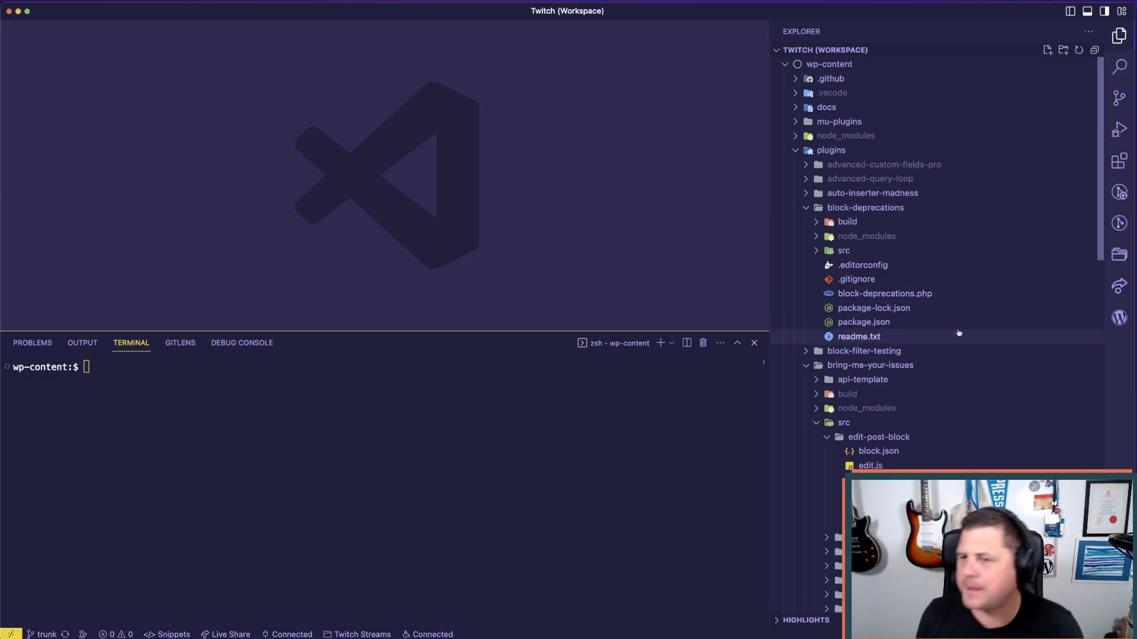
- Switch to Chrome and read the "What's new in Gutenberg 15.7?" post down to its section on Site Logo replacement via the sidebar
key(super+Tab)
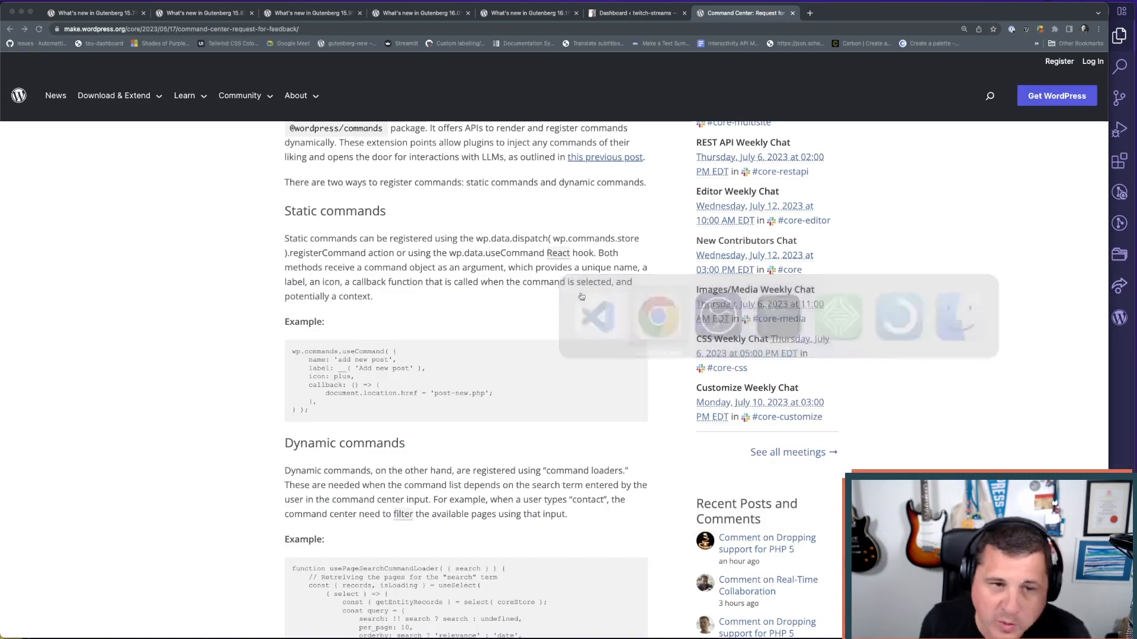
click(96, 13)
scroll(239, 305, up, 20)
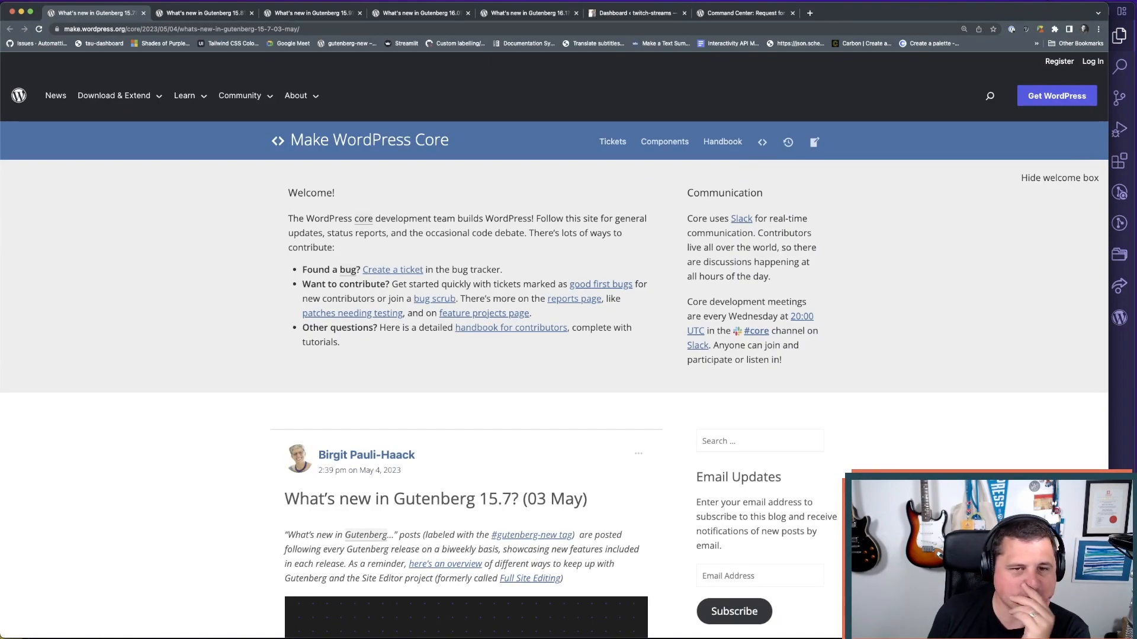
drag(842, 7, 843, 8)
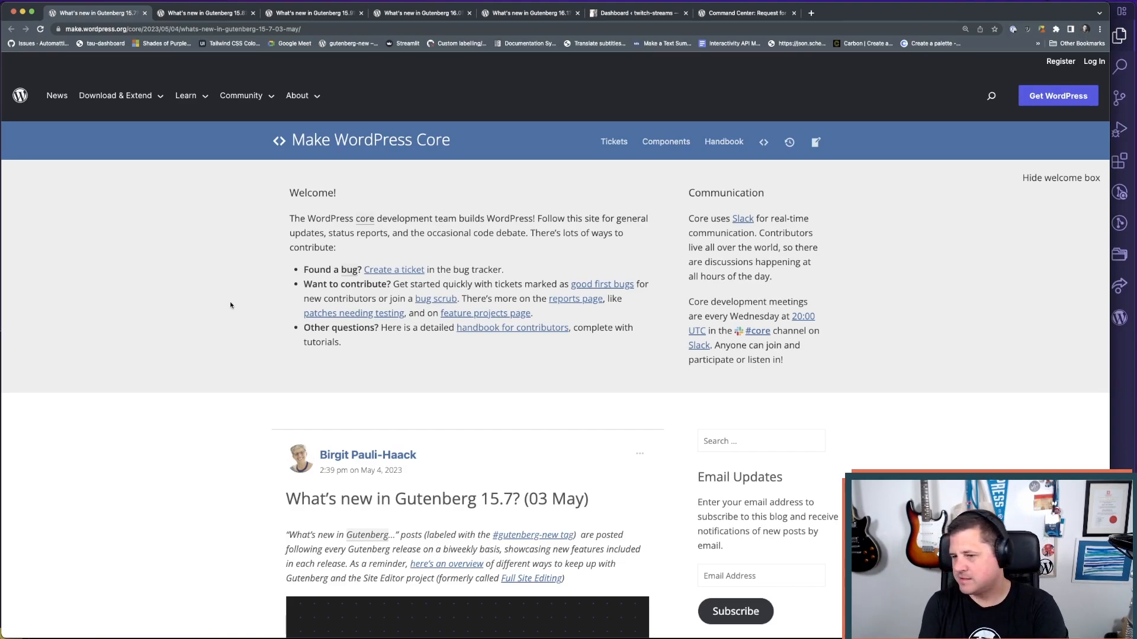
scroll(231, 303, down, 3)
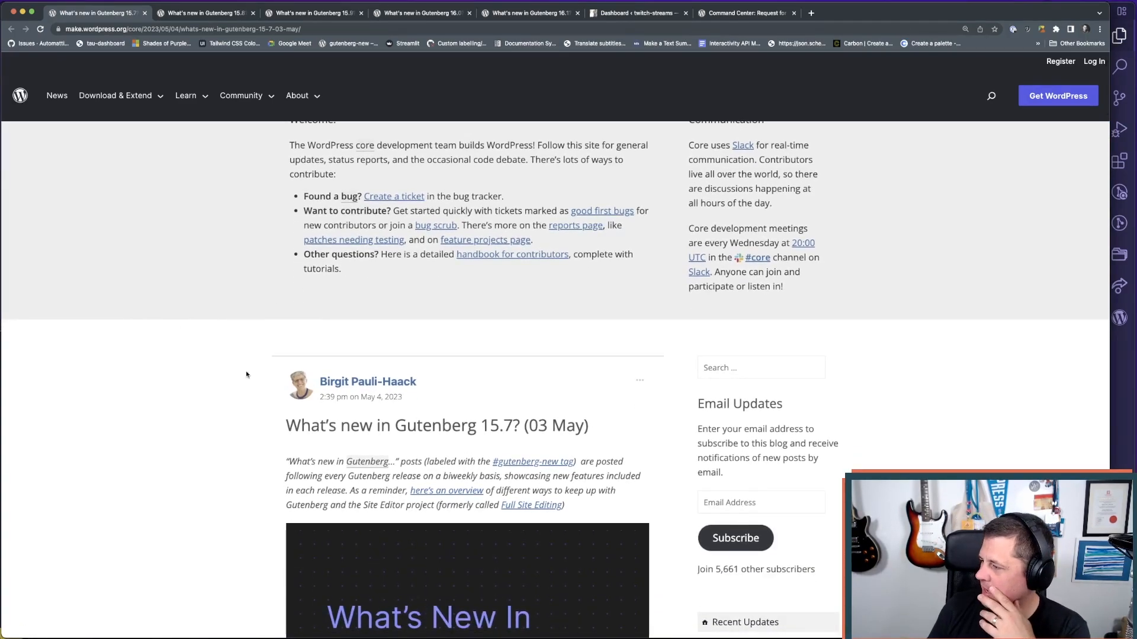
scroll(237, 341, down, 10)
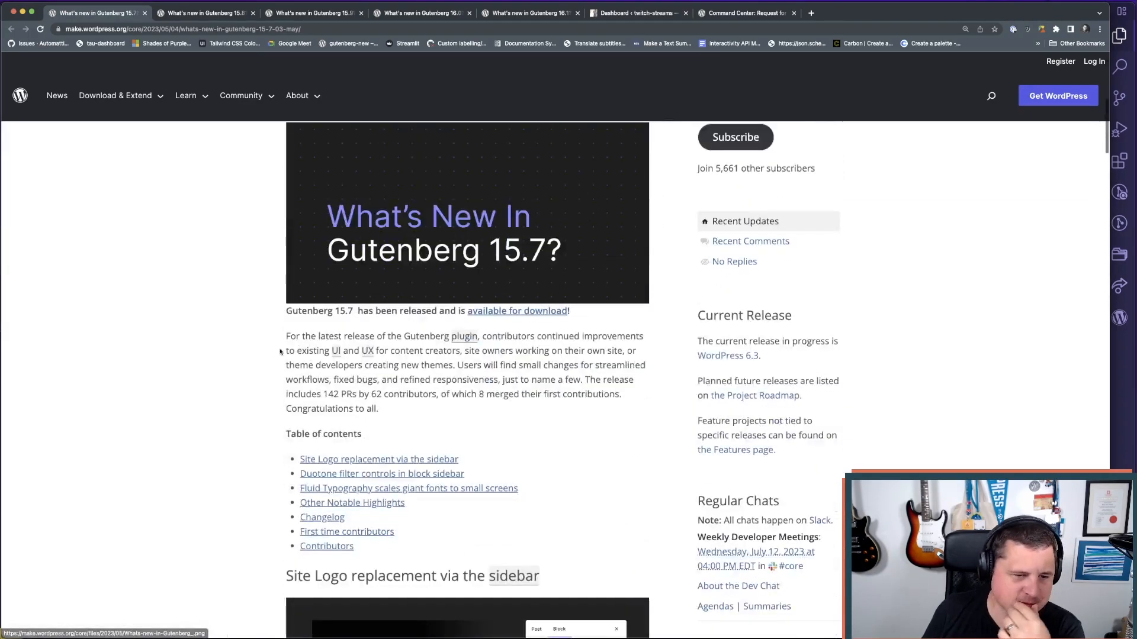
scroll(264, 341, up, 12)
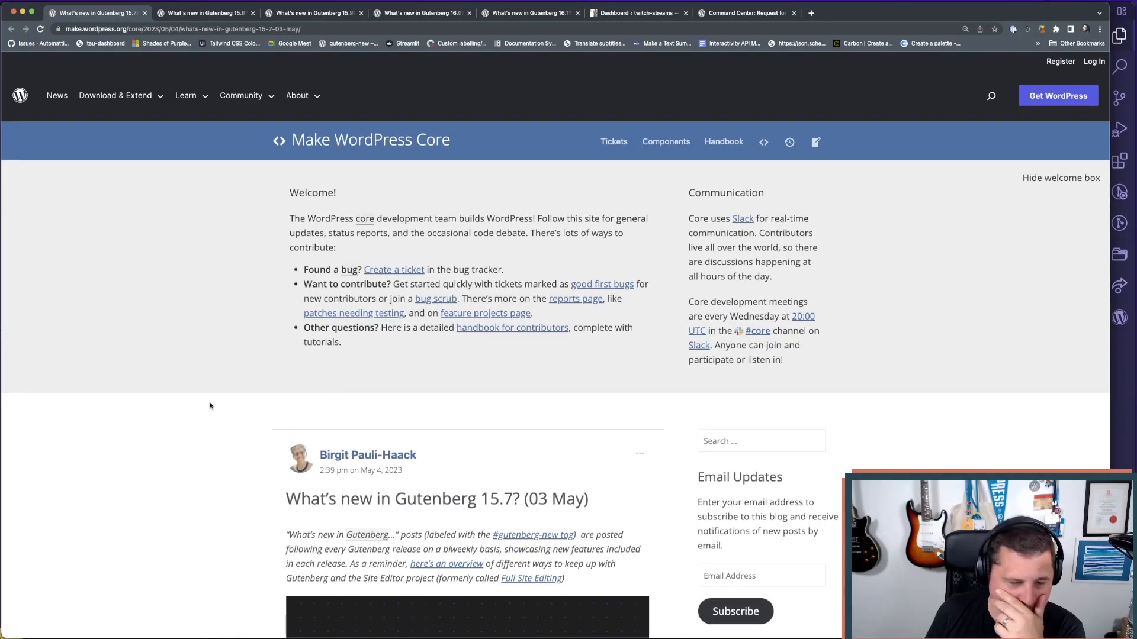
scroll(209, 405, down, 6)
scroll(212, 405, up, 3)
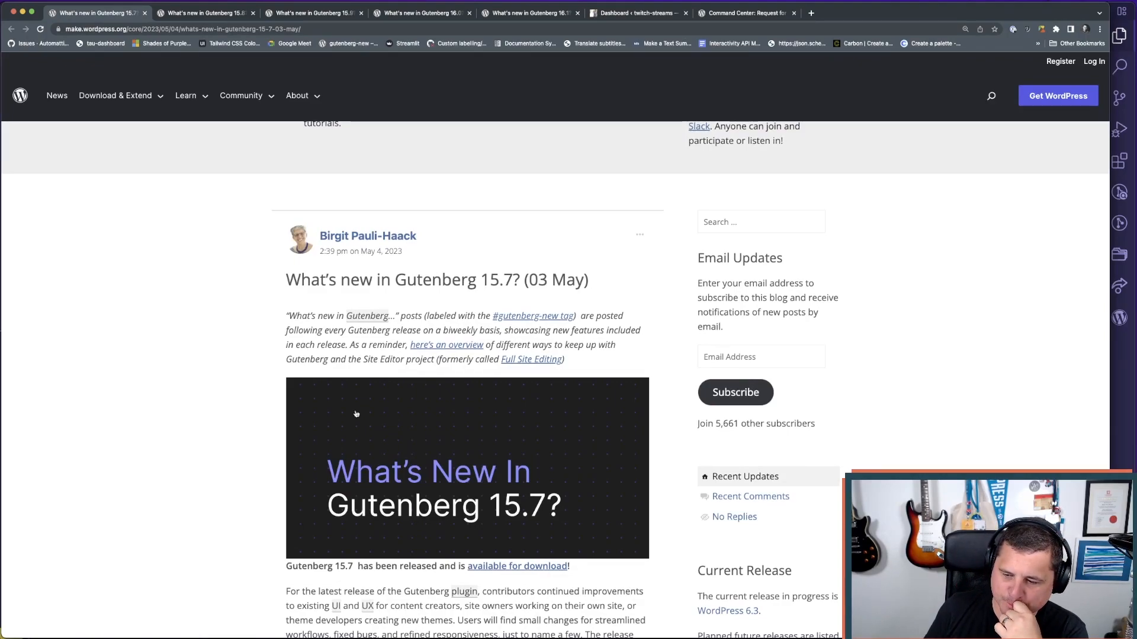
scroll(261, 391, down, 6)
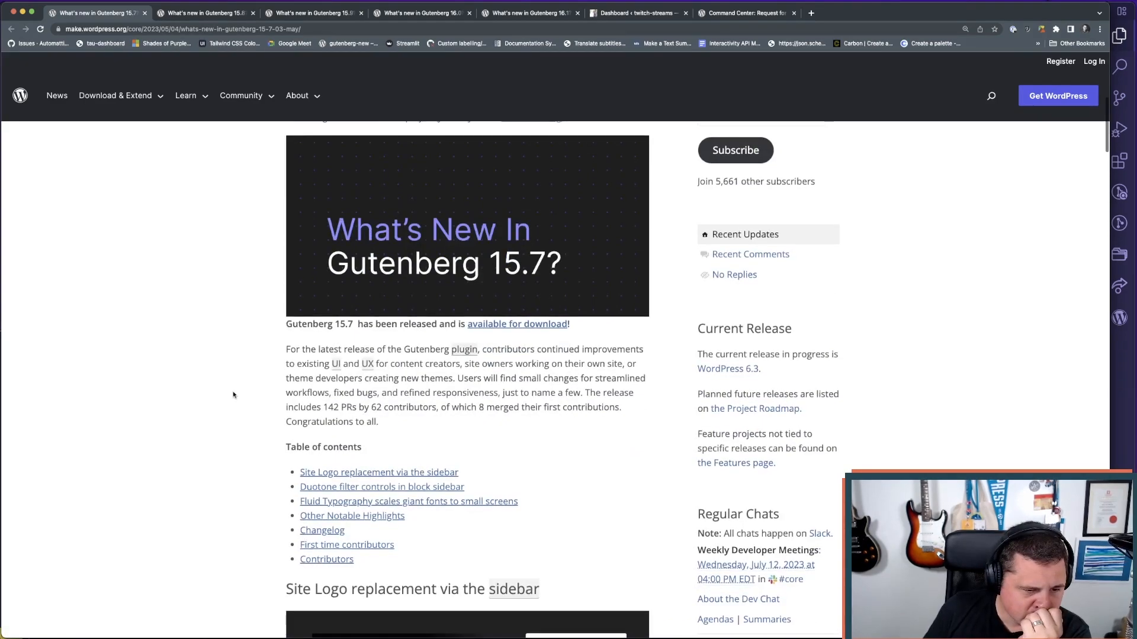
scroll(233, 395, down, 2)
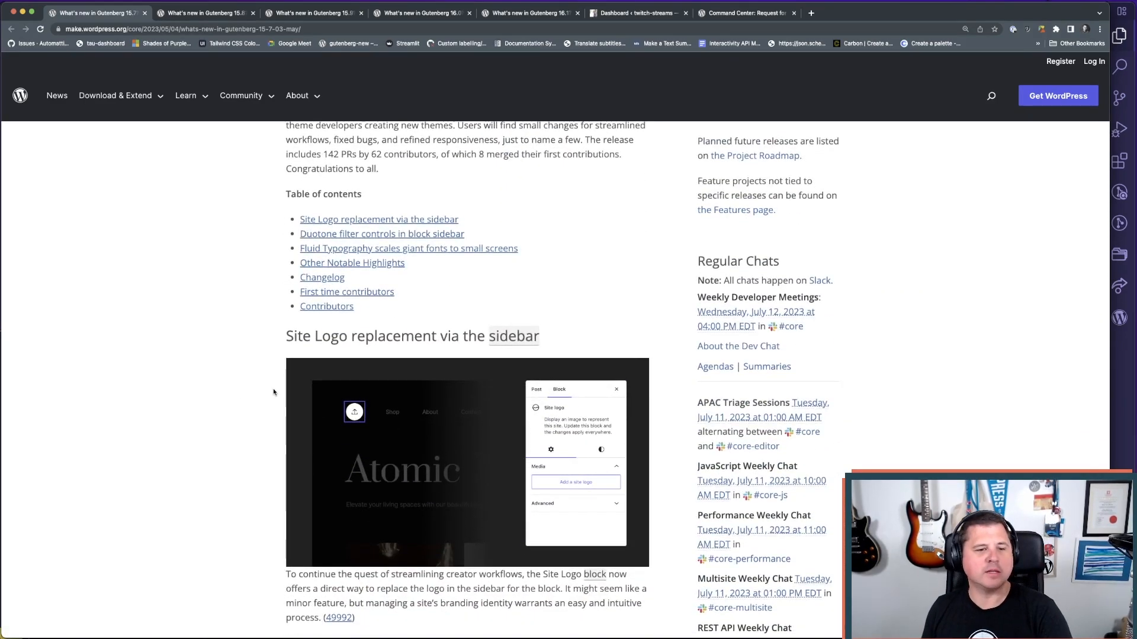
scroll(223, 388, down, 2)
scroll(223, 388, up, 1)
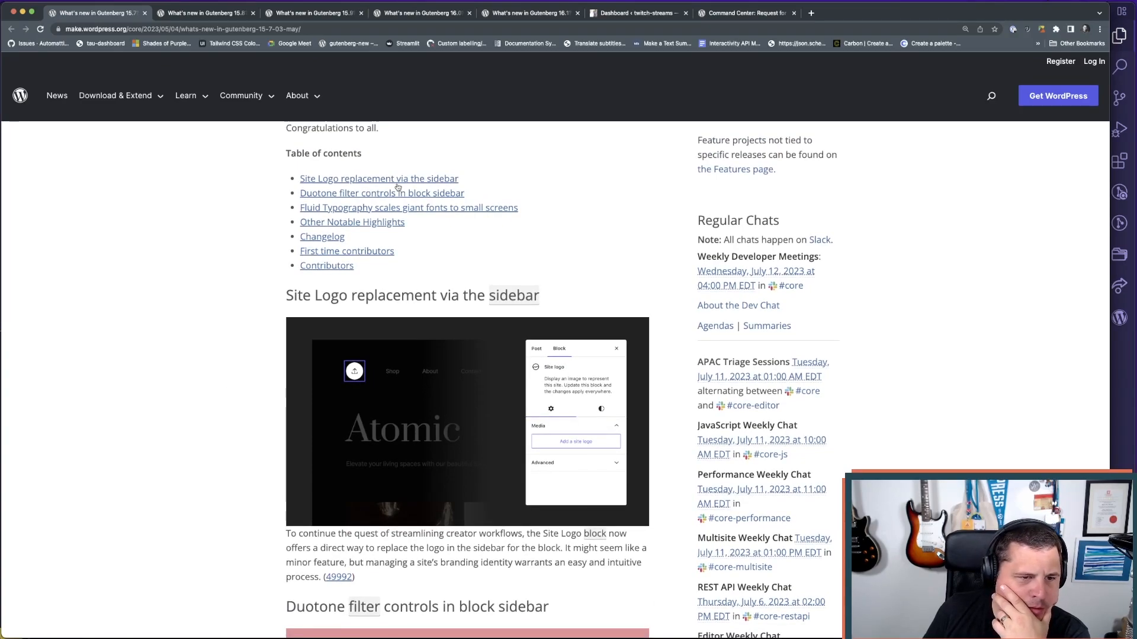
click(625, 16)
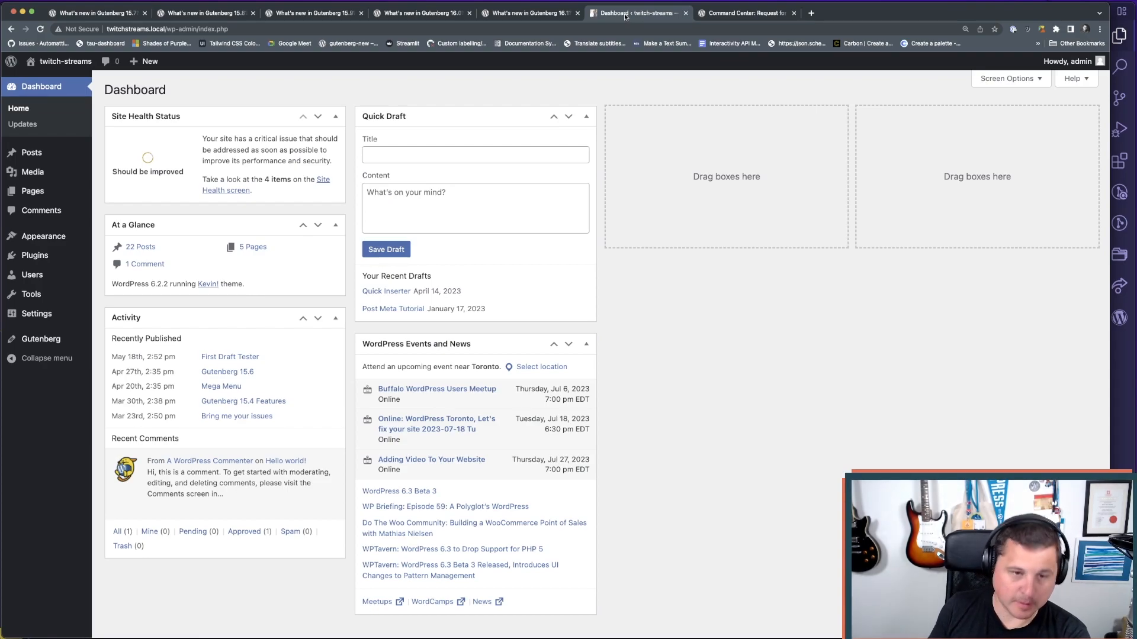
click(94, 13)
scroll(413, 382, down, 2)
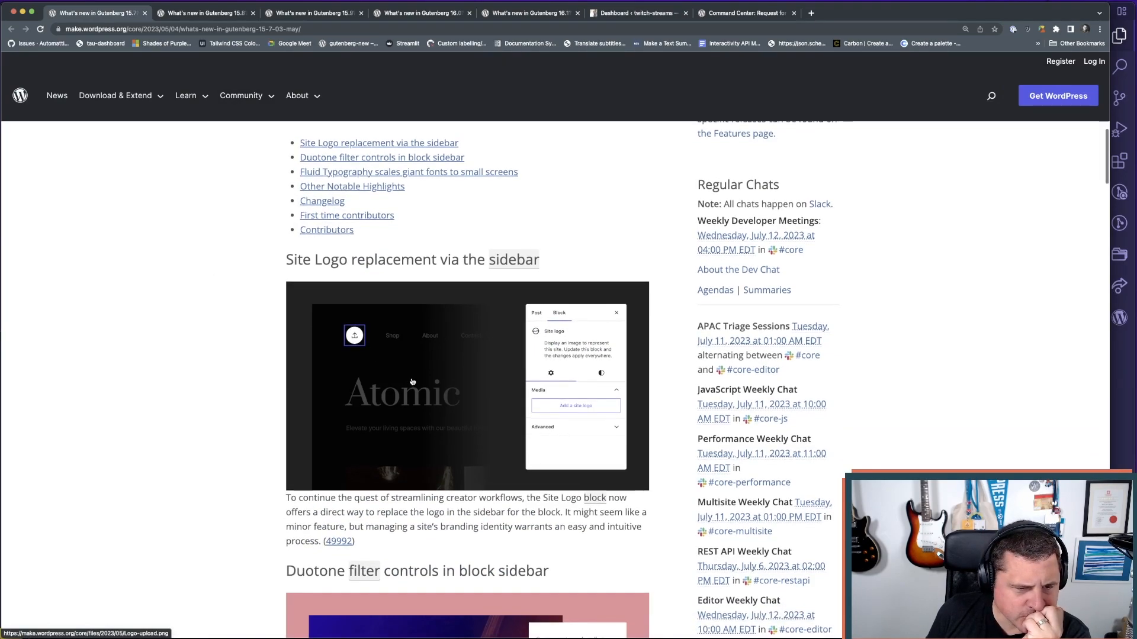
- Activate the Twenty Twenty-Three theme on the twitch-streams WordPress site
click(649, 13)
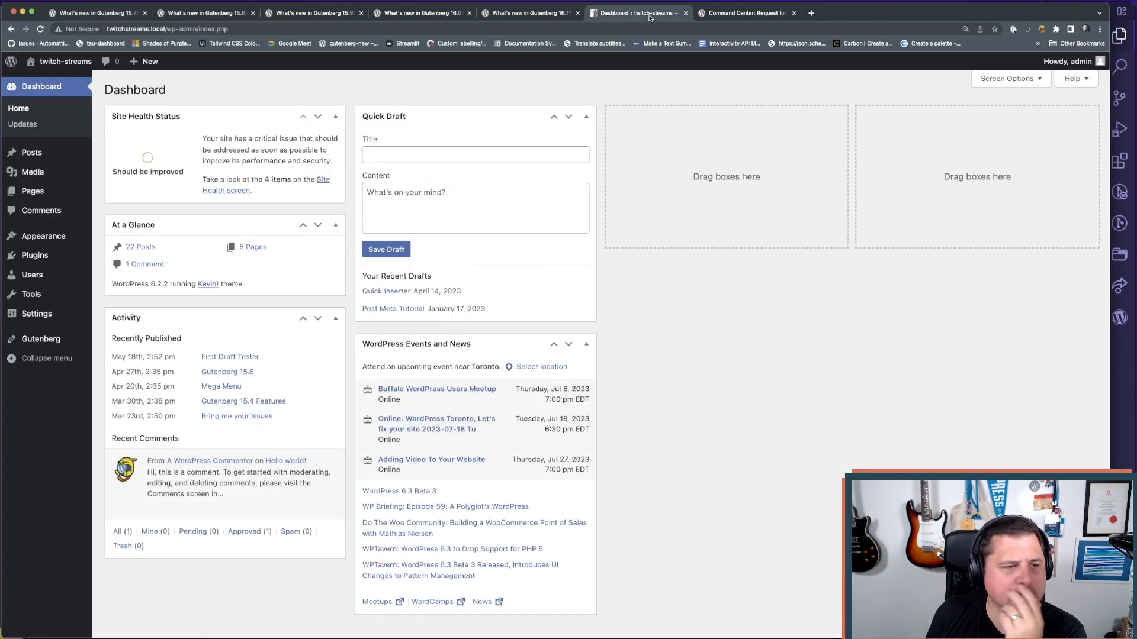
scroll(107, 256, down, 1)
mouse_move(116, 238)
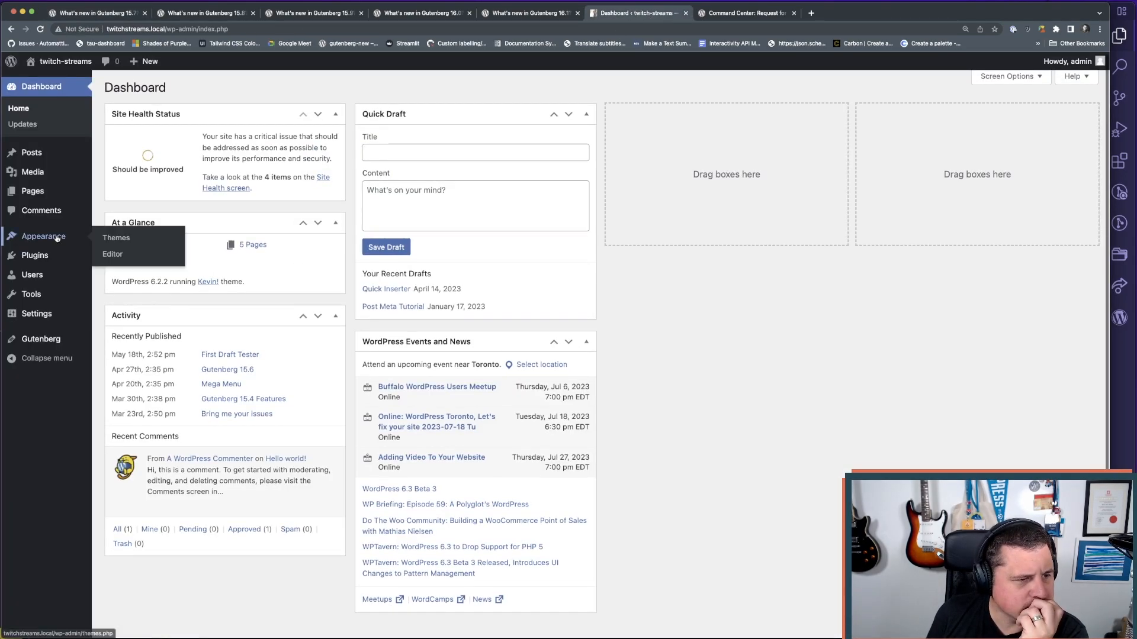
click(125, 238)
scroll(182, 161, down, 2)
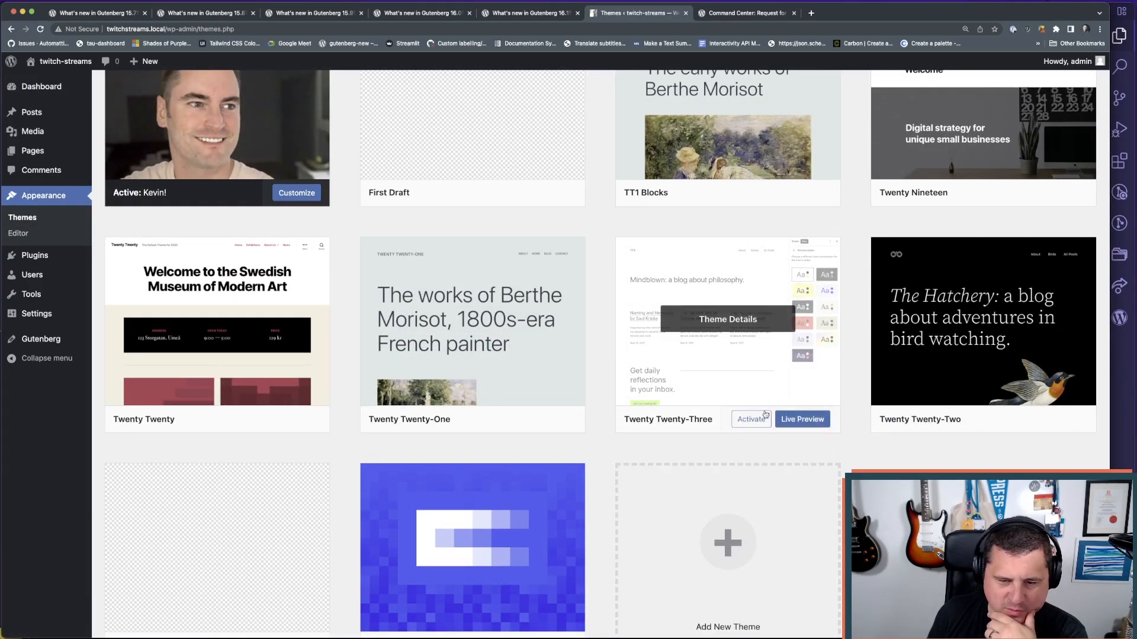
click(751, 420)
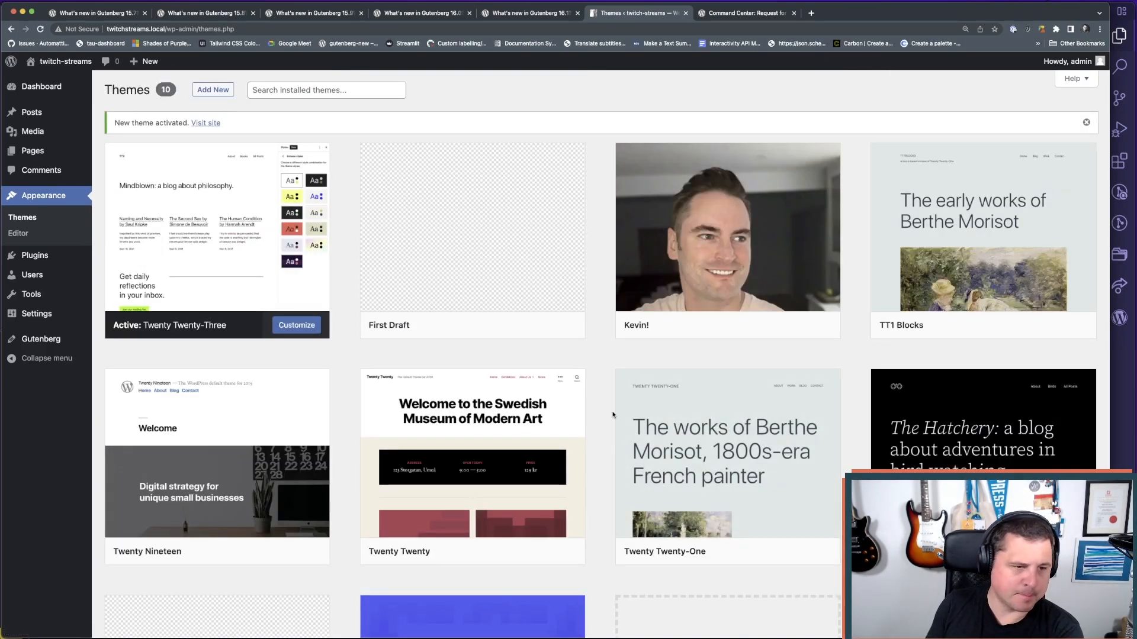
- Open the site editor and go to the synced Header pattern in the Library
click(19, 233)
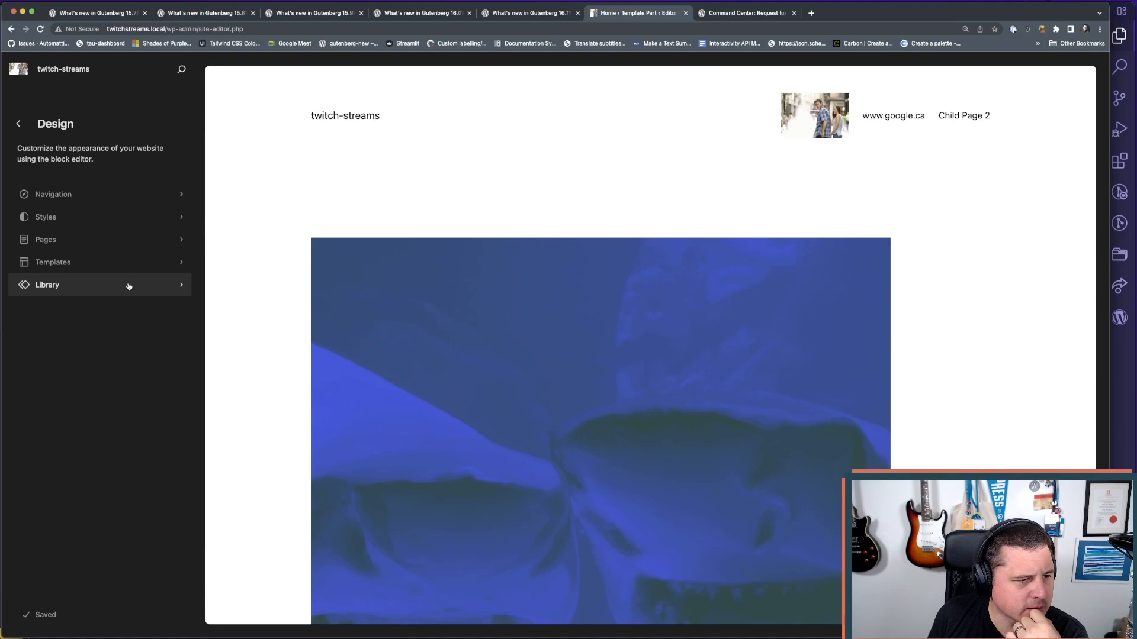
click(106, 263)
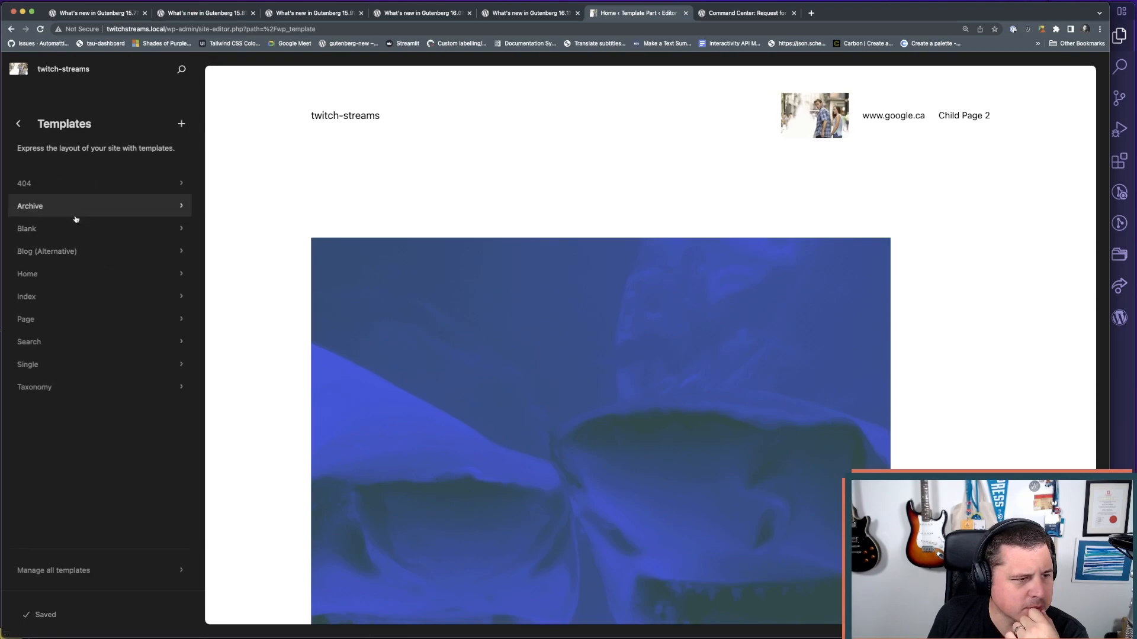
click(19, 123)
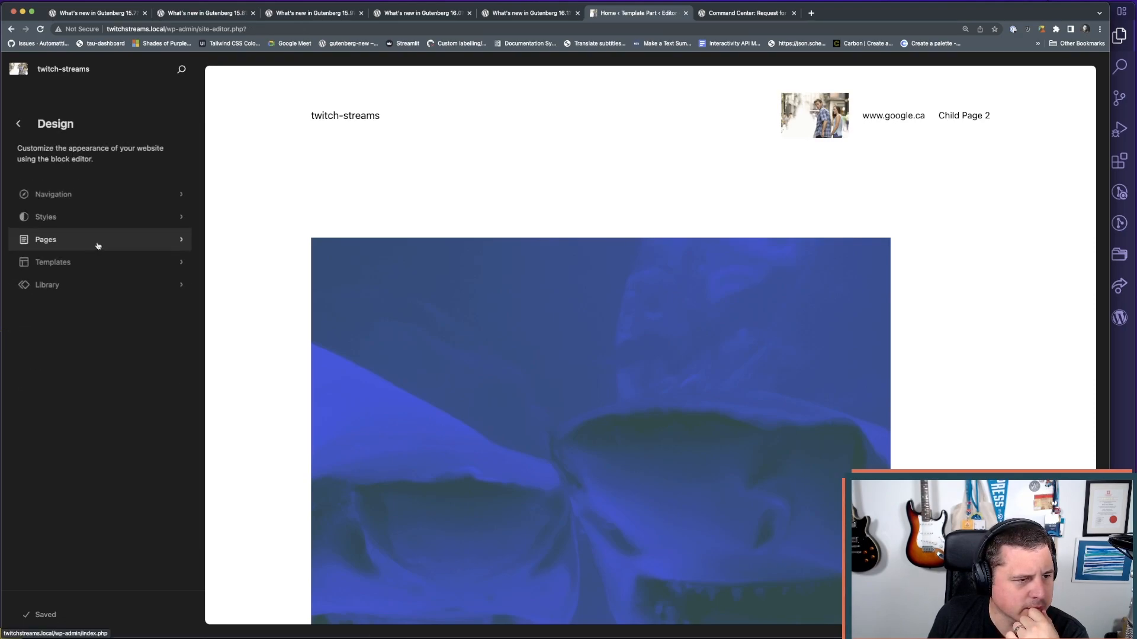
click(74, 290)
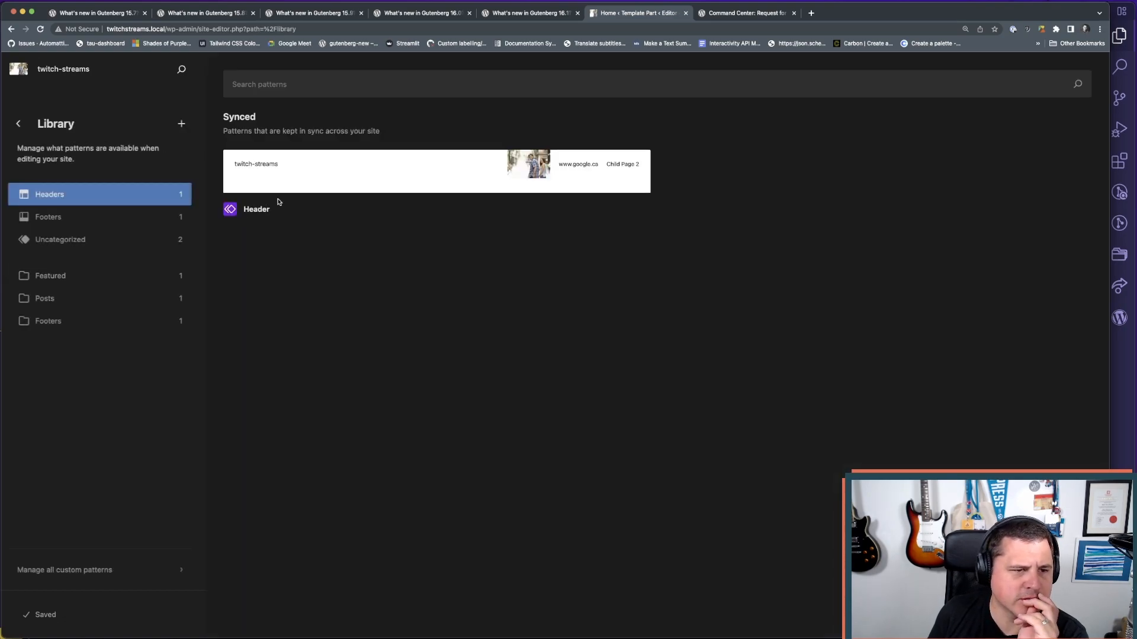
click(415, 176)
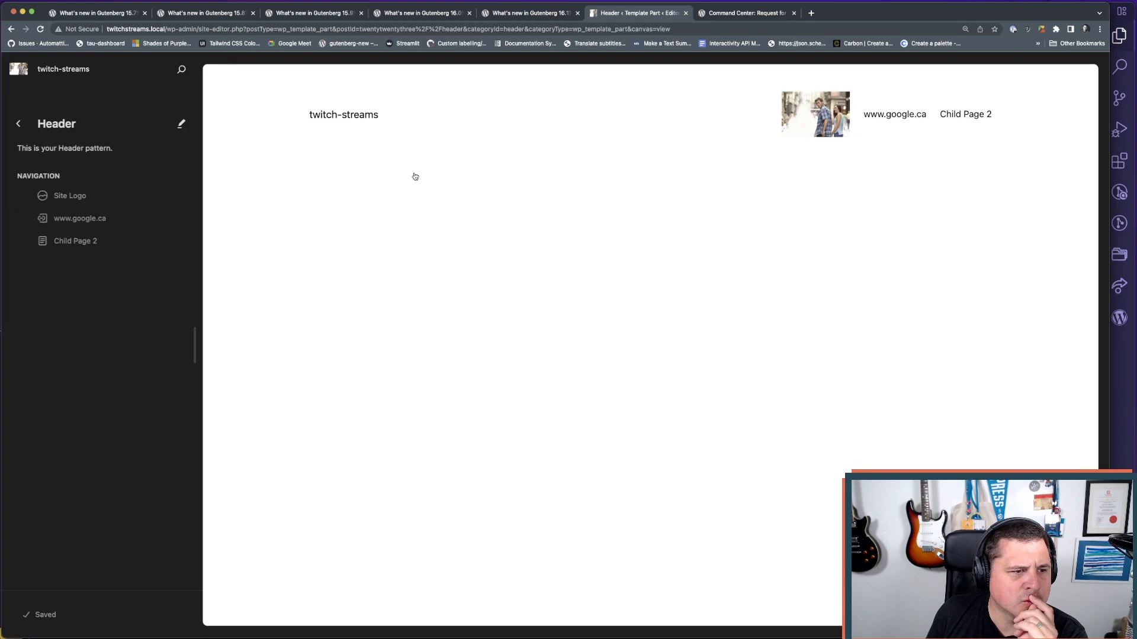
- Check the Site Logo and Child Page 2 entries in the Header pattern's navigation list
click(80, 199)
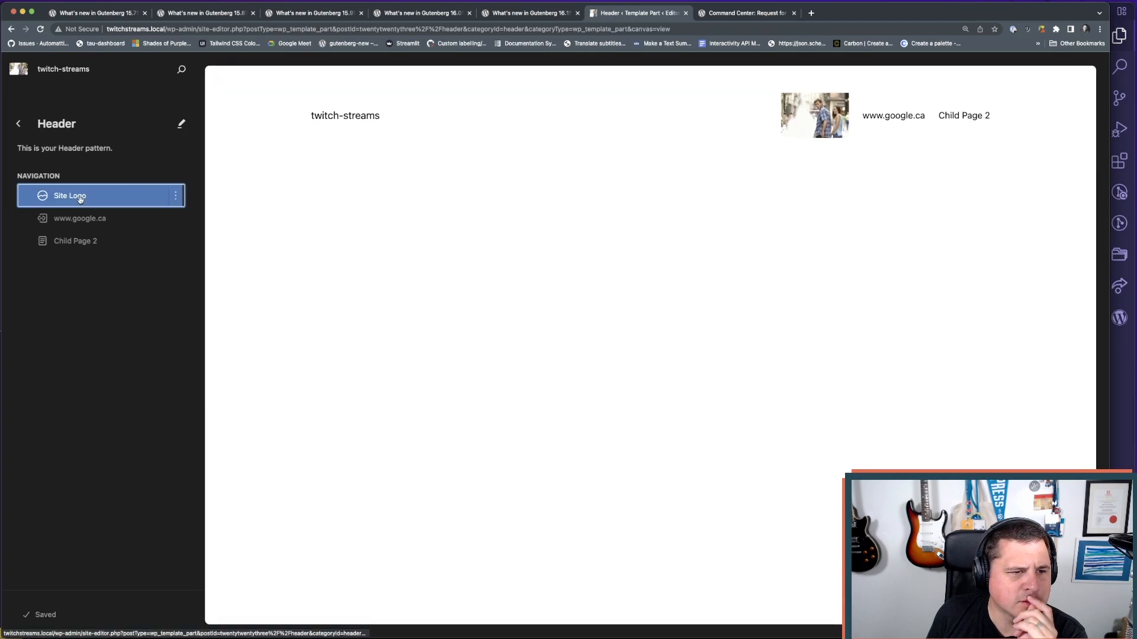
click(175, 198)
click(75, 241)
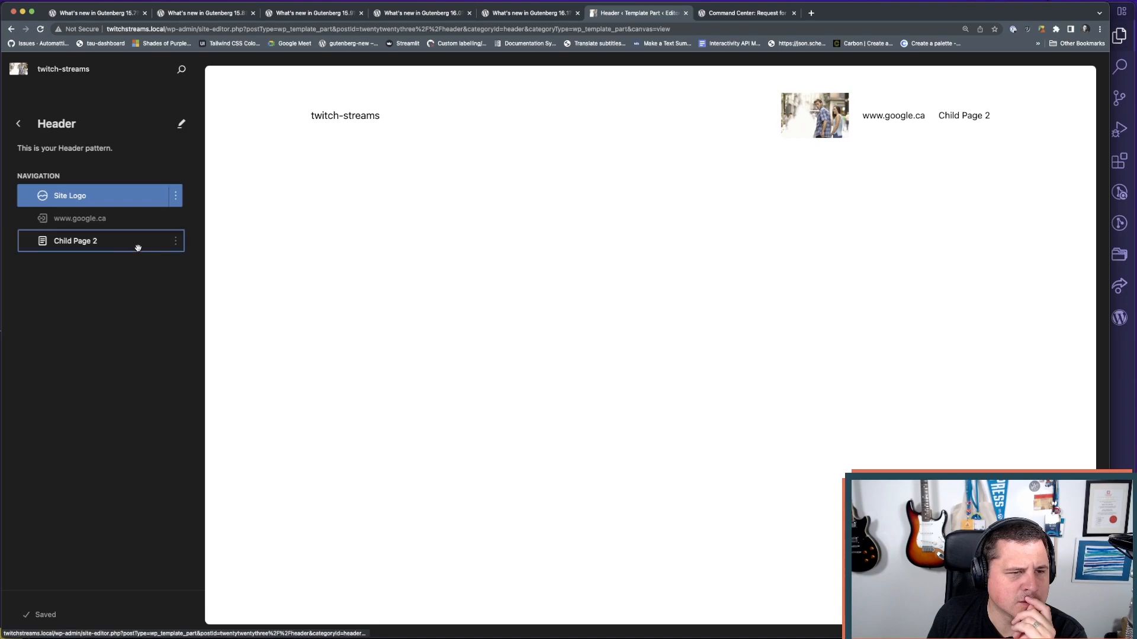
- Reread the Gutenberg 15.7 post's explanation of replacing the Site Logo through the block sidebar
key(super+1)
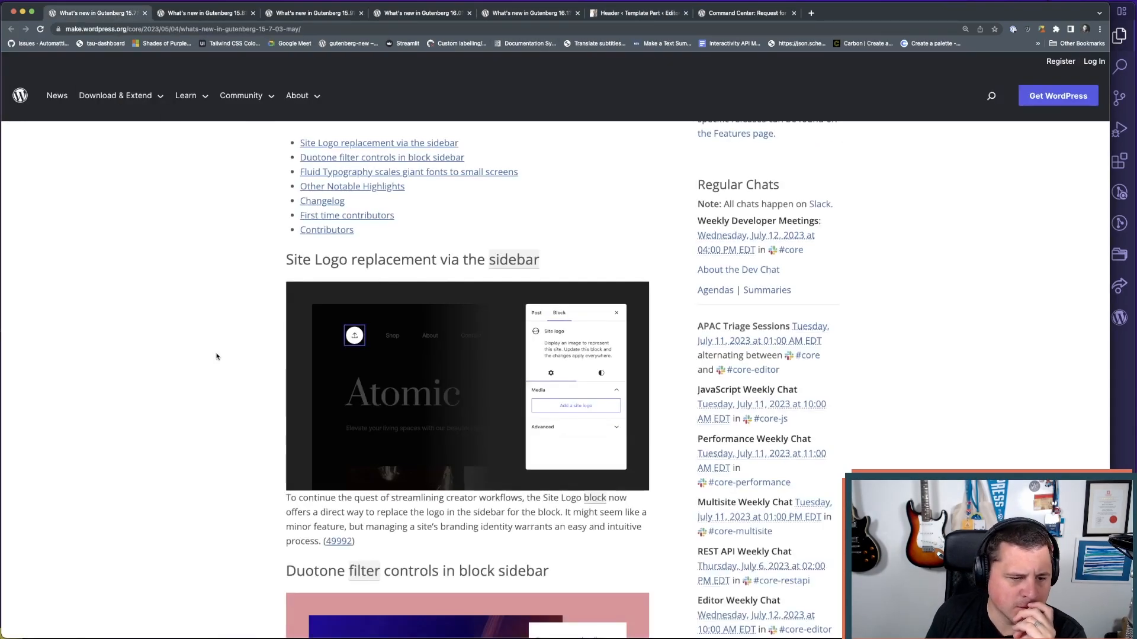
scroll(221, 352, down, 3)
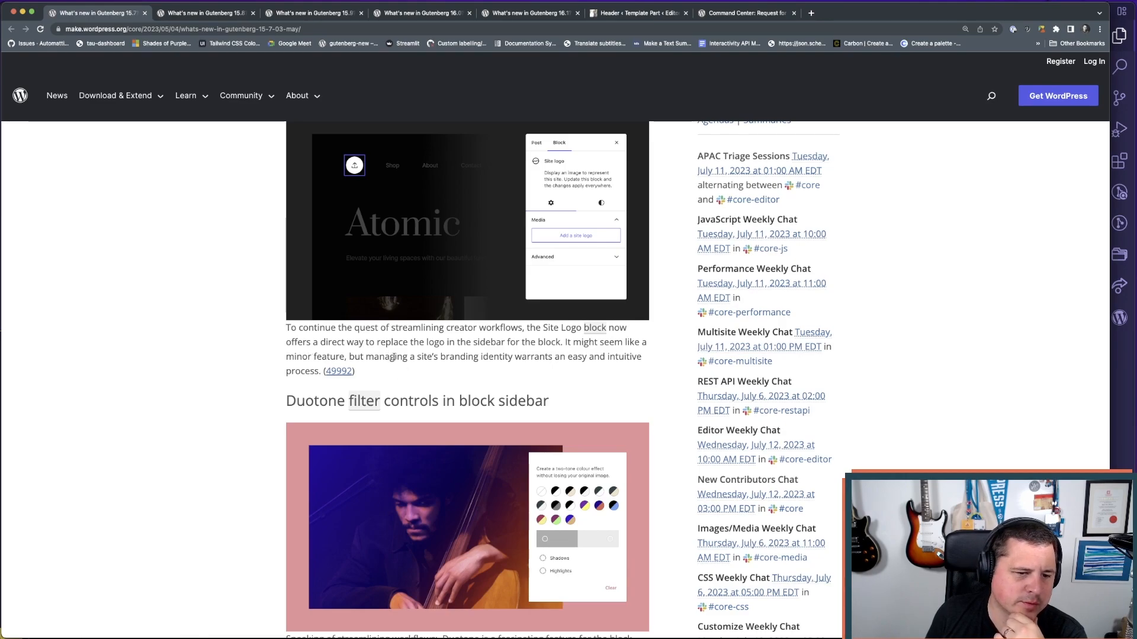
scroll(533, 379, up, 1)
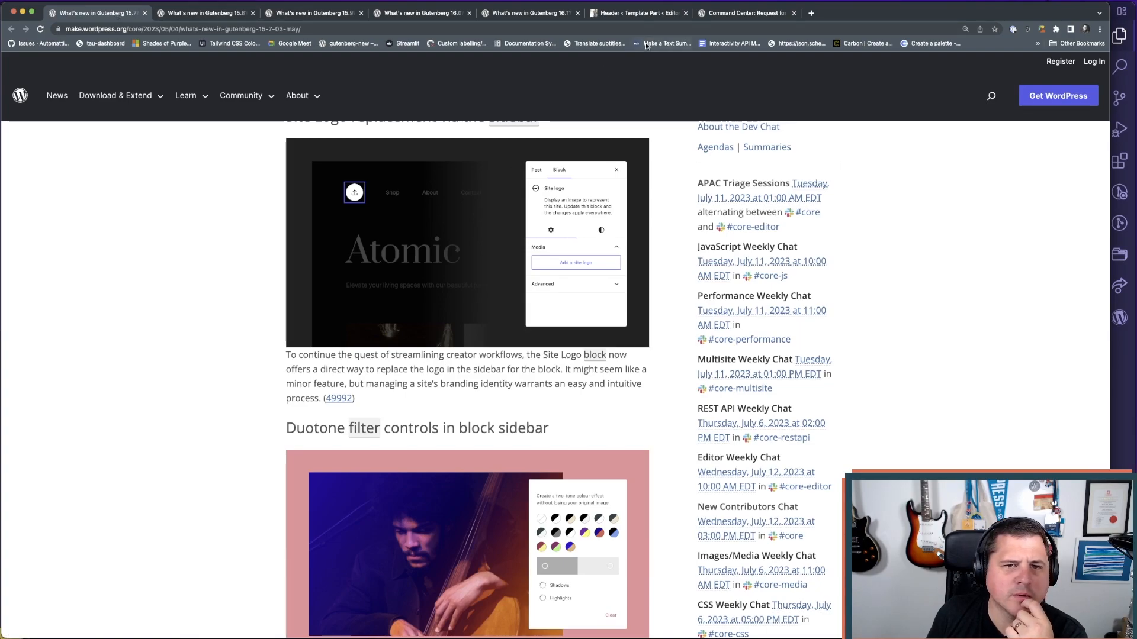
- Open the Header pattern for editing and select the Site Logo block nested in Navigation through the List View
click(638, 14)
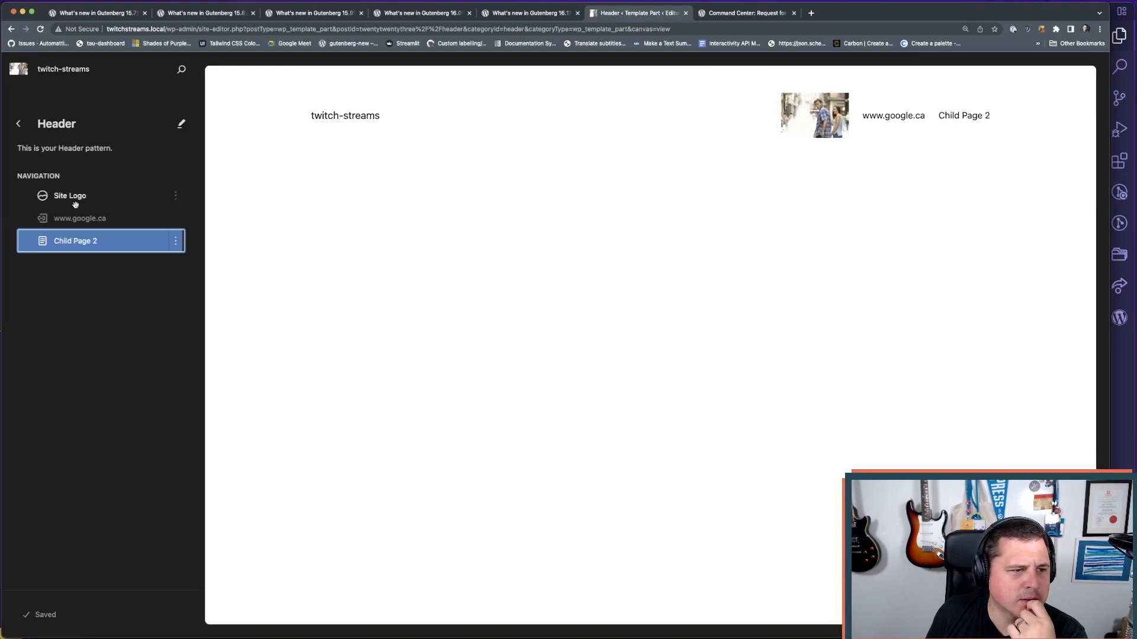
click(101, 200)
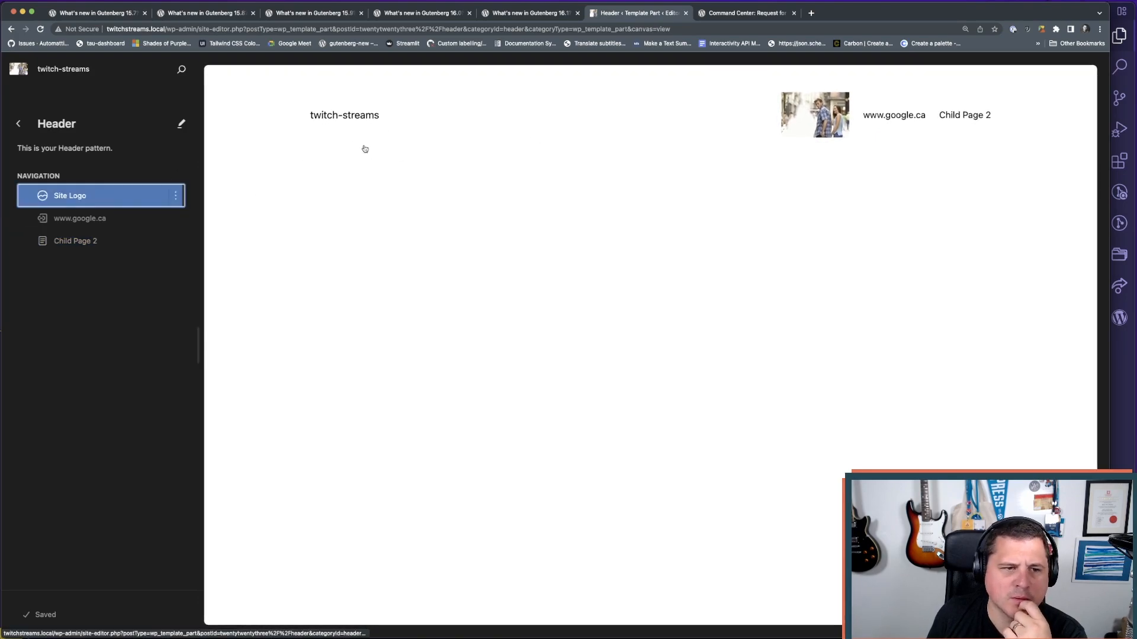
click(812, 116)
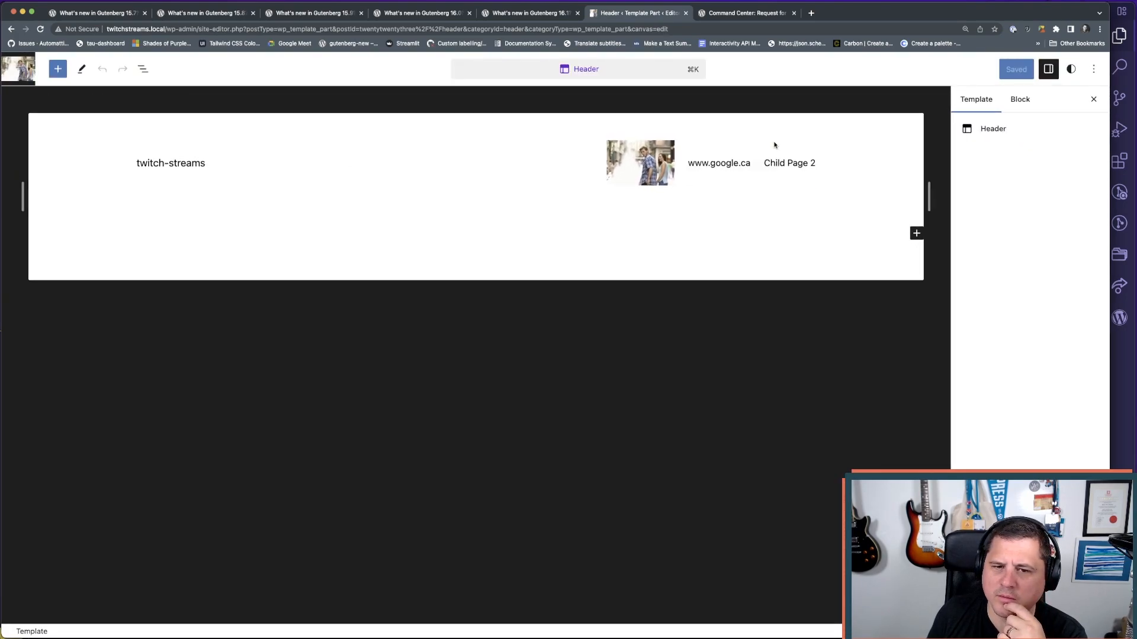
click(635, 177)
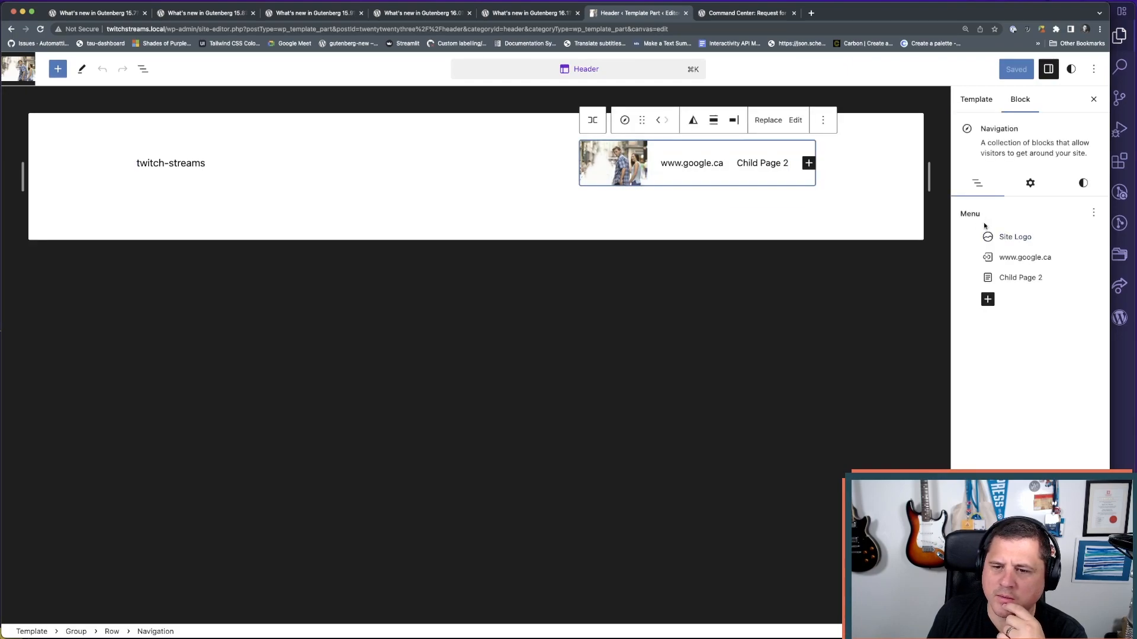
click(142, 68)
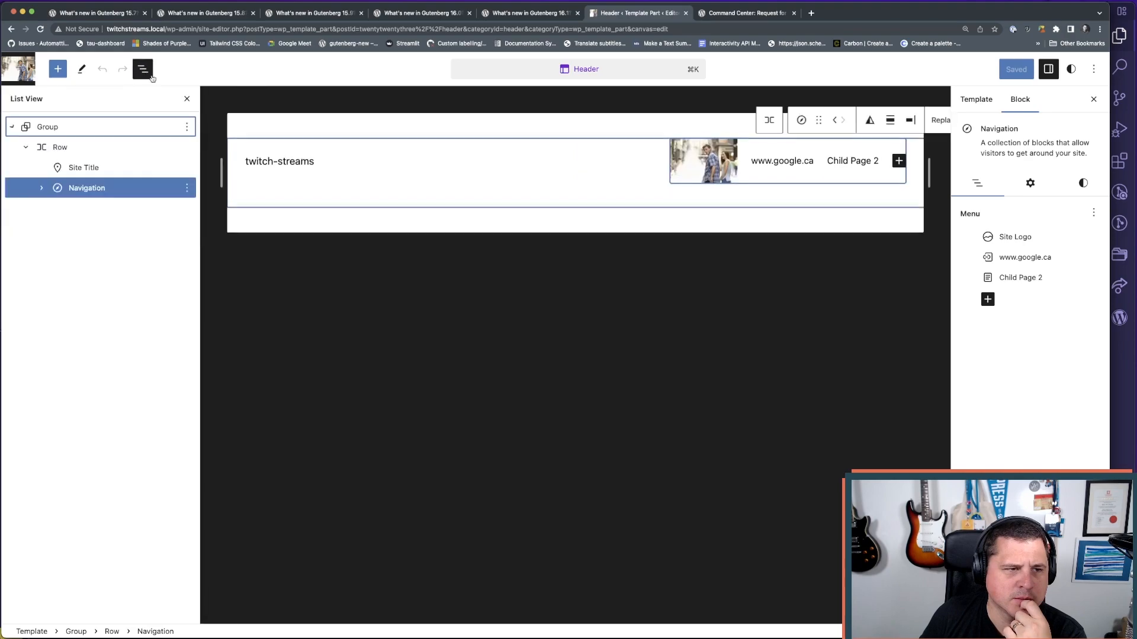
click(42, 188)
click(100, 210)
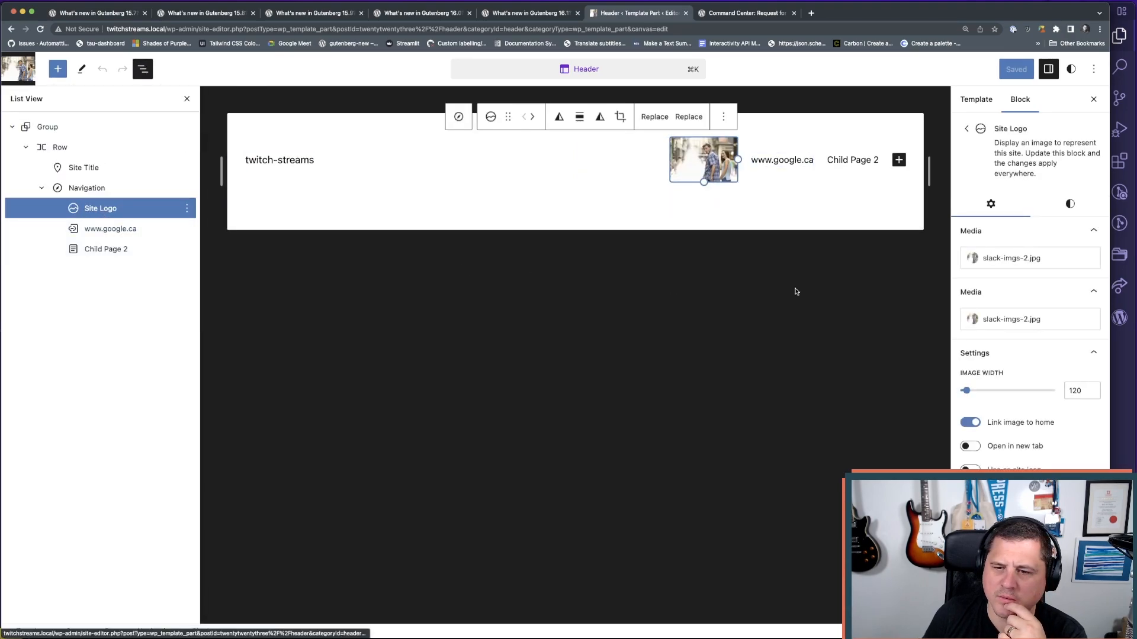
- Check the Site Logo's media replacement options in its block settings, then collapse the Navigation and Row blocks in the List View
scroll(1029, 359, down, 1)
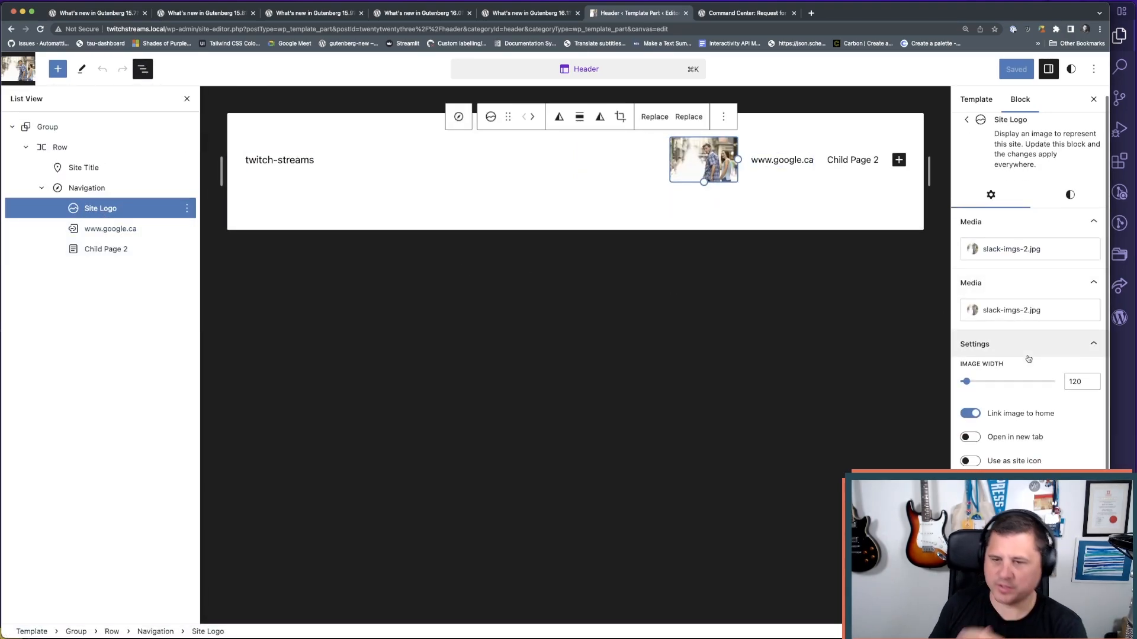
scroll(1024, 355, up, 1)
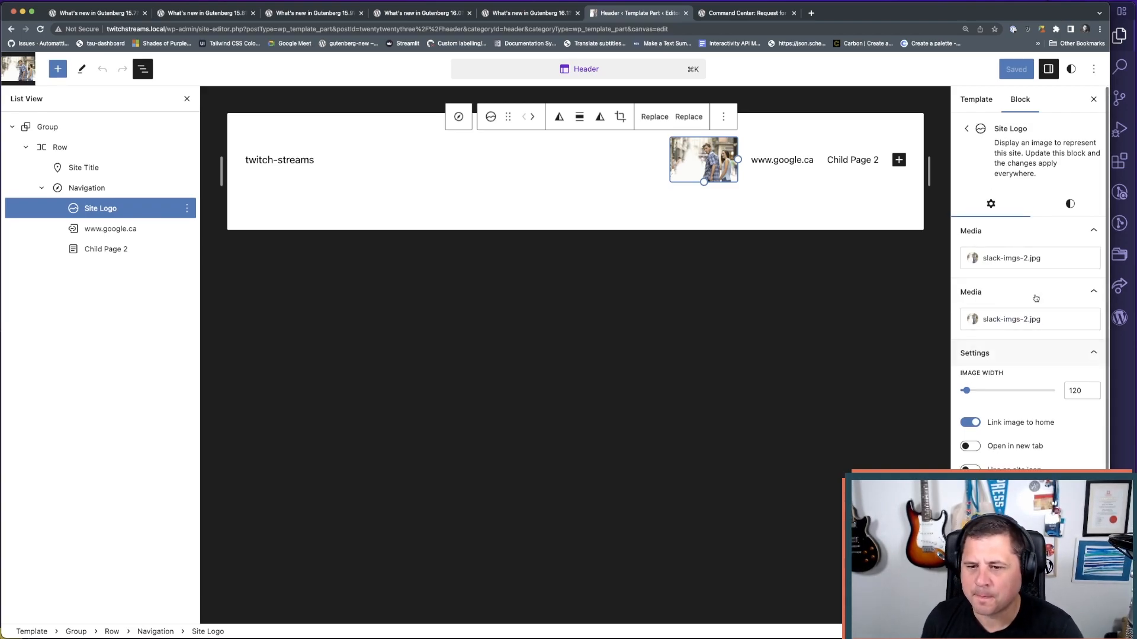
click(1012, 262)
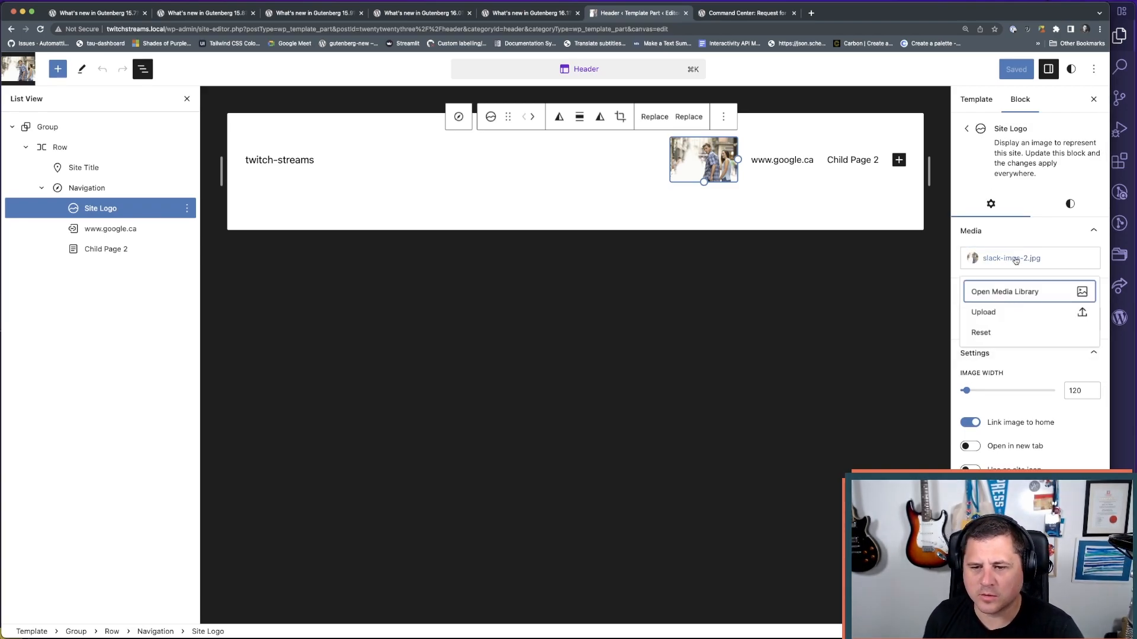
click(942, 236)
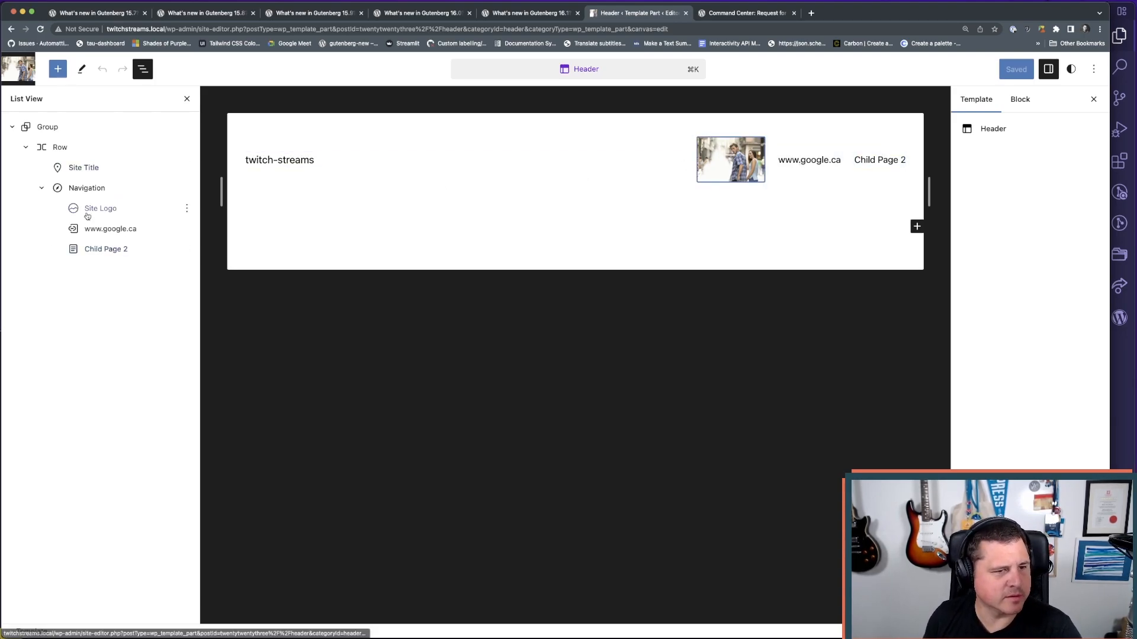
click(41, 187)
click(26, 147)
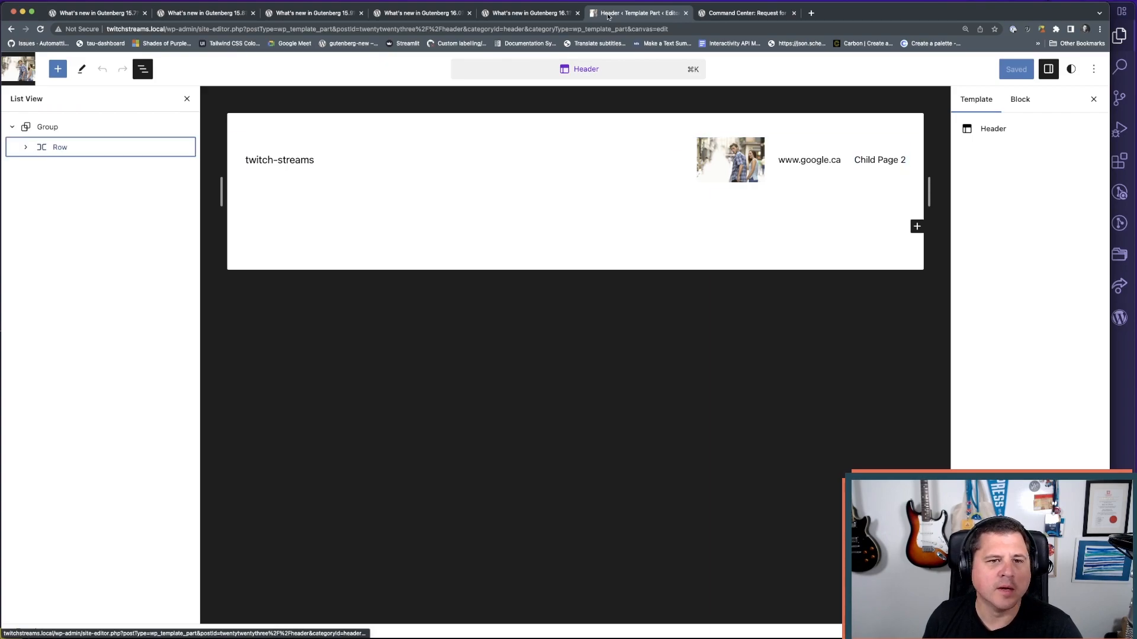
- Read the Gutenberg 15.7 post's section on Duotone filter controls in the block sidebar
click(68, 14)
scroll(253, 360, down, 5)
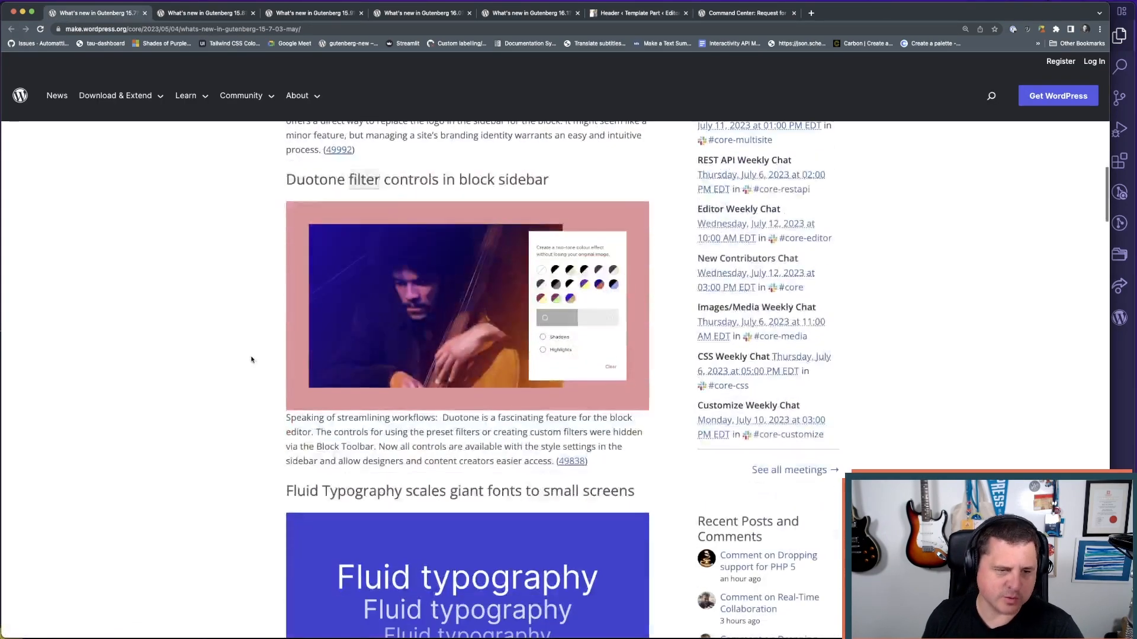
scroll(249, 358, down, 1)
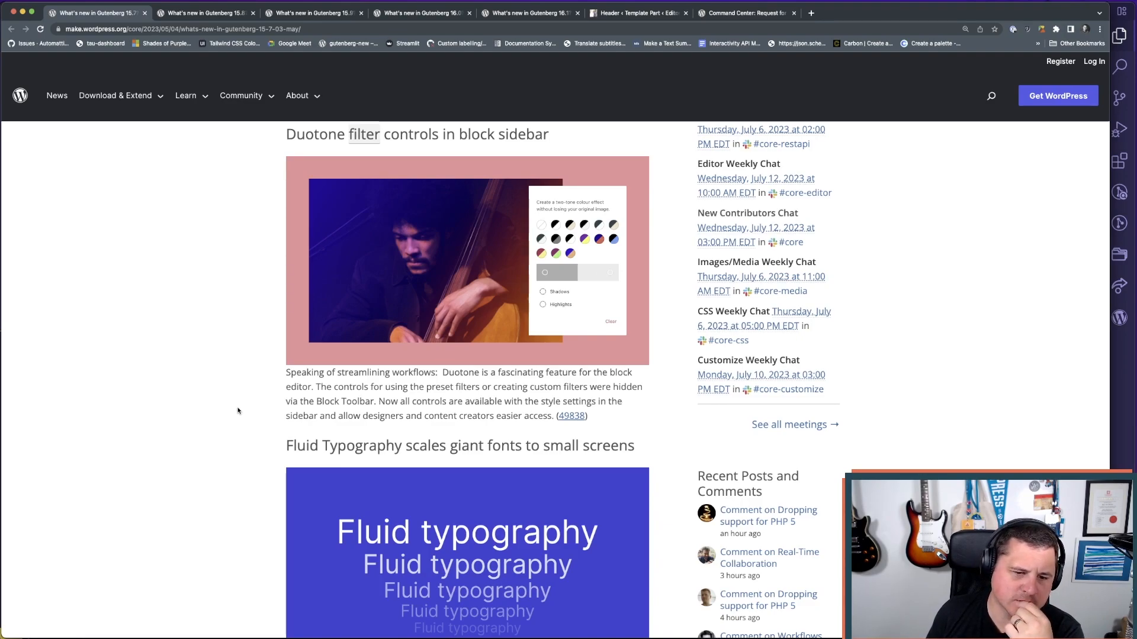
scroll(238, 411, down, 1)
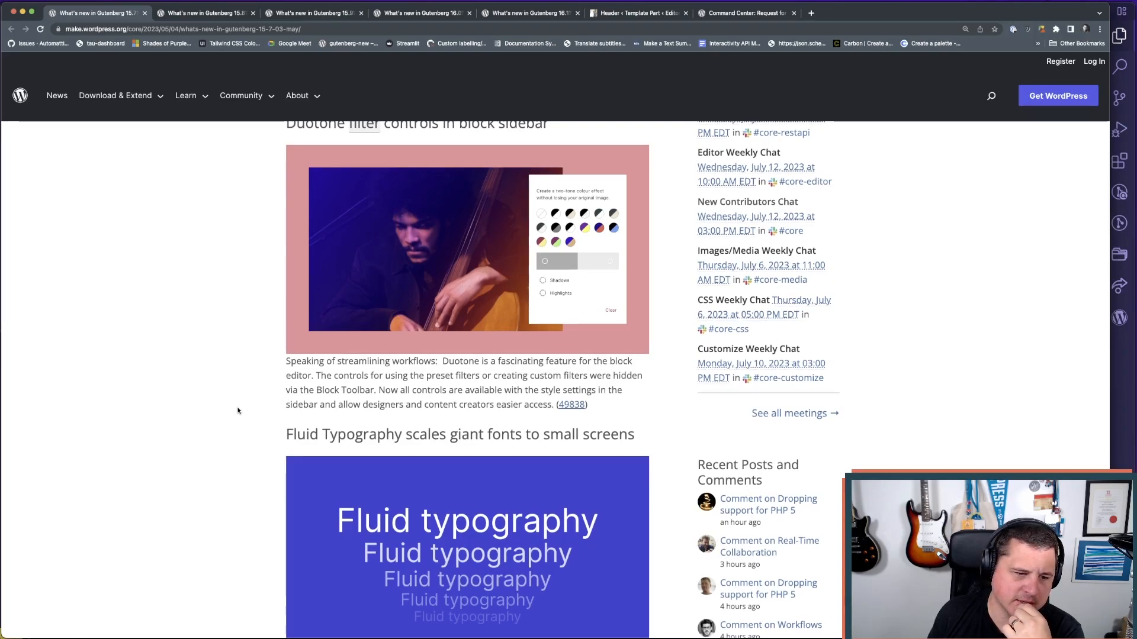
scroll(238, 410, up, 2)
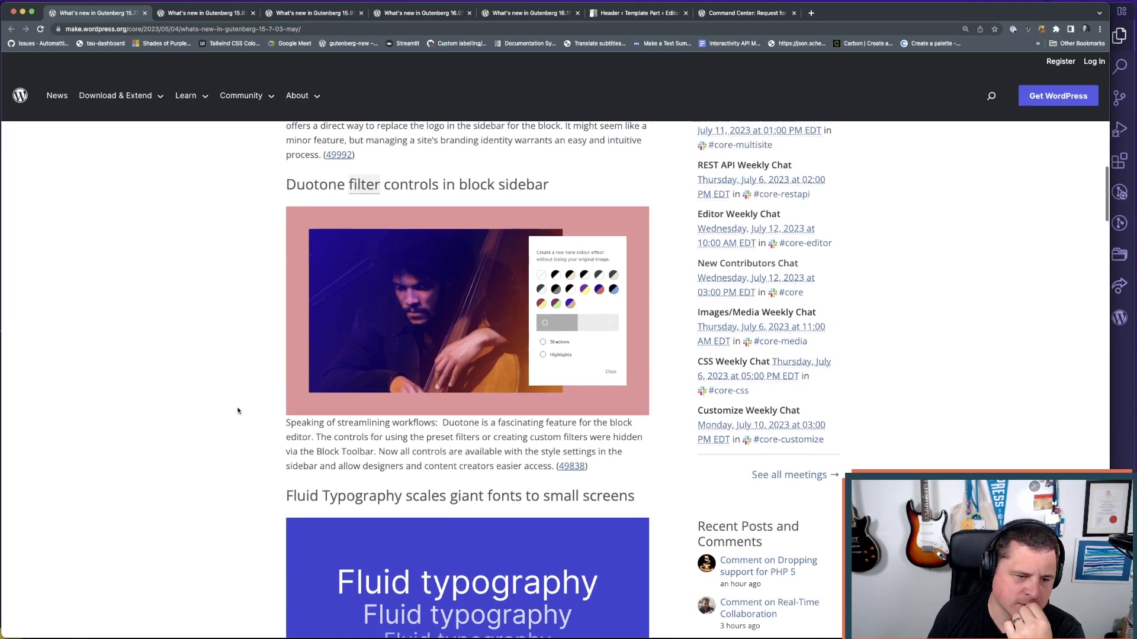
- Leave the site editor for the WordPress dashboard and start a new post
click(635, 17)
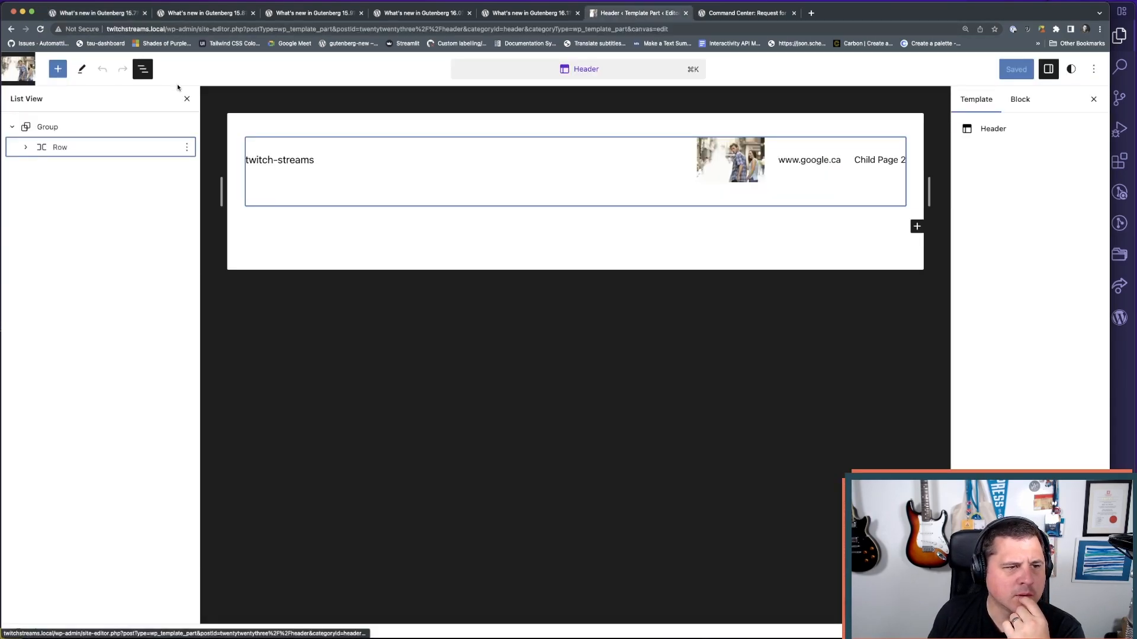
click(187, 100)
click(18, 69)
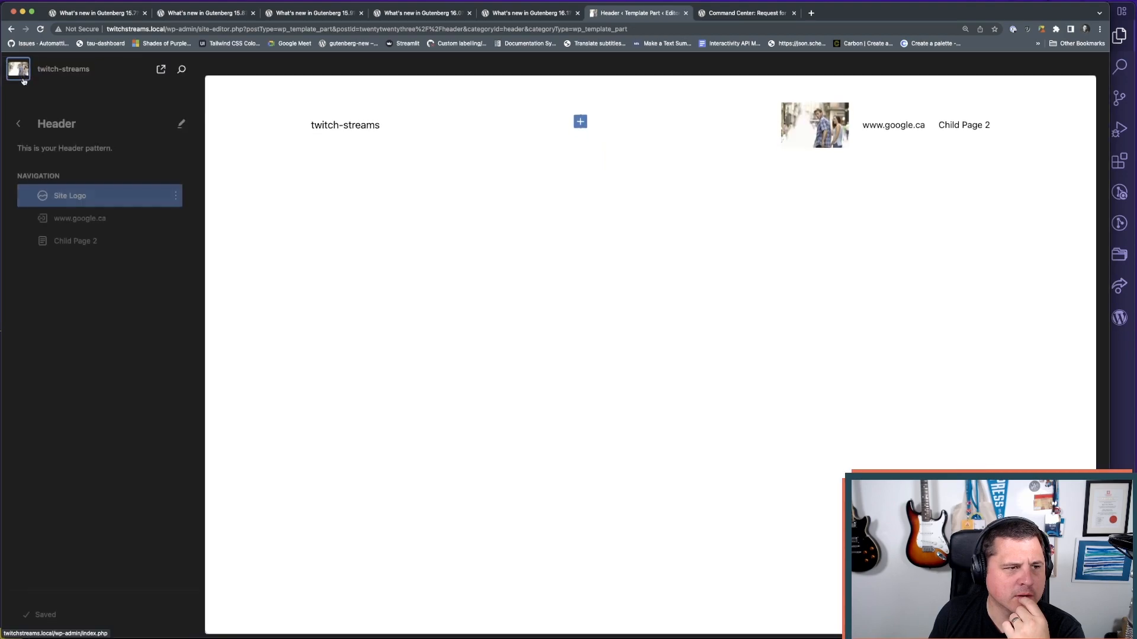
click(17, 126)
click(18, 126)
click(18, 70)
click(32, 152)
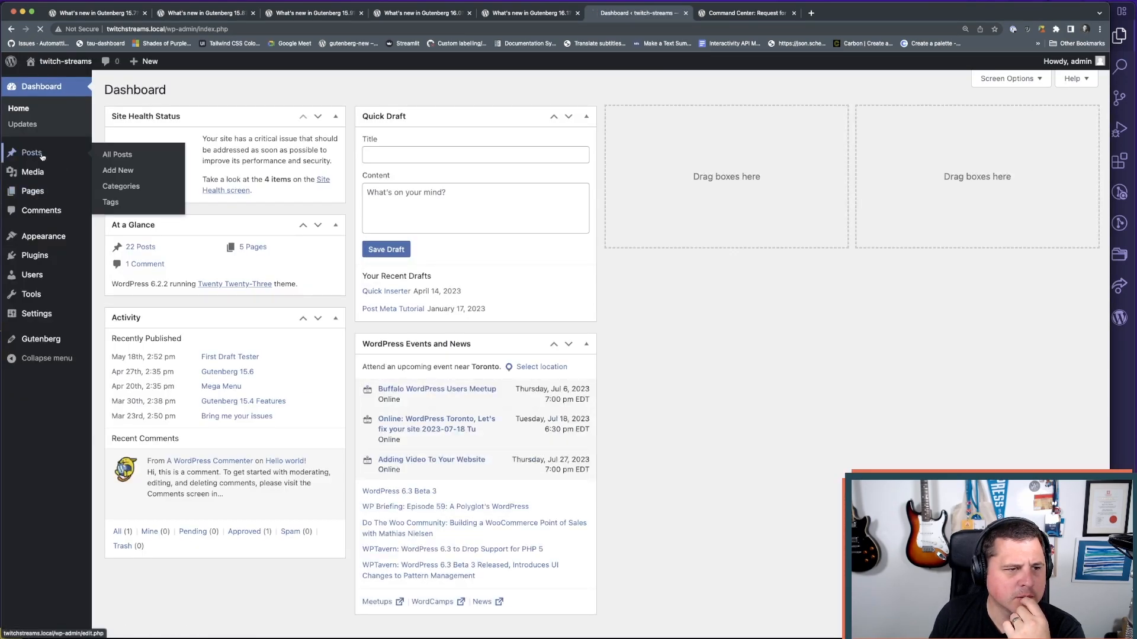
click(162, 90)
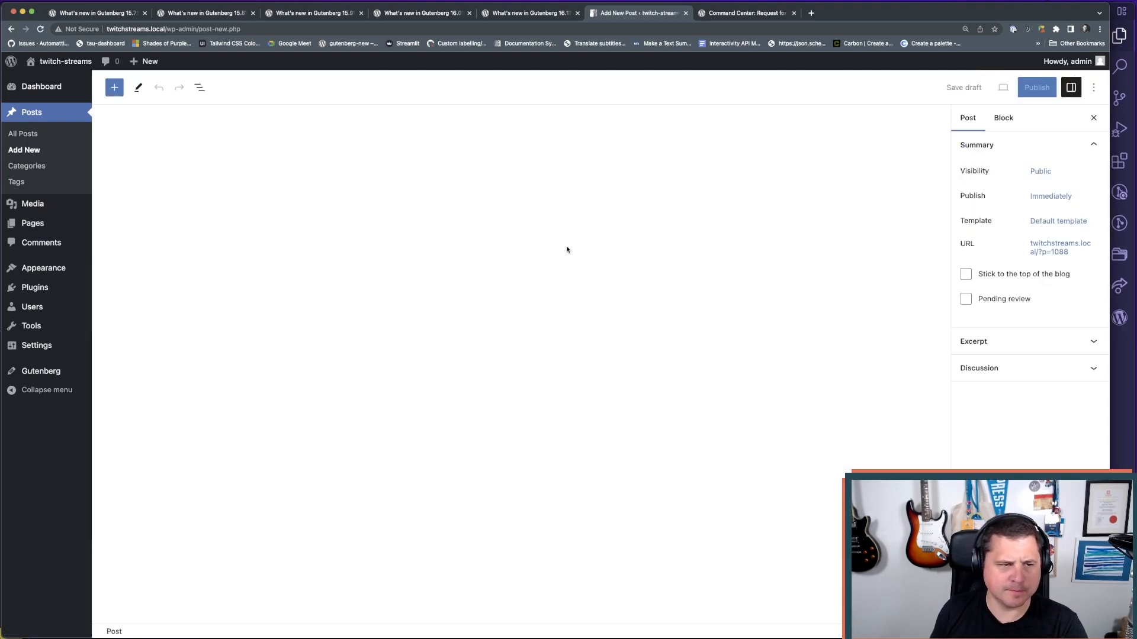
- Title the new post "Gutenberg 15.7 - 16.1" and publish it
text(Gubte)
key(BackSpace)
key(BackSpace)
key(BackSpace)
text(tenberg )
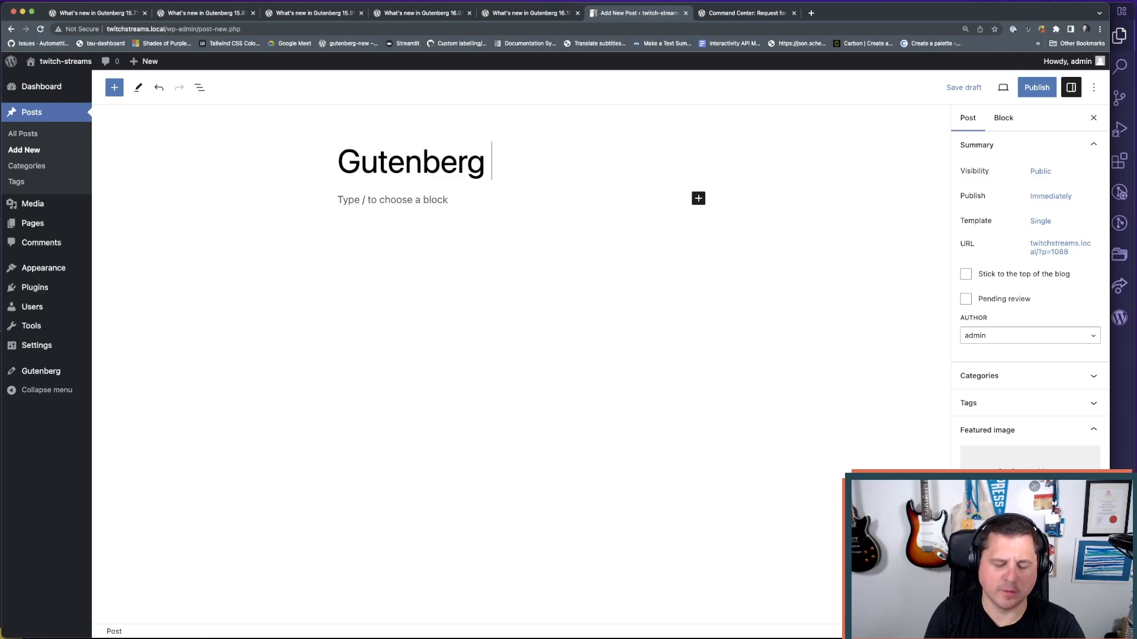
text(15.7 - 16.1)
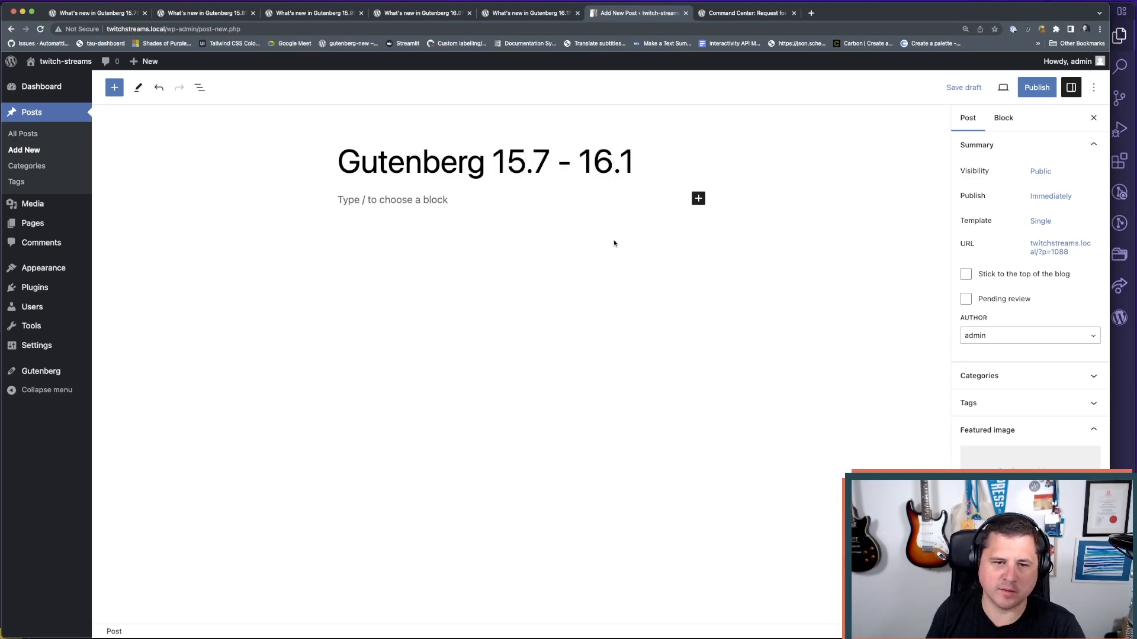
click(1052, 88)
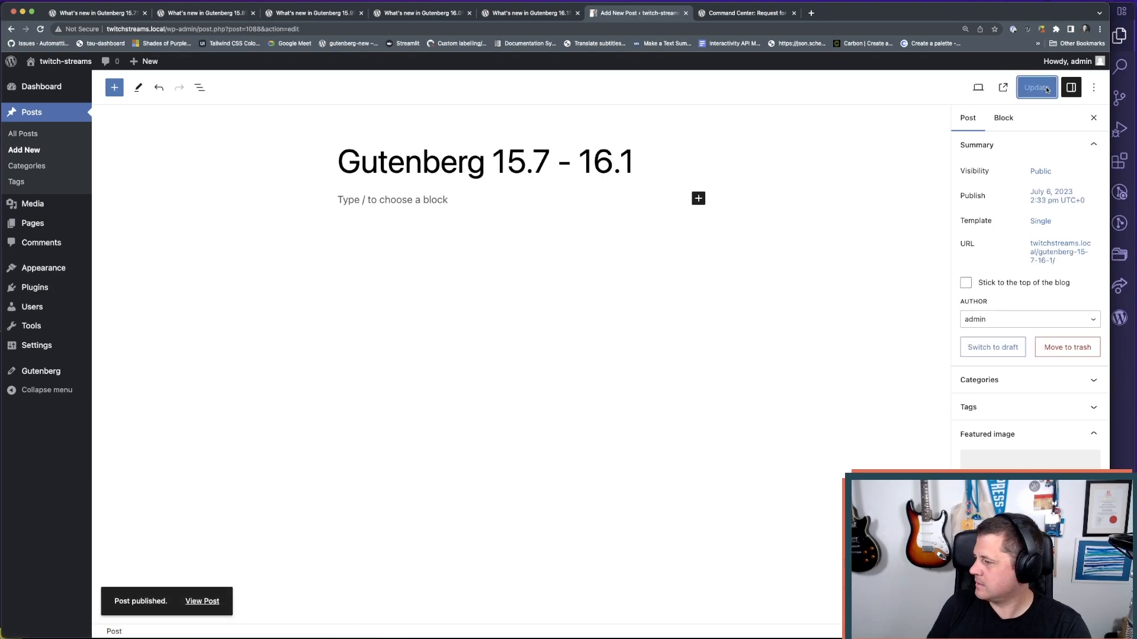
- Add an Image block to the post using test.jpg from the Media Library
click(699, 199)
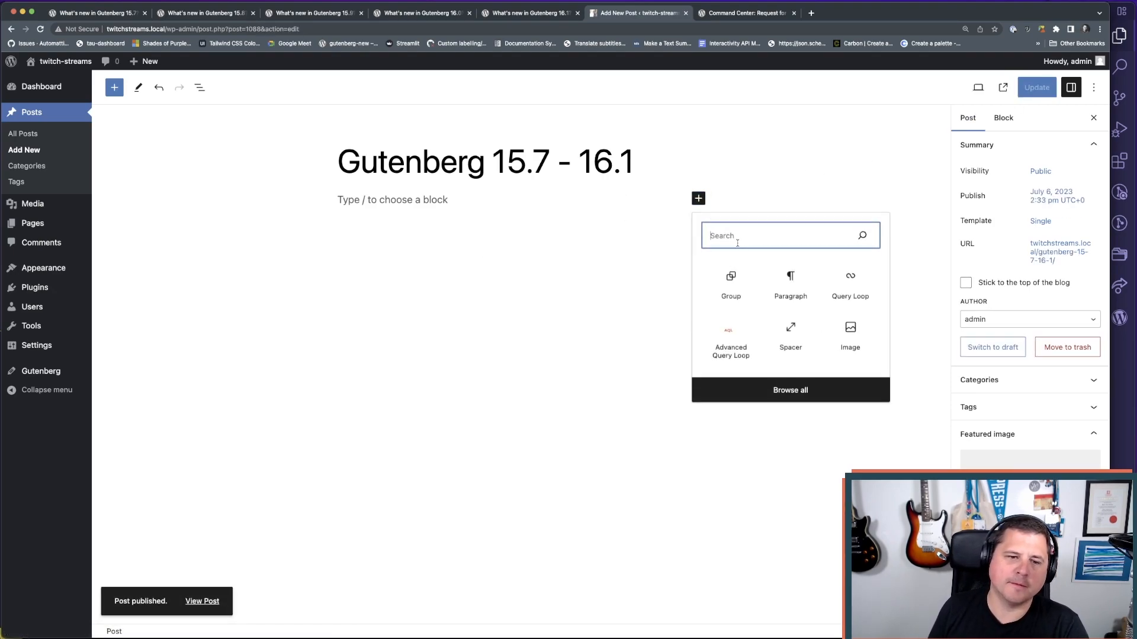
click(850, 334)
click(422, 270)
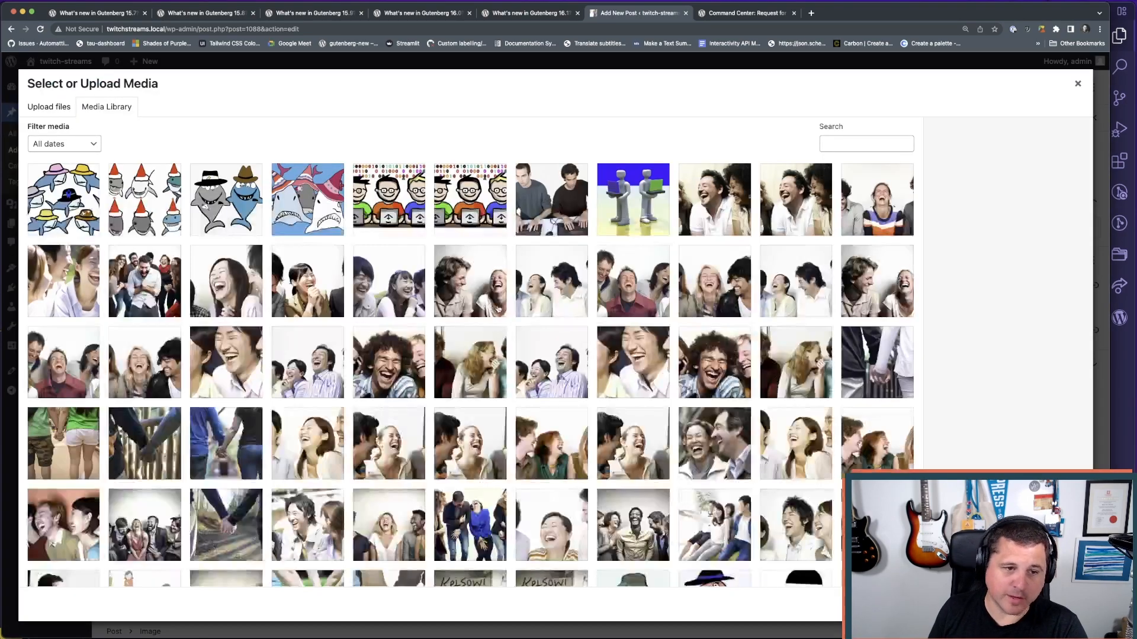
scroll(427, 337, down, 5)
click(389, 503)
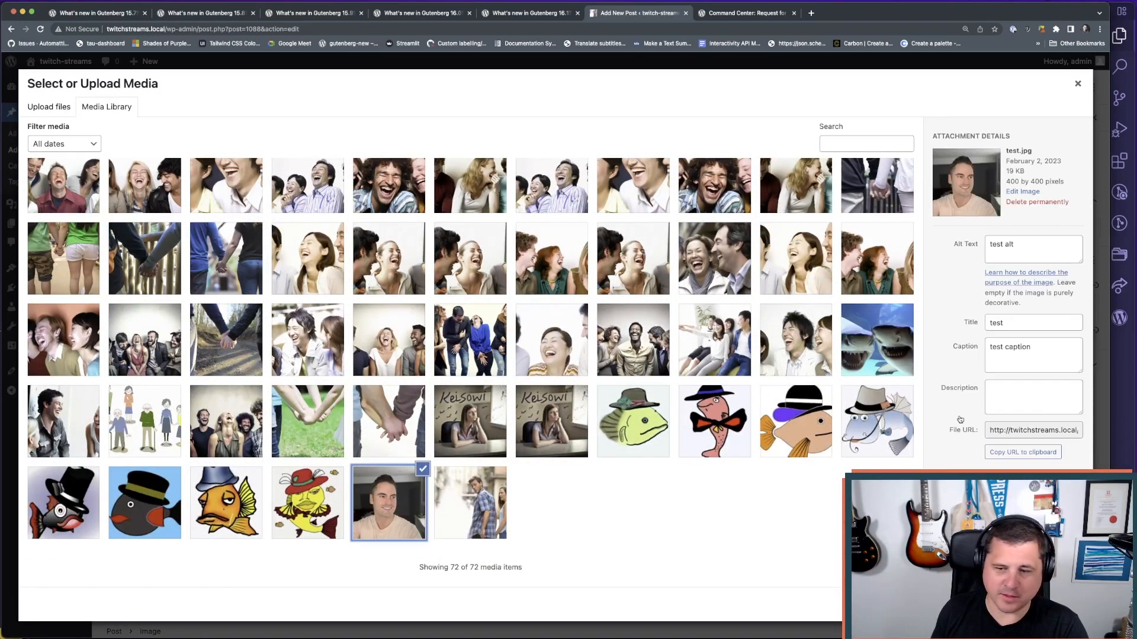
click(1067, 605)
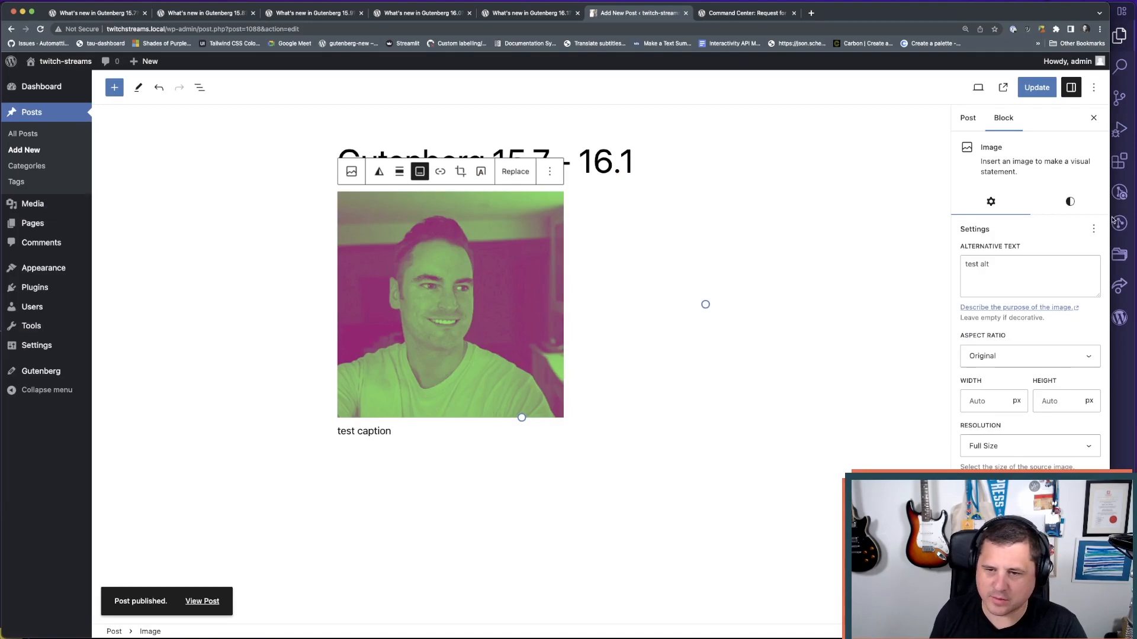
- Examine the image's Duotone filter options in its block styles and compare them with the Gutenberg 15.7 post's description
click(1070, 203)
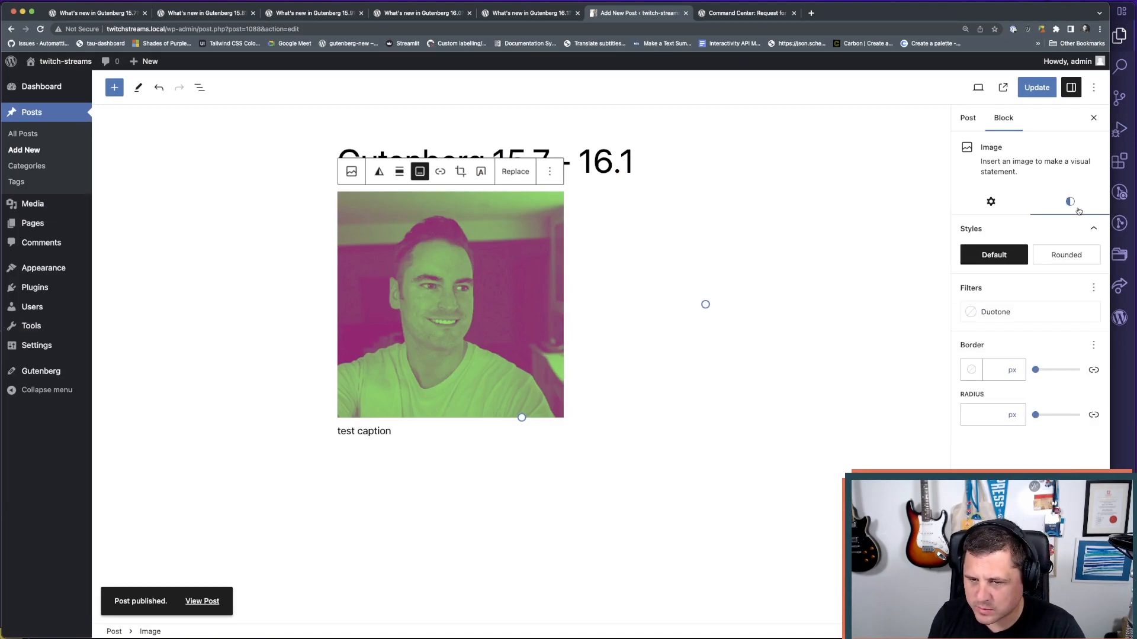
click(1026, 313)
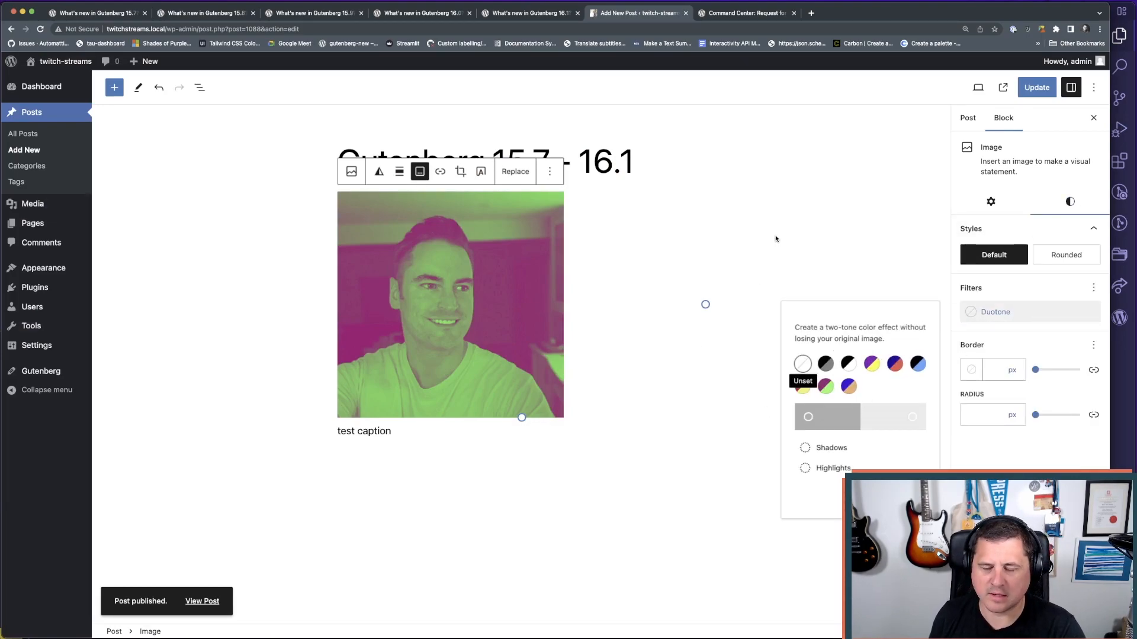
click(74, 12)
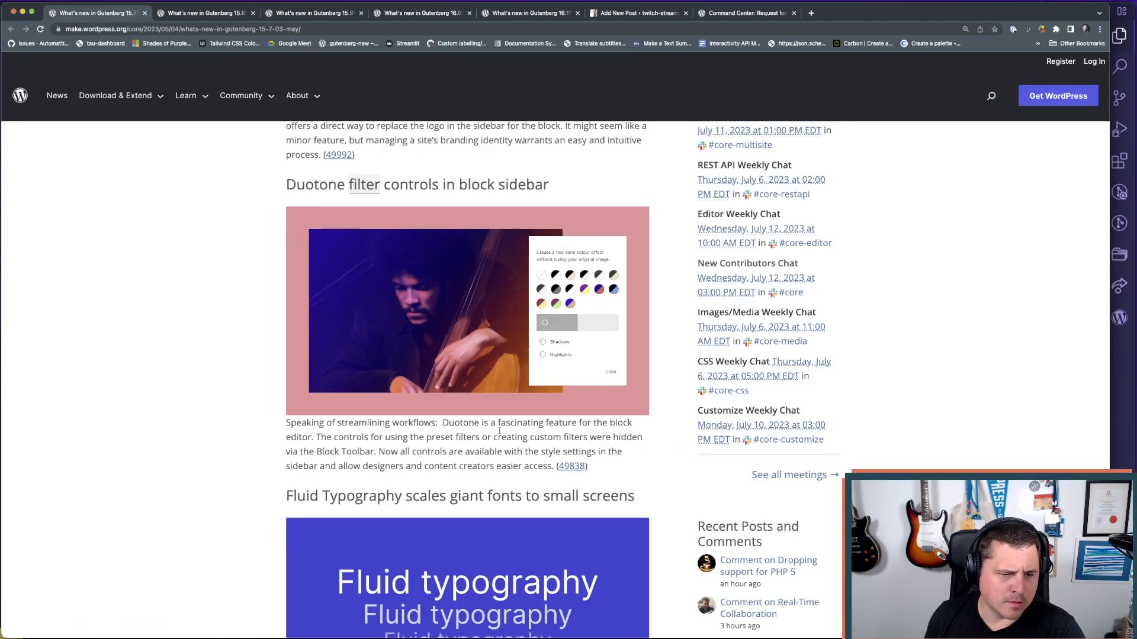
scroll(298, 460, down, 1)
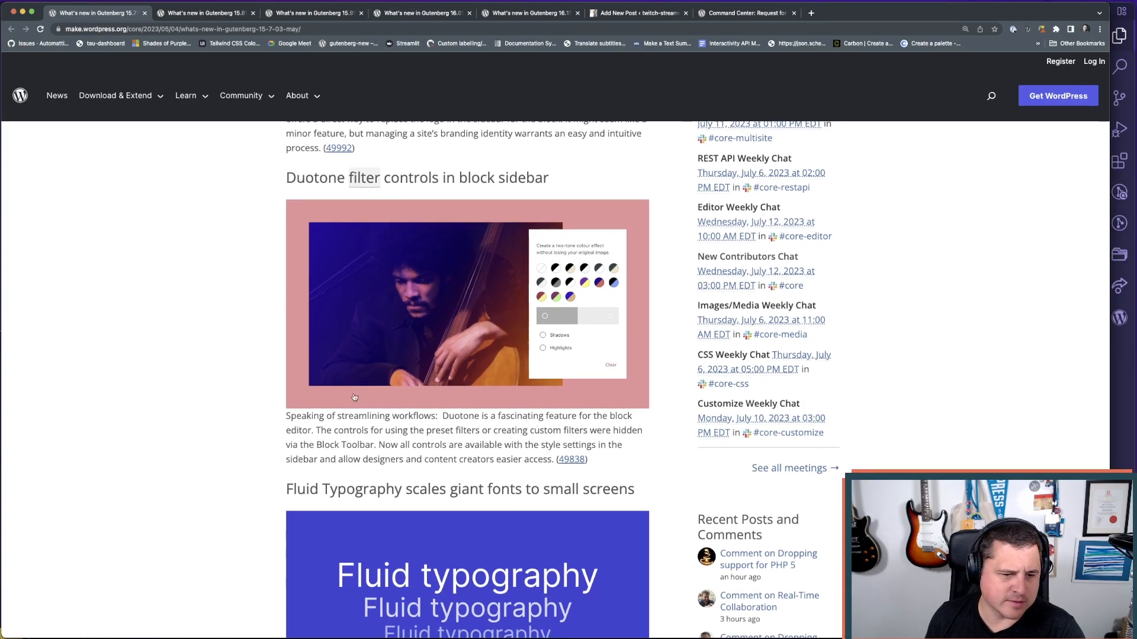
click(638, 12)
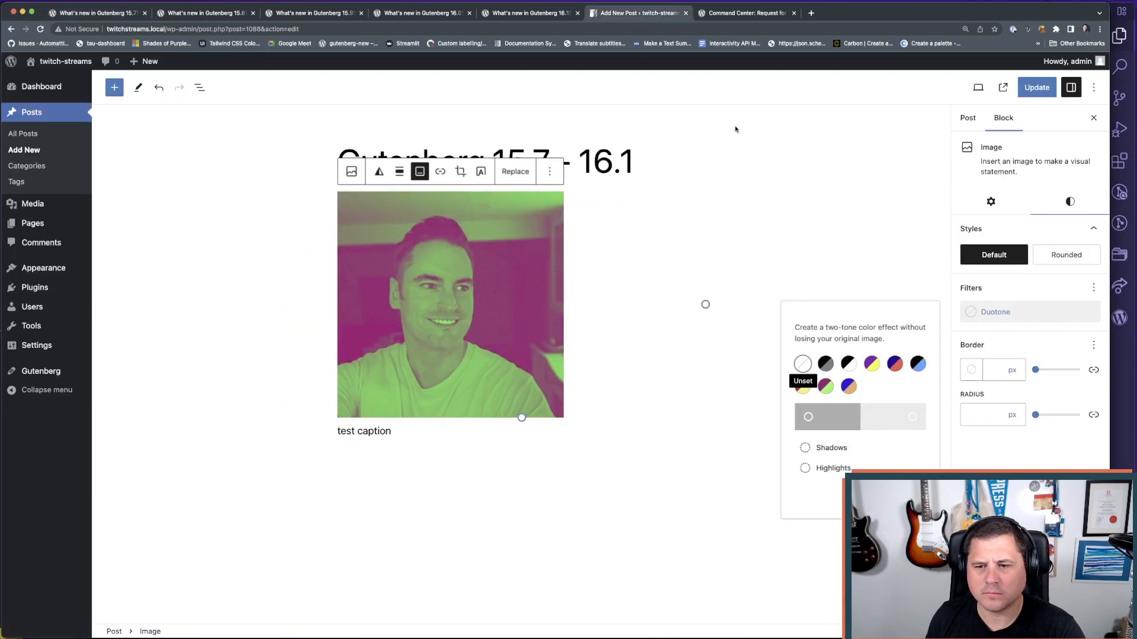
click(904, 249)
- Update the post, and deactivate the Gutenberg plugin from the active plugins shown in a separate browser tab
click(1036, 87)
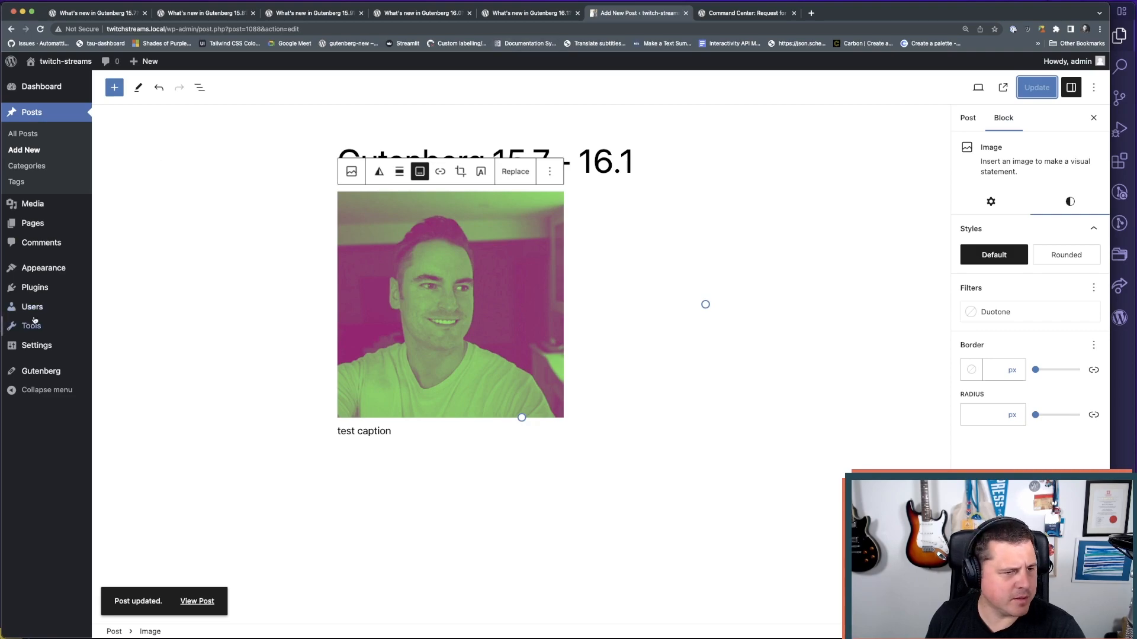
mouse_move(39, 287)
super+click(119, 291)
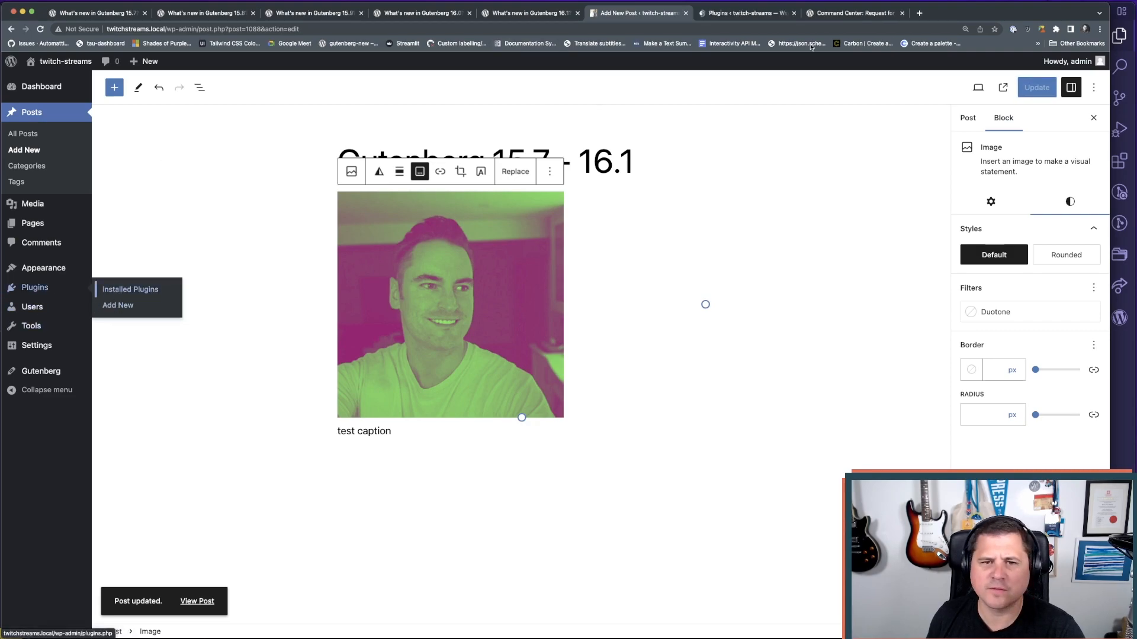
key(ctrl+Tab)
scroll(164, 374, down, 10)
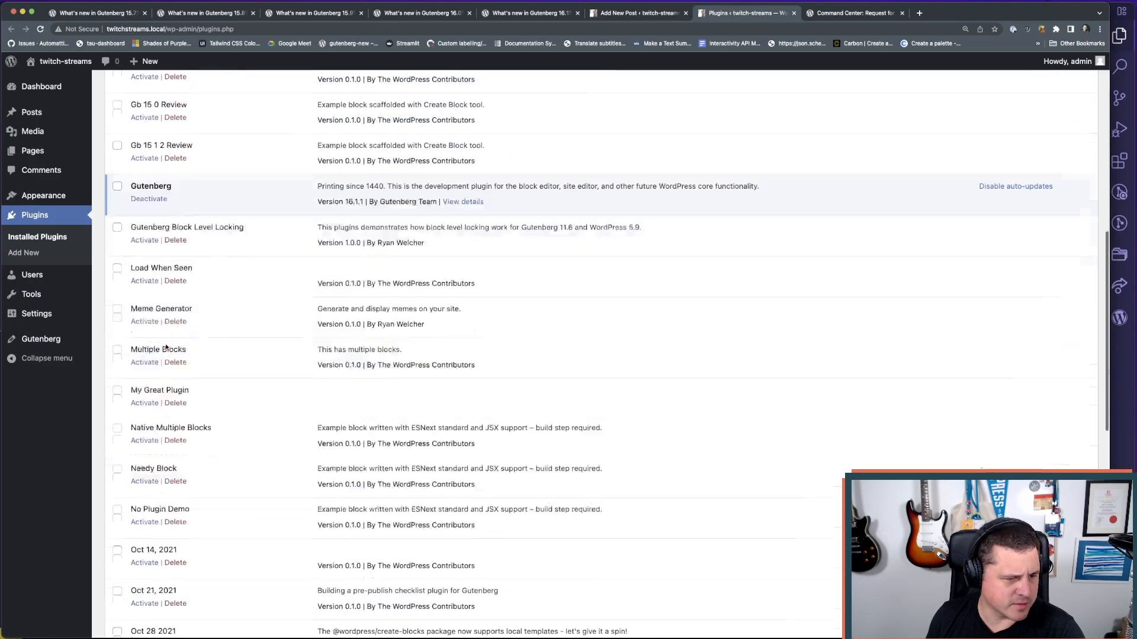
scroll(180, 273, up, 10)
click(158, 112)
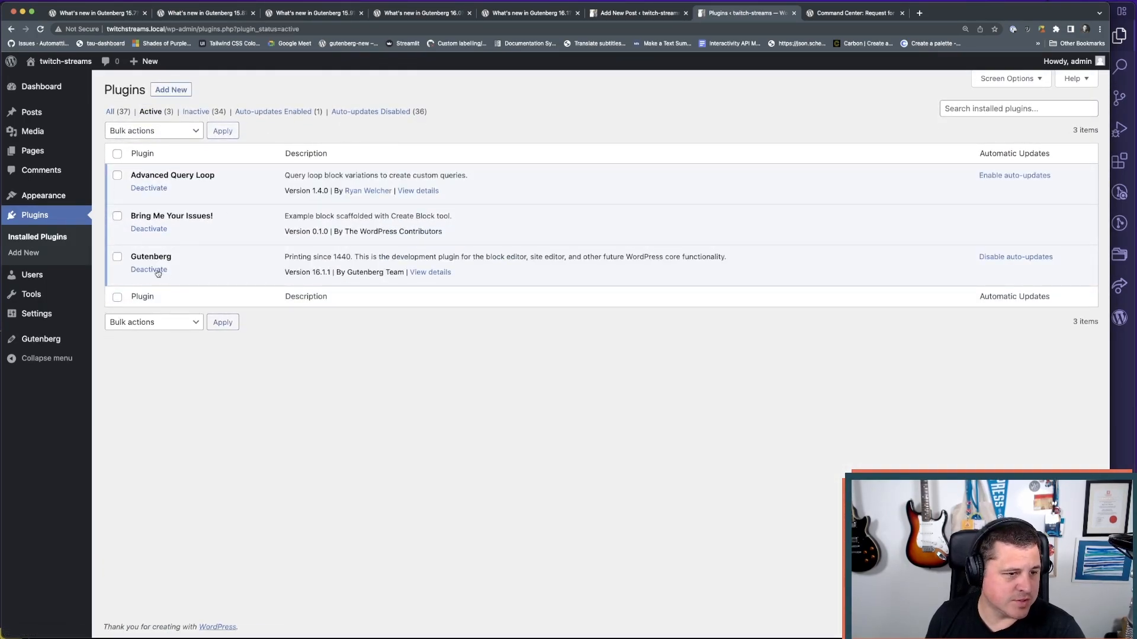
click(148, 270)
- Reload the post editor and check where the image's Duotone control is located without the Gutenberg plugin
click(674, 14)
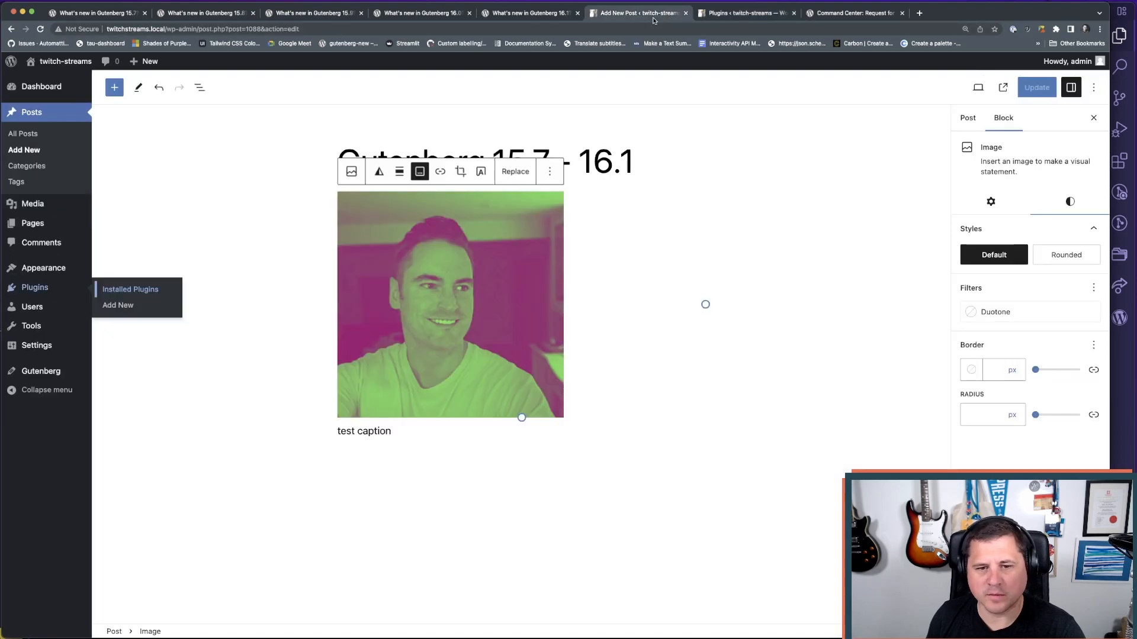
click(538, 305)
click(1094, 205)
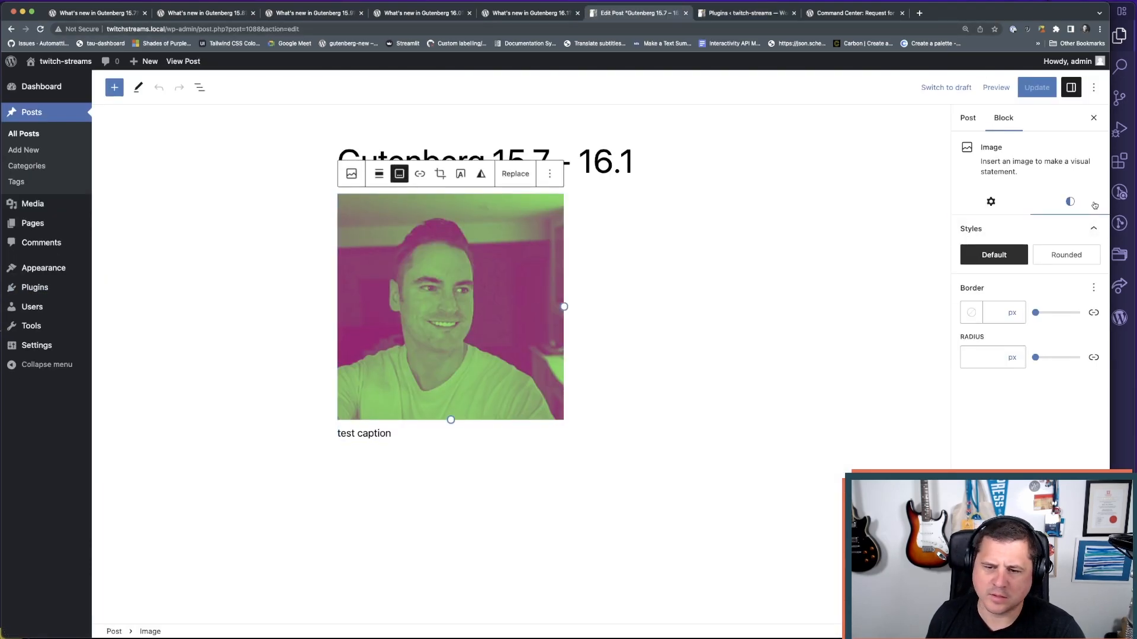
click(481, 174)
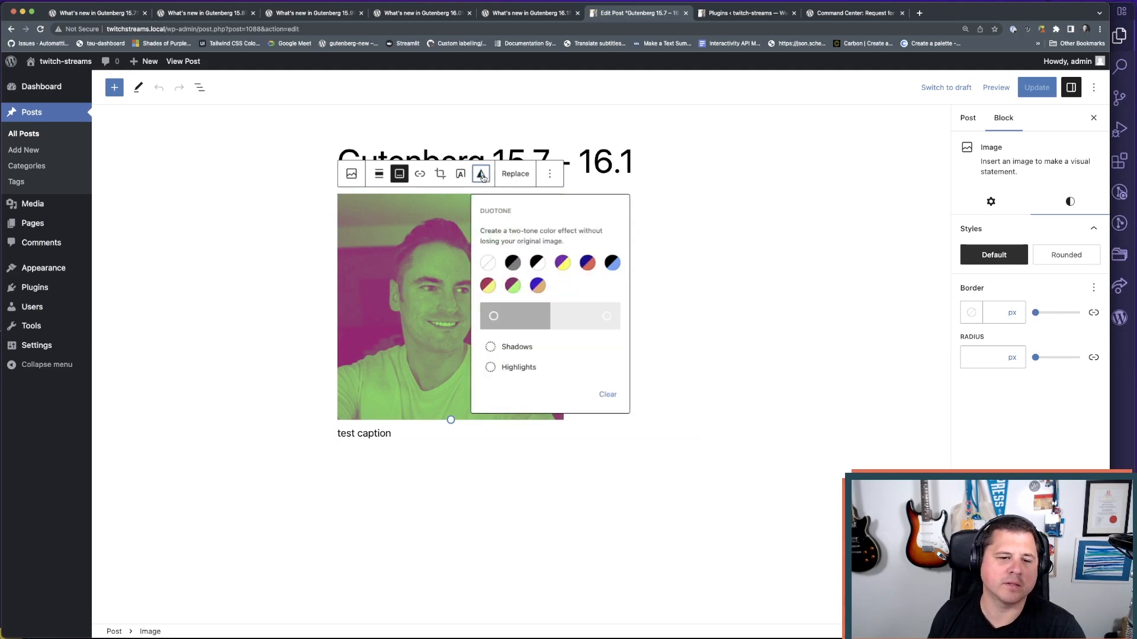
click(481, 177)
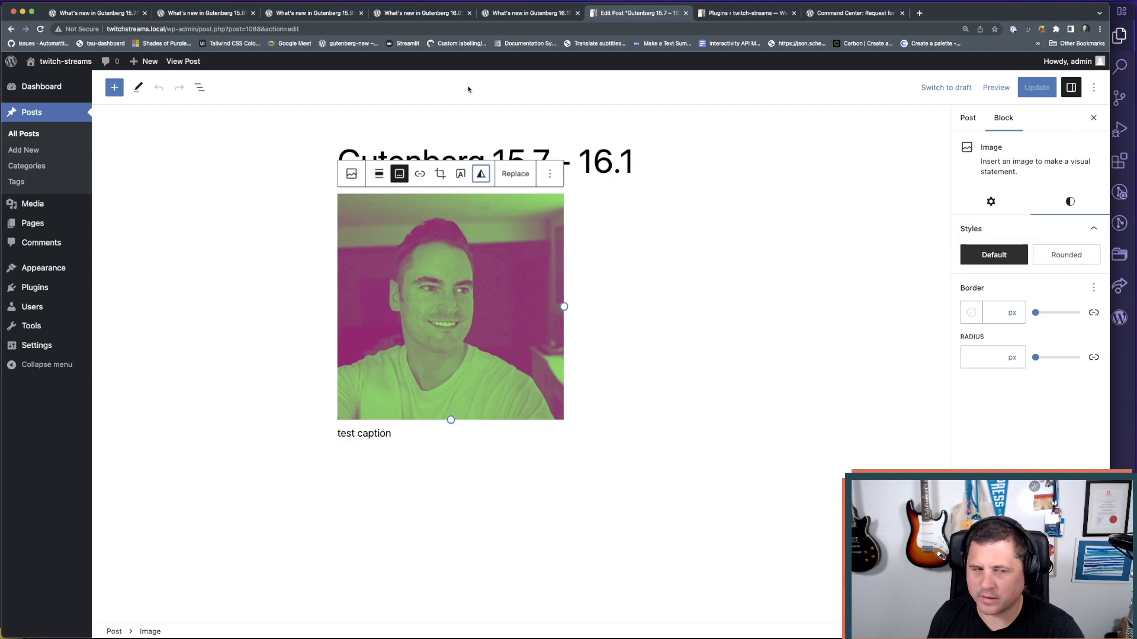
- Reactivate the Gutenberg plugin from the full list of installed plugins
click(738, 17)
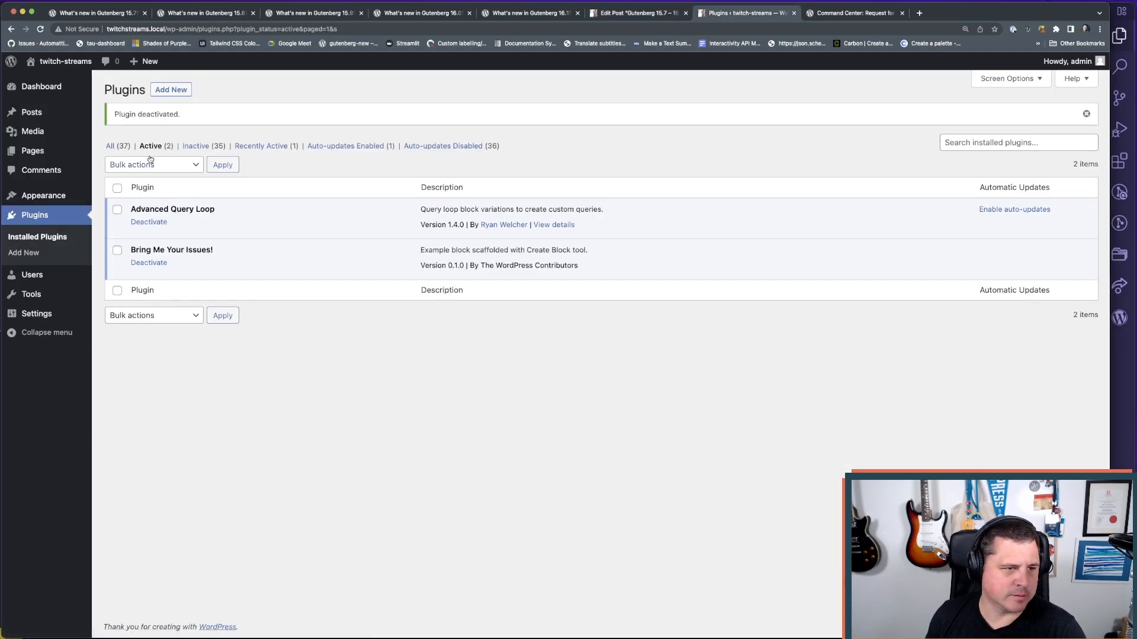
click(112, 144)
scroll(211, 463, down, 7)
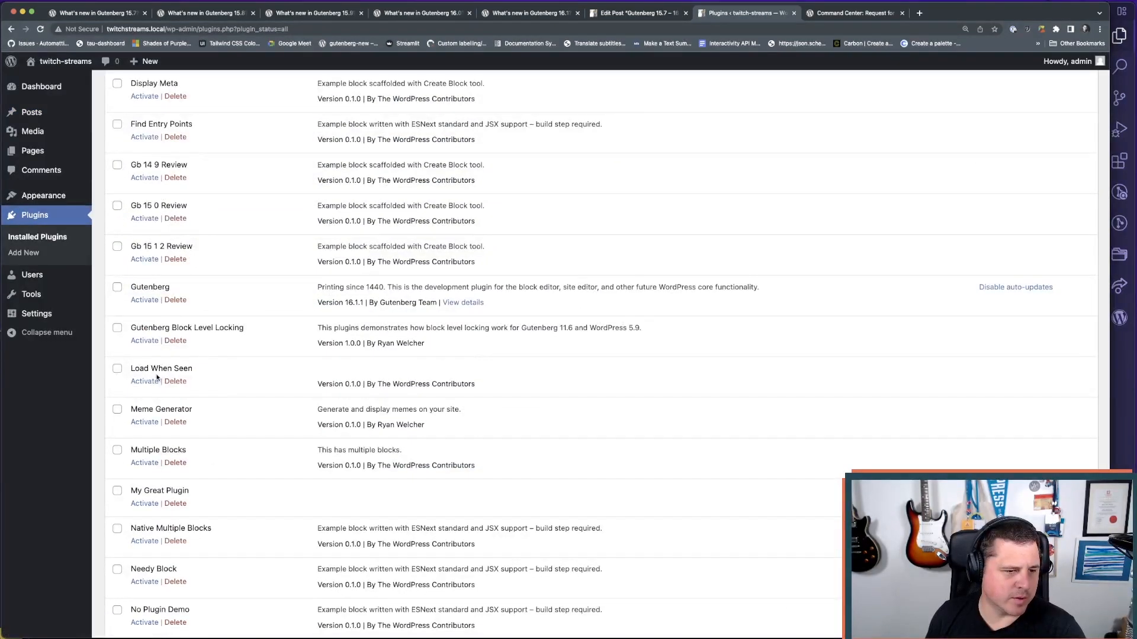
click(144, 301)
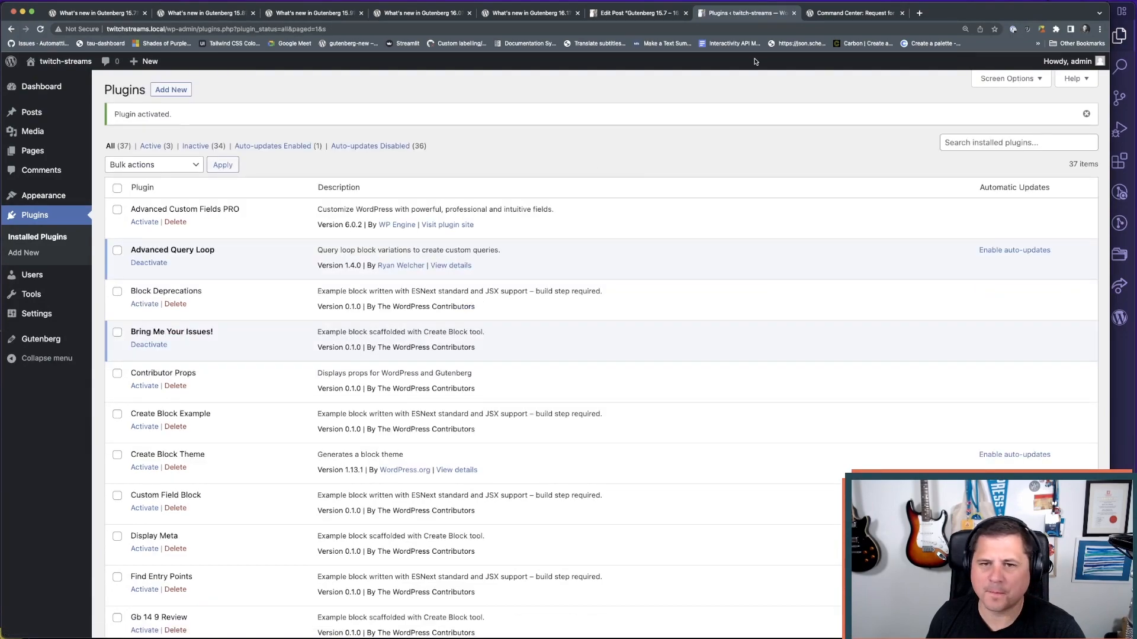
- Reload the post editor and compare the image's Duotone toolbar control with the Duotone filter in its block styles
click(638, 13)
key(super+r)
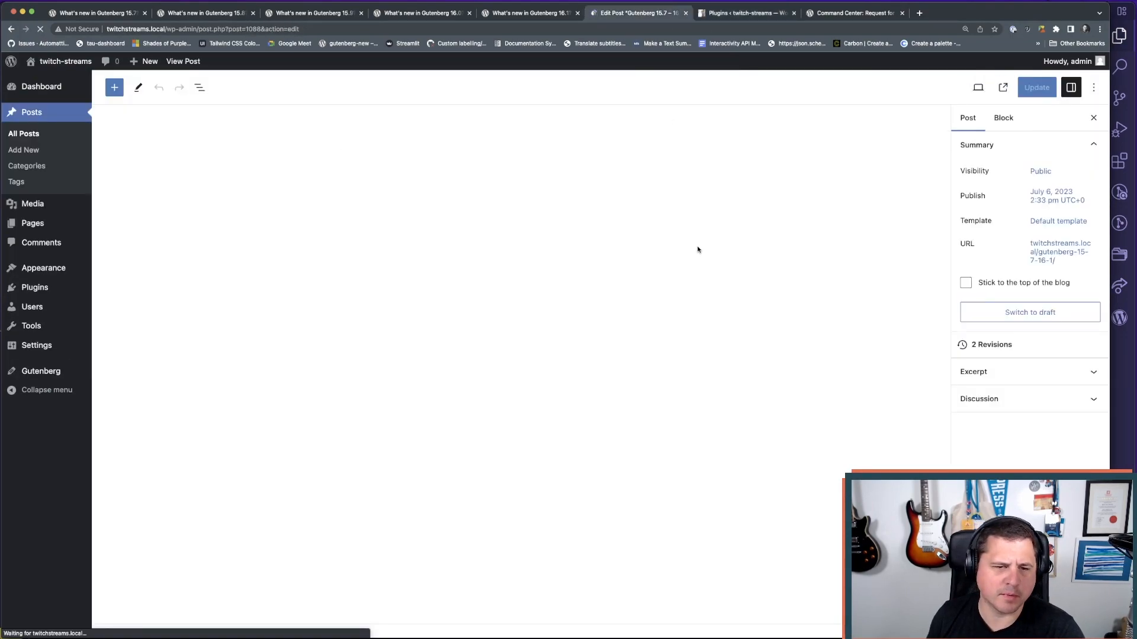
click(523, 267)
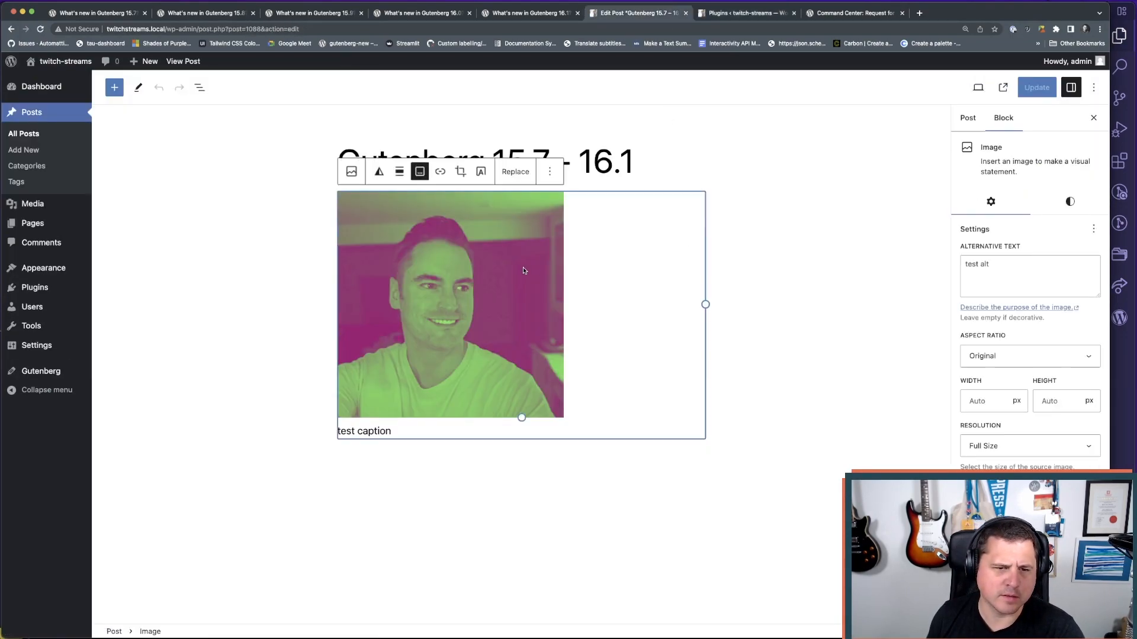
click(379, 173)
click(379, 173)
click(1070, 202)
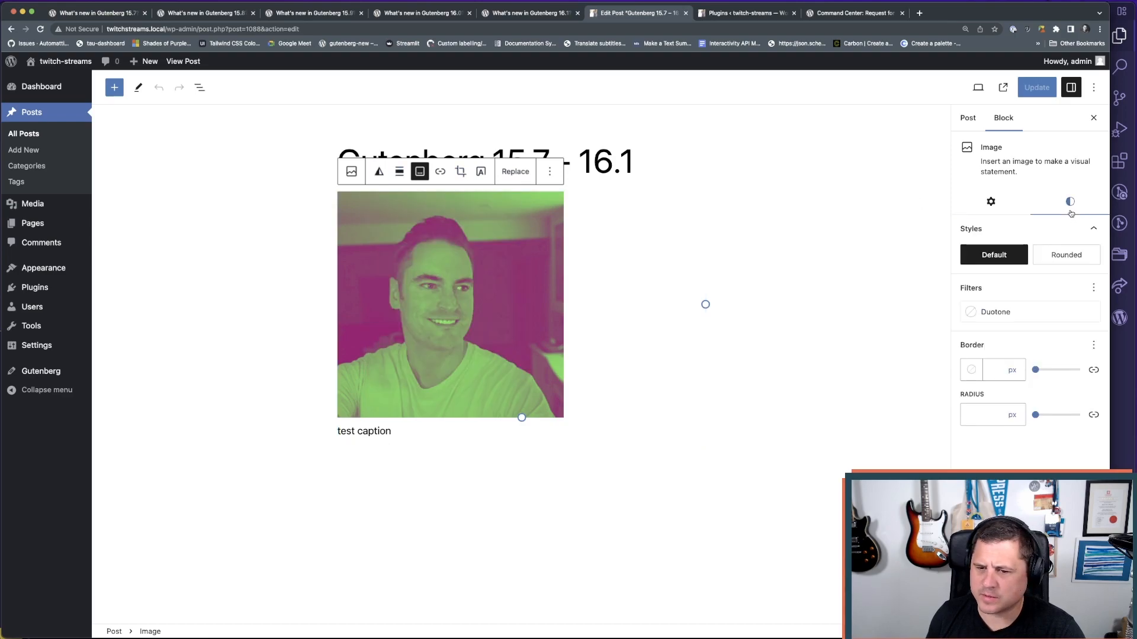
click(1008, 319)
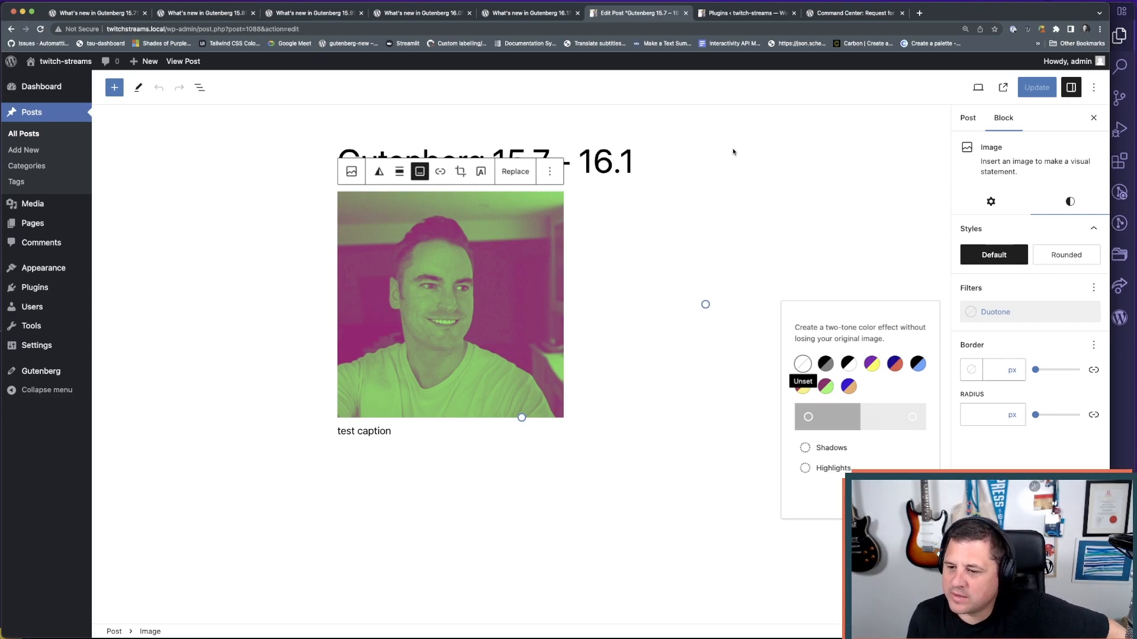
- View the Twitch home page and its channel avatars in a new muted tab, and close that tab
click(919, 13)
text(twitch)
key(Return)
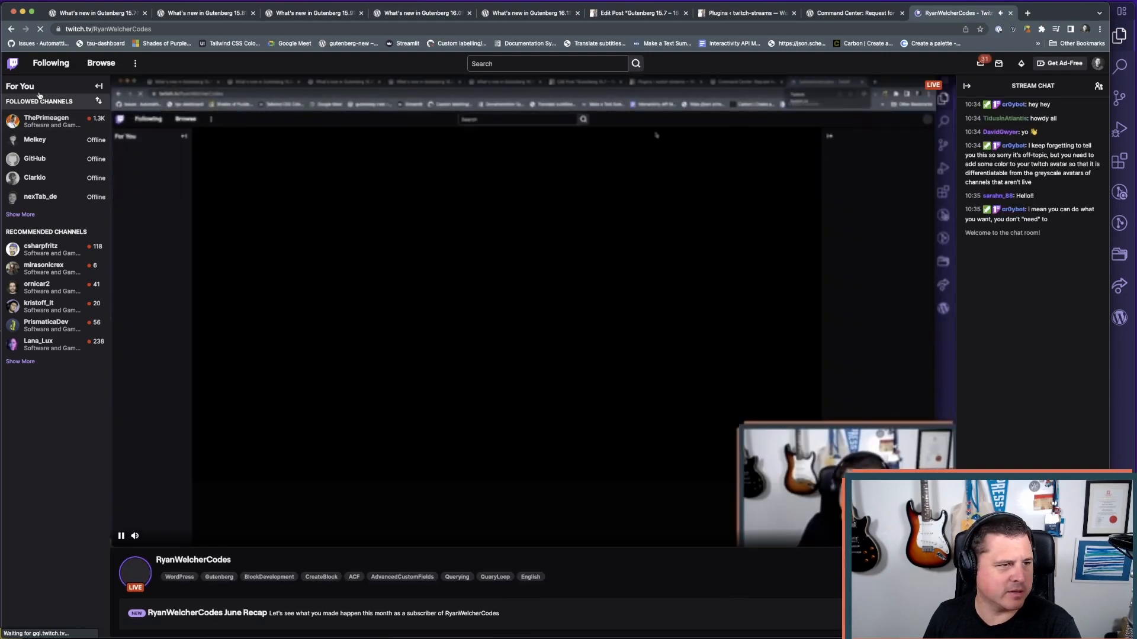
click(13, 64)
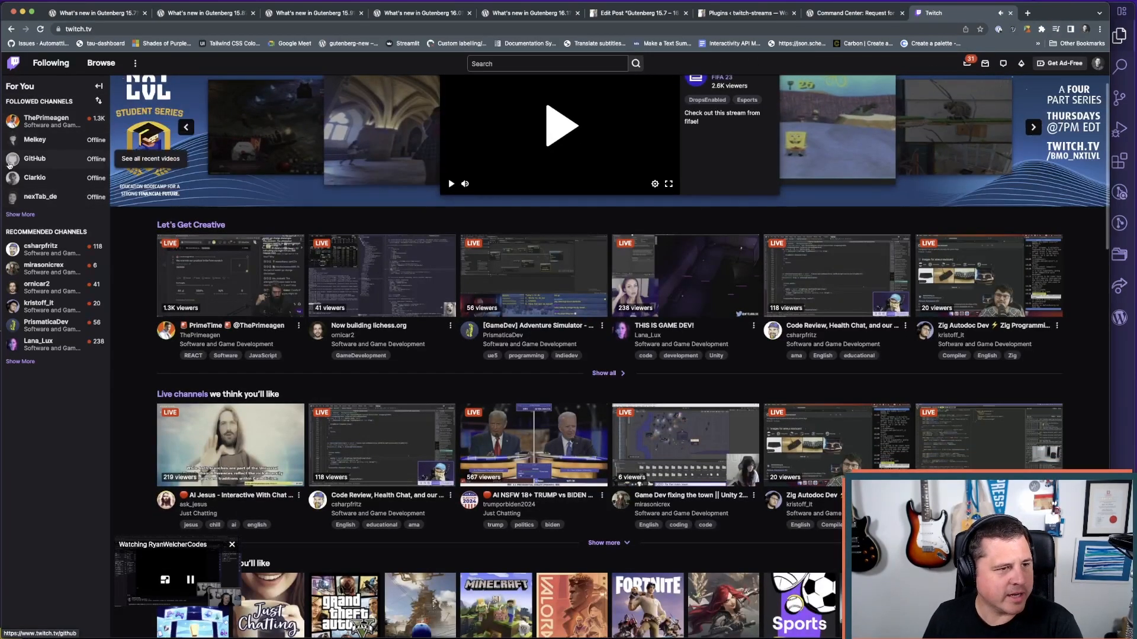
scroll(622, 191, up, 1)
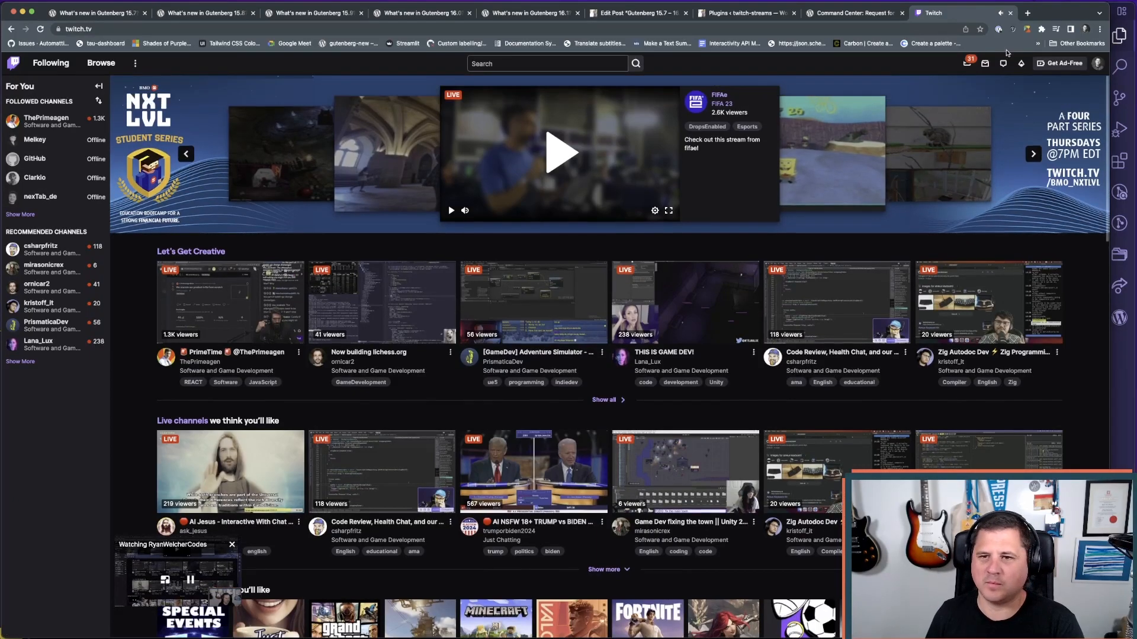
right_click(950, 15)
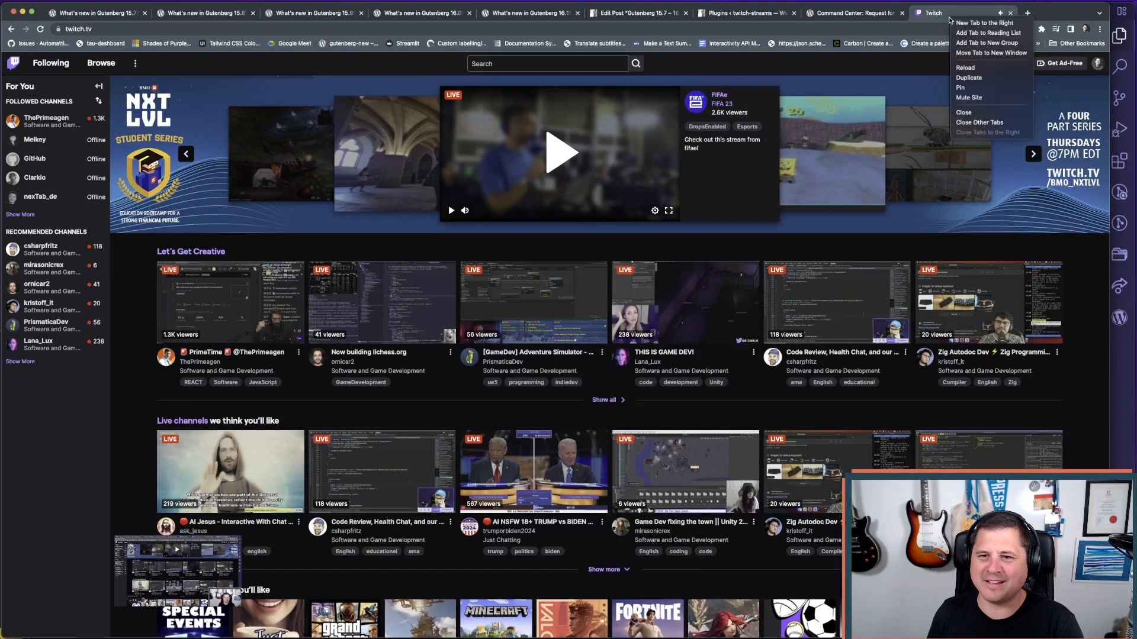
click(983, 98)
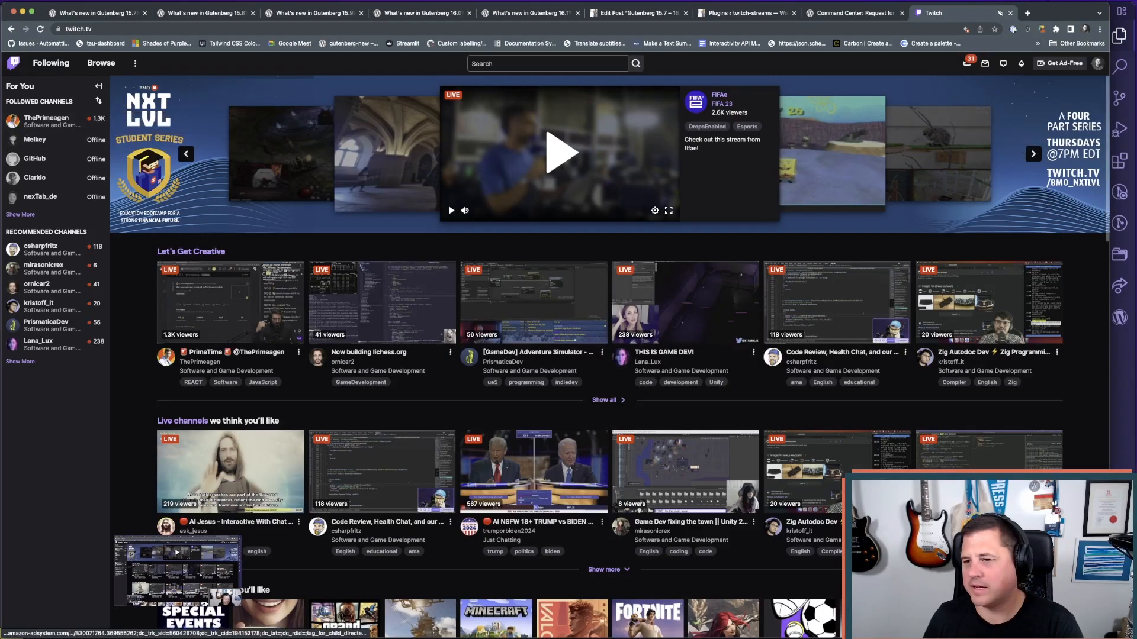
click(1010, 12)
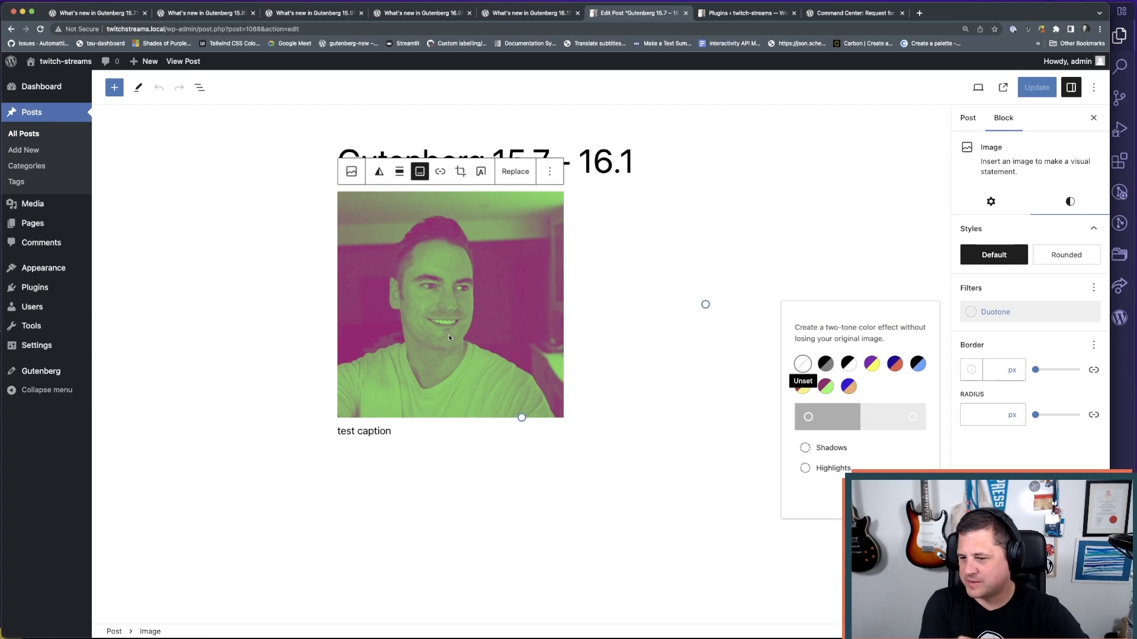
- Compare the Gutenberg 15.7 post's Duotone section with the image block's Duotone filter options in the post editor
key(super+1)
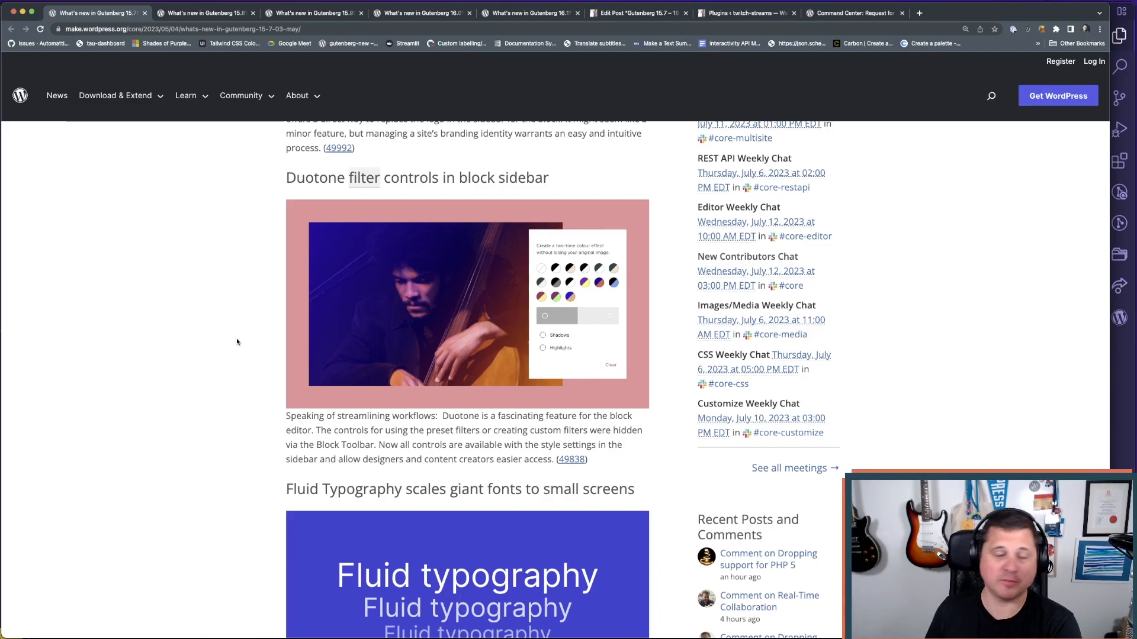
scroll(231, 345, down, 1)
scroll(263, 248, up, 1)
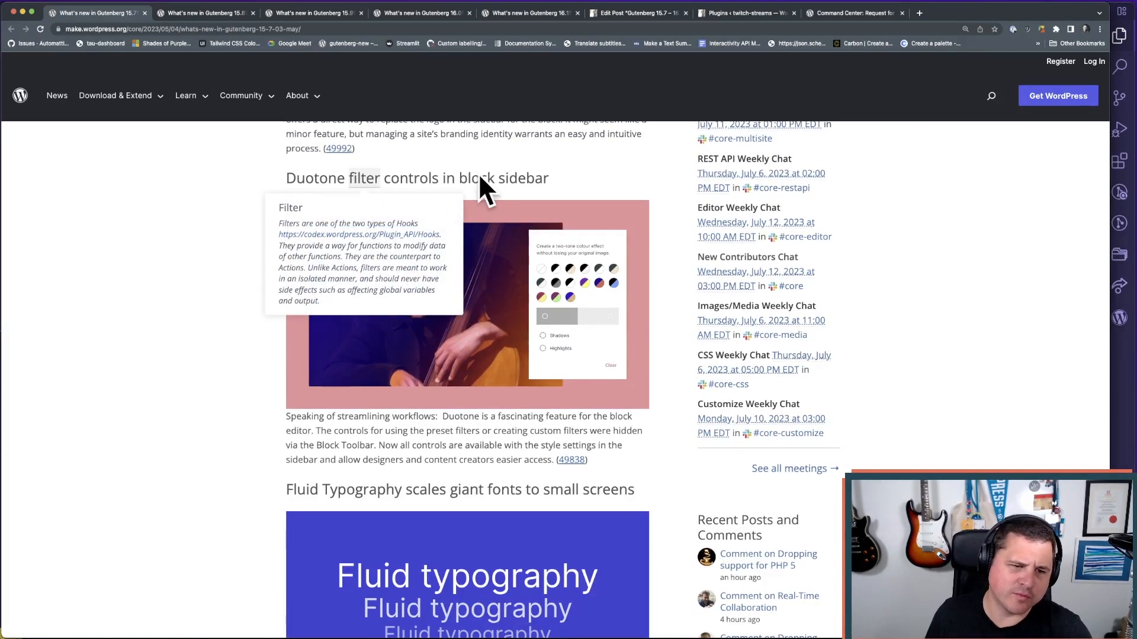
click(717, 14)
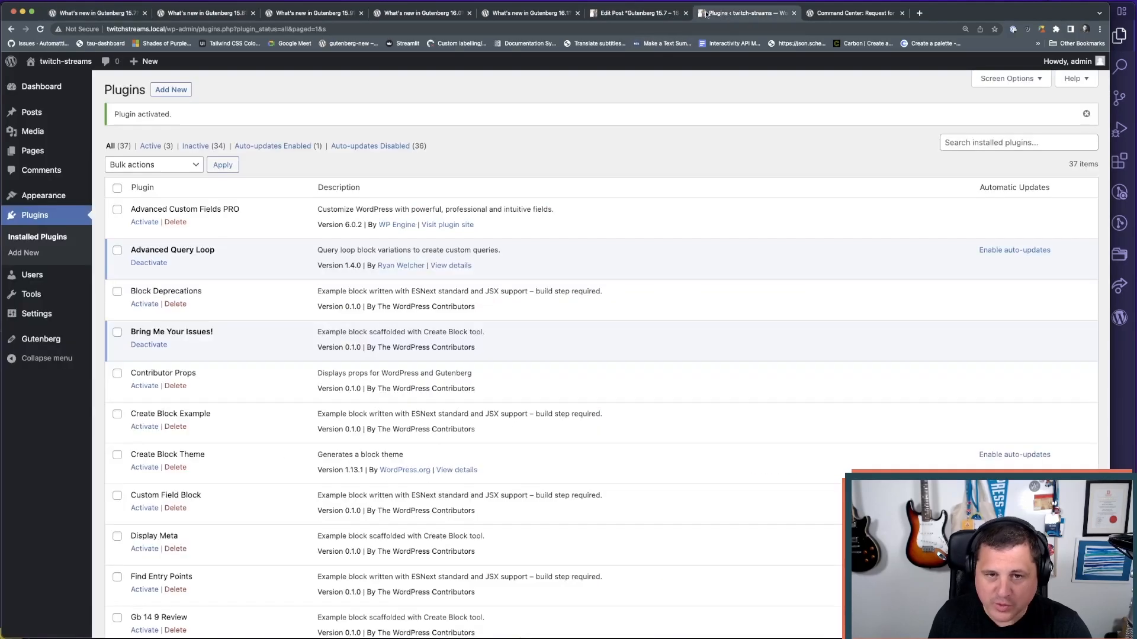
click(647, 14)
click(1001, 318)
click(1010, 320)
click(839, 215)
- Read the Gutenberg 15.7 post's section on fluid typography scaling giant fonts to small screens
key(super+1)
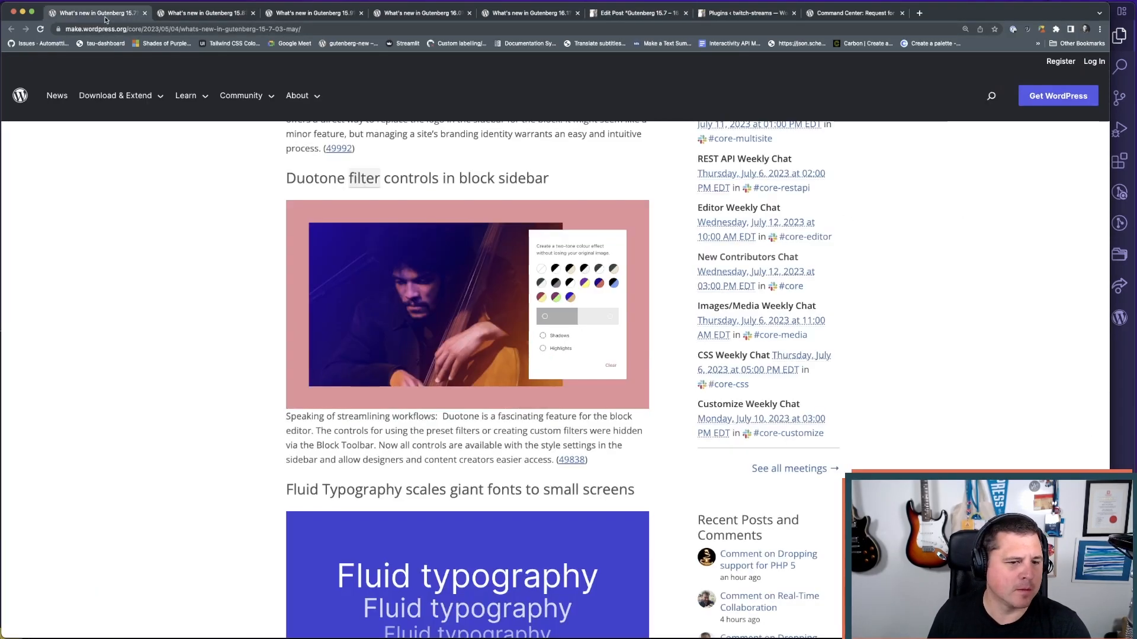
scroll(243, 281, down, 3)
scroll(238, 281, down, 6)
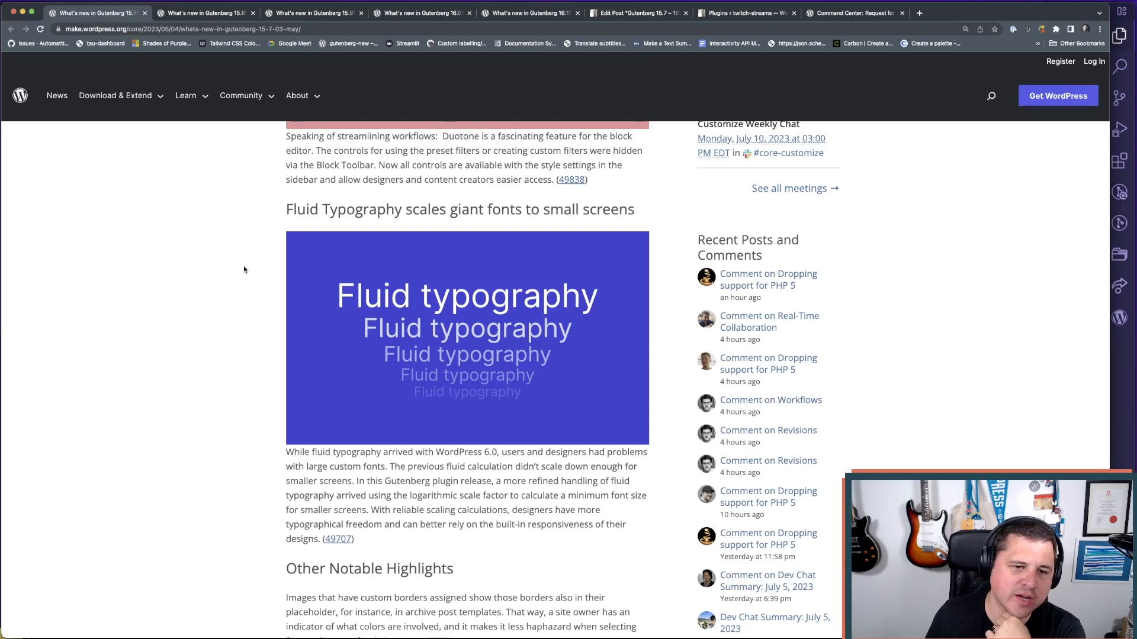
scroll(240, 305, down, 4)
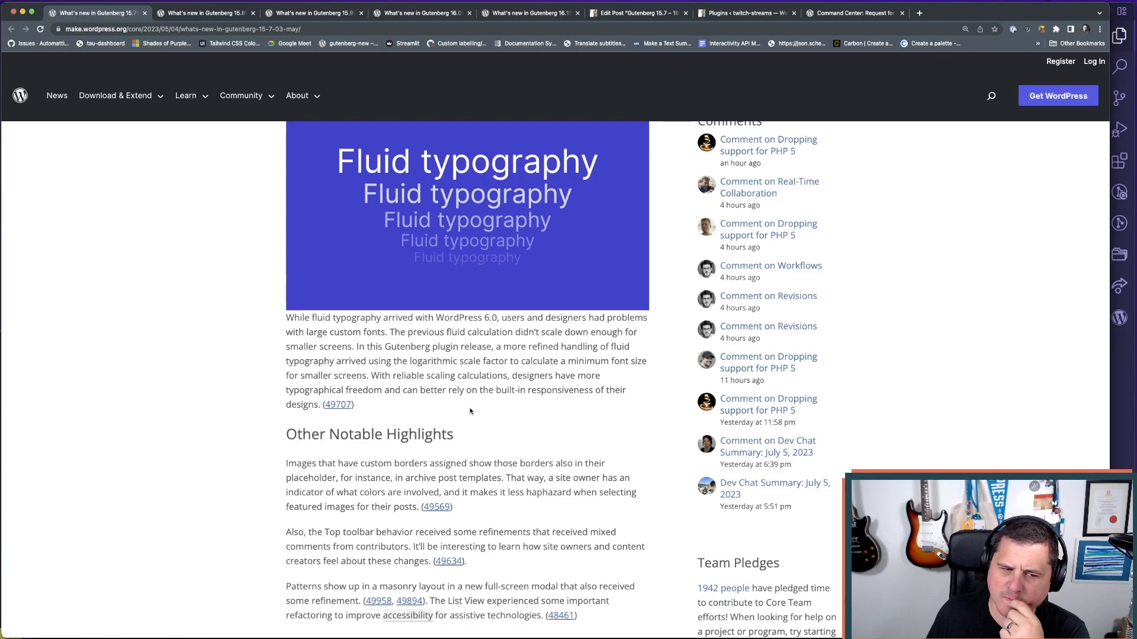
- Open the fluid typography pull request 49707 in a new tab, enlarge the page, and read its description
super+click(339, 406)
click(206, 12)
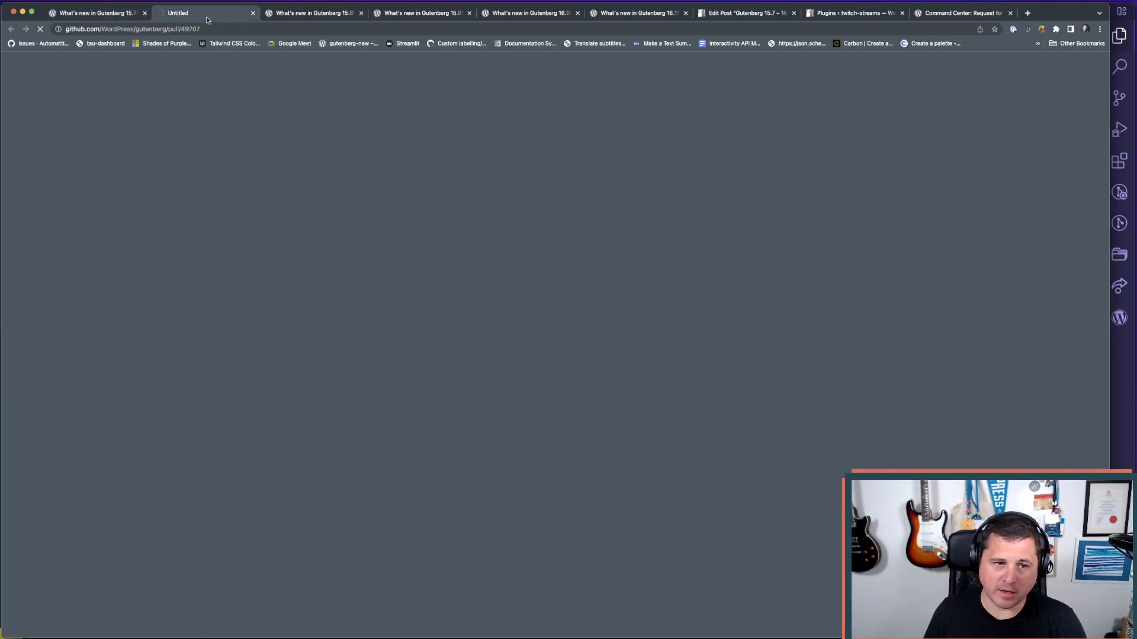
key(super+equal)
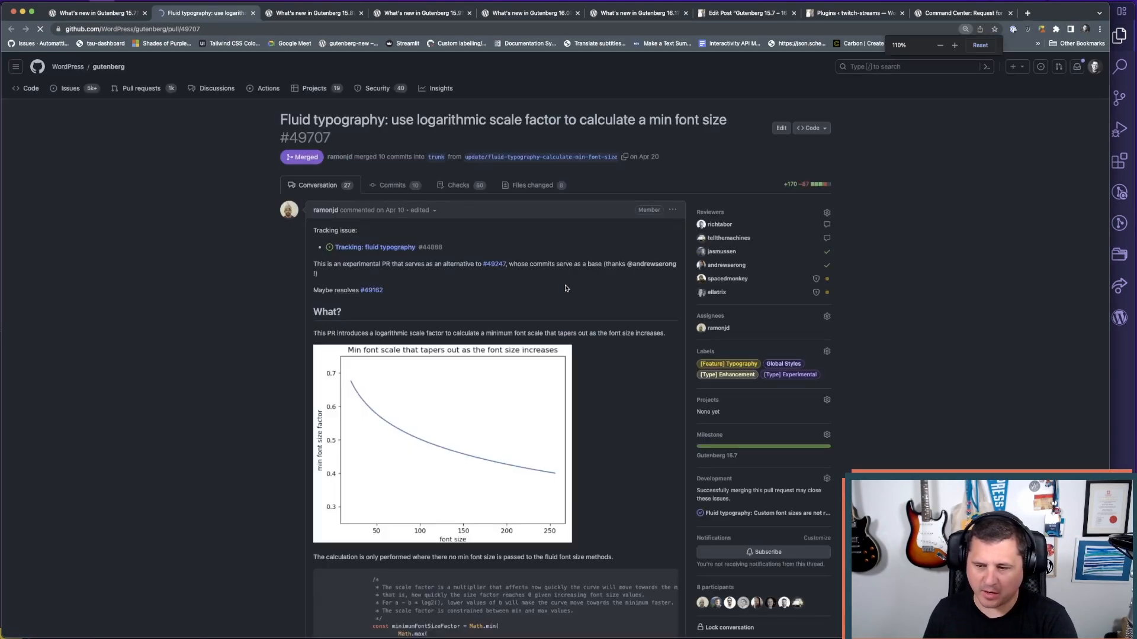
key(super+equal)
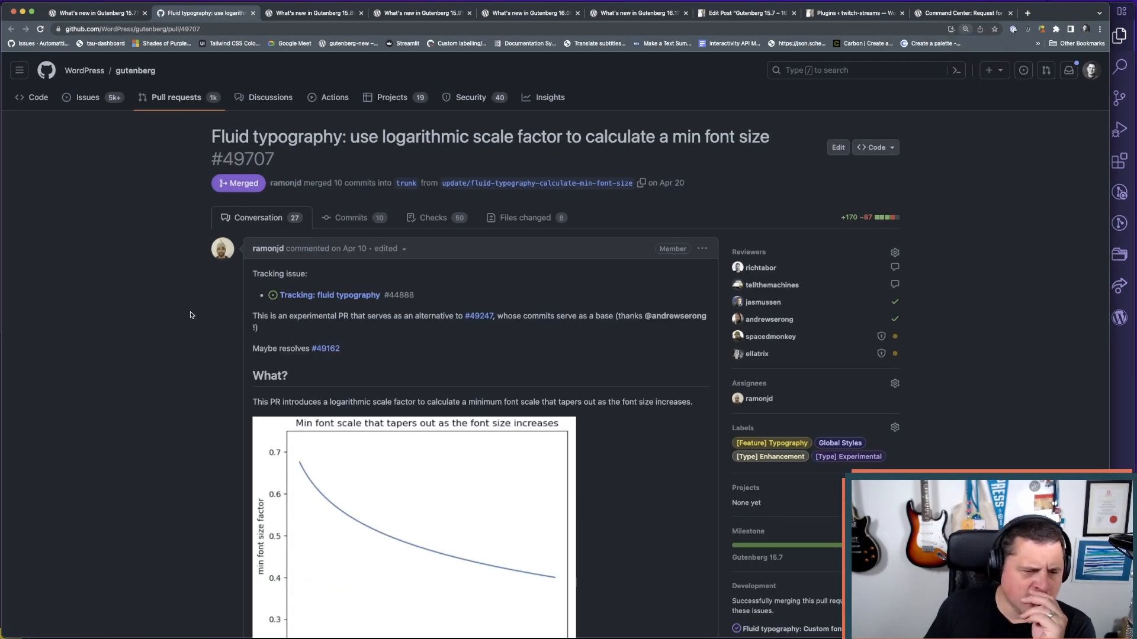
scroll(191, 316, down, 5)
scroll(193, 317, down, 4)
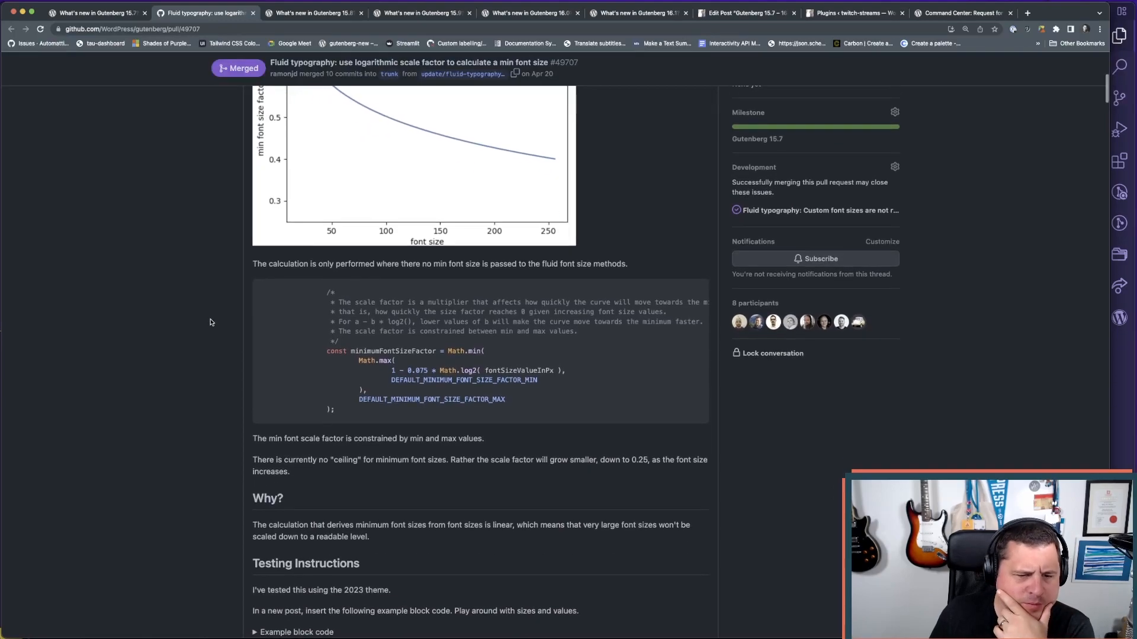
scroll(209, 323, up, 10)
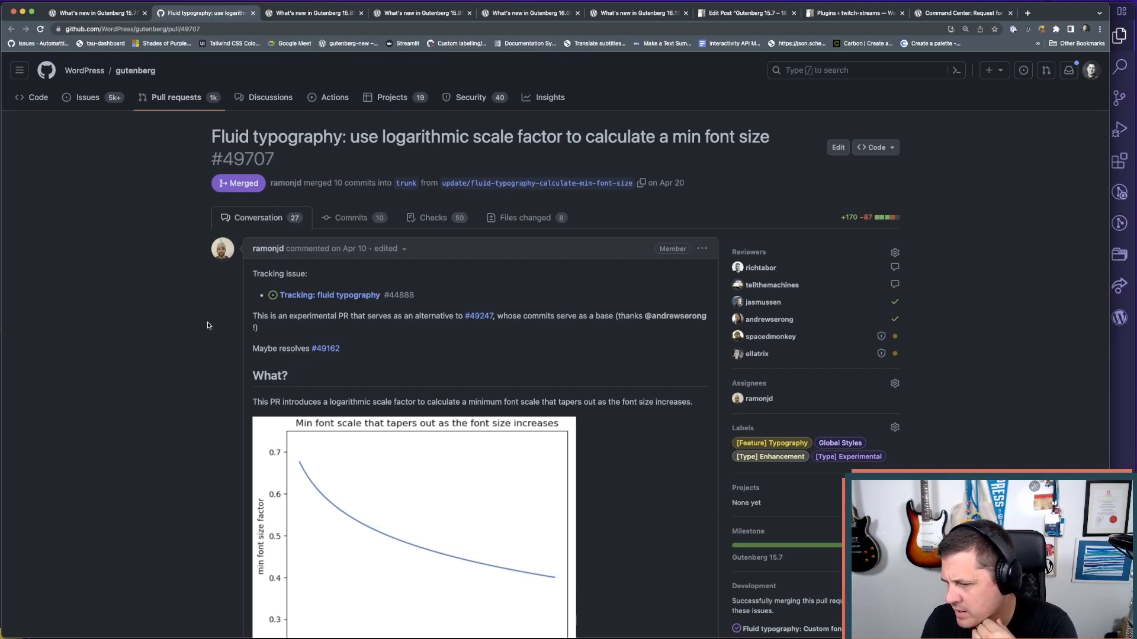
- Examine the pull request's changes to the default viewport widths and minimum font size factors in lib/block-supports/typography.php
click(502, 218)
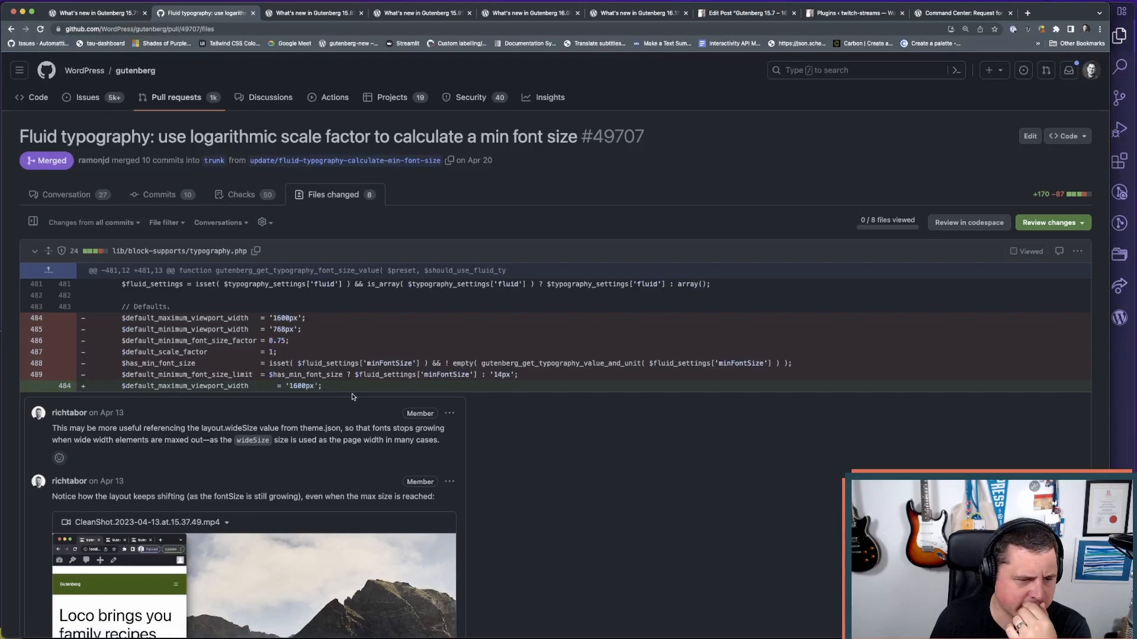
drag(321, 386, 285, 386)
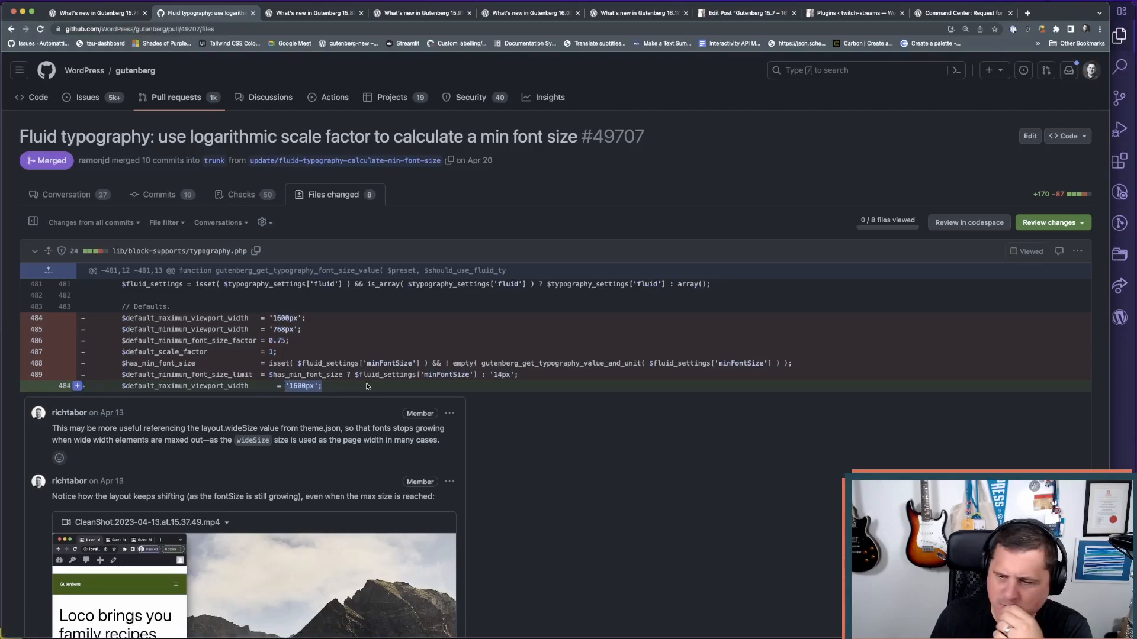
scroll(366, 389, down, 10)
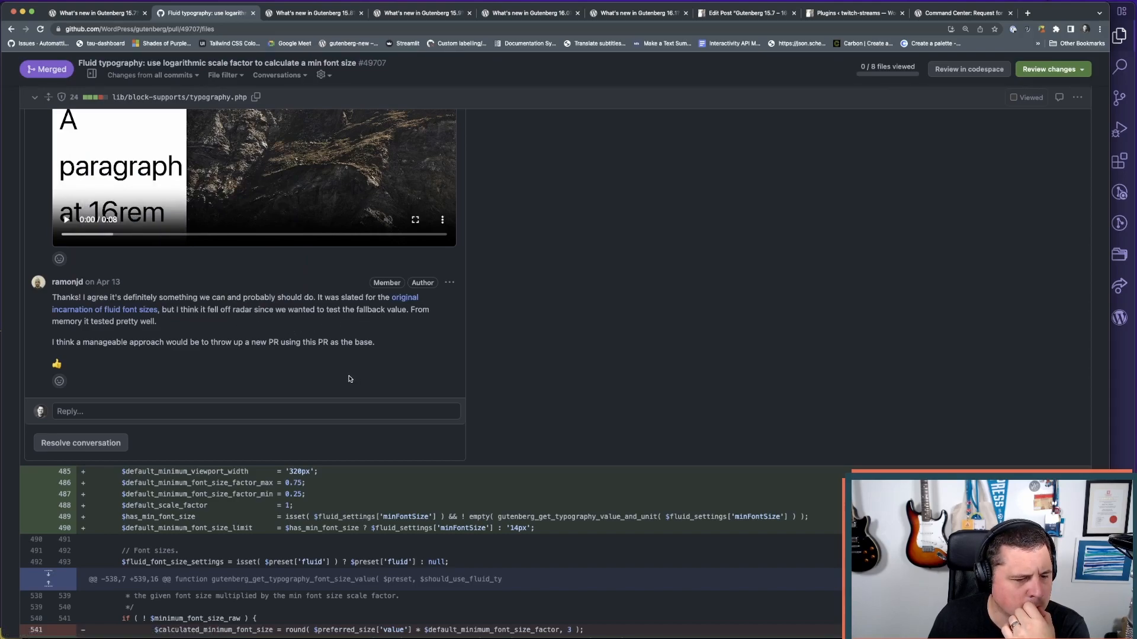
scroll(350, 379, down, 5)
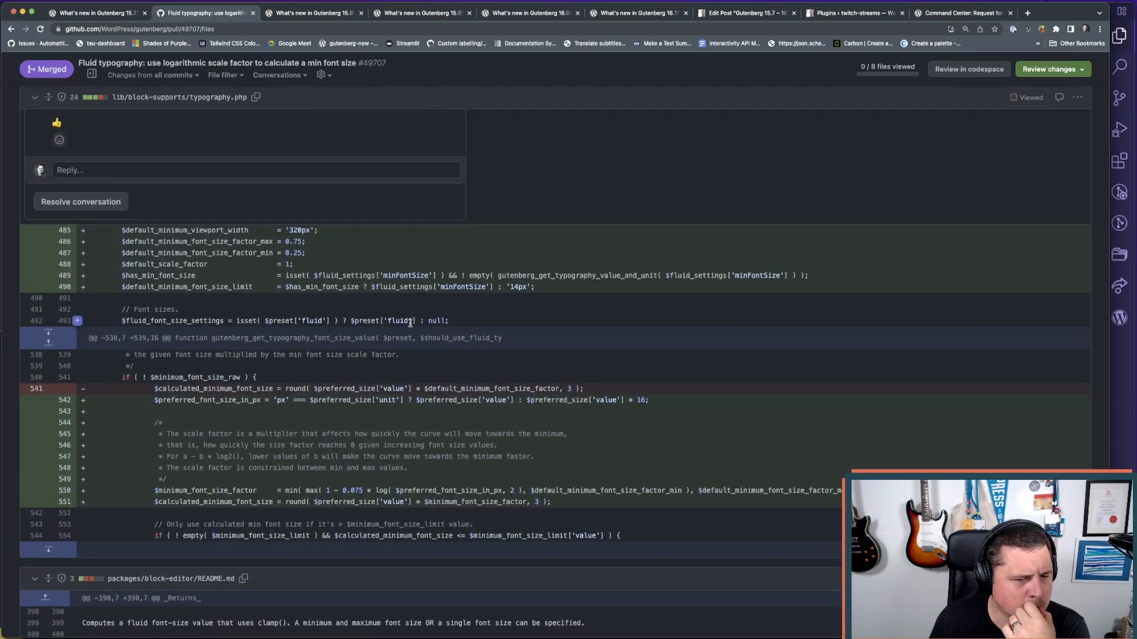
- Review the pull request's changes to the block editor README.md and the logarithmic font size calculation in fluid-utils.js
scroll(150, 403, down, 7)
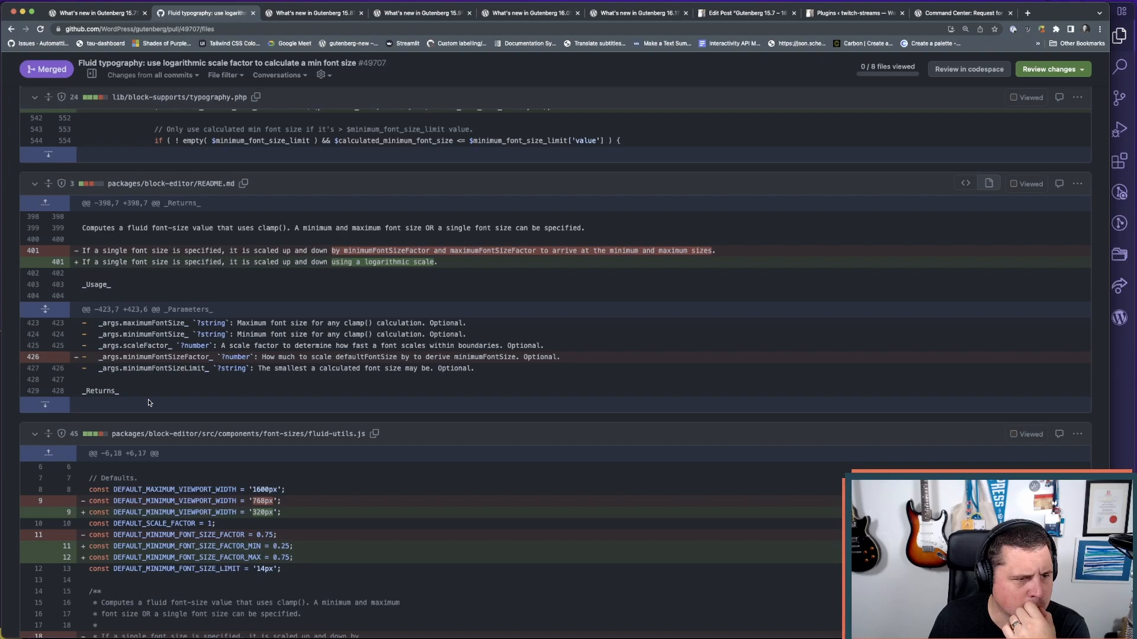
scroll(149, 403, down, 6)
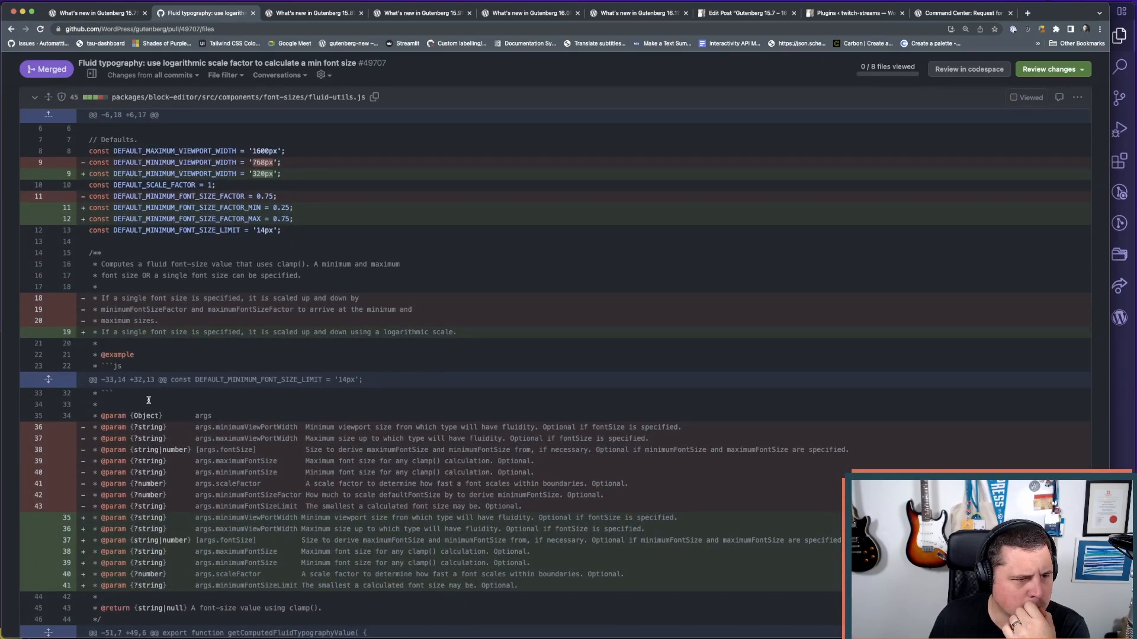
scroll(77, 284, up, 1)
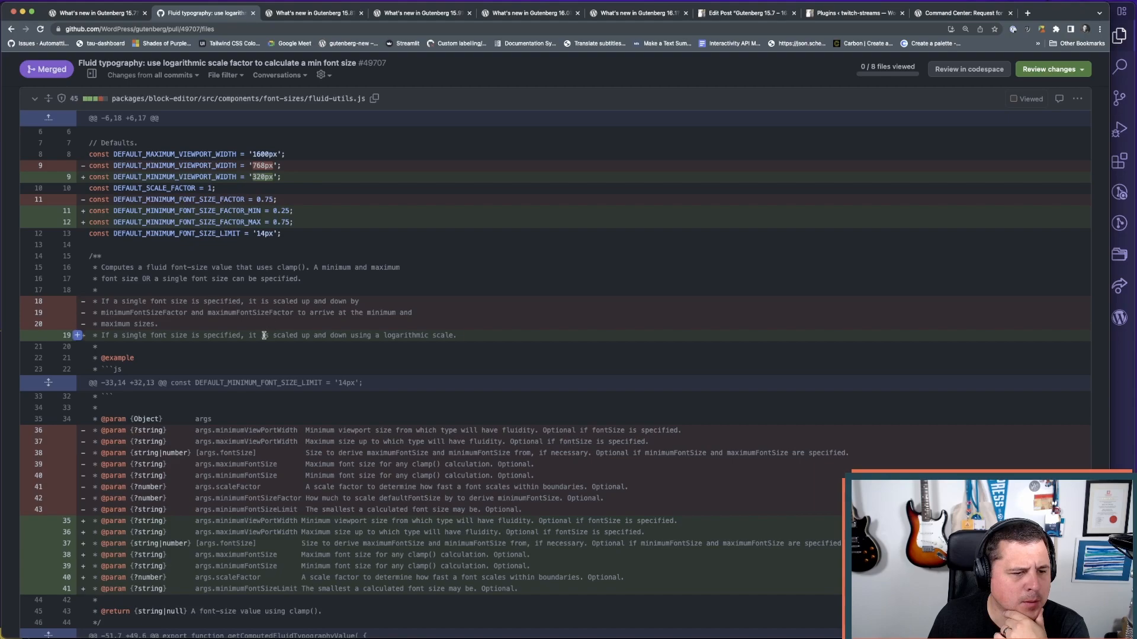
scroll(270, 321, down, 5)
scroll(325, 385, down, 15)
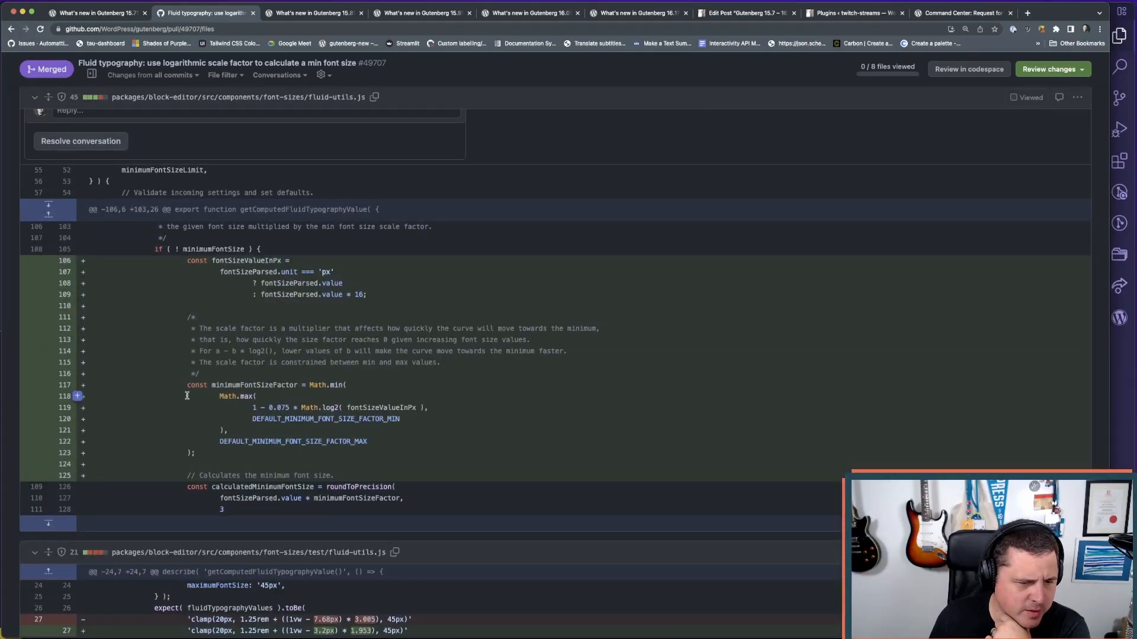
scroll(264, 409, down, 1)
scroll(142, 394, down, 3)
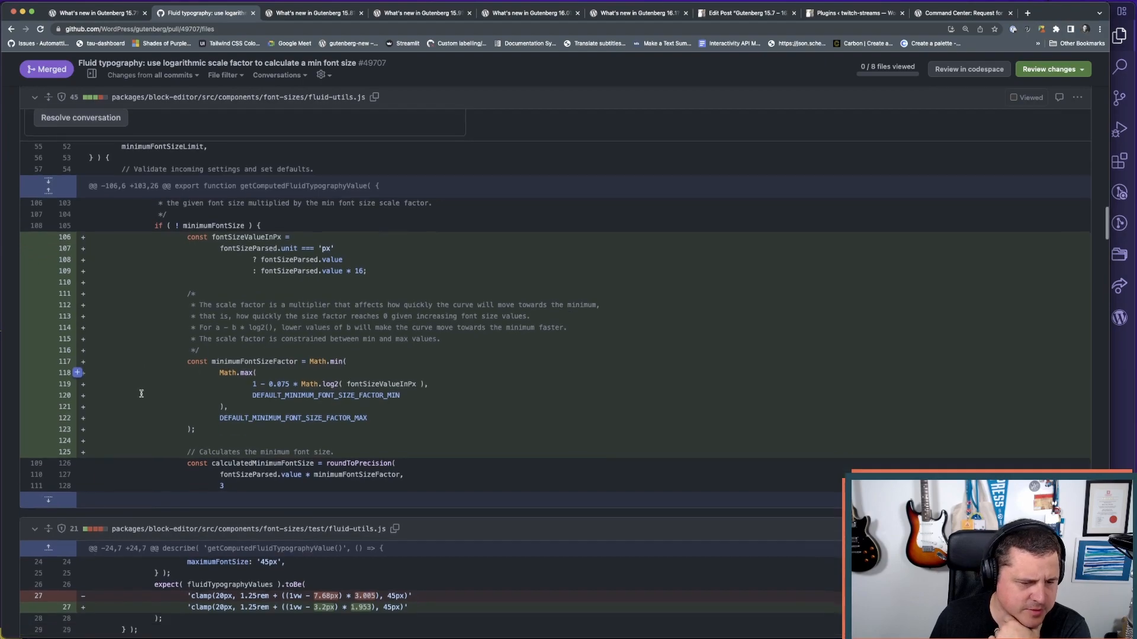
- Examine the changed clamp() expectations in the fluid-utils.js test file
drag(185, 480, 431, 501)
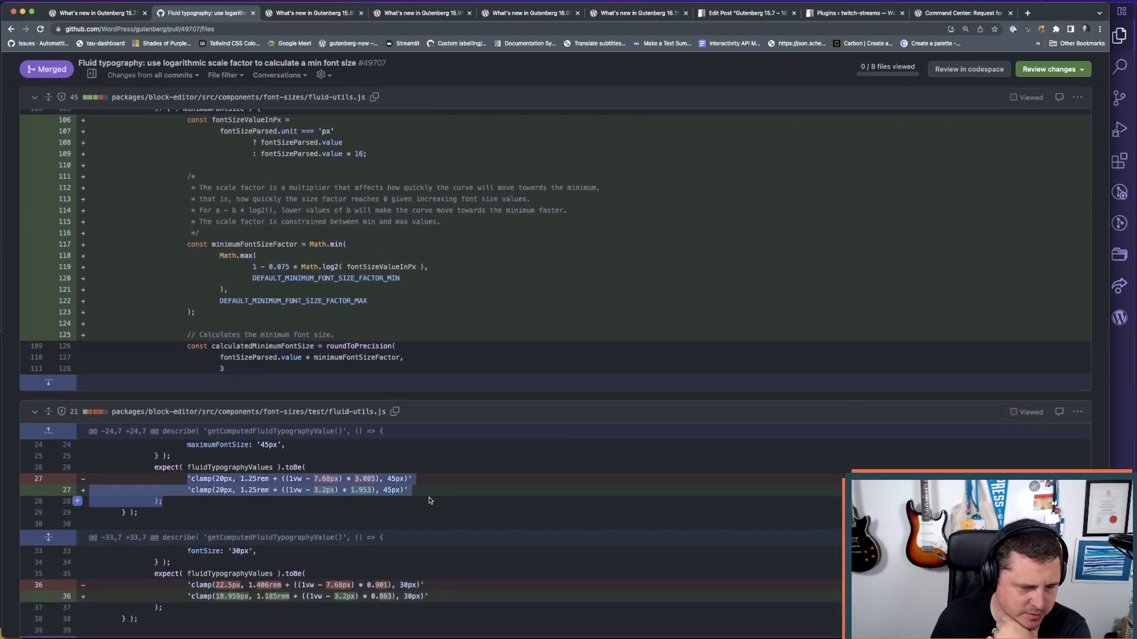
click(446, 512)
scroll(441, 520, down, 2)
scroll(441, 519, down, 1)
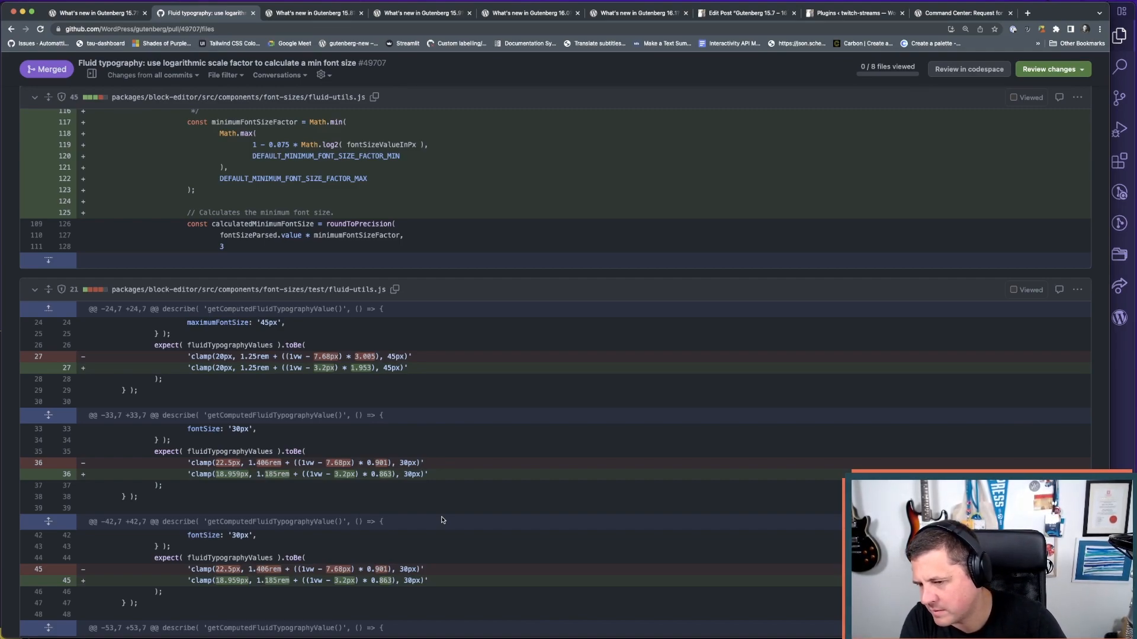
- Finish viewing the fluid-utils.js test diff and reread the fluid typography pull request's description, including its min font size calculation
scroll(364, 489, down, 1)
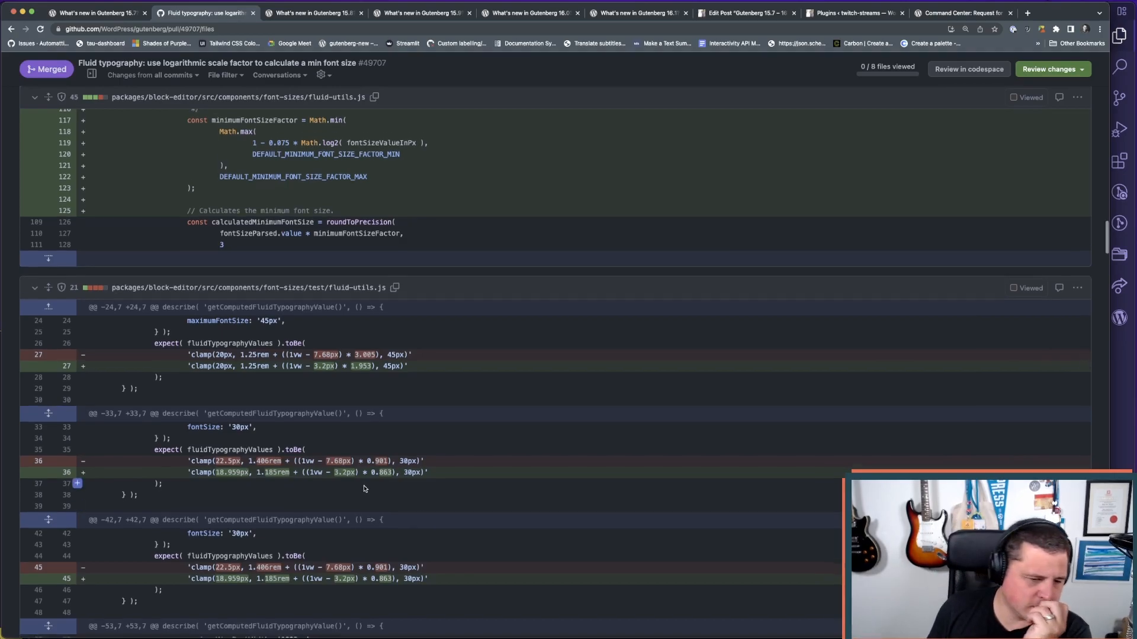
scroll(364, 489, down, 4)
scroll(370, 514, up, 20)
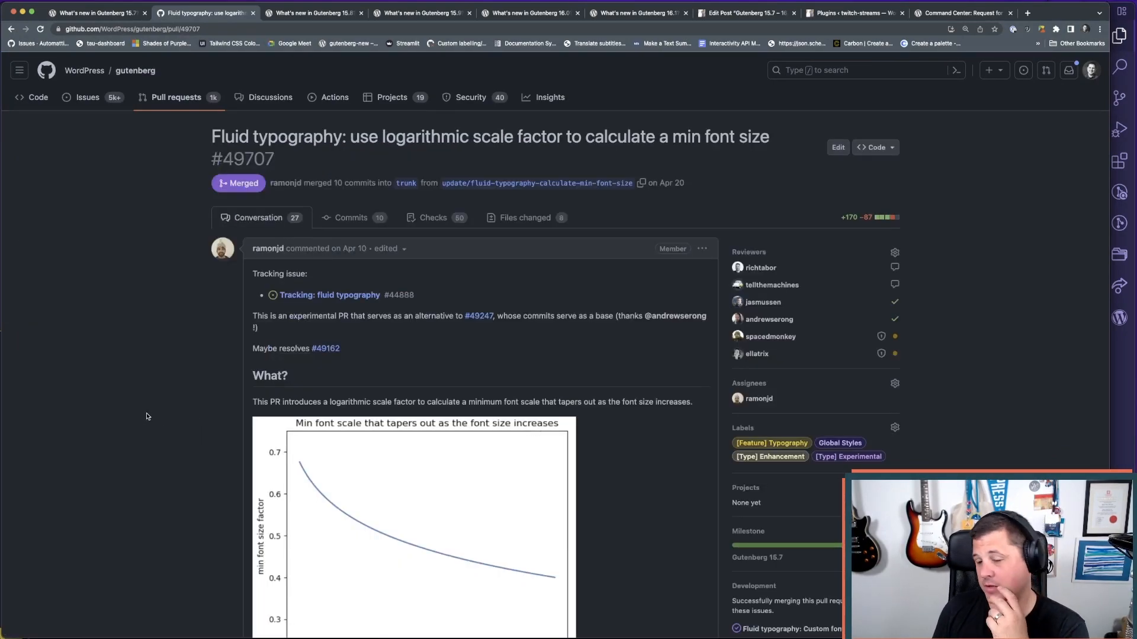
scroll(149, 416, down, 5)
scroll(152, 415, down, 10)
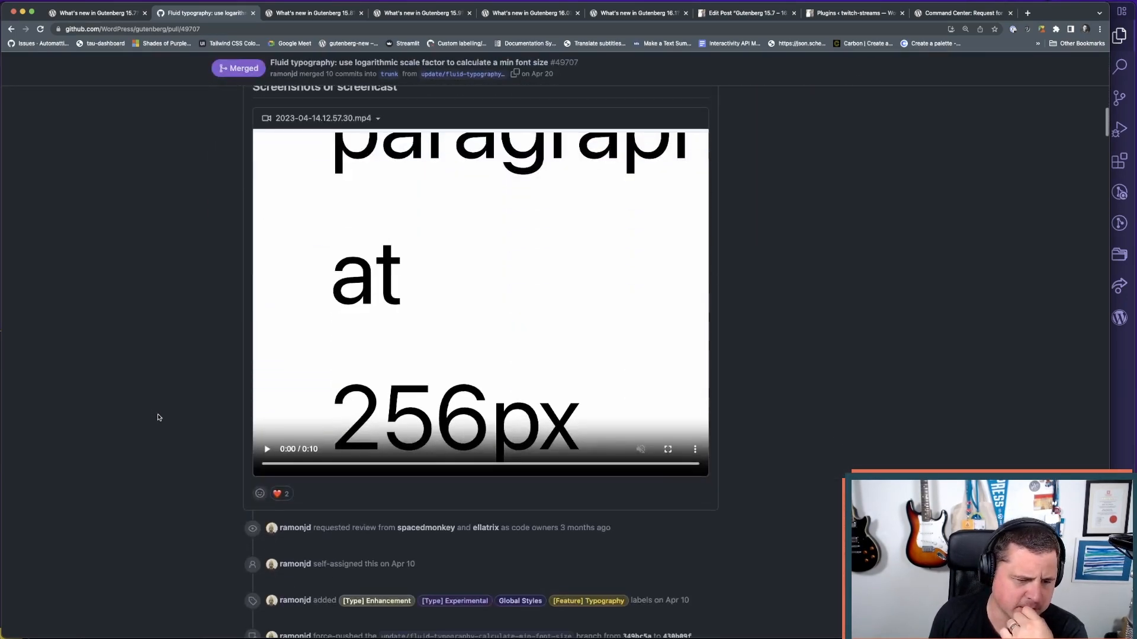
scroll(158, 418, down, 5)
scroll(159, 416, up, 15)
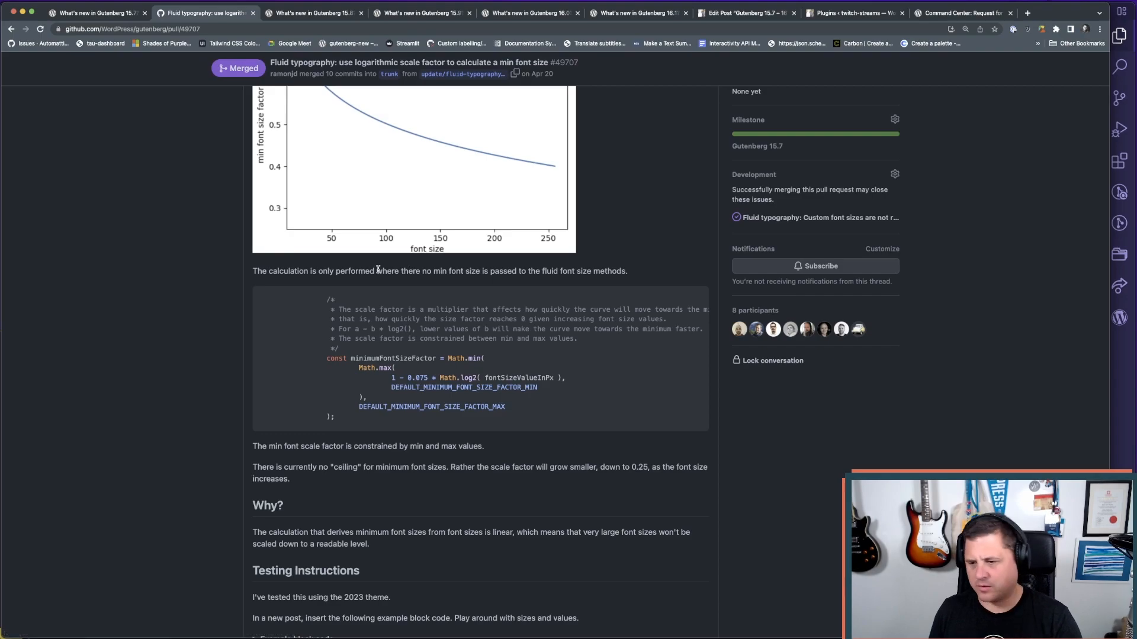
- Return to the Gutenberg 15.7 release post and read its Other Notable Highlights section
click(87, 13)
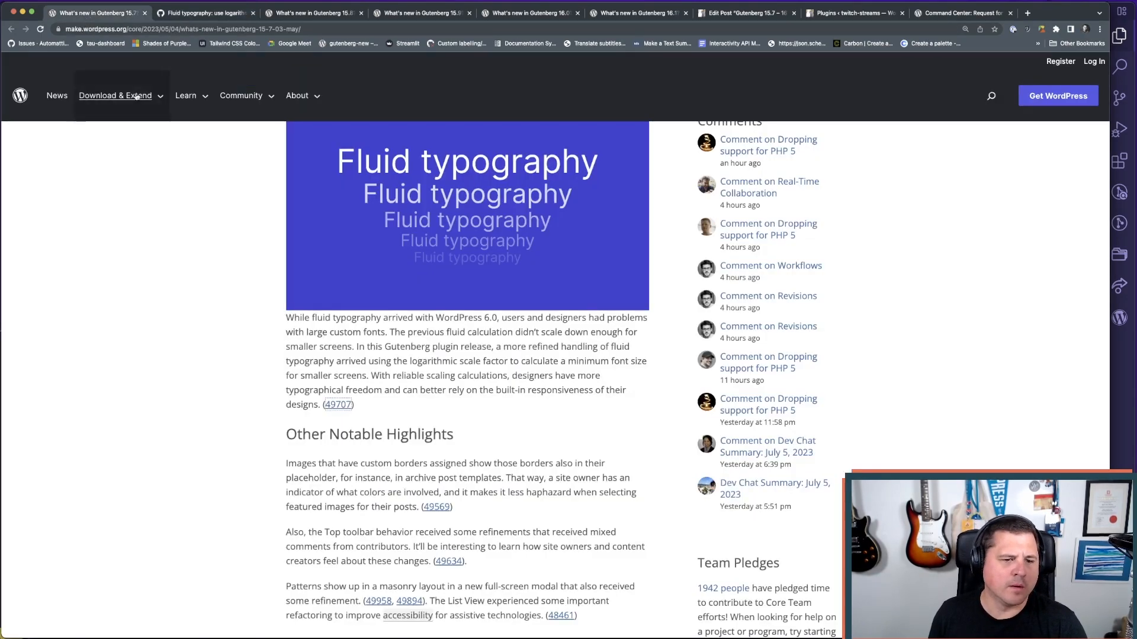
scroll(204, 330, down, 3)
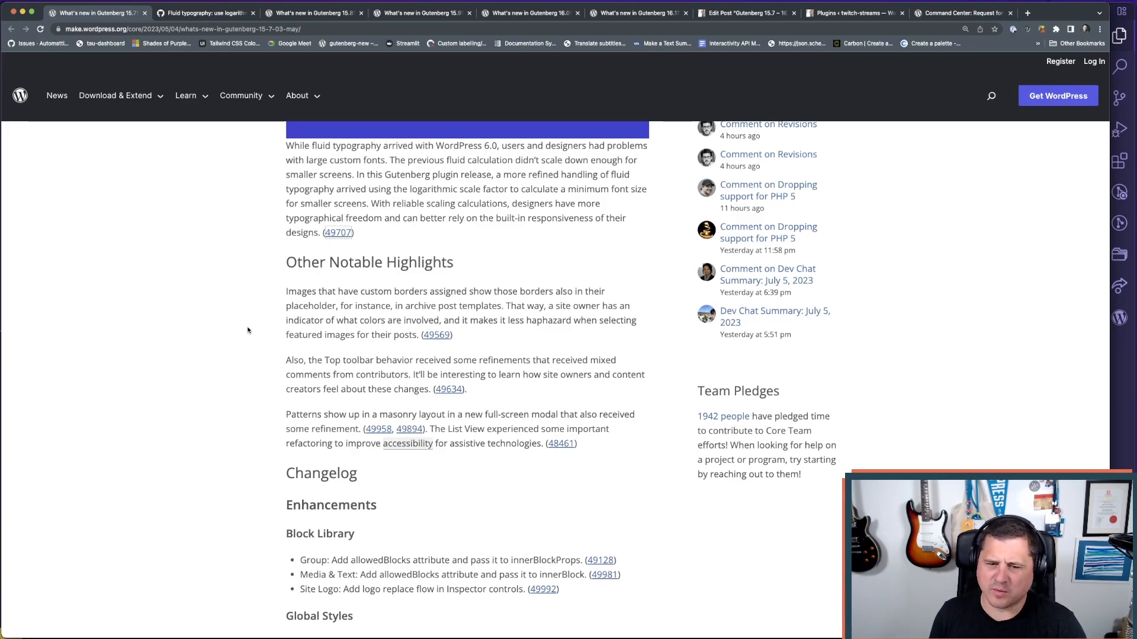
scroll(255, 325, up, 1)
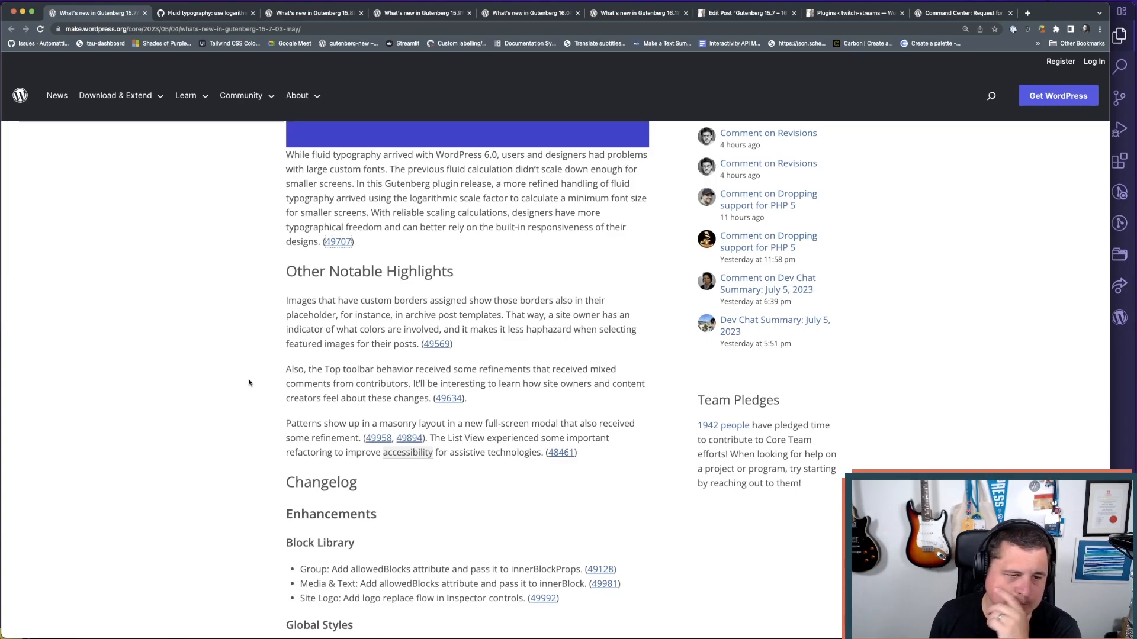
scroll(248, 382, down, 1)
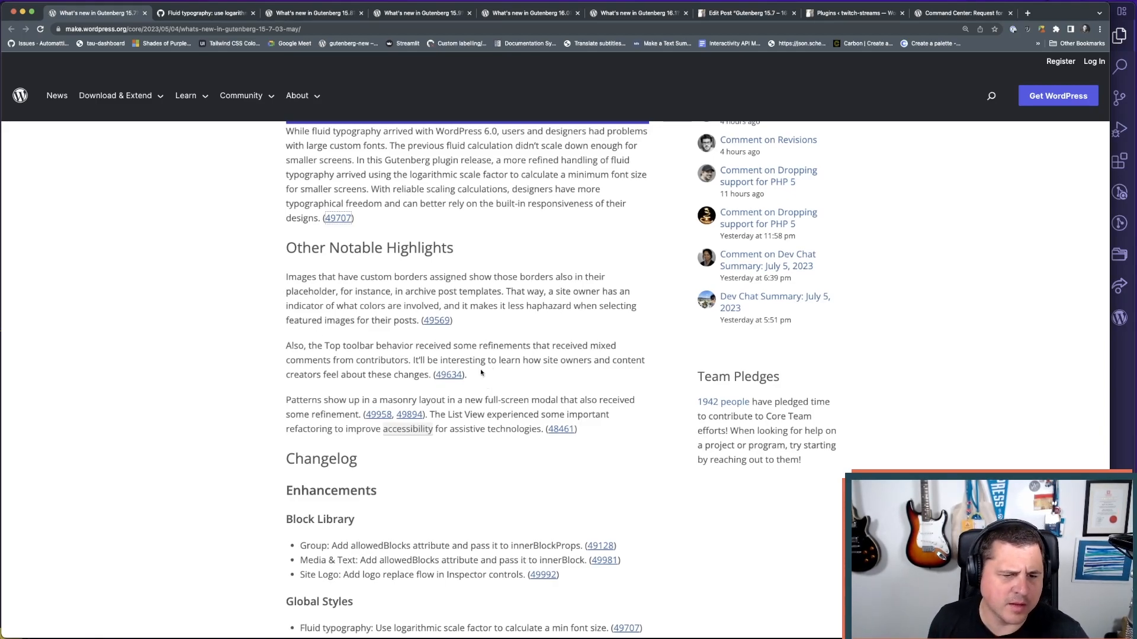
- Open the top toolbar pull request 49634 in a new tab and read its description and testing instructions
super+click(453, 376)
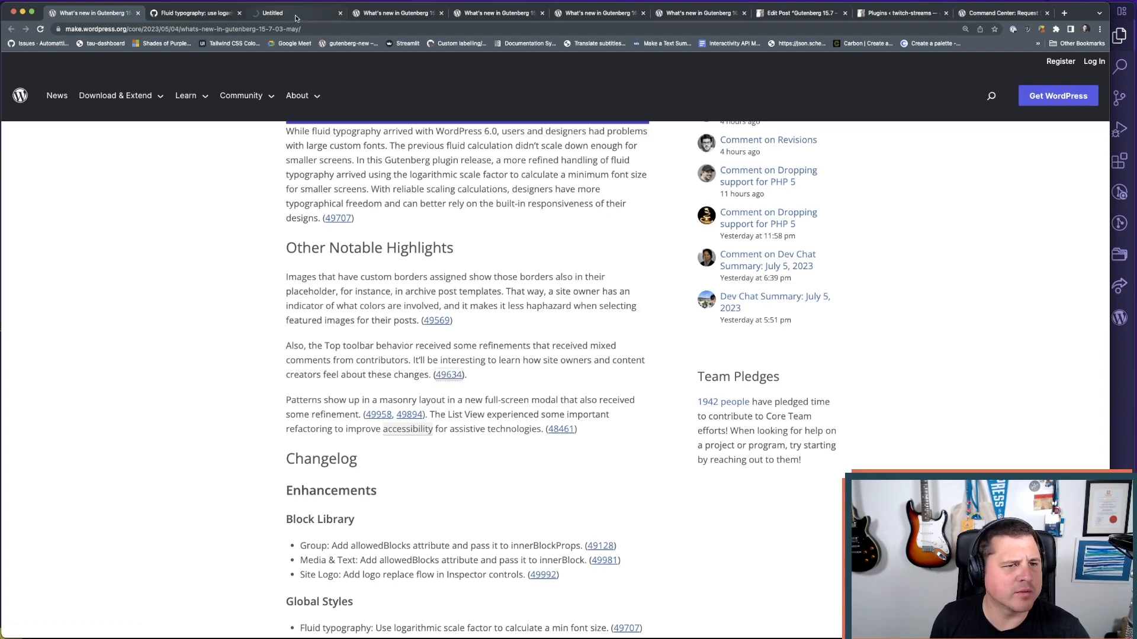
click(295, 18)
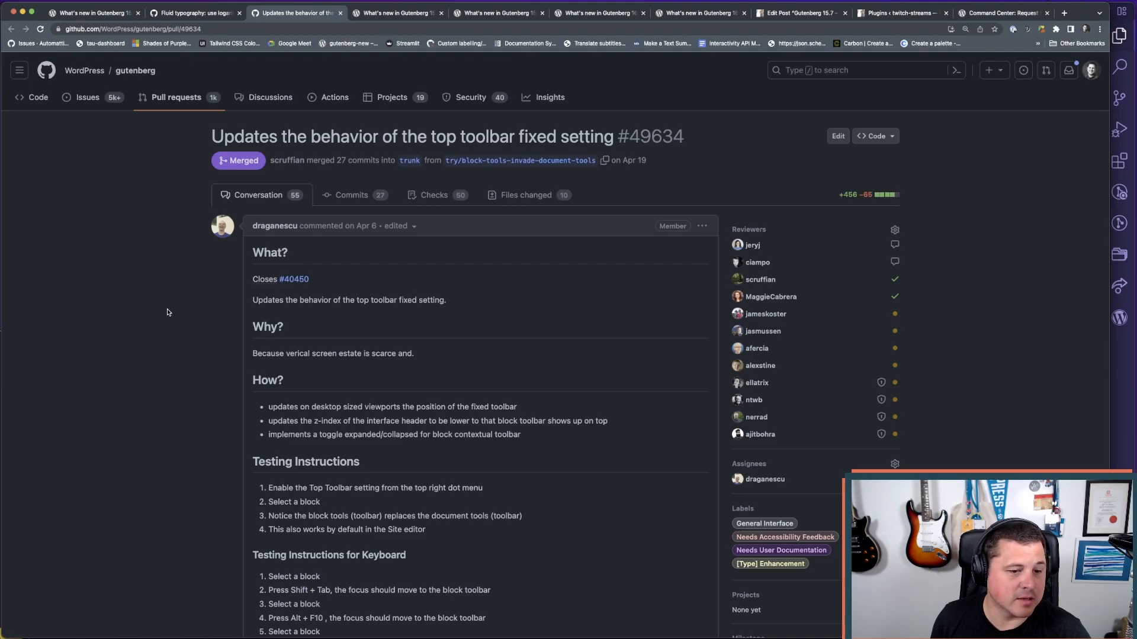
scroll(167, 311, down, 3)
scroll(167, 310, up, 3)
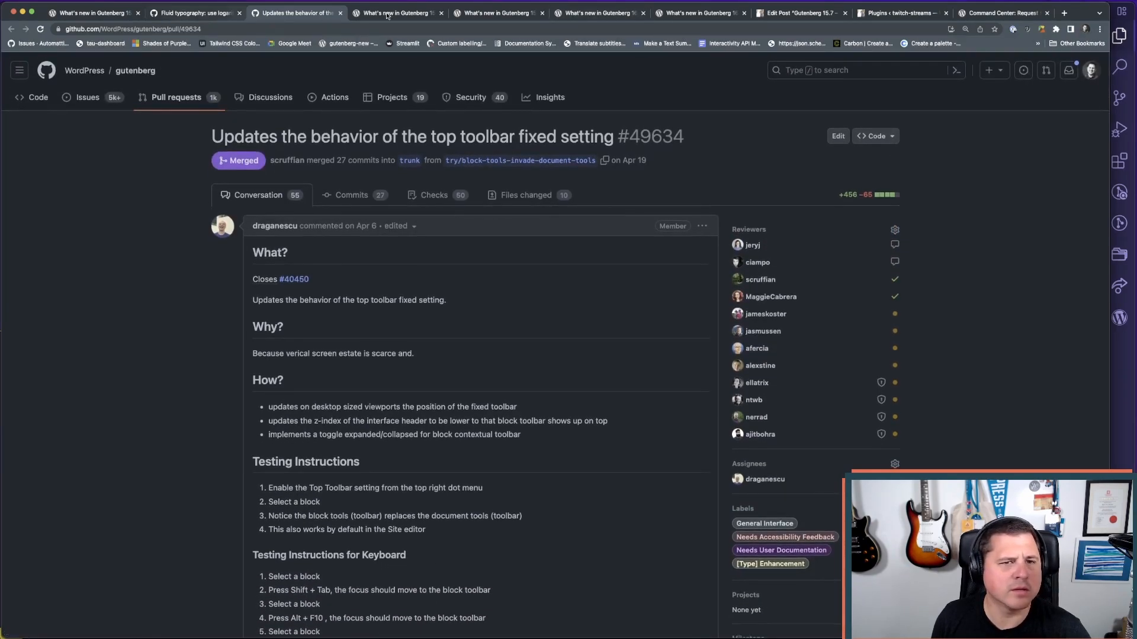
- Enable the Top toolbar option in the Gutenberg 15.7 - 16.1 post and select the image block
click(791, 16)
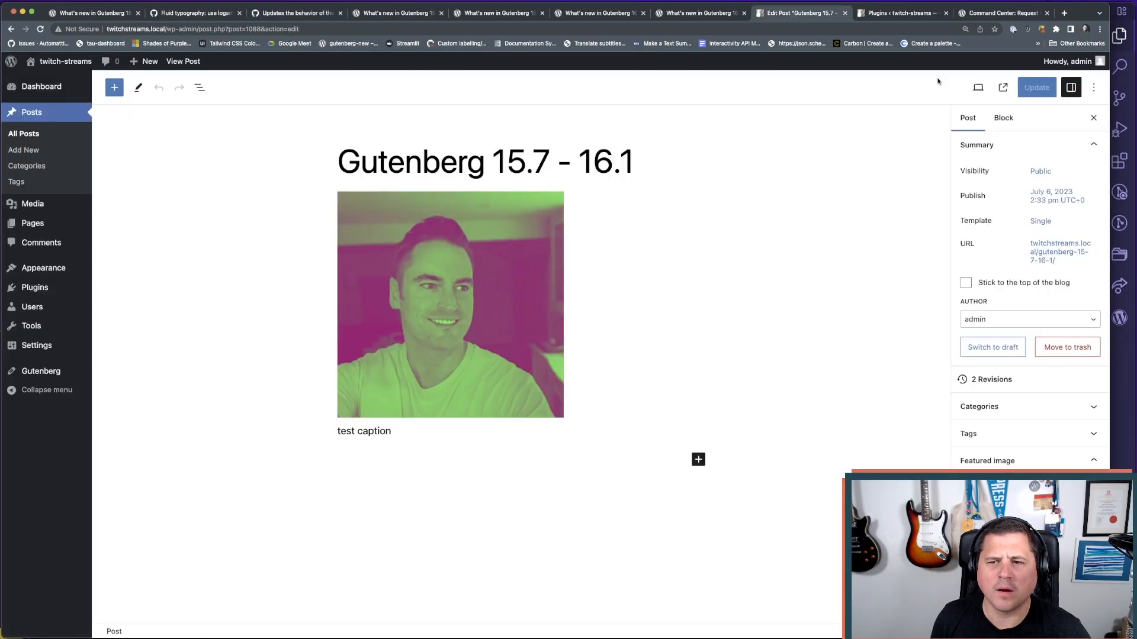
click(1093, 88)
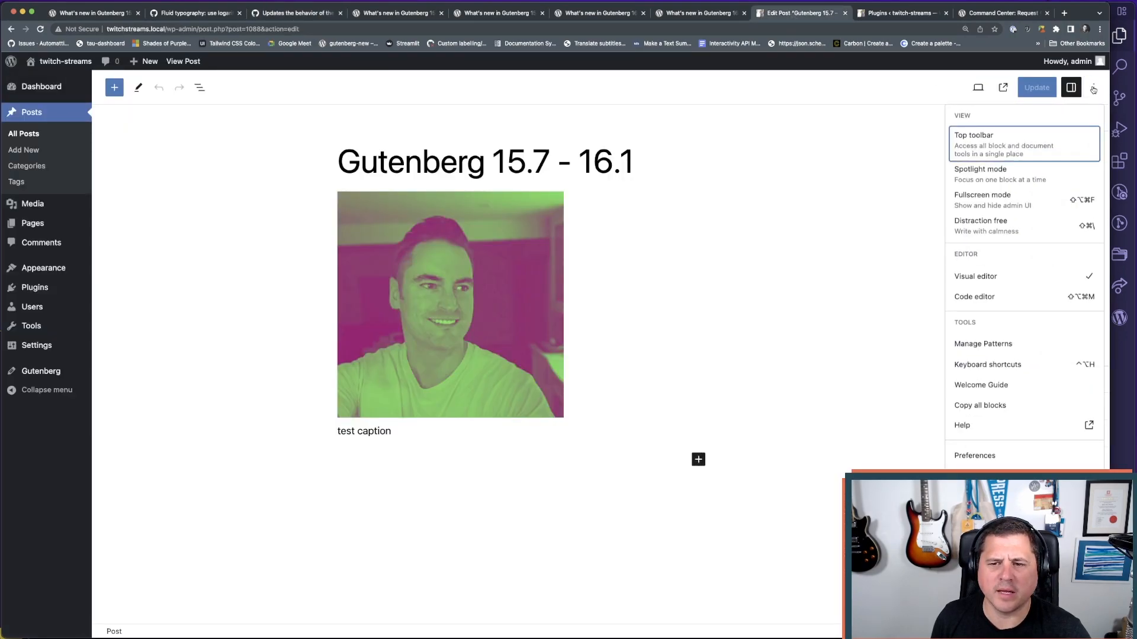
click(1018, 153)
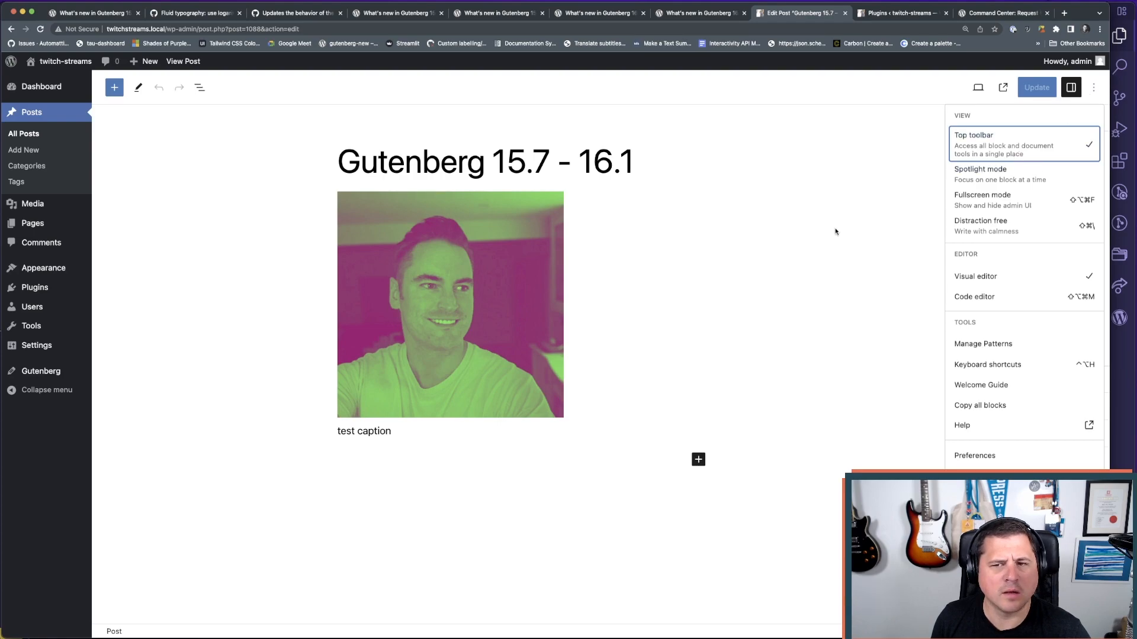
click(524, 280)
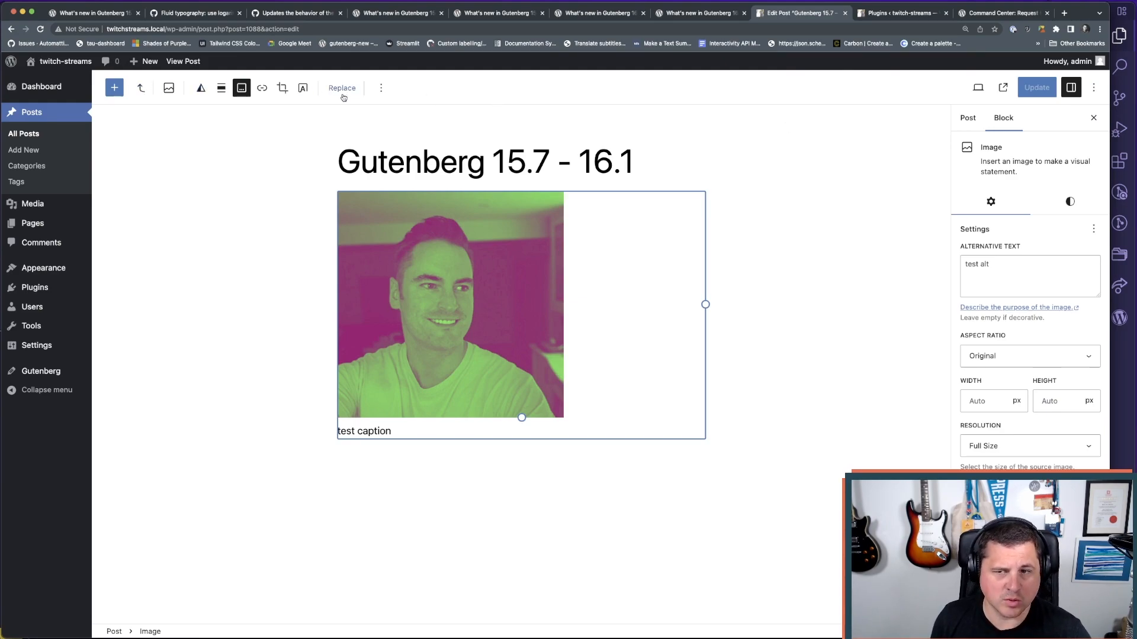
- Deactivate the Gutenberg plugin and reload the post to inspect the image block's top toolbar without it
click(862, 18)
scroll(257, 329, down, 5)
click(138, 443)
click(801, 13)
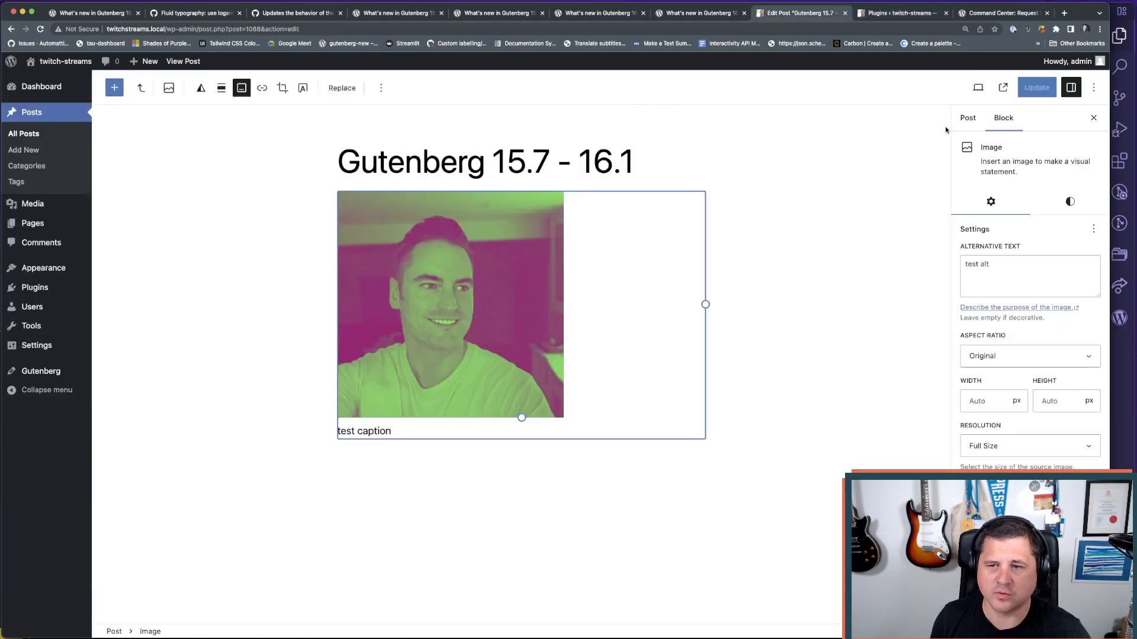
key(super+r)
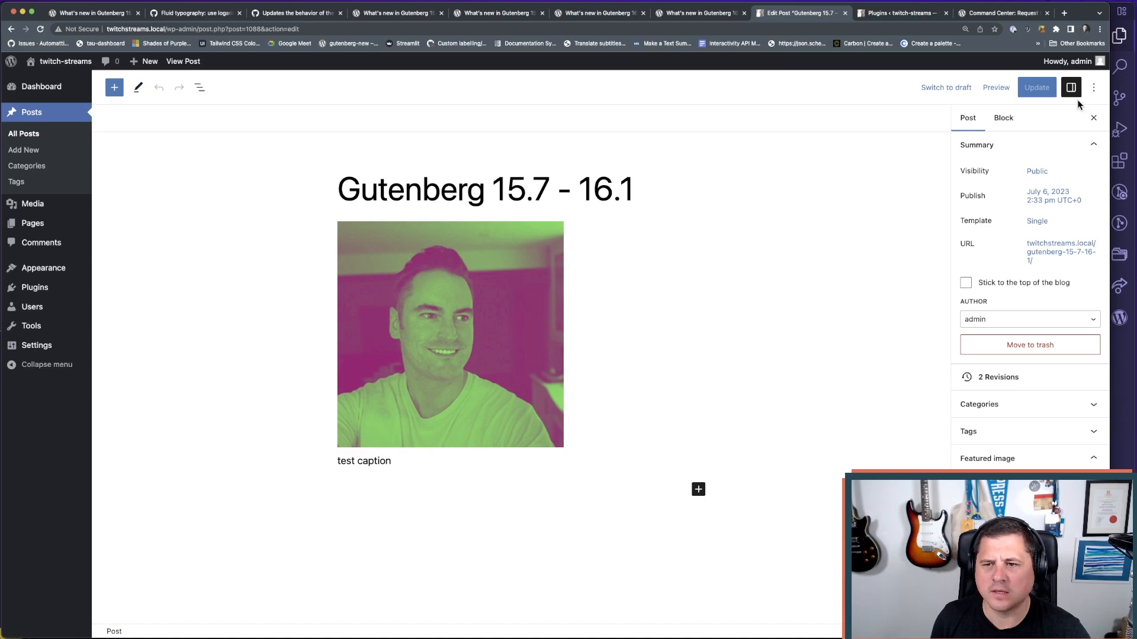
click(1094, 87)
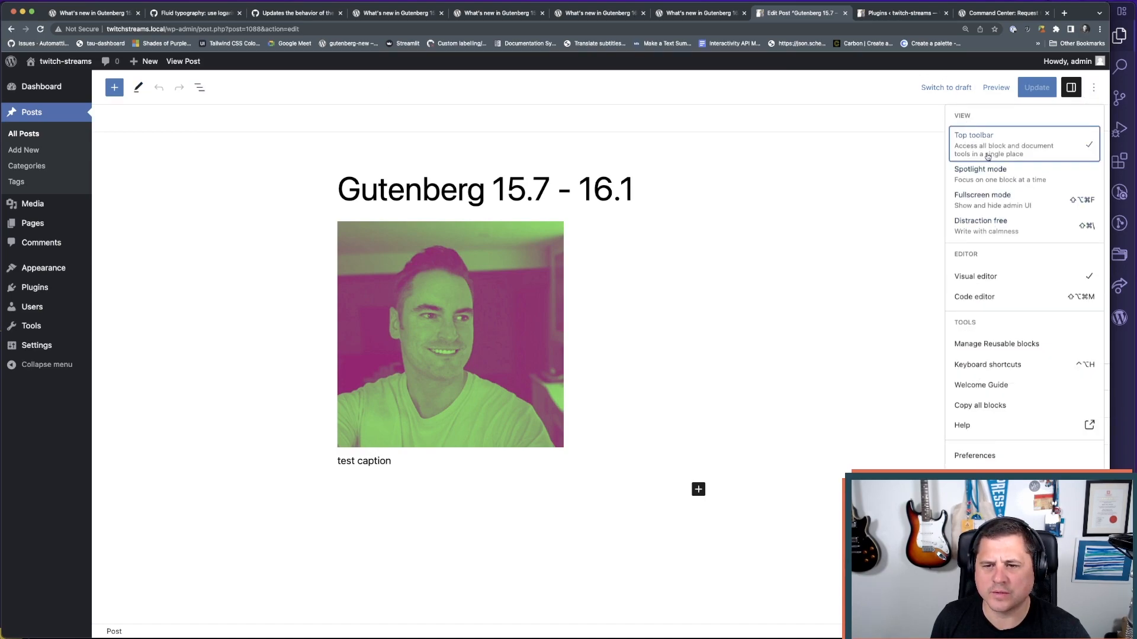
click(527, 258)
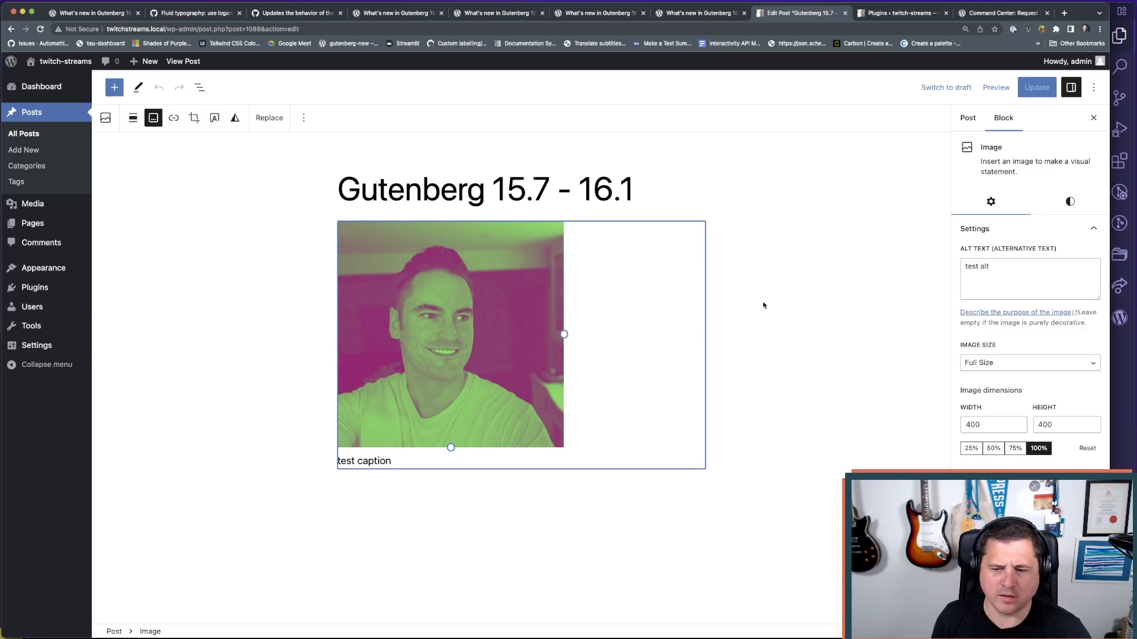
- Reactivate the Gutenberg plugin, reload the post editor, and select the image block
click(882, 17)
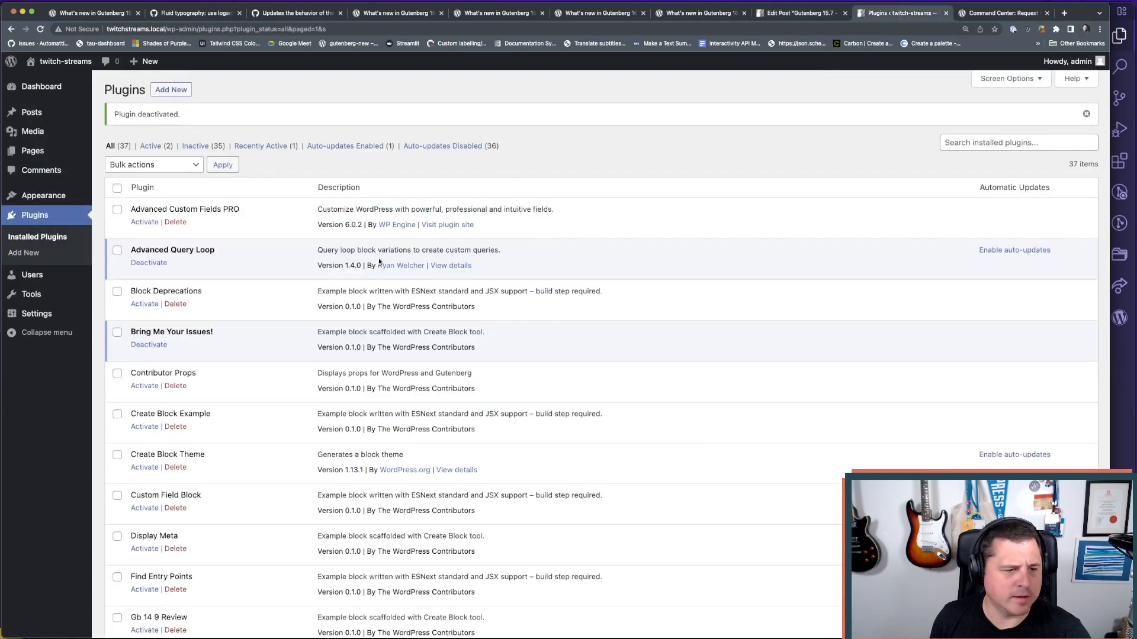
scroll(193, 487, down, 5)
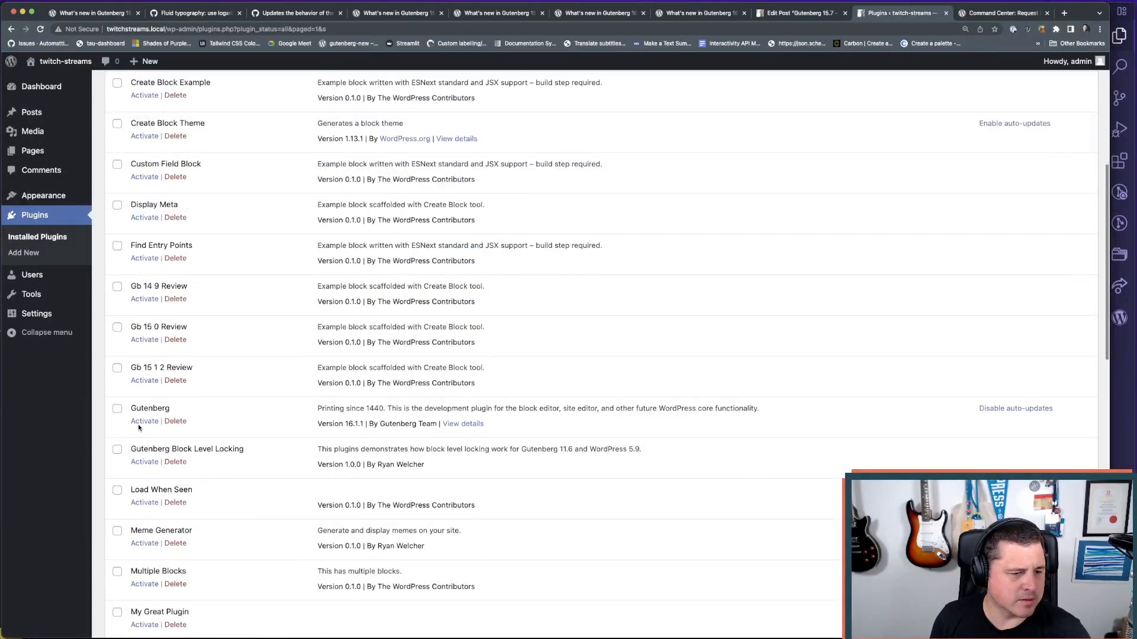
click(144, 422)
key(ctrl+shift+Tab)
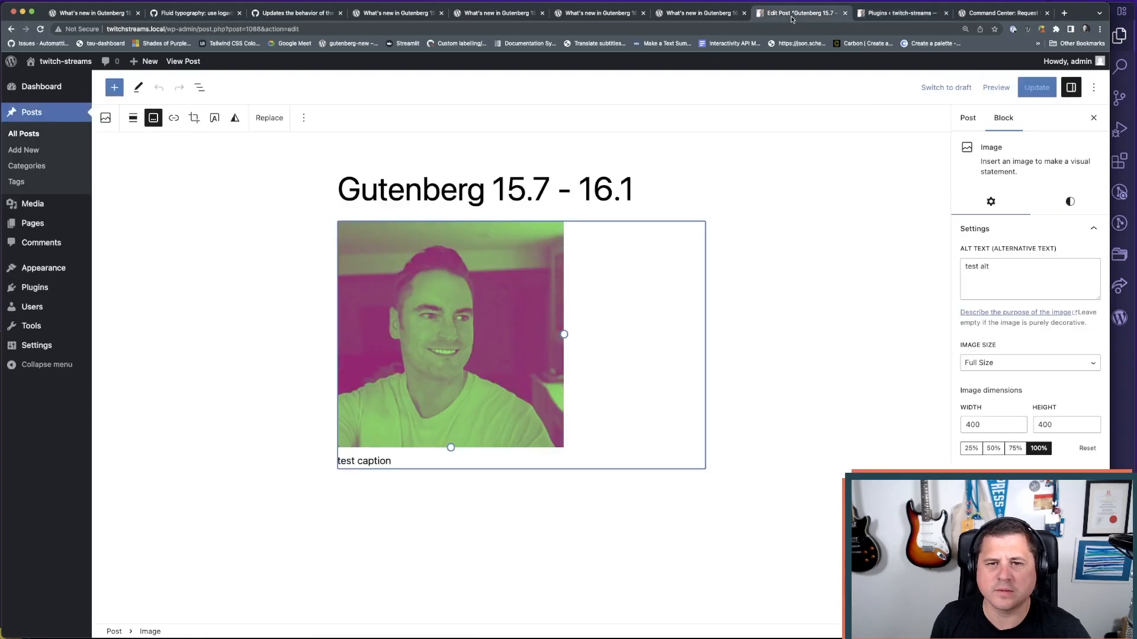
key(super+r)
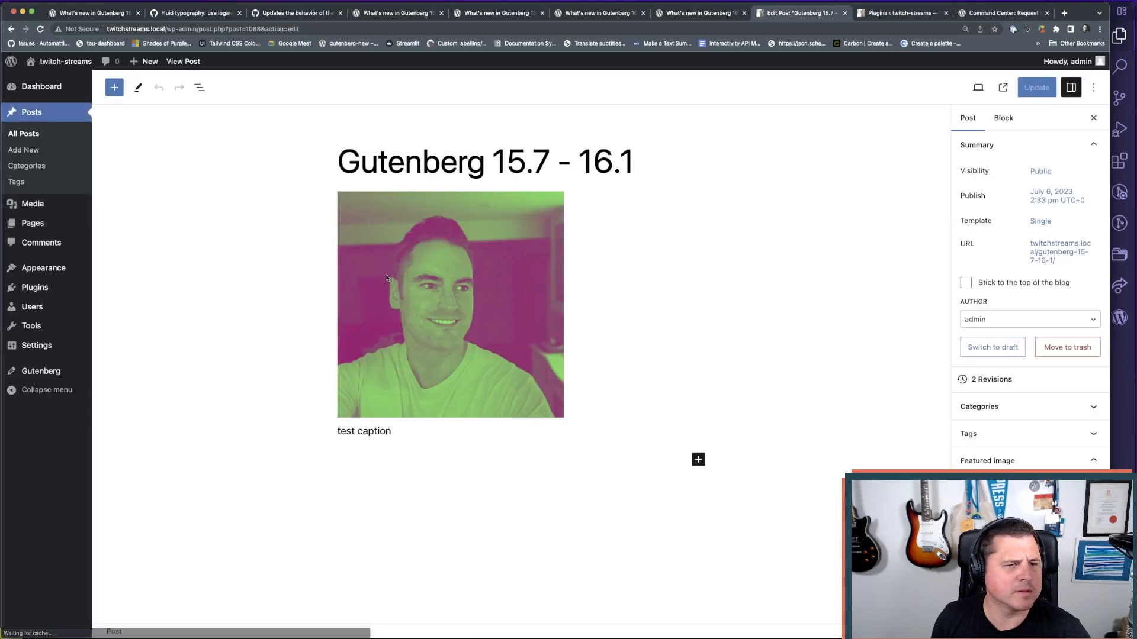
click(442, 290)
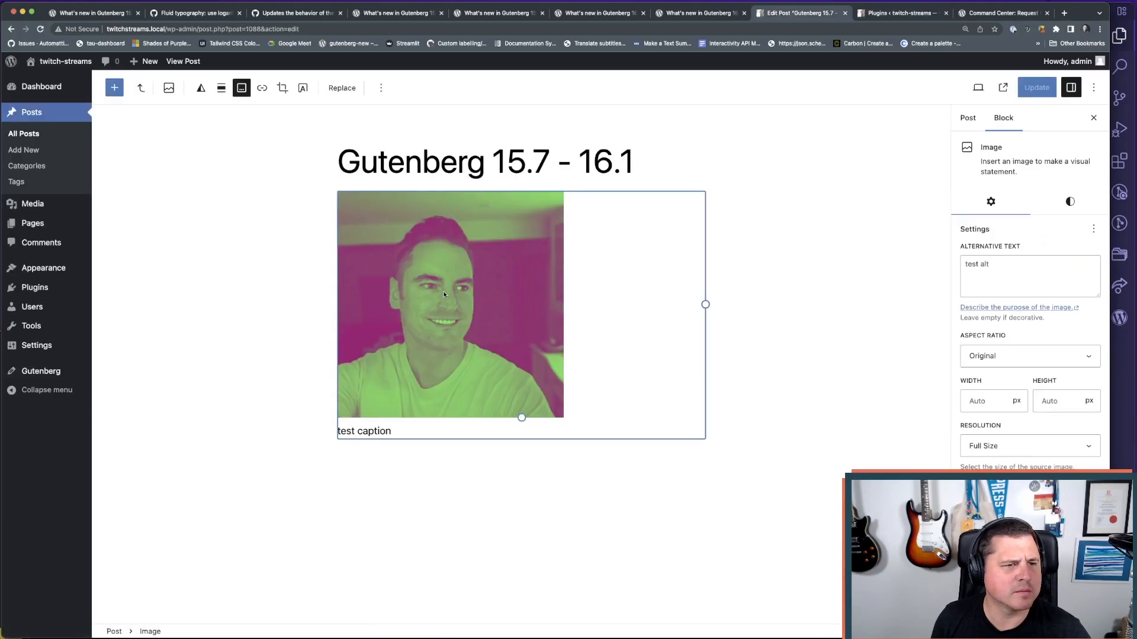
- Switch the top toolbar back and forth between the document tools and image block tools, and deselect the image
click(141, 90)
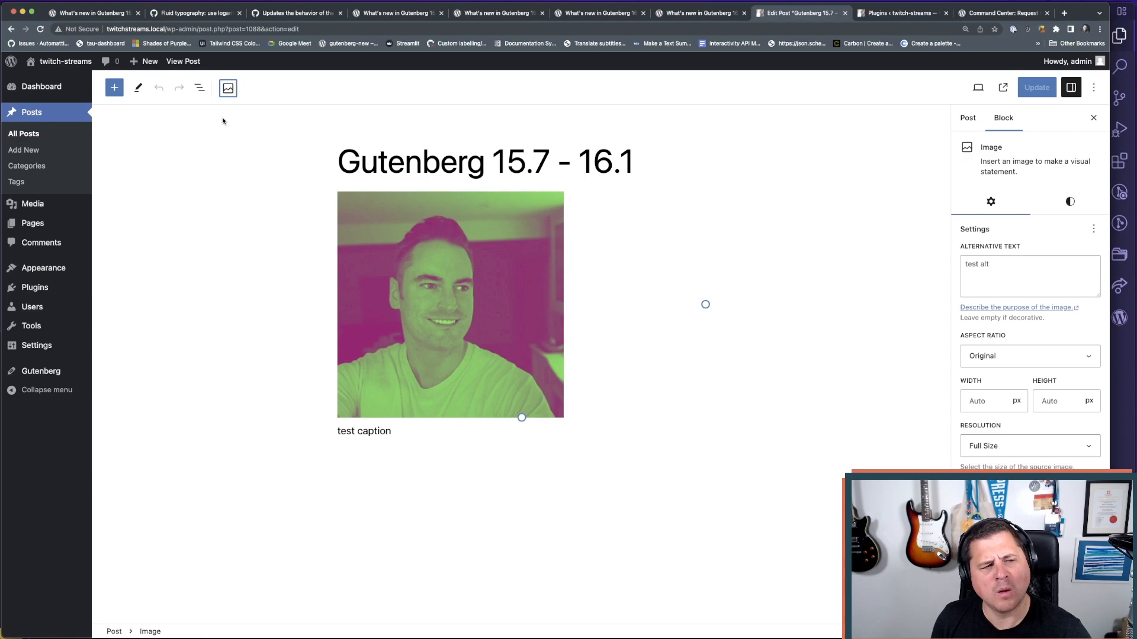
click(229, 88)
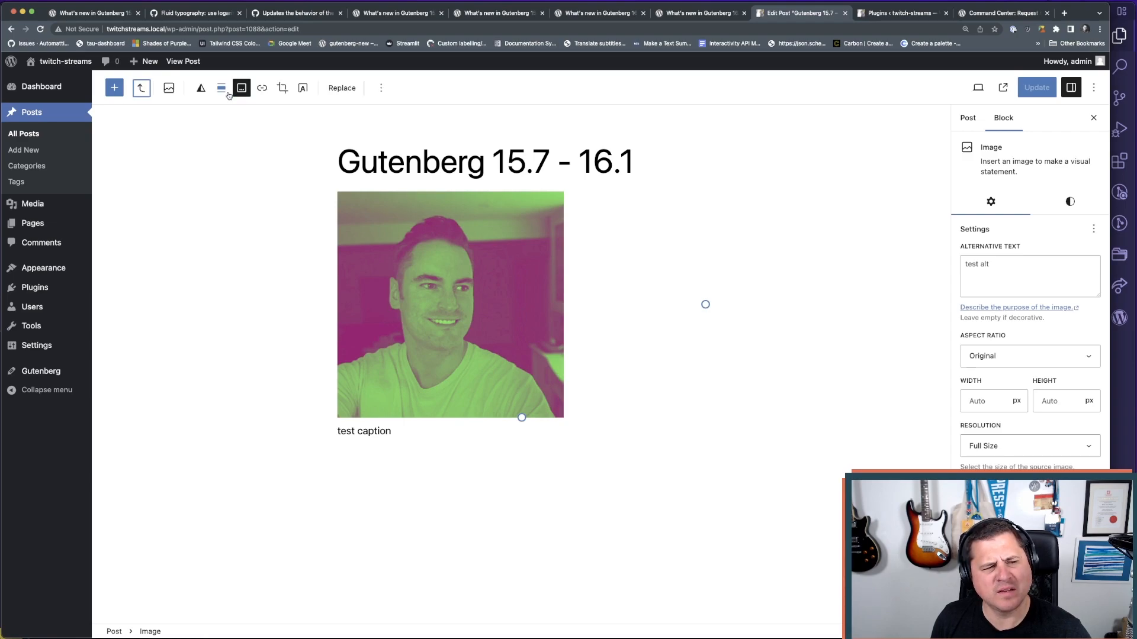
click(141, 88)
click(227, 89)
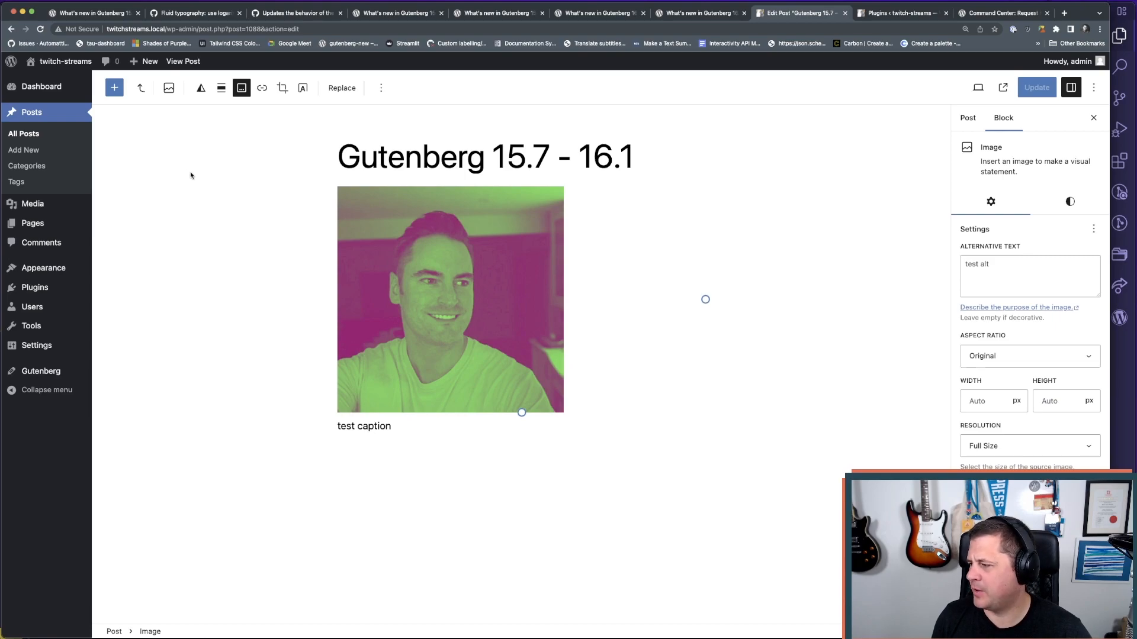
click(140, 93)
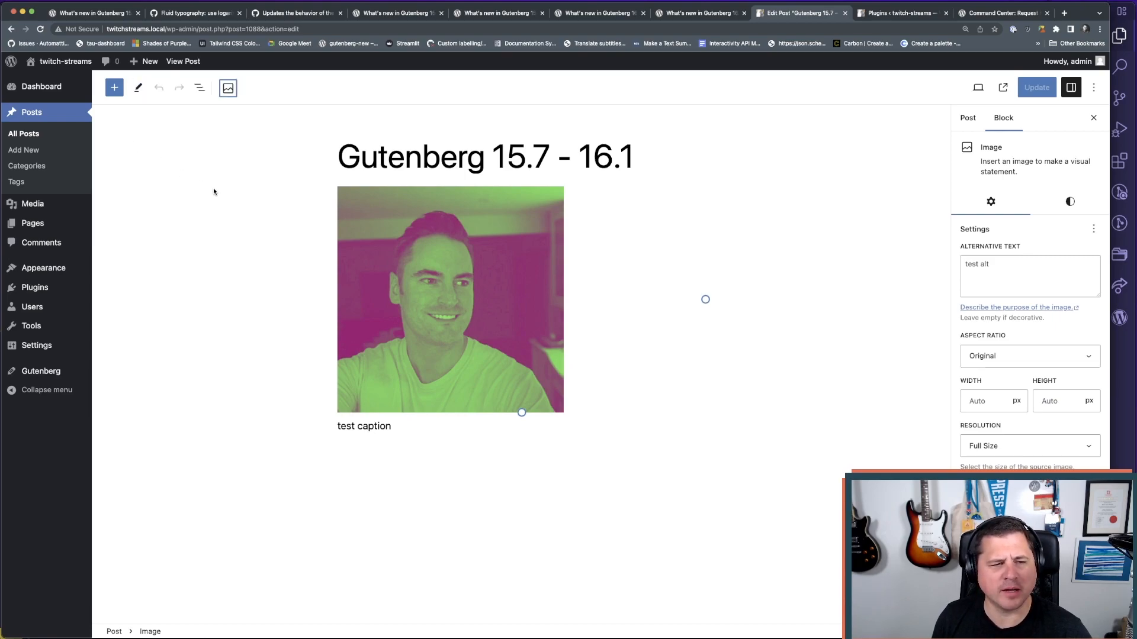
click(168, 139)
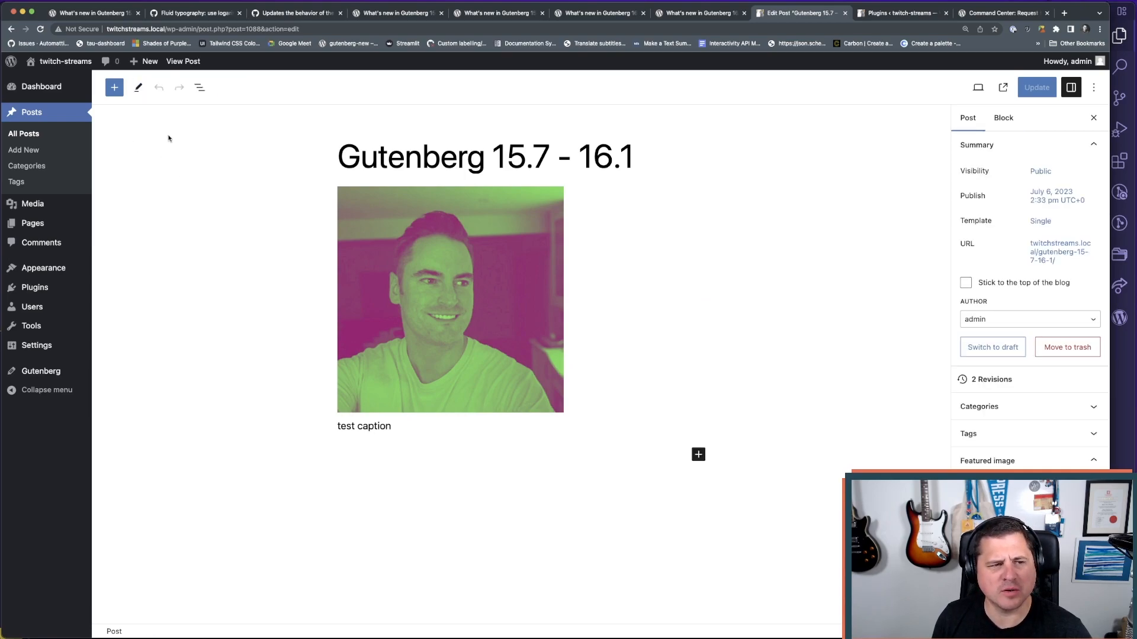
- Repeatedly select and deselect the image block to examine how the top toolbar swaps its tools
click(581, 201)
click(134, 235)
click(393, 252)
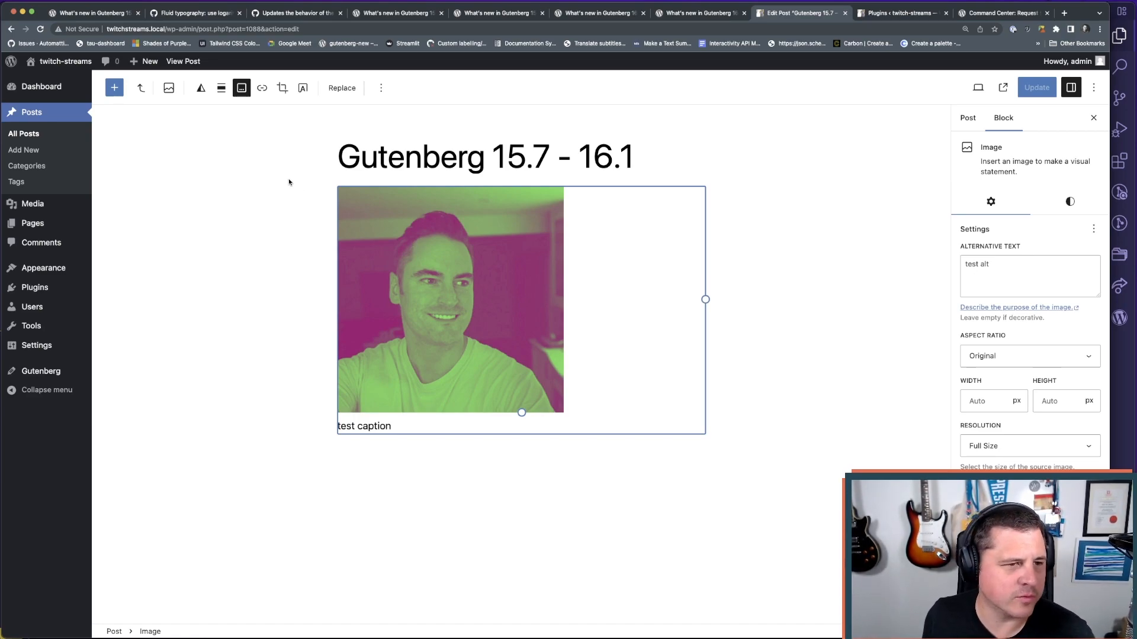
click(197, 243)
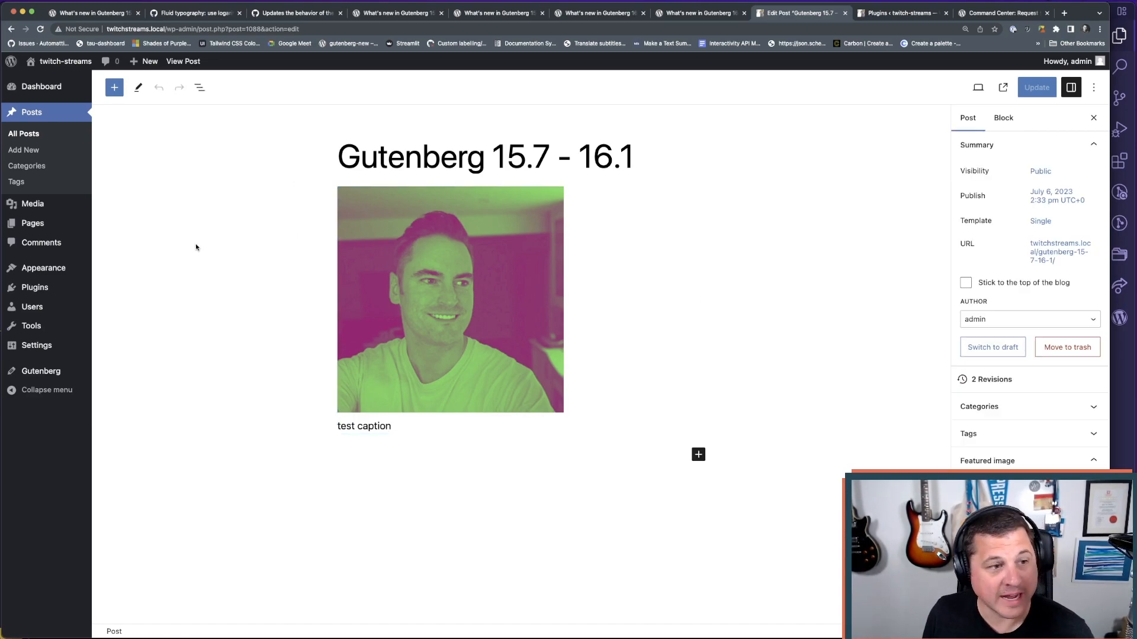
click(397, 269)
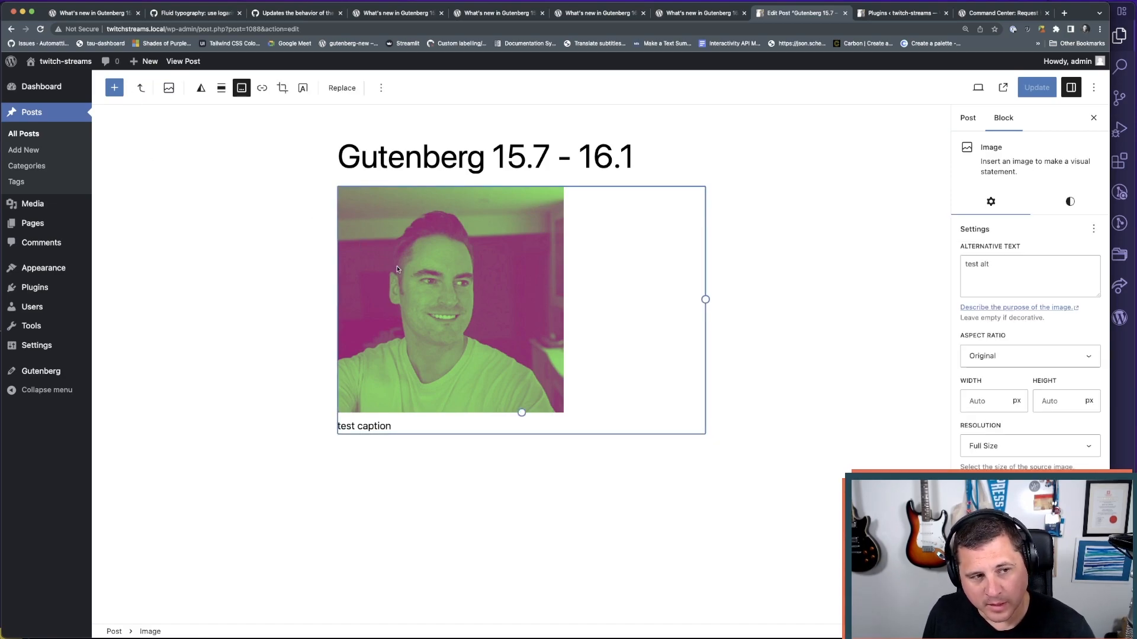
click(251, 283)
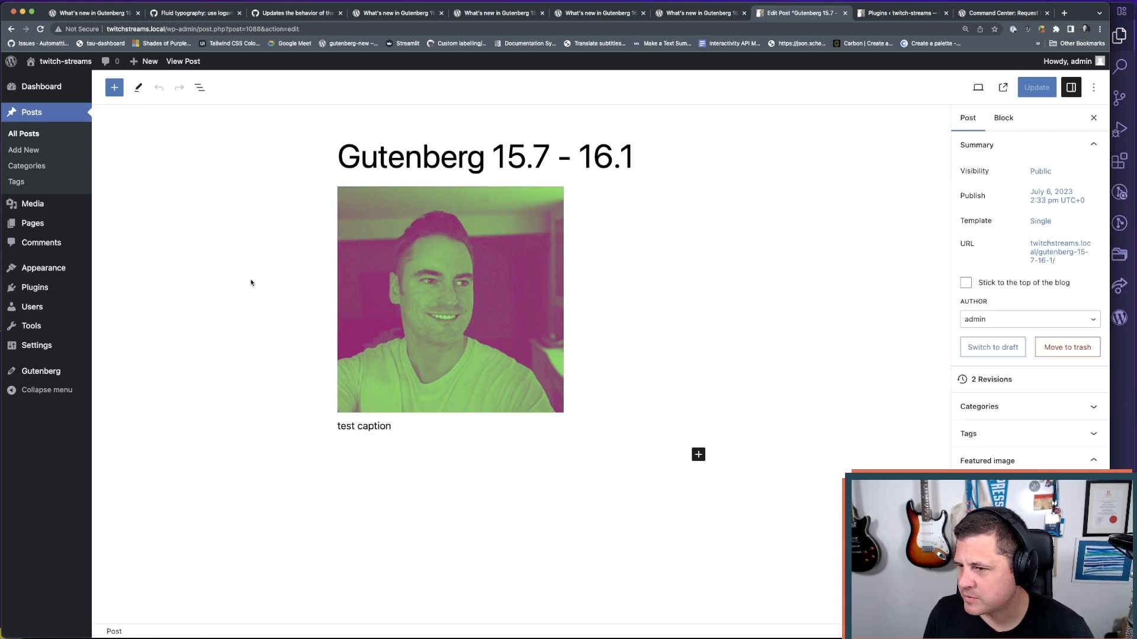
- Turn off the top toolbar option and select the image block to examine its floating toolbar, leaving the block deselected
click(461, 294)
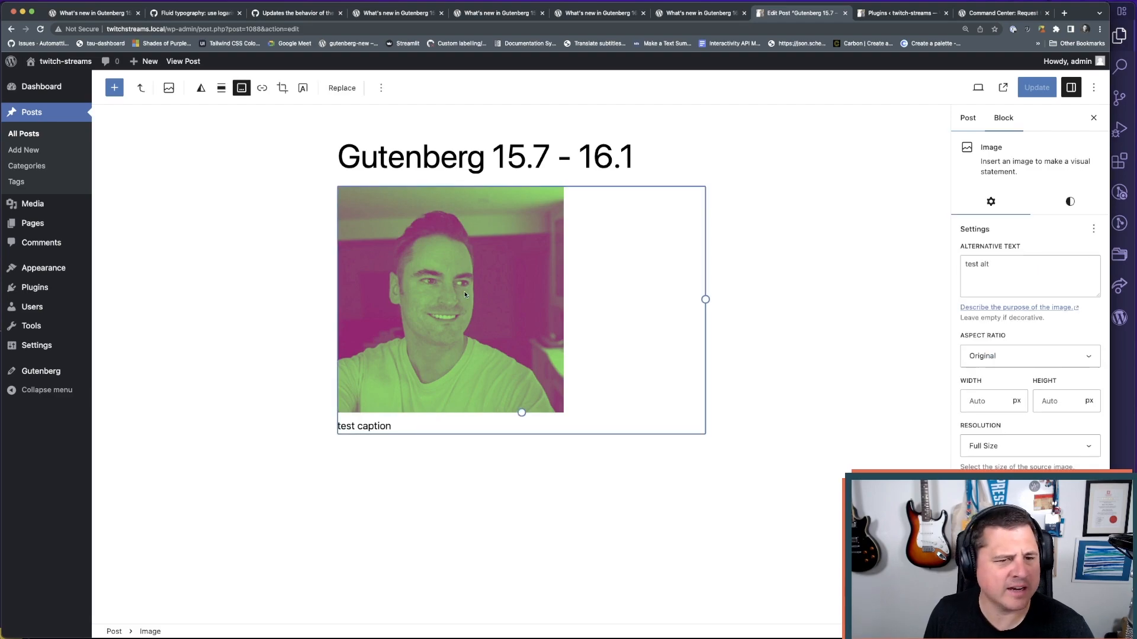
click(1094, 87)
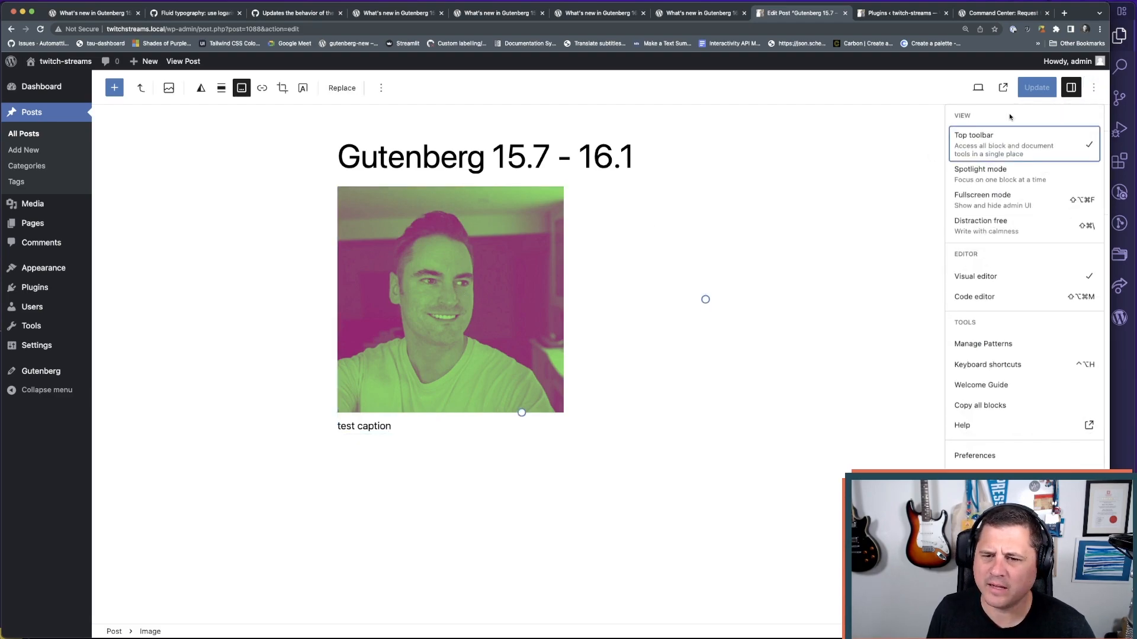
click(973, 139)
click(488, 280)
click(616, 480)
click(474, 342)
scroll(320, 287, down, 1)
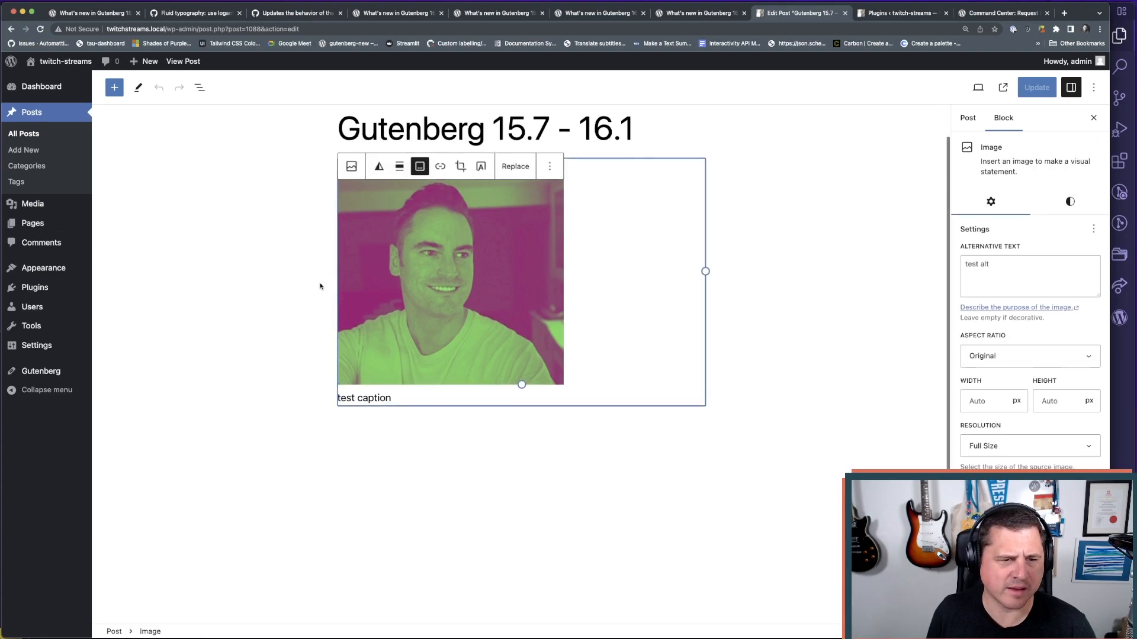
click(512, 489)
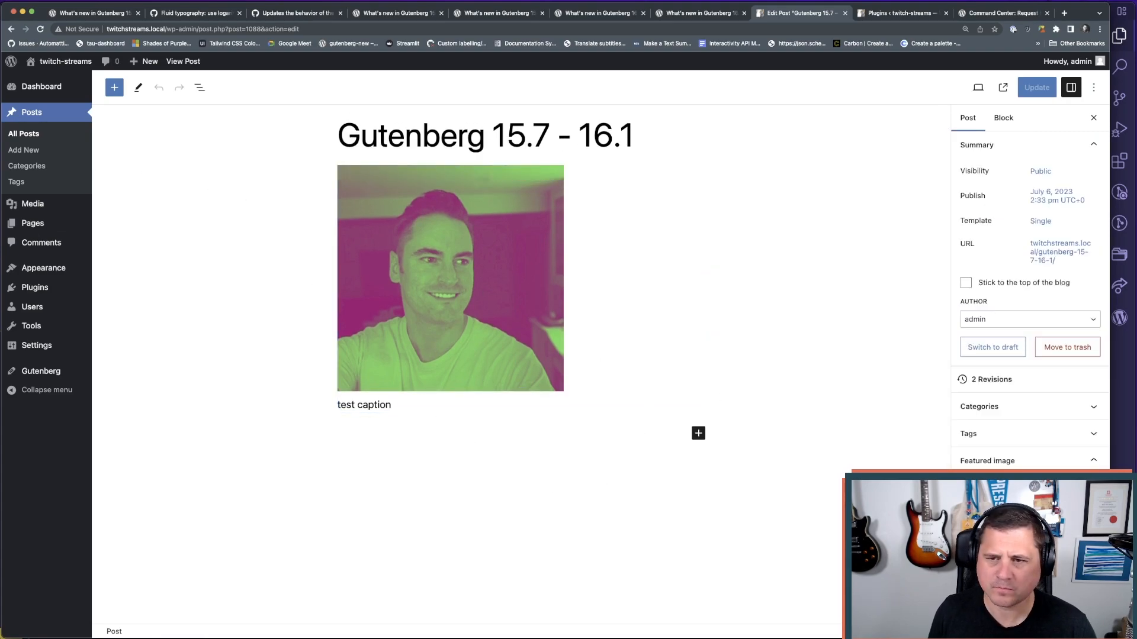
- Generate 20 paragraphs of placeholder text with the lorem ipsum browser extension and copy them
click(1028, 29)
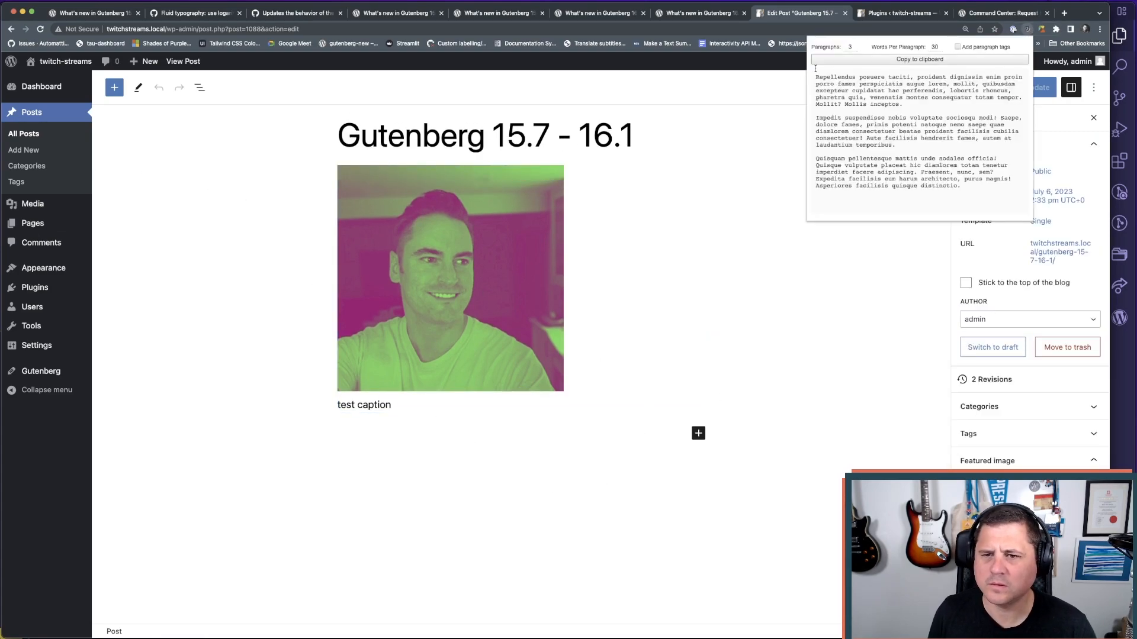
double_click(848, 47)
text(20)
click(891, 59)
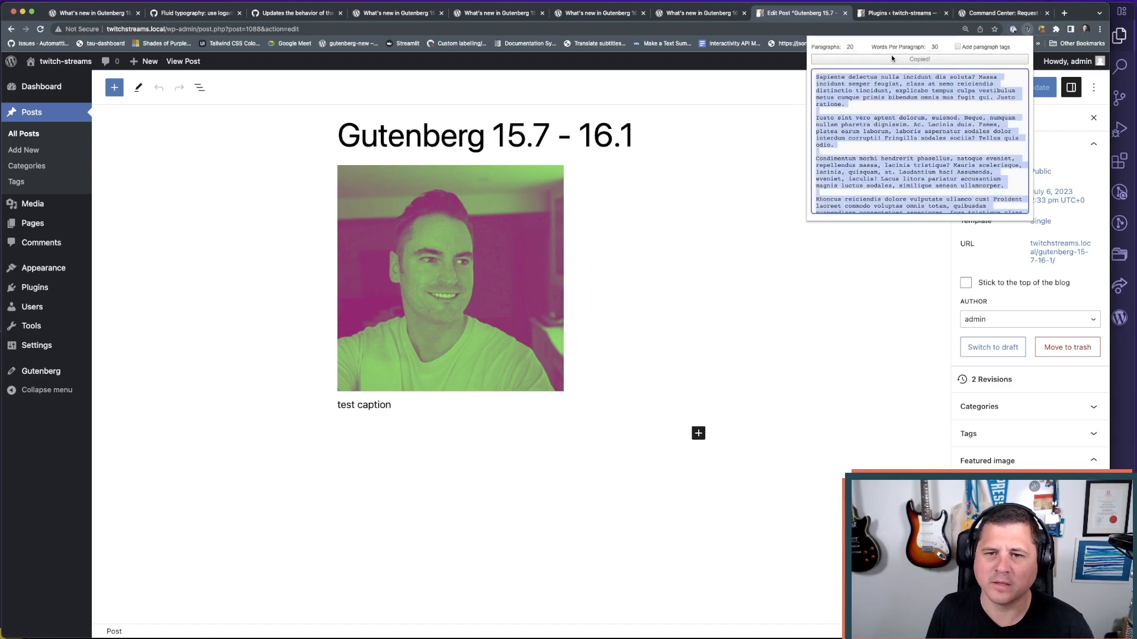
- Paste the copied placeholder paragraphs into a new block below the image caption and deselect the block
click(388, 425)
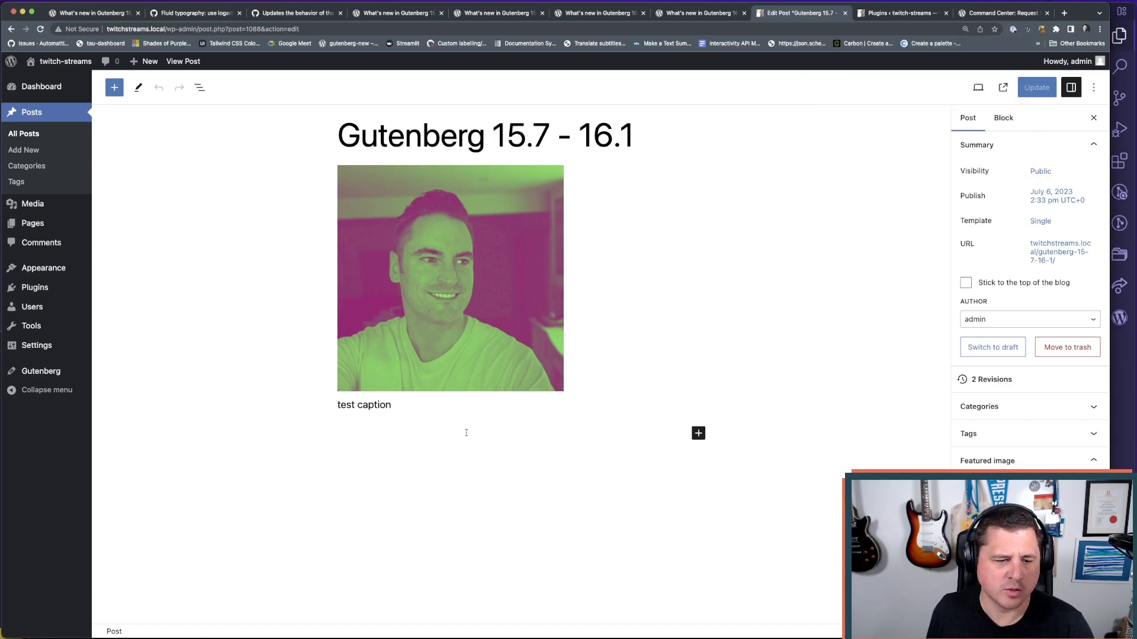
click(406, 431)
click(432, 436)
click(371, 438)
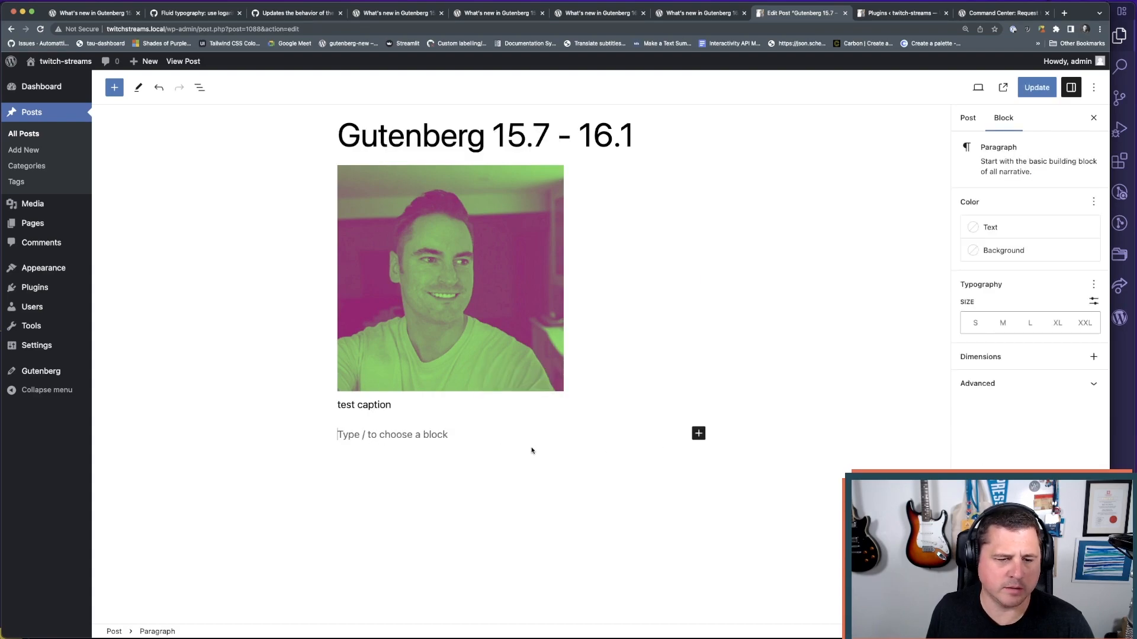
key(super+v)
click(272, 354)
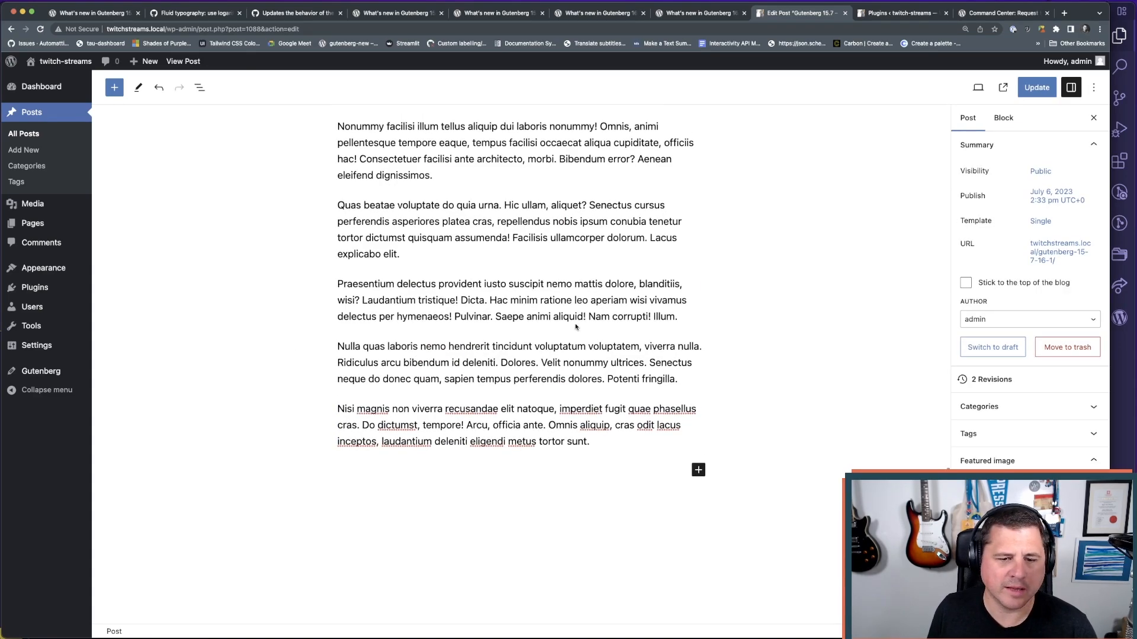
- Select several of the last paragraphs in turn to examine how the floating block toolbar covers nearby text
click(612, 238)
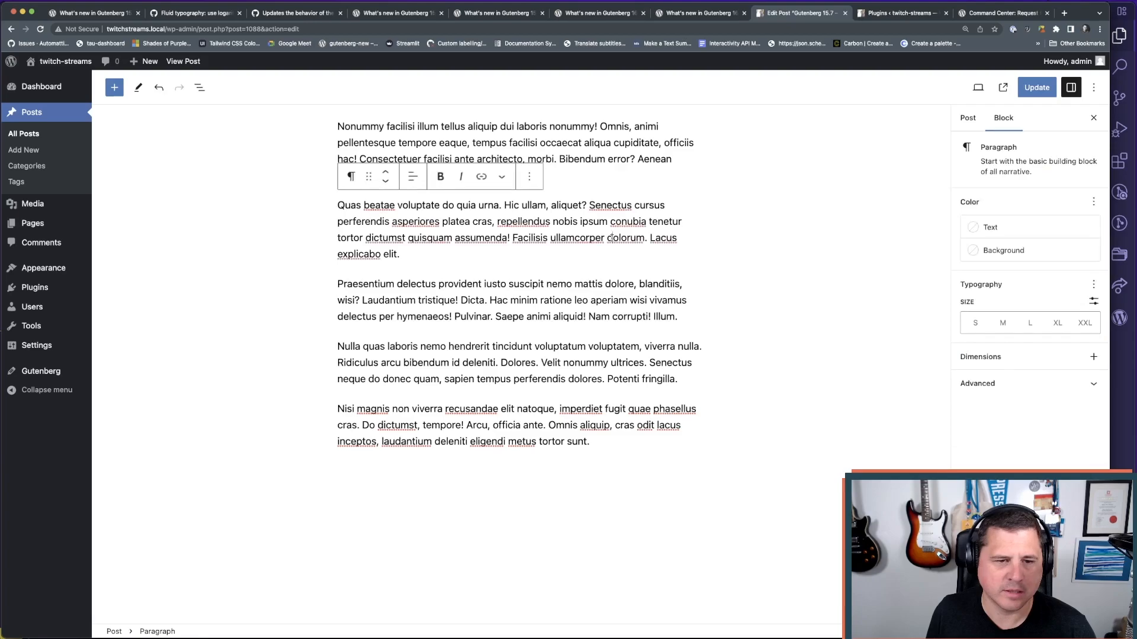
click(507, 378)
click(540, 425)
click(506, 237)
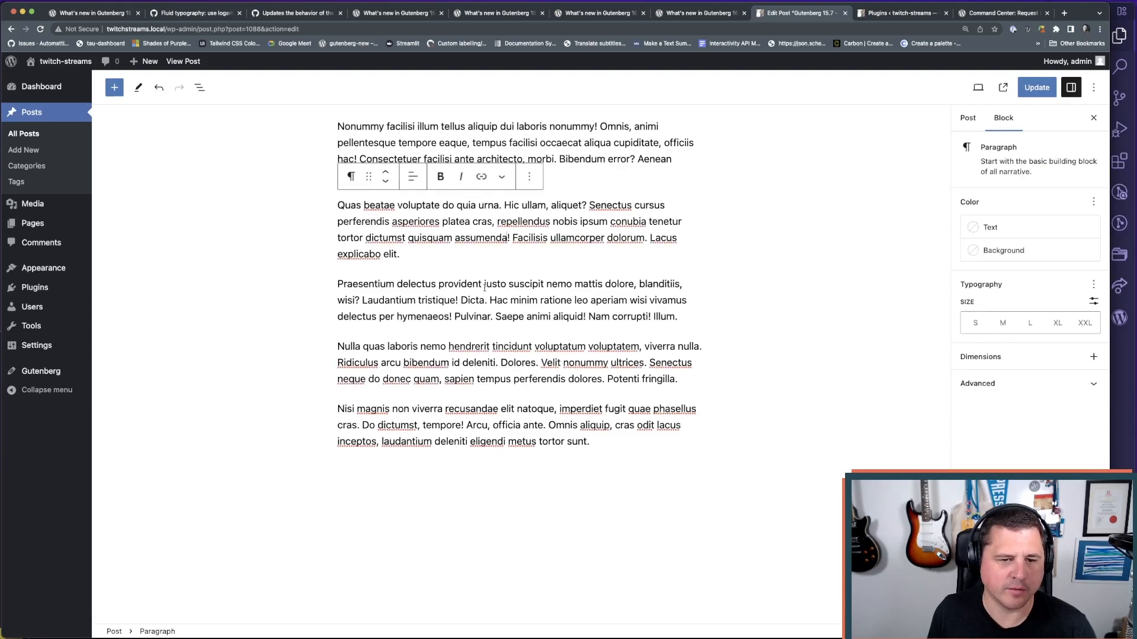
click(484, 284)
- Turn the top toolbar option back on and select different paragraphs to compare how their block tools appear
click(1093, 87)
click(1015, 142)
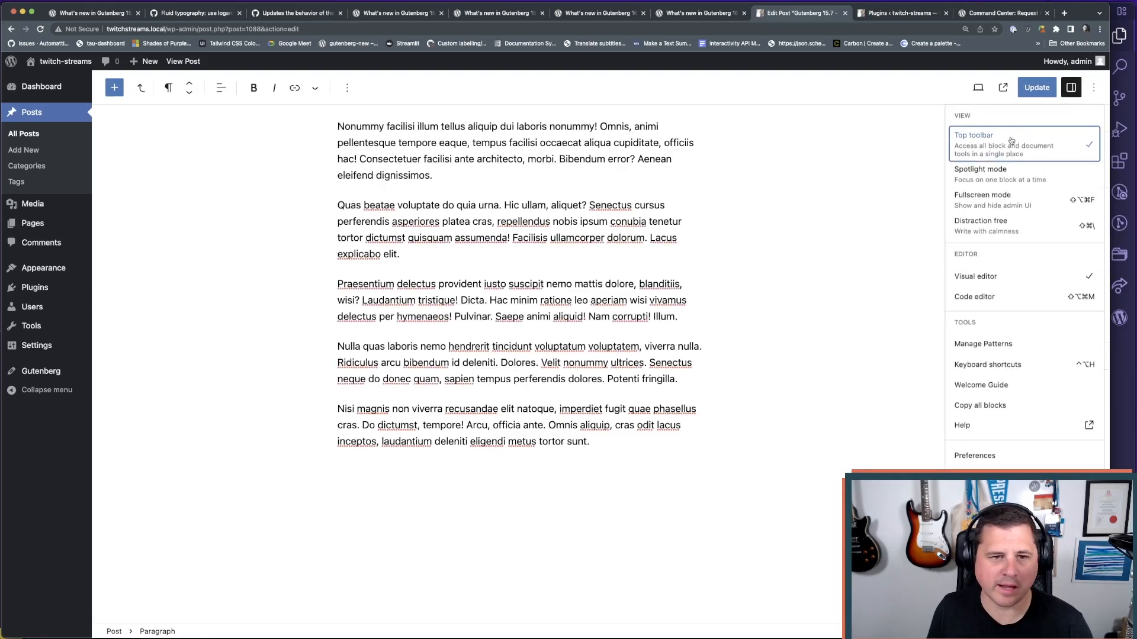
scroll(512, 296, up, 2)
click(409, 251)
scroll(449, 218, up, 2)
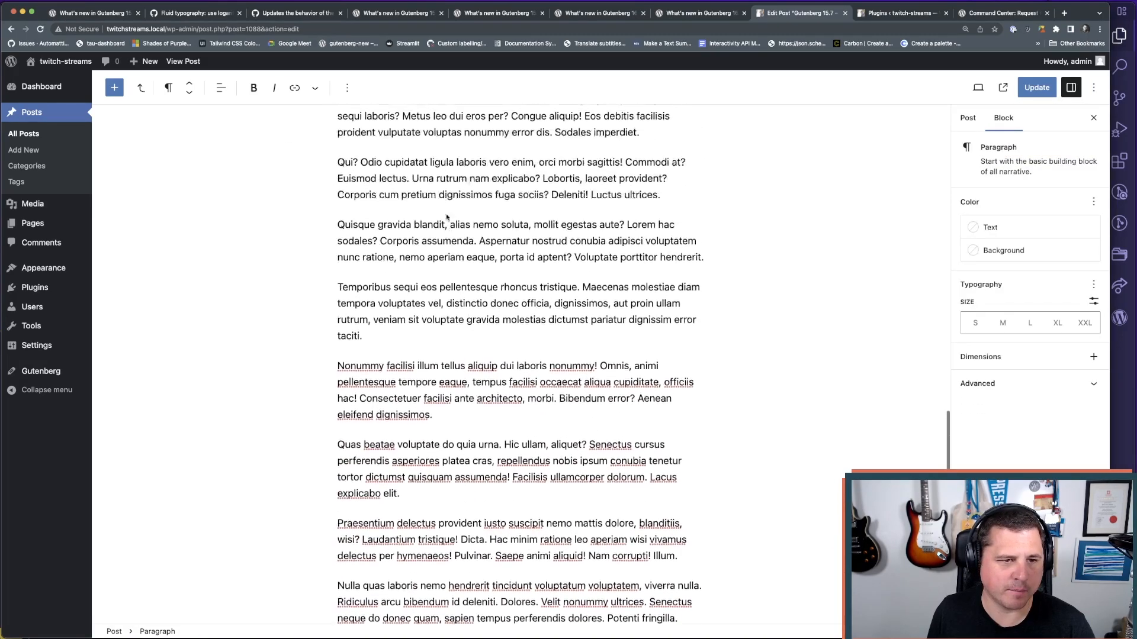
click(477, 243)
scroll(477, 244, up, 10)
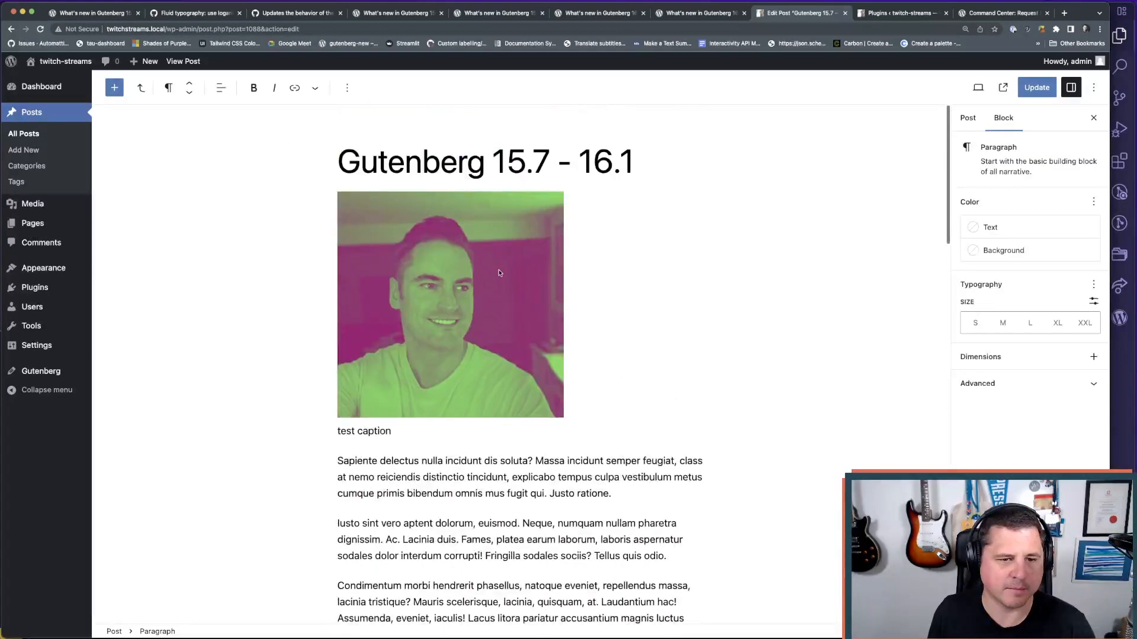
- Select and deselect the image above the placeholder paragraphs to check how the top toolbar changes
click(499, 273)
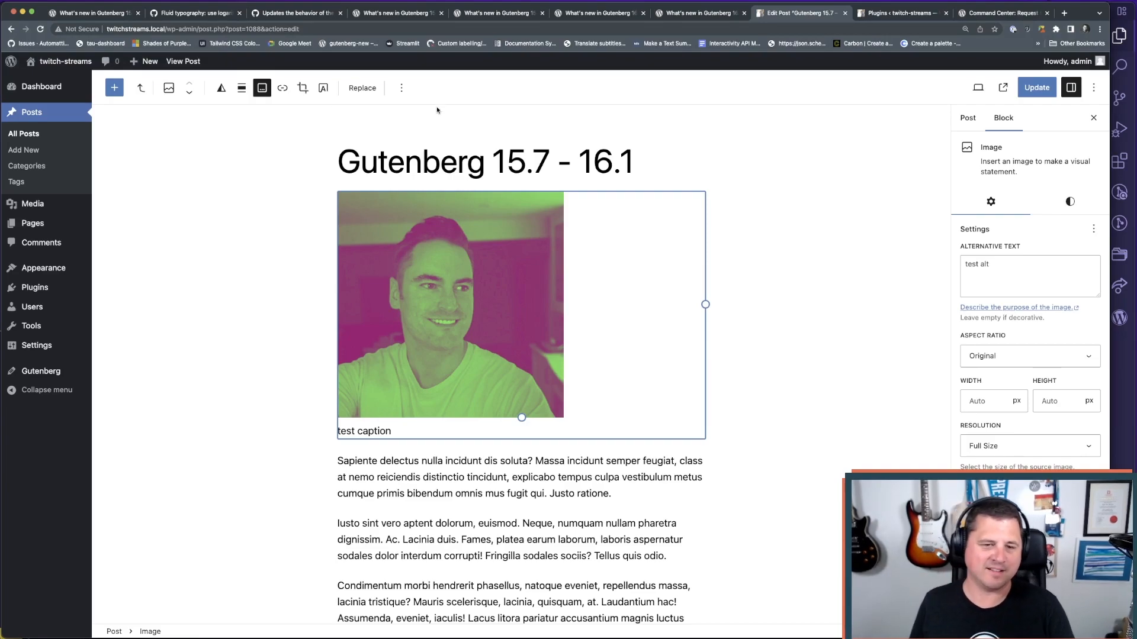
click(758, 237)
click(427, 264)
click(322, 261)
click(383, 266)
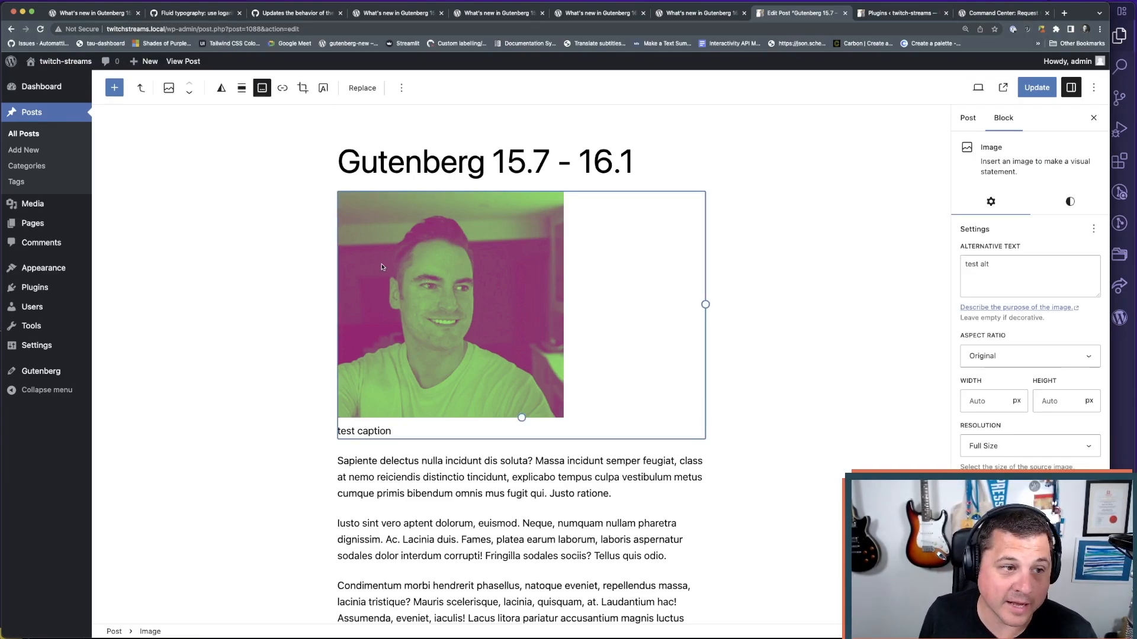
- With the image selected, swap between its block tools and the document tools, and clear the selection
click(141, 89)
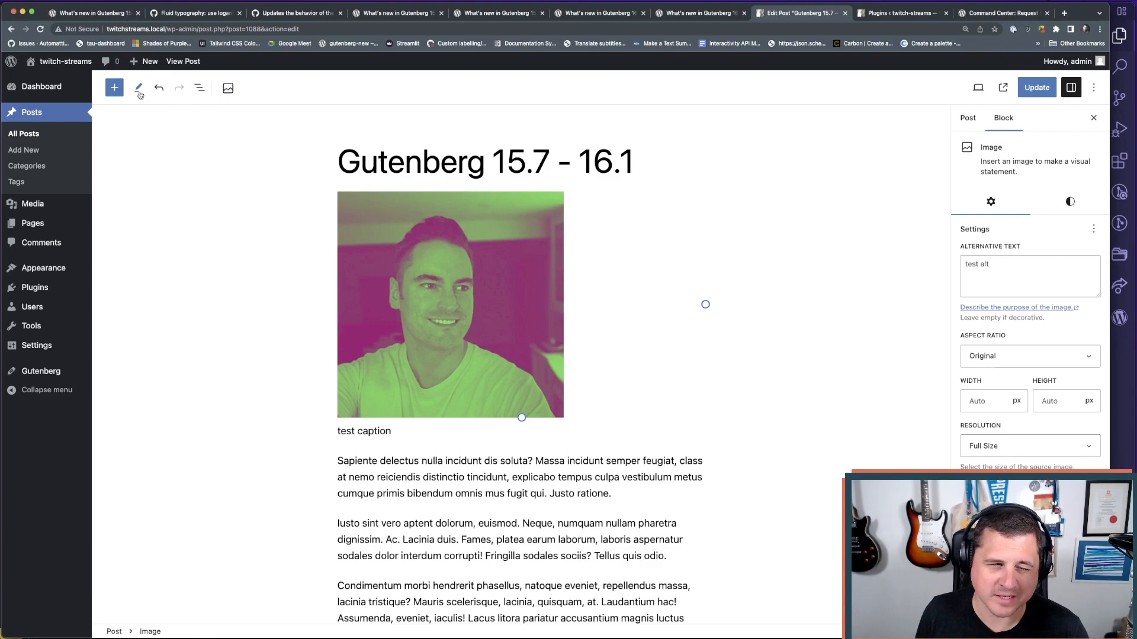
click(227, 89)
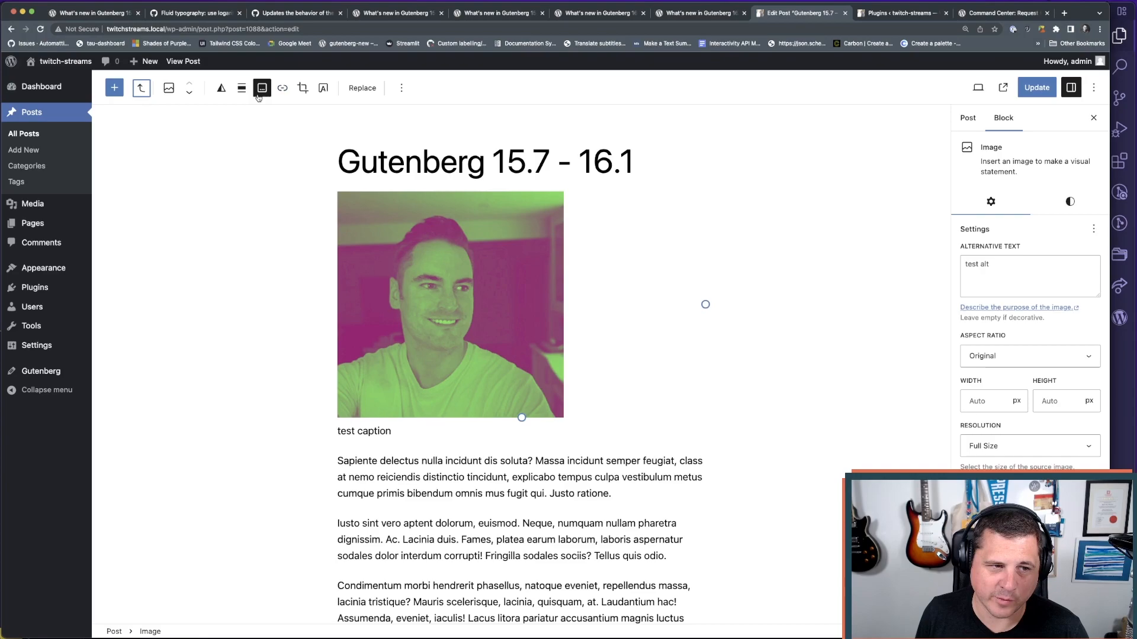
click(141, 90)
click(202, 195)
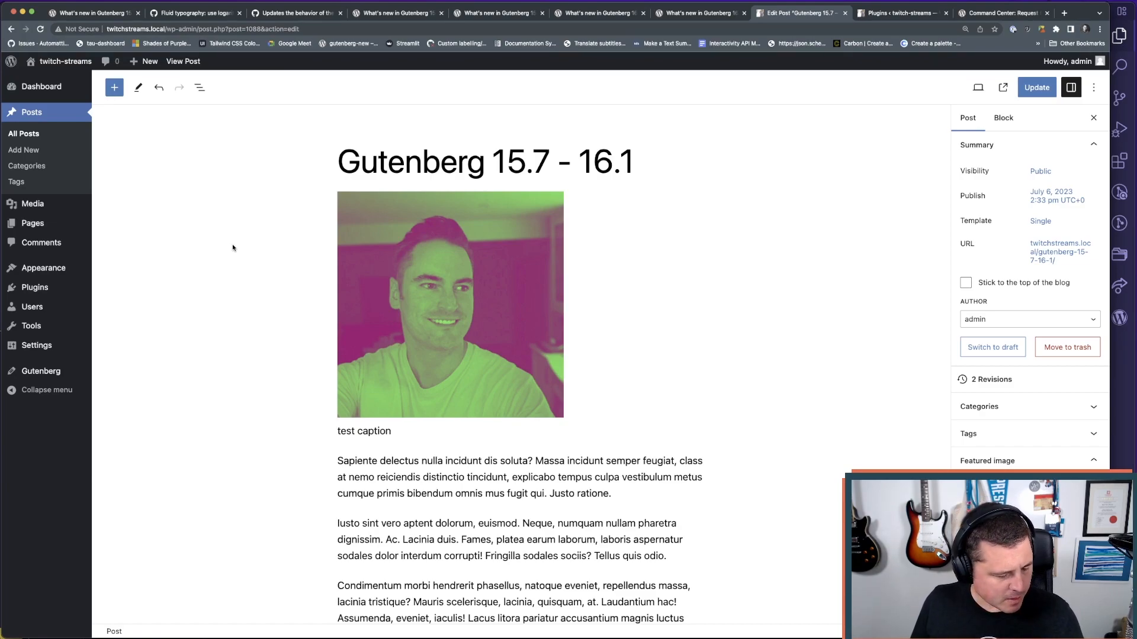
- Return to the Gutenberg 15.7 release post and read the highlights about pattern modal and List View refinements
key(super+1)
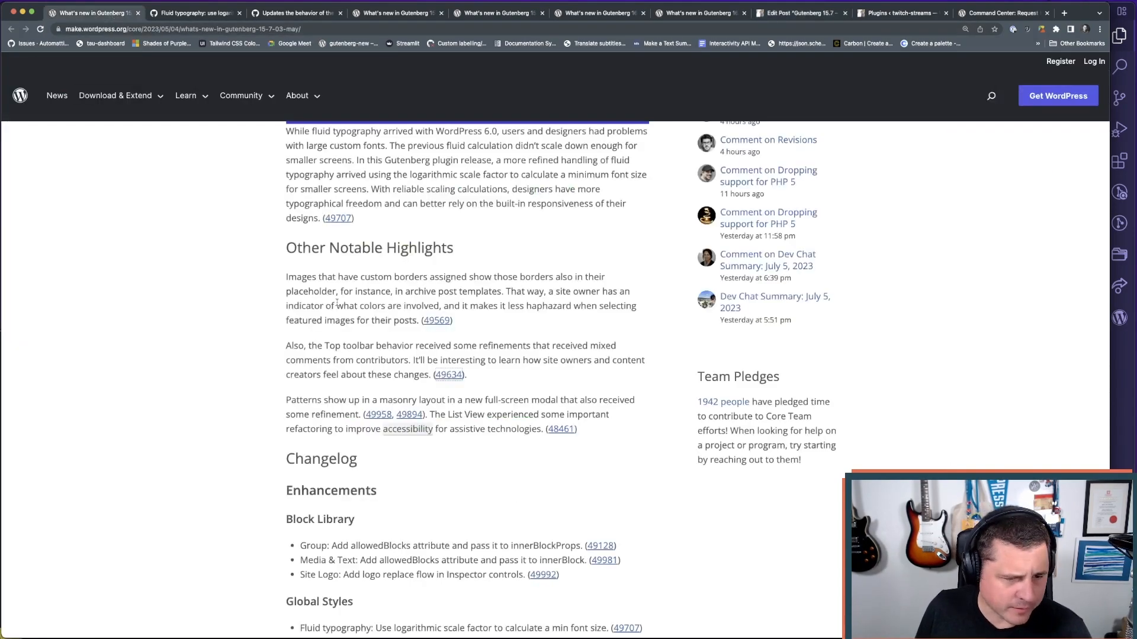
scroll(270, 343, down, 3)
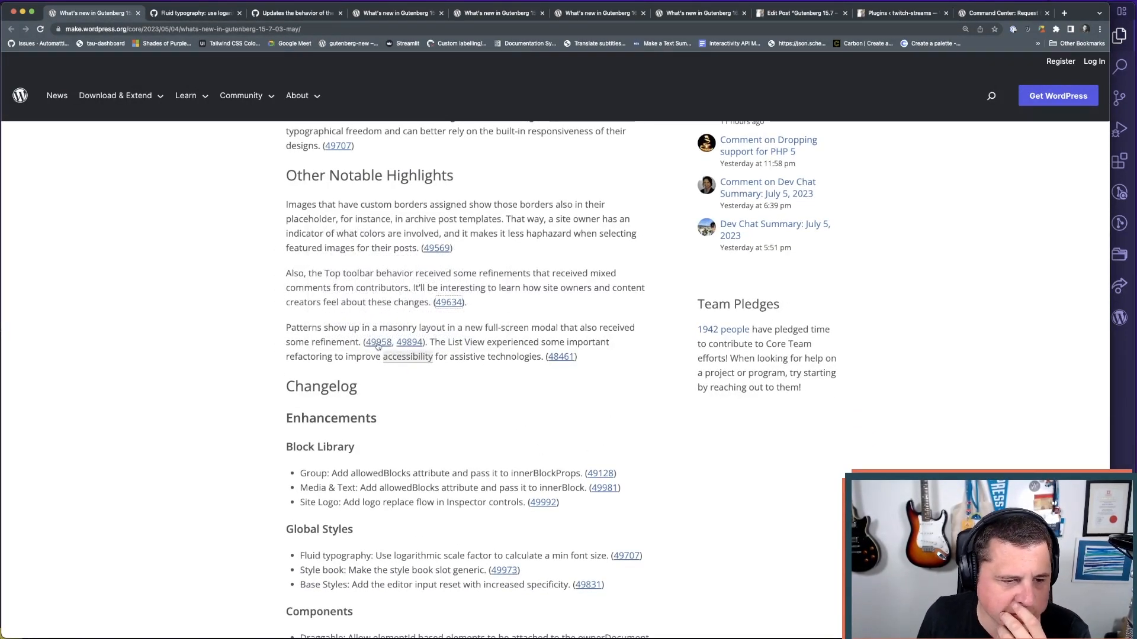
mouse_move(398, 354)
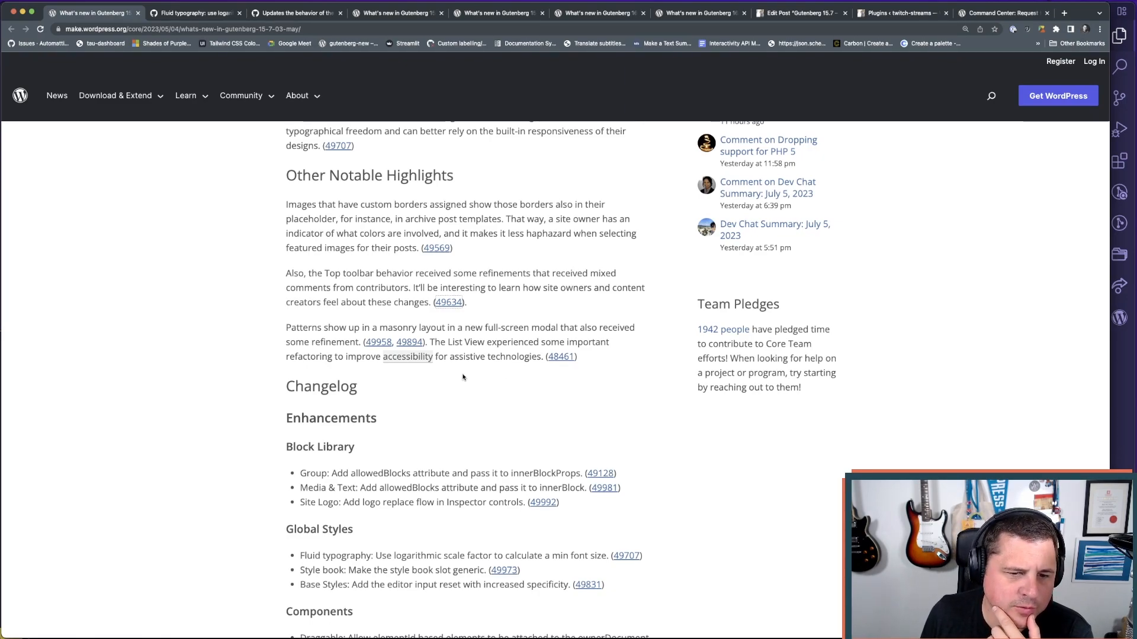
scroll(467, 251, up, 2)
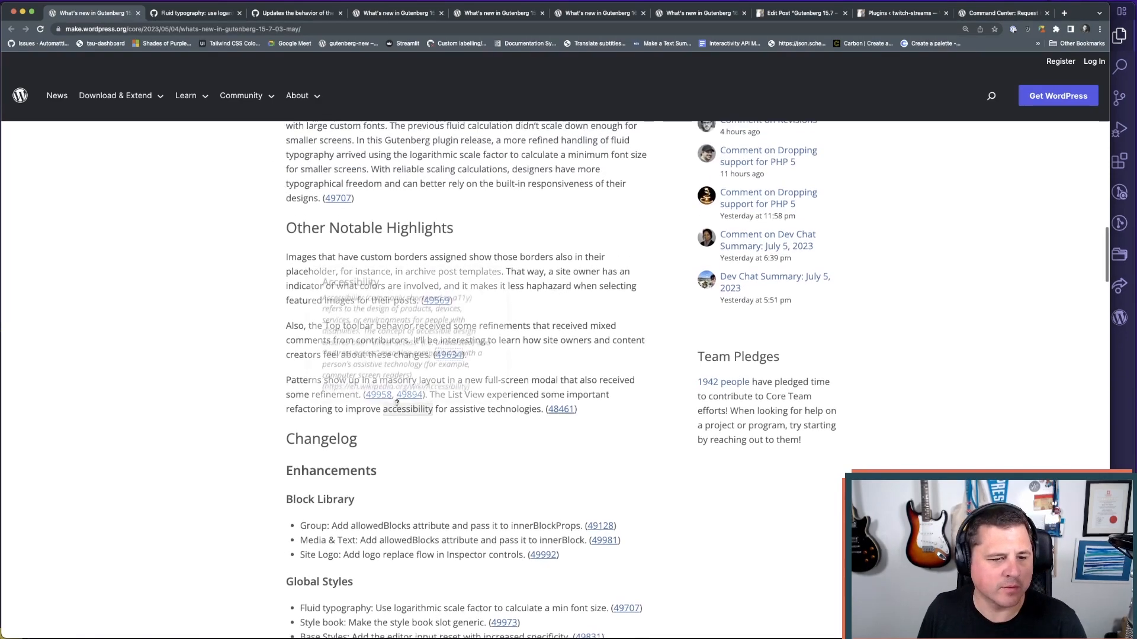
- In the post editor, explore all patterns, browse the Featured and Posts categories in the full-screen modal, and close it
click(790, 13)
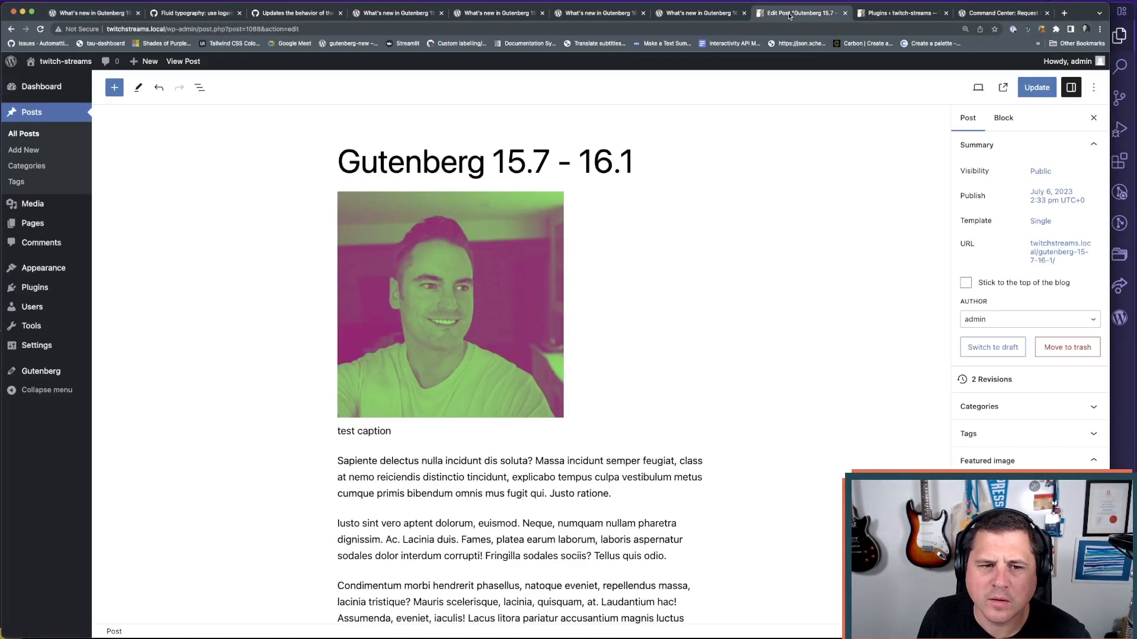
click(115, 87)
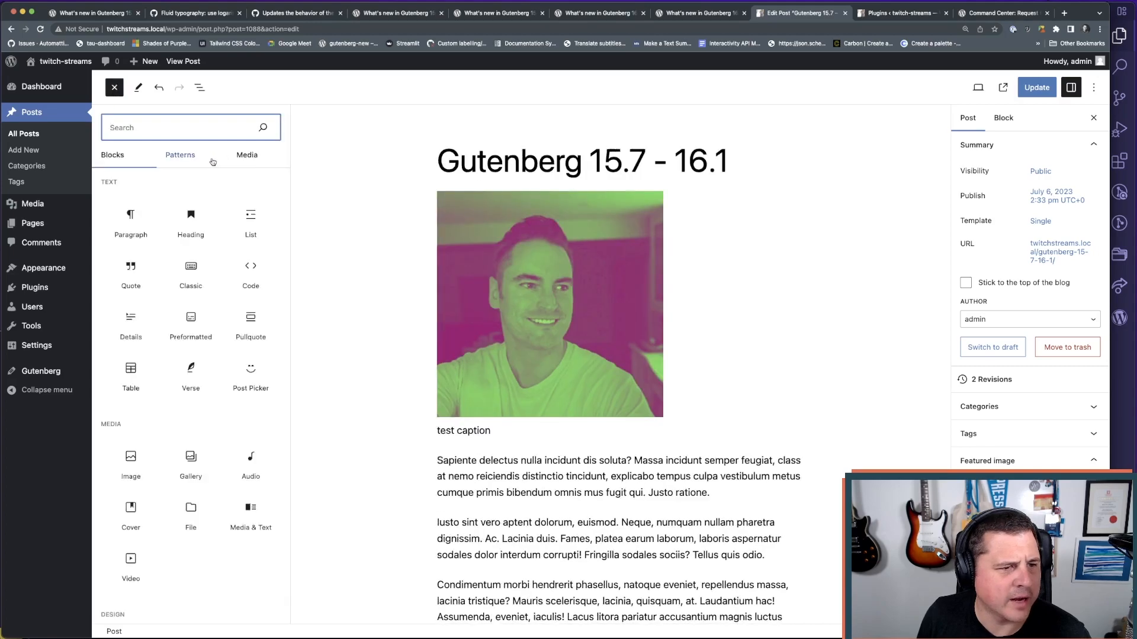
click(192, 157)
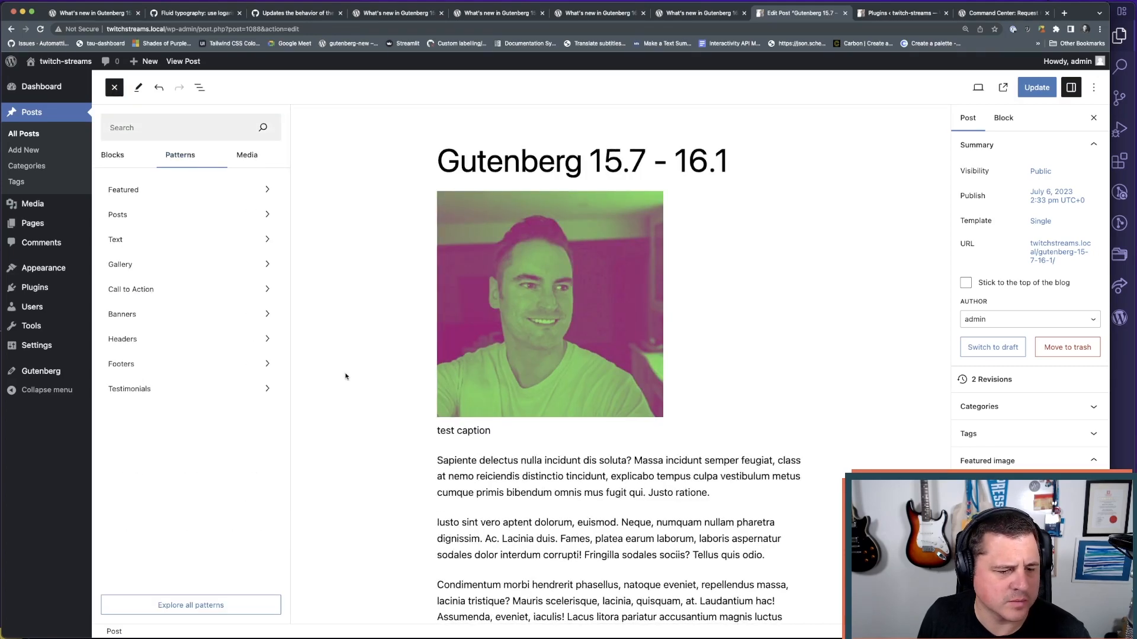
click(222, 605)
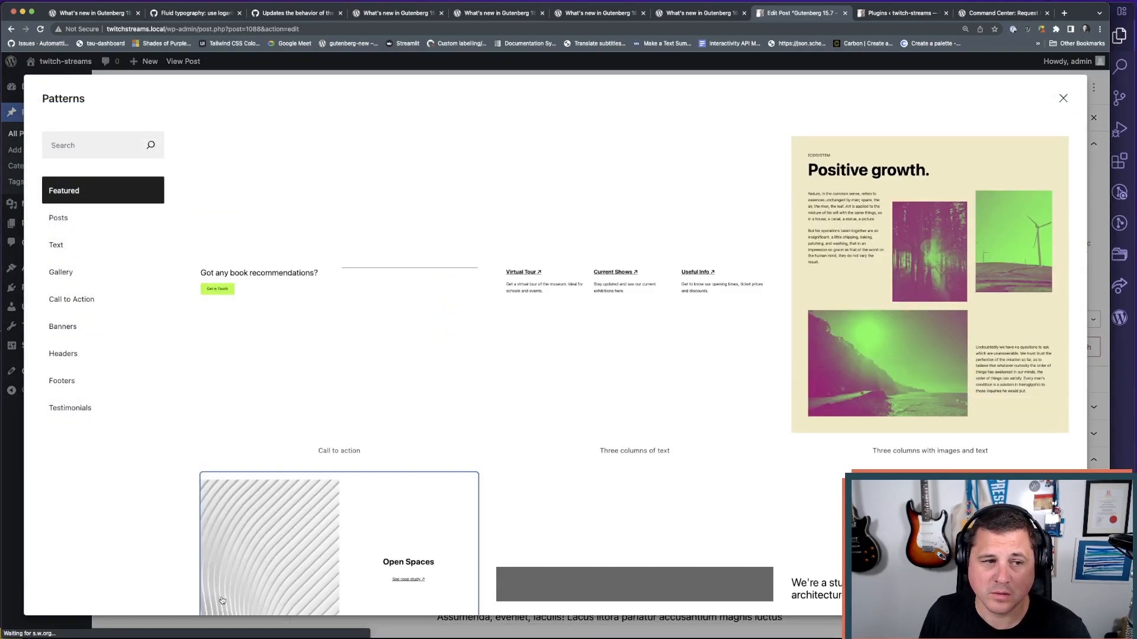
scroll(355, 441, down, 10)
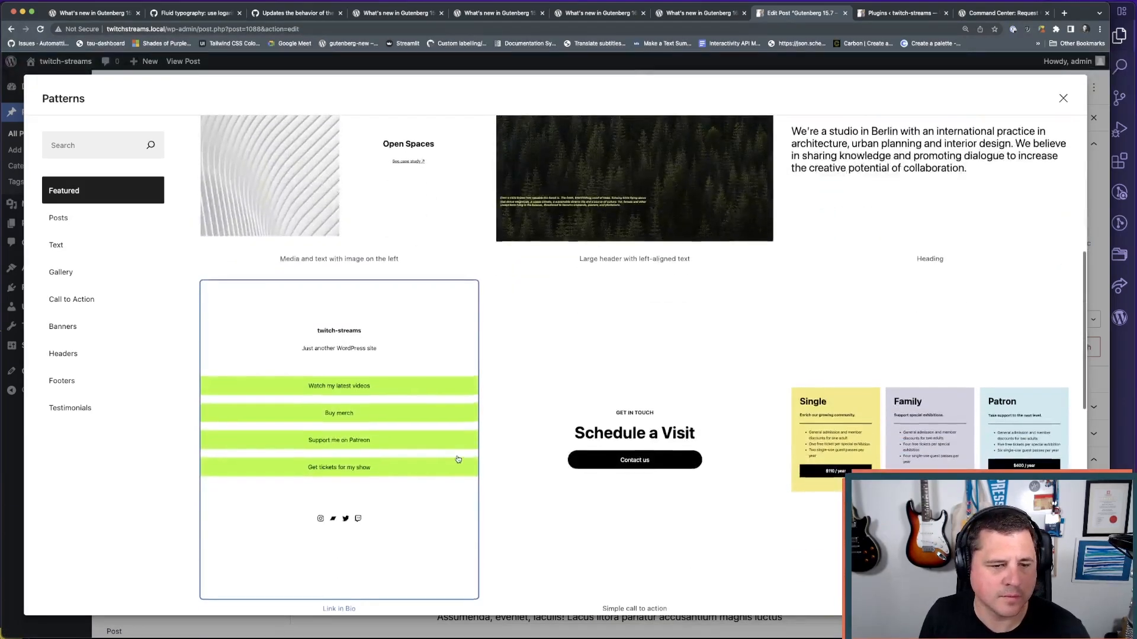
scroll(426, 429, up, 10)
click(89, 221)
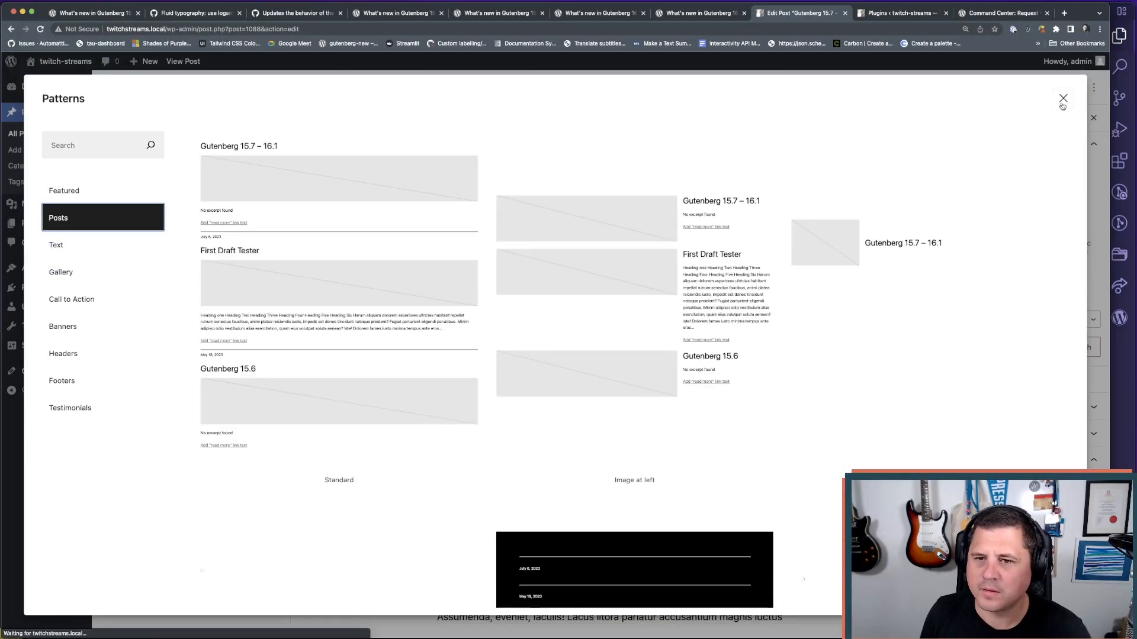
click(1062, 98)
- Deactivate the Gutenberg plugin on the Plugins page
click(897, 12)
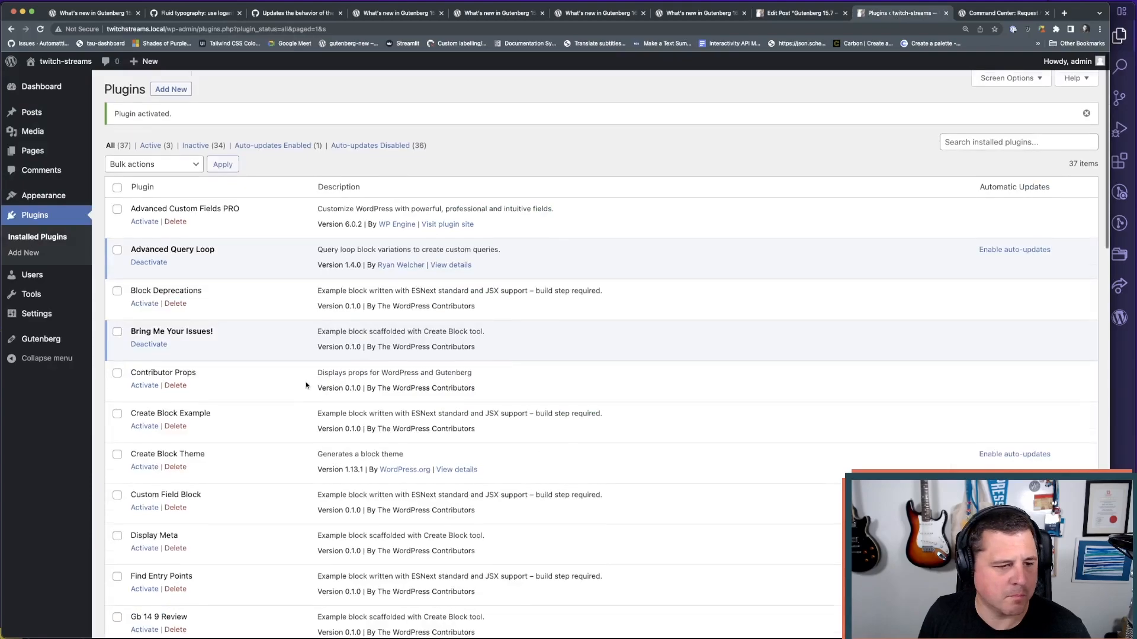
scroll(267, 390, down, 8)
click(159, 291)
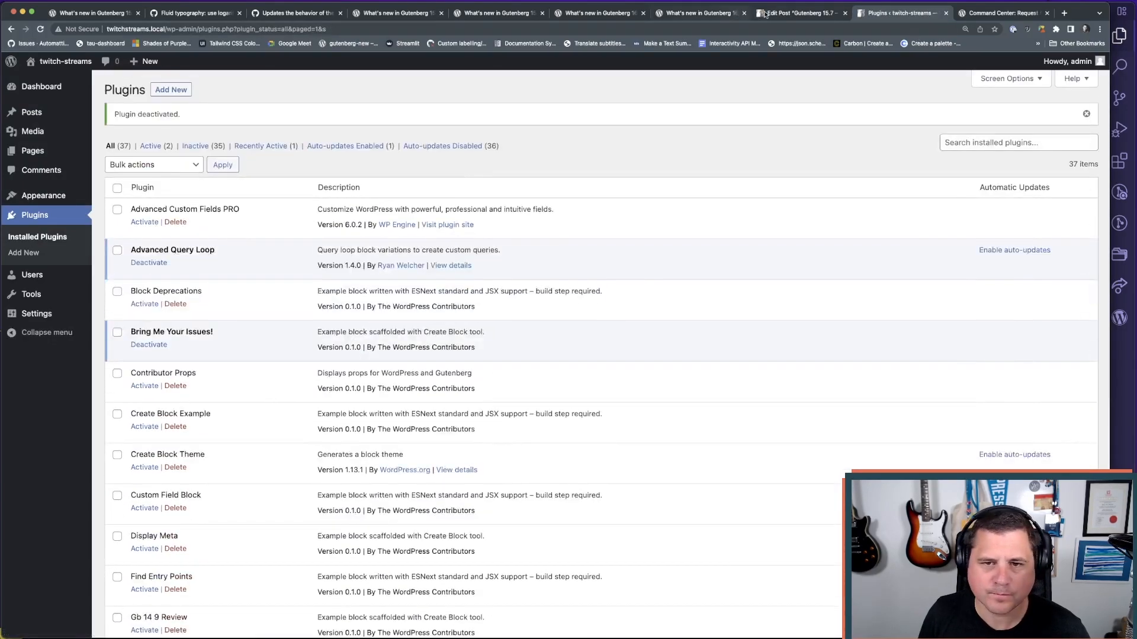
- Save the changes to the Gutenberg 15.7 - 16.1 post and reload its editor without the plugin
click(775, 13)
key(super+r)
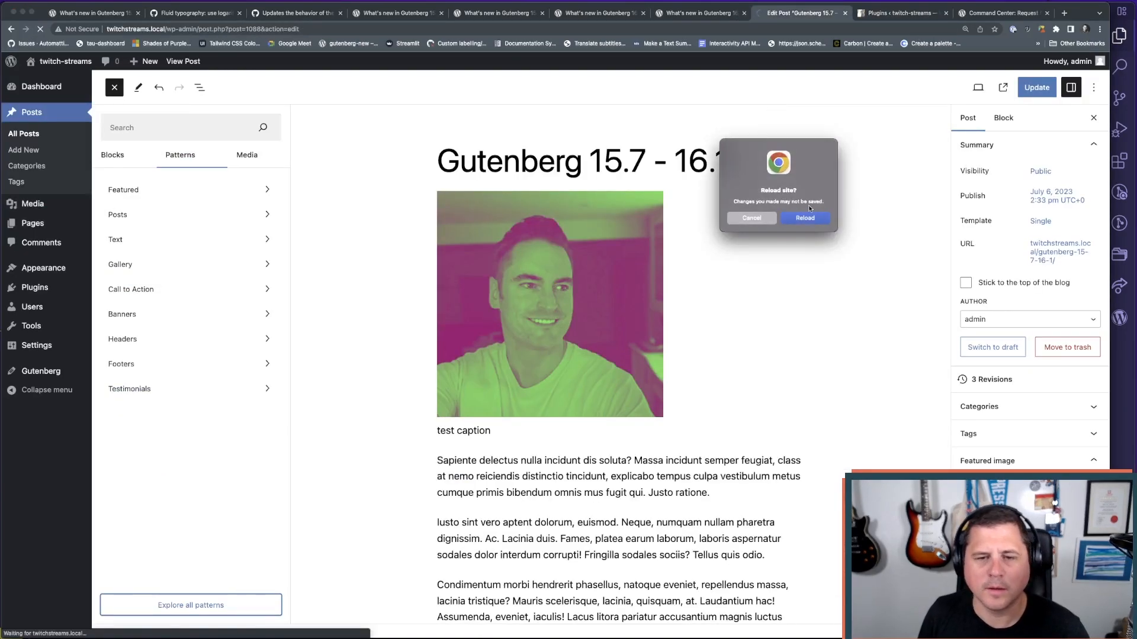
click(765, 222)
click(1037, 88)
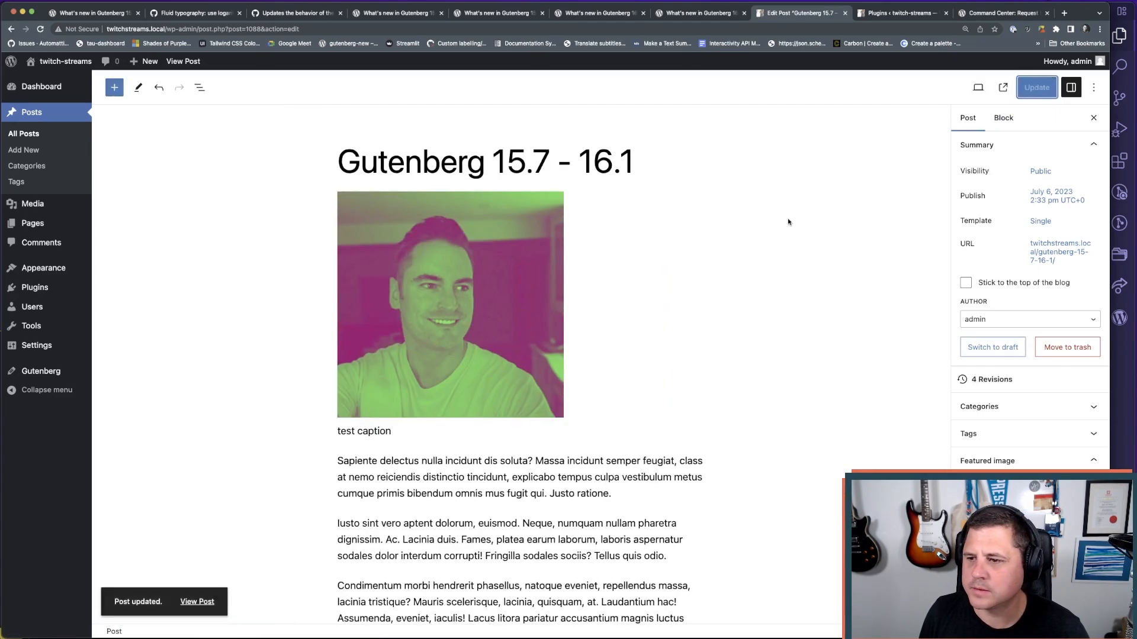
key(super+r)
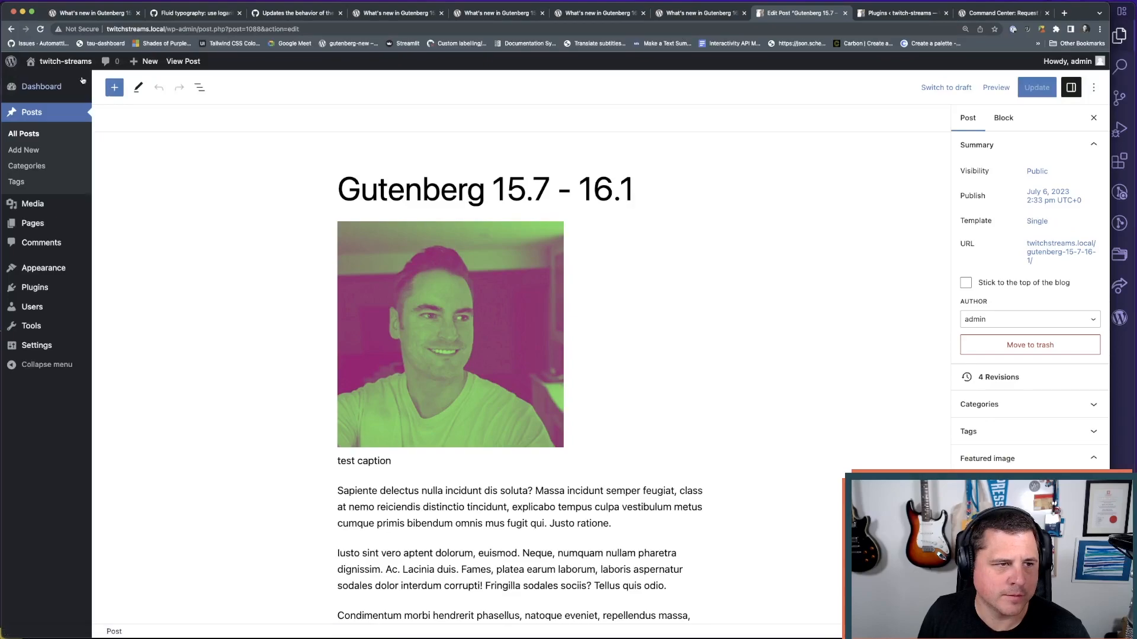
- Explore all patterns in the post editor with the plugin inactive, view the Featured category, and close the modal
click(112, 87)
click(180, 156)
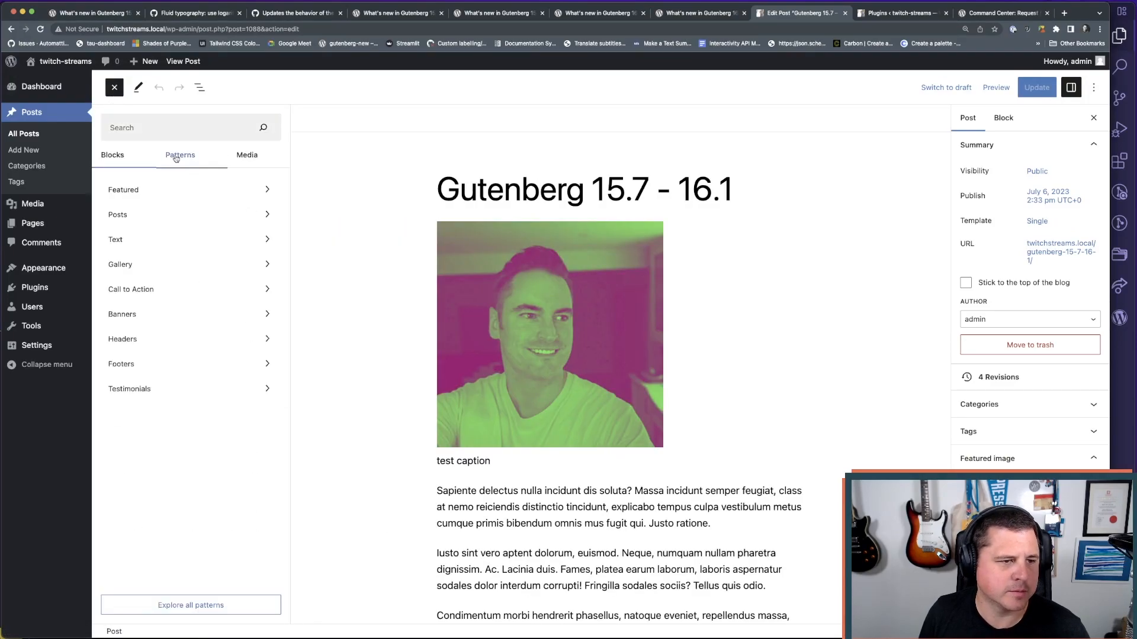
click(213, 606)
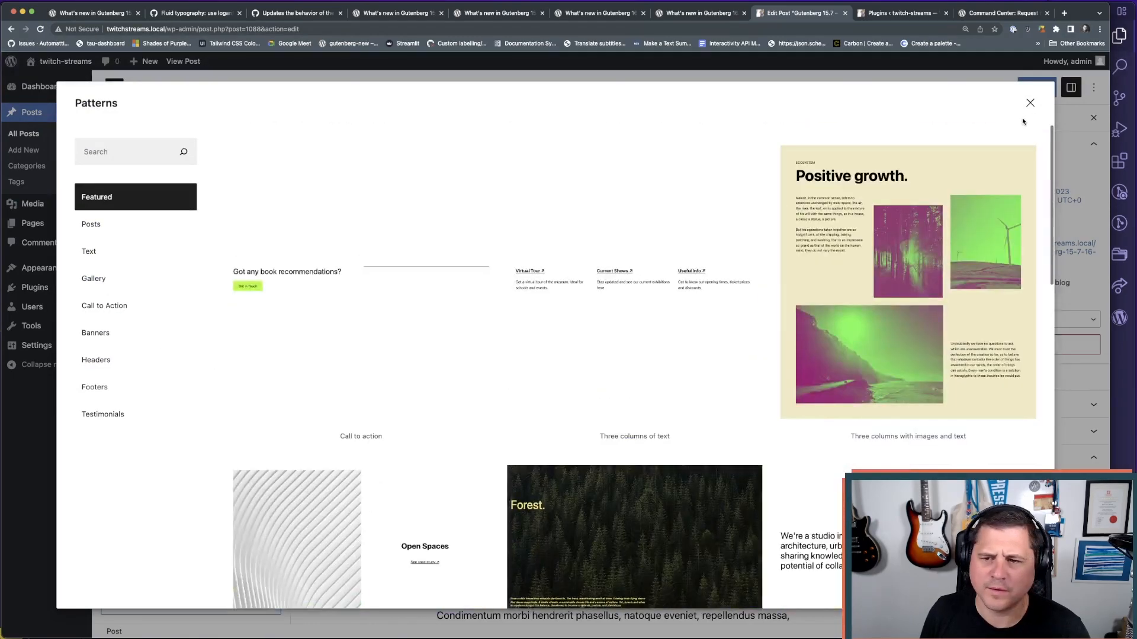
click(1030, 103)
- From the Gutenberg 15.7 release post, open pull request 49958 in a new tab and read its description and before/after videos
click(109, 17)
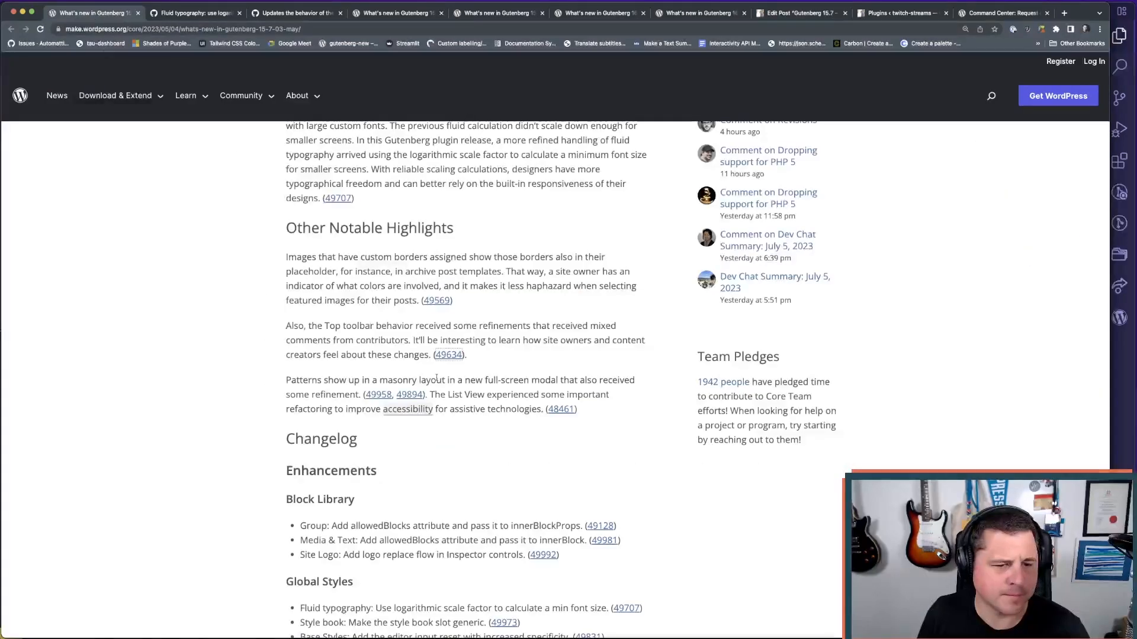
super+click(378, 397)
click(202, 14)
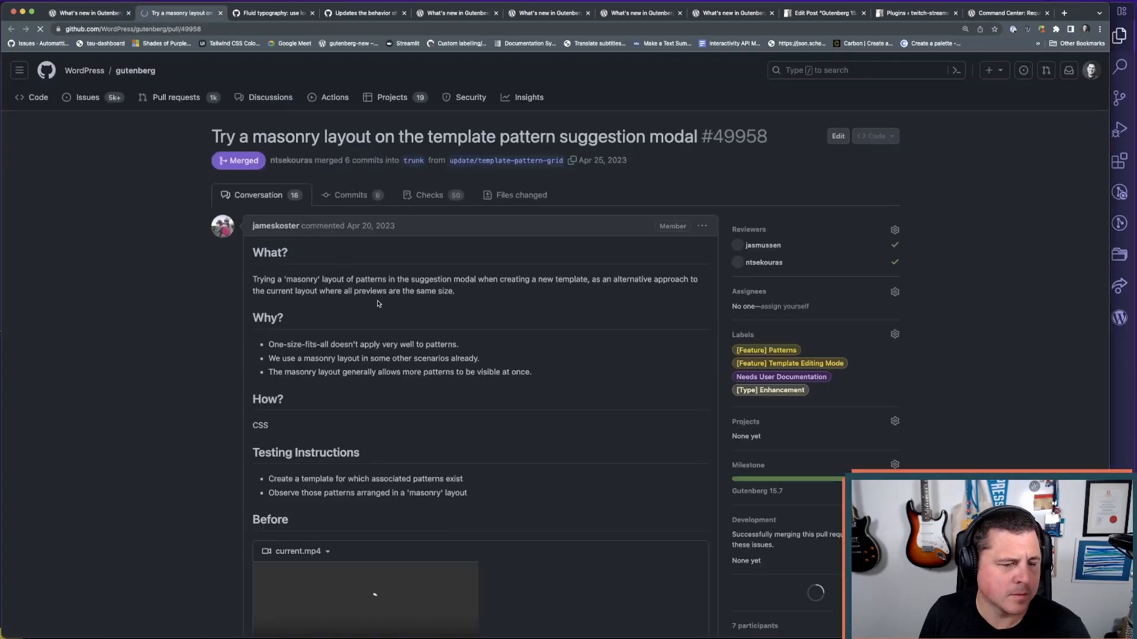
scroll(112, 320, down, 2)
scroll(115, 319, down, 2)
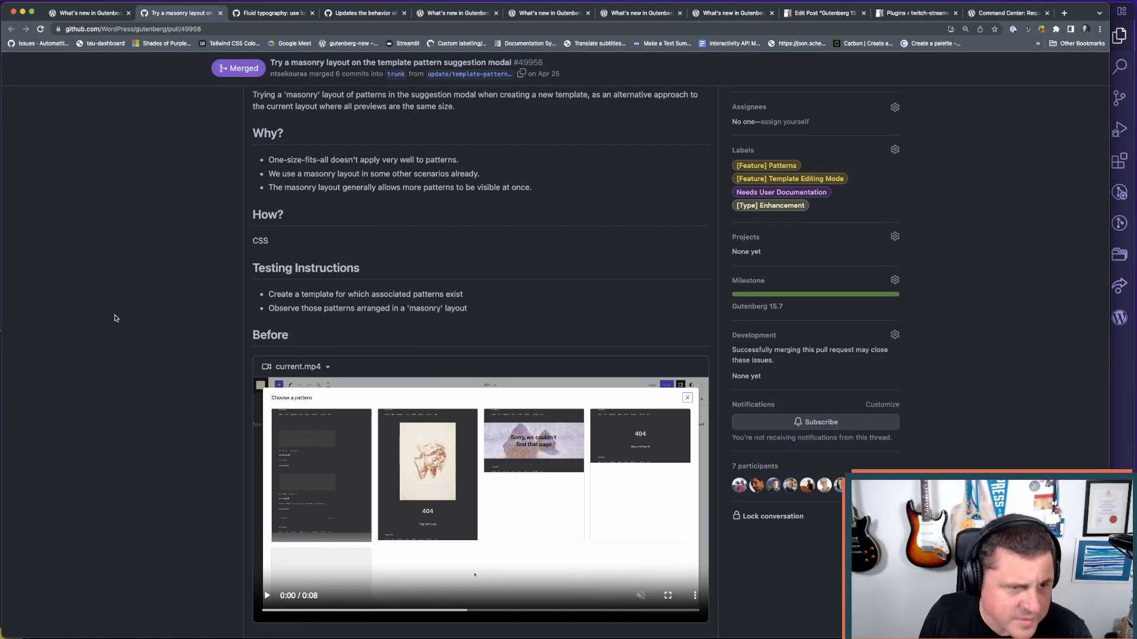
scroll(119, 329, up, 2)
scroll(126, 341, down, 4)
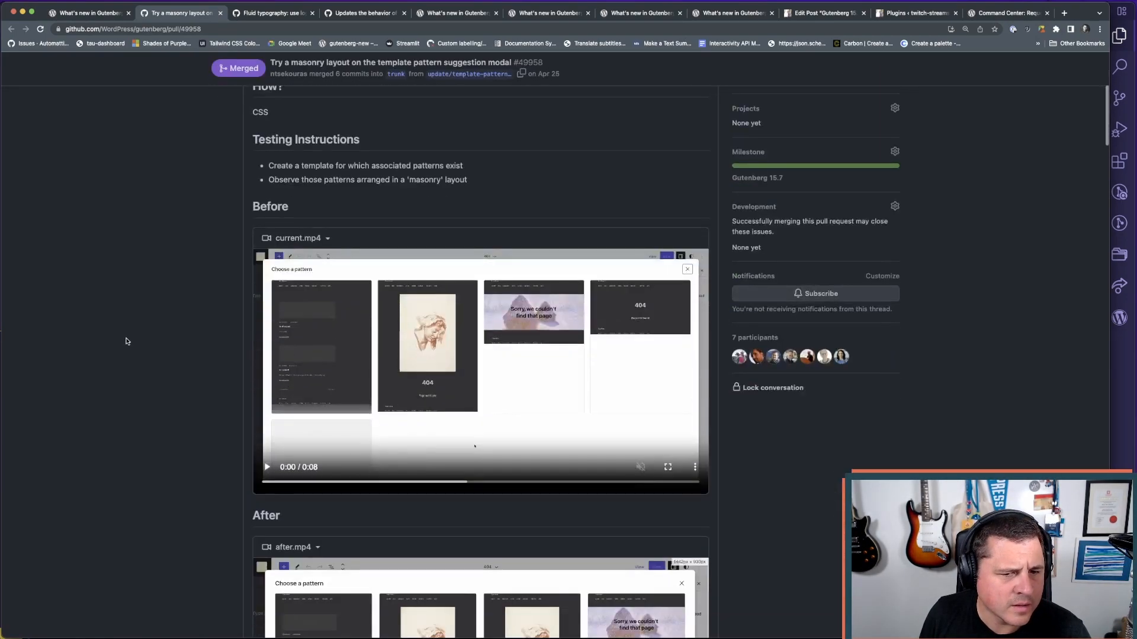
scroll(126, 341, down, 9)
scroll(126, 341, up, 6)
scroll(126, 341, up, 10)
- Return to the local WordPress site, open the site editor in a new tab, and view its Templates list
click(729, 12)
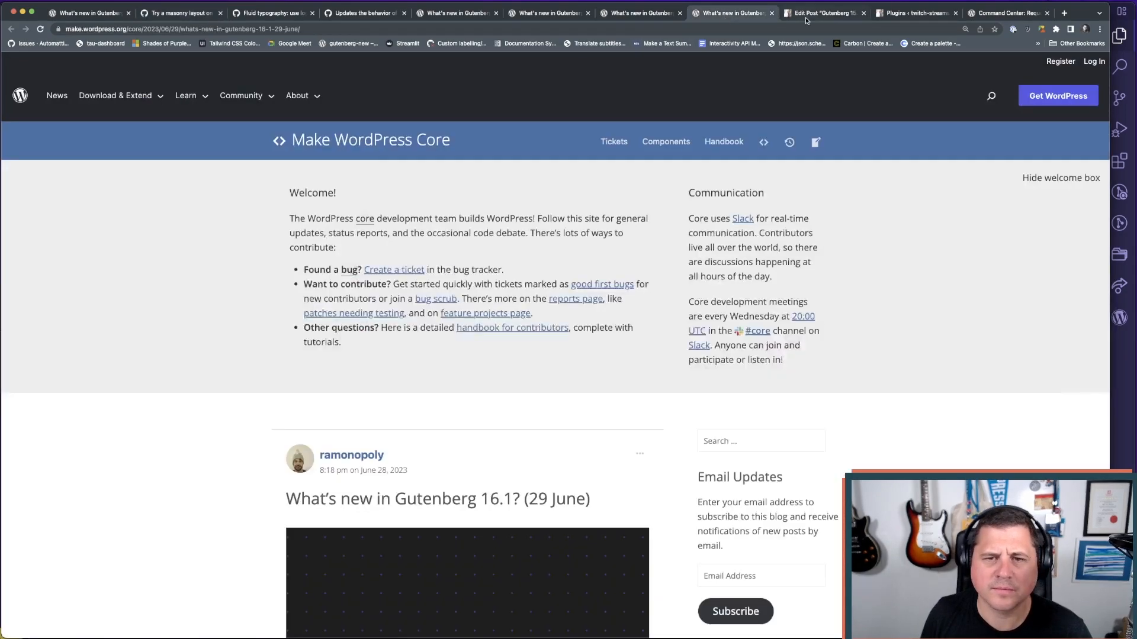
click(805, 18)
mouse_move(29, 277)
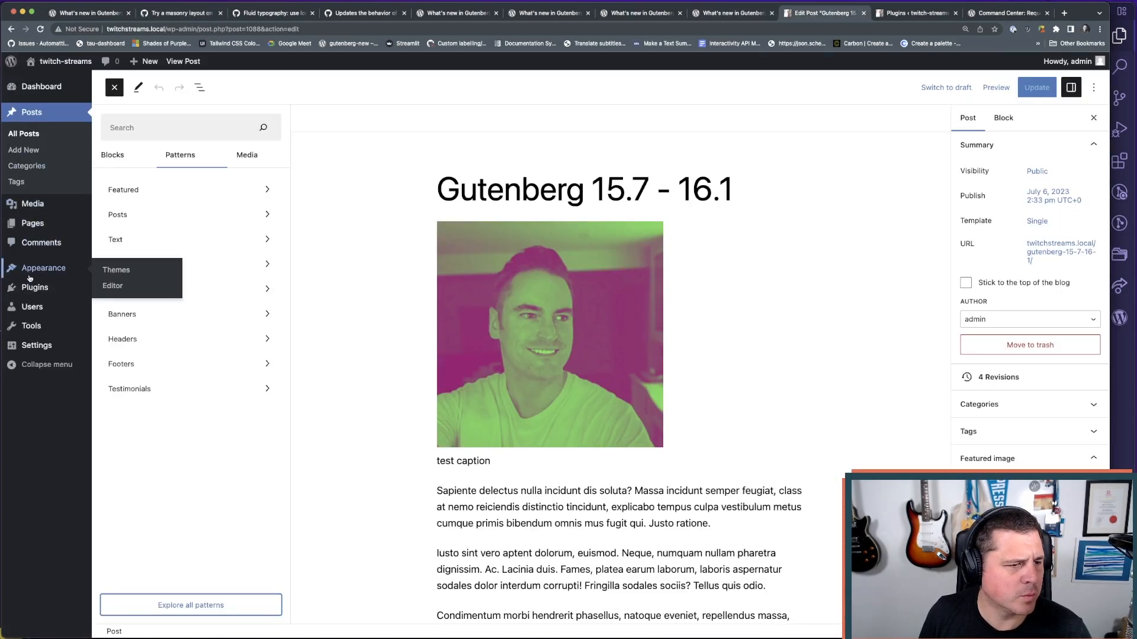
super+click(113, 285)
click(835, 12)
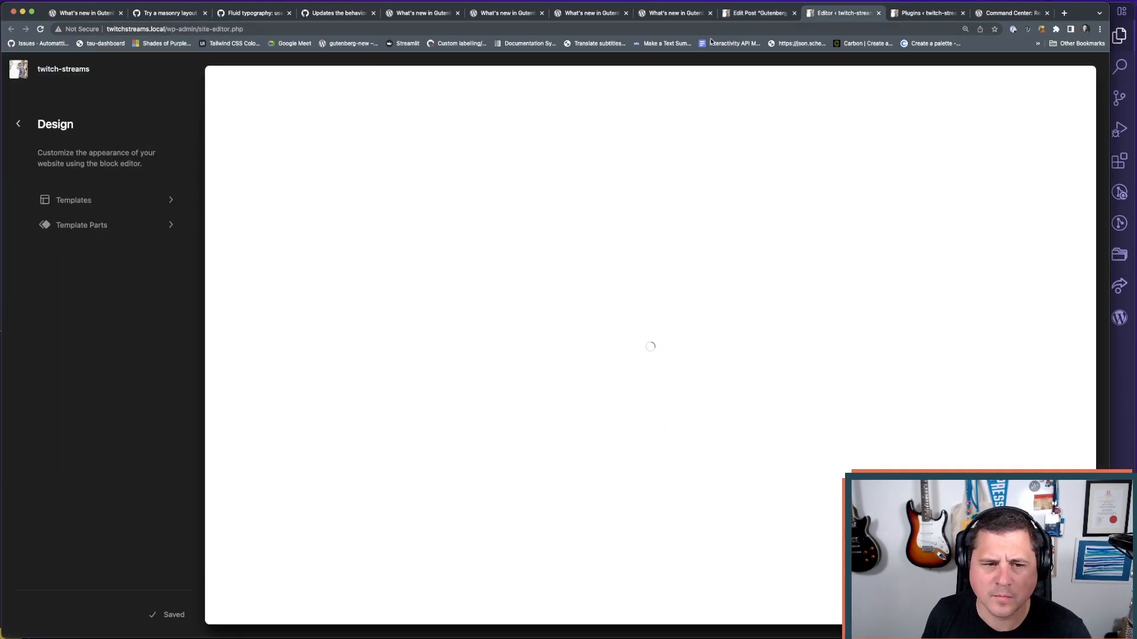
click(52, 201)
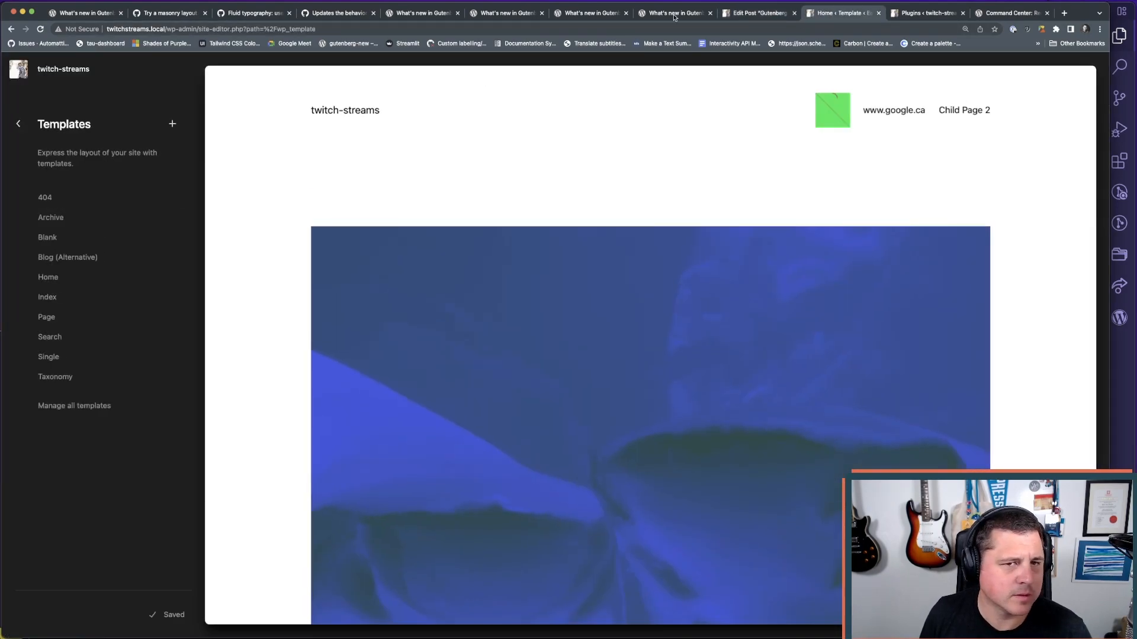
- Activate the Gutenberg plugin on the Plugins page
click(760, 13)
click(927, 12)
scroll(290, 386, down, 6)
click(144, 408)
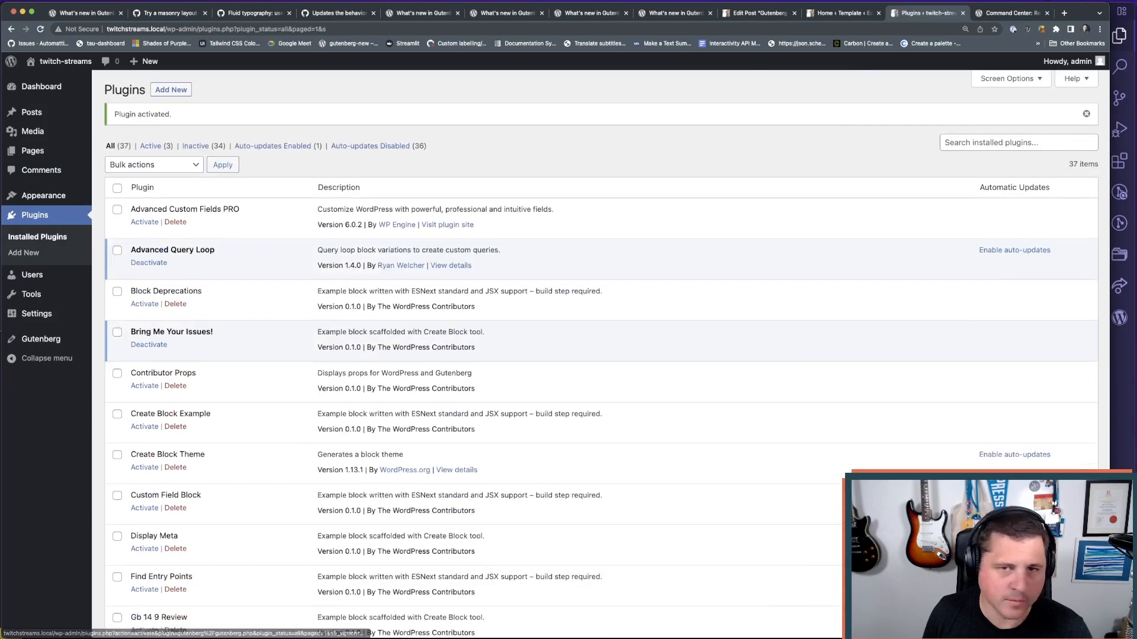
- Open the Home template for editing in the site editor and explore all patterns in the modal
click(841, 12)
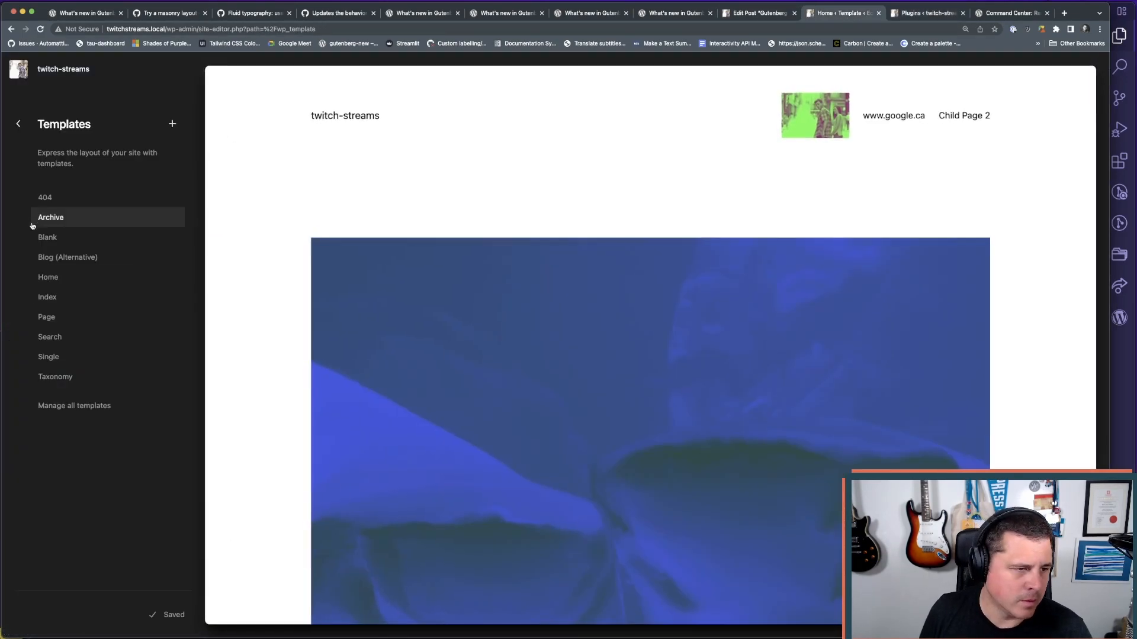
click(568, 246)
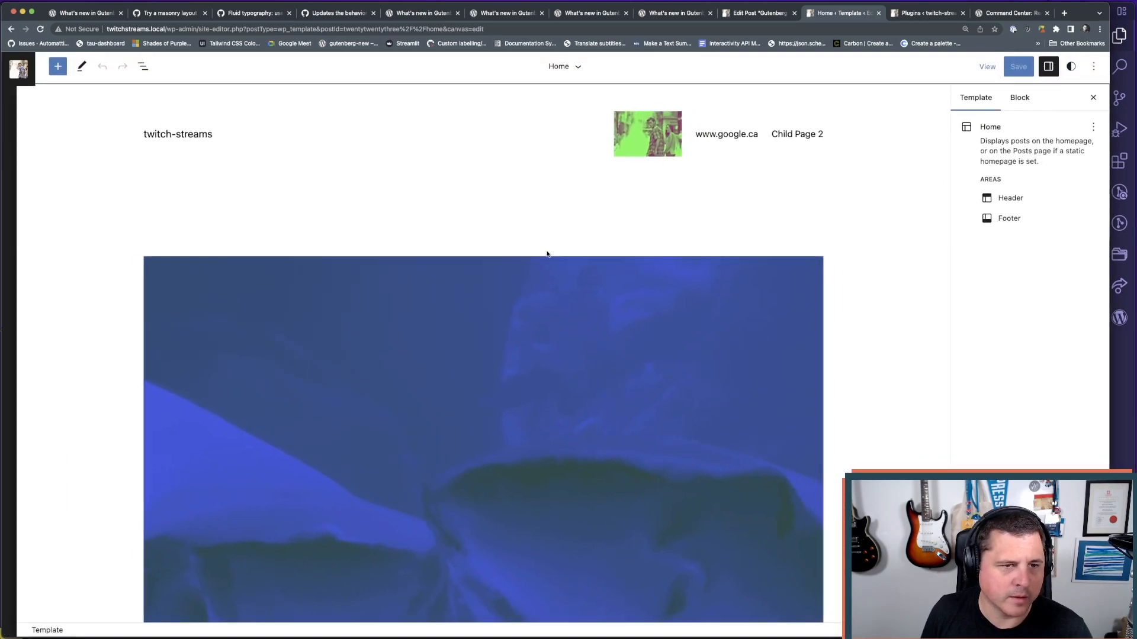
click(58, 69)
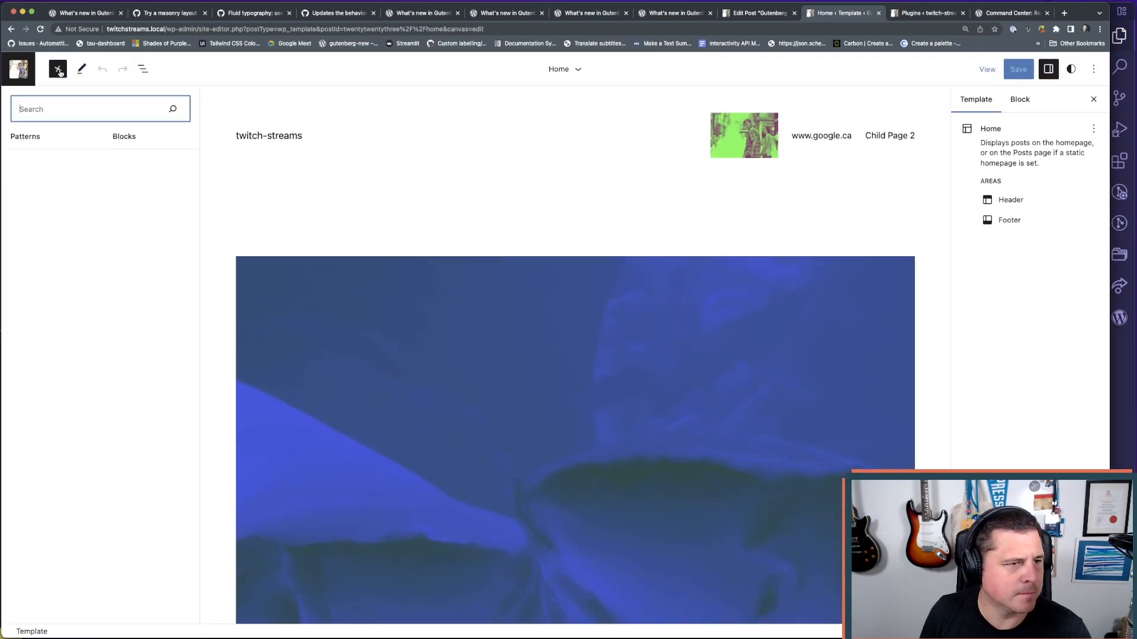
click(143, 605)
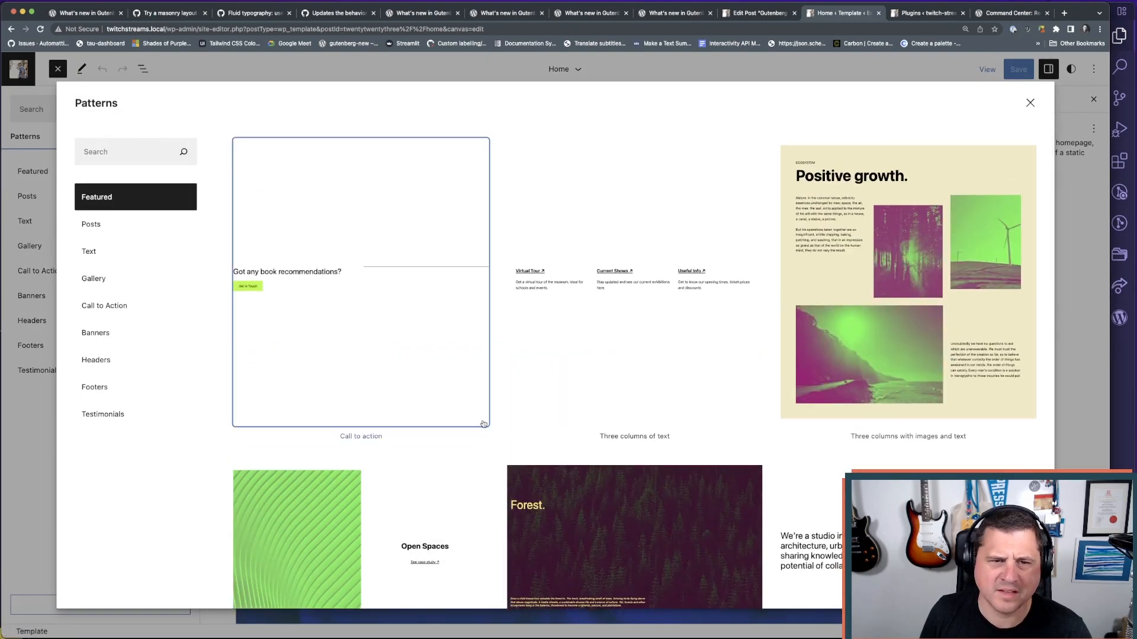
- Recheck the masonry layout pull request, then return to the Home template and close the Patterns modal
click(148, 13)
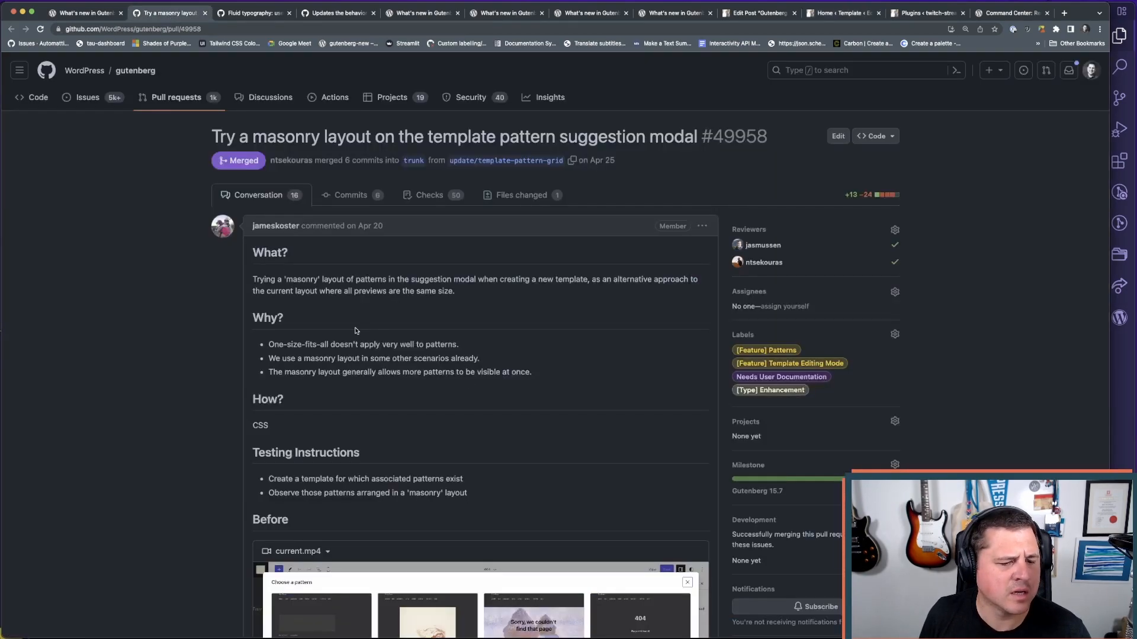
scroll(287, 267, down, 3)
scroll(288, 267, up, 3)
click(833, 13)
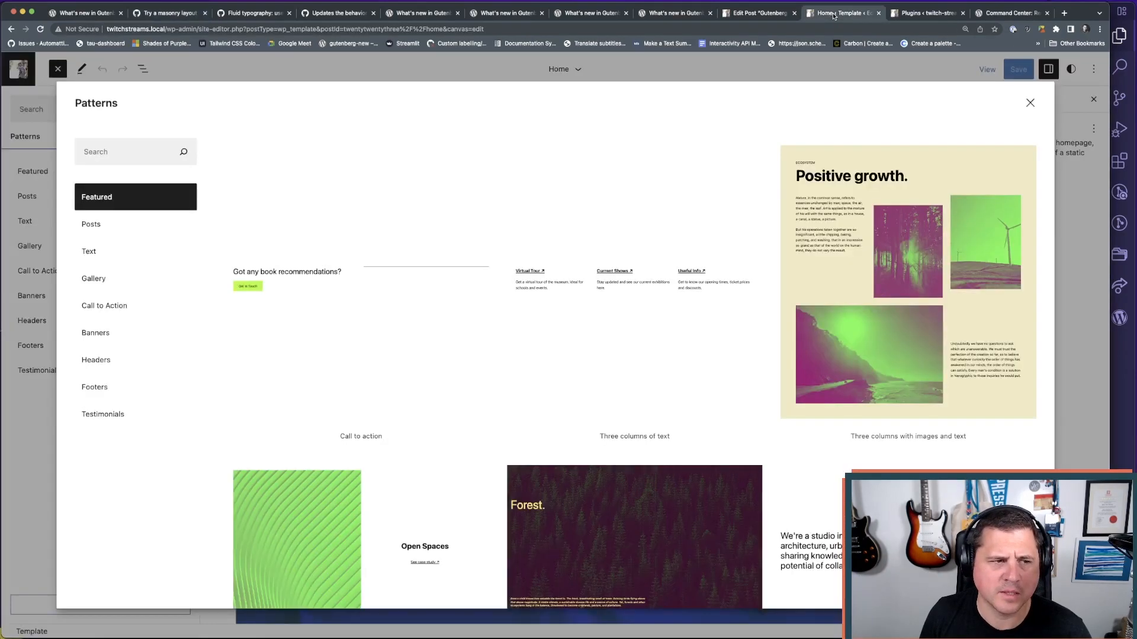
click(1030, 103)
- Select the Group block holding the Home template's large image, view the inserter's pattern categories, and close the inserter
click(473, 220)
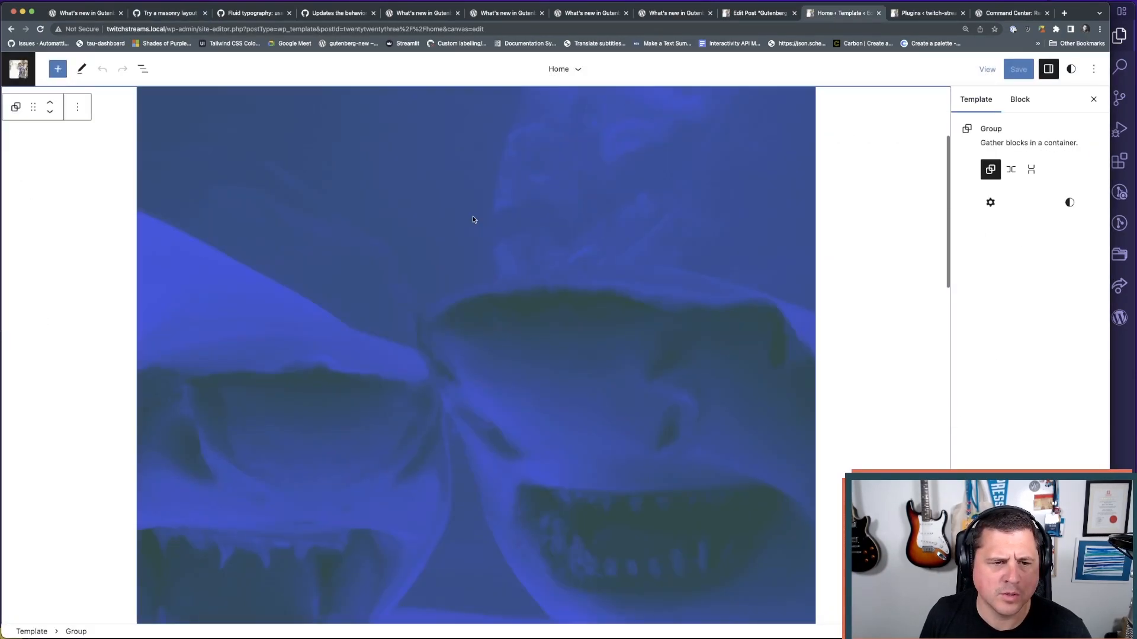
scroll(355, 207, up, 3)
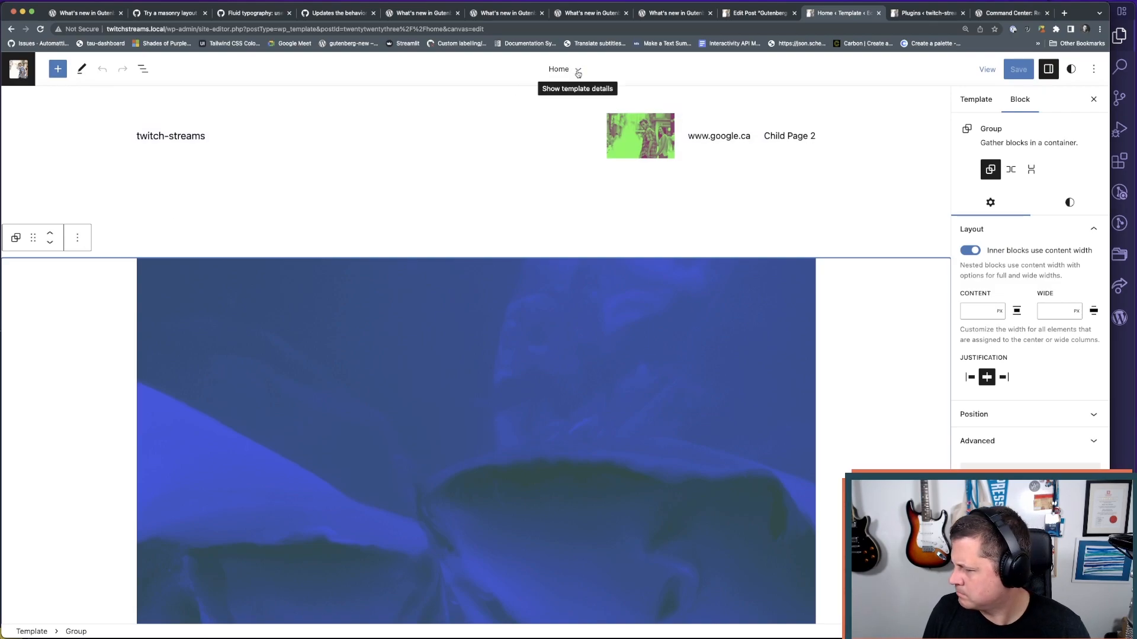
click(57, 69)
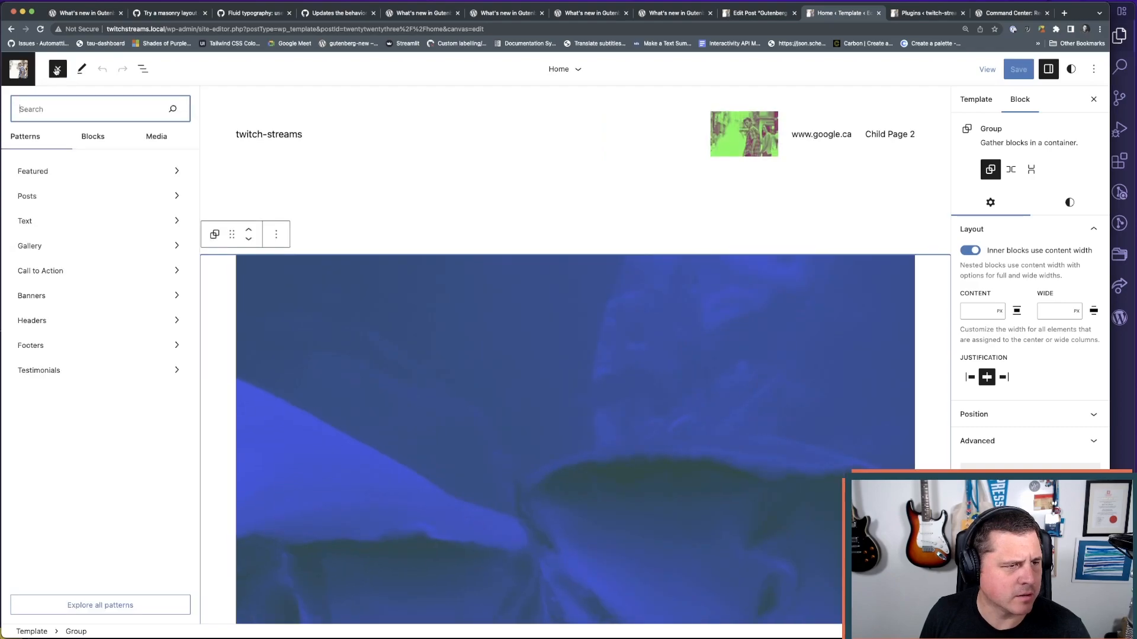
key(Escape)
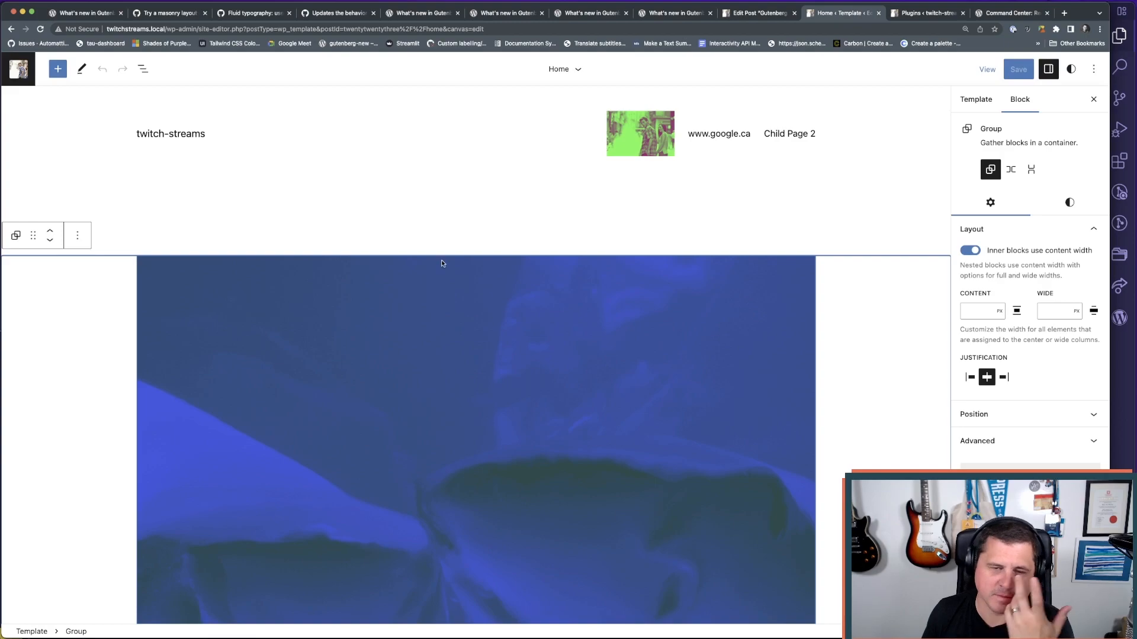
- Return to the Gutenberg 15.7 release post and read the Block Library changelog entries about the allowedBlocks attribute for Group and Media & Text
key(super+1)
scroll(267, 325, down, 5)
scroll(219, 320, up, 1)
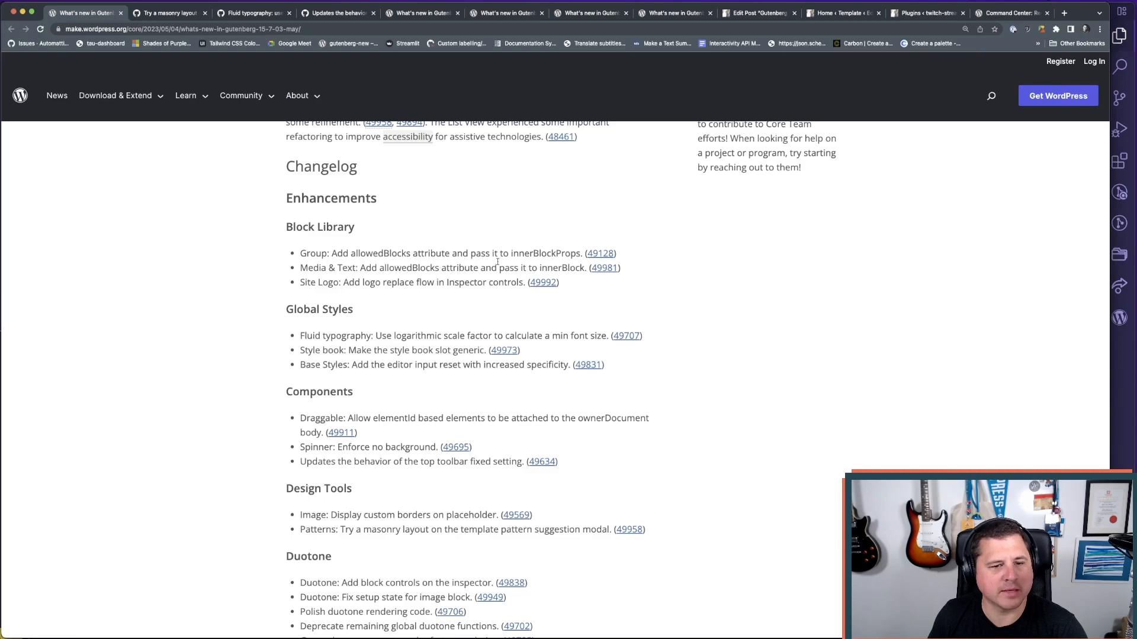
drag(580, 255, 469, 255)
click(384, 238)
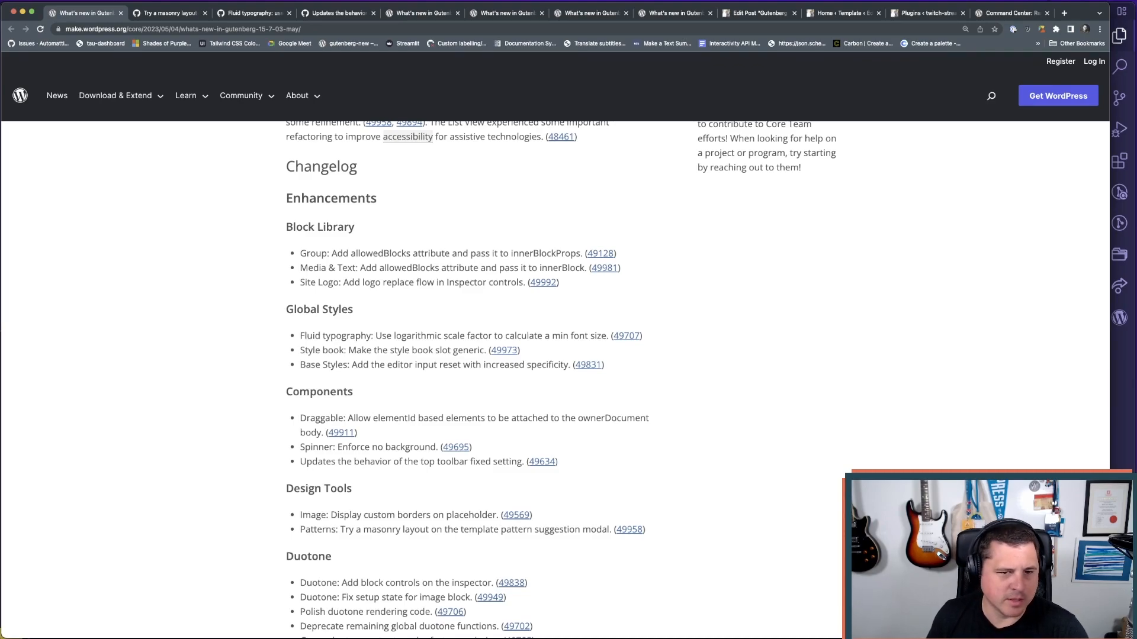
drag(333, 254, 577, 253)
drag(366, 267, 581, 268)
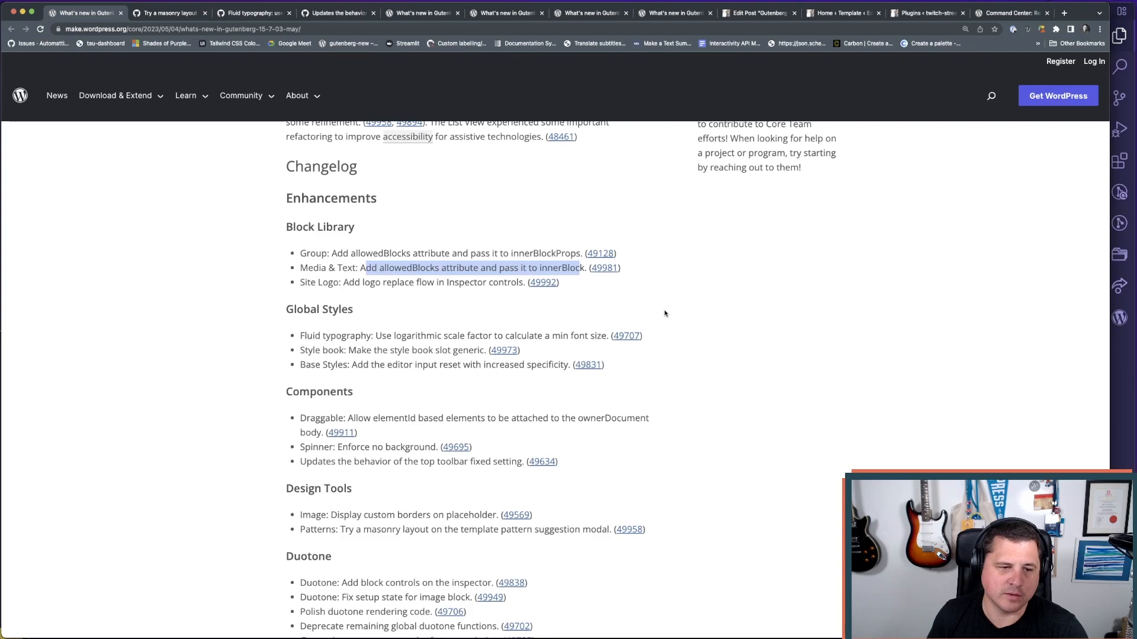
scroll(665, 313, down, 1)
drag(581, 245, 334, 245)
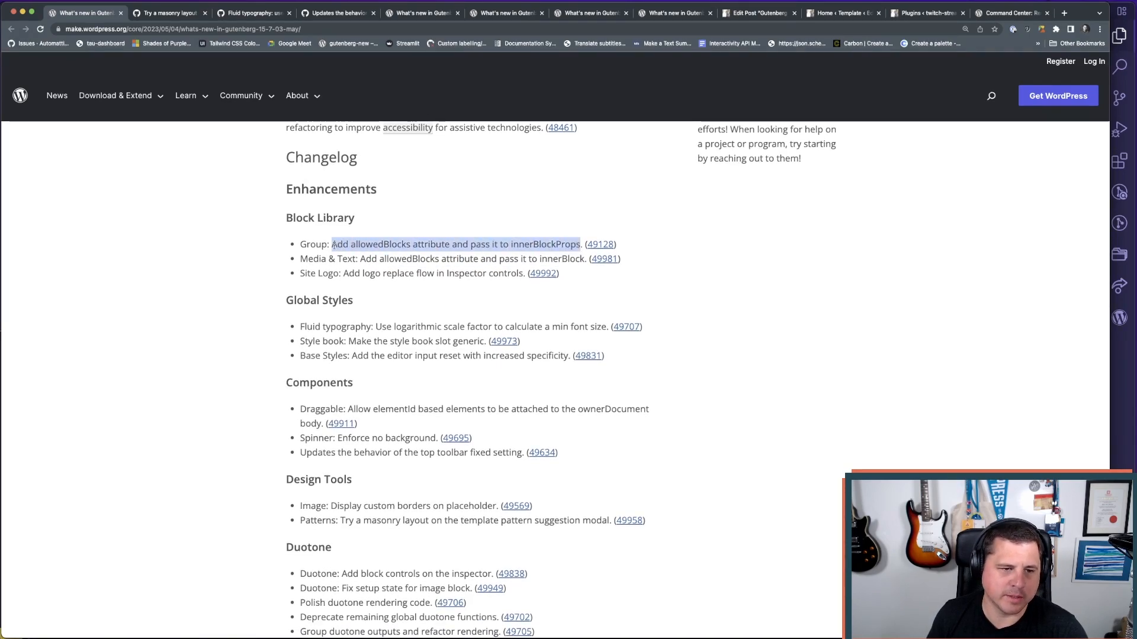
click(690, 302)
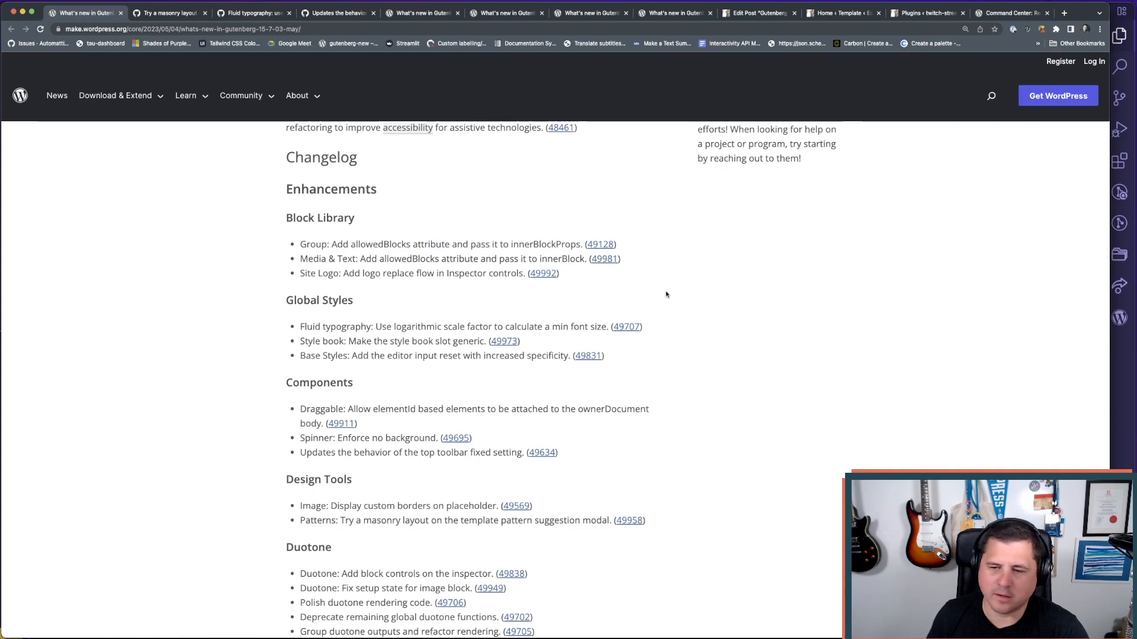
- Switch to VS Code and change the terminal's working directory to plugins
key(super+Tab)
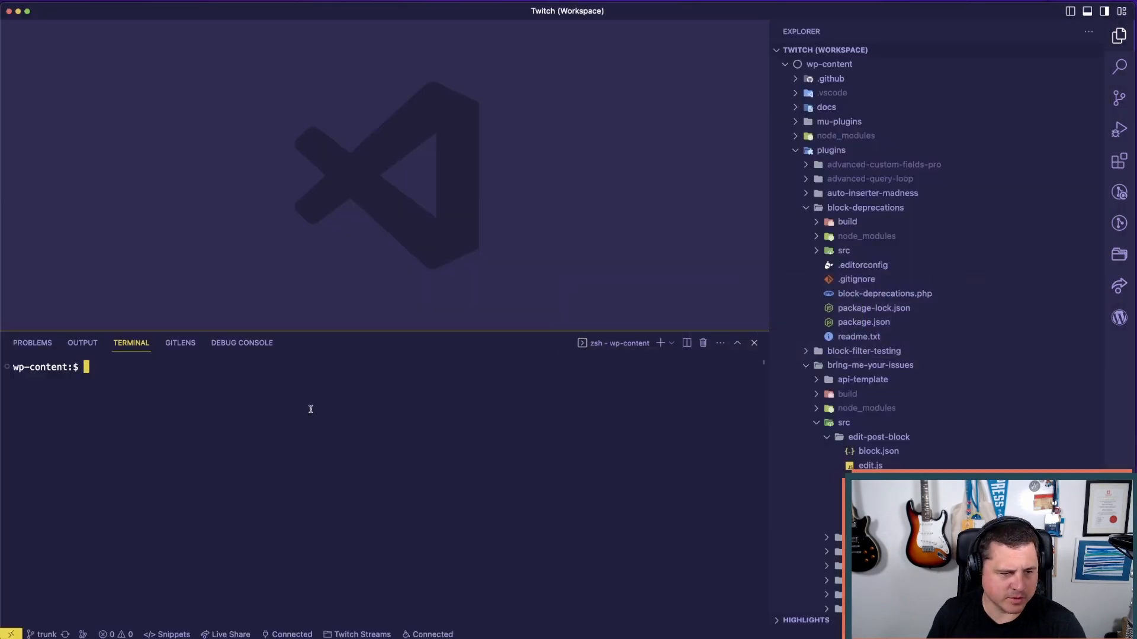
text(cd plugins)
key(Return)
text(npx @c)
key(BackSpace)
text(wor)
key(Right)
key(Left)
key(Left)
key(Left)
key(Left)
key(Left)
key(Left)
key(Left)
key(Left)
key(Left)
key(Left)
key(Left)
key(Left)
key(Left)
key(Left)
key(BackSpace)
key(BackSpace)
key(BackSpace)
key(BackSpace)
key(BackSpace)
key(BackSpace)
key(BackSpace)
key(BackSpace)
key(BackSpace)
key(BackSpace)
key(BackSpace)
key(BackSpace)
key(BackSpace)
key(BackSpace)
key(BackSpace)
key(BackSpace)
text(gb-1)
text(5-6)
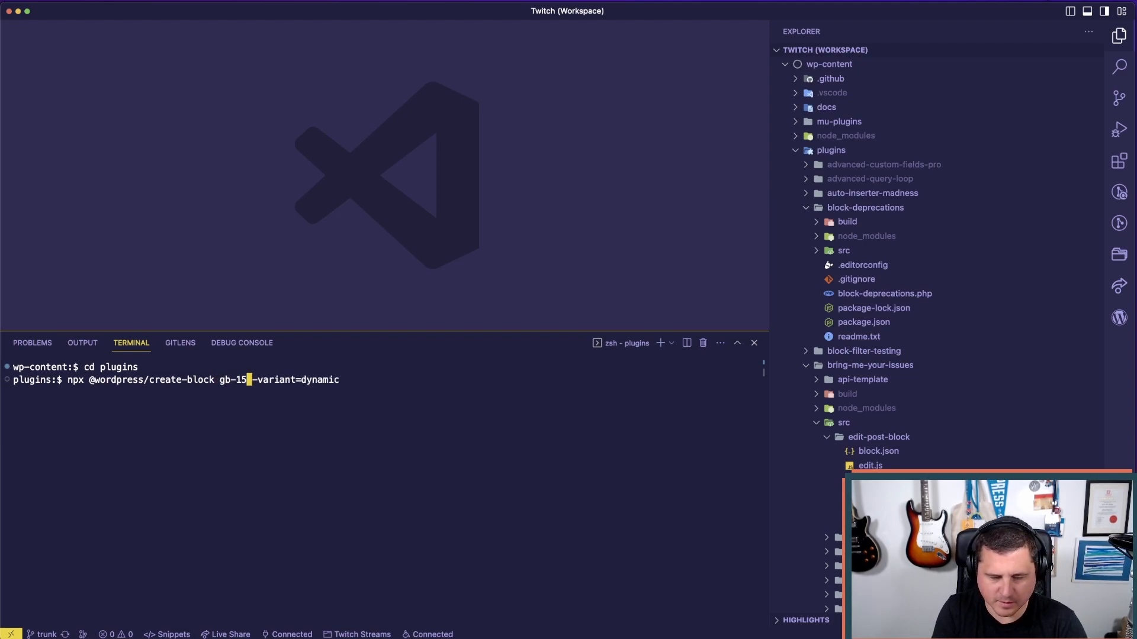
text(-16-1 -)
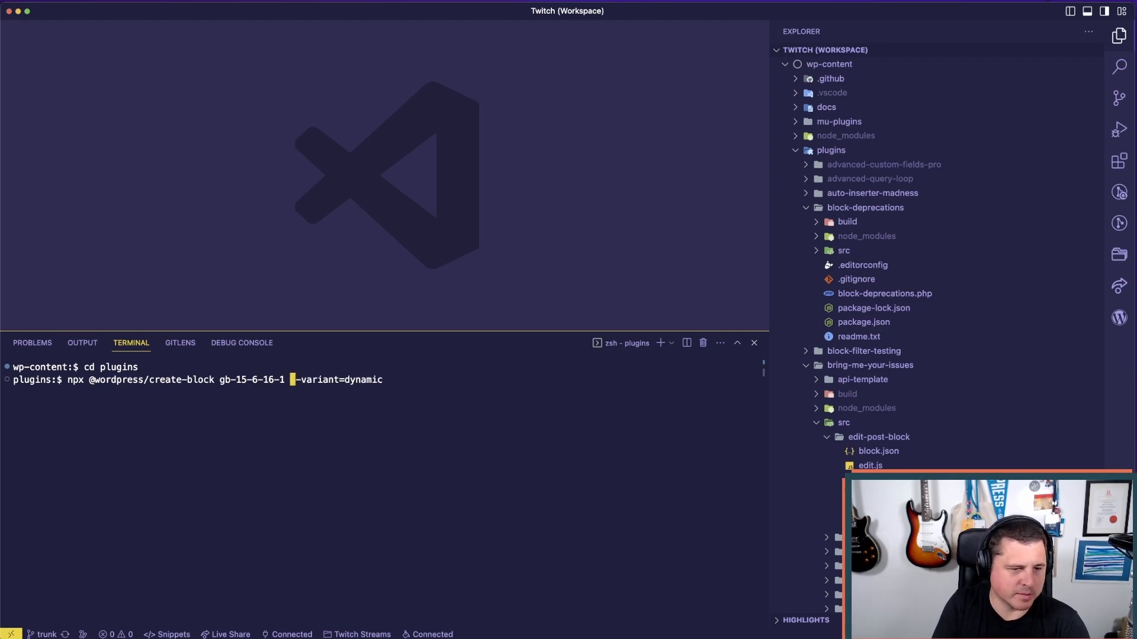
key(Return)
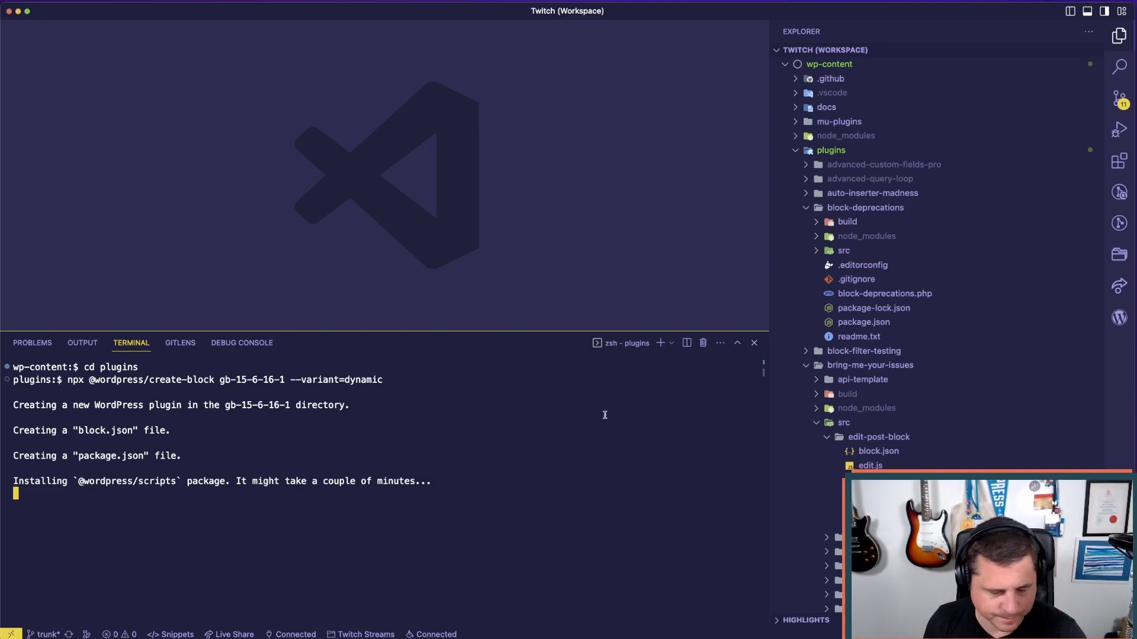
- Switch back to the browser and read the 15.7 changelog from Global Styles through Duotone and Accessibility
key(super+Tab)
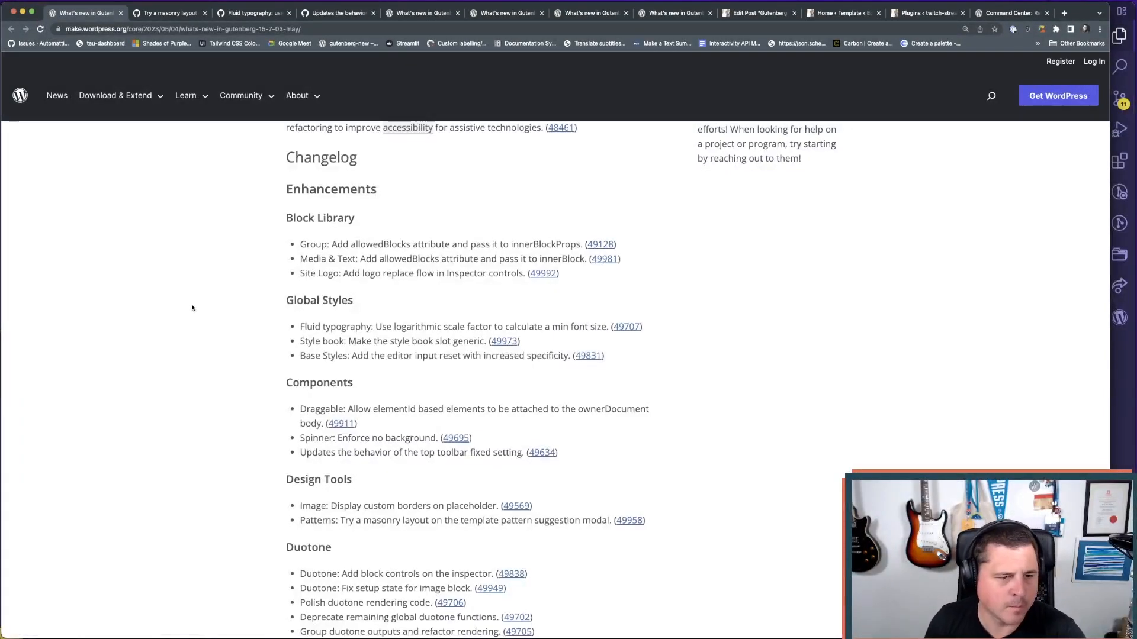
scroll(177, 320, down, 1)
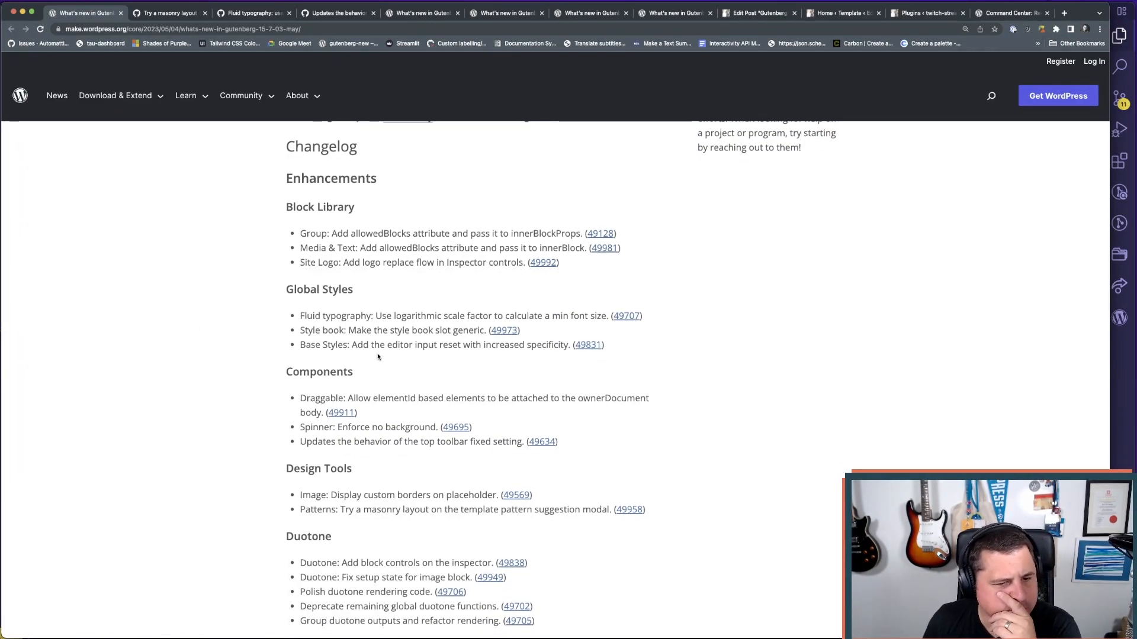
scroll(492, 350, down, 3)
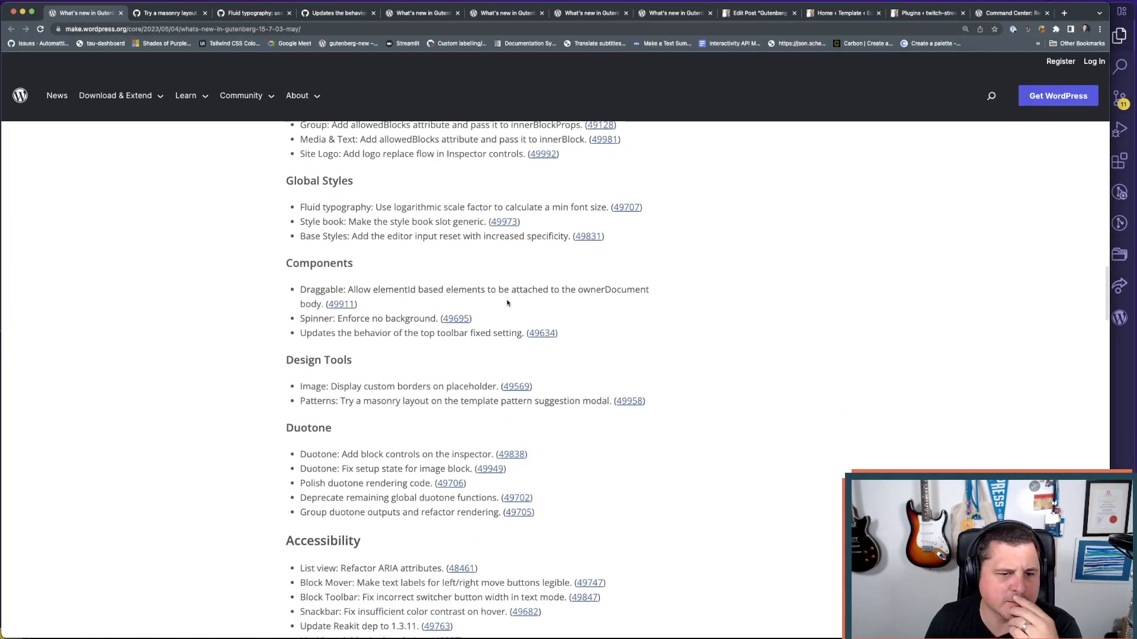
scroll(367, 323, down, 1)
scroll(389, 320, down, 1)
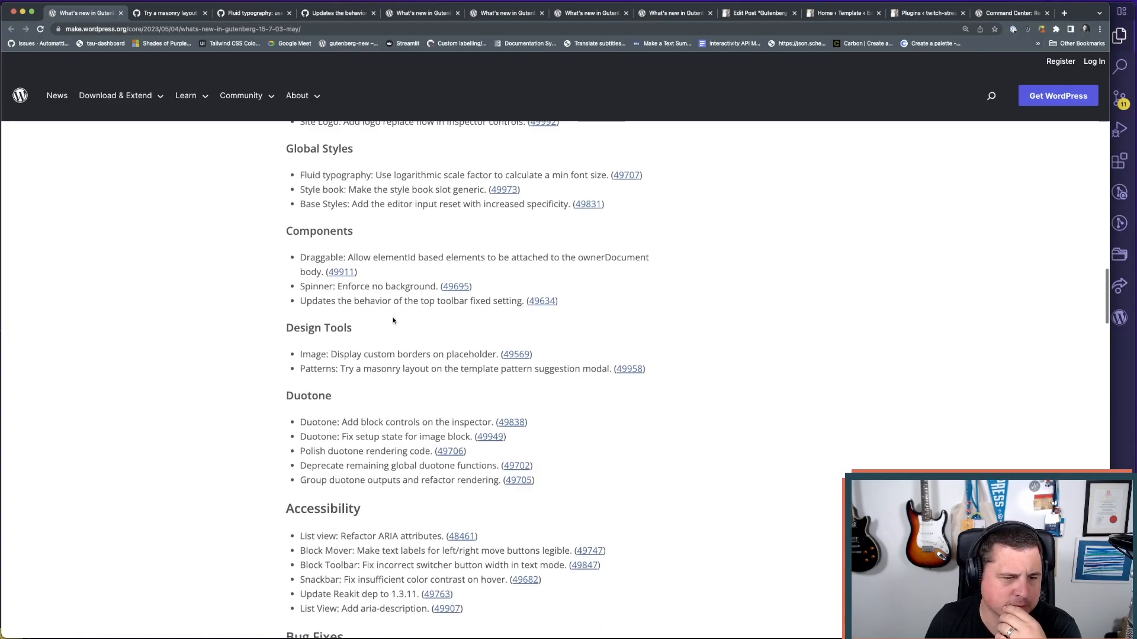
scroll(284, 350, down, 2)
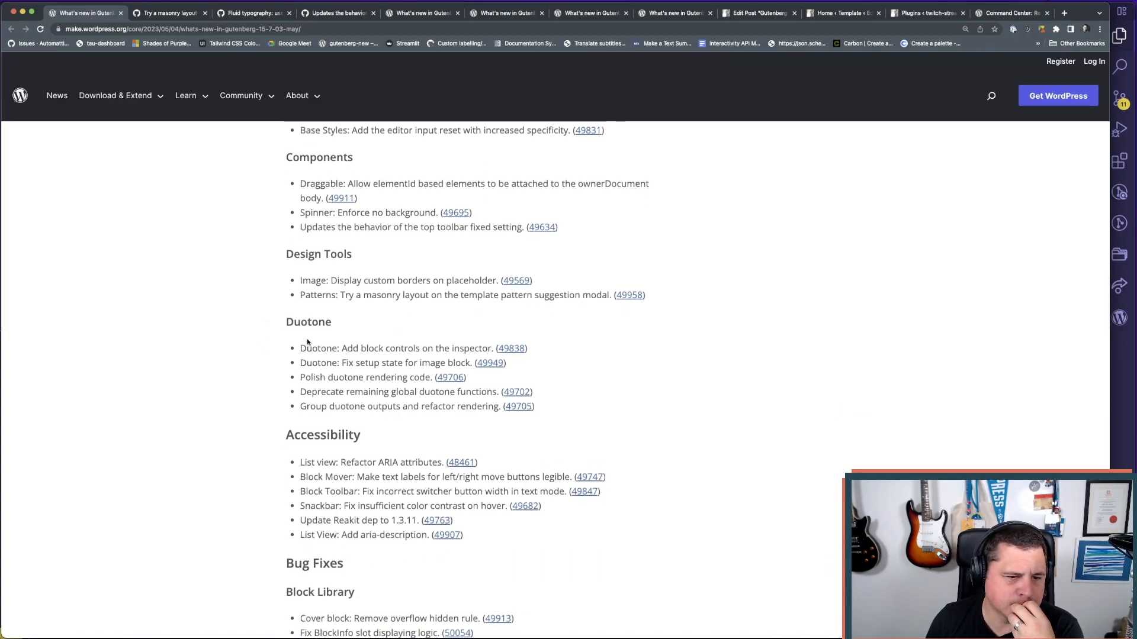
- Open pull request 50054 about the BlockInfo slot from the 15.7 Bug Fixes list, read its description, and close it
scroll(329, 340, down, 5)
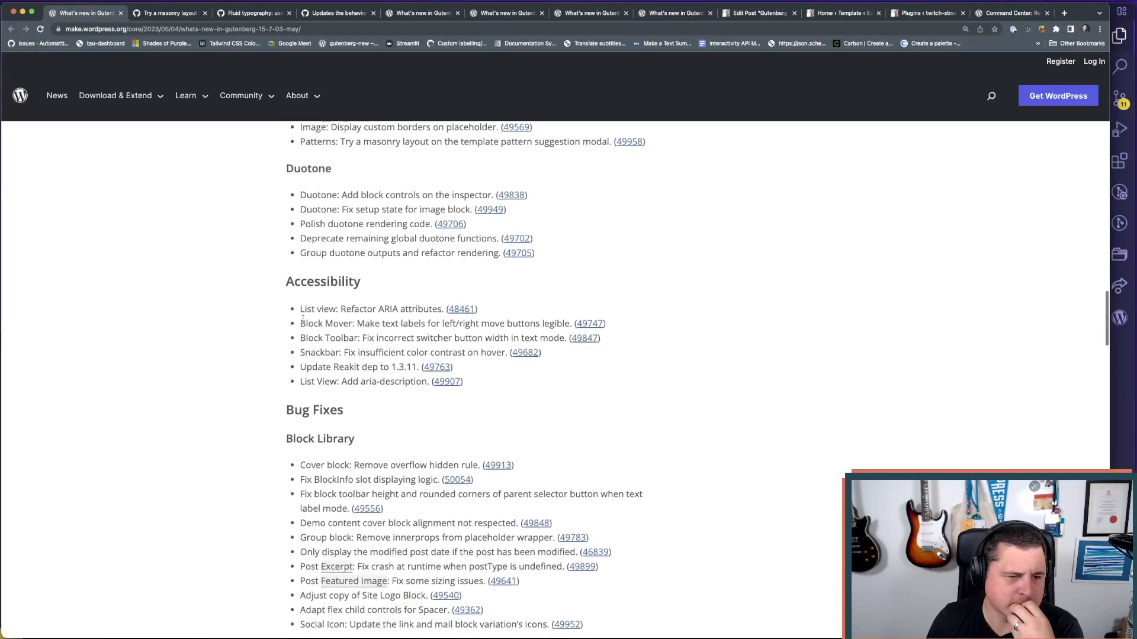
scroll(231, 378, down, 5)
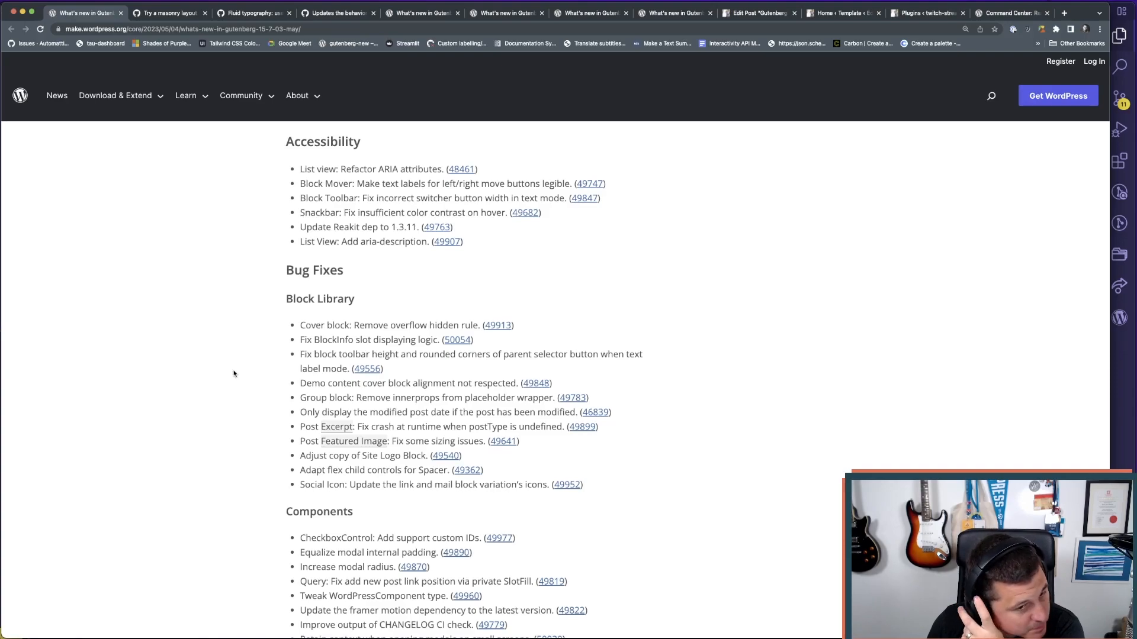
scroll(355, 355, down, 1)
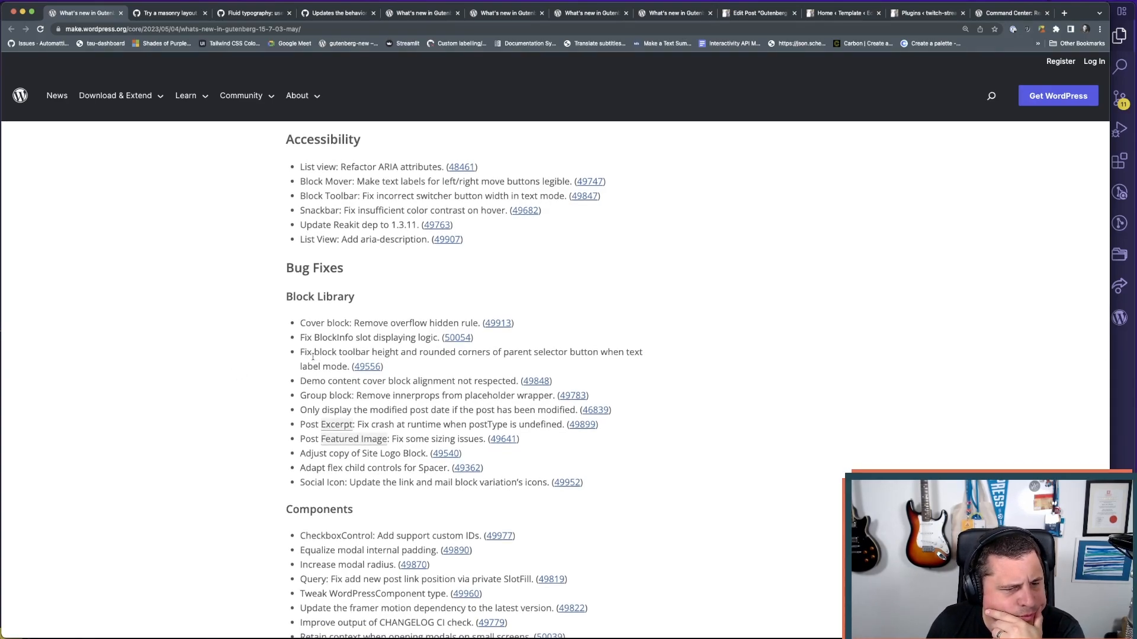
scroll(385, 349, down, 1)
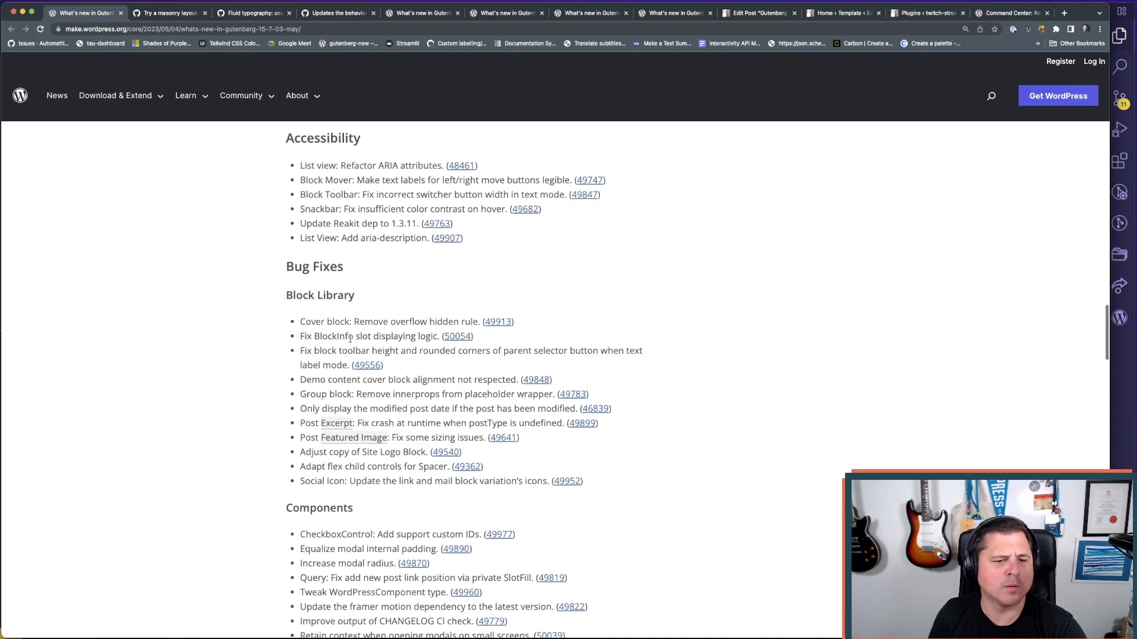
scroll(463, 340, down, 1)
super+click(458, 336)
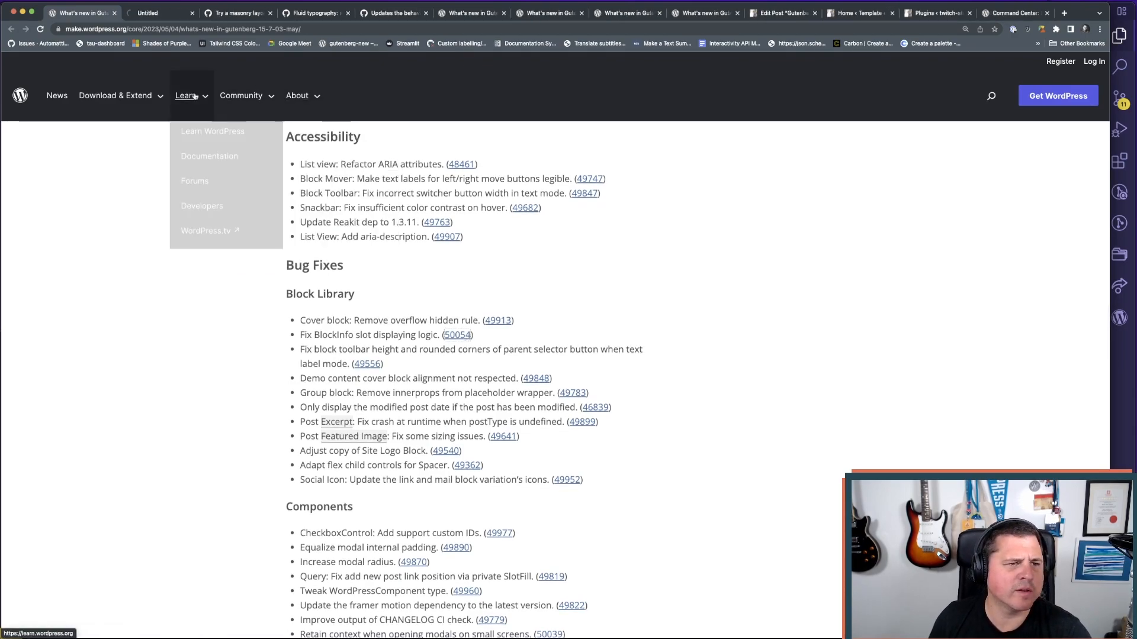
click(168, 18)
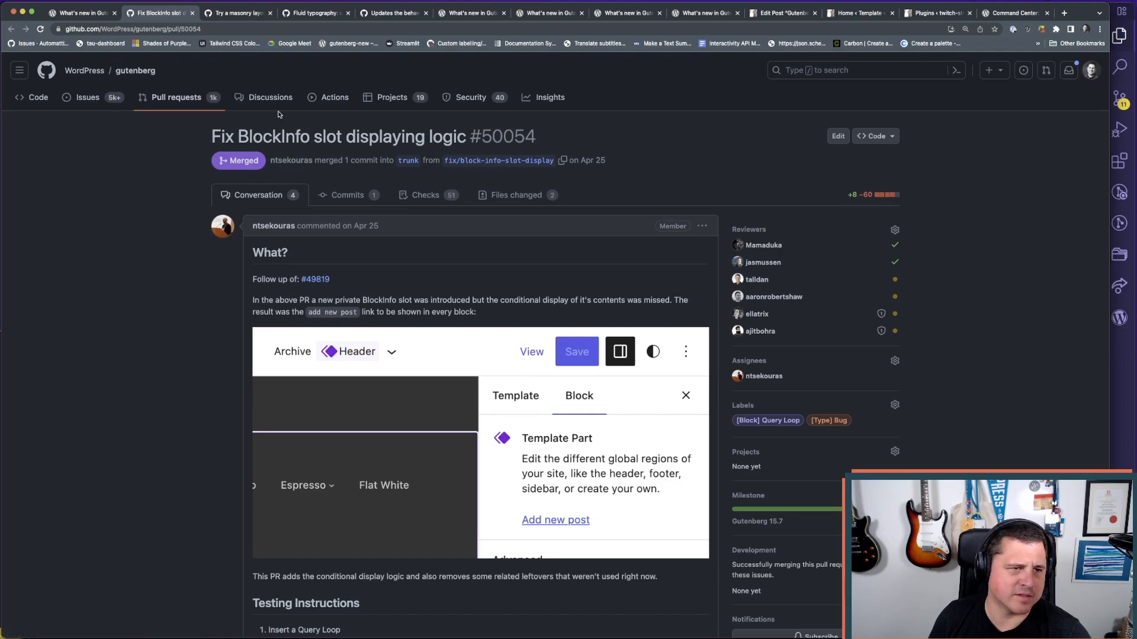
click(192, 13)
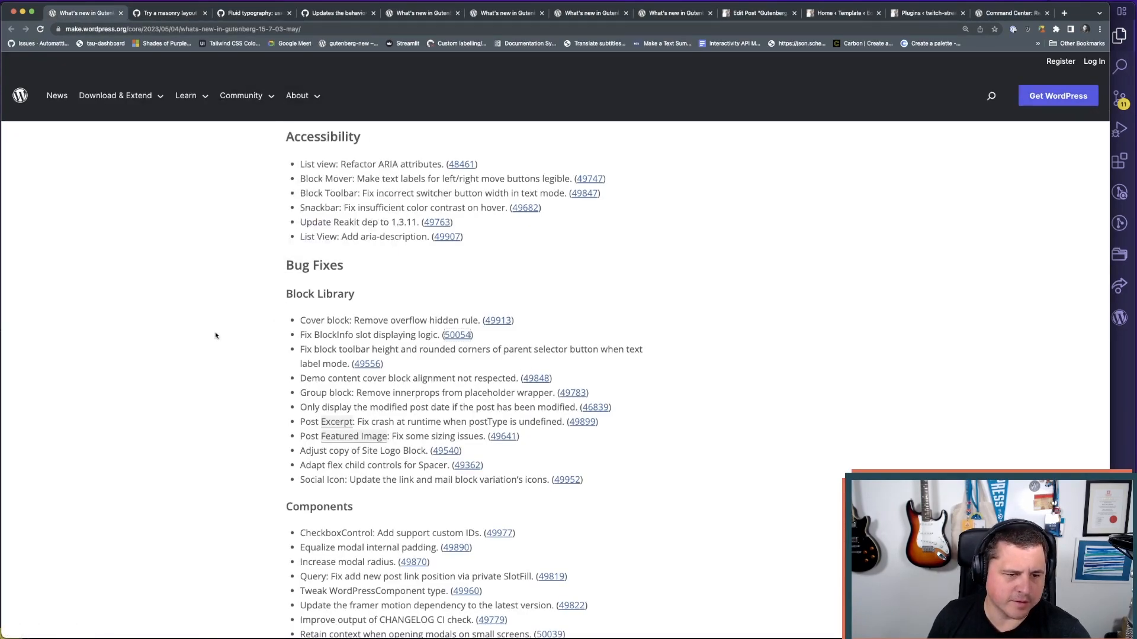
- Read the 15.7 Bug Fixes entries from Block Library through Global Styles, Site Editor, Block Editor, REST API and Build Tooling
scroll(202, 335, down, 3)
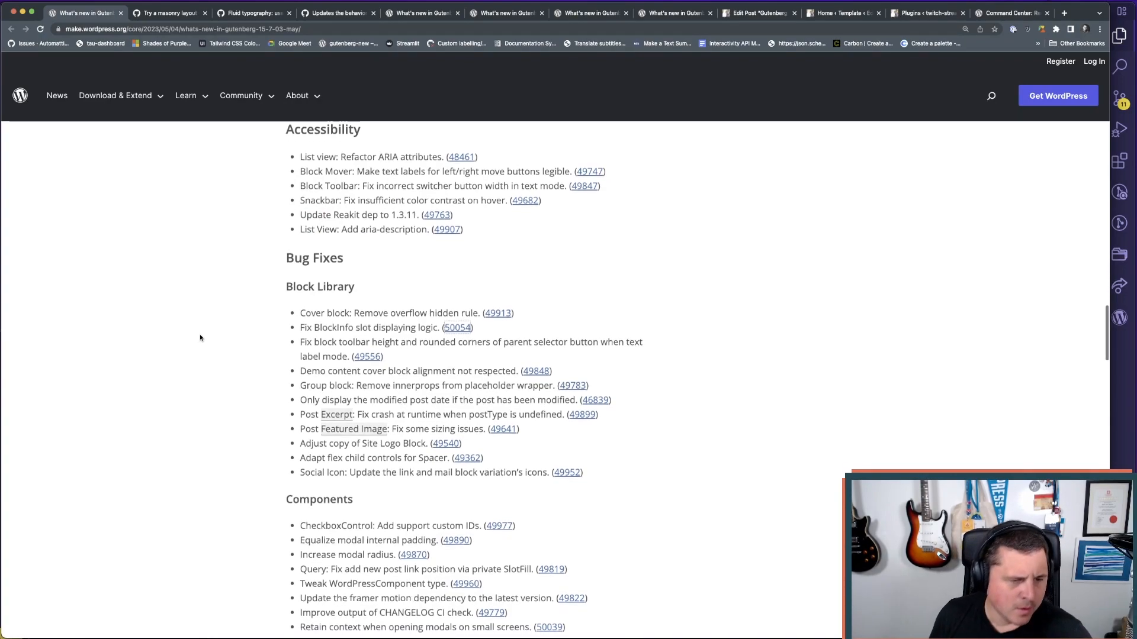
scroll(237, 339, down, 1)
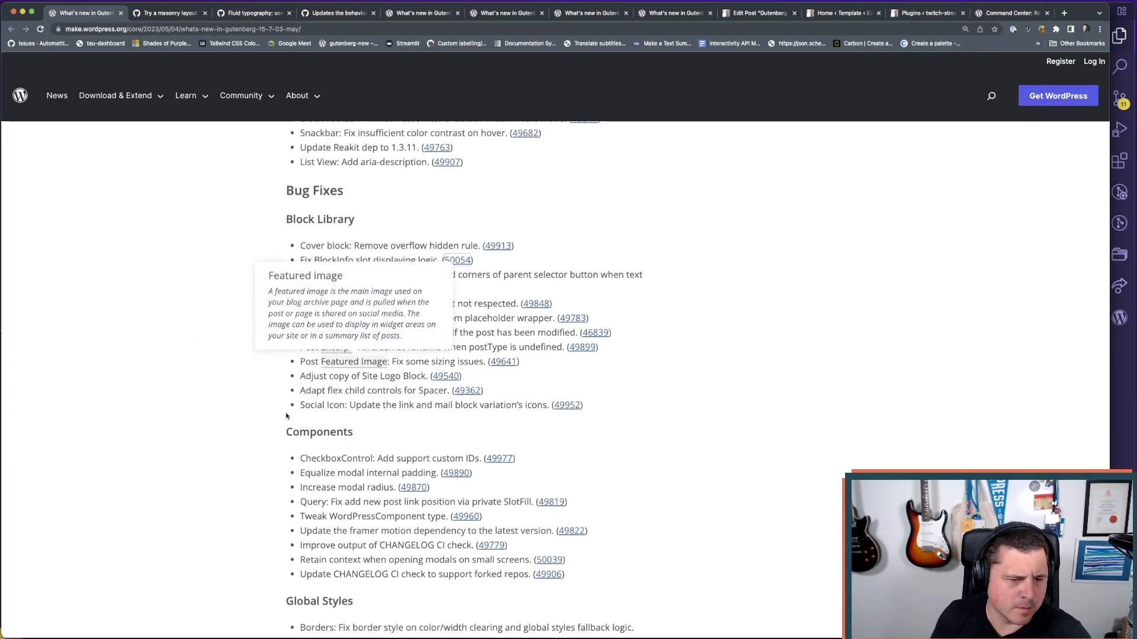
scroll(397, 358, down, 4)
scroll(407, 365, up, 1)
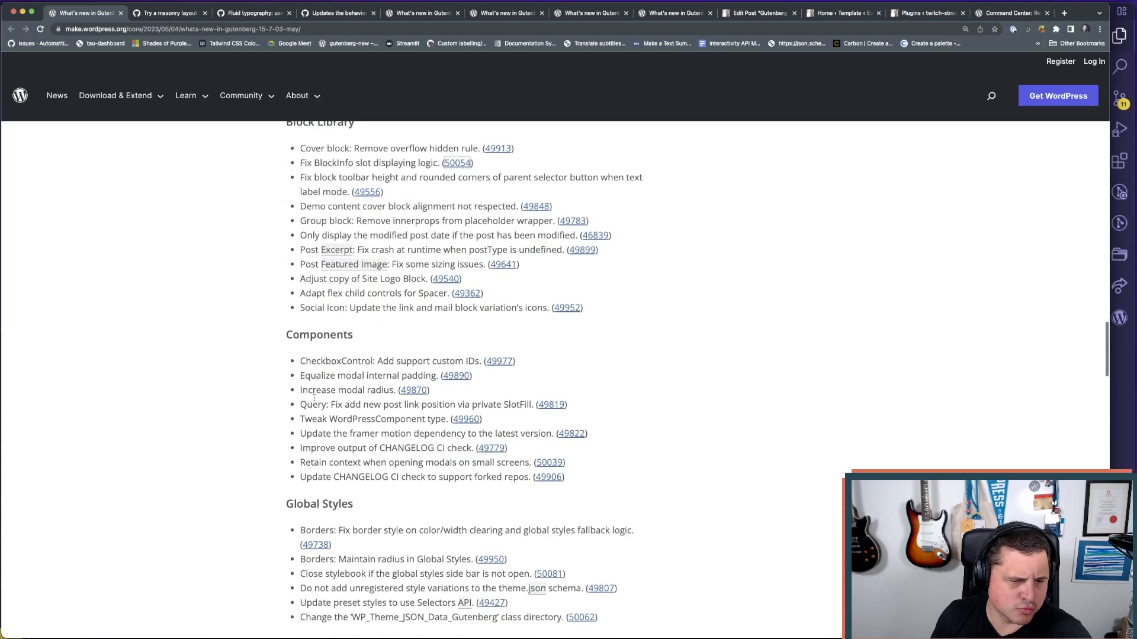
scroll(346, 384, down, 15)
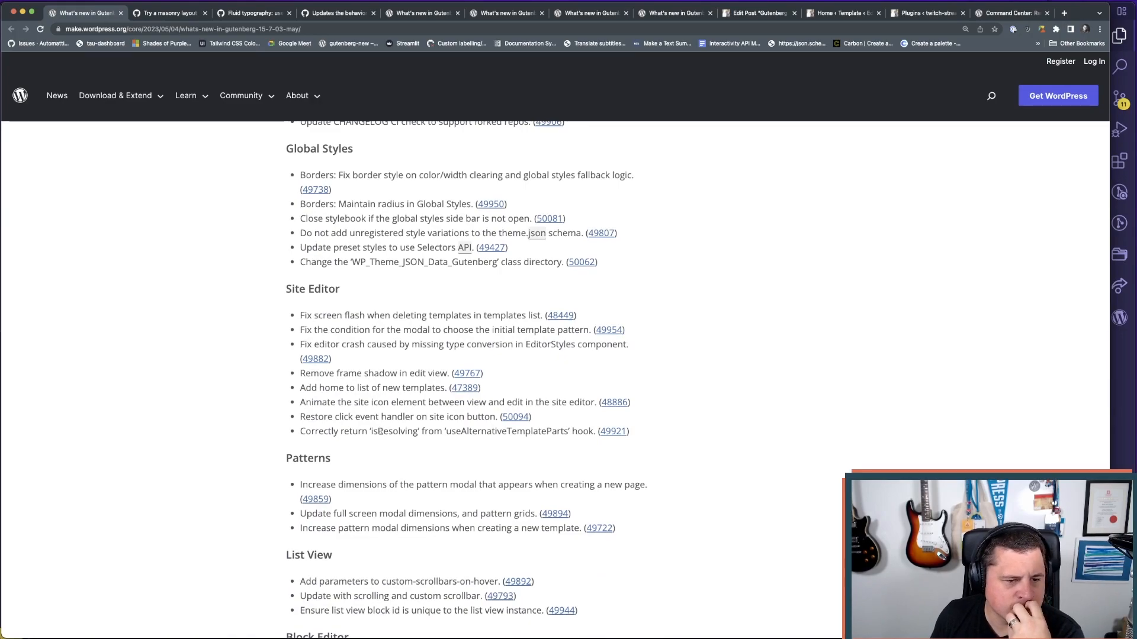
scroll(245, 426, down, 6)
scroll(245, 427, down, 12)
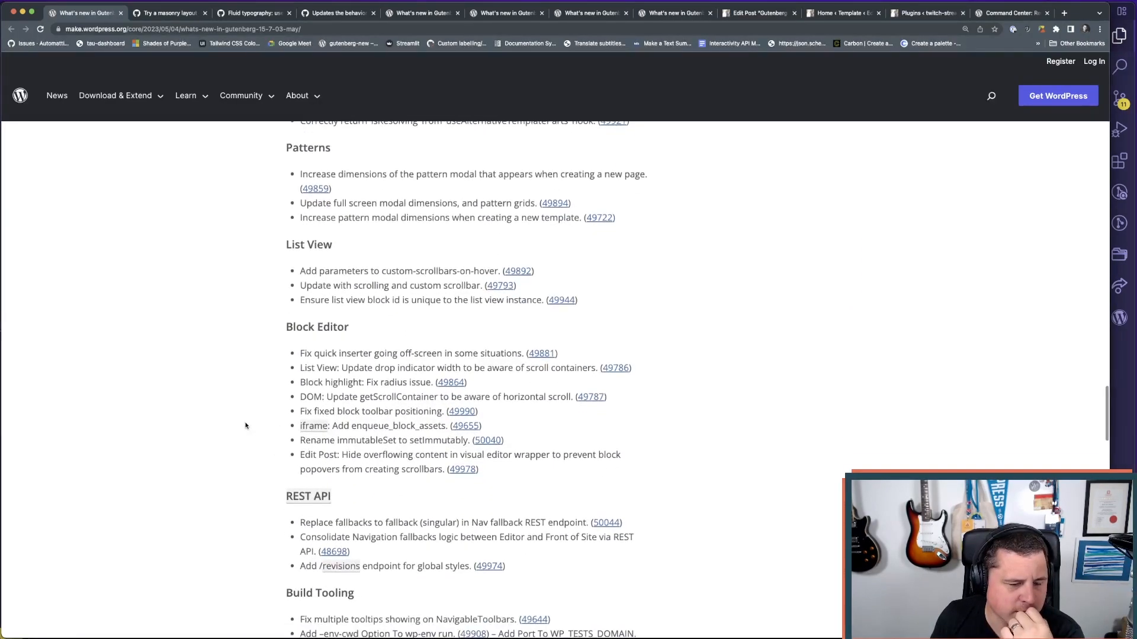
scroll(245, 425, down, 11)
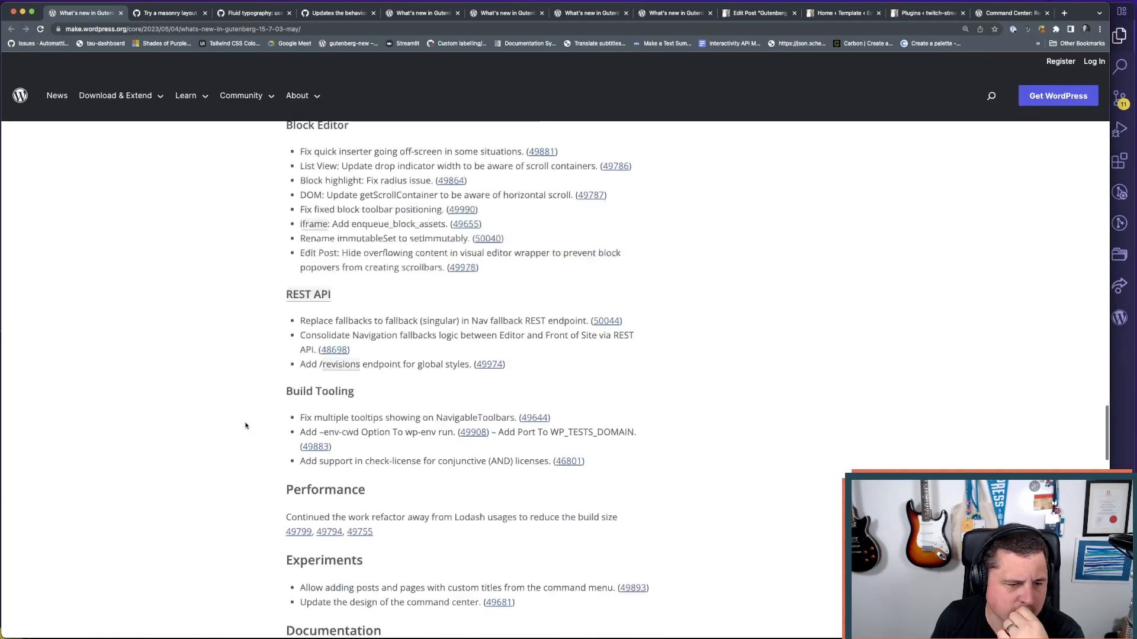
scroll(246, 425, down, 2)
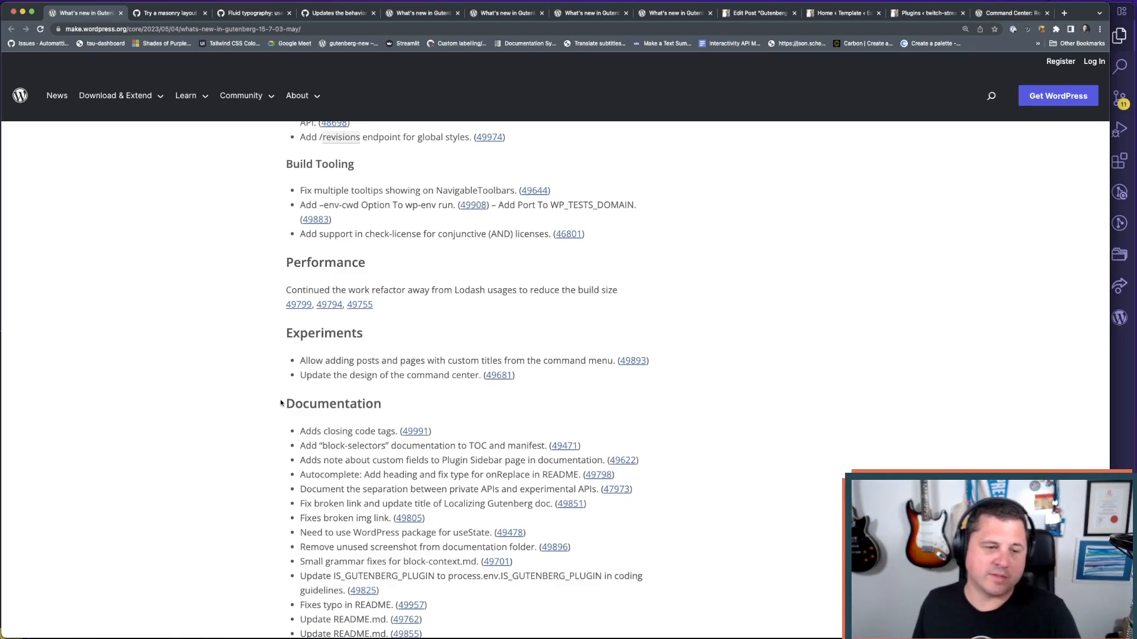
- Read the rest of the 15.7 changelog from Experiments and Documentation through Code Quality, Tools and the contributor lists
scroll(194, 413, down, 3)
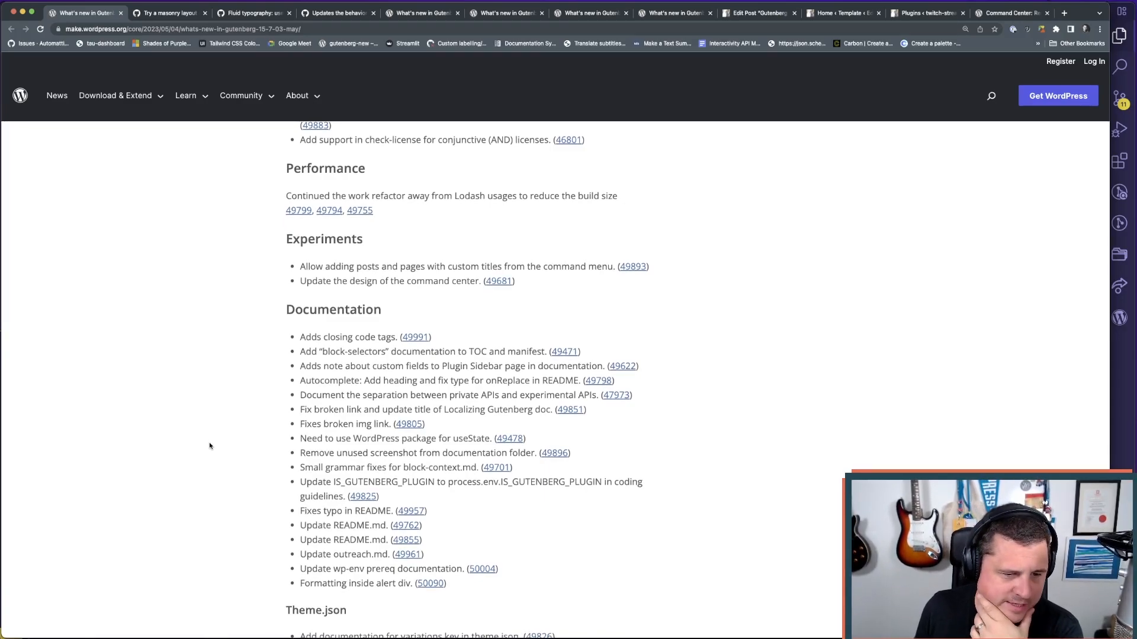
scroll(215, 460, down, 3)
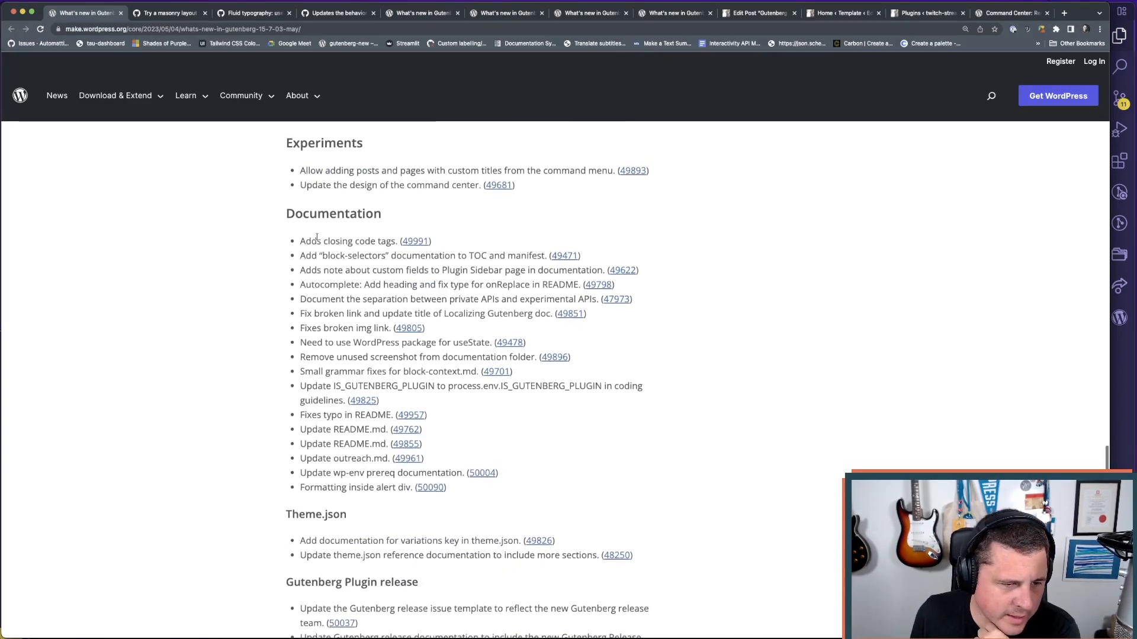
scroll(403, 465, down, 1)
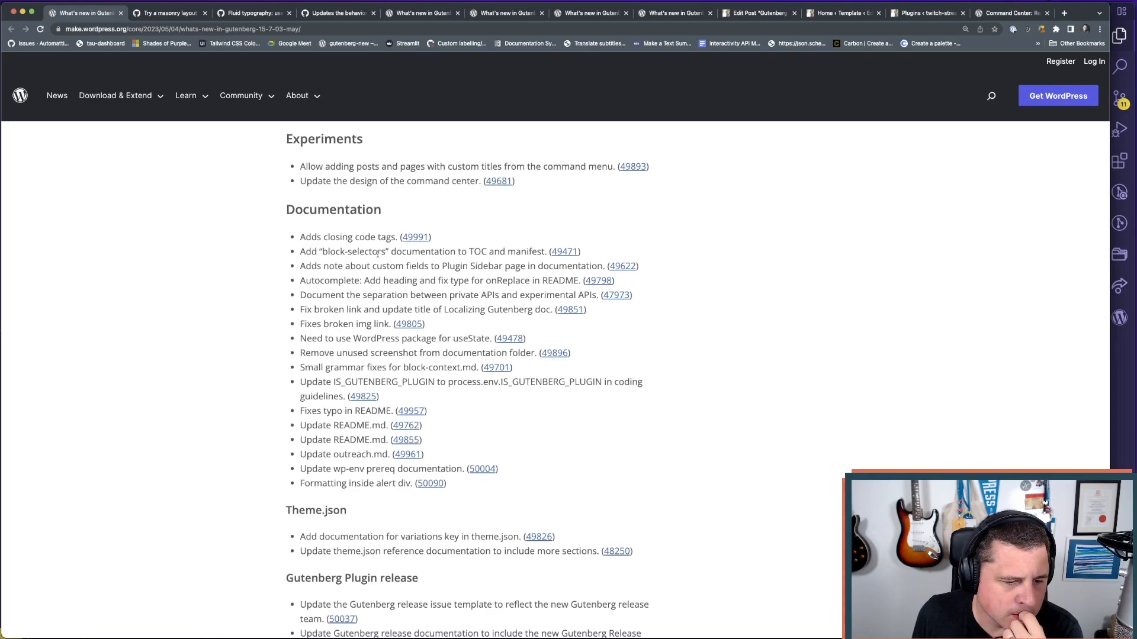
scroll(377, 254, down, 10)
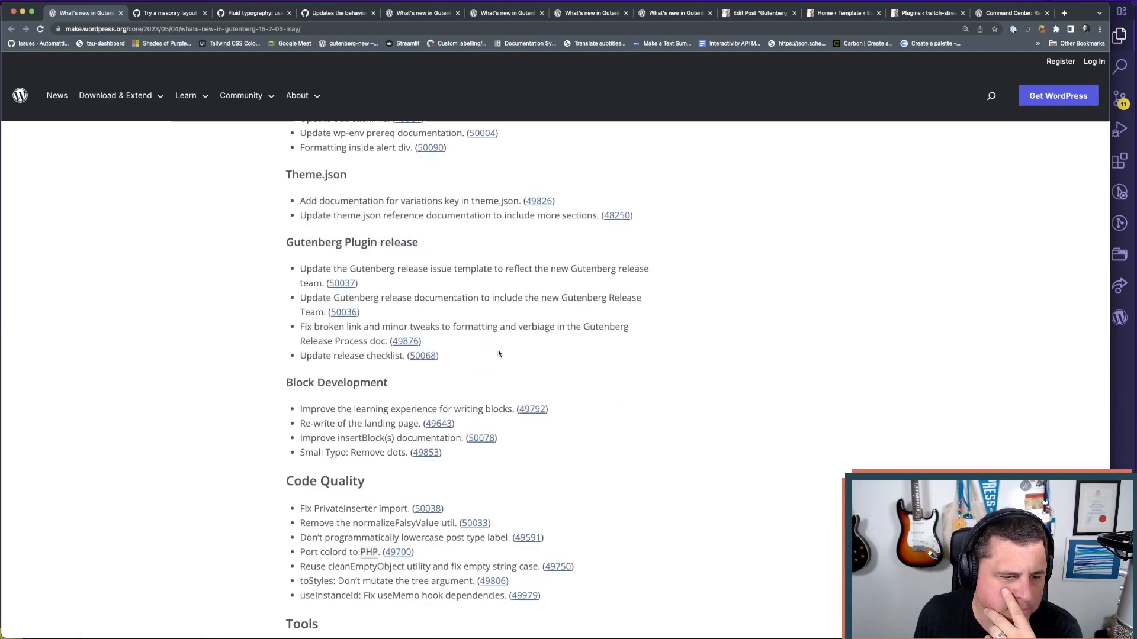
scroll(498, 354, down, 5)
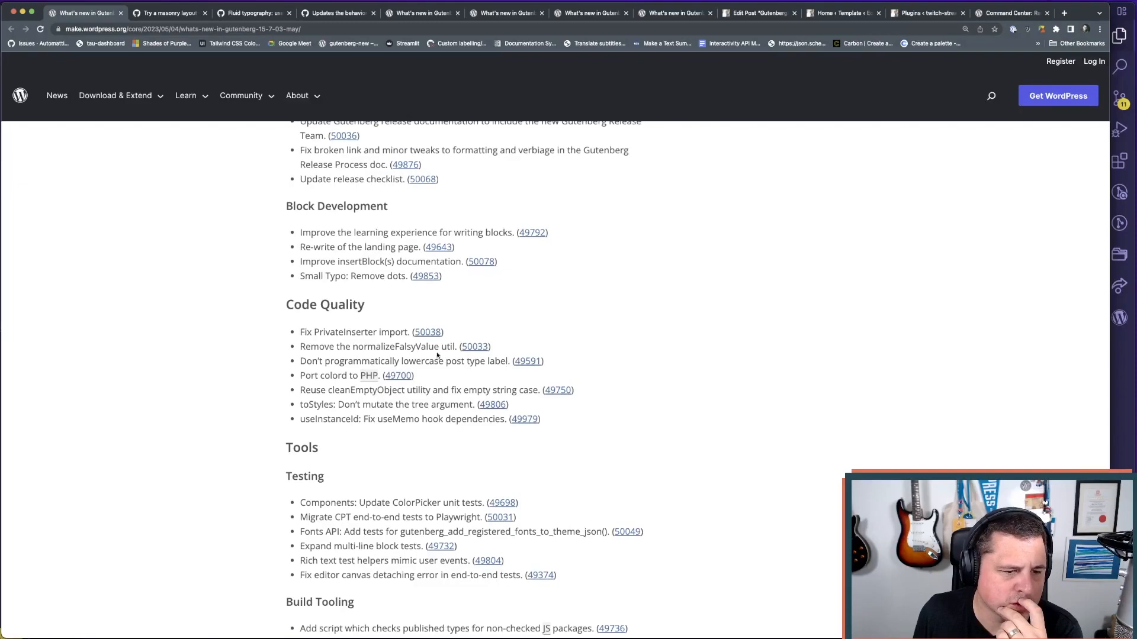
scroll(269, 355, down, 7)
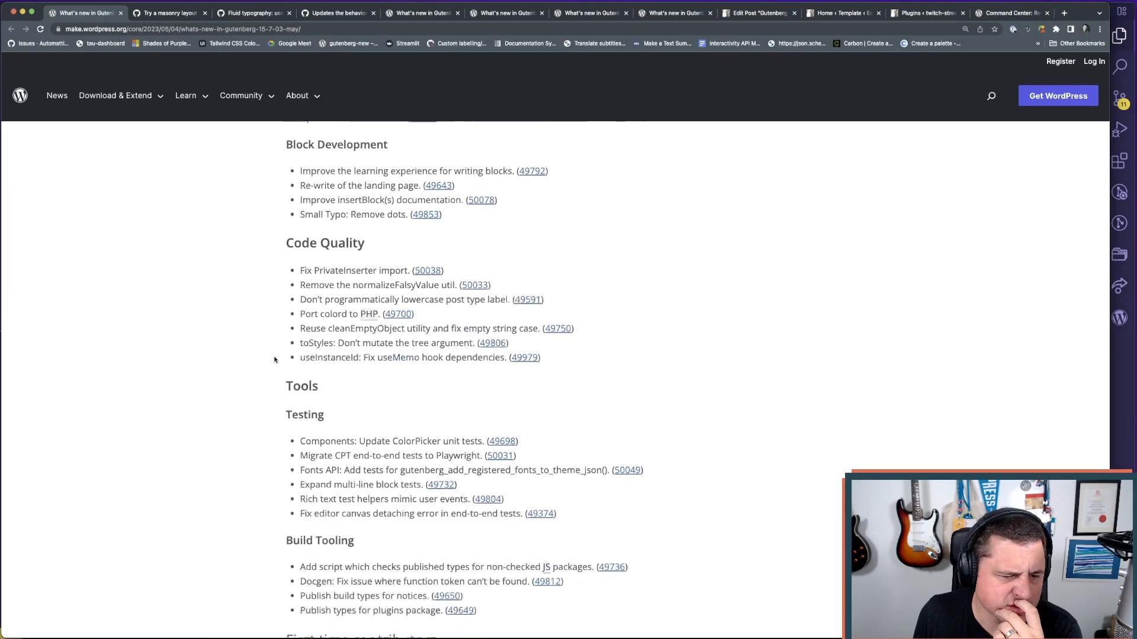
scroll(240, 349, down, 6)
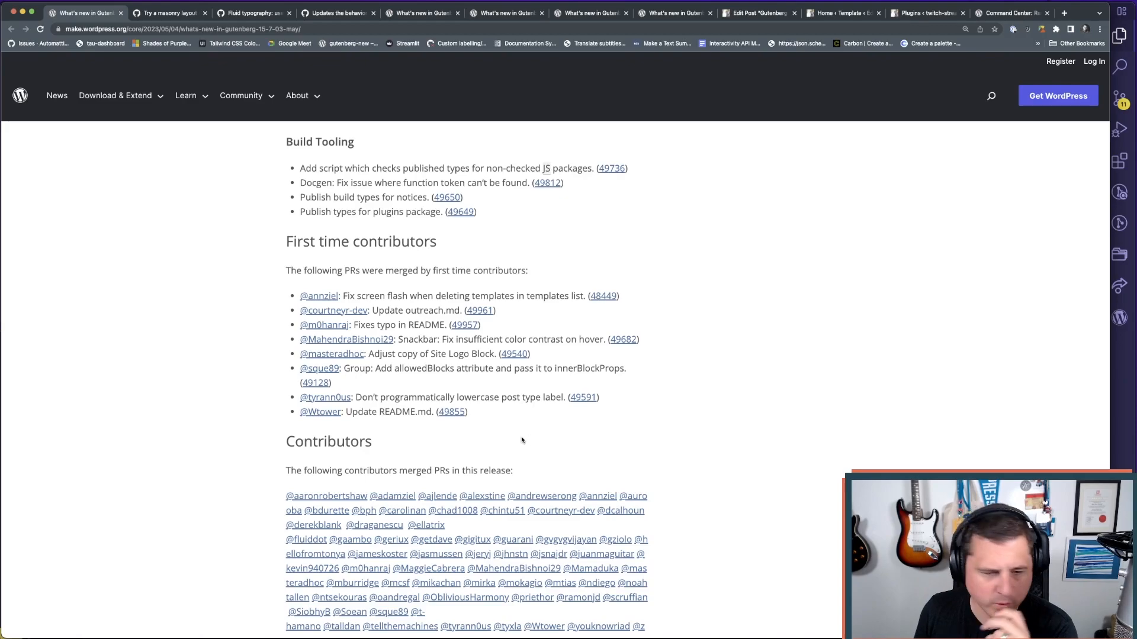
scroll(208, 432, down, 2)
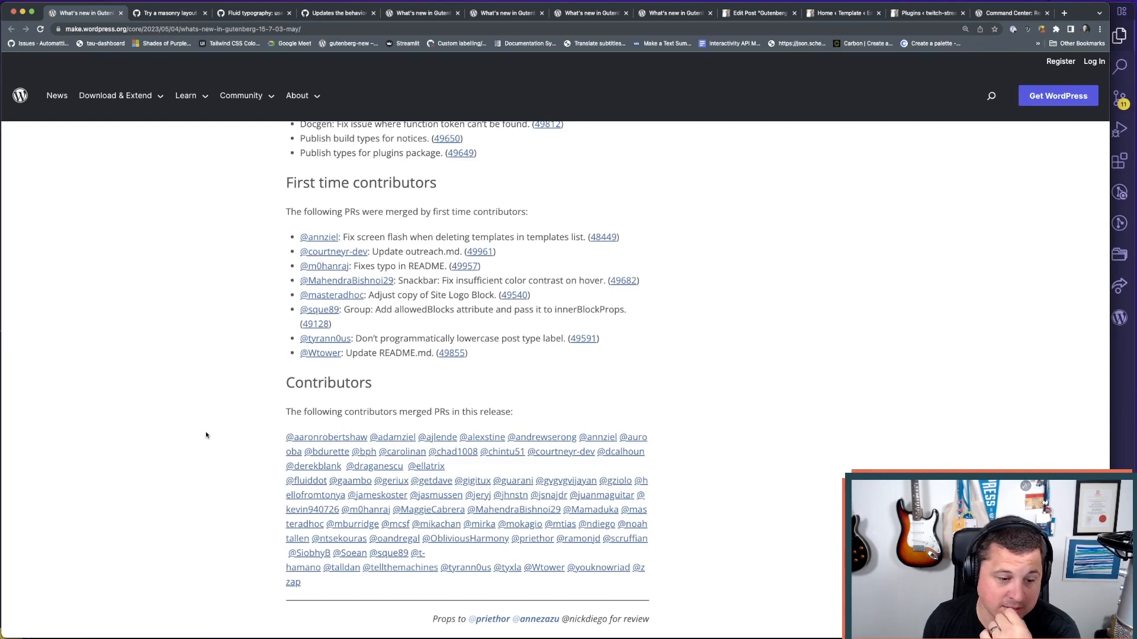
scroll(191, 454, down, 2)
scroll(199, 465, down, 2)
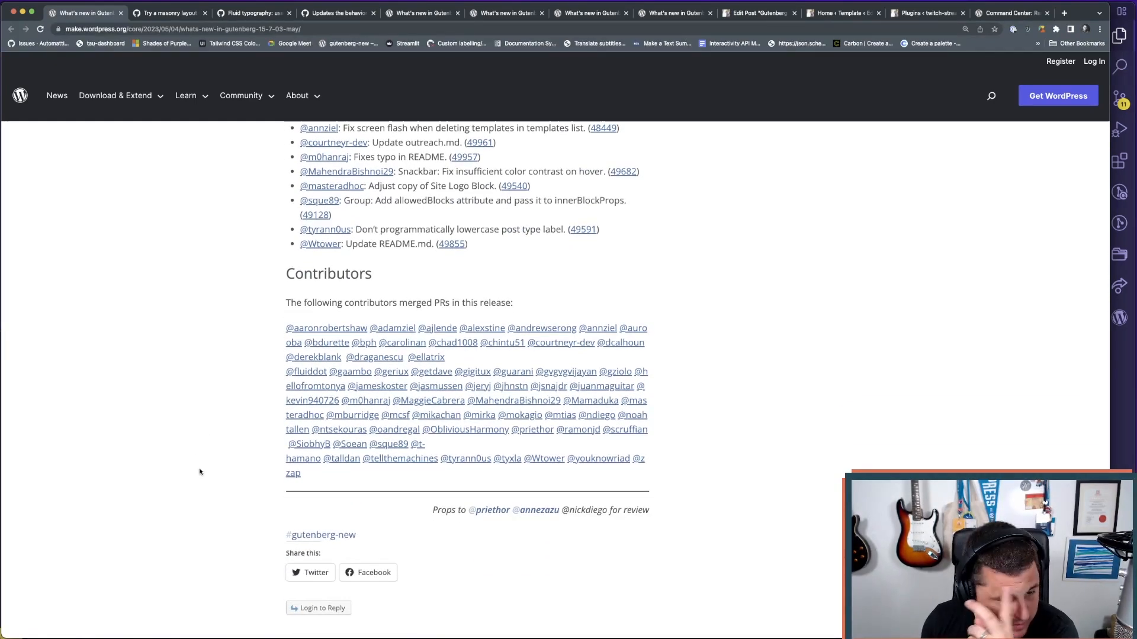
scroll(210, 464, up, 1)
scroll(214, 459, up, 1)
- Close the masonry layout, fluid typography and top toolbar pull requests along with the Gutenberg 15.7 post
click(205, 13)
click(205, 12)
click(145, 16)
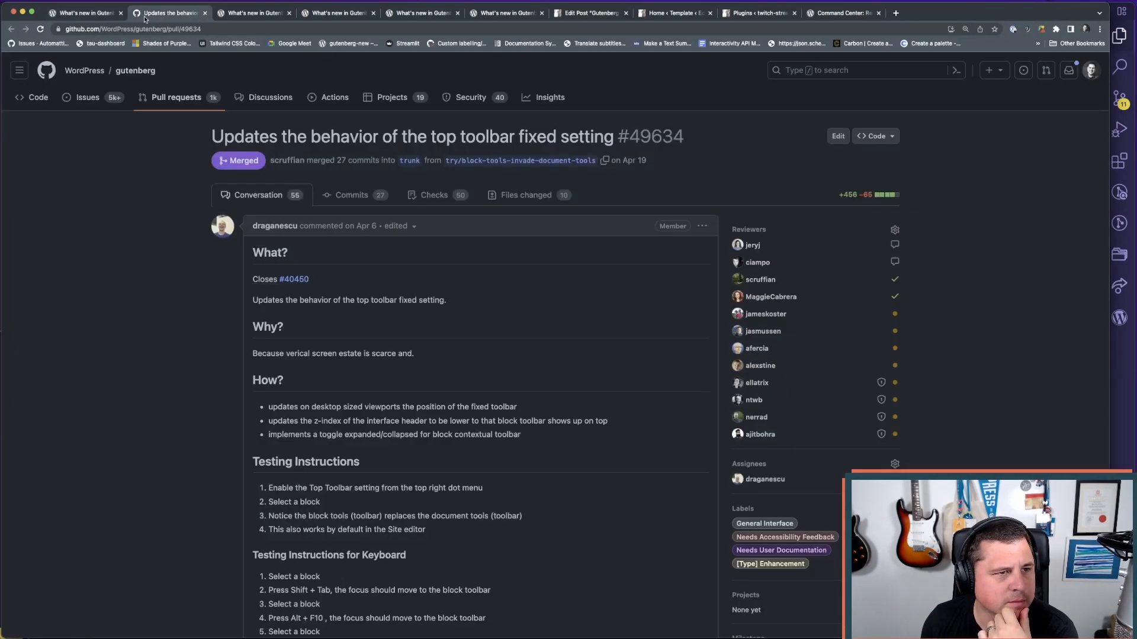
click(205, 12)
click(205, 13)
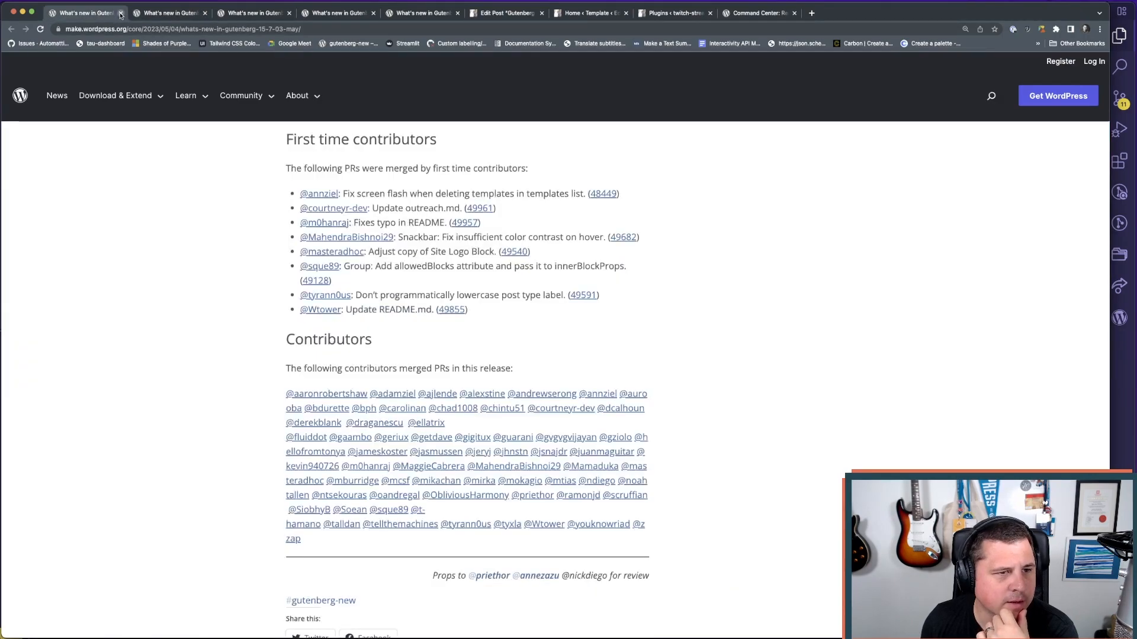
click(114, 14)
- Read the introduction and table of contents of the Gutenberg 15.8 release post
scroll(254, 421, down, 4)
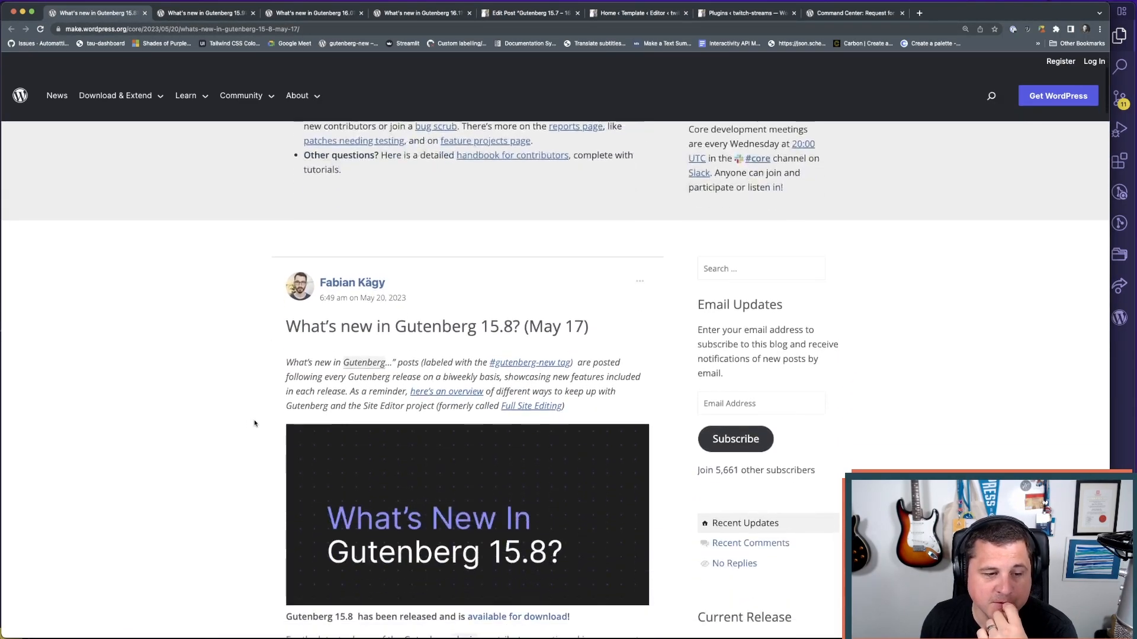
scroll(242, 424, down, 2)
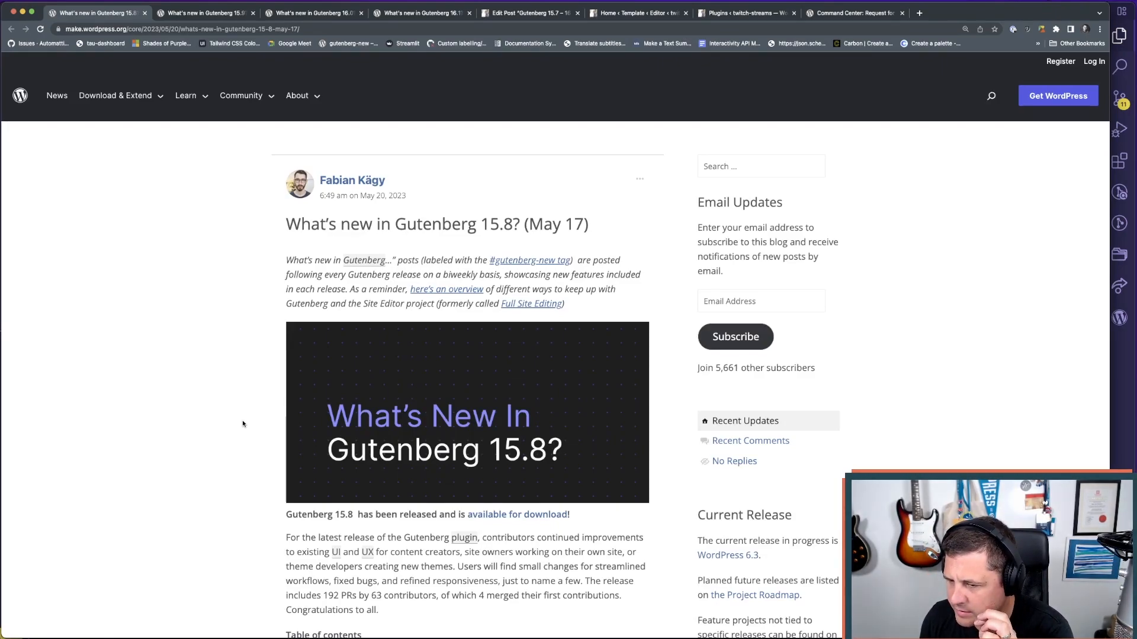
scroll(243, 423, up, 1)
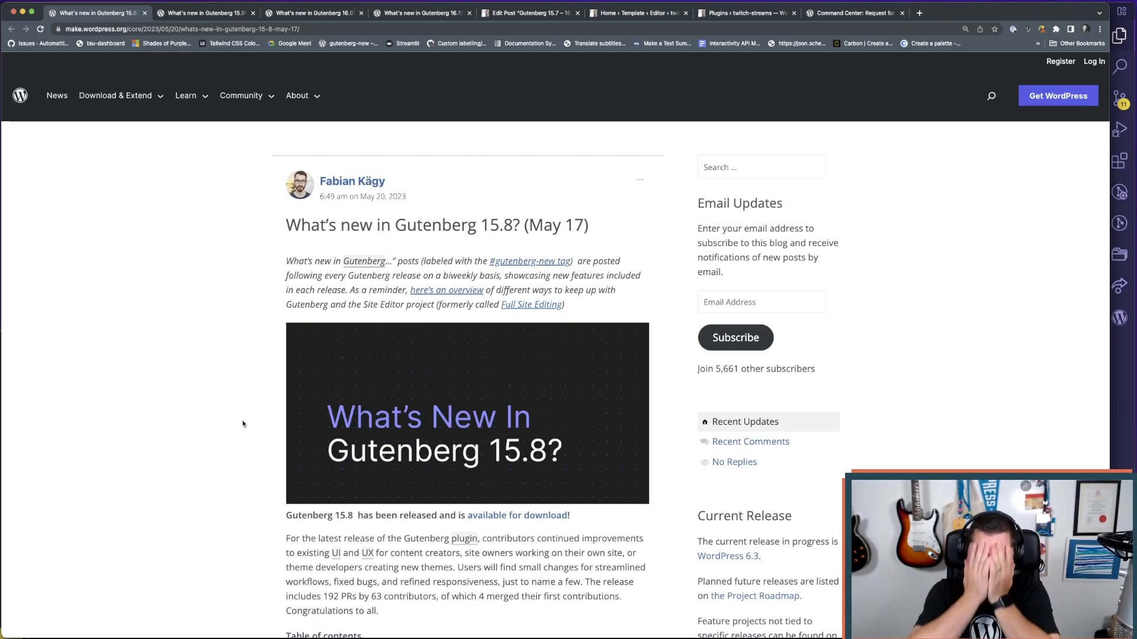
scroll(243, 424, down, 1)
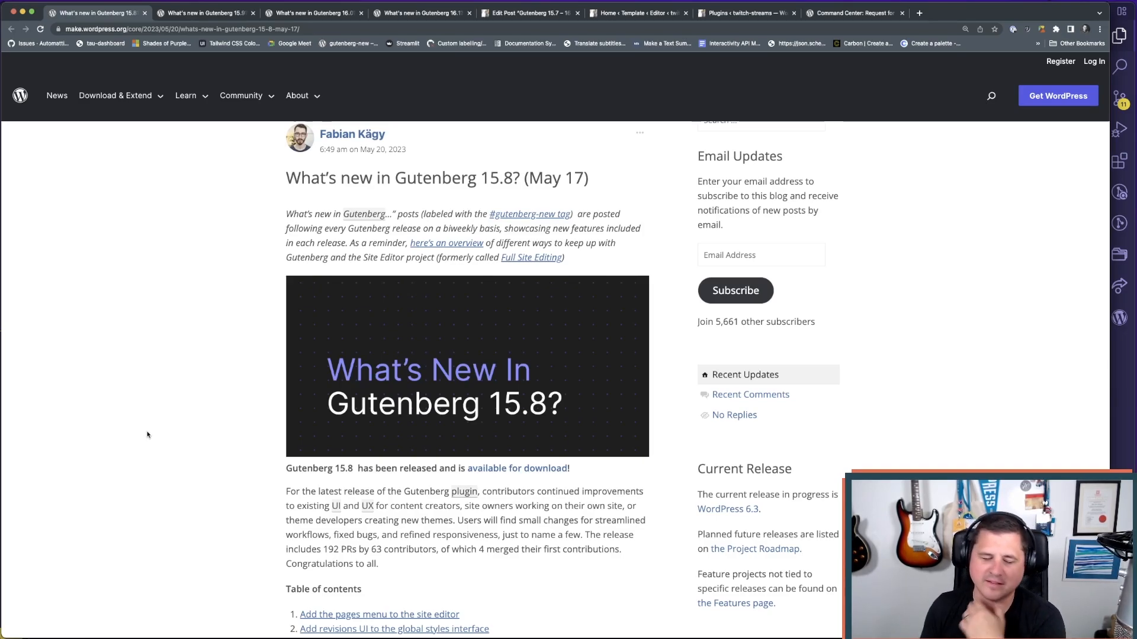
scroll(161, 411, down, 3)
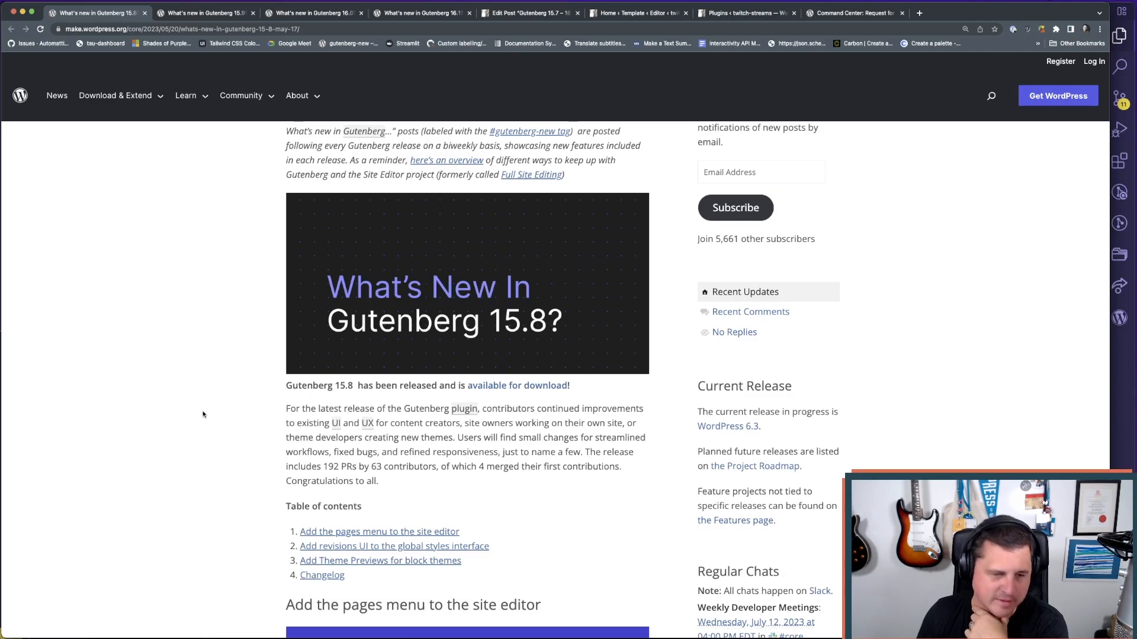
scroll(201, 415, down, 4)
scroll(203, 415, down, 1)
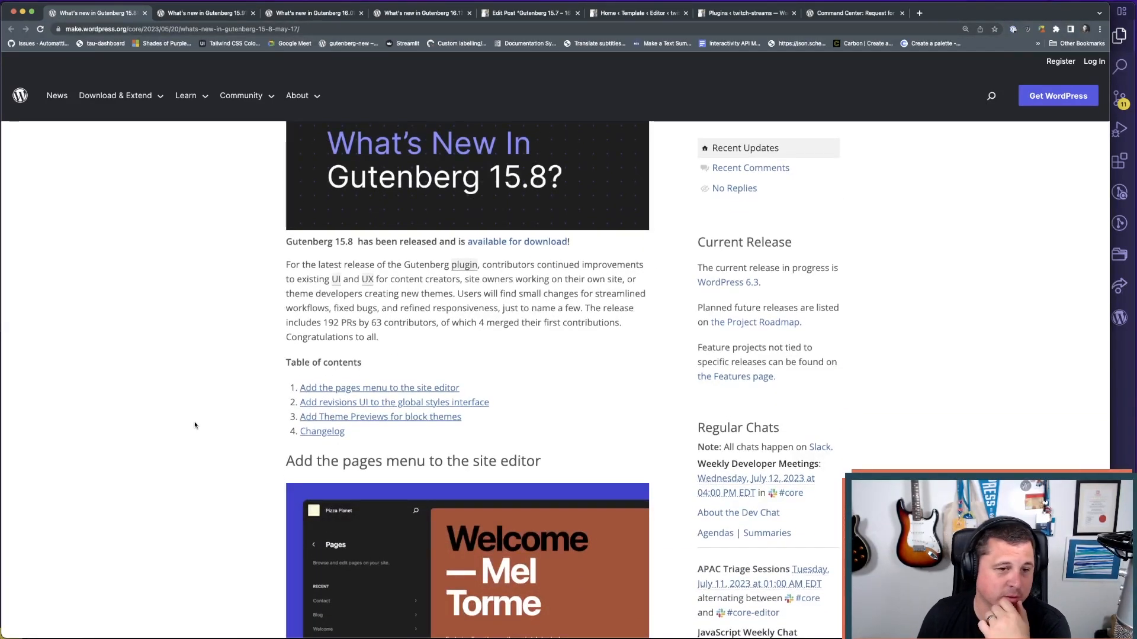
scroll(194, 424, down, 2)
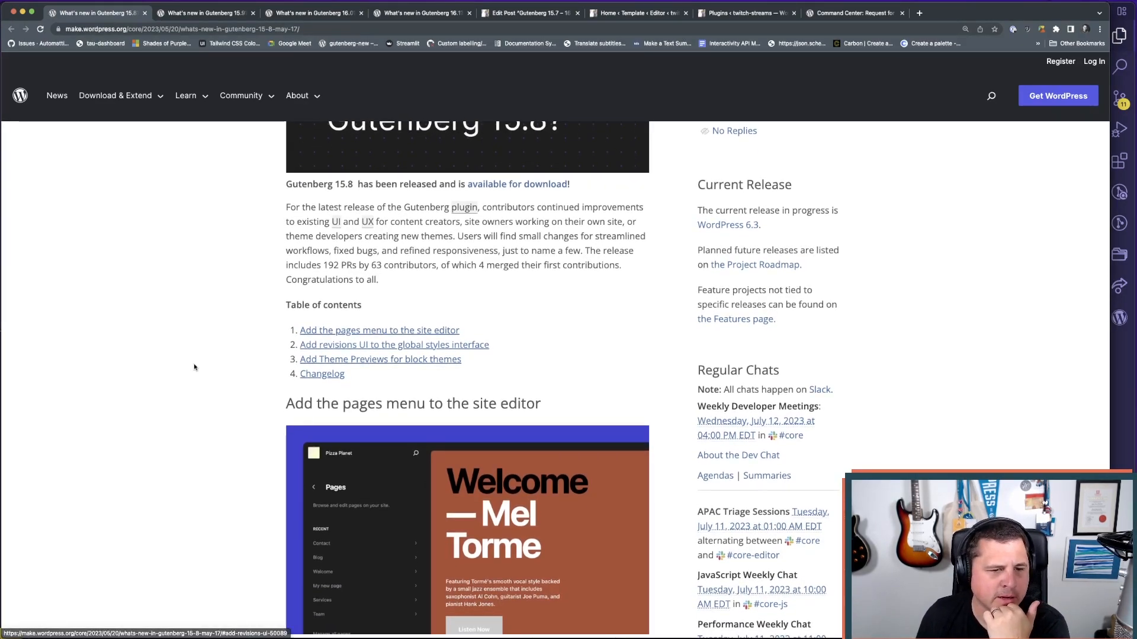
- Examine the 15.8 sections on the site editor's pages menu and the global styles revisions UI
scroll(196, 373, down, 3)
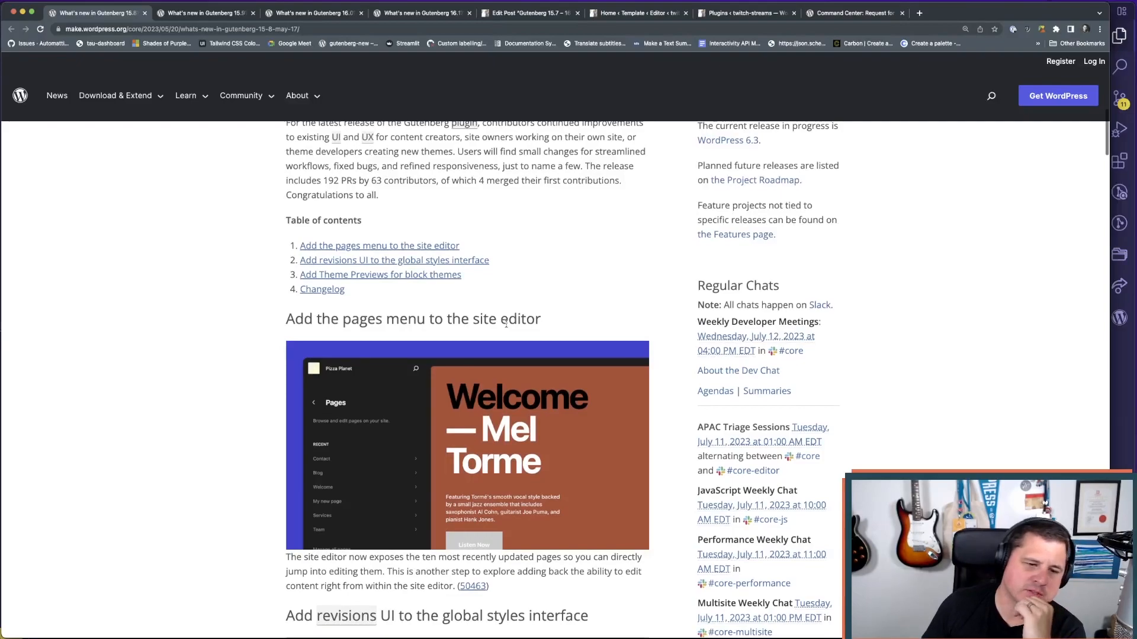
scroll(506, 323, up, 2)
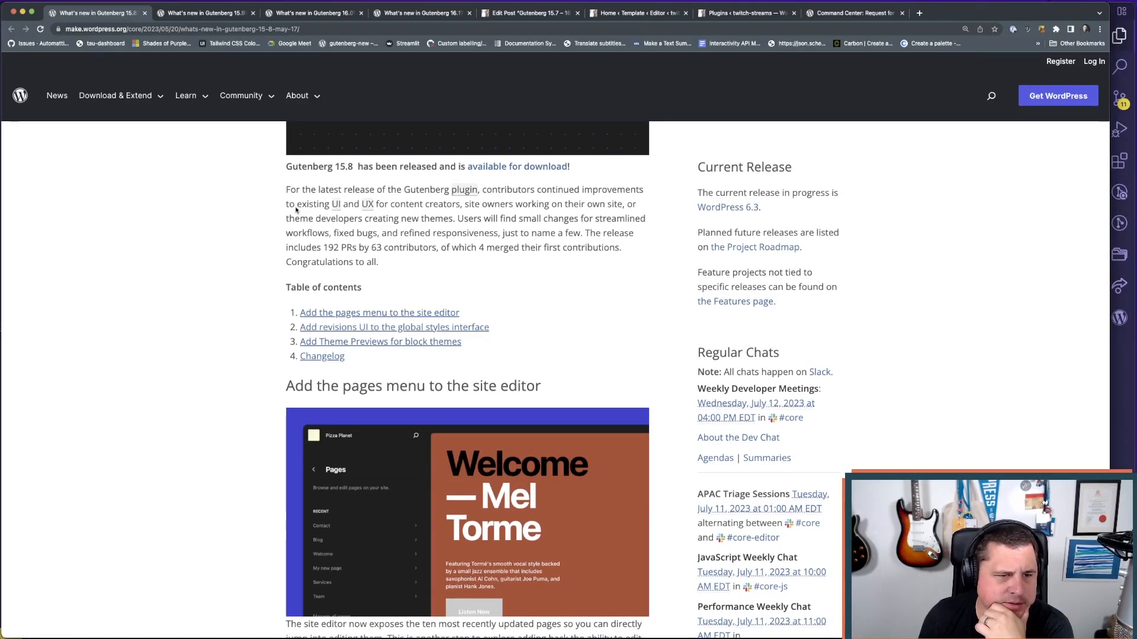
scroll(241, 332, down, 1)
scroll(521, 304, down, 2)
scroll(264, 302, down, 8)
scroll(264, 304, up, 1)
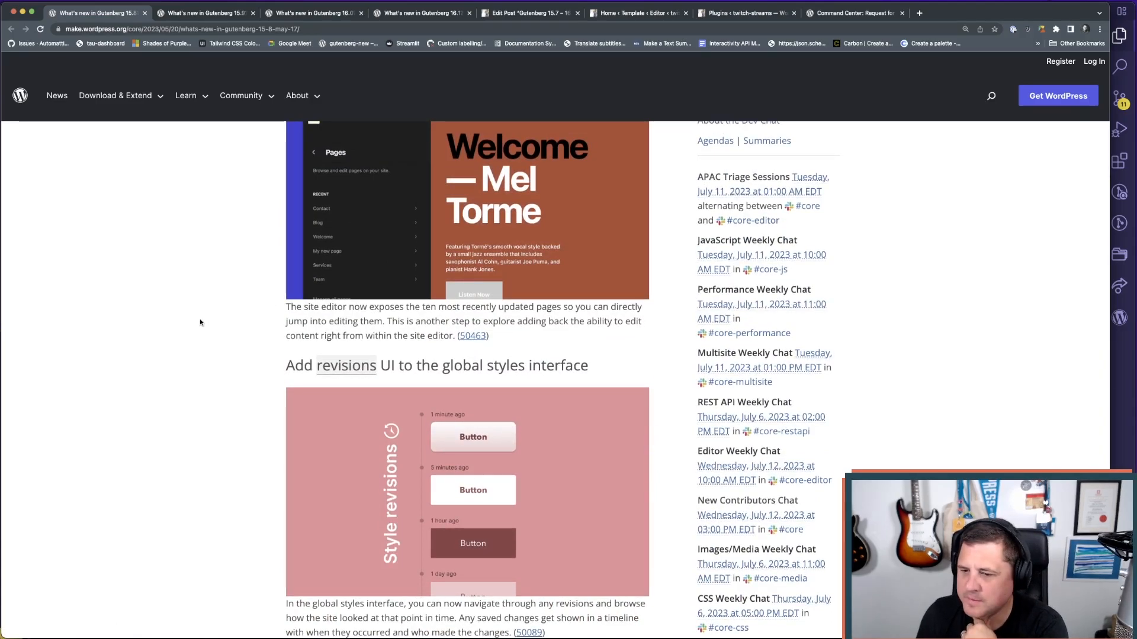
- Reread the 15.8 post's section on adding the pages menu to the site editor, including its screenshot and description
scroll(200, 323, up, 1)
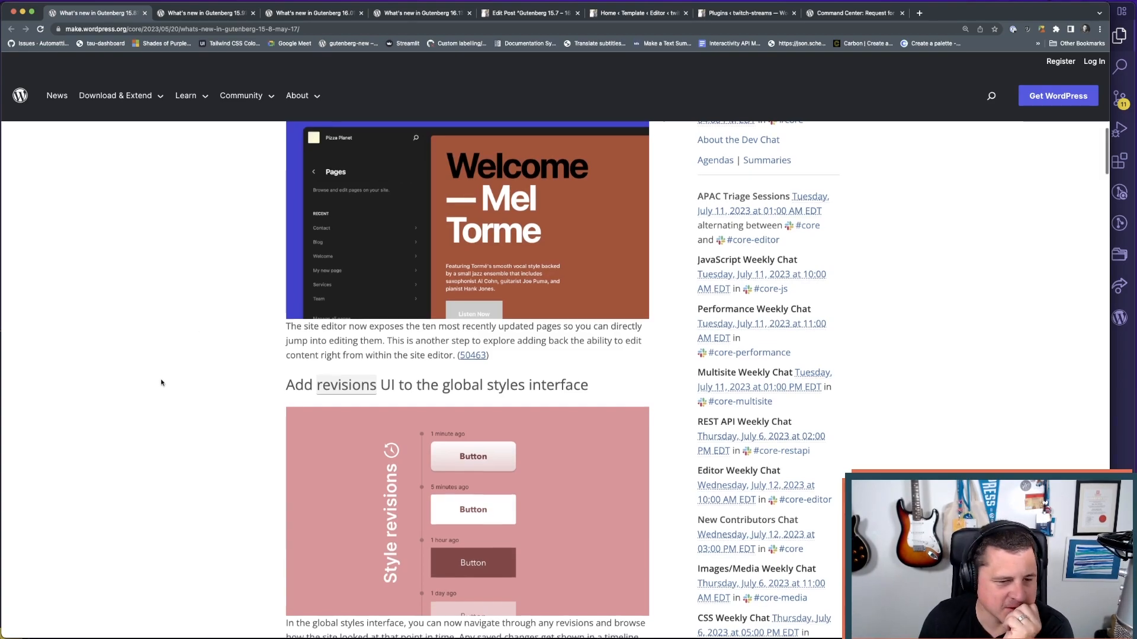
scroll(160, 383, up, 1)
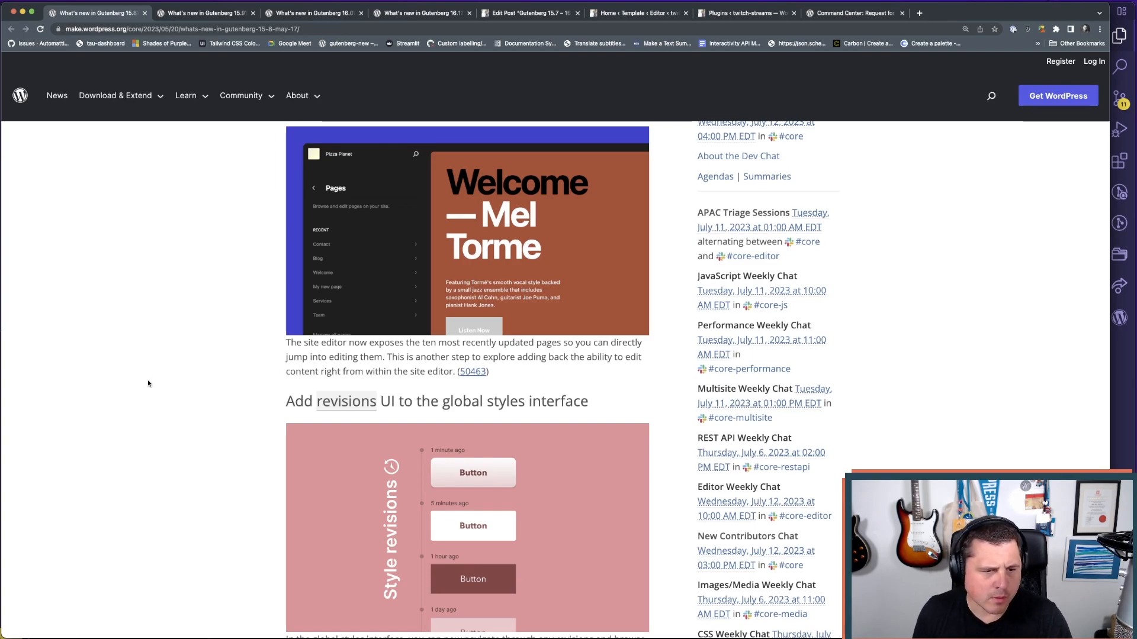
scroll(354, 360, down, 1)
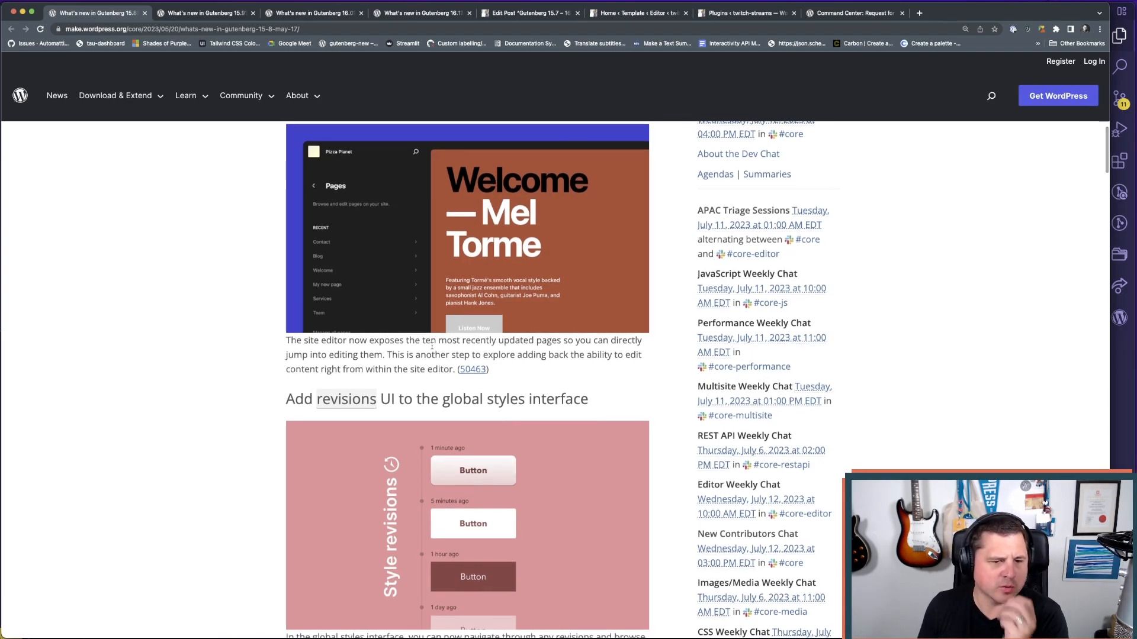
scroll(450, 370, up, 1)
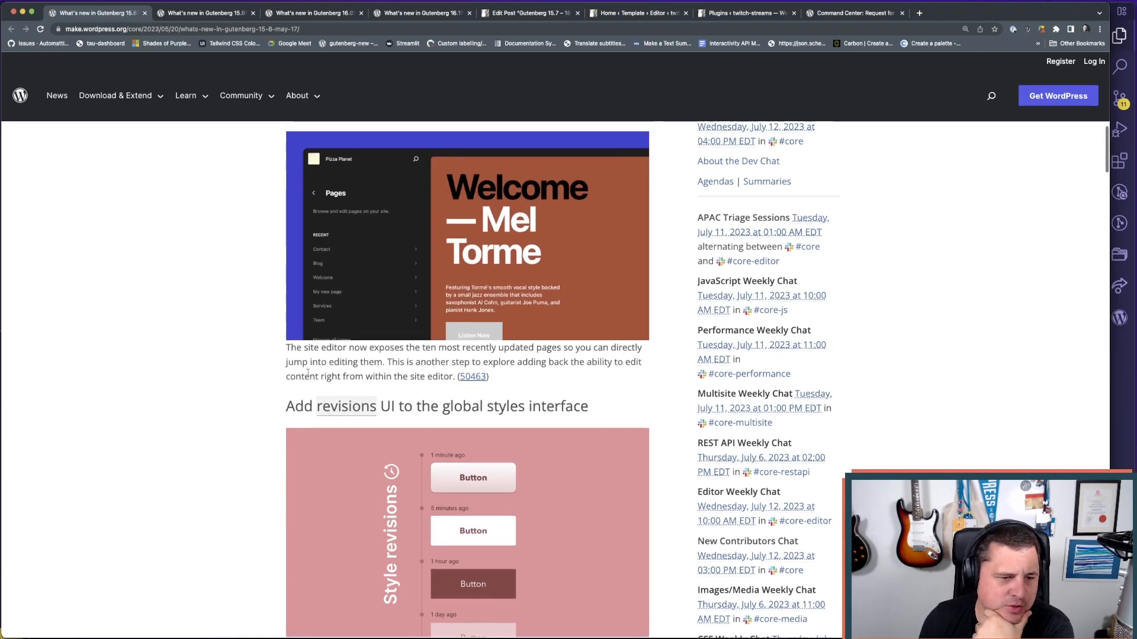
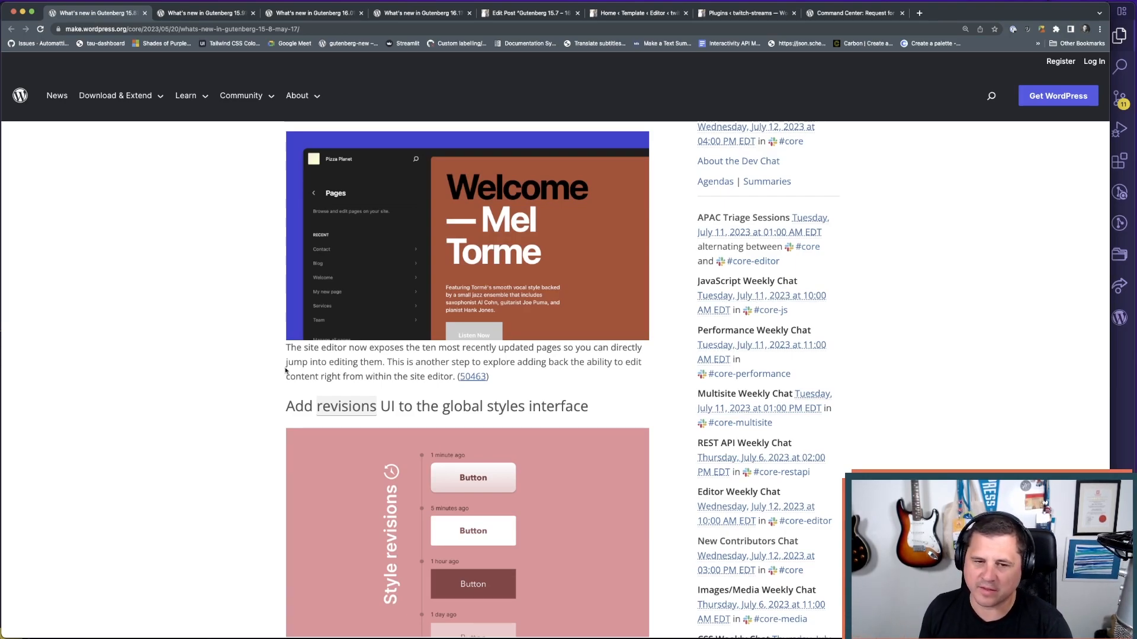
mouse_move(346, 406)
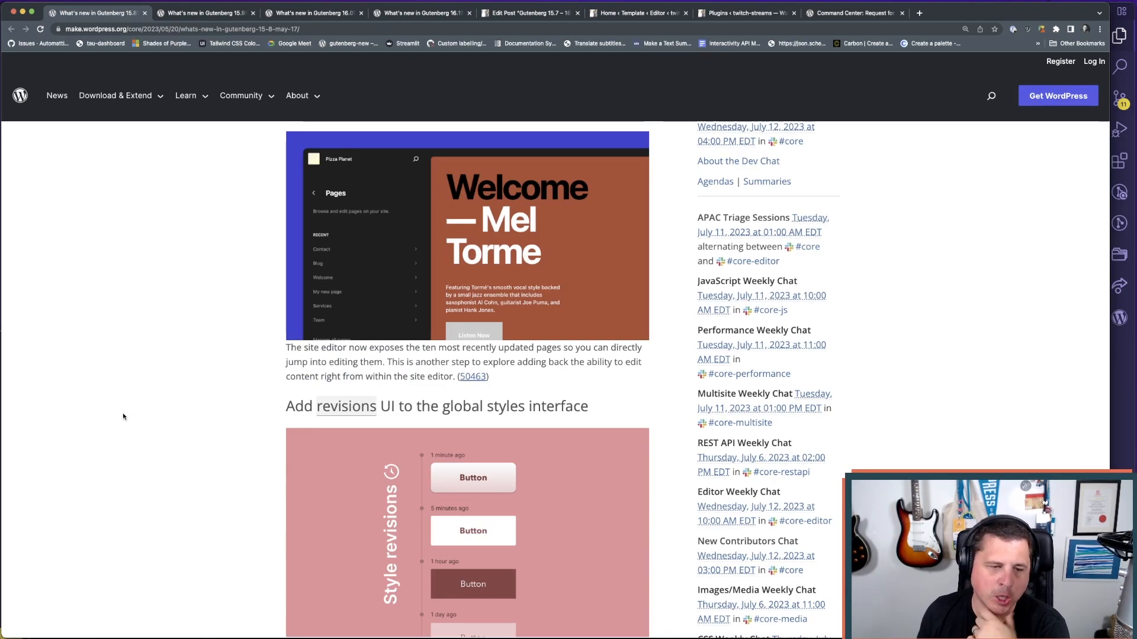
scroll(212, 346, down, 1)
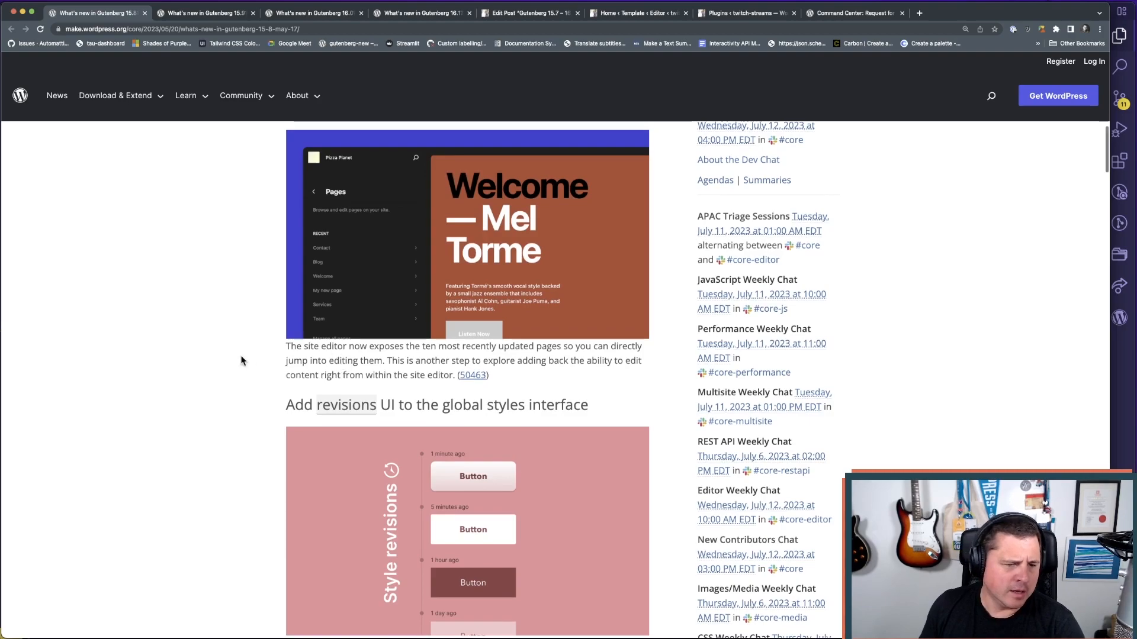
scroll(246, 360, up, 3)
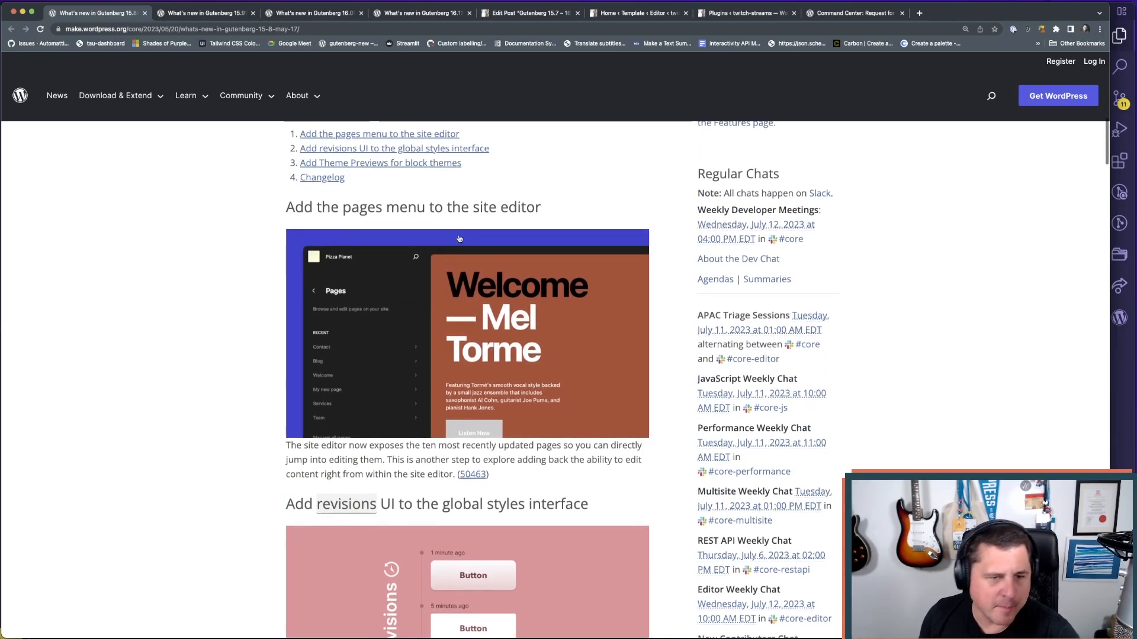
scroll(285, 456, down, 1)
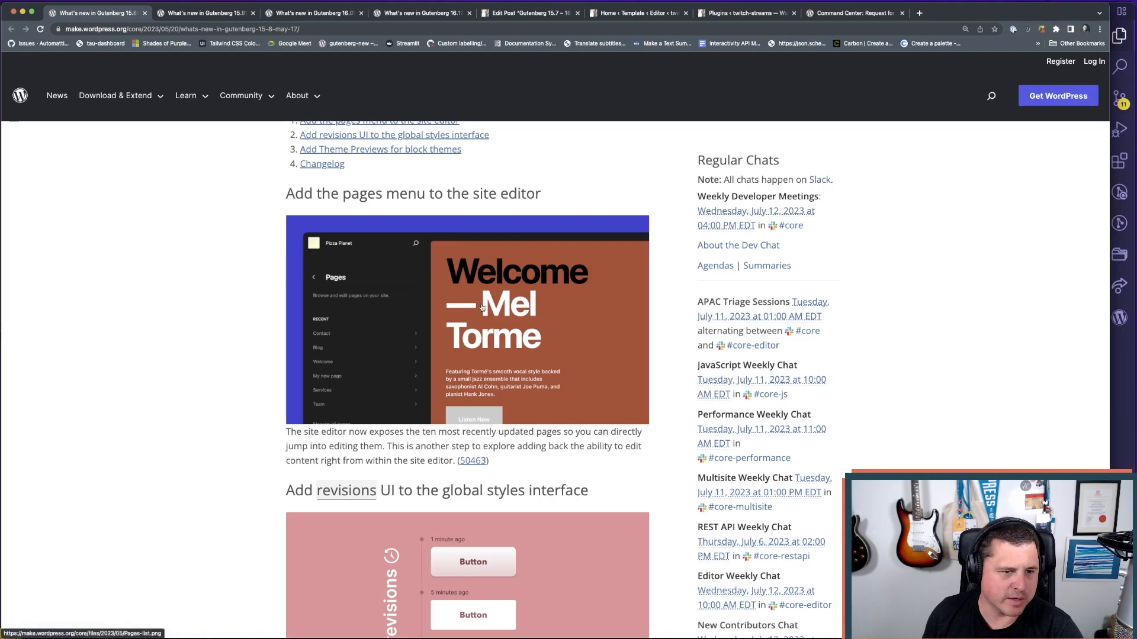
- Exit the local site's Home template to the WordPress dashboard, reopen the site editor and view its Pages list
click(635, 13)
click(20, 71)
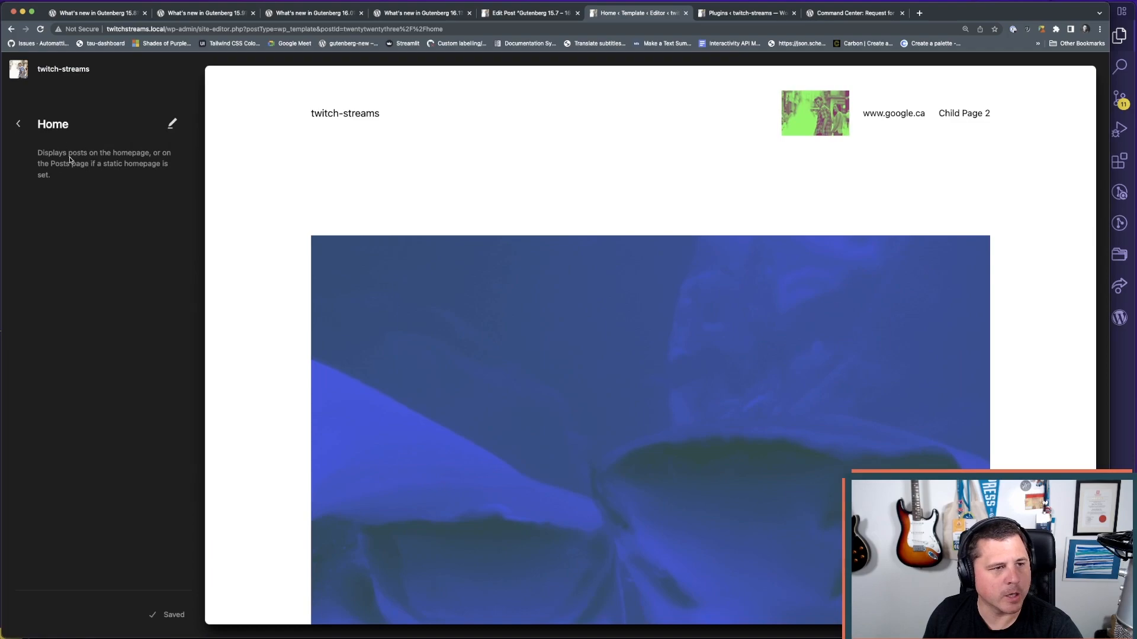
click(21, 125)
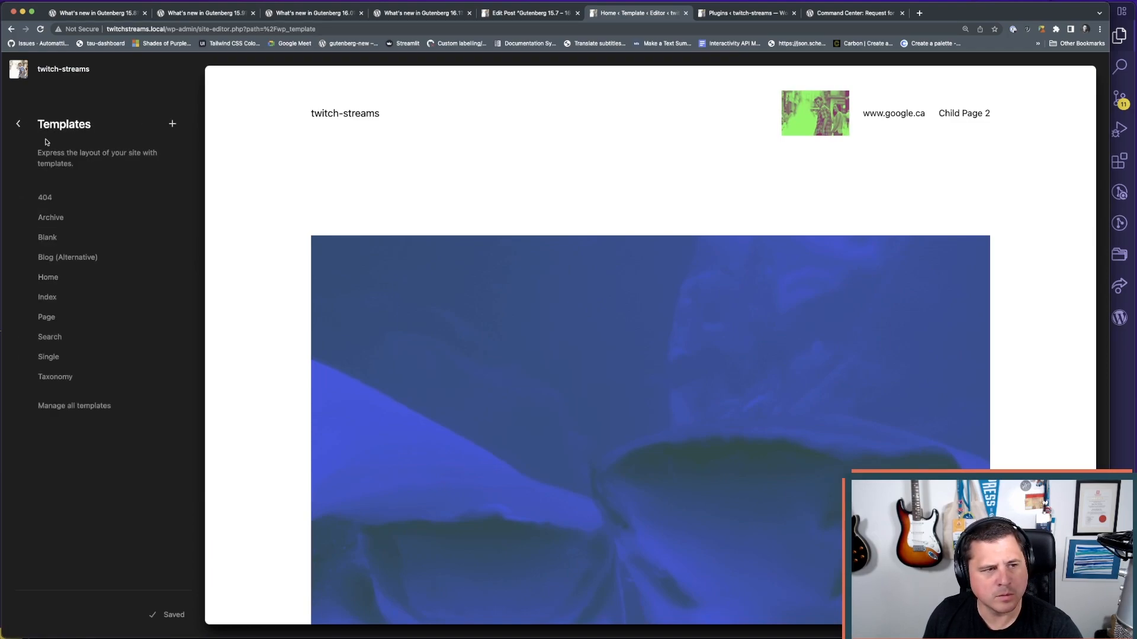
click(19, 126)
click(16, 122)
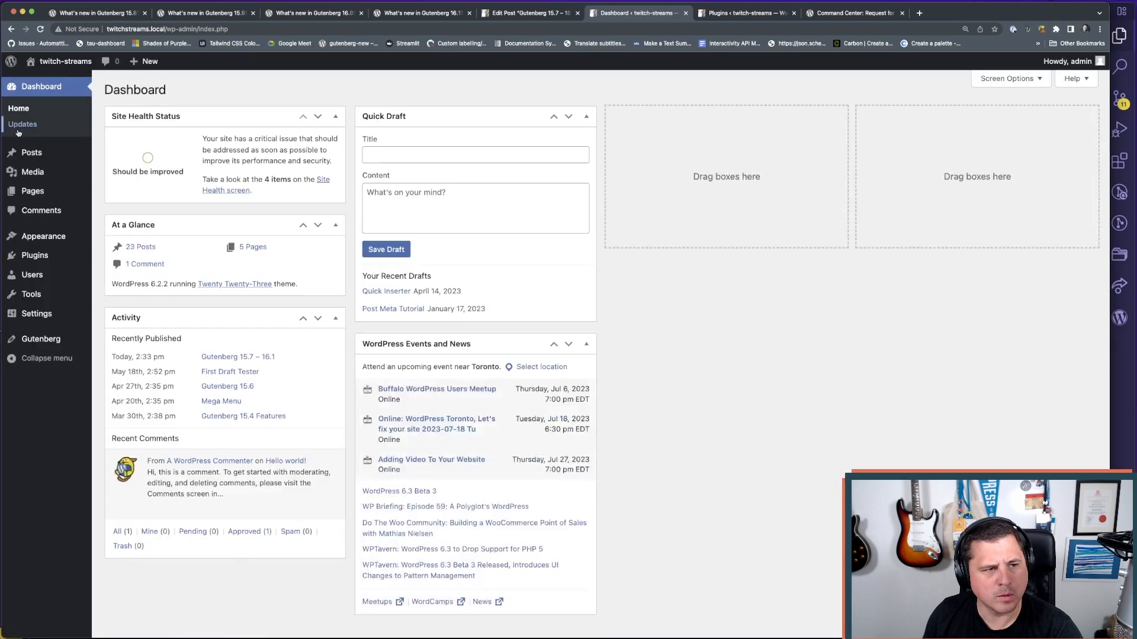
mouse_move(83, 242)
click(114, 255)
click(56, 238)
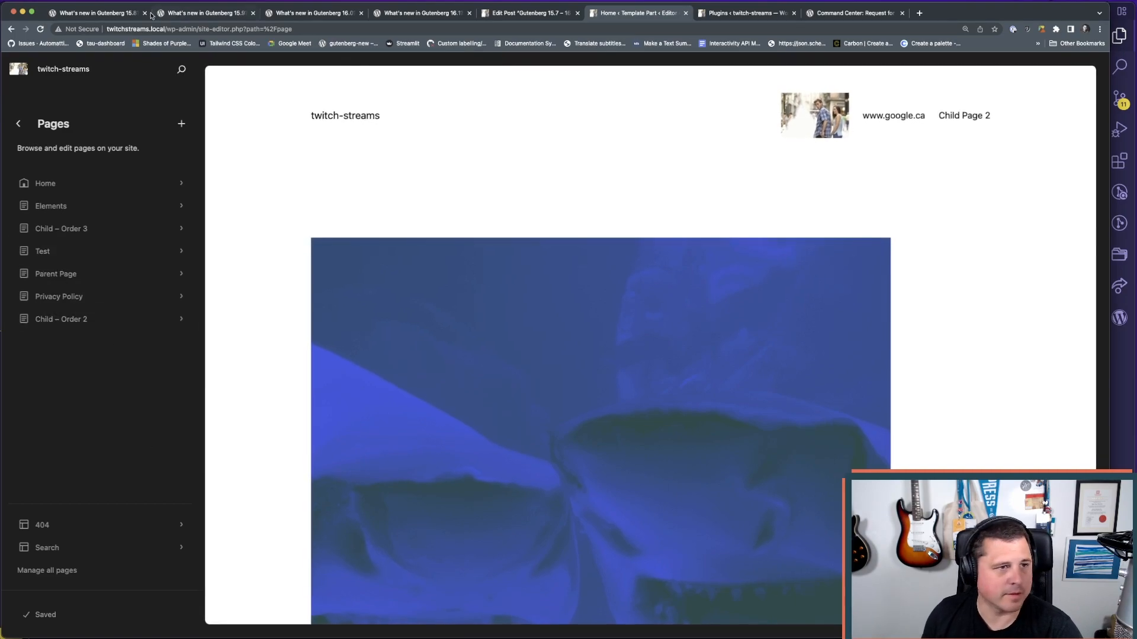
- Check the global styles revisions section of the 15.8 post and return the local site editor to its Design overview
key(super+1)
scroll(274, 324, down, 5)
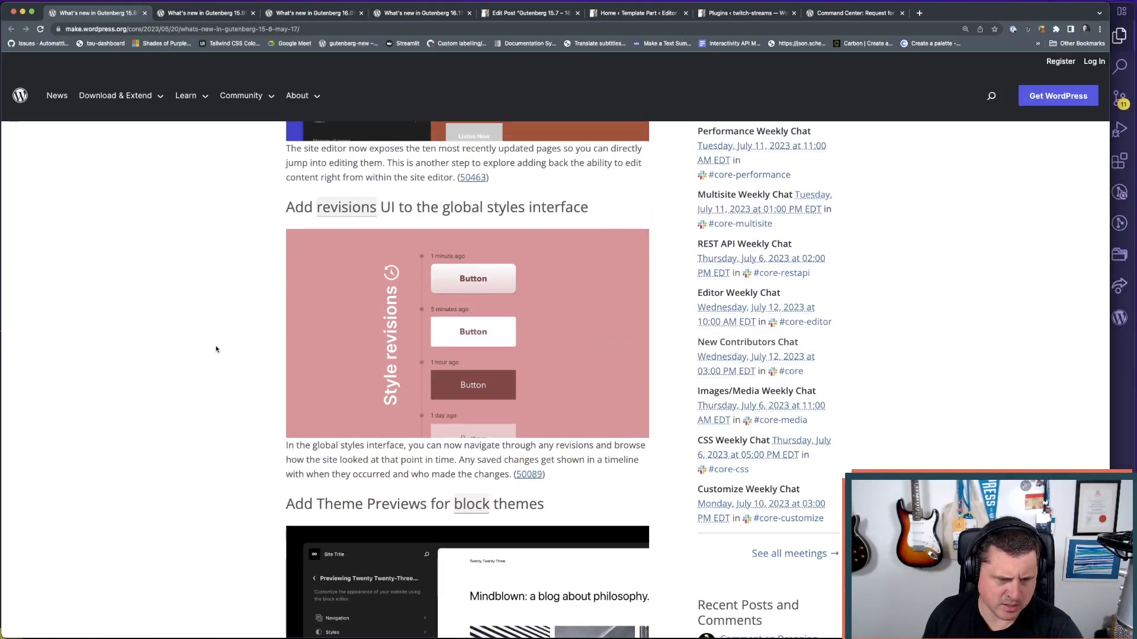
click(641, 18)
click(531, 17)
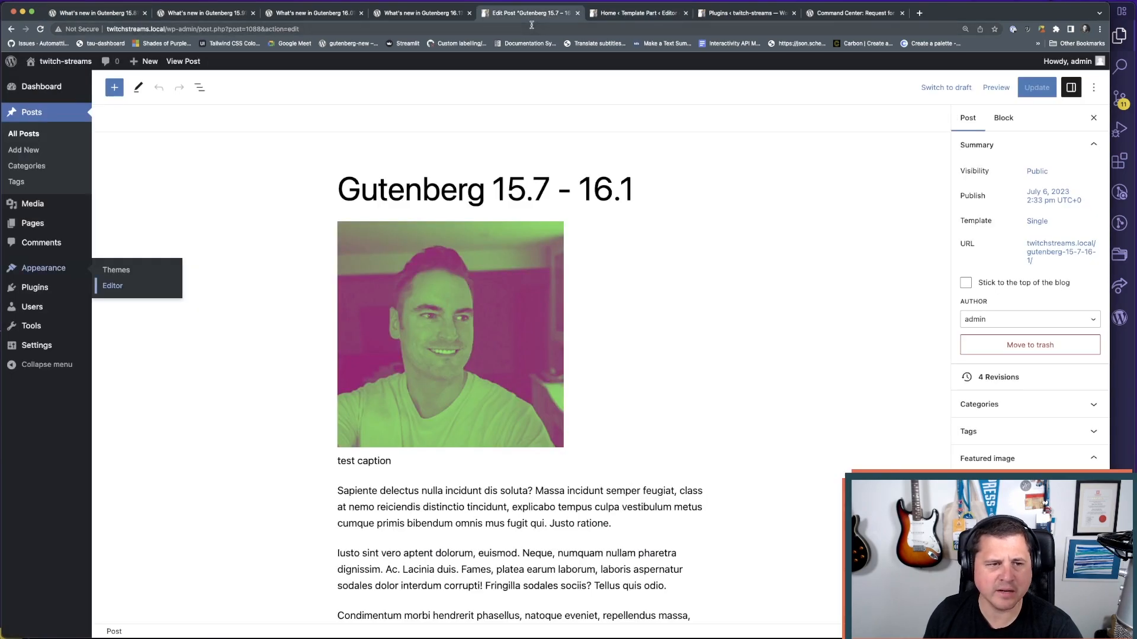
click(629, 16)
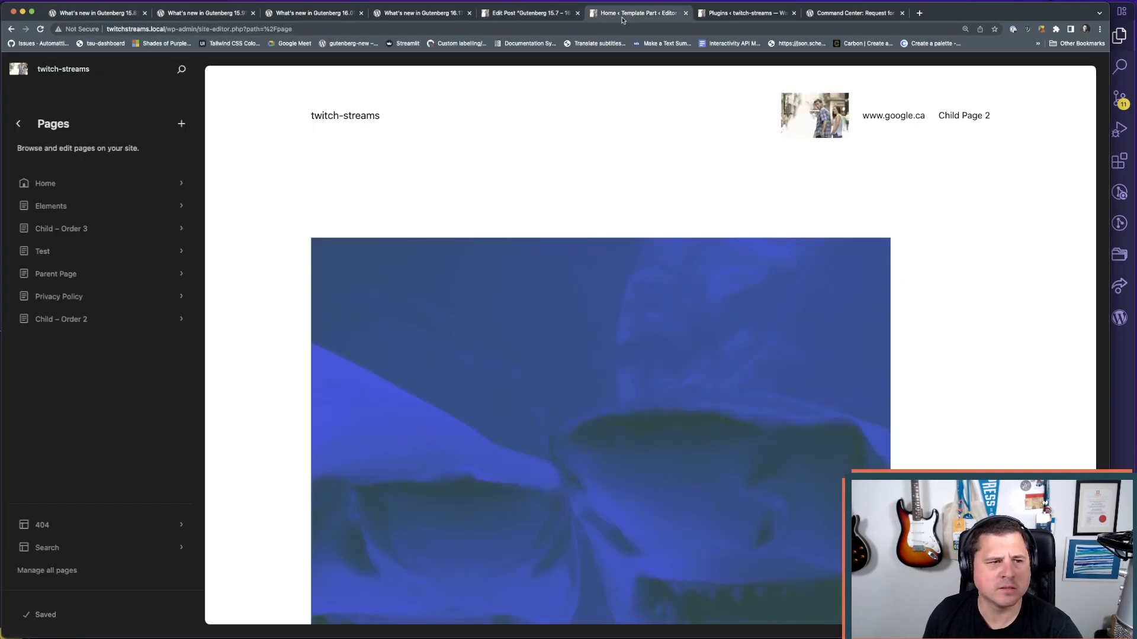
click(17, 125)
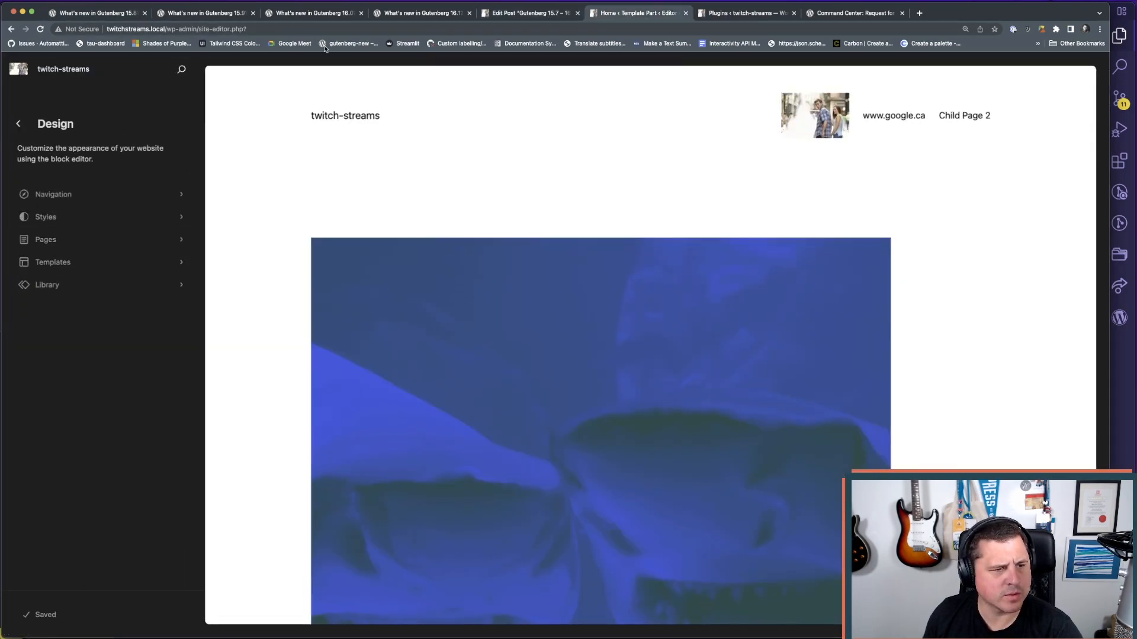
click(102, 13)
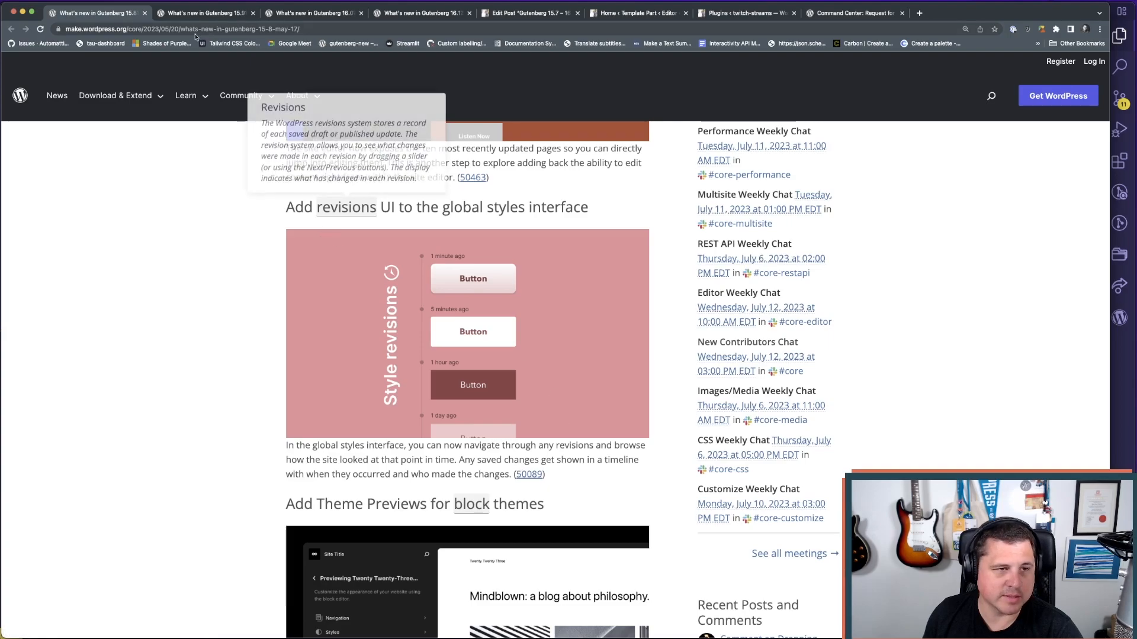
click(630, 13)
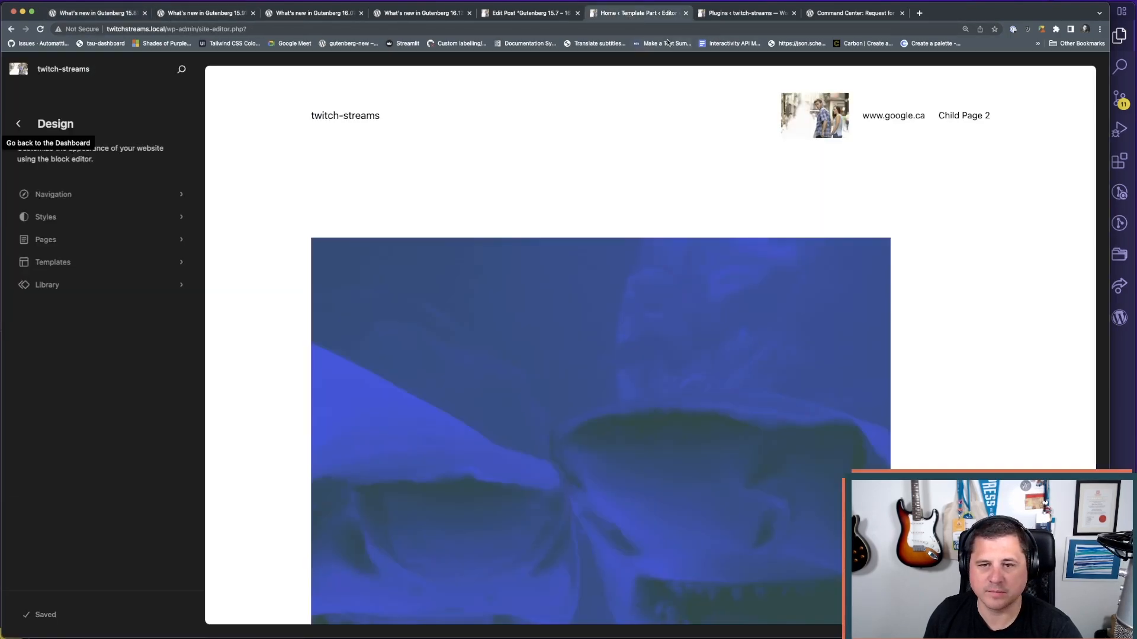
- Open the Home template for editing and preview both entries in the global styles revision history
click(226, 187)
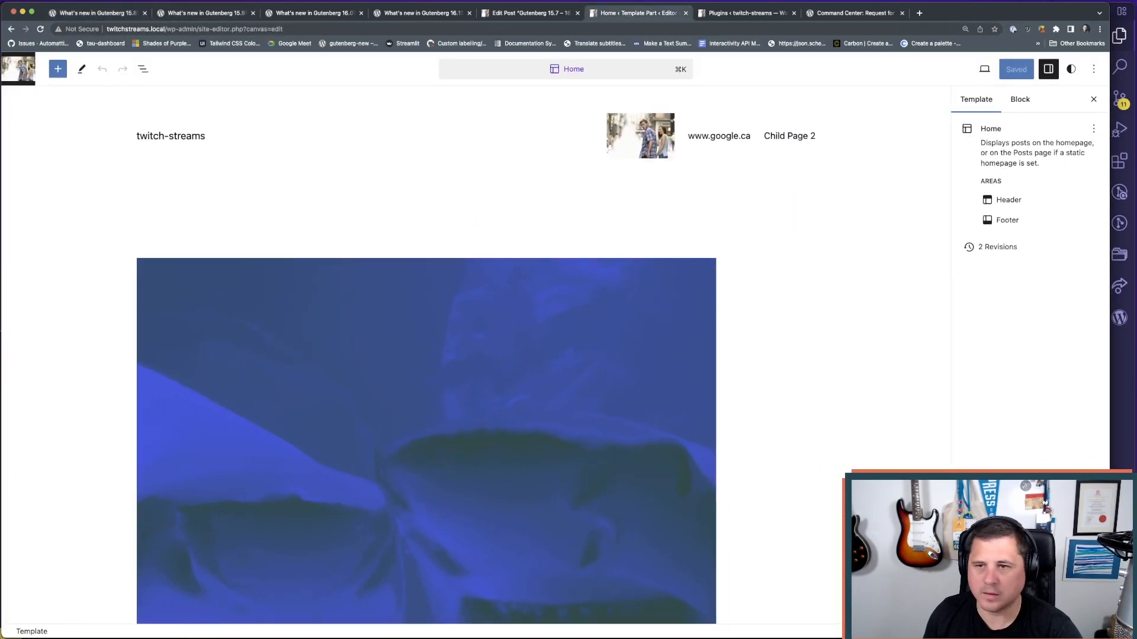
click(1073, 70)
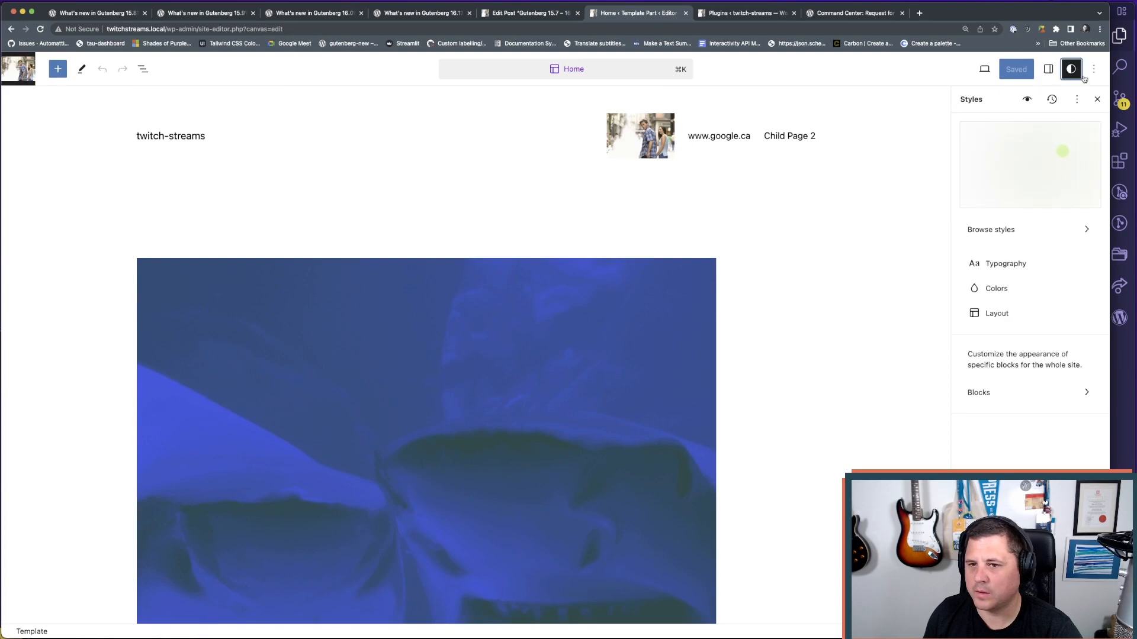
click(1053, 101)
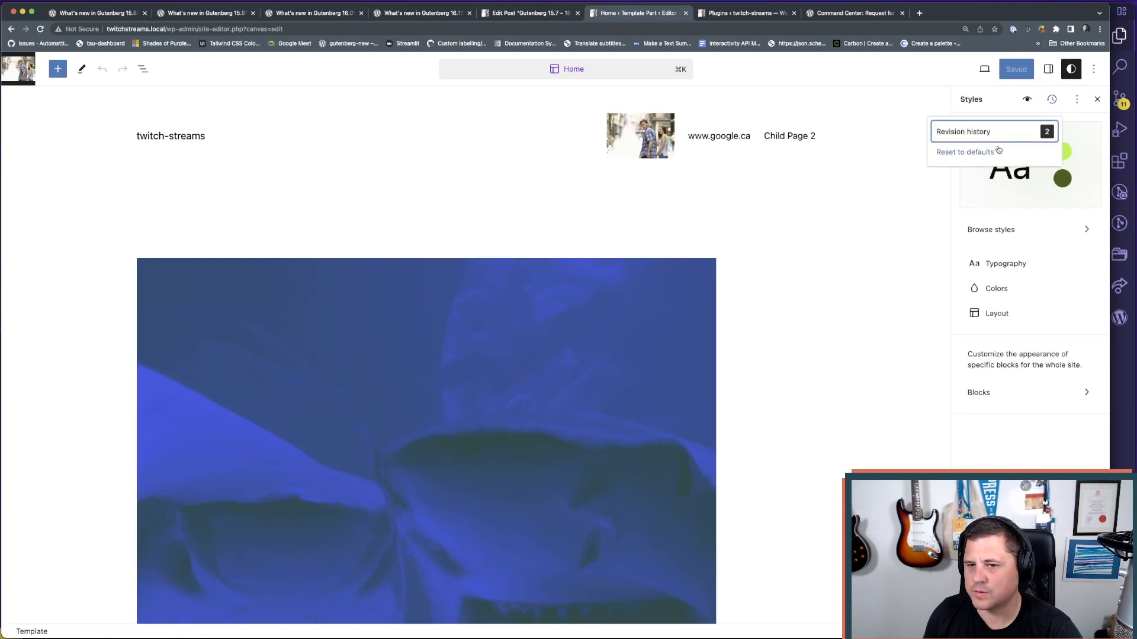
click(1015, 131)
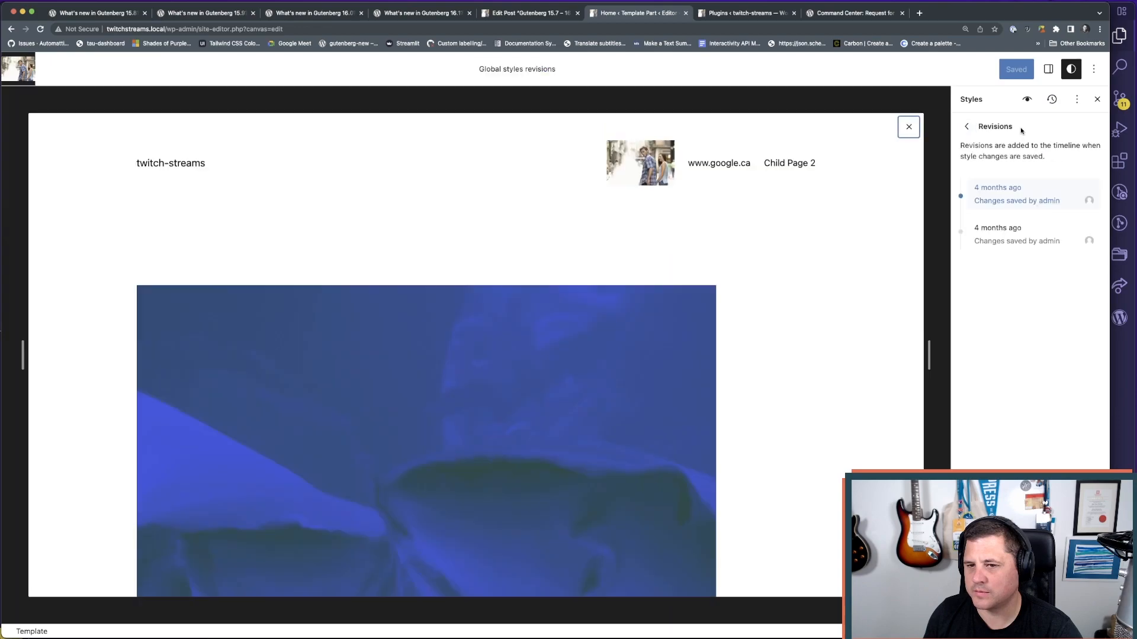
click(1019, 241)
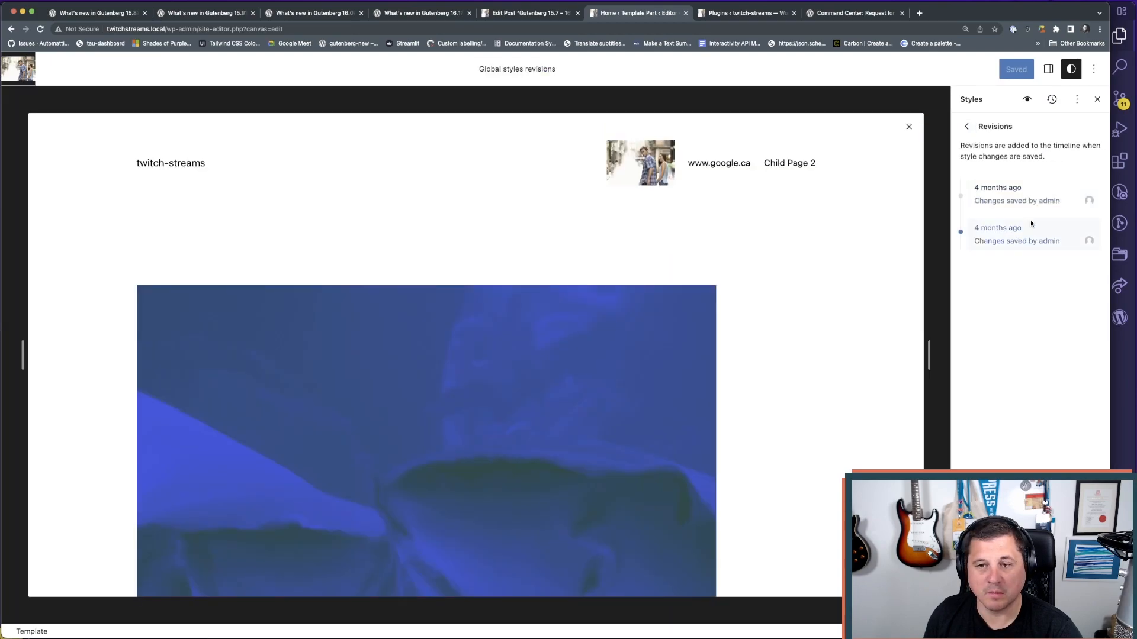
click(1013, 199)
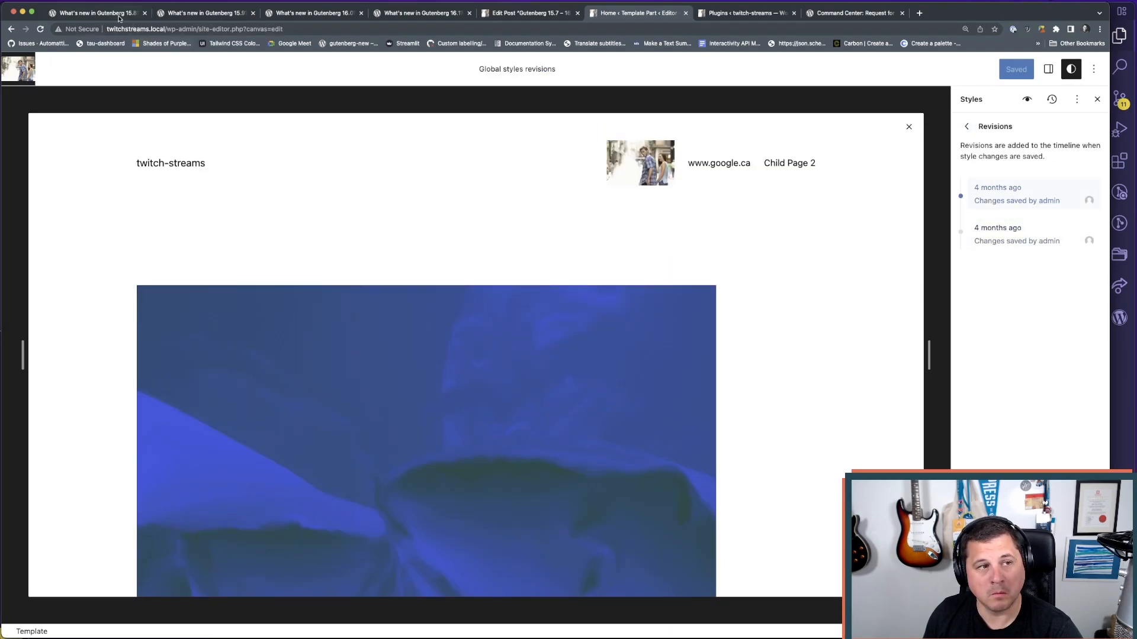
- Recheck the post's revisions section, leave the revisions timeline and open the global styles of the Heading block
click(94, 13)
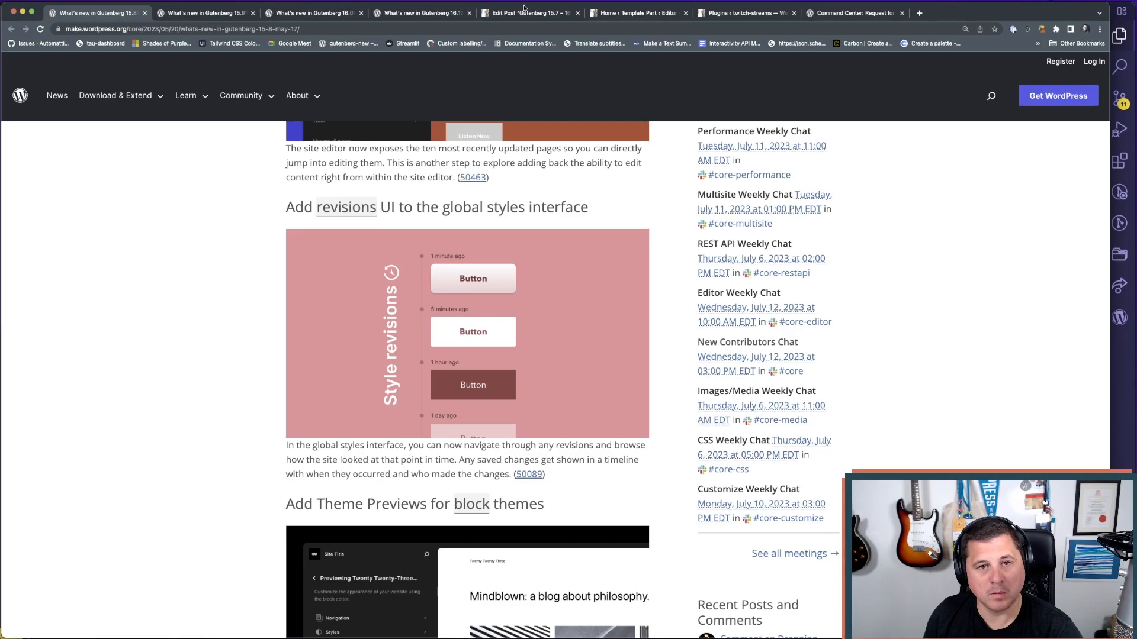
click(638, 13)
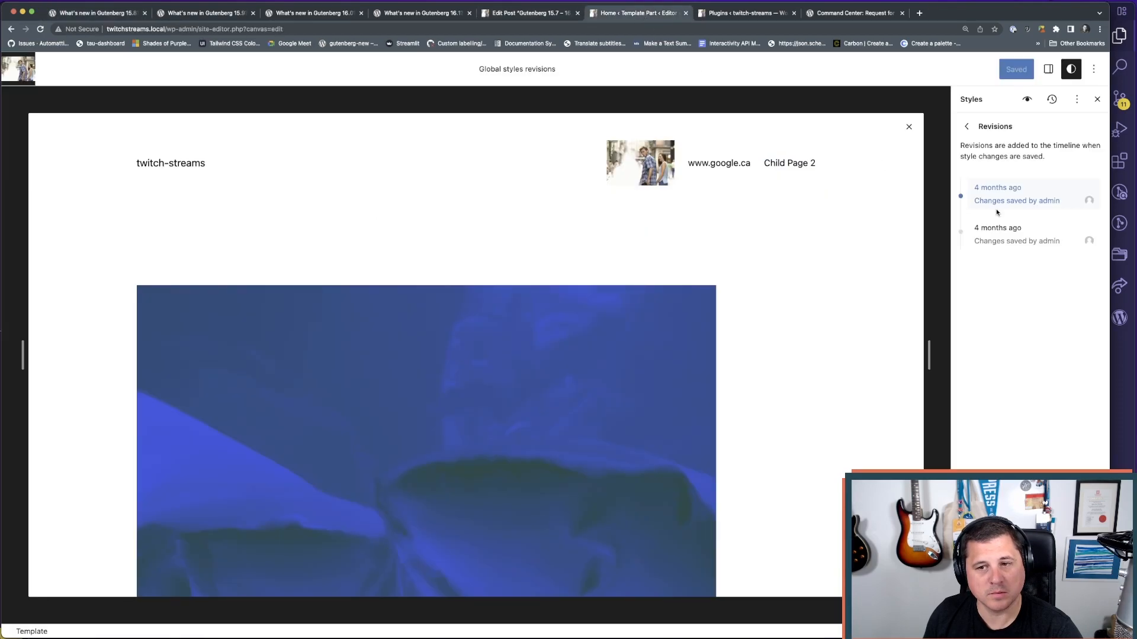
click(968, 127)
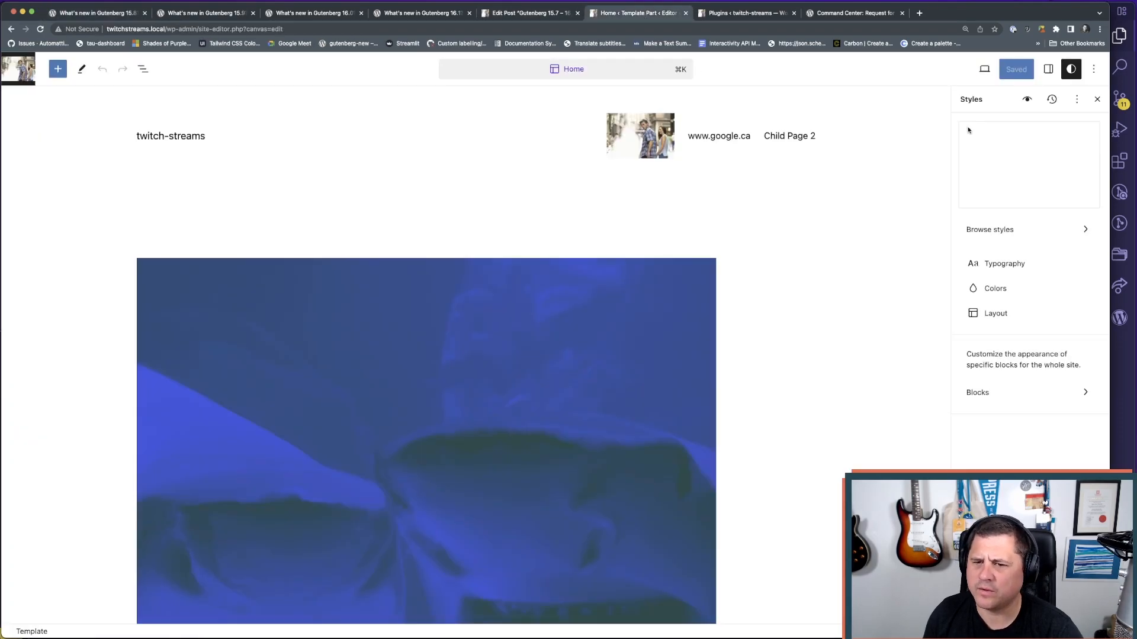
click(1007, 390)
click(998, 264)
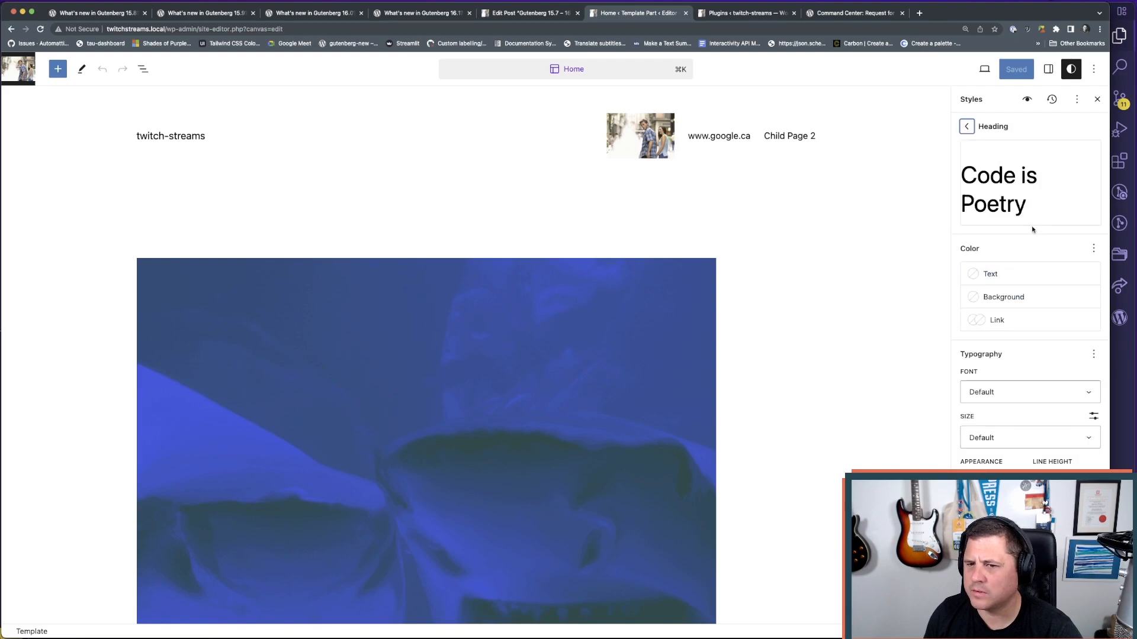
- Reopen the revision history from the Heading styles and compare the older and newer revisions across the whole page preview
click(1053, 102)
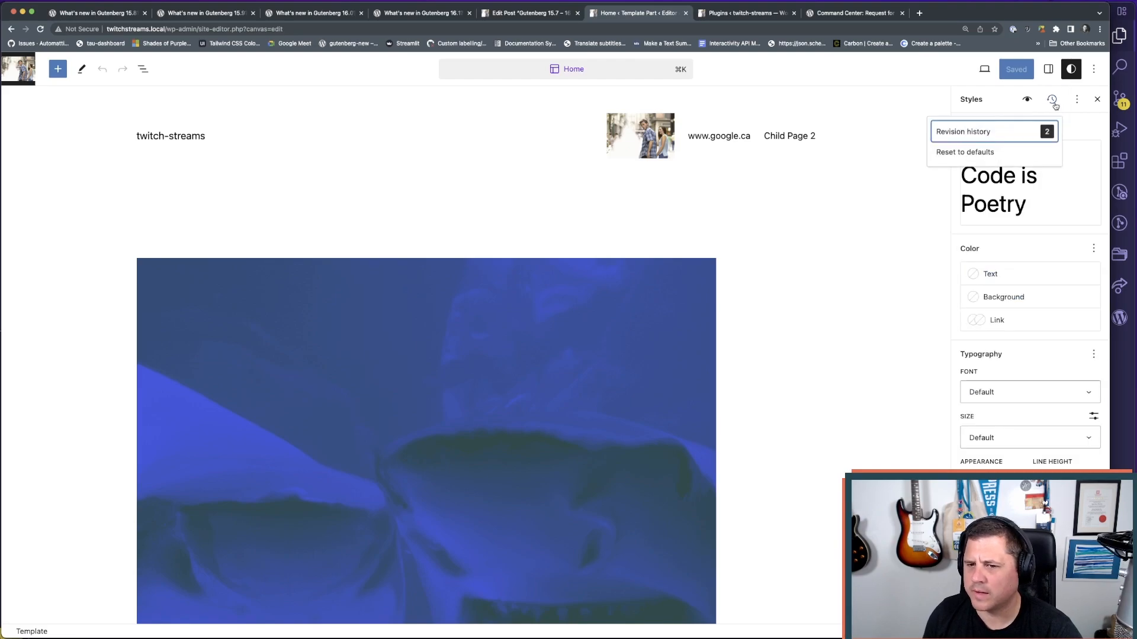
click(1015, 132)
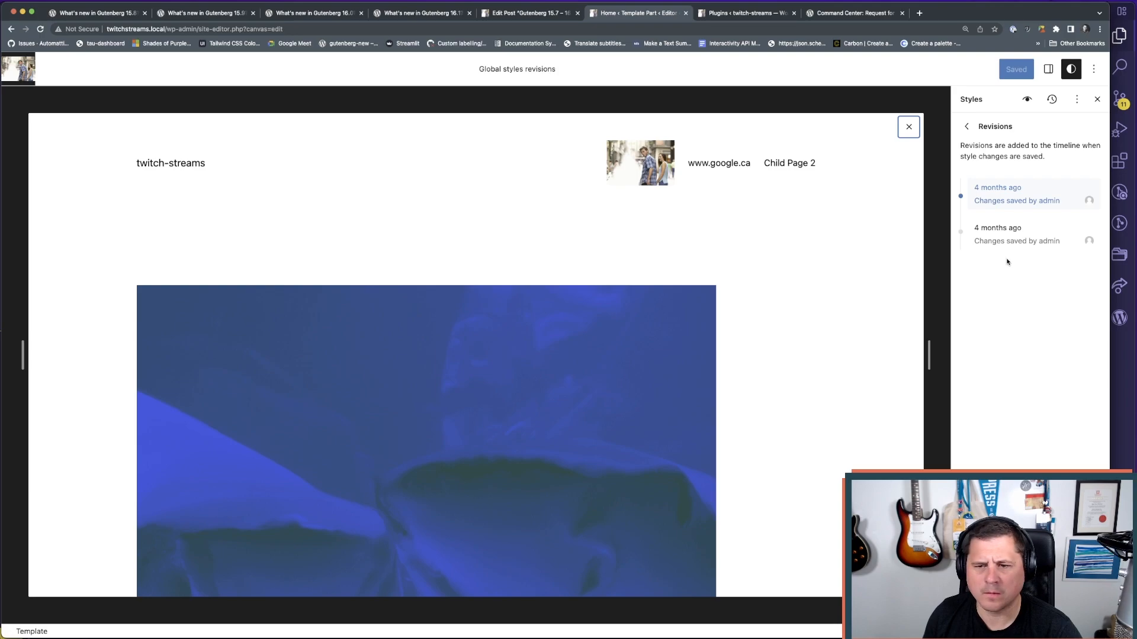
click(1010, 237)
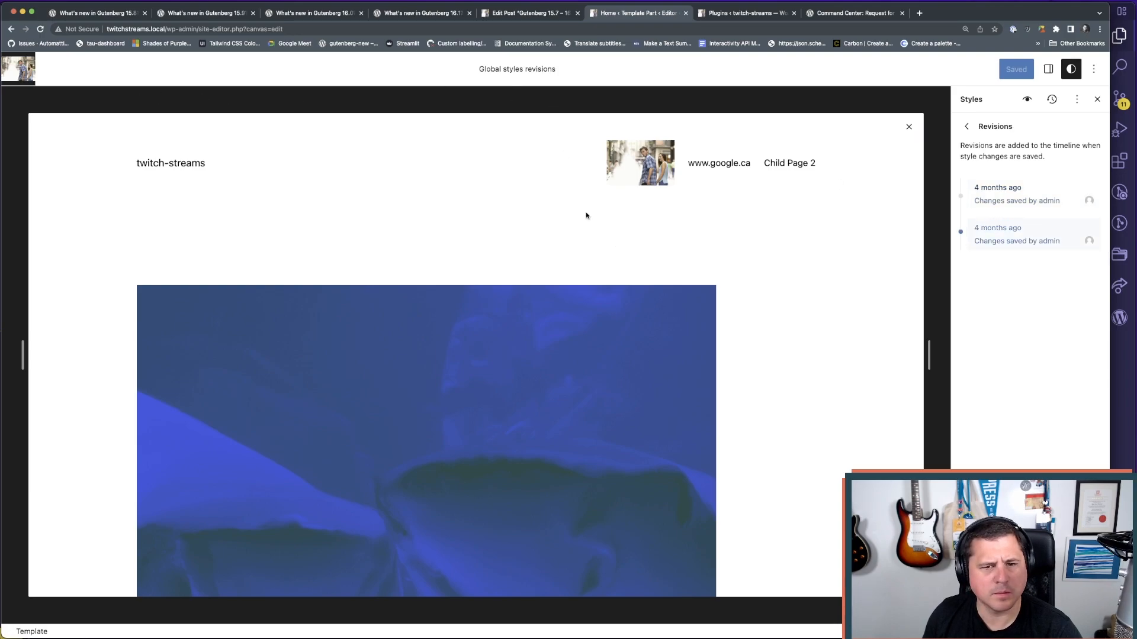
scroll(634, 256, down, 20)
scroll(636, 257, up, 20)
click(991, 201)
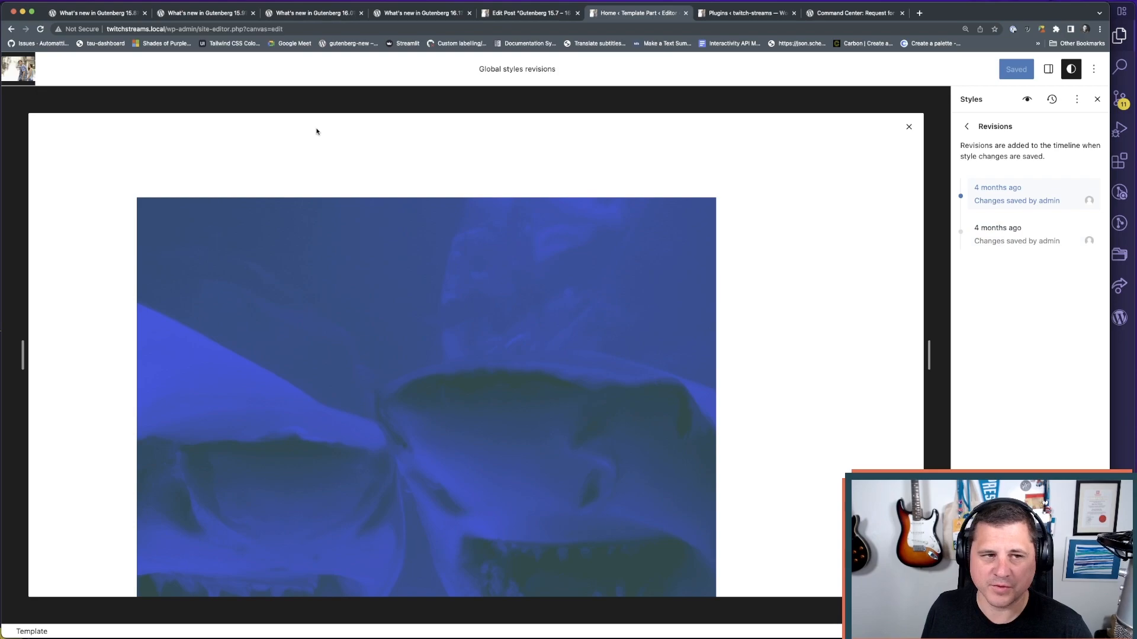
- Return to the 15.8 post and read the section on Theme Previews for block themes
click(85, 13)
scroll(176, 329, down, 3)
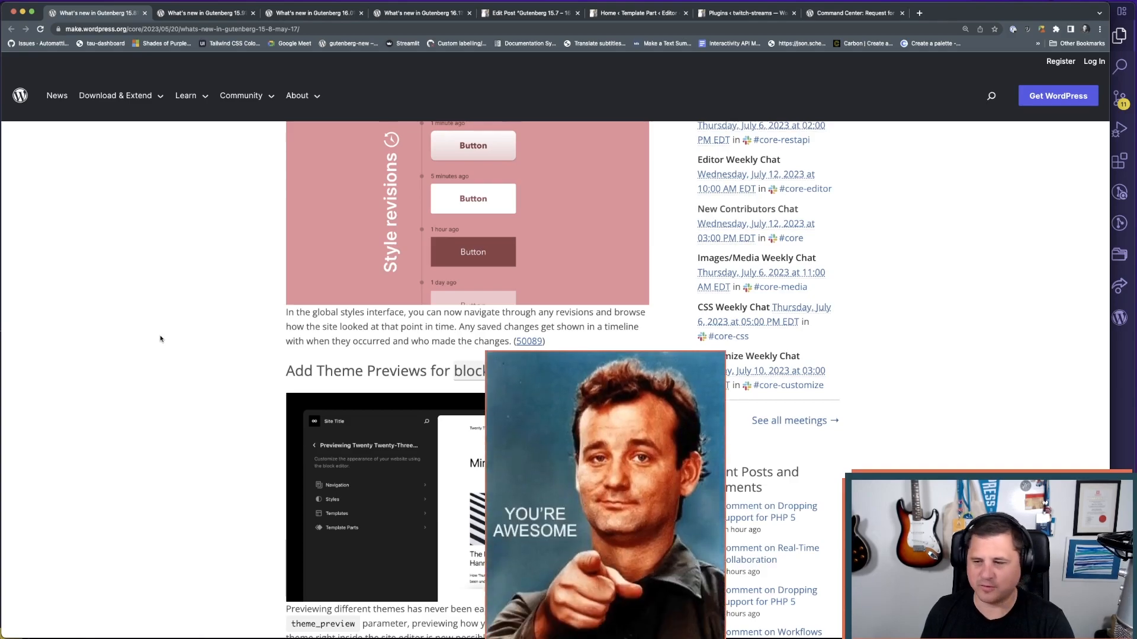
scroll(155, 339, down, 2)
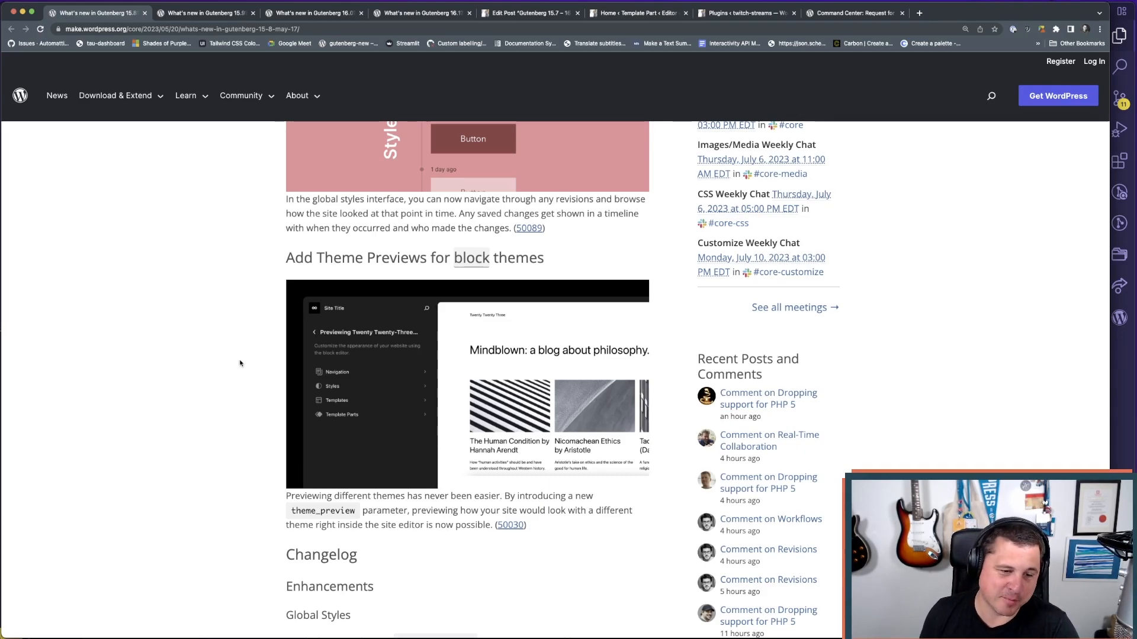
- Finish reading the Theme Previews section, leave the site editor and check the installed themes list for preview options
scroll(214, 362, down, 1)
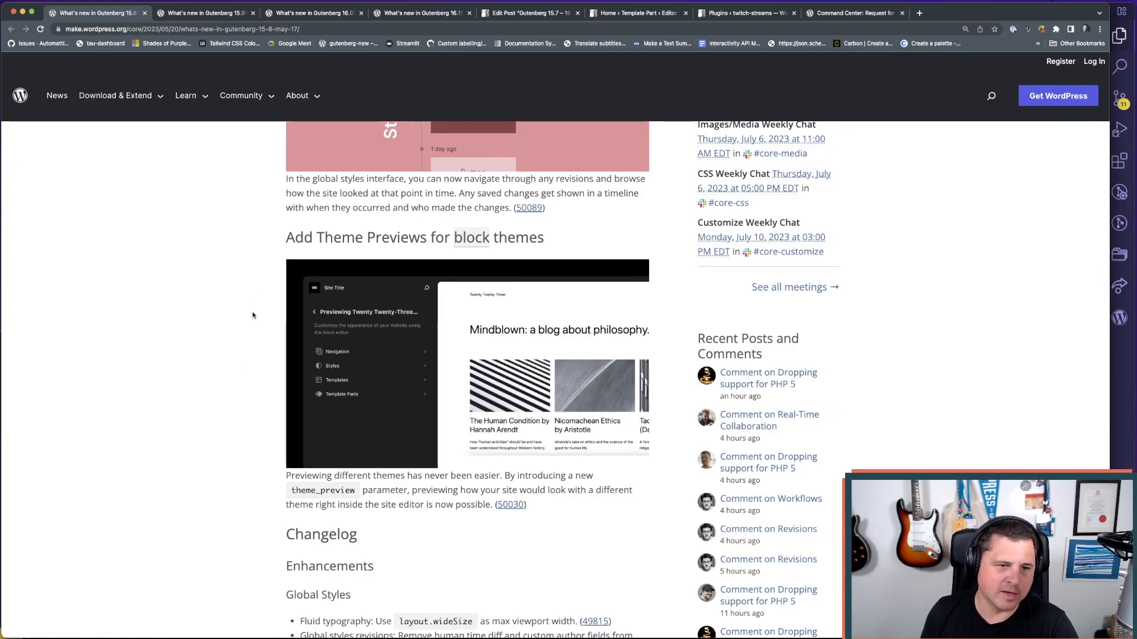
mouse_move(467, 243)
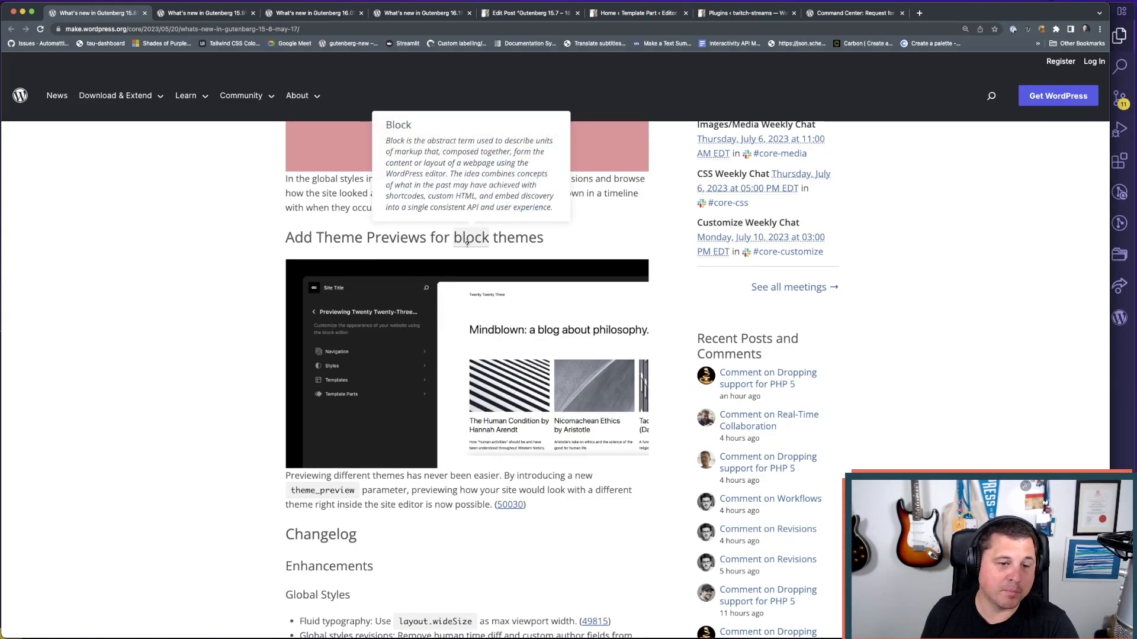
scroll(229, 360, down, 5)
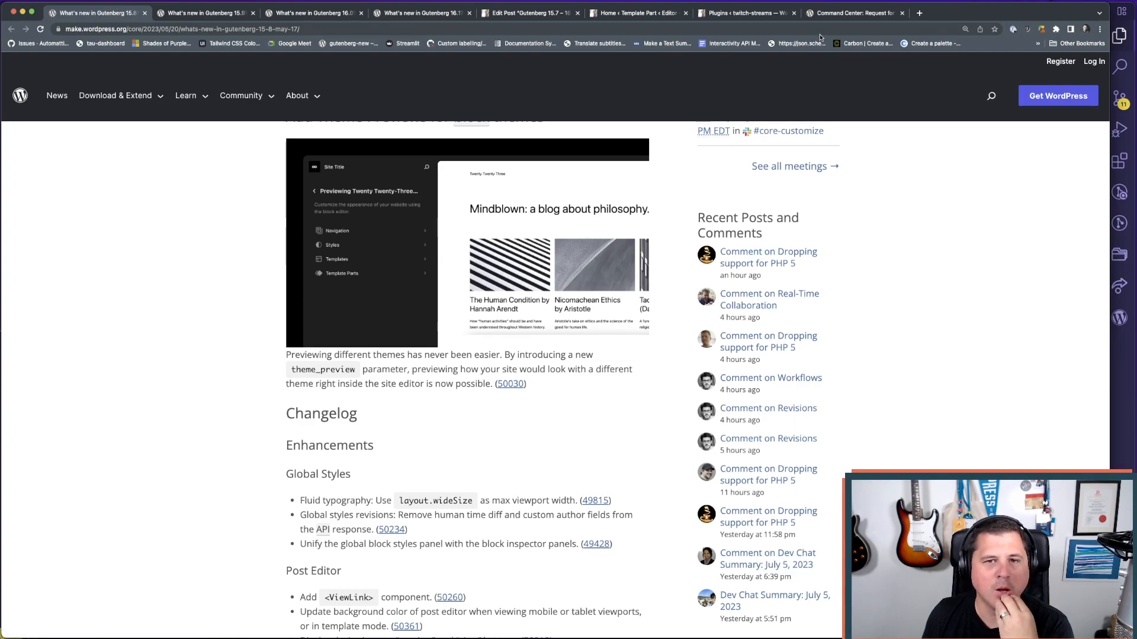
click(644, 15)
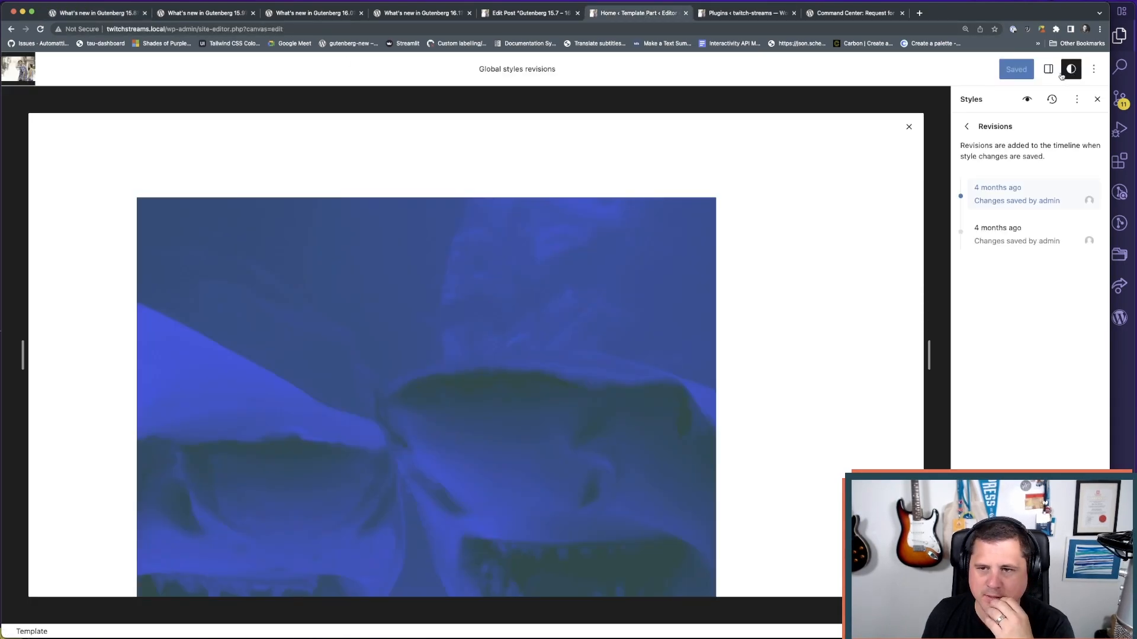
click(1098, 100)
click(26, 70)
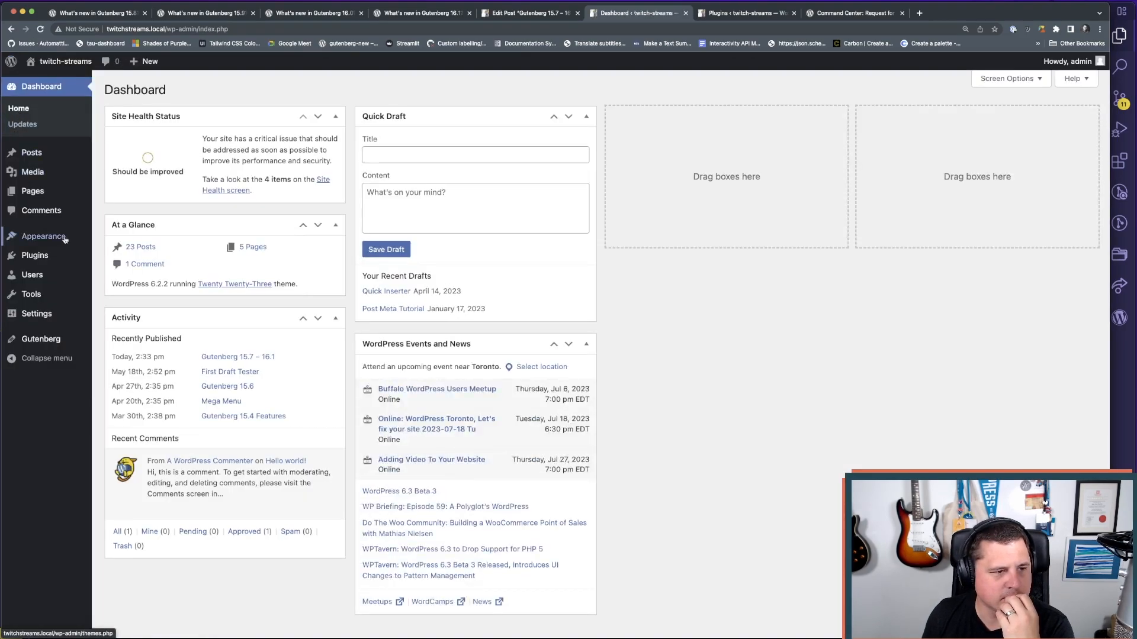
mouse_move(45, 237)
click(112, 240)
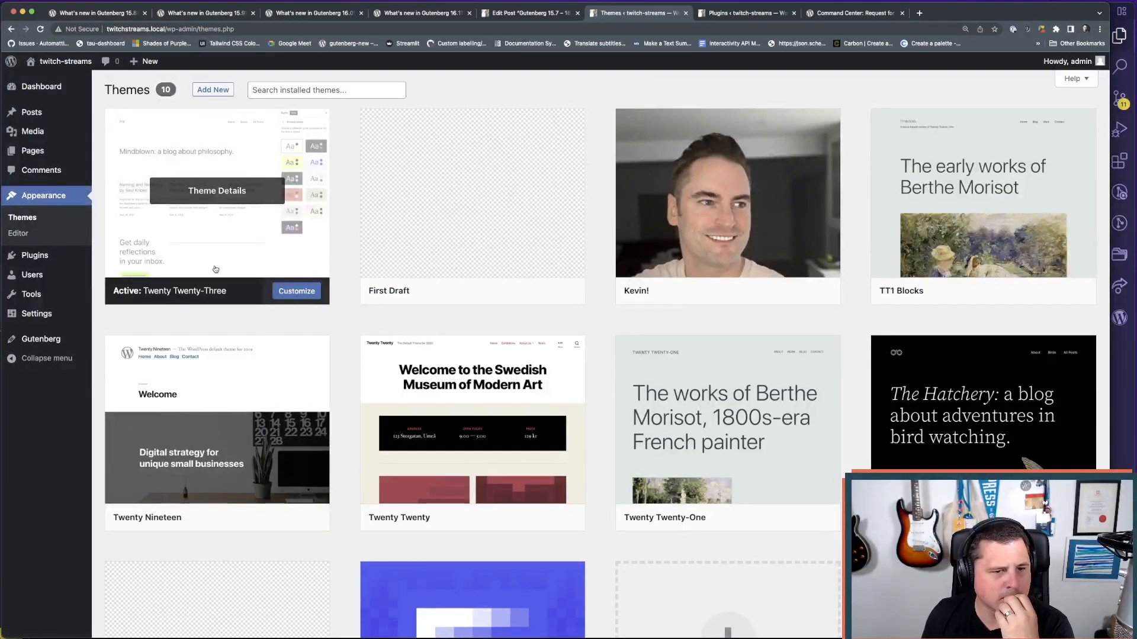
mouse_move(563, 299)
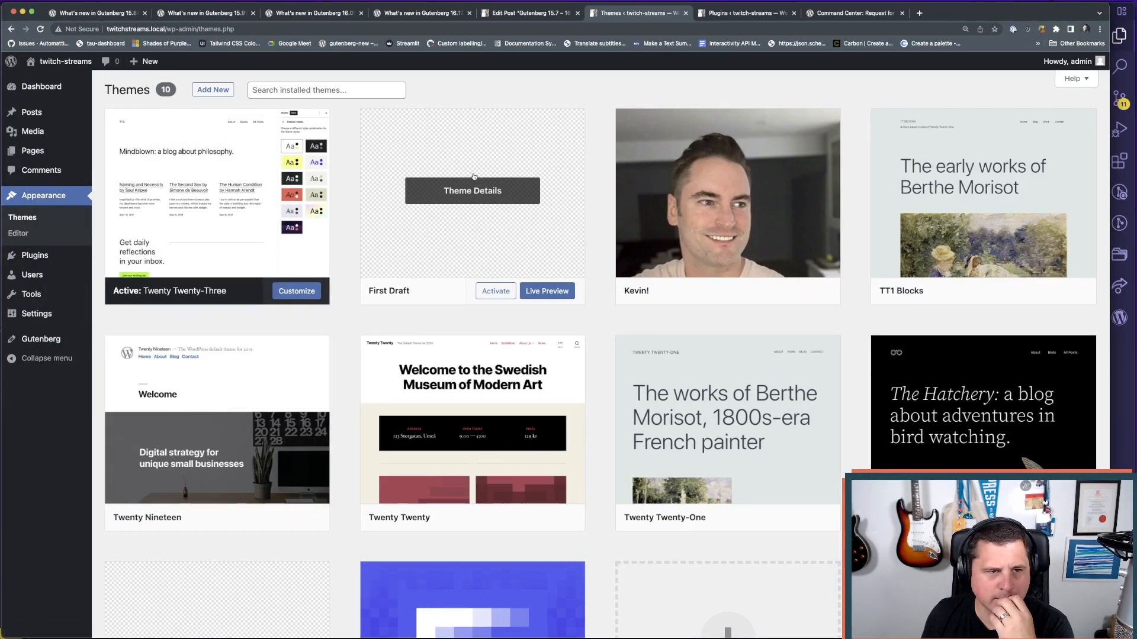
- Review the Theme Previews screenshot in the 15.8 post and check the plugins page and the Command Center post
click(81, 11)
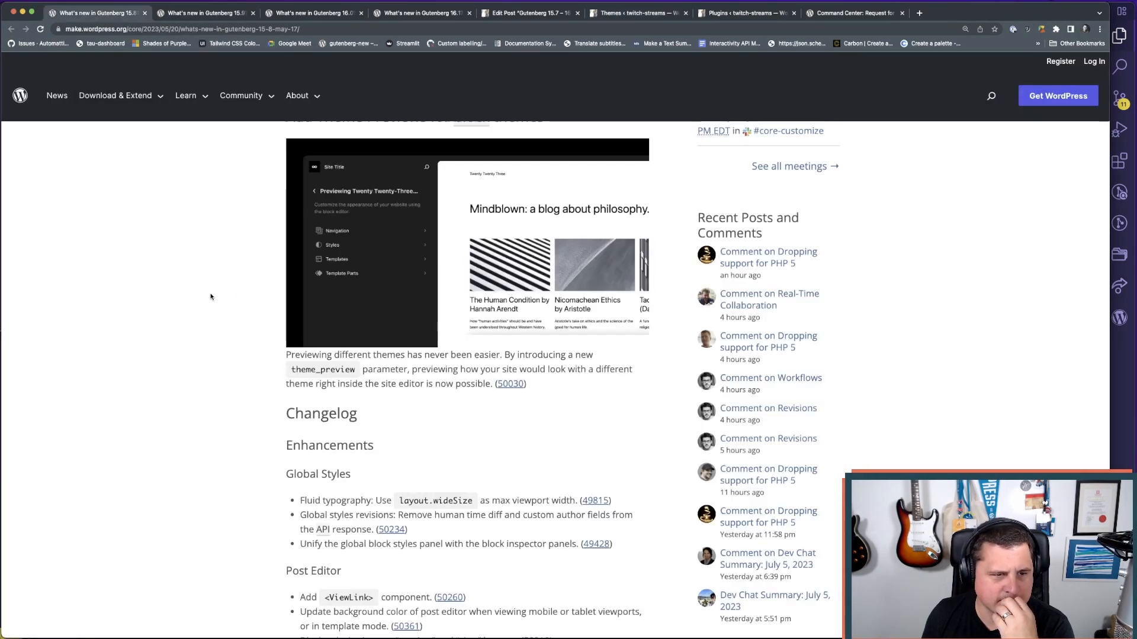
scroll(341, 200, up, 1)
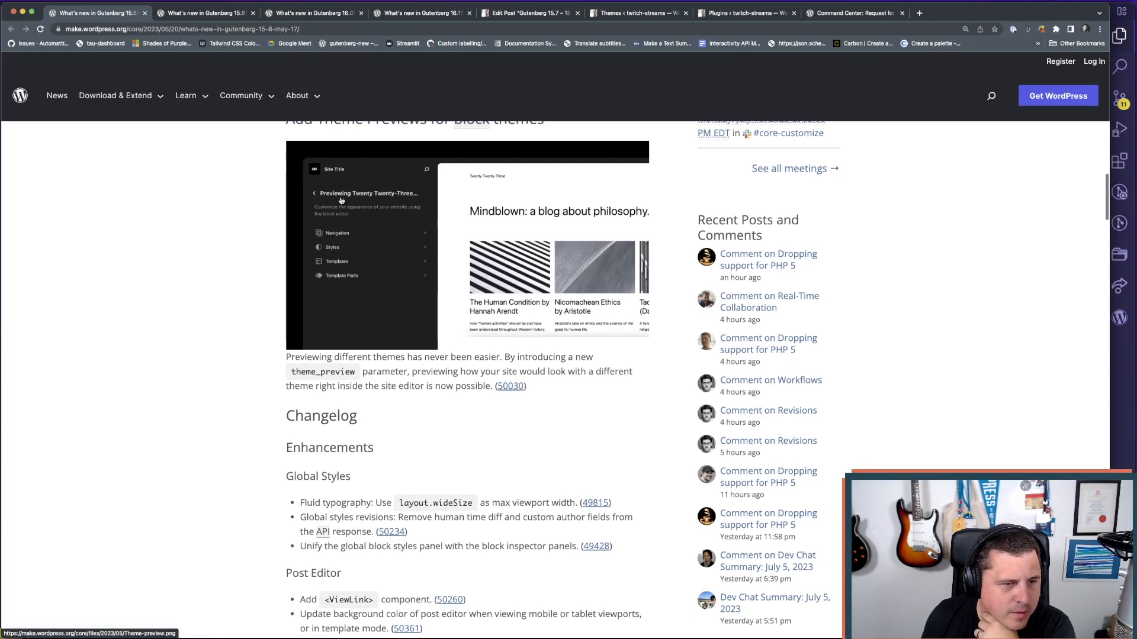
scroll(340, 216, up, 1)
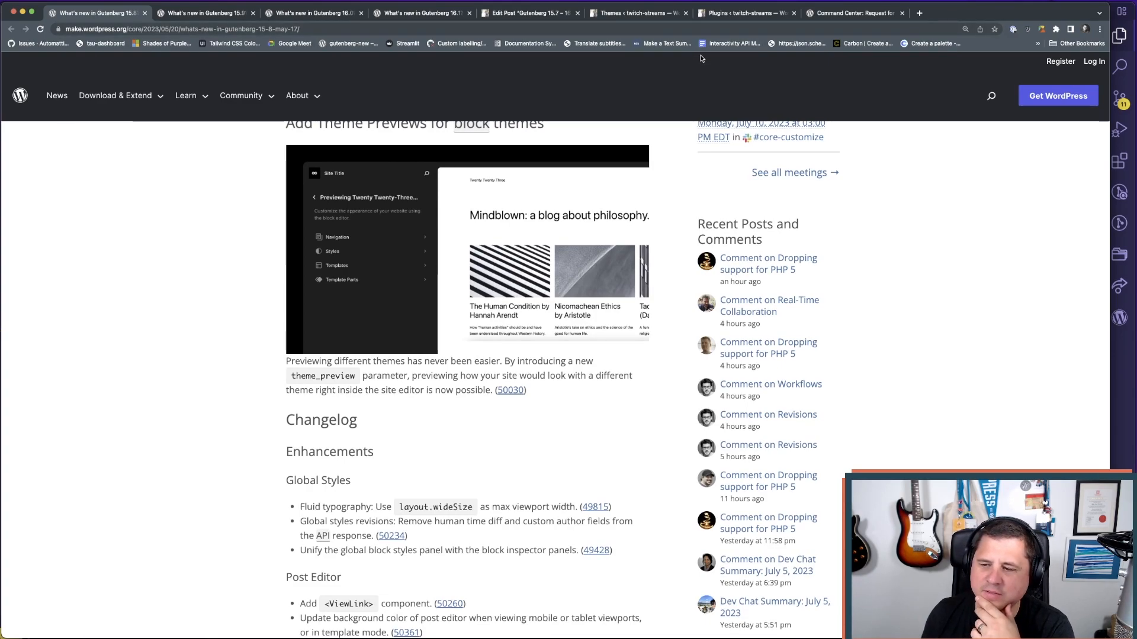
click(728, 18)
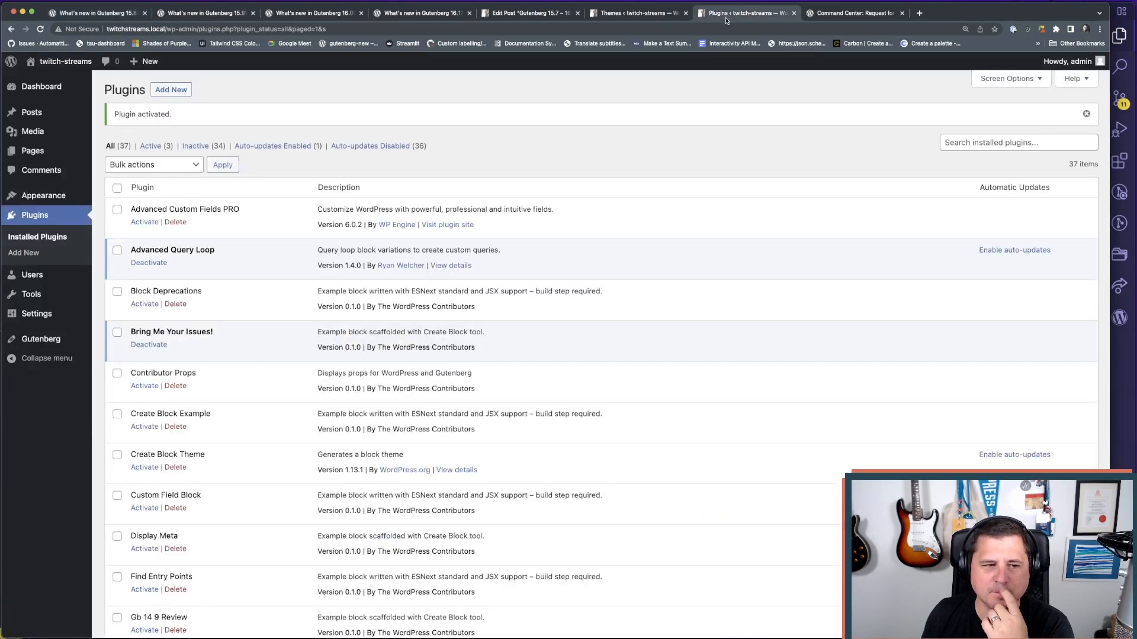
click(829, 13)
click(769, 16)
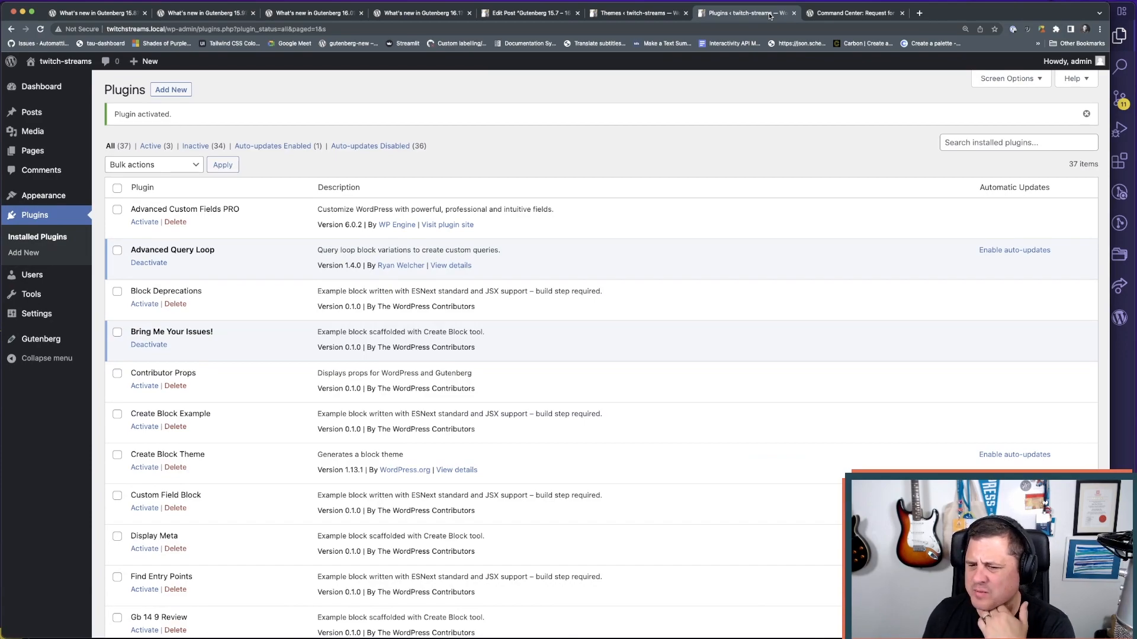
- Open the site editor from the themes page and look through its Styles and Library sections for theme previews
click(637, 17)
click(43, 234)
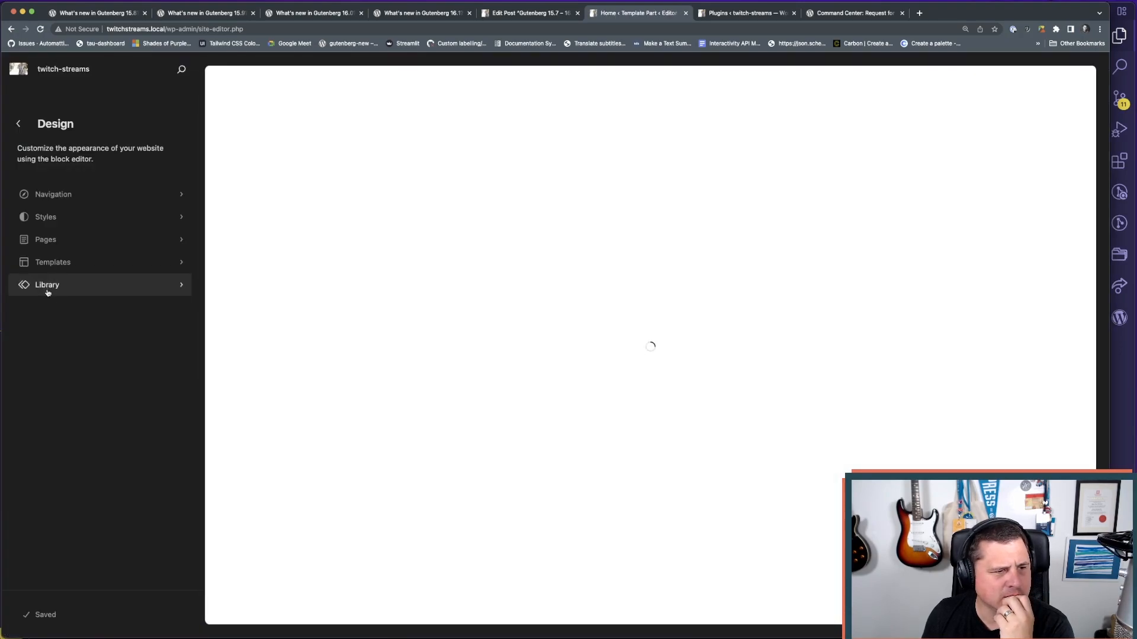
click(62, 220)
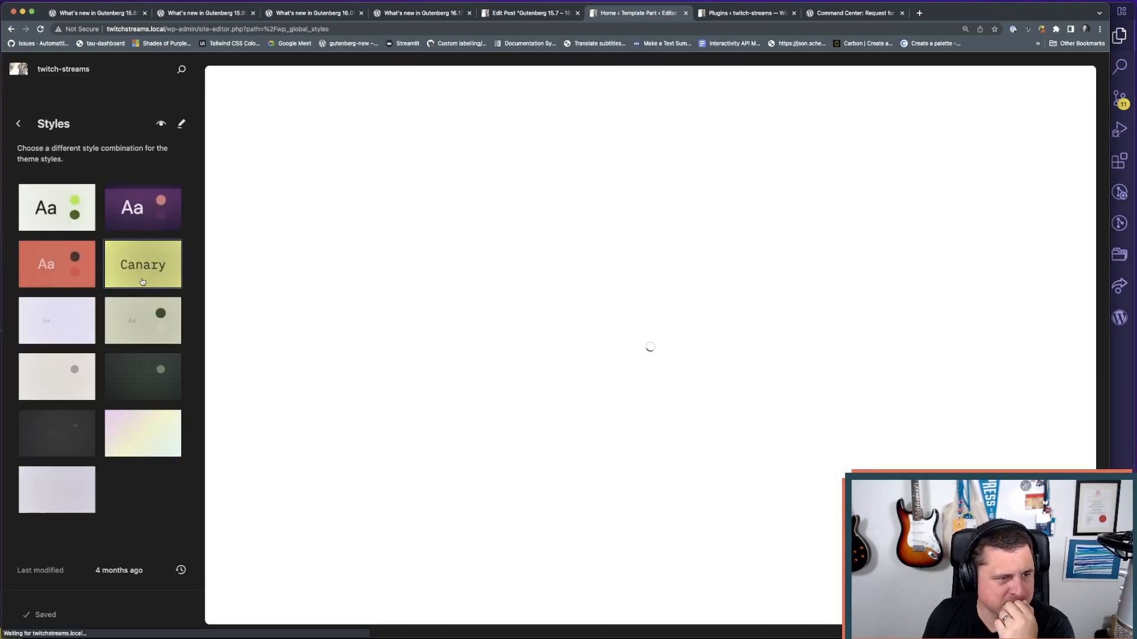
click(18, 126)
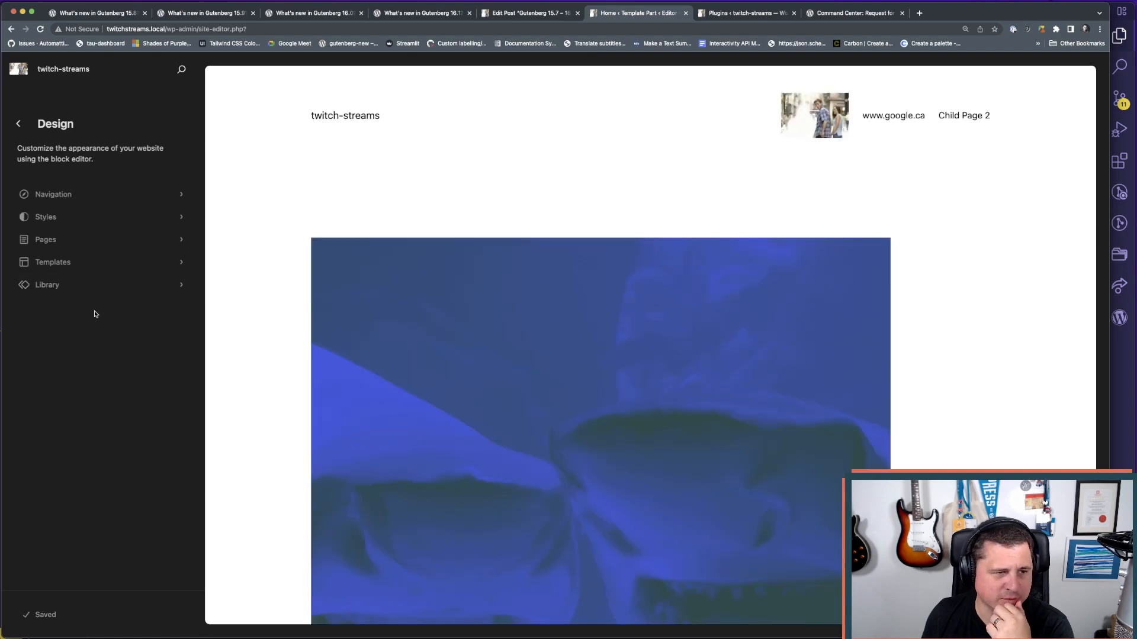
click(77, 295)
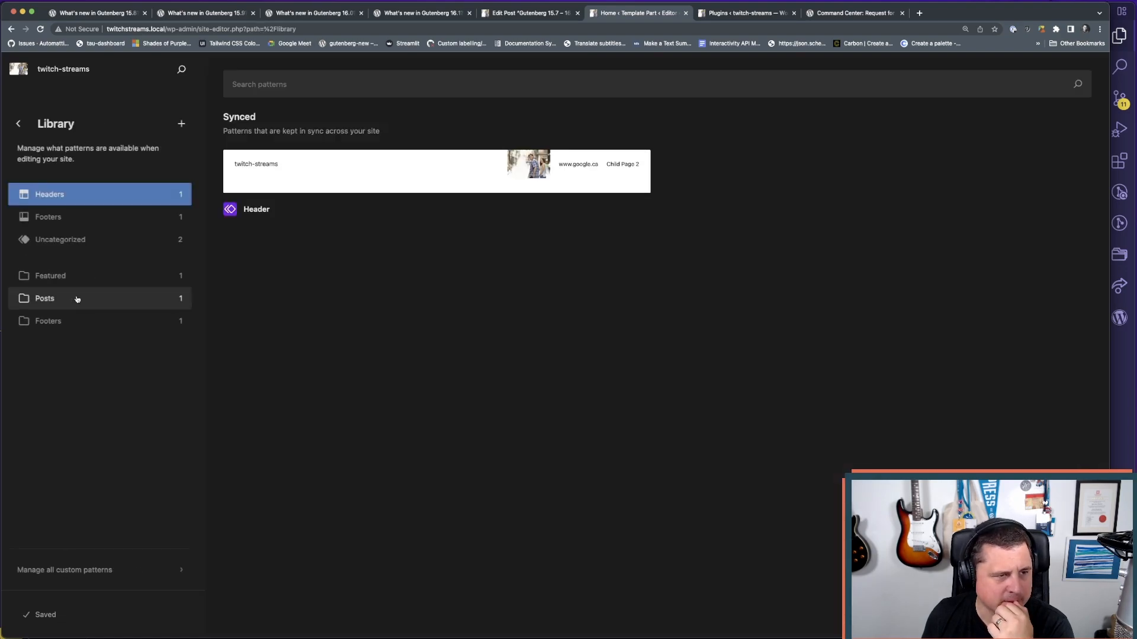
click(18, 123)
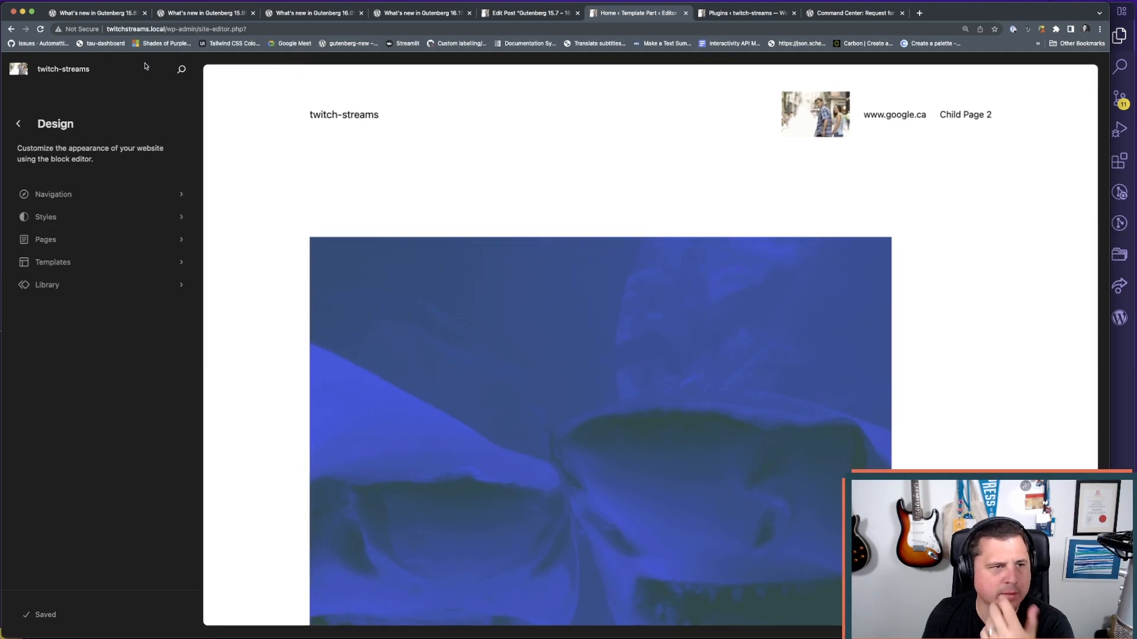
- Open pull request 50030 from the 15.8 post's Theme Previews section and read its testing instructions
click(106, 14)
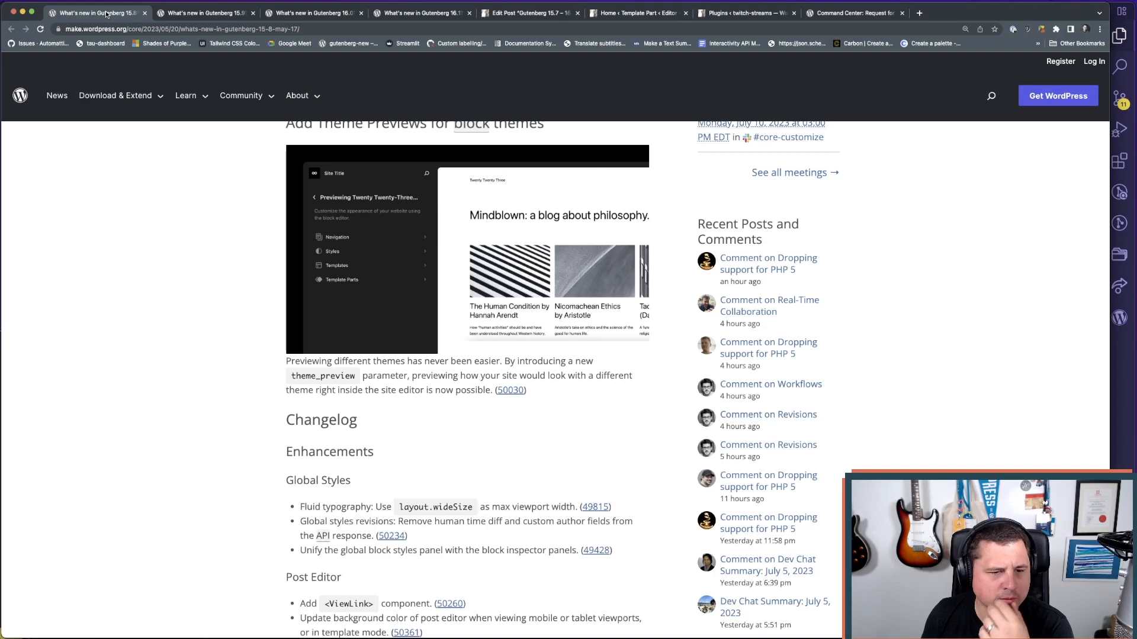
super+click(511, 390)
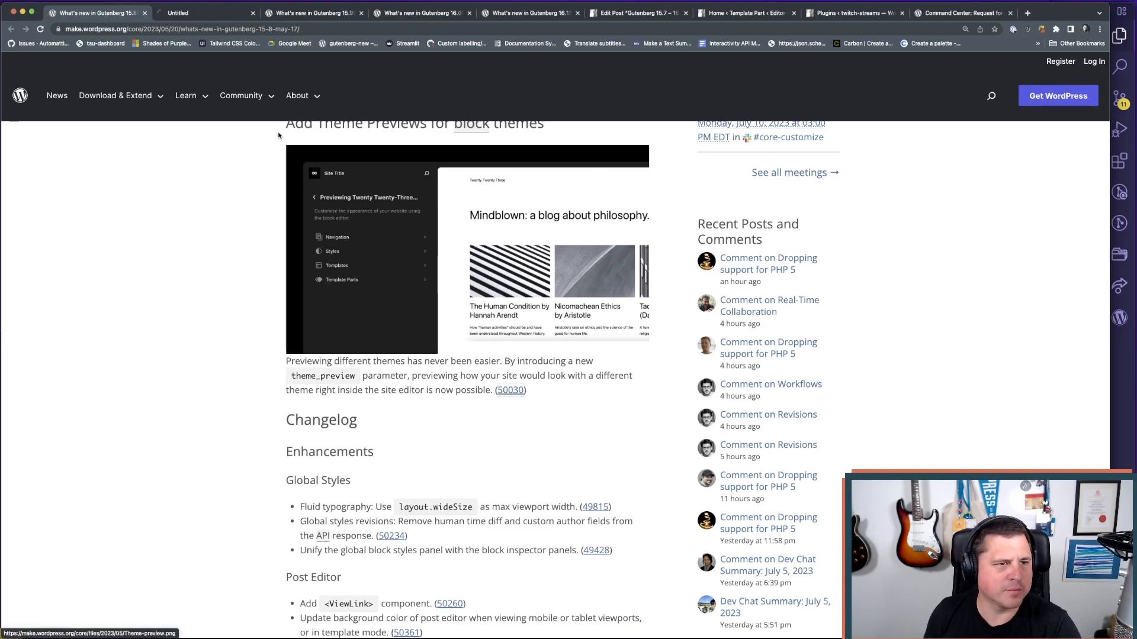
click(205, 16)
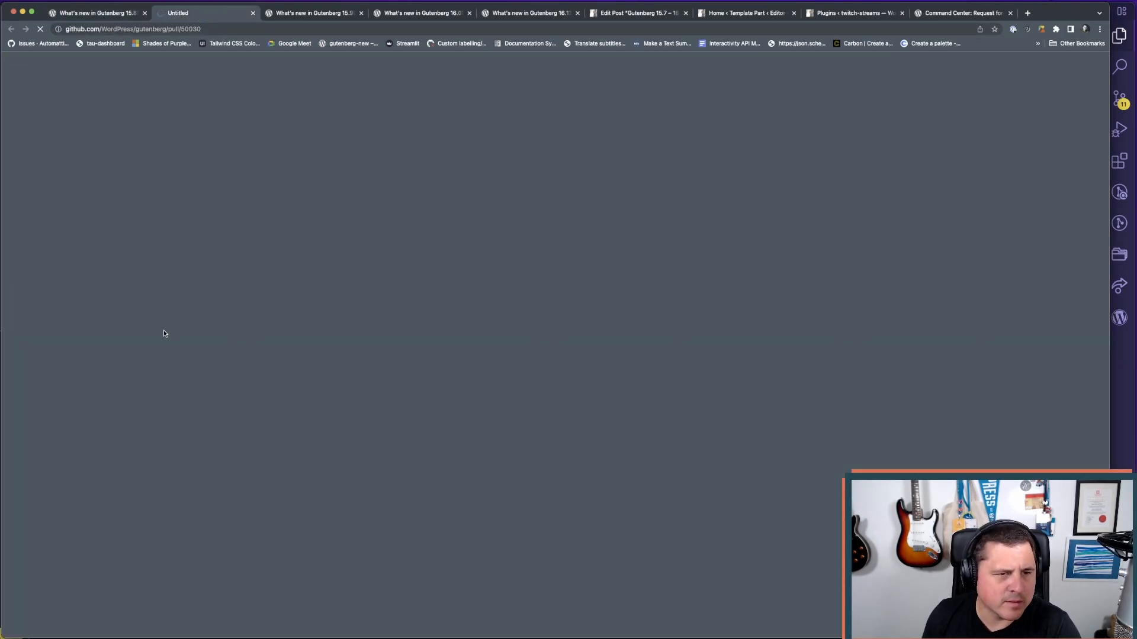
scroll(163, 334, down, 5)
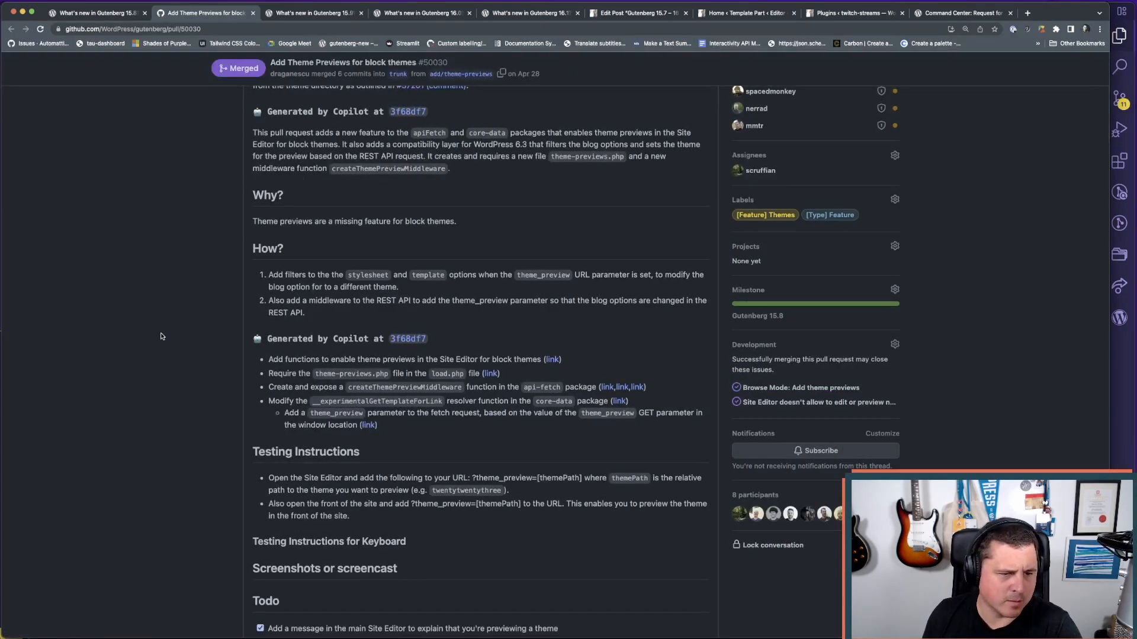
scroll(162, 336, down, 3)
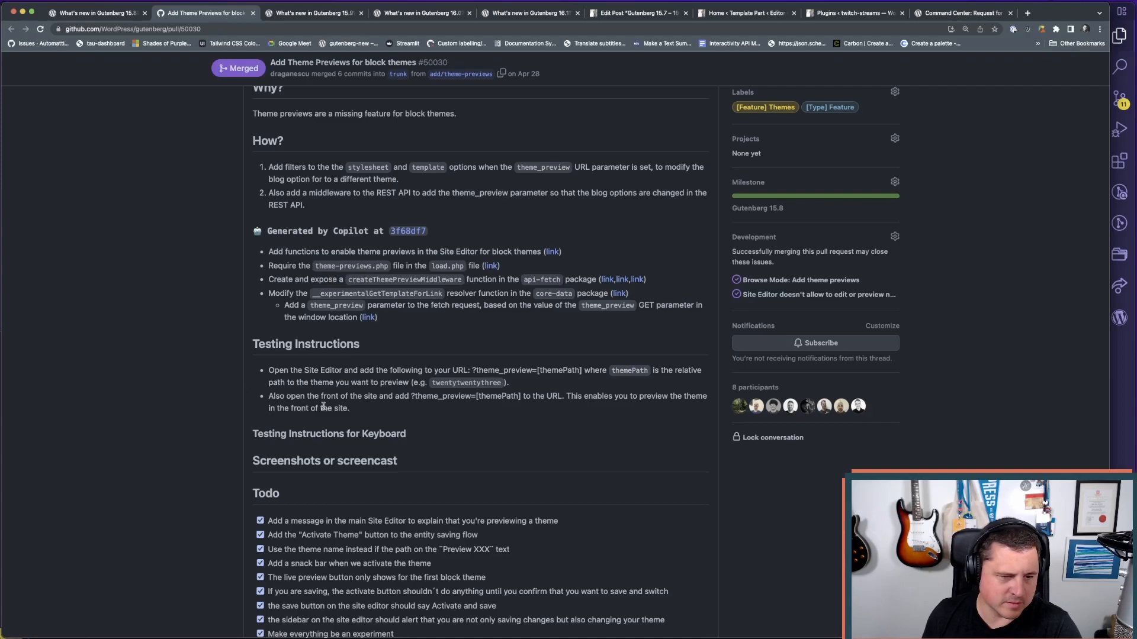
scroll(257, 416, up, 1)
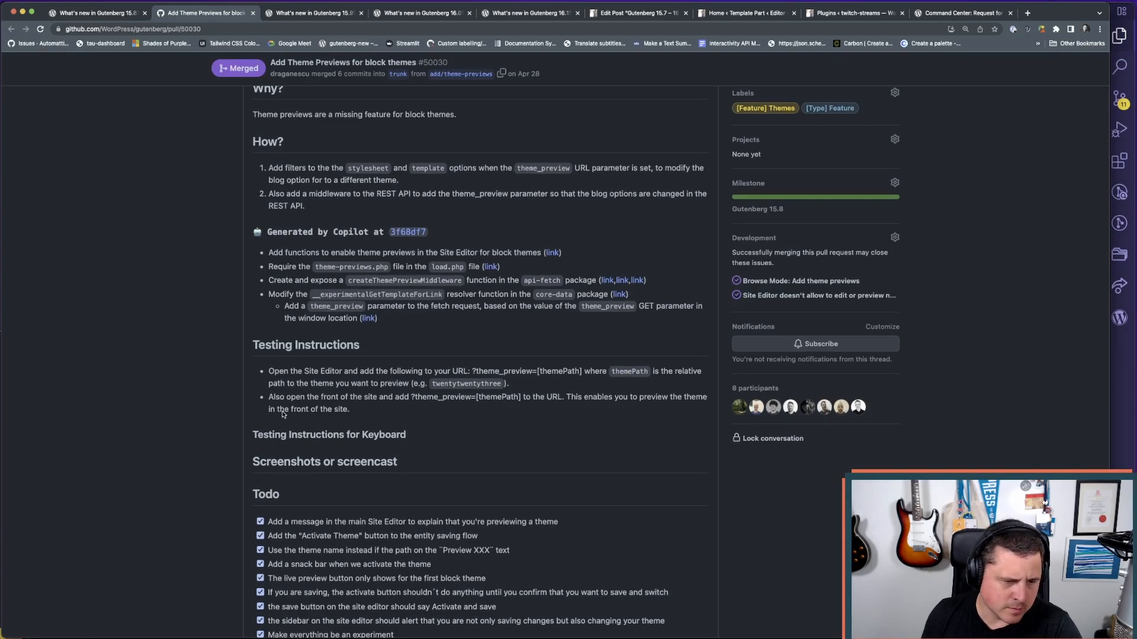
scroll(456, 418, up, 1)
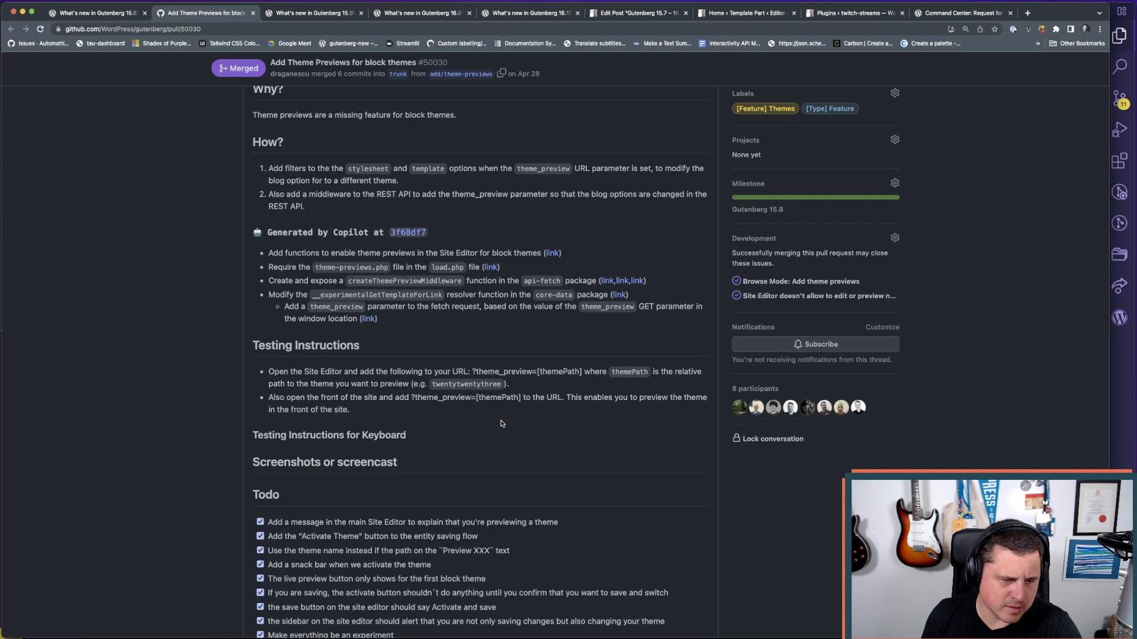
drag(521, 397, 413, 404)
click(474, 434)
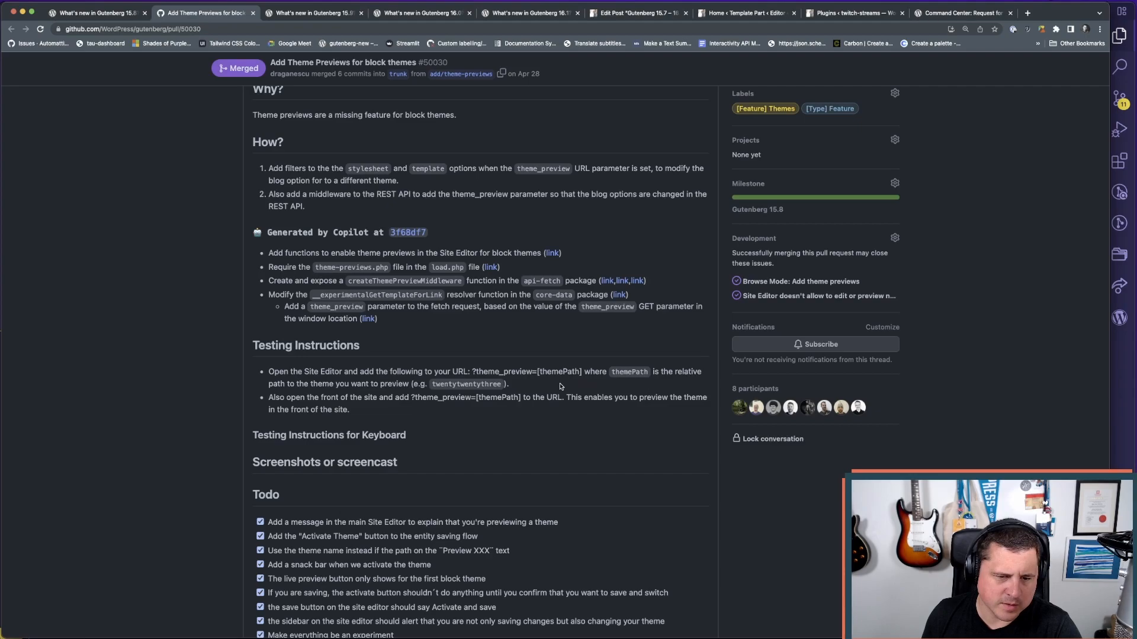
- Copy the theme preview parameter from the pull request and reload the site editor with theme_preview=kevin in its URL
drag(579, 374, 474, 373)
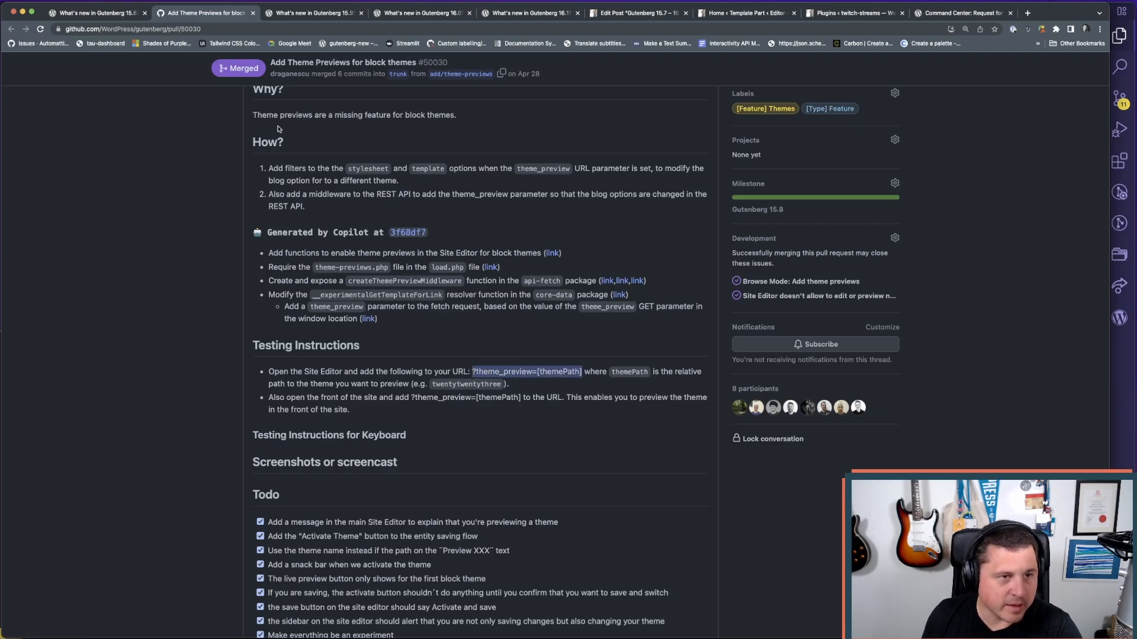
click(735, 14)
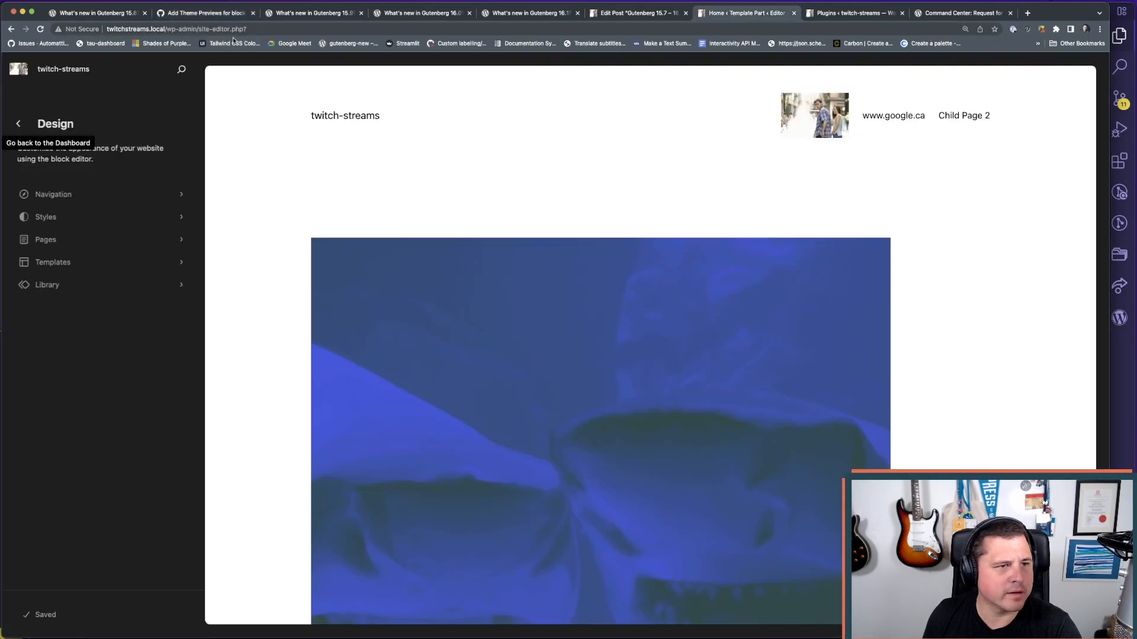
click(262, 29)
key(Right)
text(?theme_preview=[themePath])
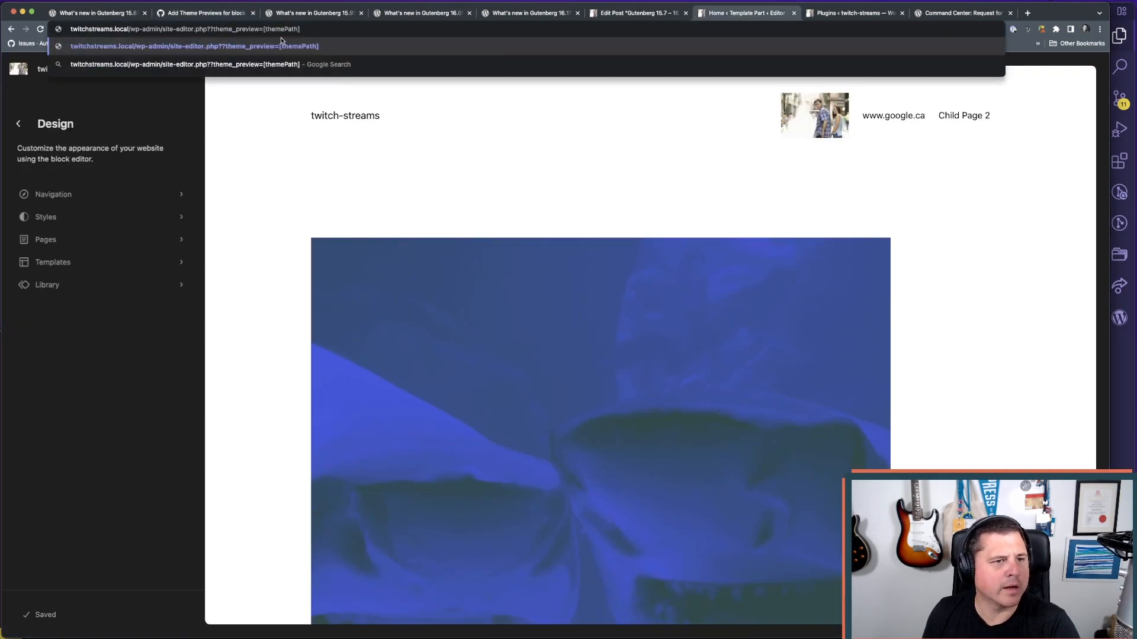
drag(262, 30, 327, 38)
text(kevin)
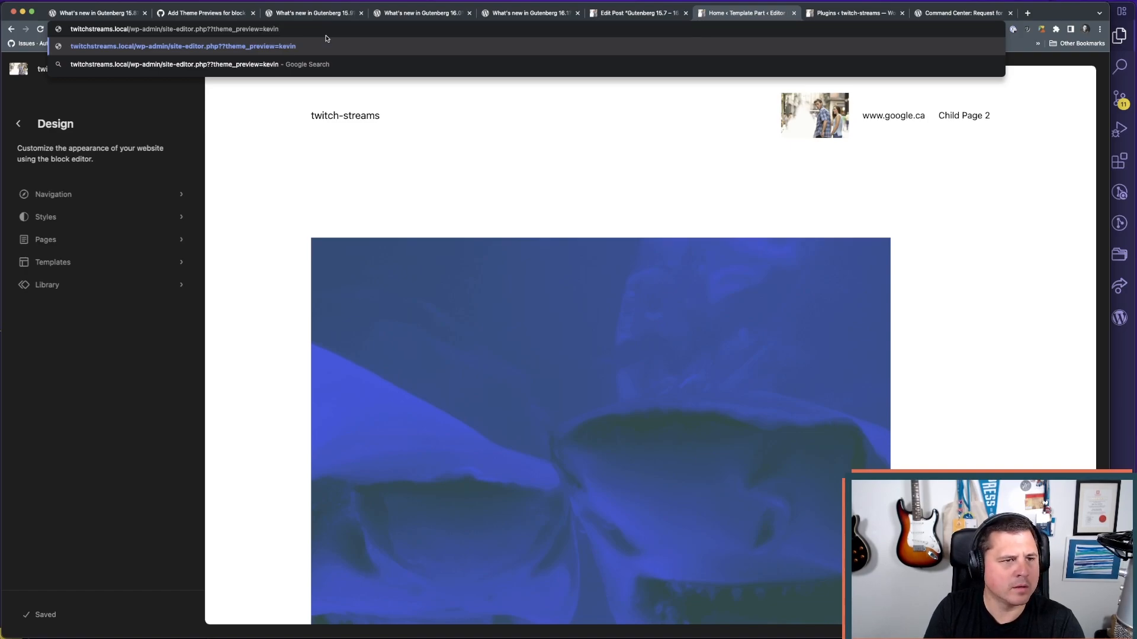
key(Return)
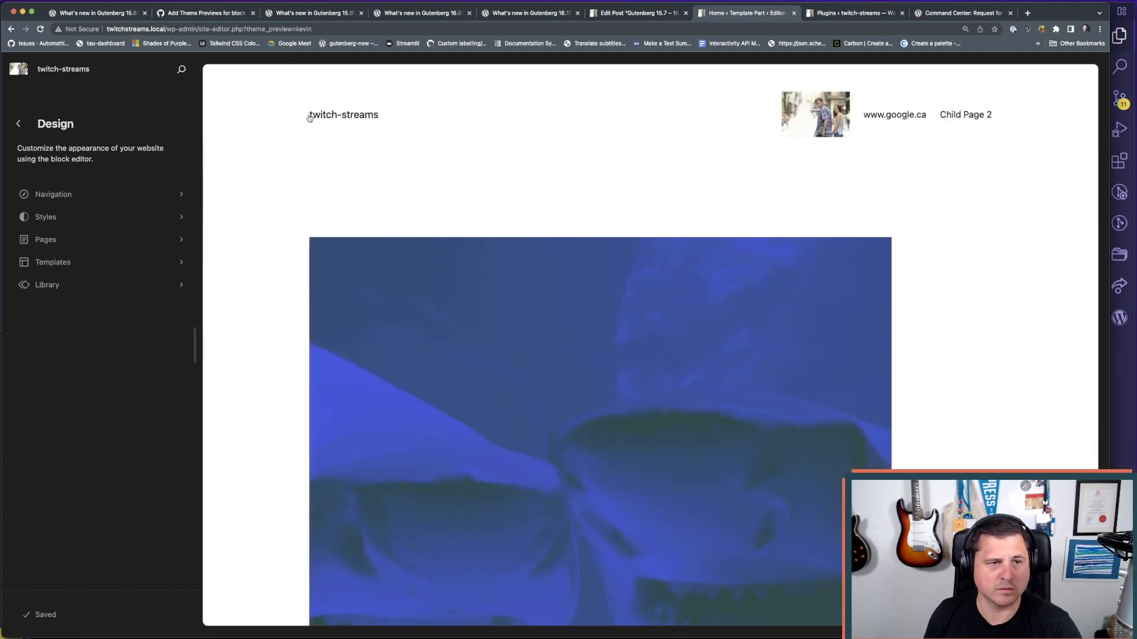
- Reread the Theme Previews description in the 15.8 post and the testing instructions in the pull request
click(634, 17)
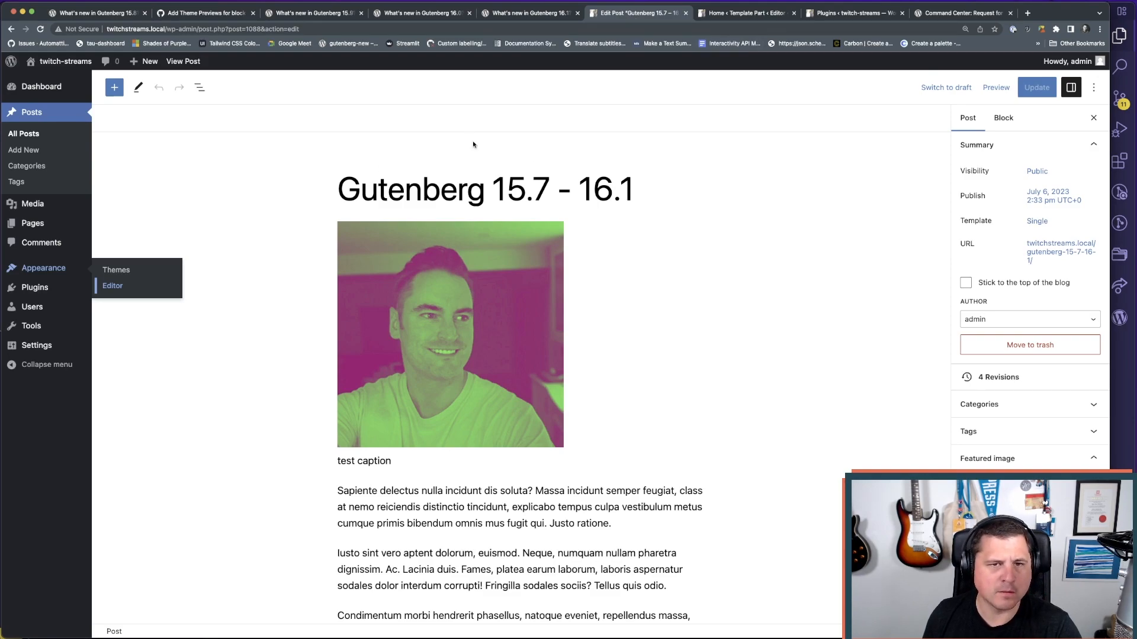
click(414, 13)
click(135, 13)
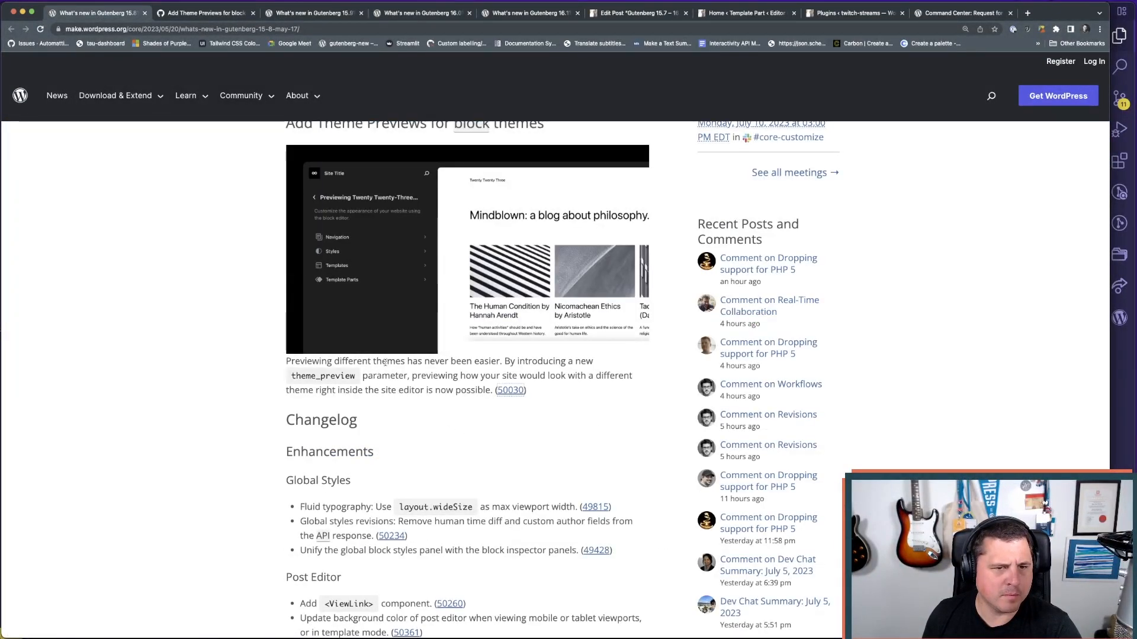
click(205, 13)
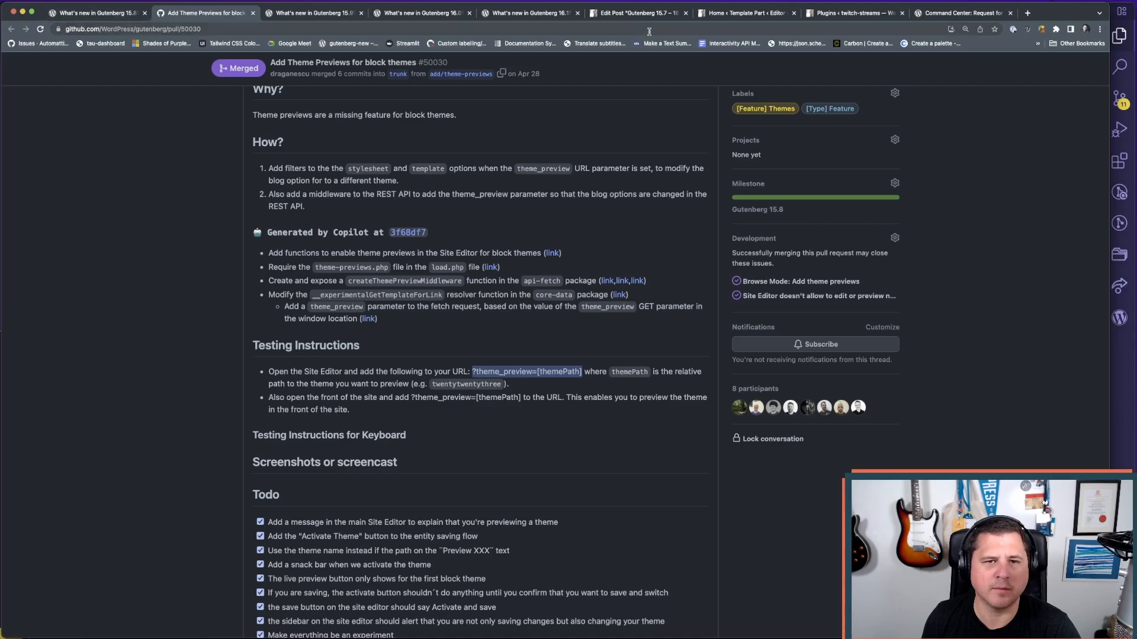
- Go back to the site editor and reload it with the theme_preview value changed to !kevin
click(630, 18)
click(734, 12)
click(290, 30)
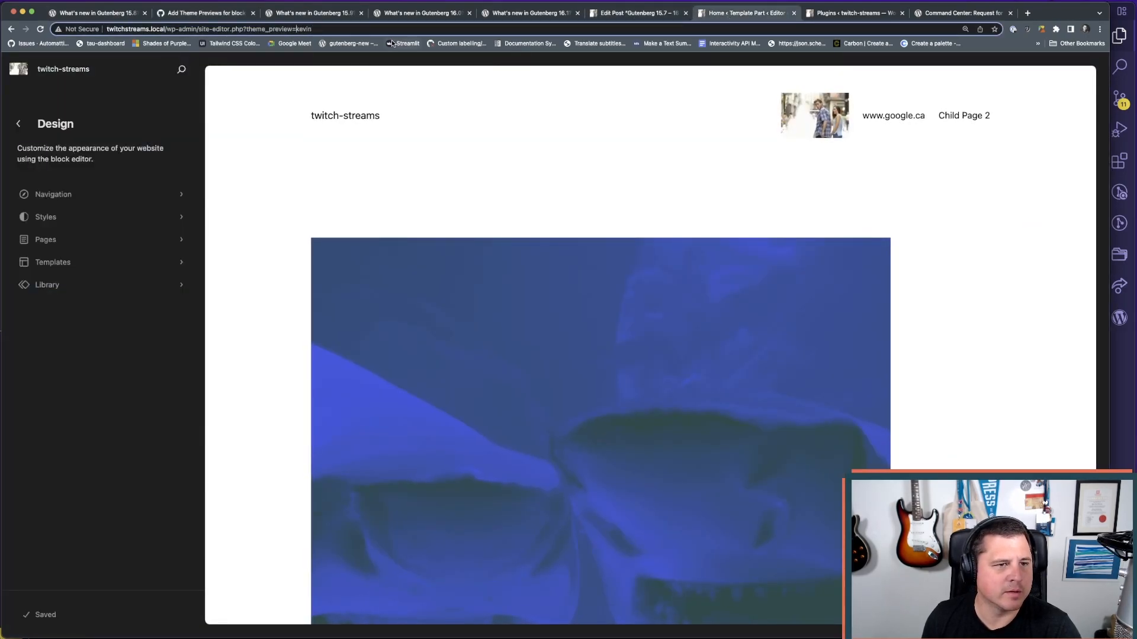
text(!)
key(Return)
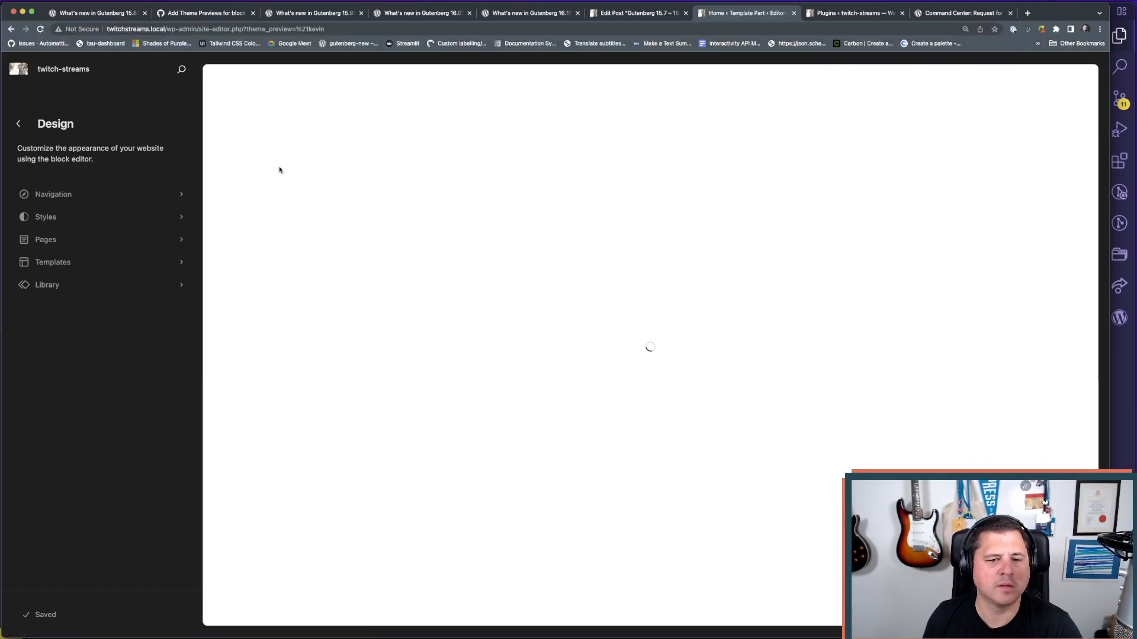
- Check the theme preview in the site editor and look through the installed plugins list, including the Gutenberg plugin
scroll(273, 169, down, 10)
scroll(273, 170, up, 10)
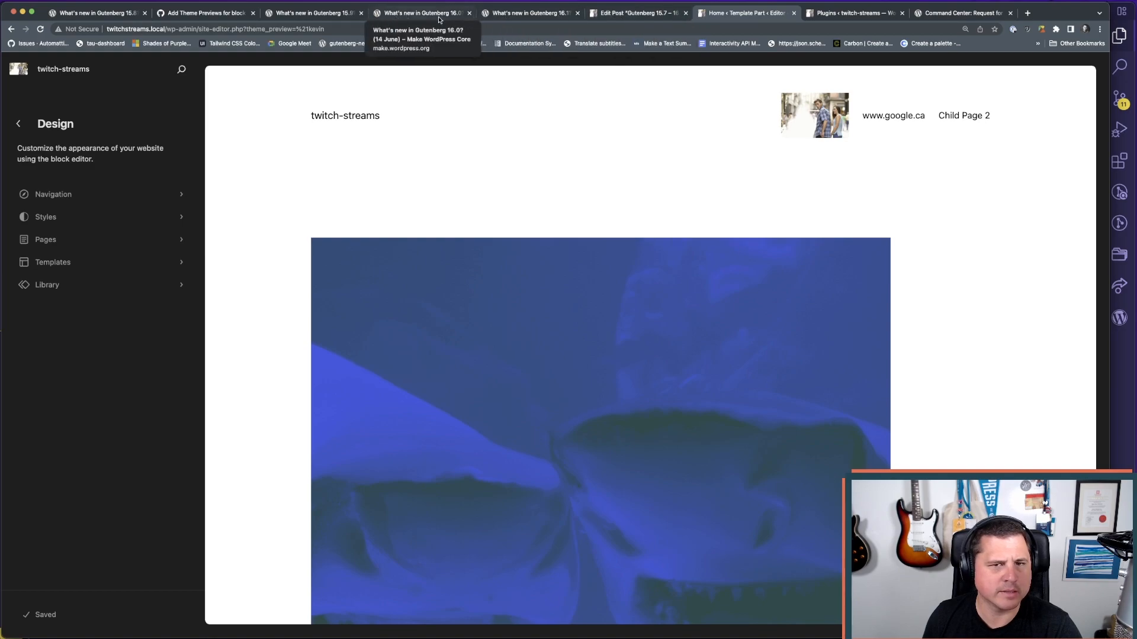
click(828, 20)
scroll(272, 407, down, 5)
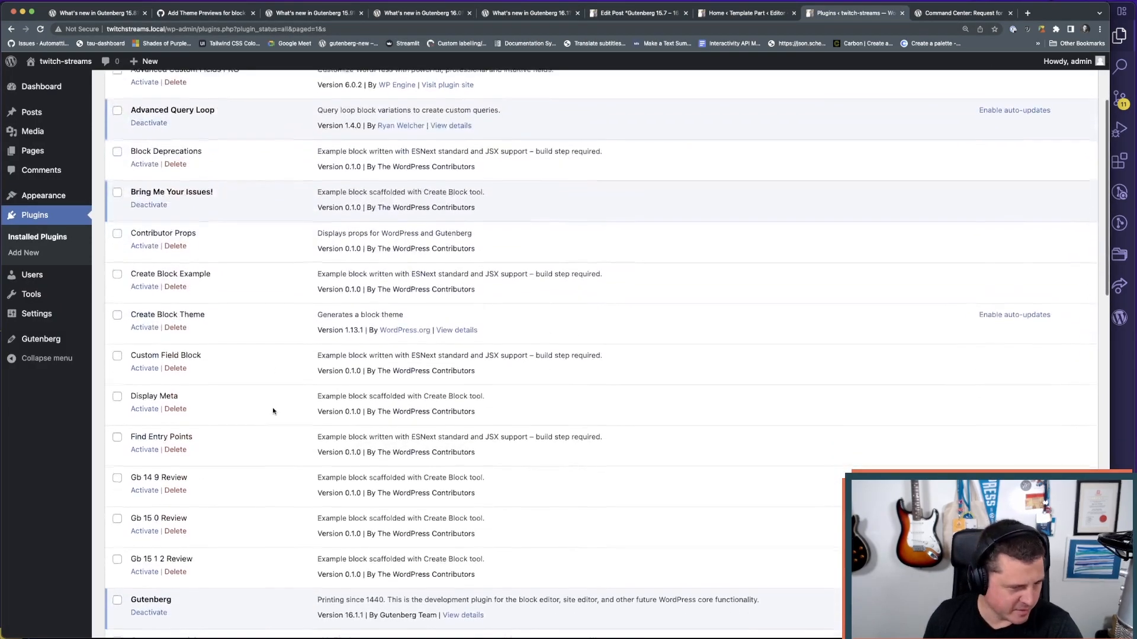
scroll(272, 408, up, 5)
click(561, 2)
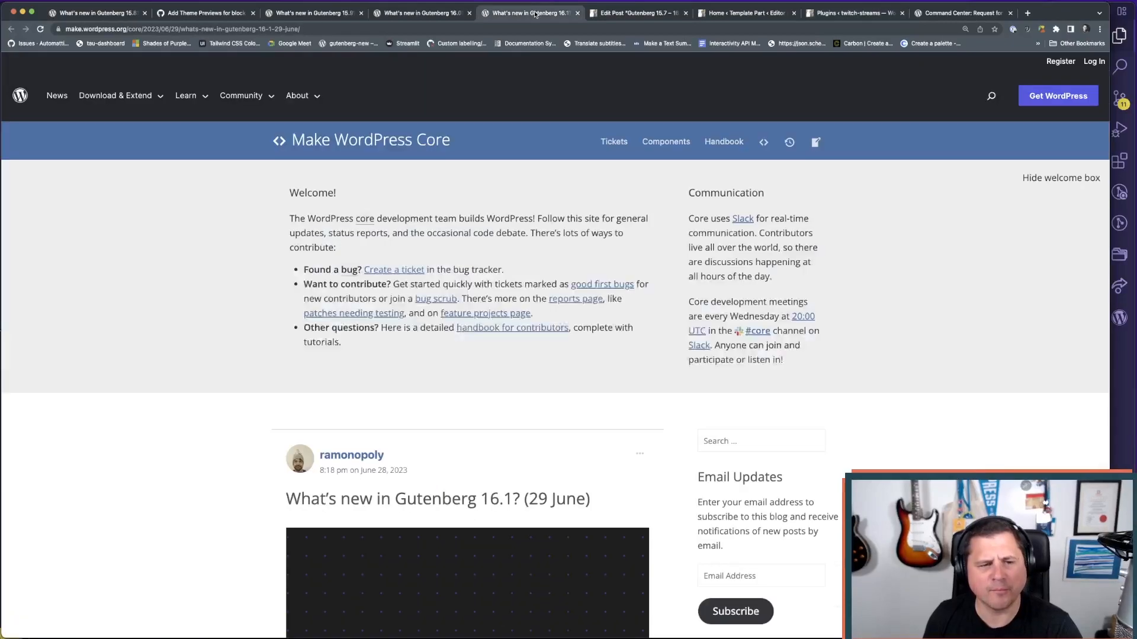
- Reread the testing instructions and the Todo checklist in pull request 50030
click(214, 17)
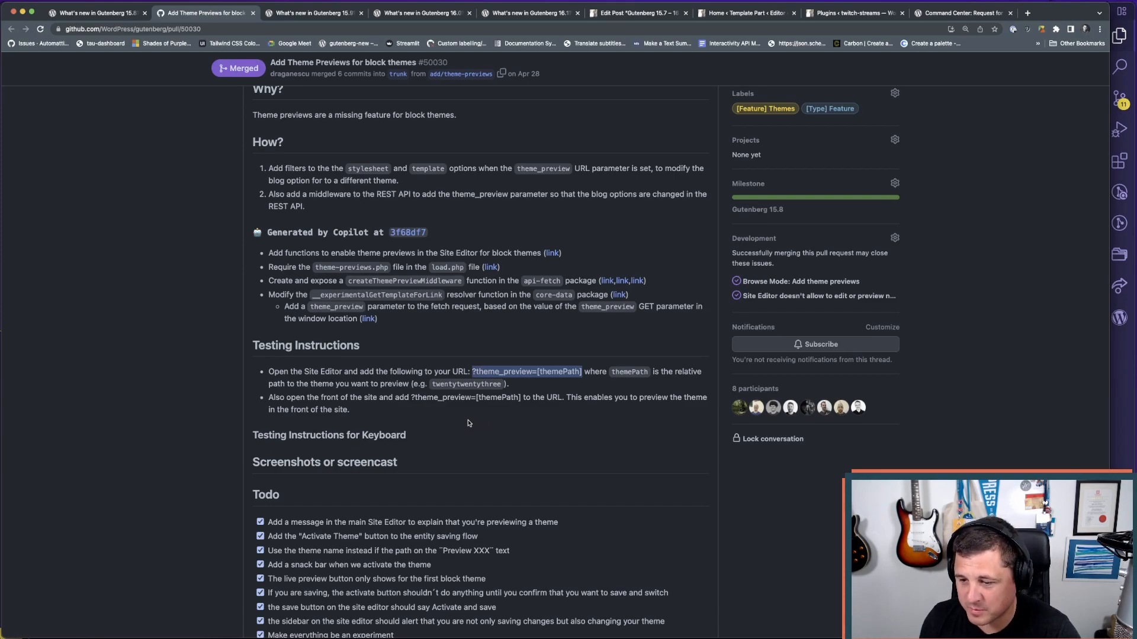
scroll(213, 421, down, 3)
scroll(213, 422, down, 10)
scroll(211, 419, up, 9)
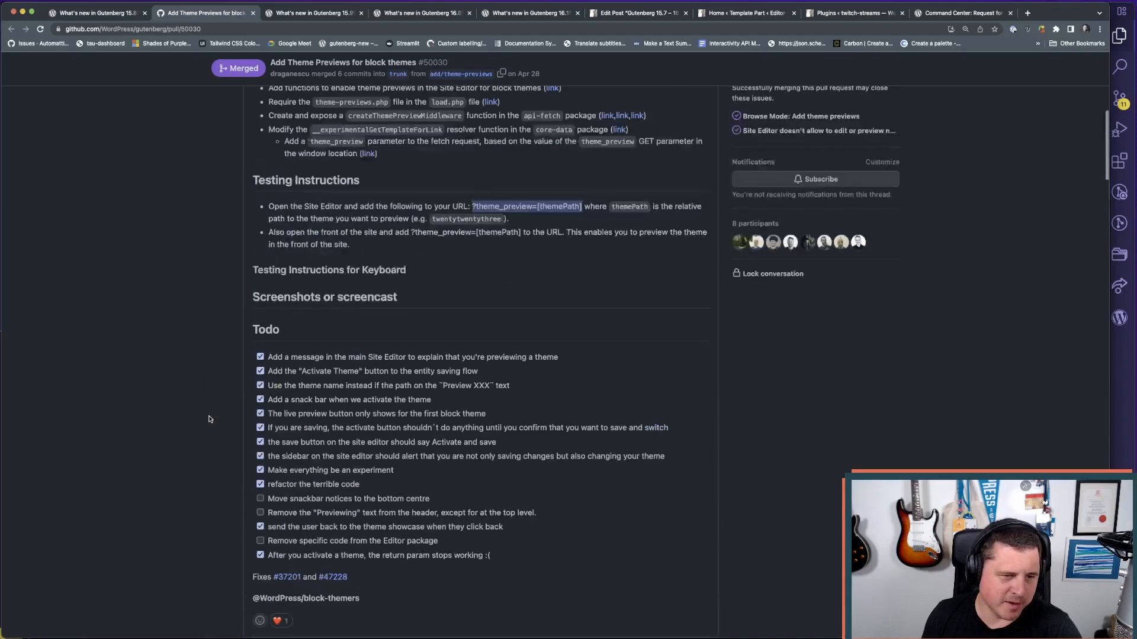
scroll(209, 420, up, 1)
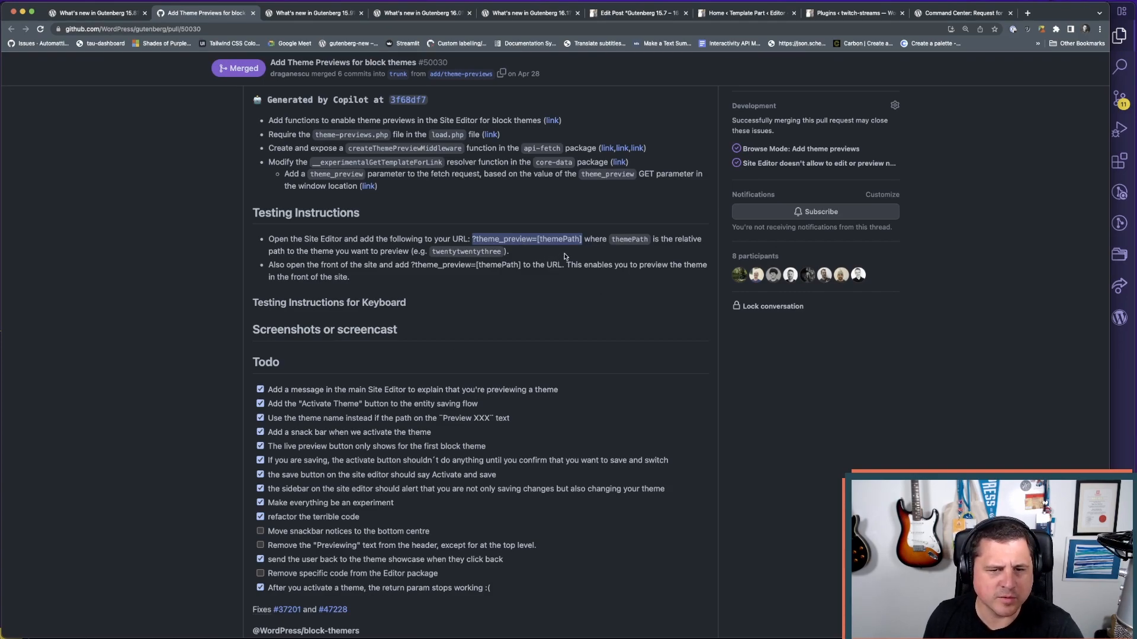
- Open Home in the site editor and reload it with ?theme_preview=twitch-theme appended to its URL
click(727, 14)
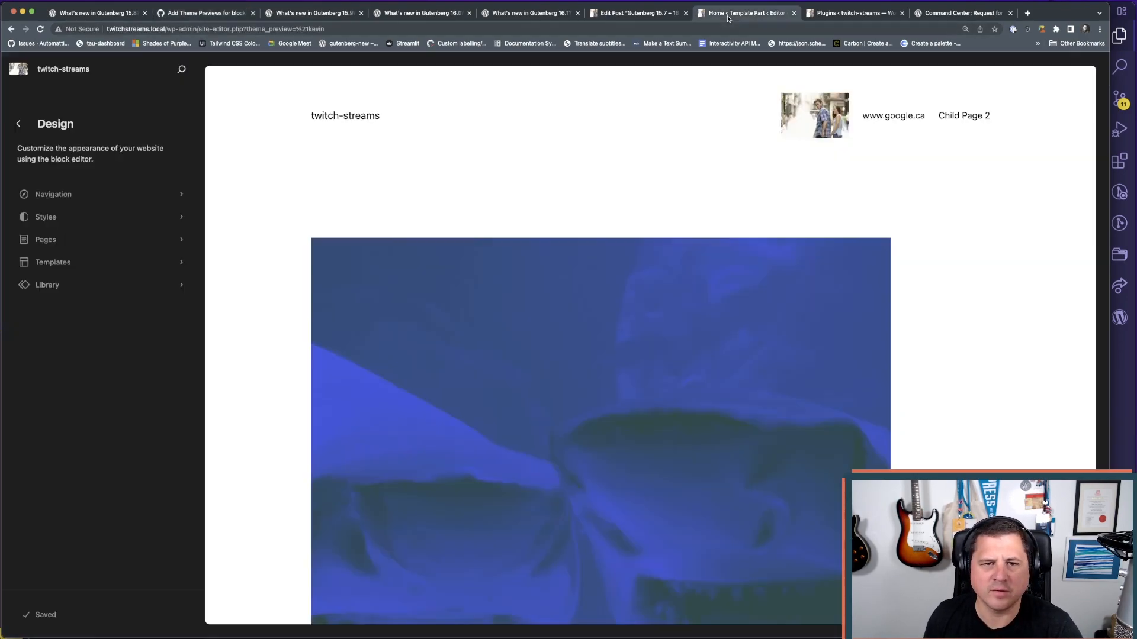
click(68, 240)
click(52, 184)
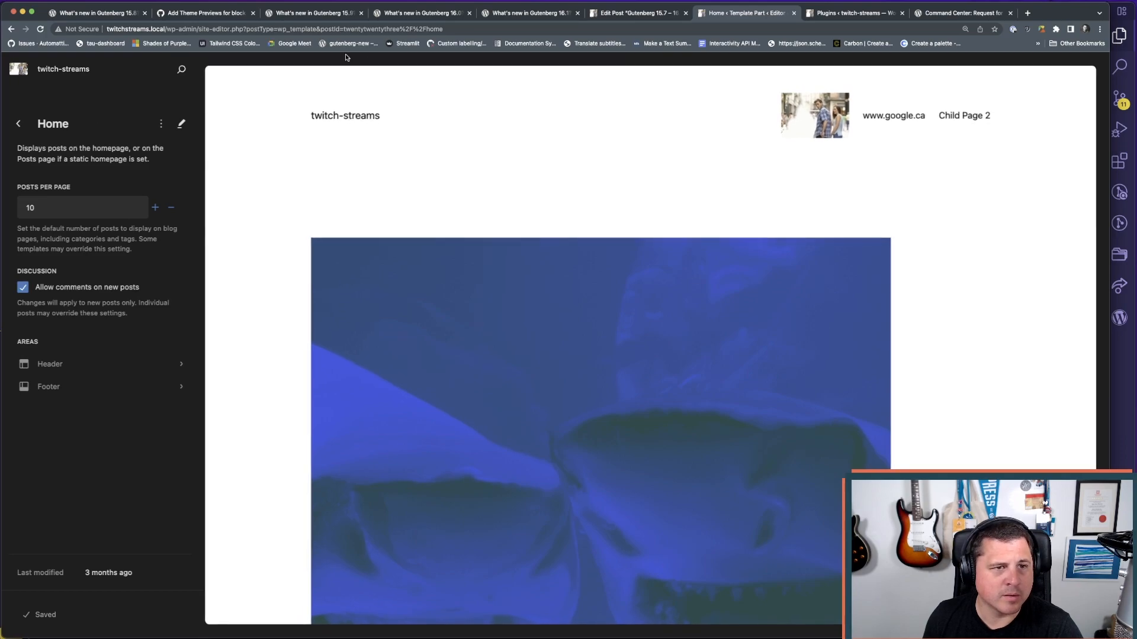
click(447, 27)
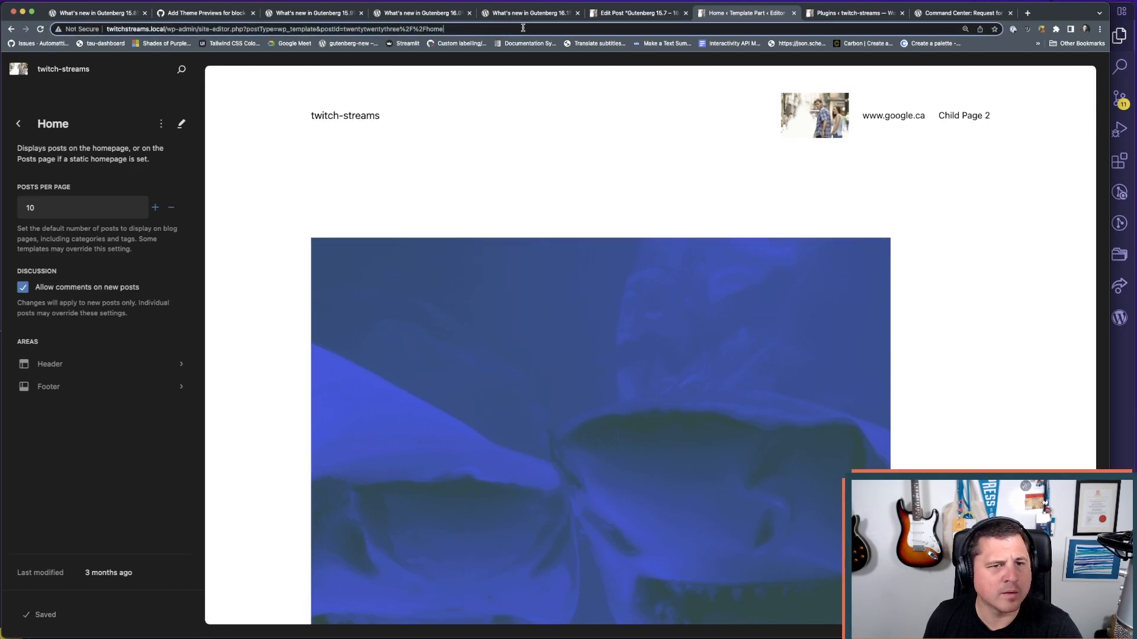
click(522, 28)
text(?theme_preview=[themePath])
drag(498, 29, 460, 30)
text(twitch-theme)
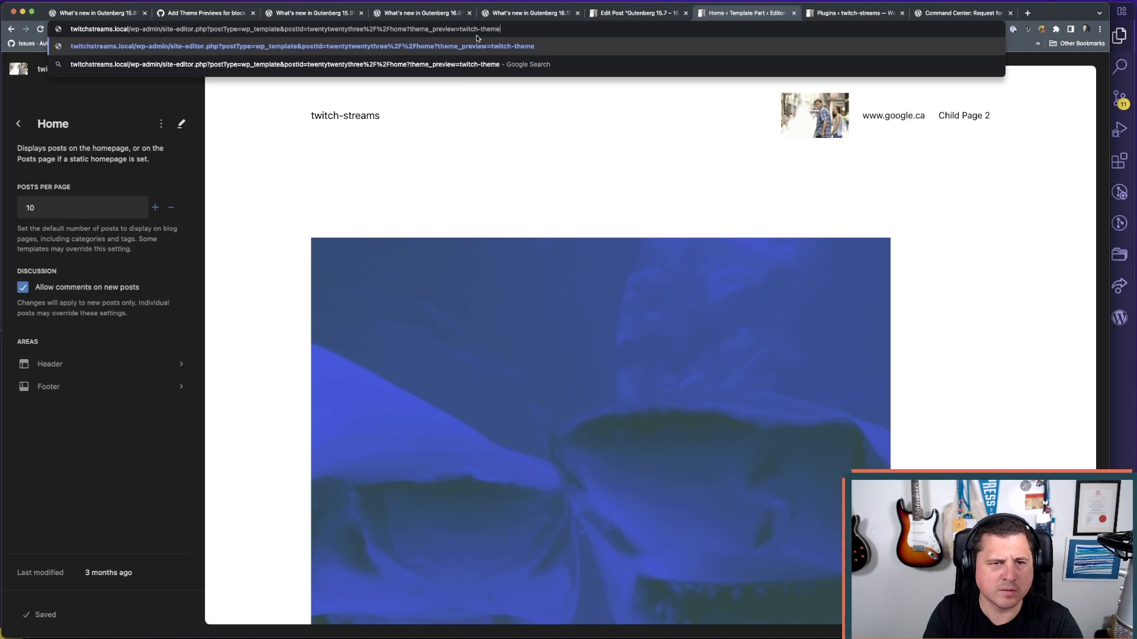
key(Return)
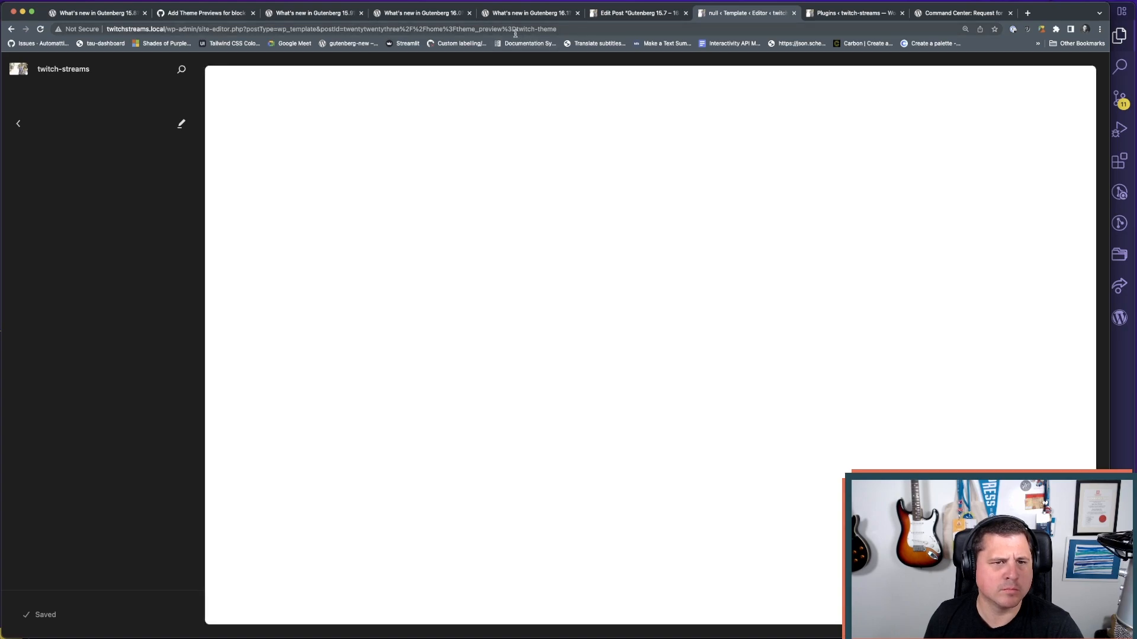
- Replace the question mark before theme_preview with & in the Home URL, reload it, and go back up through the Templates list
drag(457, 29, 443, 31)
text(&)
key(Return)
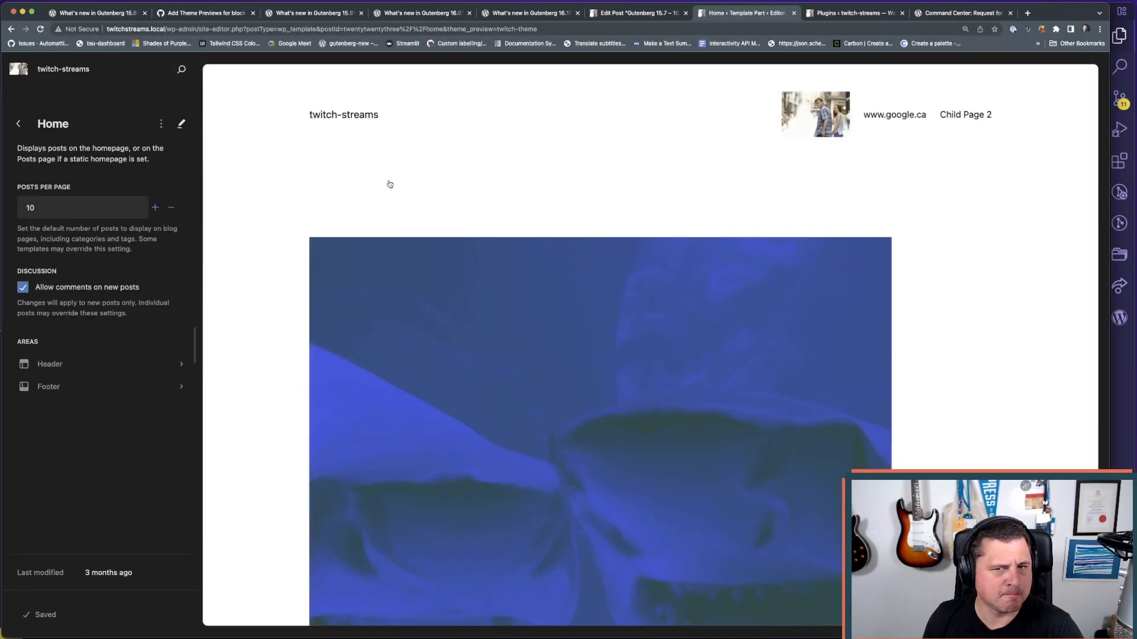
click(18, 125)
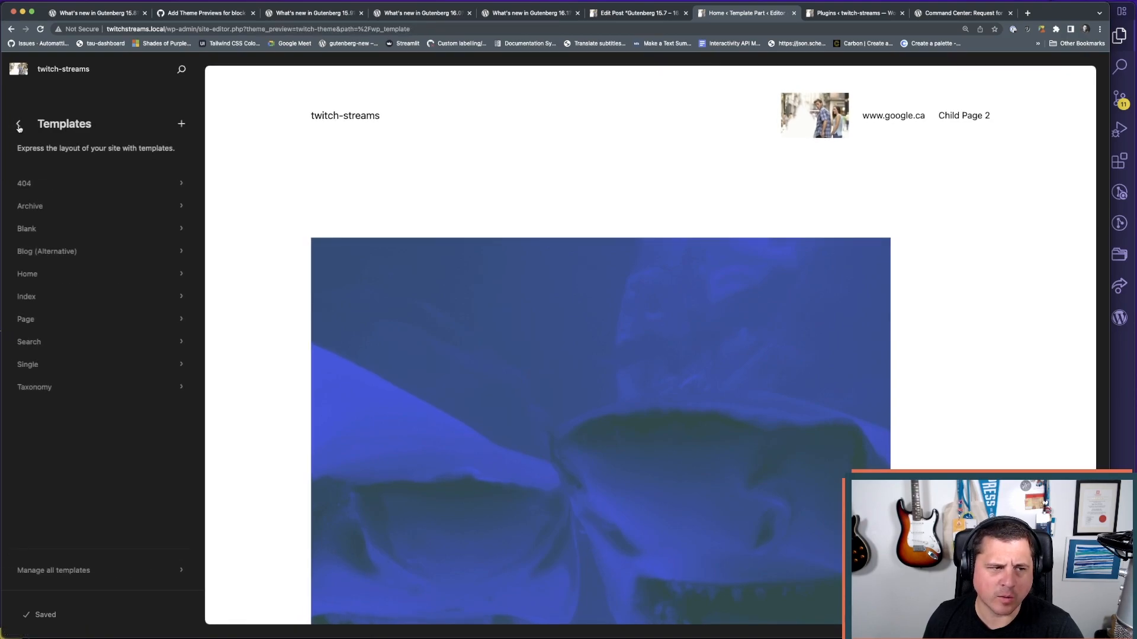
click(19, 125)
- Compare the Theme Previews section of the 15.8 post with the description and testing instructions in pull request 50030
click(98, 12)
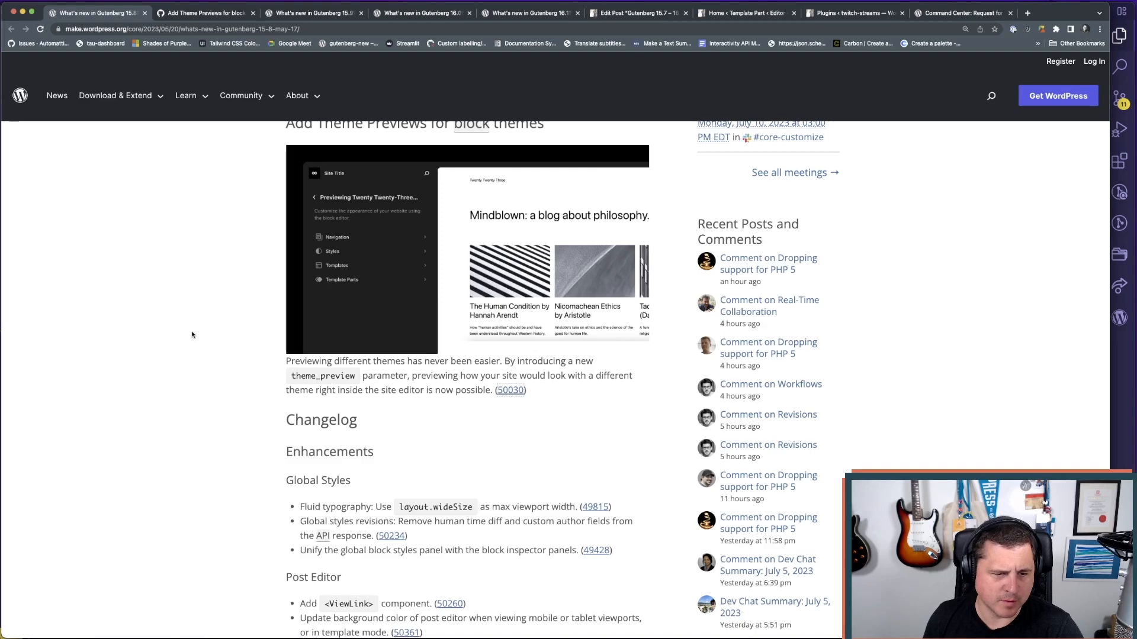
key(ctrl+Tab)
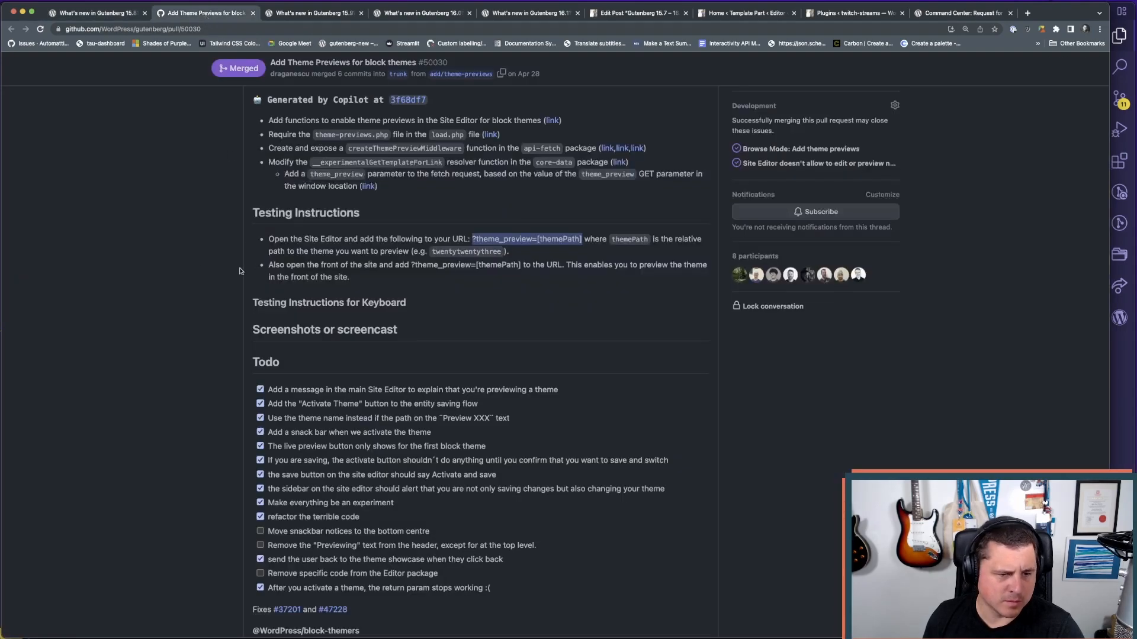
scroll(188, 262, up, 3)
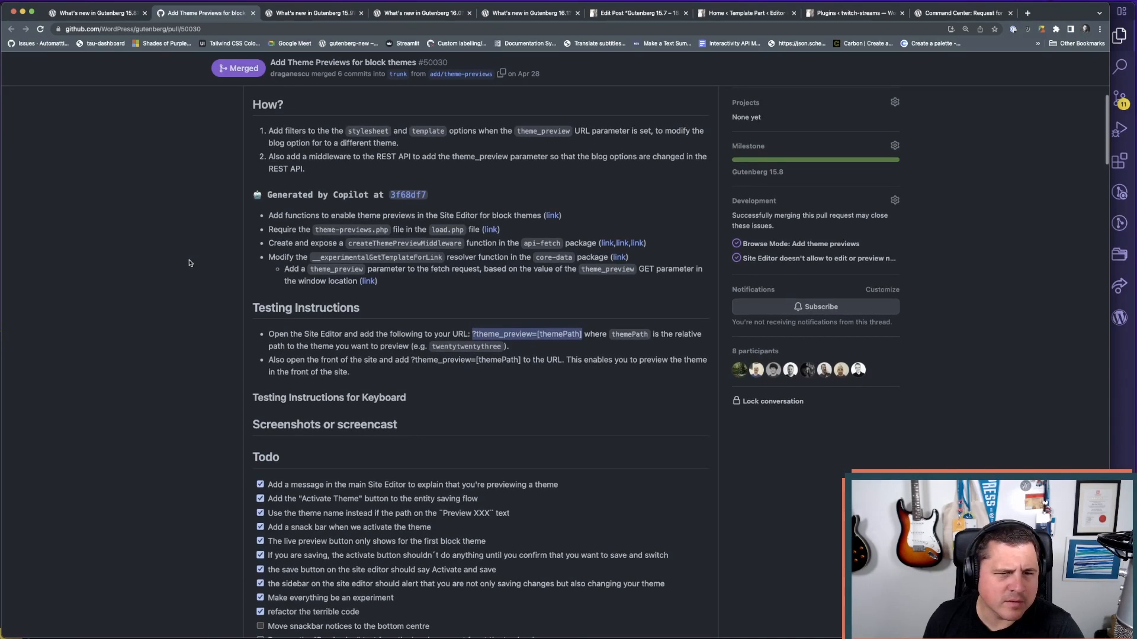
scroll(188, 263, up, 5)
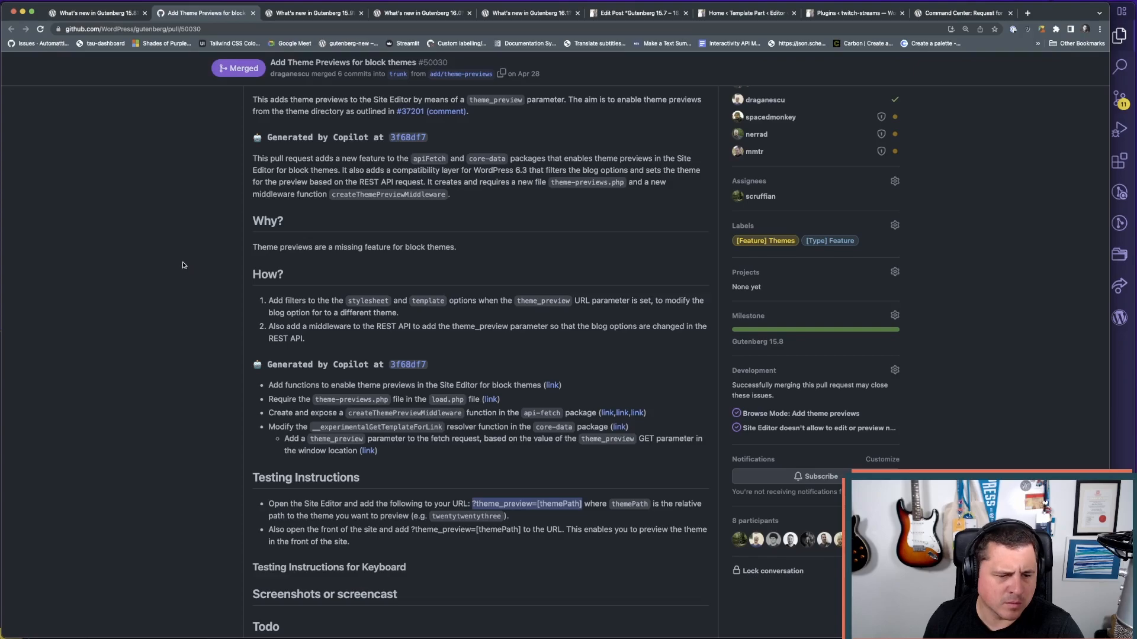
scroll(183, 265, down, 4)
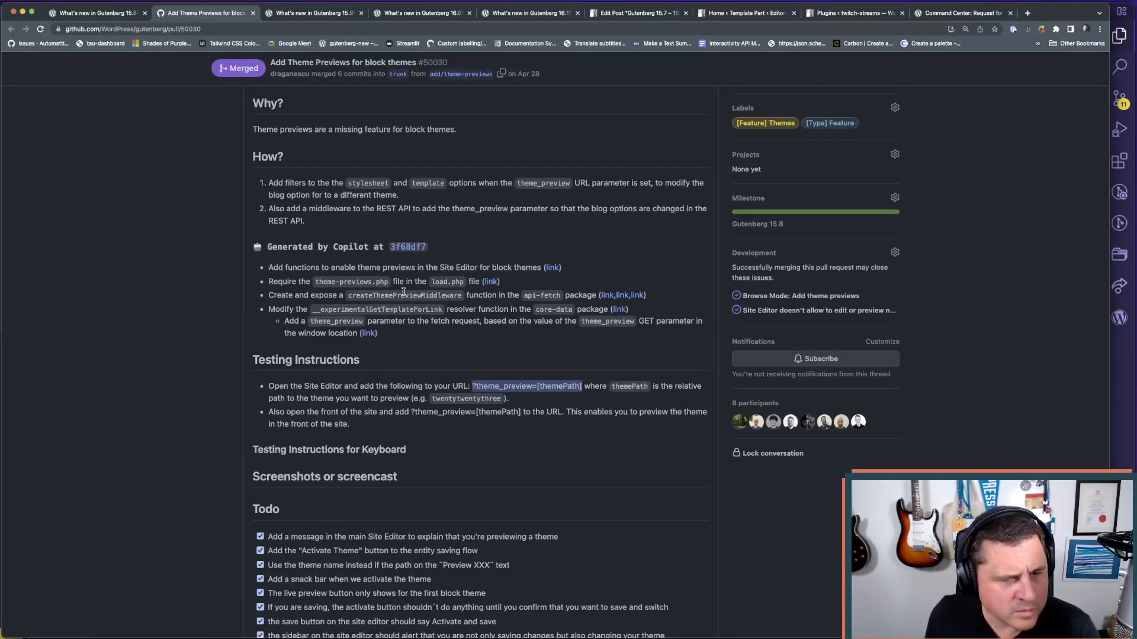
mouse_move(404, 247)
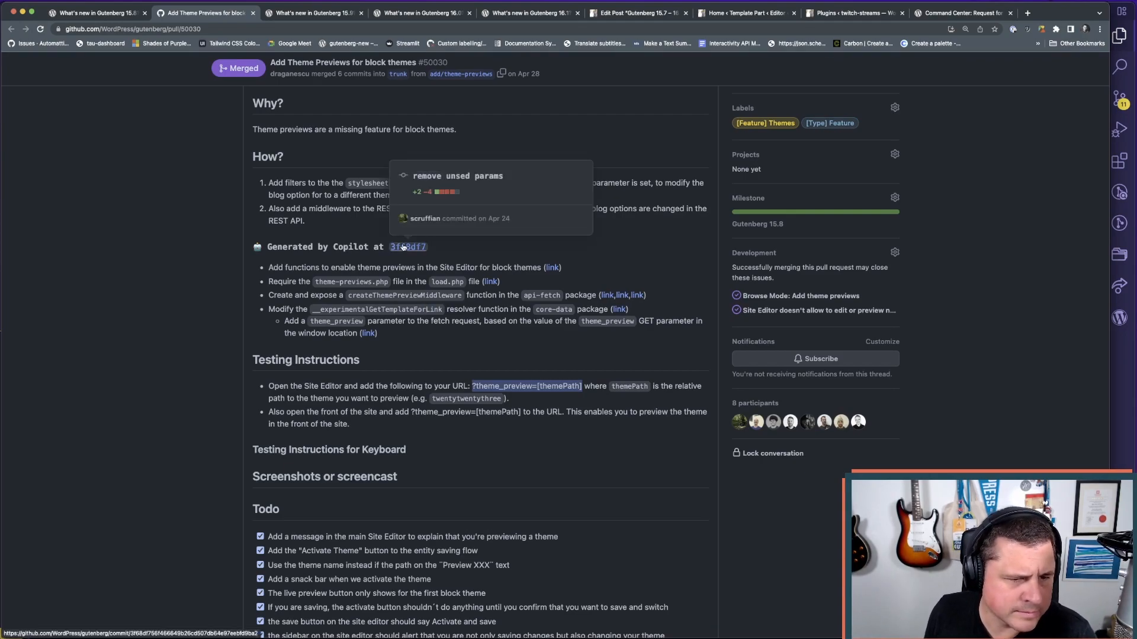
scroll(455, 349, down, 3)
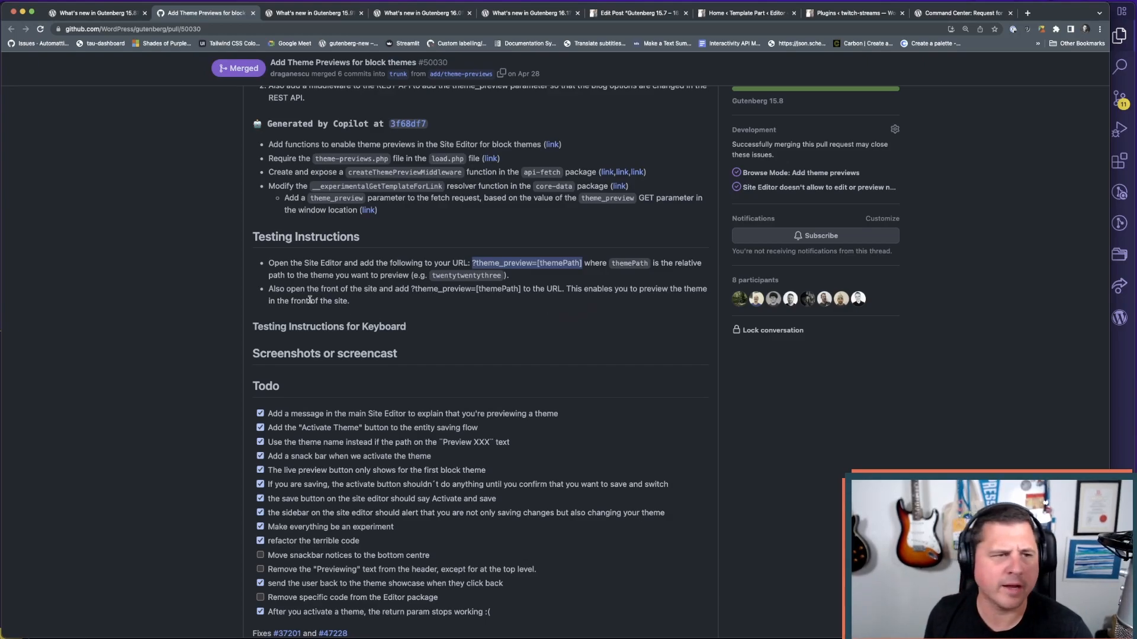
click(184, 276)
- Return to the 15.8 post and read its changelog from Enhancements through Bug Fixes and Performance to Experiments
click(95, 12)
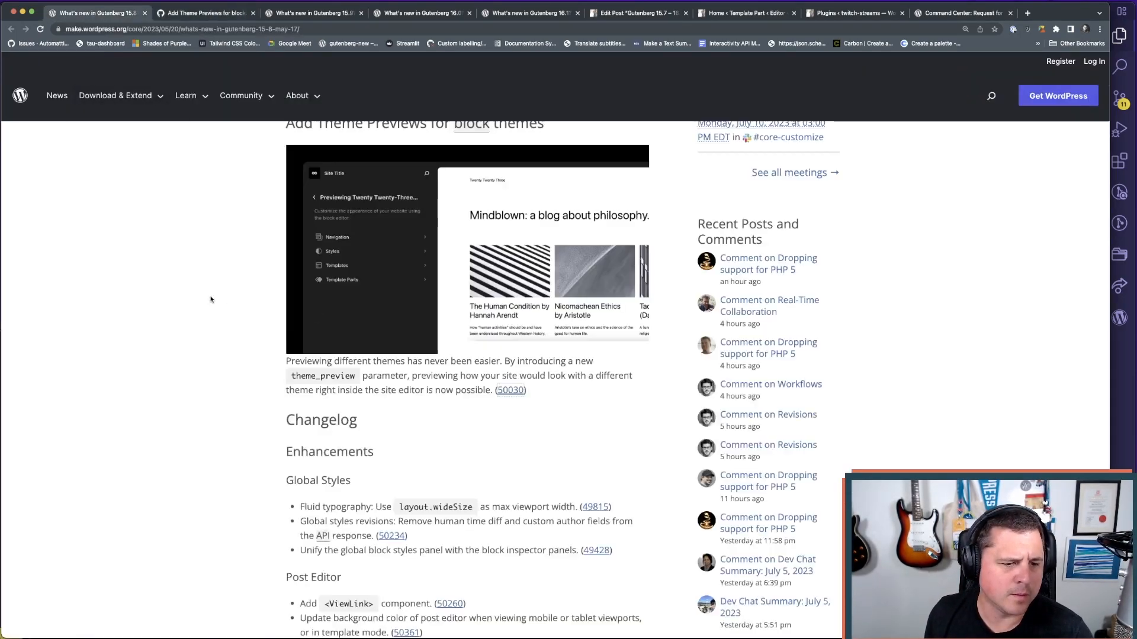
scroll(209, 300, down, 3)
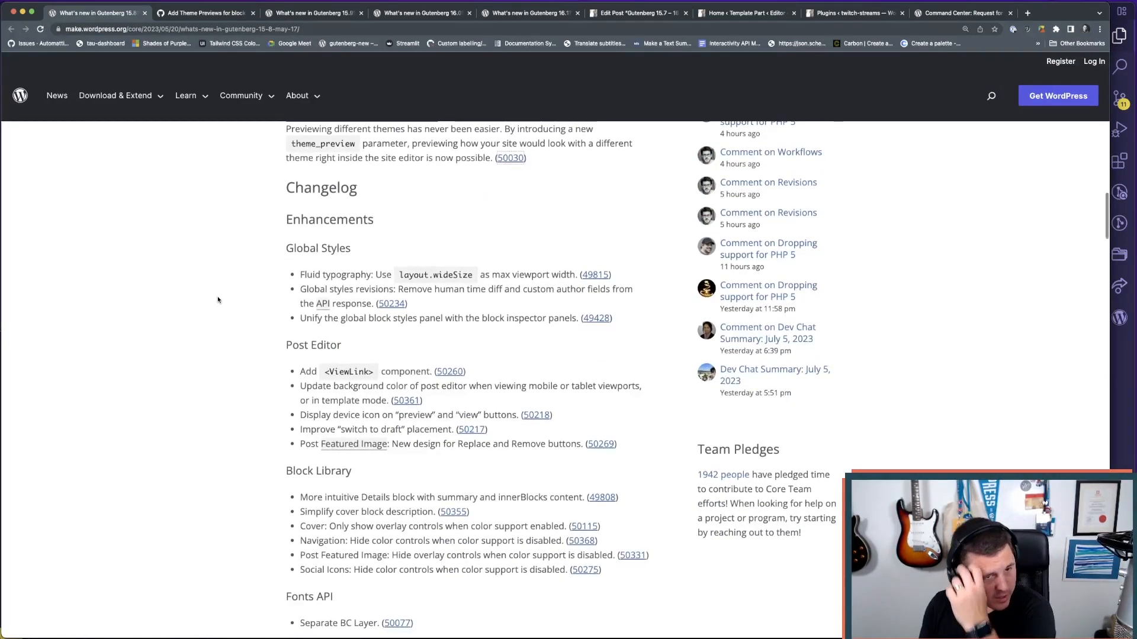
scroll(355, 233, down, 1)
scroll(308, 324, down, 1)
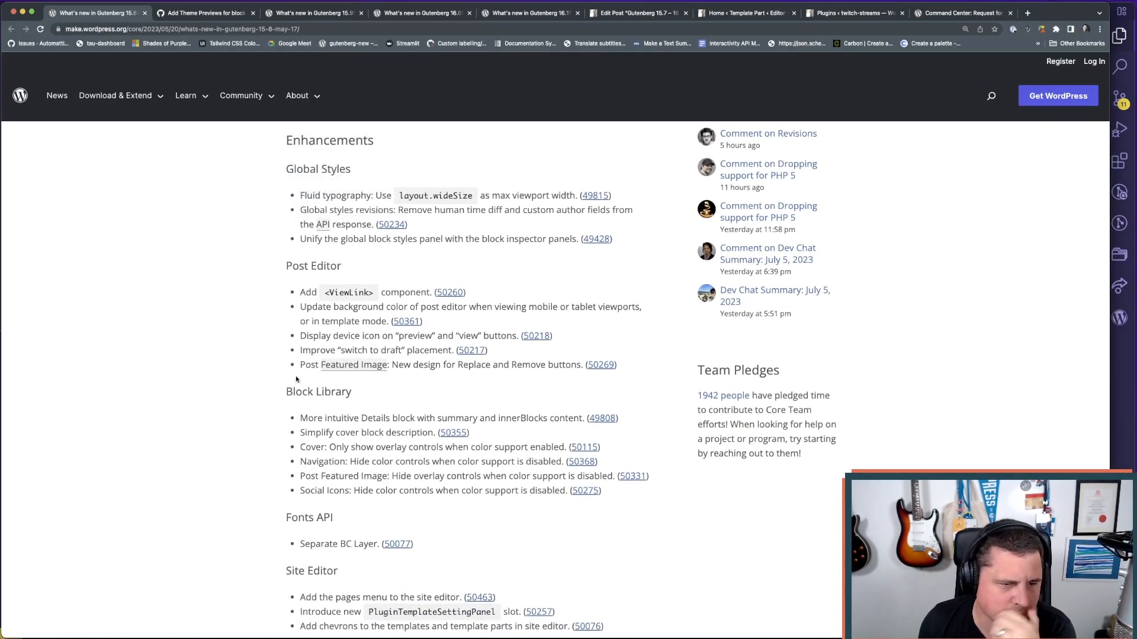
scroll(241, 370, down, 1)
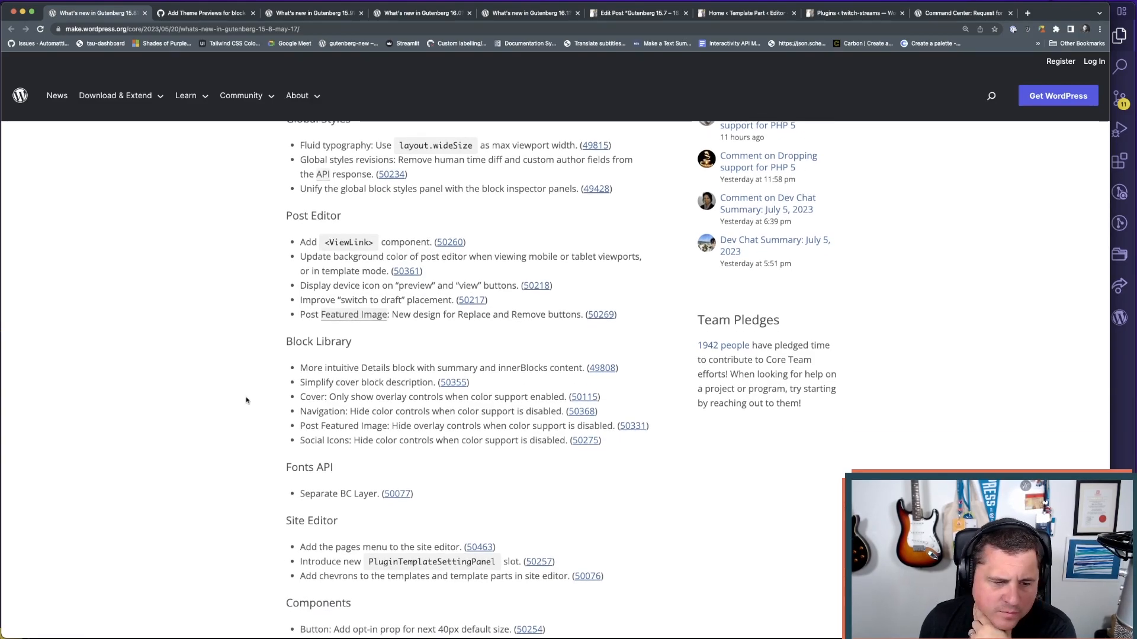
scroll(231, 399, down, 1)
scroll(229, 399, down, 4)
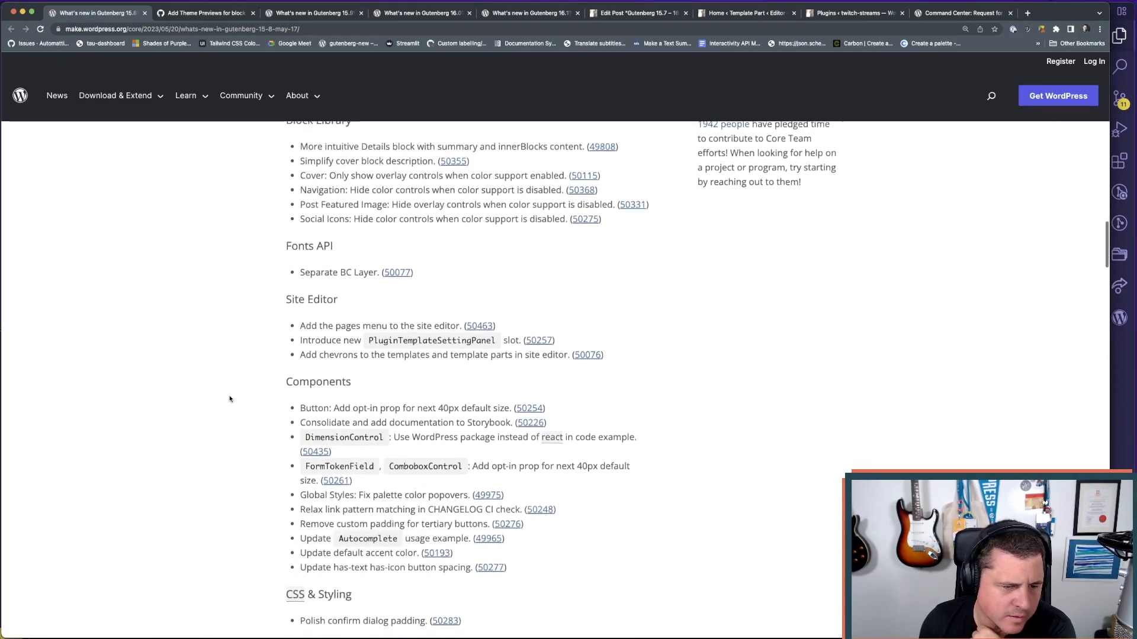
scroll(229, 399, down, 5)
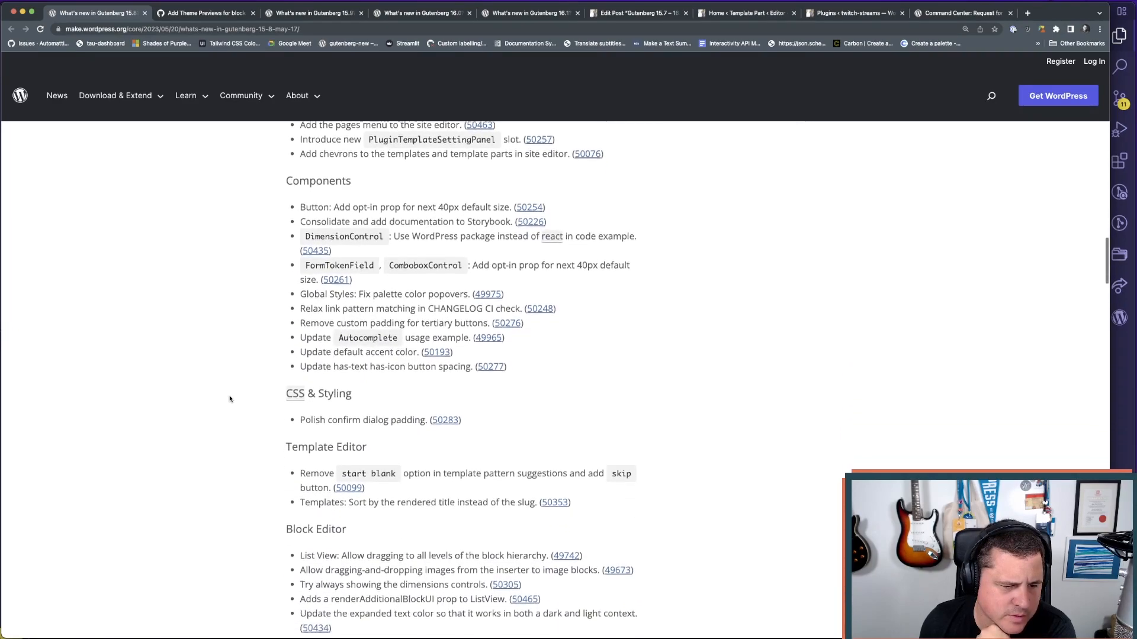
scroll(230, 399, down, 5)
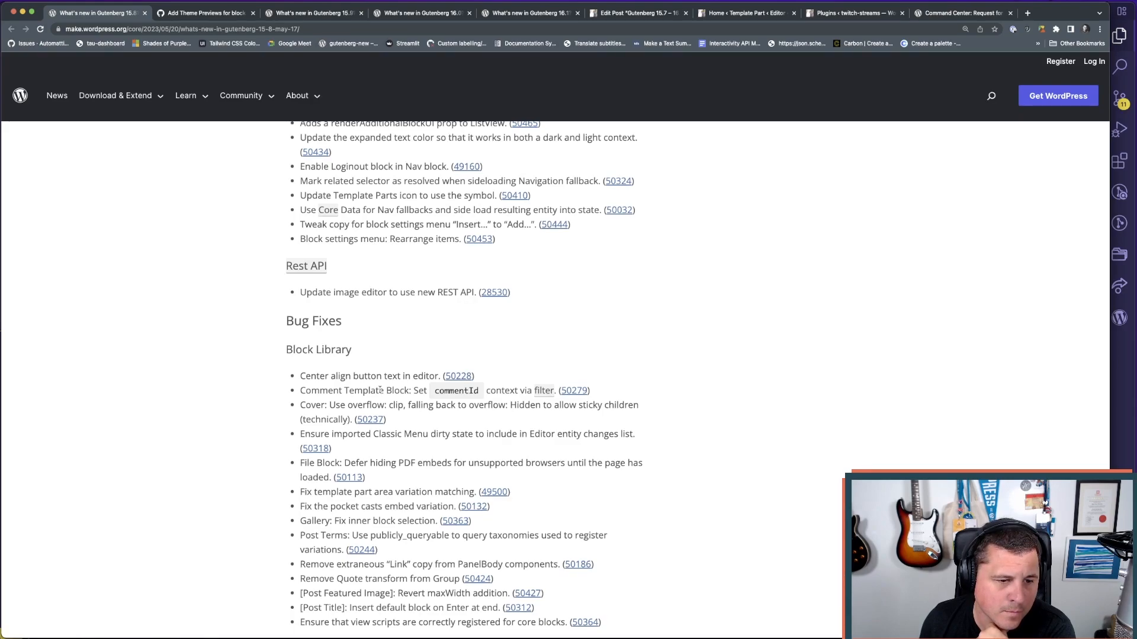
scroll(259, 394, down, 12)
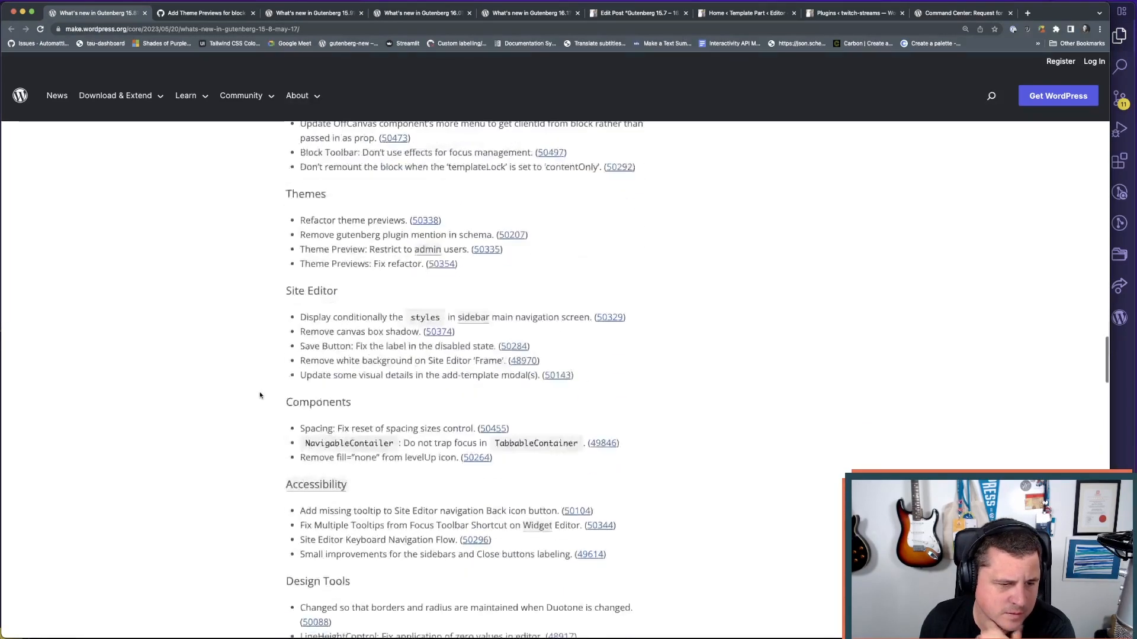
scroll(259, 395, down, 6)
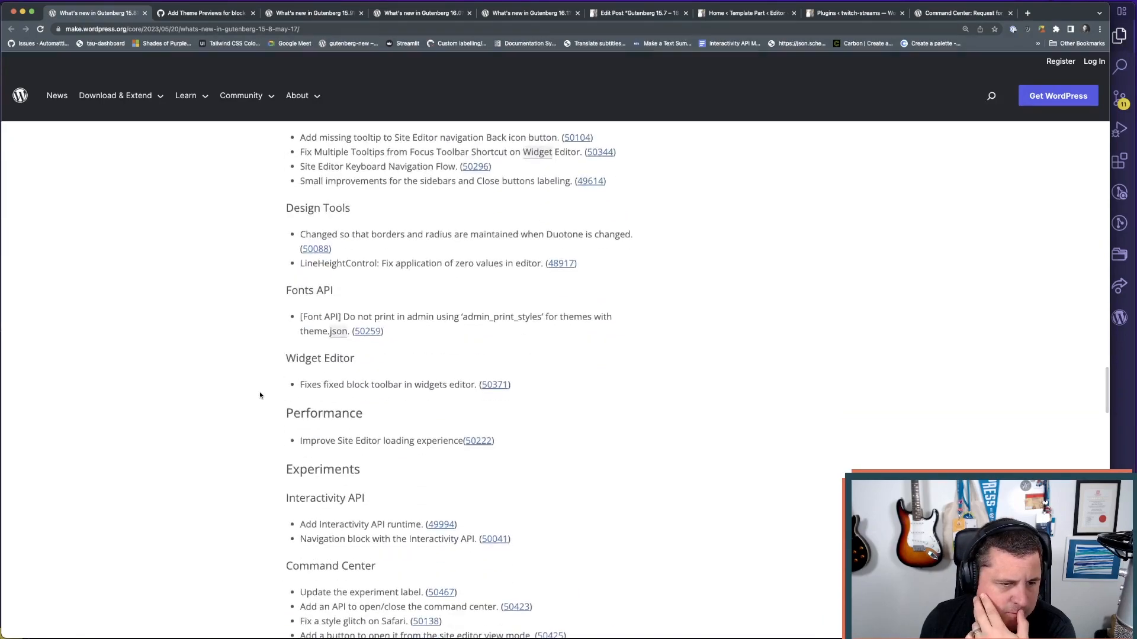
scroll(272, 400, down, 3)
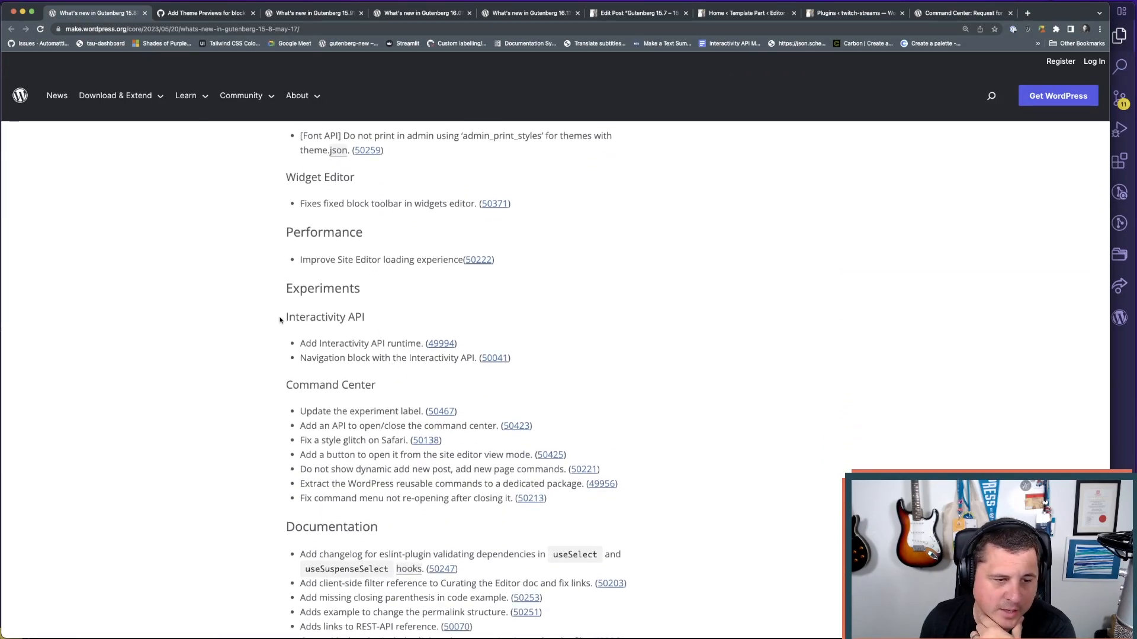
- Highlight the Interactivity API heading under Experiments in the 15.8 changelog, and clear the selection
drag(281, 320, 387, 324)
click(367, 321)
mouse_move(284, 319)
mouse_down()
mouse_move(382, 322)
mouse_move(282, 323)
mouse_up()
click(366, 321)
drag(373, 319, 282, 320)
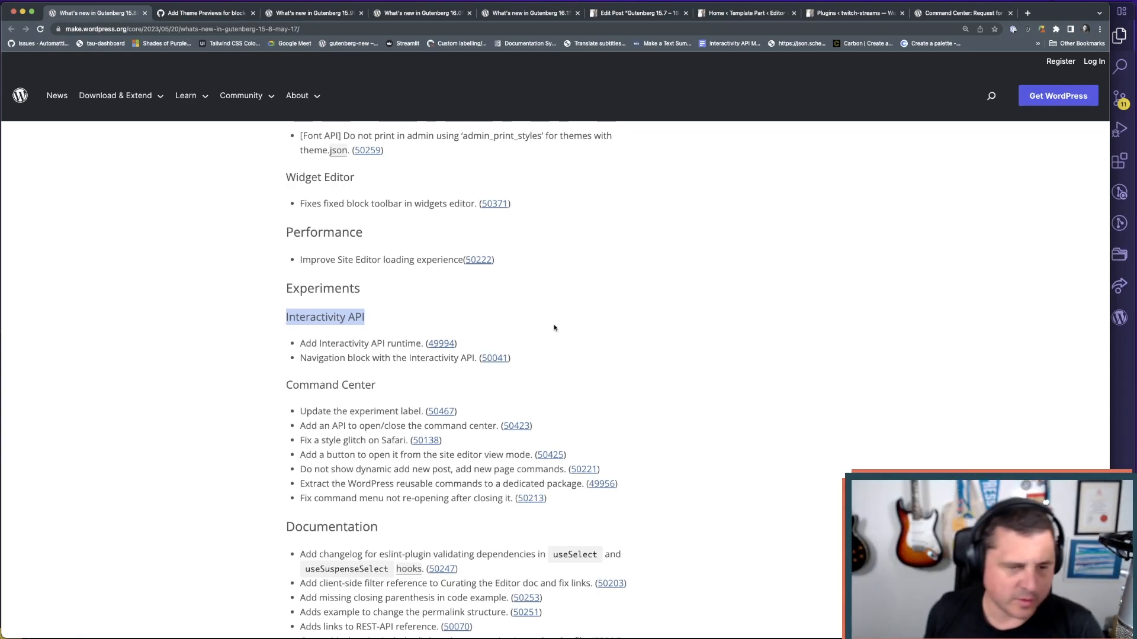
click(220, 347)
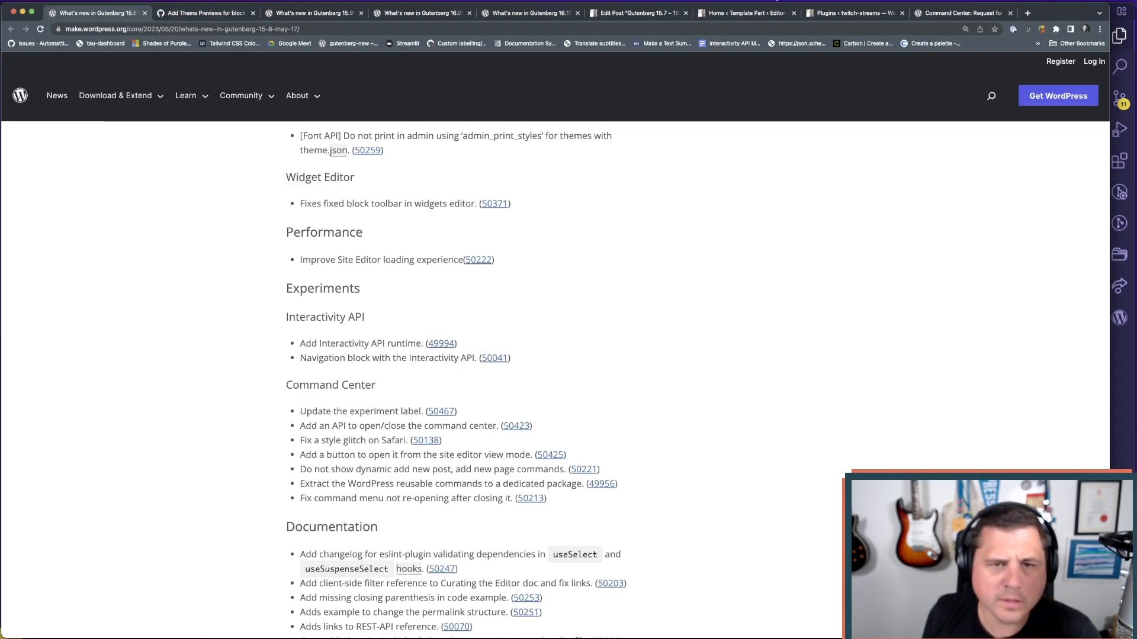
- Examine the Command Center entries under Experiments in the 15.8 changelog, briefly highlighting the section heading
scroll(466, 365, down, 1)
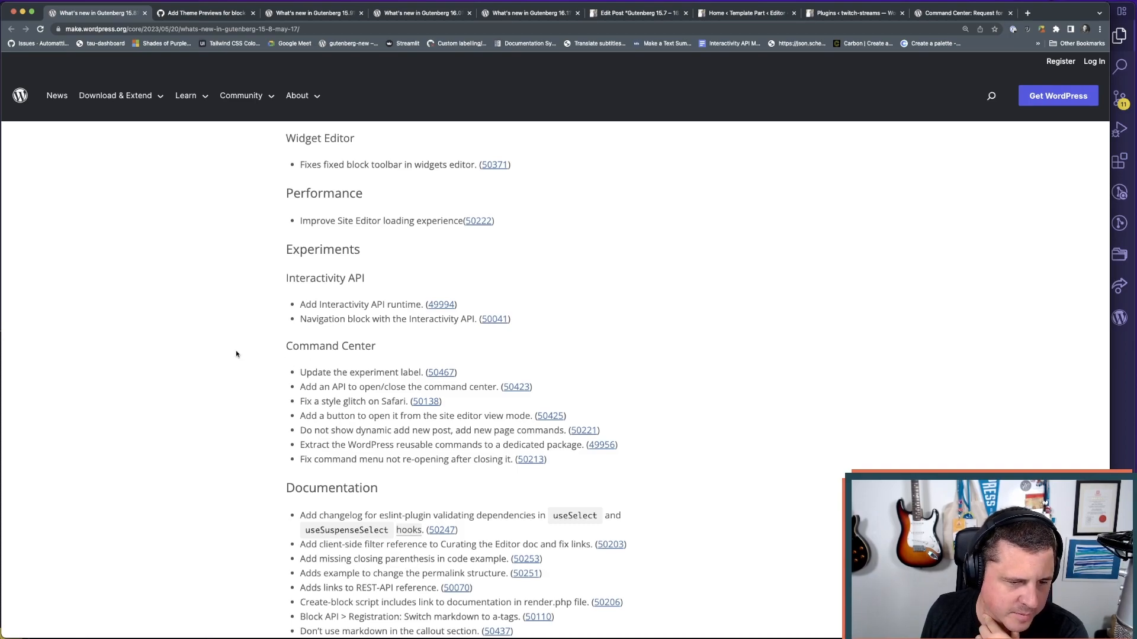
scroll(236, 354, down, 2)
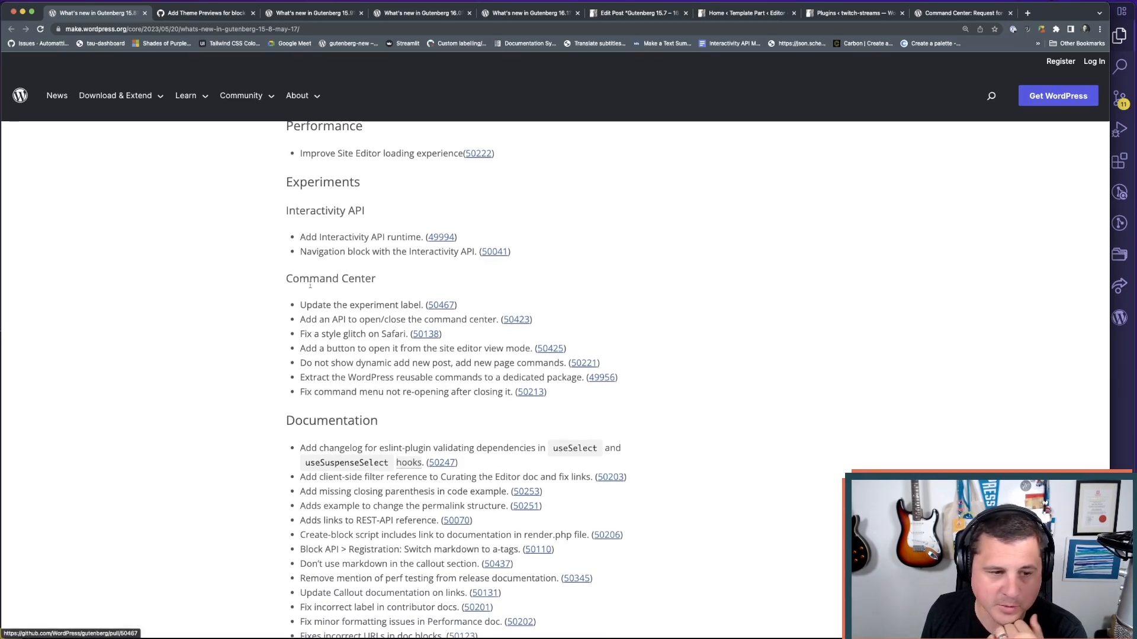
drag(284, 278, 414, 280)
click(413, 279)
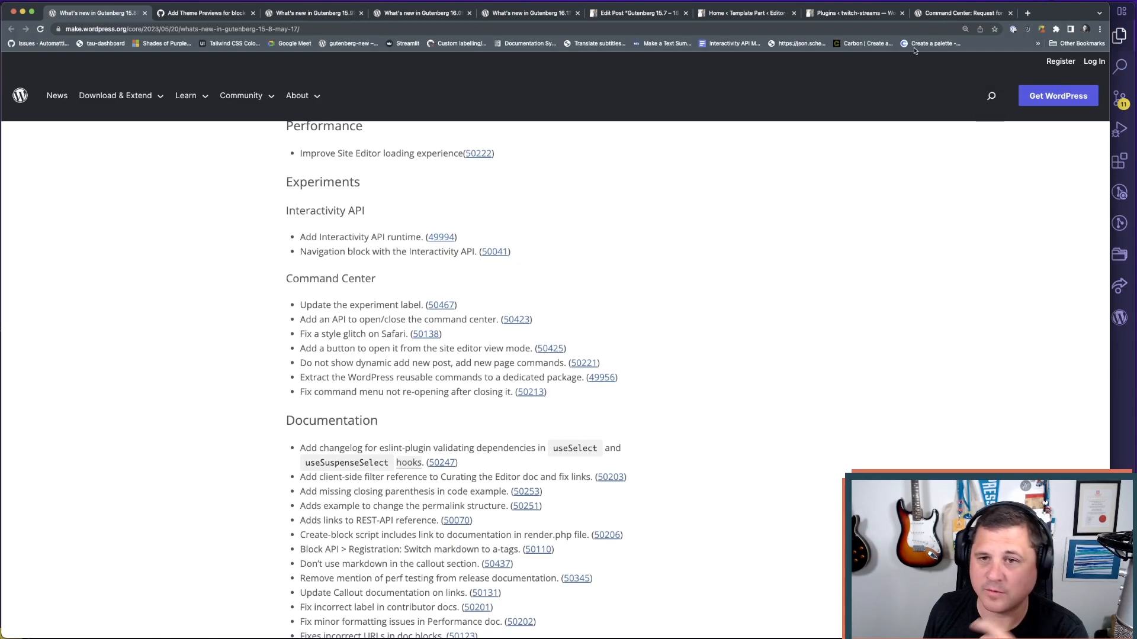
- Switch to the Command Center feedback post, select its web address, and skim its section on static and dynamic commands
click(959, 12)
key(super+l)
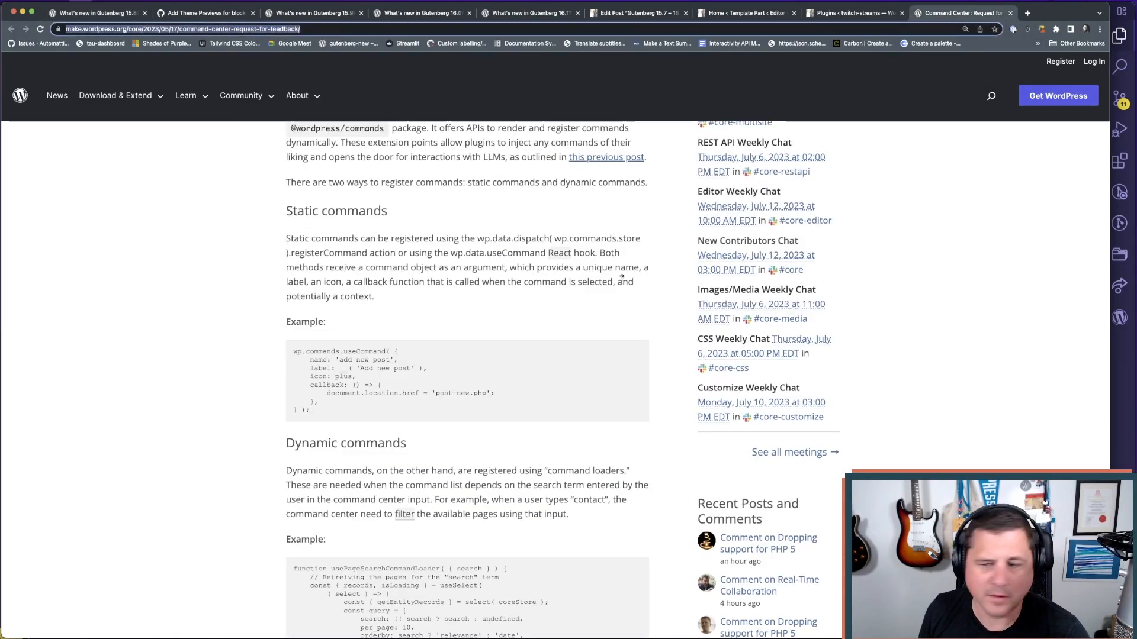
key(super+Tab)
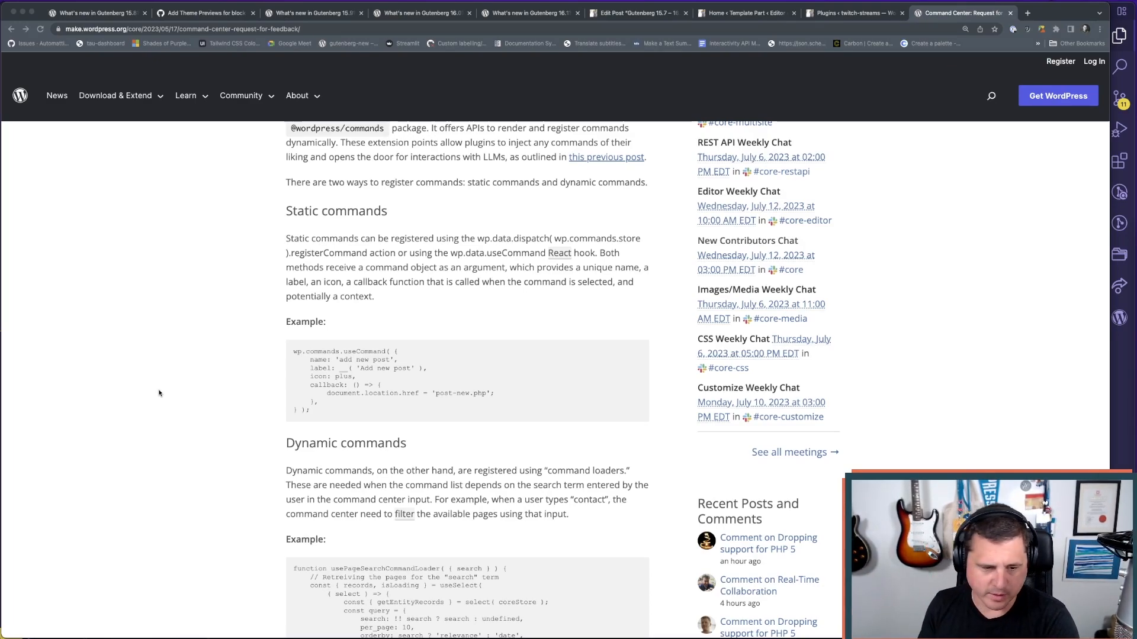
scroll(186, 403, down, 1)
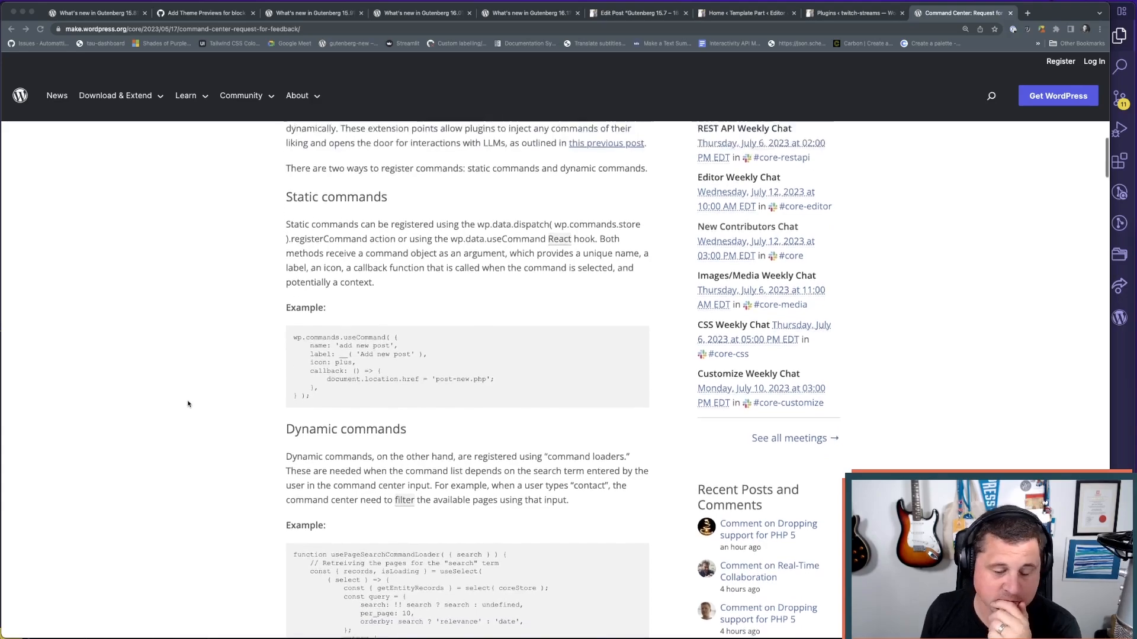
scroll(188, 403, up, 3)
- Leave the site editor's theme preview for the Dashboard, and return to the 15.8 post's changelog at the Experiments section
click(743, 13)
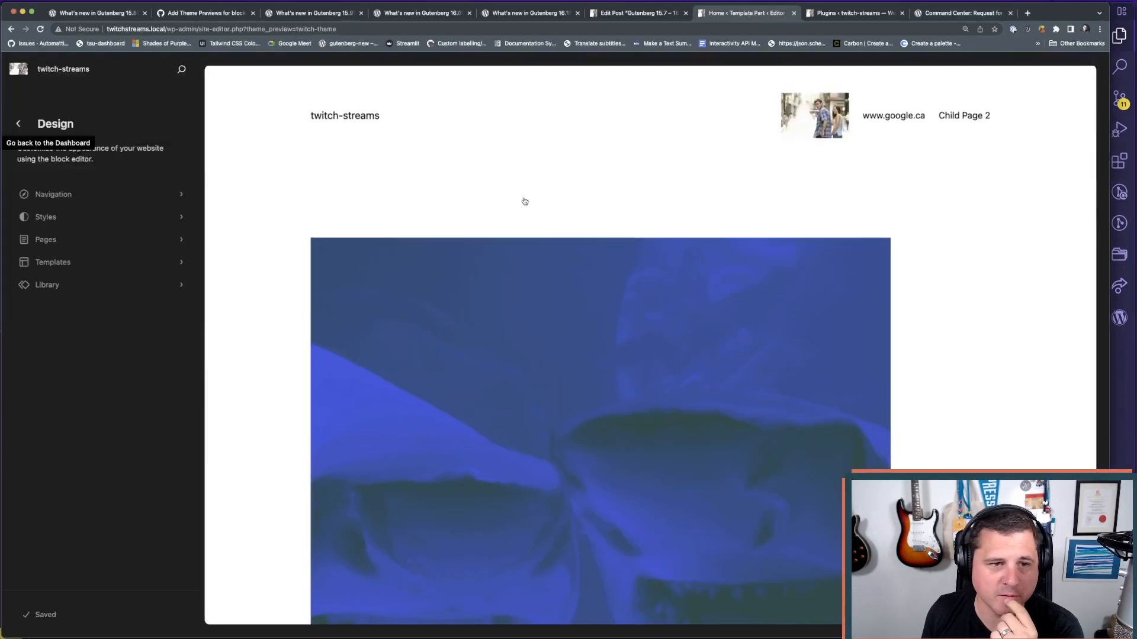
click(18, 123)
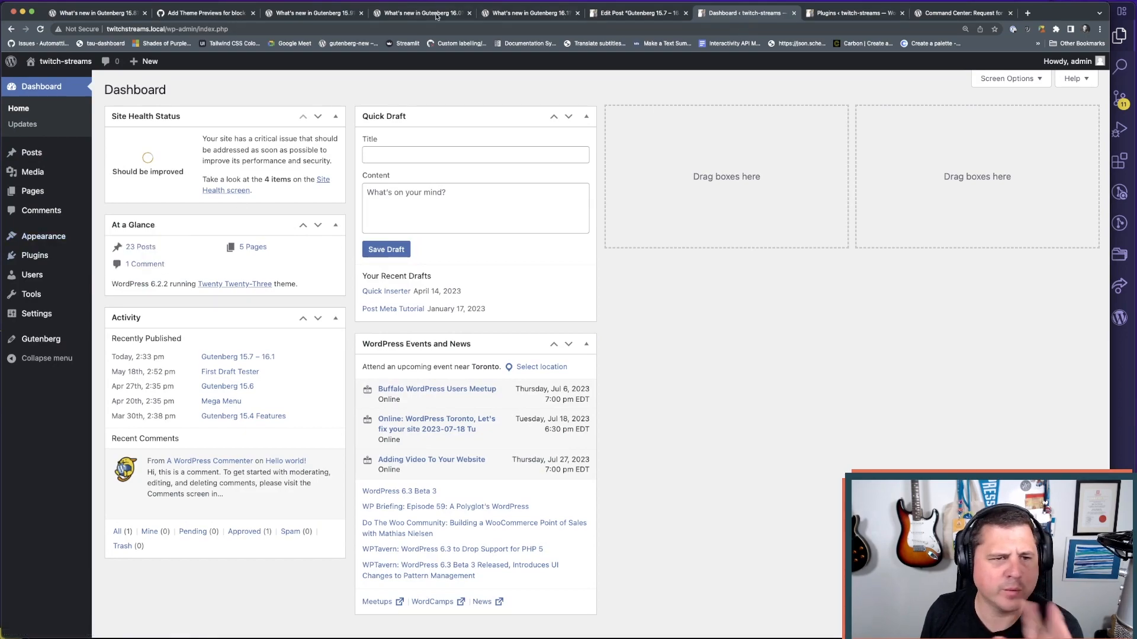
click(100, 17)
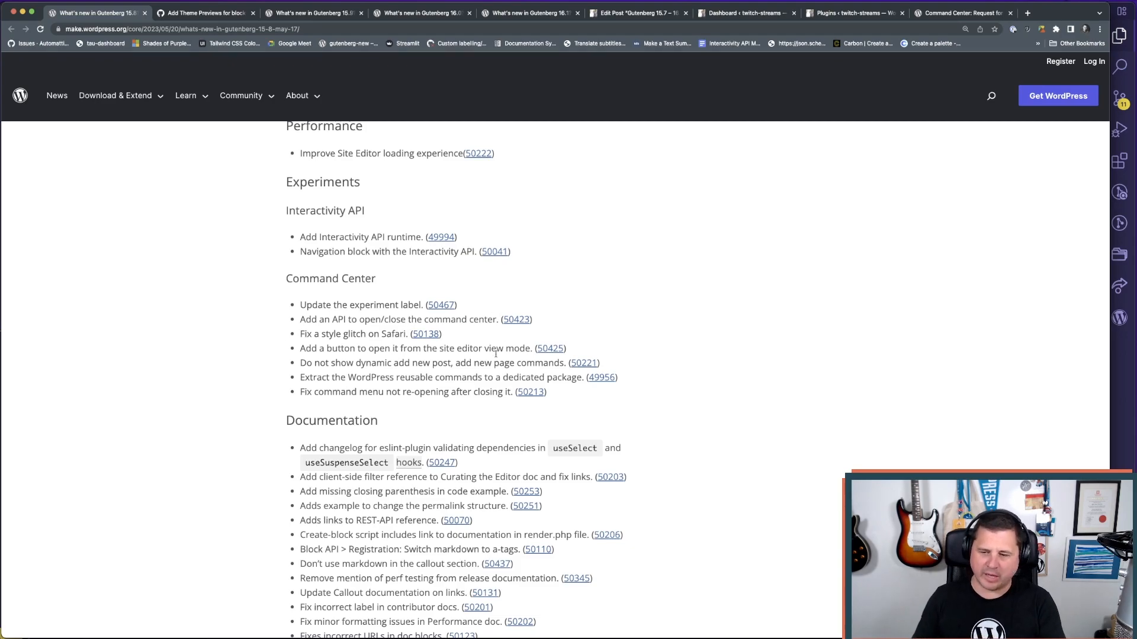
drag(596, 621, 300, 621)
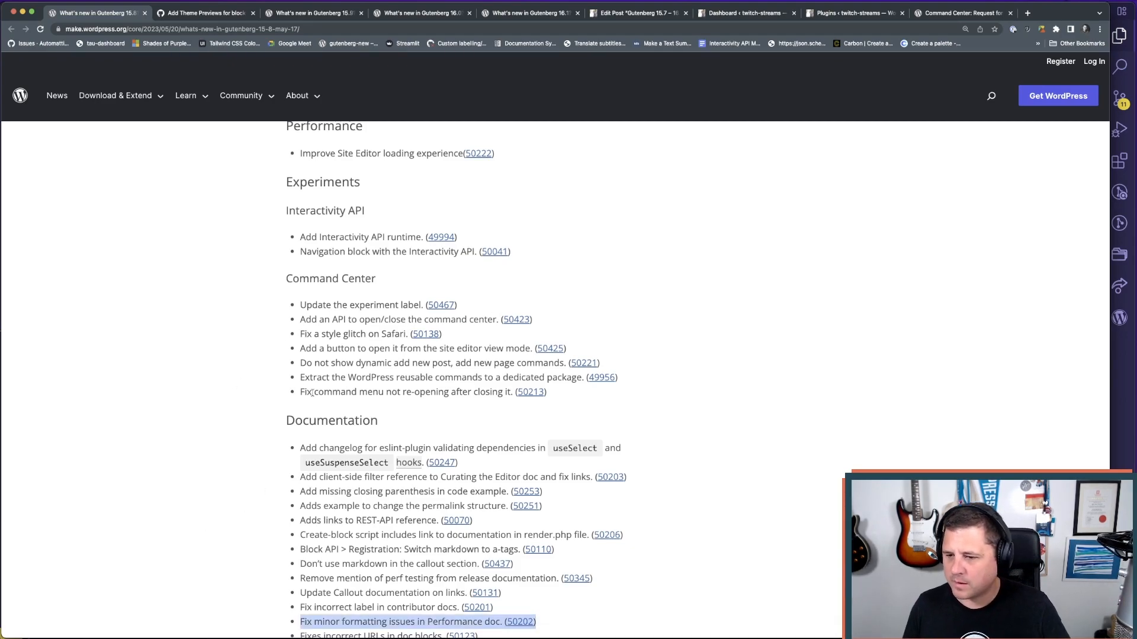
key(super+Tab)
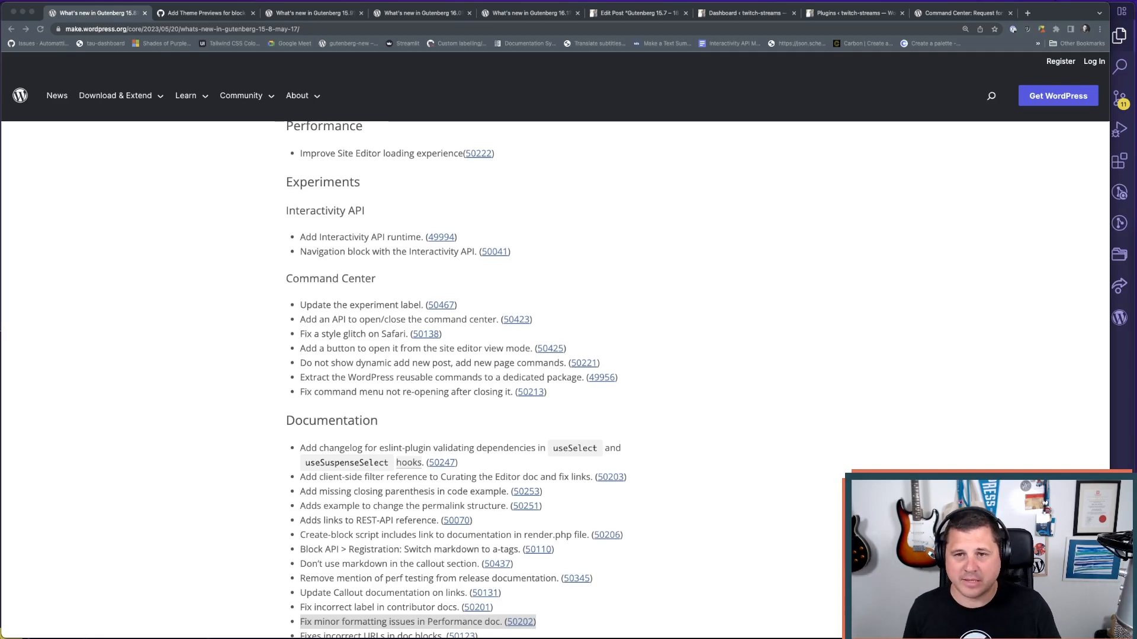
- Open the wordpress.tv website in a new browser tab
click(1027, 13)
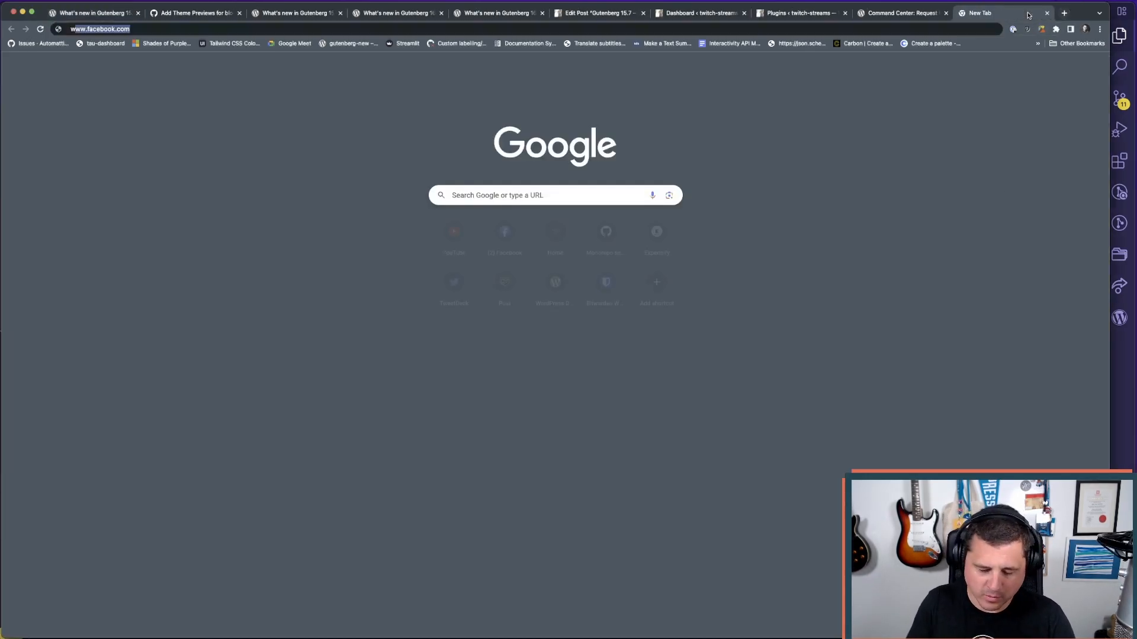
text(wordpress.r)
key(BackSpace)
text(tv)
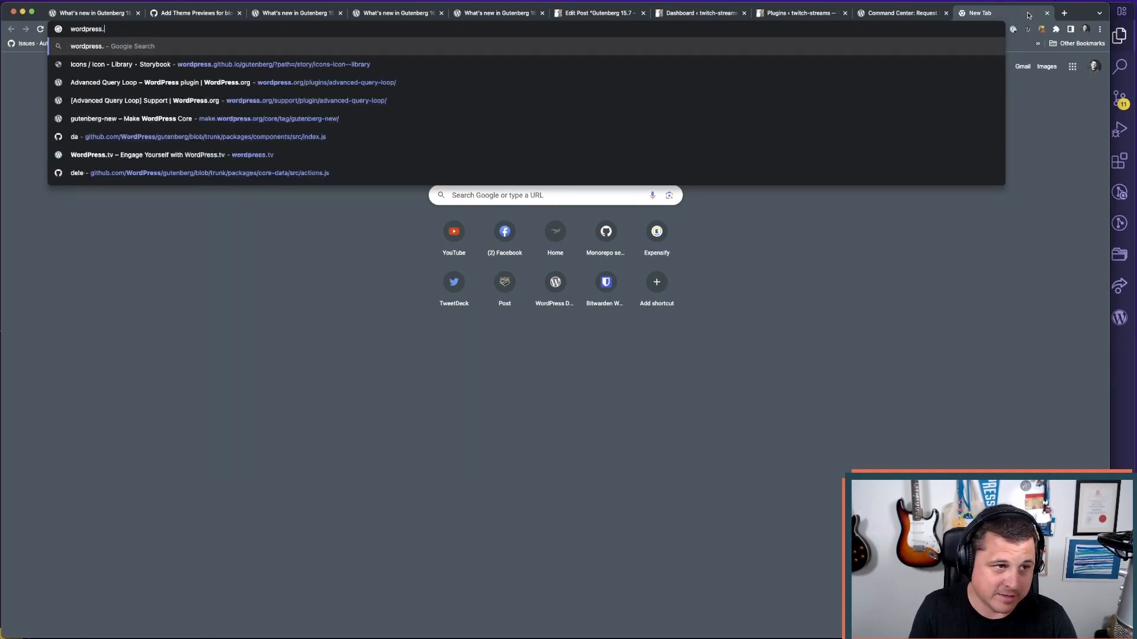
key(Return)
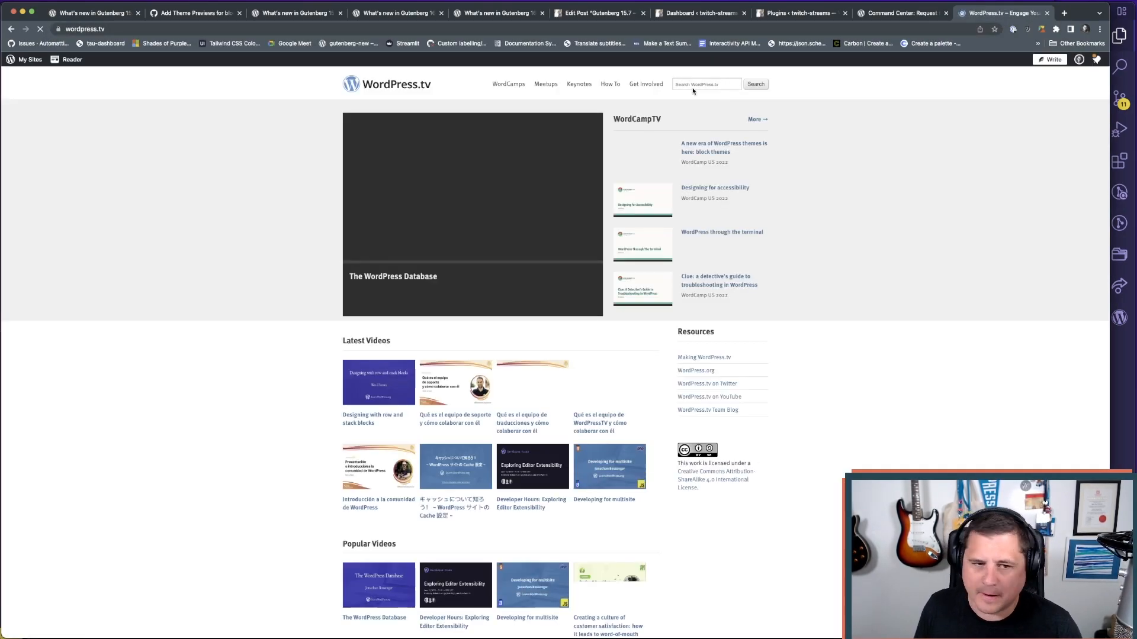
- Search WordPress.tv for videos about "interactivity api"
scroll(178, 398, down, 3)
scroll(360, 426, up, 3)
click(705, 84)
text(inter)
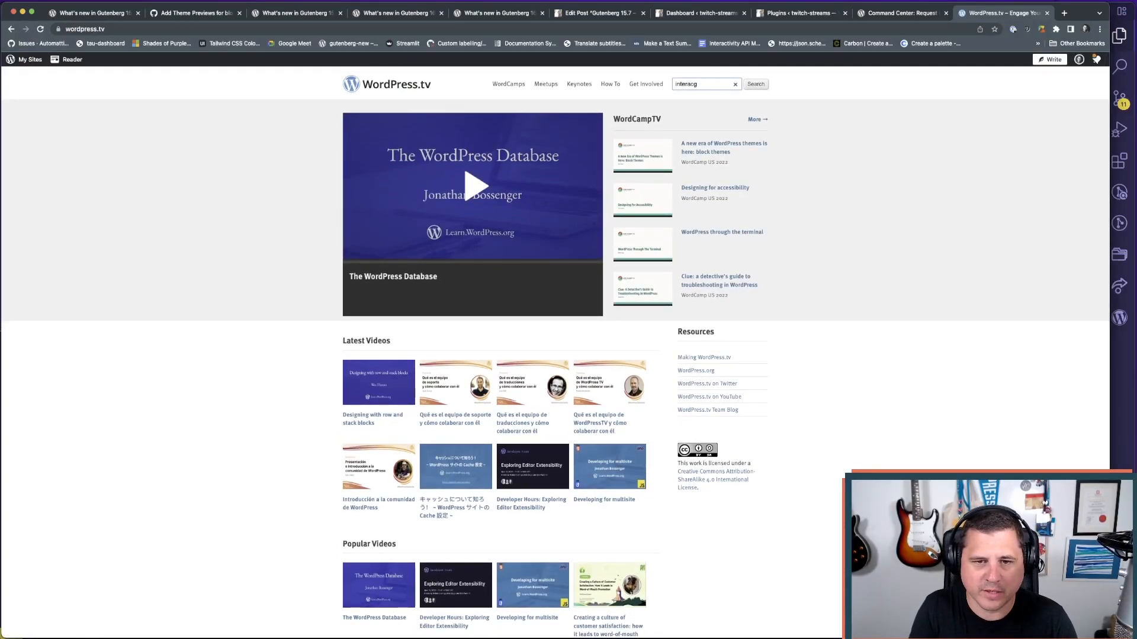
text(activity api)
key(Return)
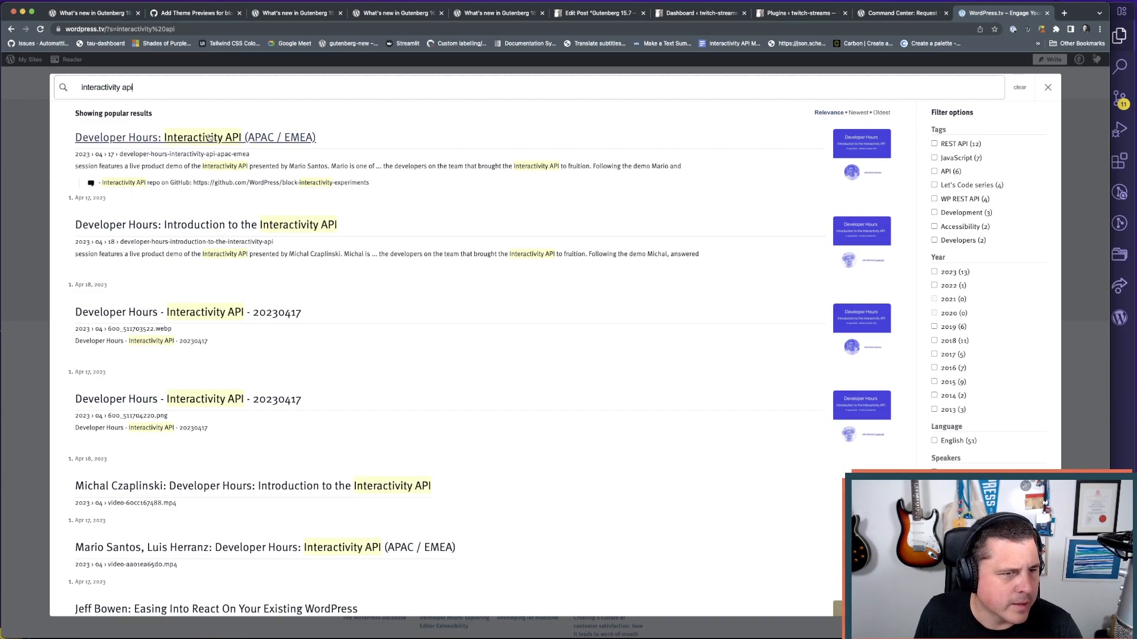
- Select the web address of the "interactivity api" search results, and close the results and the WordPress.tv tab
click(99, 26)
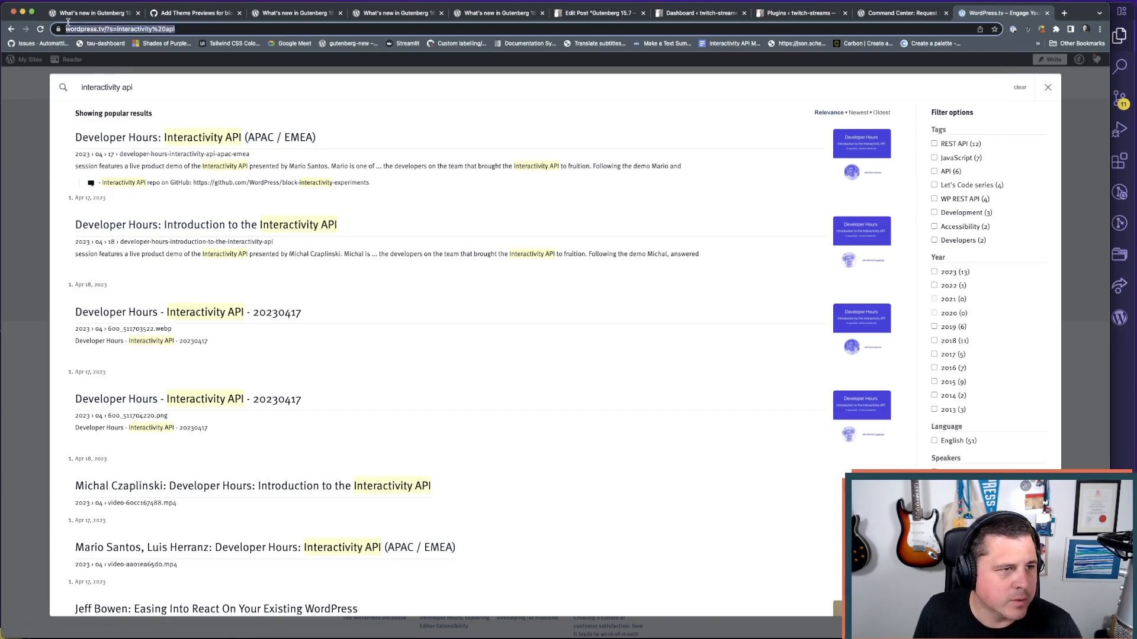
key(super+Tab)
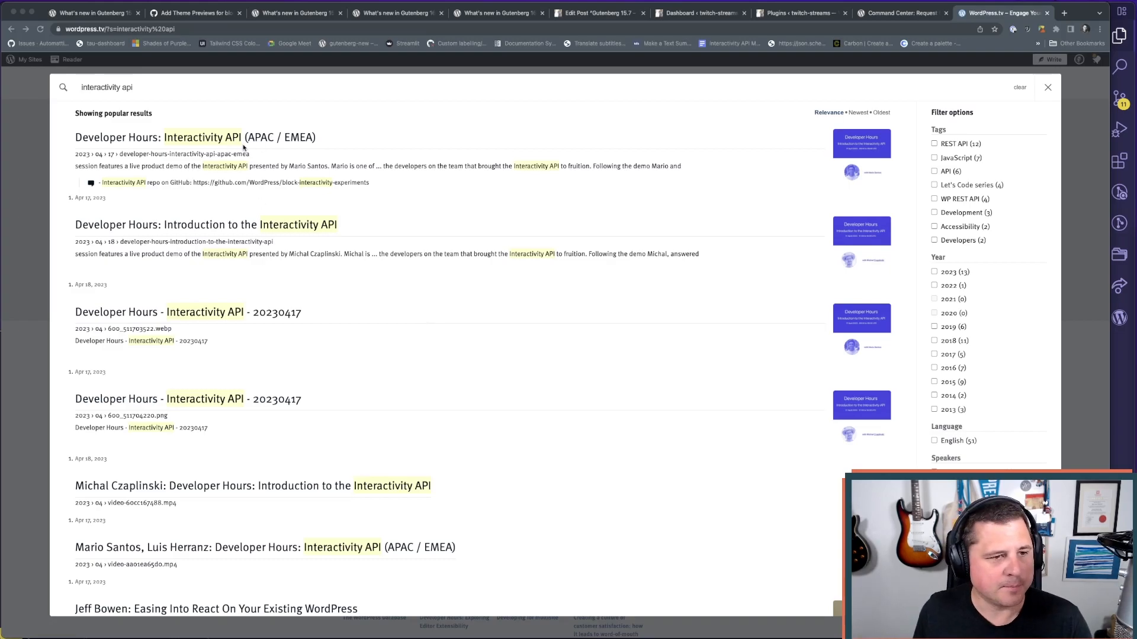
click(1047, 87)
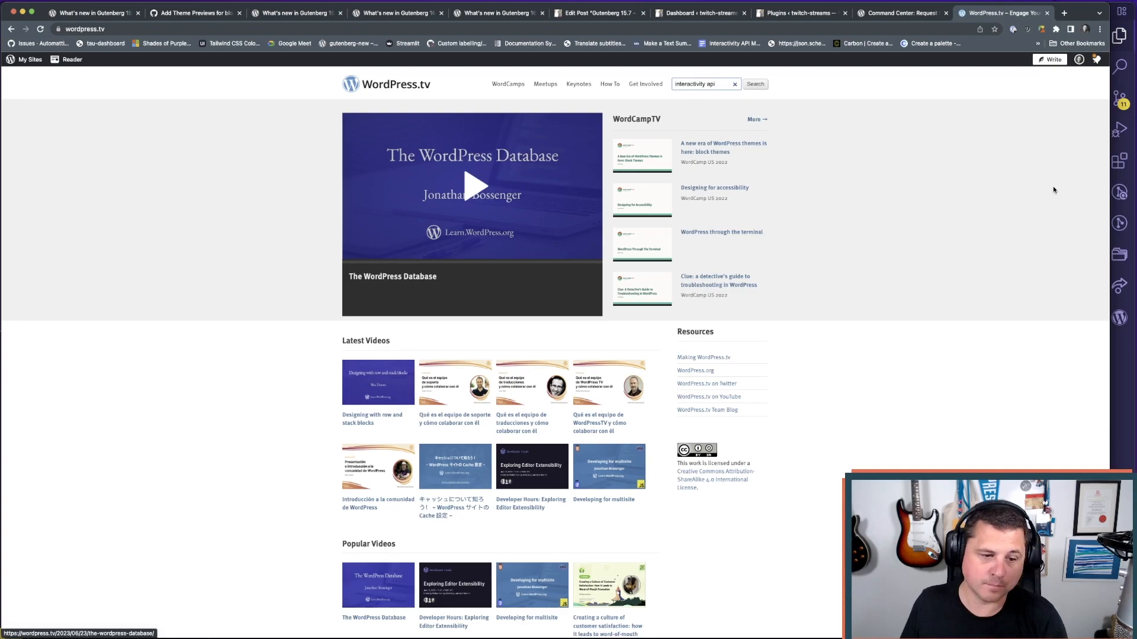
click(1047, 14)
- Read the 15.8 changelog from Experiments through Documentation and Code Quality to Tools, briefly highlighting the Lodash removal heading
scroll(311, 231, down, 2)
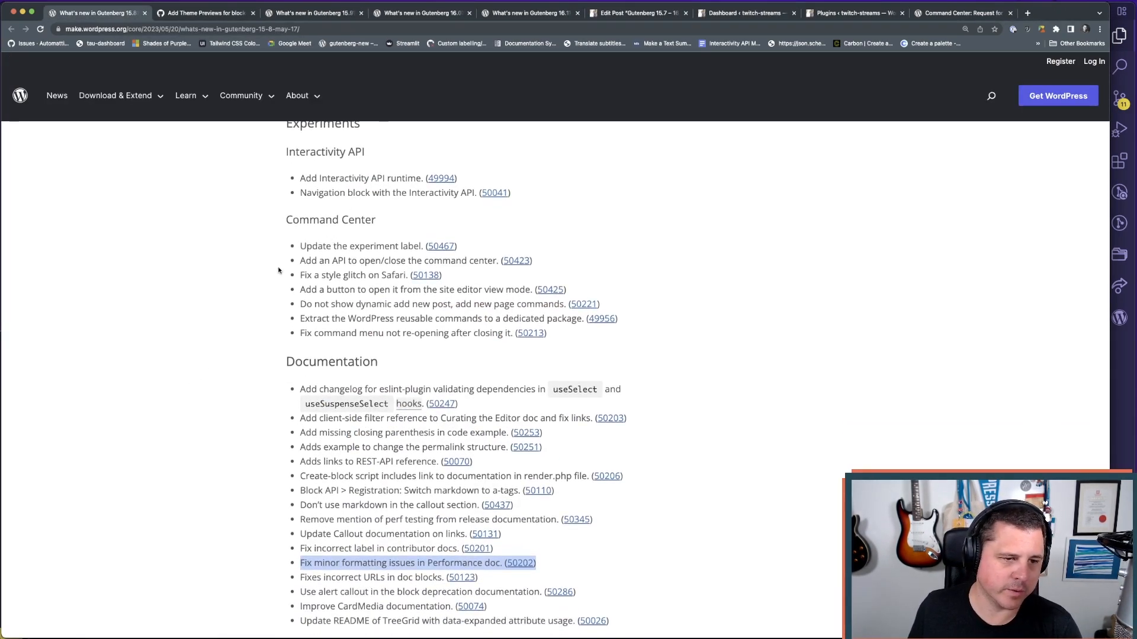
scroll(243, 336, down, 6)
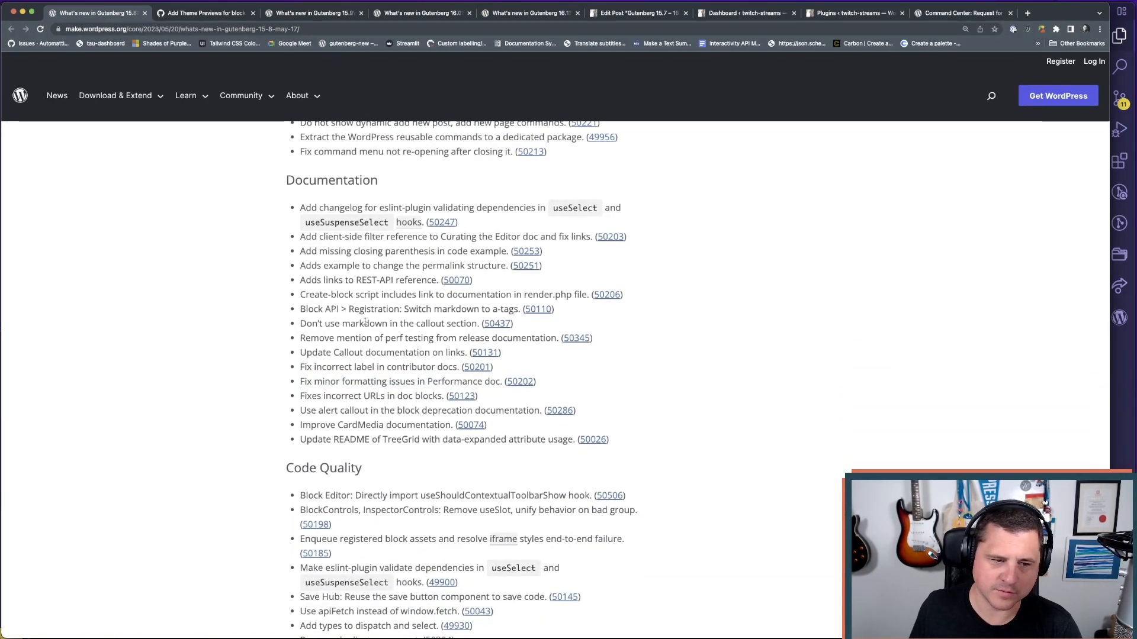
scroll(283, 412, down, 5)
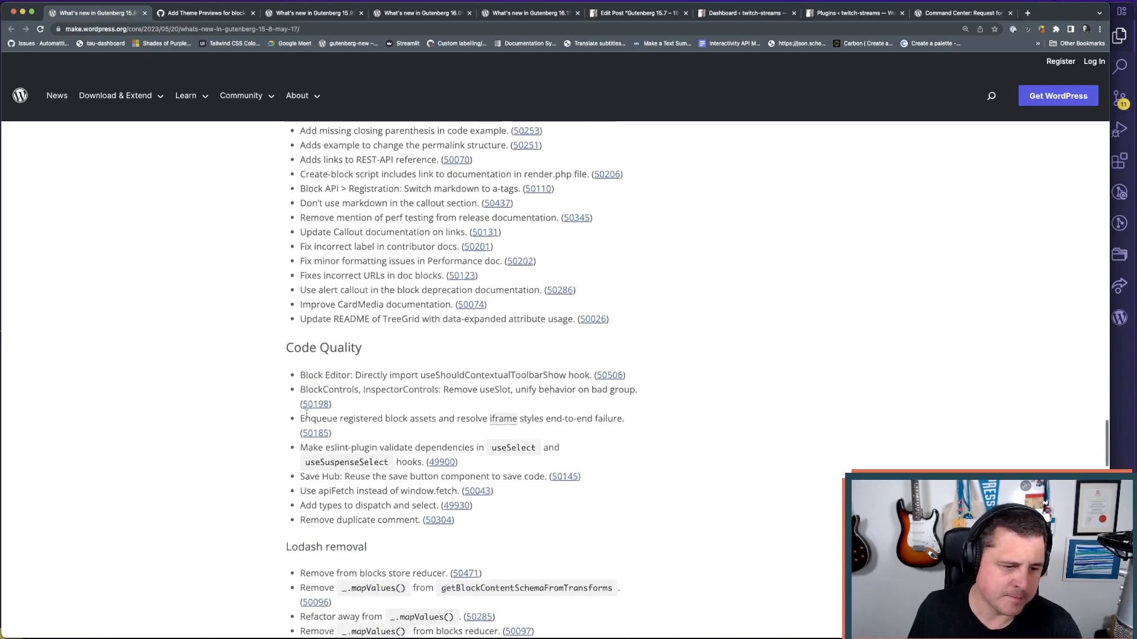
scroll(283, 412, down, 6)
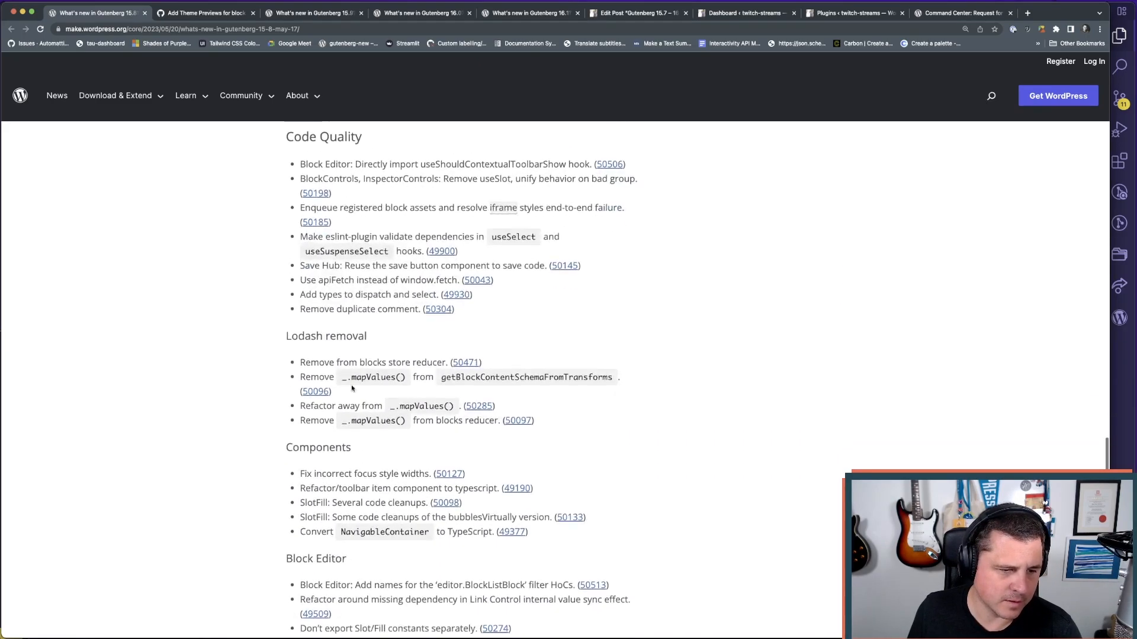
drag(285, 340, 381, 340)
click(279, 382)
scroll(260, 384, down, 6)
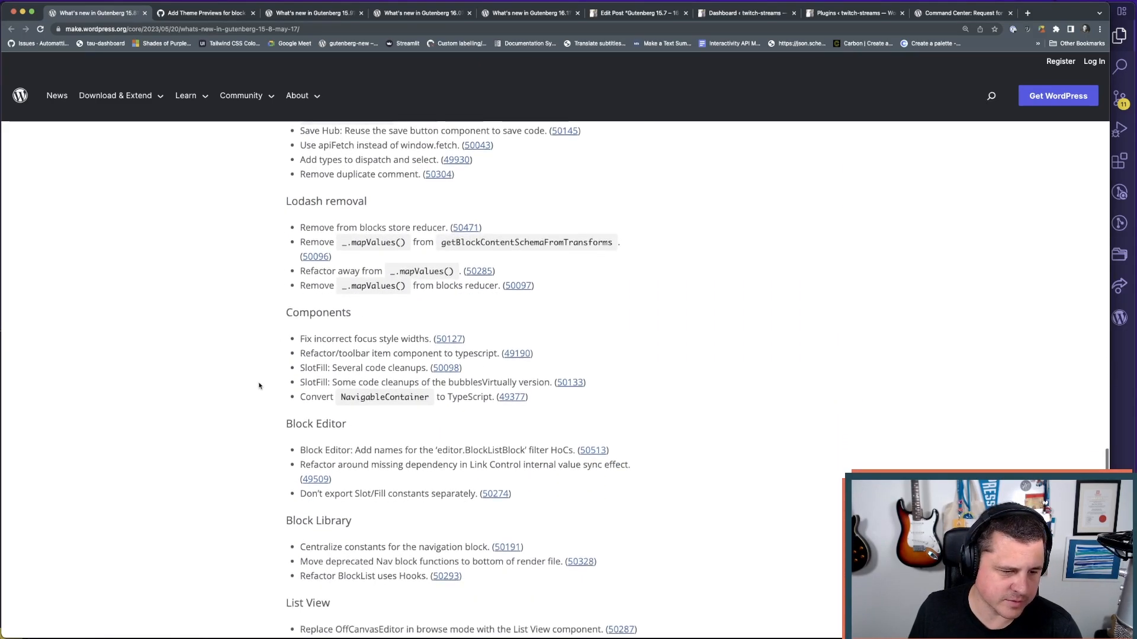
scroll(259, 386, down, 20)
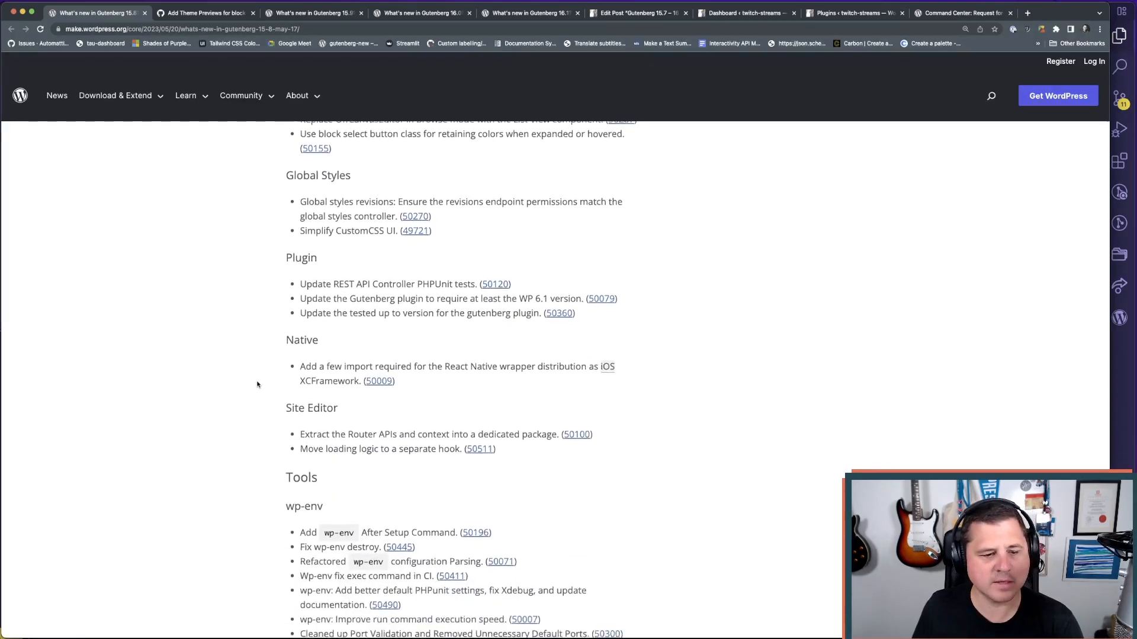
- Read the rest of the Gutenberg 15.8 changelog, from Tools and Testing through Repository Maintenance and the contributor lists
scroll(257, 385, down, 8)
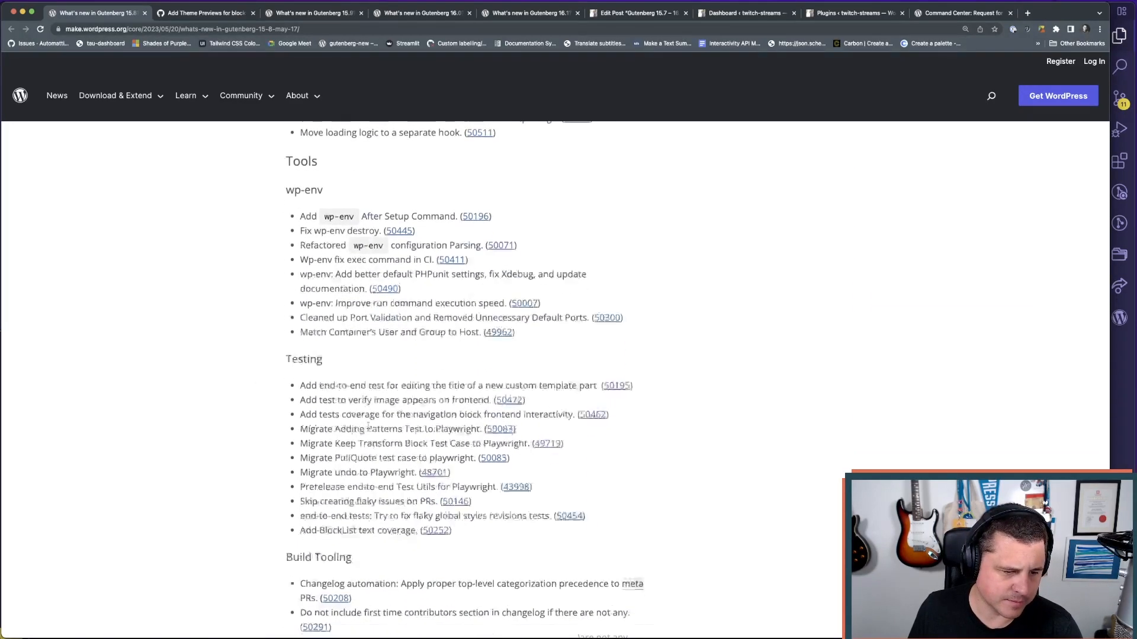
scroll(368, 425, down, 3)
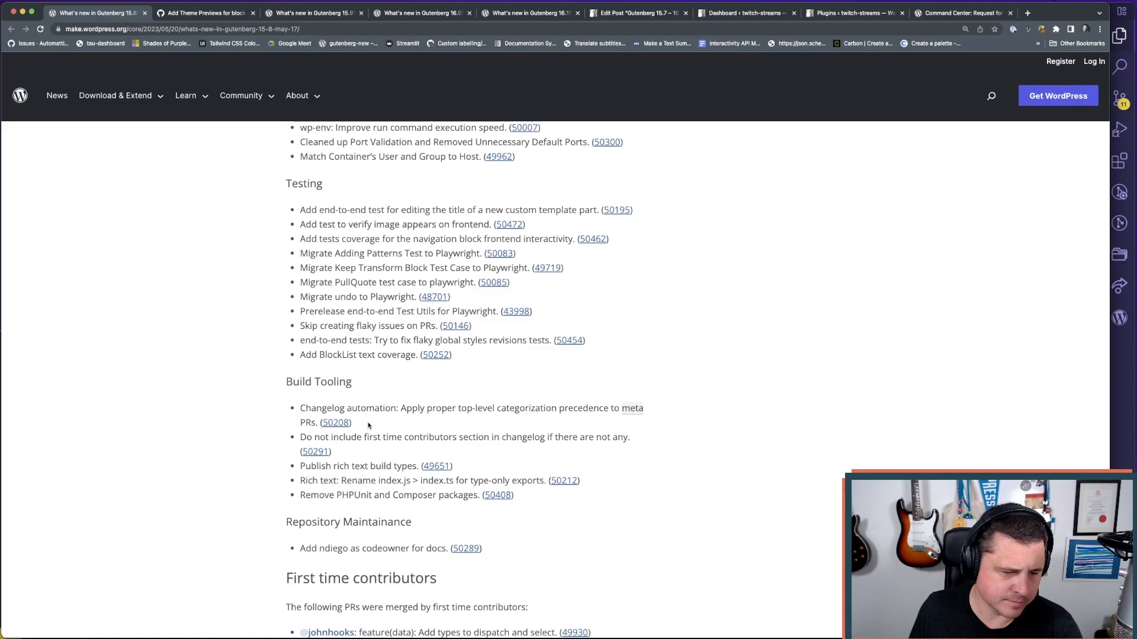
scroll(384, 439, down, 7)
scroll(409, 449, up, 4)
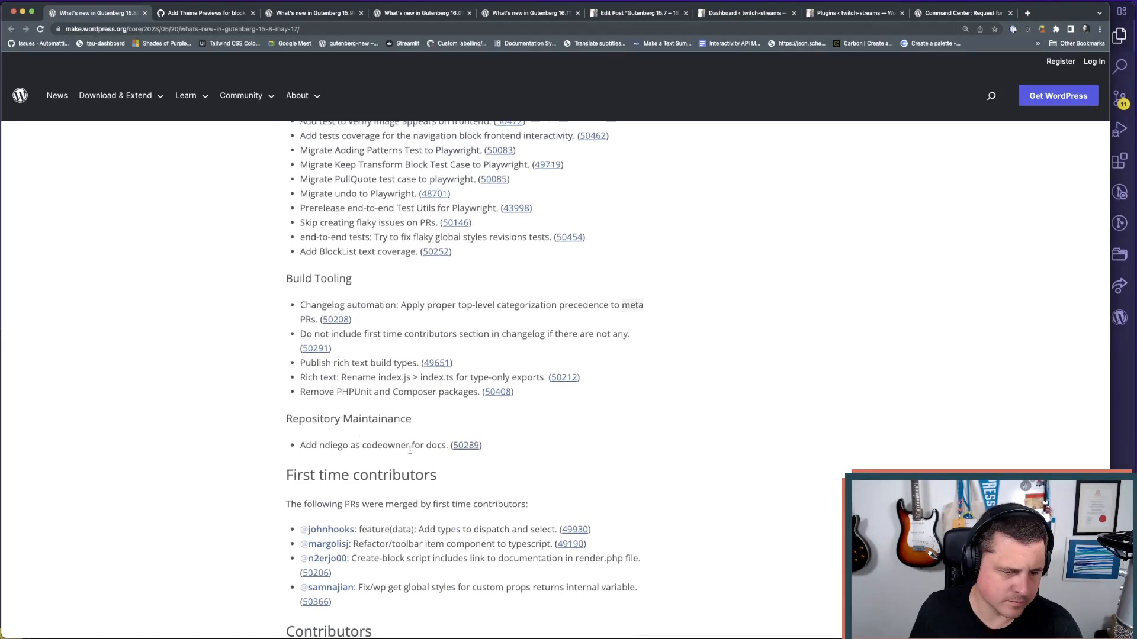
double_click(345, 447)
click(260, 445)
scroll(242, 442, down, 4)
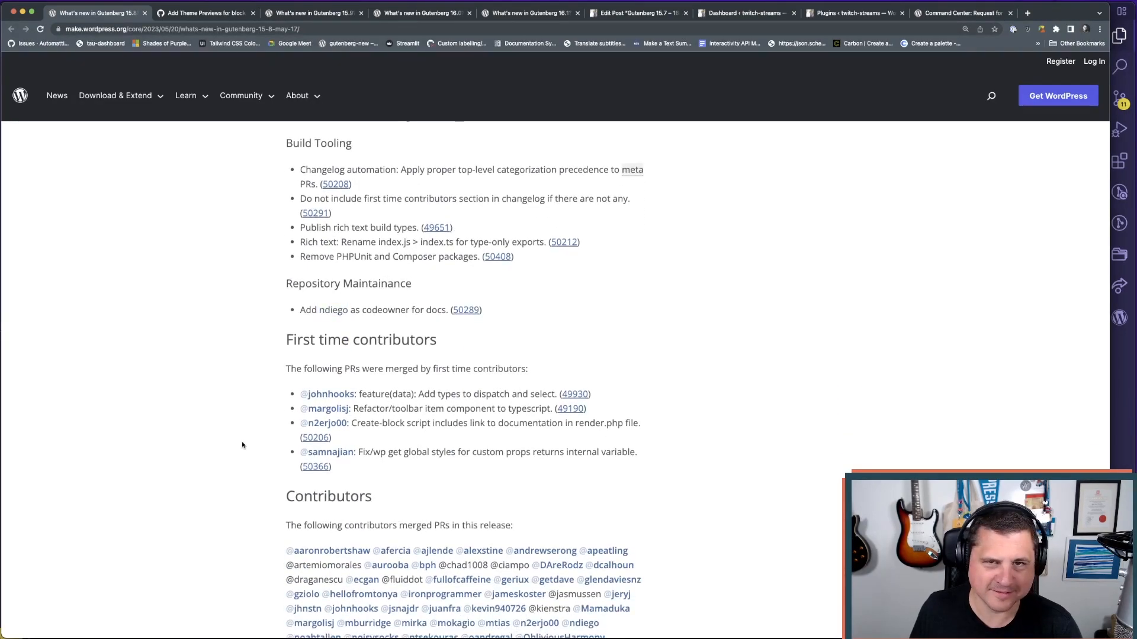
scroll(212, 449, down, 3)
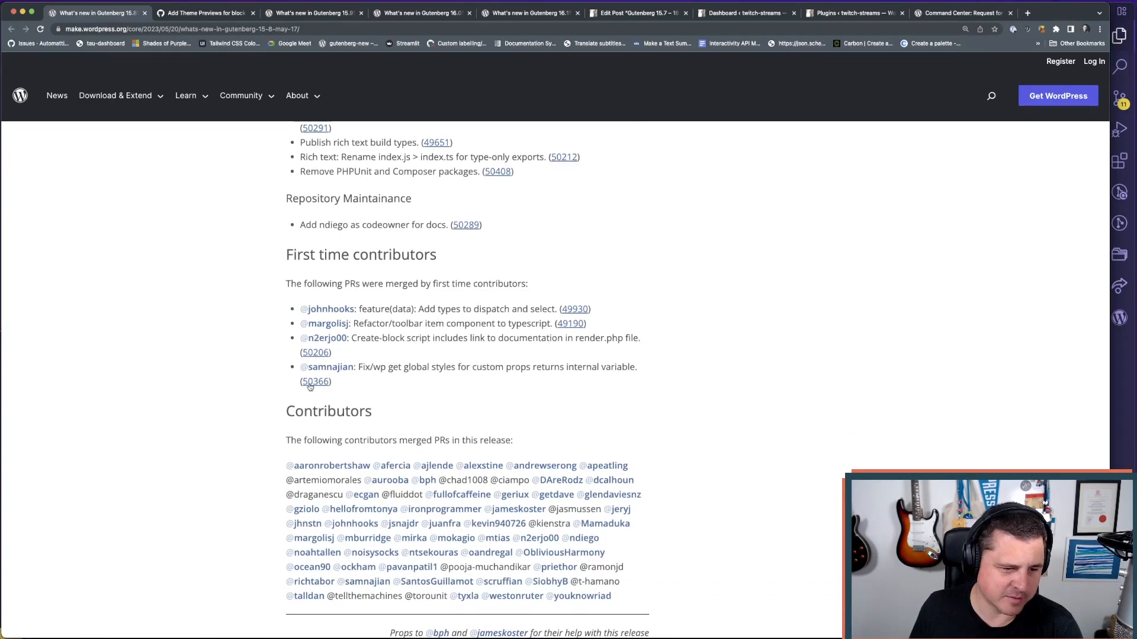
scroll(198, 453, down, 3)
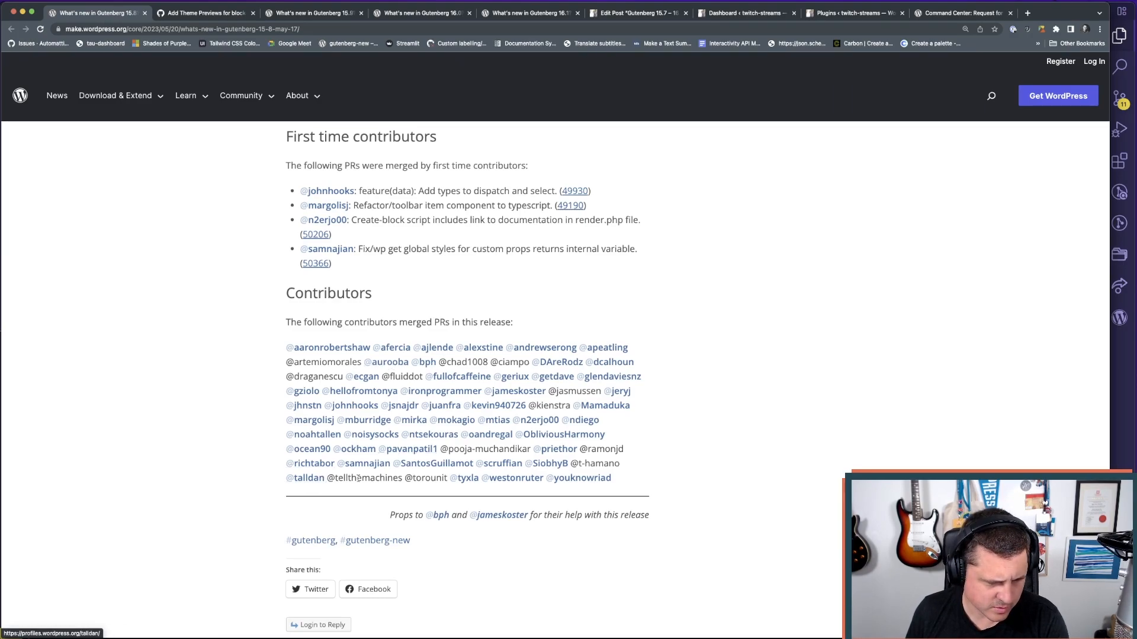
drag(445, 481, 413, 481)
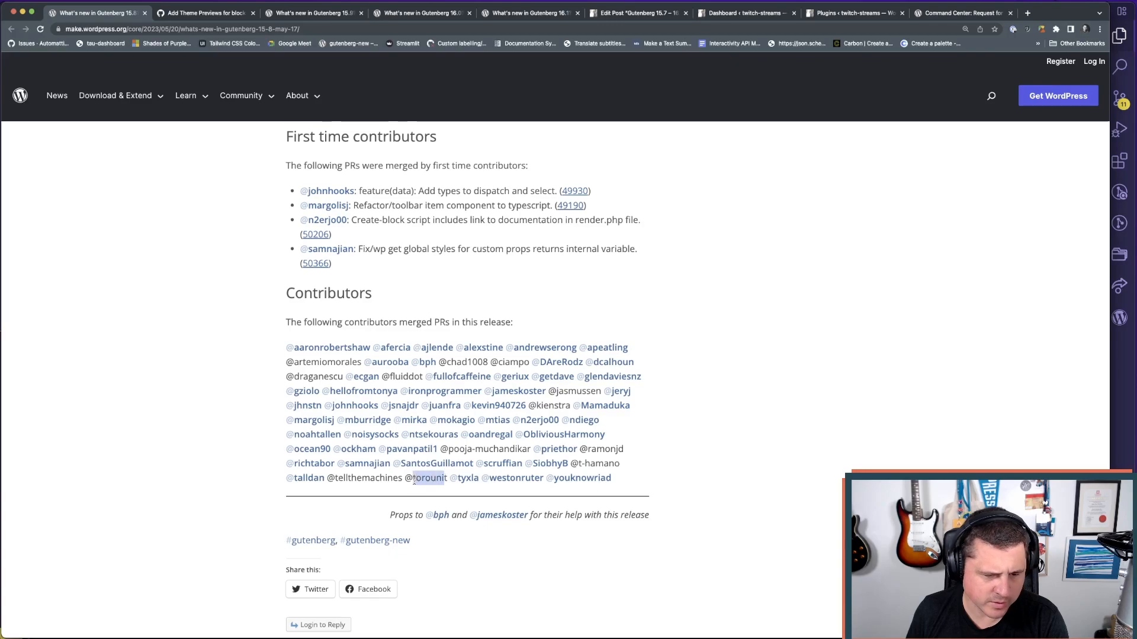
scroll(415, 483, up, 1)
scroll(713, 510, down, 1)
click(713, 508)
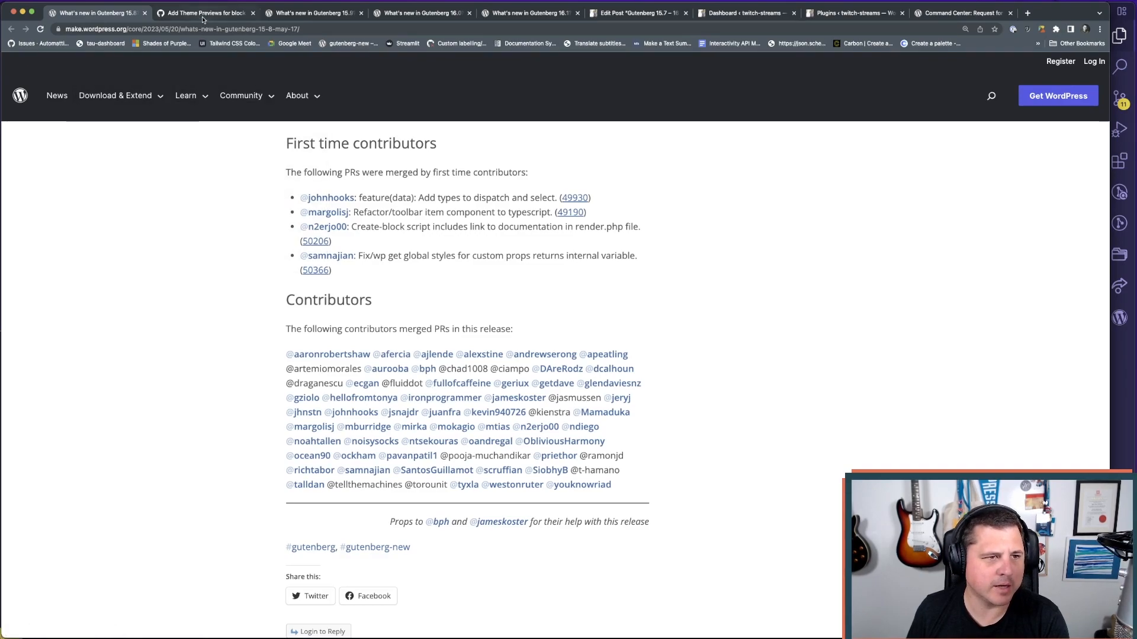
- Close the Theme Previews and Gutenberg 15.8 pages and review the Command tool section of the Gutenberg 15.9 post
click(253, 13)
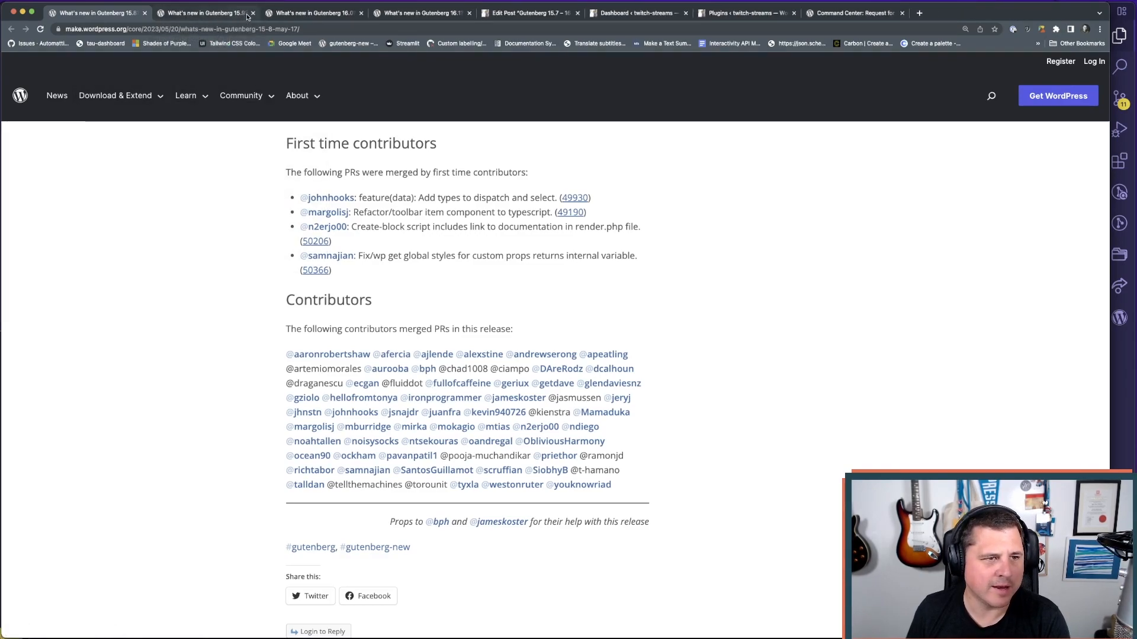
click(145, 13)
scroll(190, 310, down, 6)
scroll(189, 312, up, 2)
scroll(189, 312, down, 9)
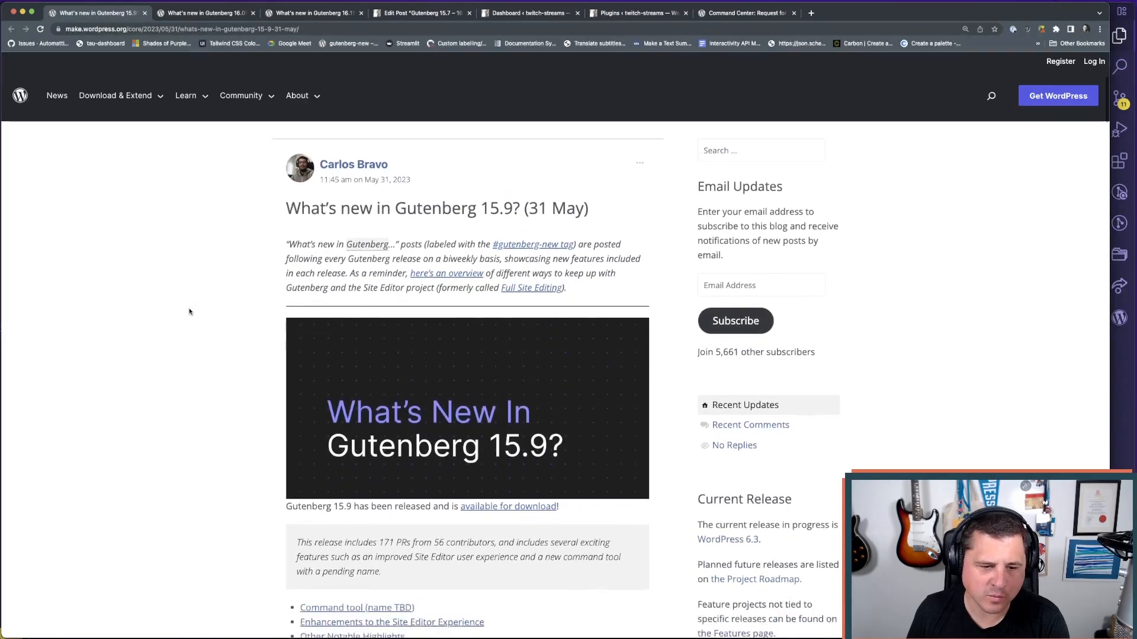
scroll(189, 312, up, 1)
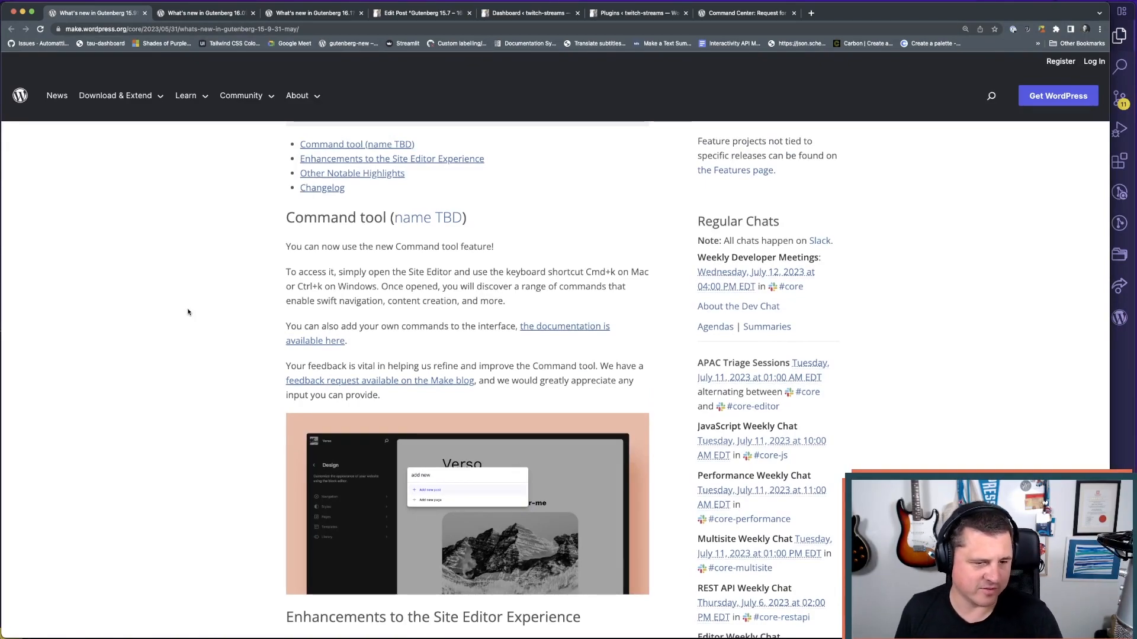
scroll(187, 312, down, 1)
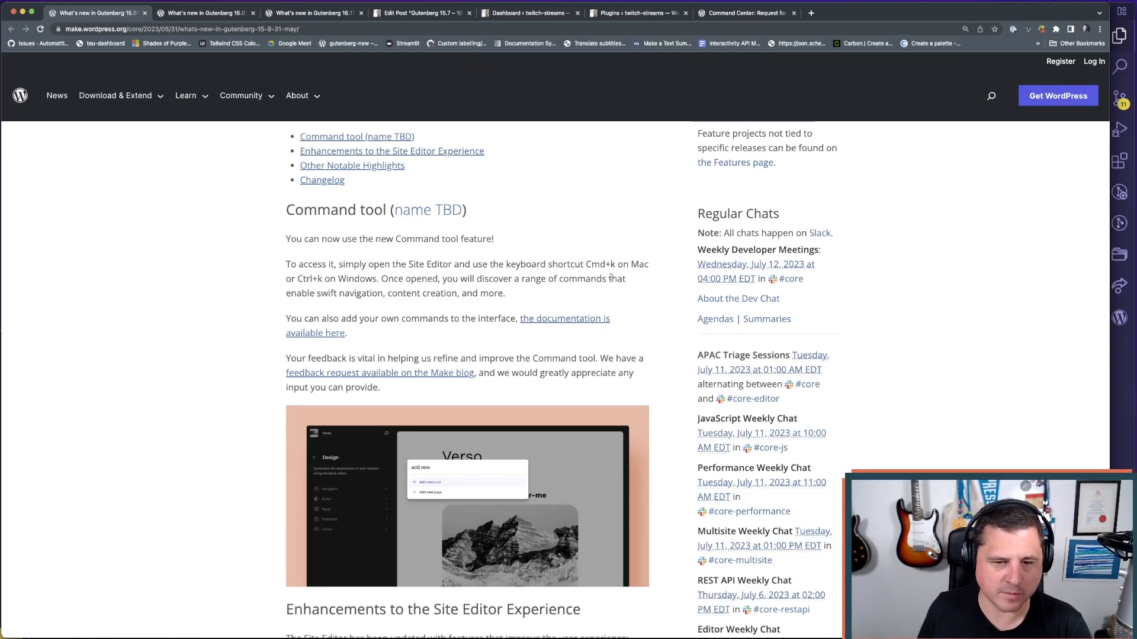
- Open the Home template in the twitch-streams Site Editor and reset it with the command tool
click(632, 14)
mouse_move(41, 199)
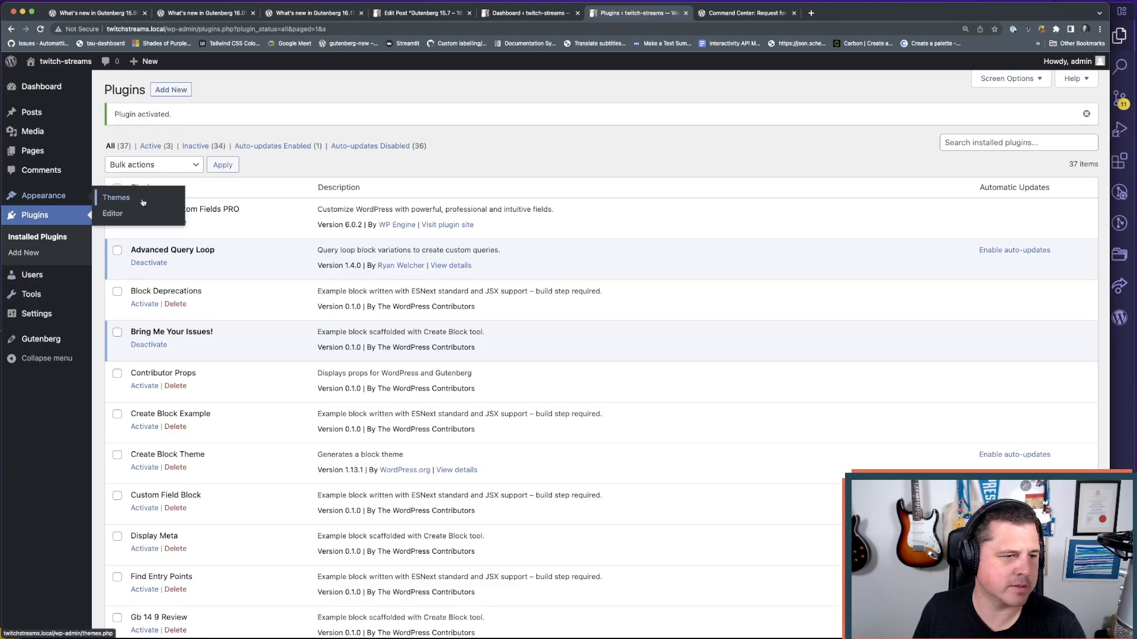
click(112, 213)
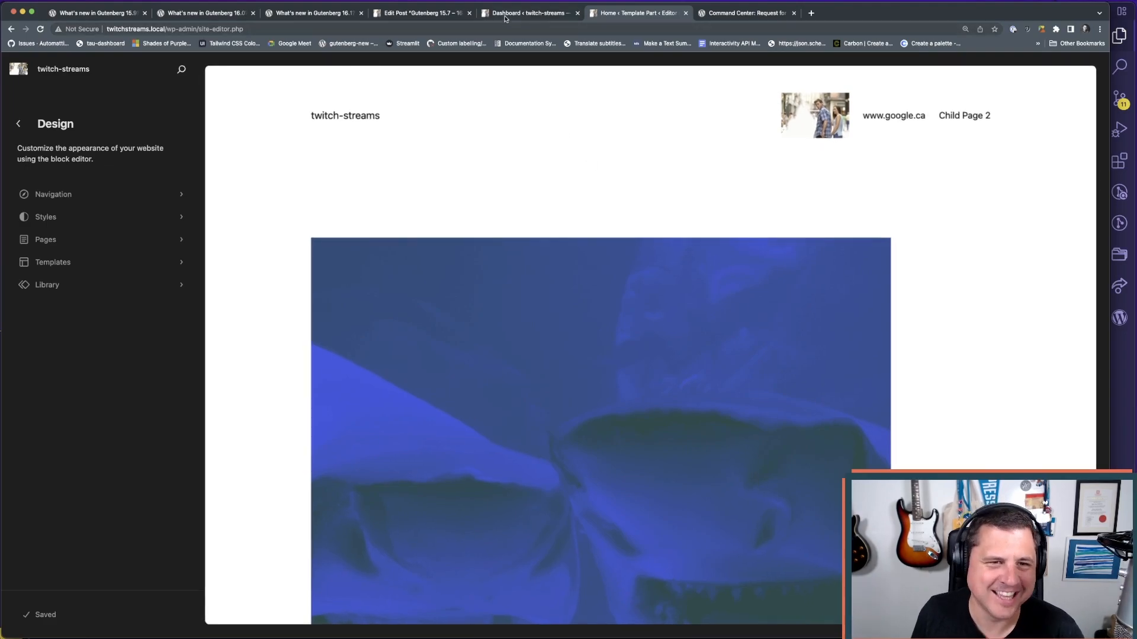
click(531, 190)
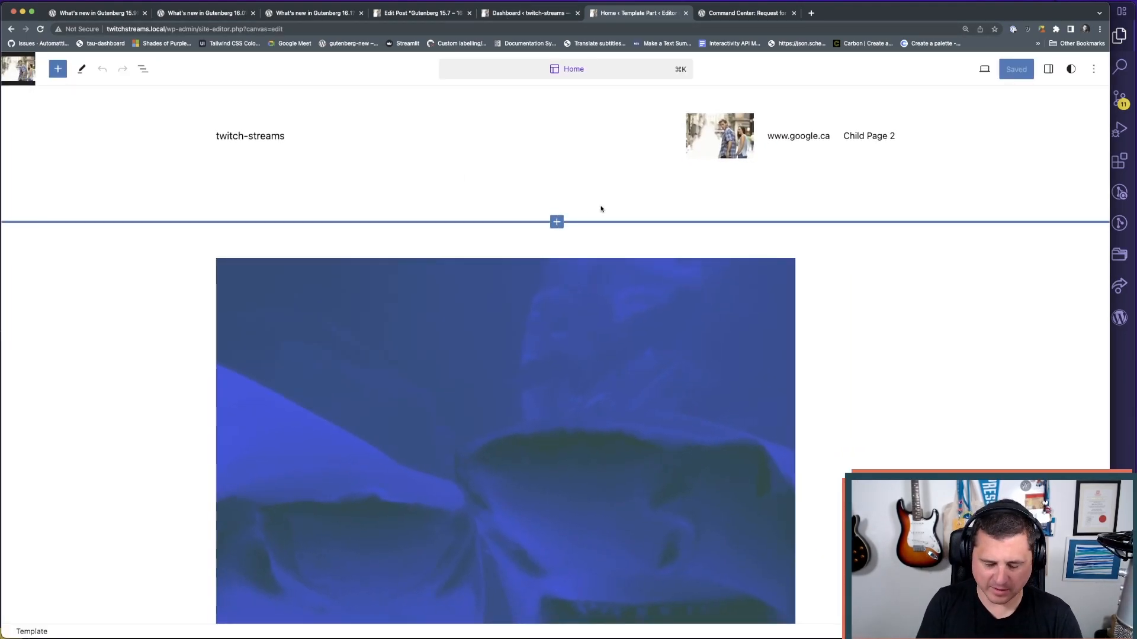
key(super+k)
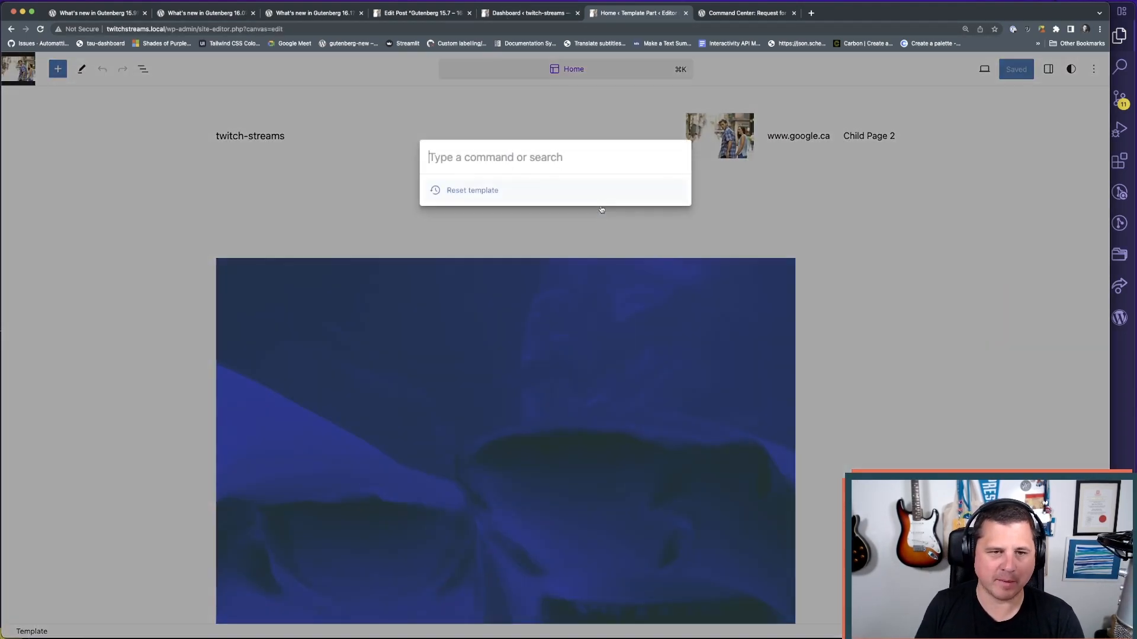
click(489, 193)
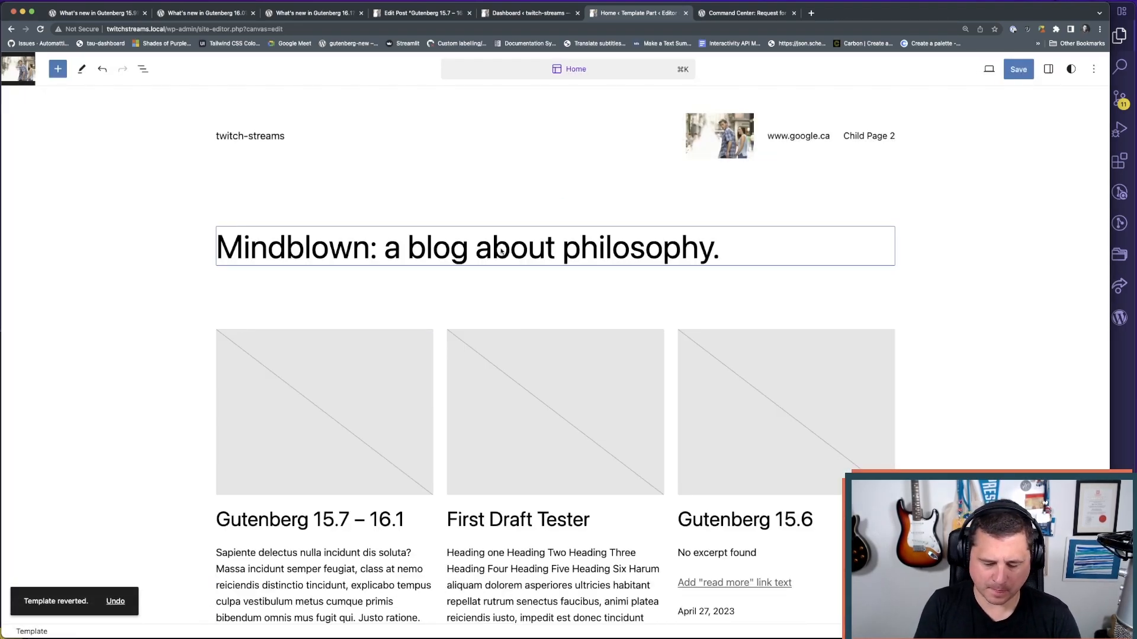
- Search the commands for "insert", look through the Auto Inserter Madness! post, and return to the Home template
key(super+k)
text(insert)
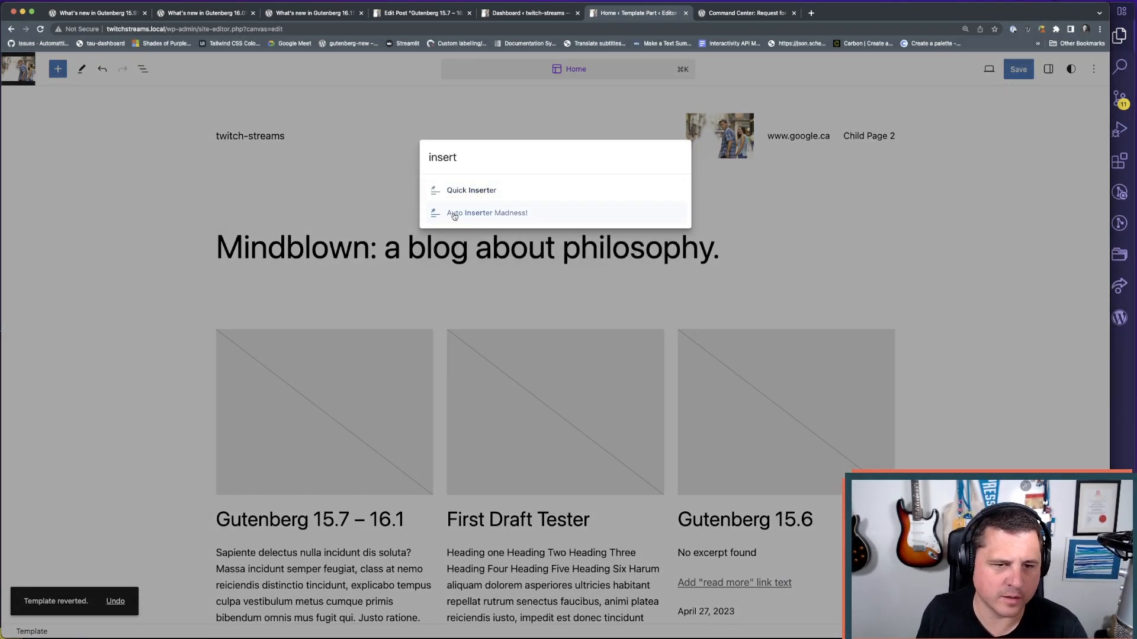
click(483, 214)
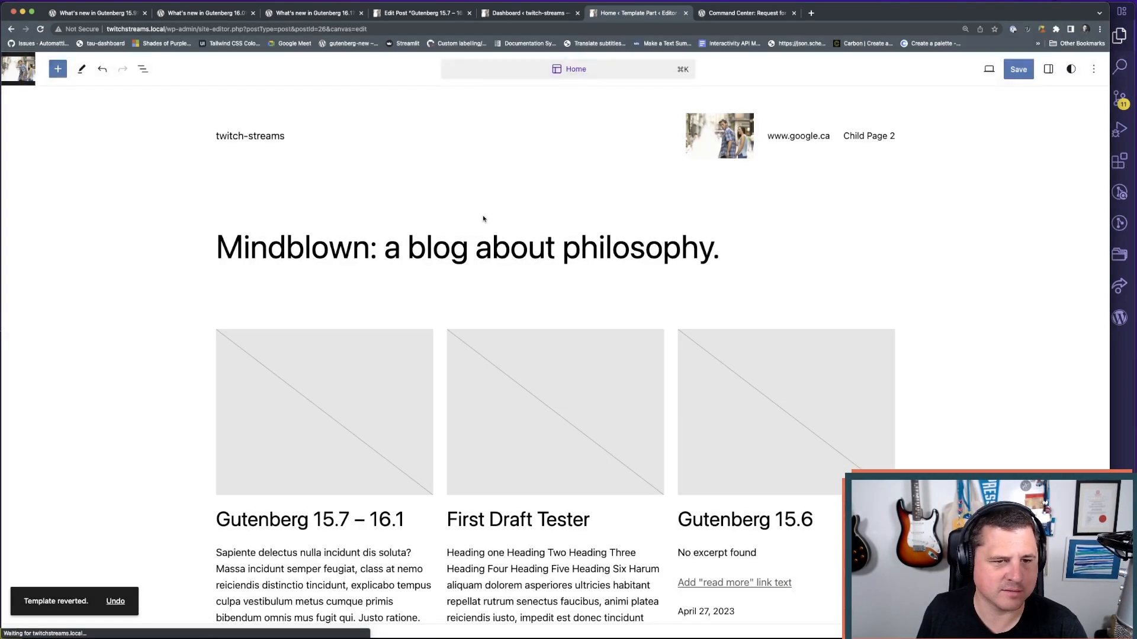
scroll(531, 349, down, 15)
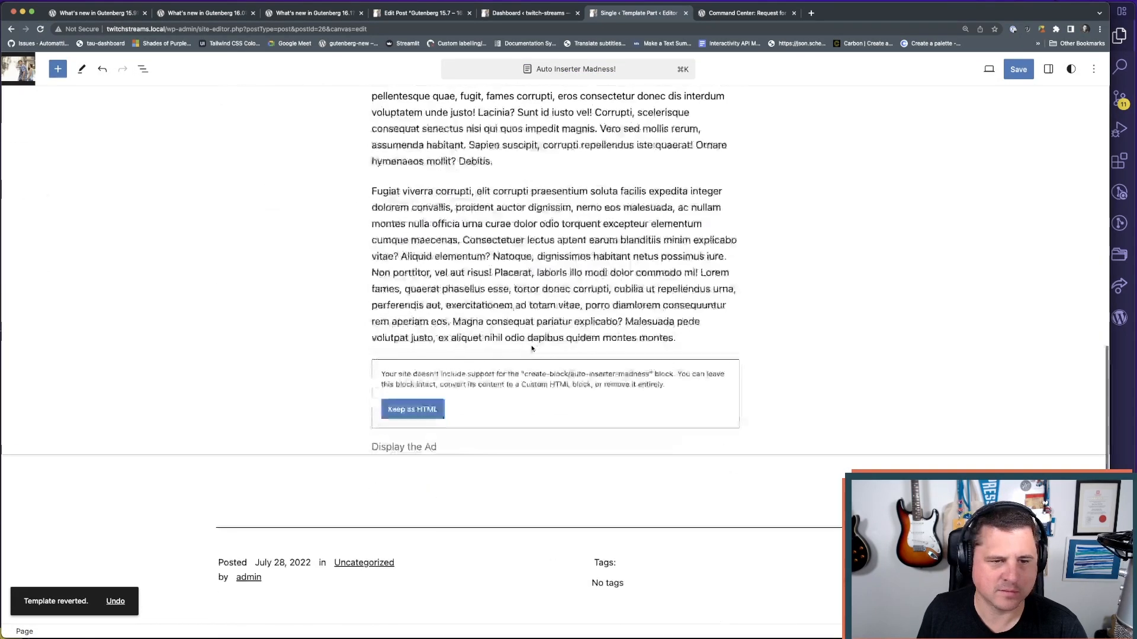
scroll(485, 243, up, 15)
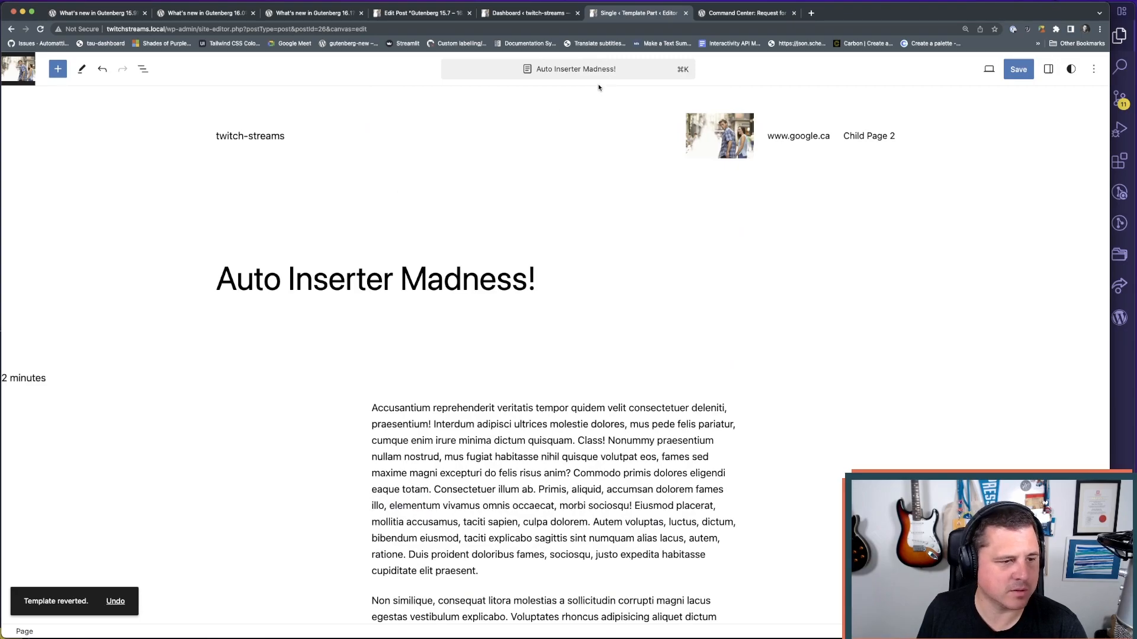
scroll(598, 237, down, 15)
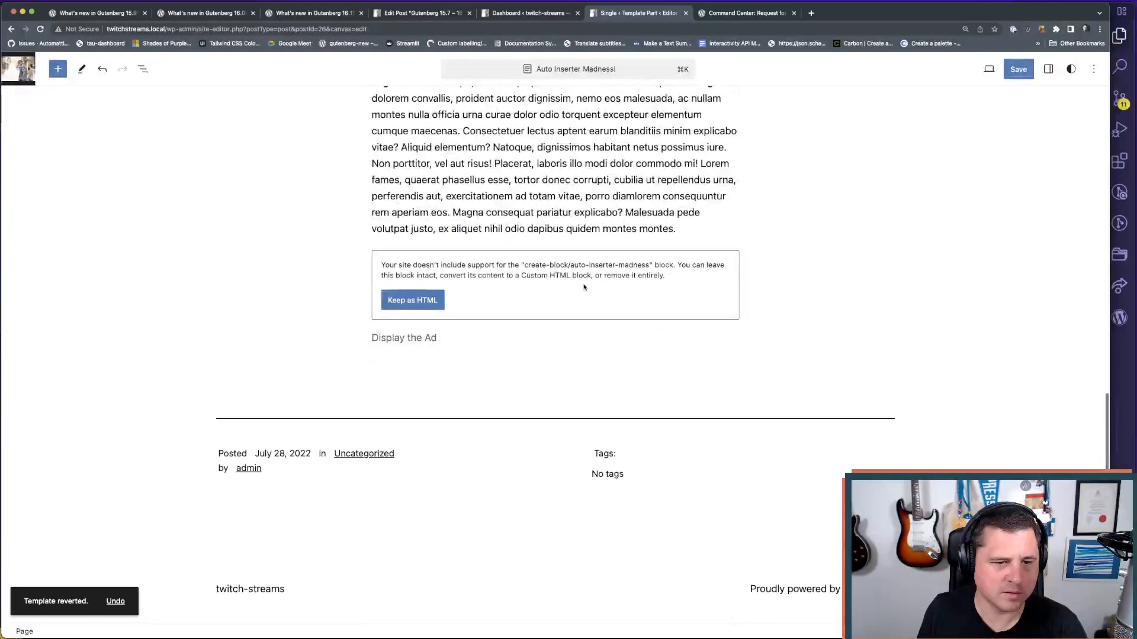
scroll(518, 292, up, 15)
click(11, 29)
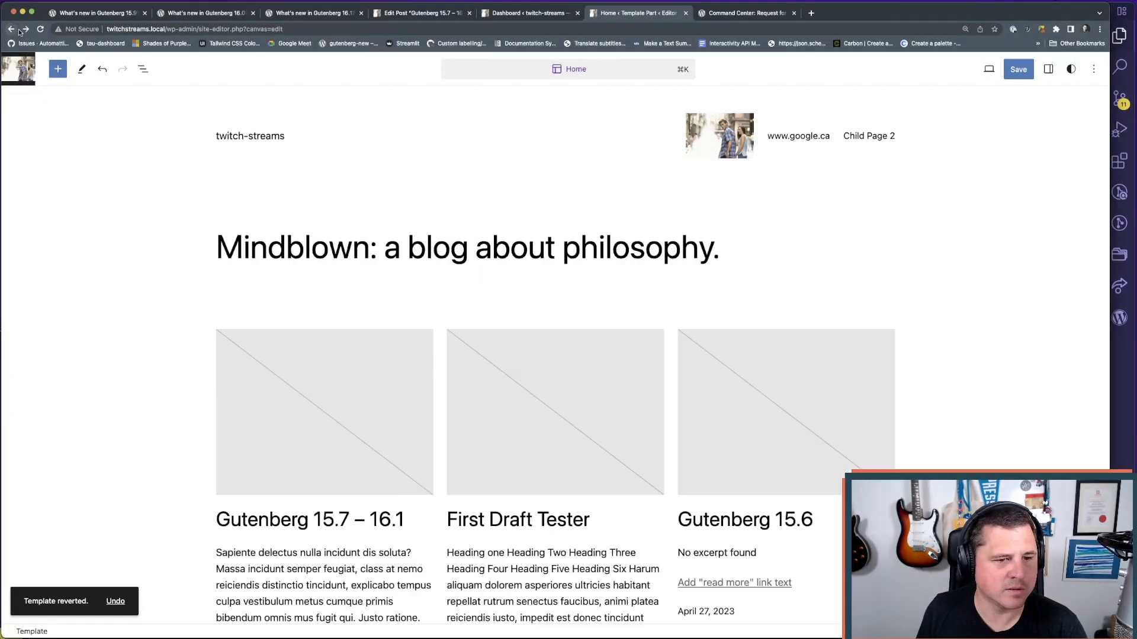
- Search the command tool for "open" and run the Open styles command on the Home template
mouse_move(727, 300)
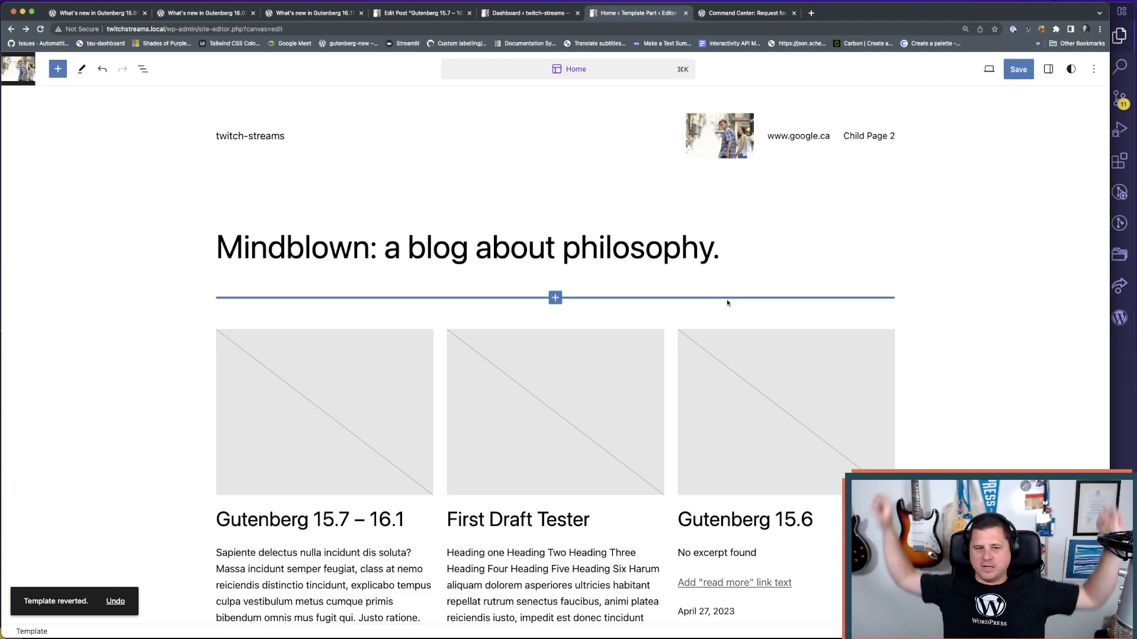
key(super+k)
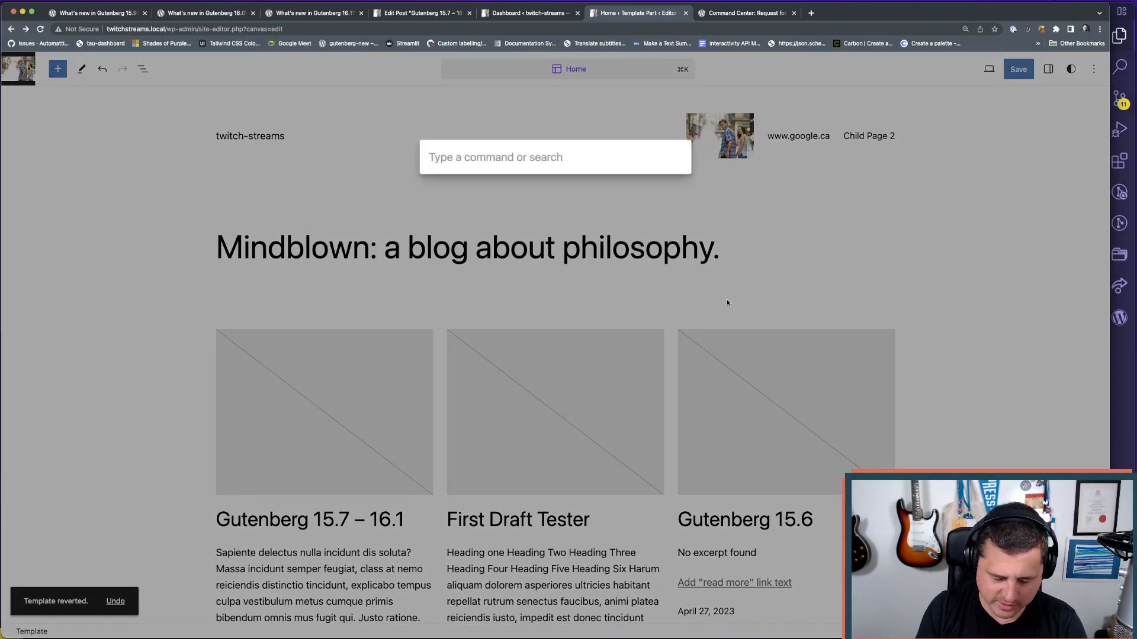
text(open)
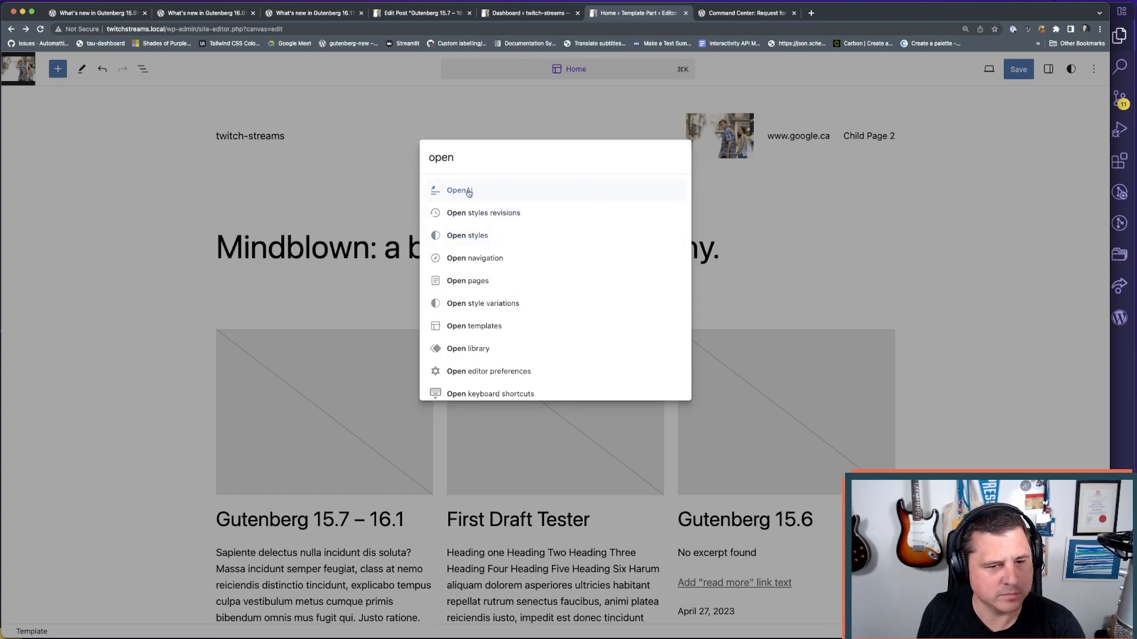
click(517, 239)
- Find the Quick Inserter post by searching the command tool for "insert" and open it
mouse_move(391, 292)
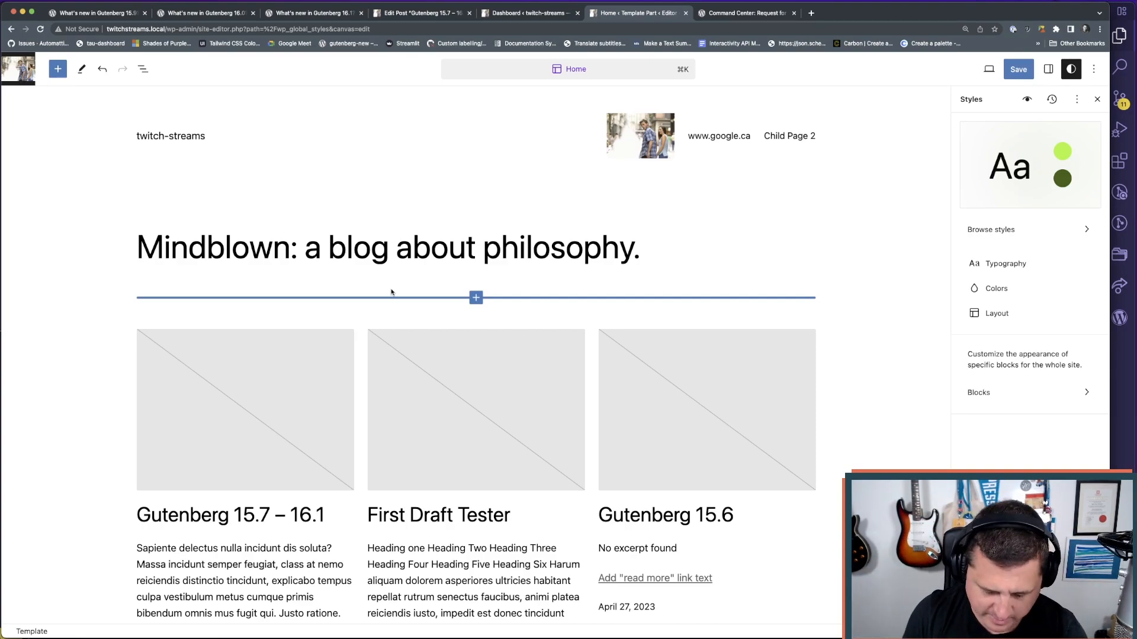
key(super+k)
text(insert)
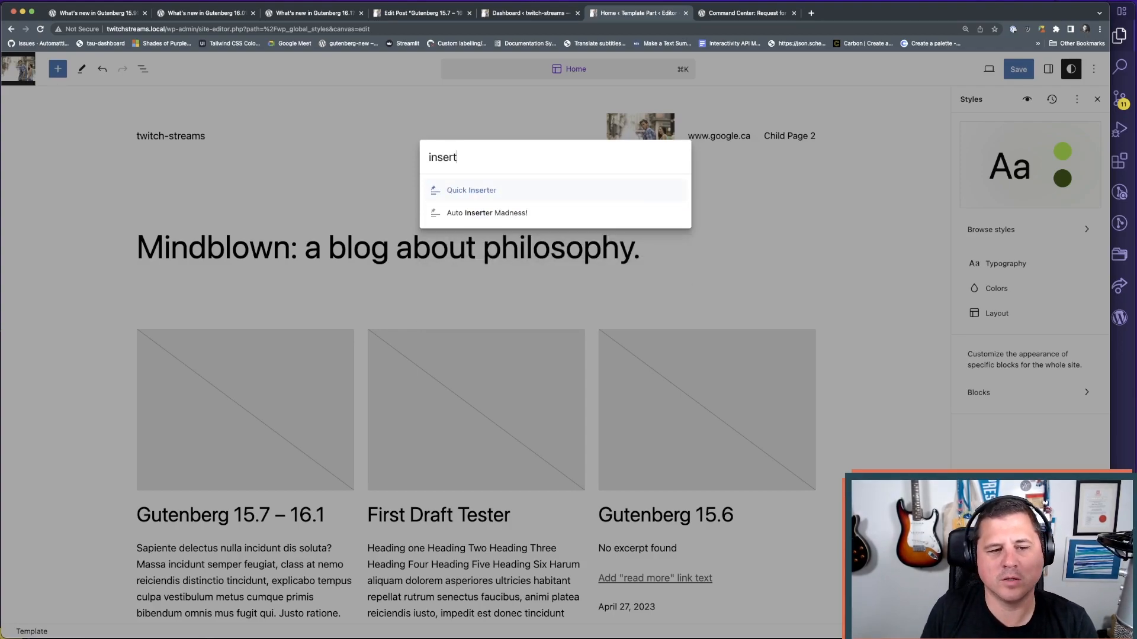
key(Return)
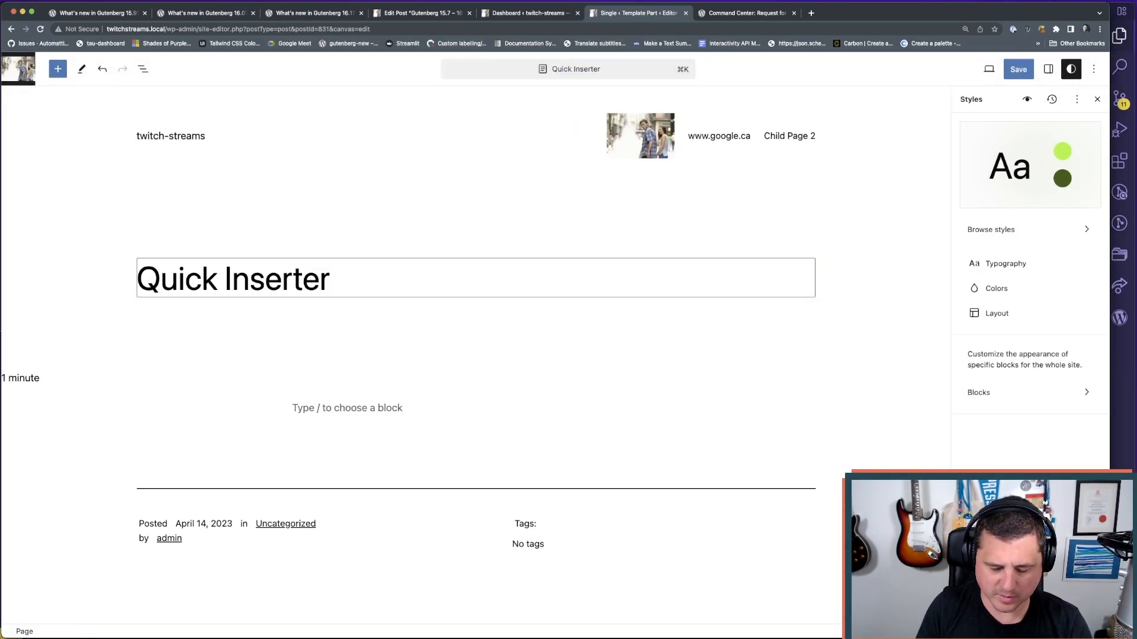
- Search the command tool for "blo" and run a command that shows the Quick Inserter post's settings
key(super+k)
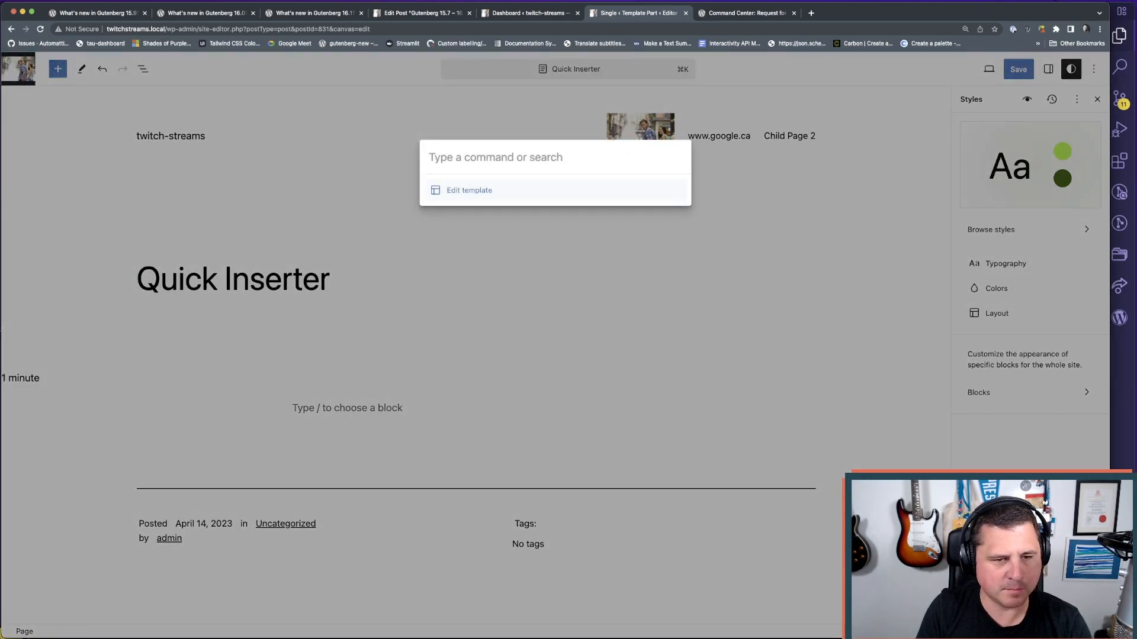
text(blo)
key(Up)
key(Down)
key(Down)
key(Return)
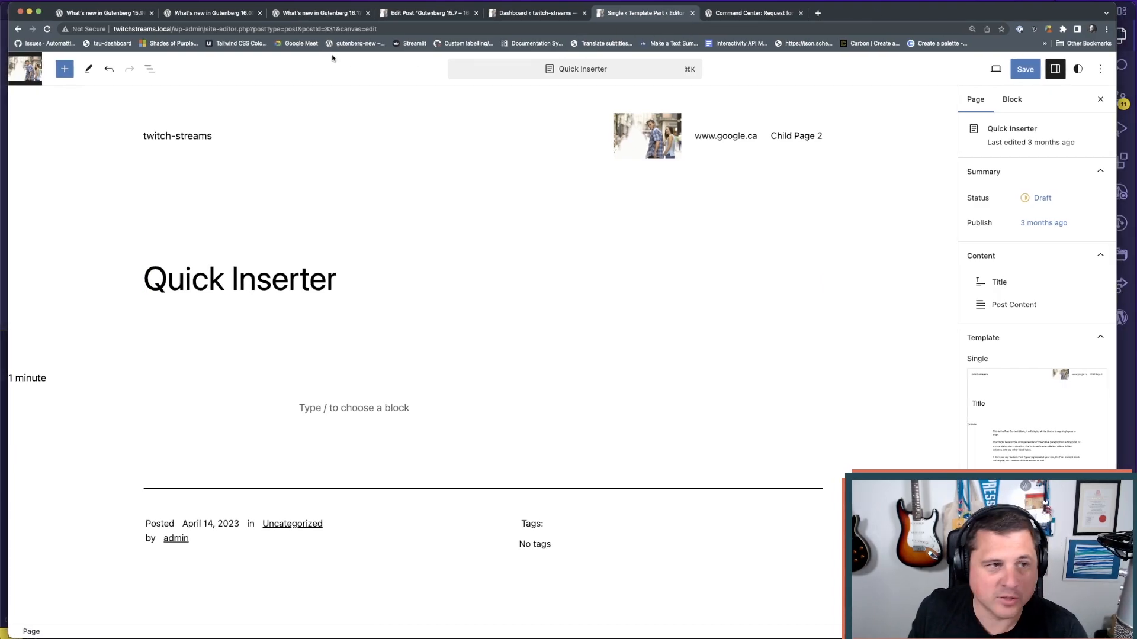
- Return to the Gutenberg 15.9 post and open its linked documentation on adding custom commands in a separate tab
click(107, 14)
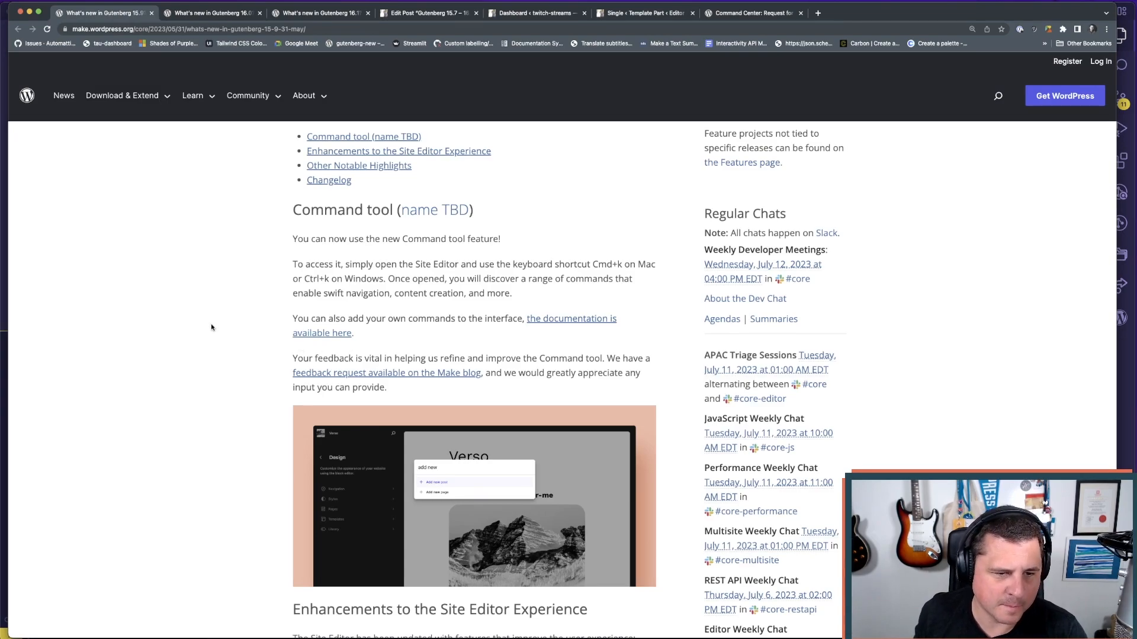
scroll(211, 324, down, 2)
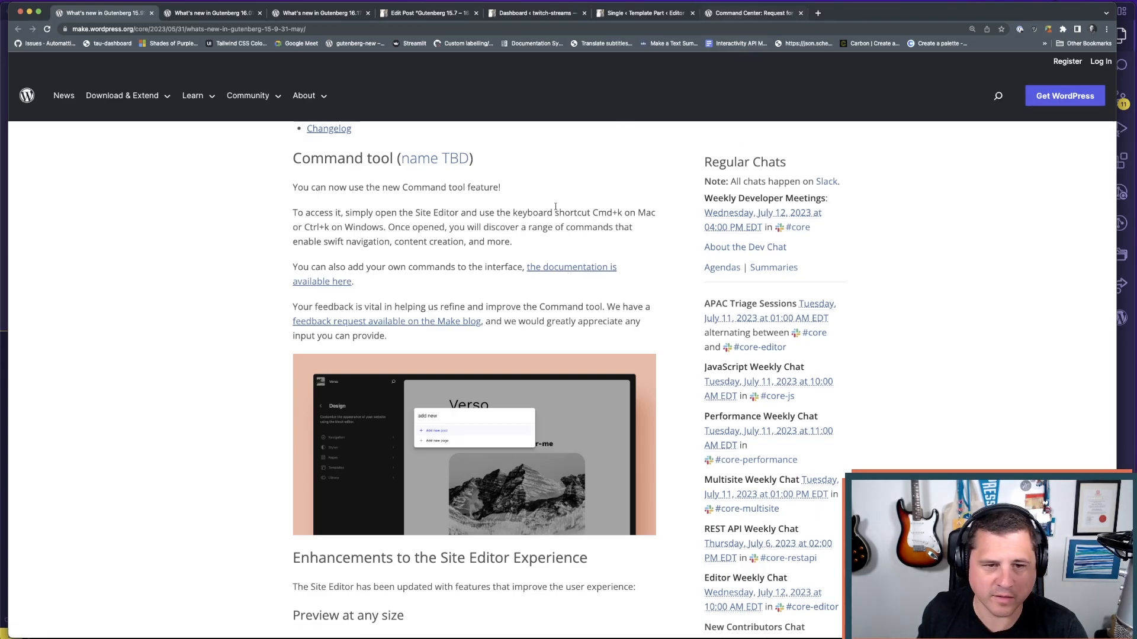
super+click(565, 270)
click(216, 18)
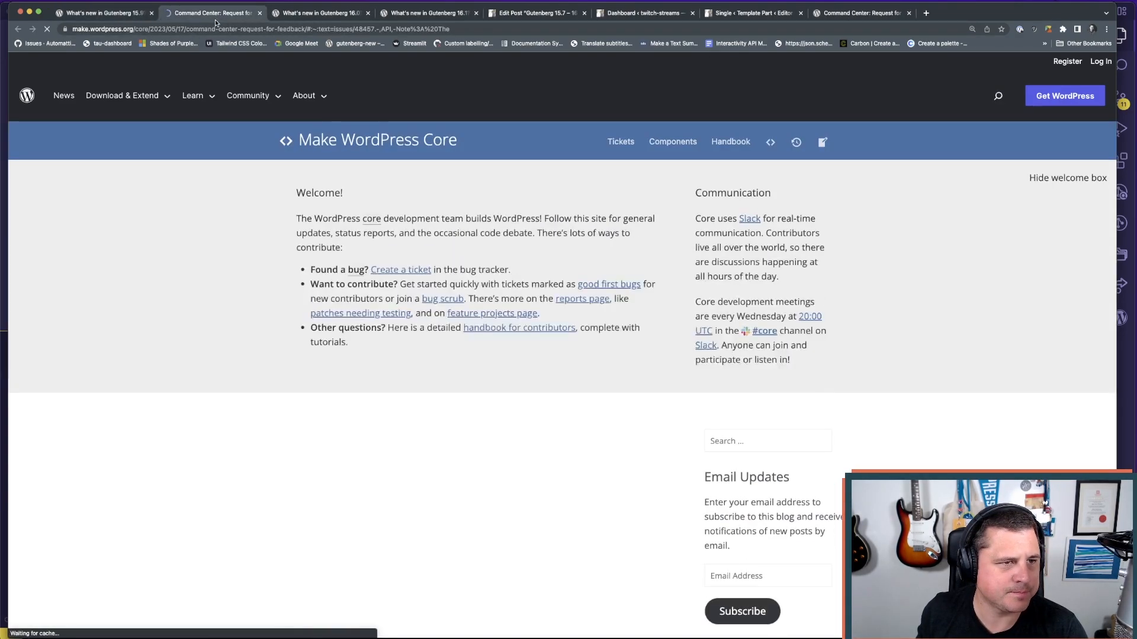
key(super+l)
click(121, 299)
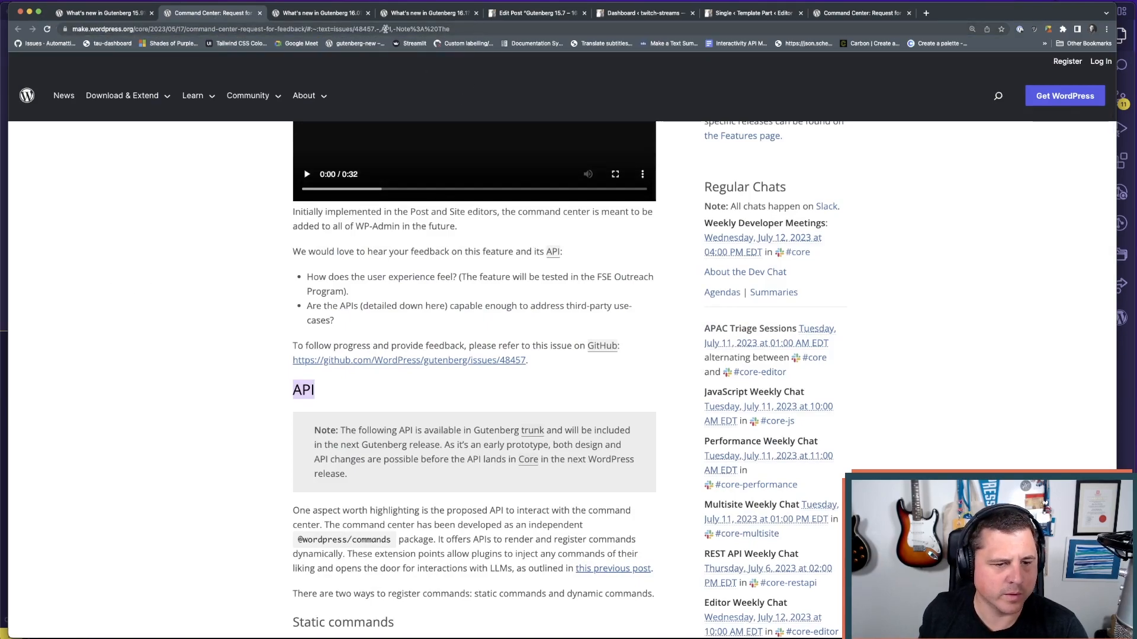
- Select the web address of the Command Center feedback post, including the version without a text fragment, and switch to another app to share it
click(481, 27)
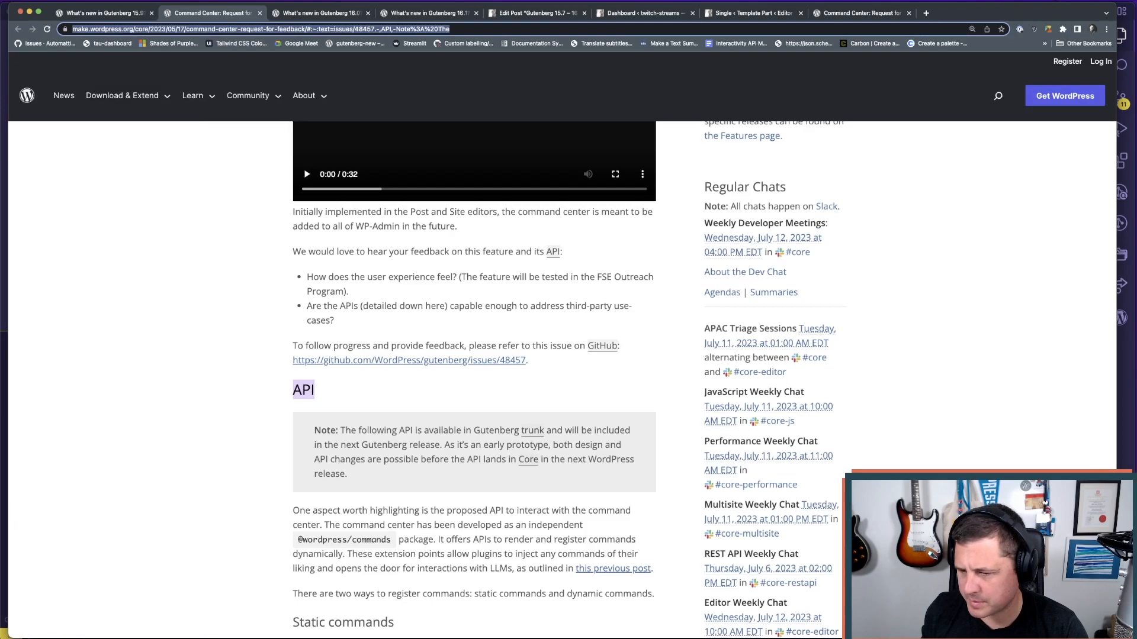
key(super+Tab)
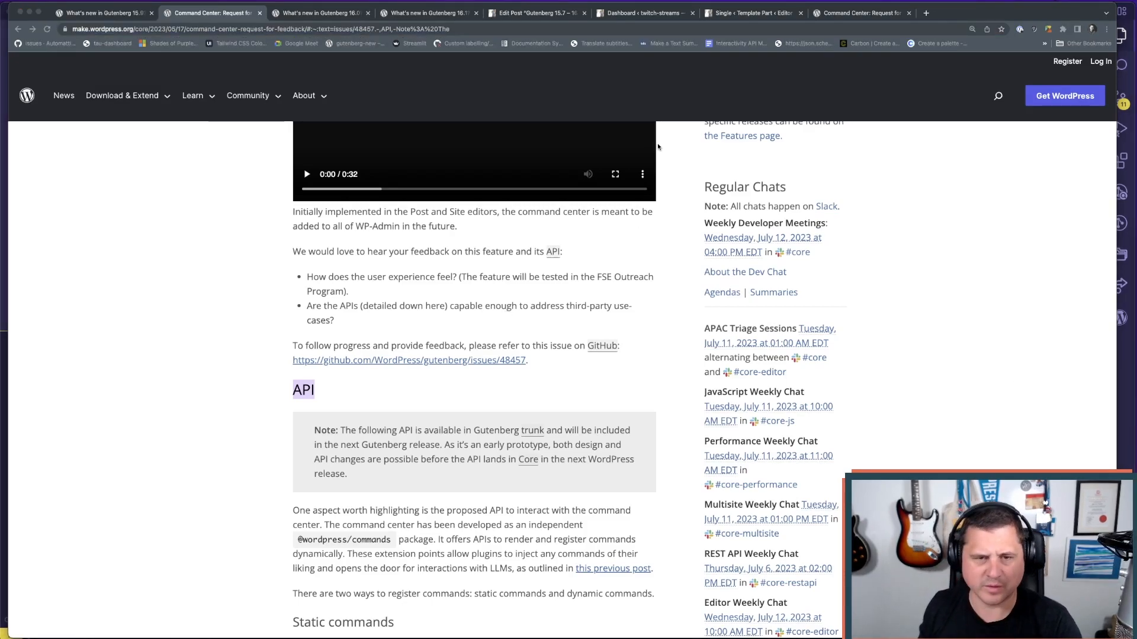
key(super+Tab)
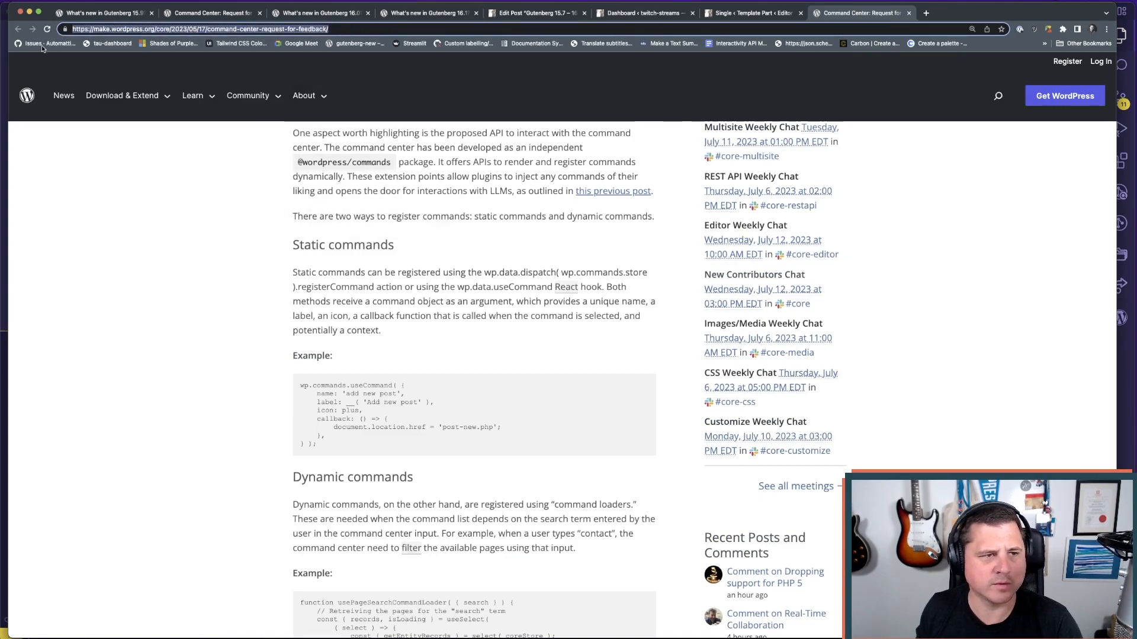
key(super+Tab)
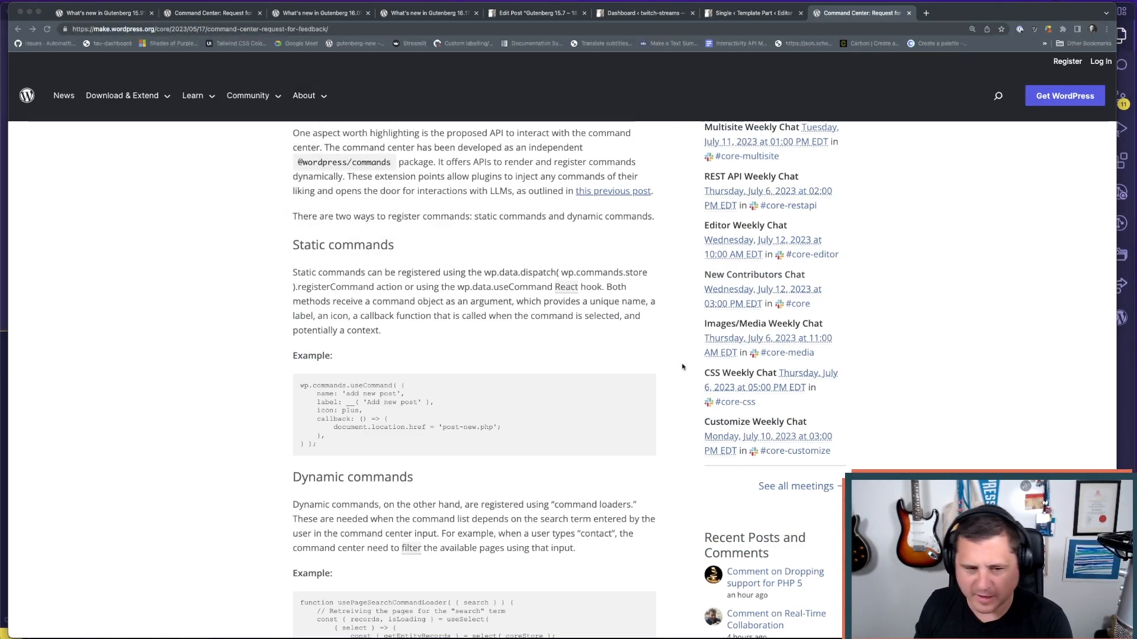
- Return to the Gutenberg 15.9 release post and read its Command tool section
click(110, 13)
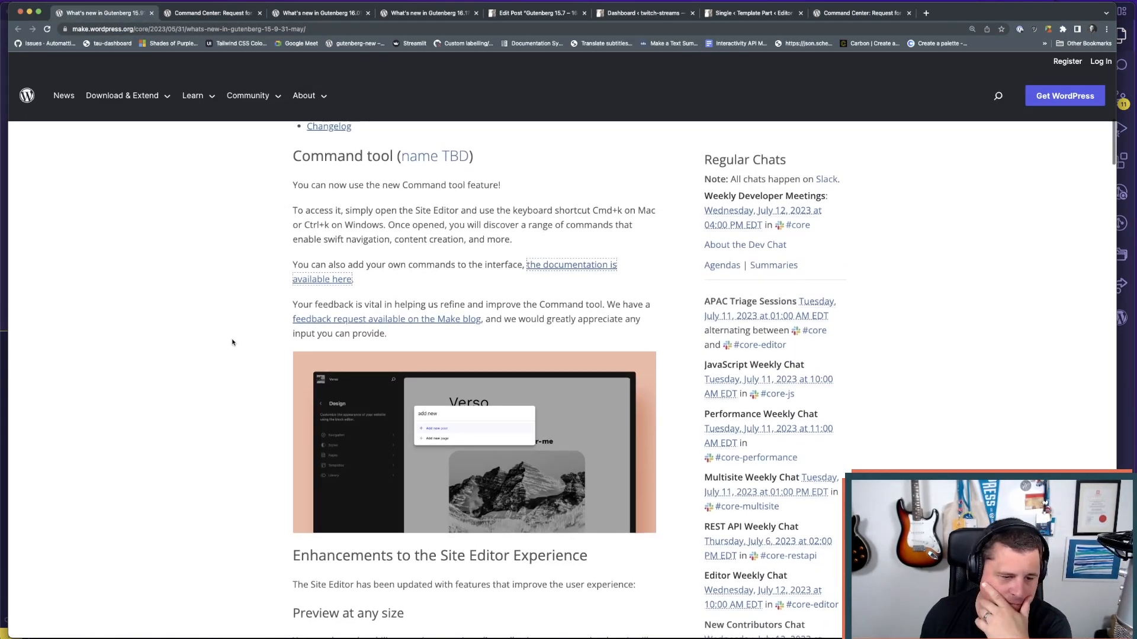
scroll(225, 339, down, 5)
scroll(223, 343, up, 8)
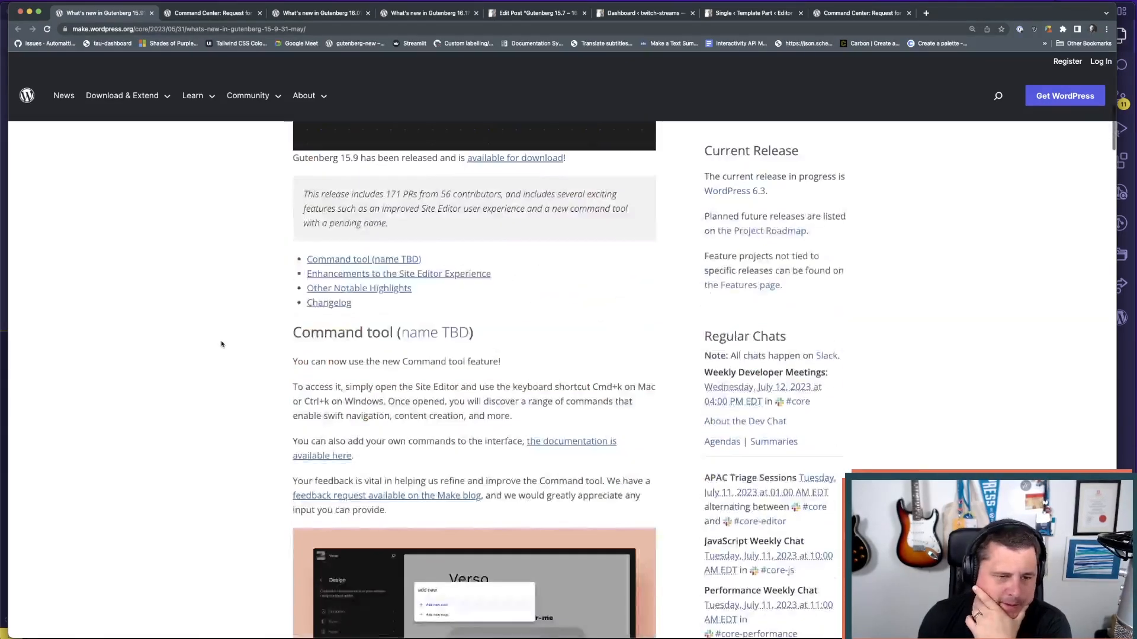
scroll(221, 344, down, 3)
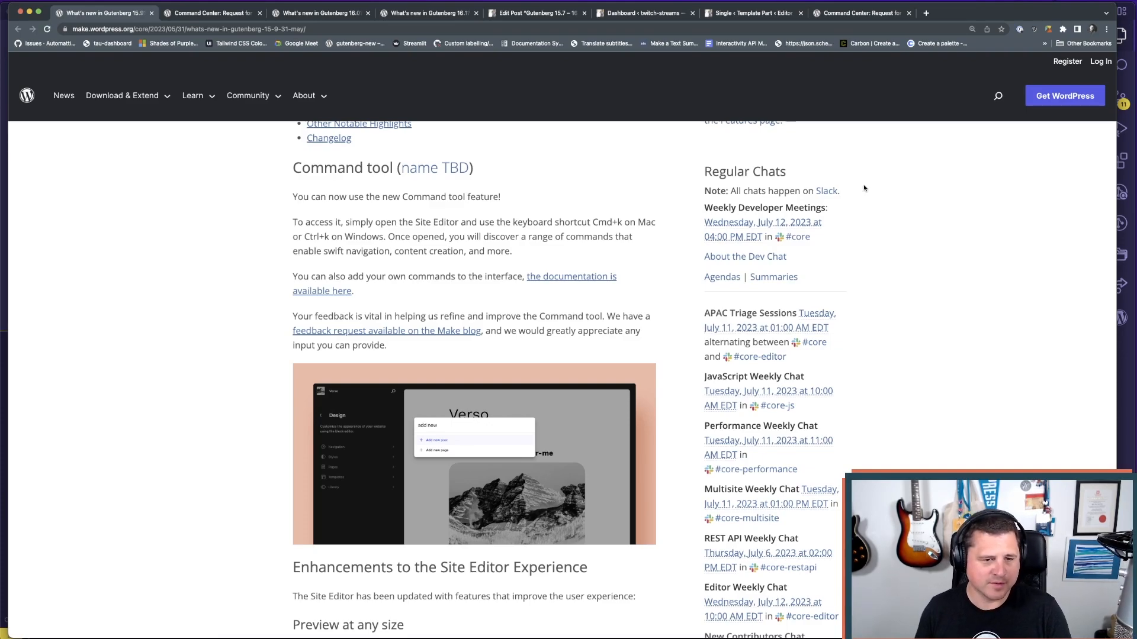
scroll(208, 339, down, 2)
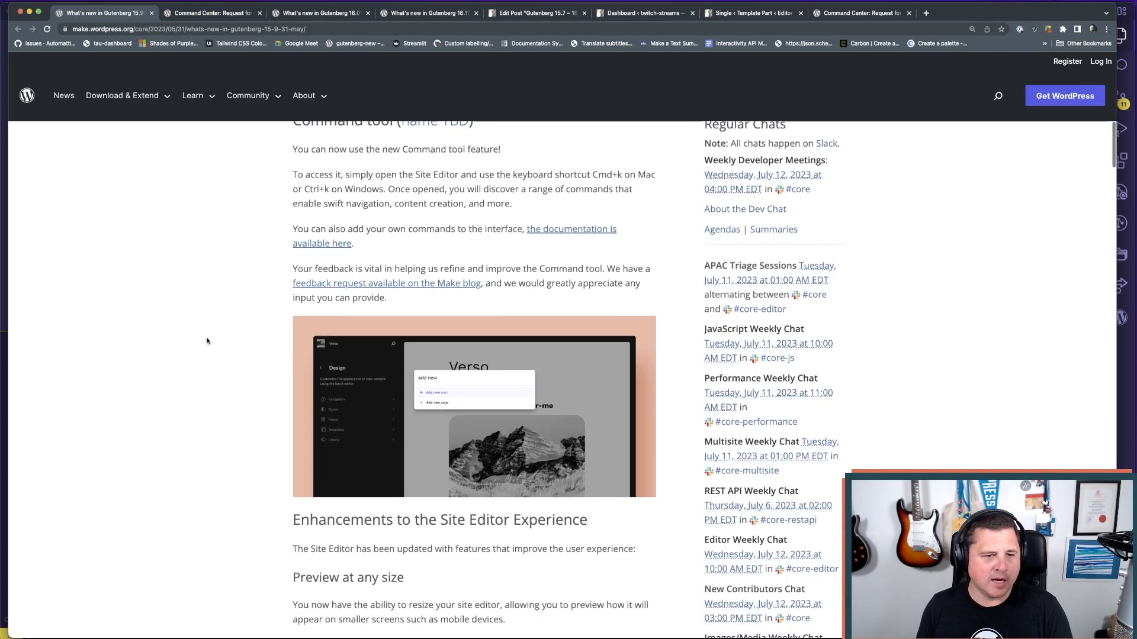
- Look through the Command Center post's command examples and comments, and return to the Site Editor enhancements section of the Gutenberg 15.9 post
click(894, 17)
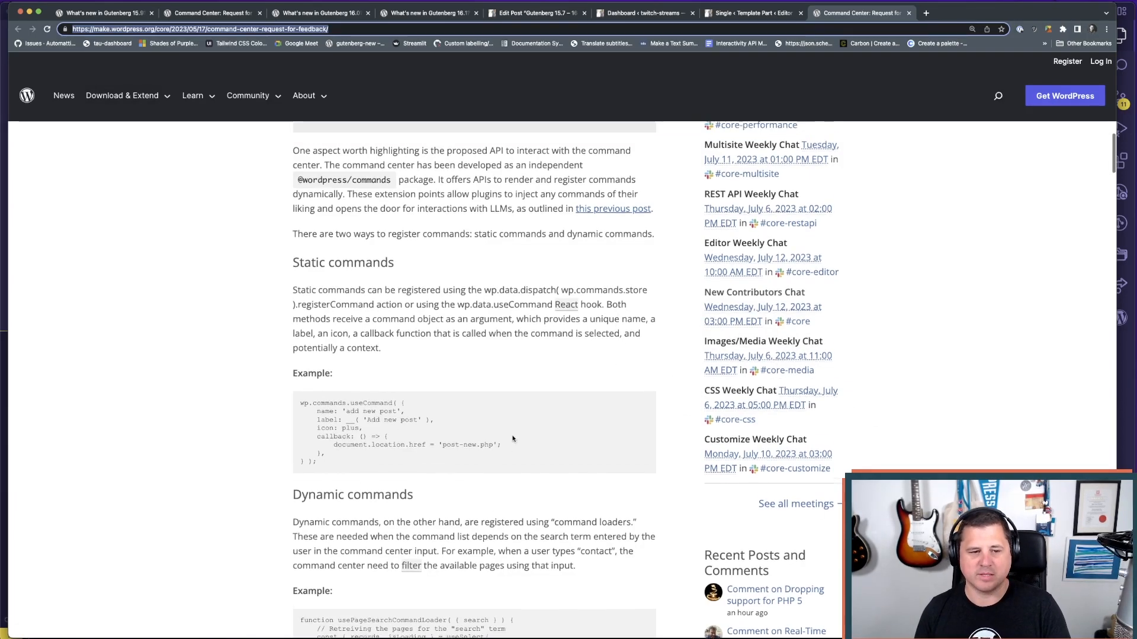
scroll(513, 440, down, 20)
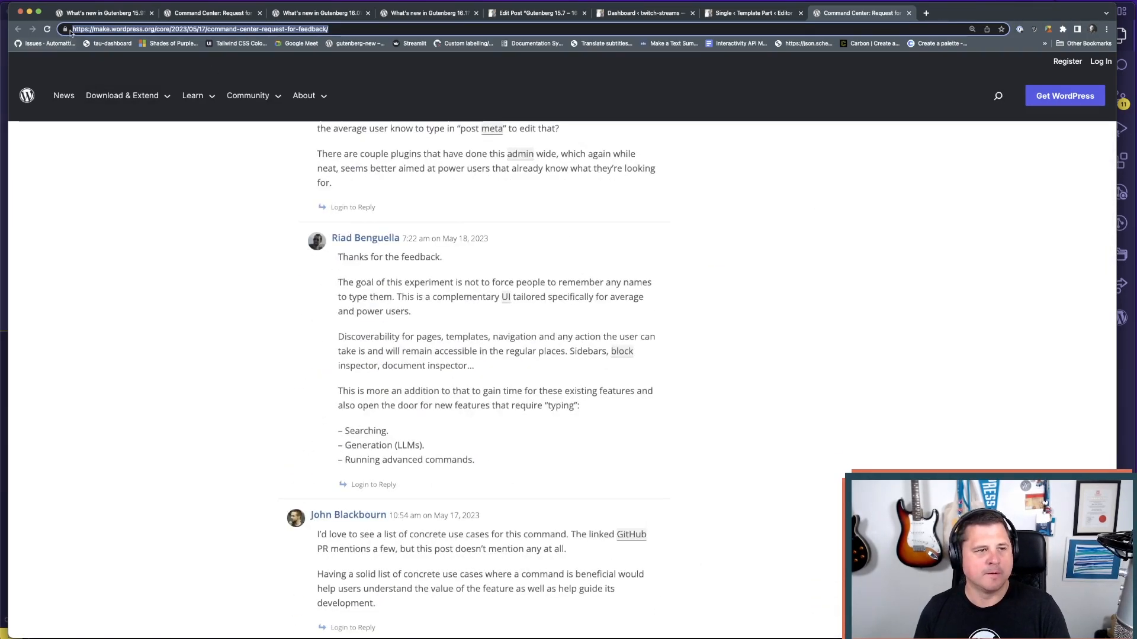
click(83, 13)
scroll(186, 328, down, 6)
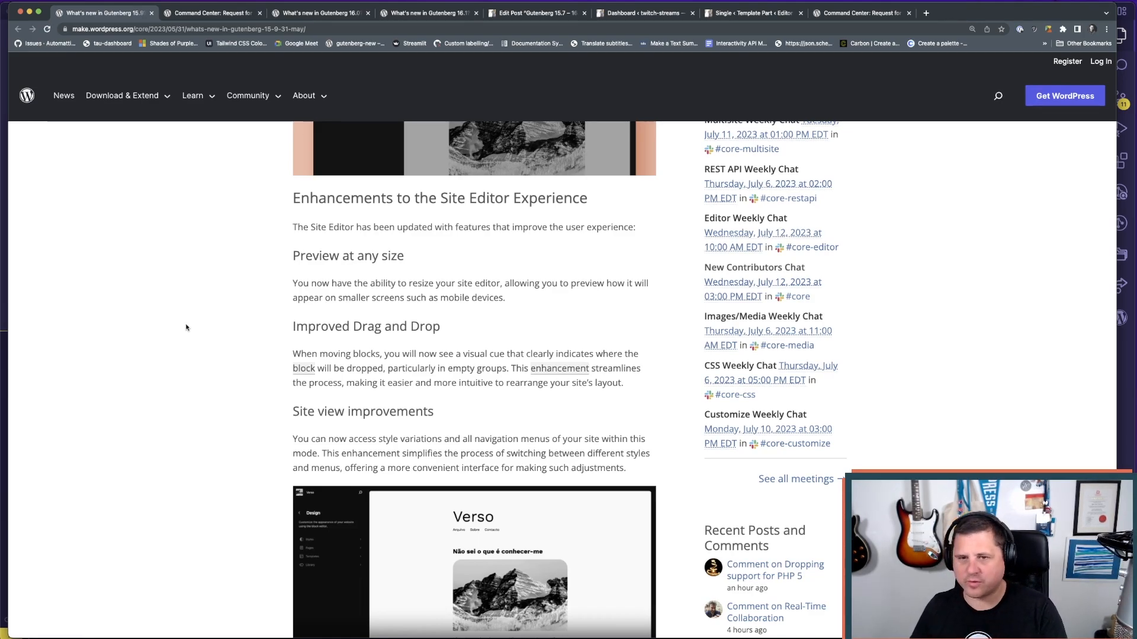
- Open the WordPress Developer Blog at developer.wordpress.org/news in a separate tab
click(926, 13)
text(developer.wordpress.org/nes)
key(Return)
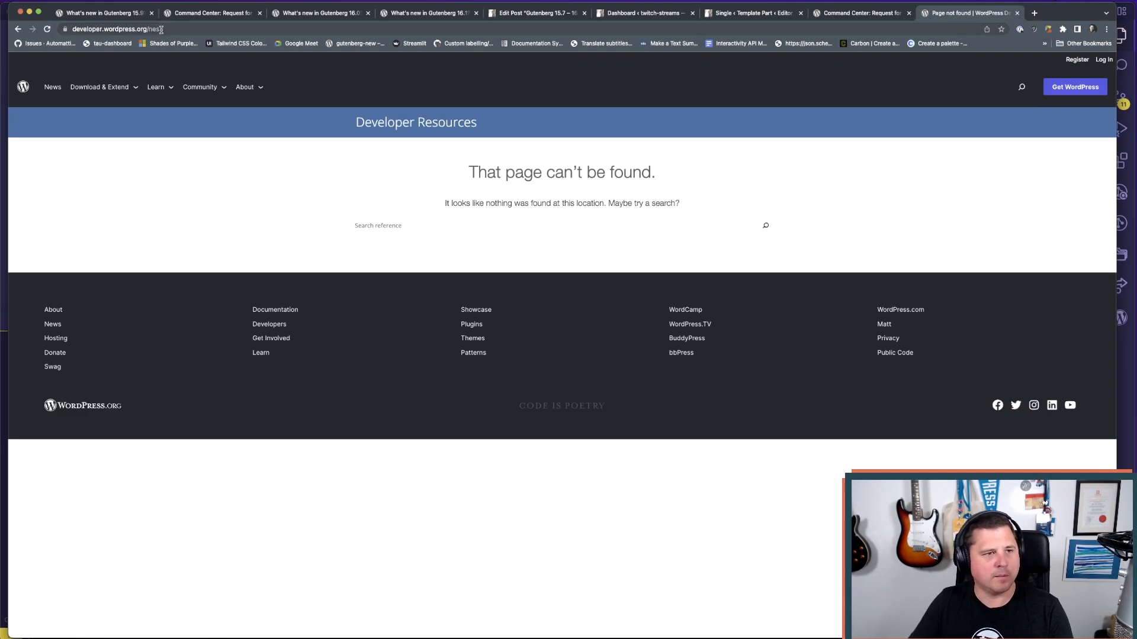
click(188, 30)
text(ws)
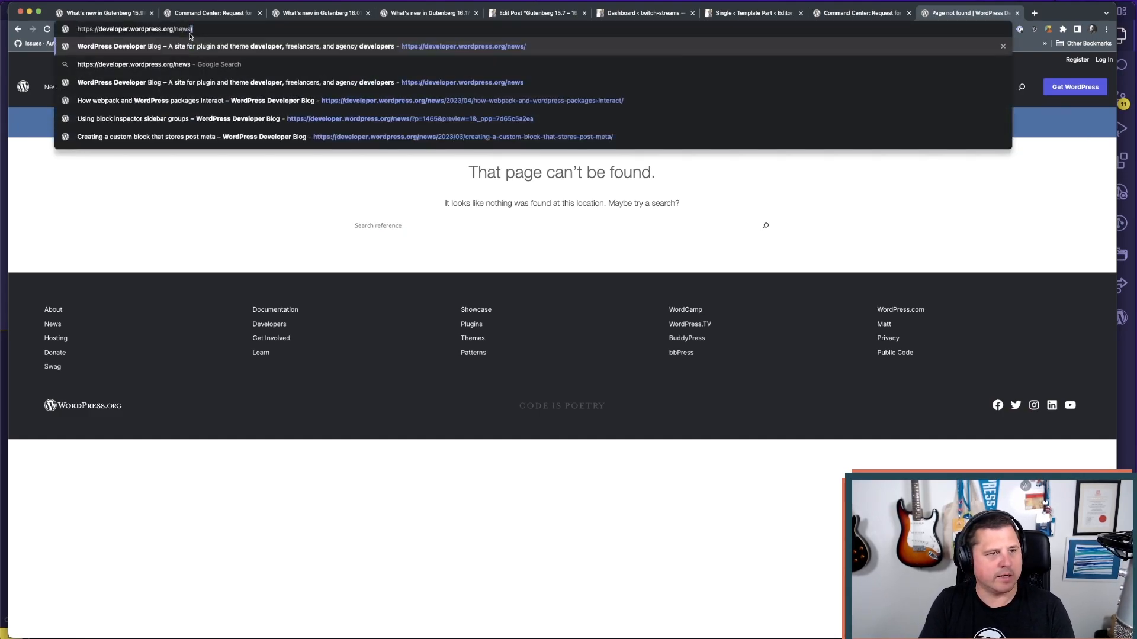
key(Return)
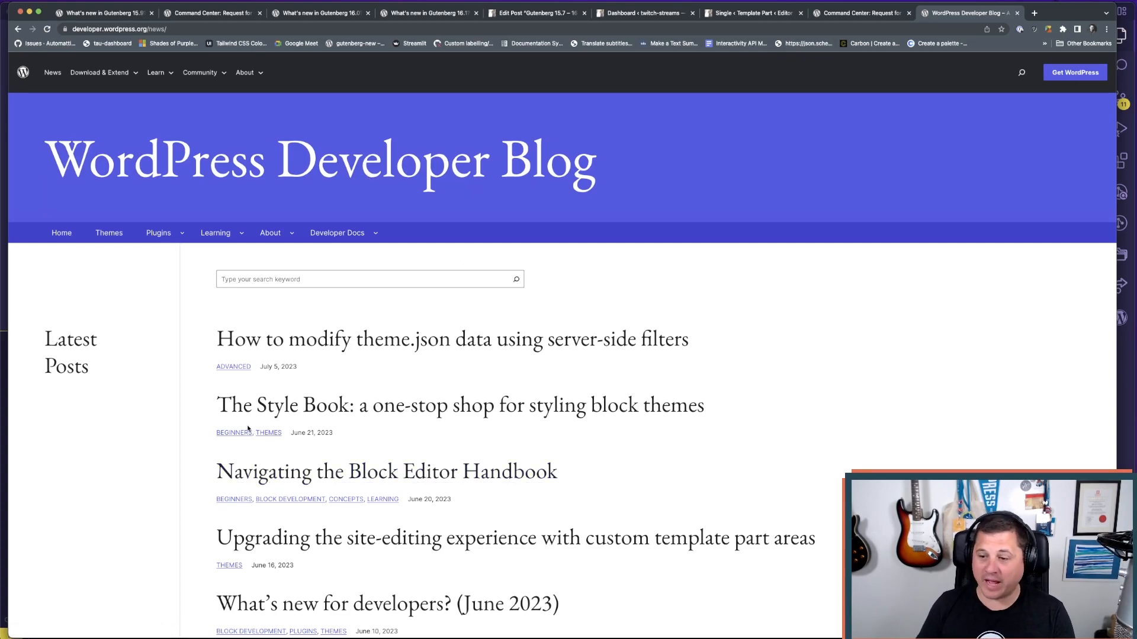
- Search the Developer Blog for "intrinsic" and open the post "Intrinsic design, theming, and rethinking how to design with WordPress"
click(261, 280)
text(intr)
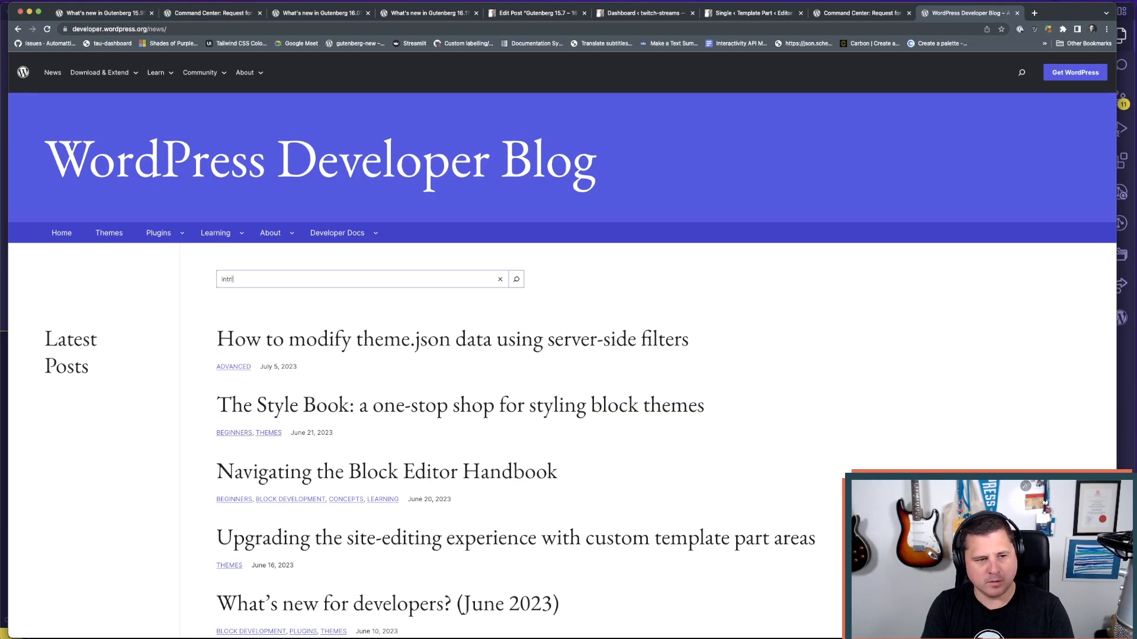
text(nsic)
key(Return)
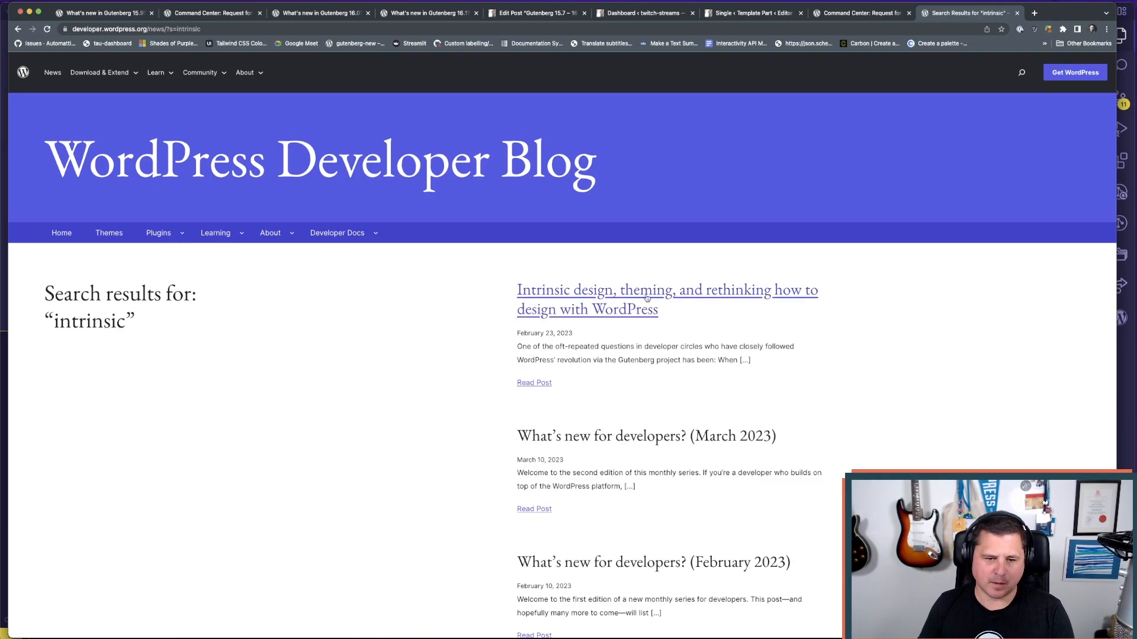
click(600, 292)
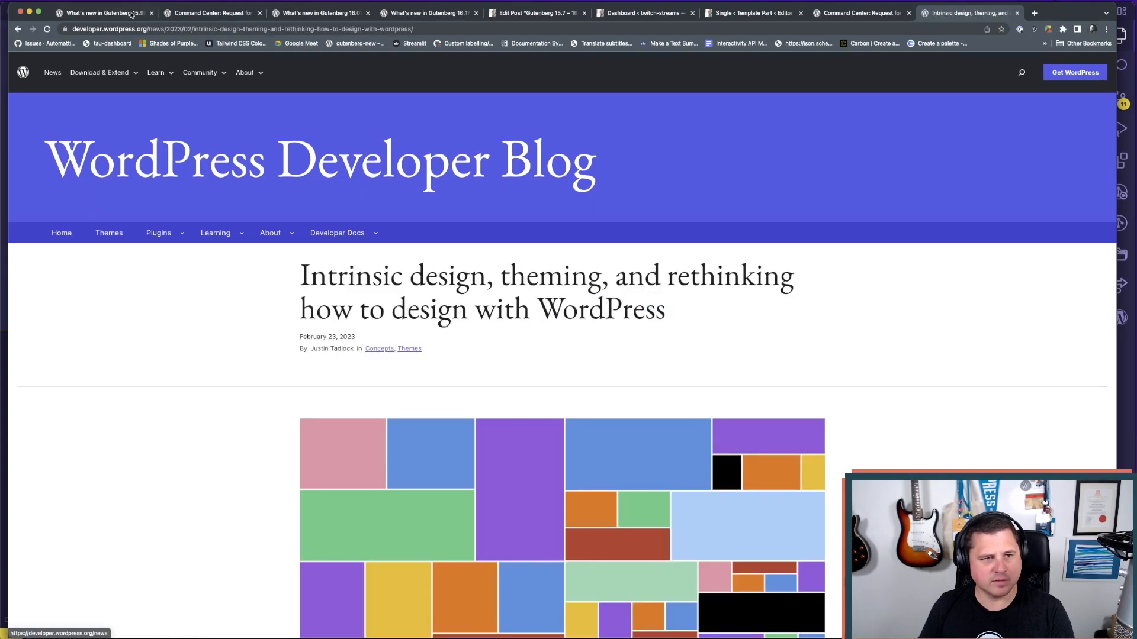
- Select the intrinsic design post's web address for sharing in another app, and close its tab to return to the Gutenberg 15.9 post
key(super+l)
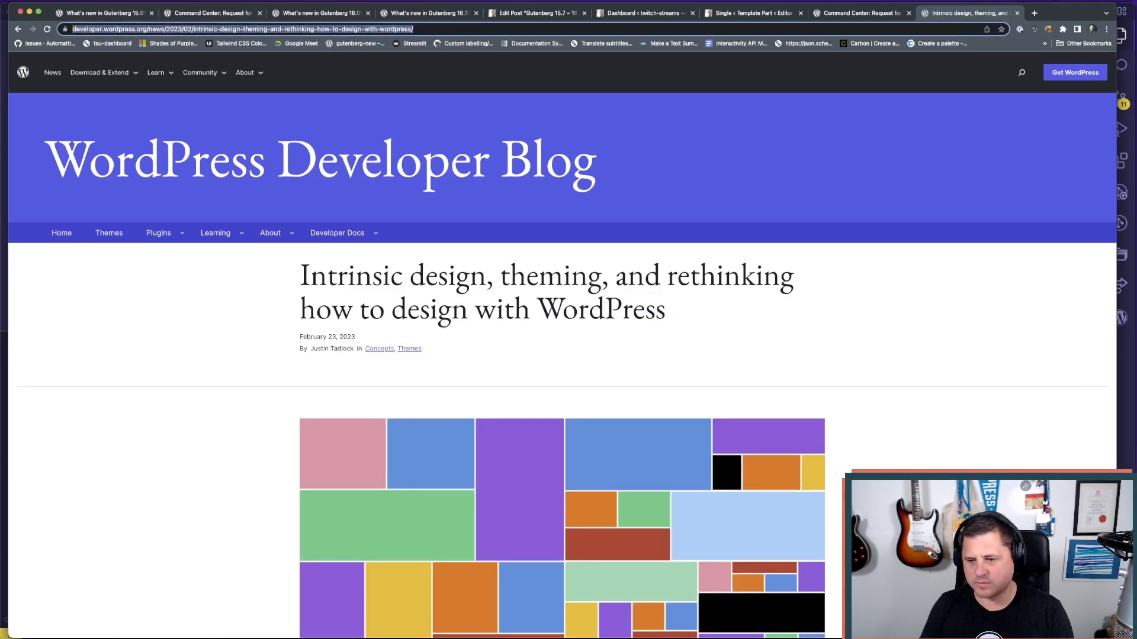
key(super+Tab)
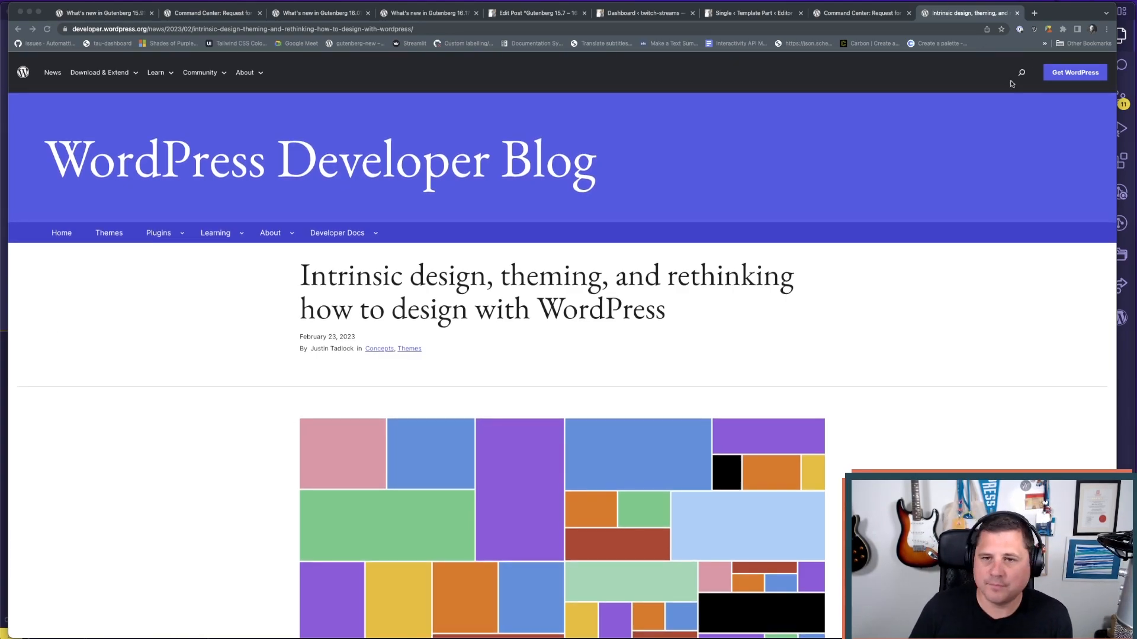
click(1016, 18)
key(super+1)
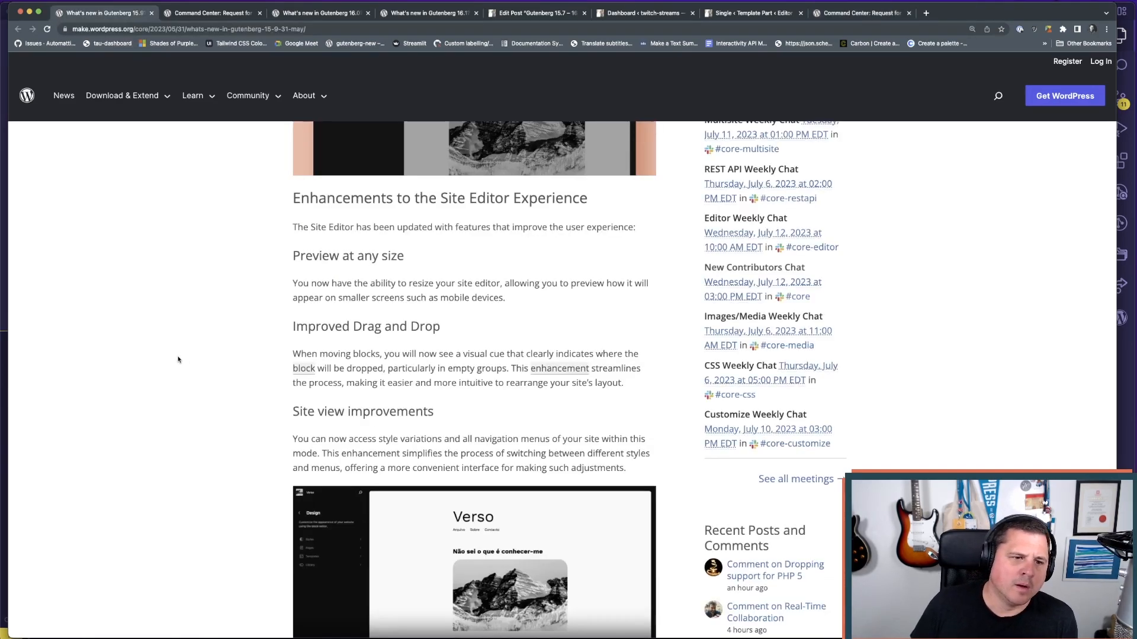
- Read the 15.9 post's Site Editor enhancements, covering preview at any size, improved drag and drop, and site view improvements
scroll(467, 284, up, 5)
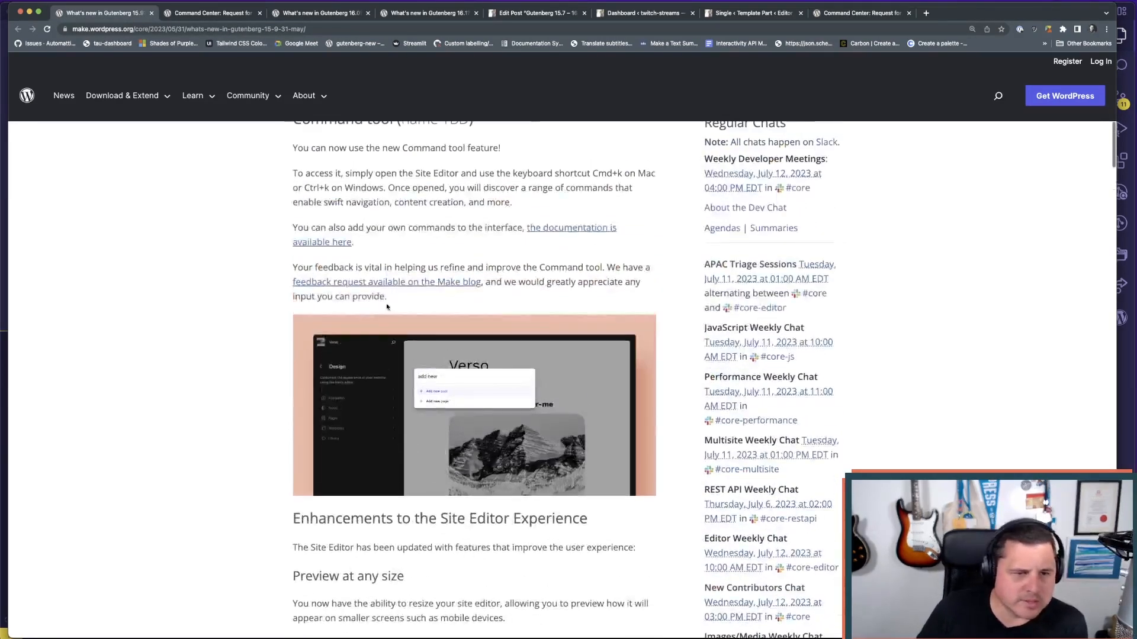
scroll(386, 306, down, 3)
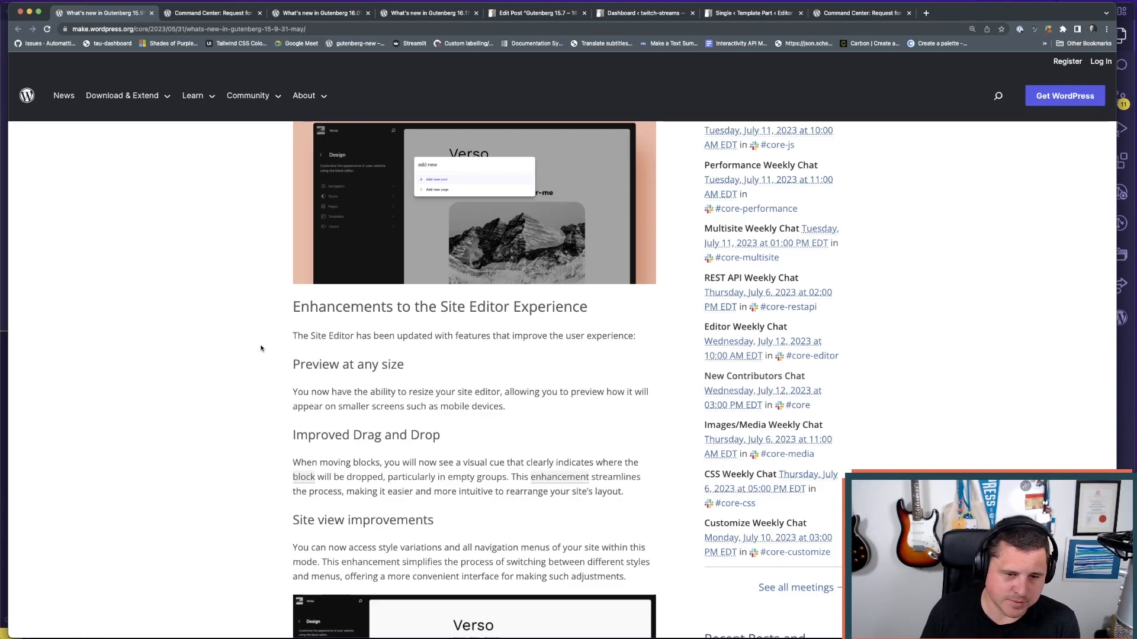
scroll(261, 348, down, 2)
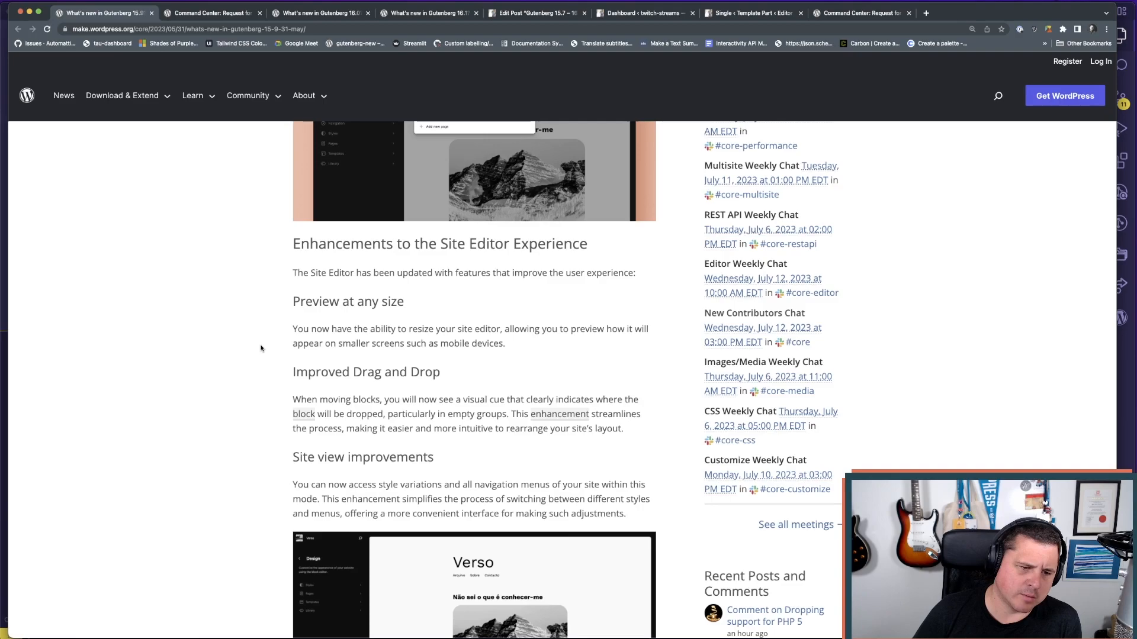
scroll(216, 360, down, 3)
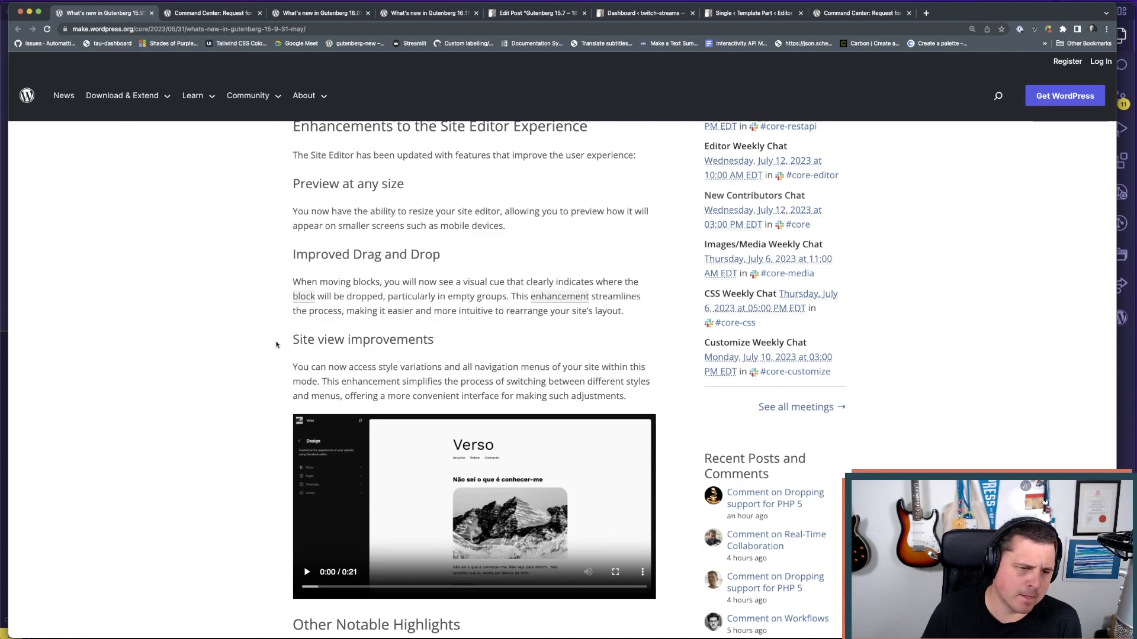
scroll(272, 342, down, 2)
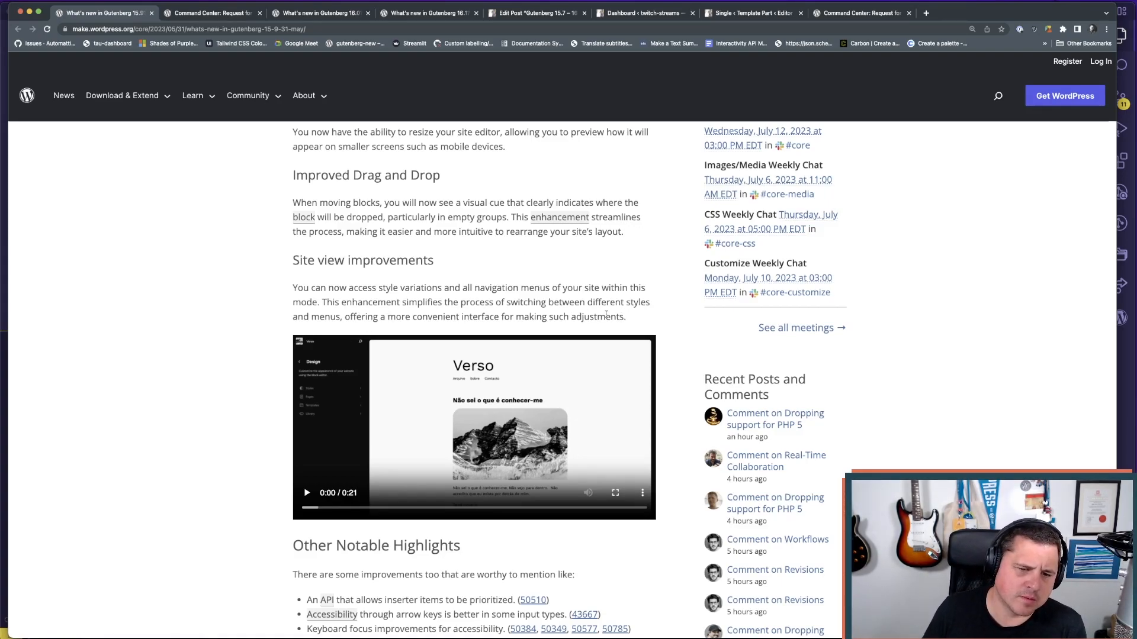
scroll(241, 468, down, 5)
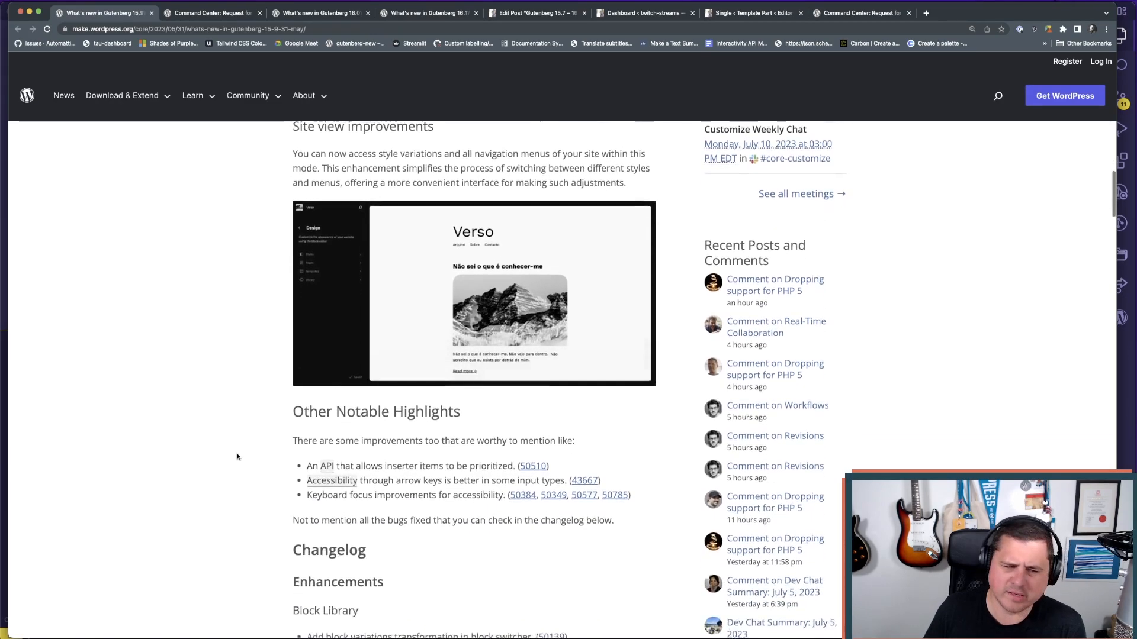
scroll(284, 402, up, 1)
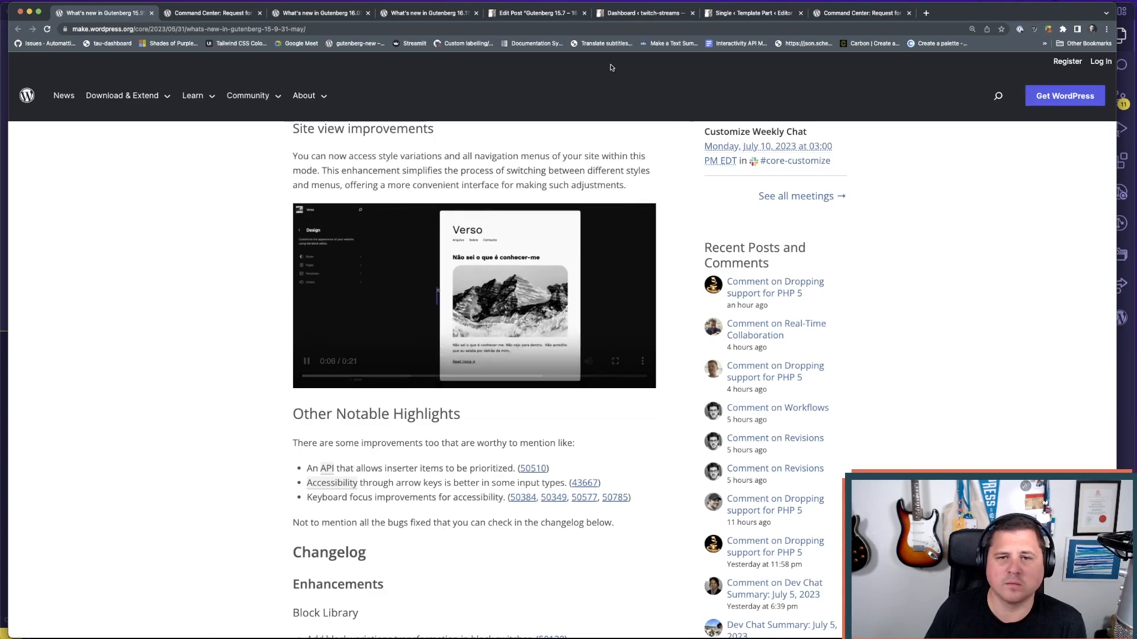
- Leave the editing canvas of the Quick Inserter post in the Site Editor and widen its preview frame slightly
click(734, 16)
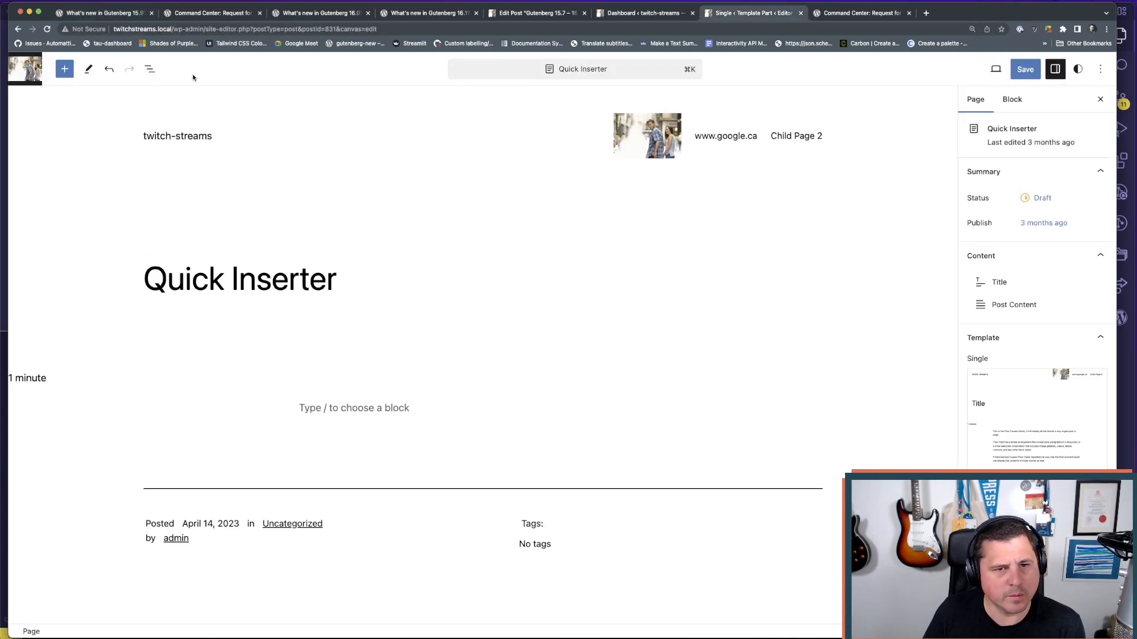
click(24, 68)
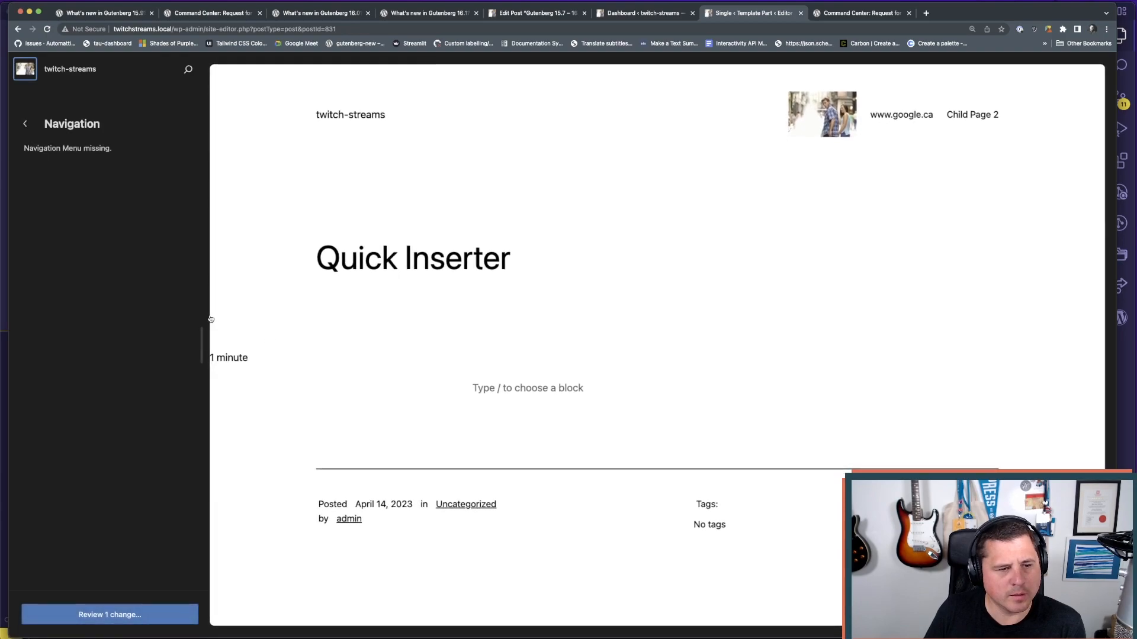
drag(197, 348, 197, 317)
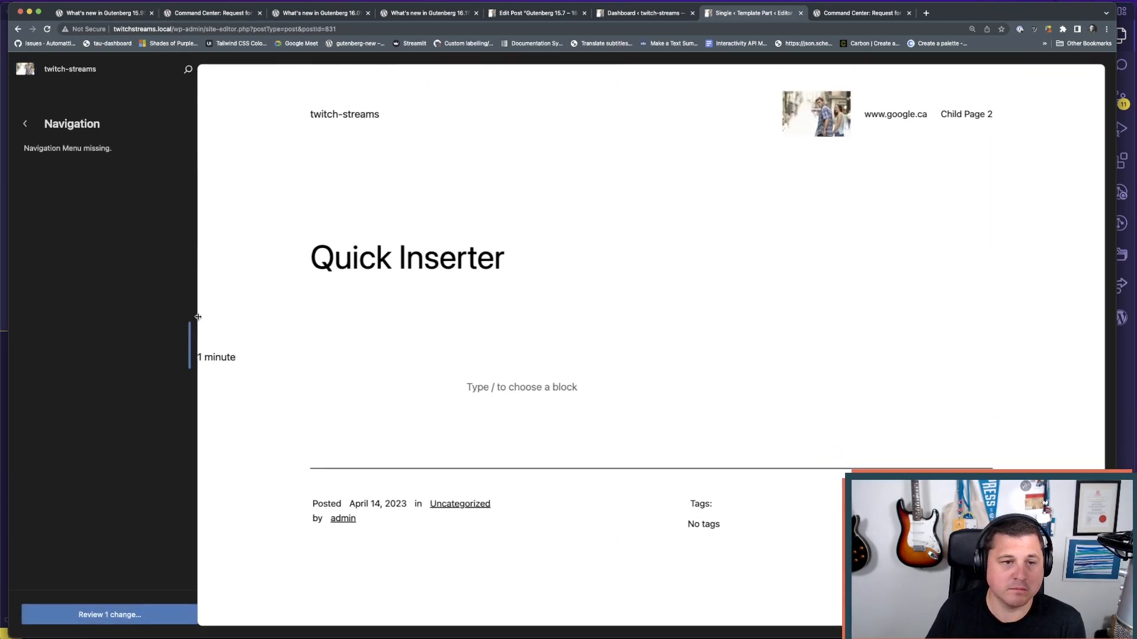
- Go back to the Design overview, choose the Aubergine style variation for the site, and widen the preview frame
click(25, 123)
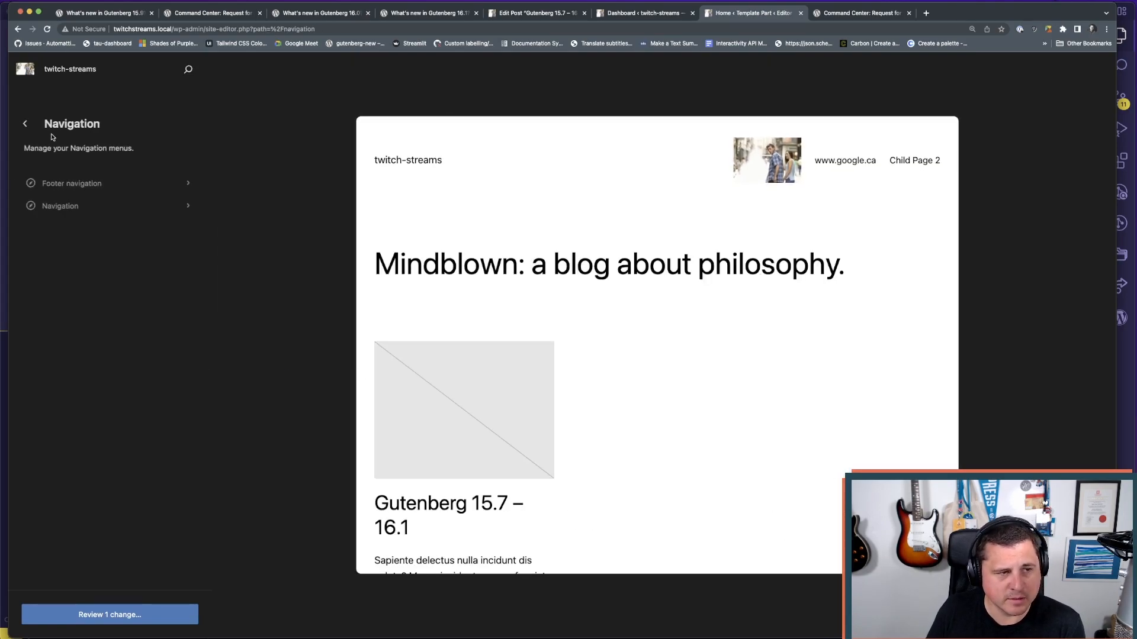
click(25, 124)
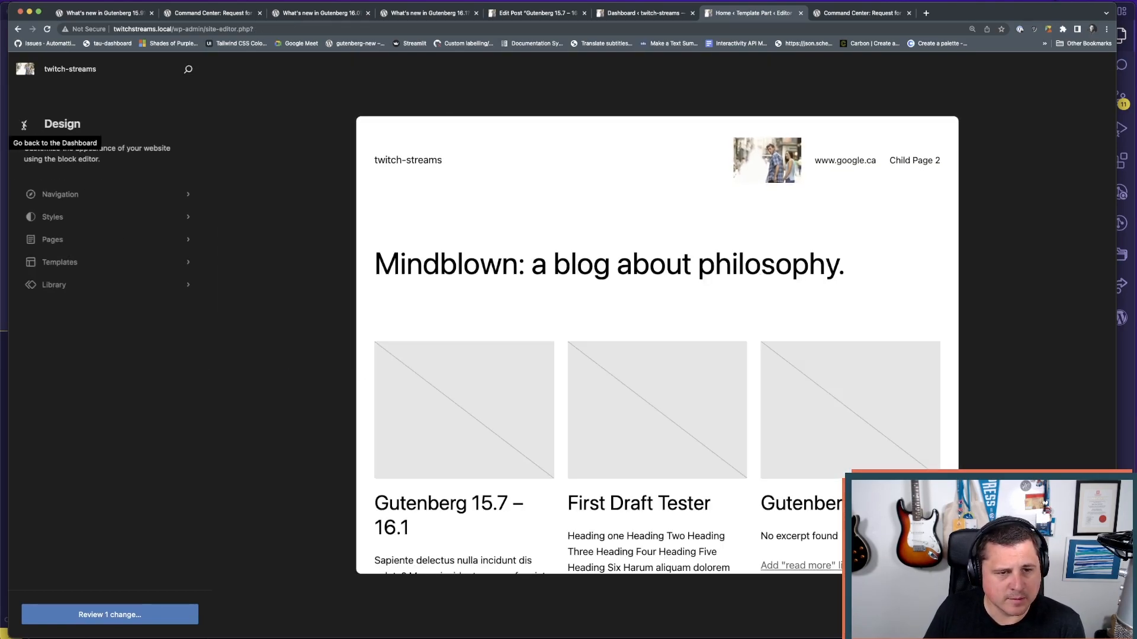
click(68, 217)
click(148, 201)
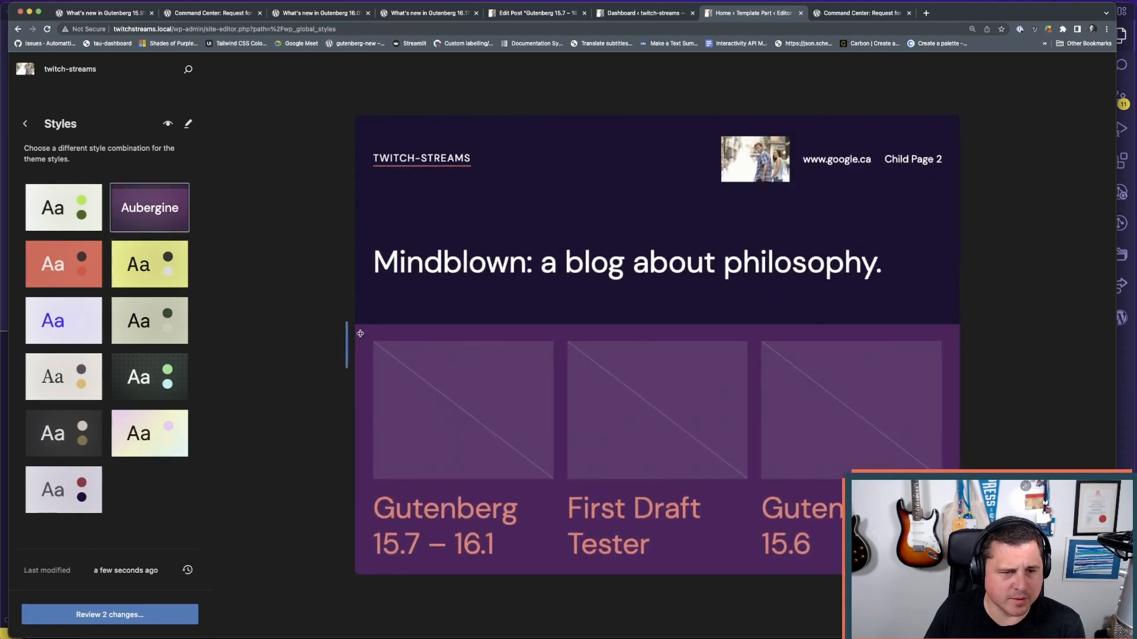
mouse_move(356, 332)
mouse_down()
mouse_move(224, 326)
mouse_move(560, 334)
mouse_move(266, 317)
mouse_move(533, 342)
mouse_move(297, 338)
mouse_move(550, 338)
mouse_move(333, 328)
mouse_up()
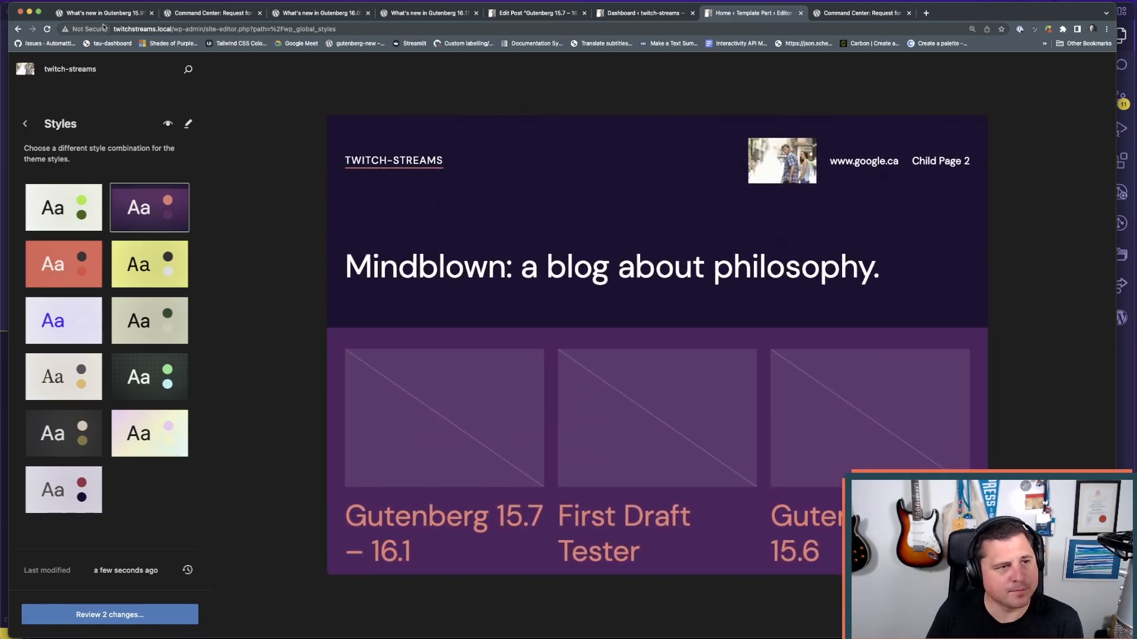
- Return to the Gutenberg 15.9 post, open pull request 50510 on prioritising inserter items, and read its description and testing instructions
click(101, 12)
scroll(415, 320, down, 3)
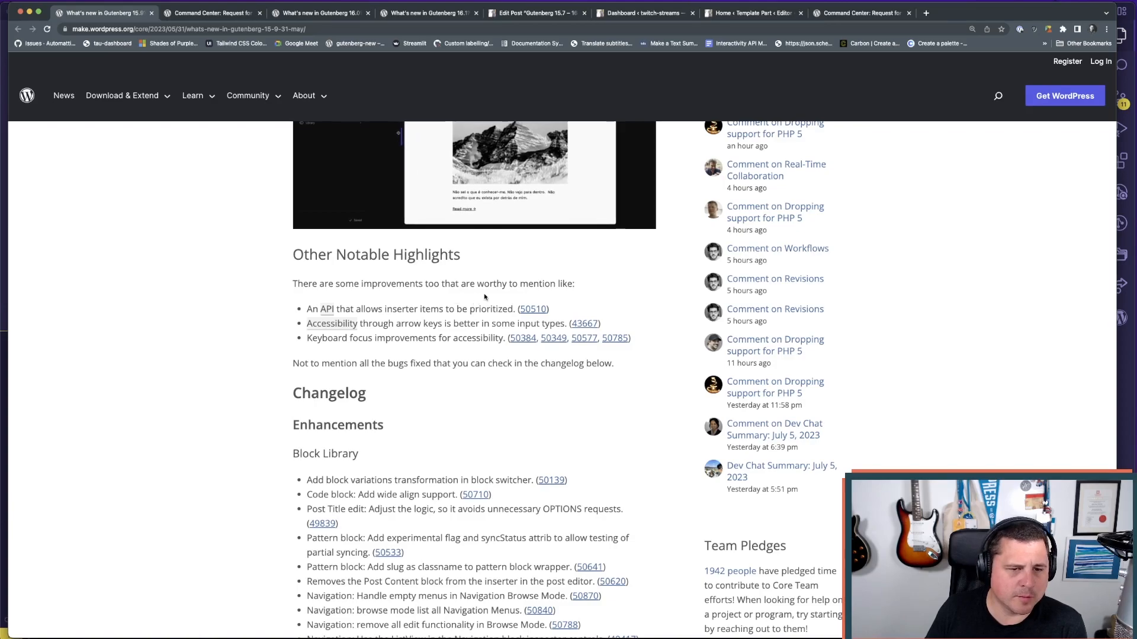
mouse_move(328, 308)
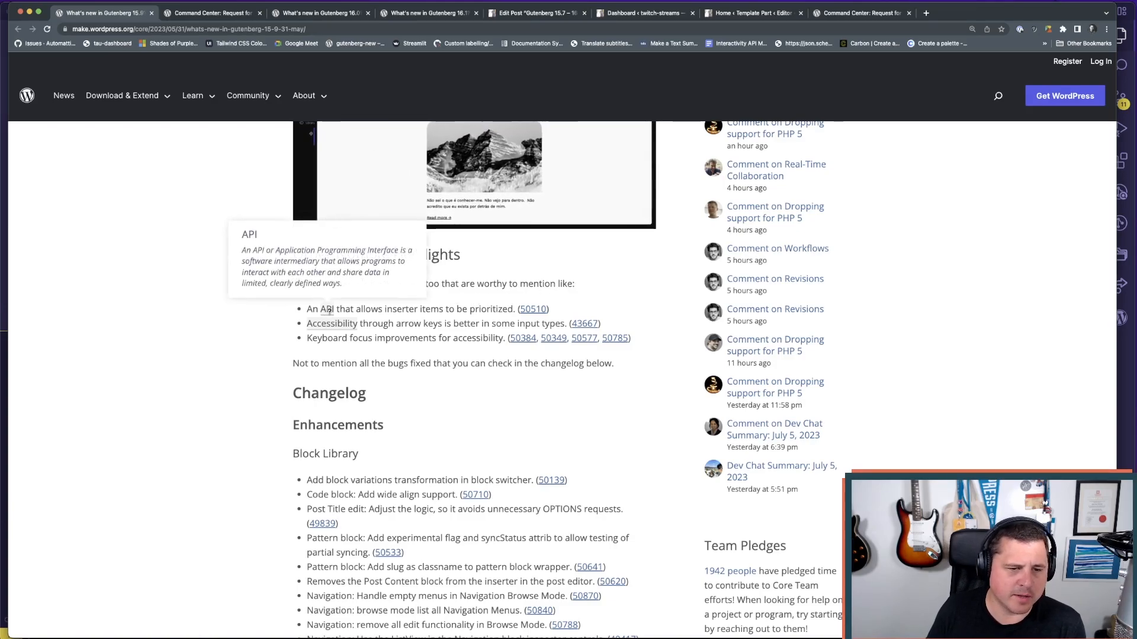
click(533, 311)
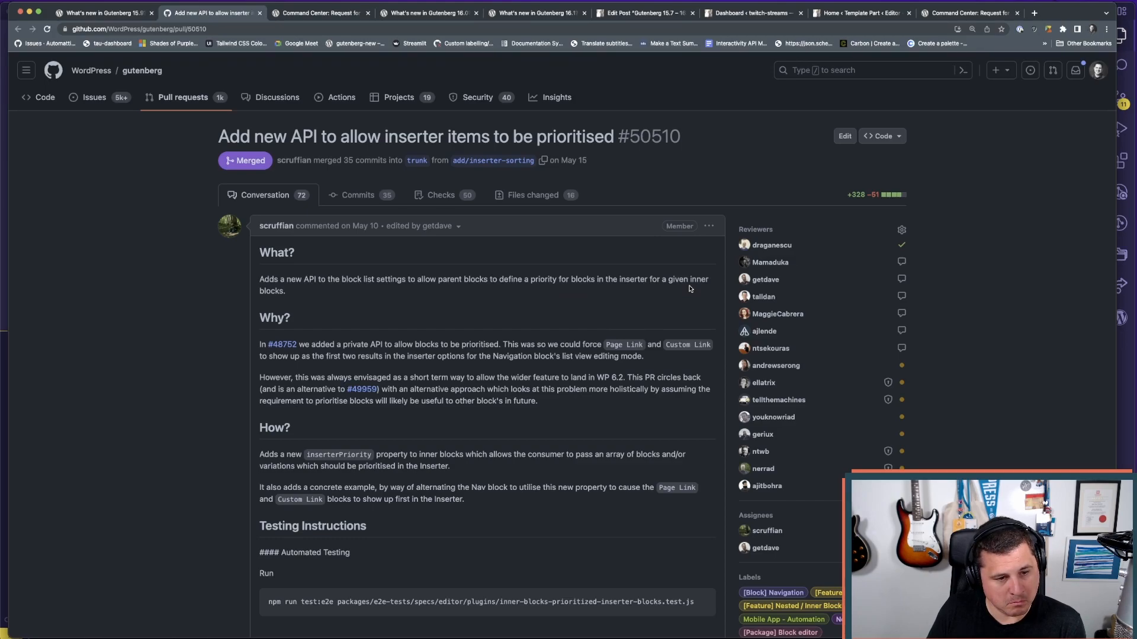
scroll(285, 427, down, 6)
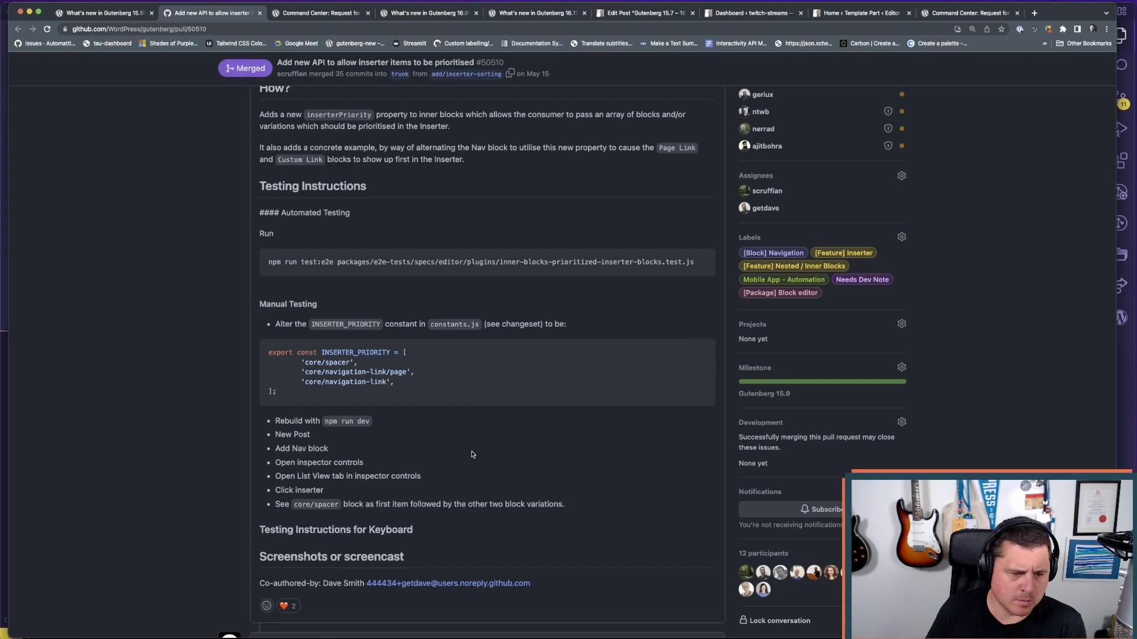
scroll(472, 454, down, 5)
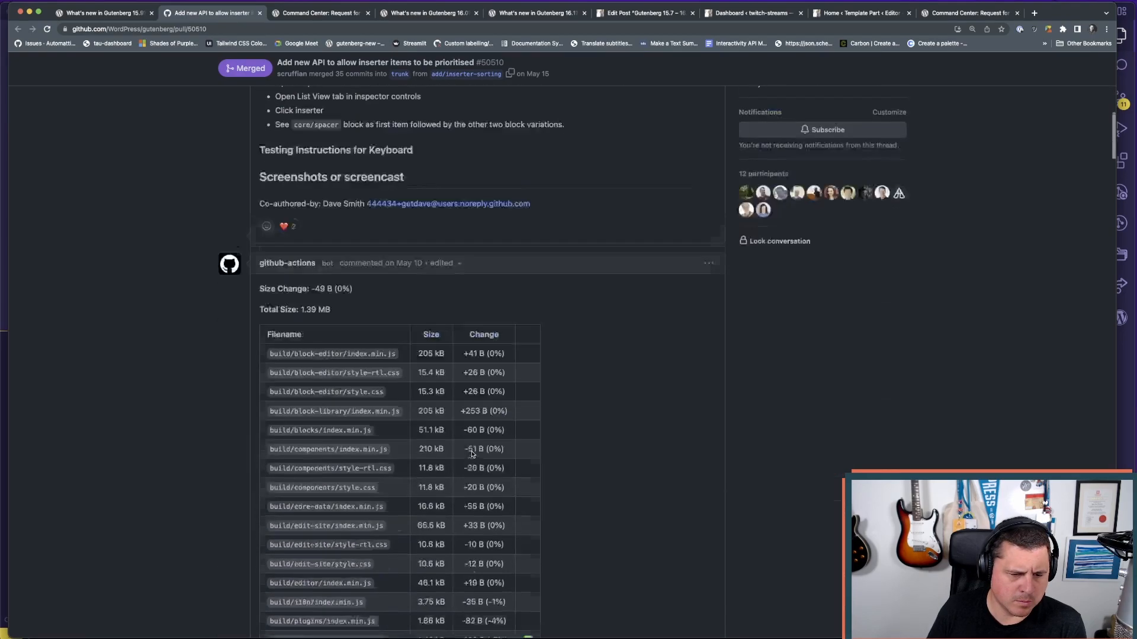
scroll(471, 454, up, 15)
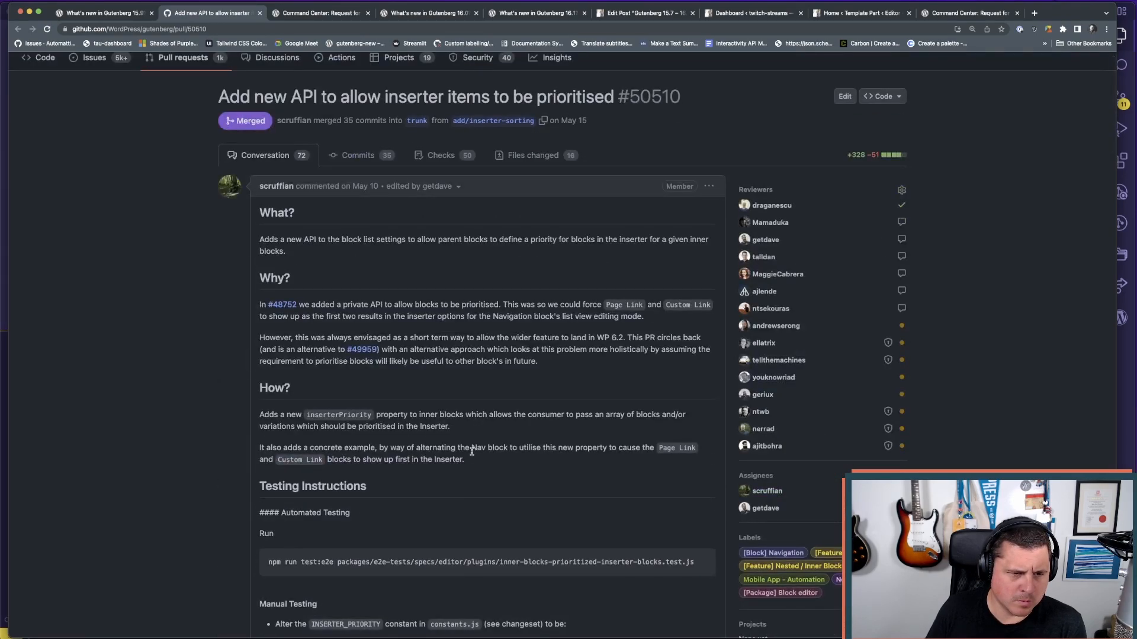
scroll(314, 391, up, 1)
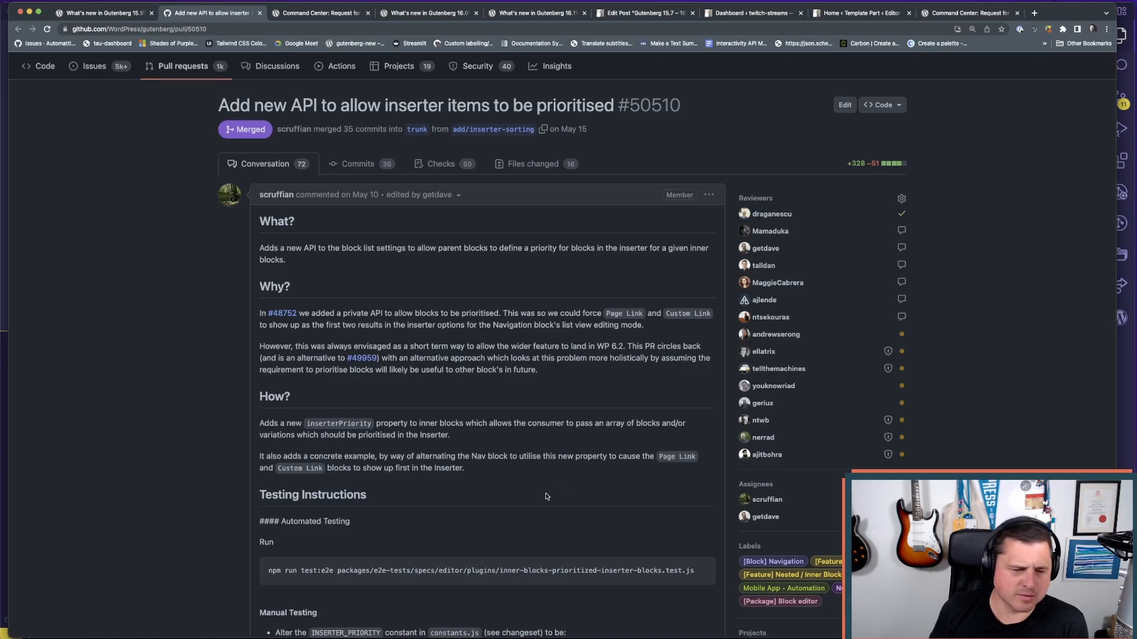
- From the 15.9 post's changelog, open pull request 50139 on block variations transformation and play its screen recording
click(101, 13)
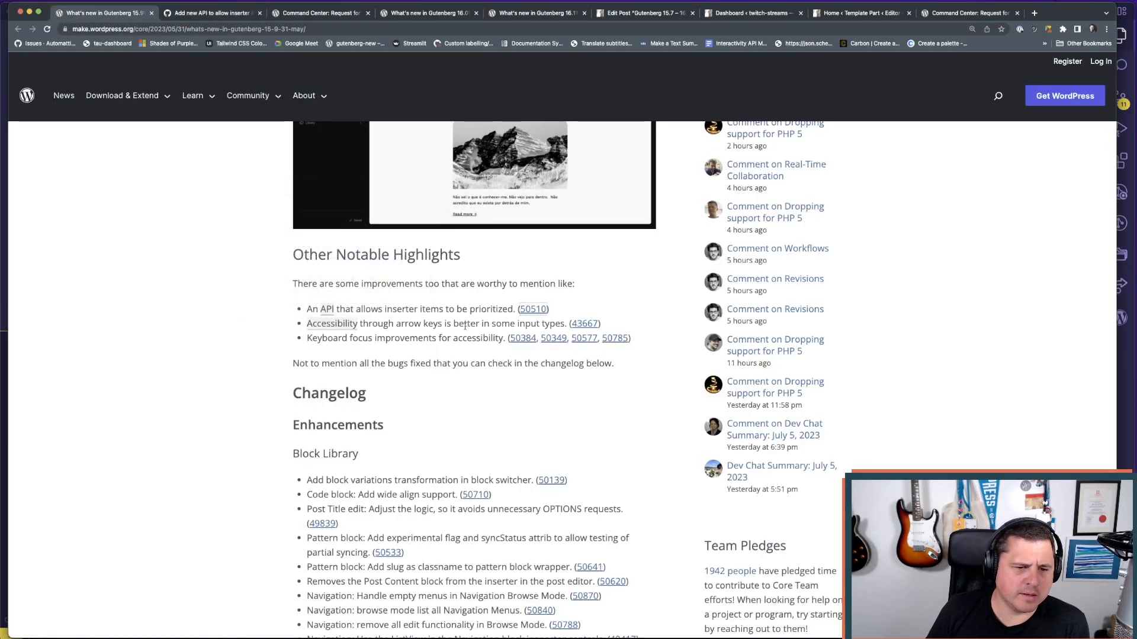
scroll(414, 393, down, 5)
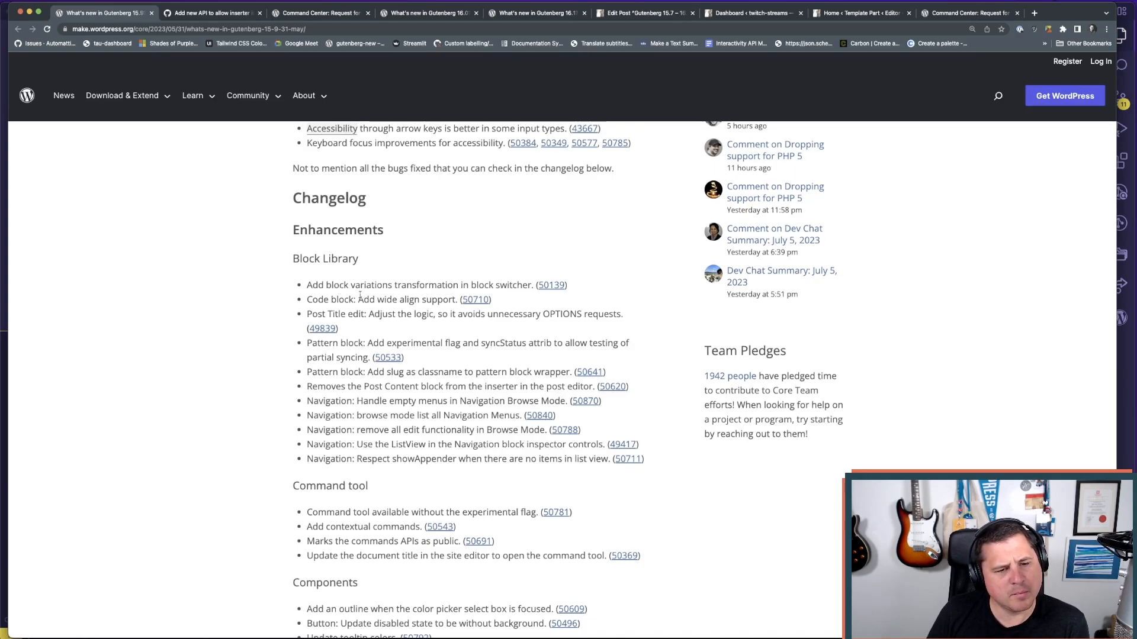
super+click(551, 284)
click(302, 12)
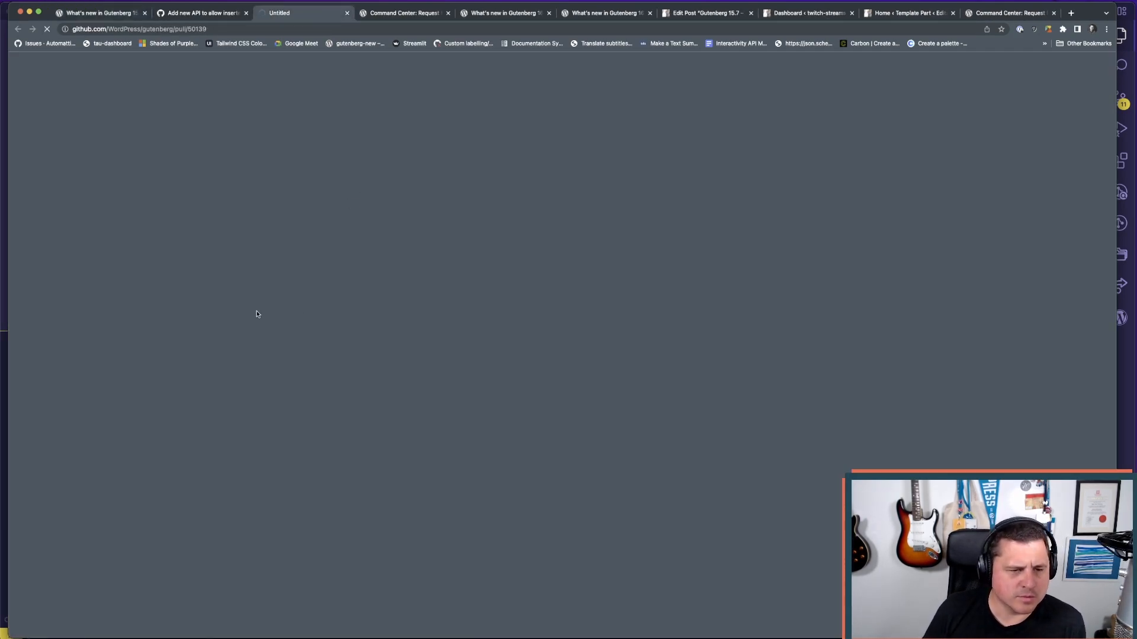
scroll(194, 364, down, 6)
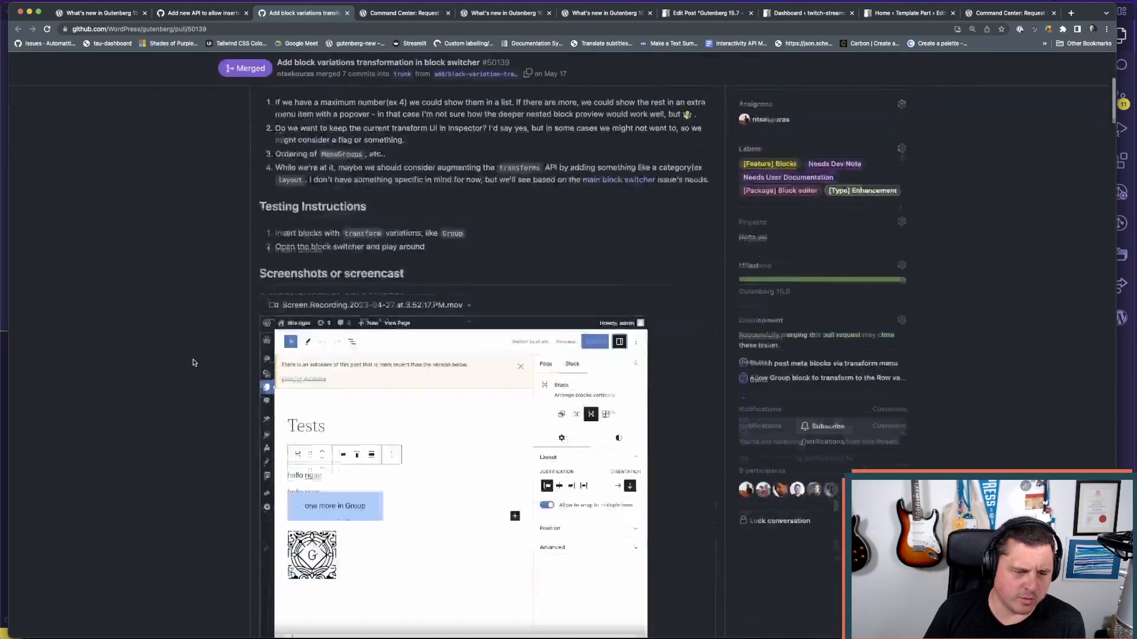
click(274, 561)
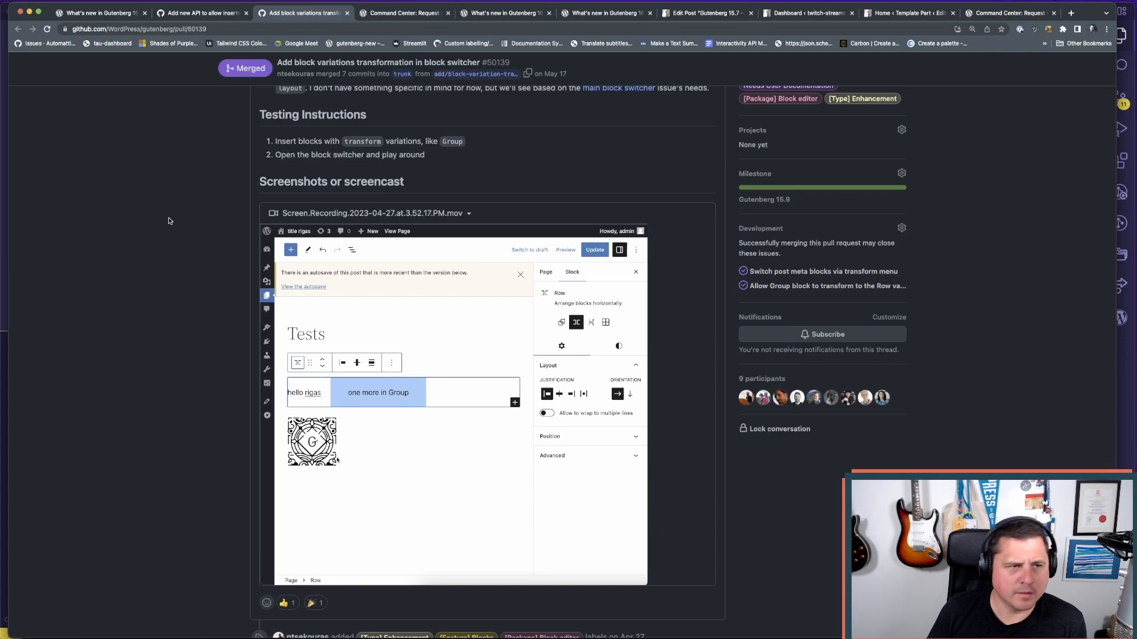
- Go back to the 15.9 post and read the changelog enhancements for Block Library, Command tool, Components and Site Editor
click(98, 13)
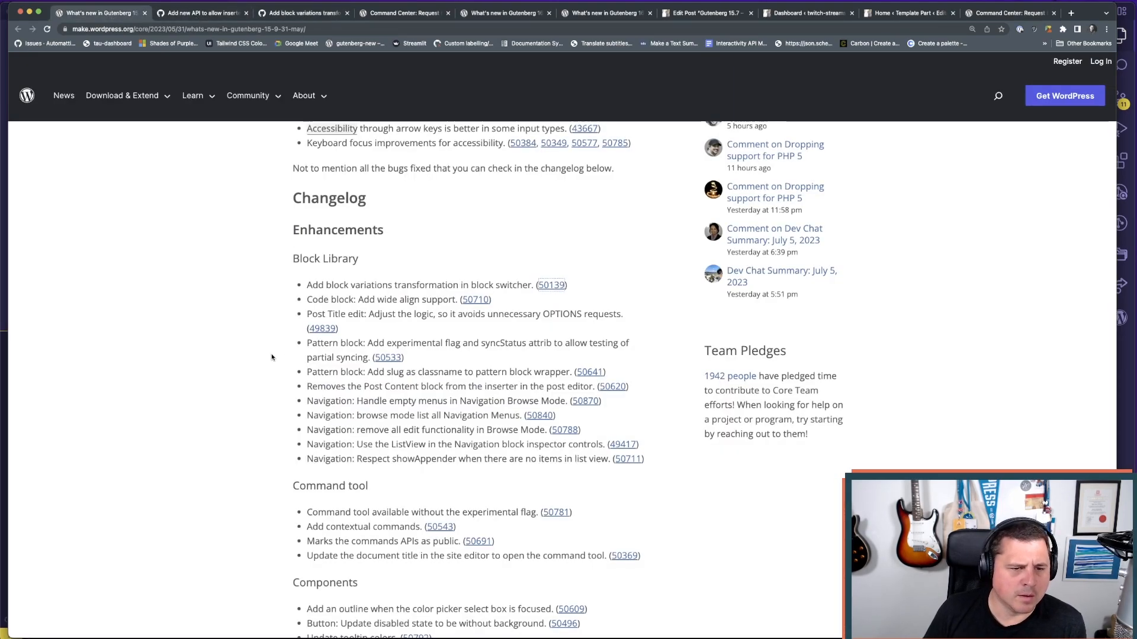
scroll(275, 352, down, 1)
scroll(279, 350, down, 1)
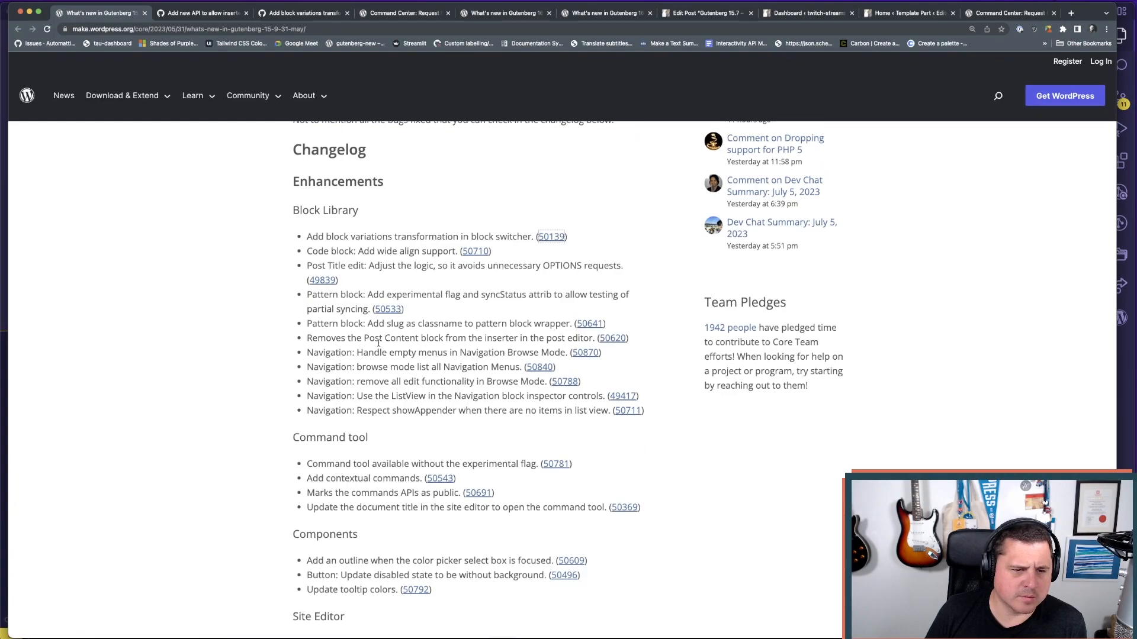
scroll(450, 348, down, 1)
scroll(400, 348, down, 4)
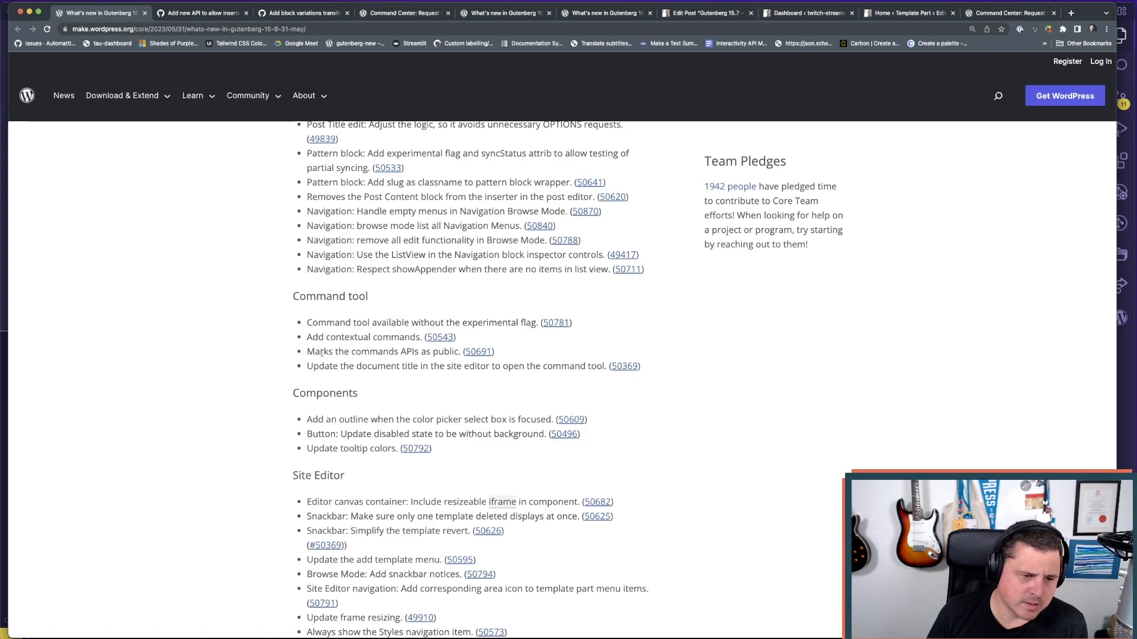
scroll(395, 333, up, 1)
scroll(379, 344, down, 3)
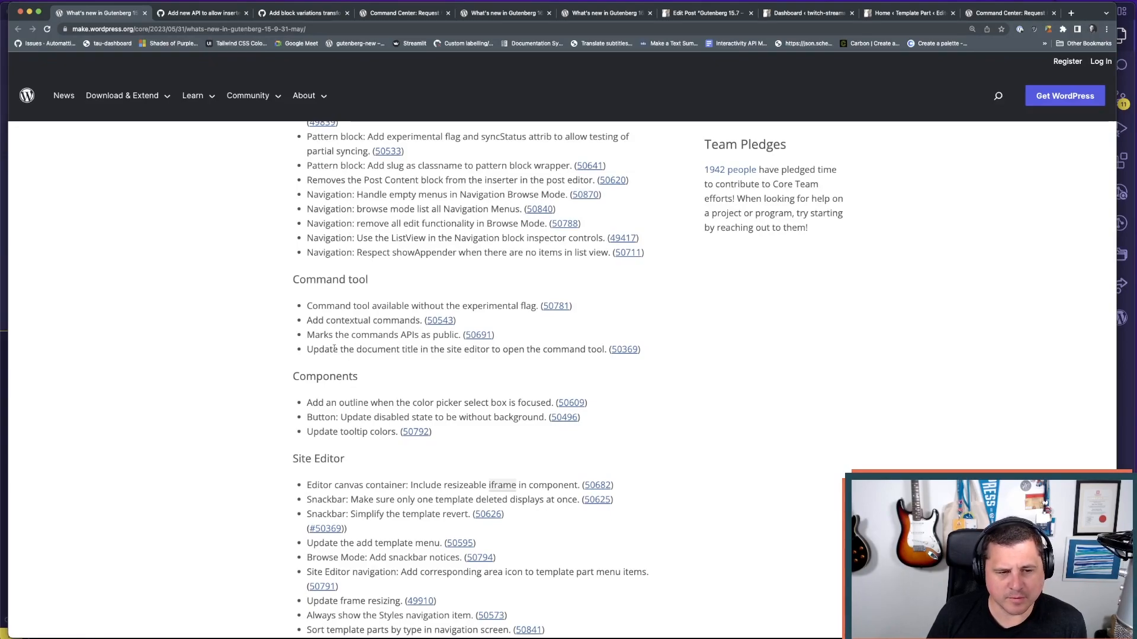
scroll(355, 350, down, 5)
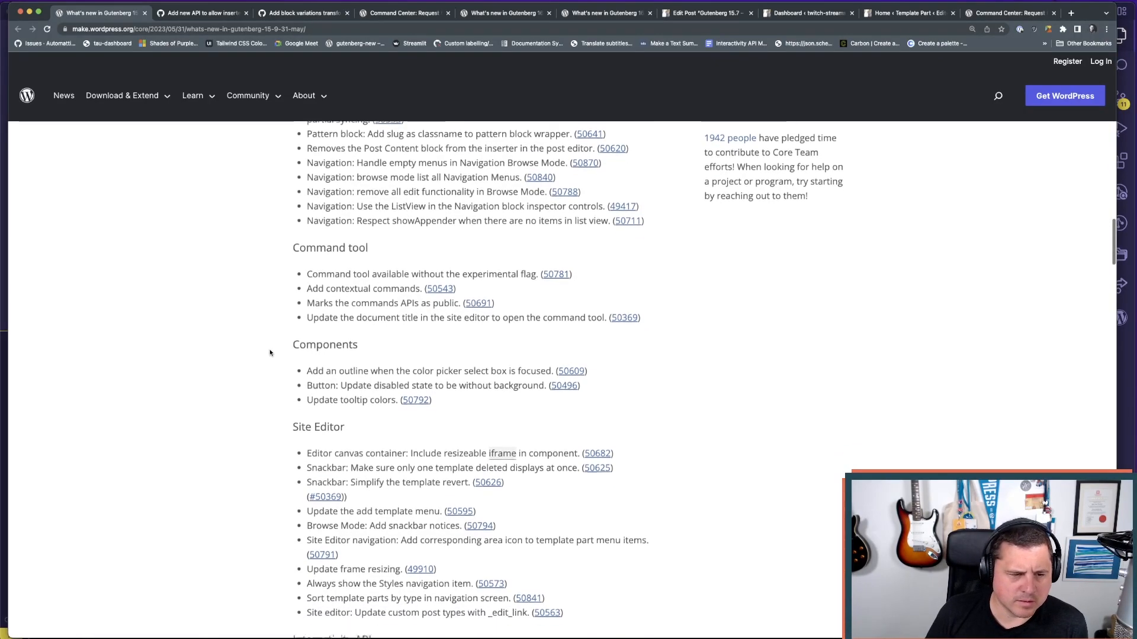
scroll(313, 362, down, 3)
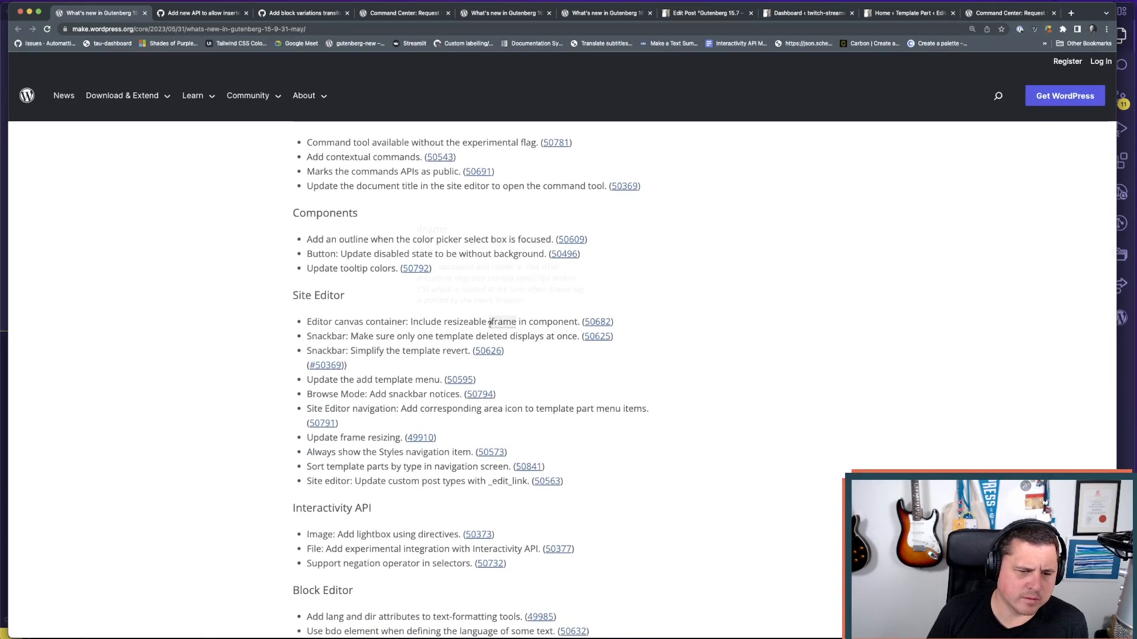
scroll(253, 423, down, 7)
scroll(260, 415, down, 1)
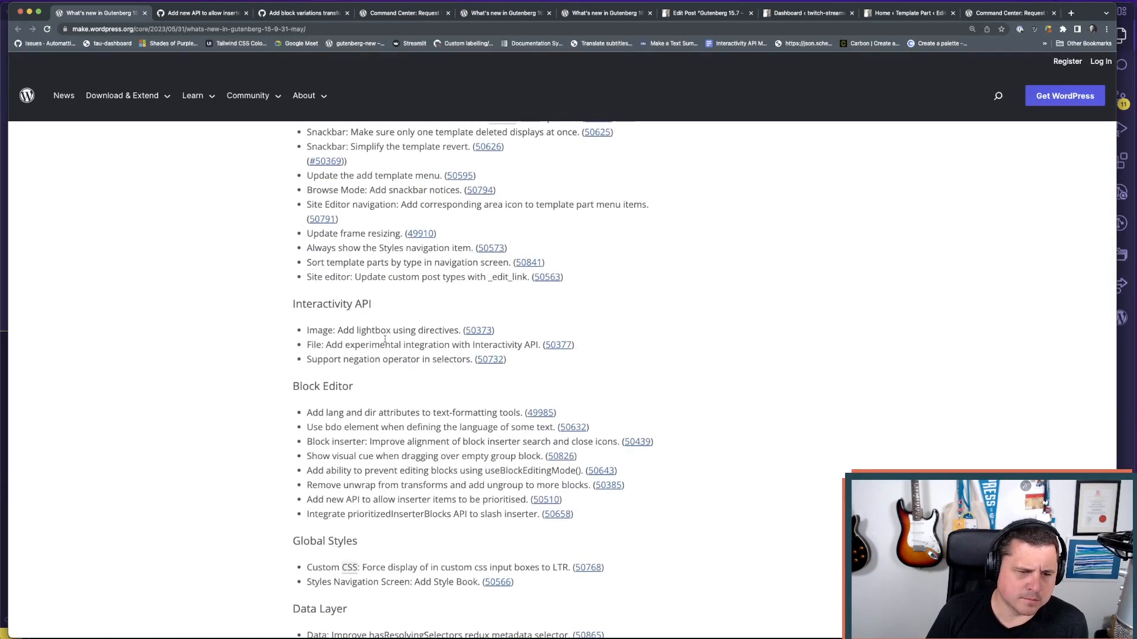
- Highlight the Interactivity API heading and its entry on adding an image lightbox using directives, and clear the selection
drag(459, 330, 307, 329)
click(419, 312)
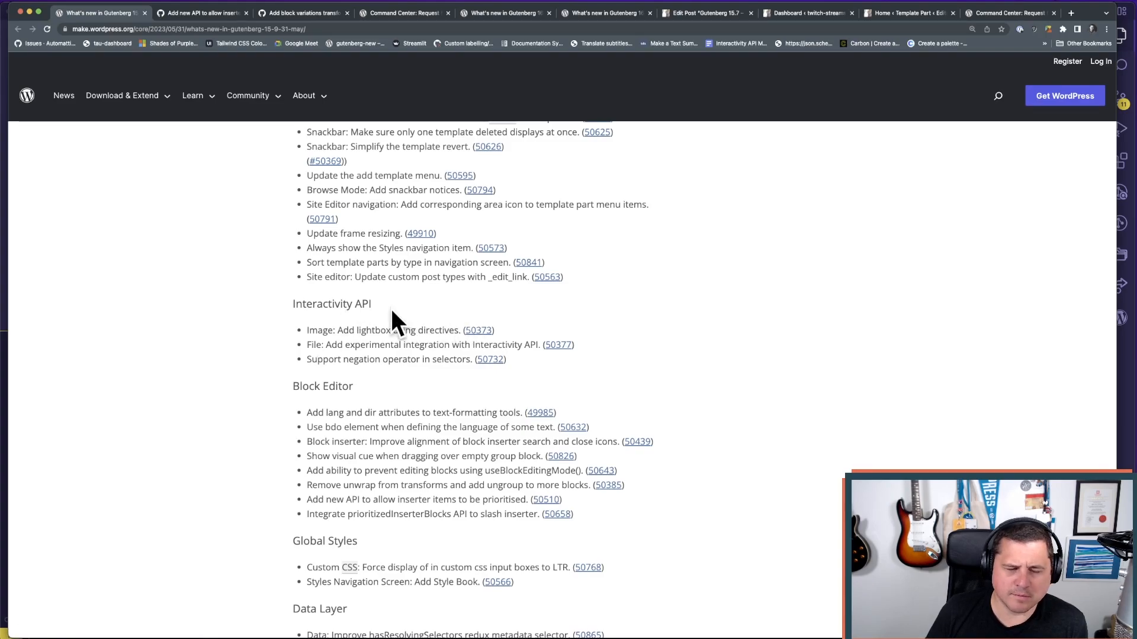
drag(386, 305, 293, 305)
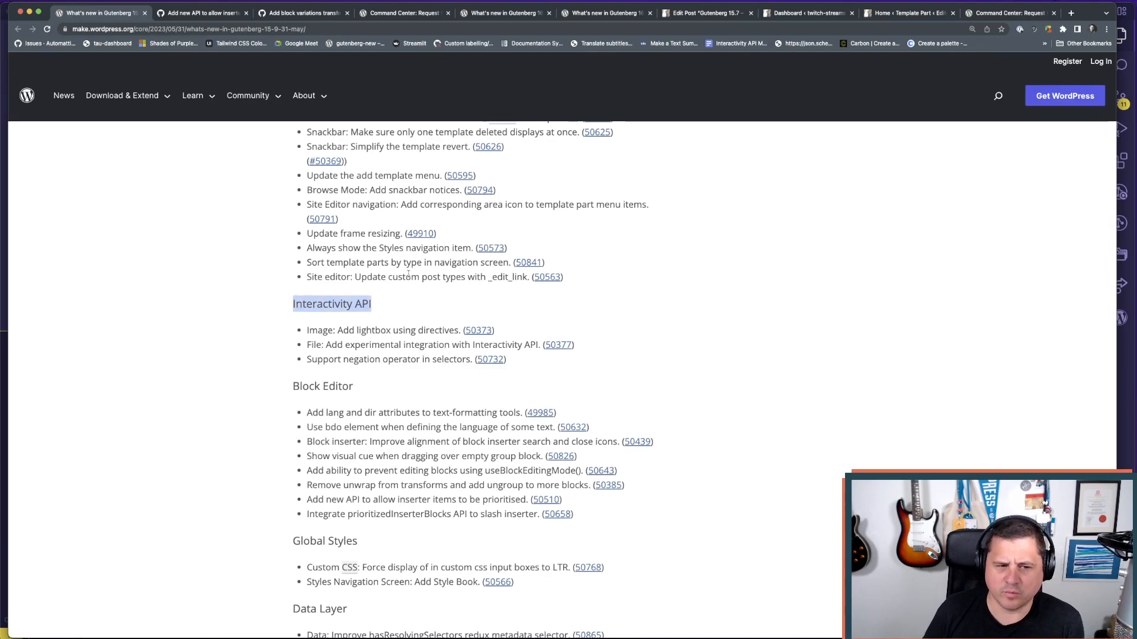
drag(460, 330, 308, 330)
click(469, 309)
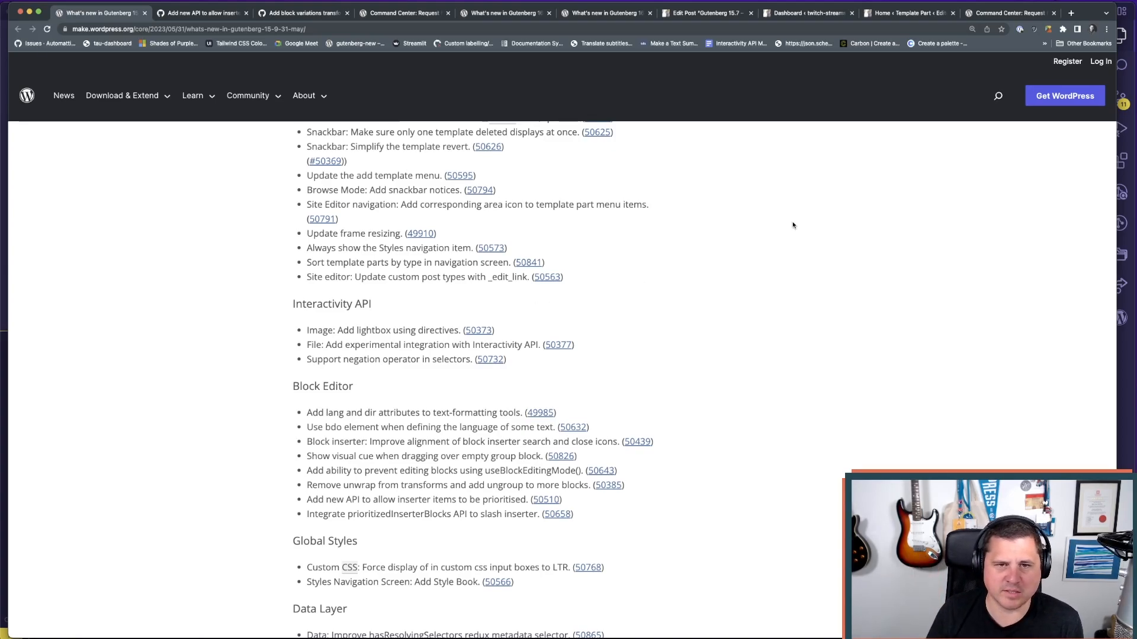
- Read the remaining 15.9 changelog from Block Editor enhancements through Bug Fixes to the Experiments and Documentation sections
scroll(405, 354, down, 4)
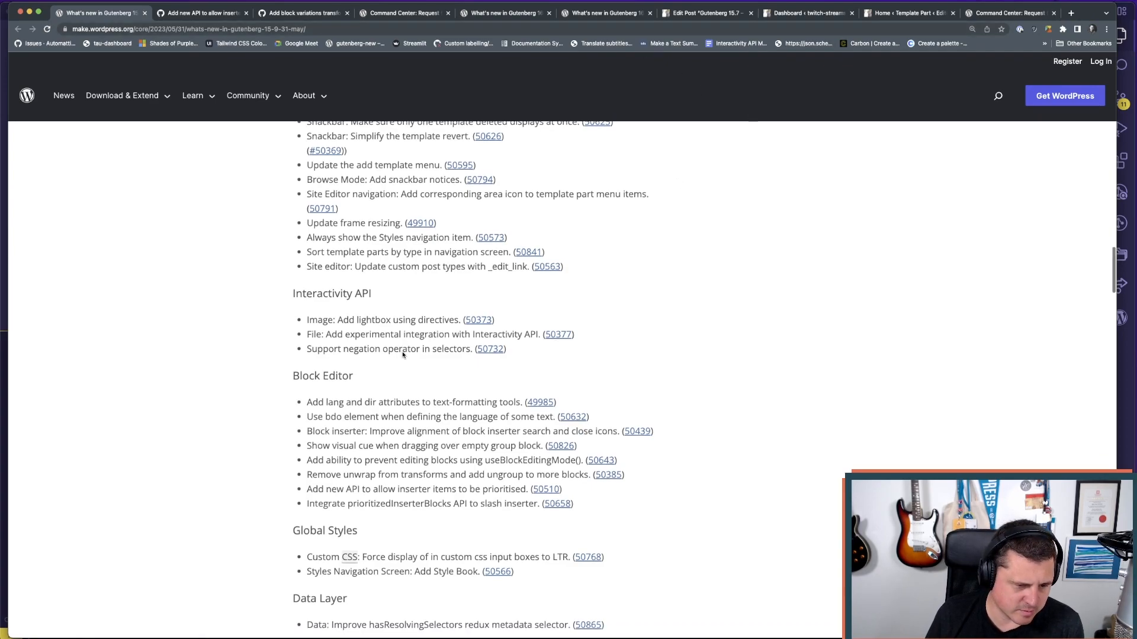
scroll(402, 353, down, 6)
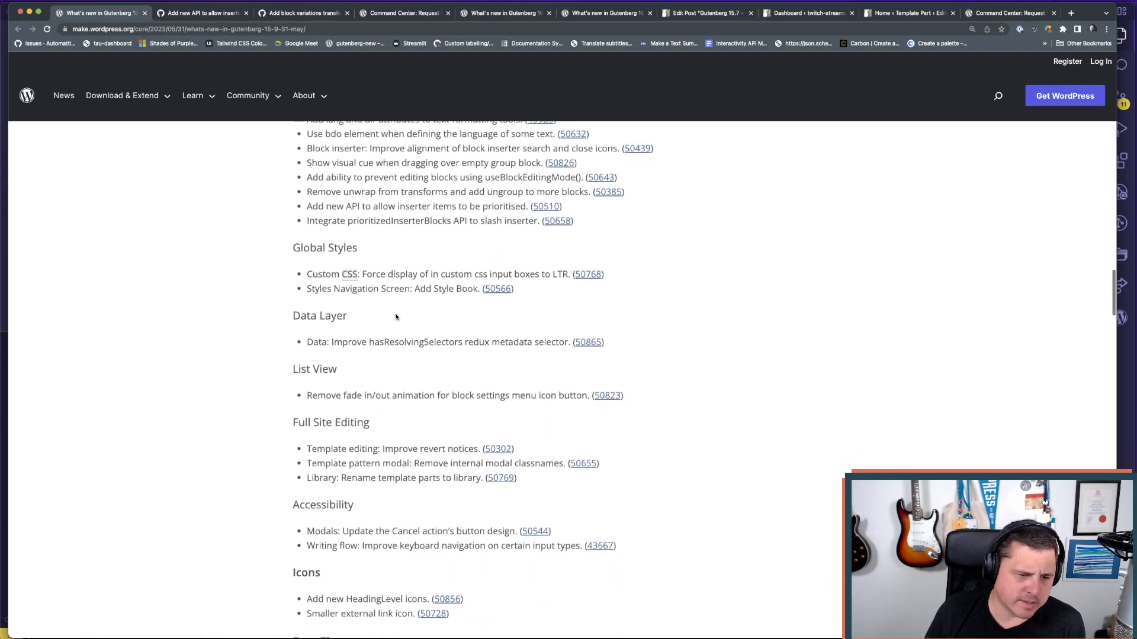
scroll(406, 338, down, 7)
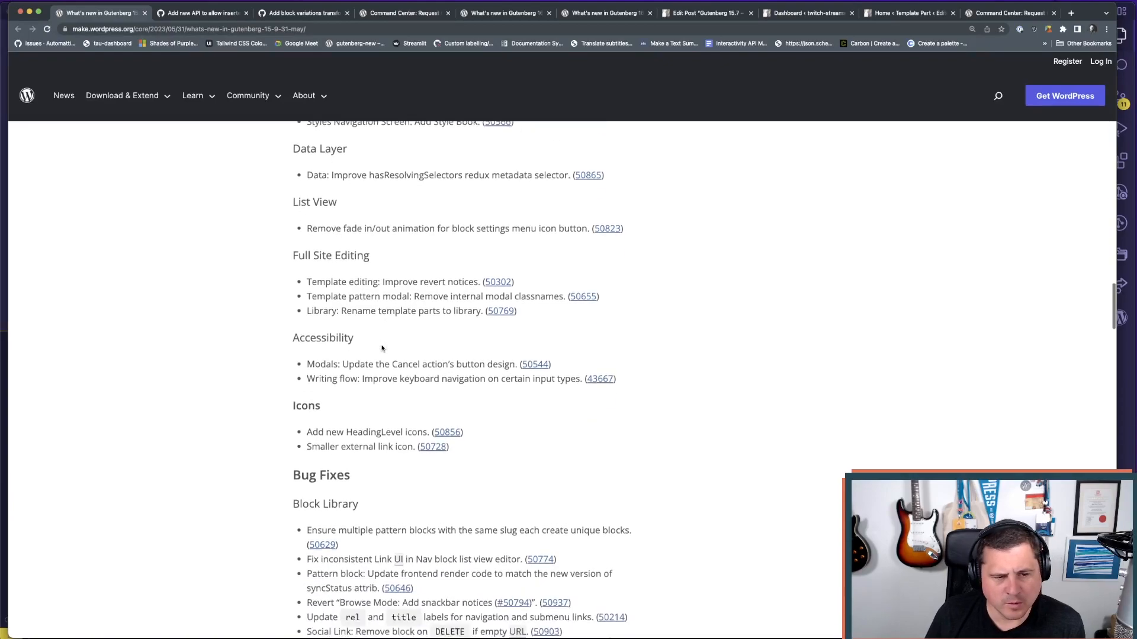
scroll(362, 346, down, 9)
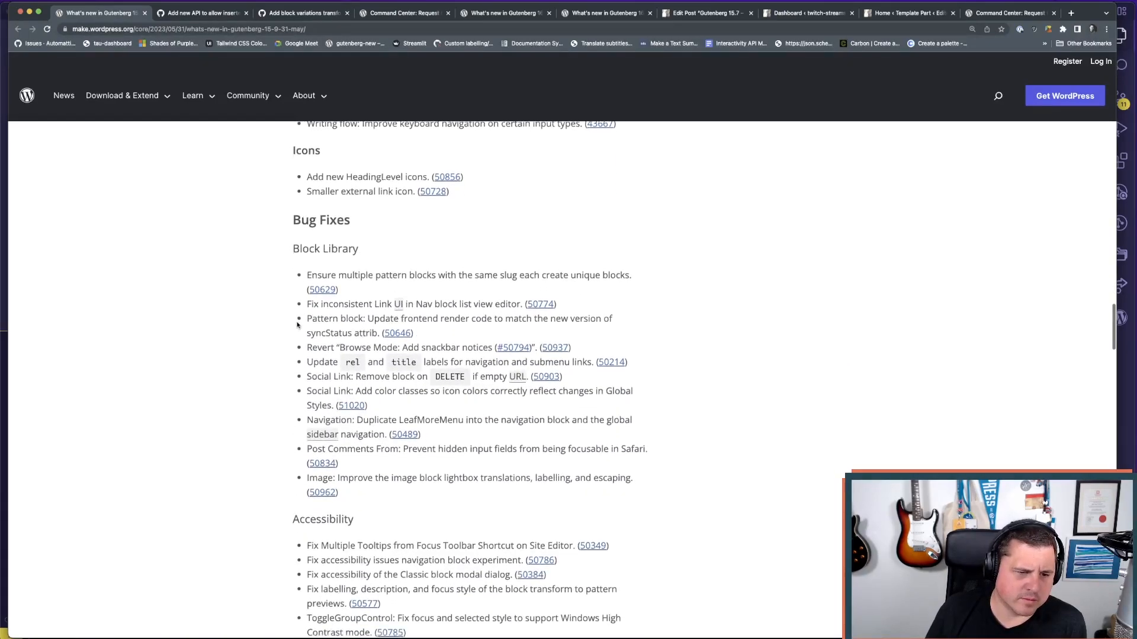
scroll(343, 323, down, 16)
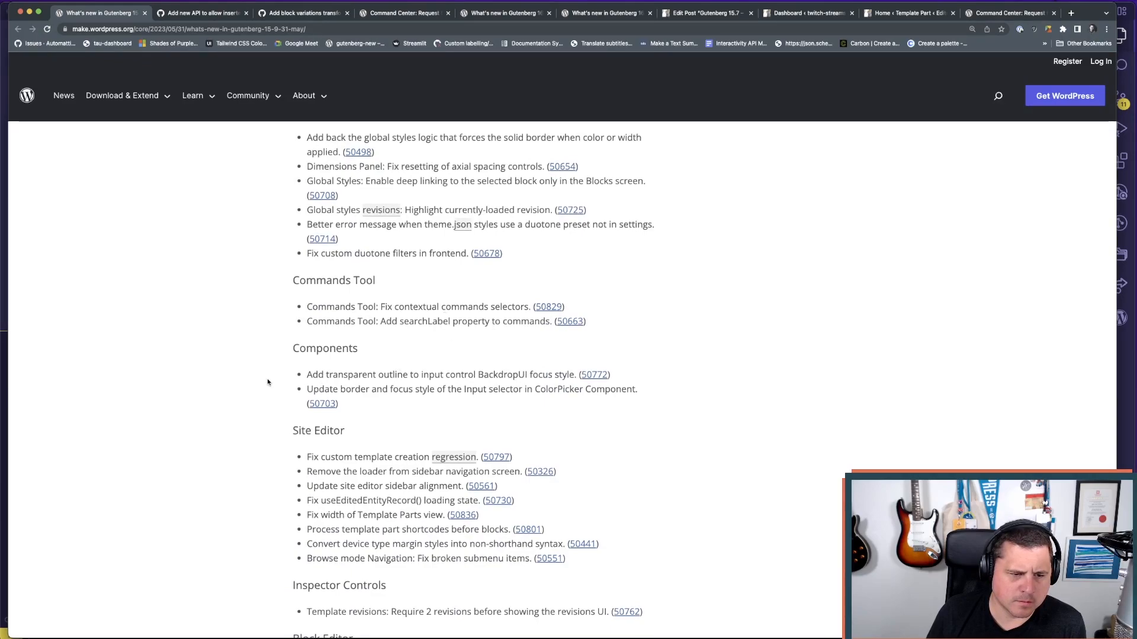
scroll(268, 382, down, 8)
scroll(265, 381, down, 6)
scroll(266, 381, down, 3)
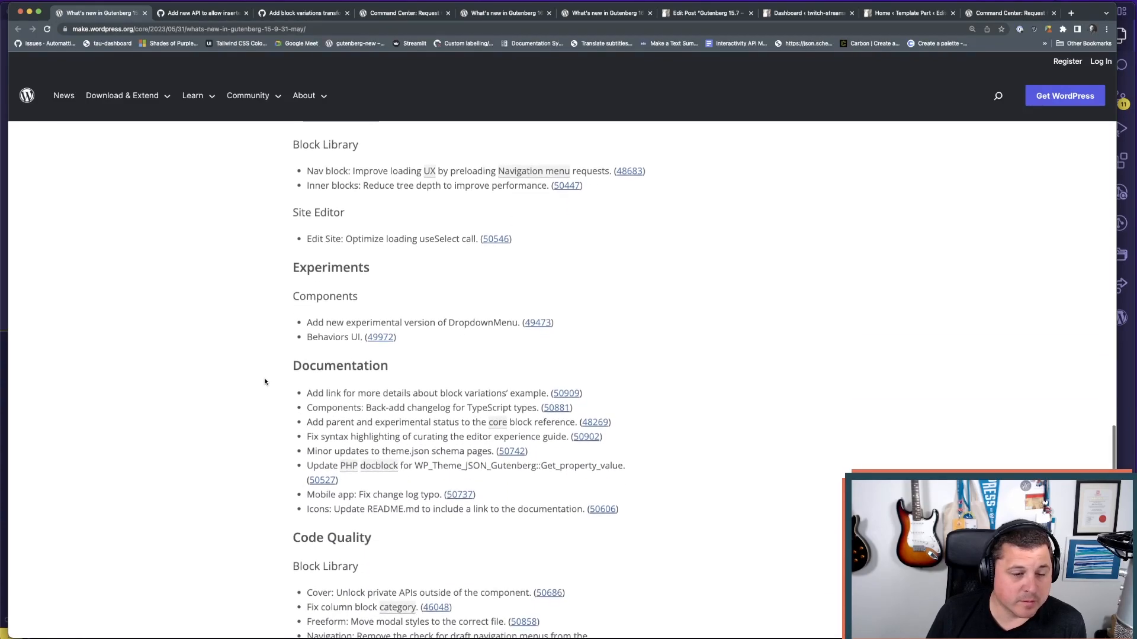
scroll(265, 382, down, 1)
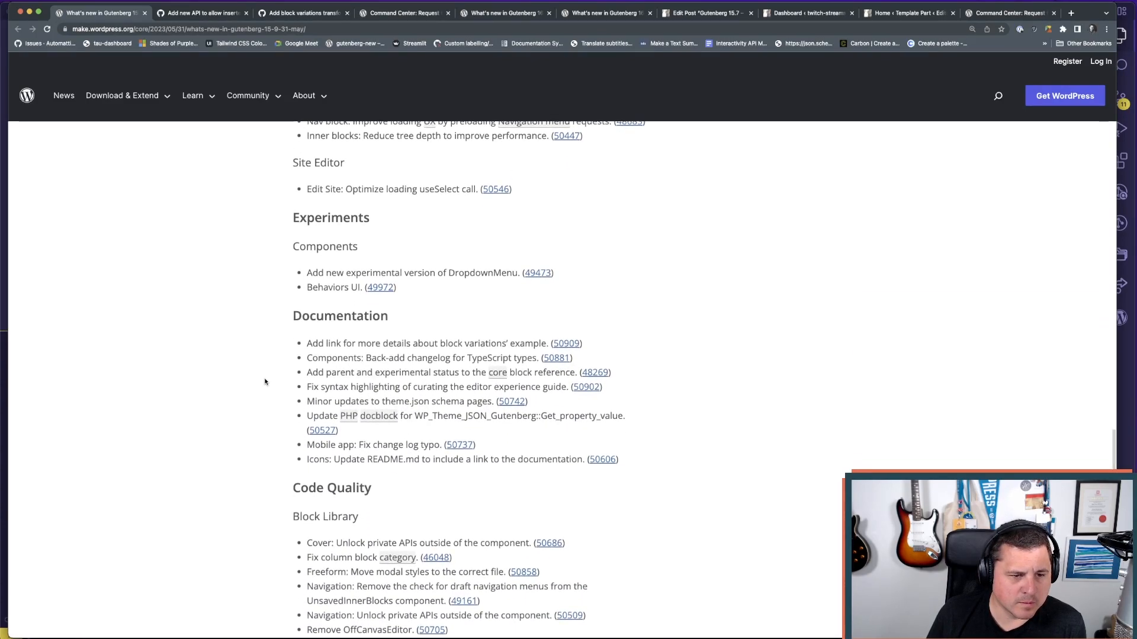
- Open the Behaviors UI pull request 49972 from the Experiments section, read its description, and return to the 15.9 post
drag(360, 287, 307, 288)
click(405, 312)
super+click(383, 294)
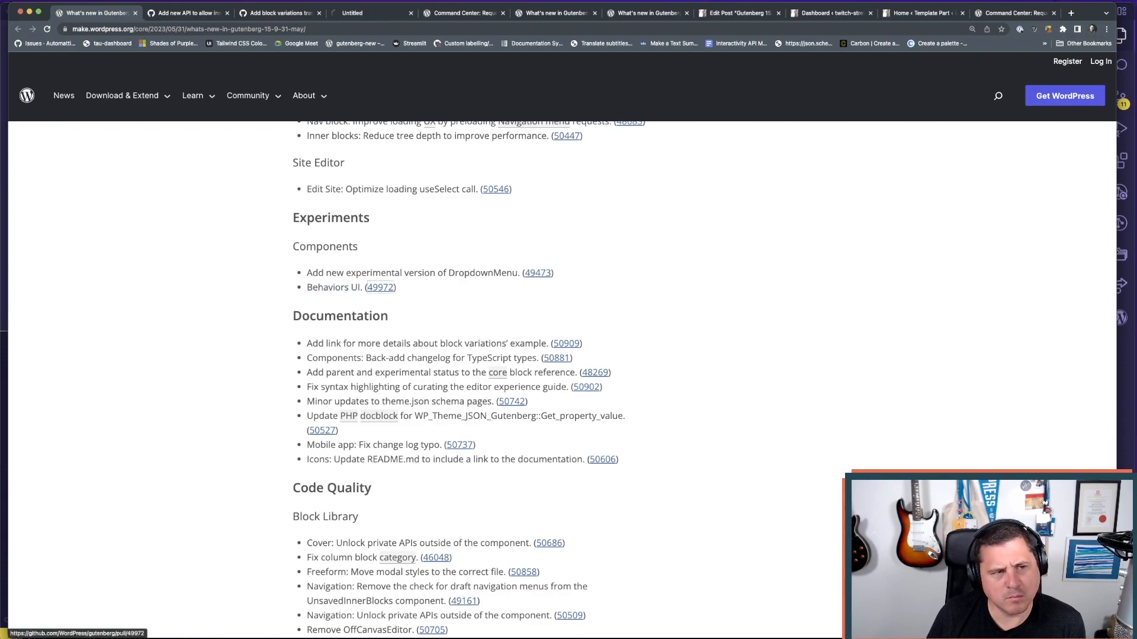
click(367, 13)
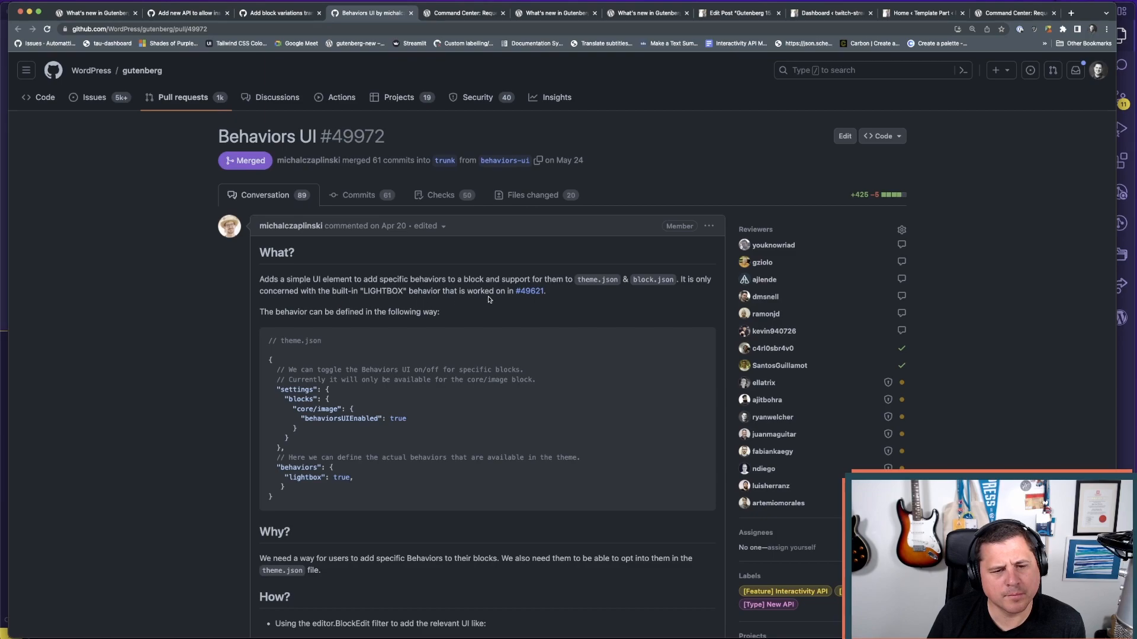
mouse_move(536, 296)
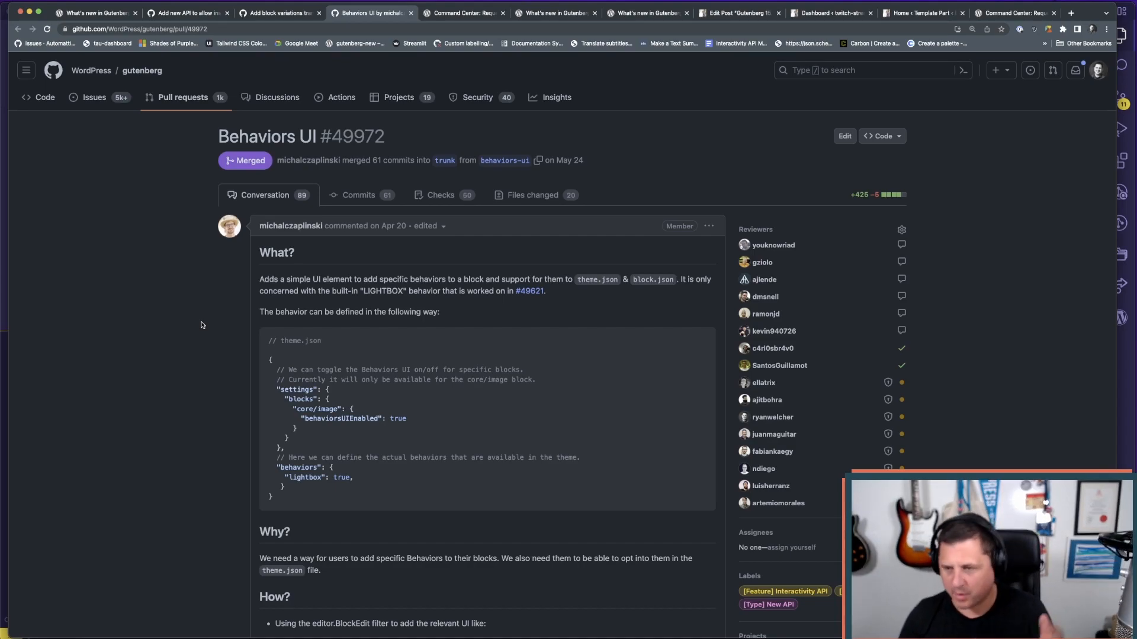
scroll(201, 325, down, 1)
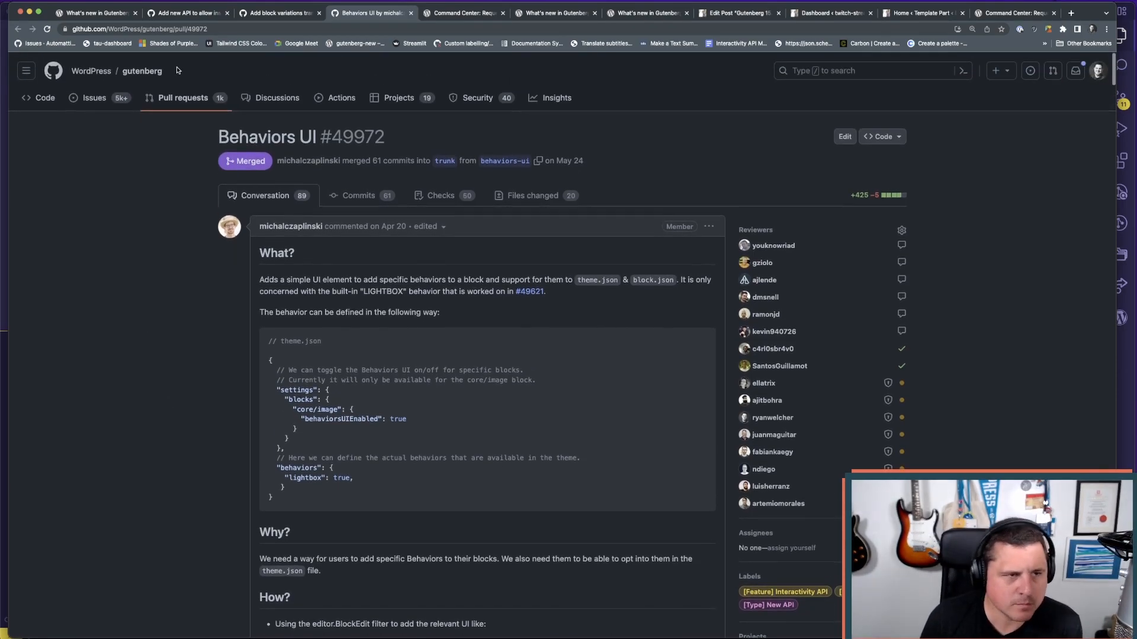
key(ctrl+shift+Tab)
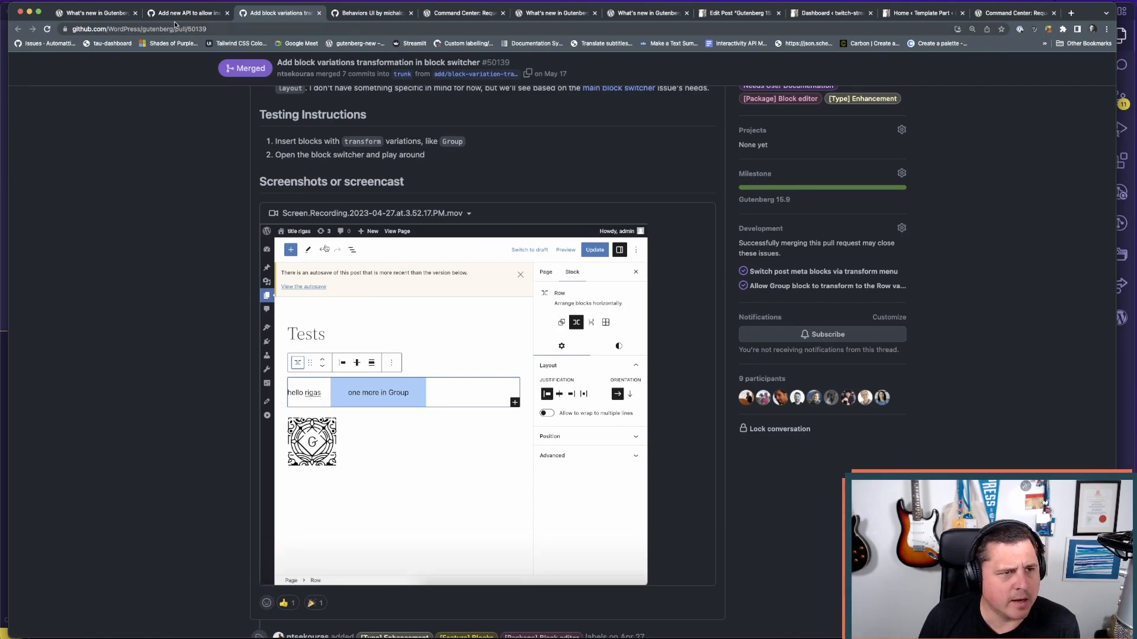
click(117, 16)
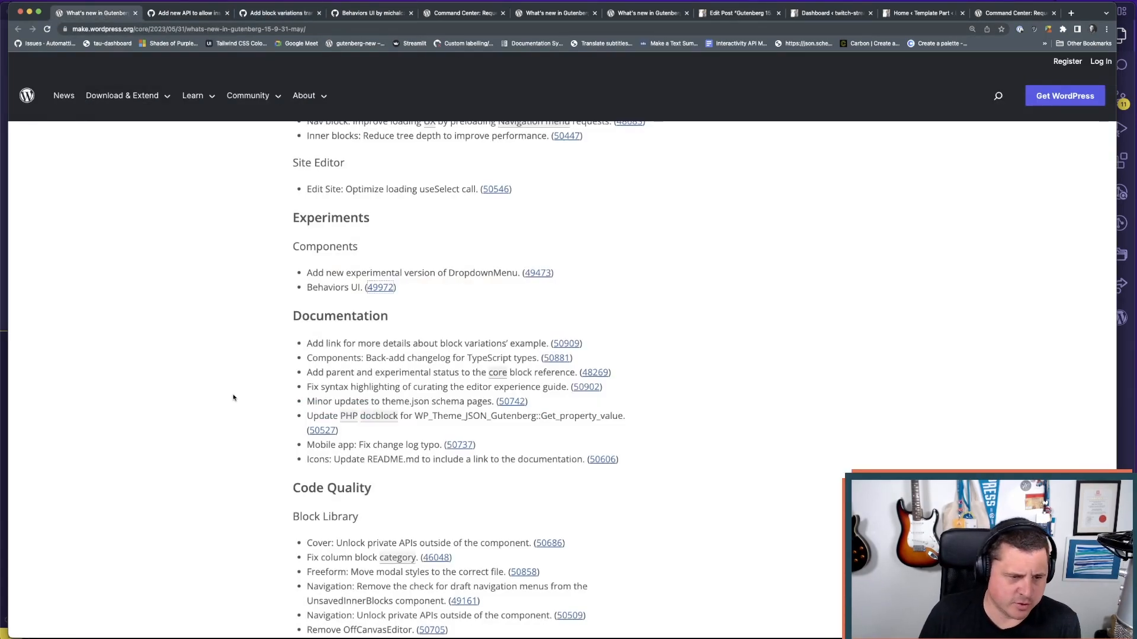
- Read the rest of the 15.9 changelog from Documentation and Code Quality through wp-env to the first-time contributors and Contributors sections
scroll(233, 397, down, 1)
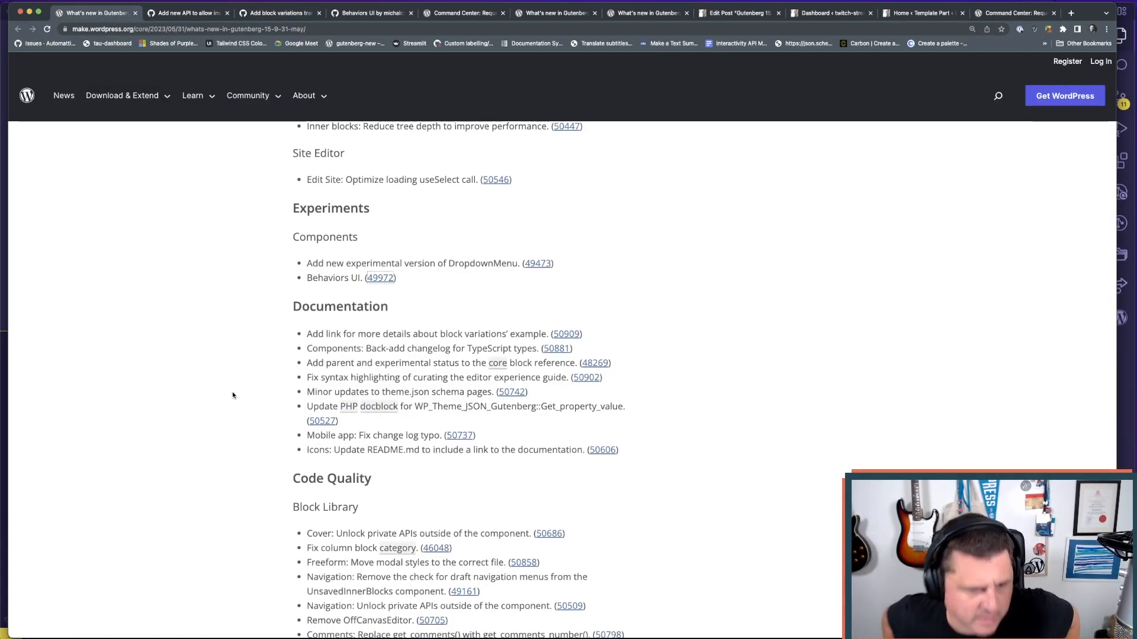
scroll(277, 417, down, 3)
scroll(240, 435, down, 10)
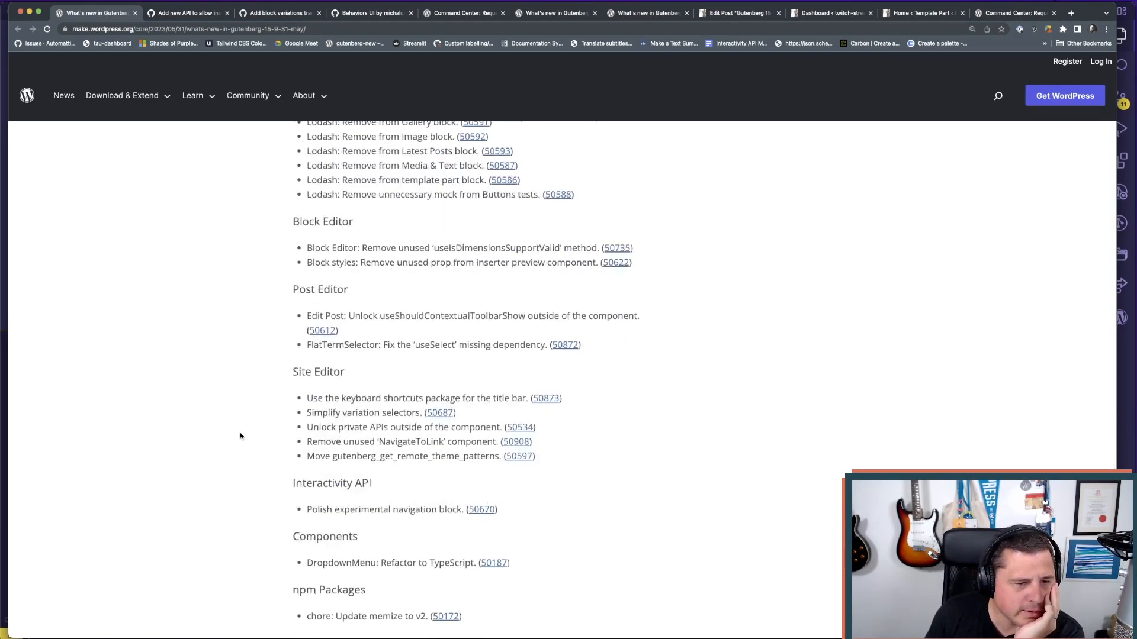
scroll(240, 436, down, 9)
scroll(240, 436, down, 5)
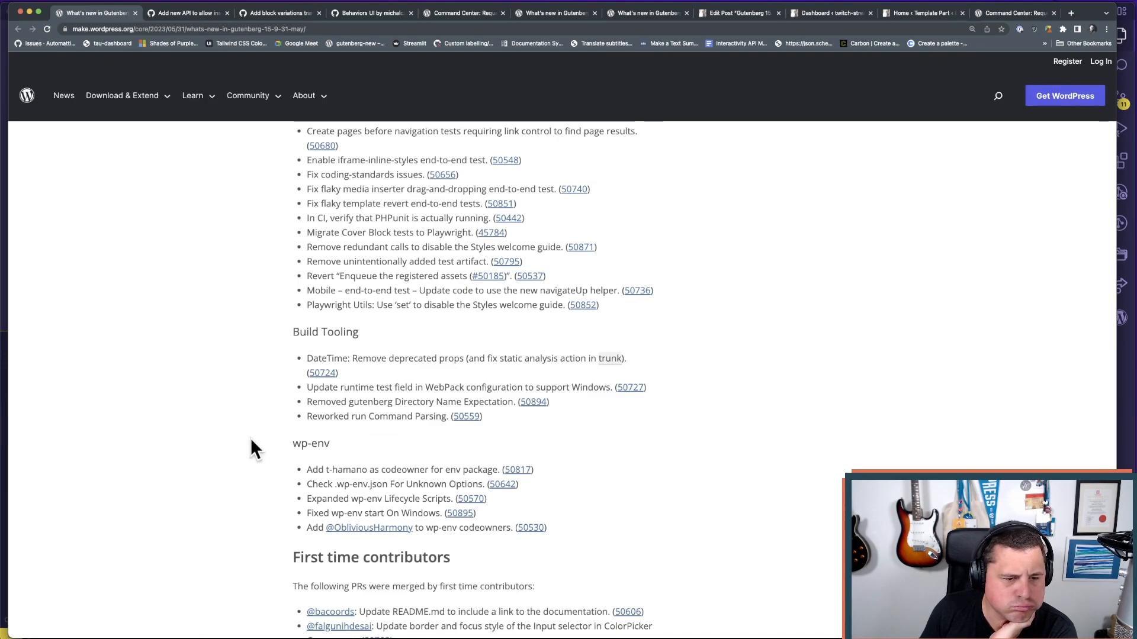
scroll(251, 444, down, 3)
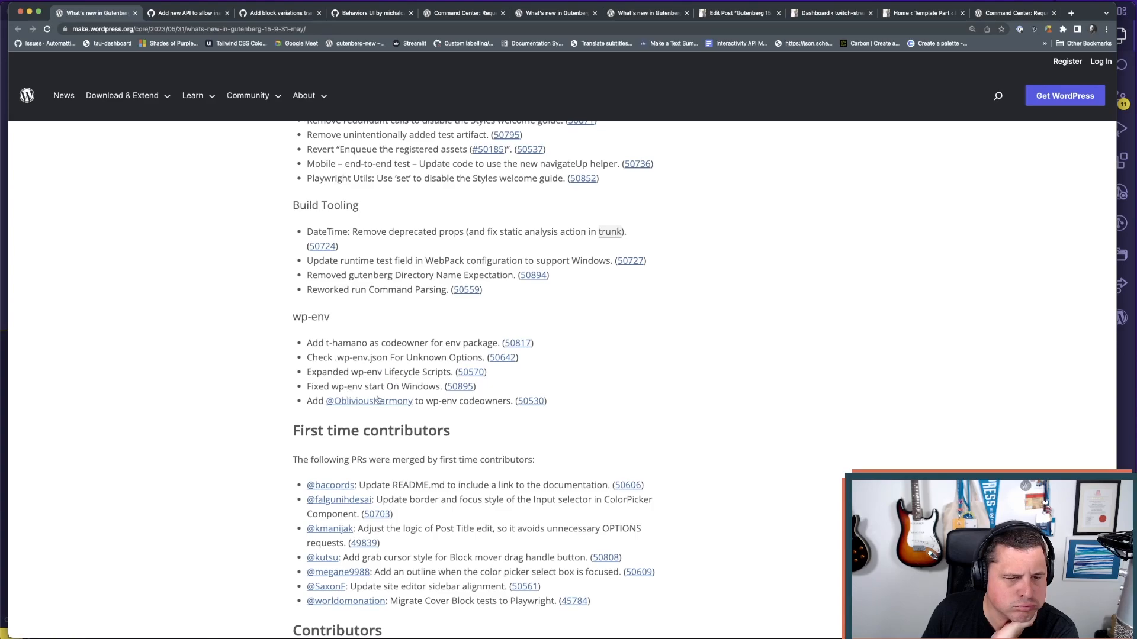
scroll(237, 418, down, 6)
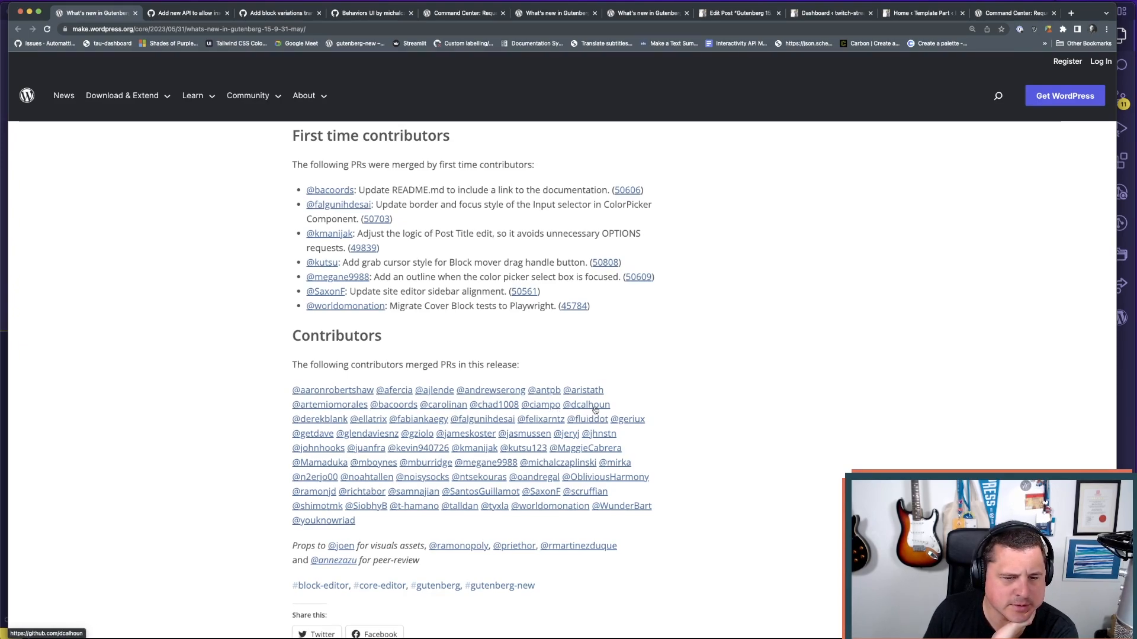
scroll(350, 422, up, 1)
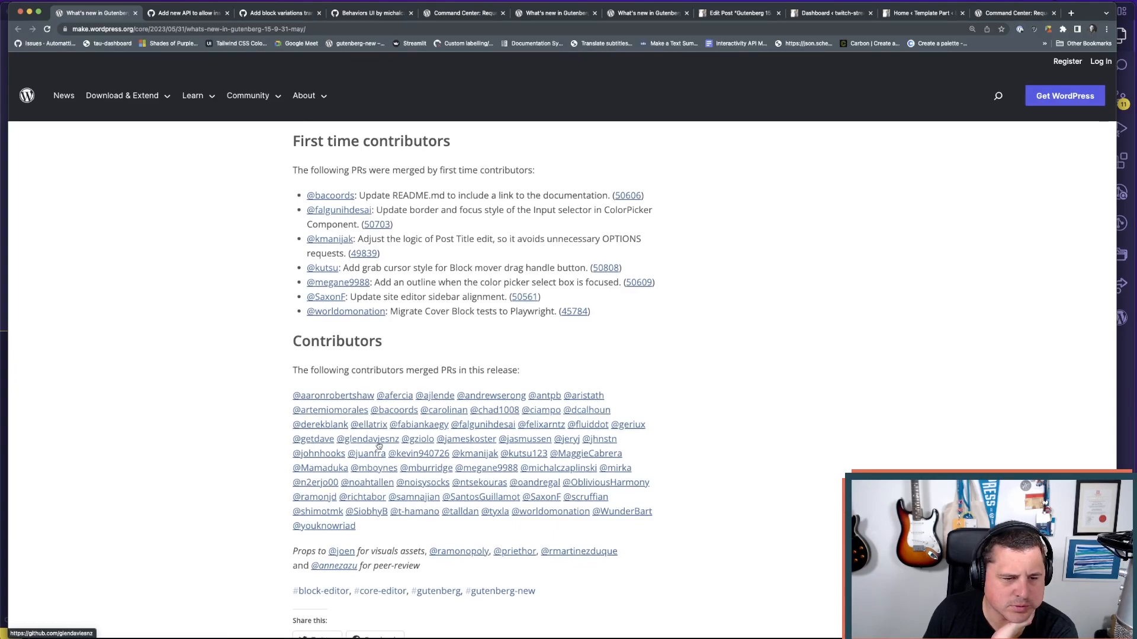
scroll(332, 443, down, 2)
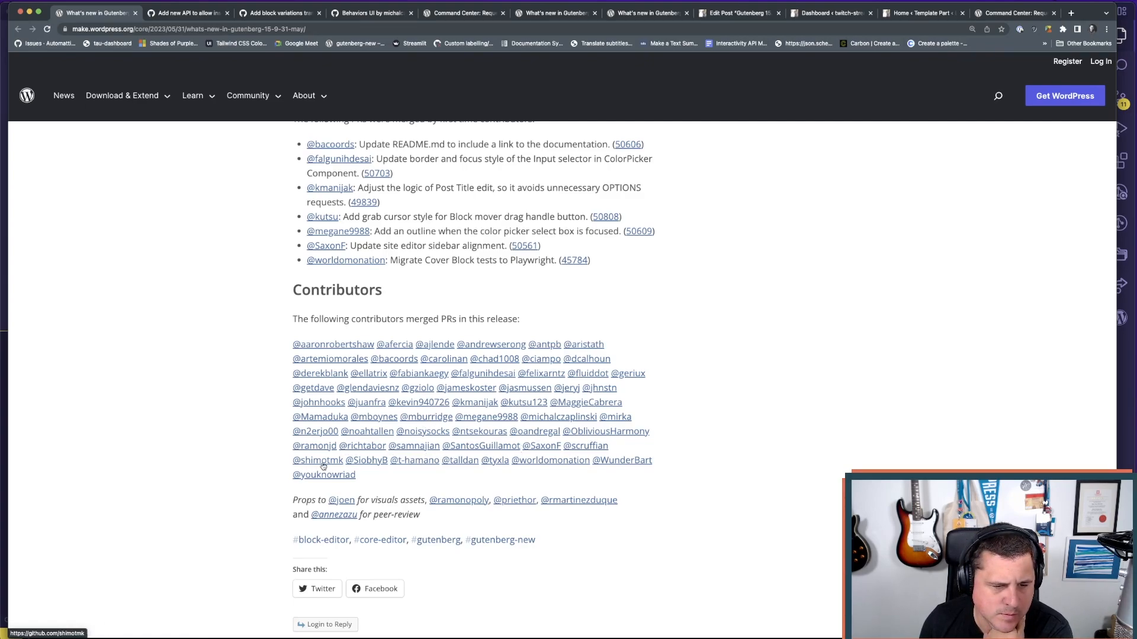
scroll(413, 510, up, 1)
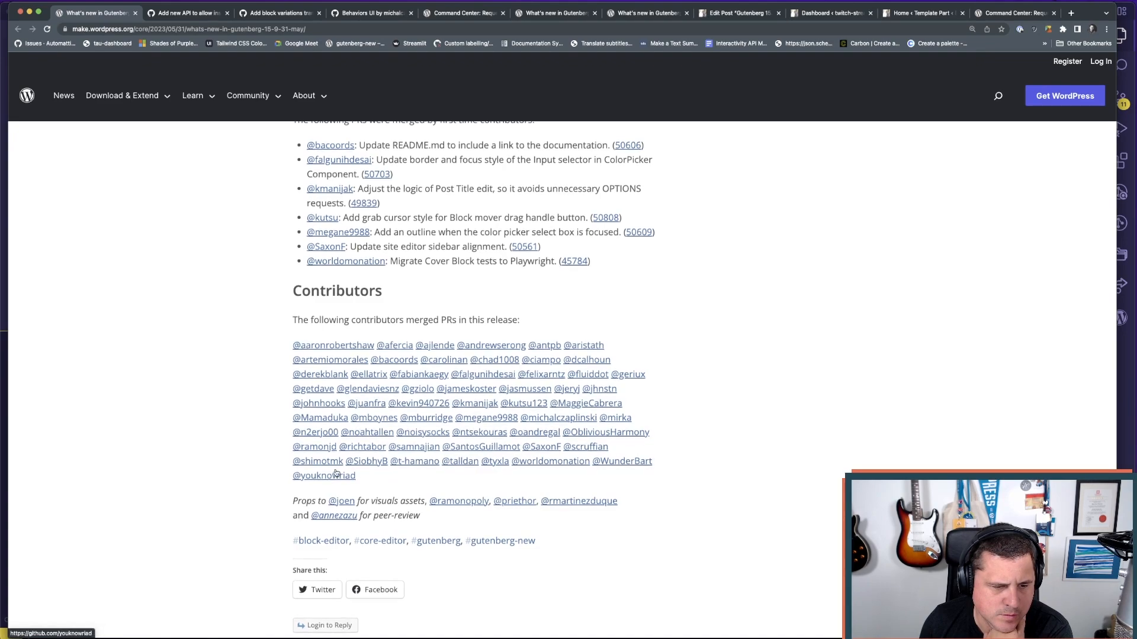
scroll(414, 517, down, 2)
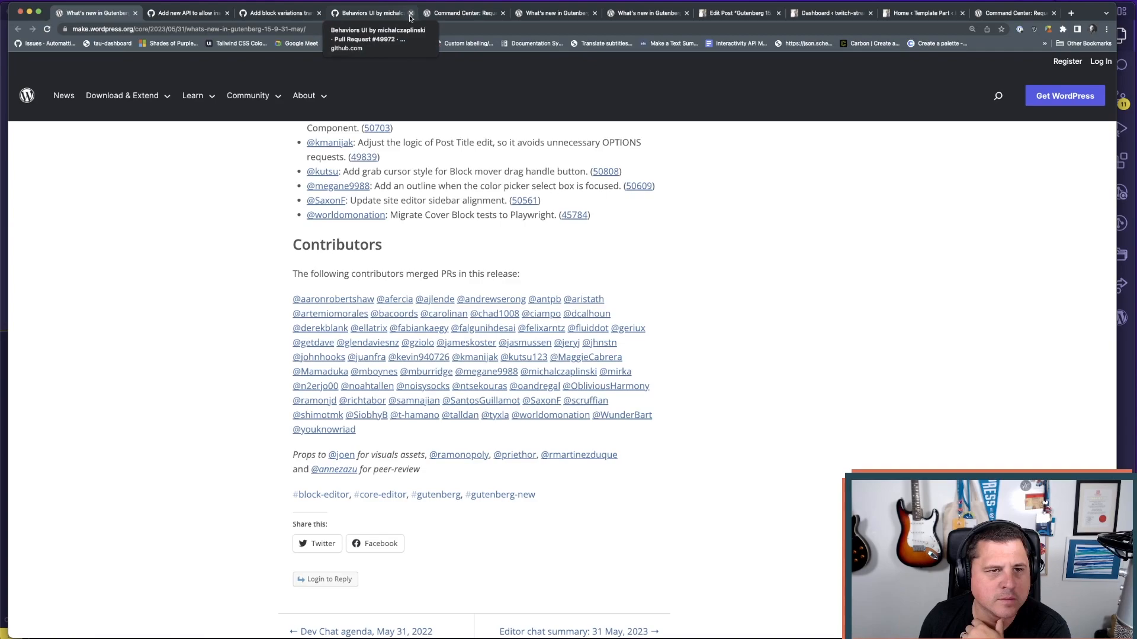
- Close the finished tabs for the Command Center request, the Behaviors UI, block variations and new API pull requests, and the 15.9 post
click(503, 13)
click(411, 13)
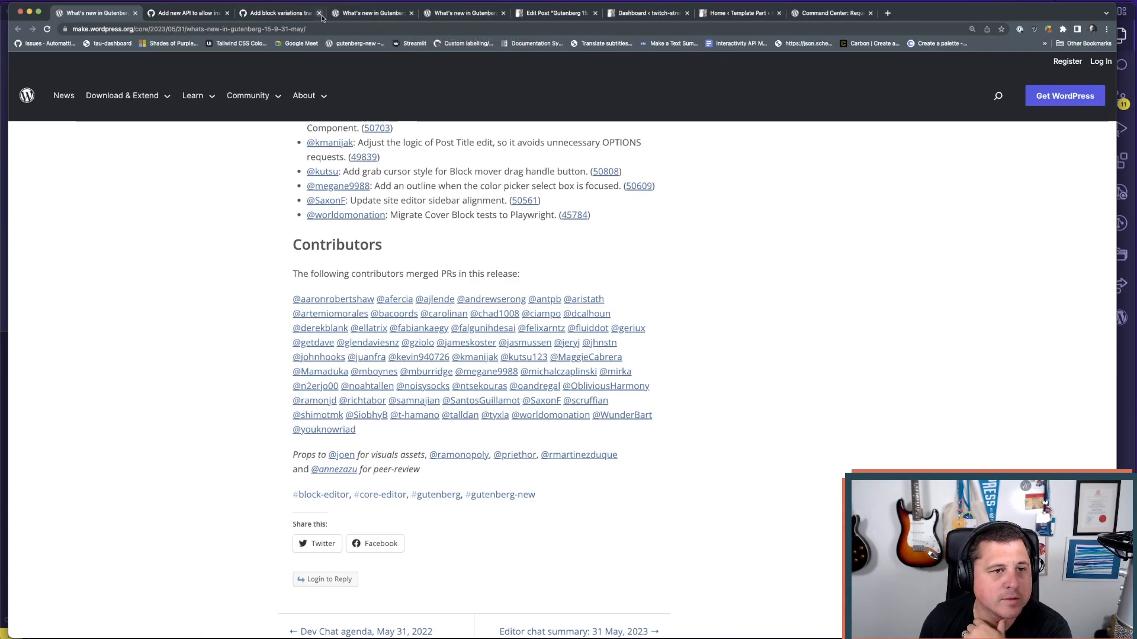
click(319, 13)
click(226, 13)
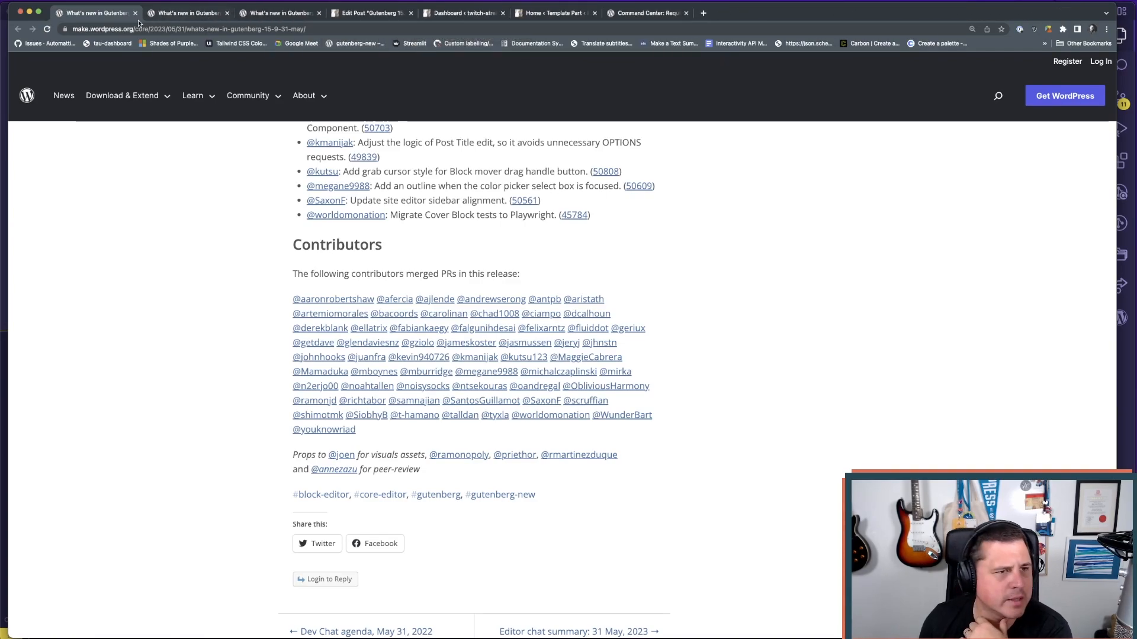
click(135, 14)
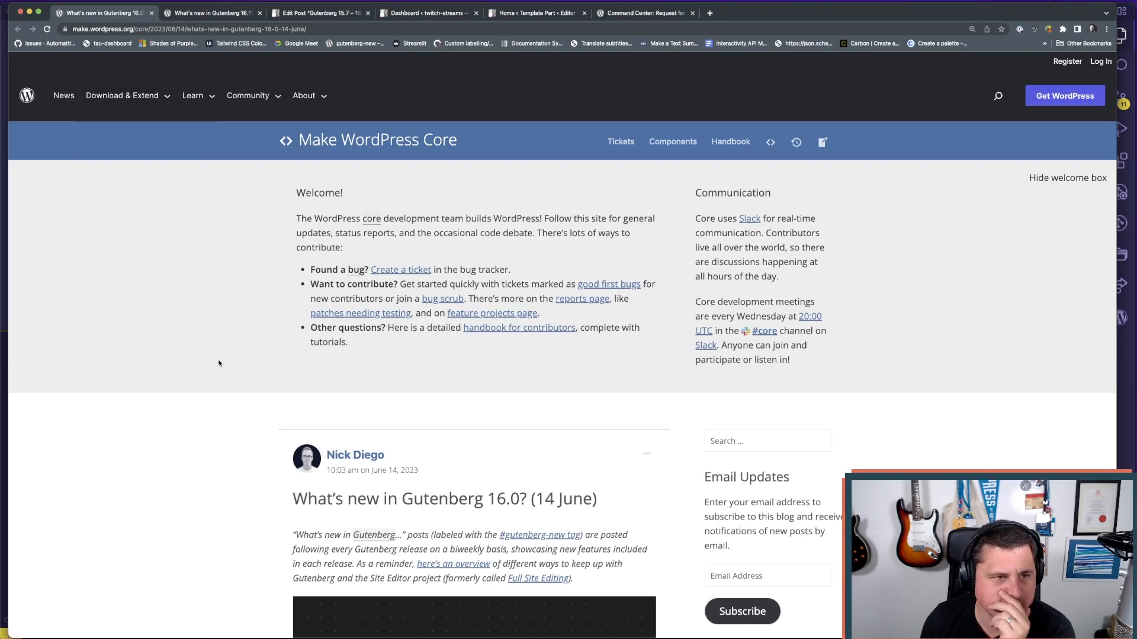
- Read the Gutenberg 16.0 post's introduction and table of contents, and play the video on page management in the Site Editor
scroll(217, 366, down, 10)
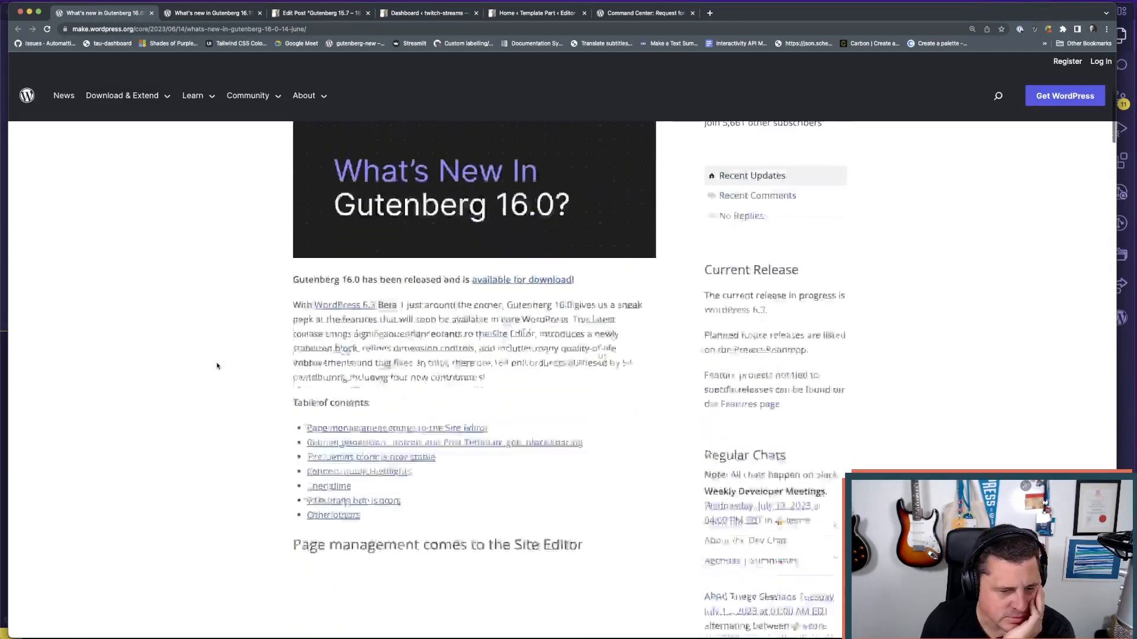
scroll(216, 364, up, 10)
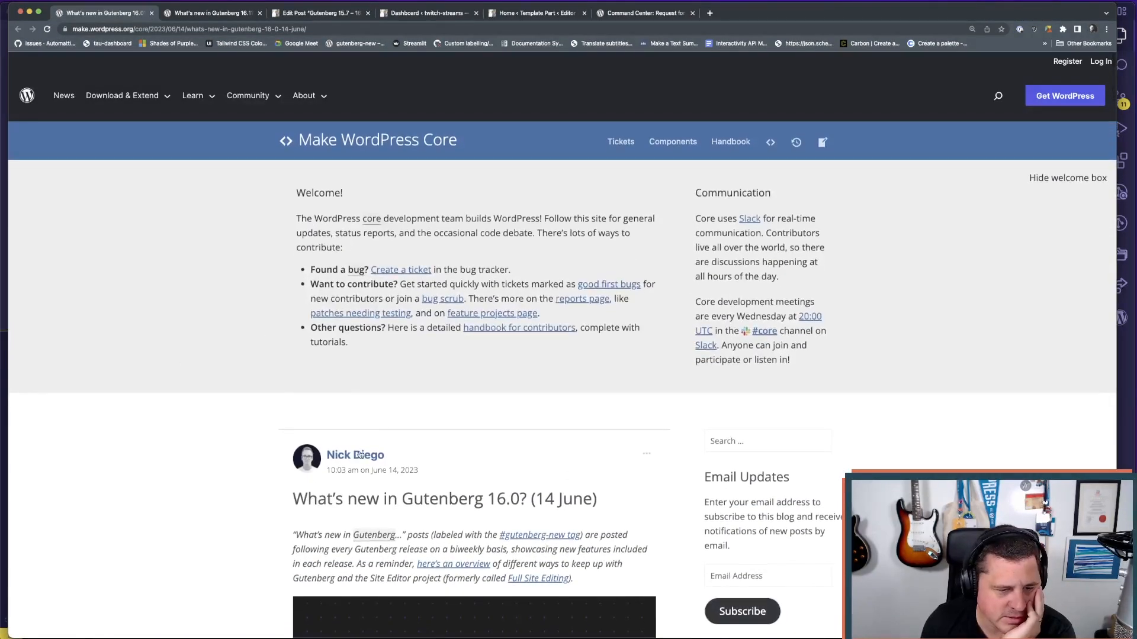
scroll(299, 434, down, 3)
scroll(218, 433, down, 10)
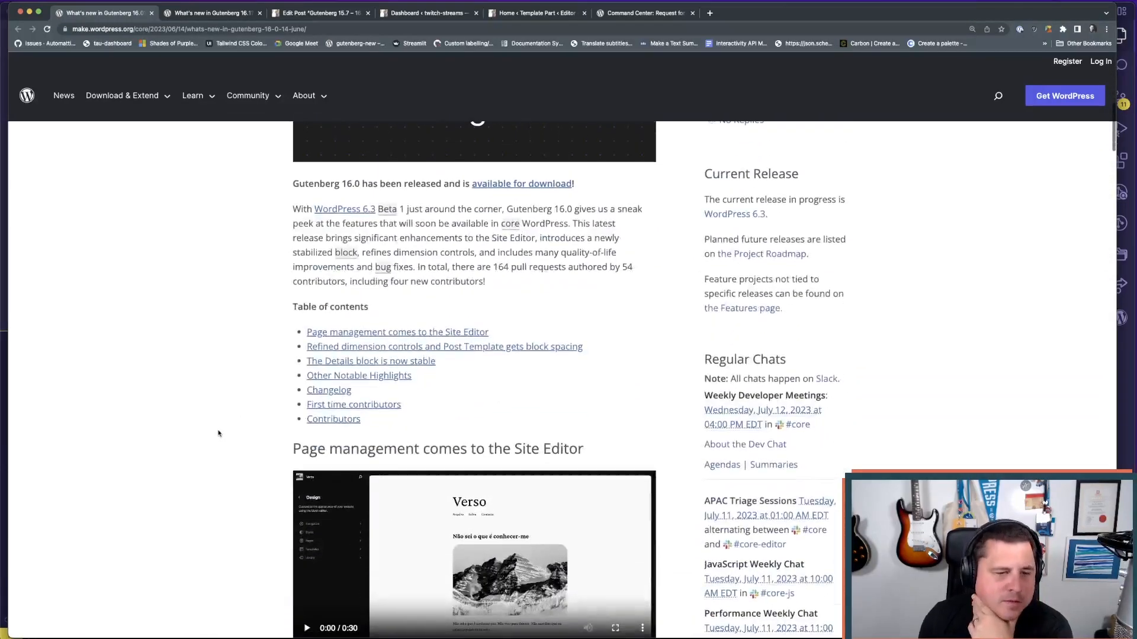
scroll(218, 433, down, 3)
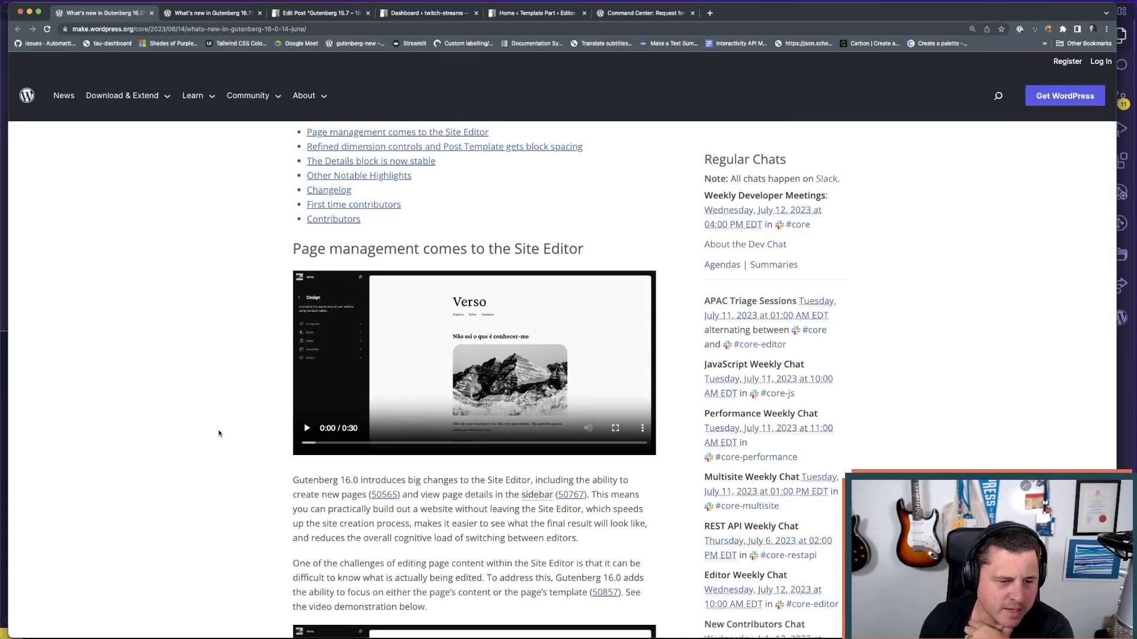
scroll(218, 433, down, 2)
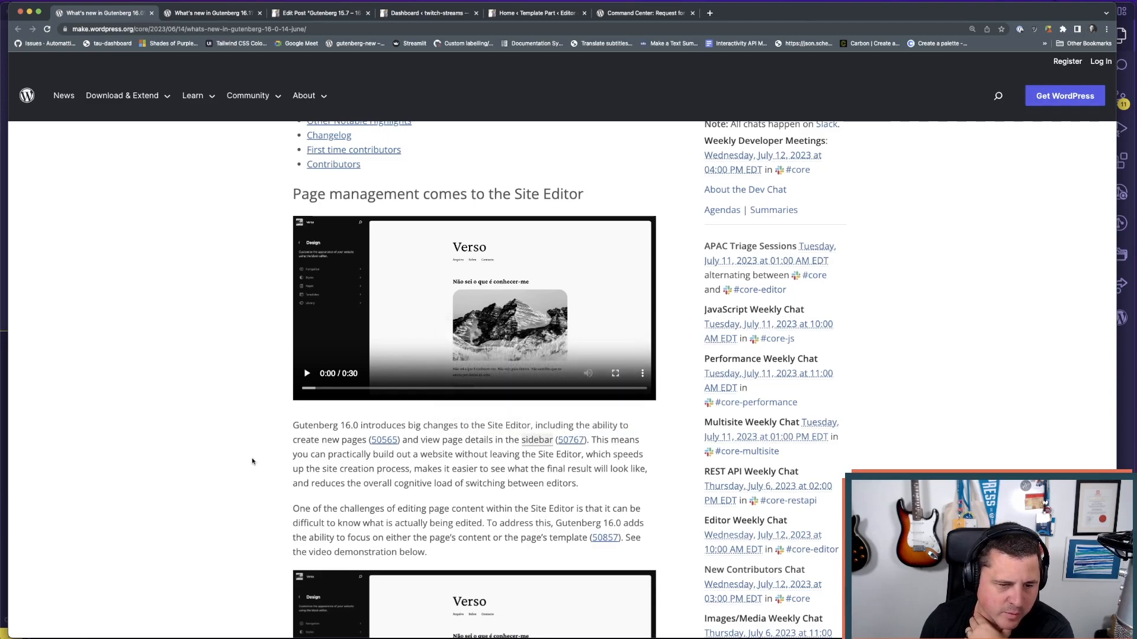
scroll(252, 462, down, 2)
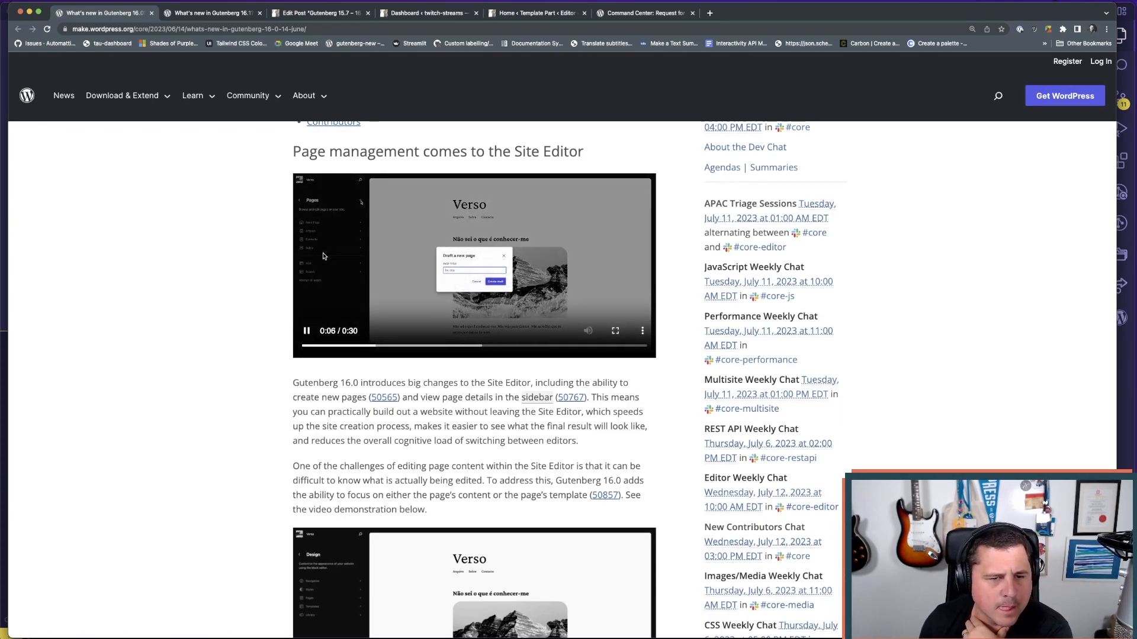
- Select the 16.0 post's web address for sharing and read its text on creating pages and focusing on content or template
click(178, 29)
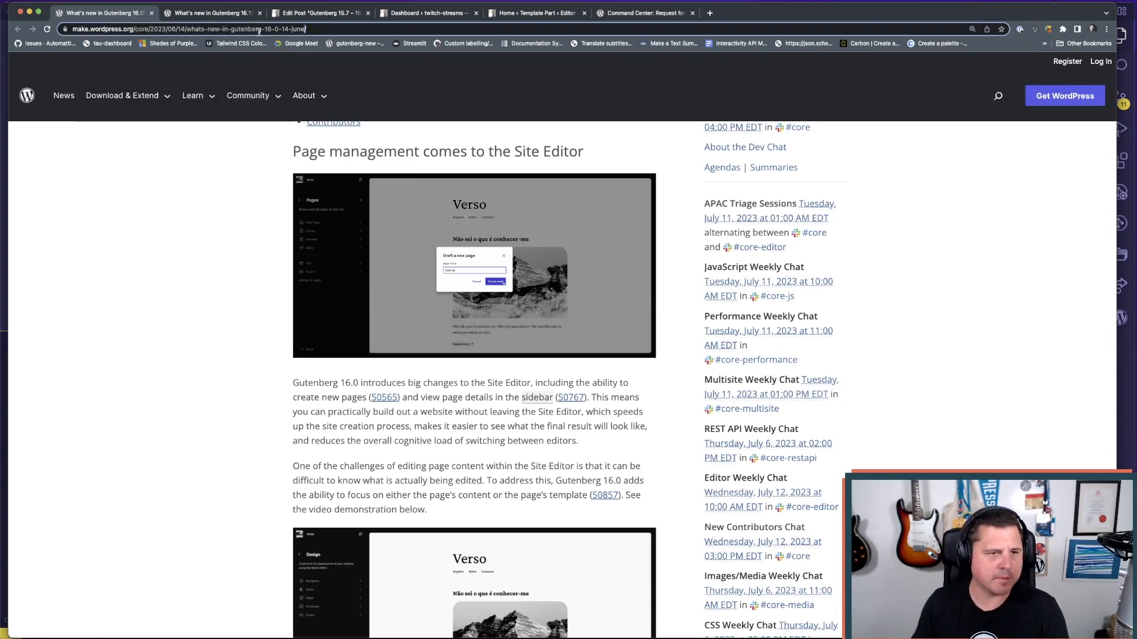
key(super+Tab)
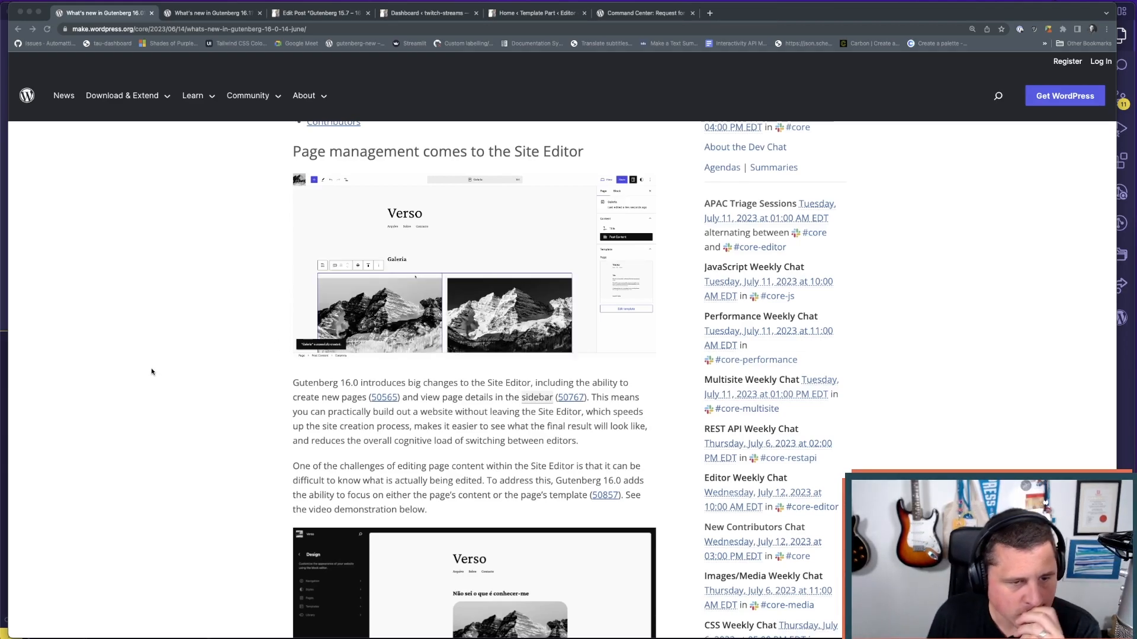
scroll(149, 373, up, 1)
scroll(149, 373, up, 3)
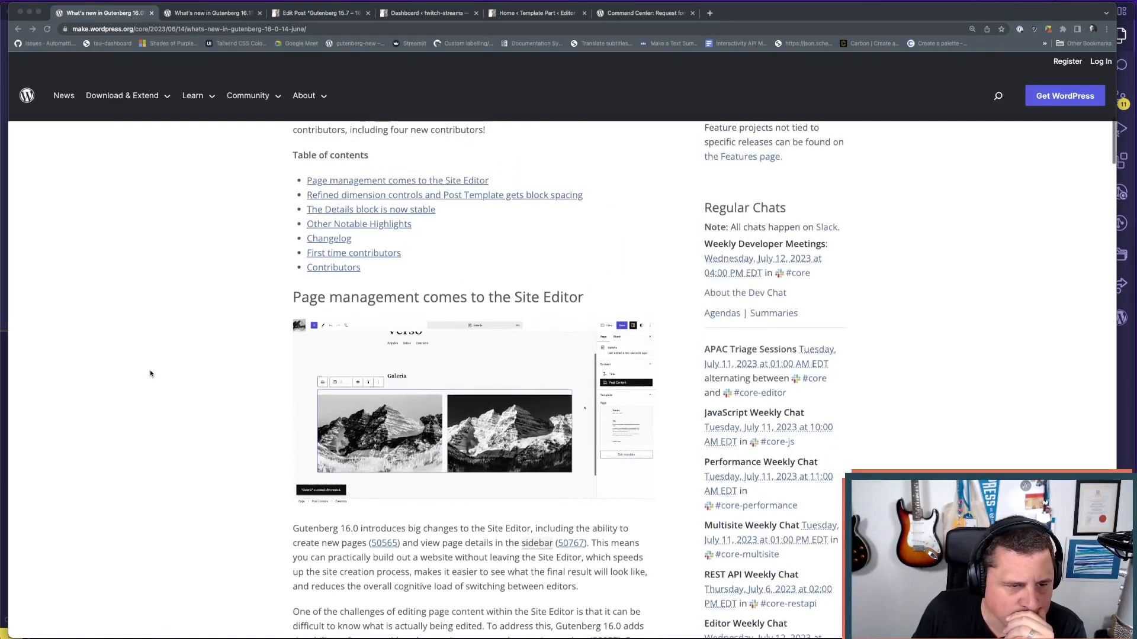
scroll(149, 373, down, 3)
scroll(151, 373, down, 8)
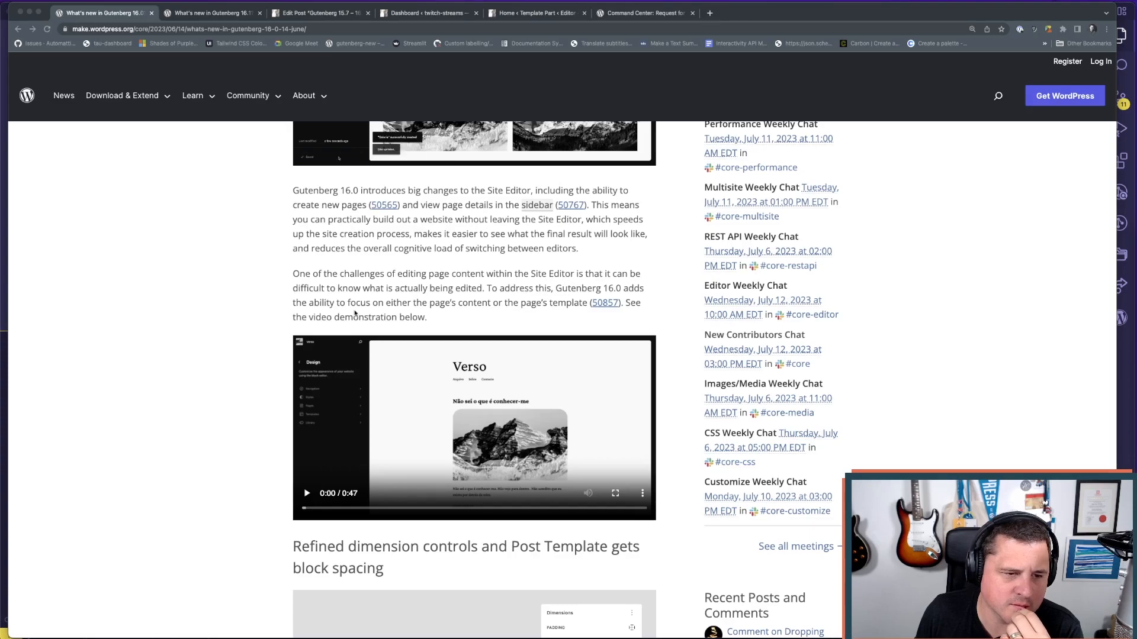
scroll(448, 315, down, 1)
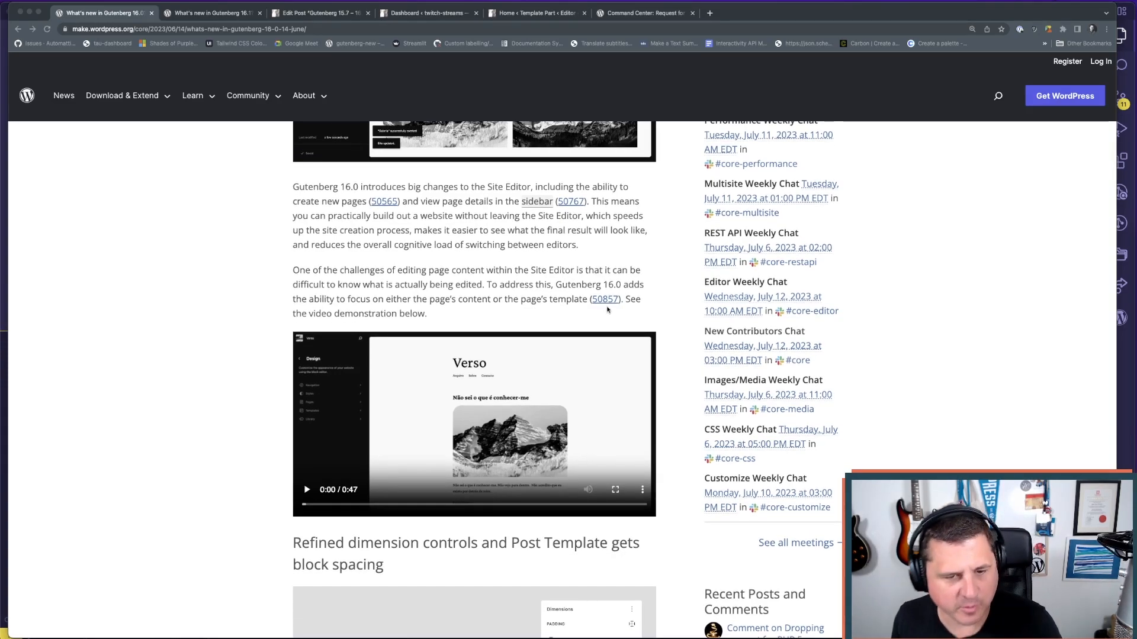
scroll(416, 361, down, 1)
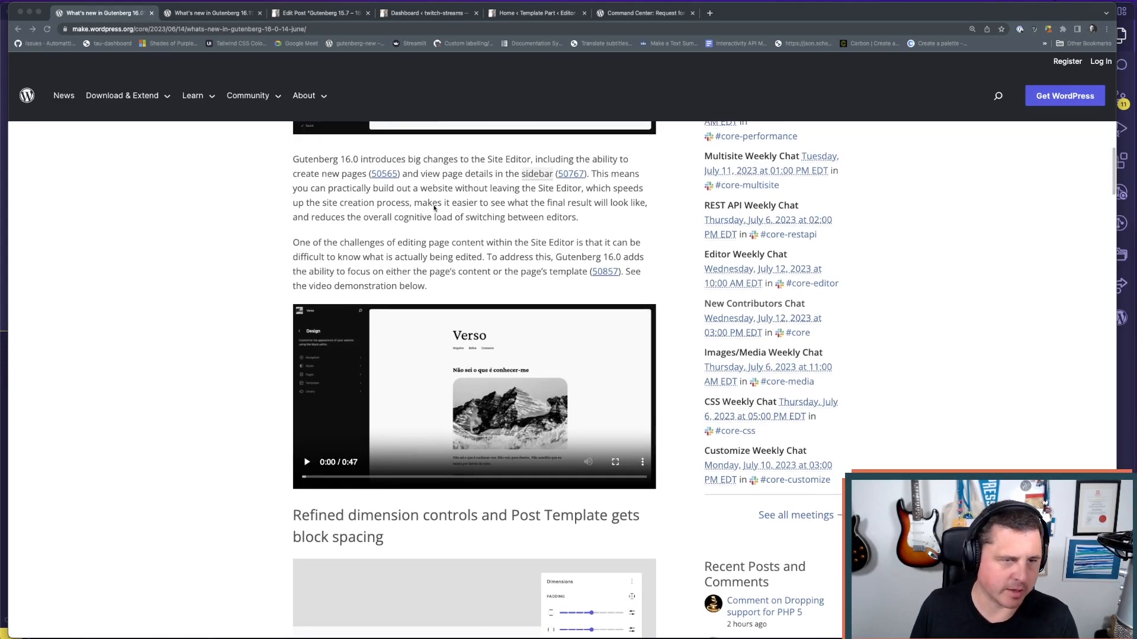
- Return to the Site Editor, leave the Styles view, and open the Elements page from Pages for editing
click(539, 12)
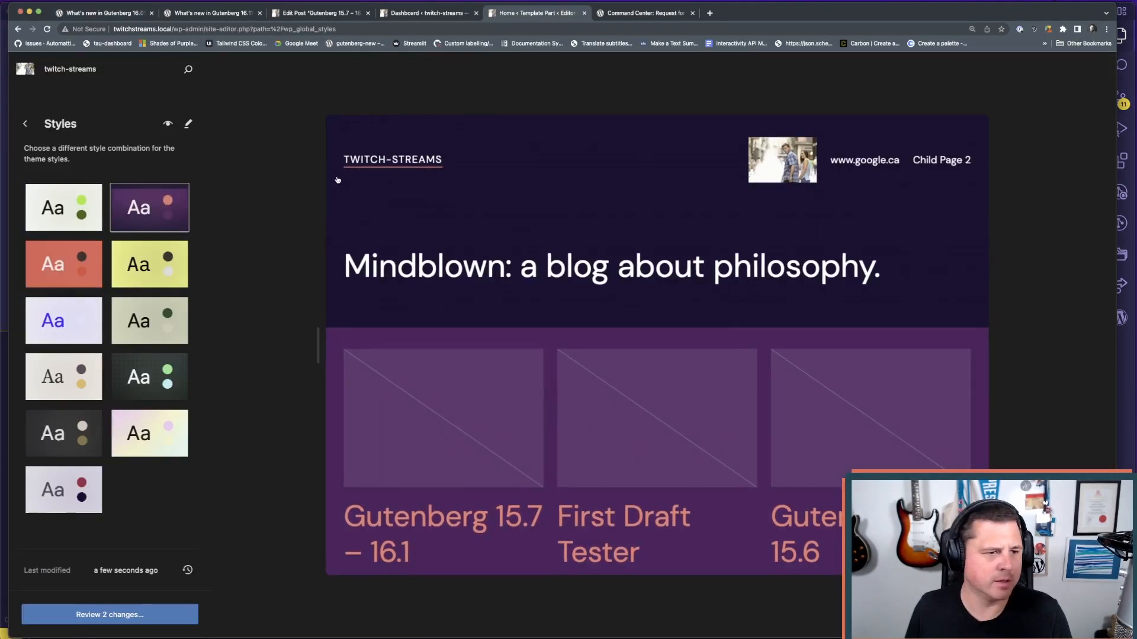
click(26, 124)
click(185, 240)
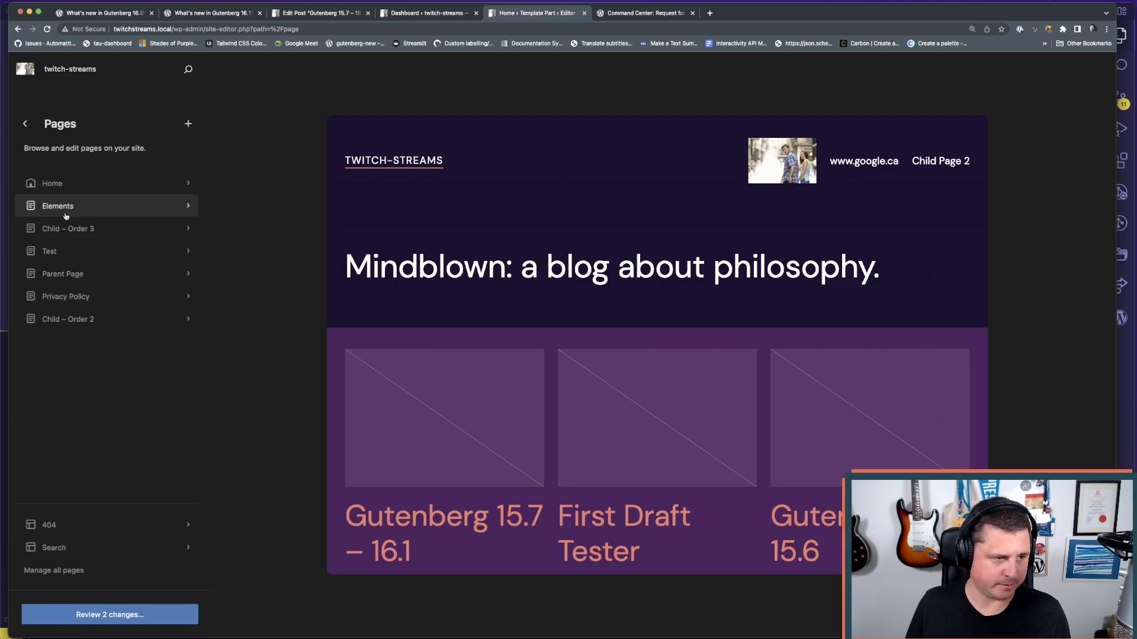
click(58, 207)
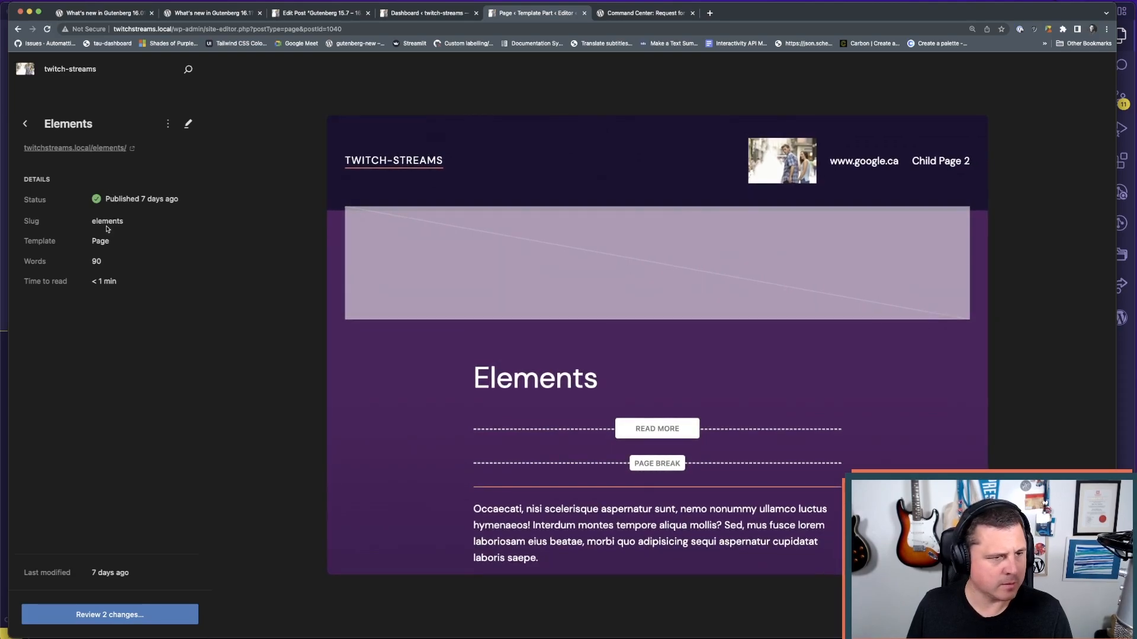
click(690, 506)
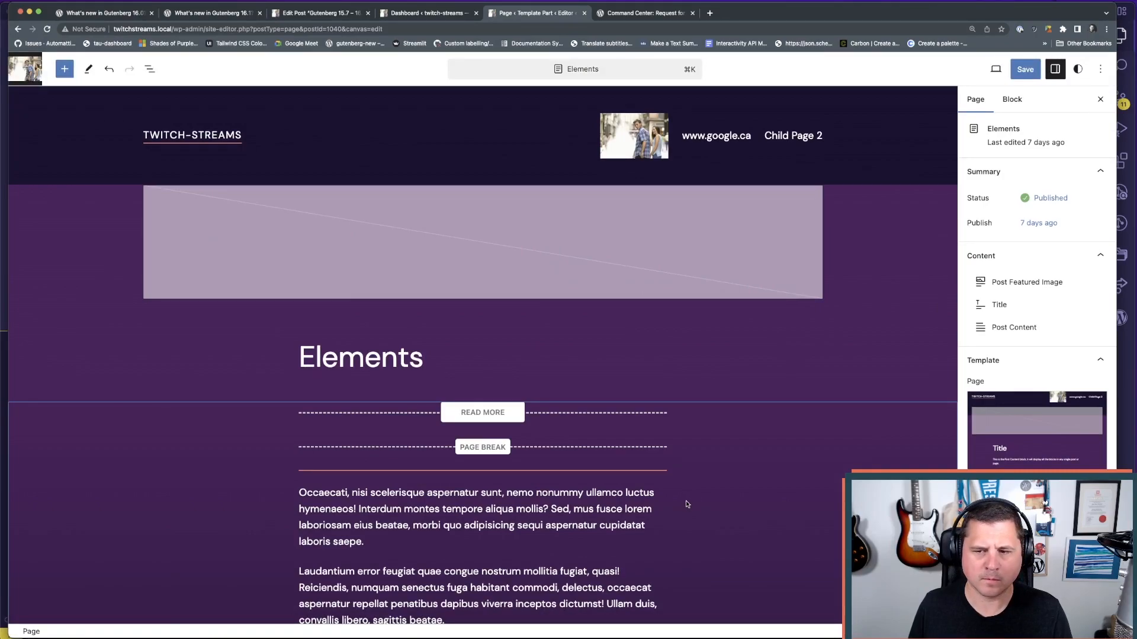
- Try selecting the Elements page's content areas and append "ddd" to its title
click(481, 491)
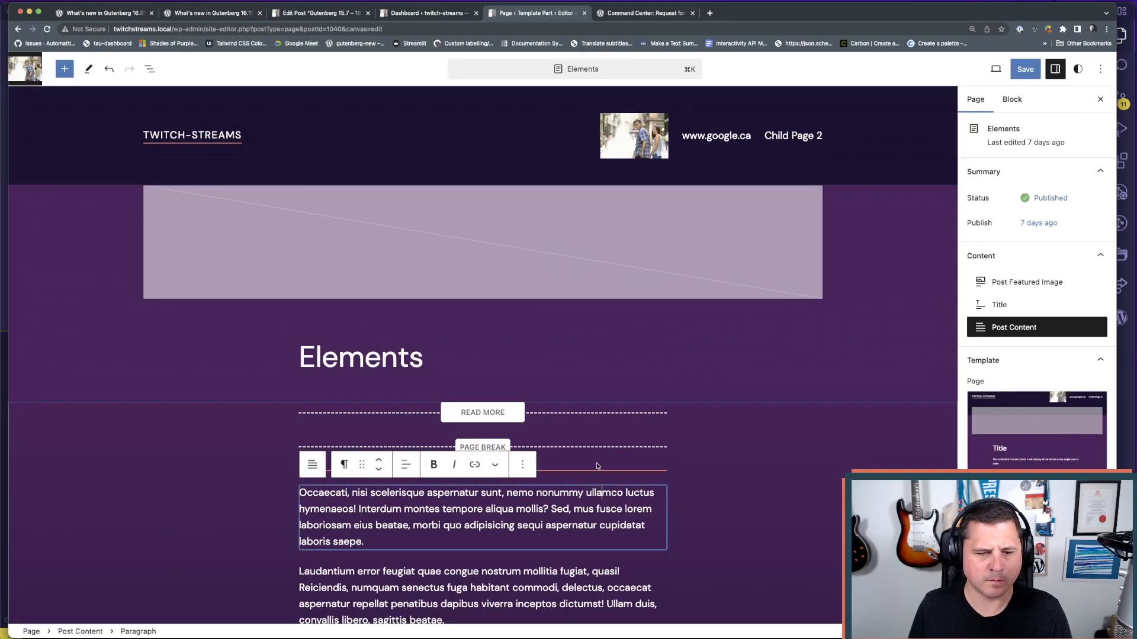
click(480, 357)
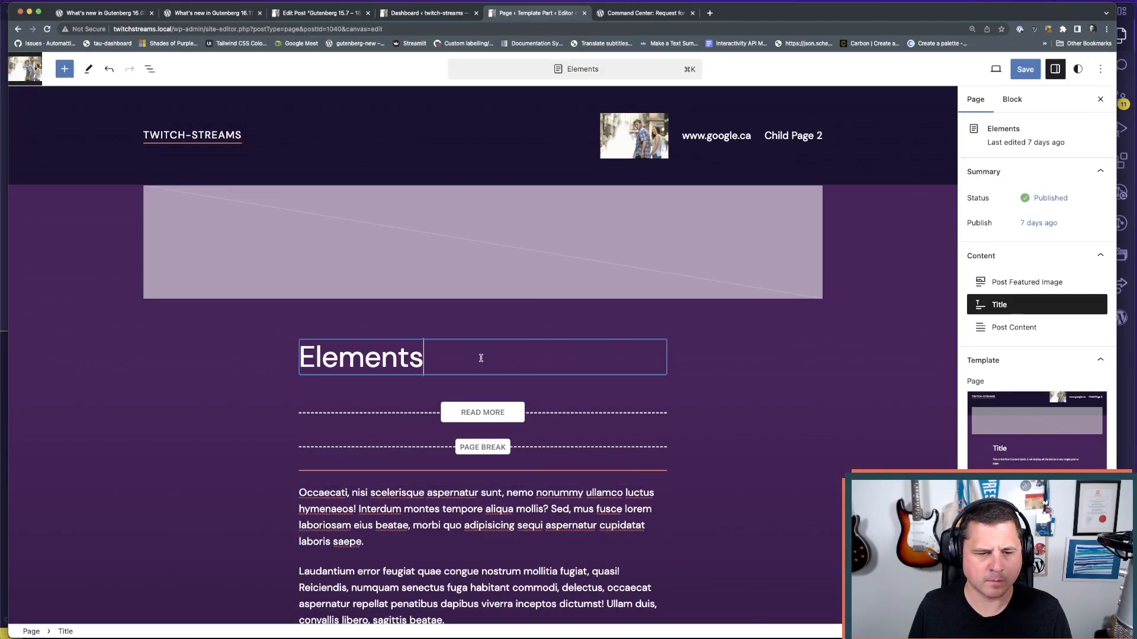
click(1013, 282)
click(999, 305)
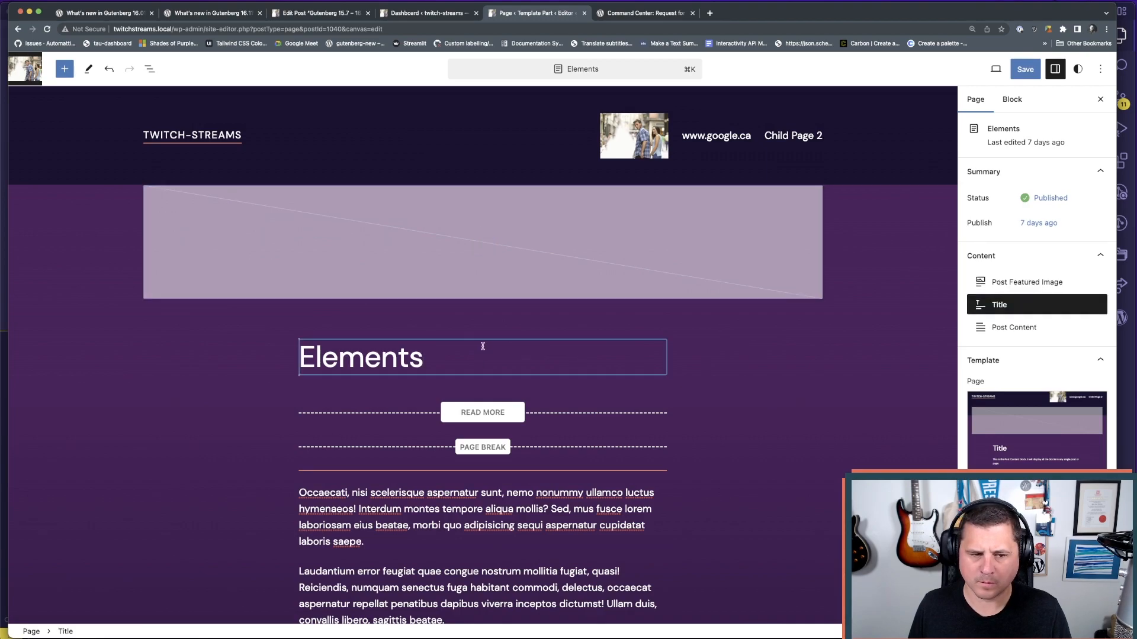
text(ddd)
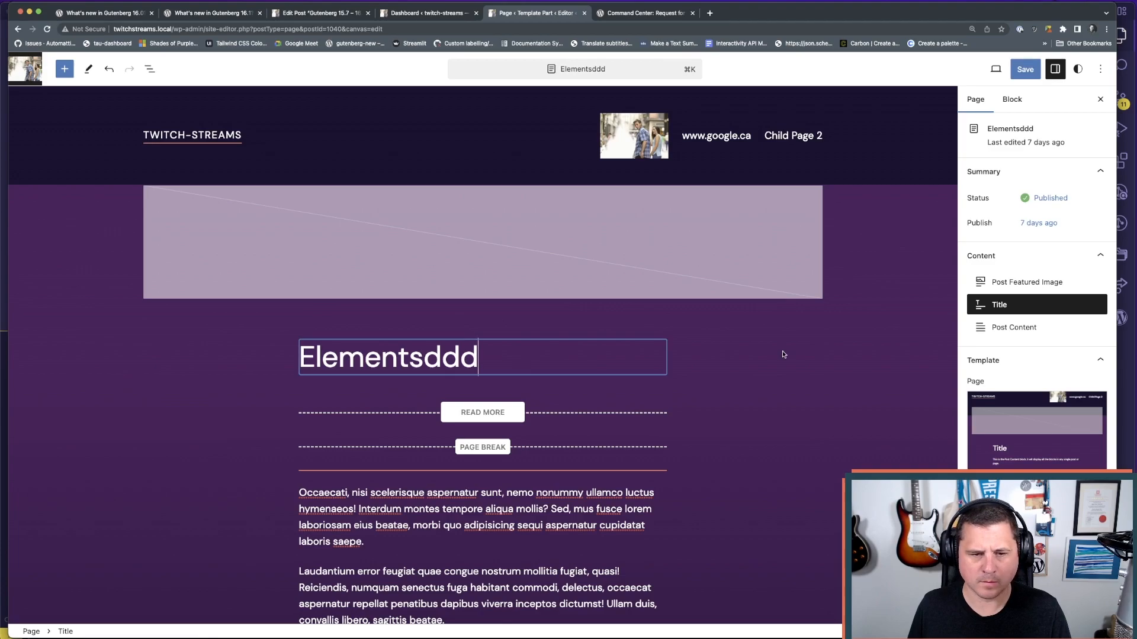
click(644, 286)
- Review the list of pending changes, cancel the save, and go back to the Elements page details
click(1027, 71)
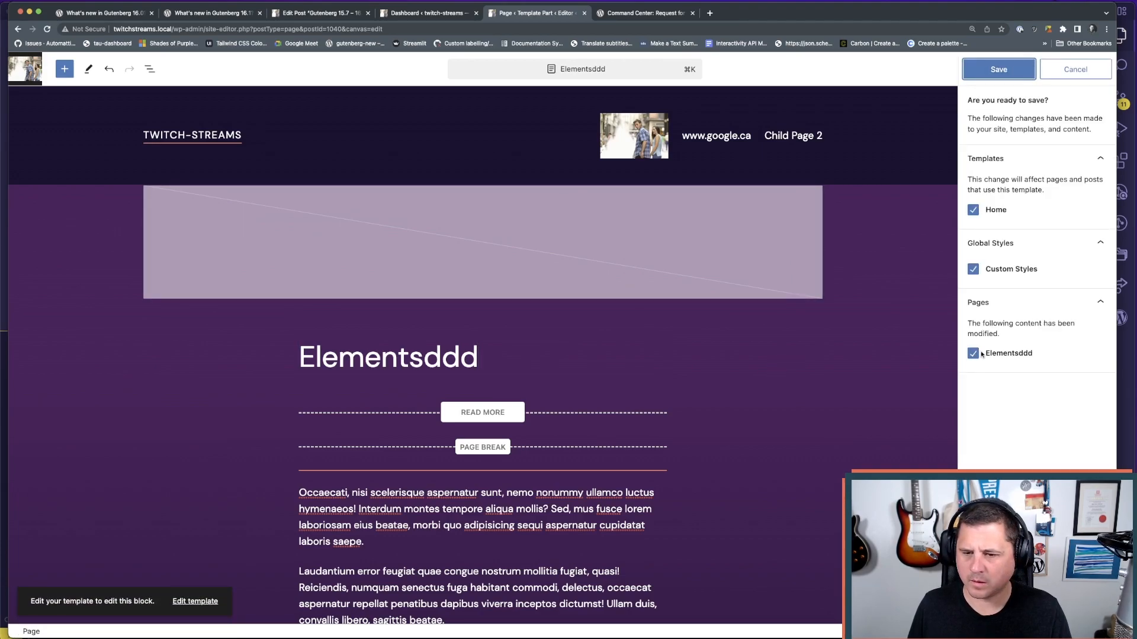
click(1081, 70)
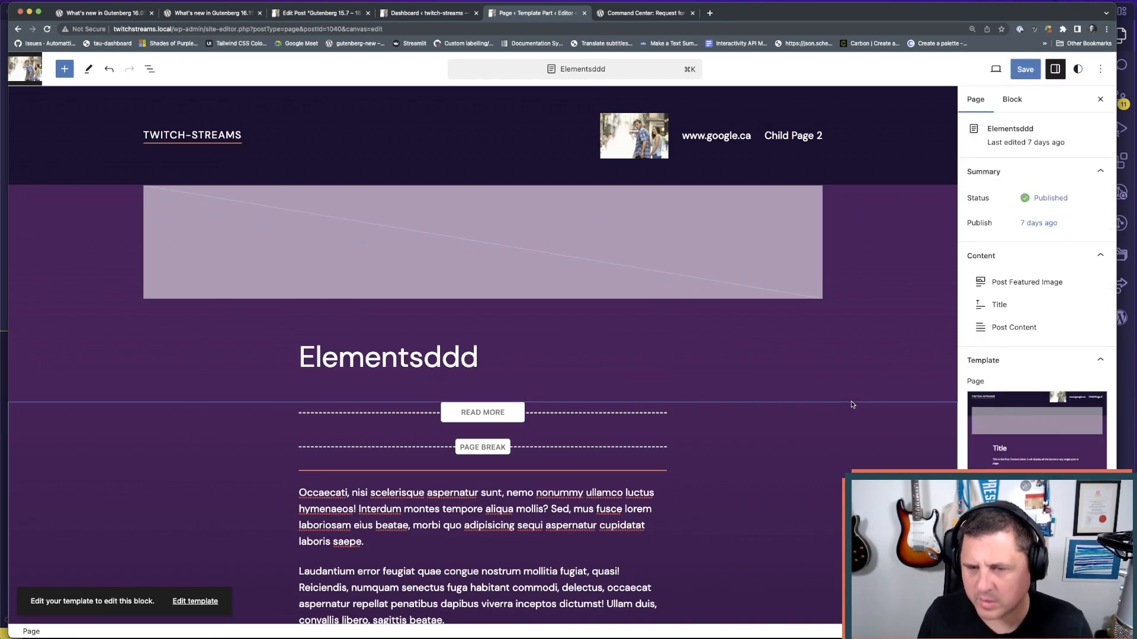
click(20, 29)
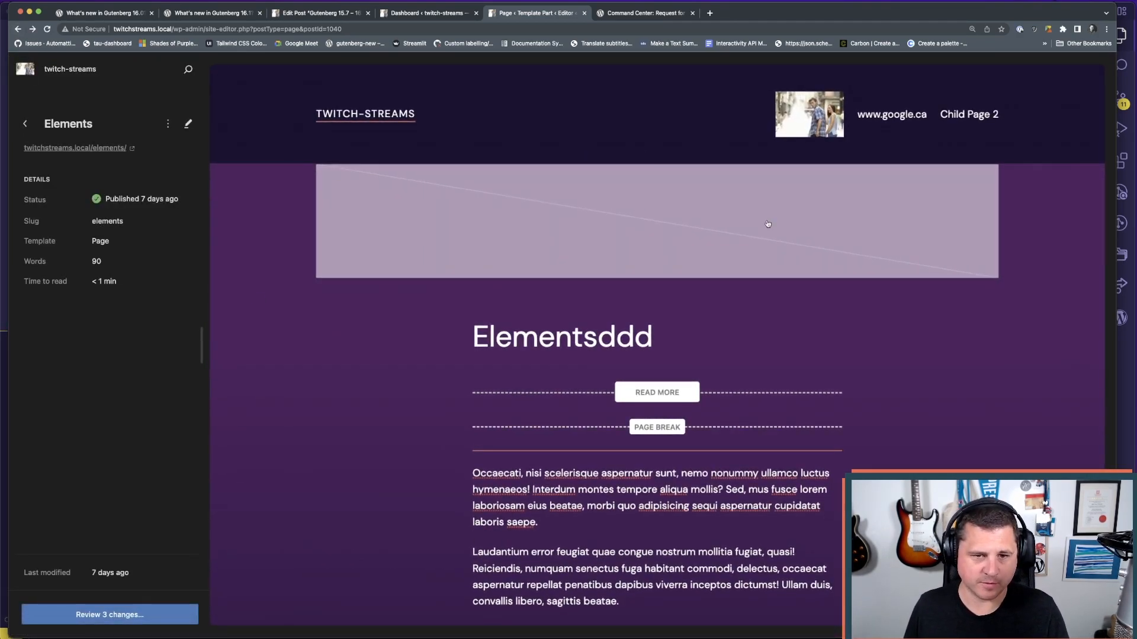
- Open the Elements page for editing, inspect the Group and Title blocks in its Page template, and return to the page
click(679, 209)
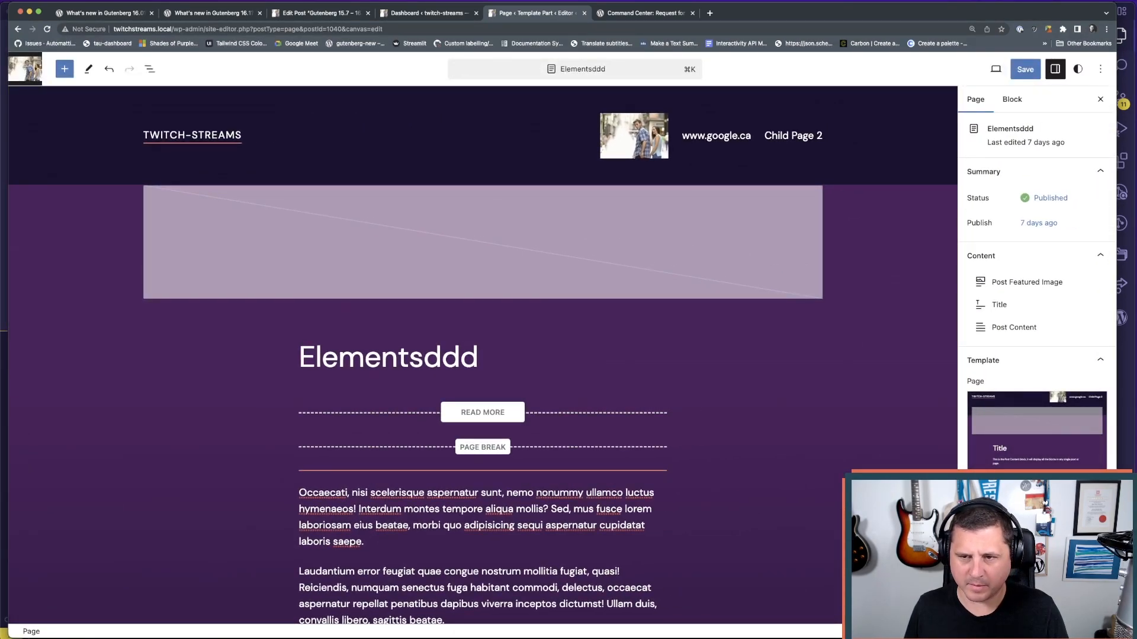
click(1036, 429)
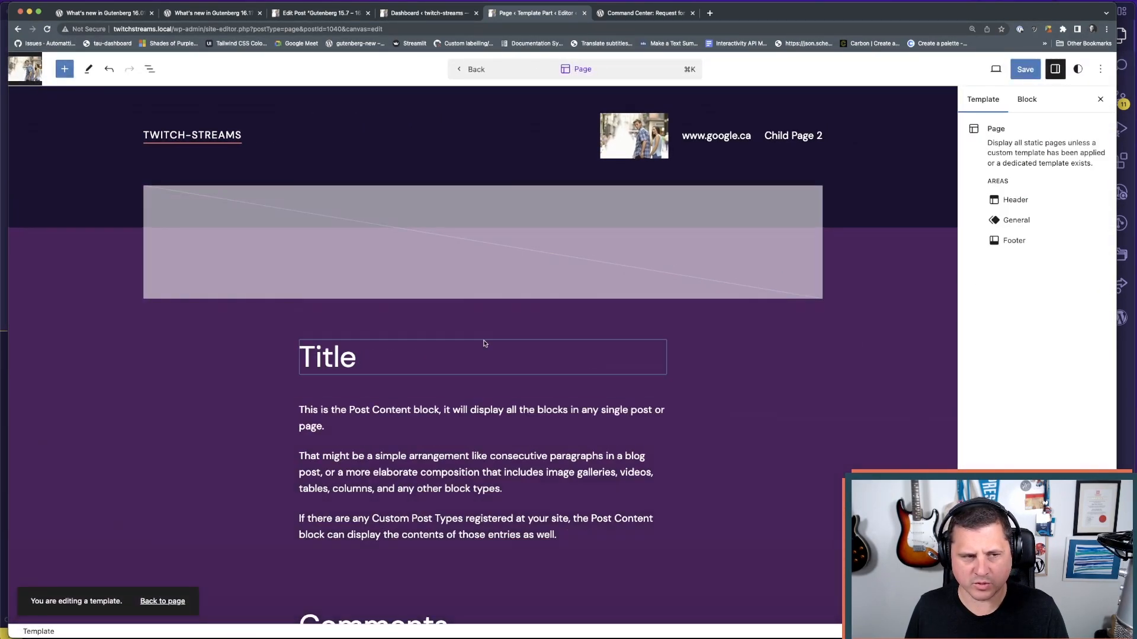
click(942, 251)
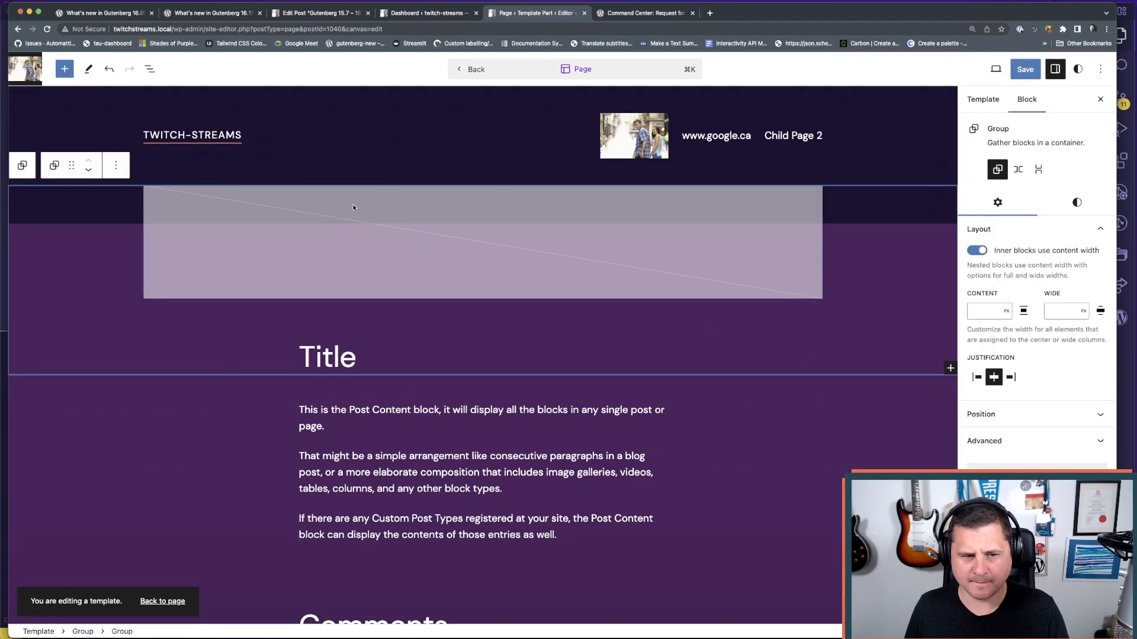
click(326, 364)
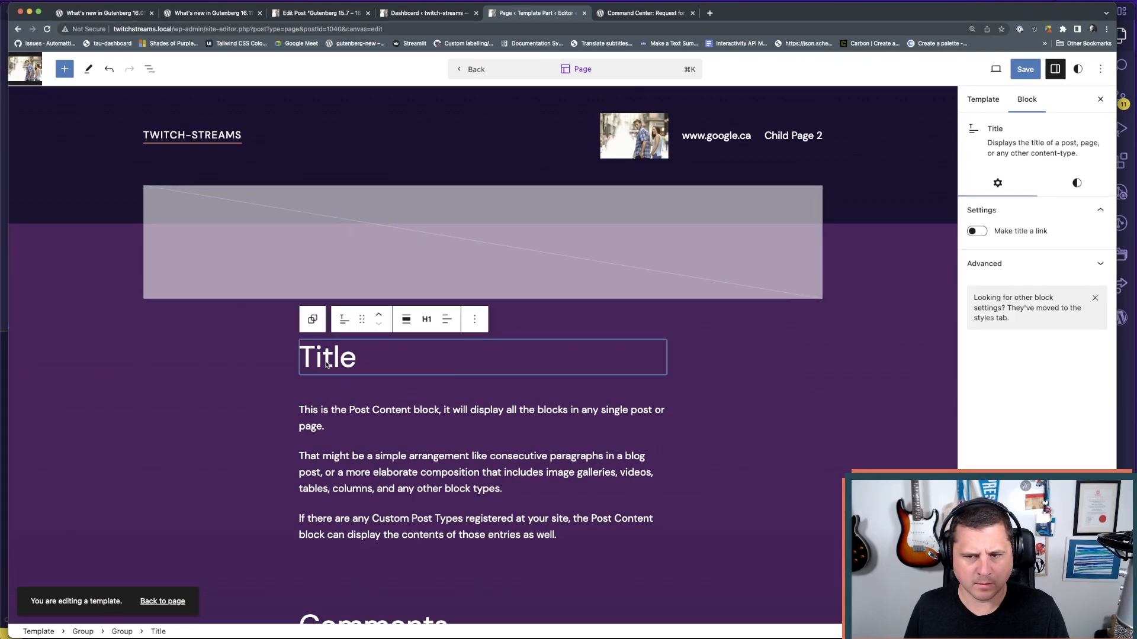
click(473, 69)
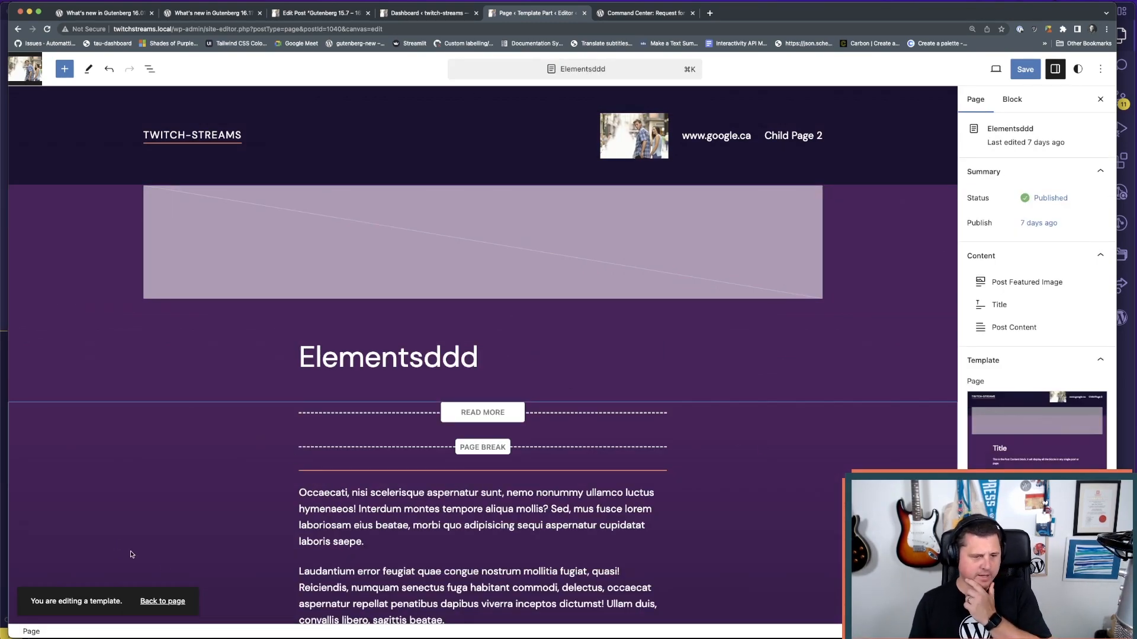
click(156, 608)
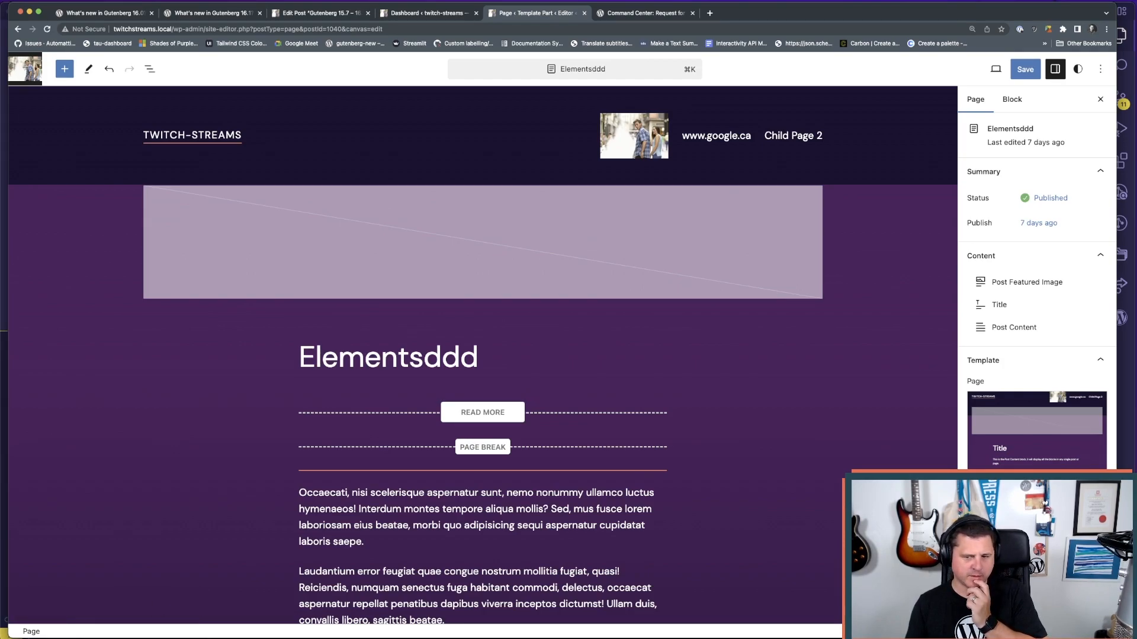
click(1036, 429)
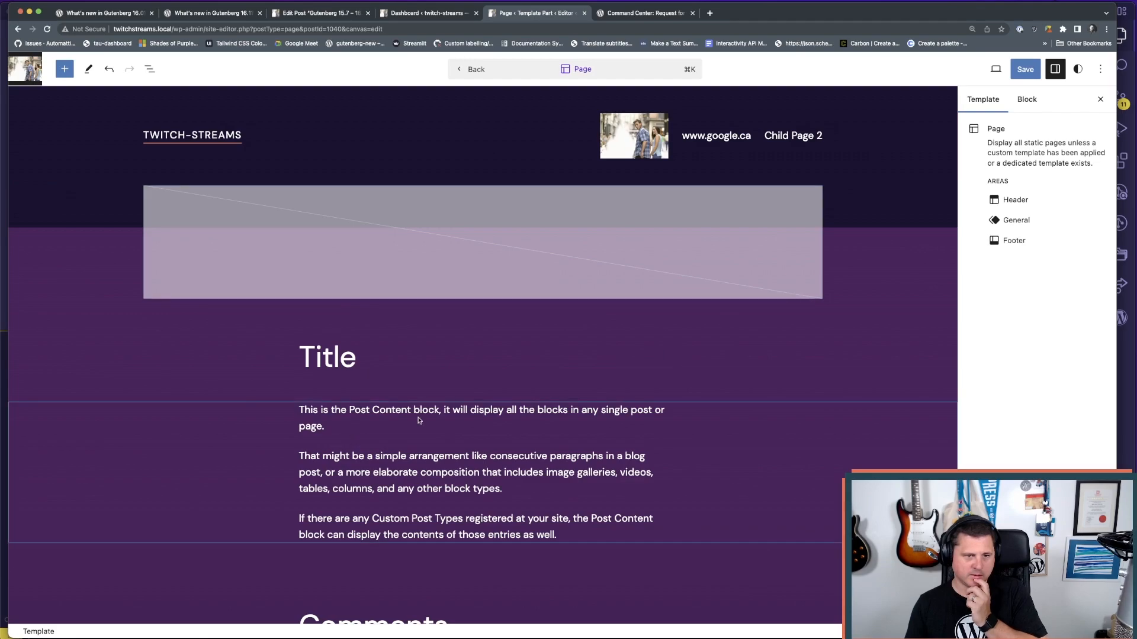
click(503, 70)
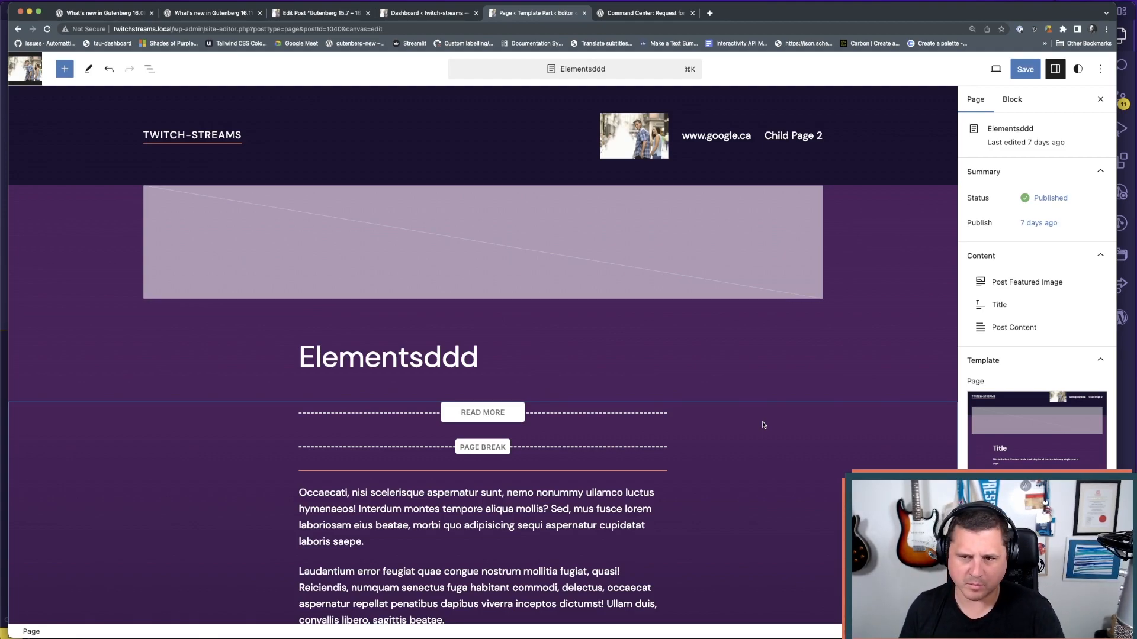
- Select the page title, try collapsing and expanding the Content and Template sections, and select the Post Content area
click(563, 349)
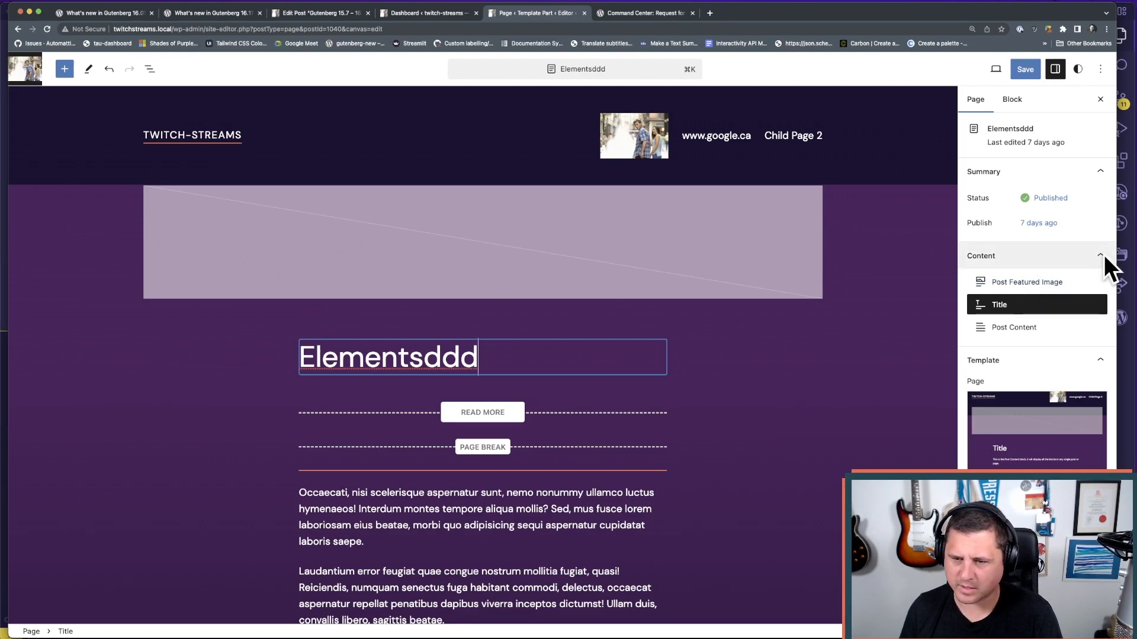
click(1102, 256)
click(1100, 284)
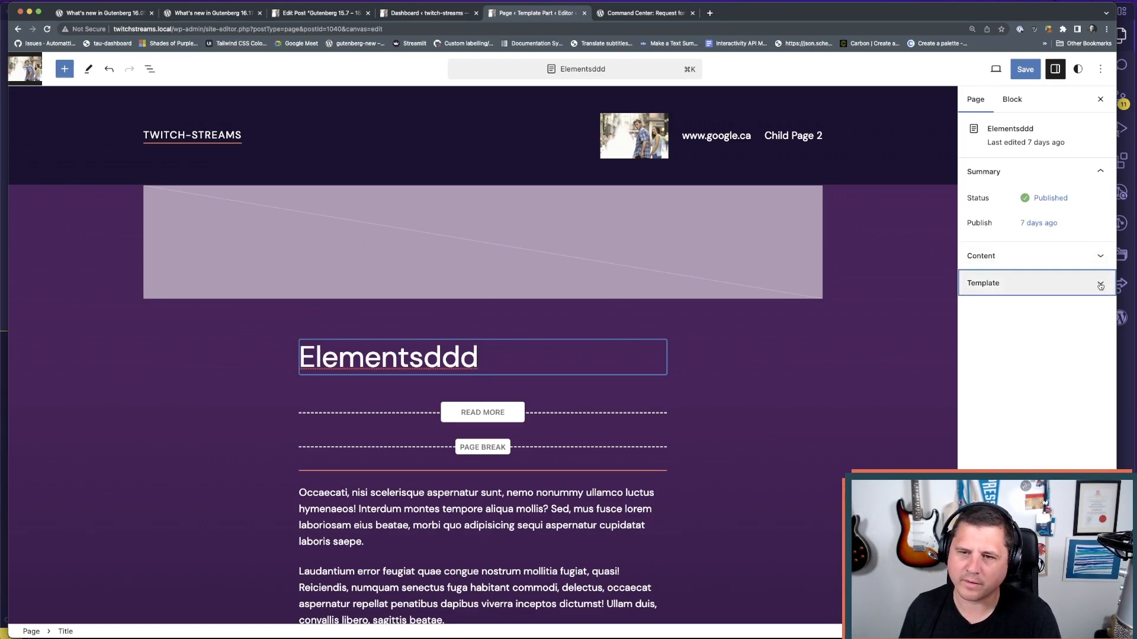
click(1100, 284)
click(1100, 284)
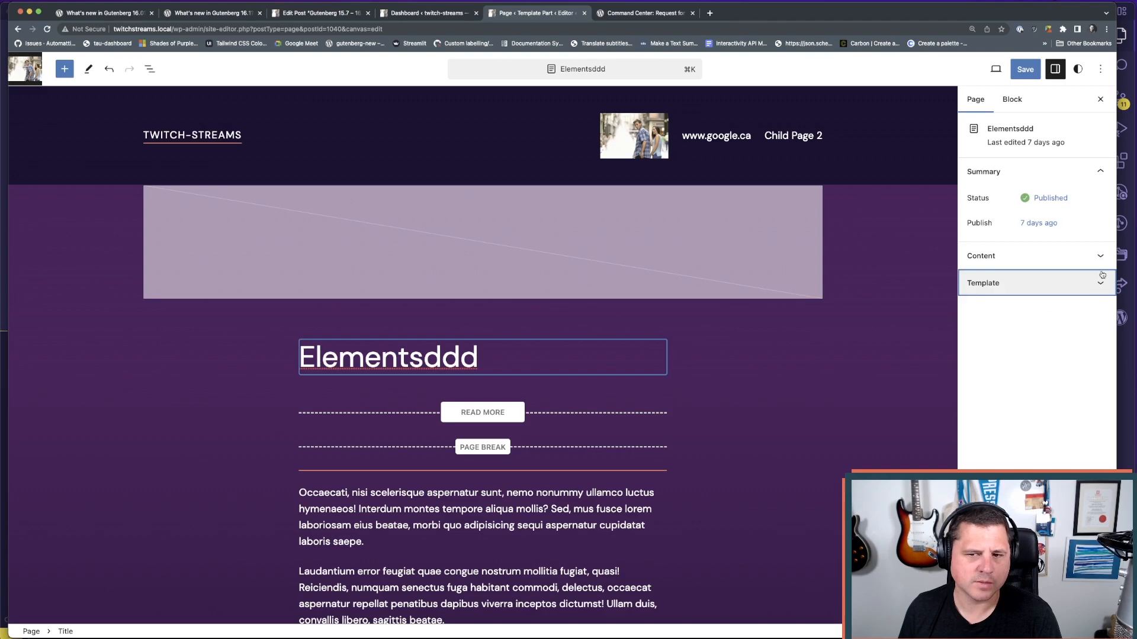
click(1100, 256)
click(1023, 328)
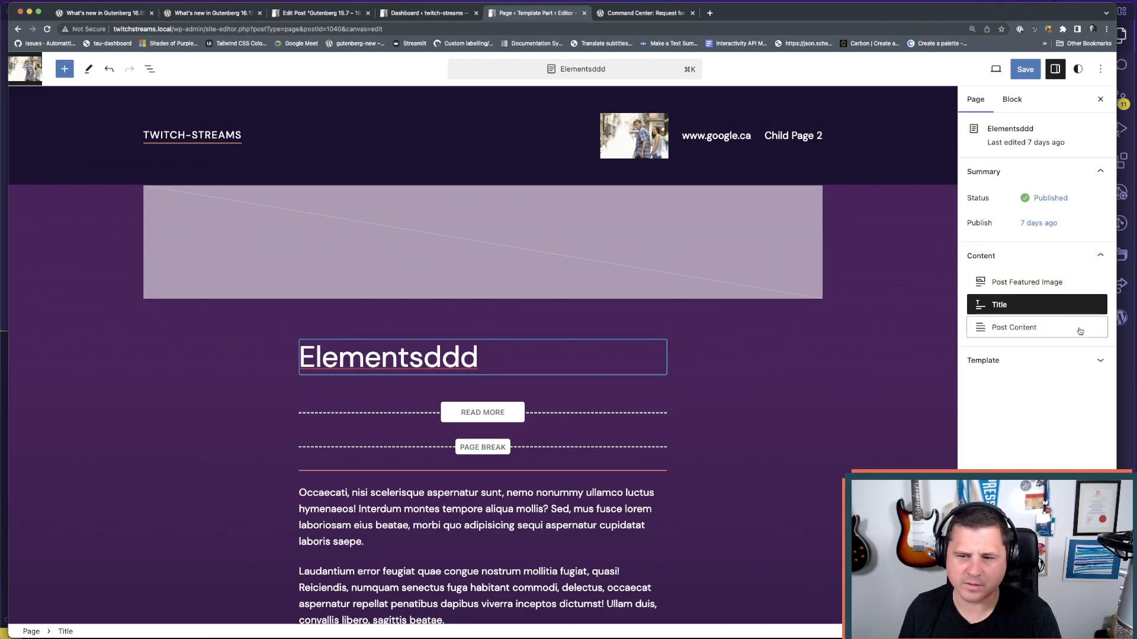
- Insert an empty Heading block after the first paragraph of the page content
click(72, 78)
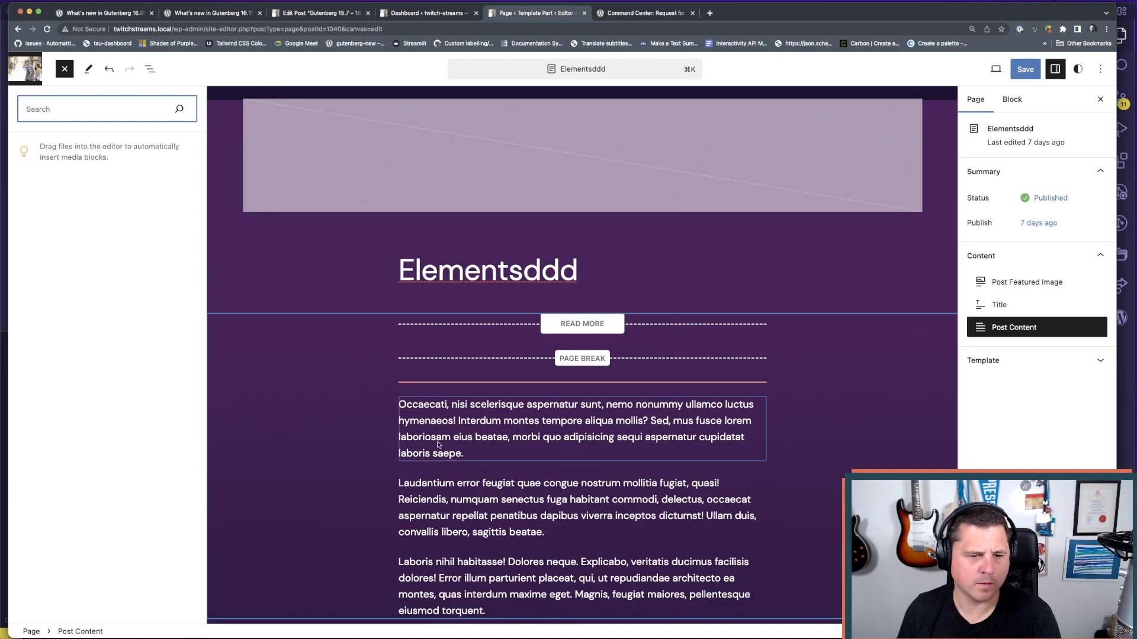
click(485, 451)
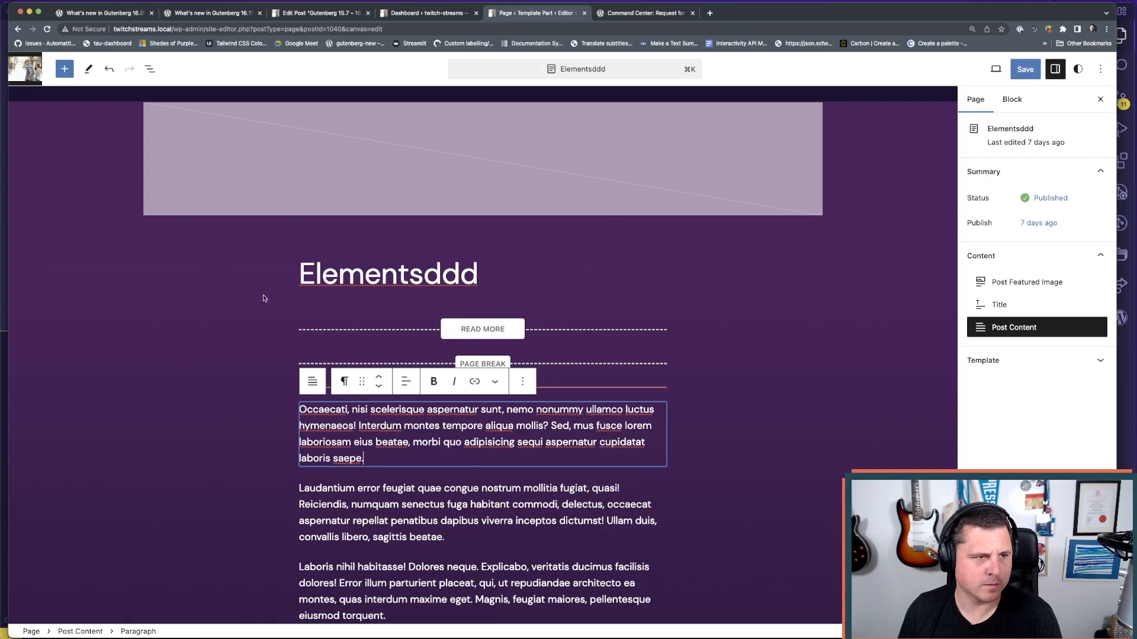
click(65, 69)
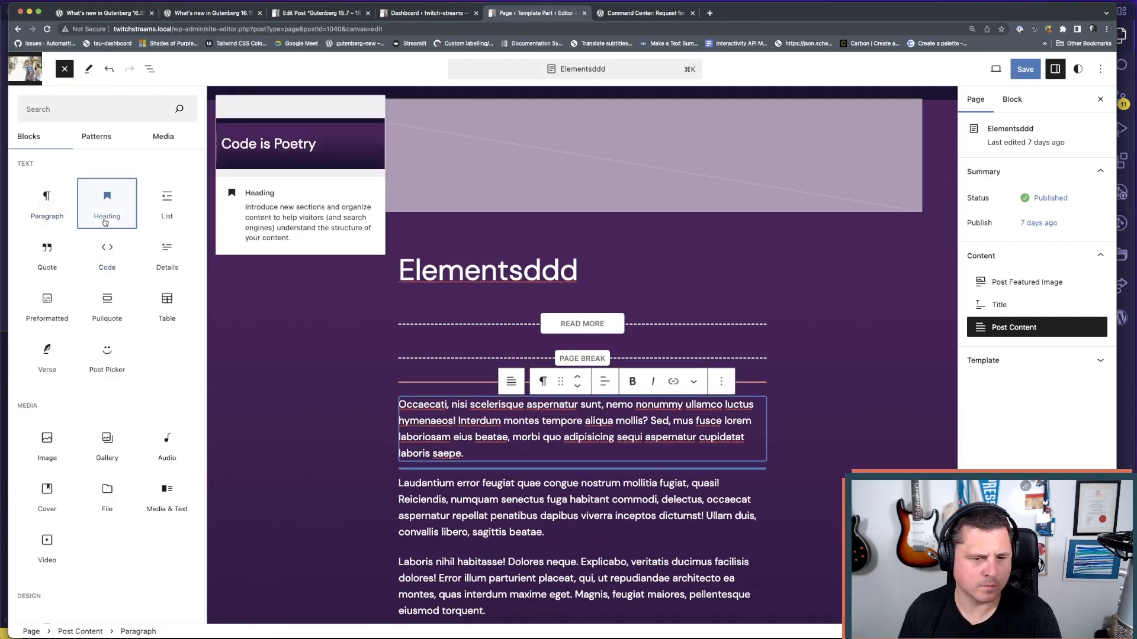
click(105, 222)
- Try selecting the page's content areas and look over the whole page down to its comments section and footer
click(876, 422)
click(998, 304)
scroll(801, 482, down, 3)
click(801, 482)
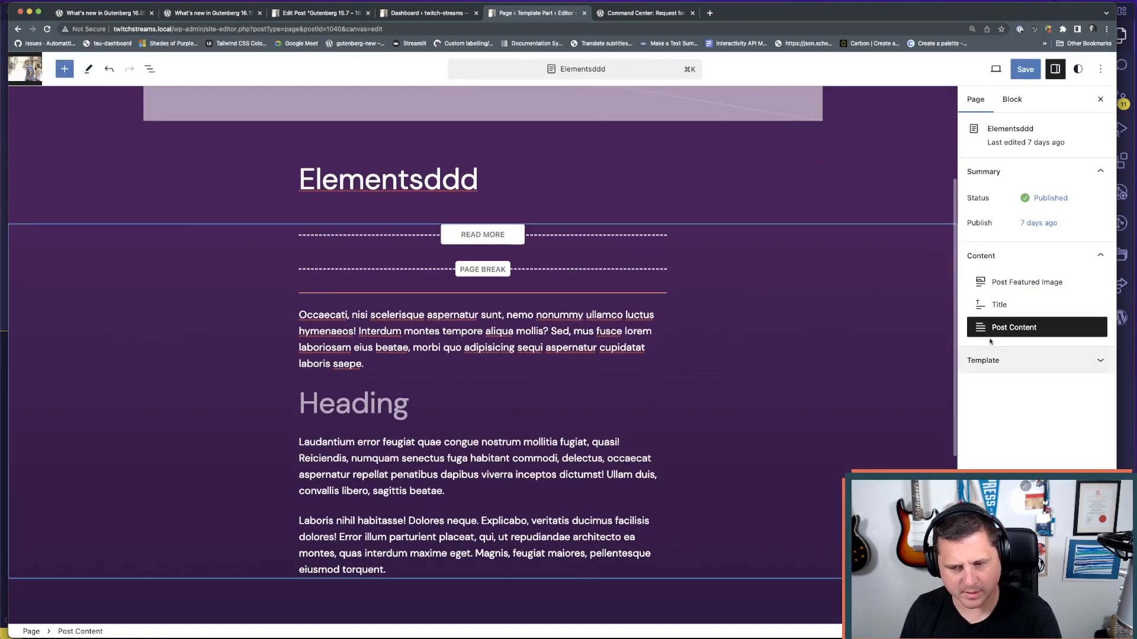
click(1007, 327)
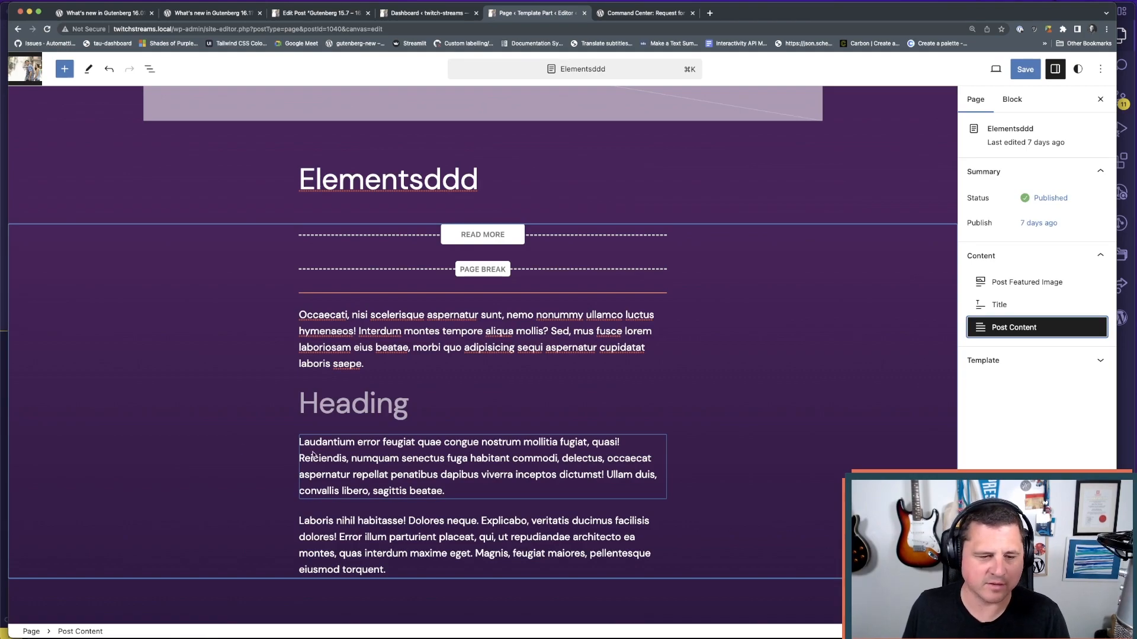
scroll(151, 447, down, 5)
scroll(151, 447, down, 1)
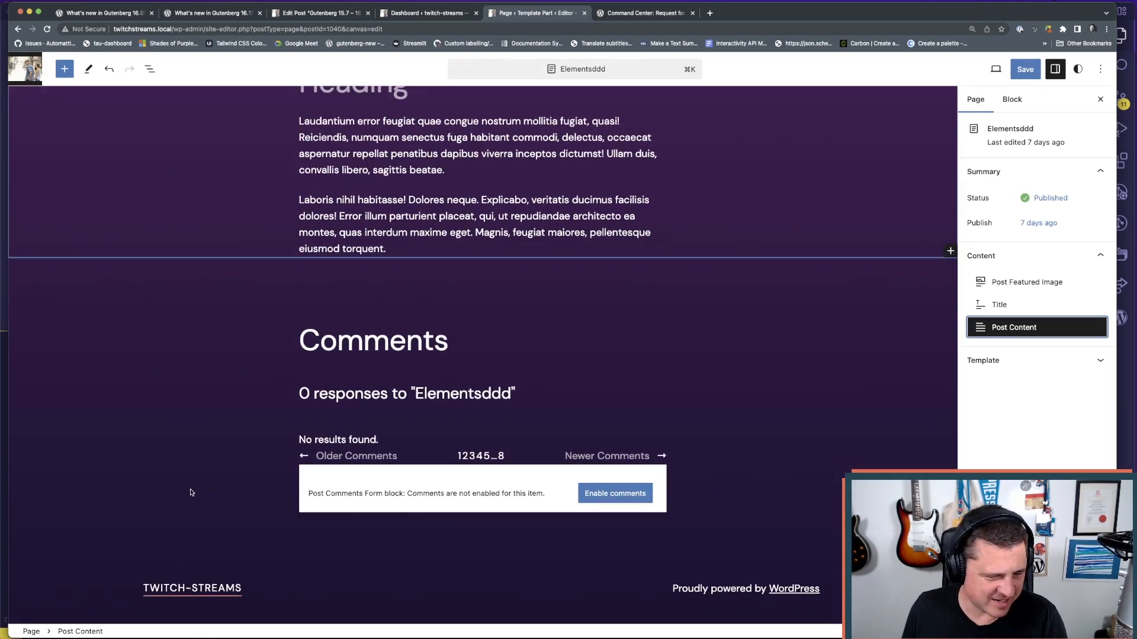
scroll(190, 493, up, 8)
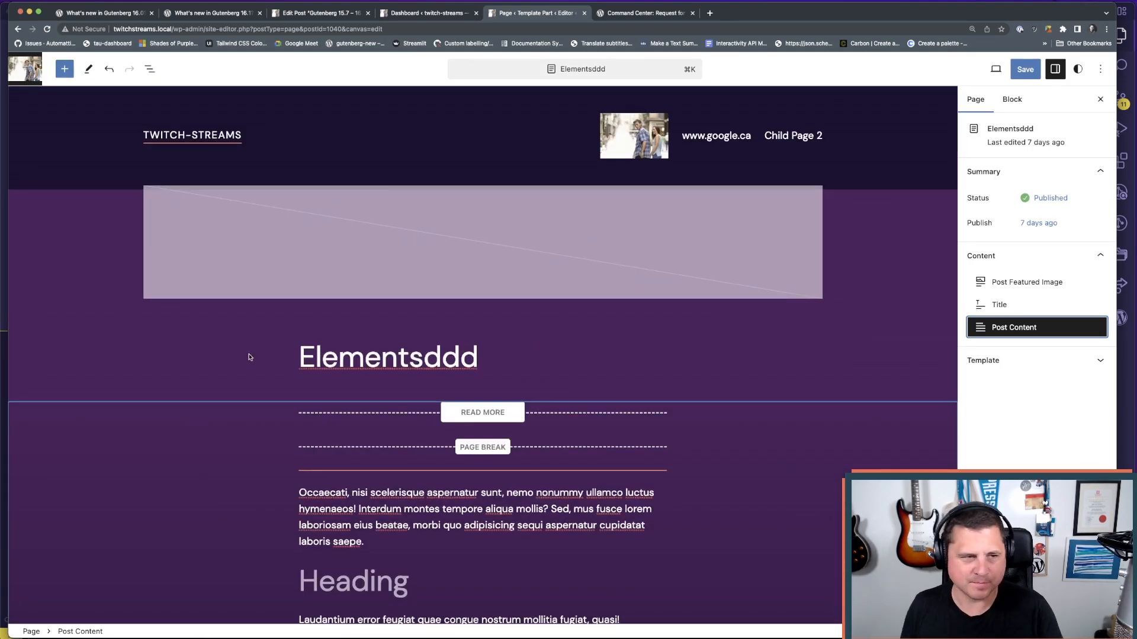
- Try to edit a template block from the page, and open the Page template for editing
double_click(855, 332)
click(983, 360)
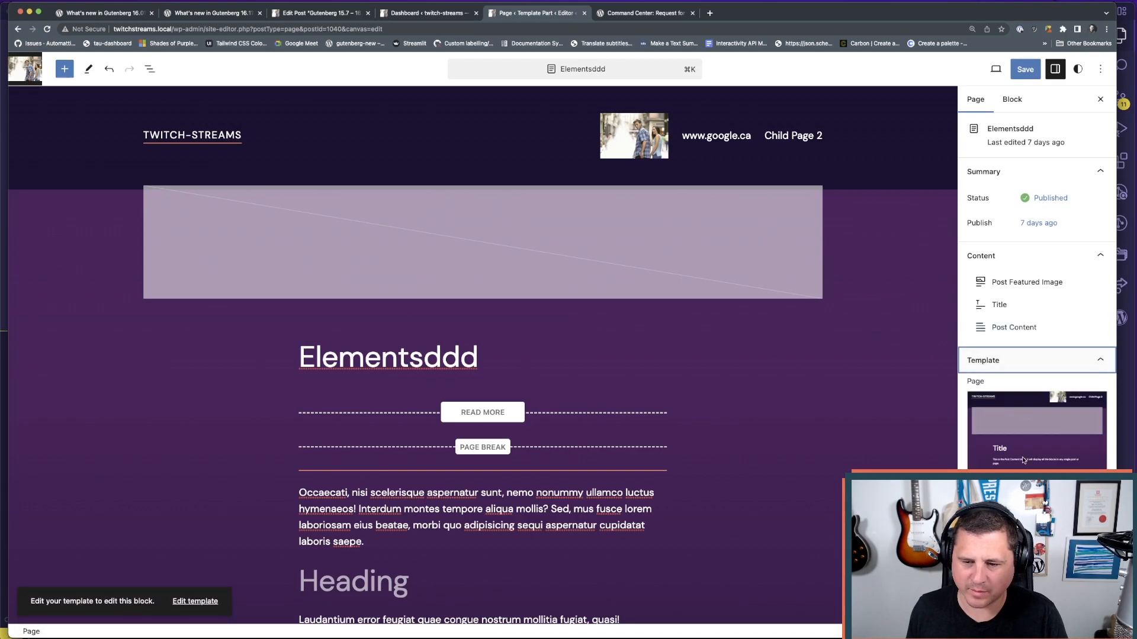
click(1036, 430)
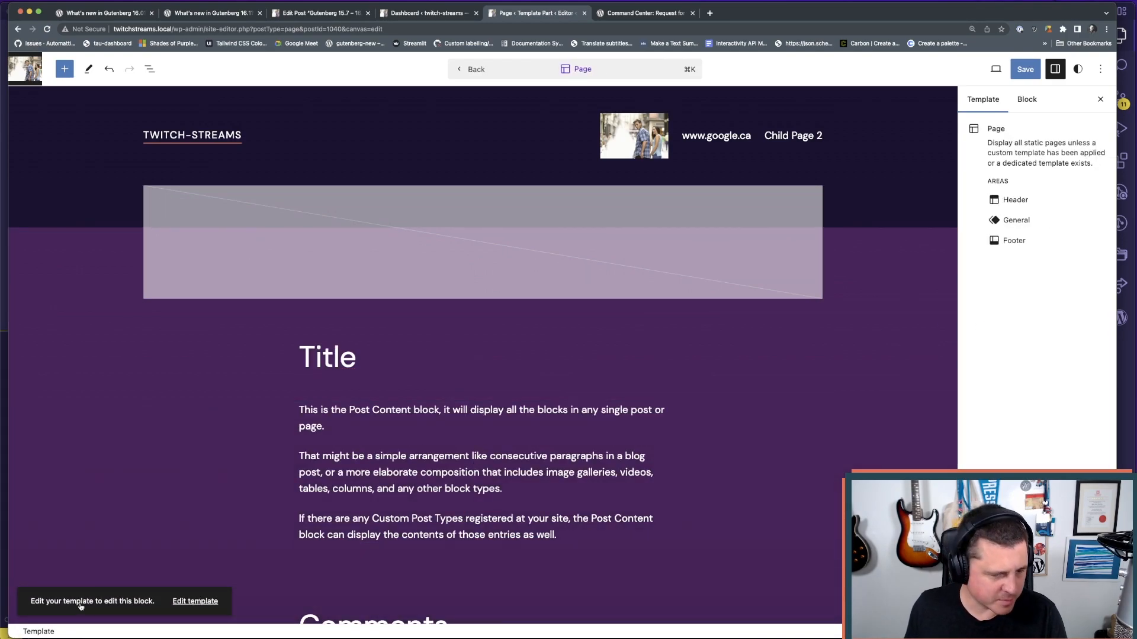
click(186, 603)
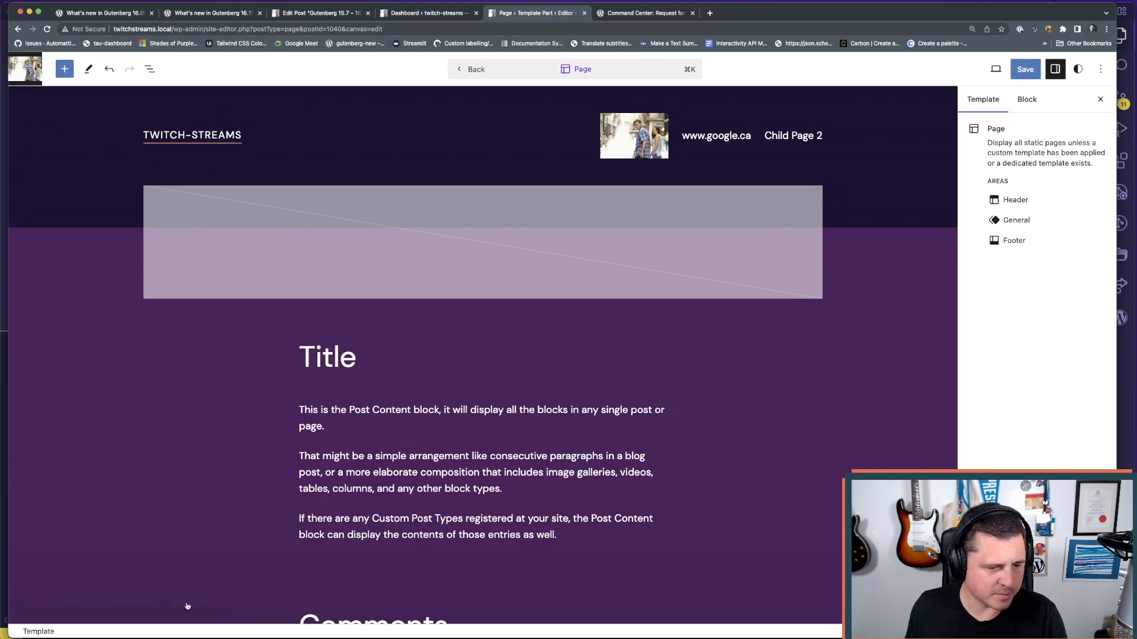
- Inspect the Post Content block's settings in the Page template and go back to the page
click(649, 433)
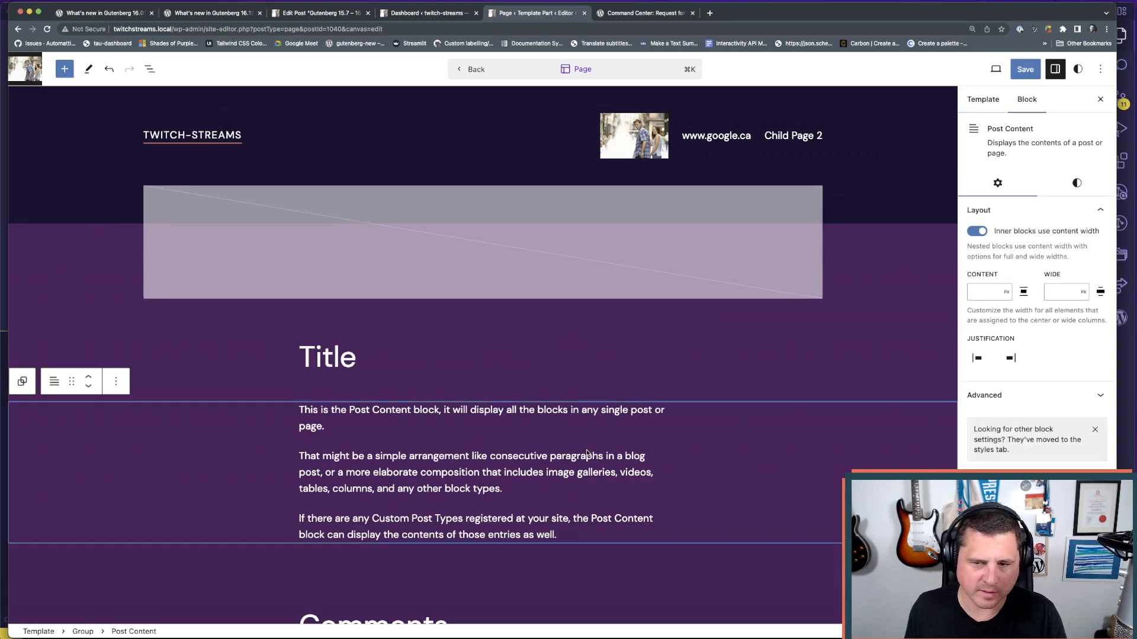
click(991, 106)
click(1022, 108)
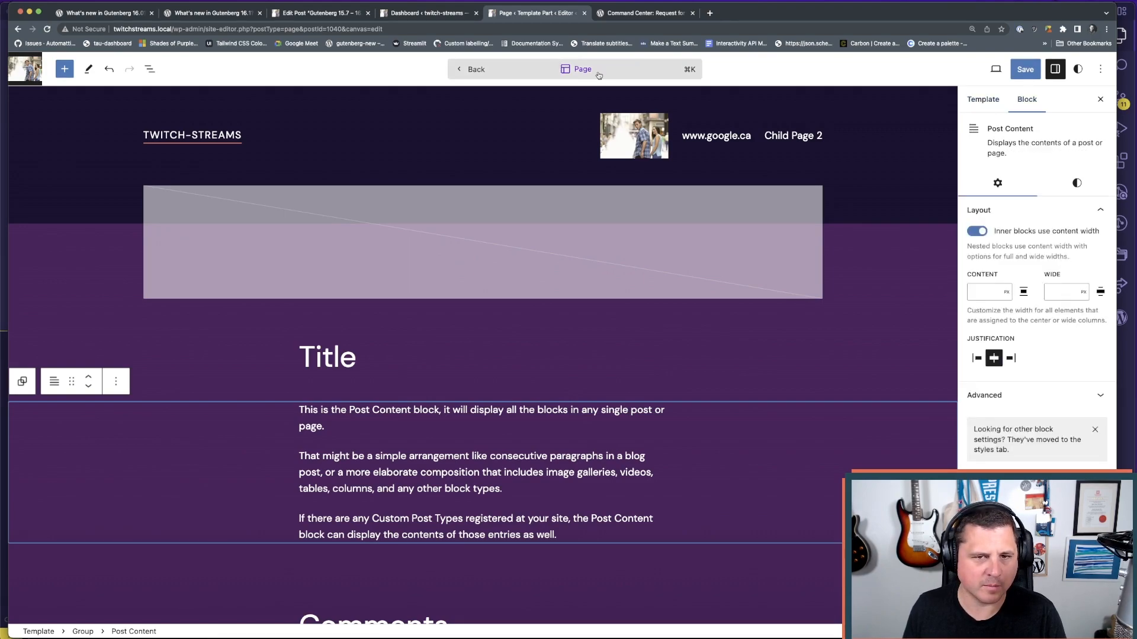
click(598, 71)
click(512, 72)
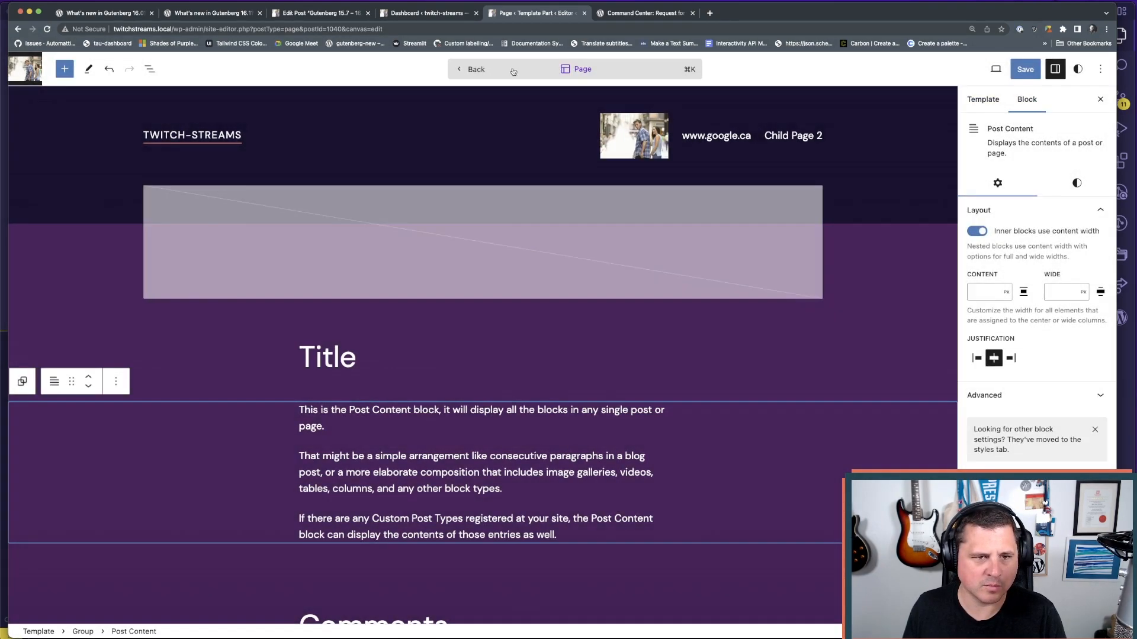
click(473, 69)
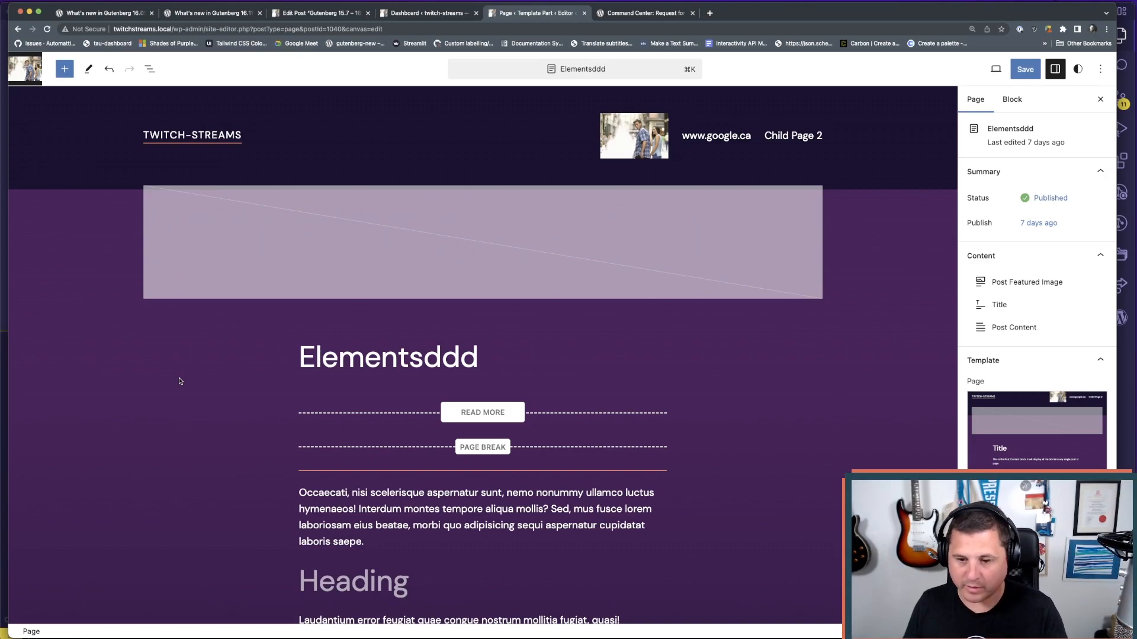
- Reopen the Page template and look over its layout down to the comments area
click(1037, 520)
scroll(441, 452, down, 4)
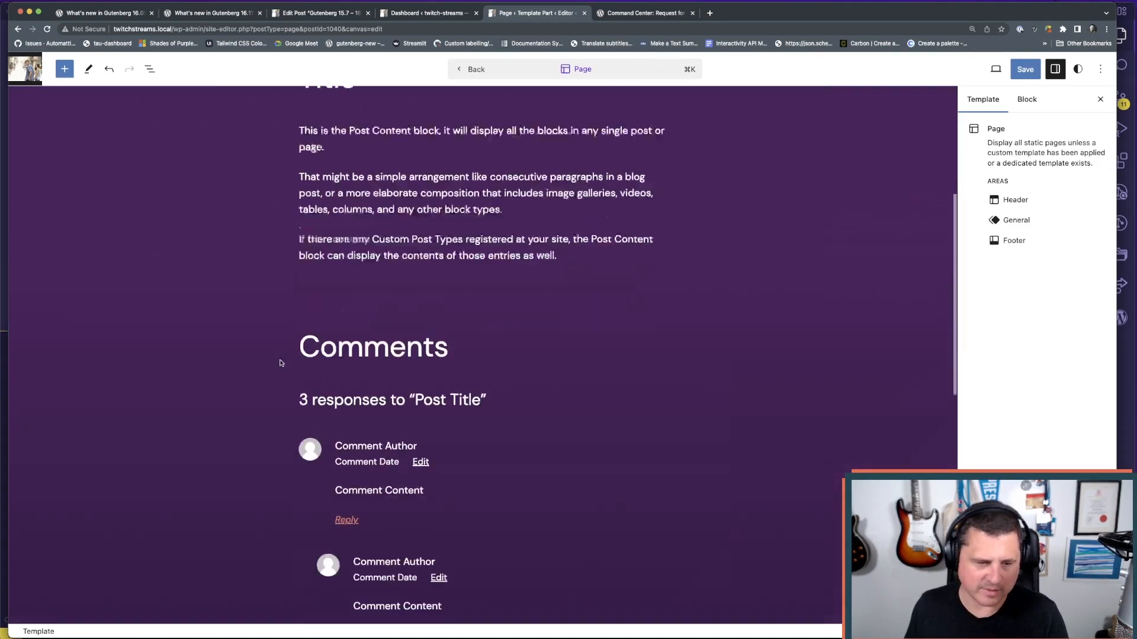
scroll(269, 368, up, 4)
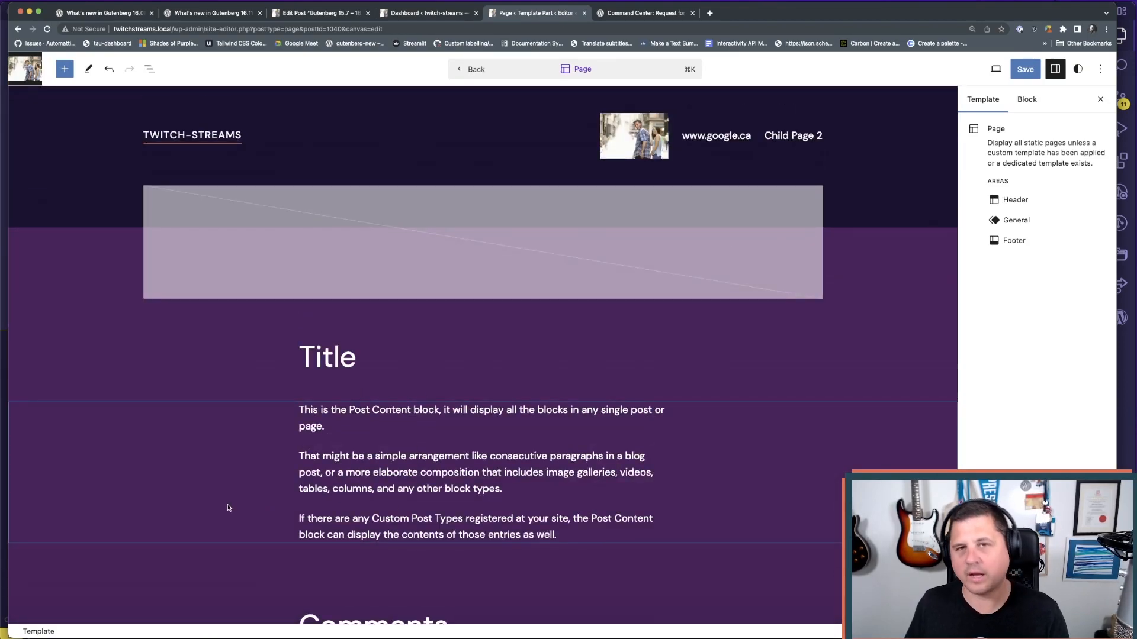
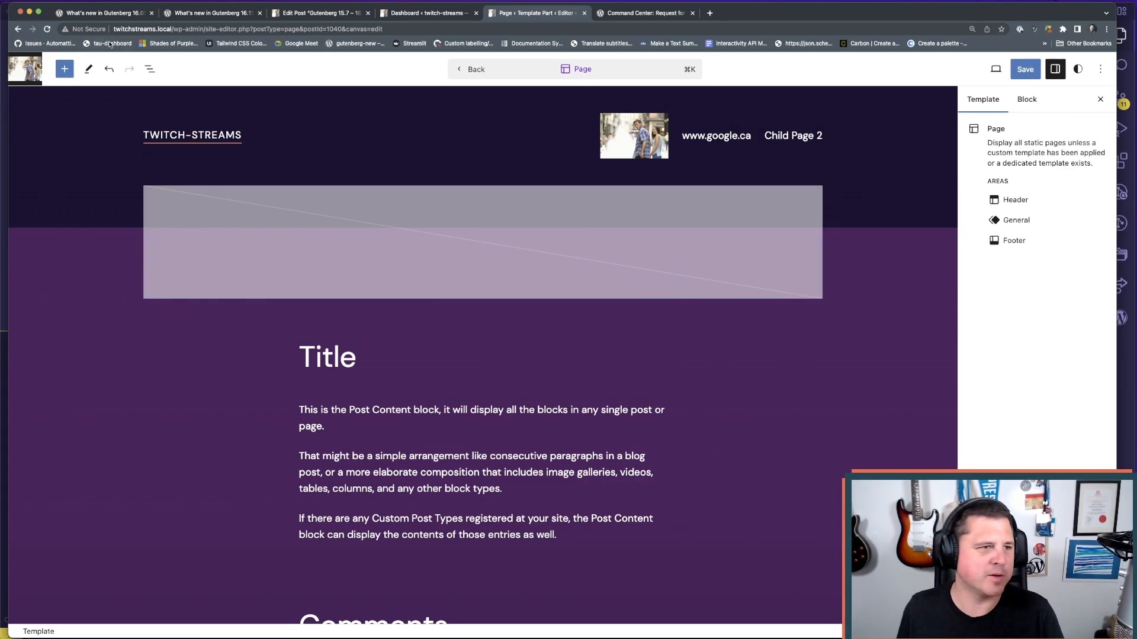
- Switch to the Gutenberg 16.0 post and read its sections on dimension controls, Post Template block spacing and the stable Details block
click(101, 12)
scroll(213, 376, down, 5)
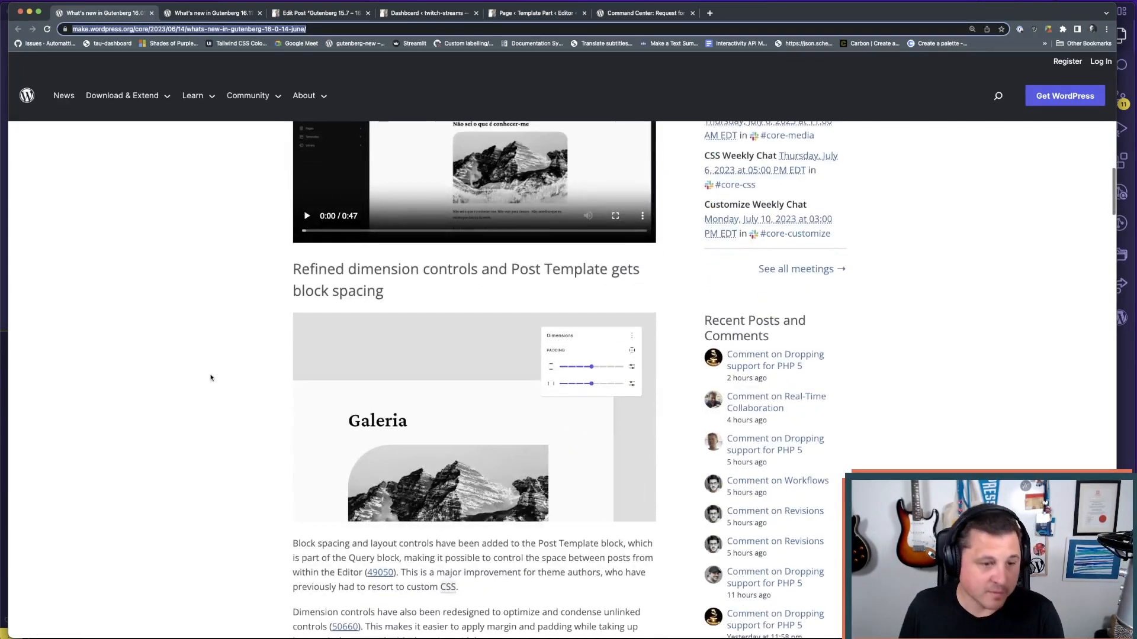
scroll(204, 375, down, 2)
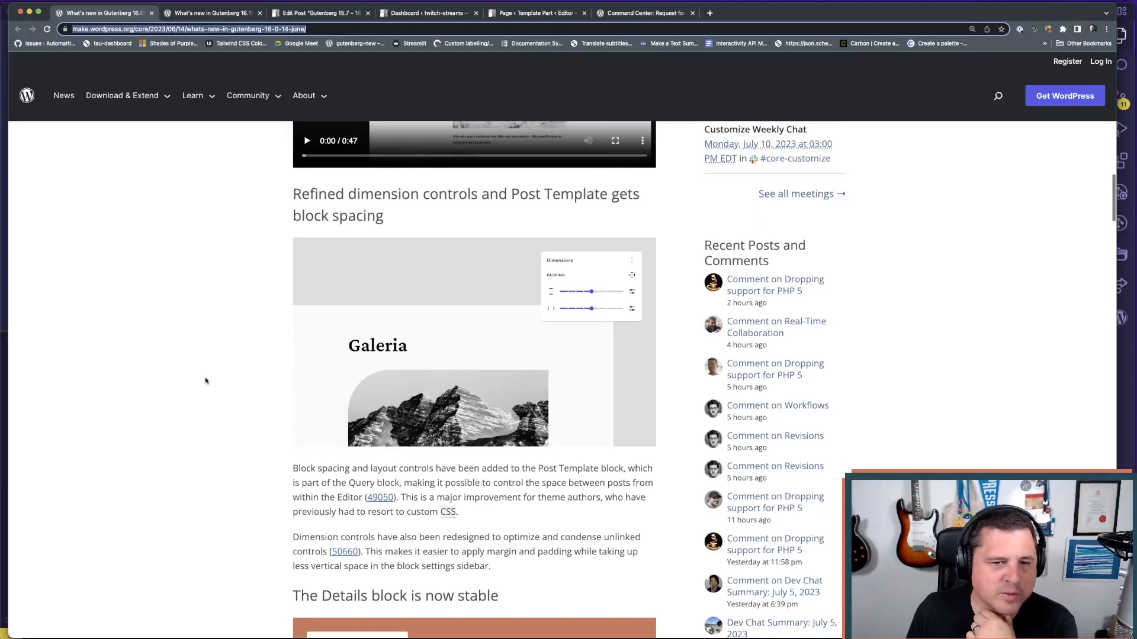
scroll(206, 380, down, 1)
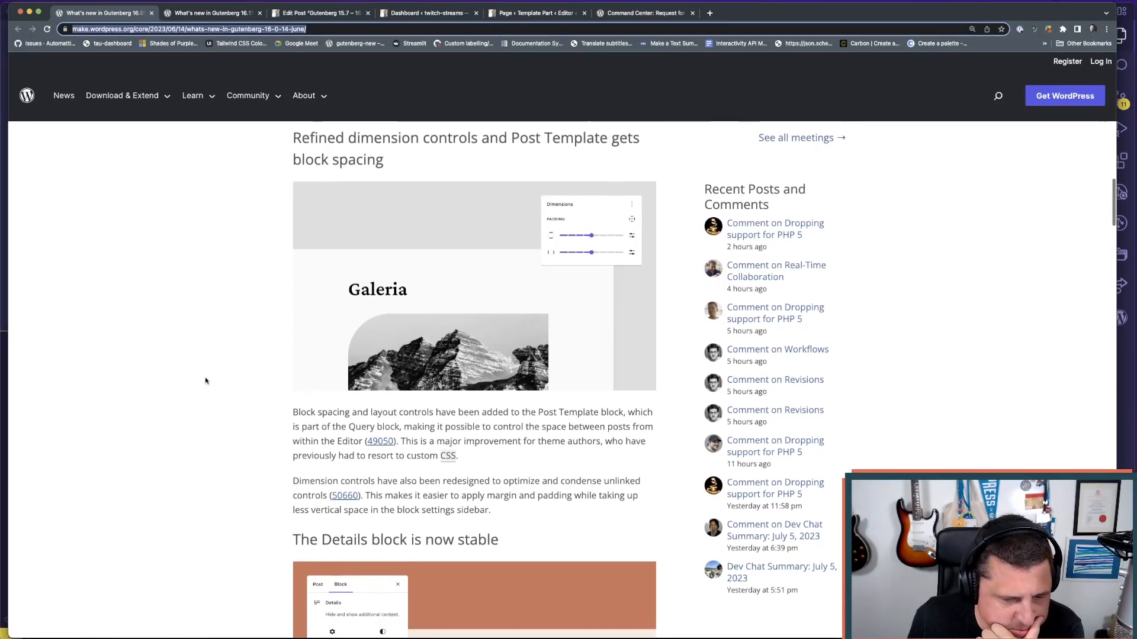
scroll(206, 379, down, 2)
scroll(206, 379, up, 2)
scroll(206, 379, down, 2)
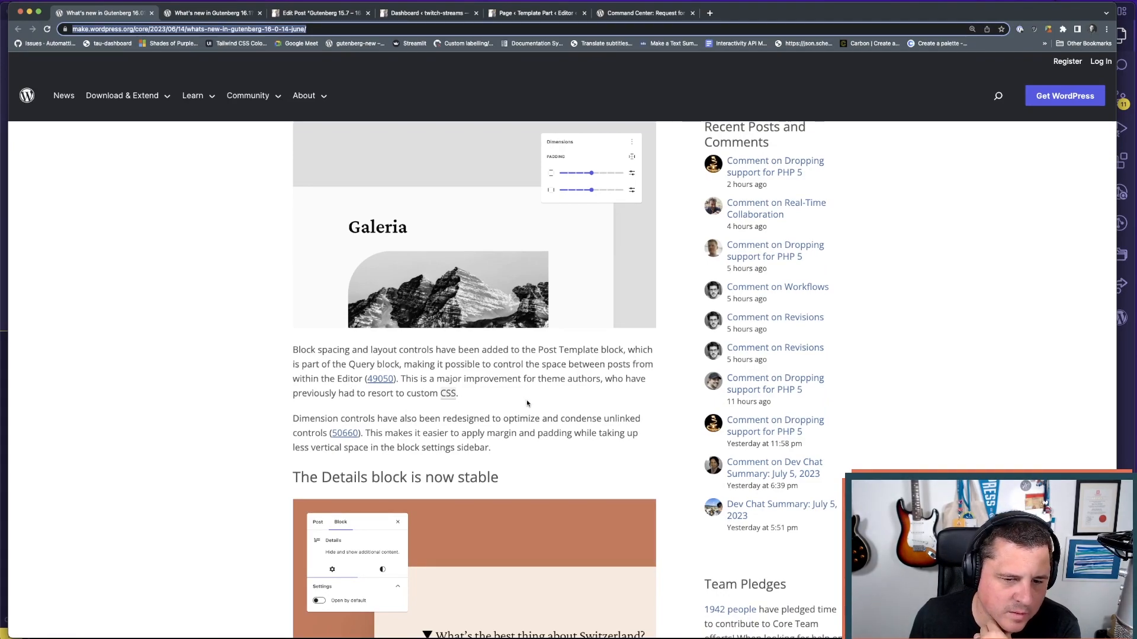
scroll(527, 403, down, 3)
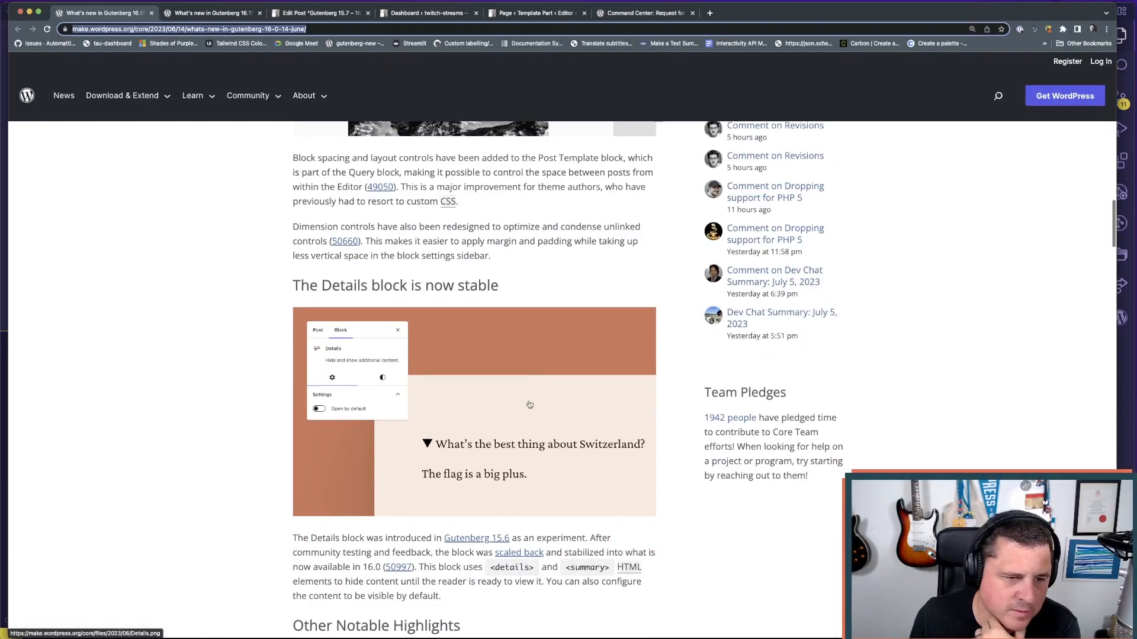
scroll(281, 290, down, 1)
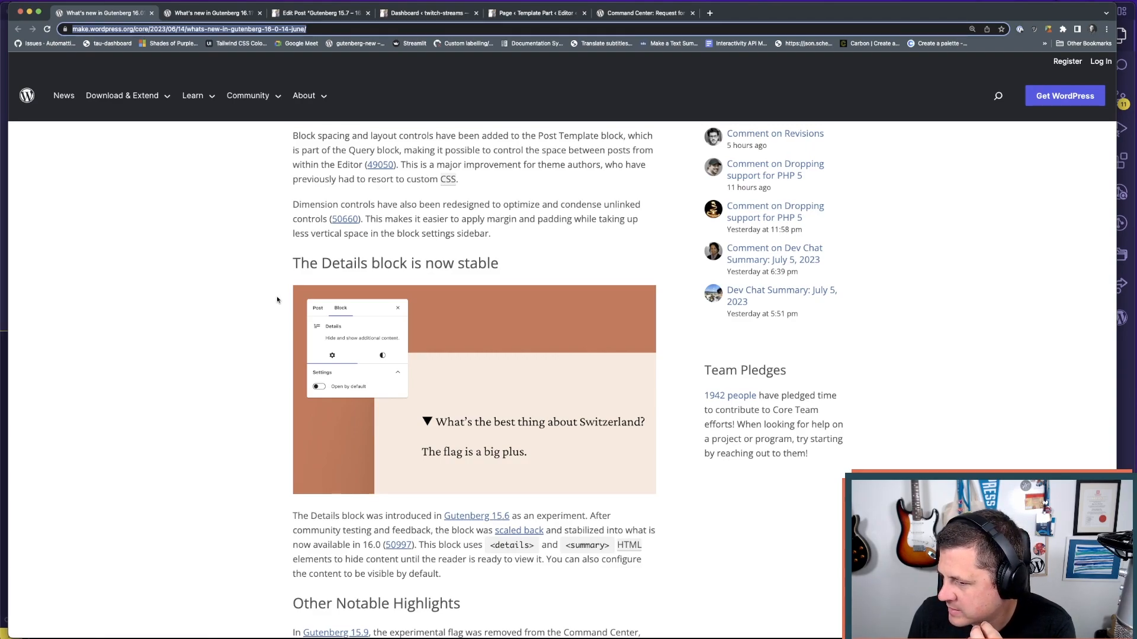
- Read the Details block section and the Other Notable Highlights in the Gutenberg 16.0 post
scroll(276, 296, up, 1)
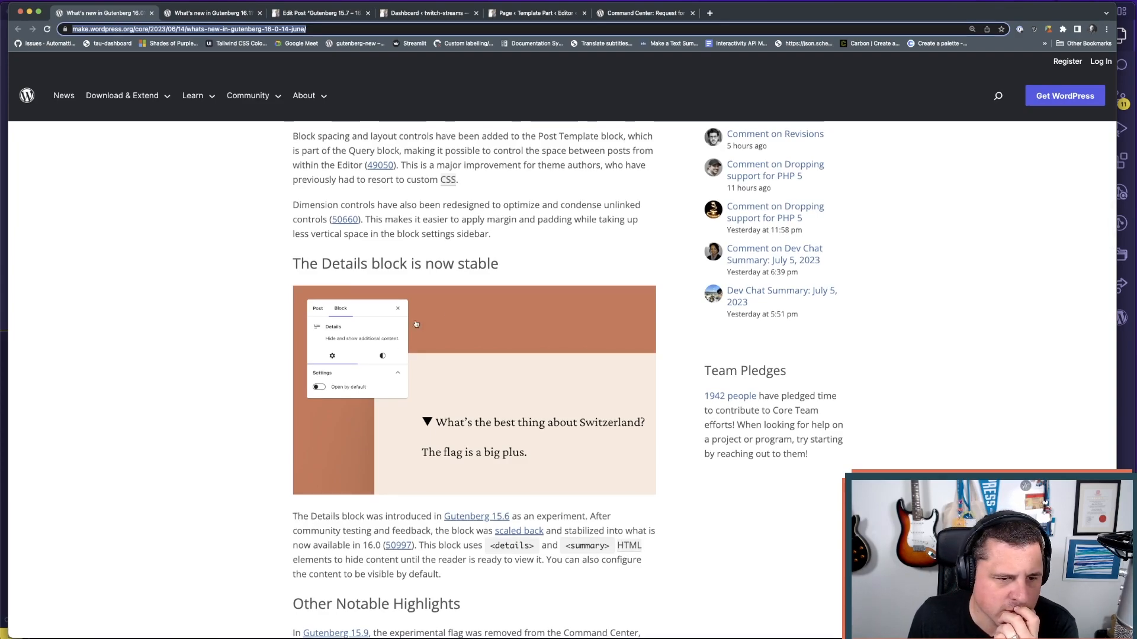
scroll(284, 320, down, 1)
scroll(246, 373, down, 3)
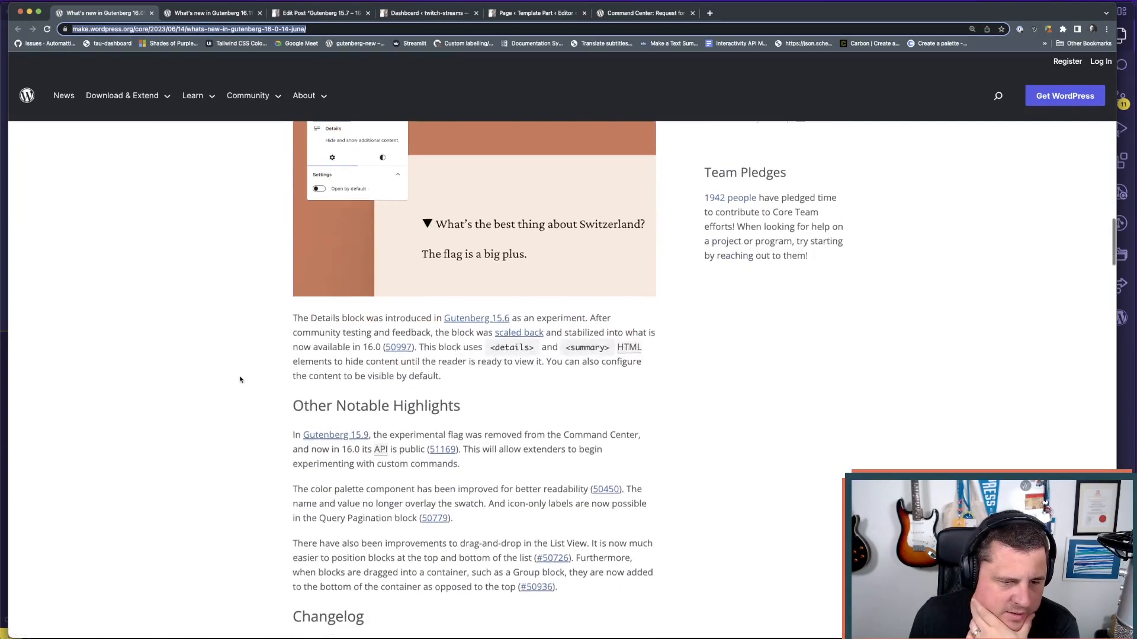
scroll(240, 379, down, 3)
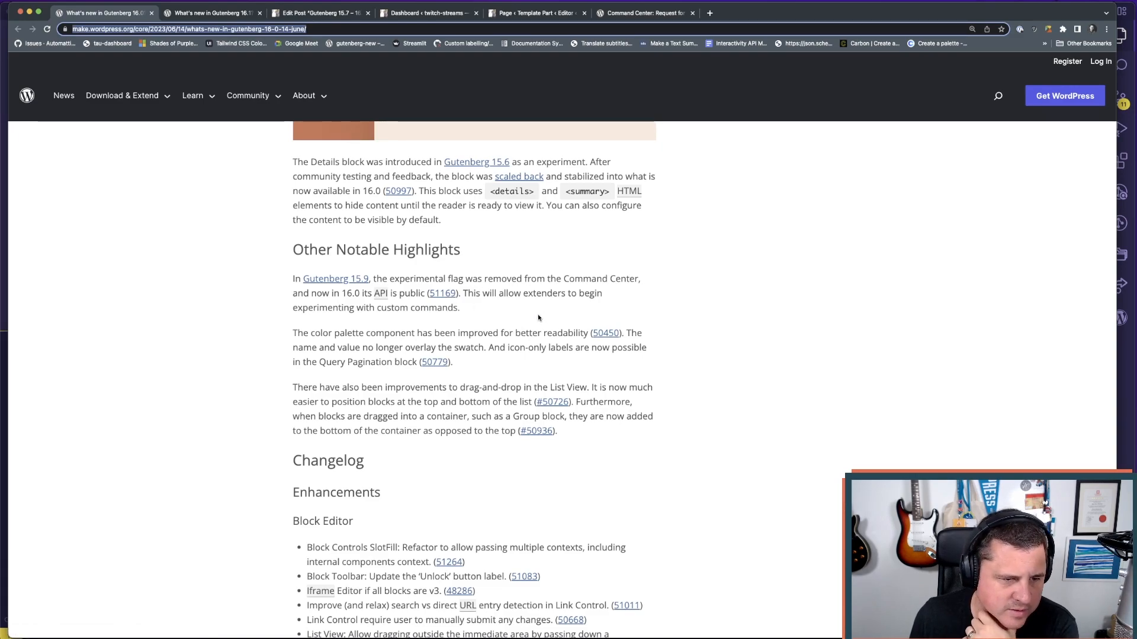
scroll(543, 317, down, 3)
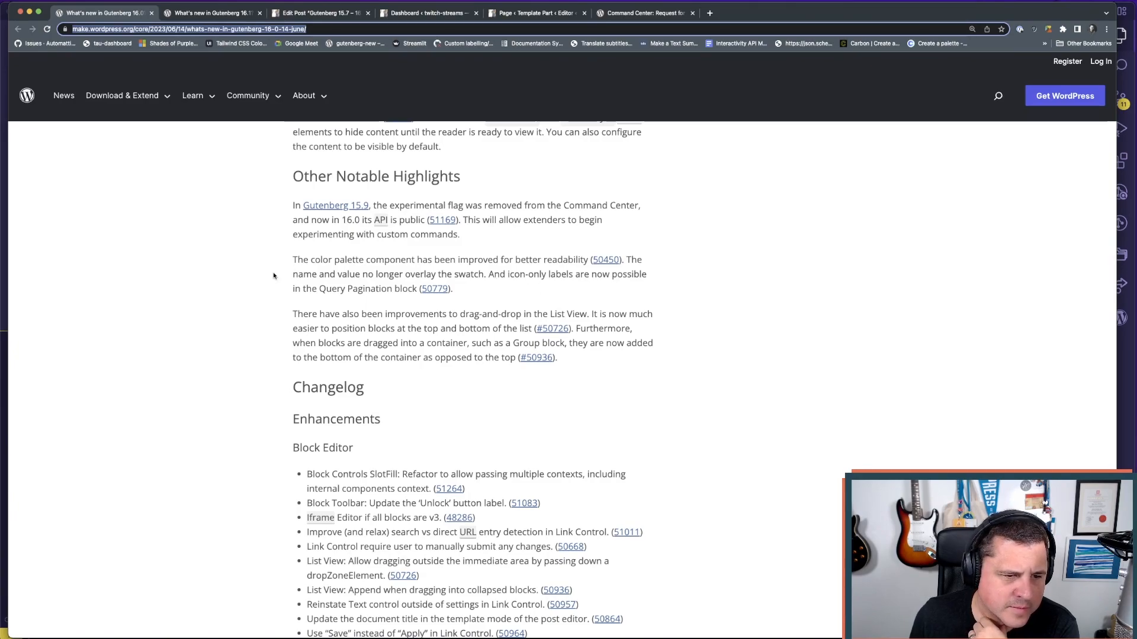
scroll(244, 296, down, 1)
scroll(243, 301, up, 1)
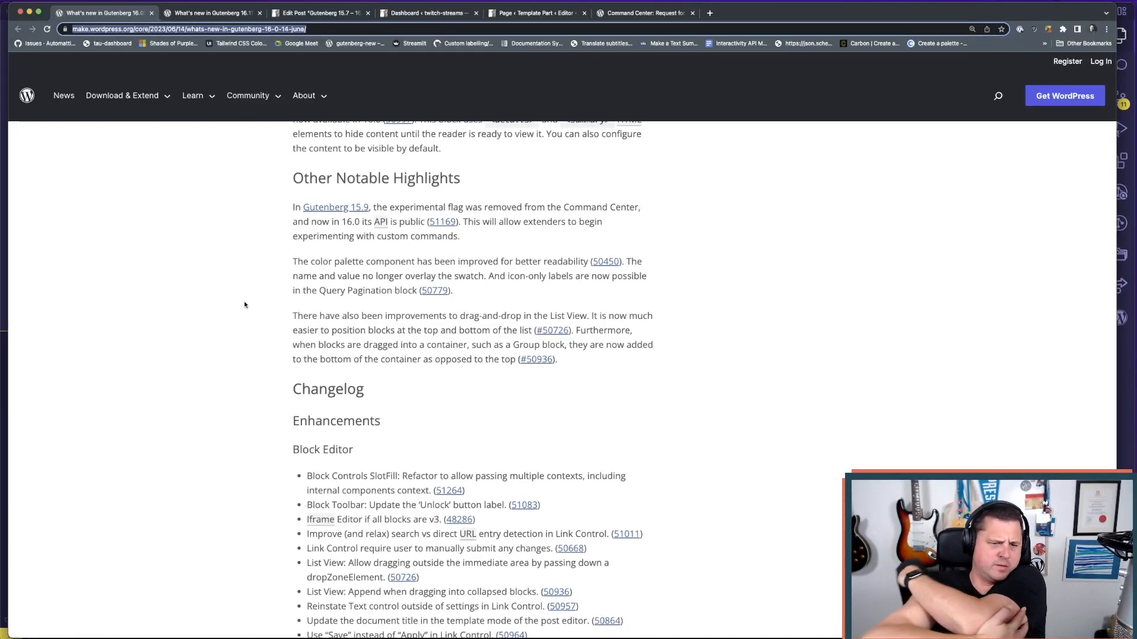
- Open pull request 51264 on the Block Controls SlotFill refactor from the changelog, read its description and close it
scroll(244, 305, down, 5)
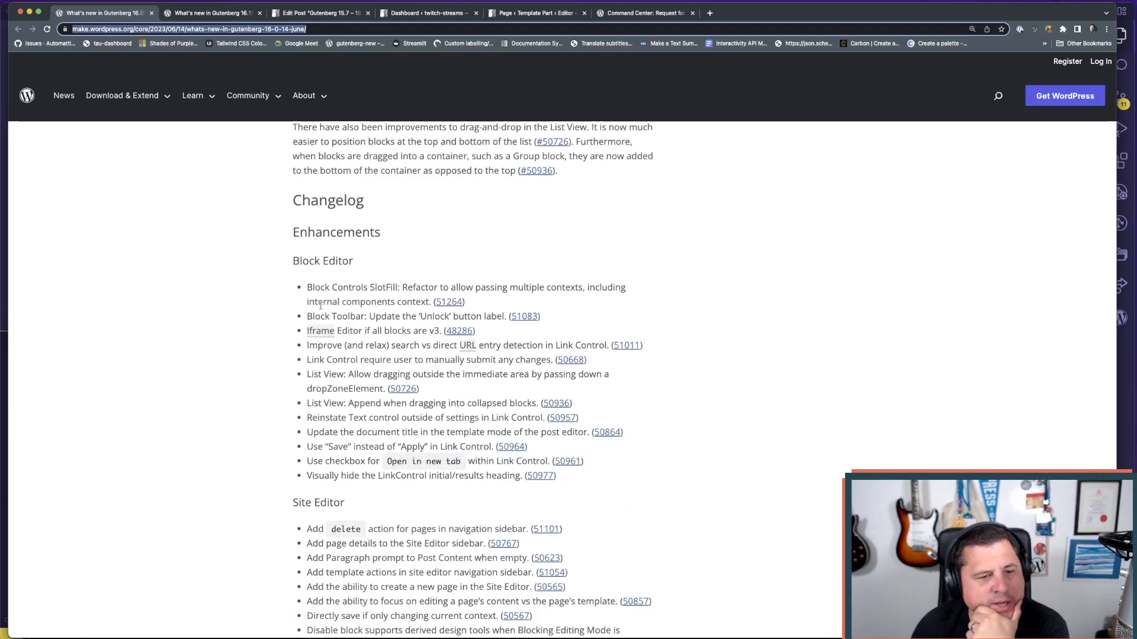
drag(427, 303, 399, 288)
click(242, 312)
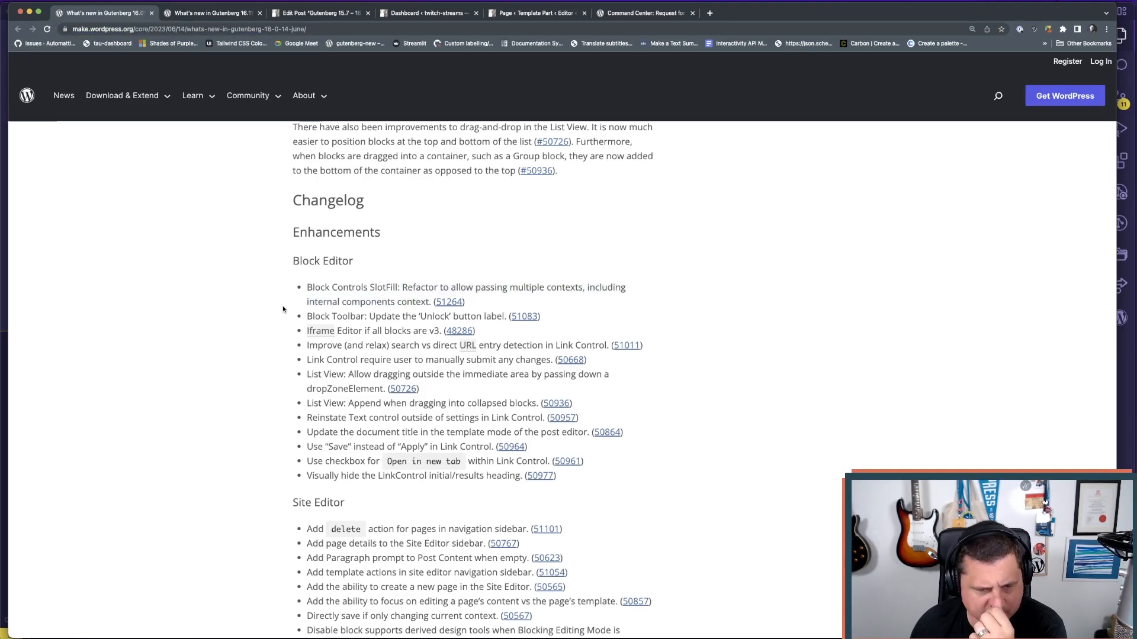
super+click(455, 302)
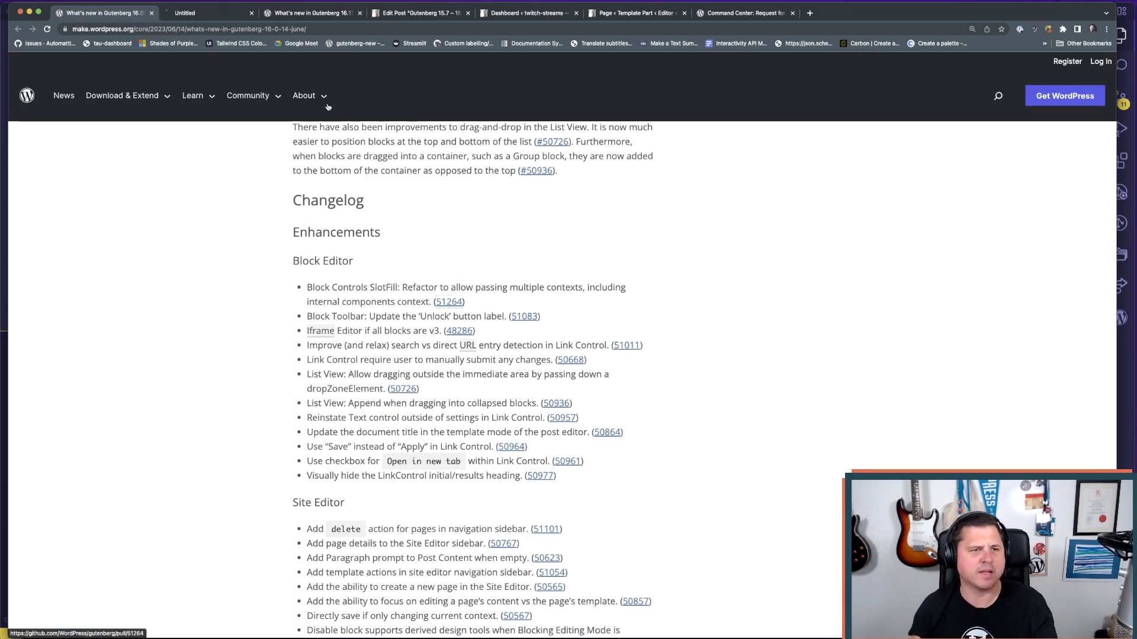
click(192, 13)
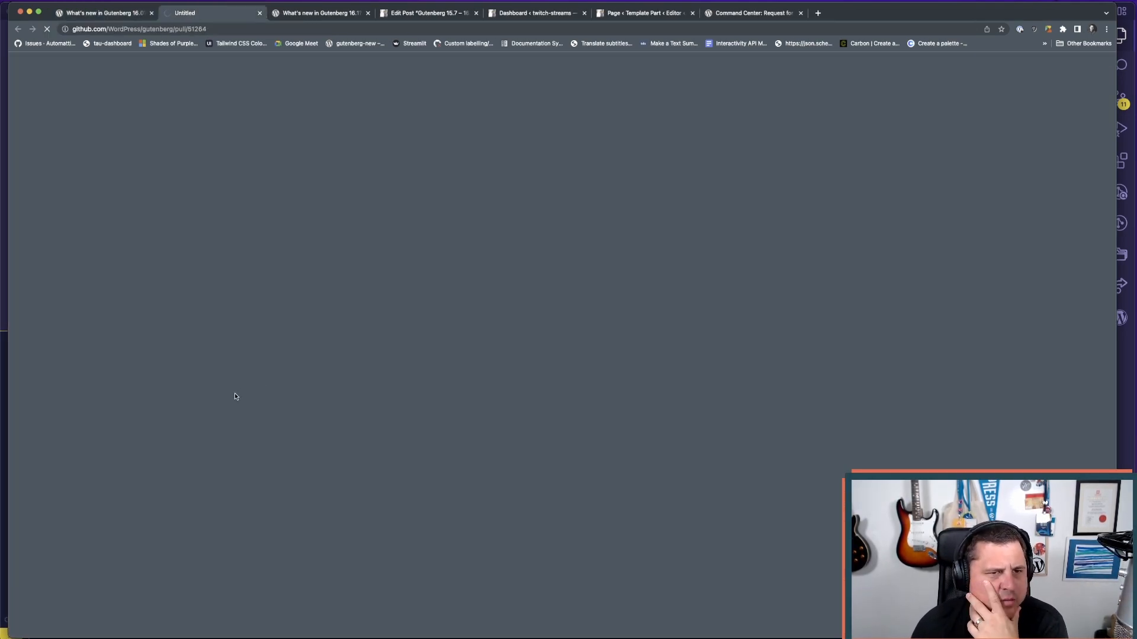
scroll(196, 397, down, 3)
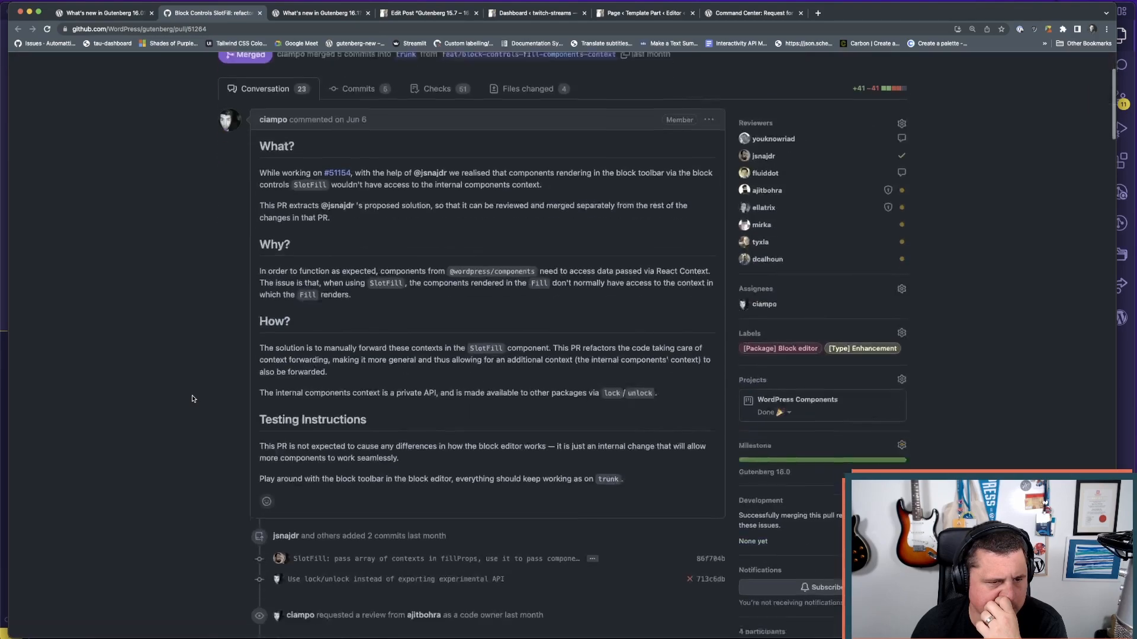
scroll(192, 399, down, 4)
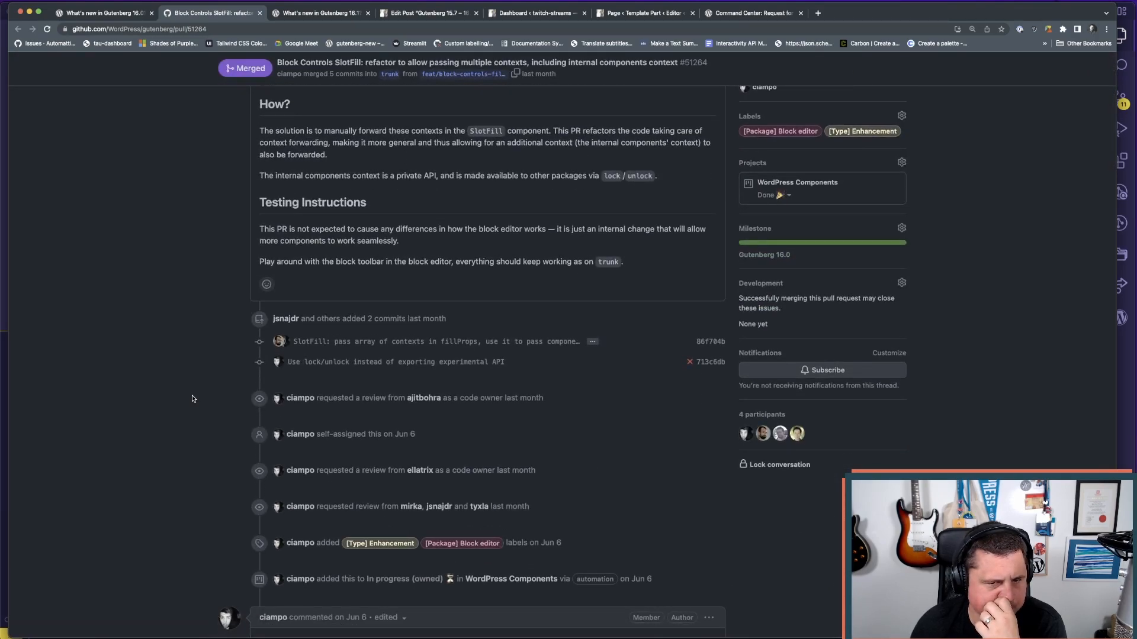
scroll(192, 398, up, 5)
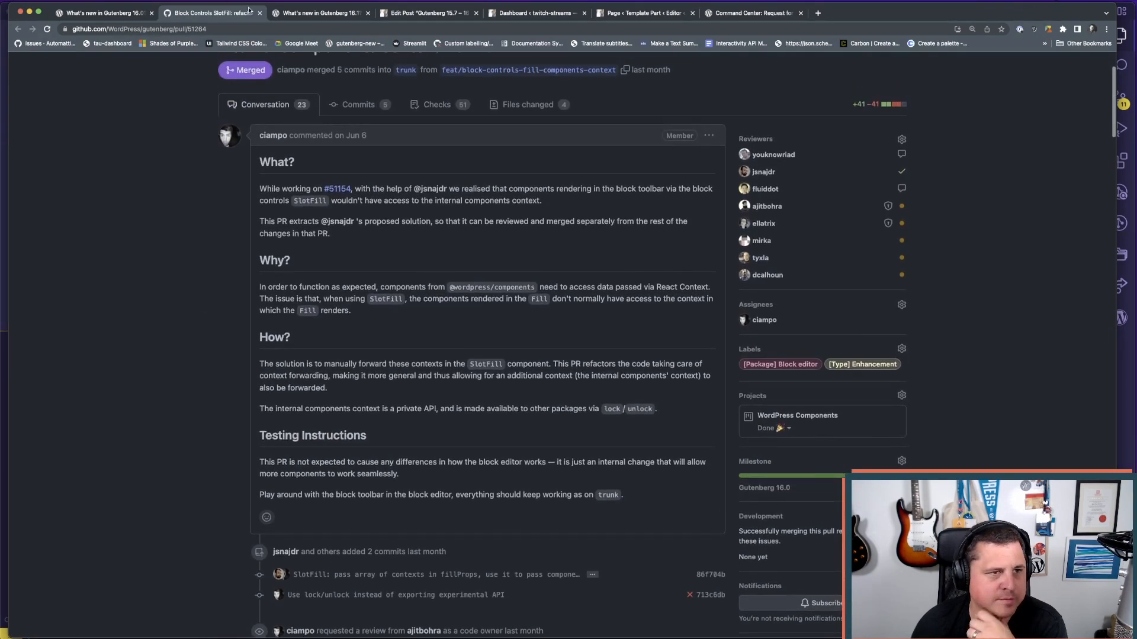
click(260, 13)
- Read the changelog's Enhancements for the Block Editor, Site Editor, Block Library, Components, Data Layer and Accessibility
scroll(228, 400, down, 2)
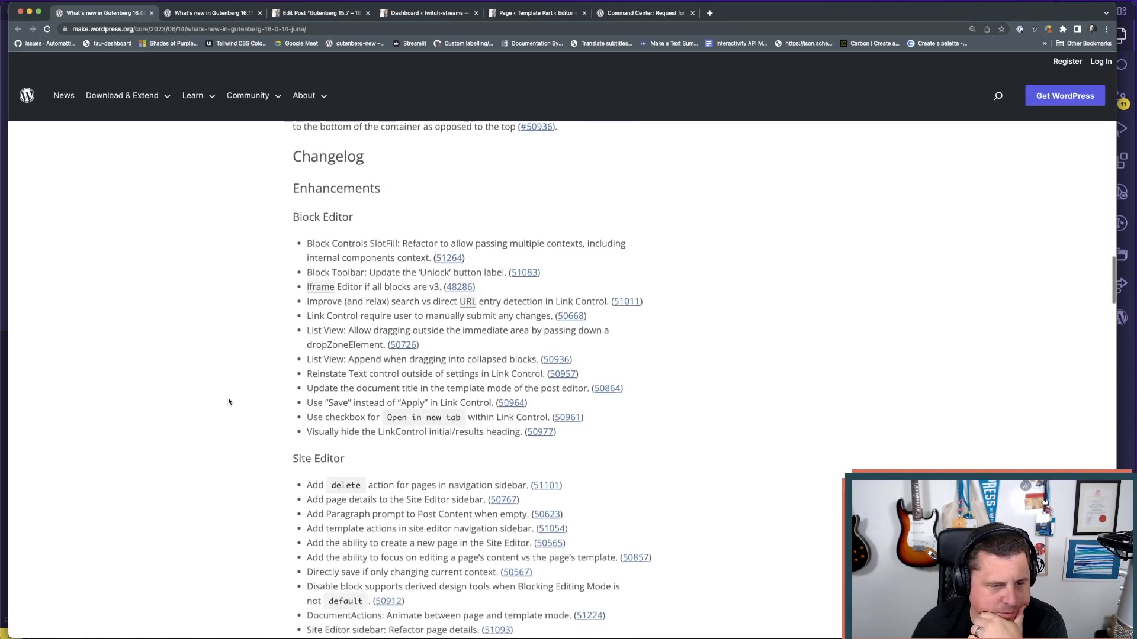
scroll(345, 251, down, 4)
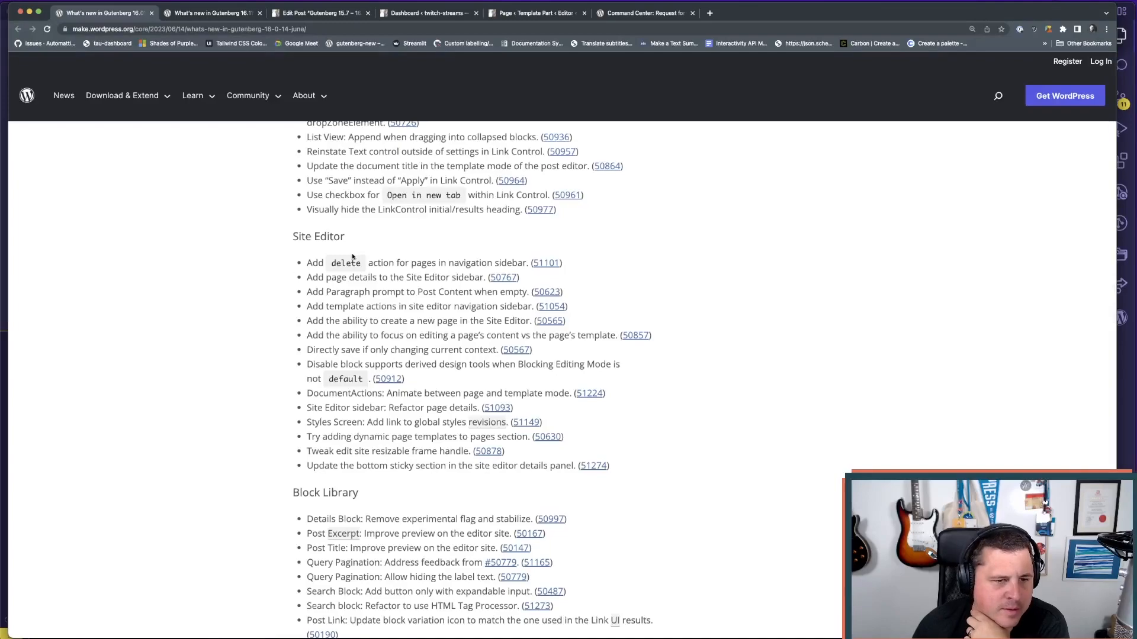
scroll(338, 308, up, 1)
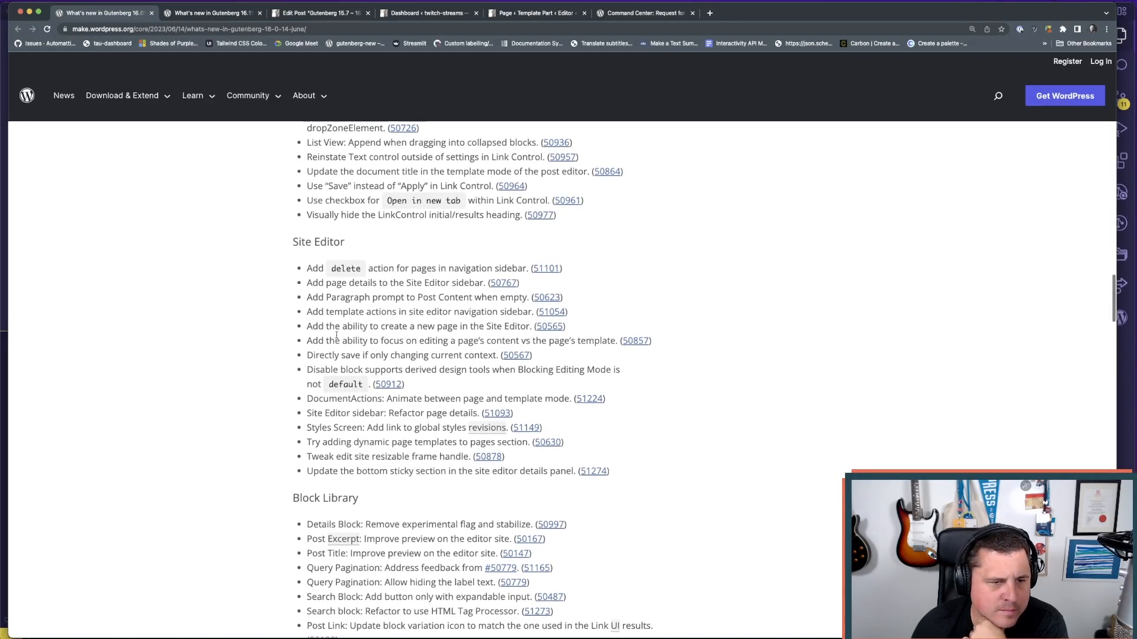
scroll(335, 335, down, 4)
scroll(336, 335, up, 4)
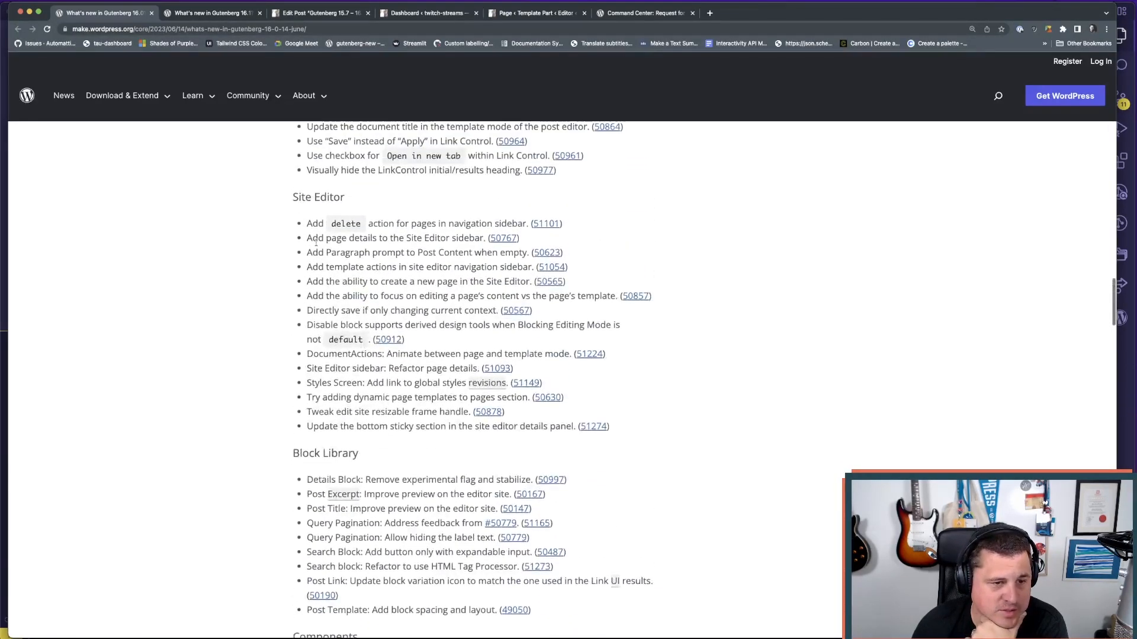
scroll(519, 243, up, 1)
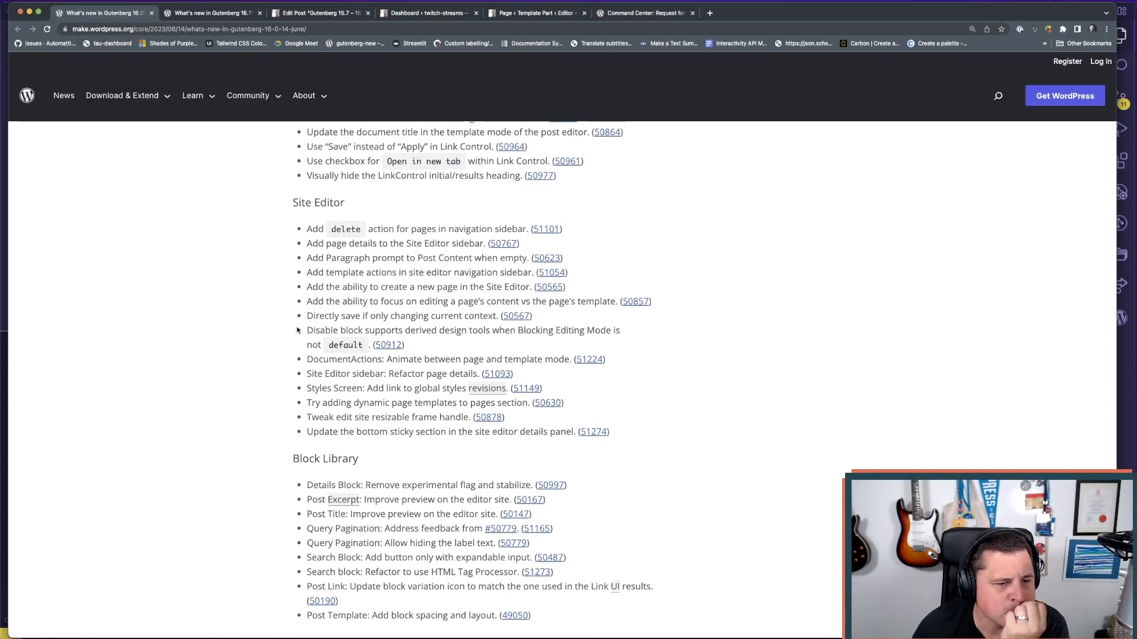
scroll(297, 330, down, 5)
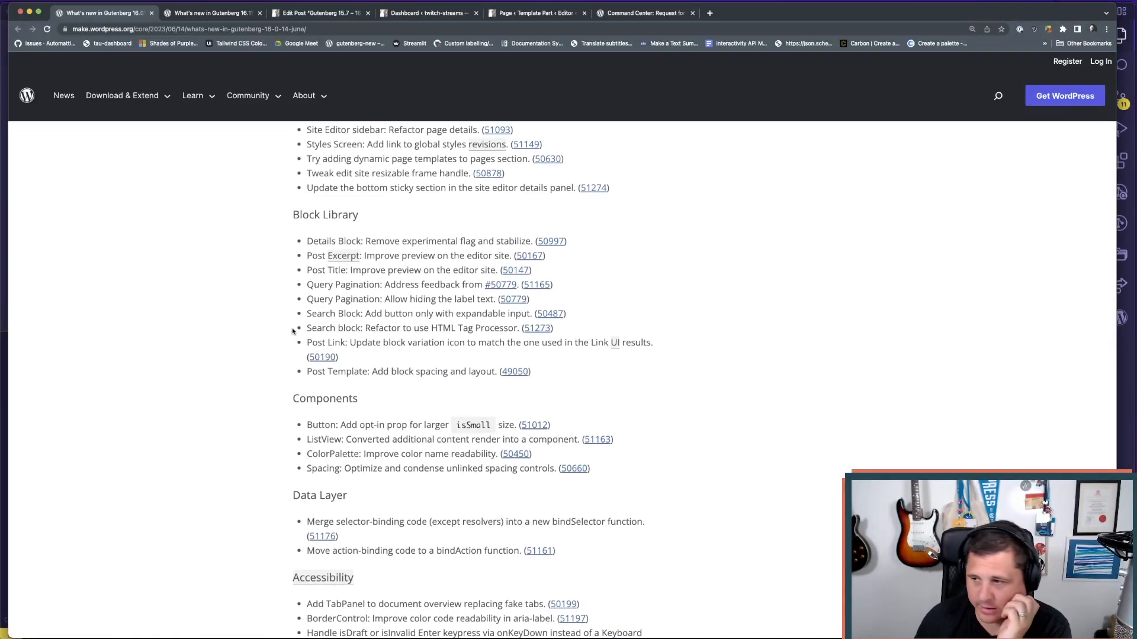
scroll(261, 322, down, 2)
scroll(258, 323, down, 3)
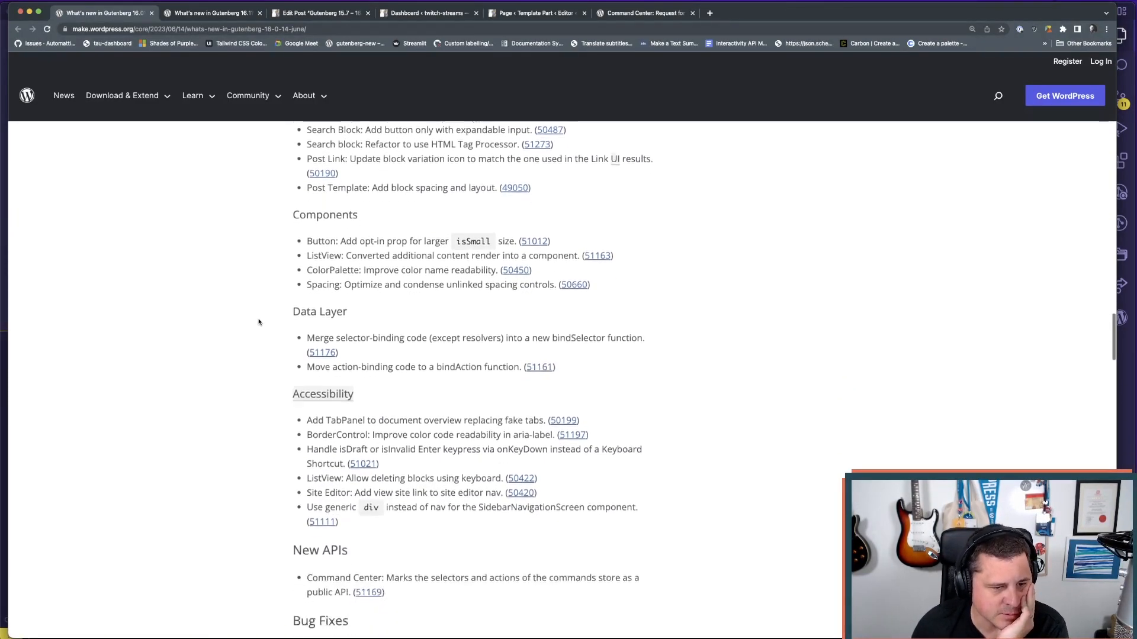
- Look through the changelog's New APIs, Bug Fixes, Performance, Experiments and Documentation entries
scroll(258, 322, down, 6)
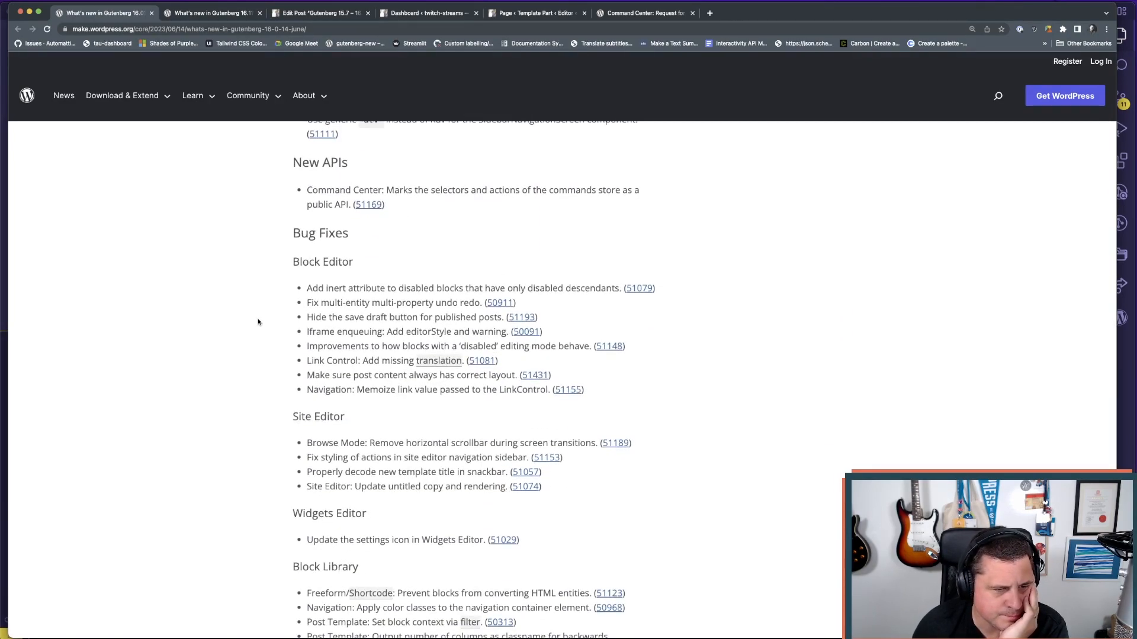
scroll(341, 297, down, 10)
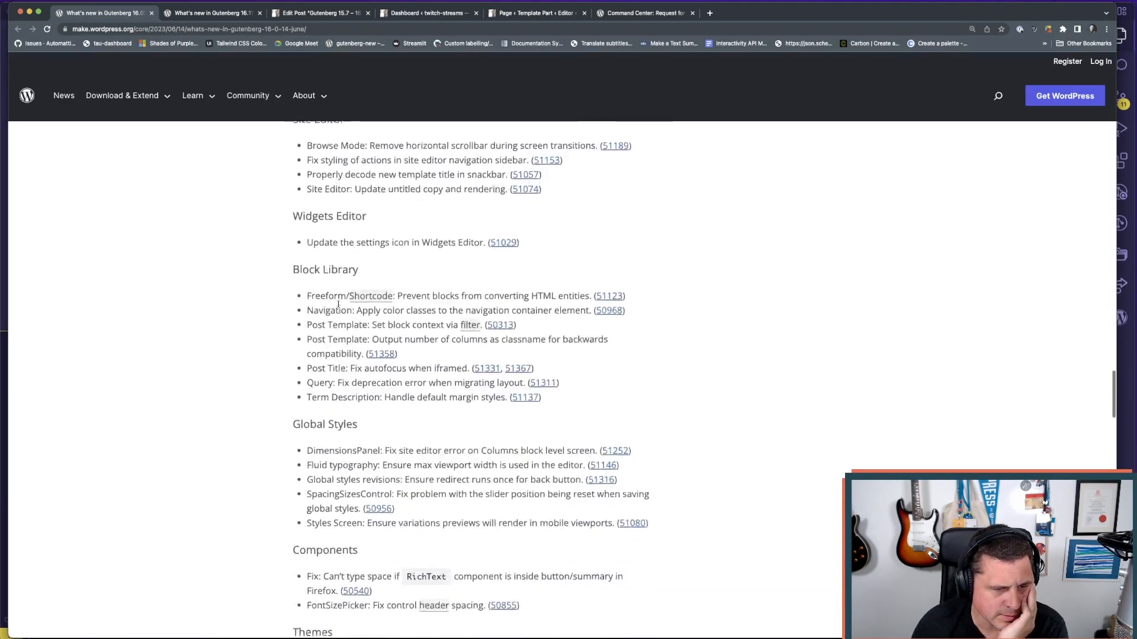
scroll(339, 305, down, 7)
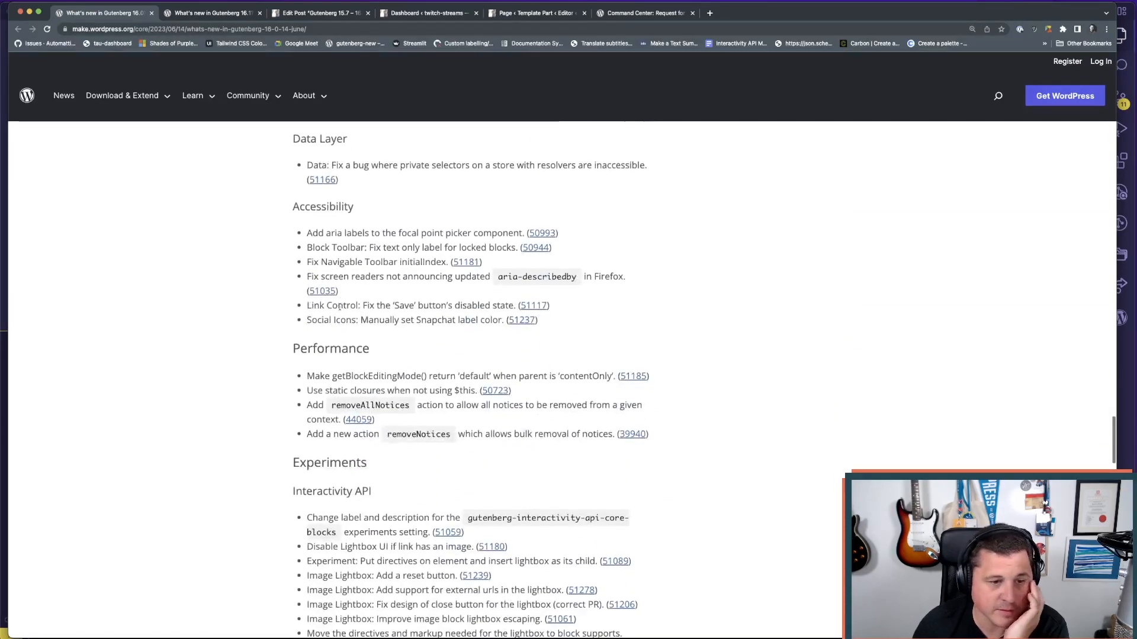
scroll(340, 308, down, 2)
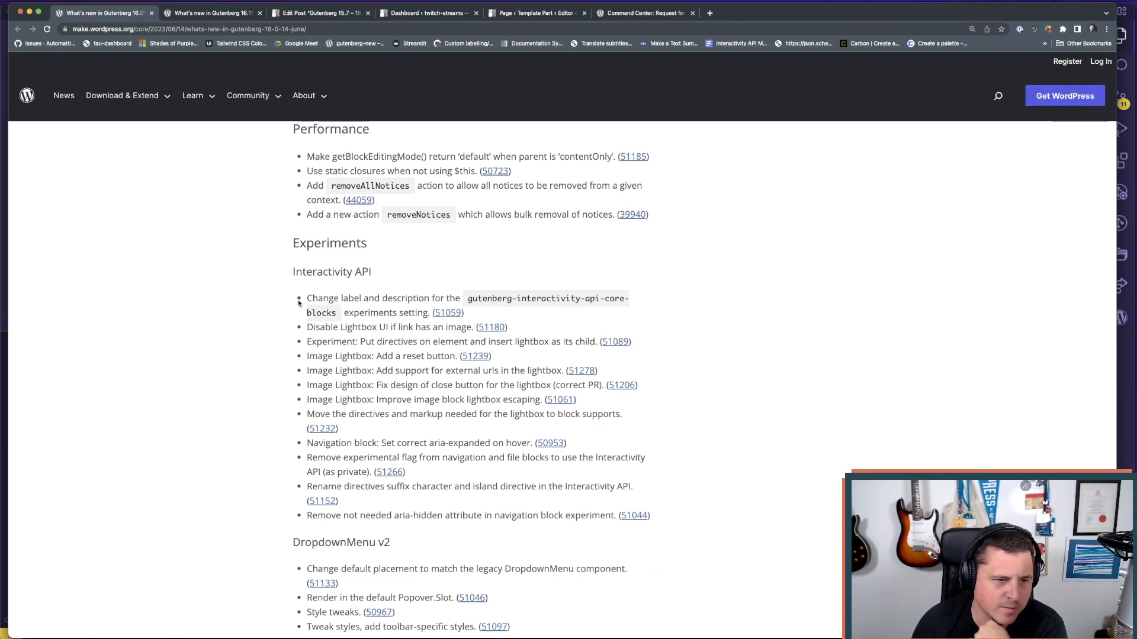
scroll(298, 302, down, 1)
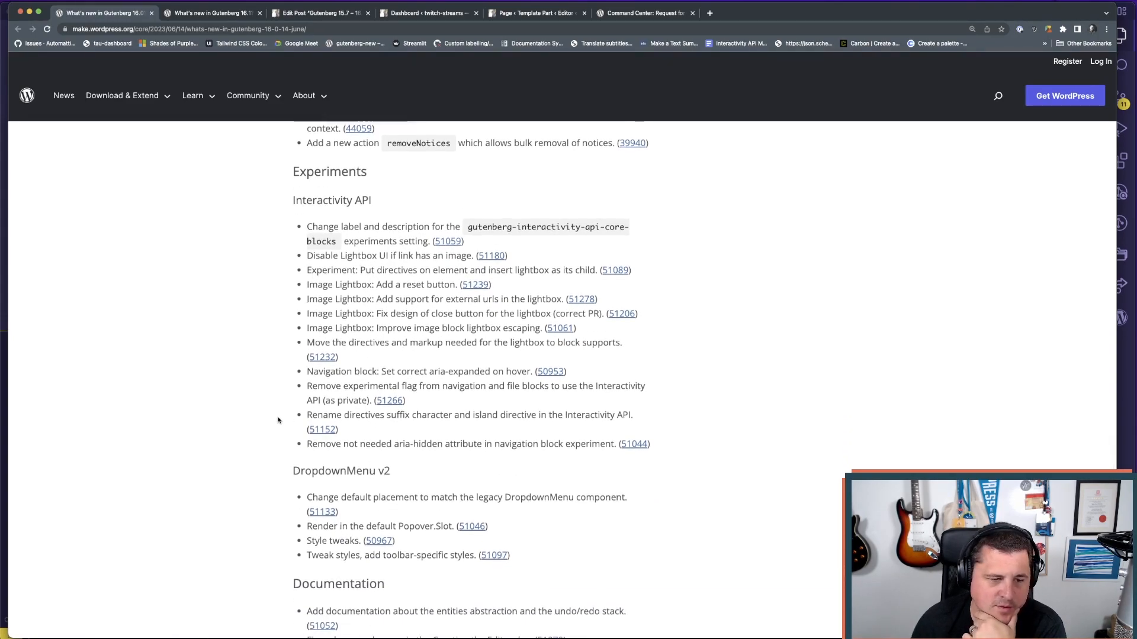
scroll(233, 413, down, 5)
scroll(225, 425, down, 1)
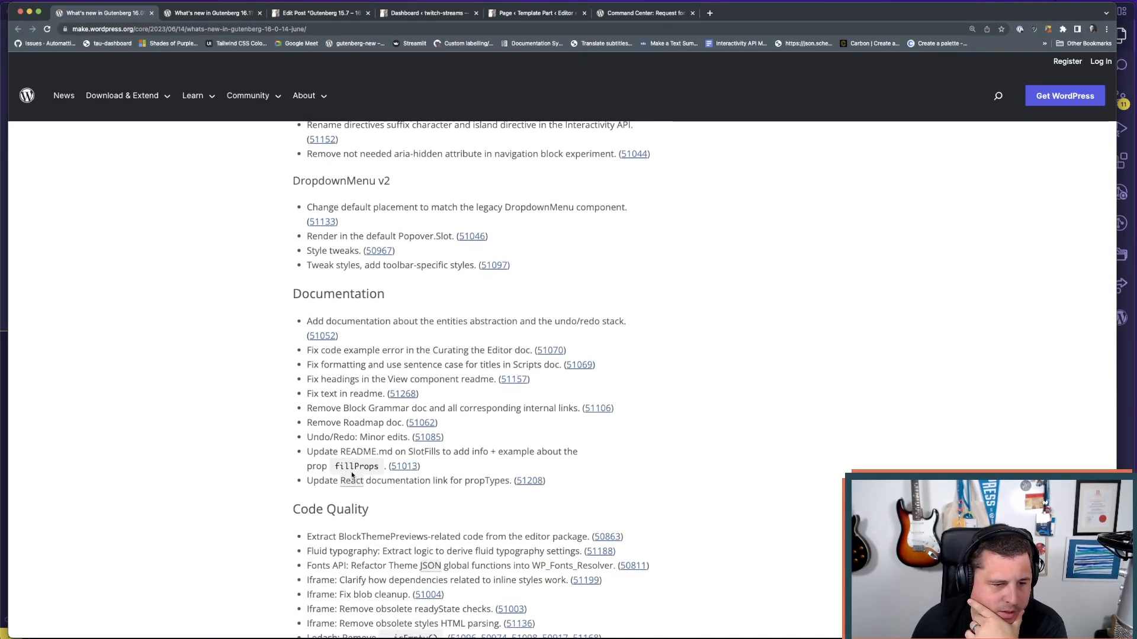
mouse_move(352, 481)
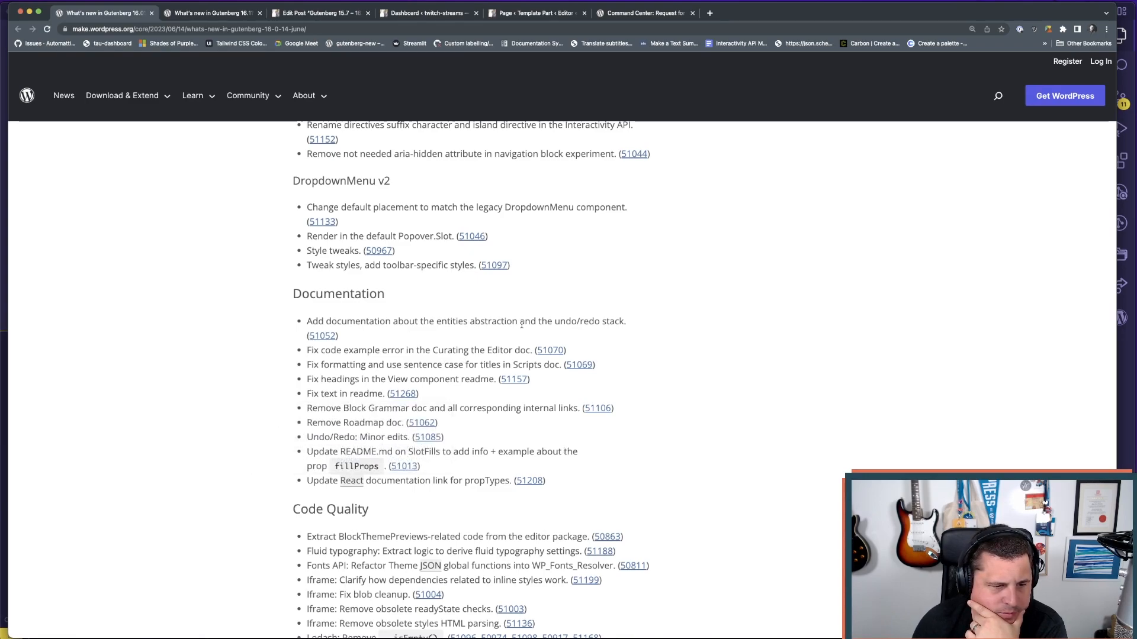
- Skim the Code Quality, Tools and Testing entries down to the contributors list ending the 16.0 post
scroll(344, 499, down, 10)
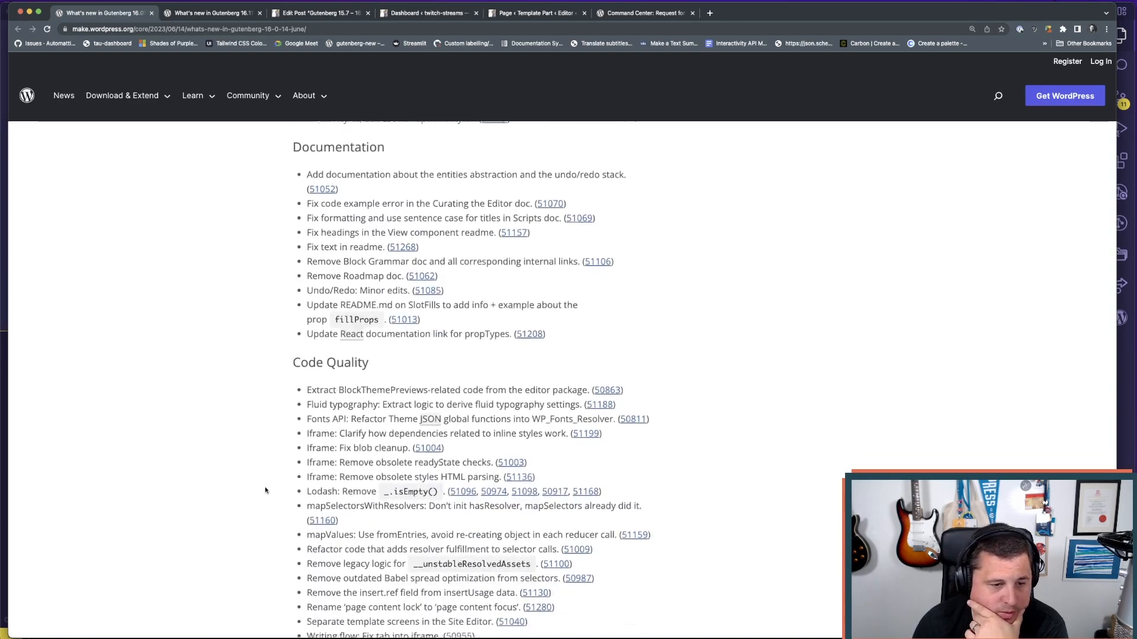
scroll(264, 489, down, 9)
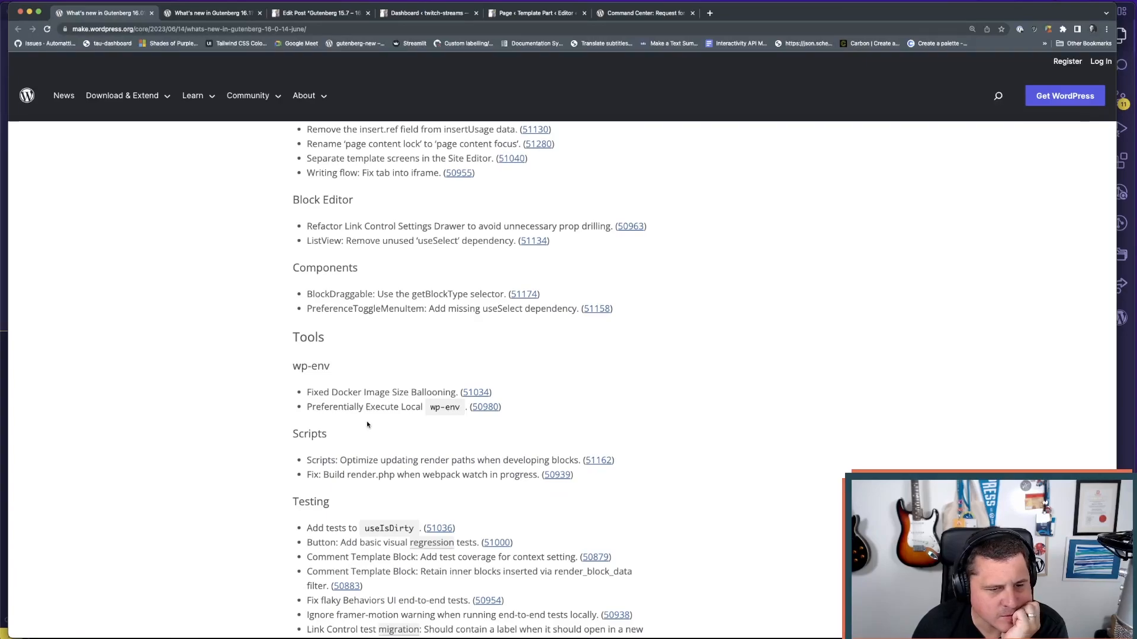
scroll(264, 464, down, 6)
scroll(275, 407, down, 1)
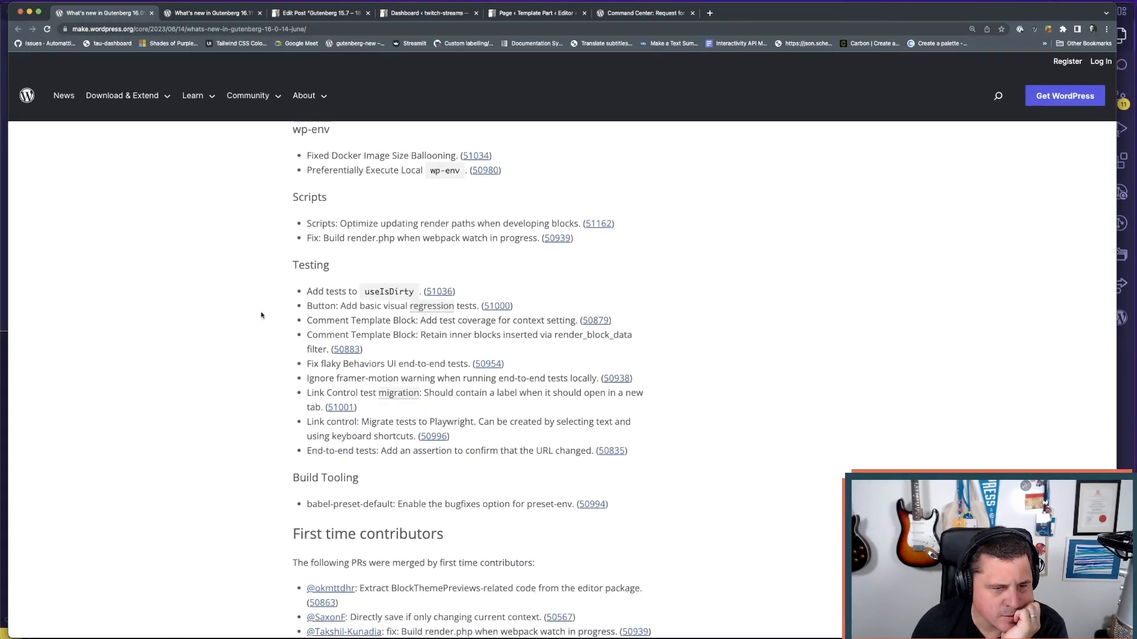
scroll(353, 438, down, 7)
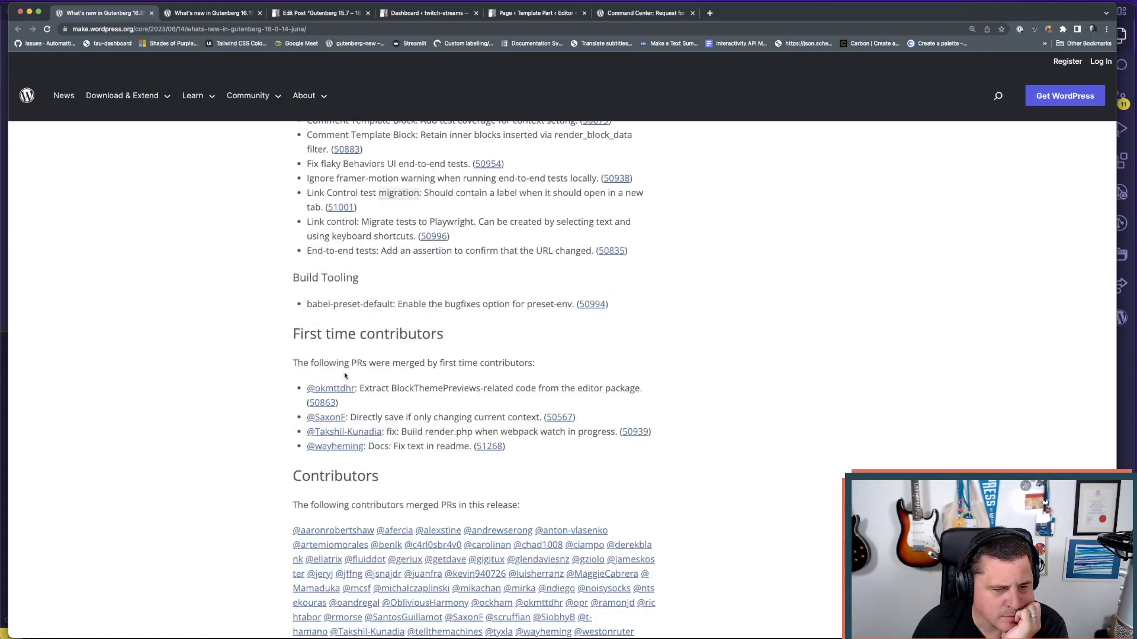
scroll(337, 456, down, 7)
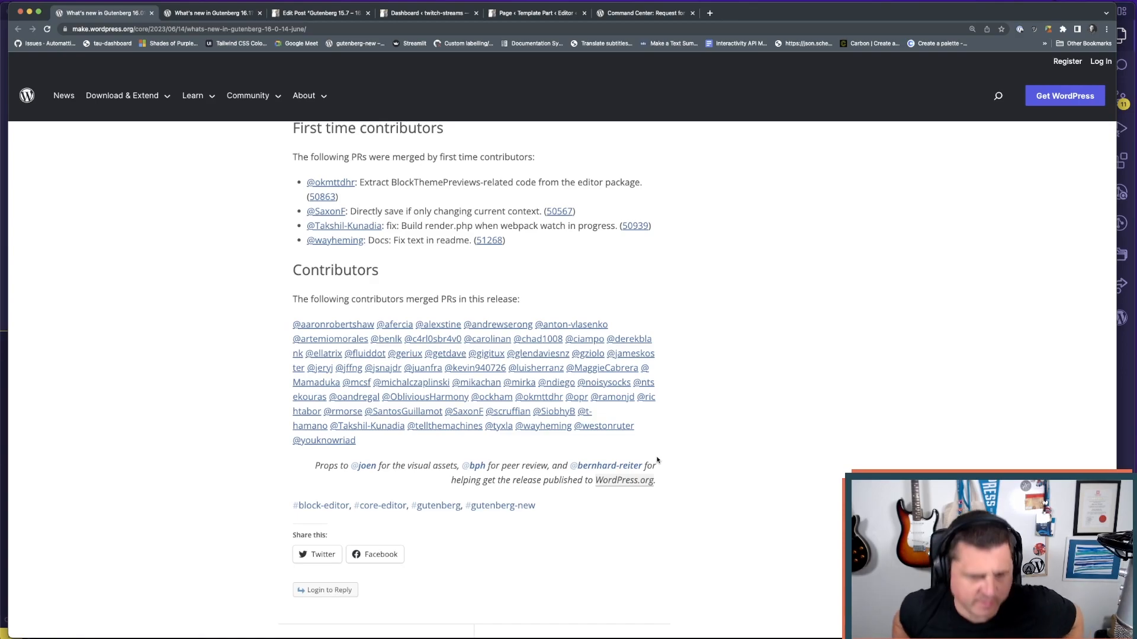
- Close the Gutenberg 16.0 post and look over the introduction and table of contents of the Gutenberg 16.1 post
mouse_move(121, 106)
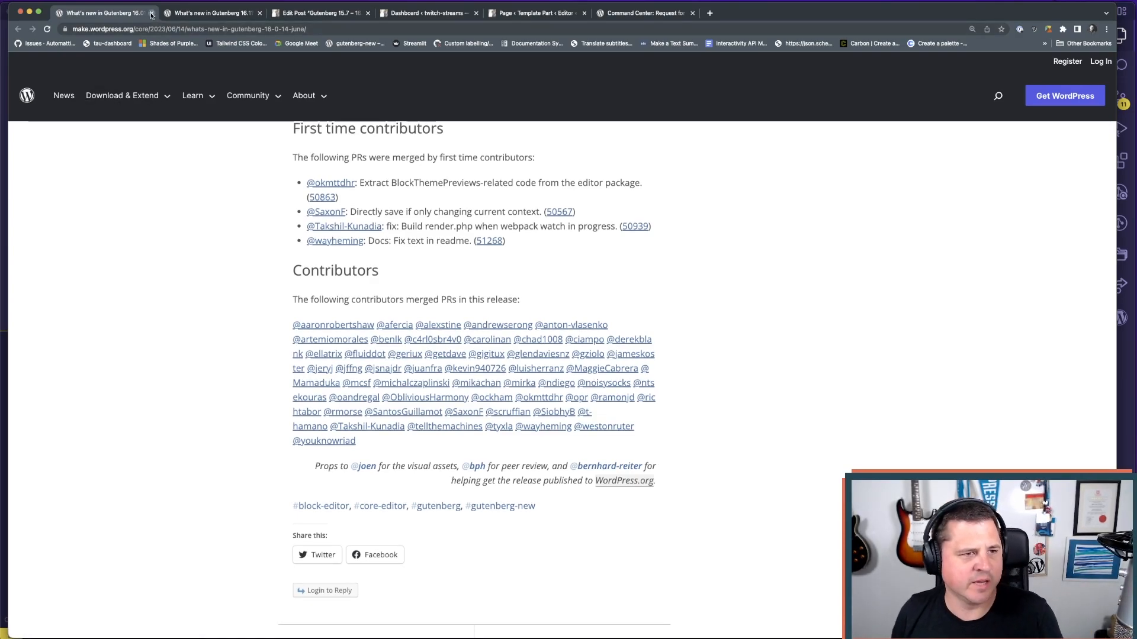
click(152, 13)
click(364, 28)
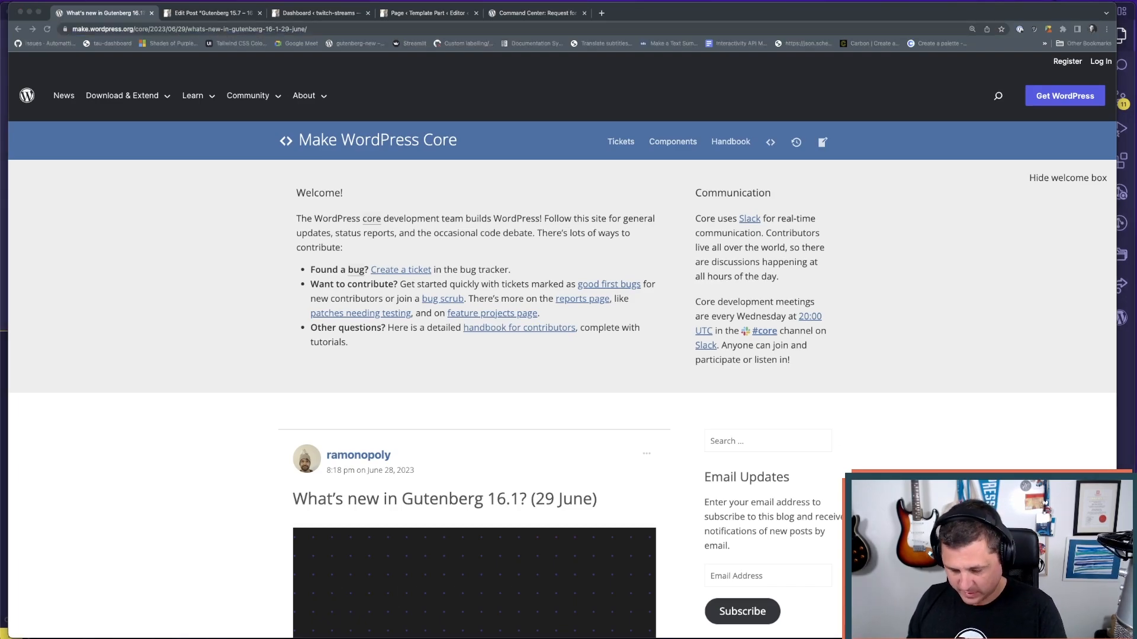
scroll(150, 317, down, 8)
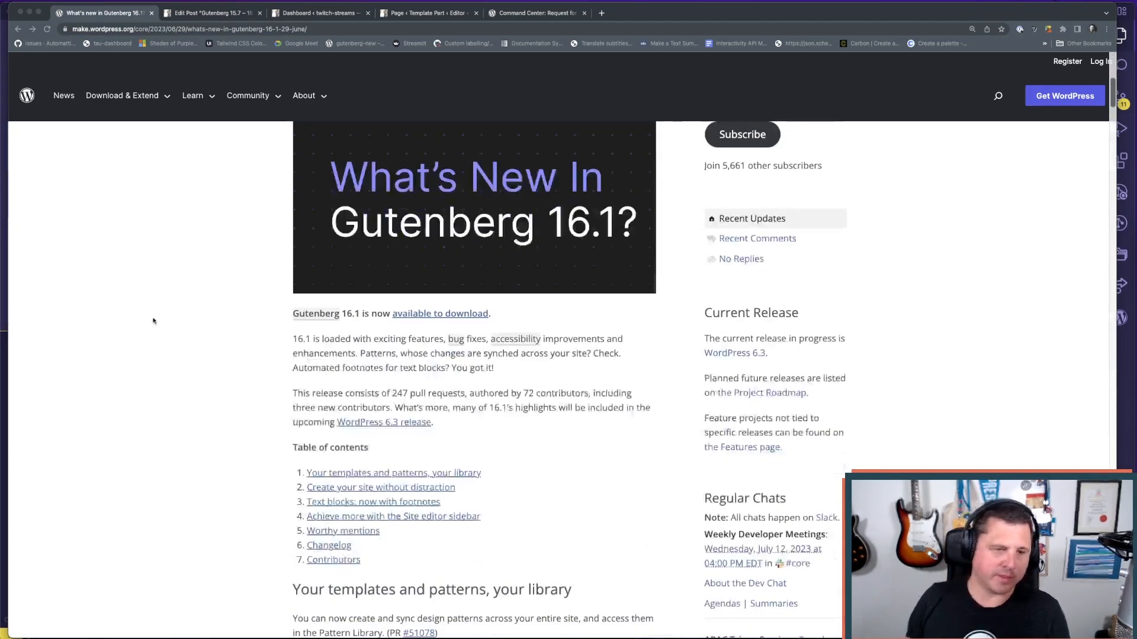
scroll(155, 322, up, 4)
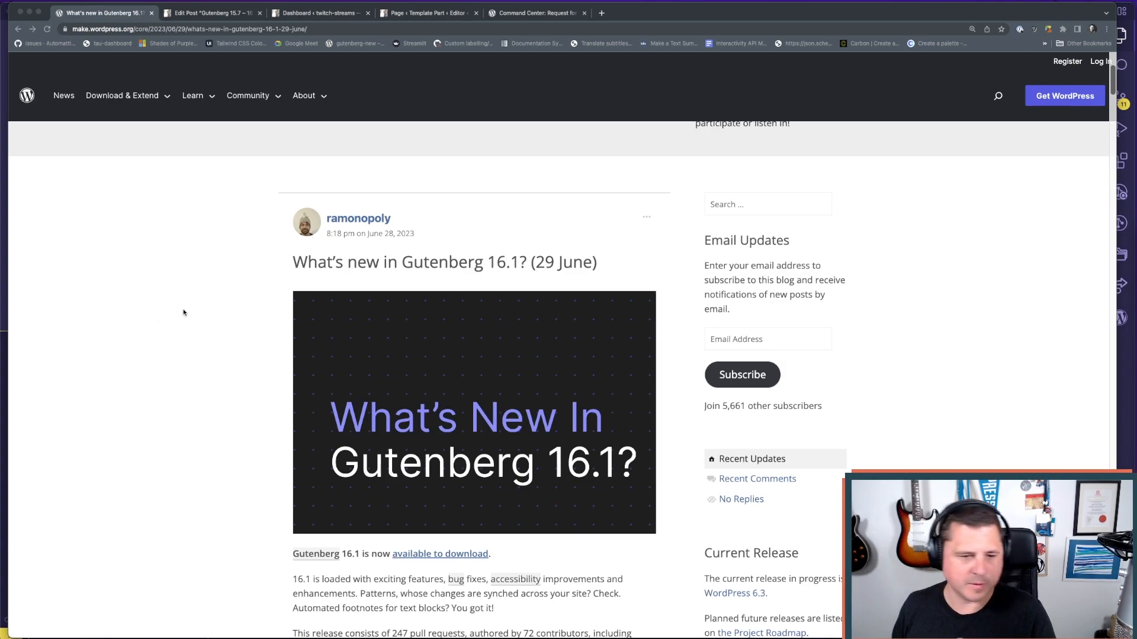
- Read the Gutenberg 16.1 post's section on templates and patterns in the library and play its demo video
scroll(189, 313, down, 7)
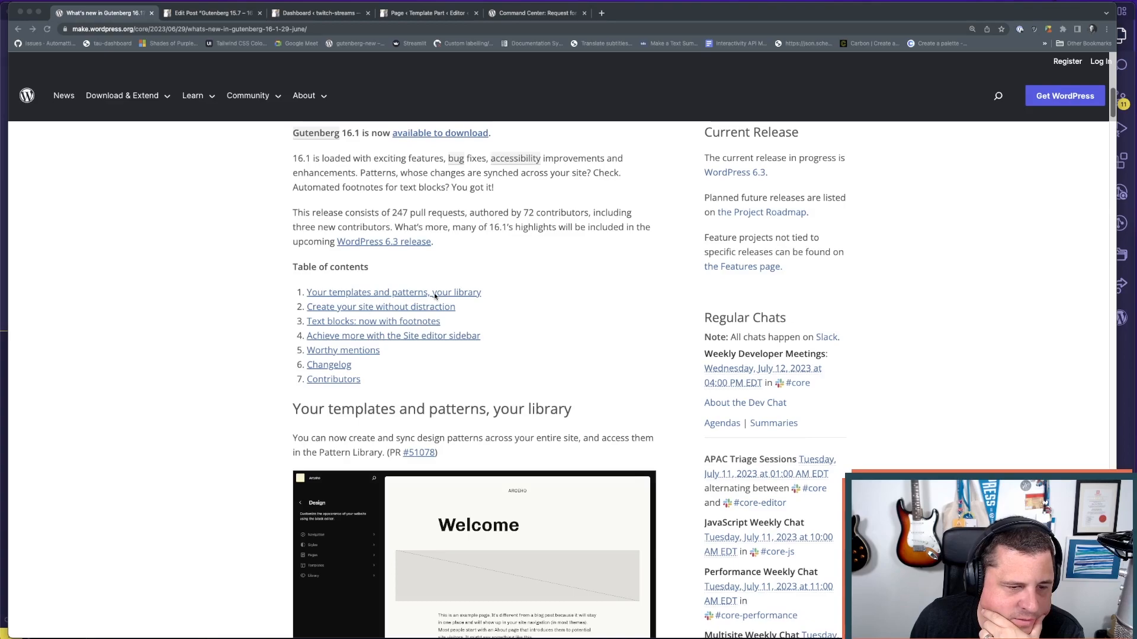
key(super+l)
scroll(294, 284, up, 1)
scroll(251, 333, down, 3)
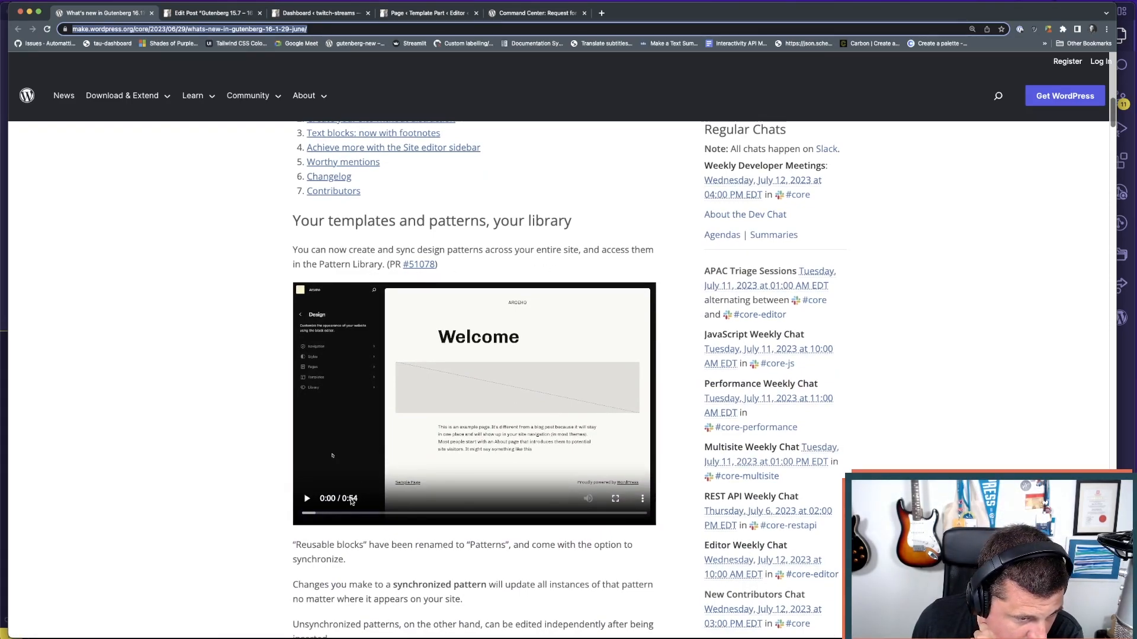
click(332, 456)
scroll(249, 494, down, 1)
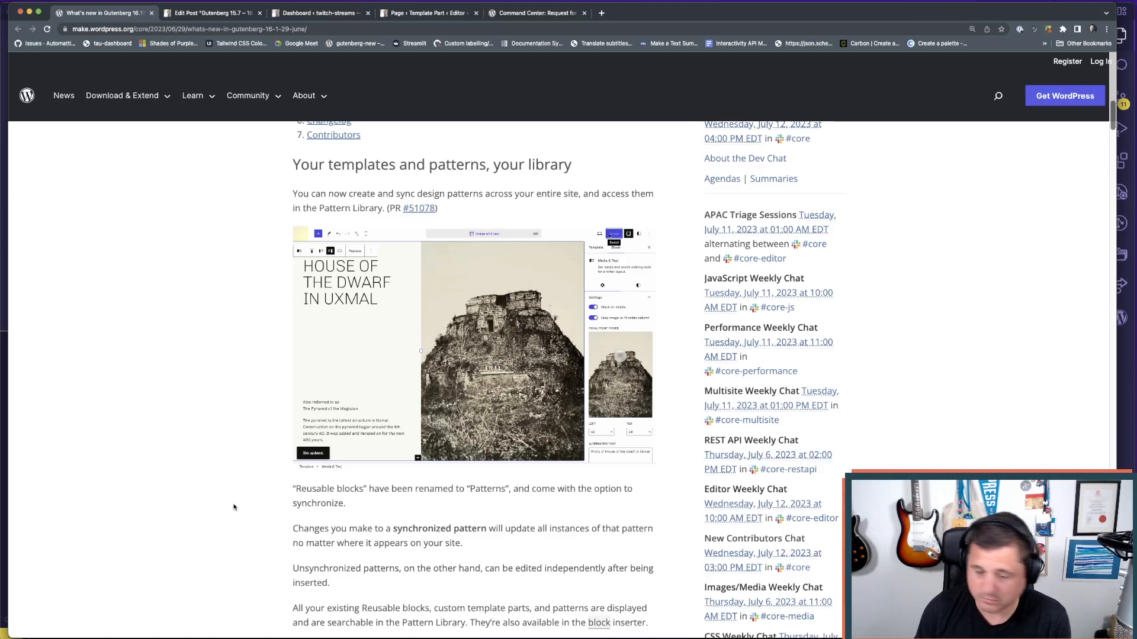
scroll(243, 513, down, 4)
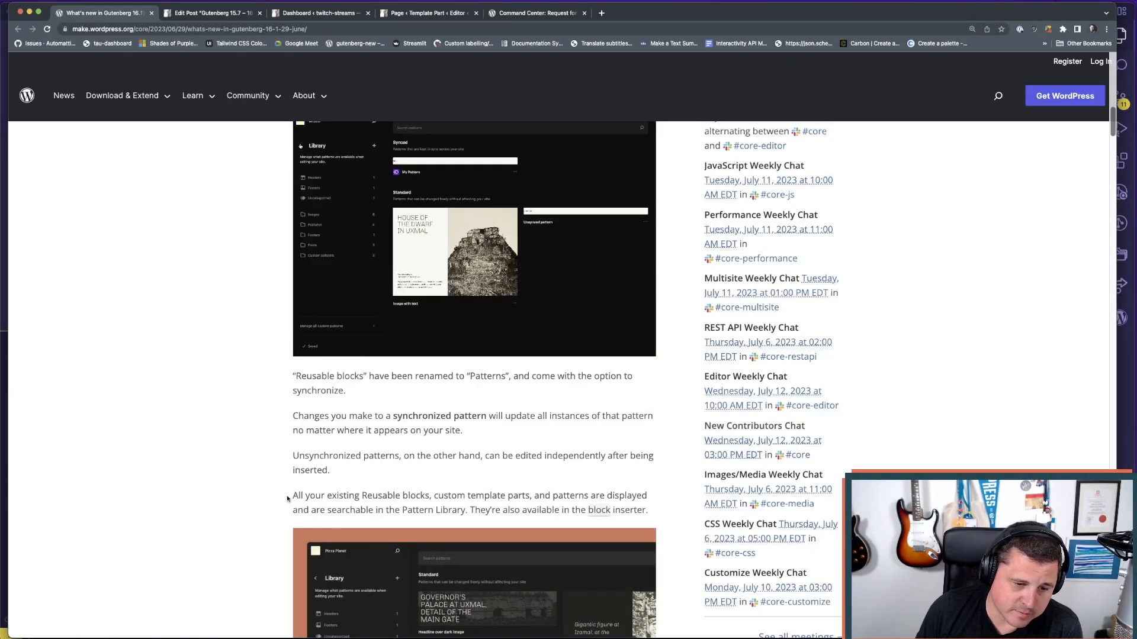
- Return to the Site Editor, leave the Elements page and open the pattern Library from the Design overview
click(425, 13)
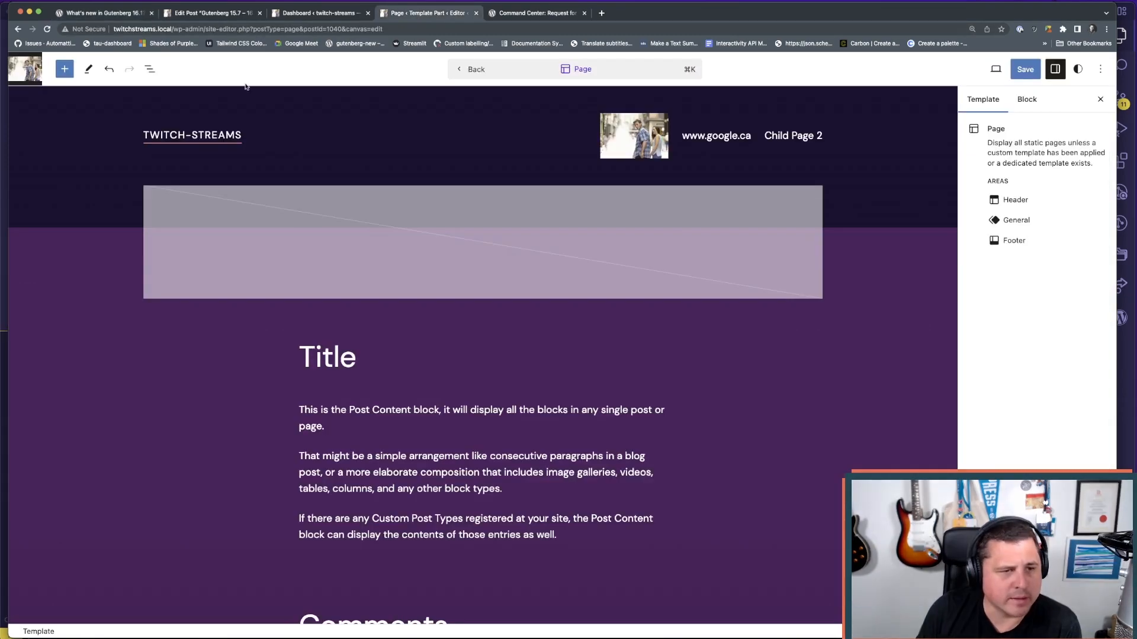
click(28, 65)
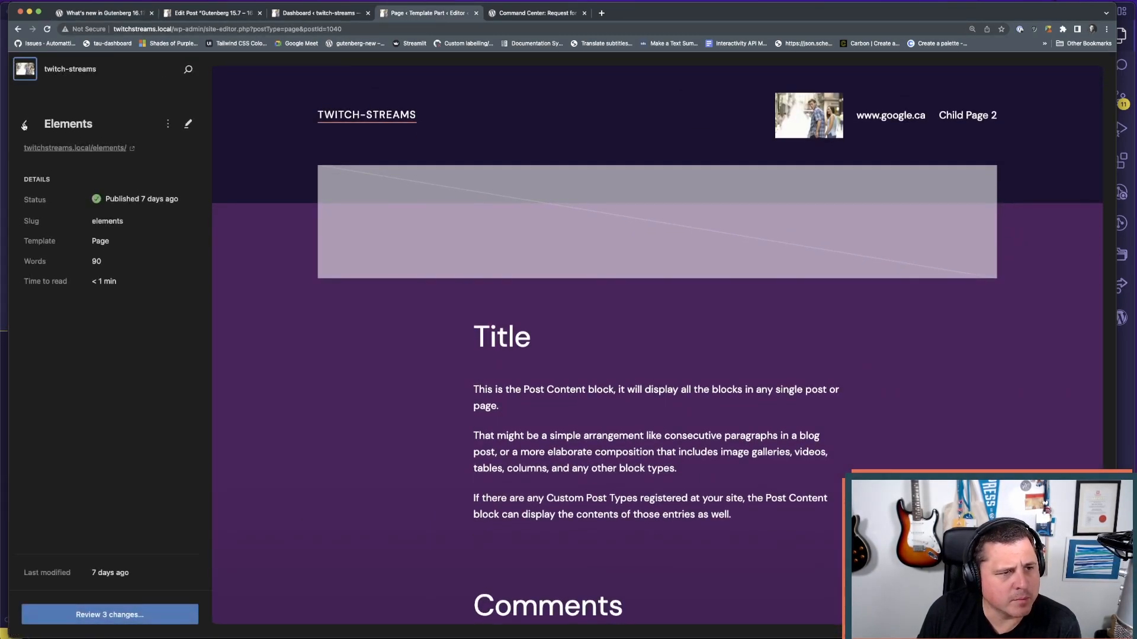
click(22, 122)
click(24, 124)
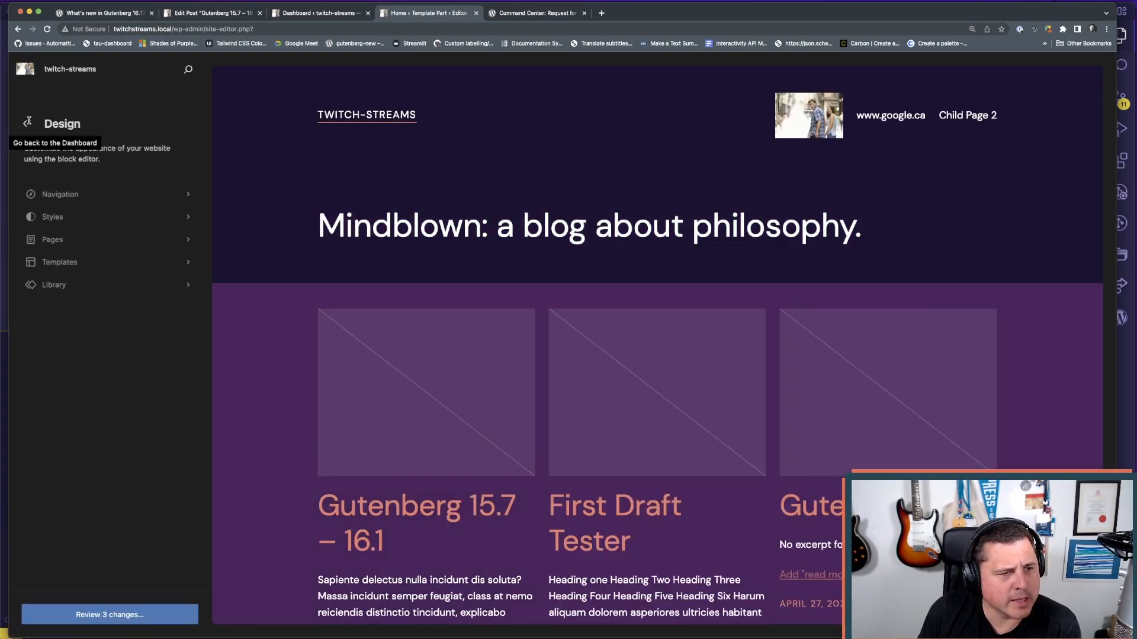
click(93, 286)
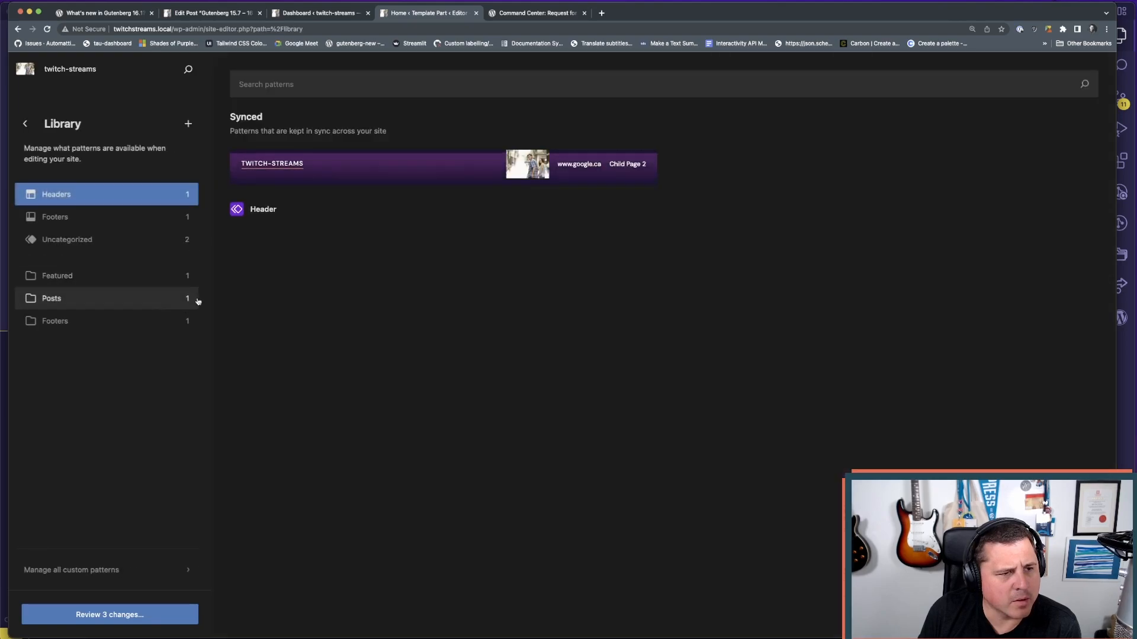
- Create a synced pattern in the Library, using a first name as the pattern name
click(187, 124)
click(228, 178)
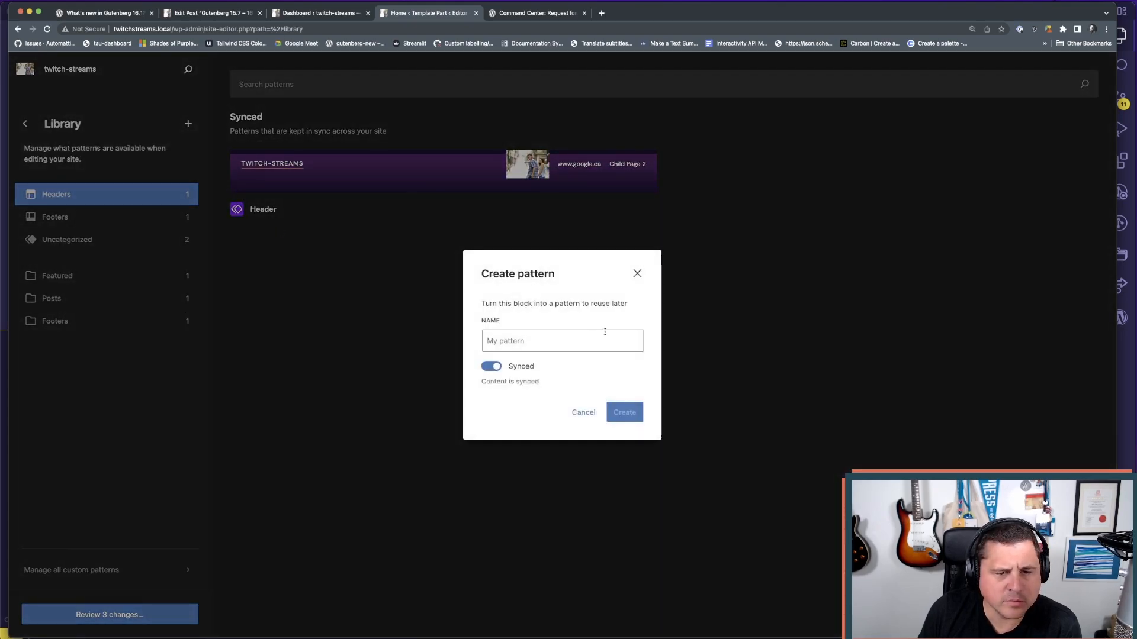
click(537, 342)
text(Kevin)
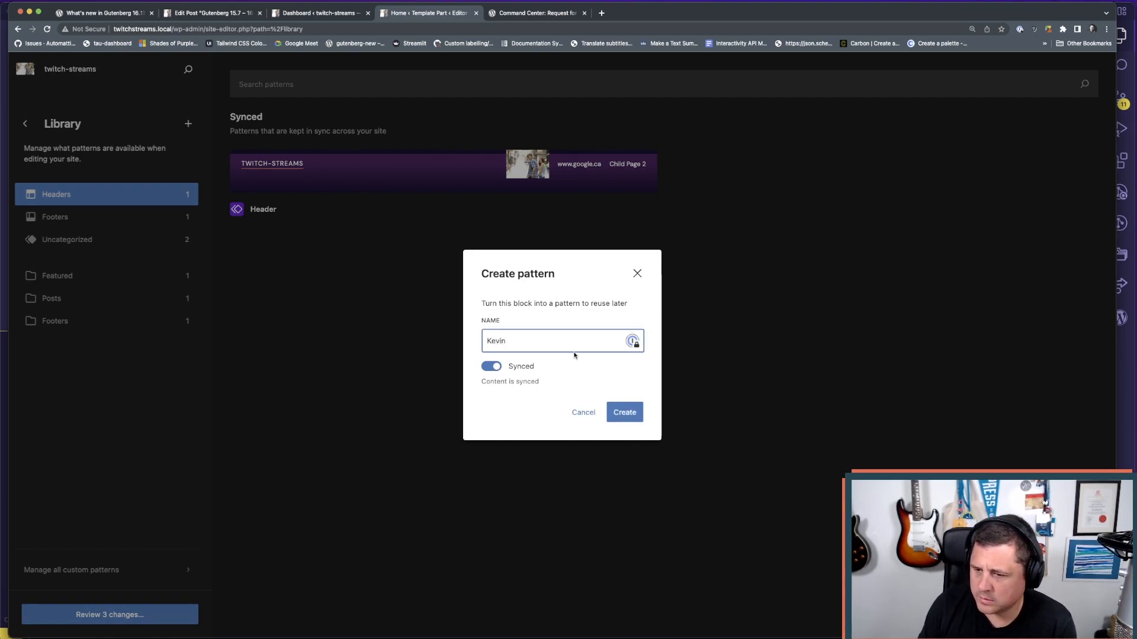
key(Return)
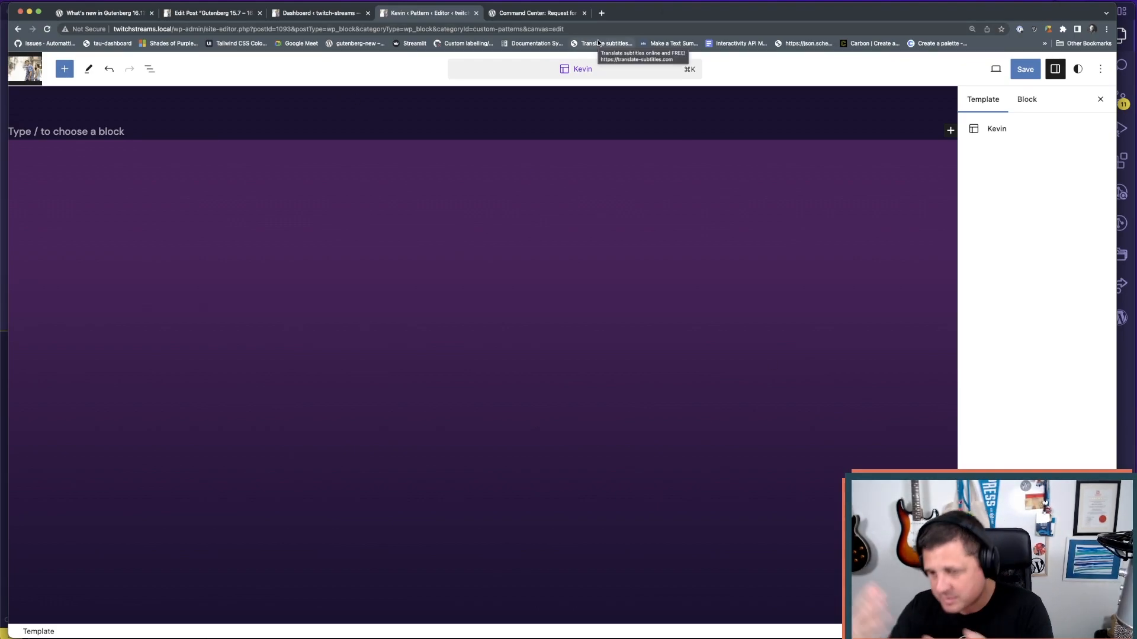
- Read the rest of the 16.1 post's pattern section and the introduction to Distraction Free mode
click(98, 13)
scroll(240, 402, down, 5)
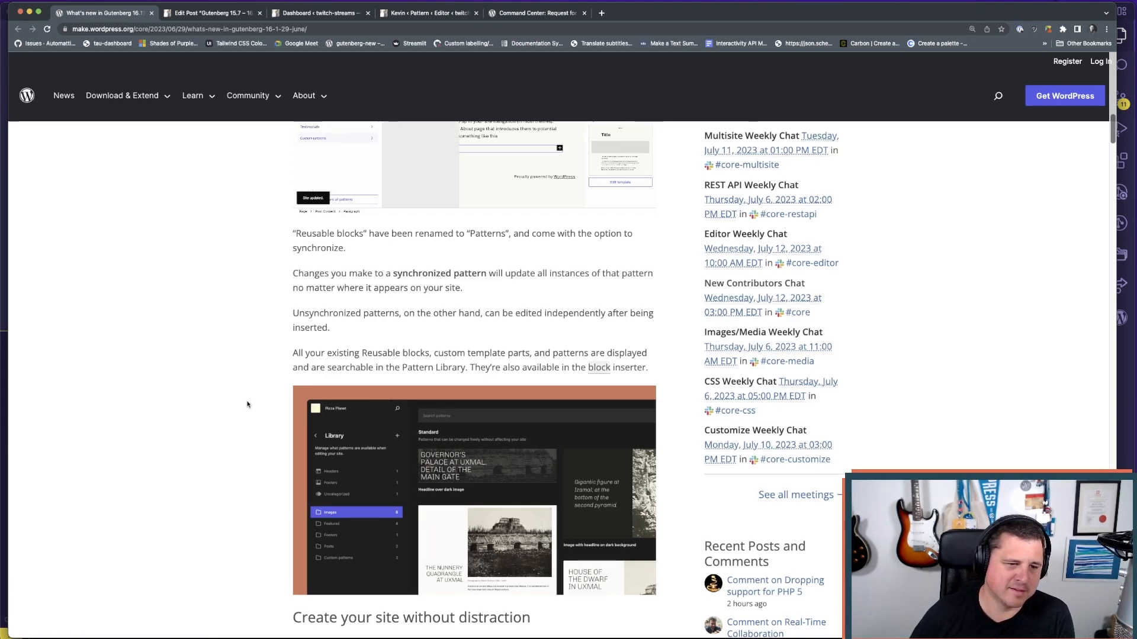
scroll(264, 385, down, 2)
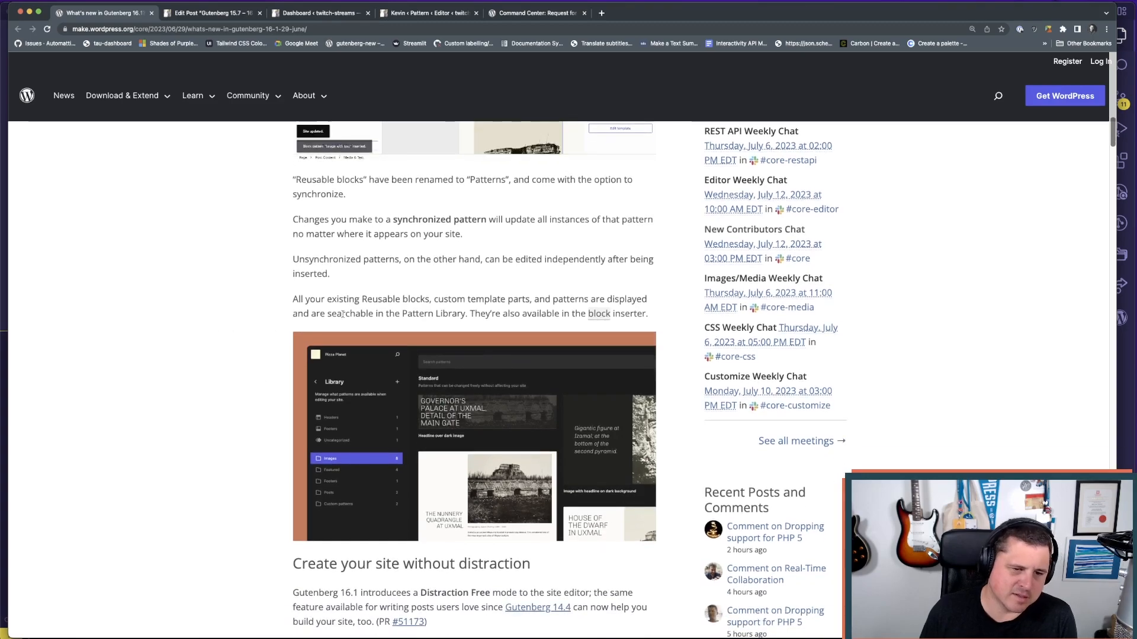
scroll(247, 378, down, 5)
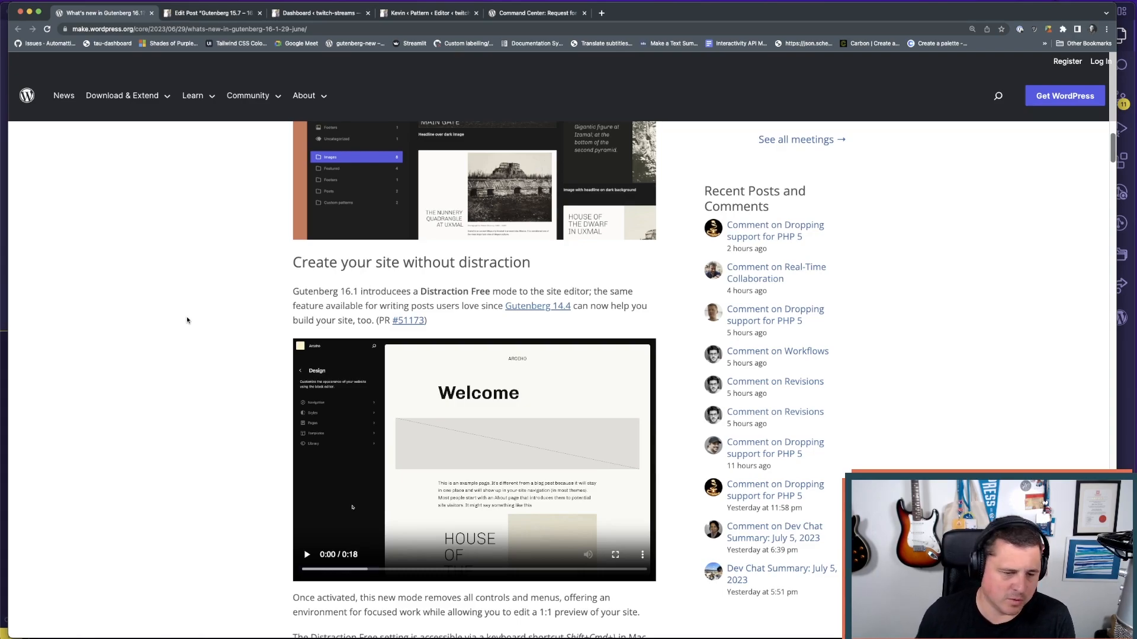
- Try Distraction free mode in the new pattern's editor by turning it on and off again
click(427, 13)
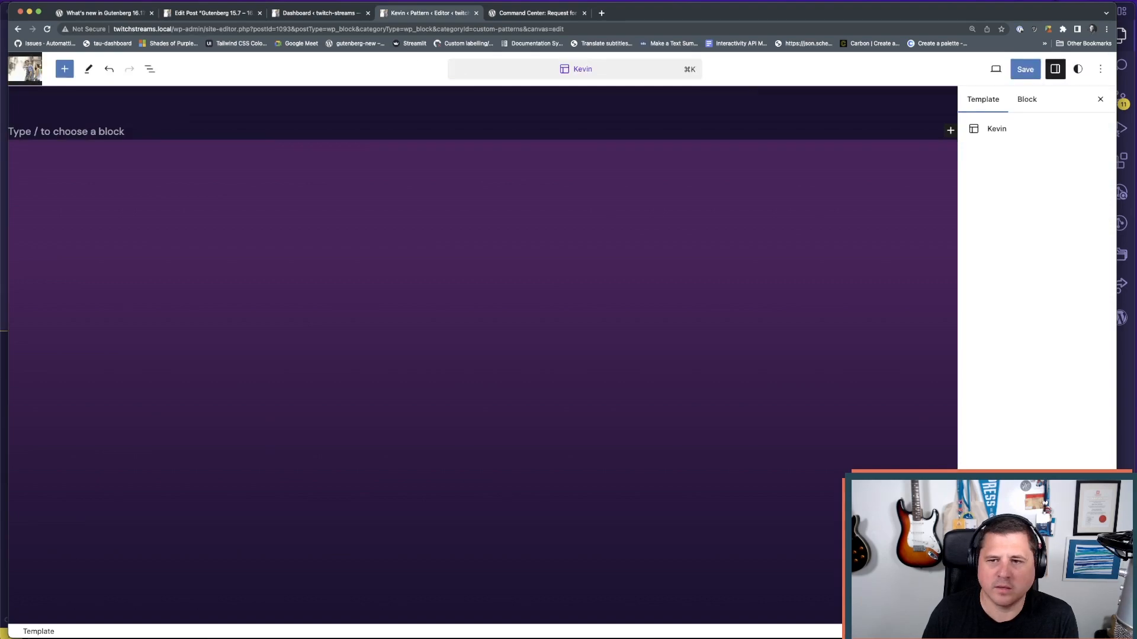
click(1101, 71)
click(1012, 179)
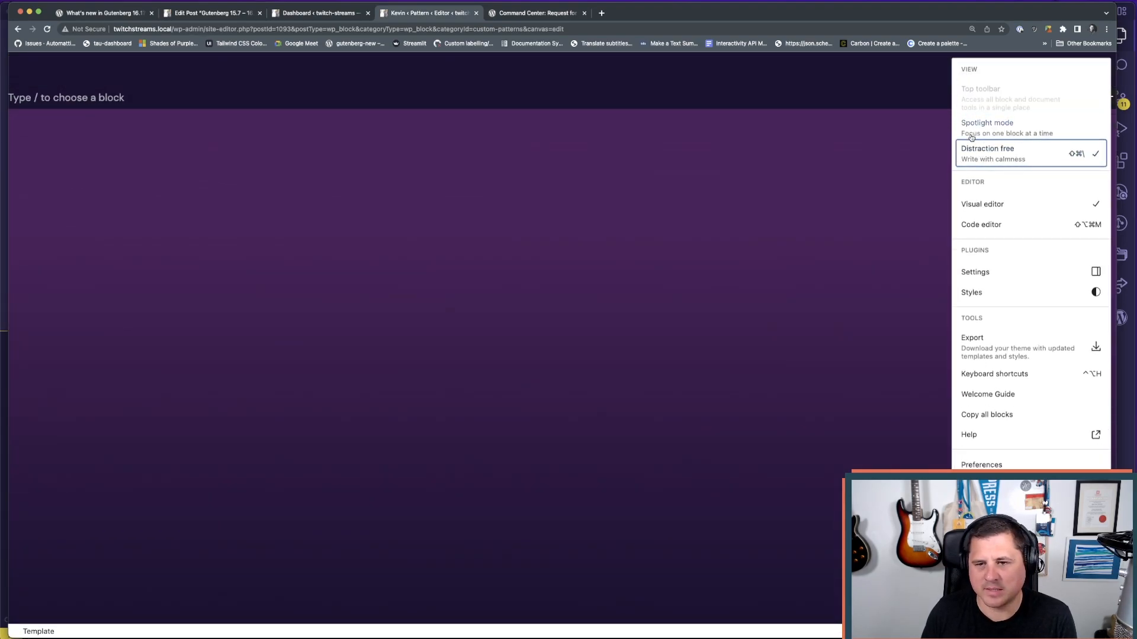
click(1043, 162)
click(800, 242)
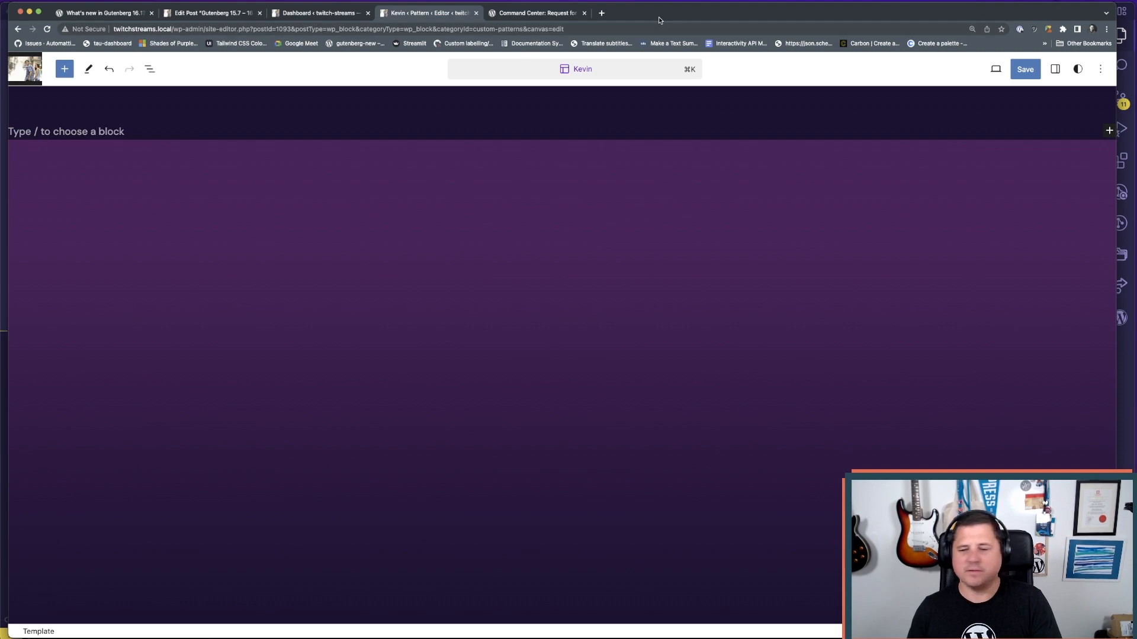
- Leave the pattern's editing canvas and read the 16.1 post's details on Distraction Free mode and footnotes in text blocks
drag(651, 12, 662, 16)
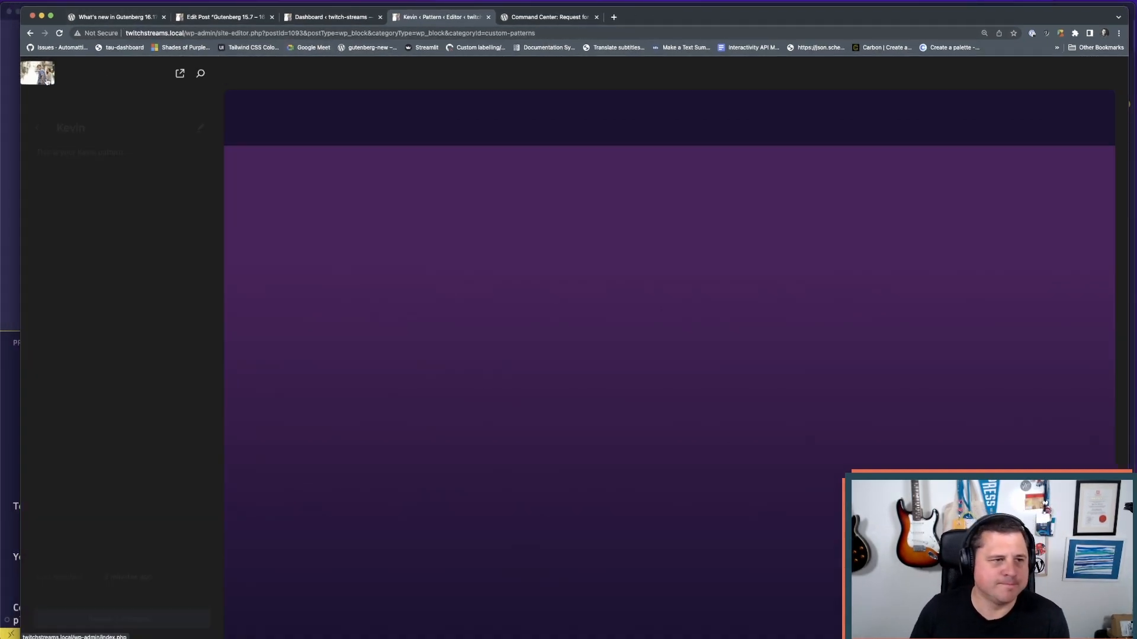
click(118, 18)
scroll(248, 349, down, 10)
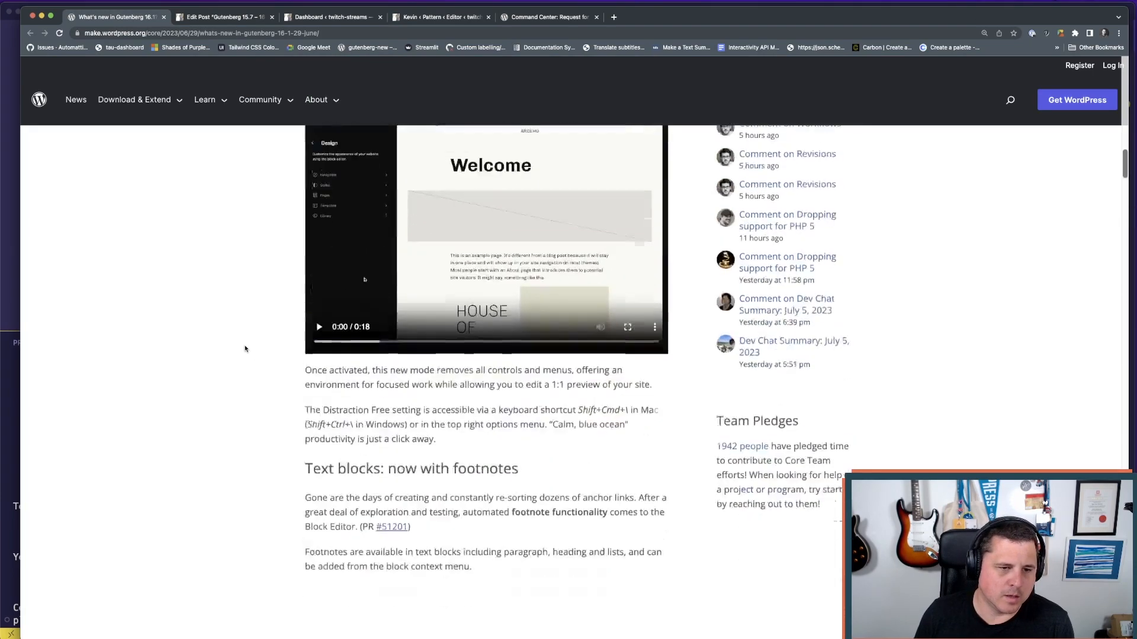
scroll(292, 303, down, 2)
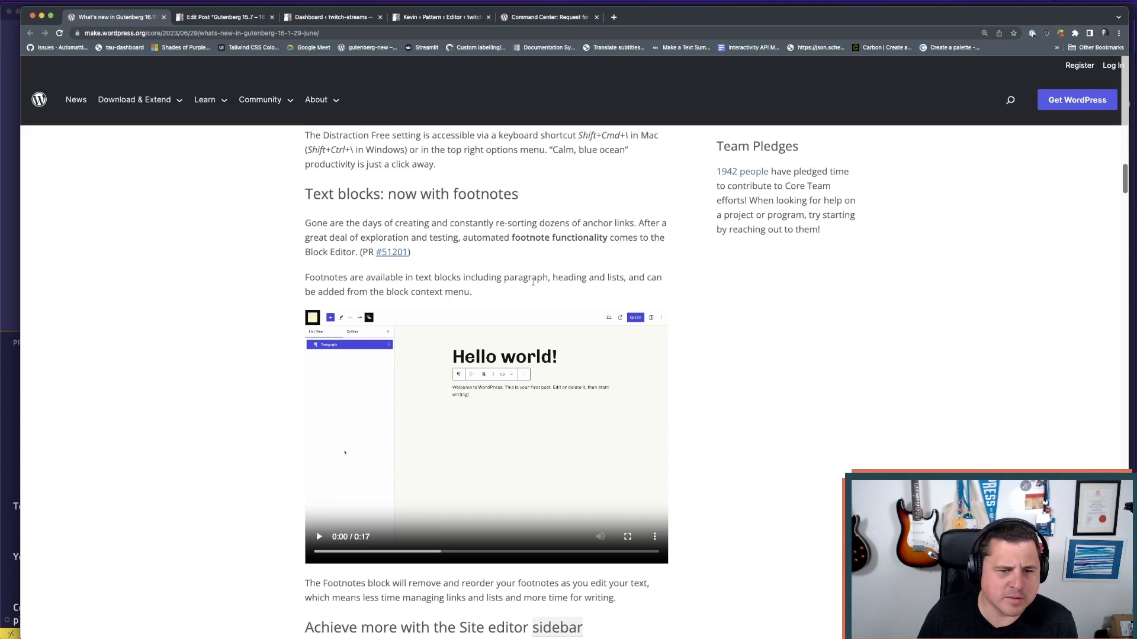
- Go from the Site Editor to the WordPress dashboard and open the post "Gutenberg 15.7 – 16.1" for editing
click(435, 18)
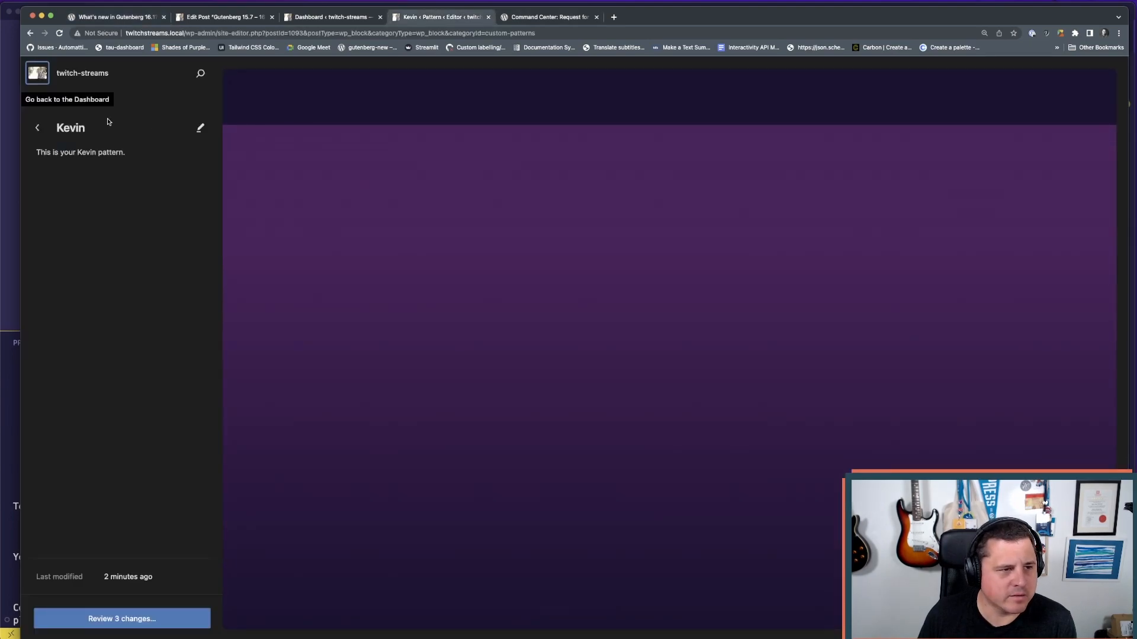
key(super+r)
click(806, 217)
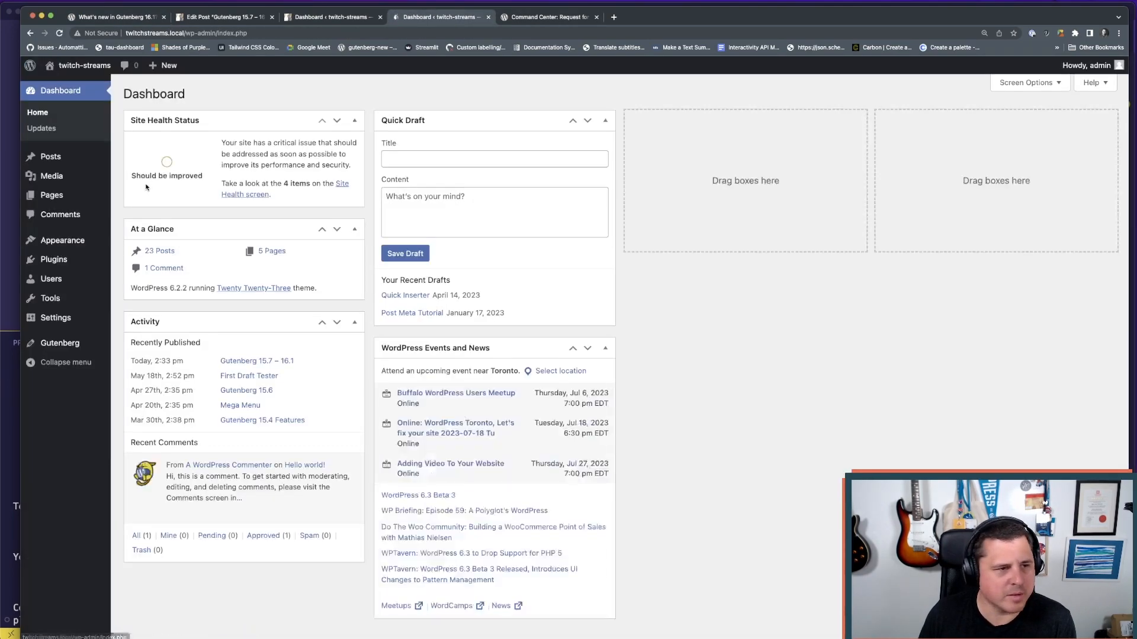
click(49, 159)
click(155, 193)
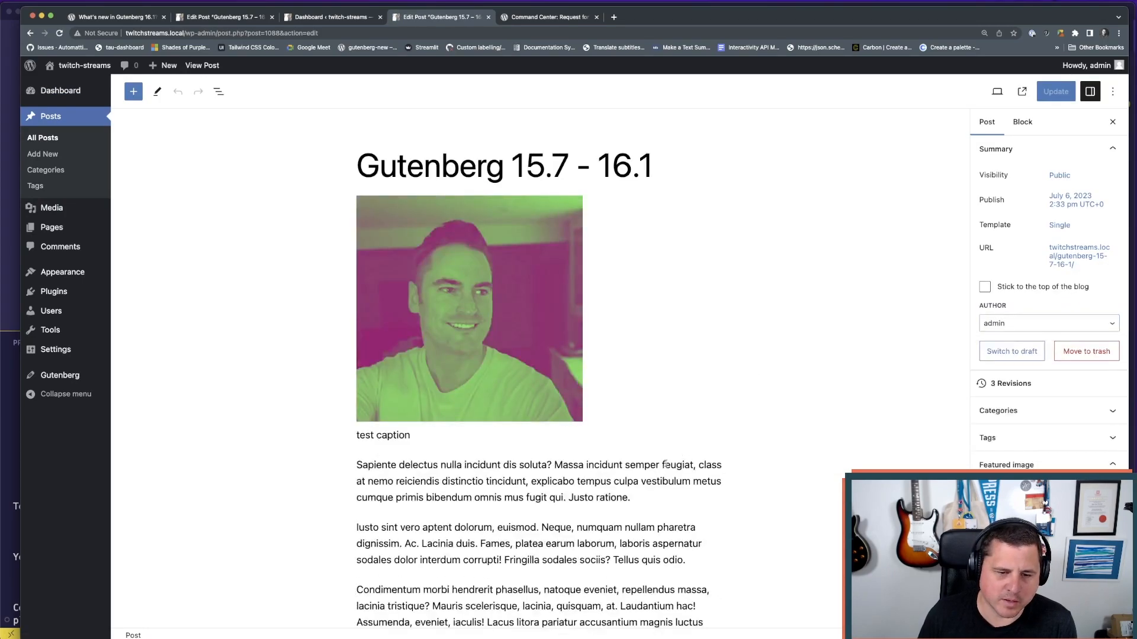
- Select the first paragraph of the post and check its block settings and options for a footnote command
click(669, 484)
click(1033, 397)
click(1033, 392)
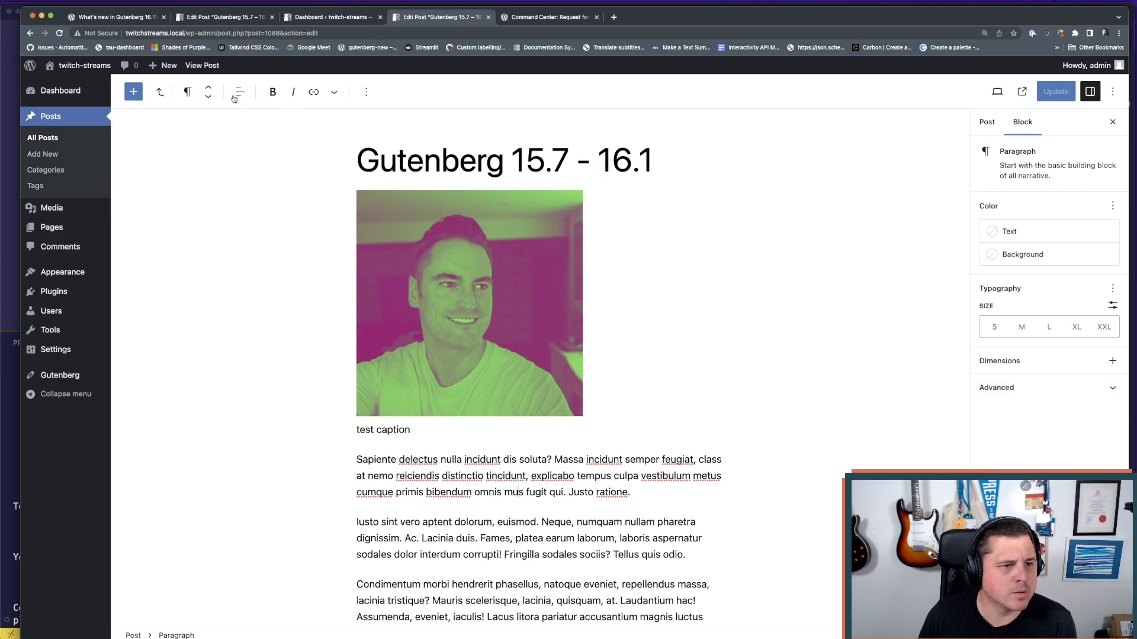
click(367, 95)
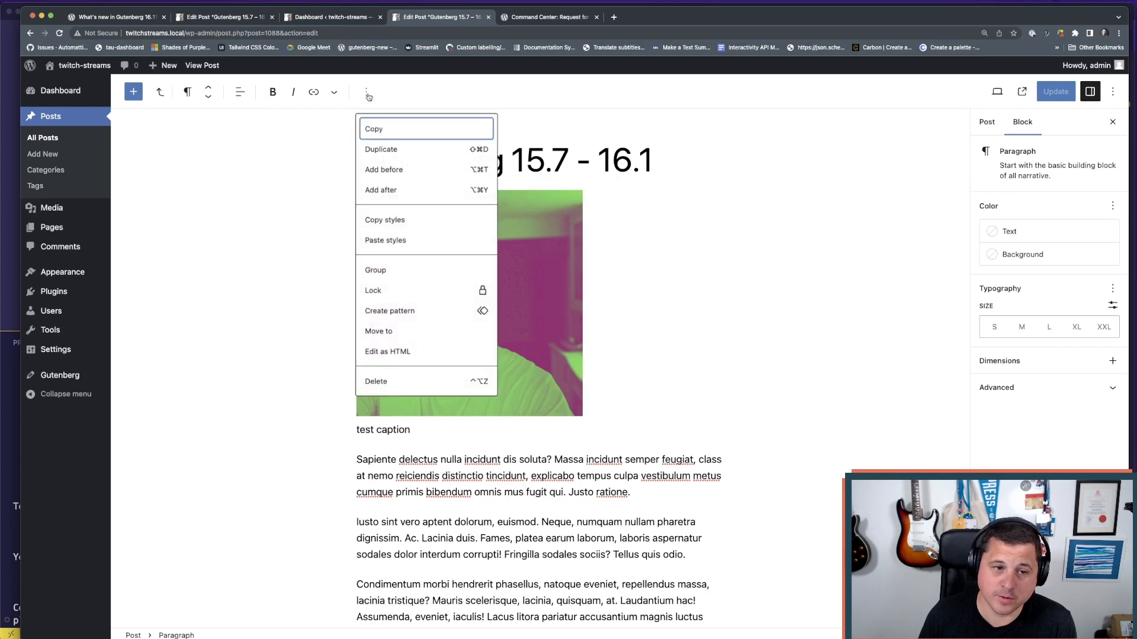
click(307, 130)
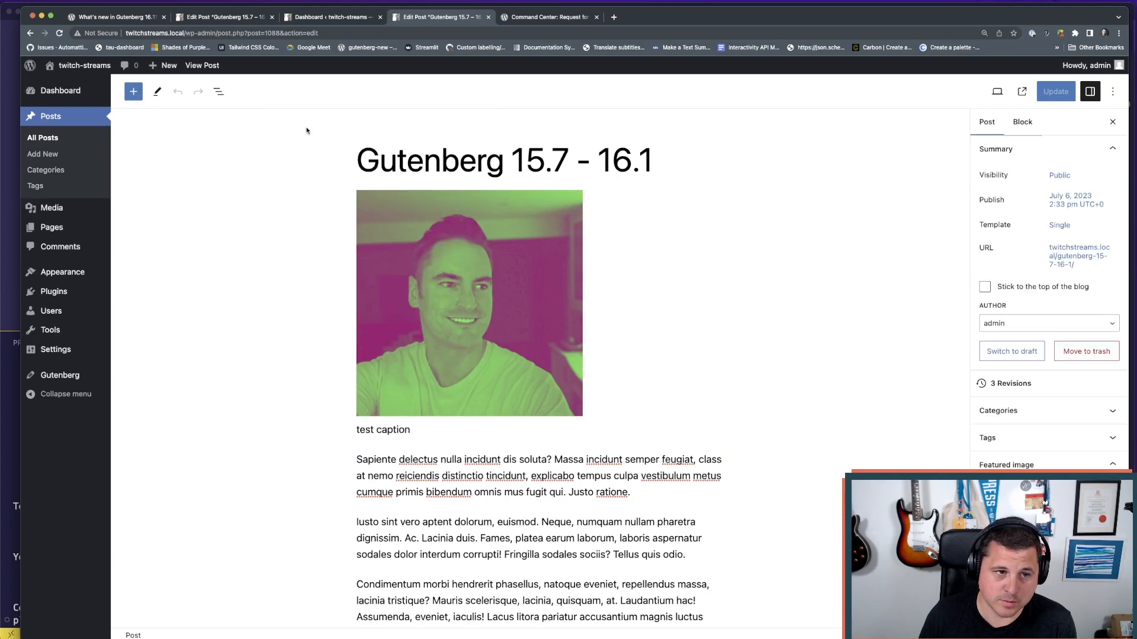
- Play the footnotes demo video in the Gutenberg 16.1 post to see how a footnote is added
click(116, 17)
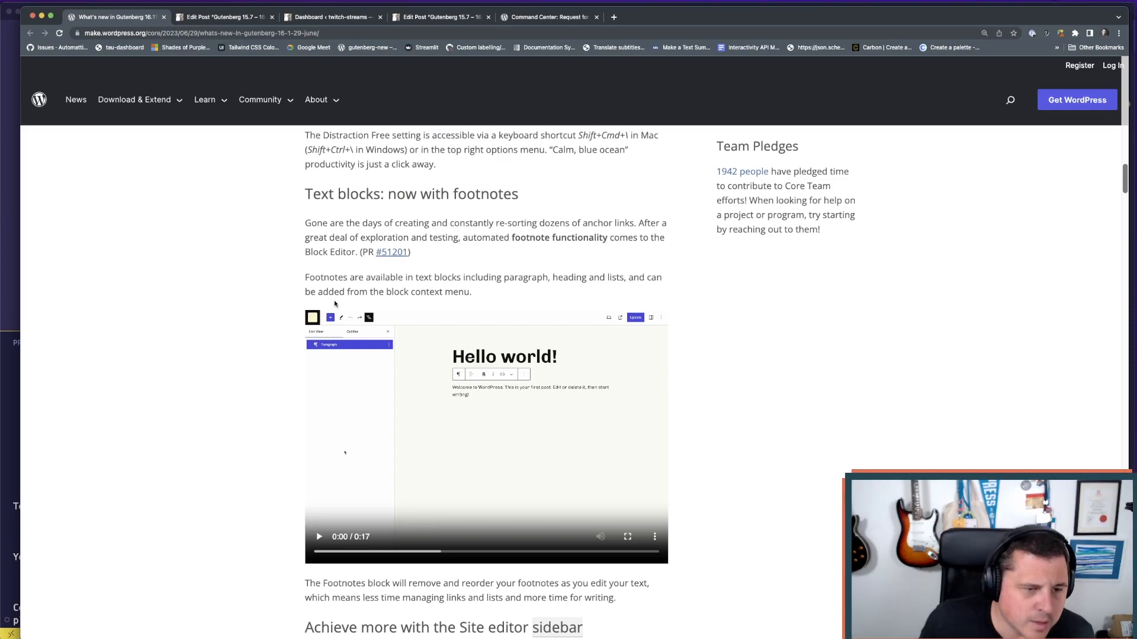
scroll(520, 294, down, 1)
scroll(520, 293, down, 1)
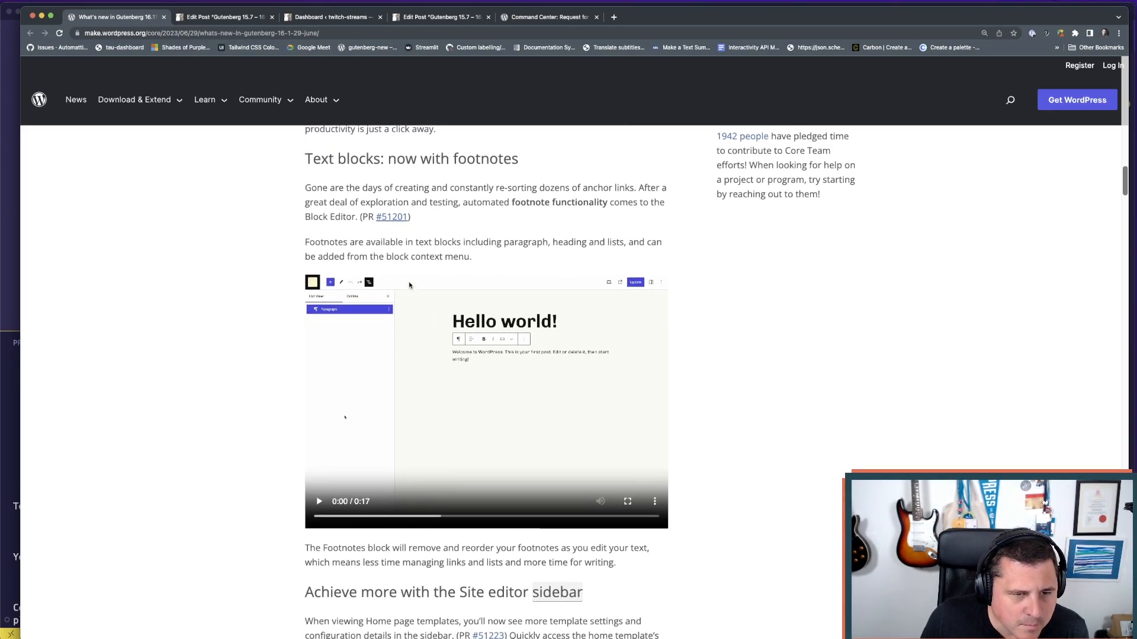
click(318, 502)
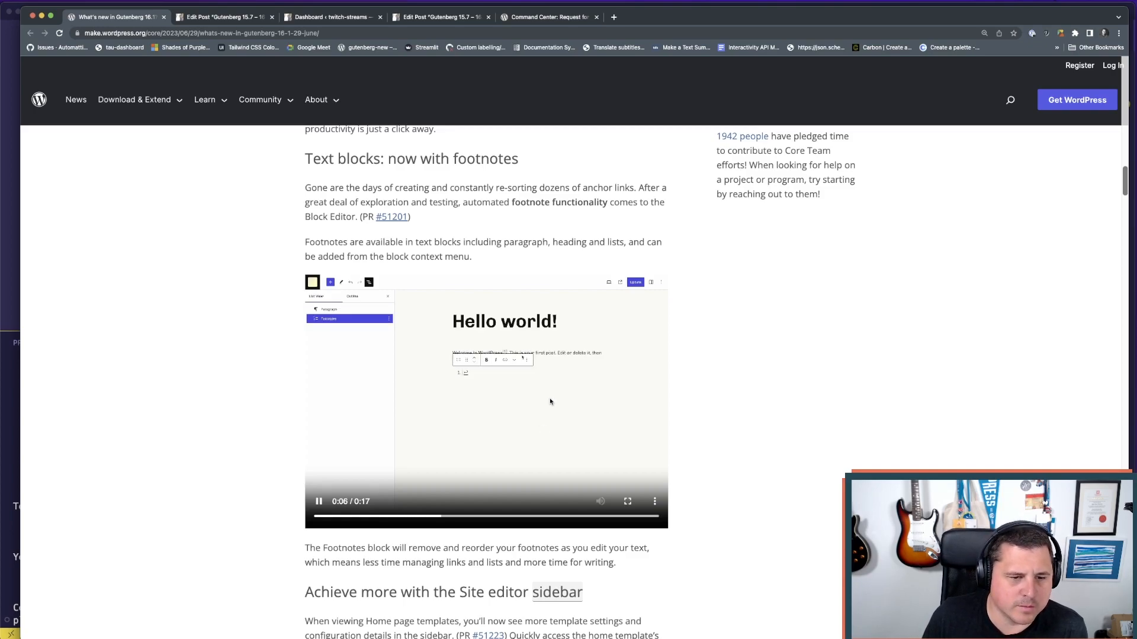
- Go back to the Gutenberg 15.7 – 16.1 post editor and close the duplicate browser tab of that post
click(547, 17)
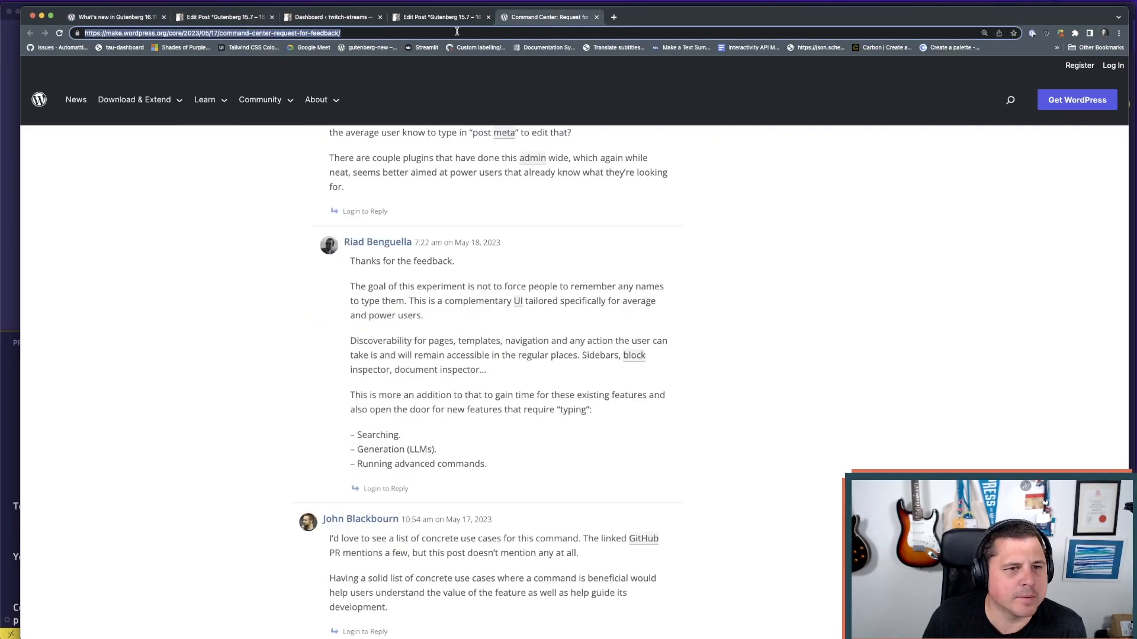
click(431, 19)
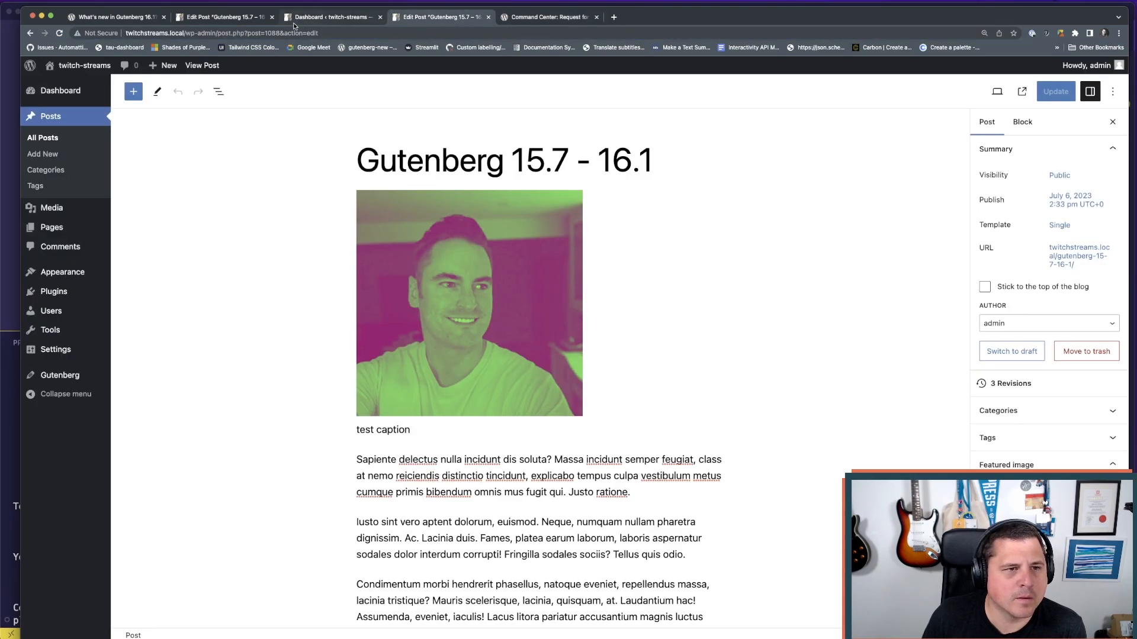
click(273, 17)
- Insert a footnote on the text around "delectus nulla incidunt" in the post's first paragraph
drag(481, 467, 410, 461)
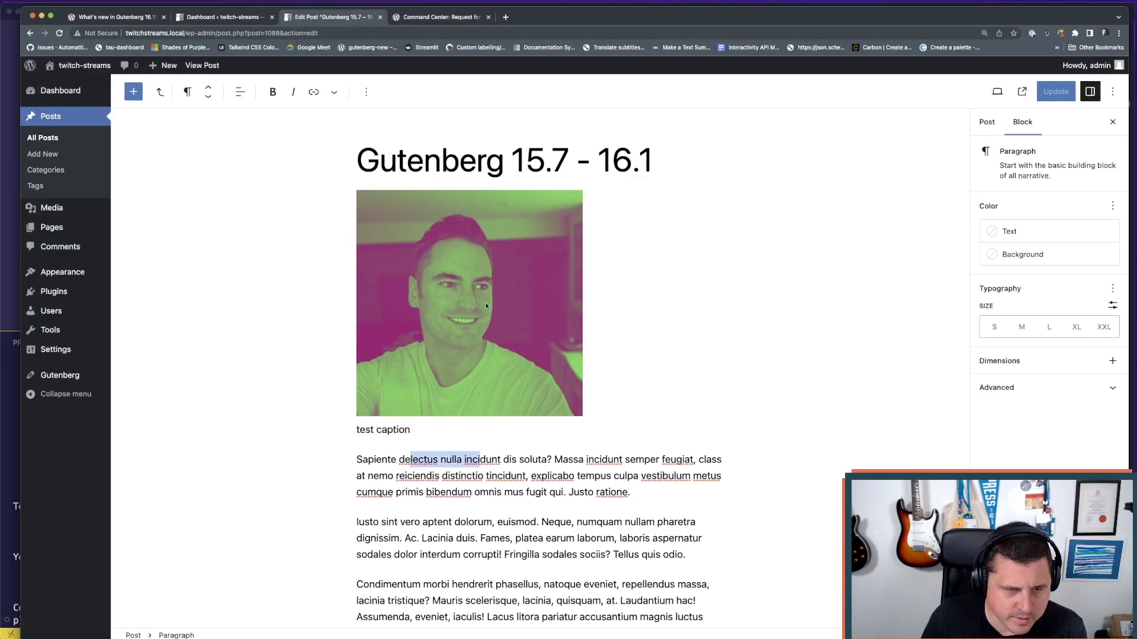
click(334, 91)
click(357, 130)
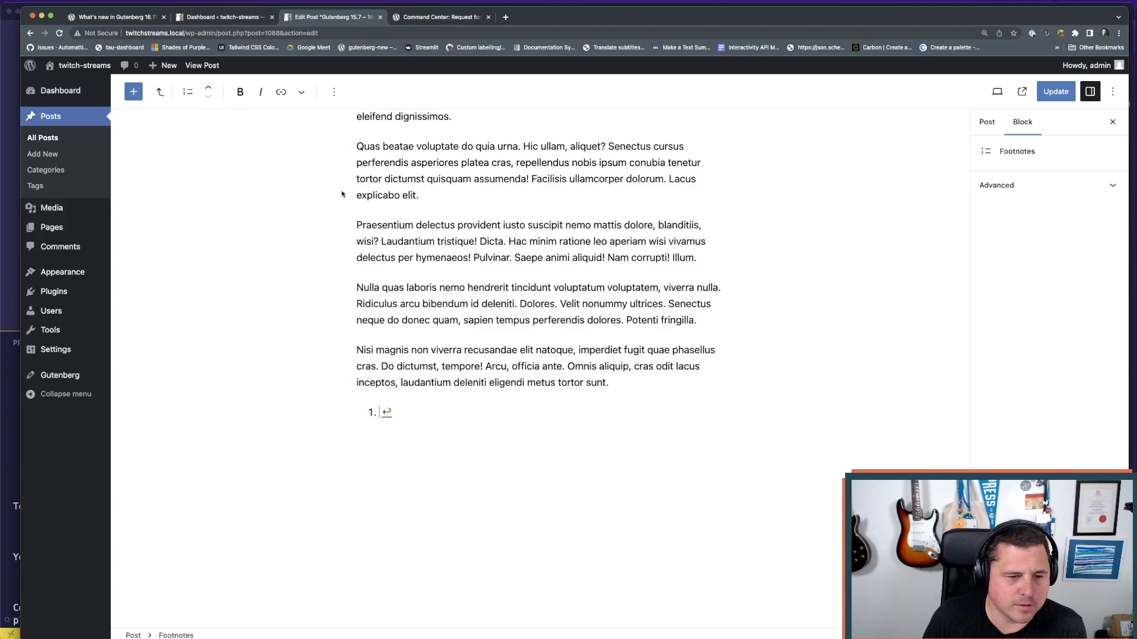
- Enter "This is a footnote" as the text of footnote 1 in the Footnotes block
text(This is a)
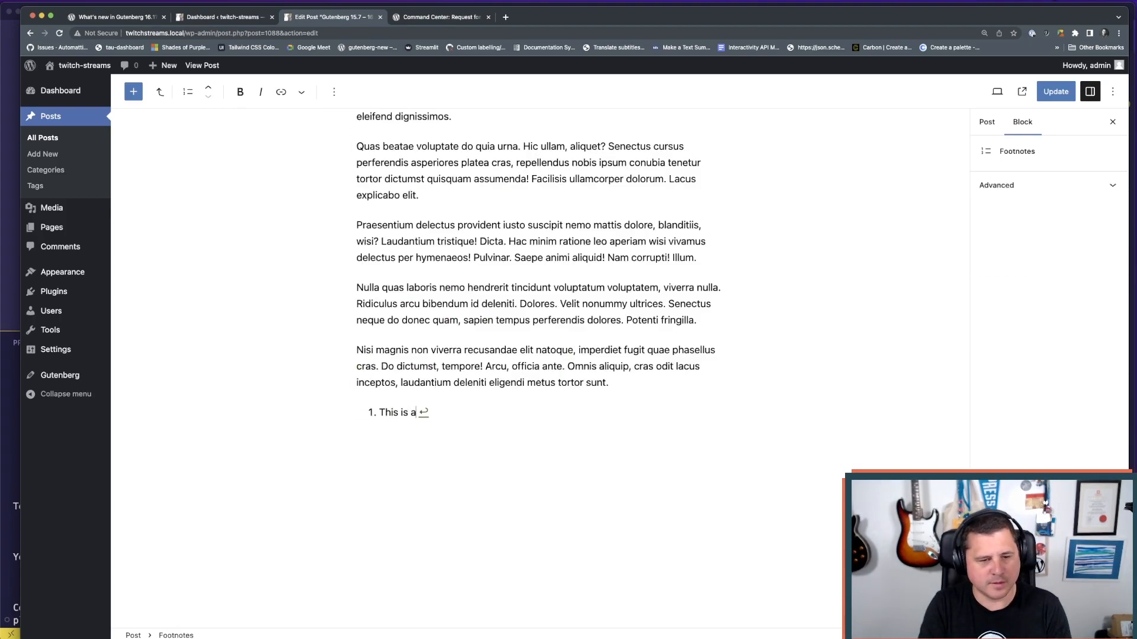
text( goot)
key(BackSpace)
key(BackSpace)
text(fotn)
key(BackSpace)
key(BackSpace)
key(BackSpace)
key(BackSpace)
key(BackSpace)
text(footnote)
key(Escape)
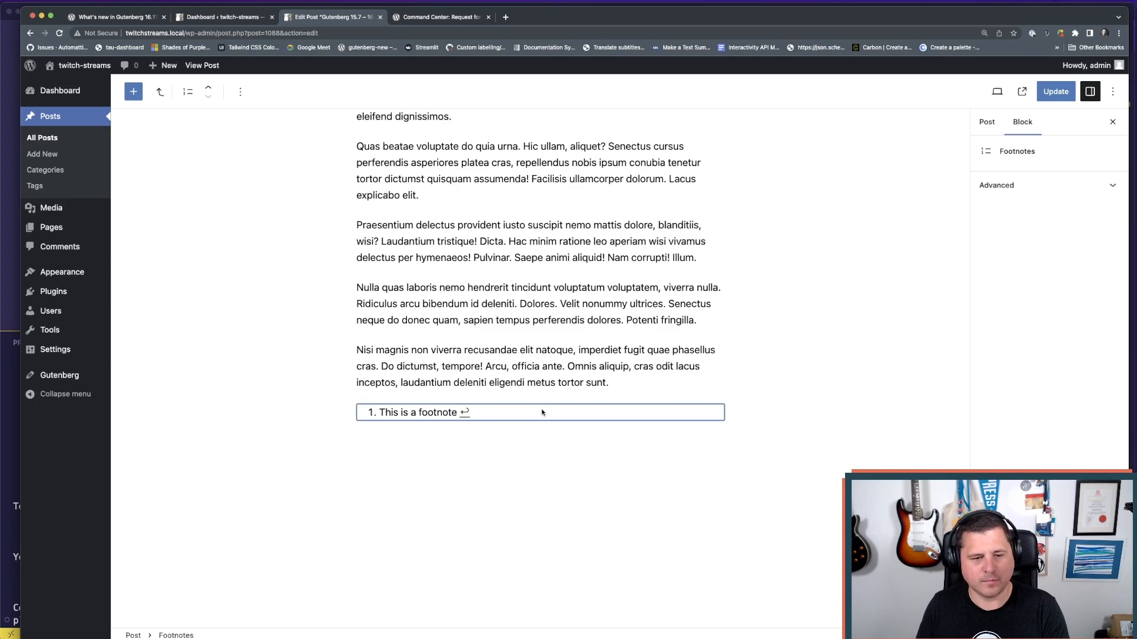
- Follow footnote 1's return link back to its reference in the post's first paragraph
click(464, 412)
scroll(257, 414, up, 6)
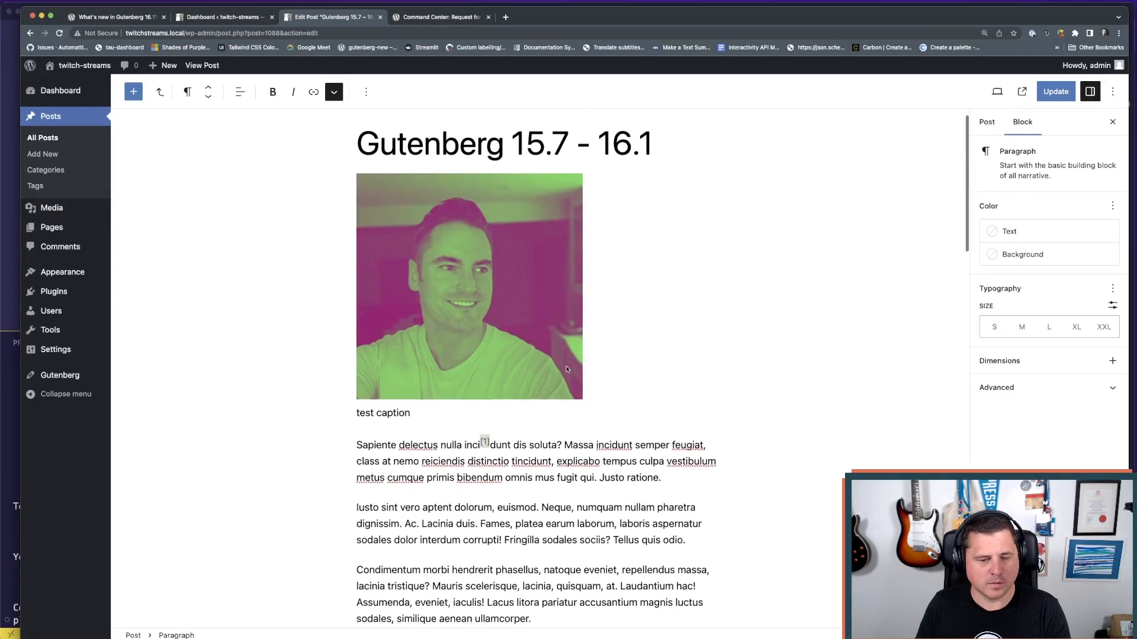
scroll(565, 385, down, 1)
- Update the post and open its published version
click(763, 406)
click(1071, 91)
click(219, 606)
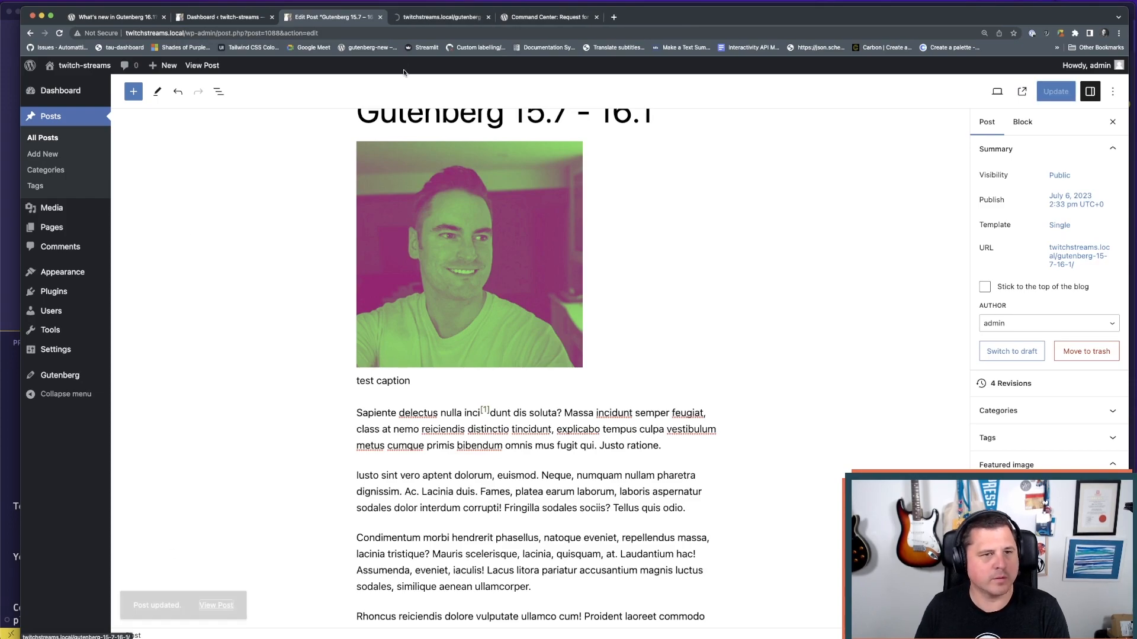
- Follow the [1] reference in the published post's first paragraph to check the footnote at the end of the content
key(ctrl+Tab)
scroll(483, 246, down, 8)
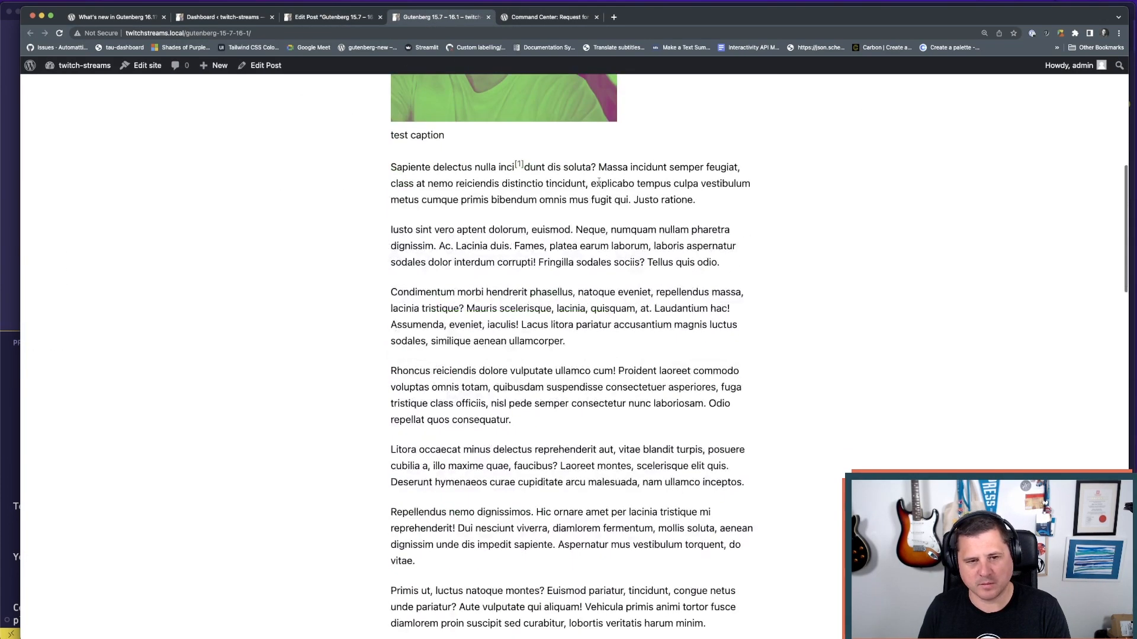
click(519, 165)
scroll(418, 189, up, 1)
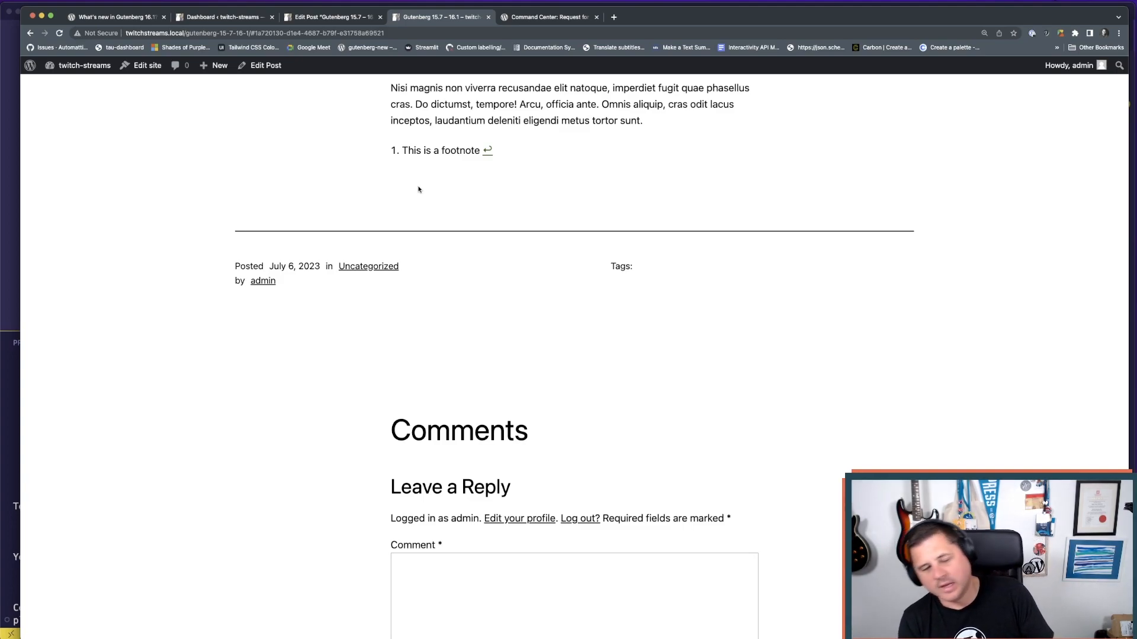
scroll(456, 237, up, 3)
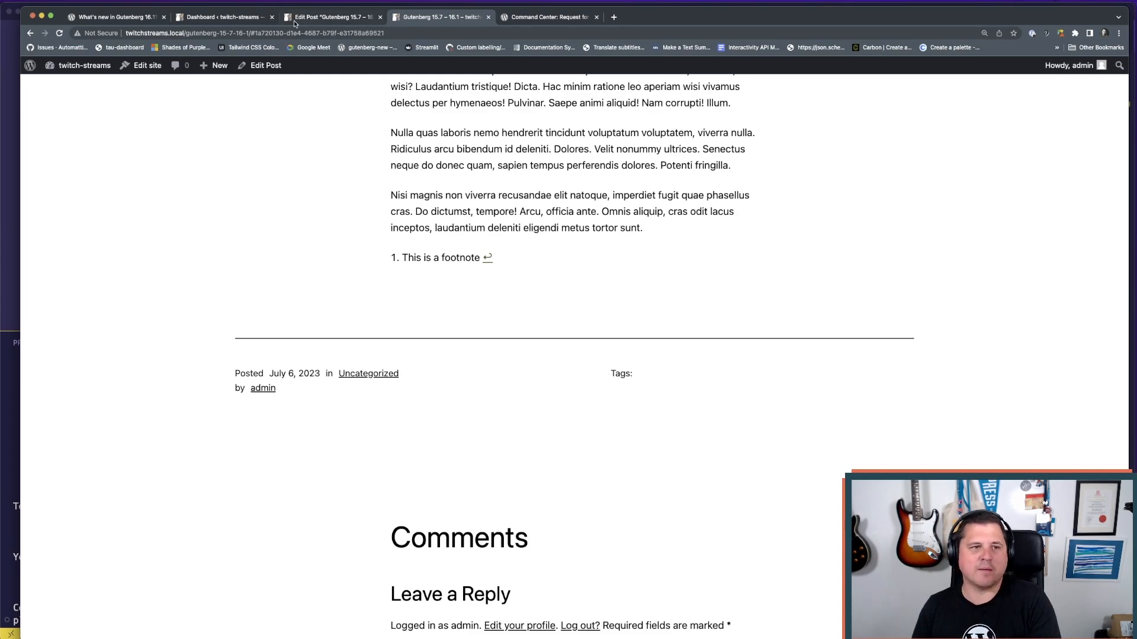
click(334, 17)
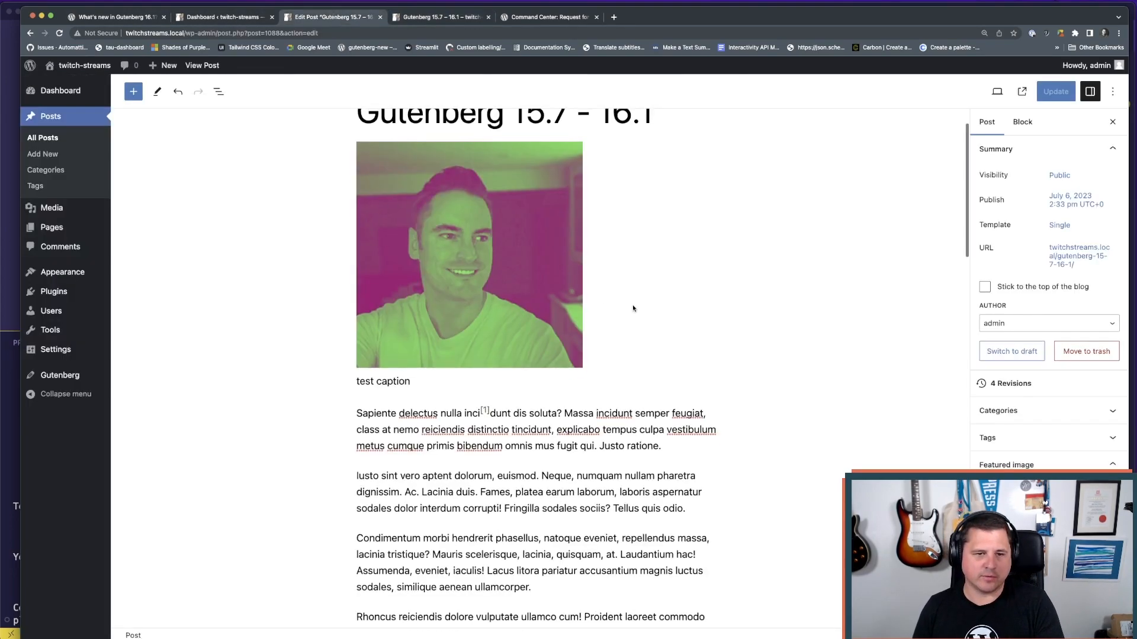
scroll(633, 307, up, 1)
drag(543, 452, 486, 451)
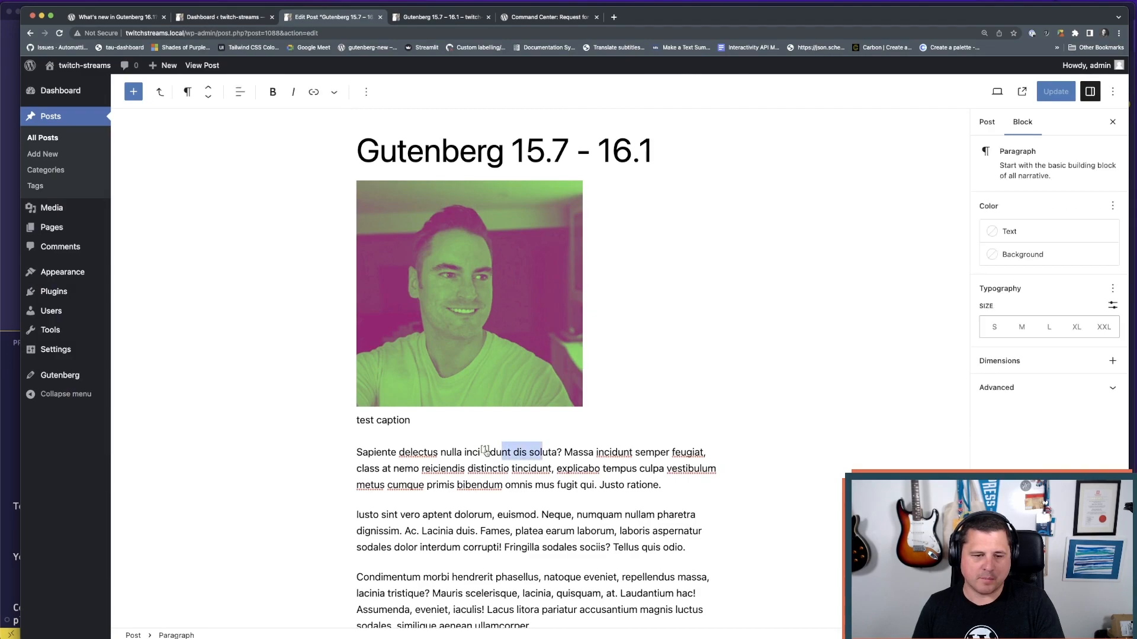
scroll(727, 414, down, 2)
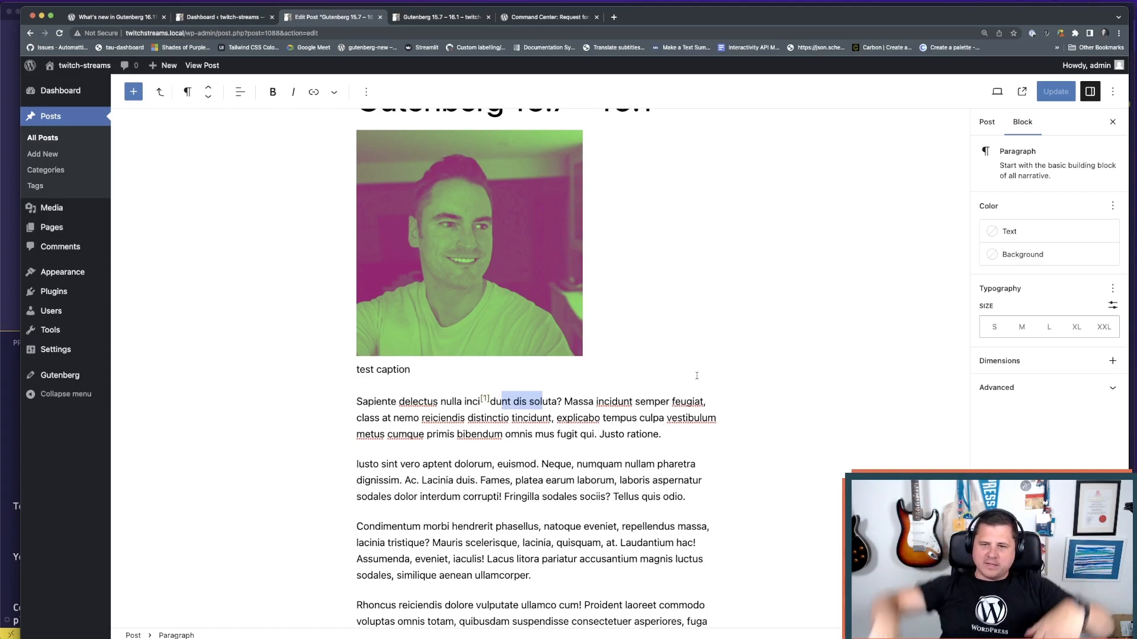
drag(671, 418, 502, 403)
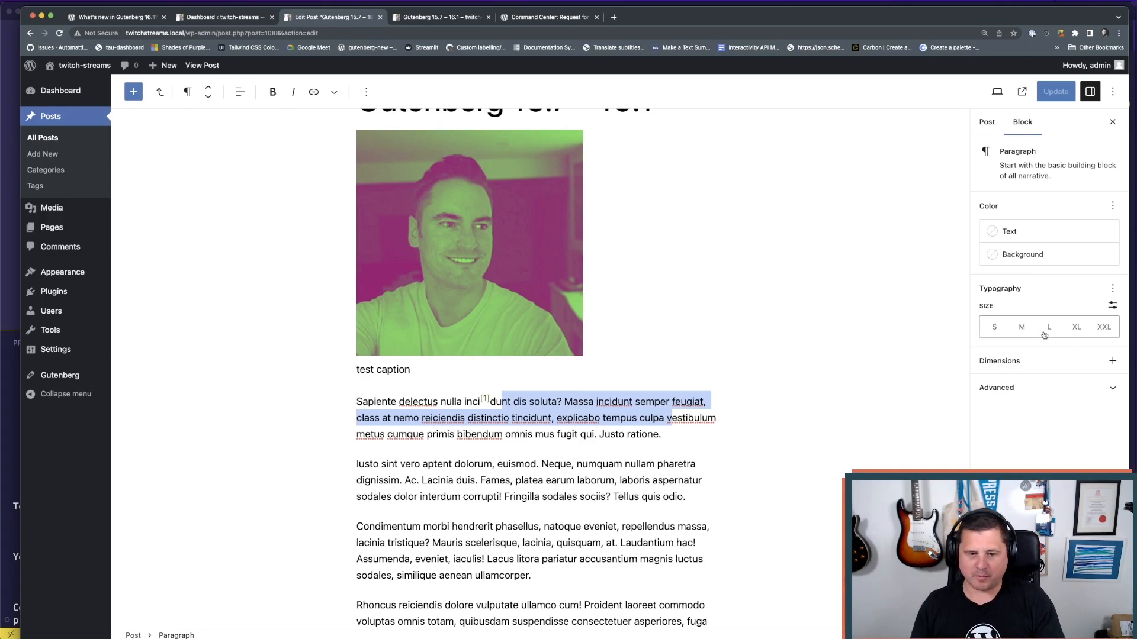
drag(686, 446, 419, 418)
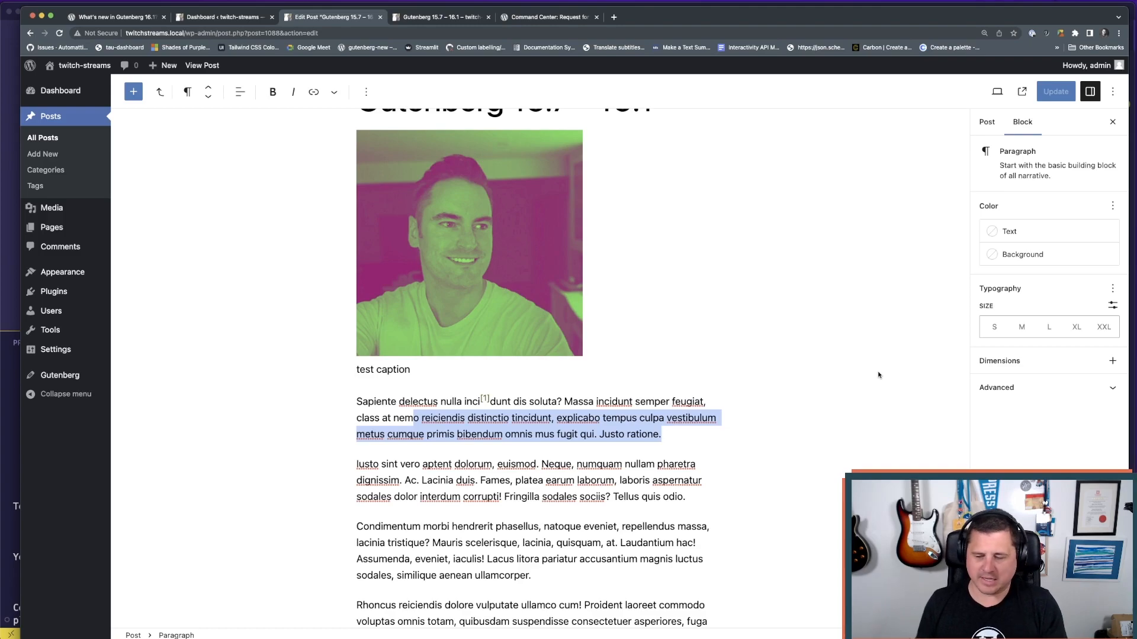
drag(650, 16, 661, 16)
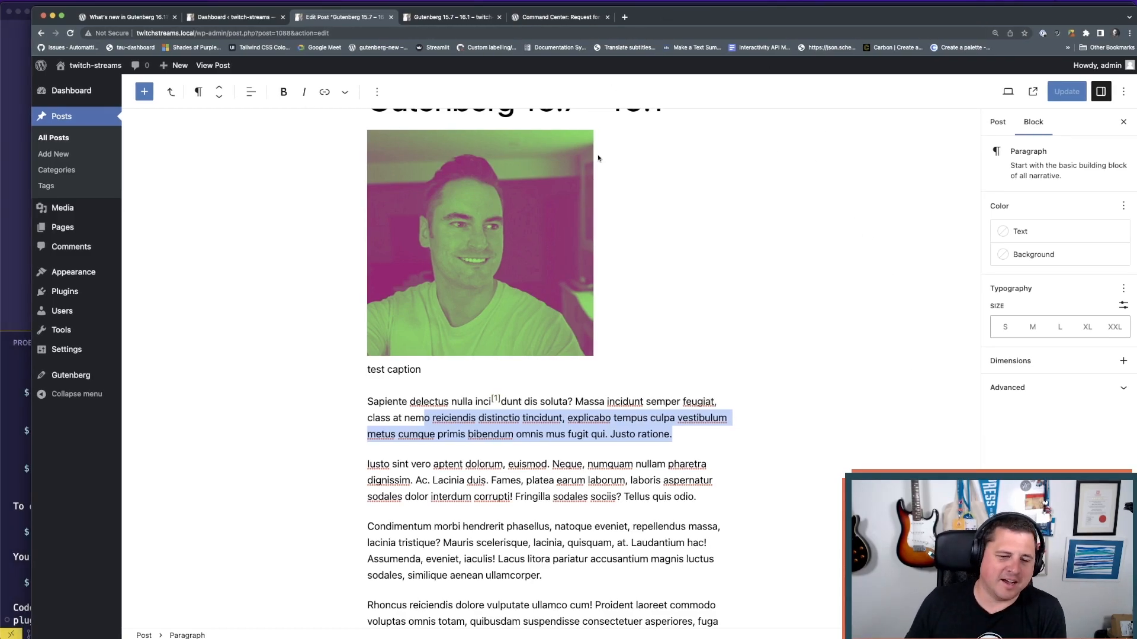
click(819, 438)
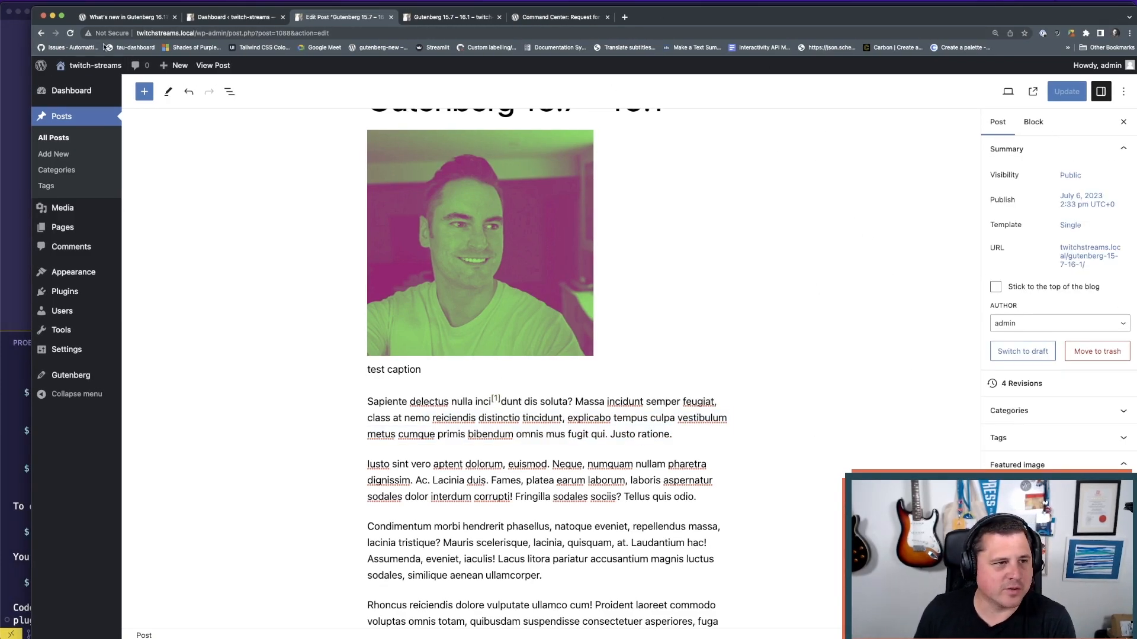
- Return to the Gutenberg 16.1 release post and read the Site editor sidebar, live theme previewing and Worthy mentions sections
click(114, 20)
scroll(274, 398, down, 7)
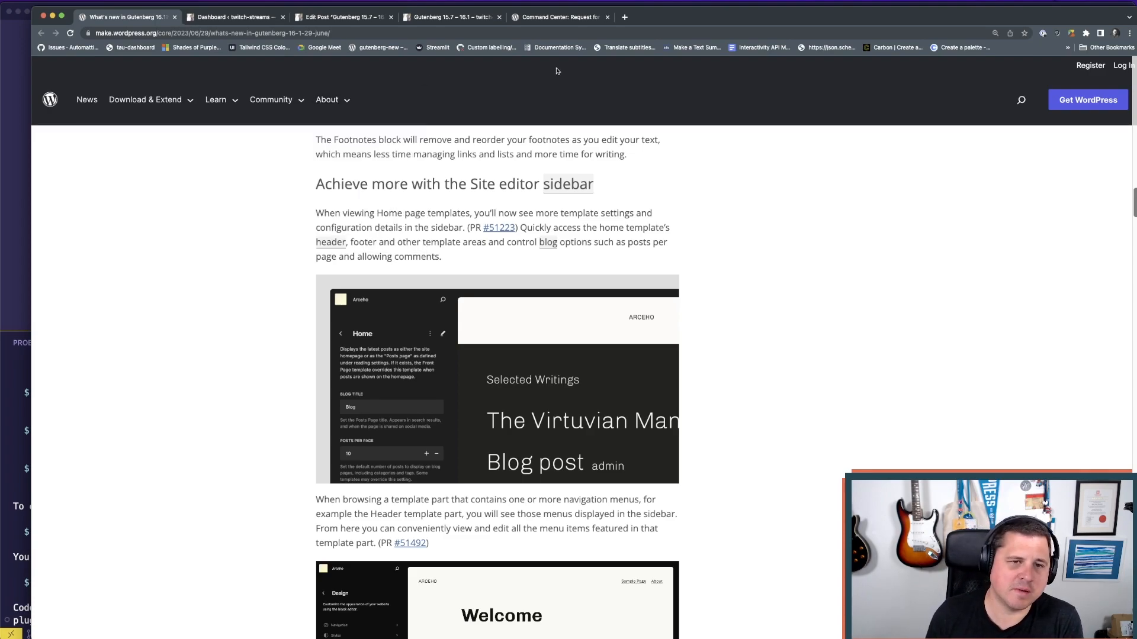
drag(642, 17, 651, 17)
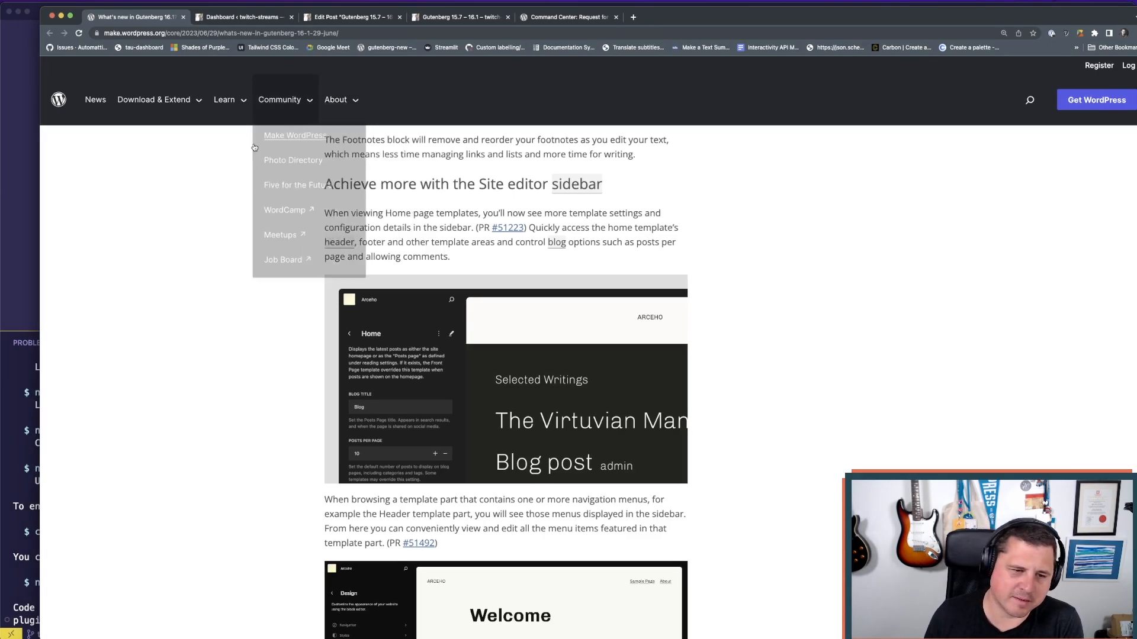
scroll(270, 276, down, 3)
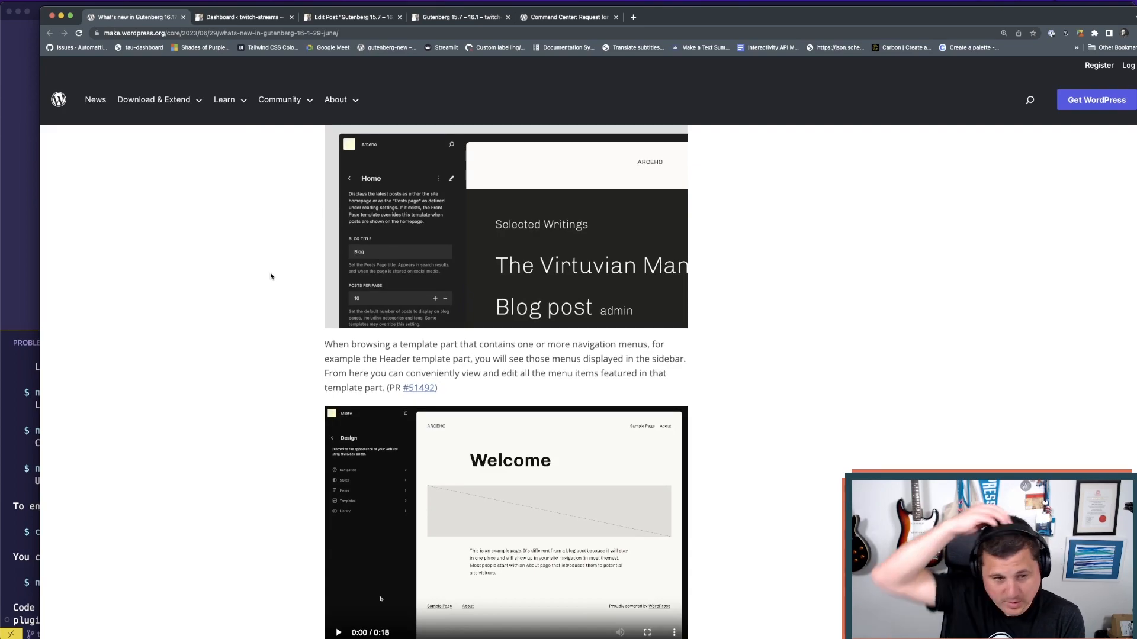
scroll(356, 279, up, 3)
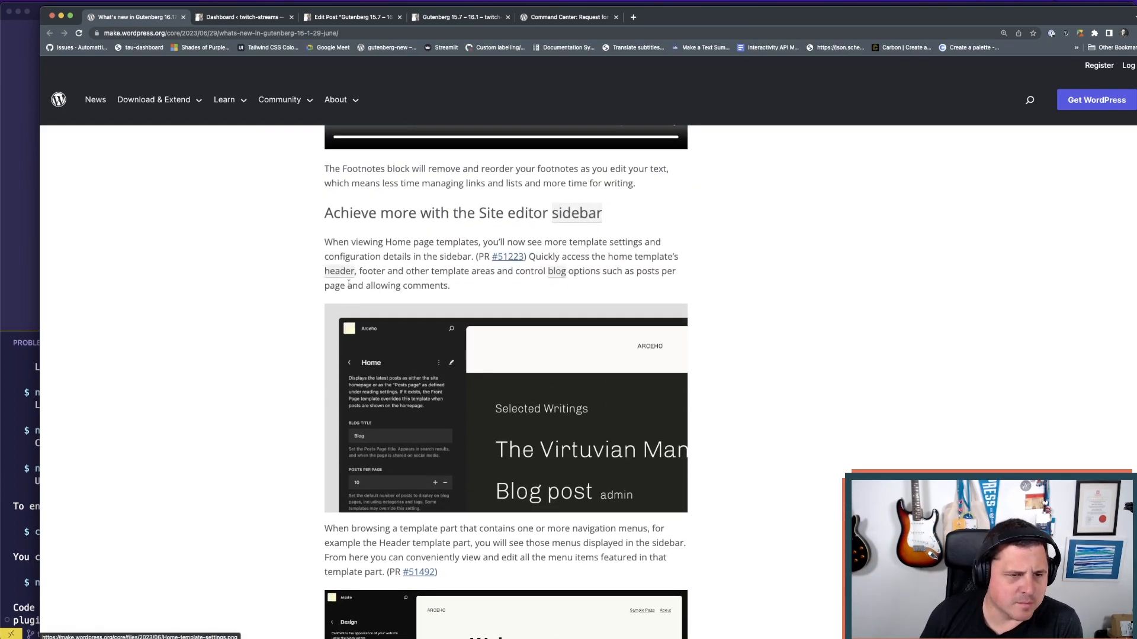
scroll(296, 281, down, 6)
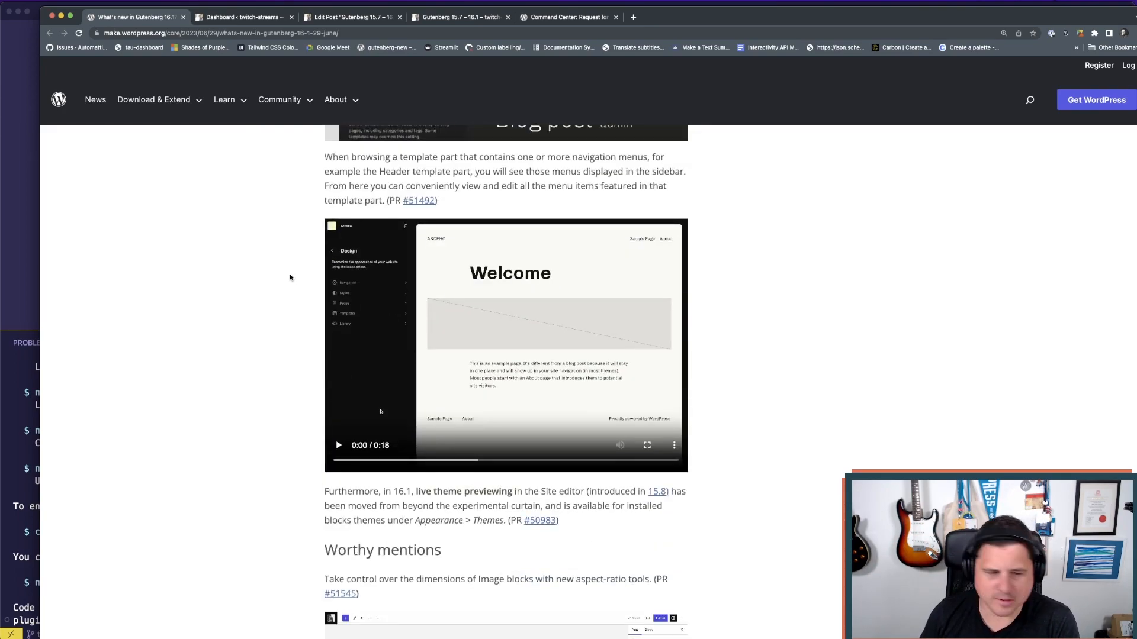
scroll(289, 278, down, 5)
scroll(290, 278, down, 7)
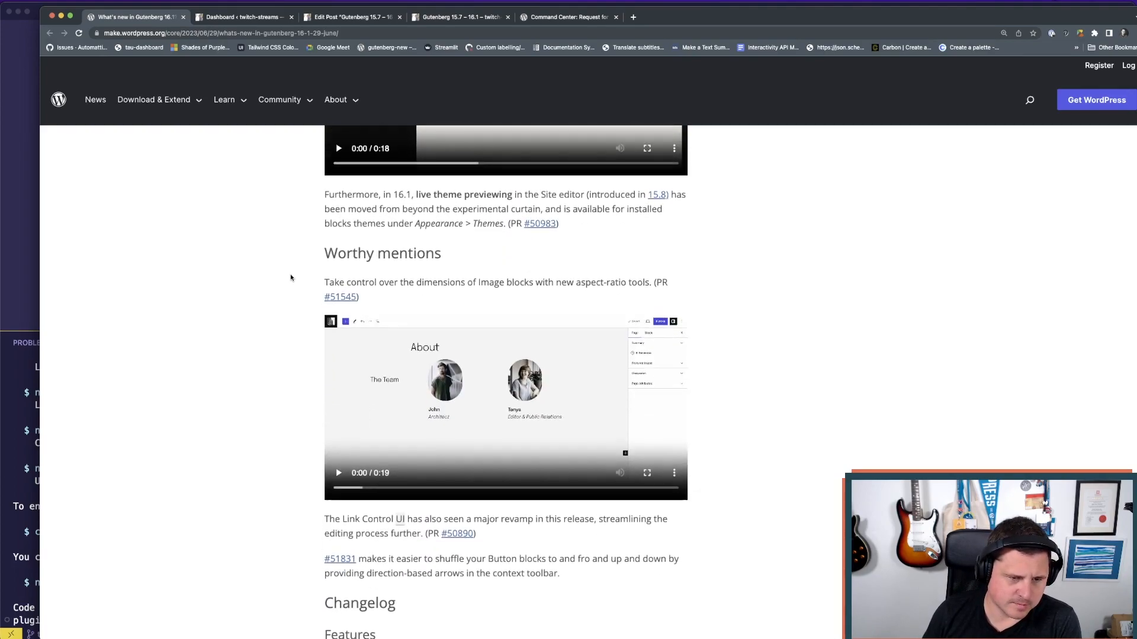
- Read the 16.1 changelog's Features list and its Enhancements for Site Editor, Components, Block Editor, Block Library and Accessibility
mouse_move(378, 304)
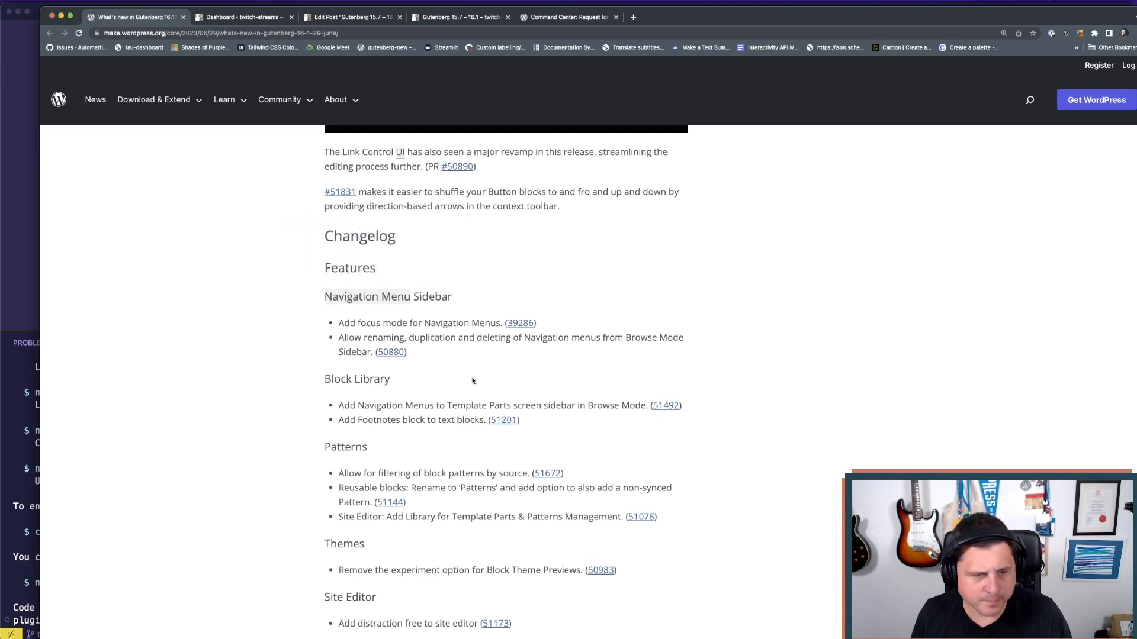
scroll(306, 368, down, 8)
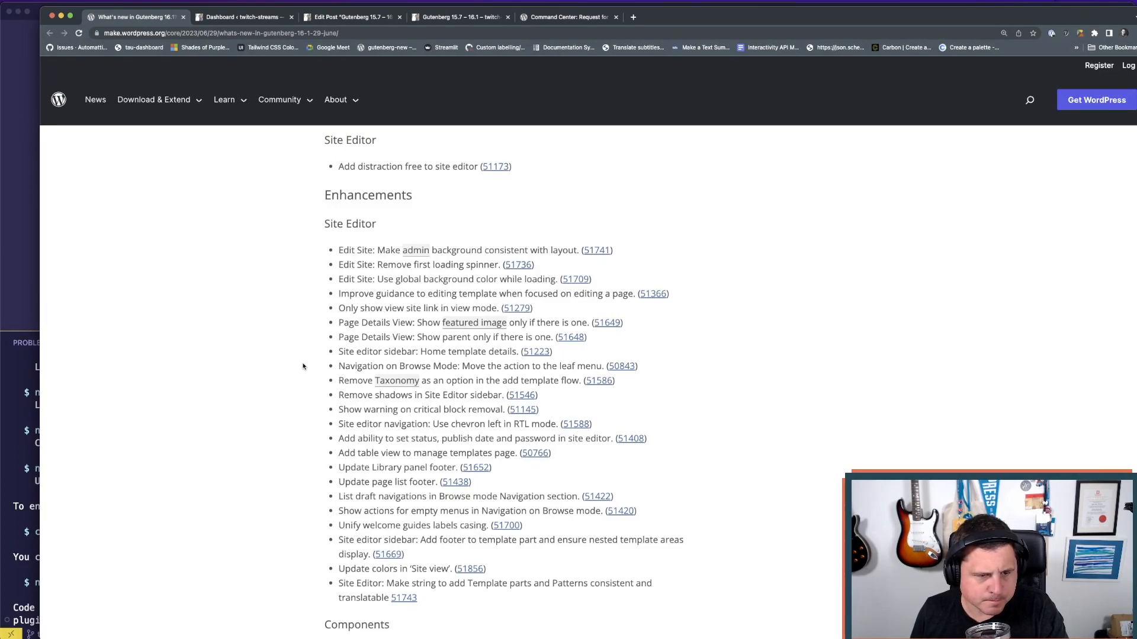
scroll(303, 366, down, 5)
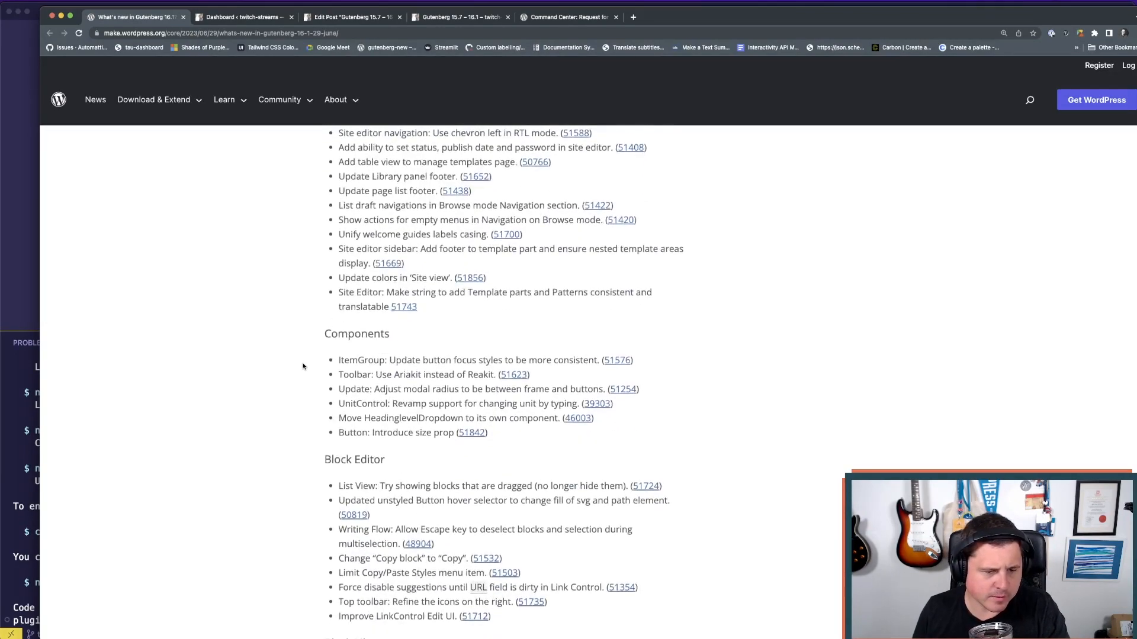
scroll(303, 366, down, 6)
scroll(304, 367, down, 4)
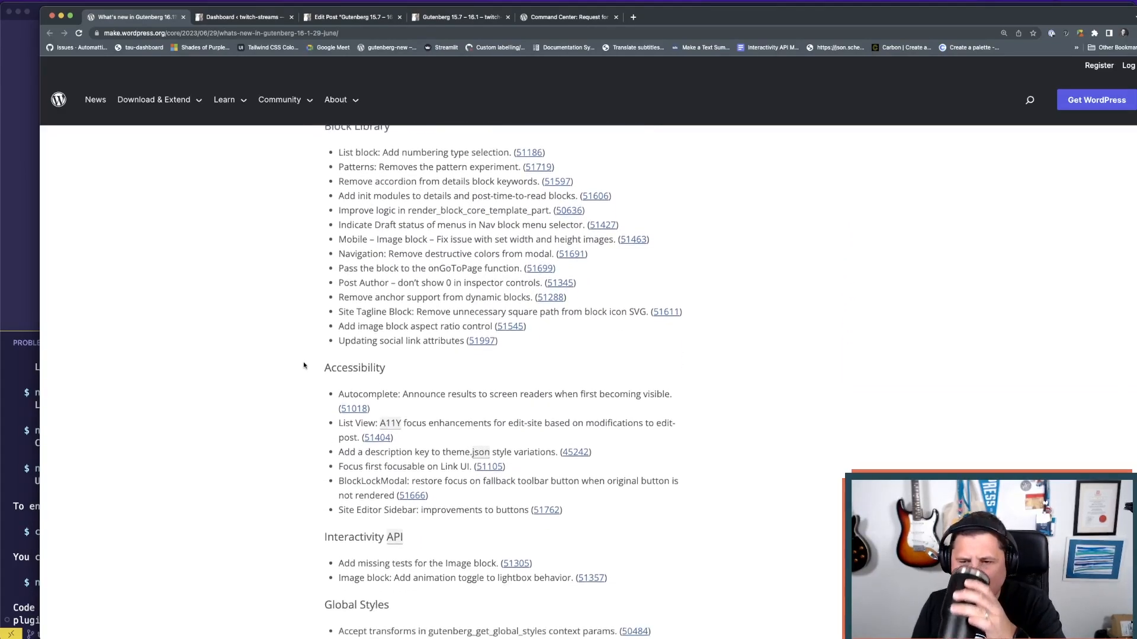
scroll(303, 366, down, 1)
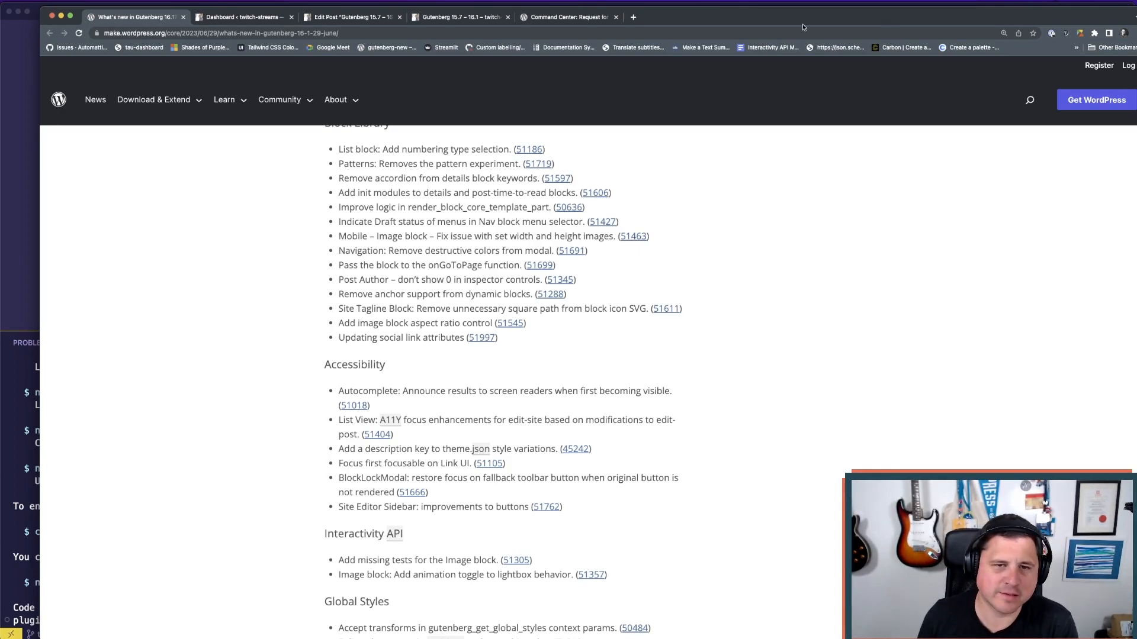
drag(718, 18, 689, 18)
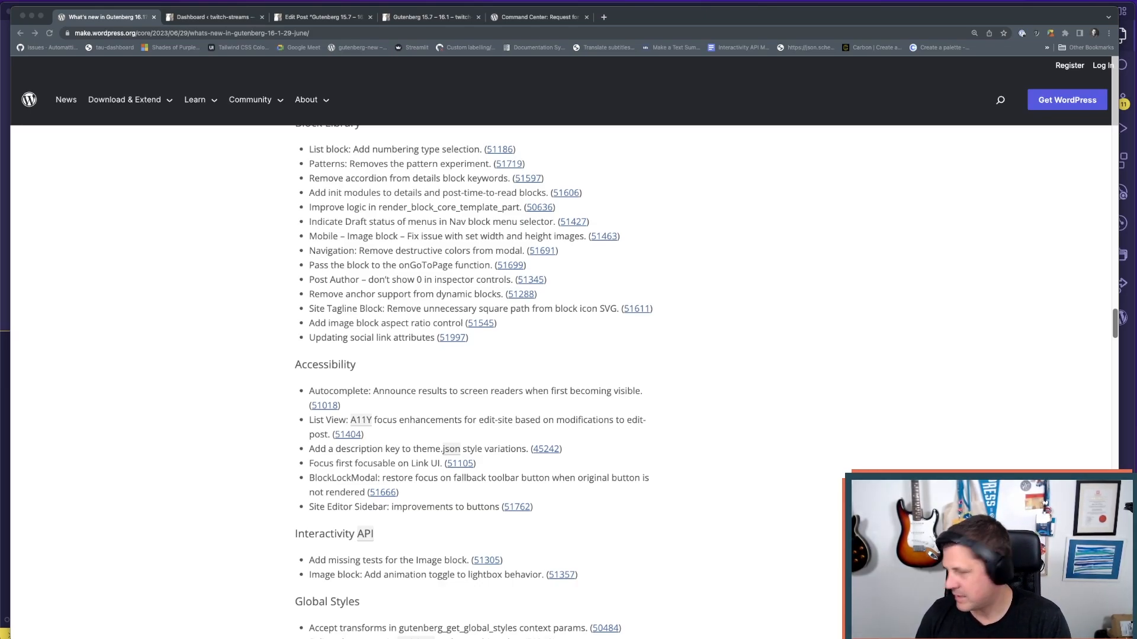
key(super+Tab)
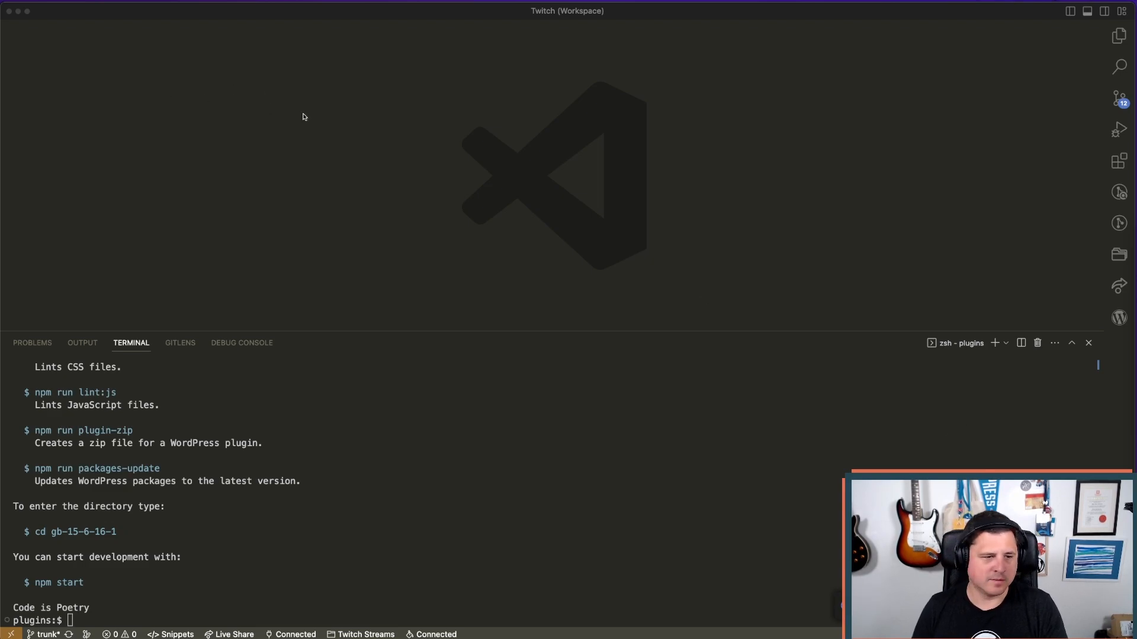
key(super+Tab)
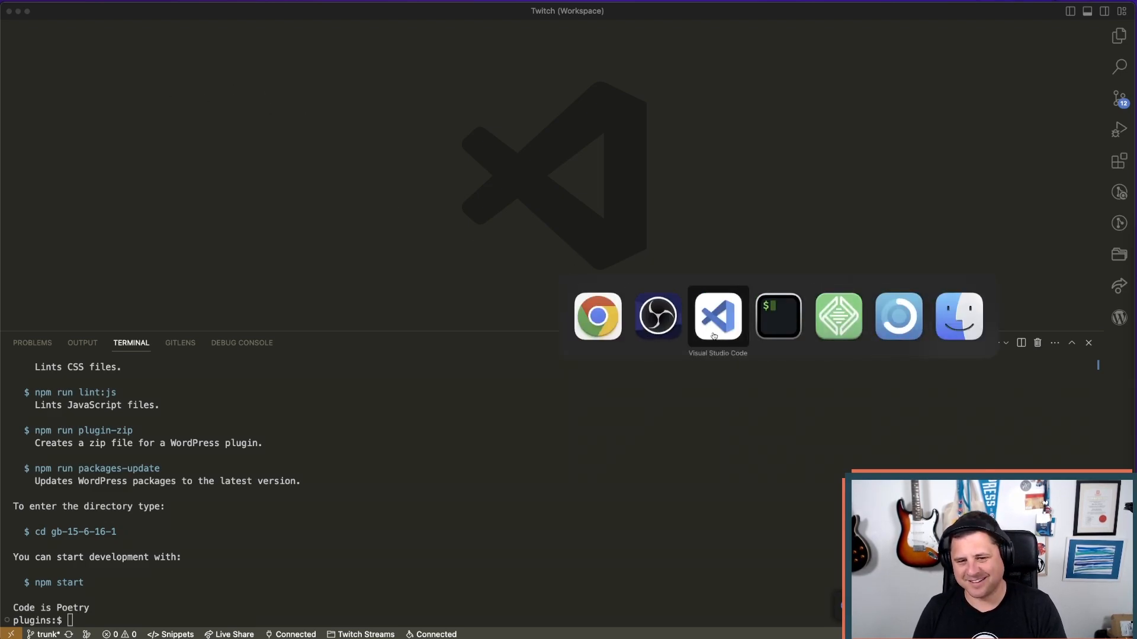
click(597, 316)
- Read the remaining Enhancements in the 16.1 changelog, from Interactivity API and Global Styles through Design Tools, Commands and Navigation
scroll(136, 355, down, 4)
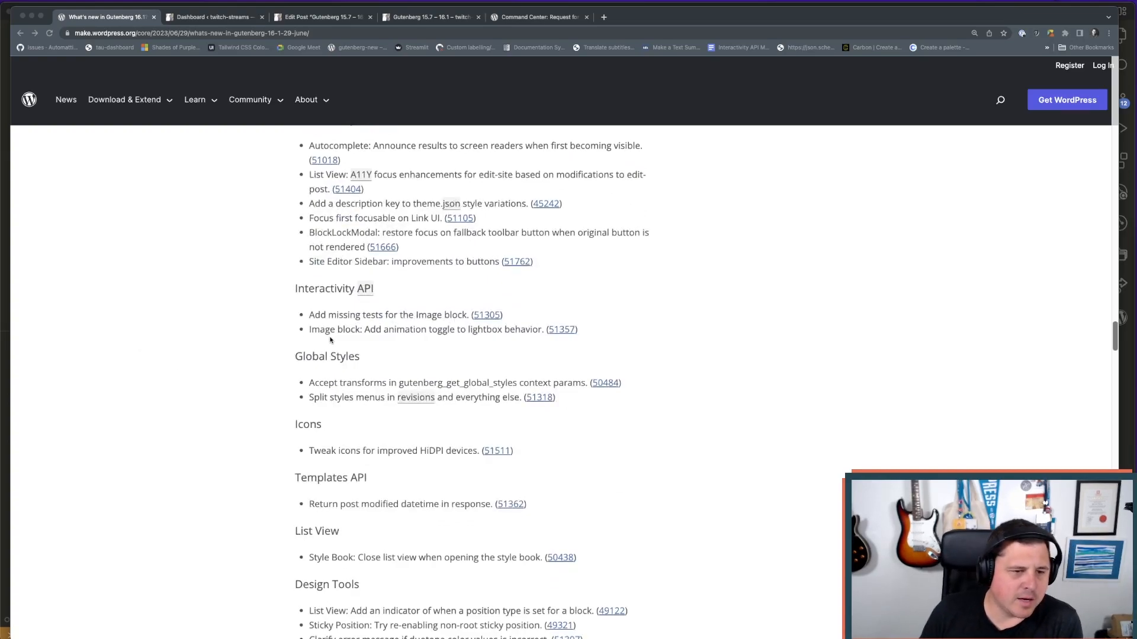
scroll(363, 340, down, 1)
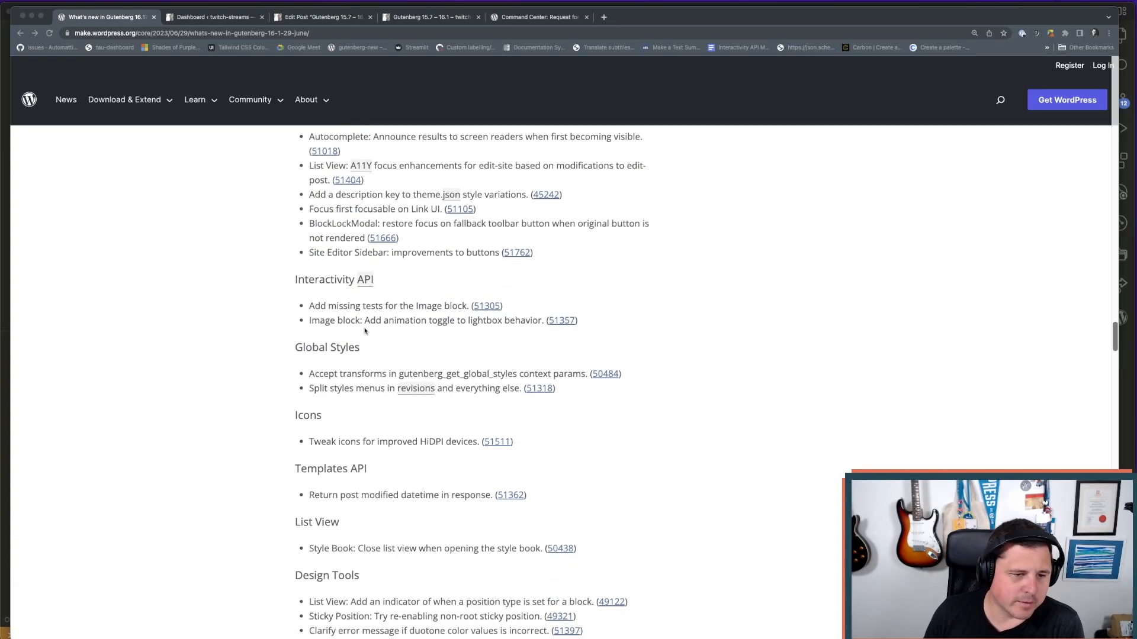
scroll(396, 442, down, 3)
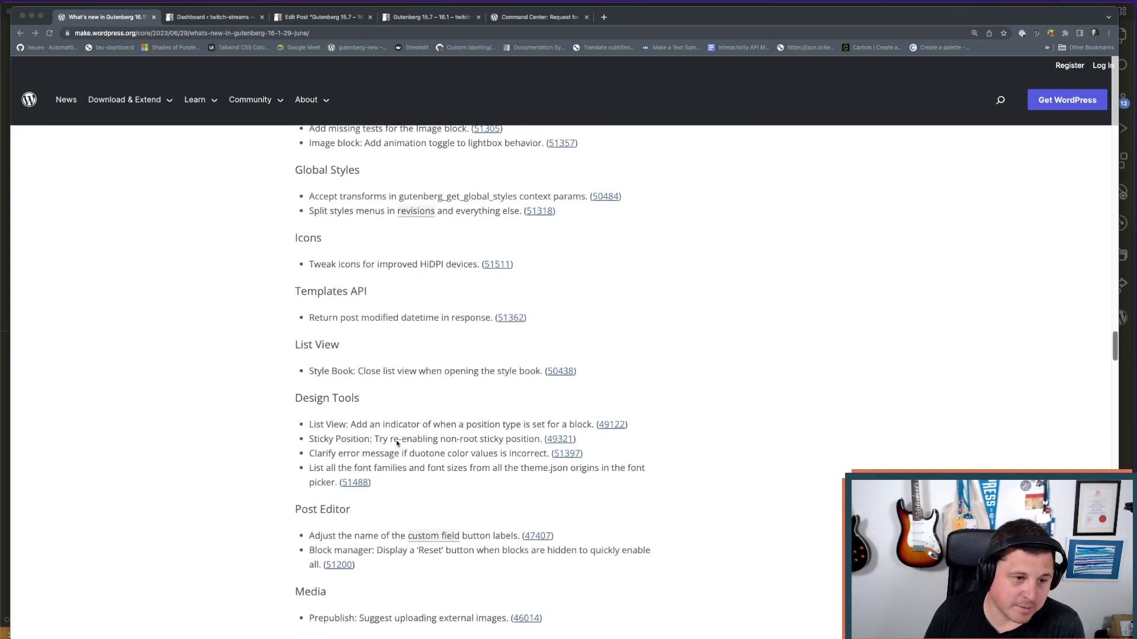
scroll(378, 419, down, 7)
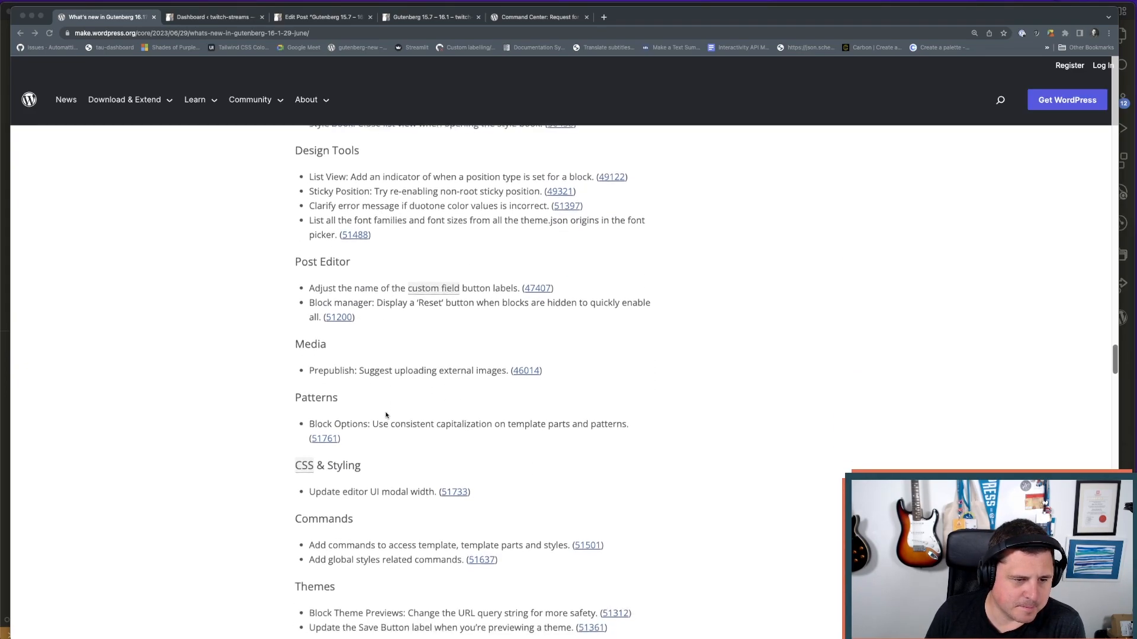
scroll(386, 415, down, 7)
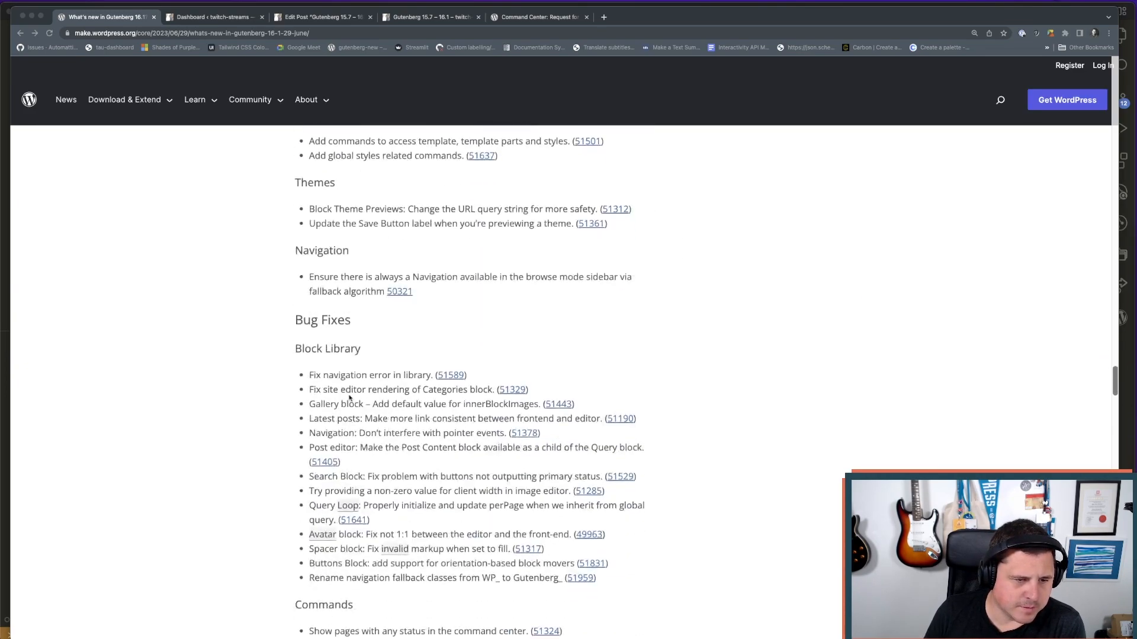
- Read the 16.1 changelog's Bug Fixes, Performance, Experiments, Documentation and Code Quality entries
scroll(354, 393, down, 9)
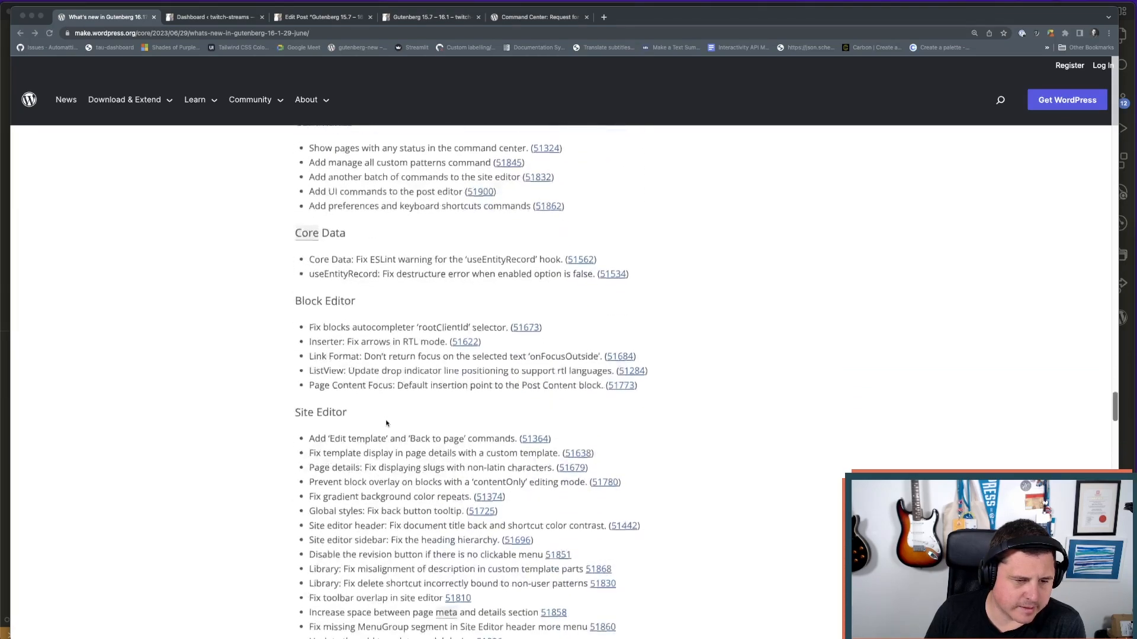
scroll(372, 384, down, 6)
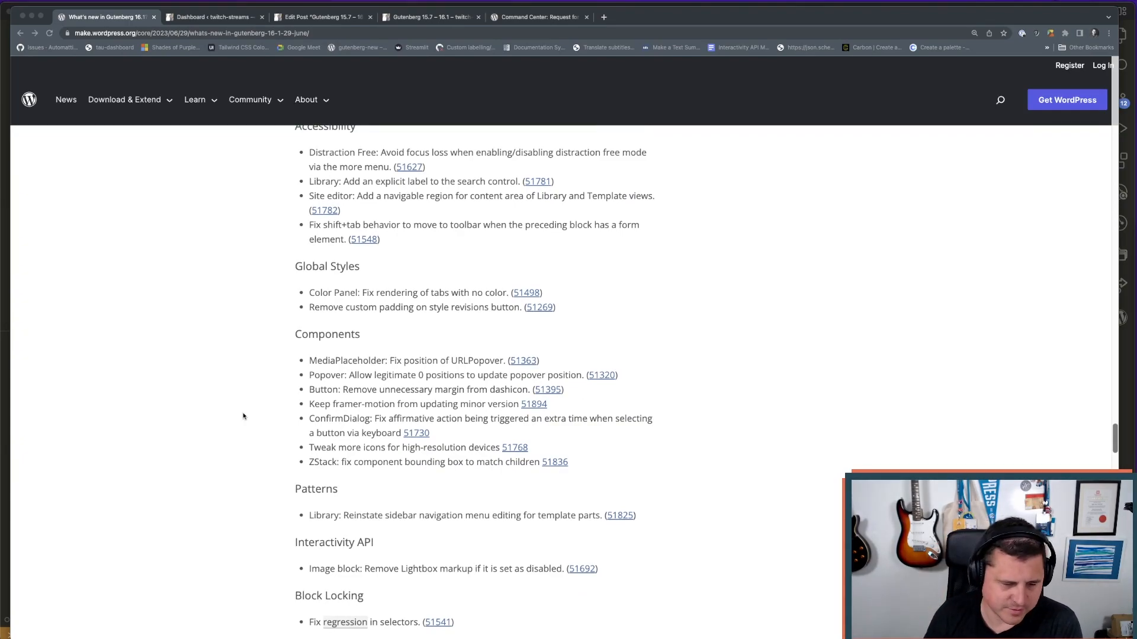
scroll(271, 424, down, 2)
scroll(264, 427, down, 2)
scroll(268, 438, down, 2)
scroll(268, 438, down, 10)
scroll(268, 437, down, 1)
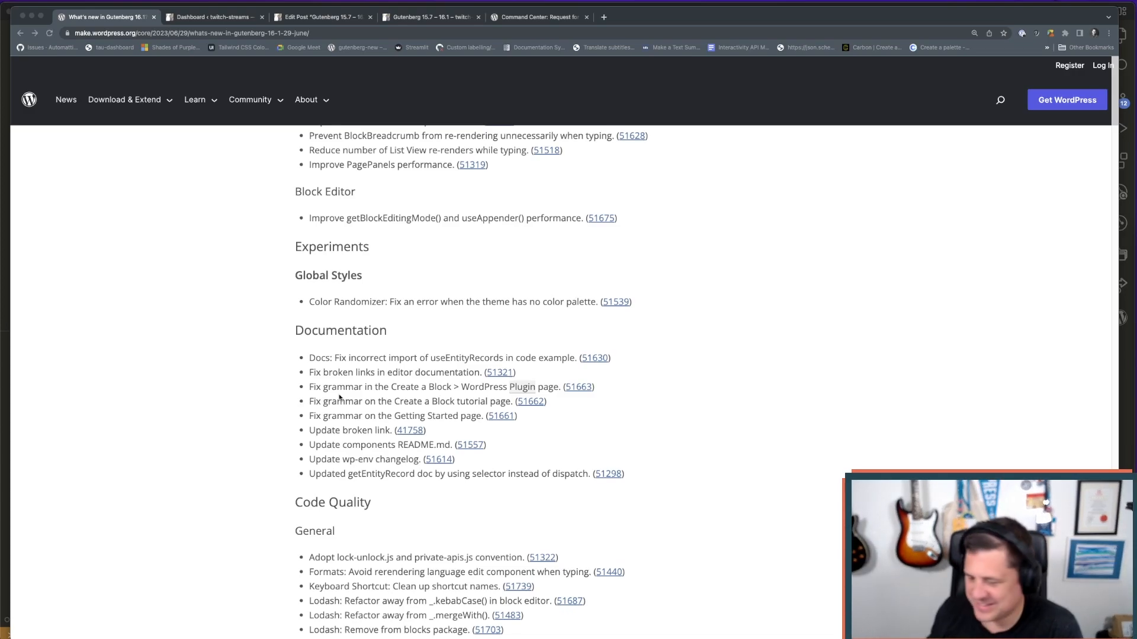
scroll(245, 466, down, 3)
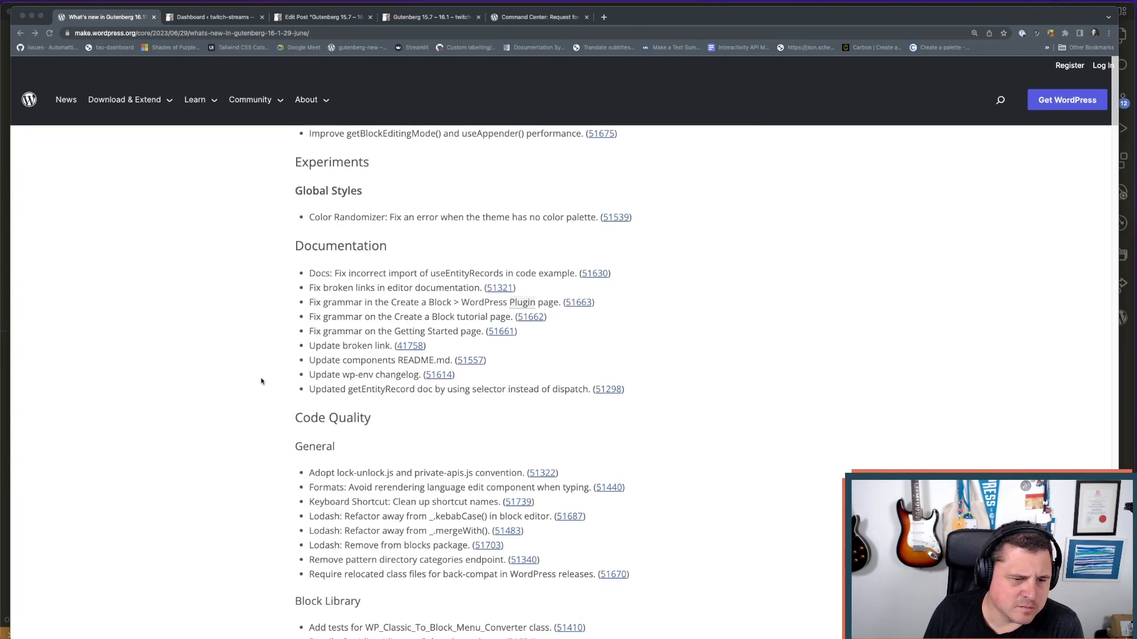
- Read the rest of the 16.1 changelog through Code Quality, Tools and Contributors, and close the release post
scroll(261, 381, down, 20)
scroll(259, 373, down, 20)
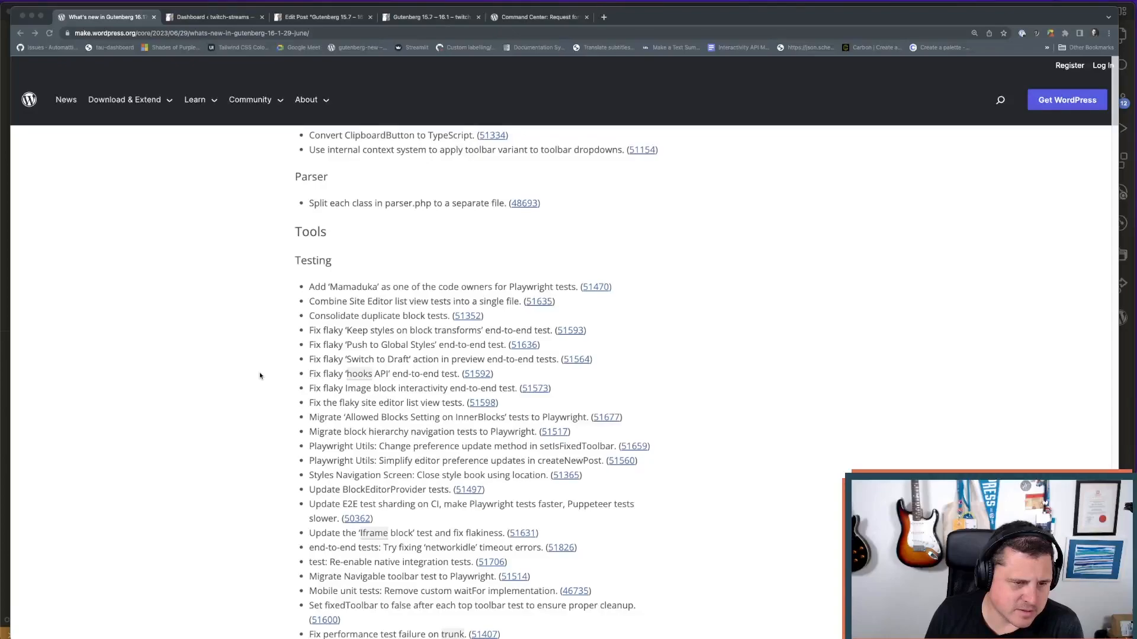
scroll(330, 287, down, 8)
scroll(332, 286, down, 15)
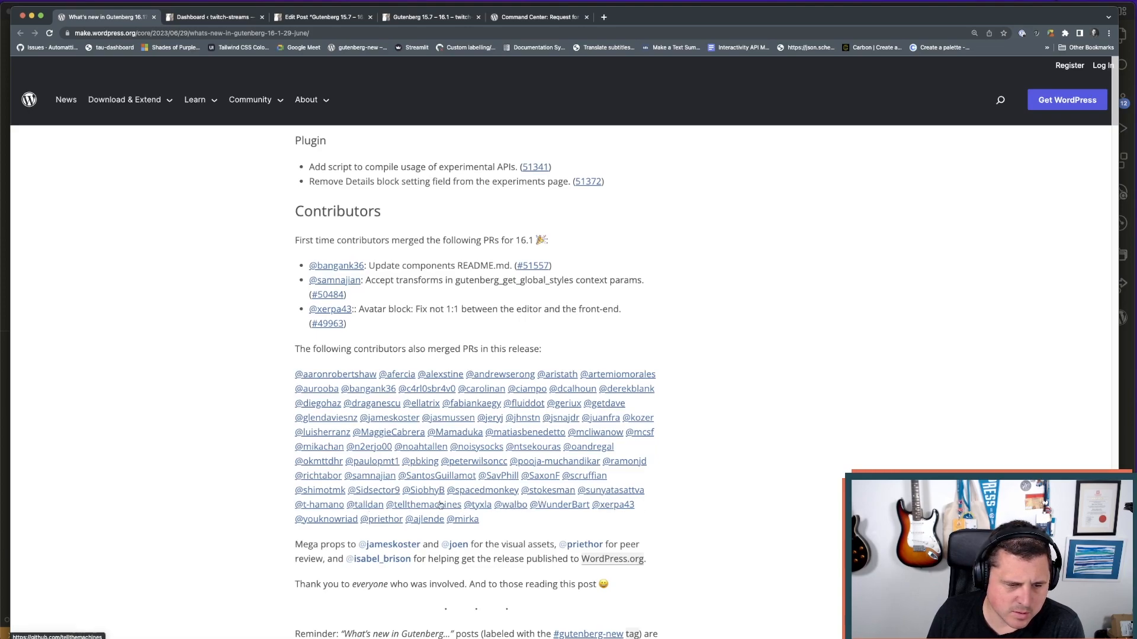
scroll(270, 513, down, 3)
scroll(271, 512, down, 1)
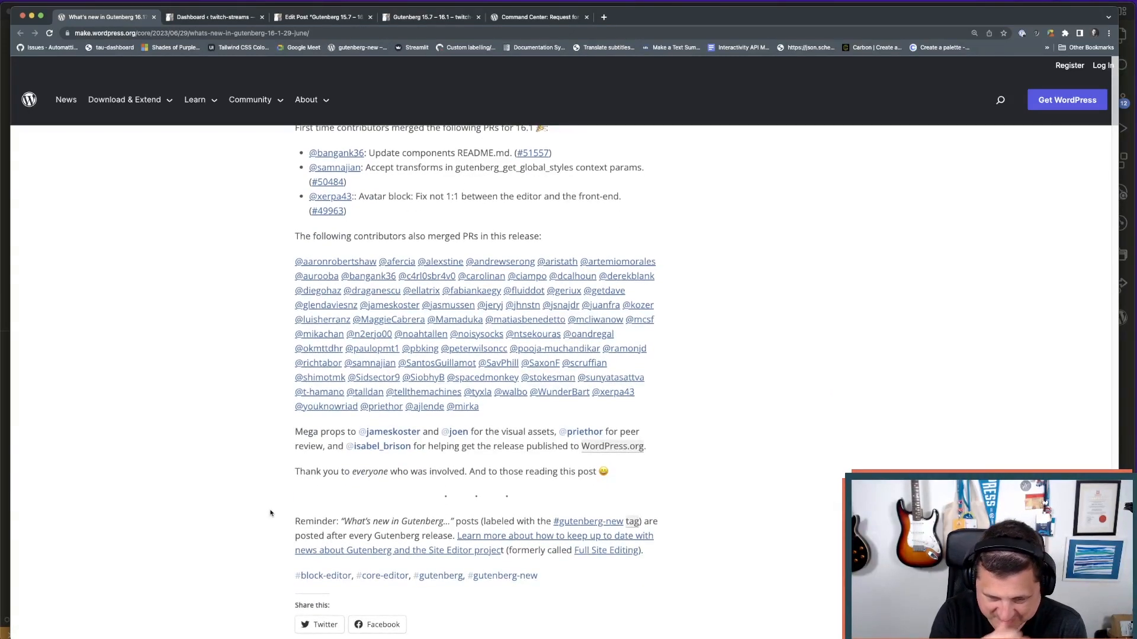
scroll(241, 515, down, 5)
scroll(246, 535, up, 20)
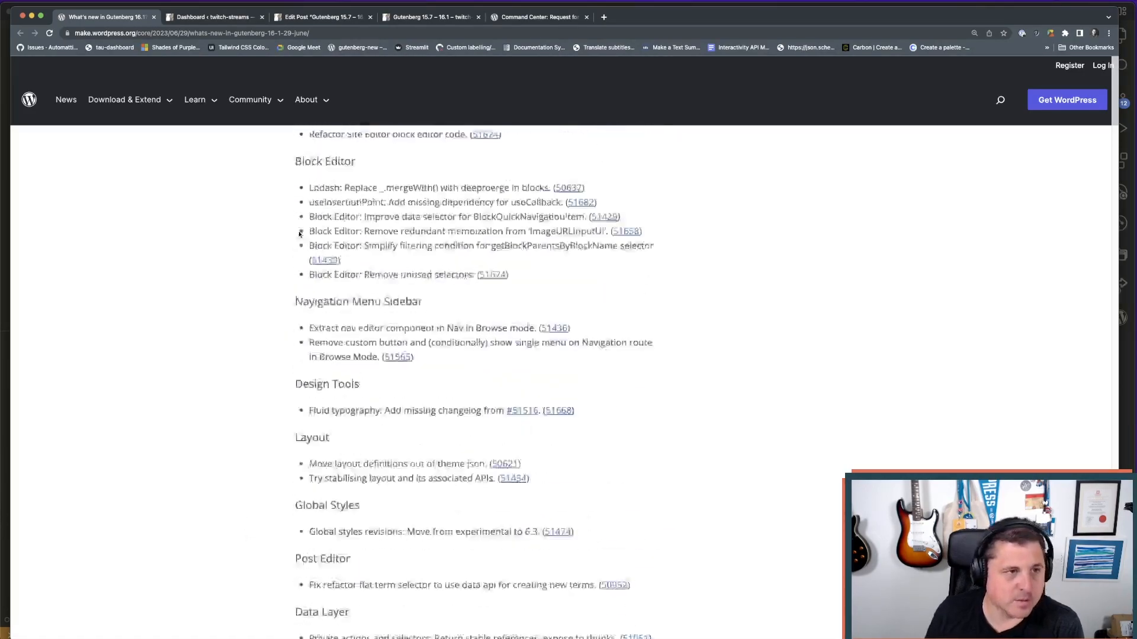
click(154, 17)
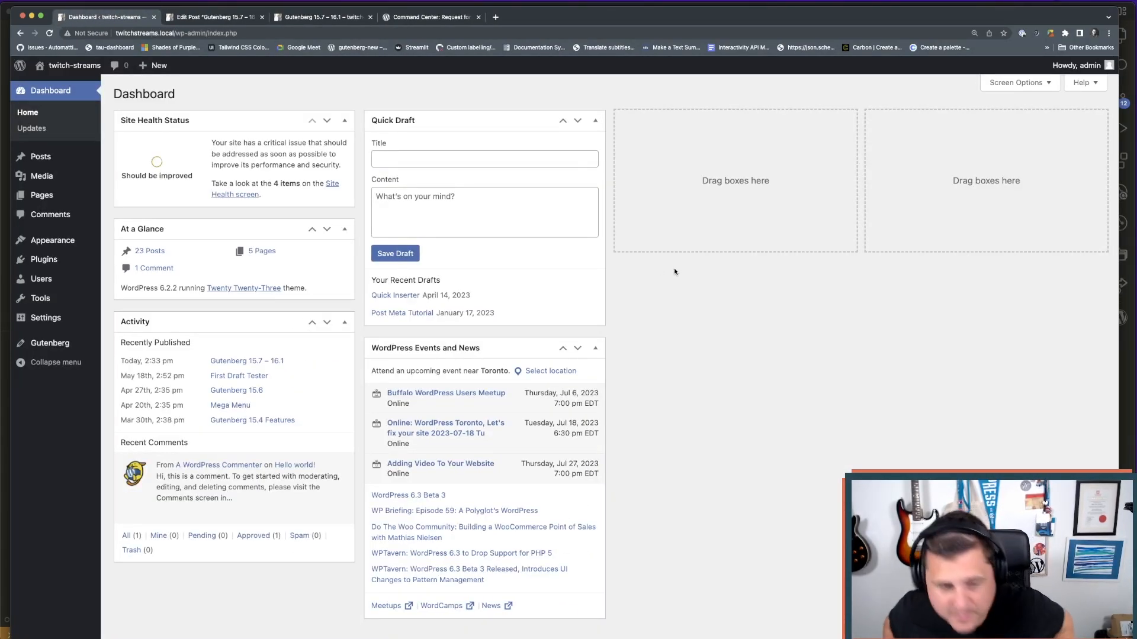
- Enable the Interactivity API and Behaviors UI experiment in Gutenberg's Experimental settings and save the changes
click(242, 18)
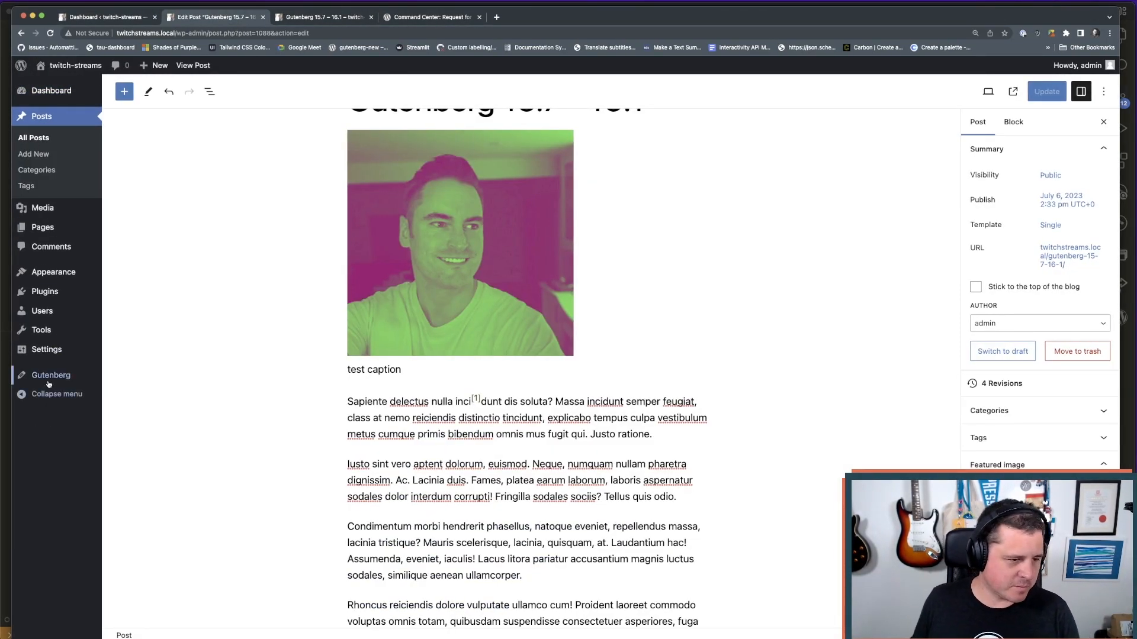
mouse_move(49, 379)
click(123, 425)
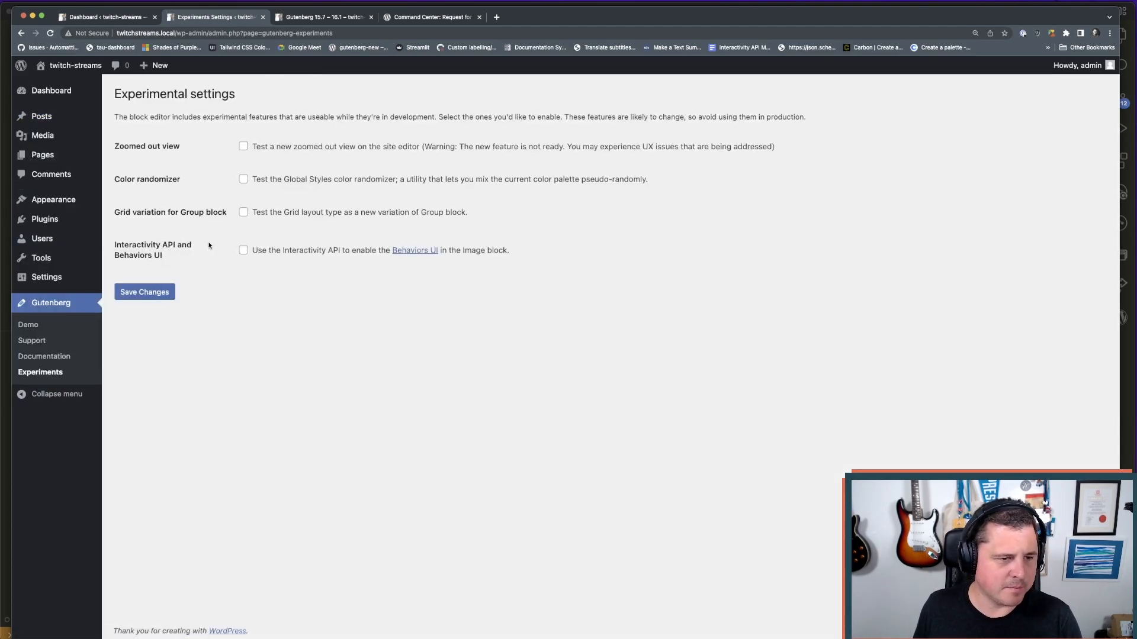
click(144, 292)
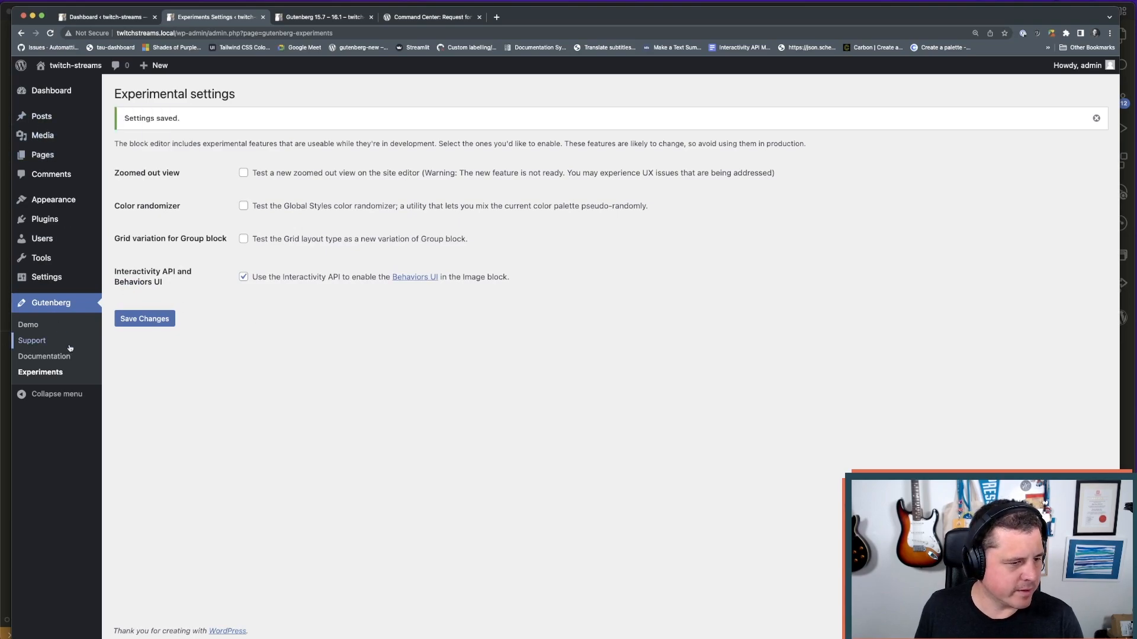
- Reopen the "Gutenberg 15.7 – 16.1" post for editing and select its image block
mouse_move(55, 278)
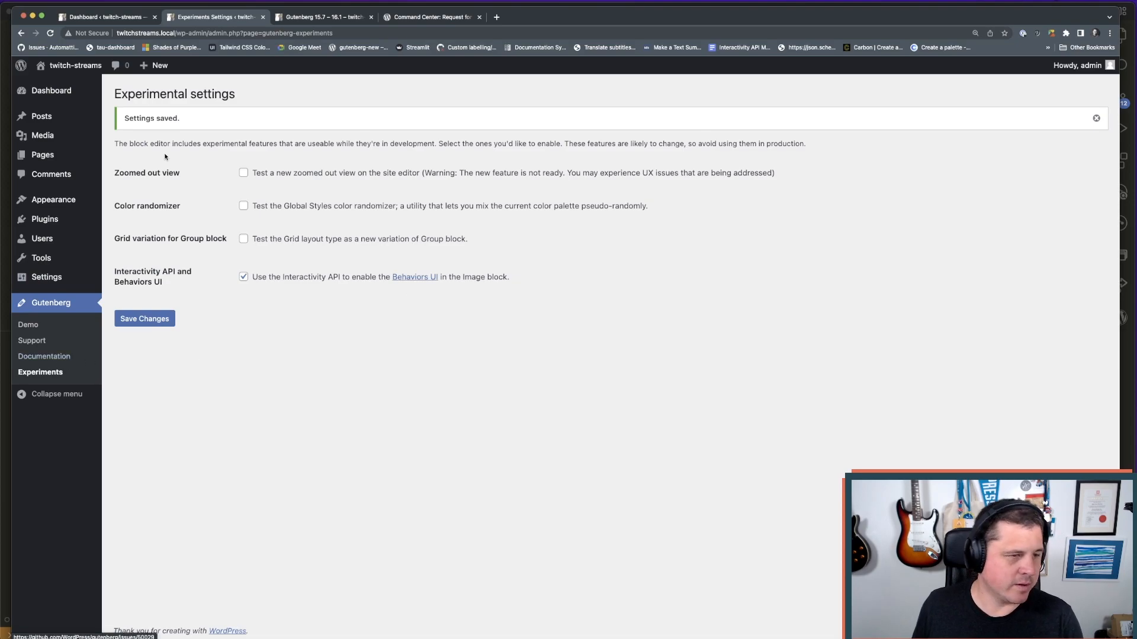
click(41, 116)
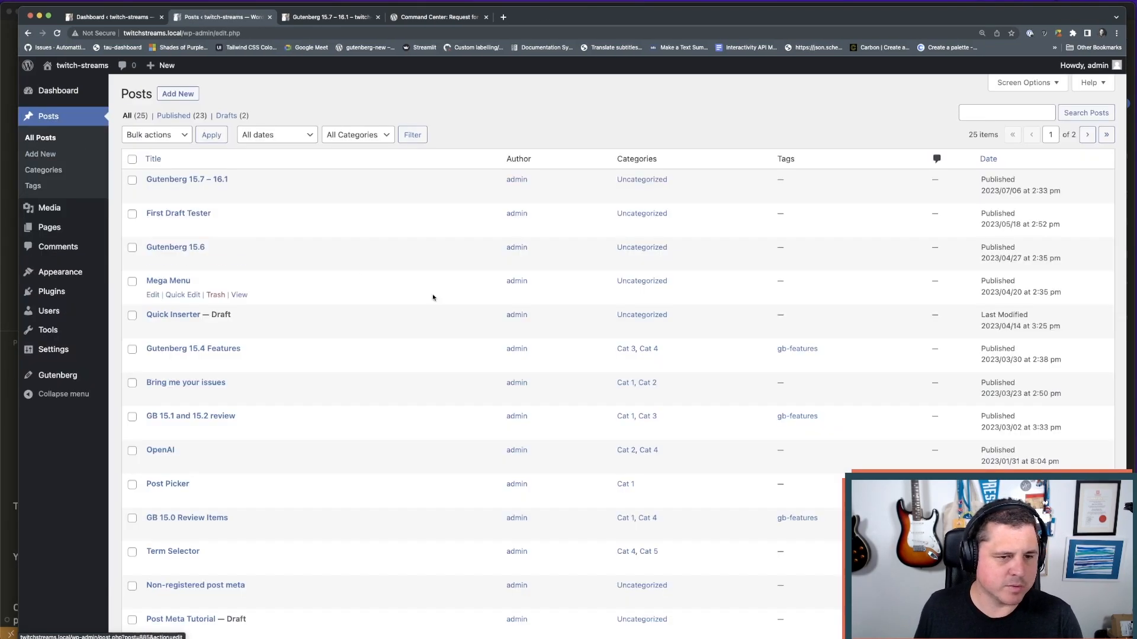
click(153, 191)
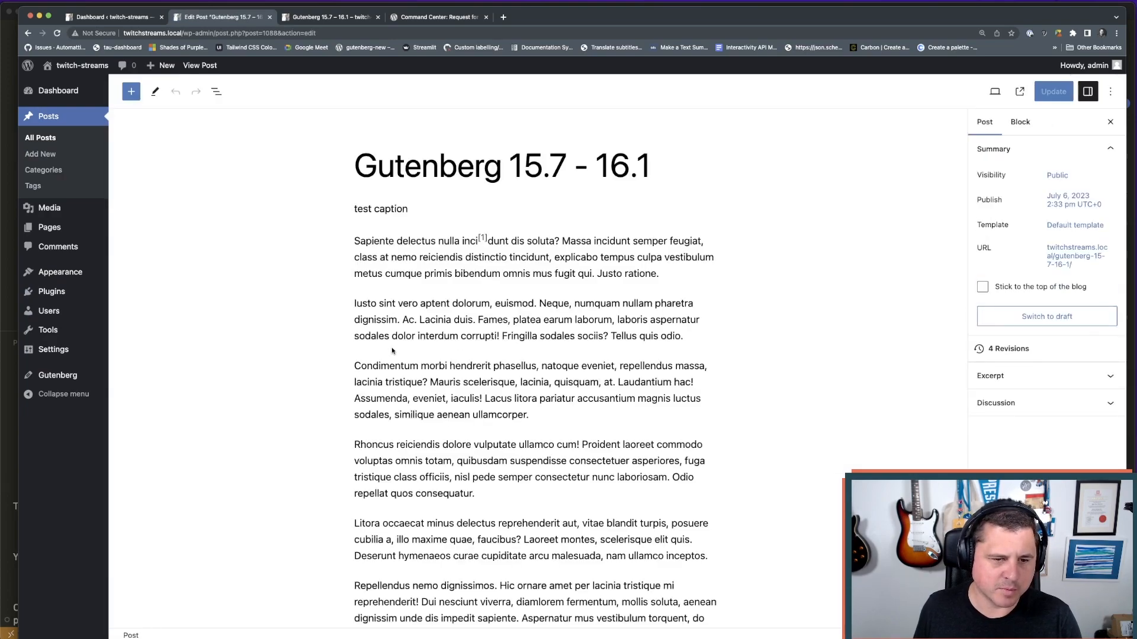
click(513, 285)
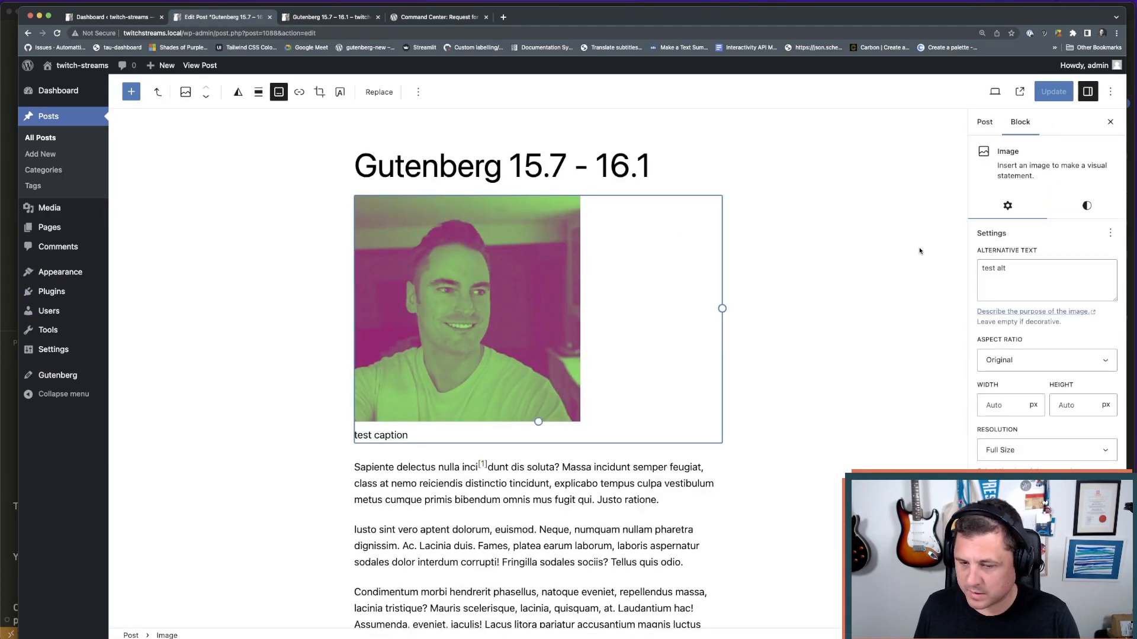
- Look through the image block's styles, settings and extra options for the new behaviors control
click(1087, 206)
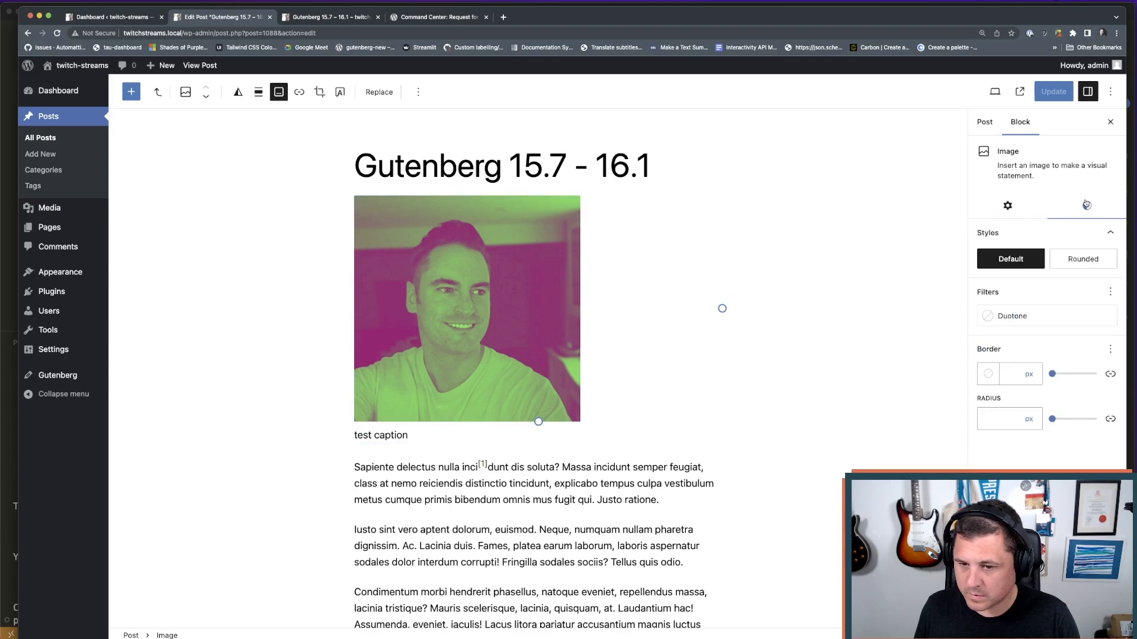
click(1017, 210)
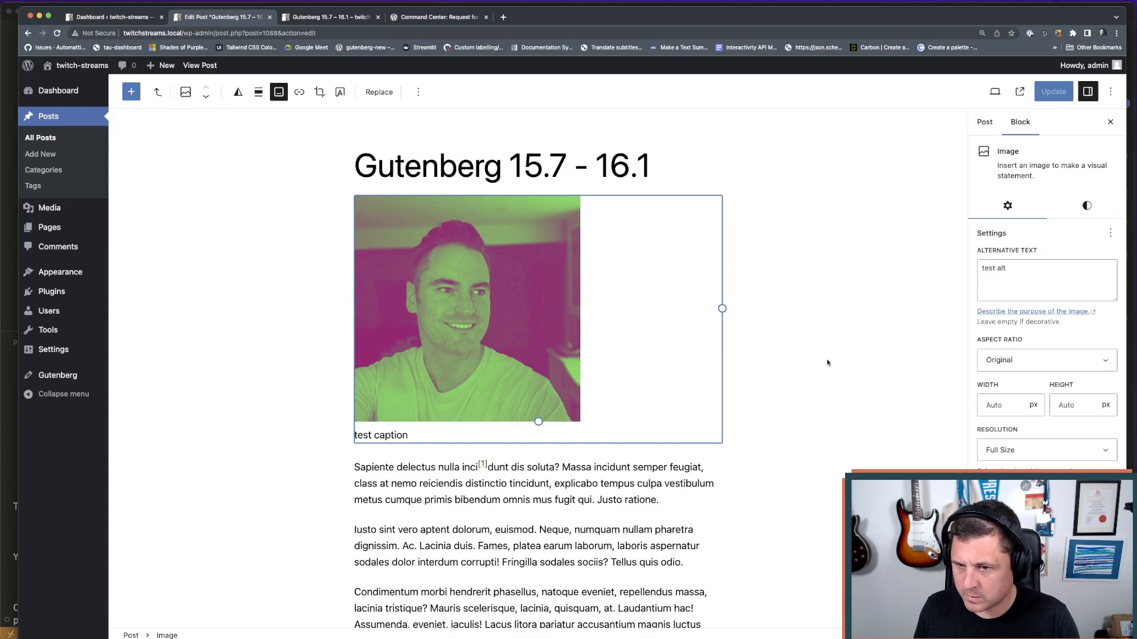
scroll(826, 360, down, 3)
scroll(825, 360, up, 3)
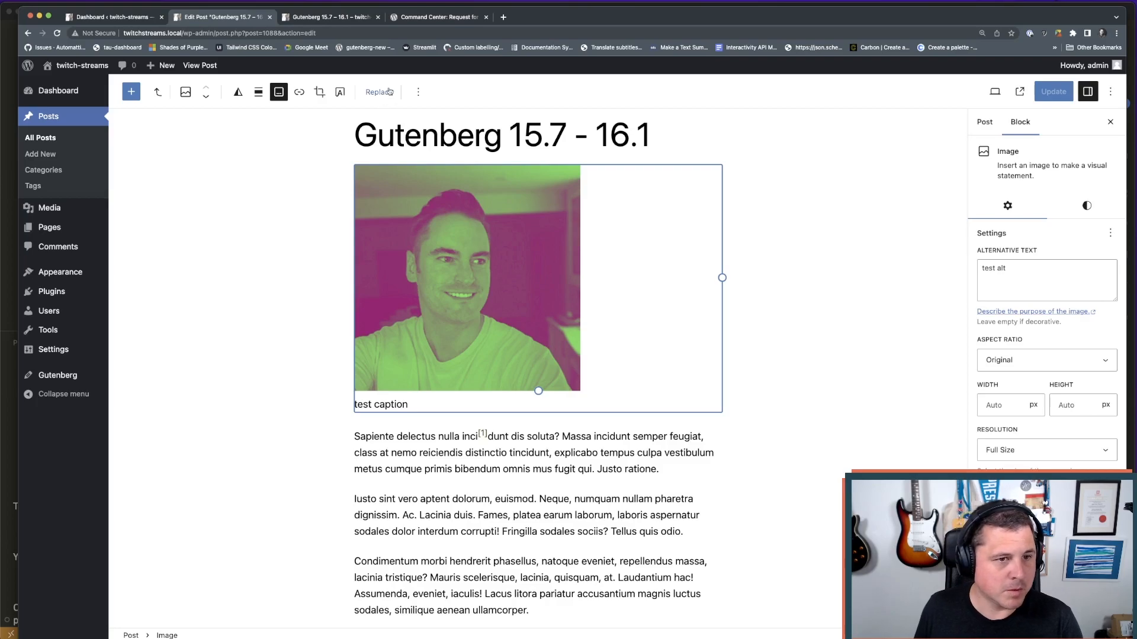
click(416, 93)
click(281, 210)
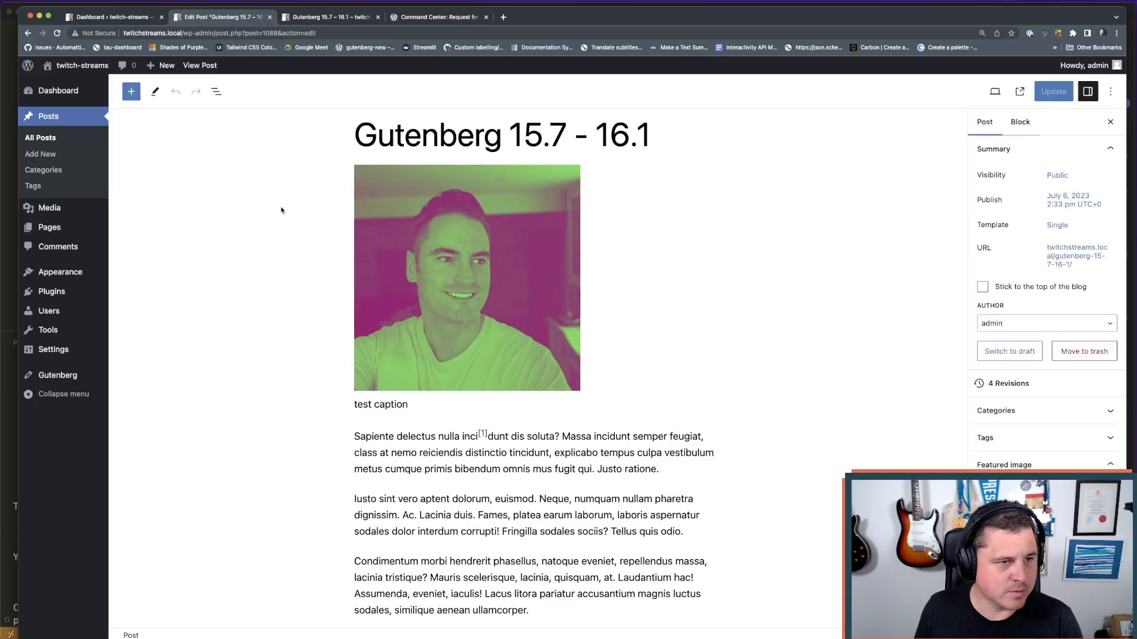
click(391, 219)
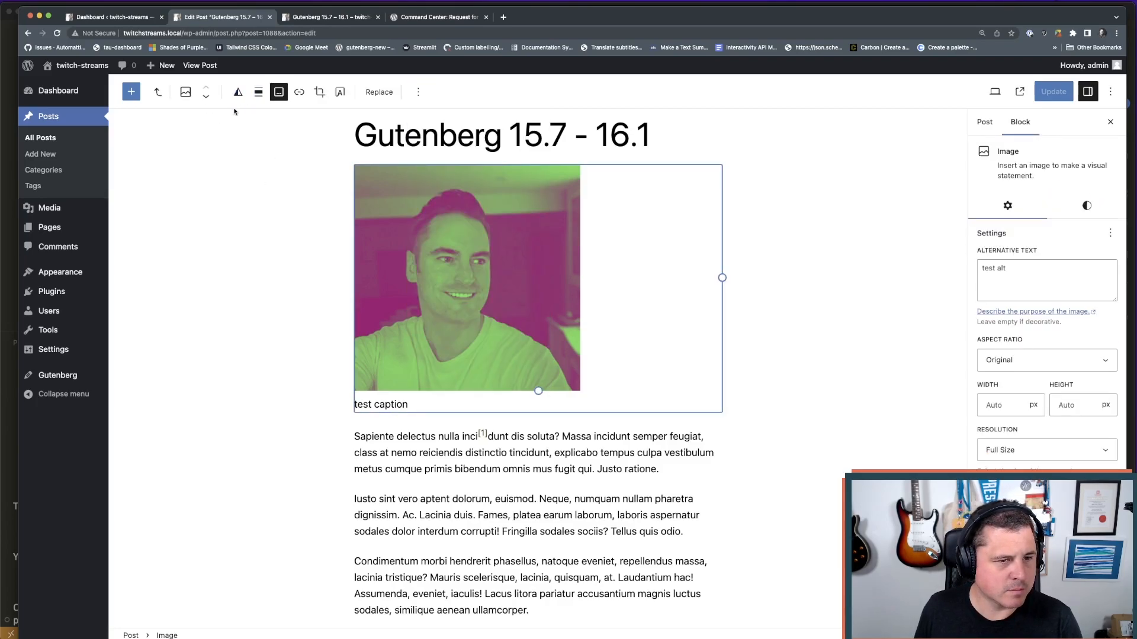
click(248, 195)
click(414, 257)
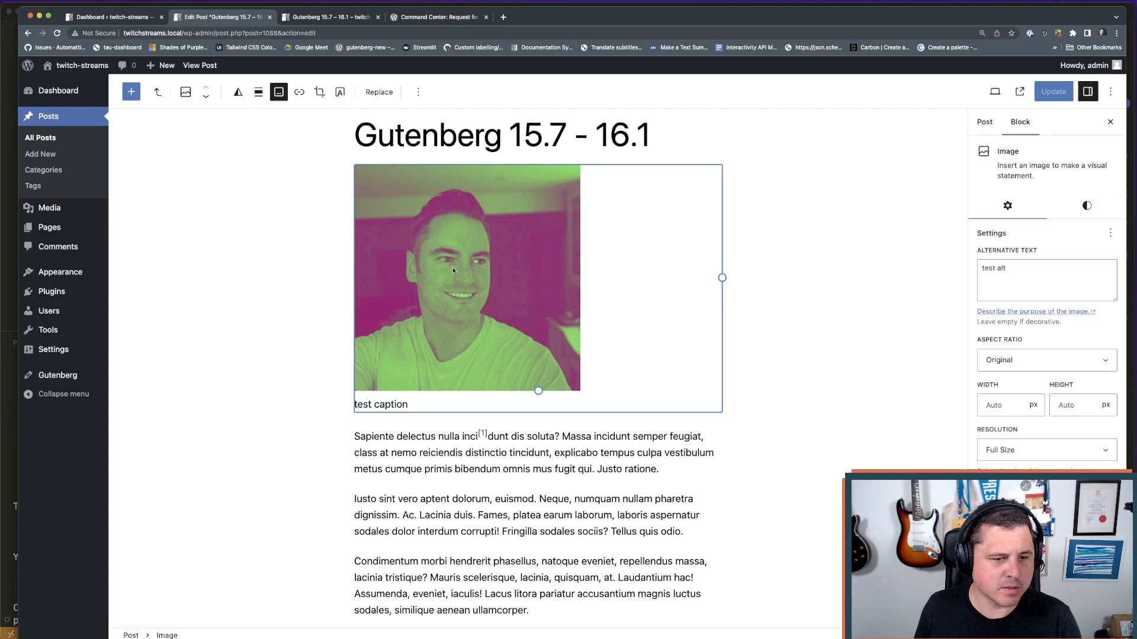
- Try the Rounded style on the image and restore the Default style
click(1086, 217)
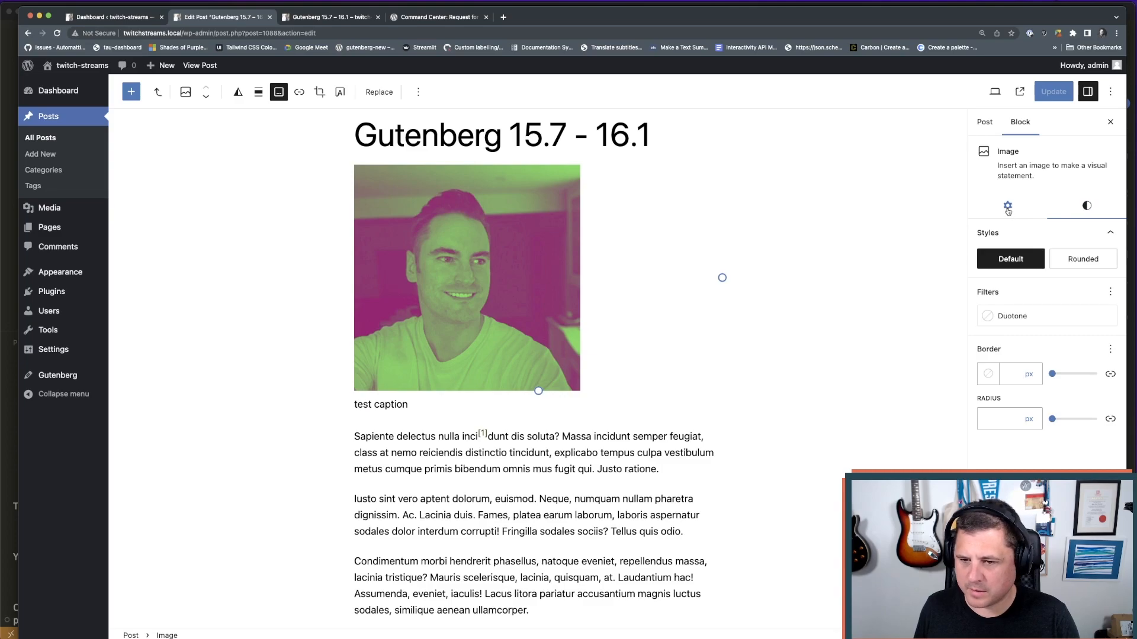
click(1082, 266)
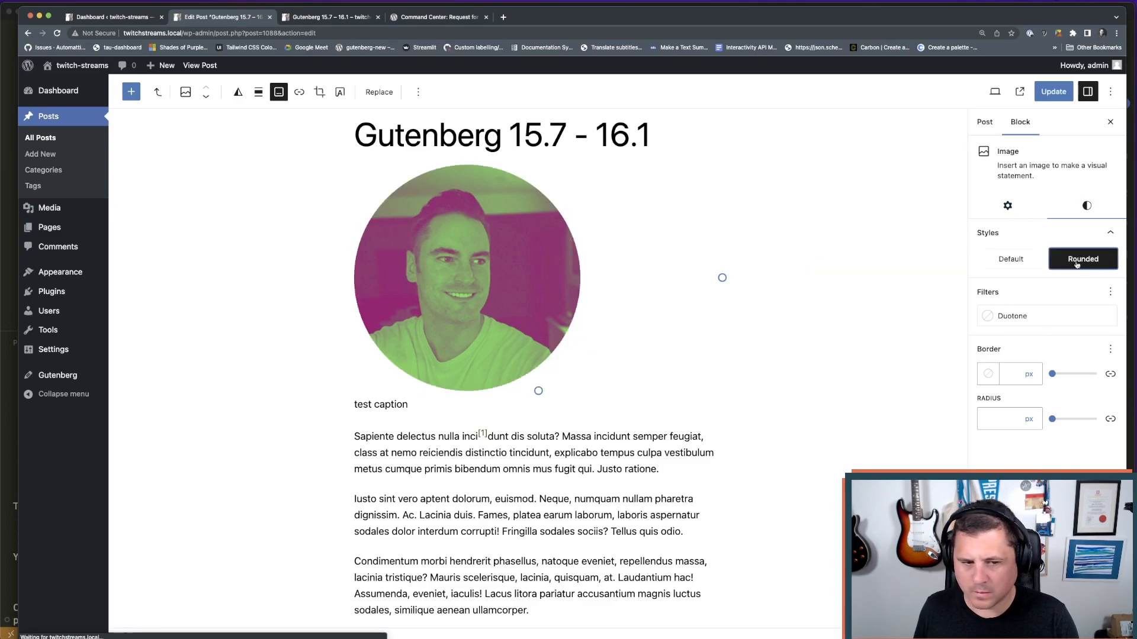
click(1011, 258)
- Set the image's Behaviors option to Lightbox in its advanced settings and update the post
click(1006, 206)
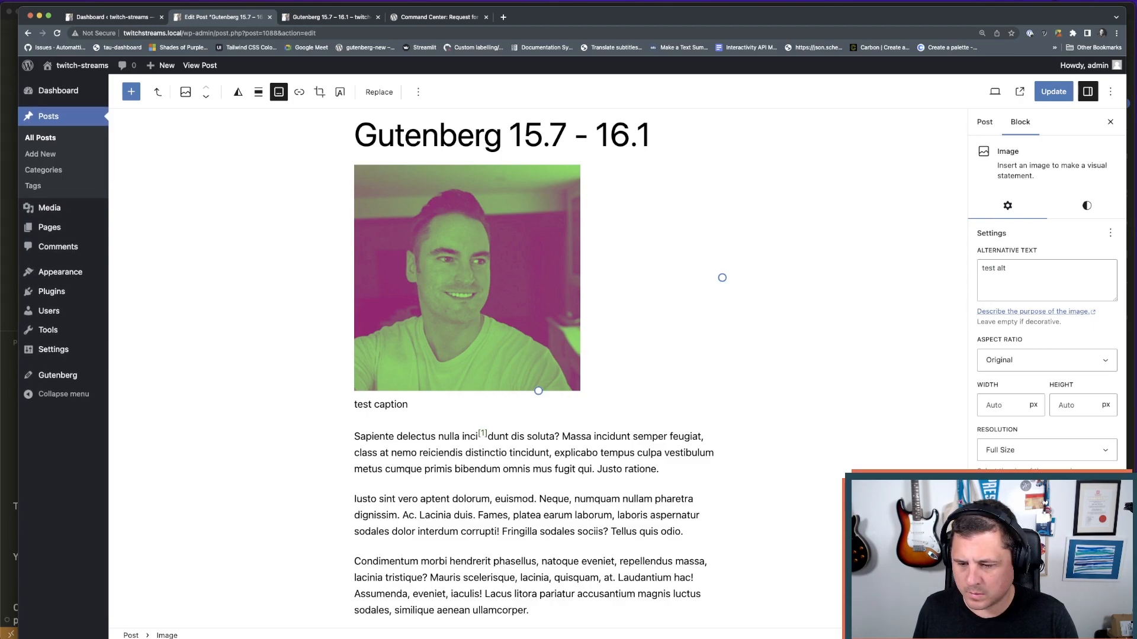
click(1013, 498)
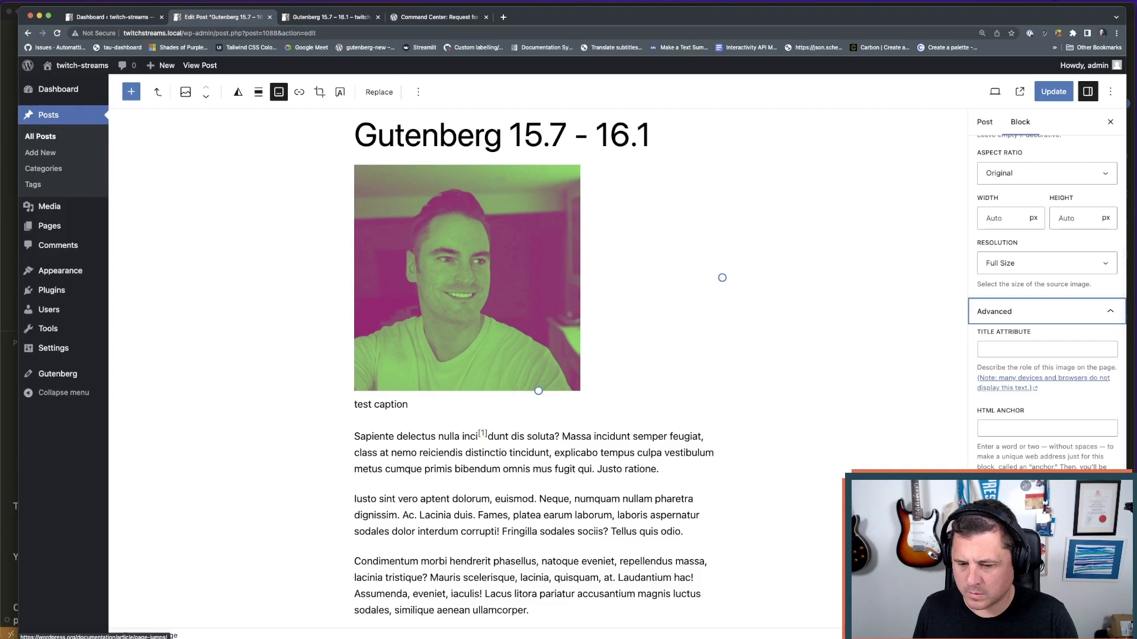
click(1012, 498)
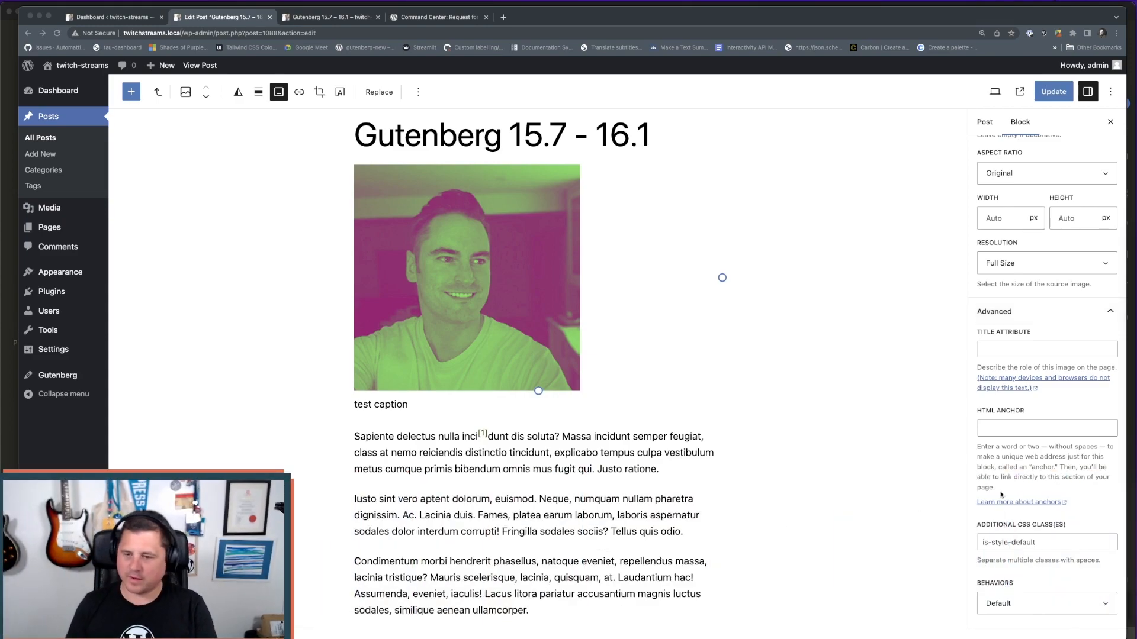
click(1084, 602)
click(1083, 603)
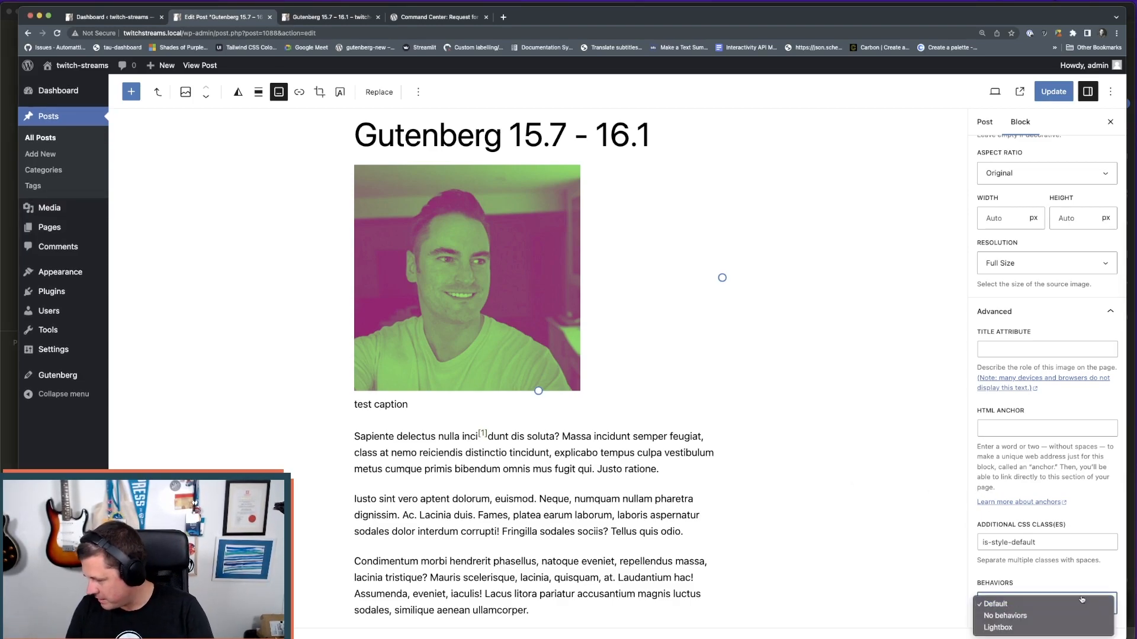
click(1007, 629)
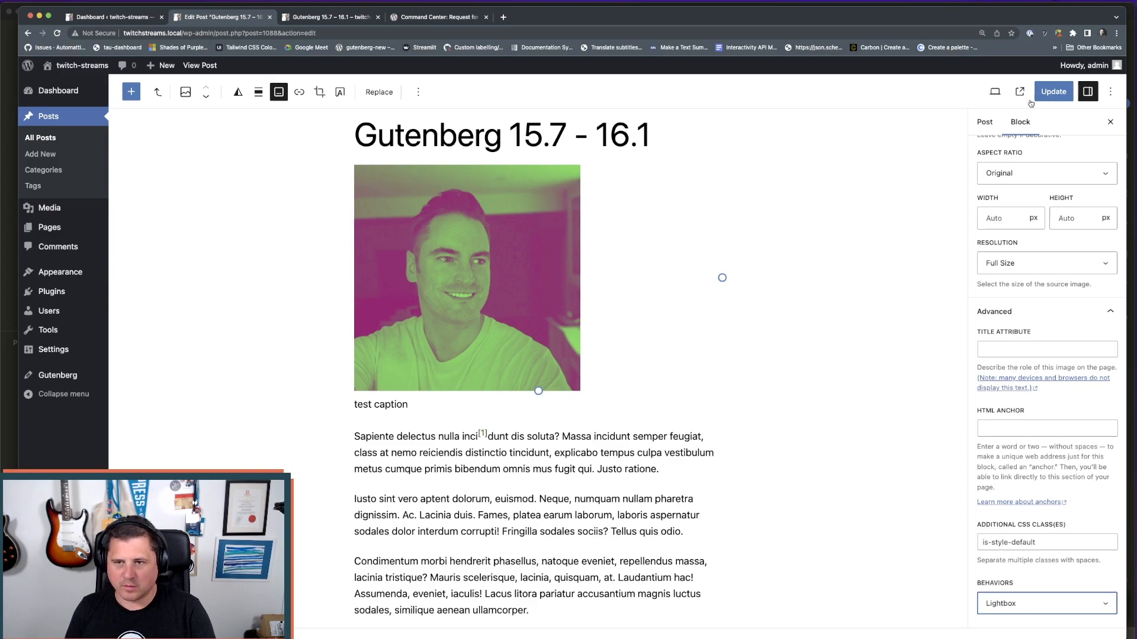
click(1049, 92)
- View the published post in a new browser tab and test opening and closing the image's lightbox twice
super+click(208, 603)
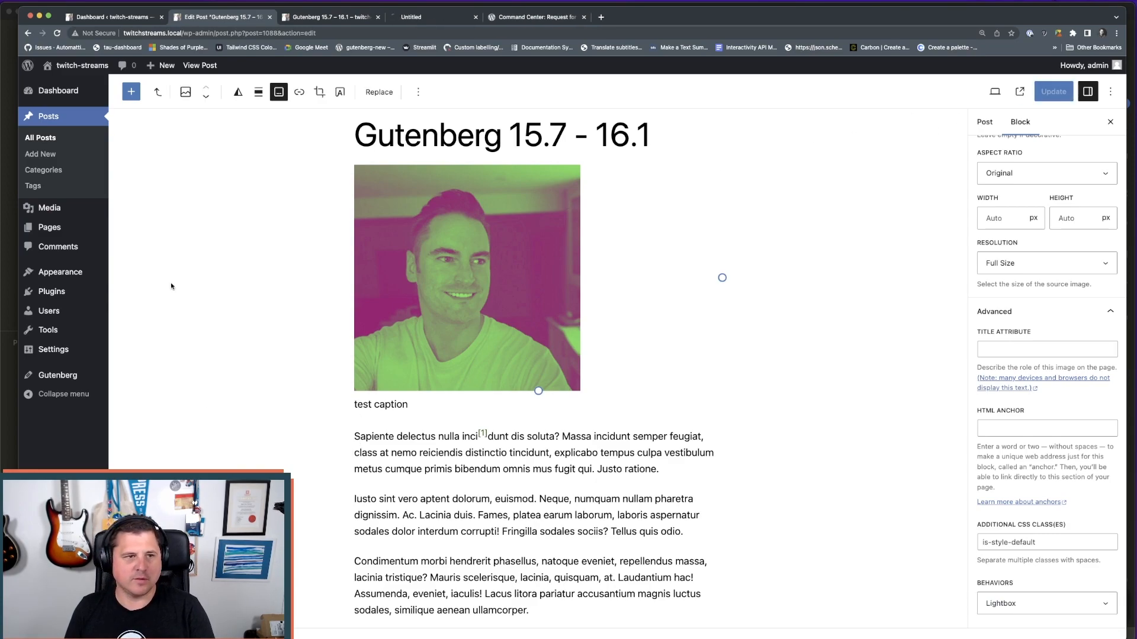
click(418, 19)
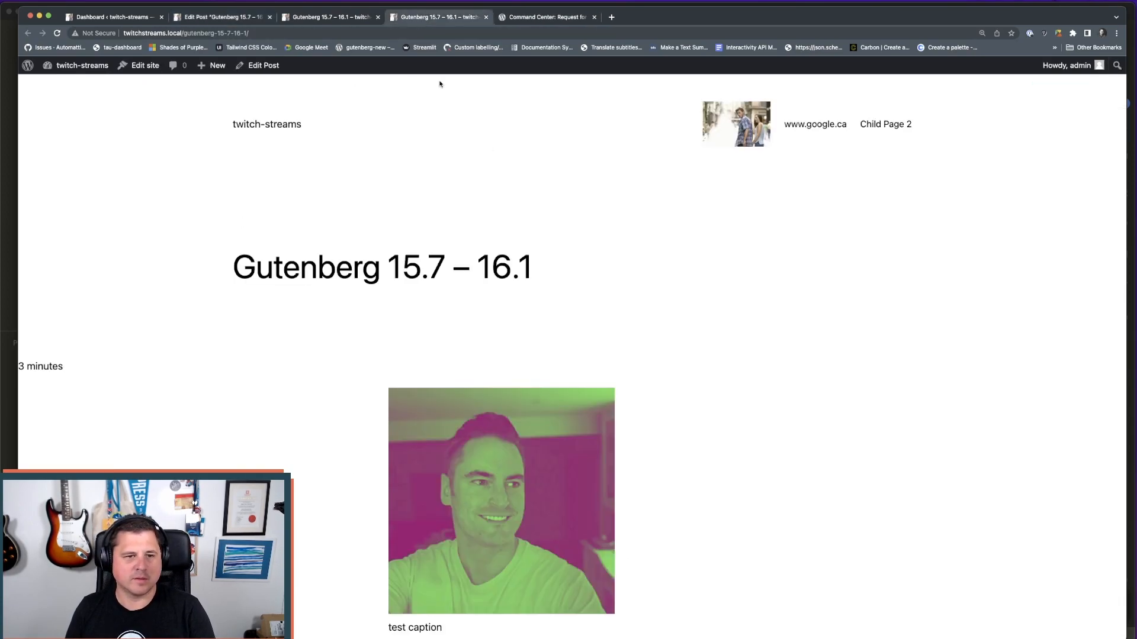
click(541, 450)
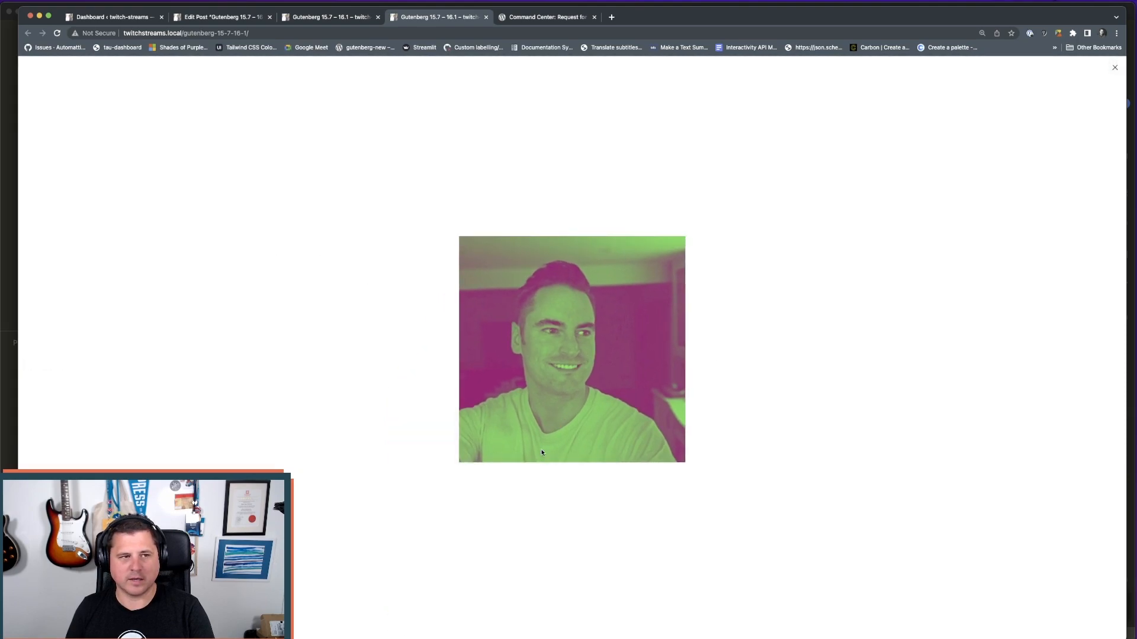
click(921, 221)
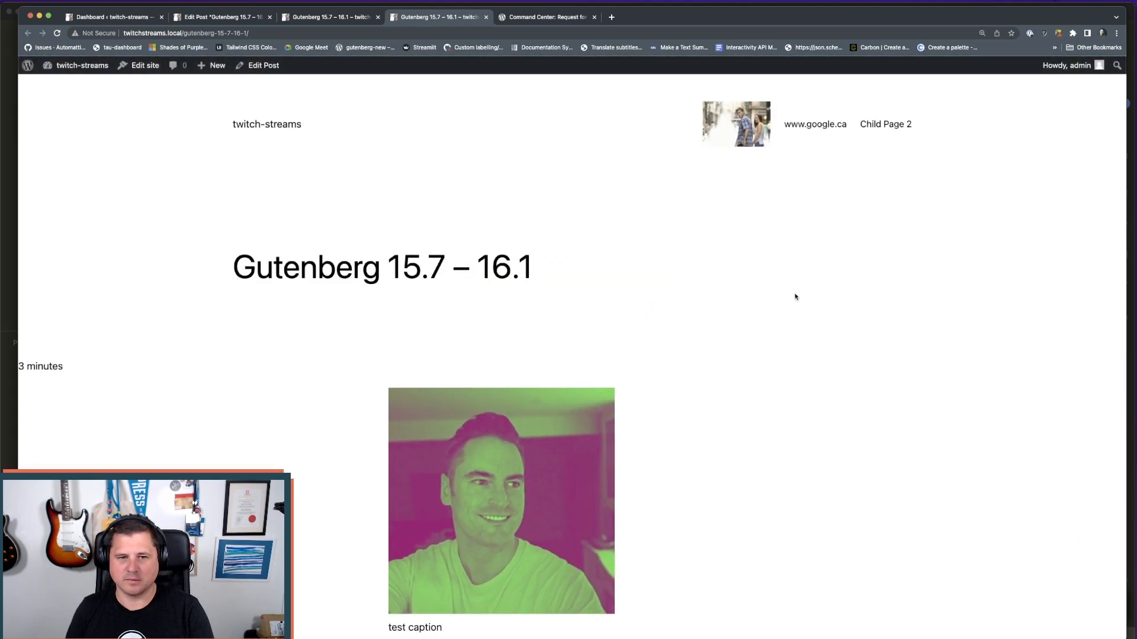
click(485, 521)
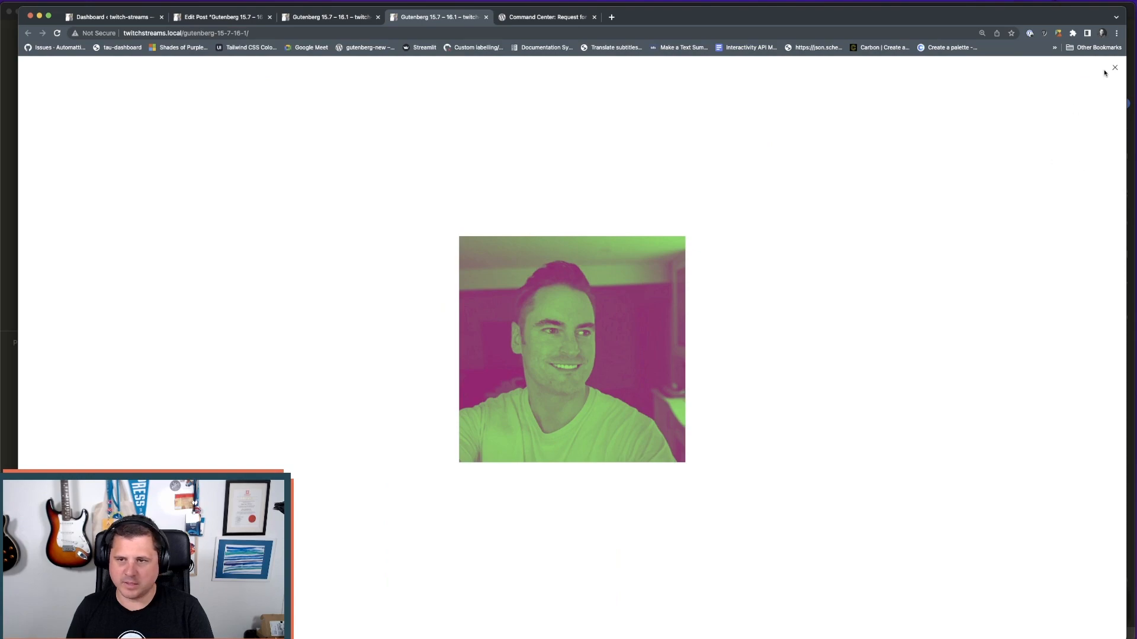
click(1114, 68)
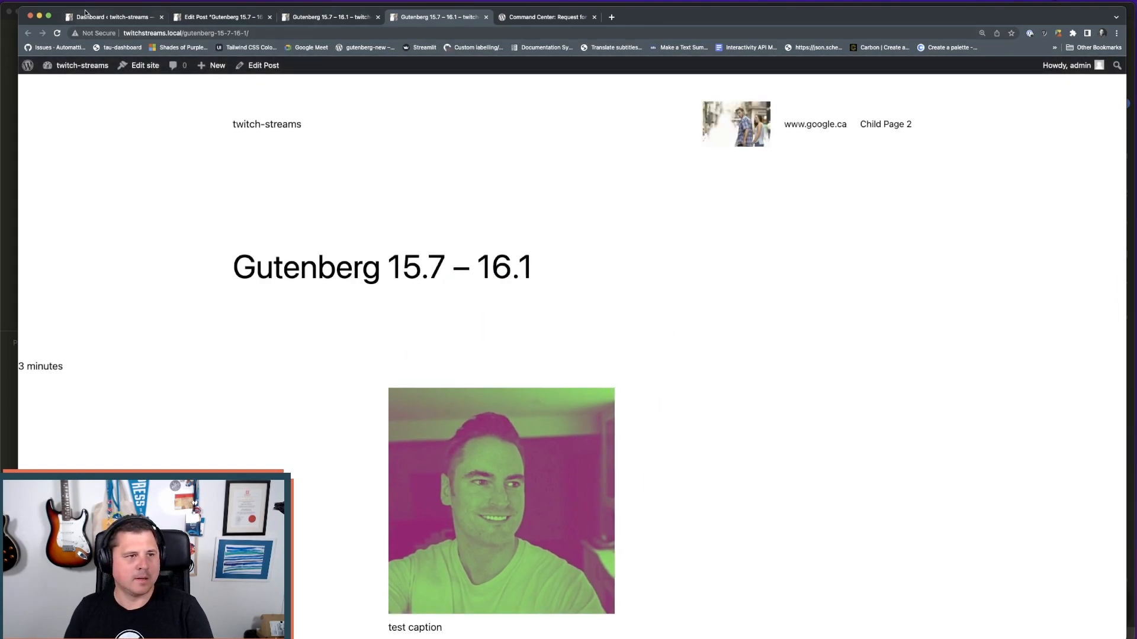
- Close the older duplicate tab of the published post and return to the post editor
click(109, 17)
click(250, 18)
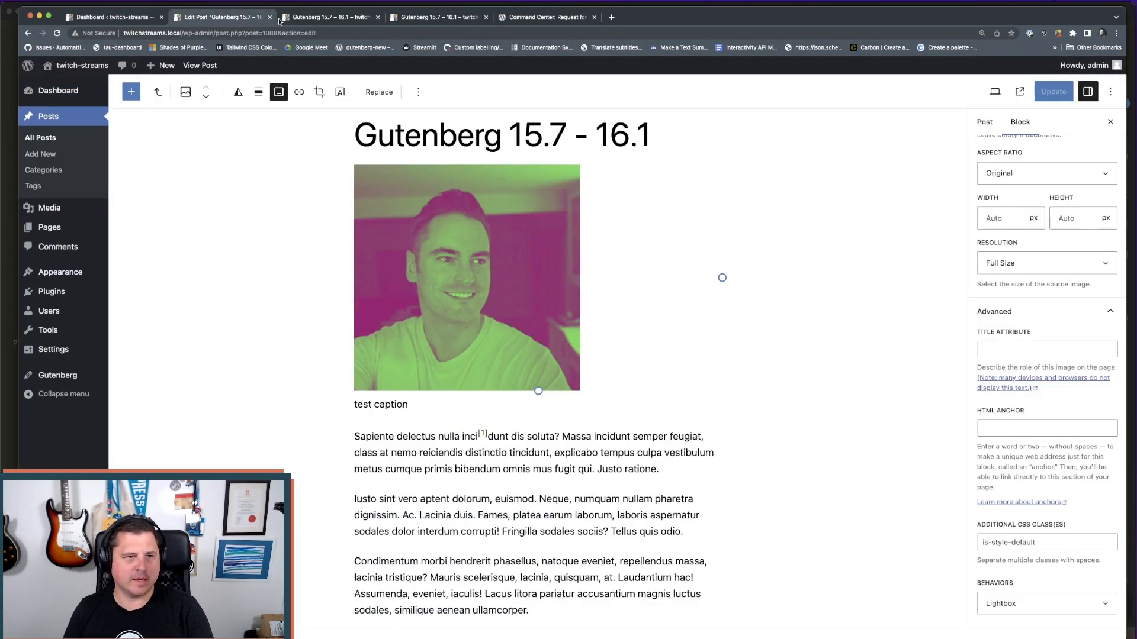
click(328, 18)
click(377, 18)
click(235, 19)
- Select the image block again and check its style options and general settings
click(511, 319)
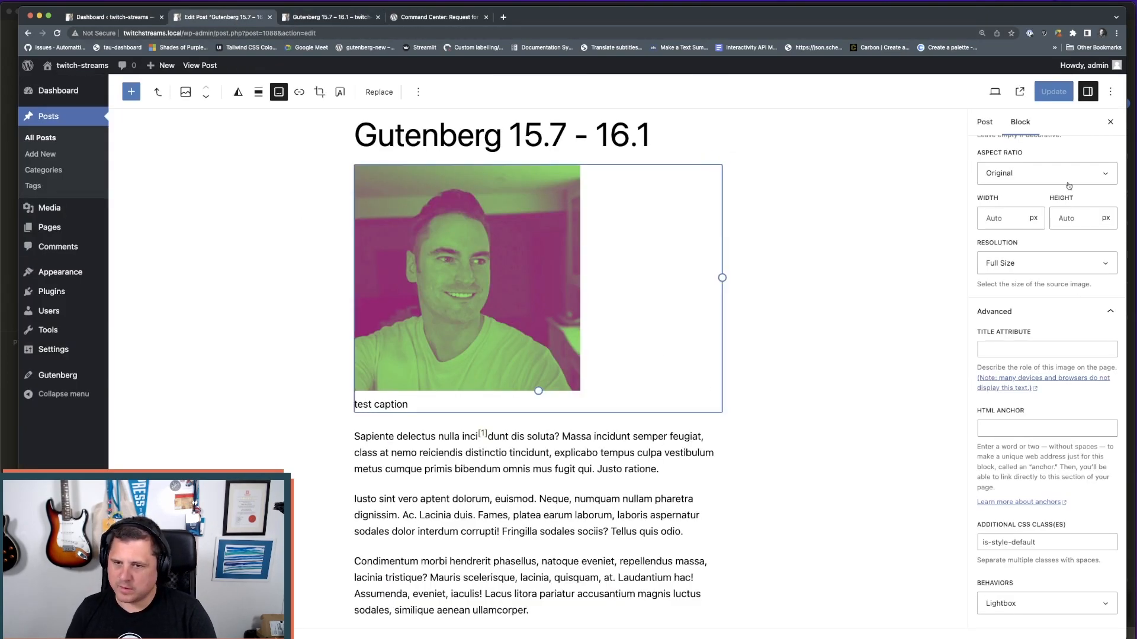
scroll(1068, 195, up, 10)
click(1086, 206)
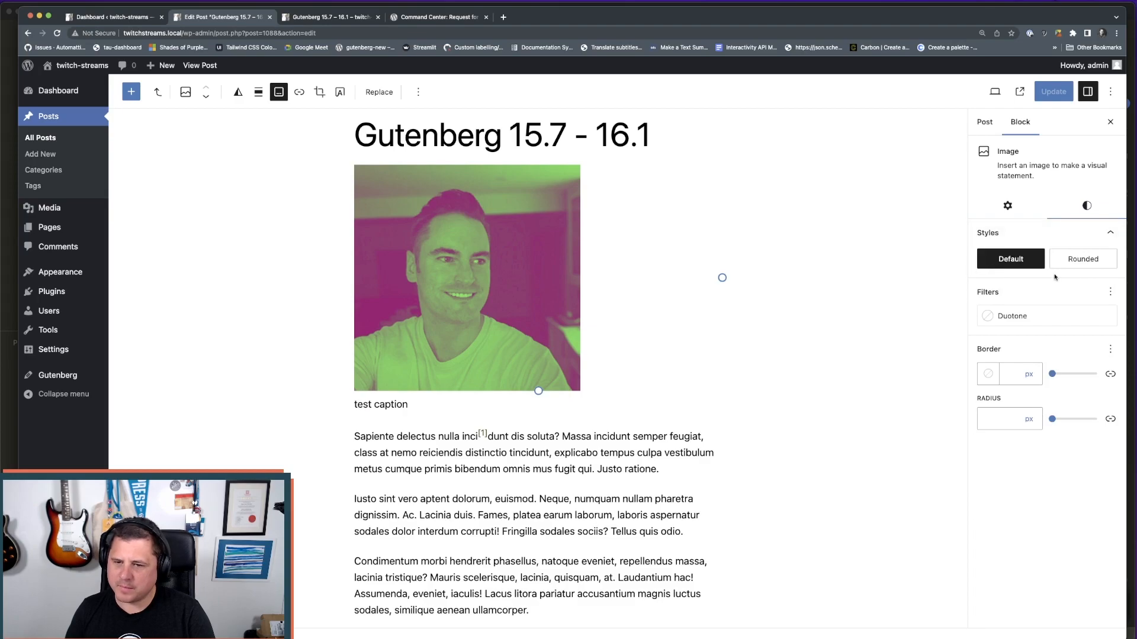
click(1007, 206)
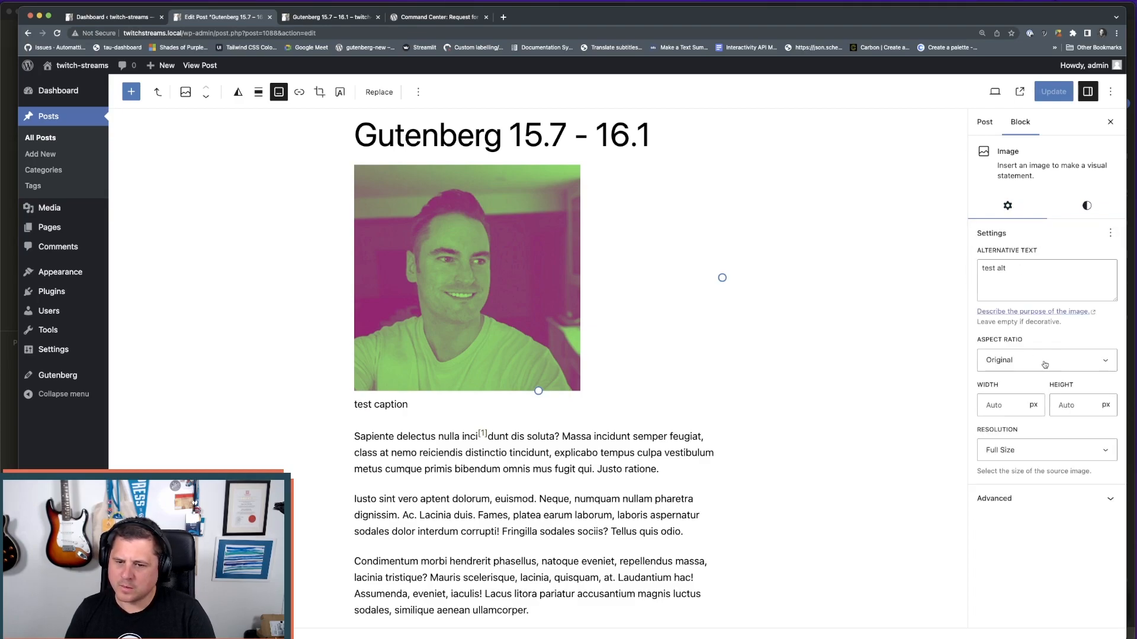
- Expand the image's advanced settings and set the lightbox animation to Fade
click(1033, 498)
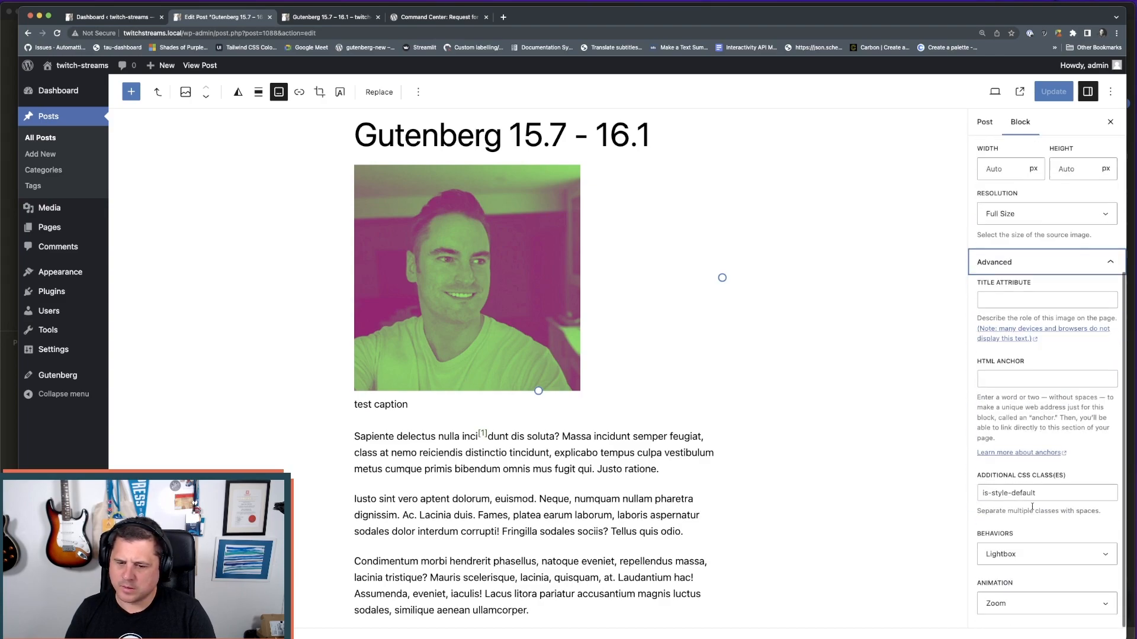
click(1048, 603)
click(1031, 616)
- Try the No behaviors and Default options for the image's Behaviors setting
click(1049, 563)
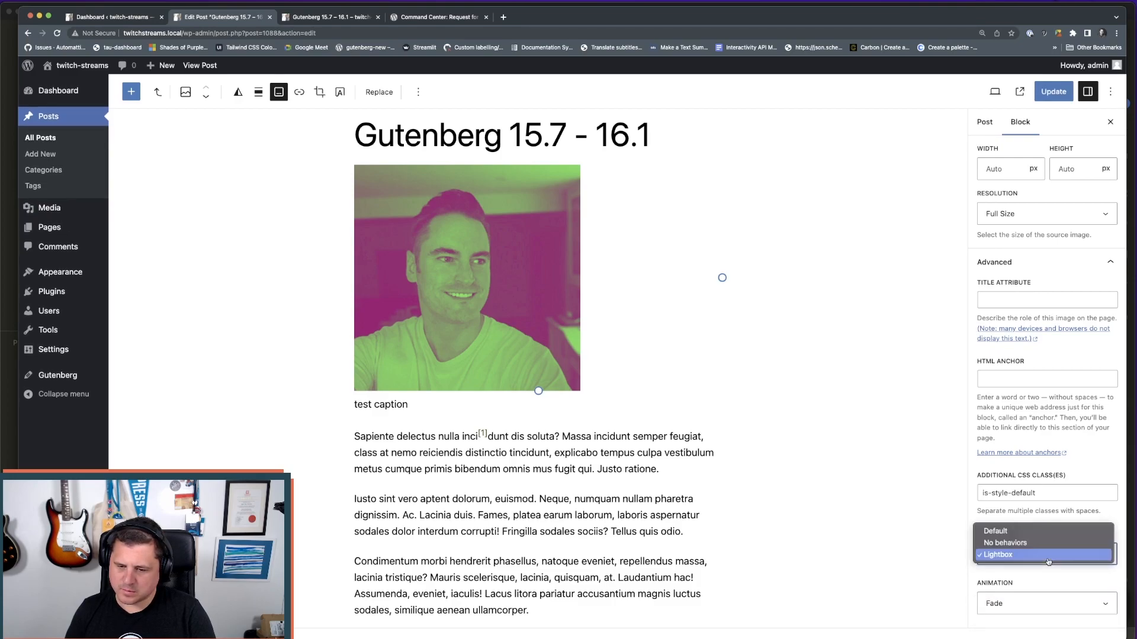
click(1045, 542)
click(1060, 602)
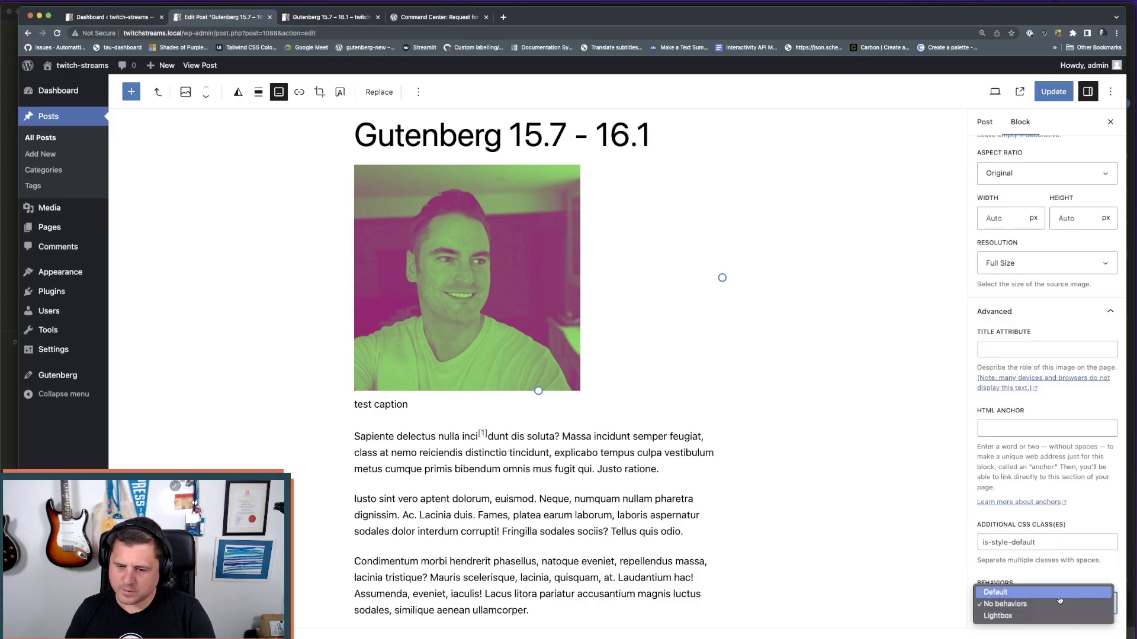
click(1051, 590)
- Set the image's Behaviors to Lightbox with the Fade animation and update the post
click(1044, 602)
click(1041, 627)
click(1021, 604)
click(1025, 616)
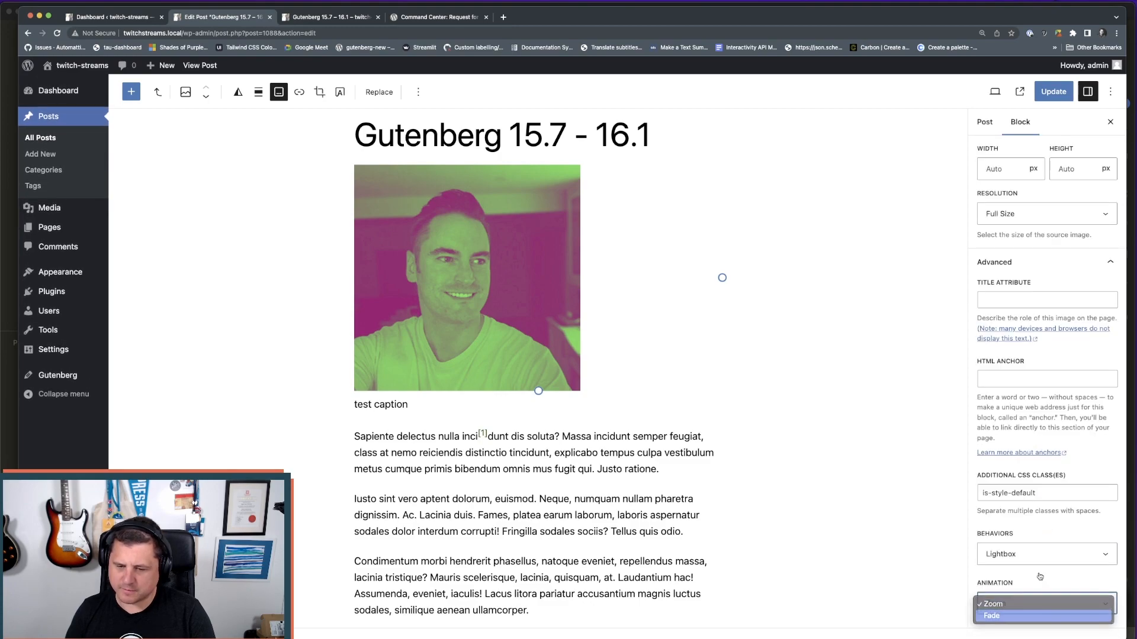
click(1053, 91)
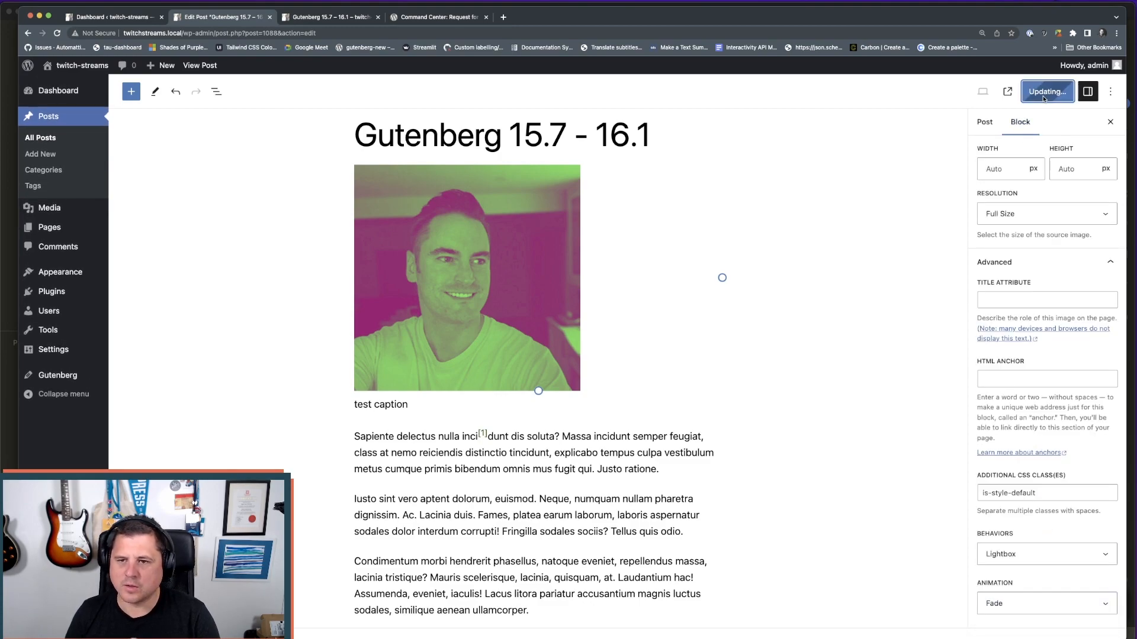
- View the published post, open and close the image's lightbox once, and return to the post editor
click(309, 16)
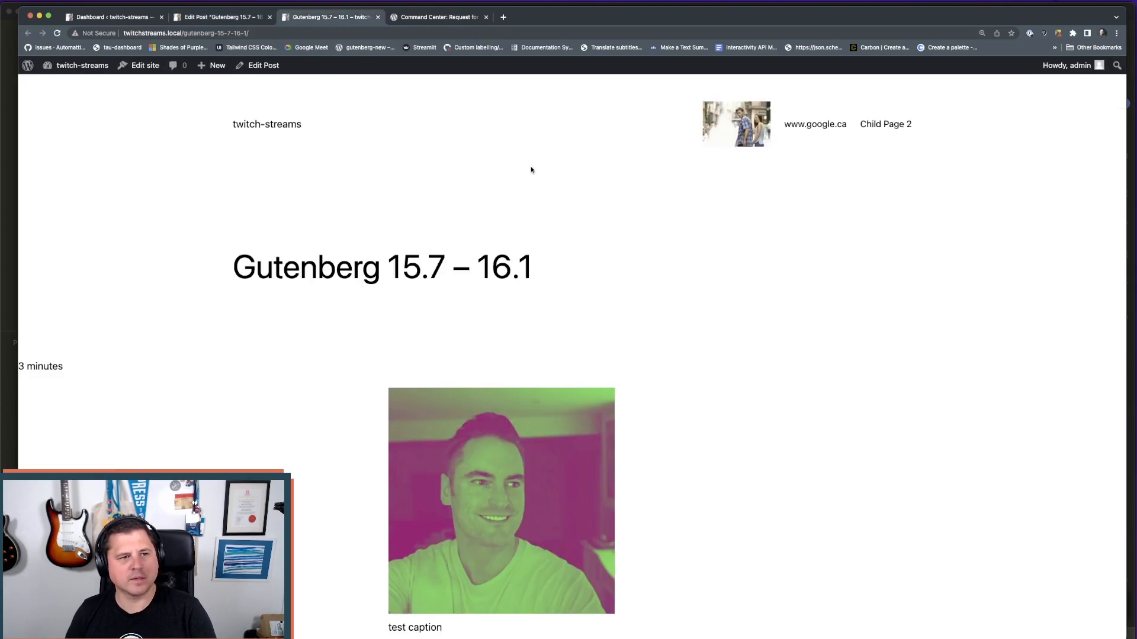
click(567, 438)
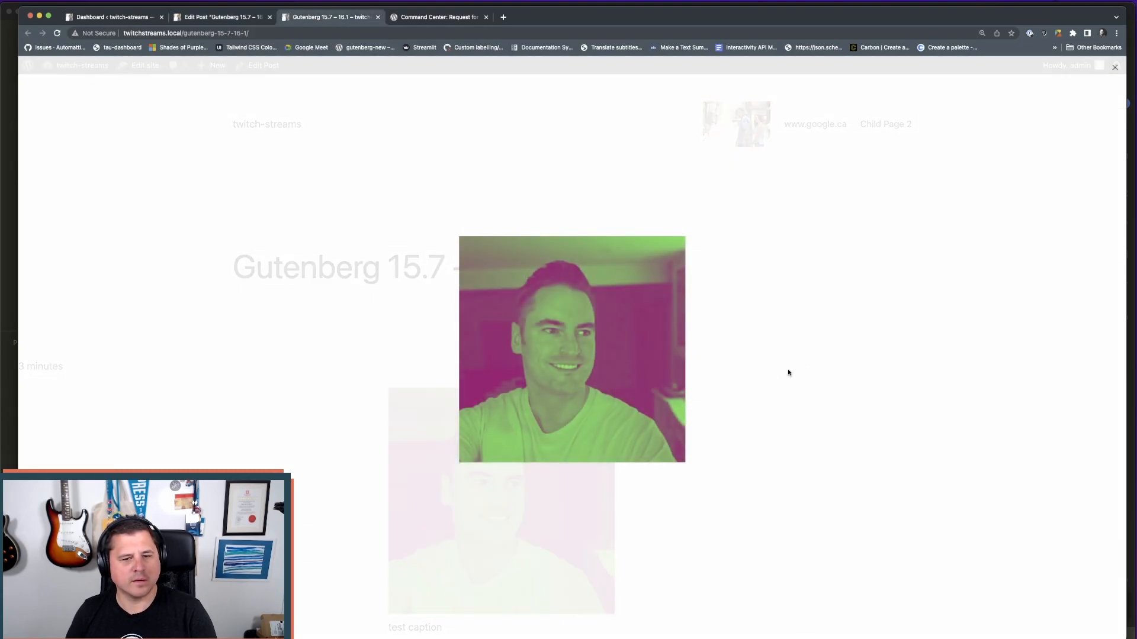
click(764, 374)
click(236, 17)
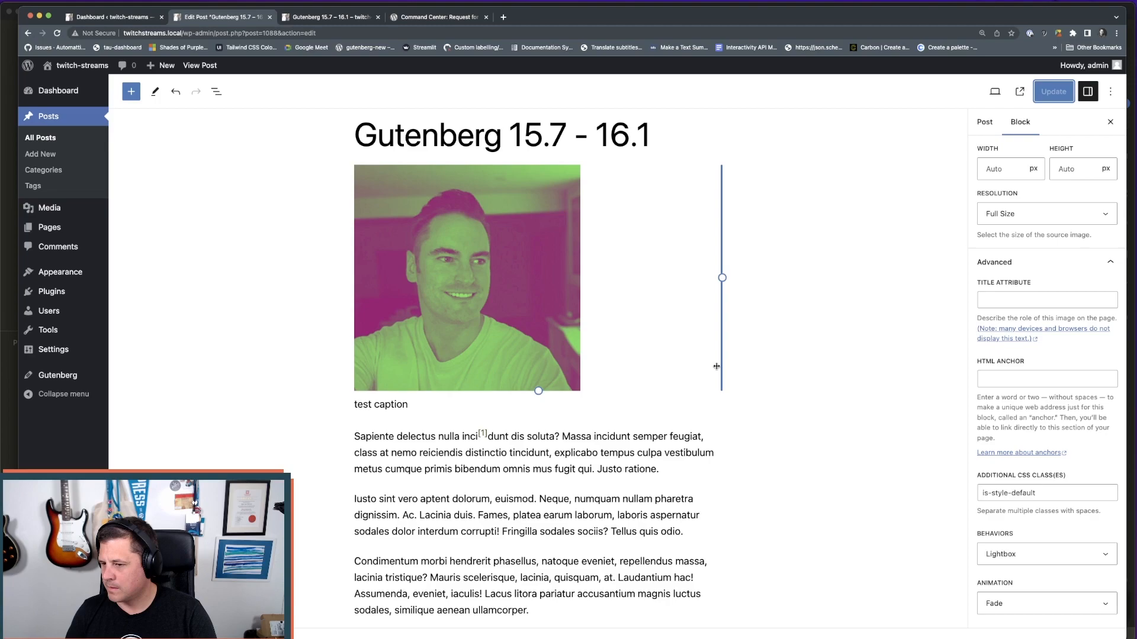
- Go back to the published post and test opening and closing the image's lightbox three times
click(331, 17)
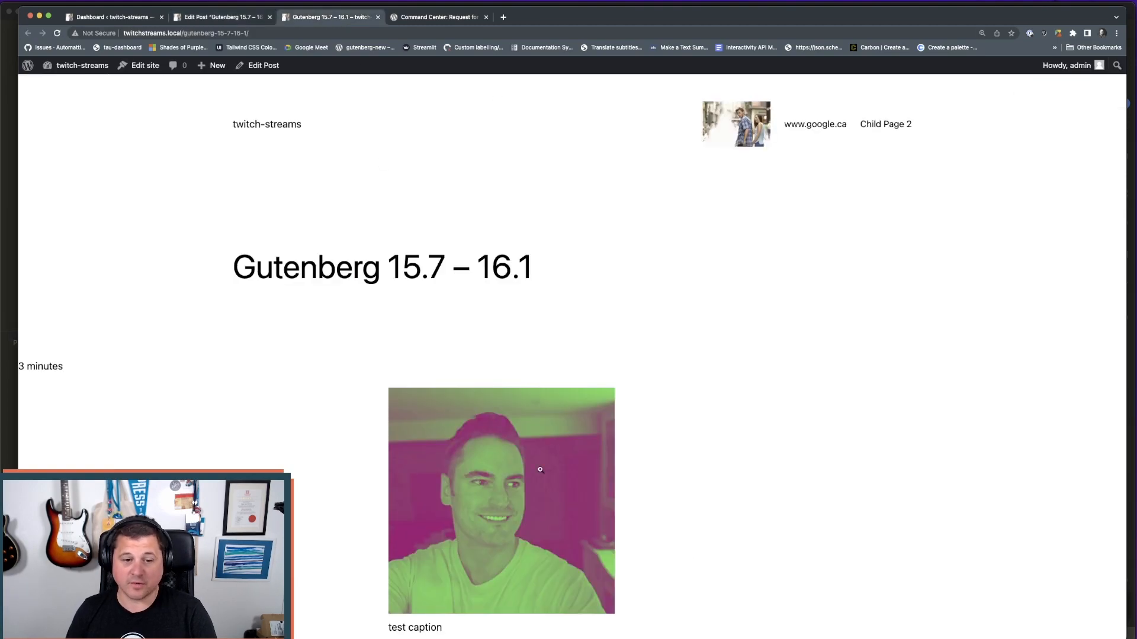
scroll(533, 457, down, 5)
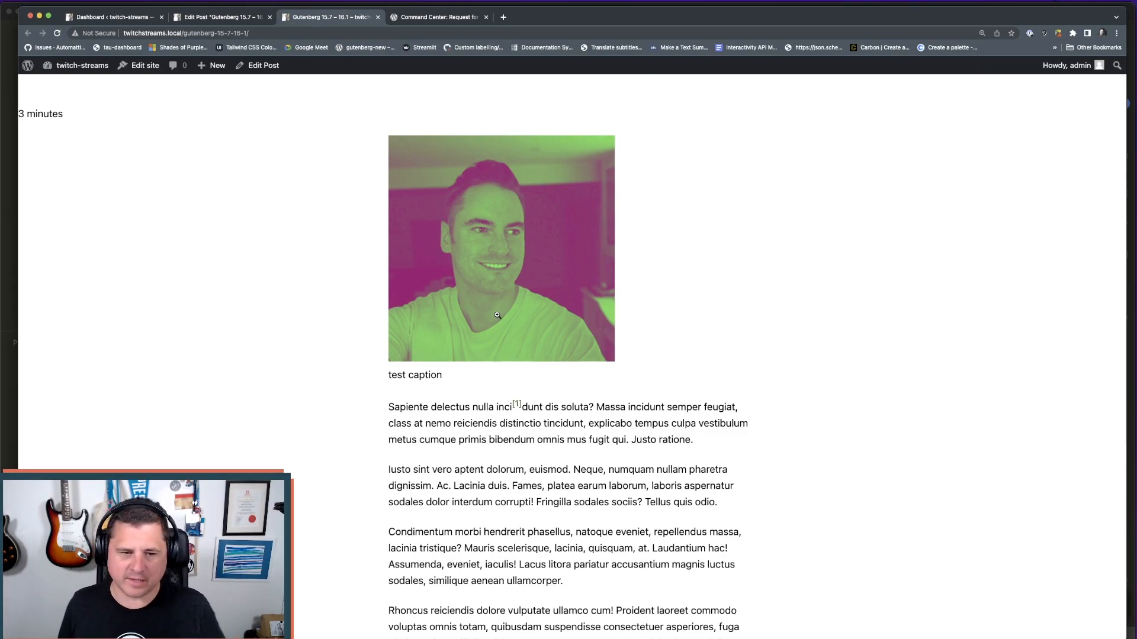
click(497, 315)
click(798, 334)
click(540, 326)
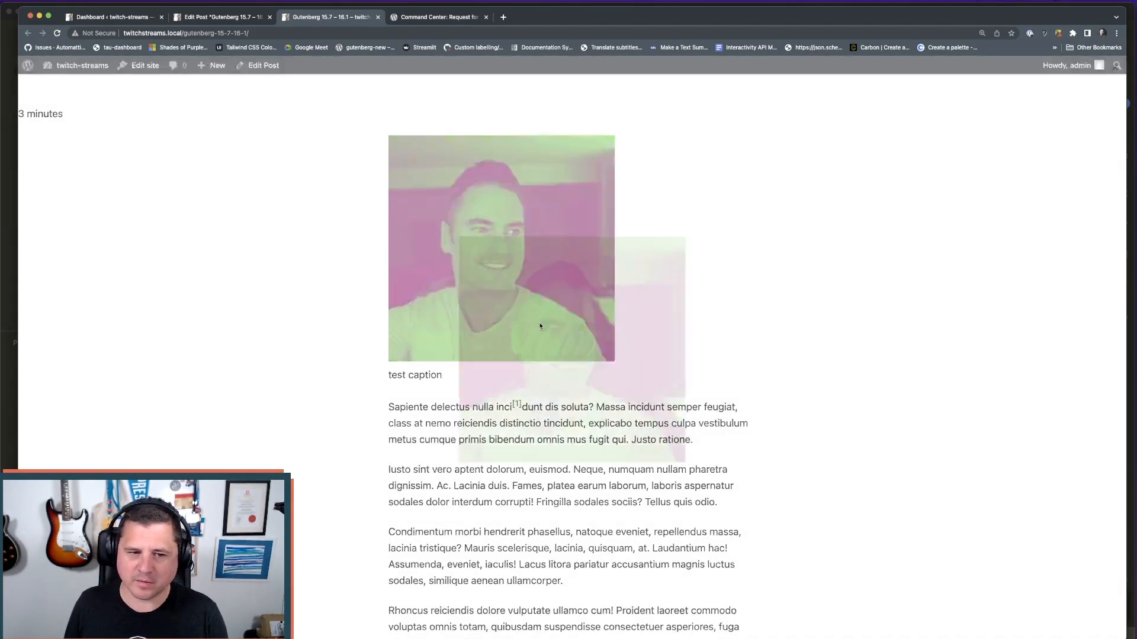
click(798, 304)
click(561, 285)
click(816, 286)
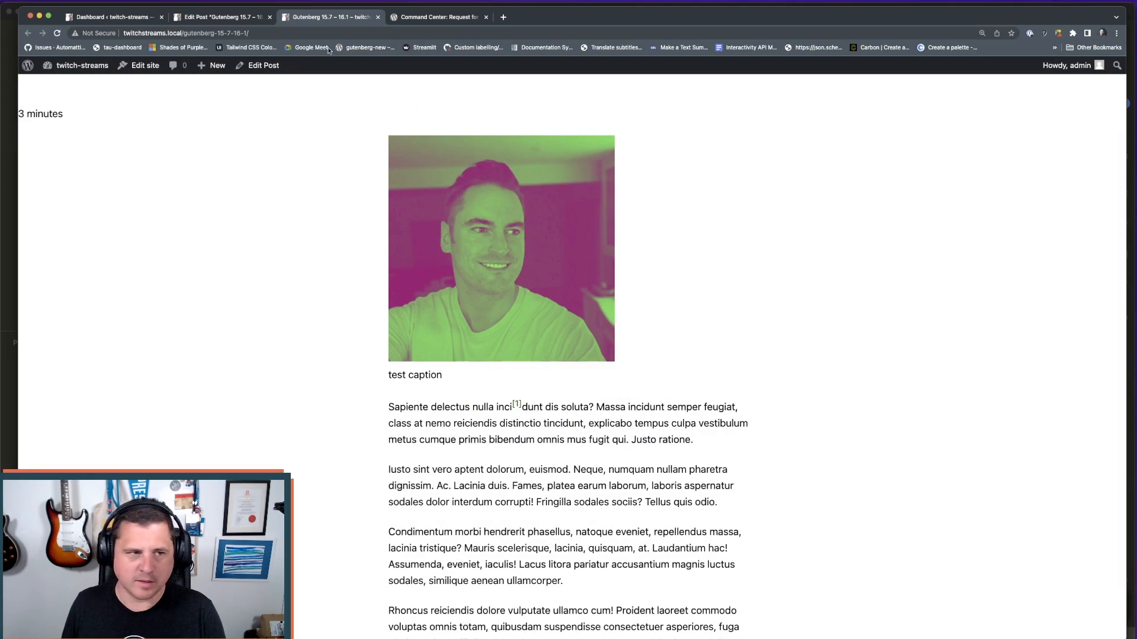
- Return to the post editor and check the available Animation and Behaviors options of the image block
click(98, 18)
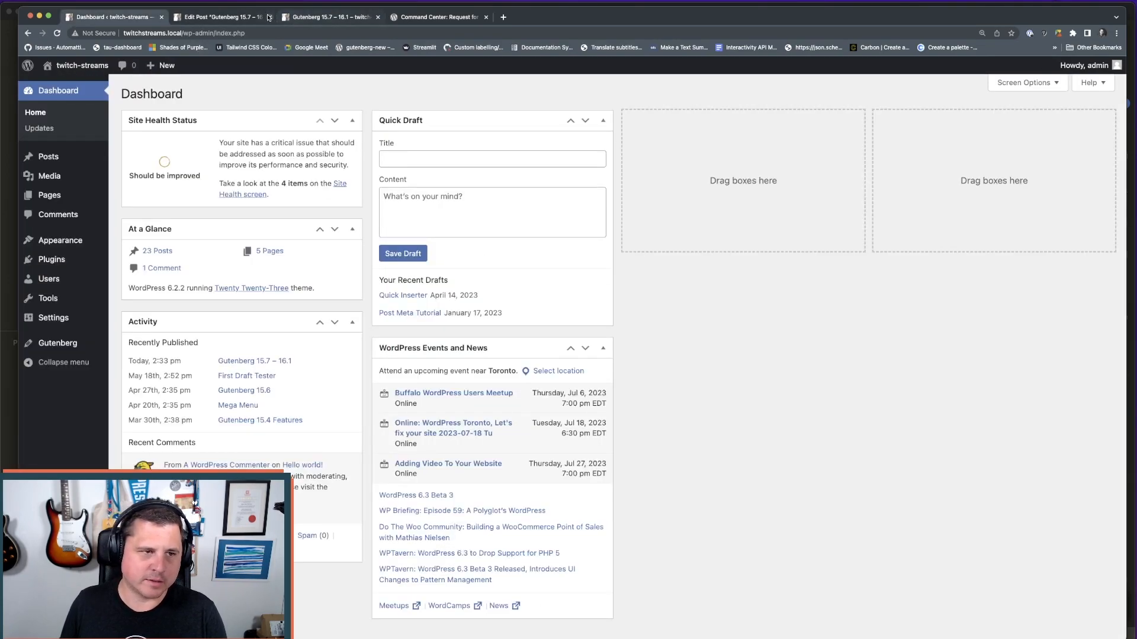
key(ctrl+Tab)
click(1053, 608)
click(1016, 557)
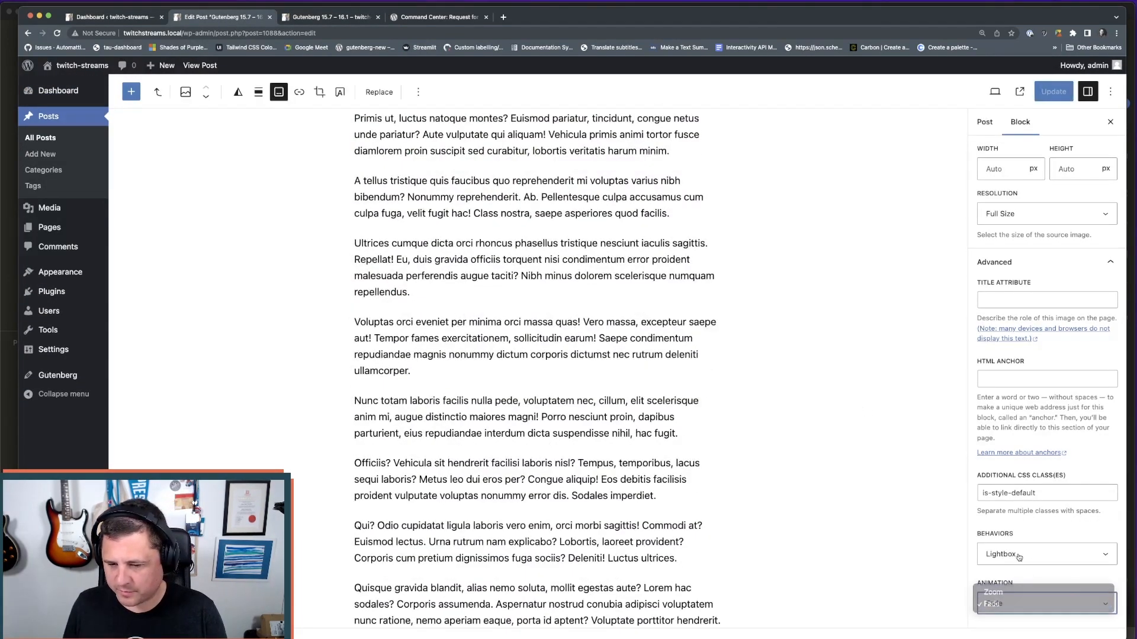
scroll(824, 520, up, 13)
click(1009, 557)
click(899, 530)
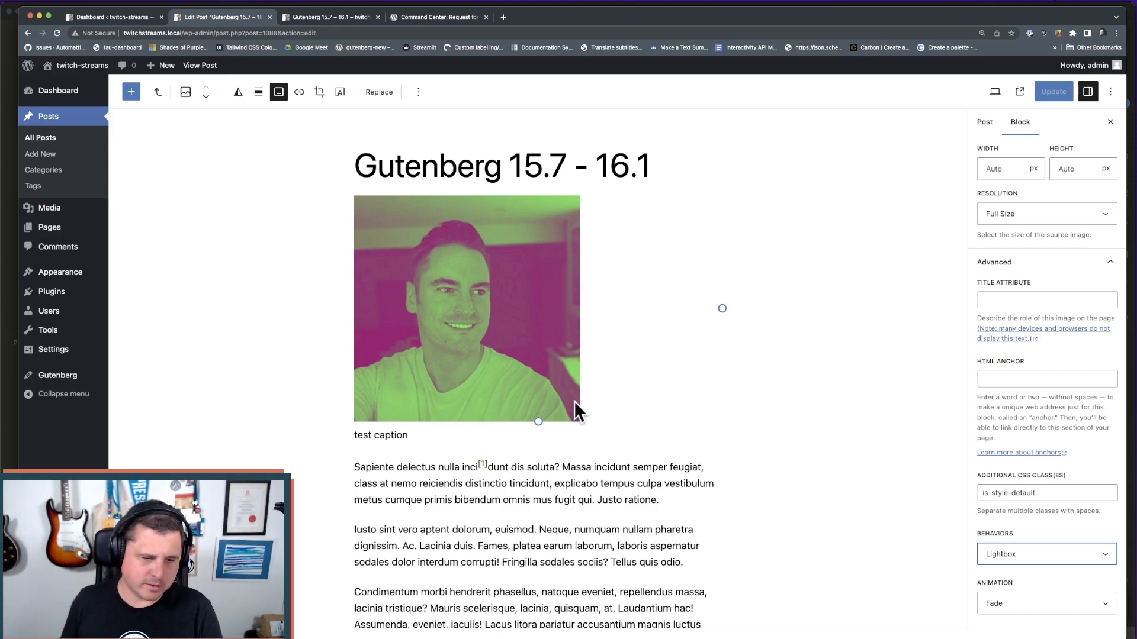
- Highlight the image's caption in the editor and check the published image's lightbox for comparison
drag(422, 436, 352, 437)
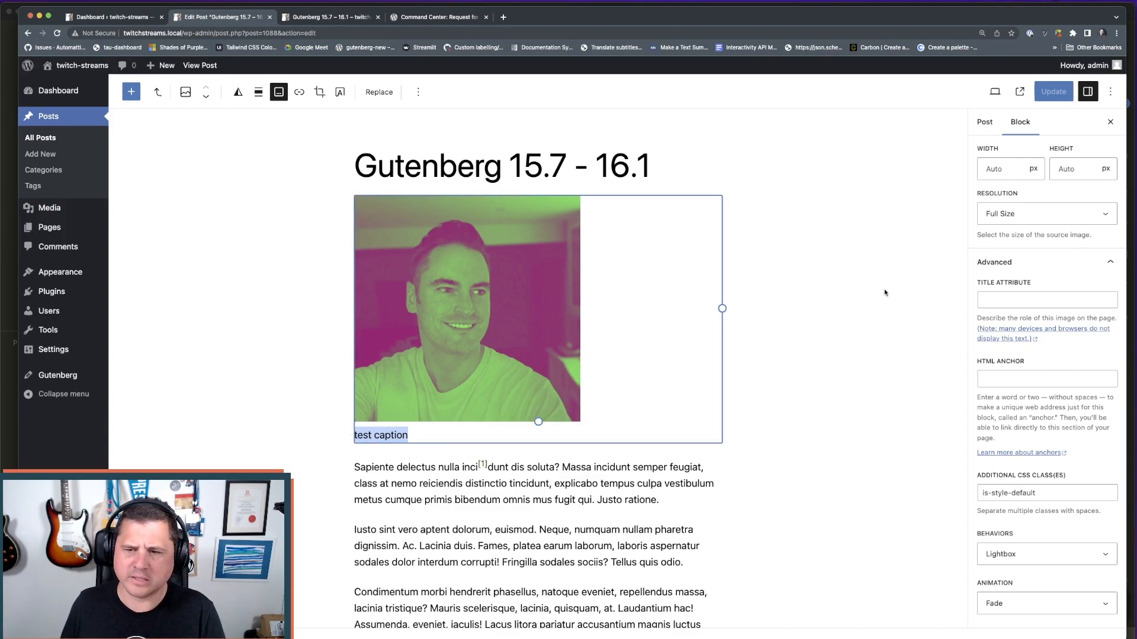
click(348, 19)
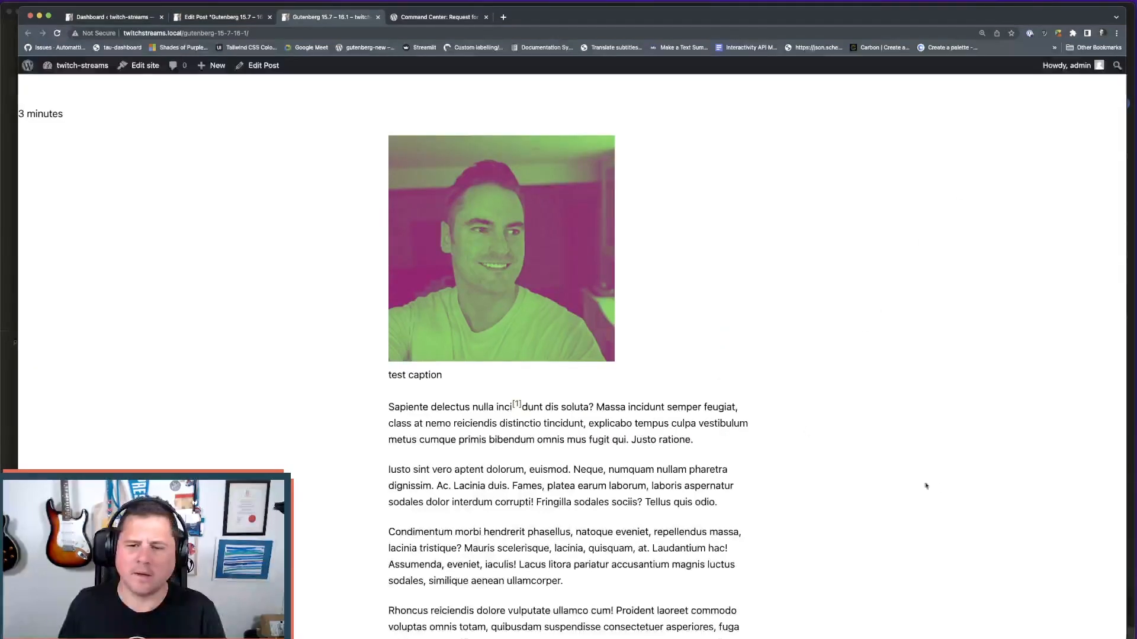
click(540, 354)
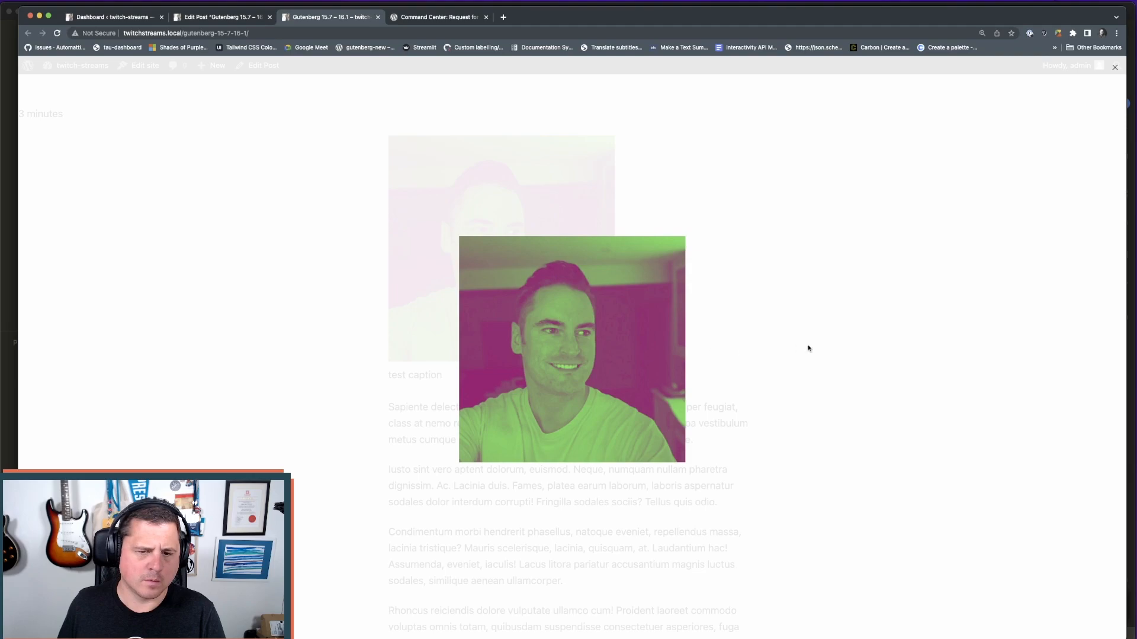
click(809, 349)
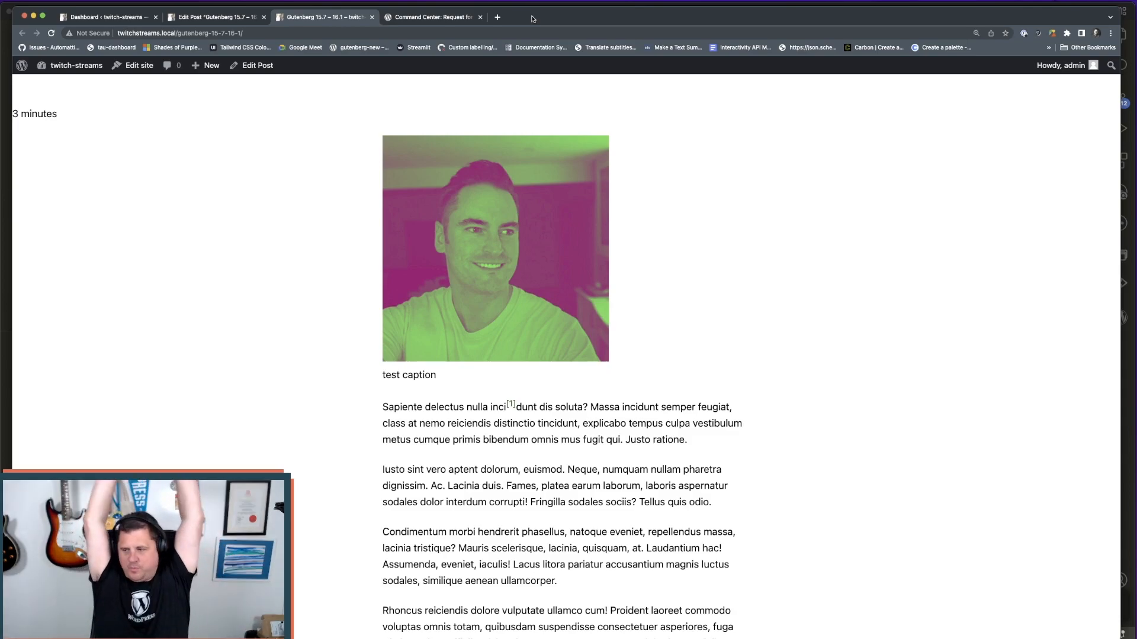
- Return to the post editor and review the image's Behaviors options, keeping Lightbox selected
click(206, 18)
click(1030, 554)
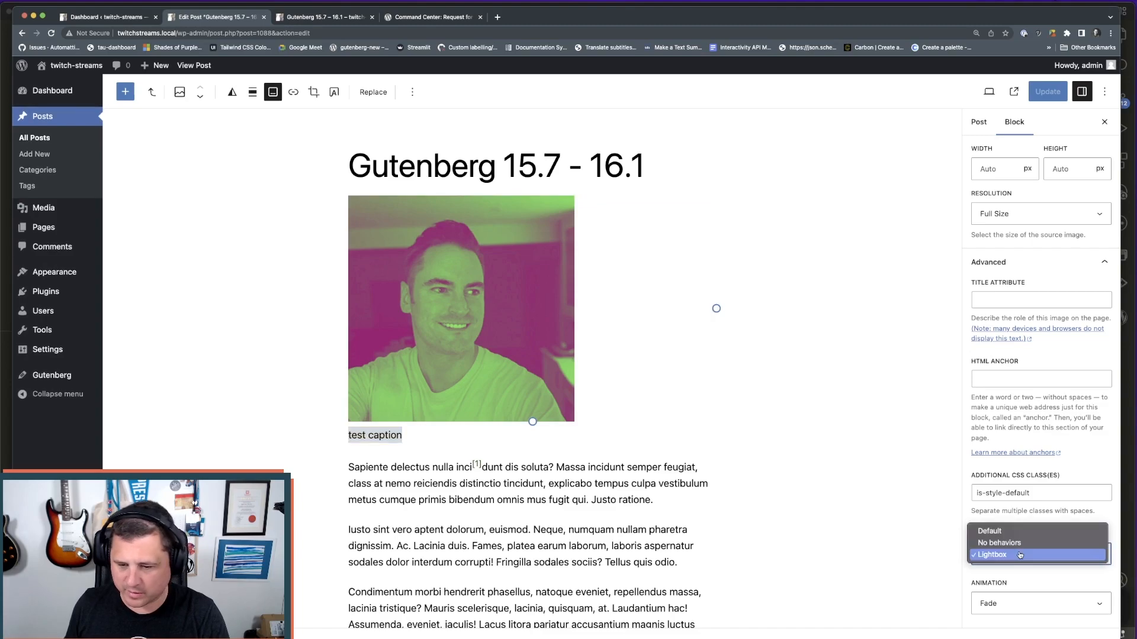
click(1031, 556)
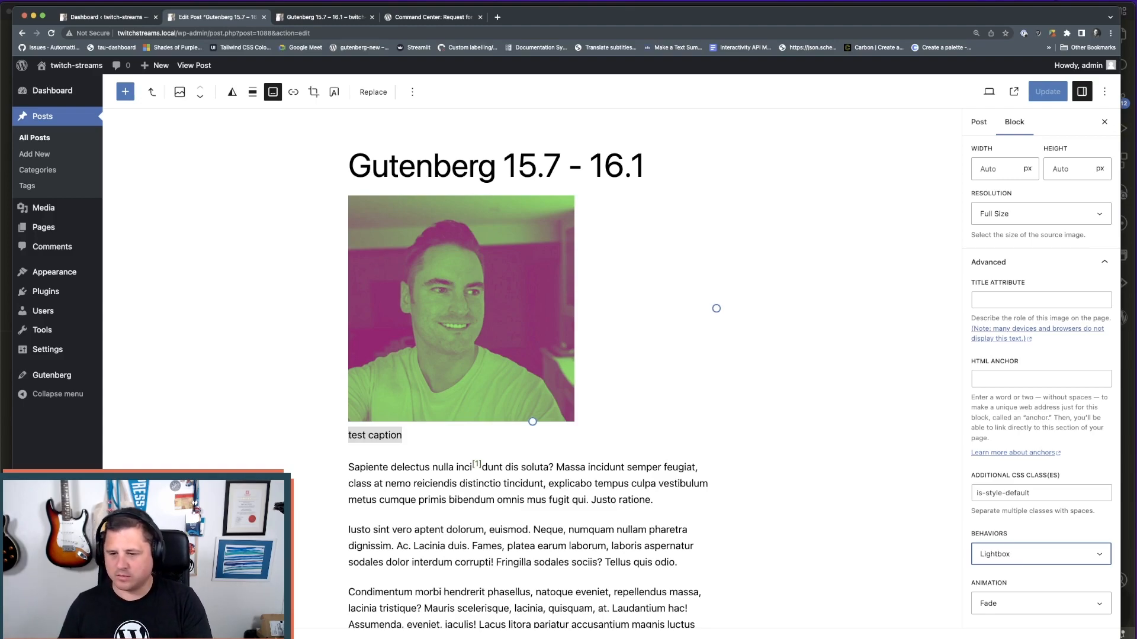
- Open the twitch repository on GitHub and start a new issue from the "Bring me your issues!" template
key(super+Tab)
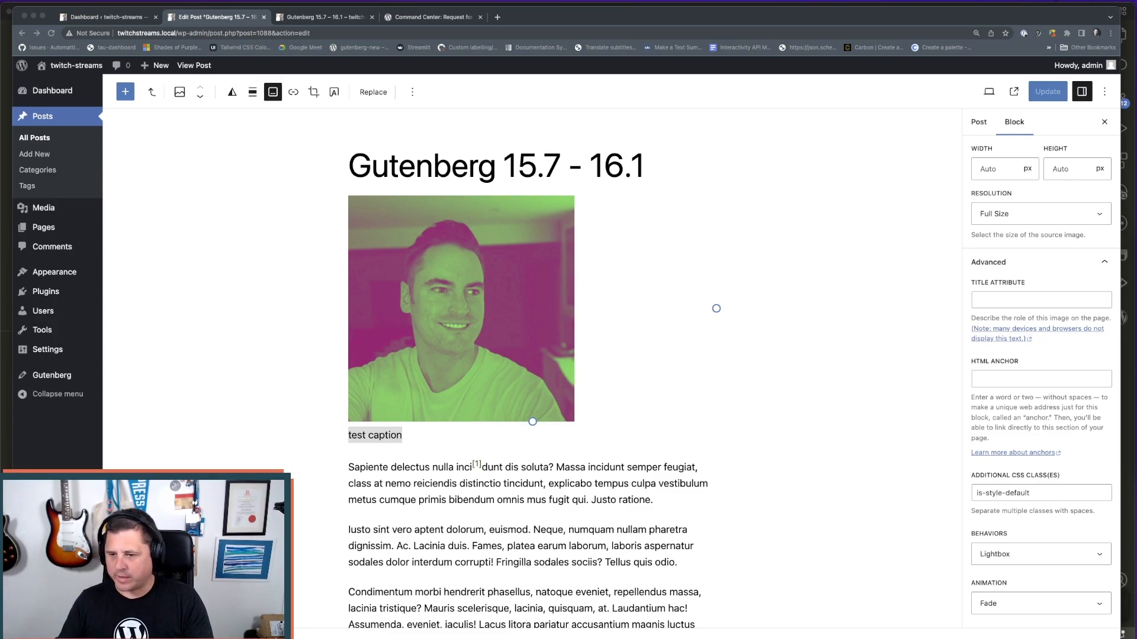
click(978, 318)
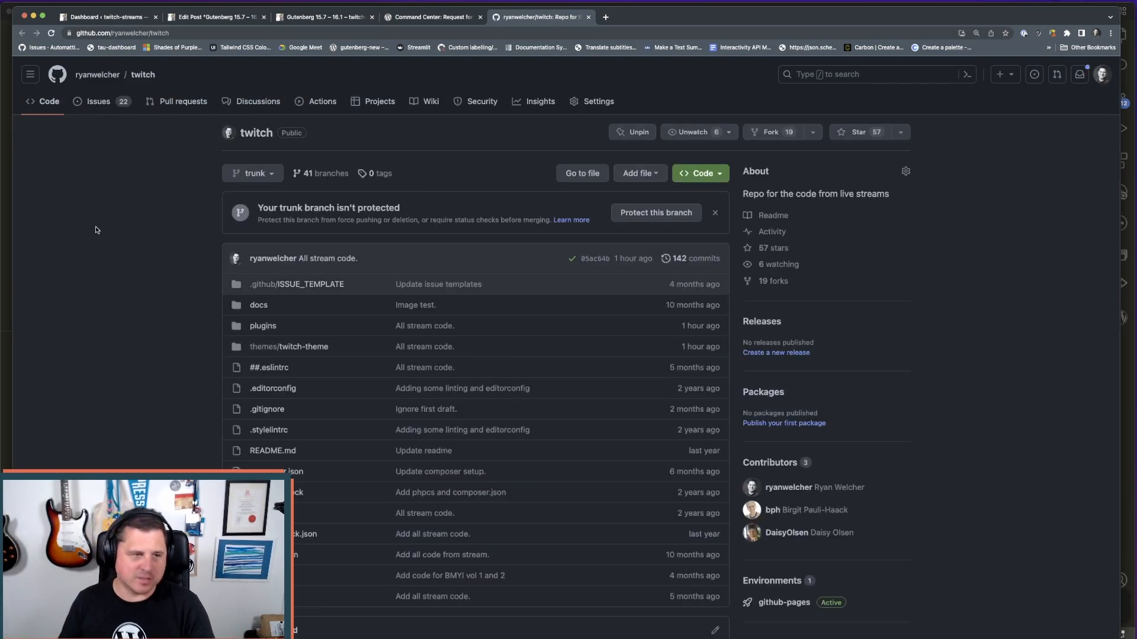
click(99, 102)
click(877, 139)
click(861, 165)
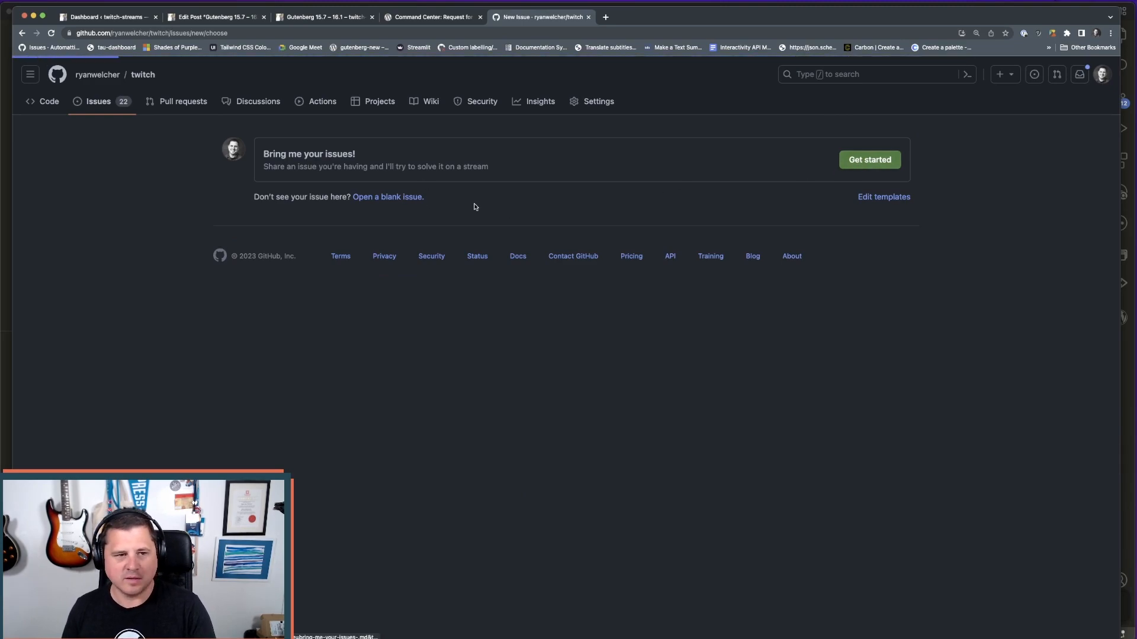
- Title the issue "What should we add to the Command Center?" and submit it with the template's description
text(What shoulld we add )
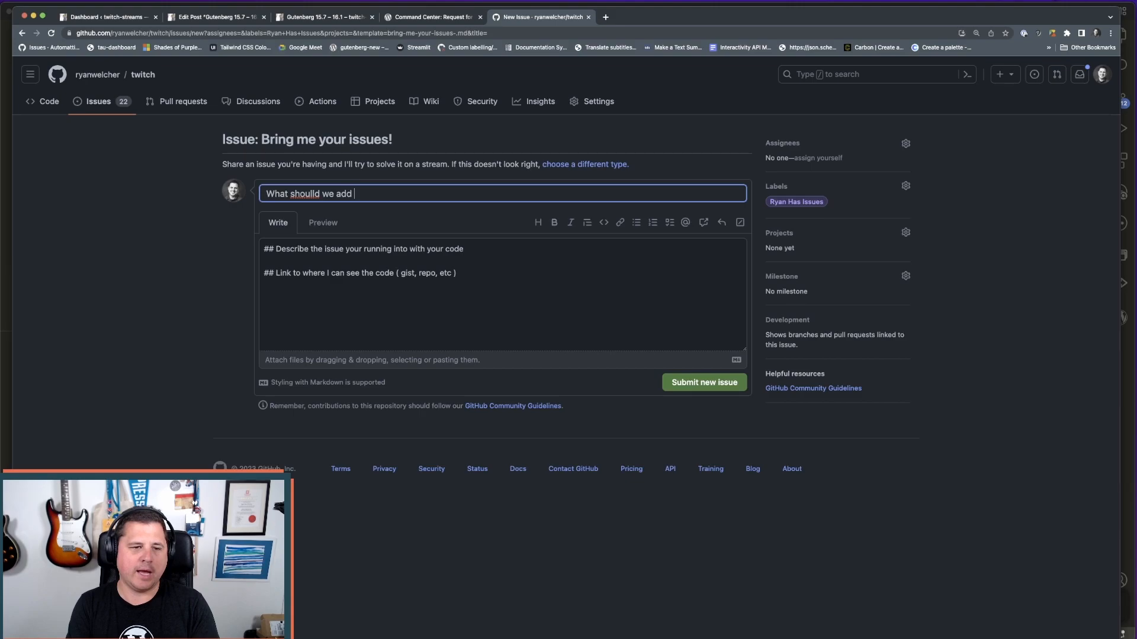
text(to the Command Center?)
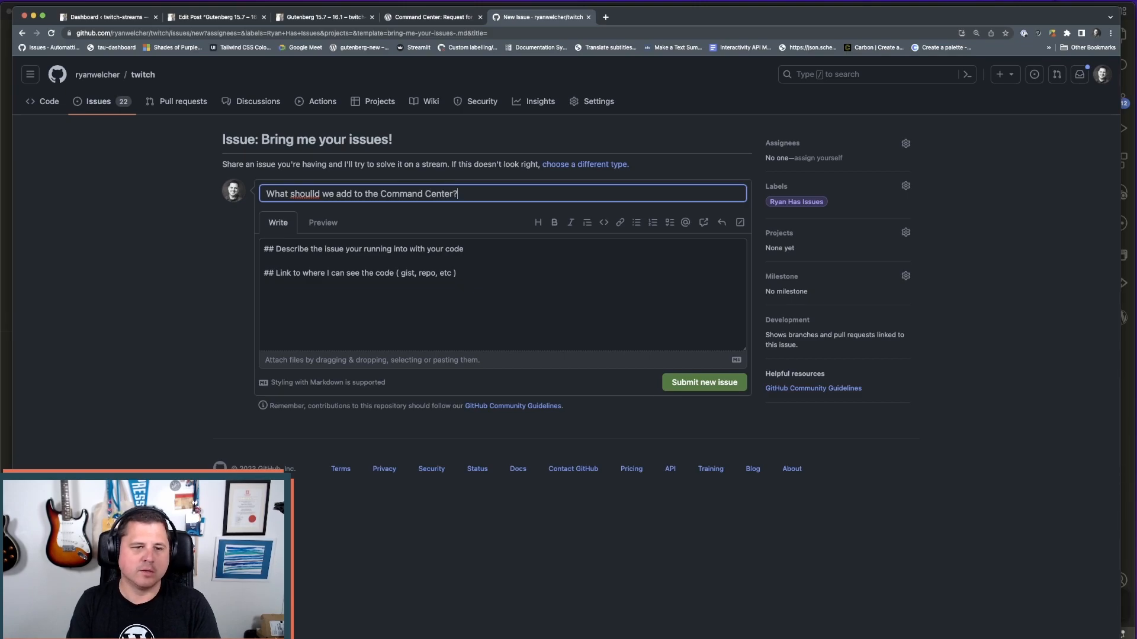
click(313, 196)
key(BackSpace)
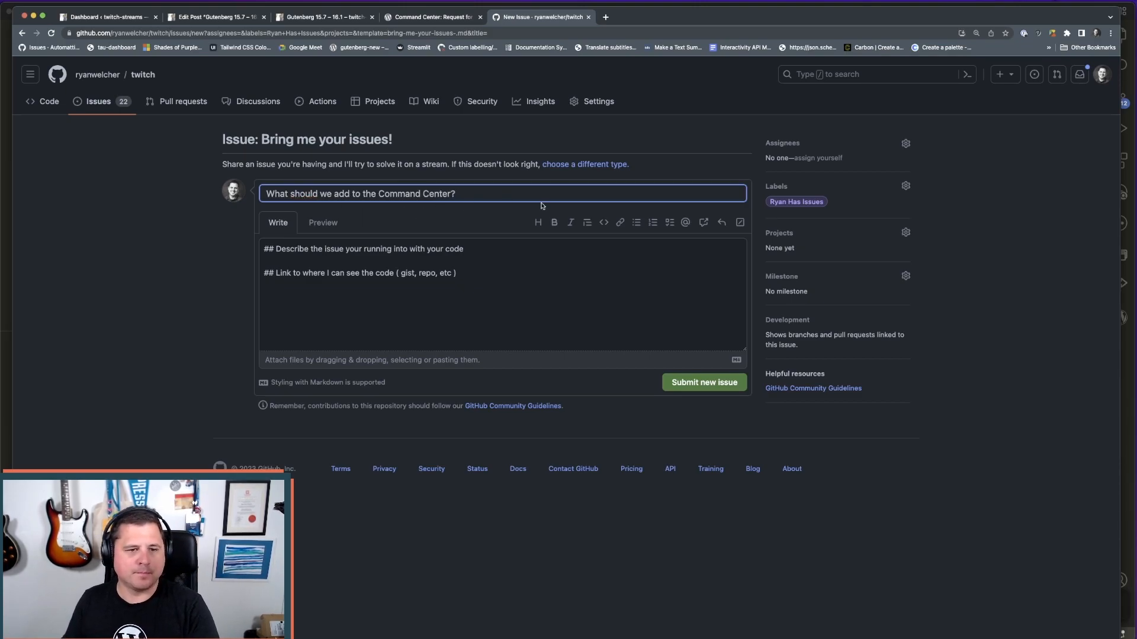
click(708, 391)
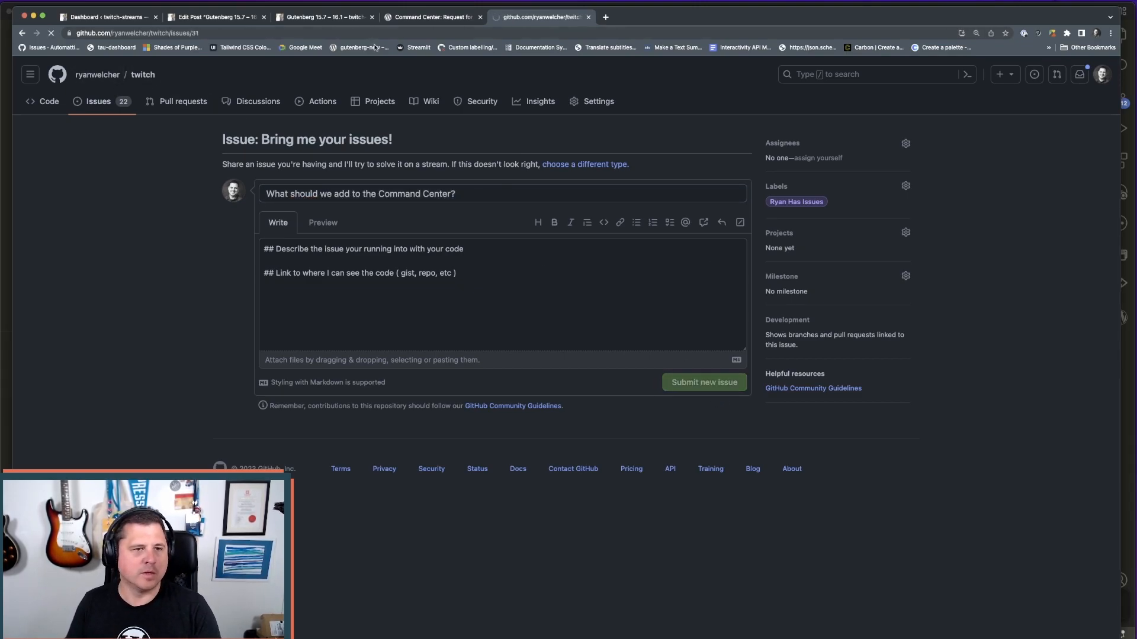
- Select the Command Center feedback post's web address and read the comments in the "Coordinating our documentation efforts" discussion
click(226, 33)
key(super+Tab)
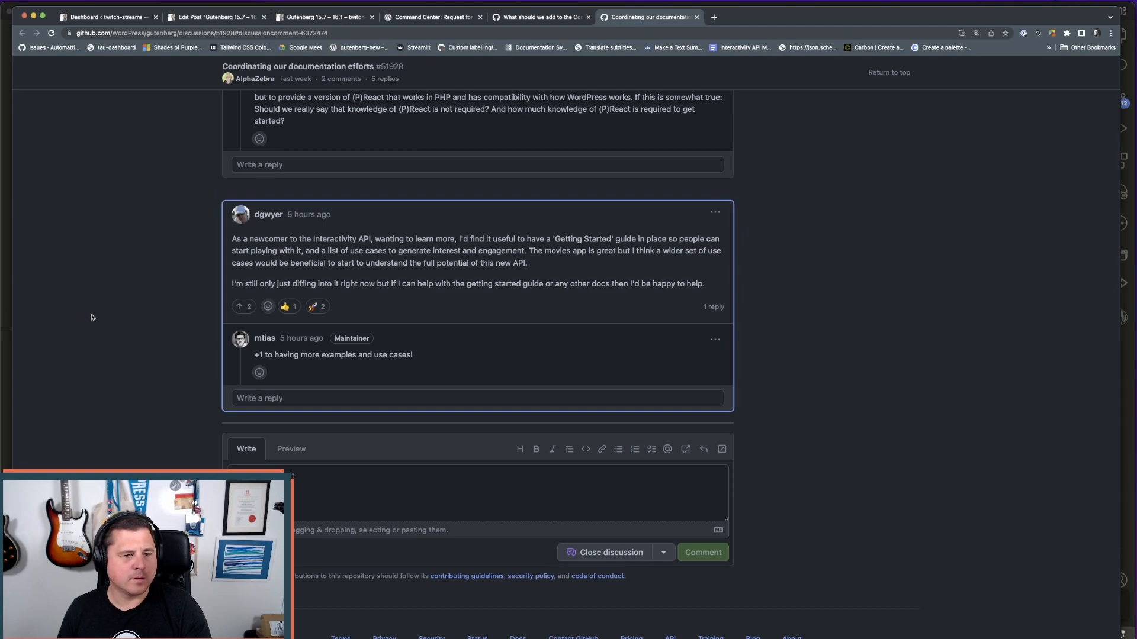
scroll(92, 319, up, 10)
scroll(94, 323, down, 11)
scroll(92, 322, up, 1)
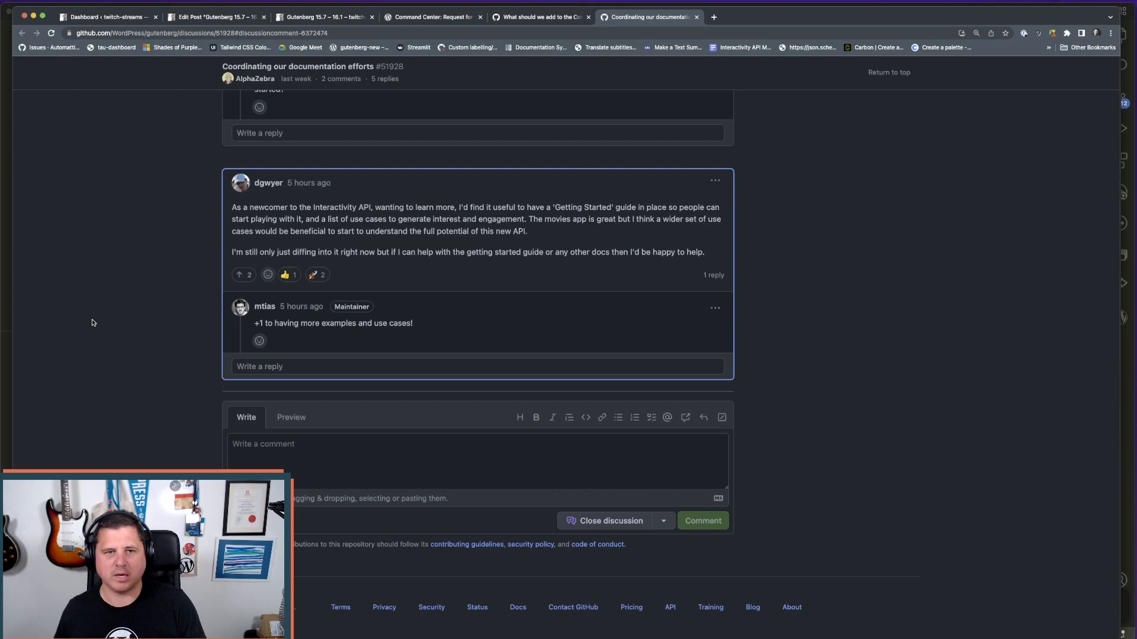
scroll(126, 242, up, 1)
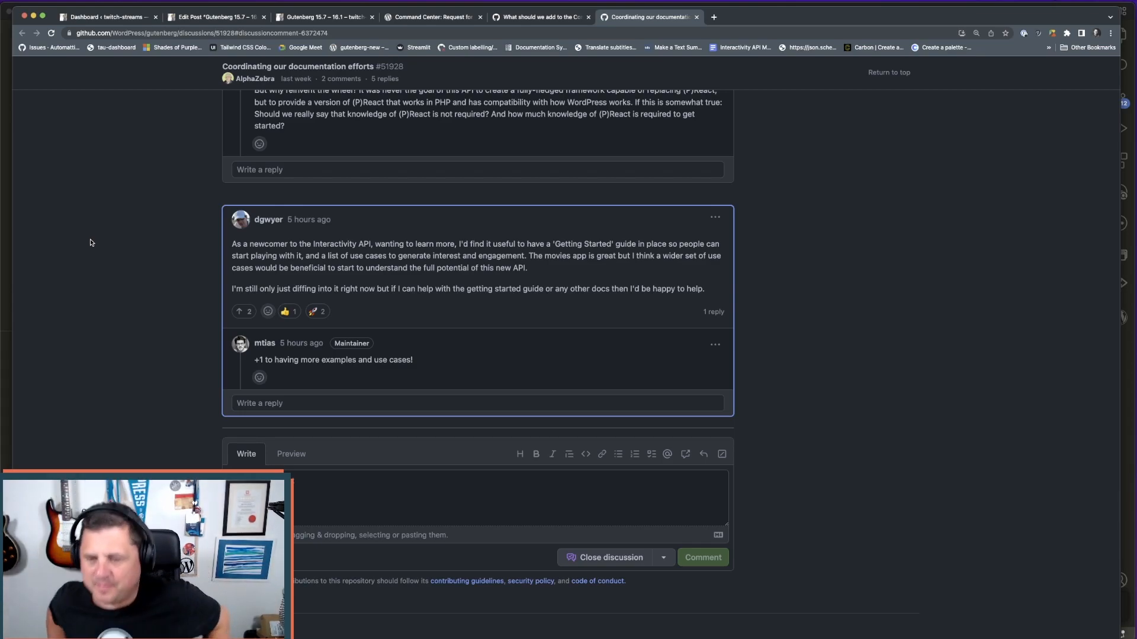
- Look over the Command Center feedback post and the newly created issue, and switch to Visual Studio Code
drag(780, 13, 789, 13)
click(348, 18)
click(421, 18)
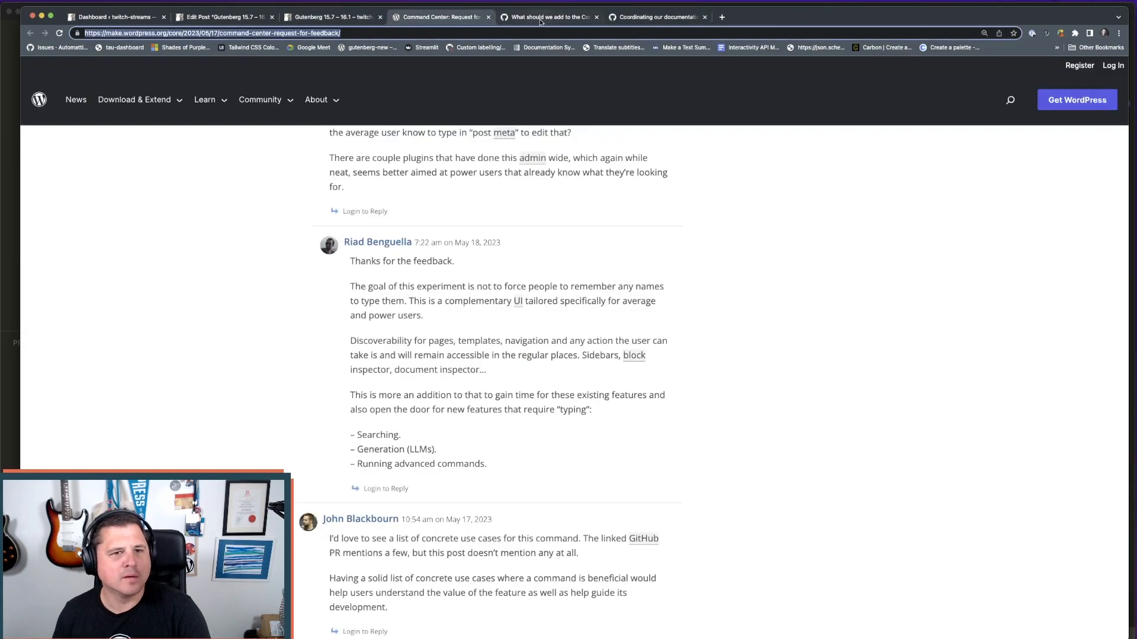
click(536, 19)
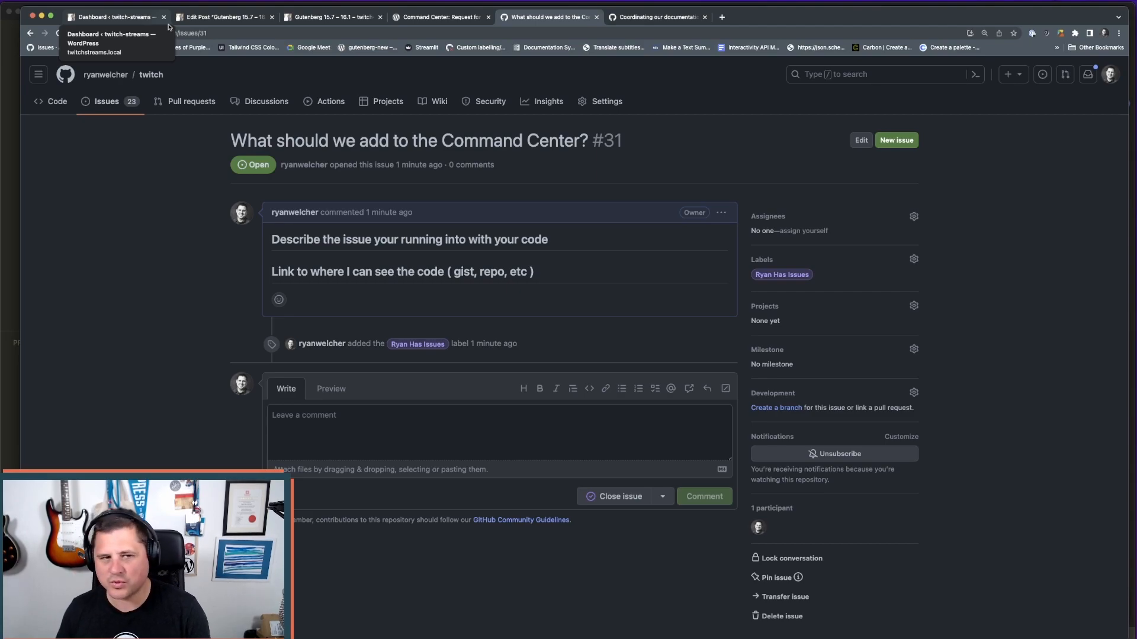
key(super+Tab)
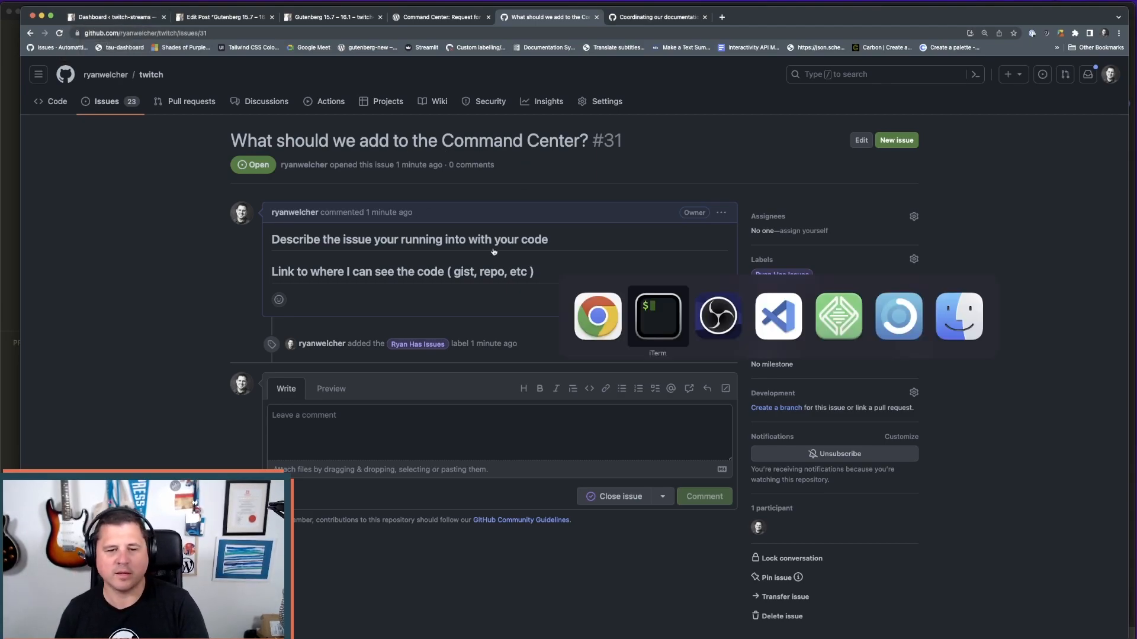
click(780, 326)
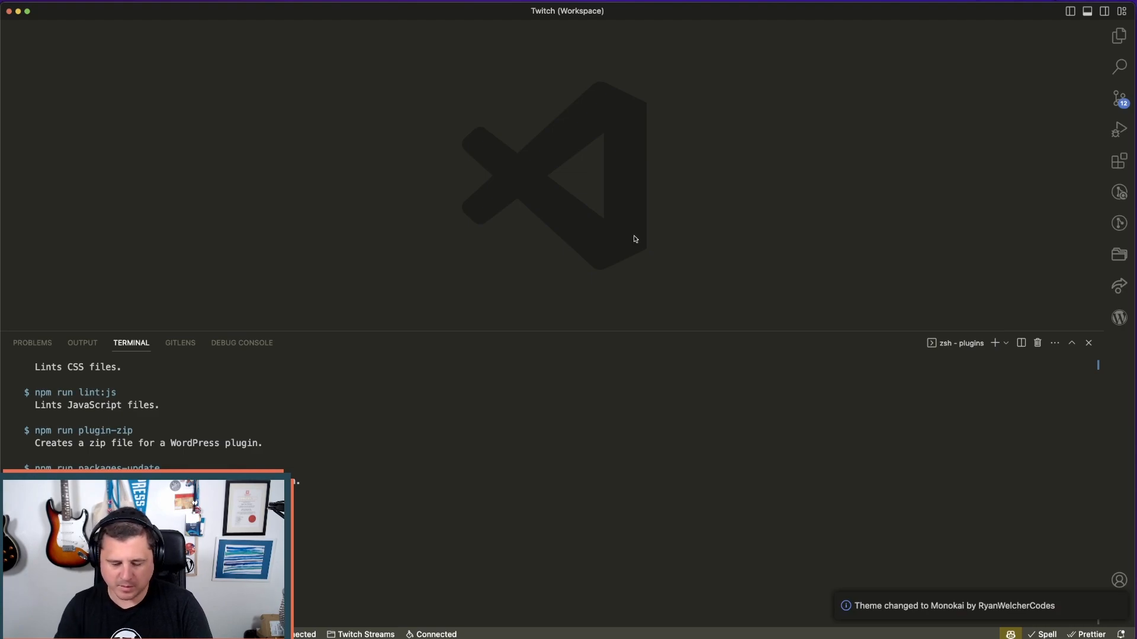
key(super+shift+p)
text(shade)
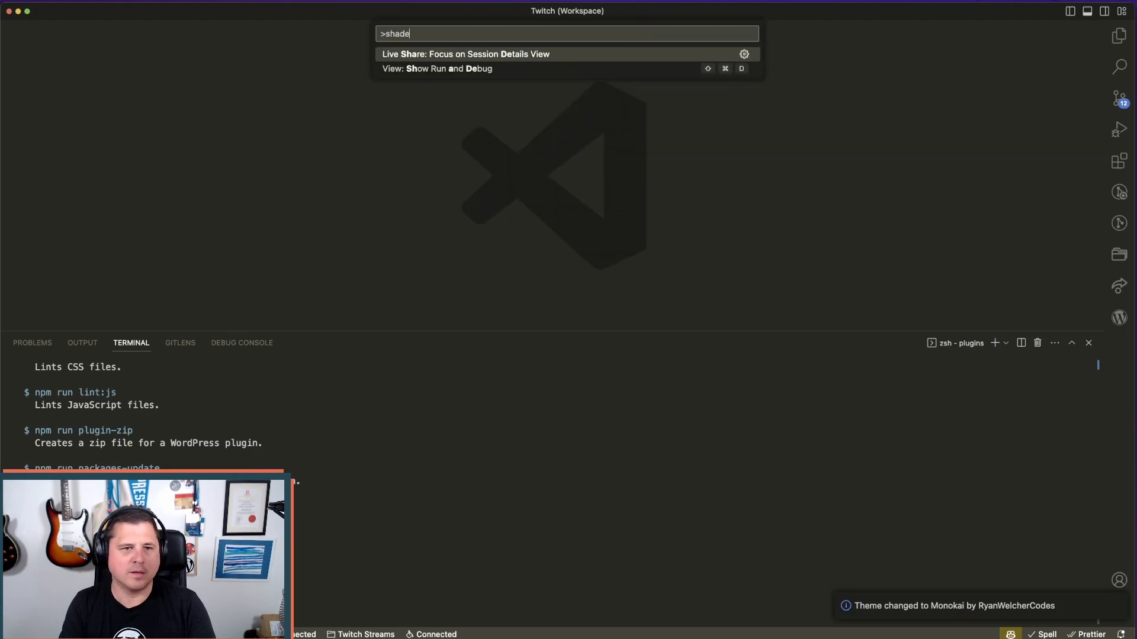
key(BackSpace)
key(BackSpace)
key(BackSpace)
key(BackSpace)
key(BackSpace)
key(BackSpace)
text(tt)
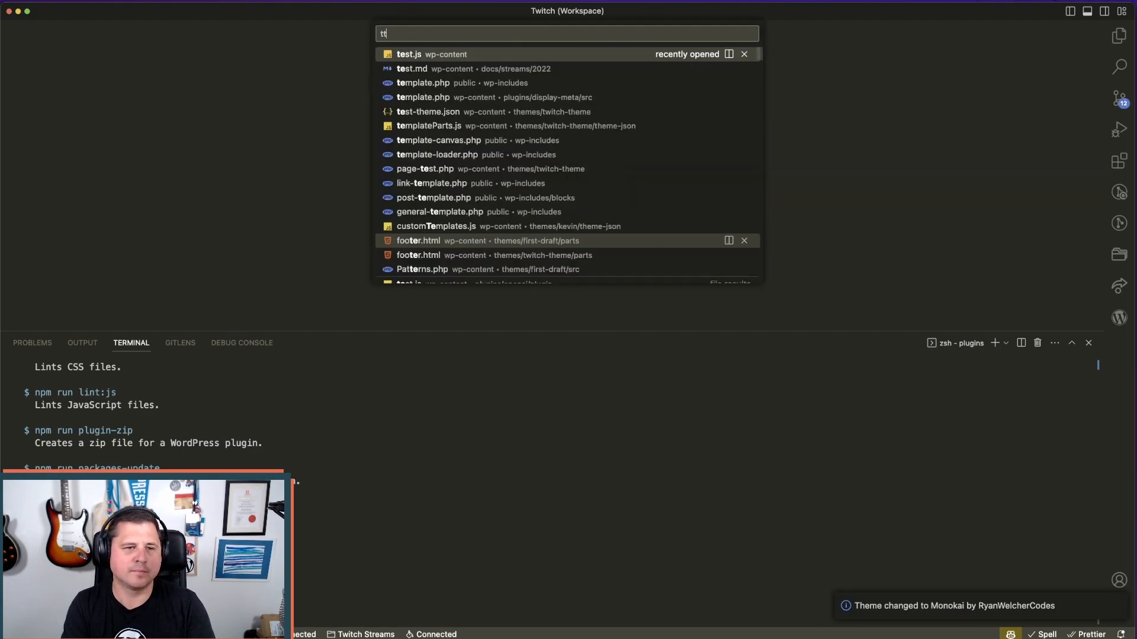
key(BackSpace)
key(BackSpace)
key(super+shift+p)
text(tehem)
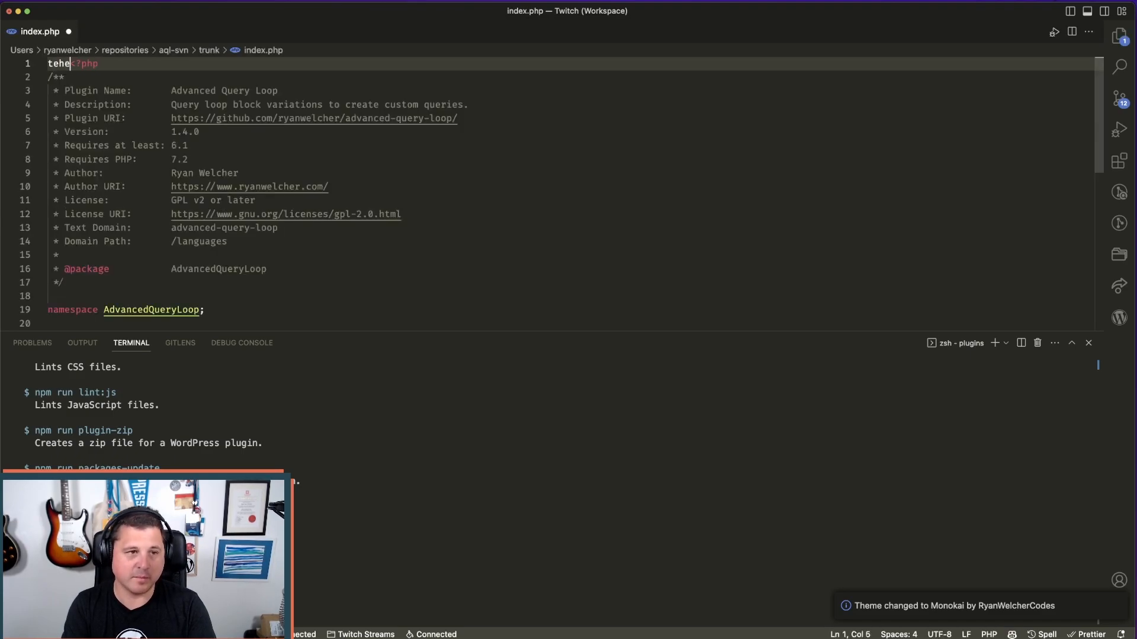
key(super+z)
- Set the editor's color theme to Shades of Purple
key(super+shift+p)
text(tehem)
key(BackSpace)
key(BackSpace)
key(BackSpace)
key(BackSpace)
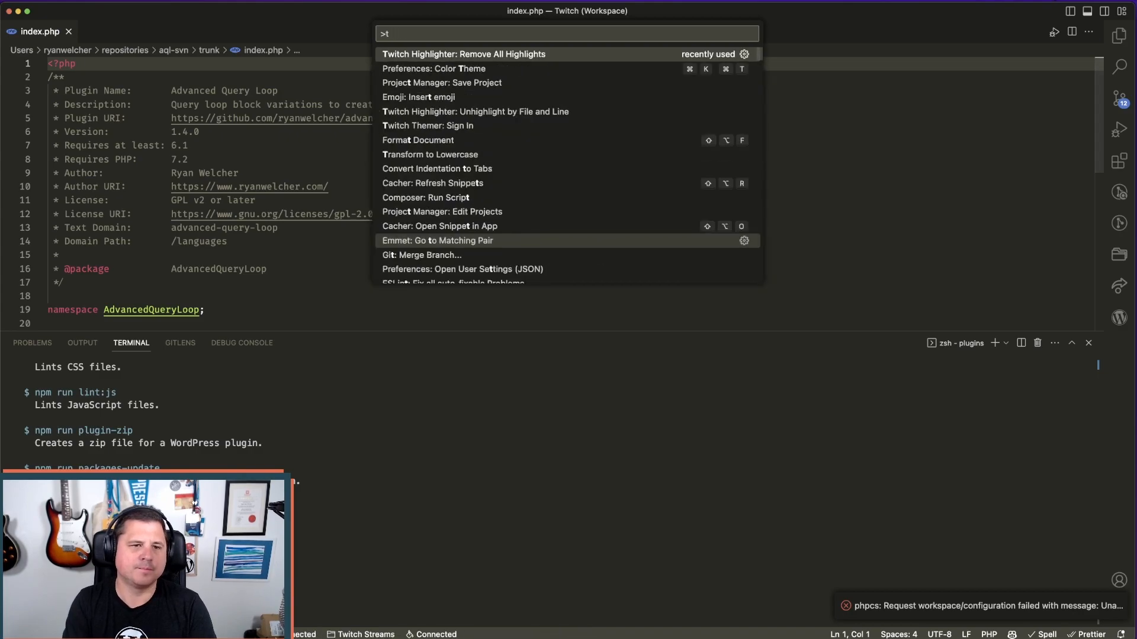
key(Down)
key(Return)
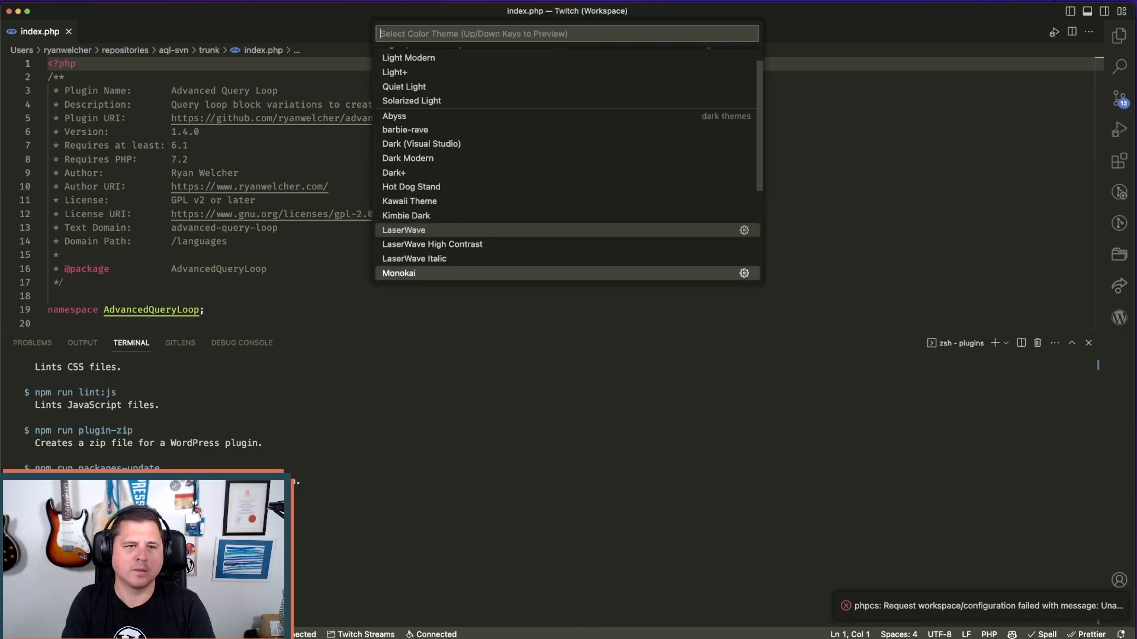
text(sj)
key(BackSpace)
text(h)
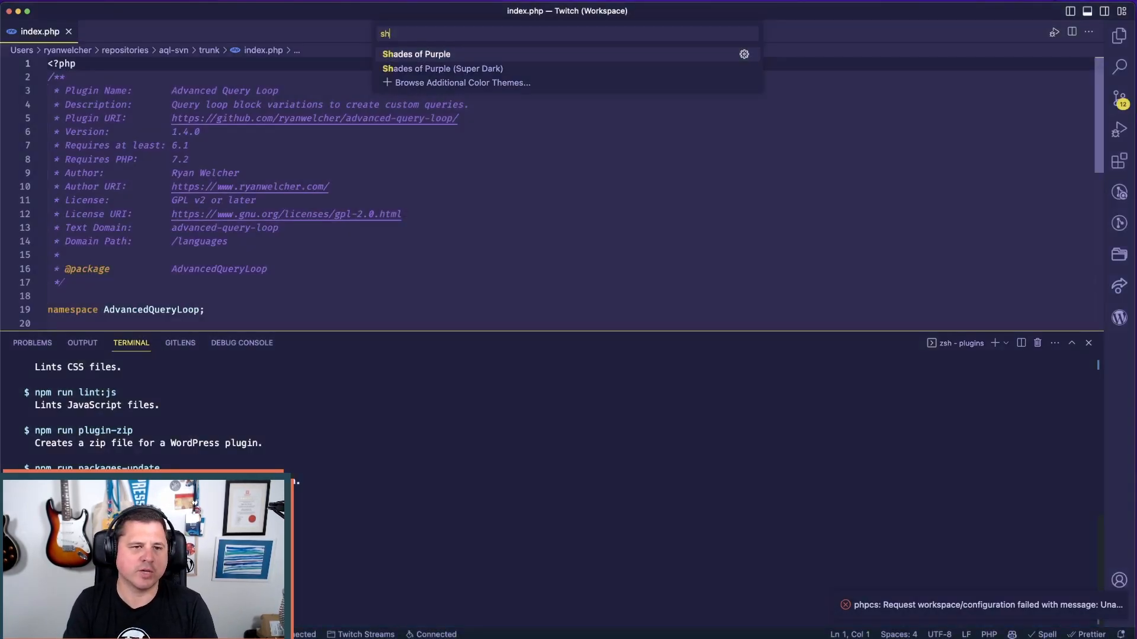
key(Down)
key(Up)
key(Return)
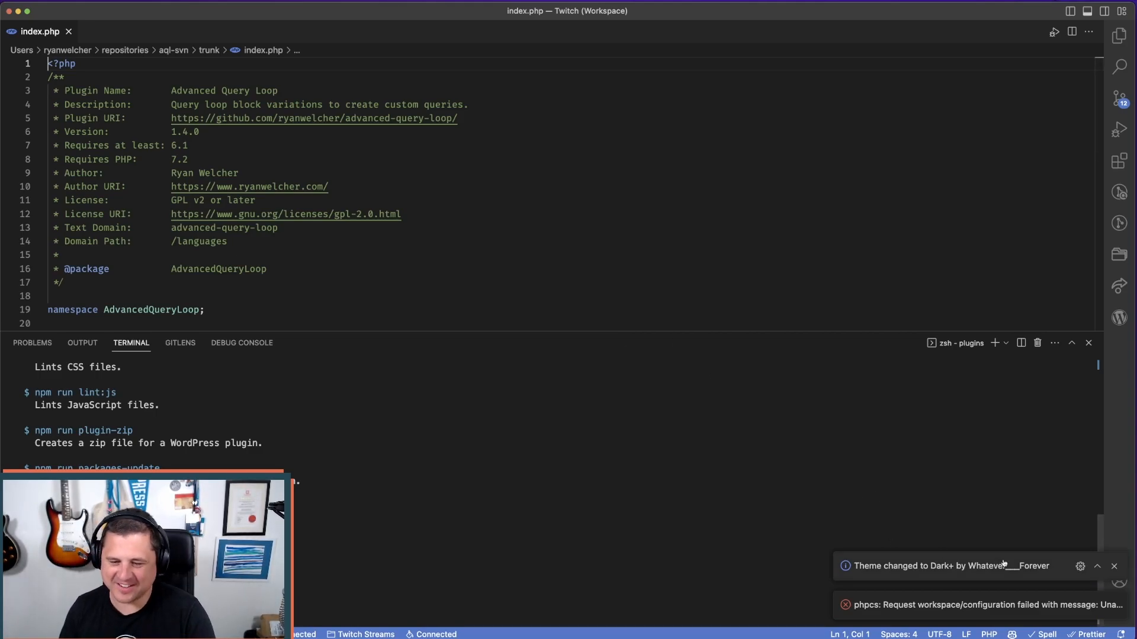
- Dismiss both open notifications and show the workspace's file explorer
click(1116, 566)
click(1115, 605)
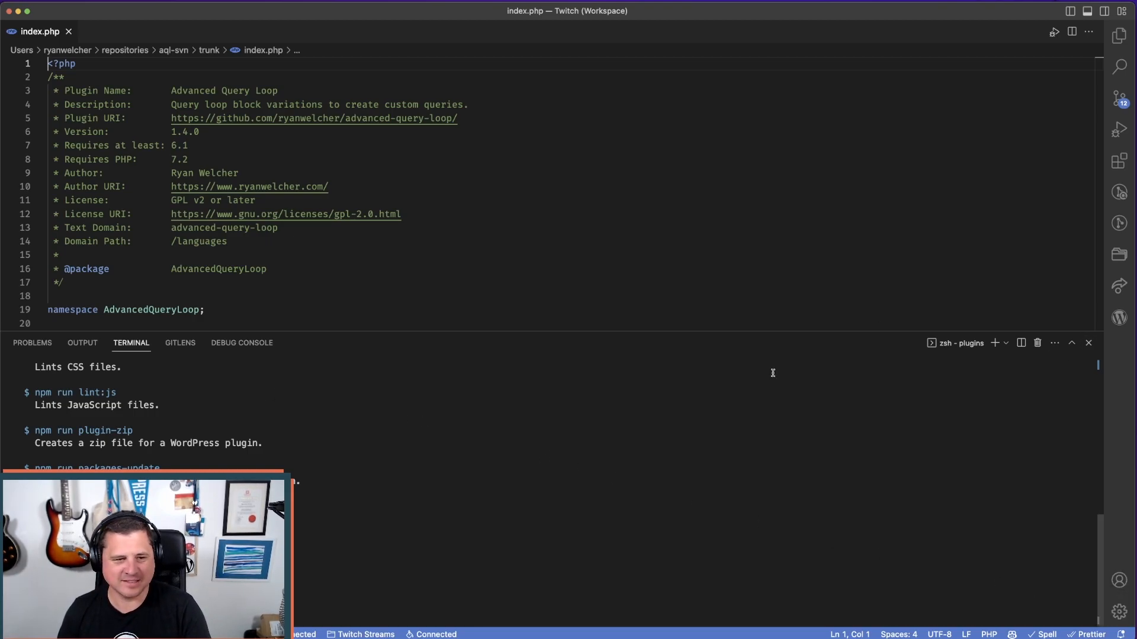
key(super+b)
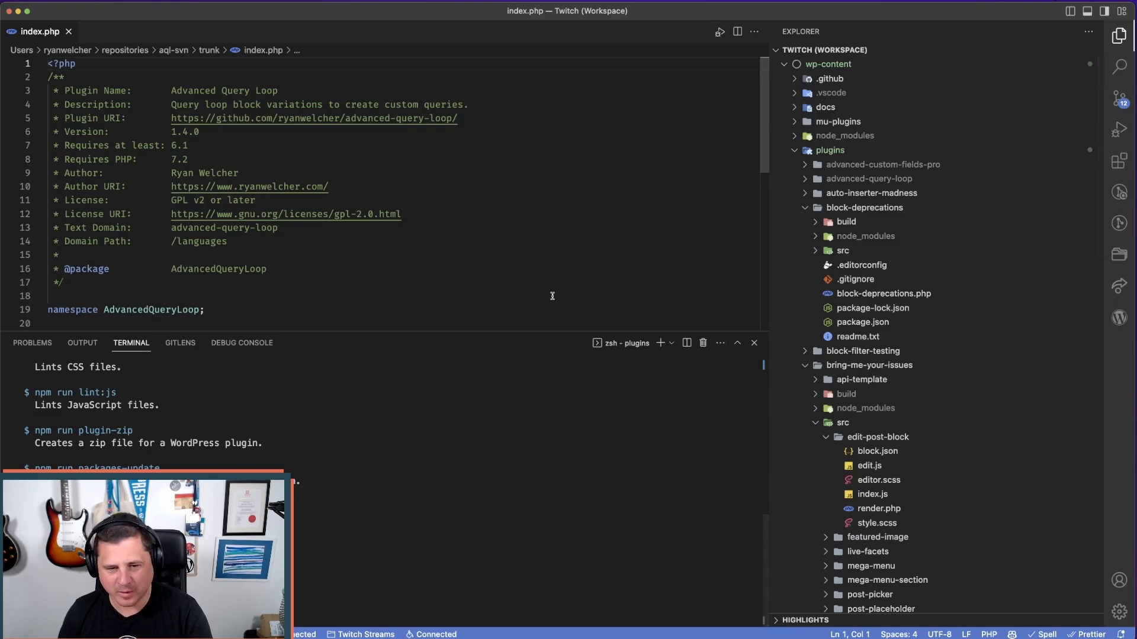
key(super+Tab)
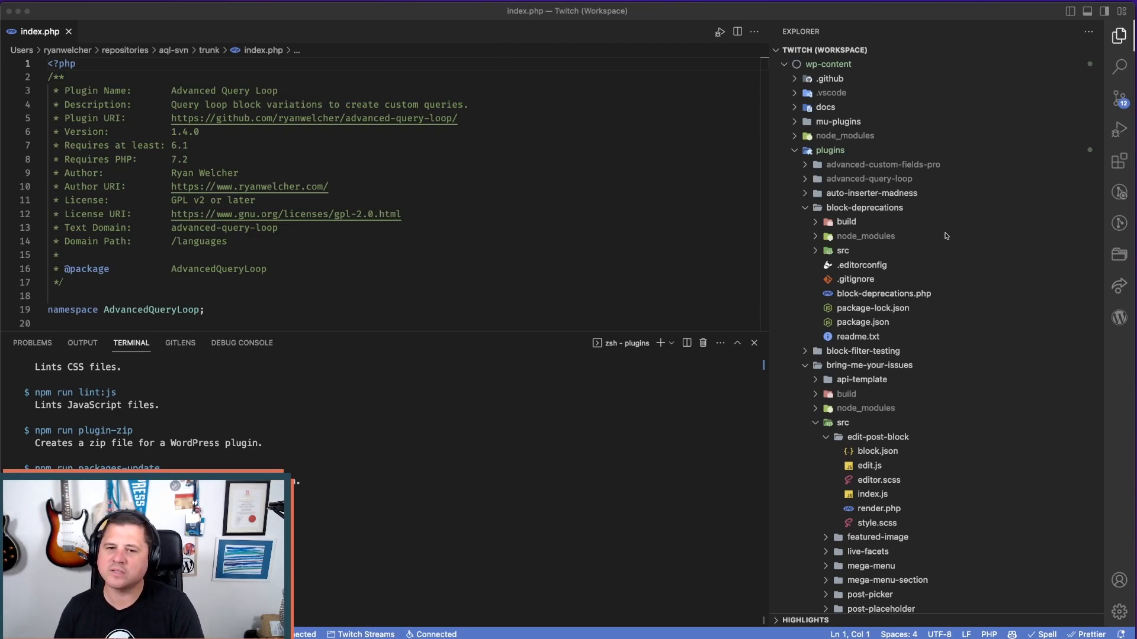
- Collapse the block-deprecations and bring-me-your-issues plugin folders and expand the gb-15-6-16-1 folder in a slightly narrower explorer
click(803, 208)
click(804, 236)
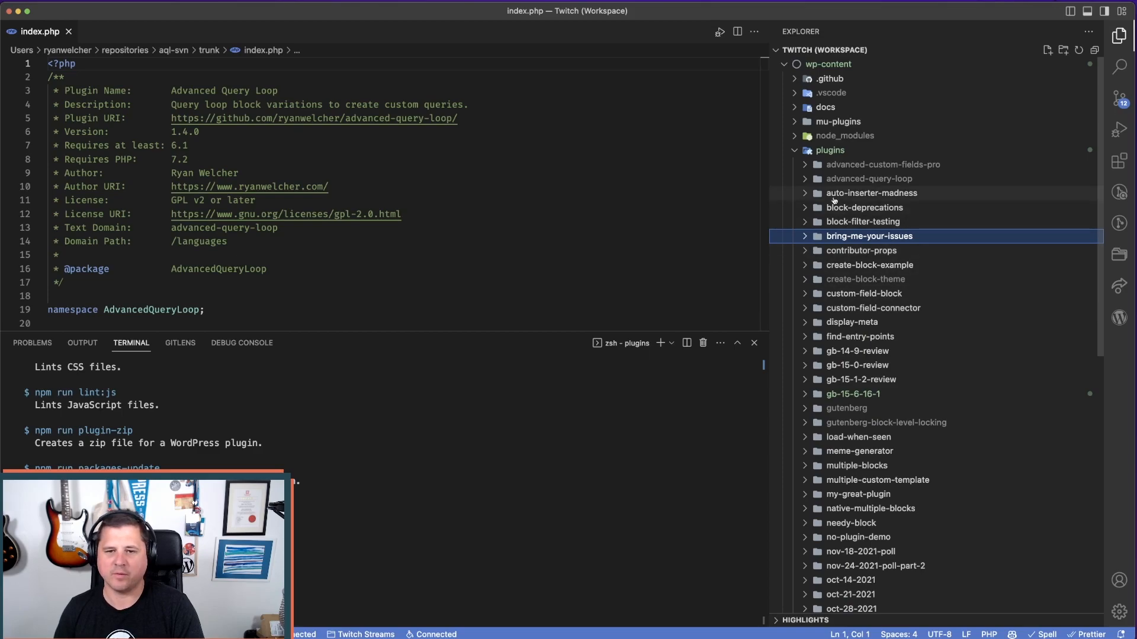
scroll(792, 373, down, 1)
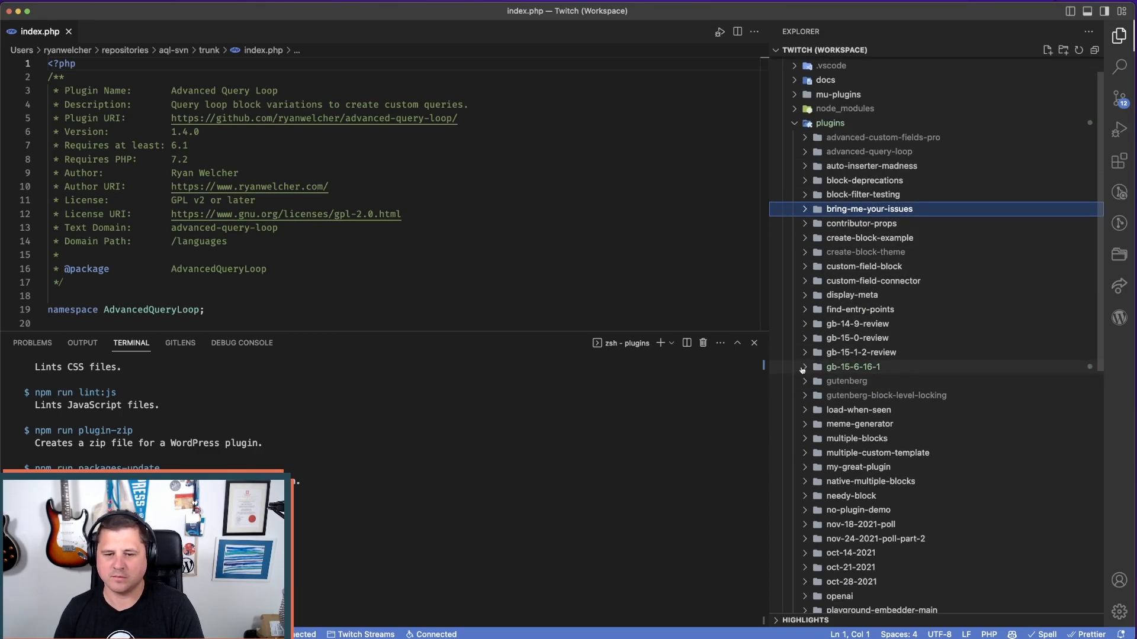
click(802, 367)
drag(769, 201, 808, 202)
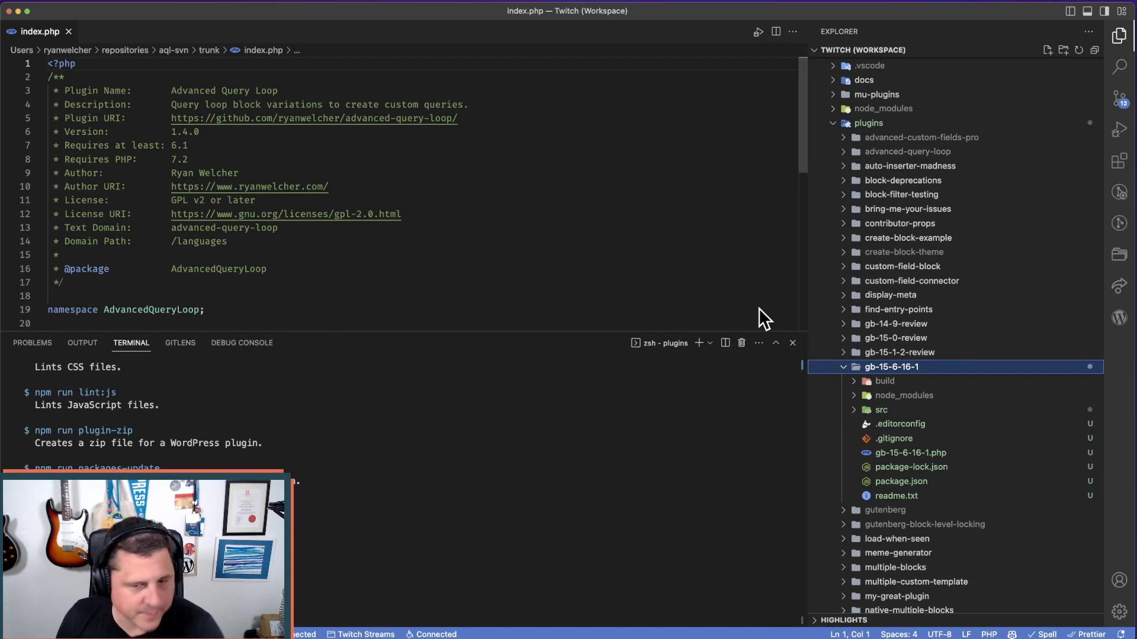
- Change the terminal's working directory to the gb-15-6-16-1 plugin folder
click(498, 508)
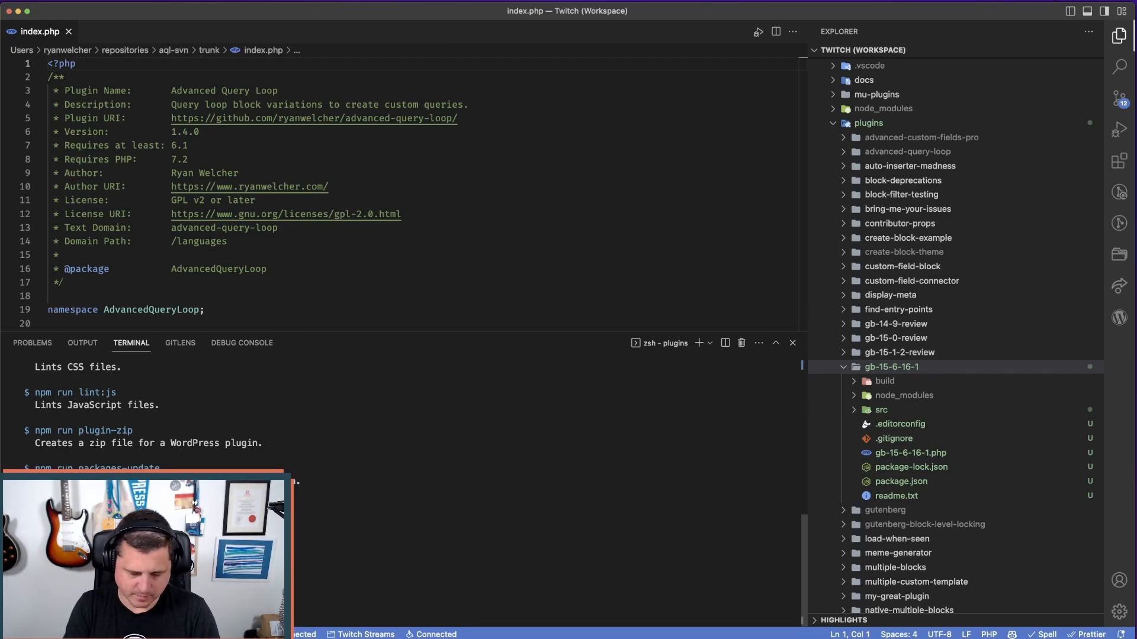
key(Return)
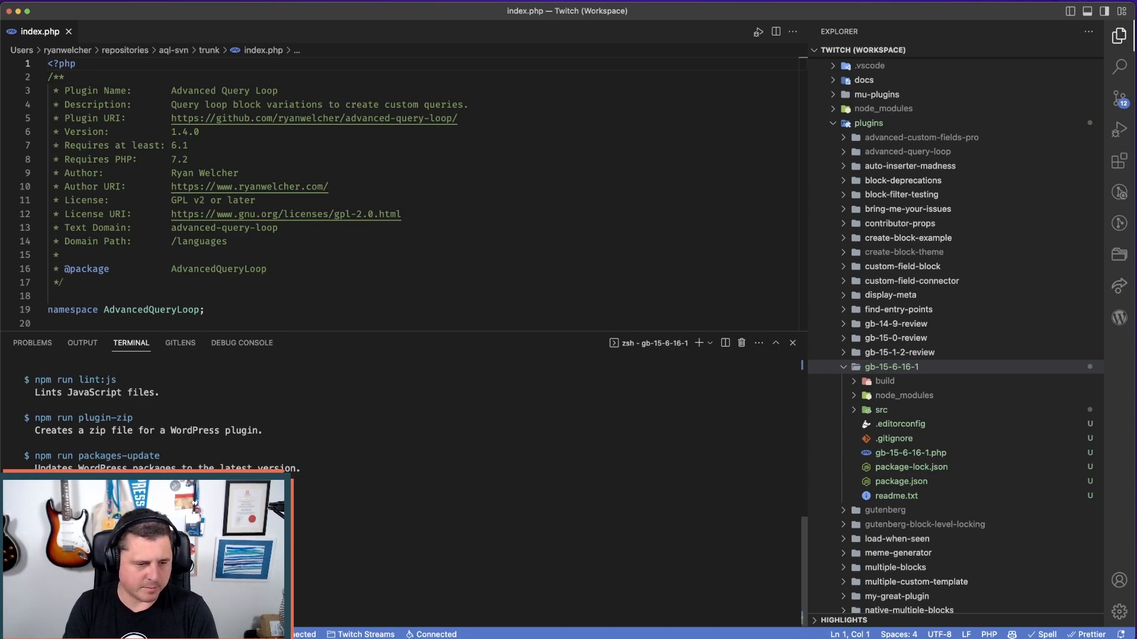
- Make the terminal panel shorter and close the open index.php file
scroll(532, 438, down, 2)
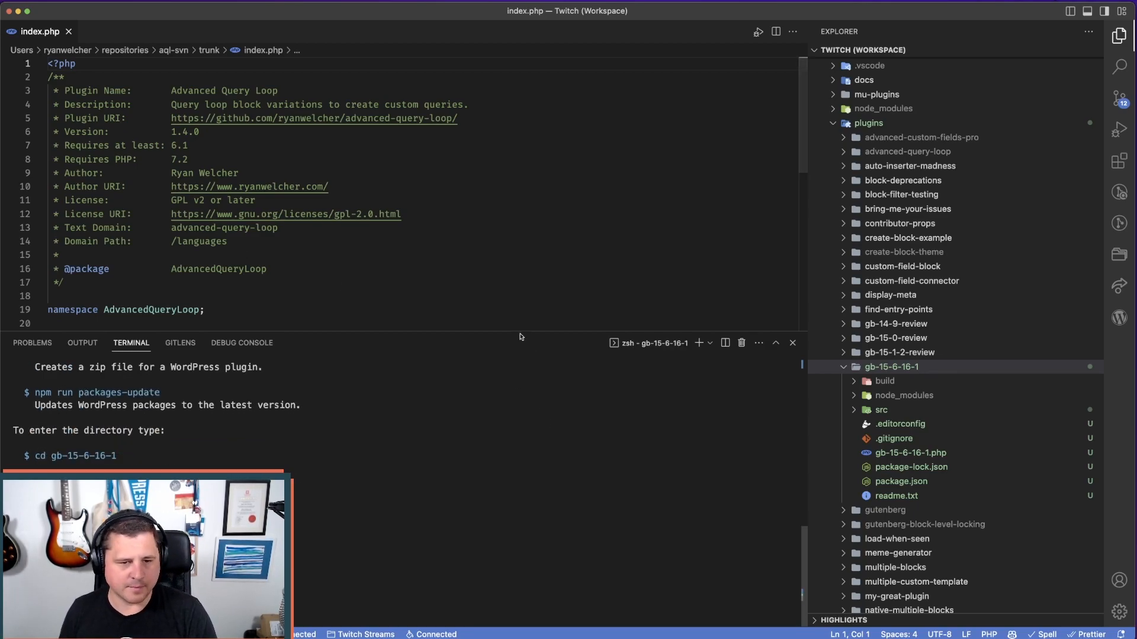
drag(520, 338, 521, 370)
click(68, 31)
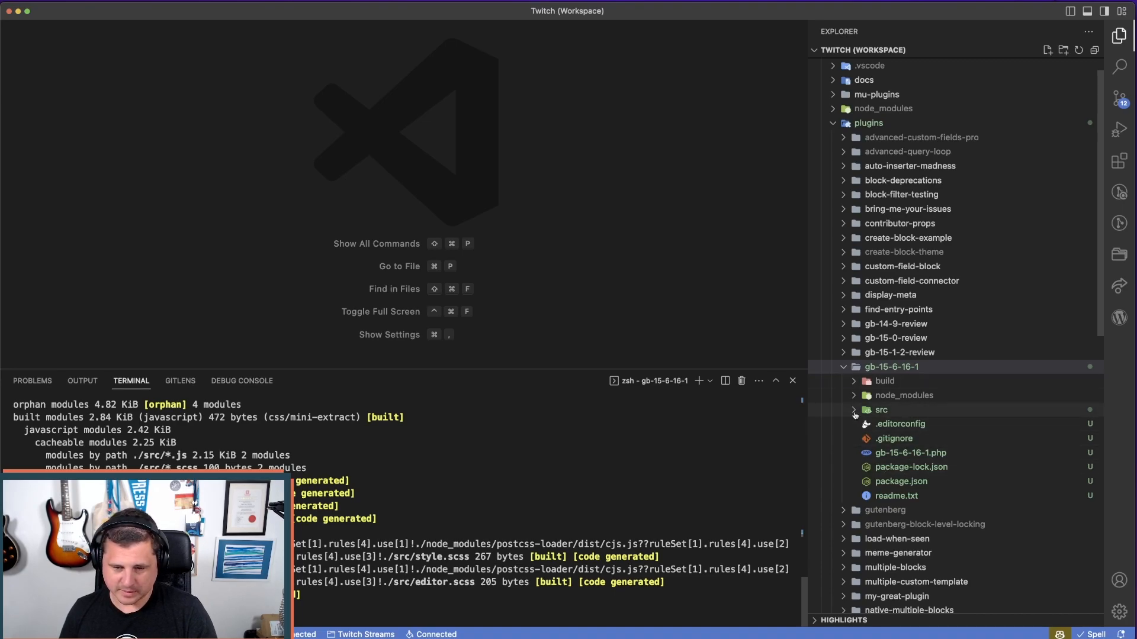
- Create a new file named webpack.config.js in the gb-15-6-16-1 plugin folder
right_click(946, 367)
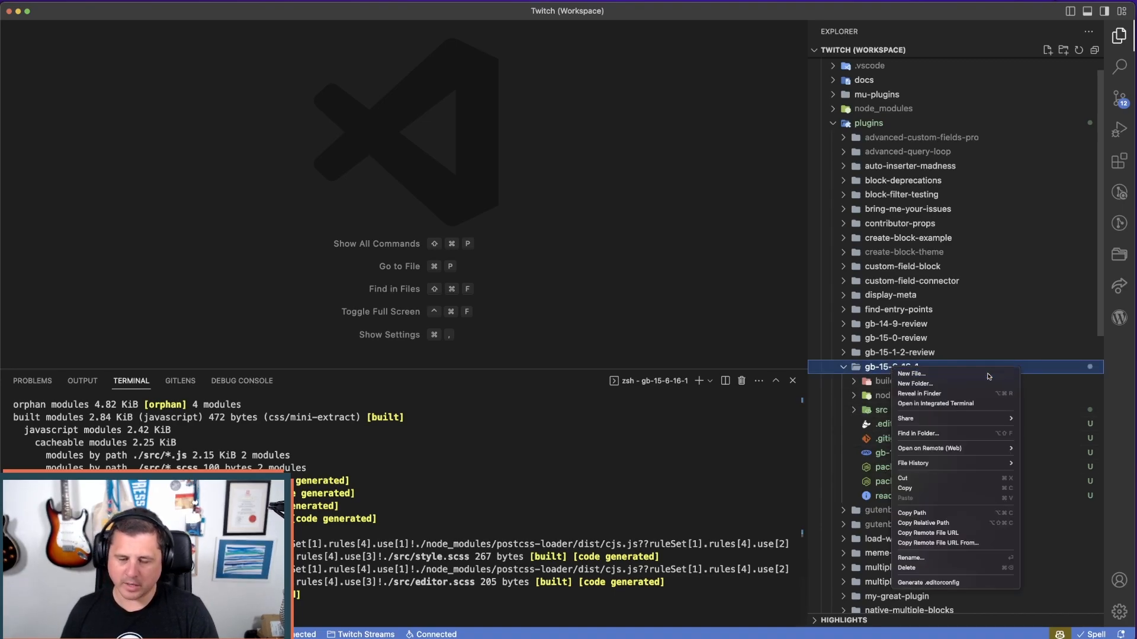
click(962, 375)
text(webpack.config.js)
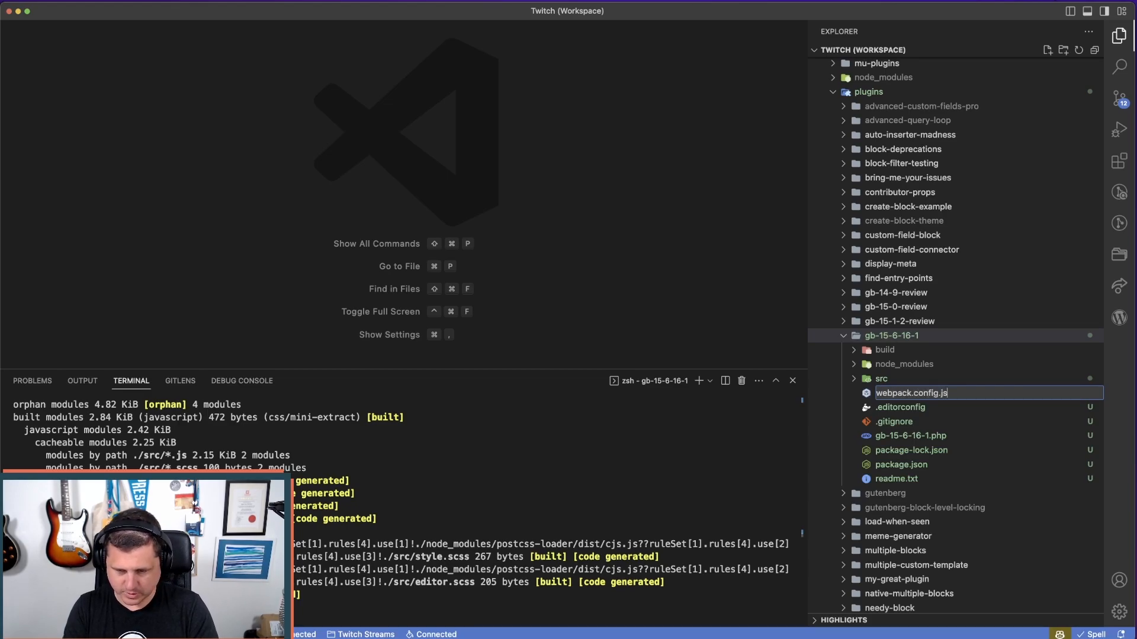
key(Return)
text(wp)
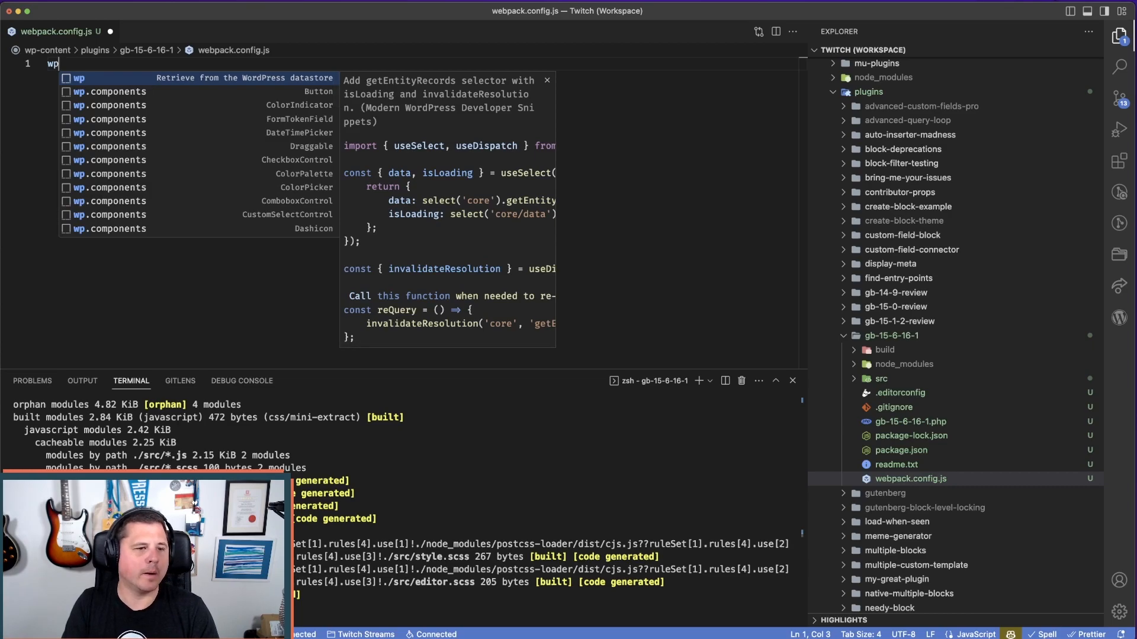
key(BackSpace)
key(BackSpace)
text(w)
key(BackSpace)
text(wb)
key(BackSpace)
text(eb)
key(Down)
key(Return)
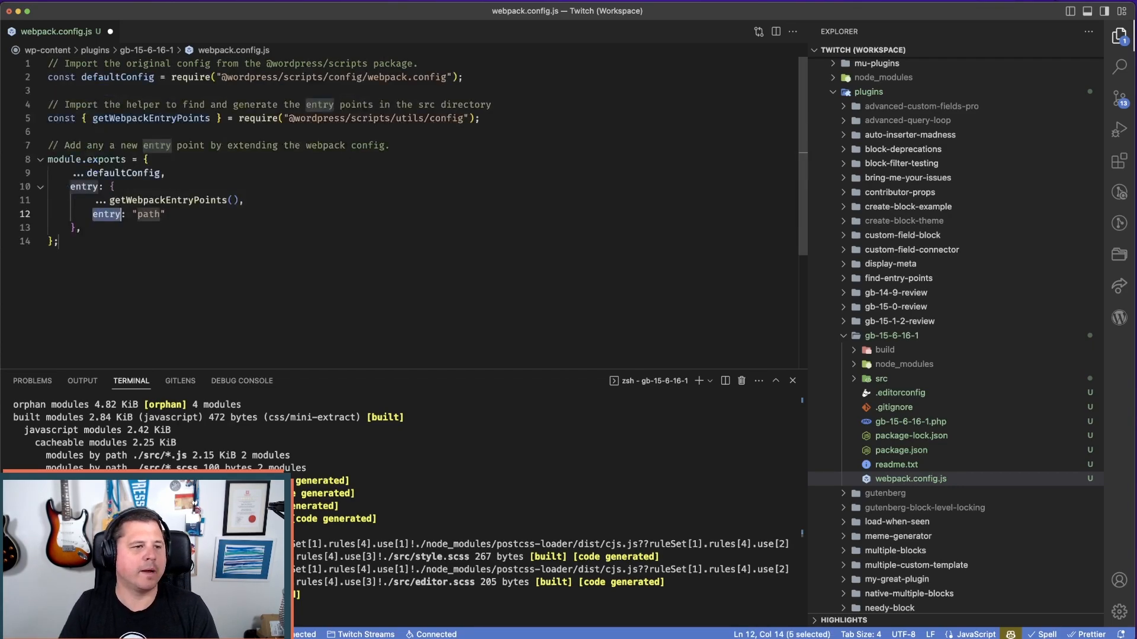
- Rename the placeholder key of the extra entry point in webpack.config.js to plugin
click(132, 233)
double_click(107, 213)
text(pljugin)
key(BackSpace)
key(BackSpace)
key(BackSpace)
key(BackSpace)
text(ugi)
key(BackSpace)
key(BackSpace)
key(BackSpace)
key(BackSpace)
text(ugin)
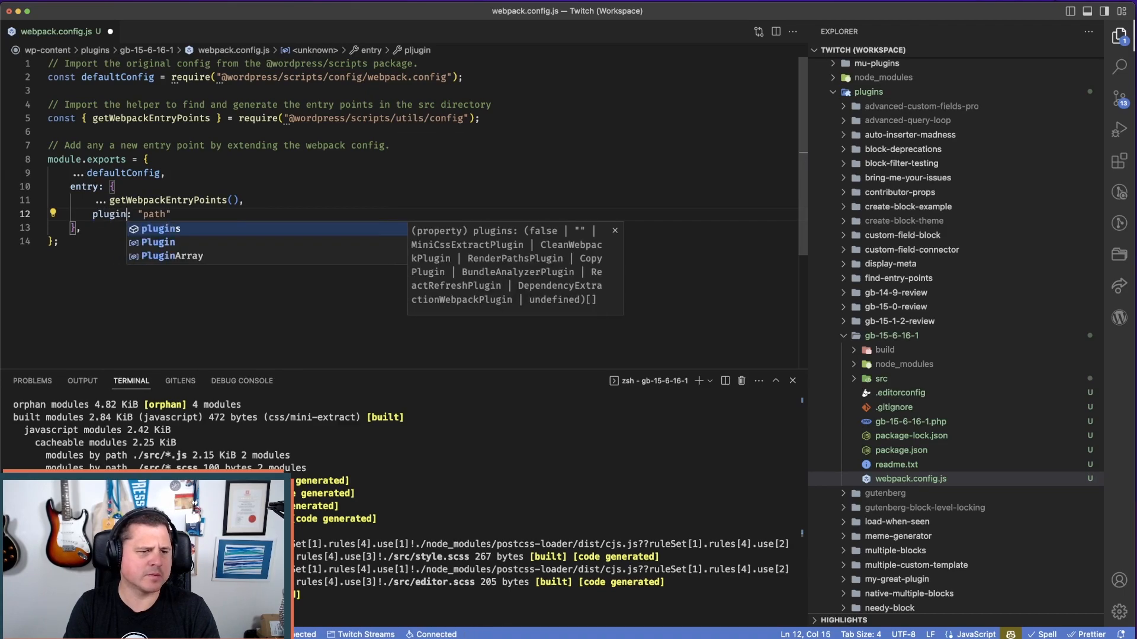
key(Escape)
- Create a new folder named plugin inside the gb-15-6-16-1 folder
double_click(154, 214)
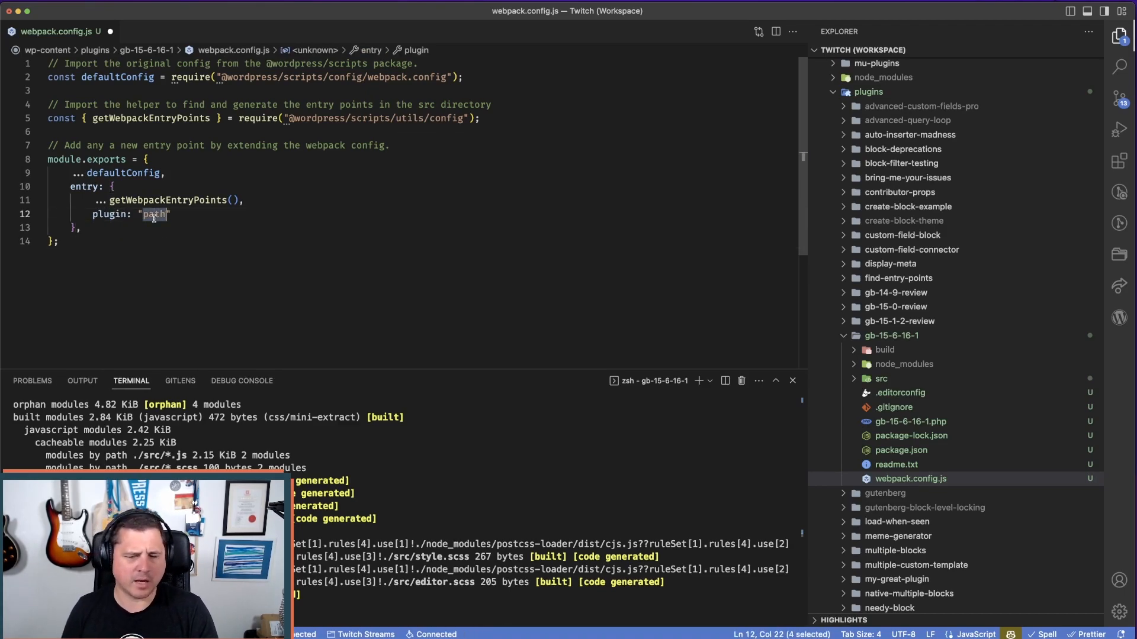
click(854, 380)
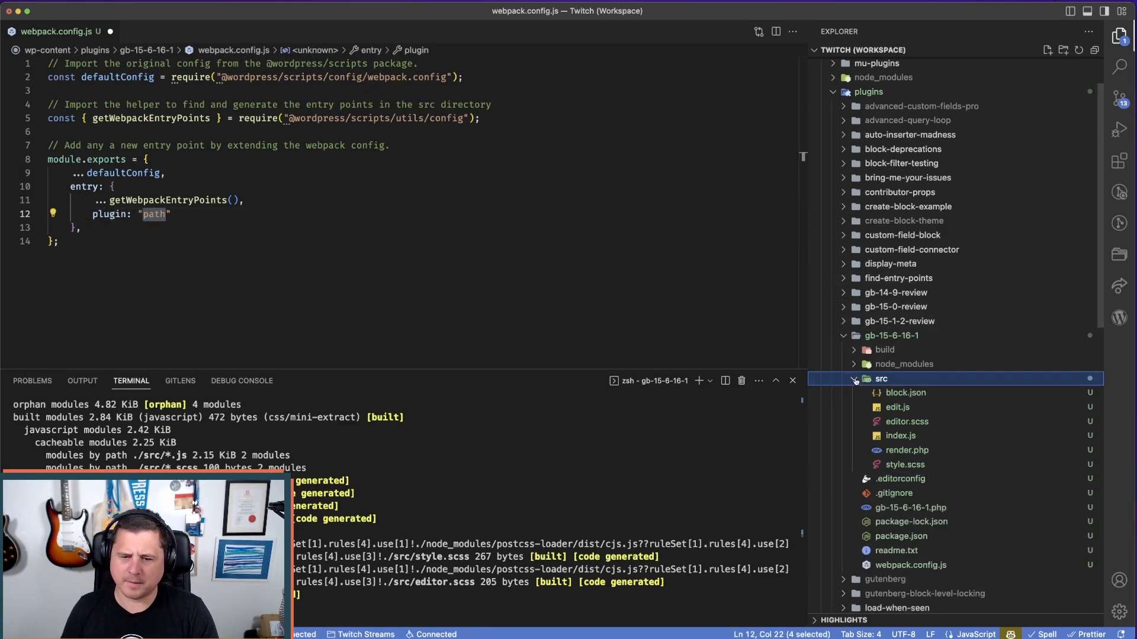
click(854, 380)
right_click(902, 336)
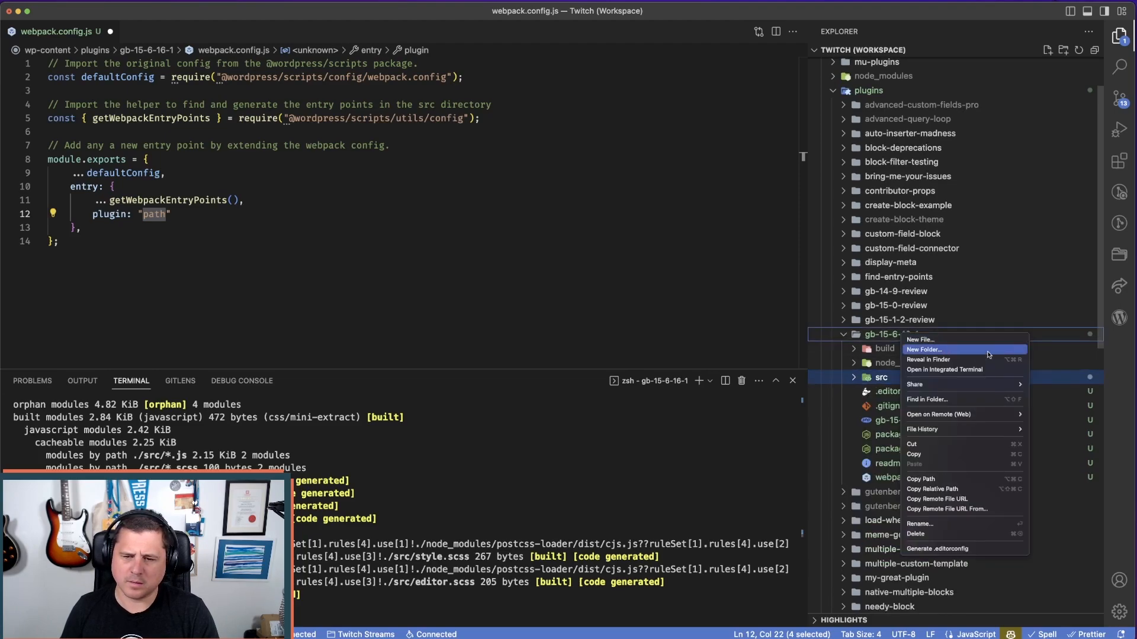
click(967, 353)
text(p)
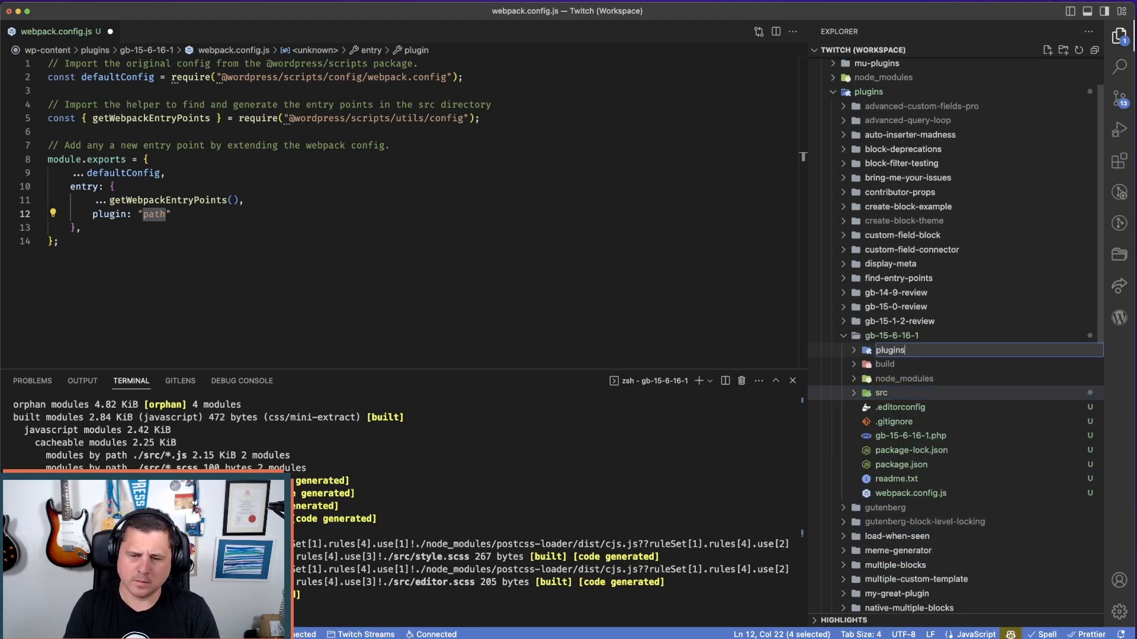
text(lugins)
key(BackSpace)
key(Return)
- Add an index.js file inside the plugin folder
right_click(909, 378)
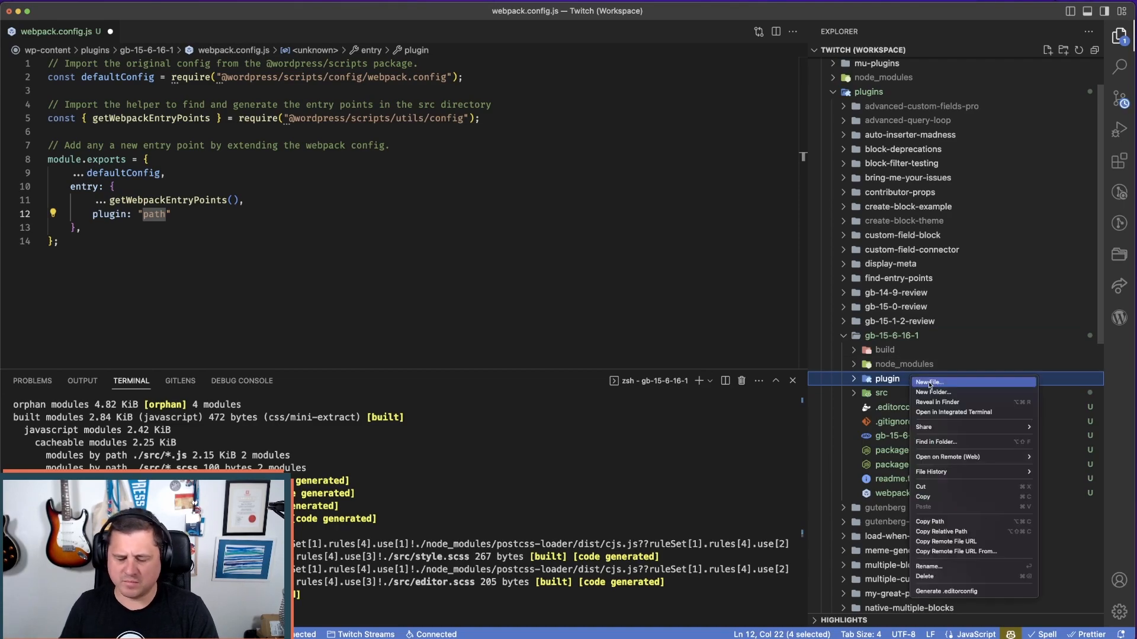
click(930, 387)
text(index.js)
key(Return)
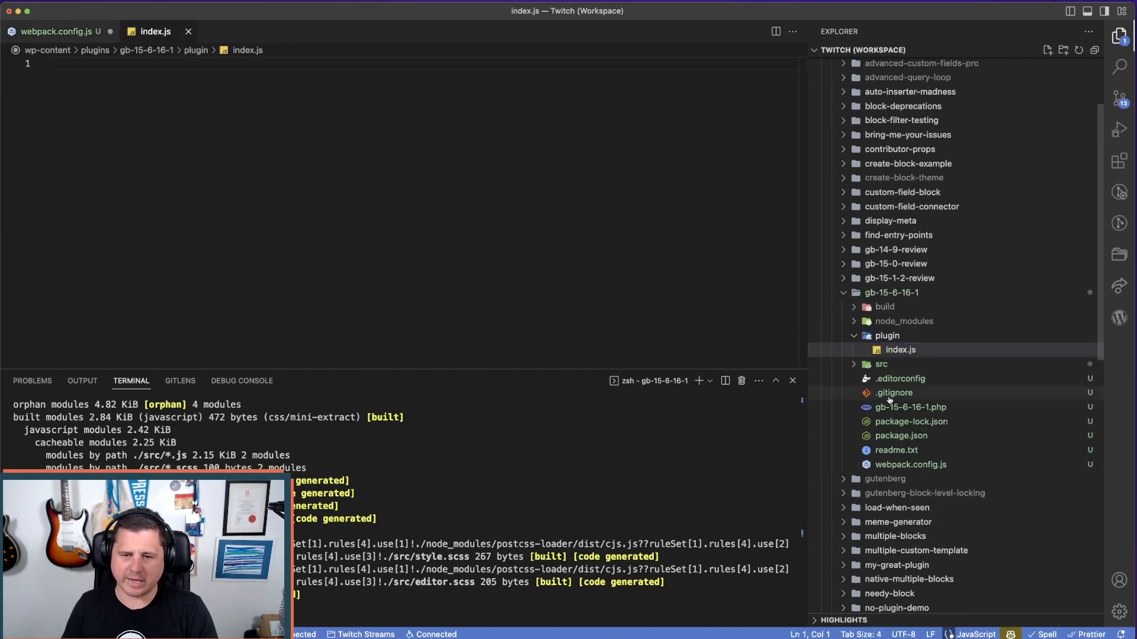
- Set the plugin entry's path in webpack.config.js to ./plugin/index.js and save the file
click(910, 463)
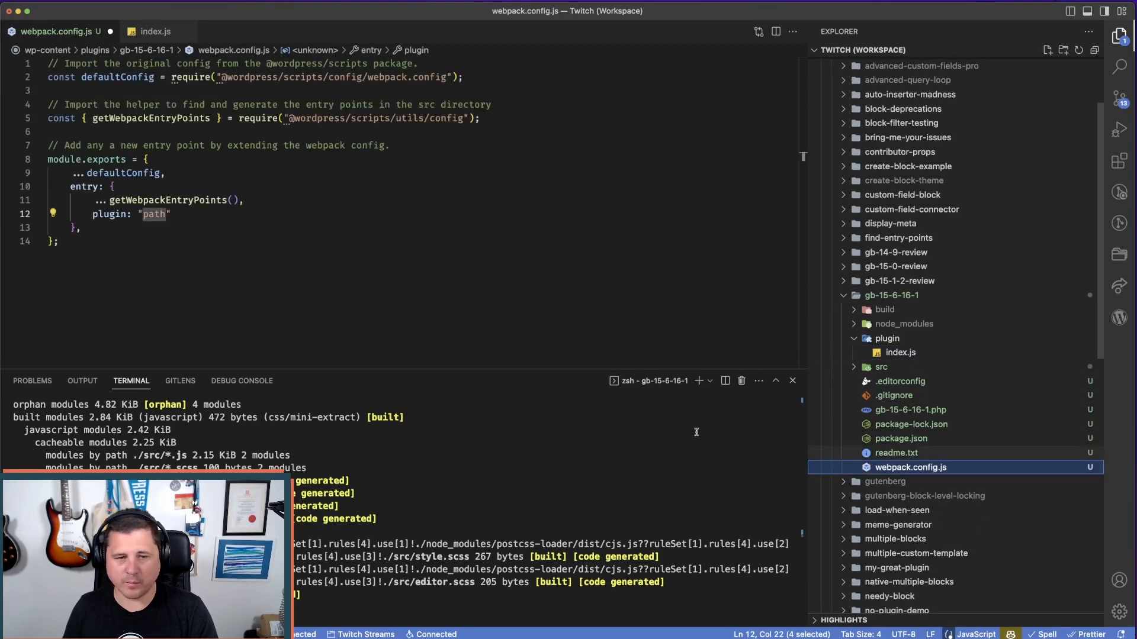
scroll(170, 223, down, 1)
double_click(152, 178)
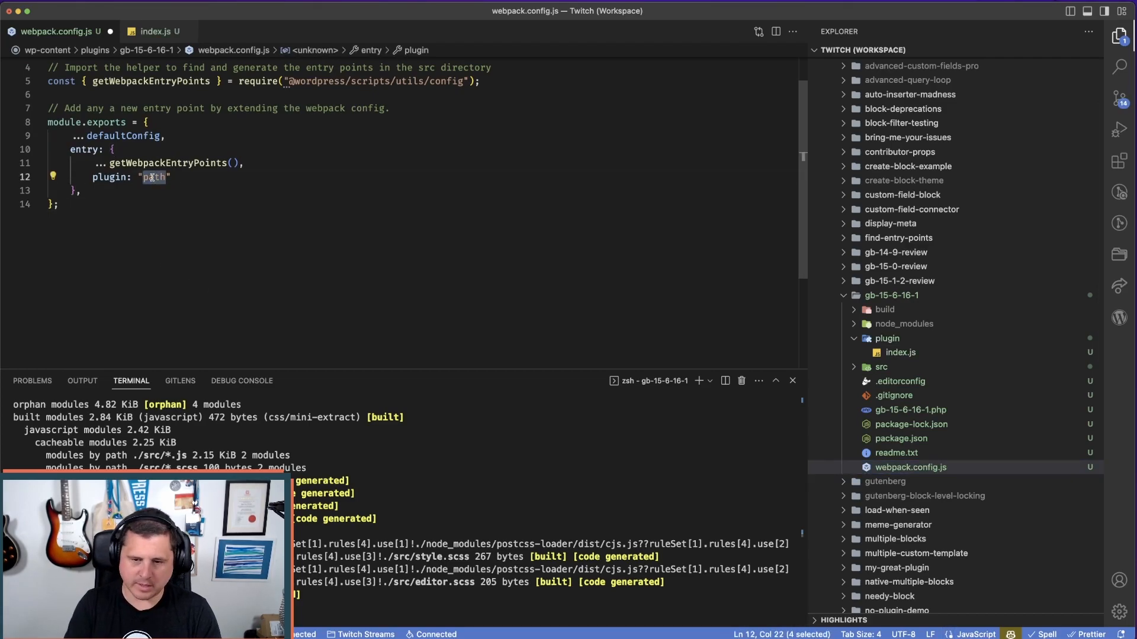
text(./pk)
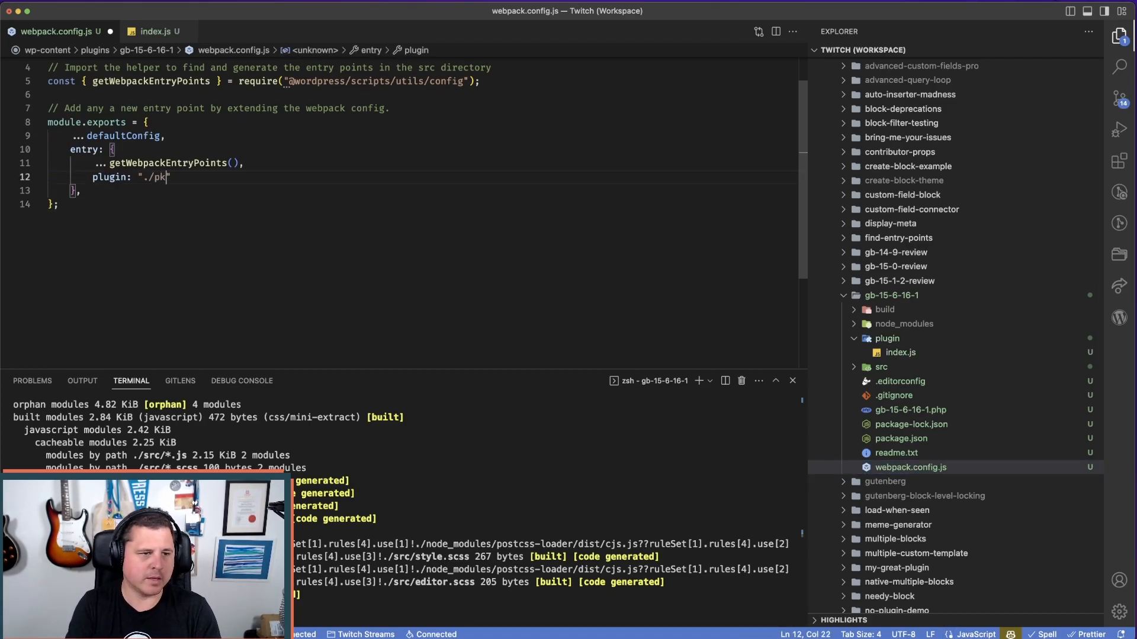
key(BackSpace)
text(lugin/index.jhs)
key(super+s)
- Rebuild the gb-15-6-16-1 plugin and check the generated files in its build folder
click(888, 338)
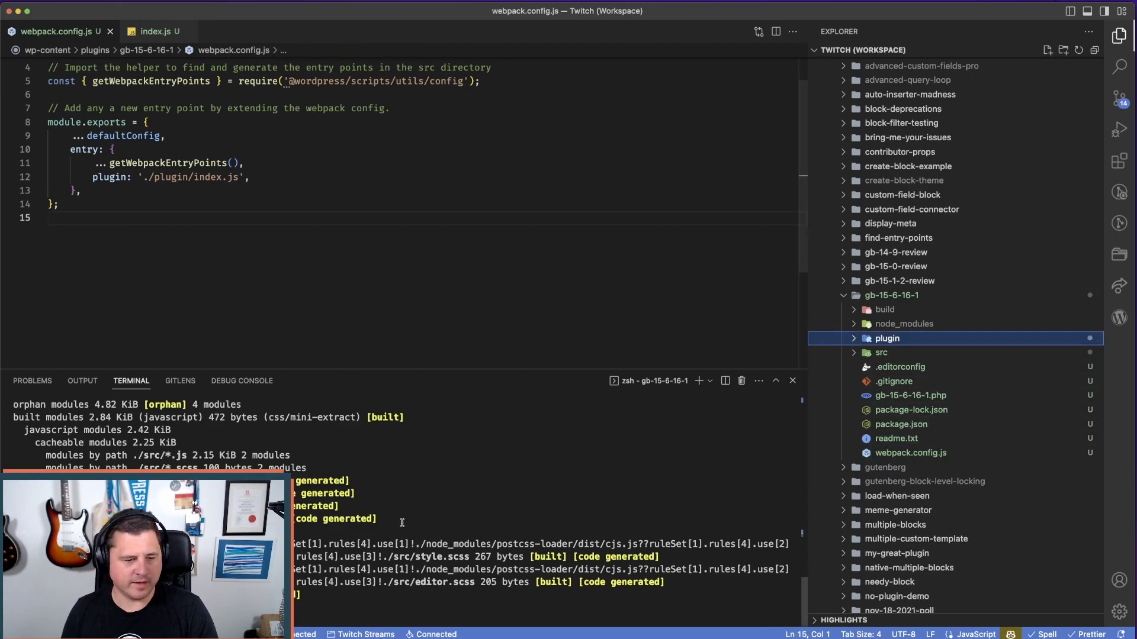
click(855, 310)
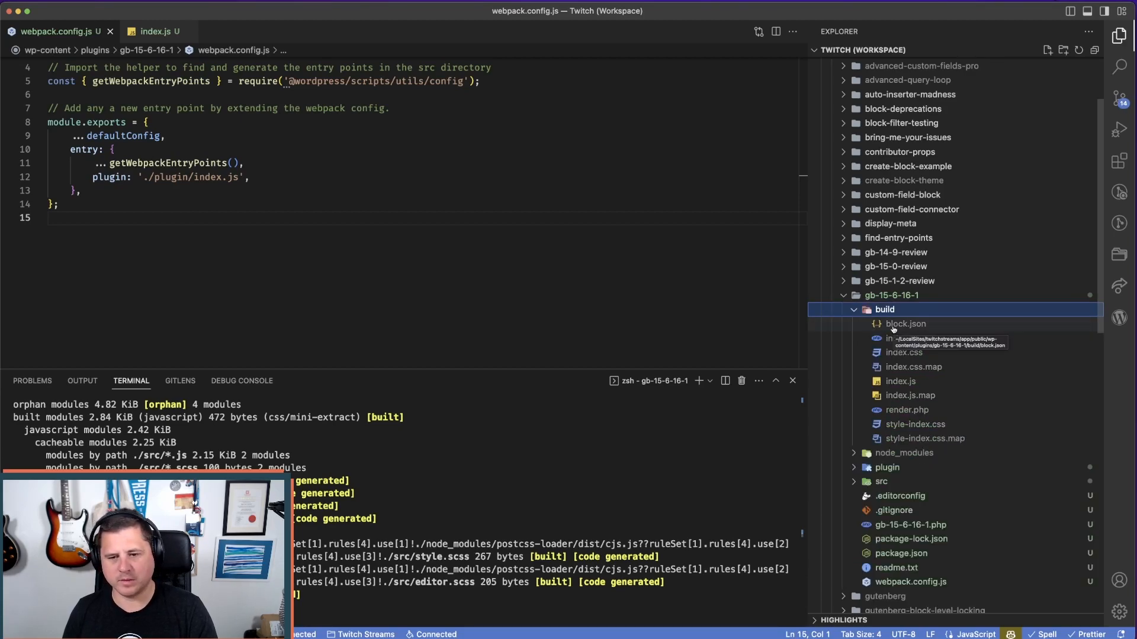
click(864, 312)
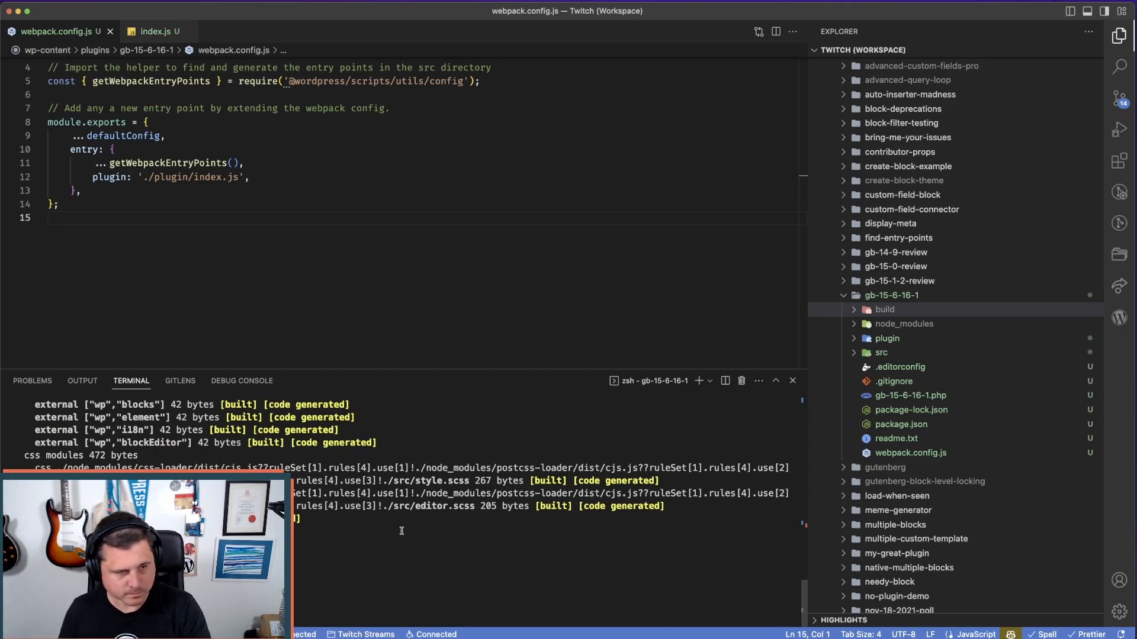
click(838, 312)
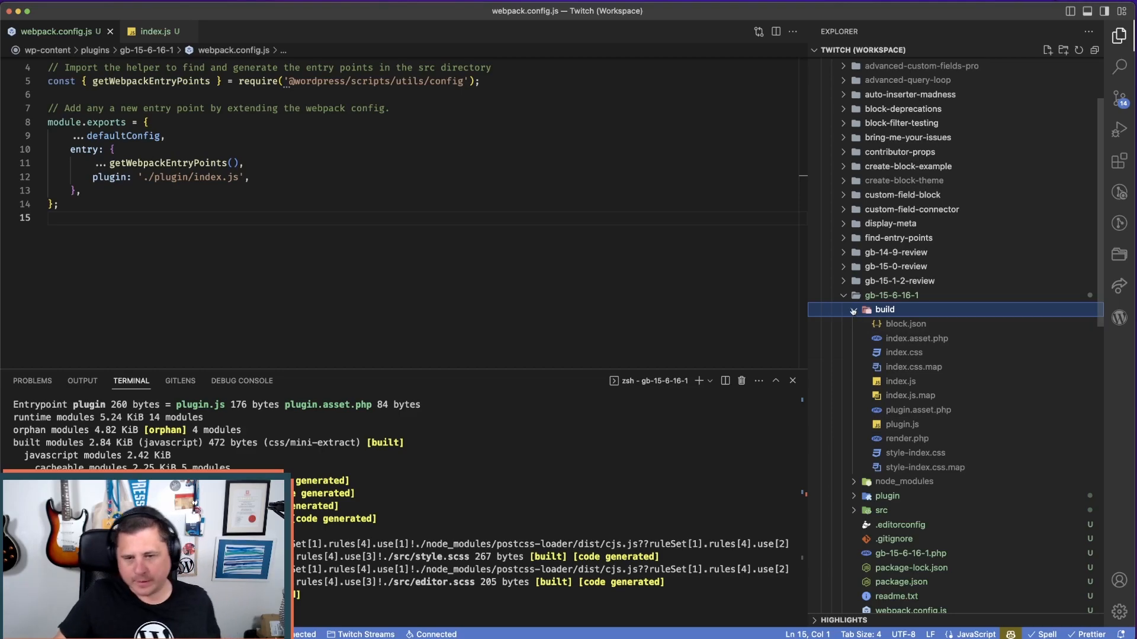
click(852, 312)
- Open gb-15-6-16-1.php and start a new add_action() call below the existing init action
click(911, 395)
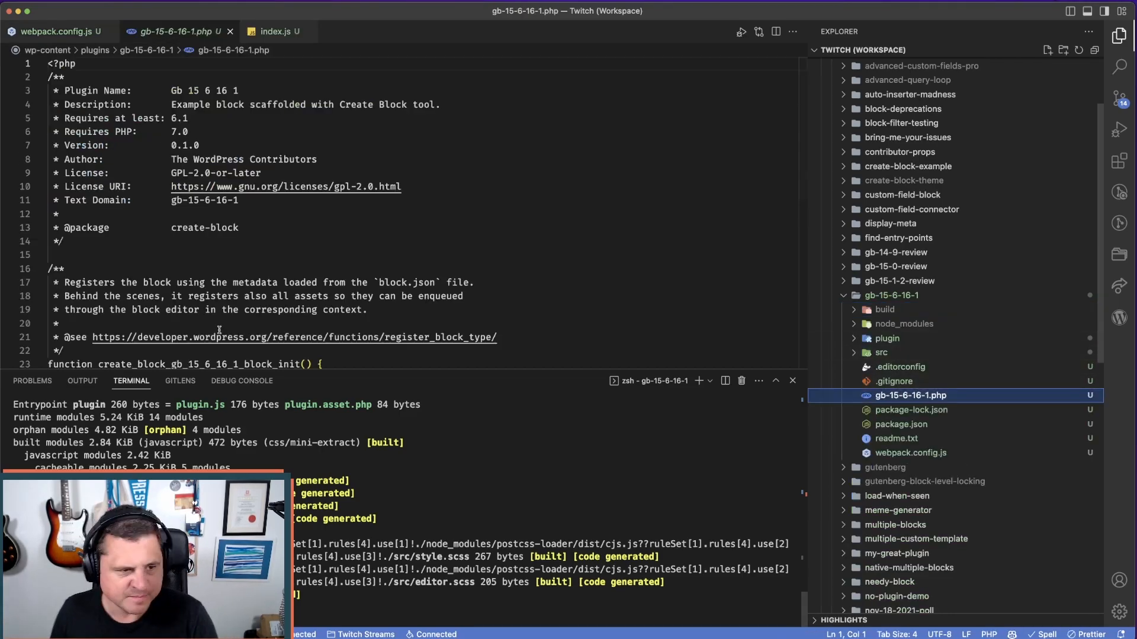
scroll(338, 354, down, 5)
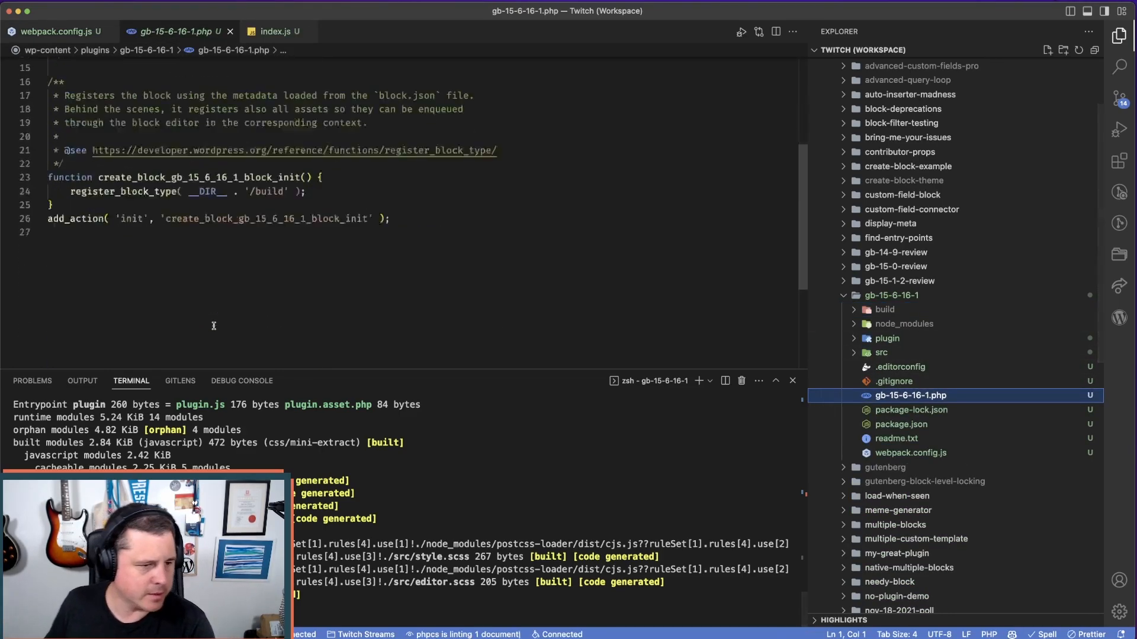
click(410, 236)
key(Return)
key(Return)
text(ad)
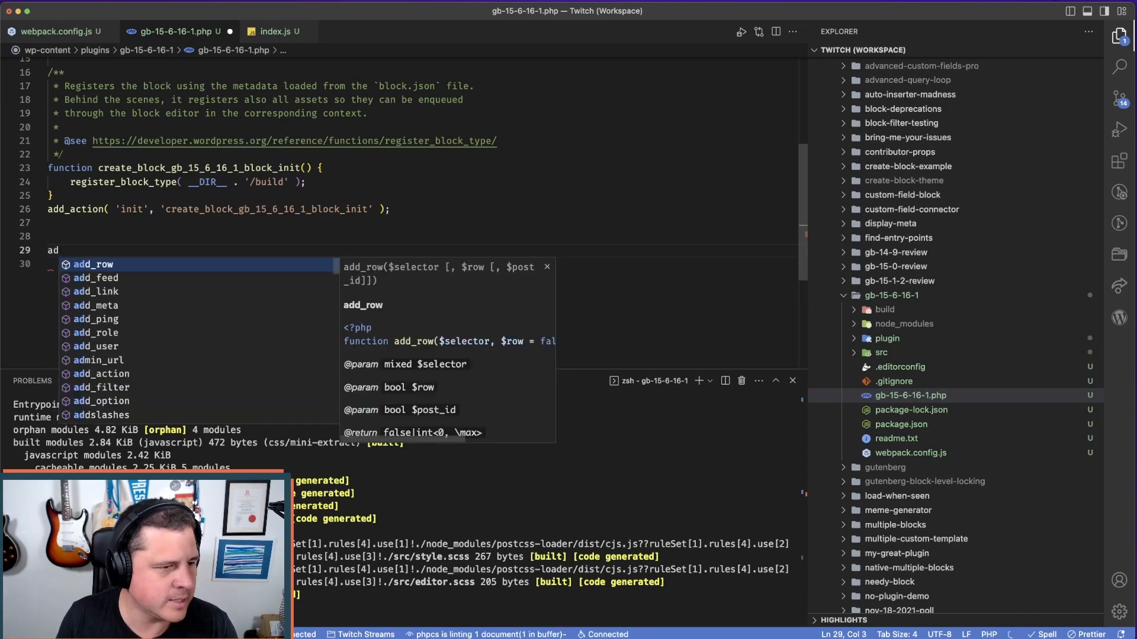
text(d_act)
text(oin()
key(BackSpace)
key(BackSpace)
key(BackSpace)
key(BackSpace)
text(ion( )
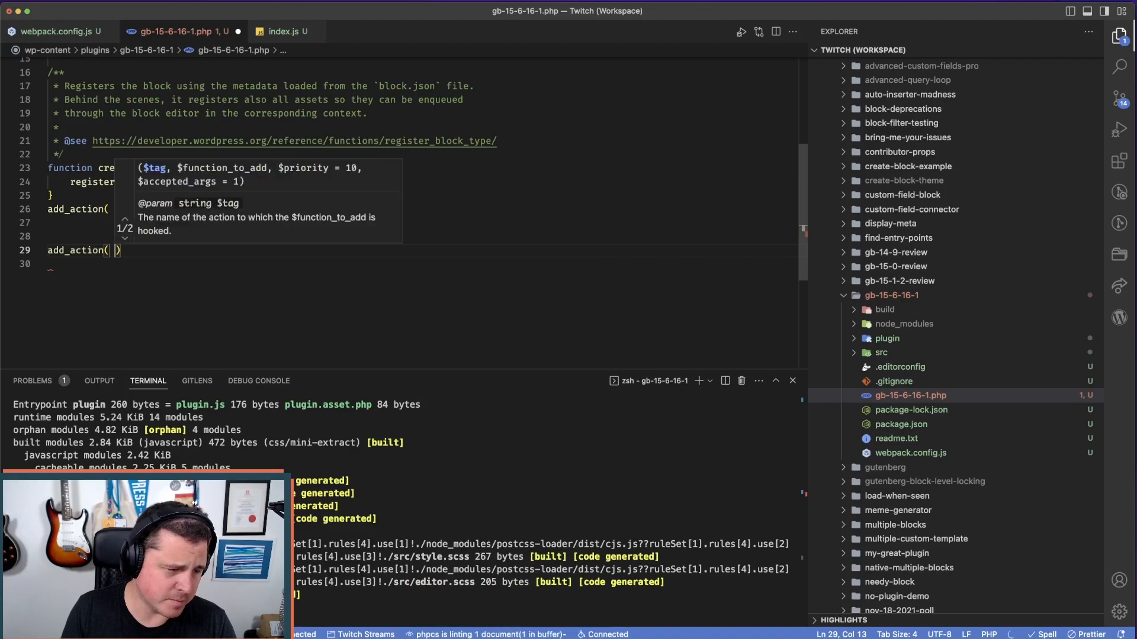
text(')
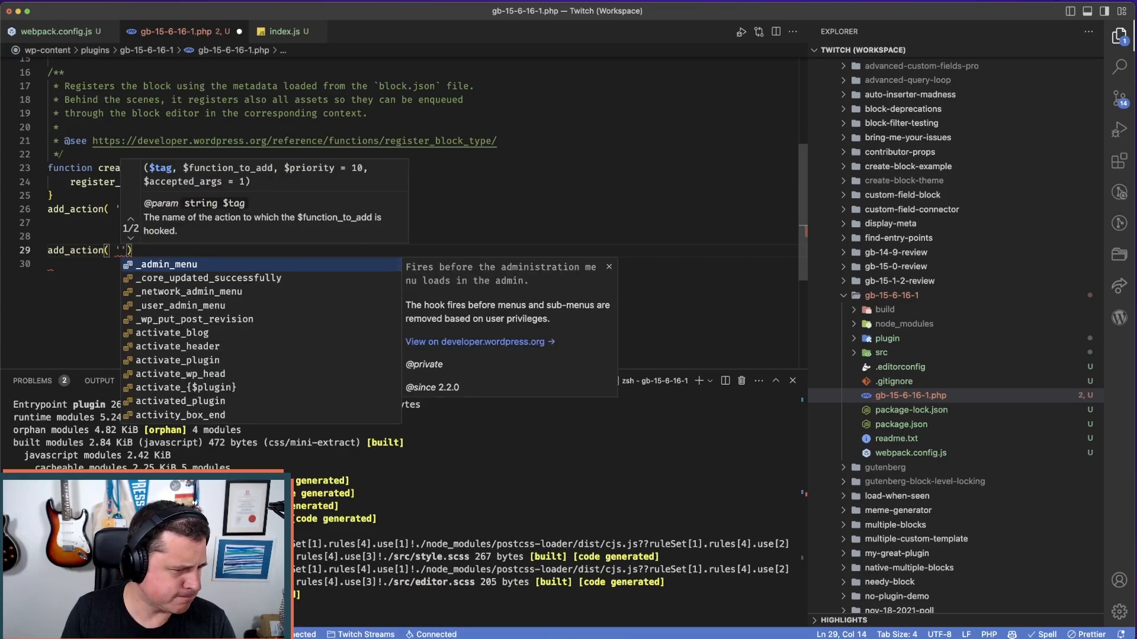
key(BackSpace)
text(wp_)
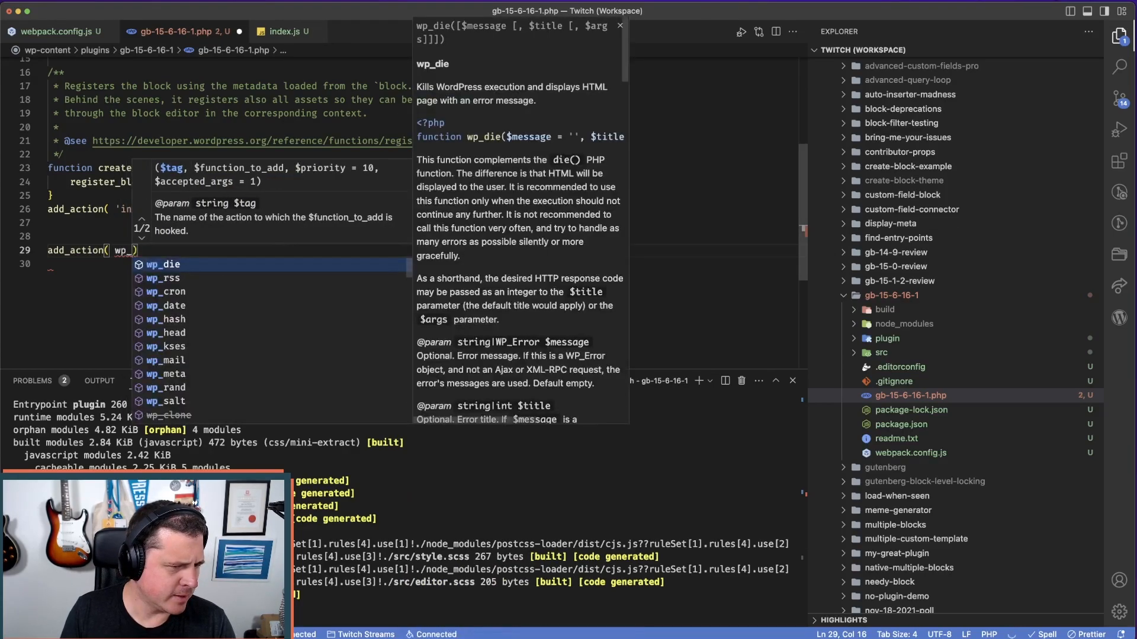
text(admi)
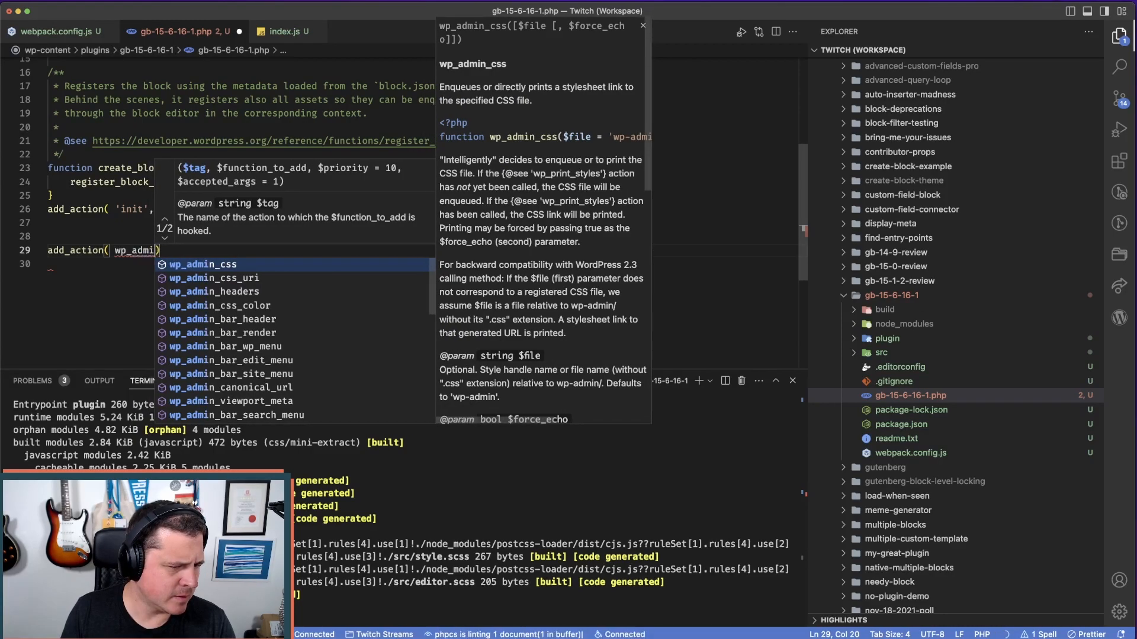
key(Escape)
key(BackSpace)
key(BackSpace)
key(BackSpace)
key(BackSpace)
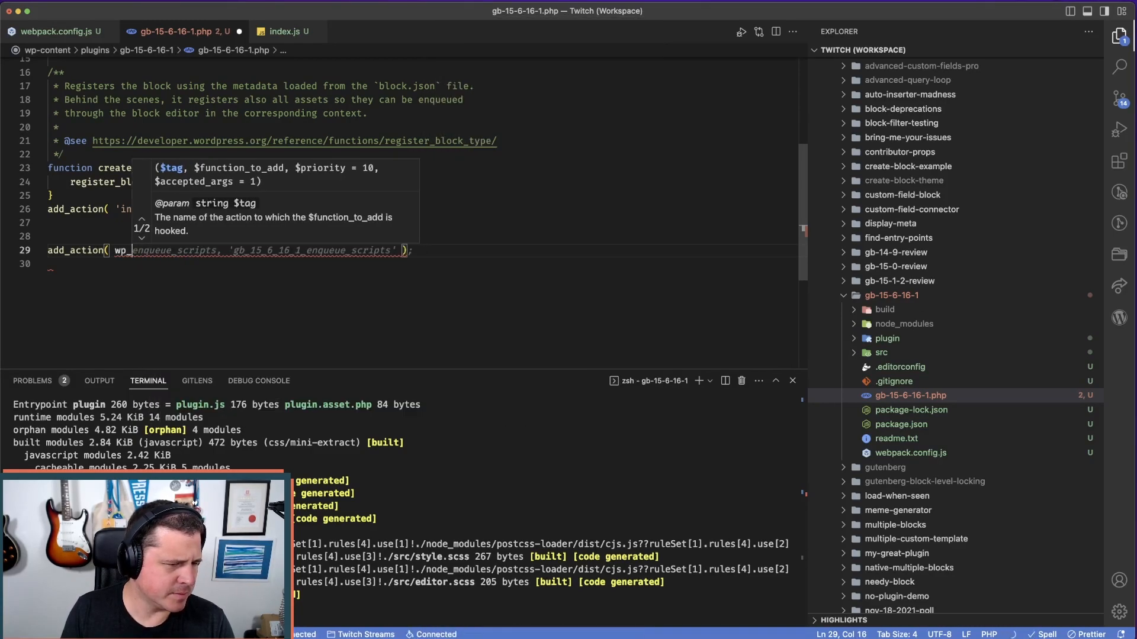
- Switch to the browser and review the command examples and API section of the Command Center request-for-feedback article
key(super+Tab)
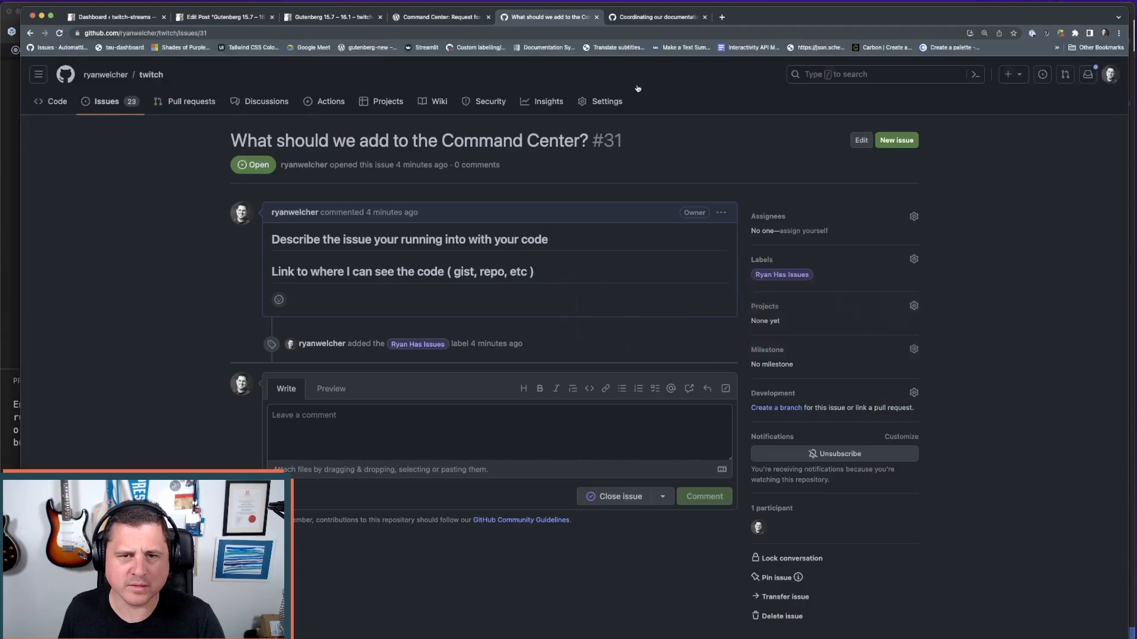
click(443, 22)
scroll(231, 287, up, 15)
scroll(231, 288, down, 12)
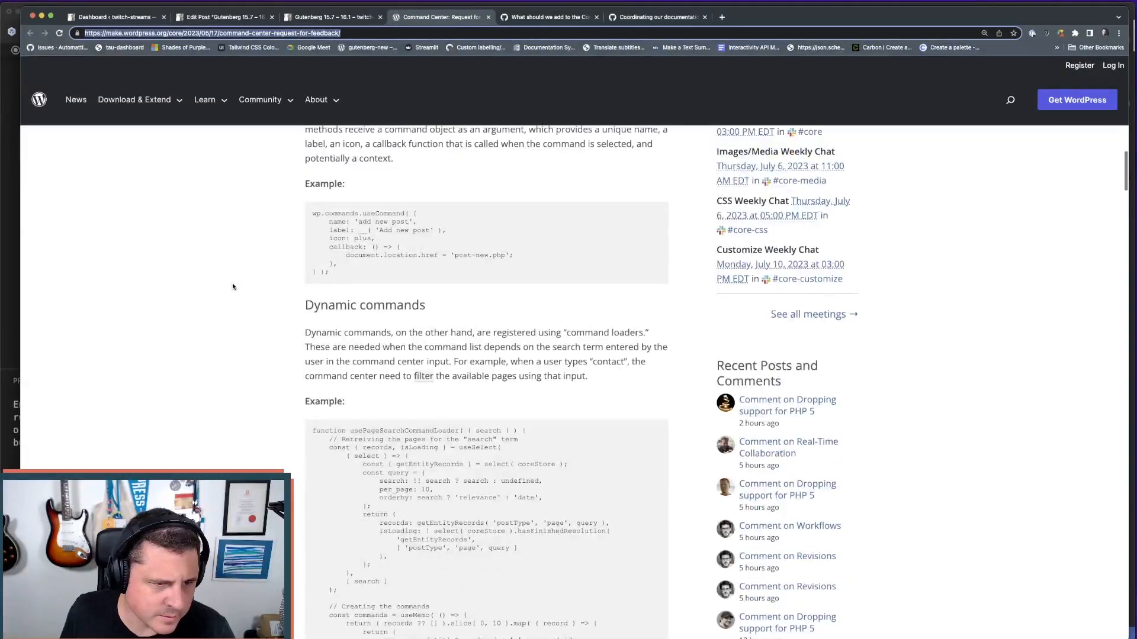
scroll(233, 287, down, 1)
scroll(233, 287, up, 10)
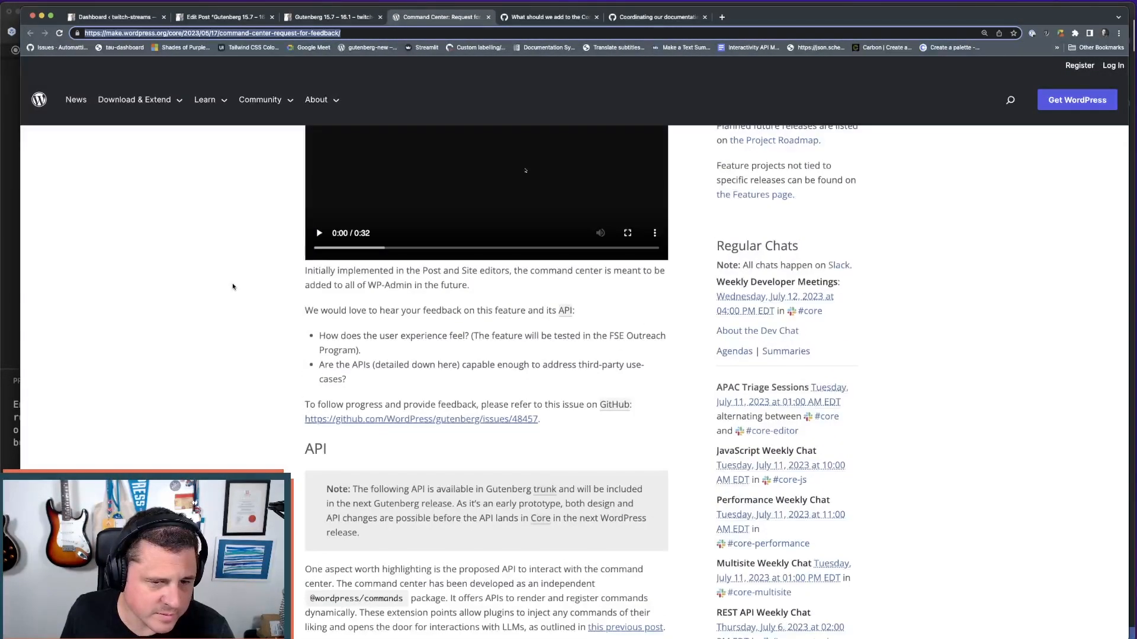
key(super+Tab)
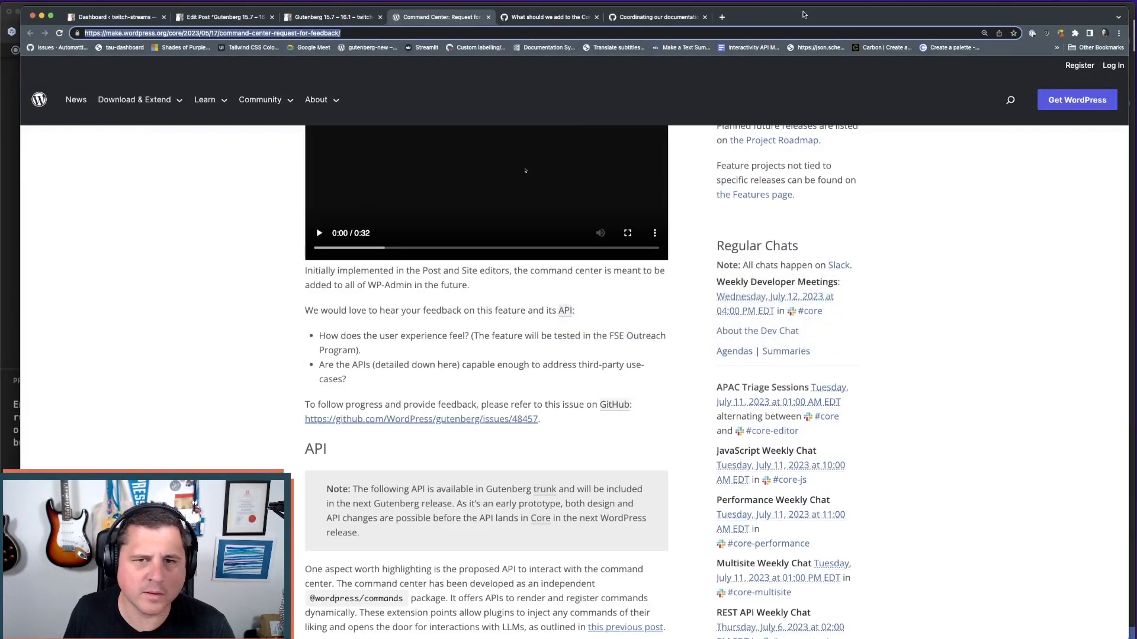
drag(776, 17, 778, 17)
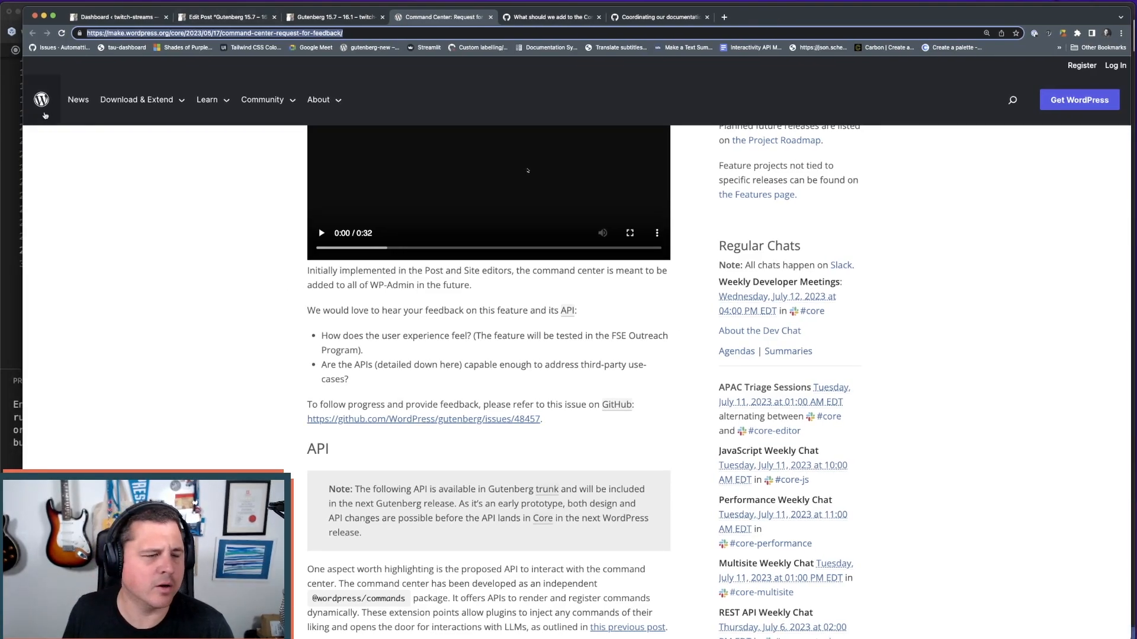
- Switch to the code editor and give the new add_action() call the 'wp_admin_scripts' hook and an anonymous function callback
key(super+Tab)
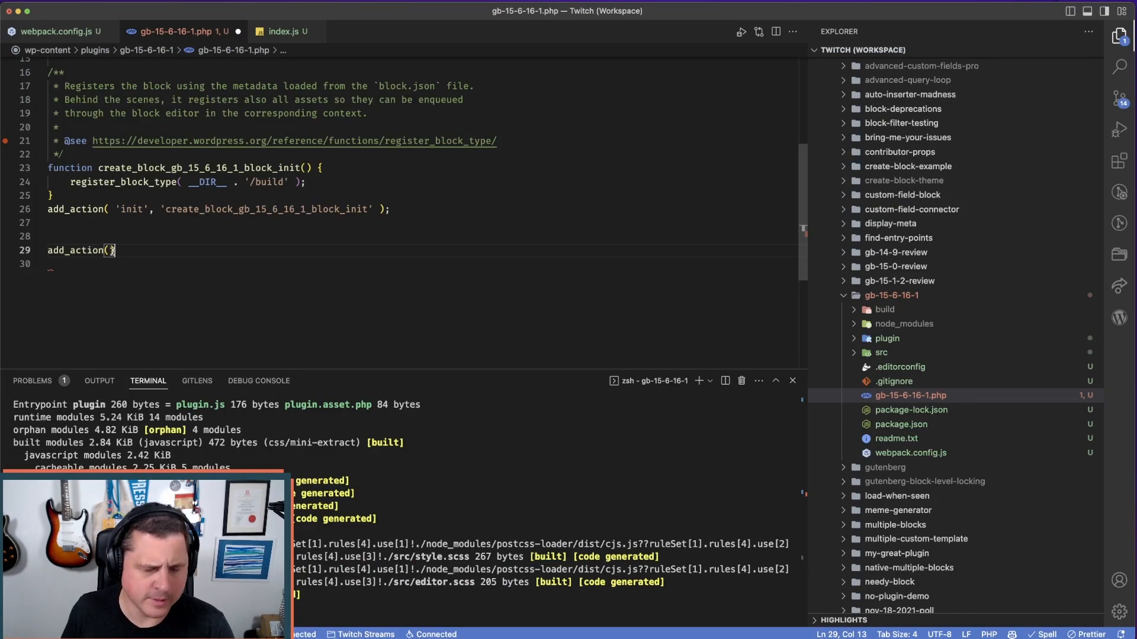
text('w)
key(Escape)
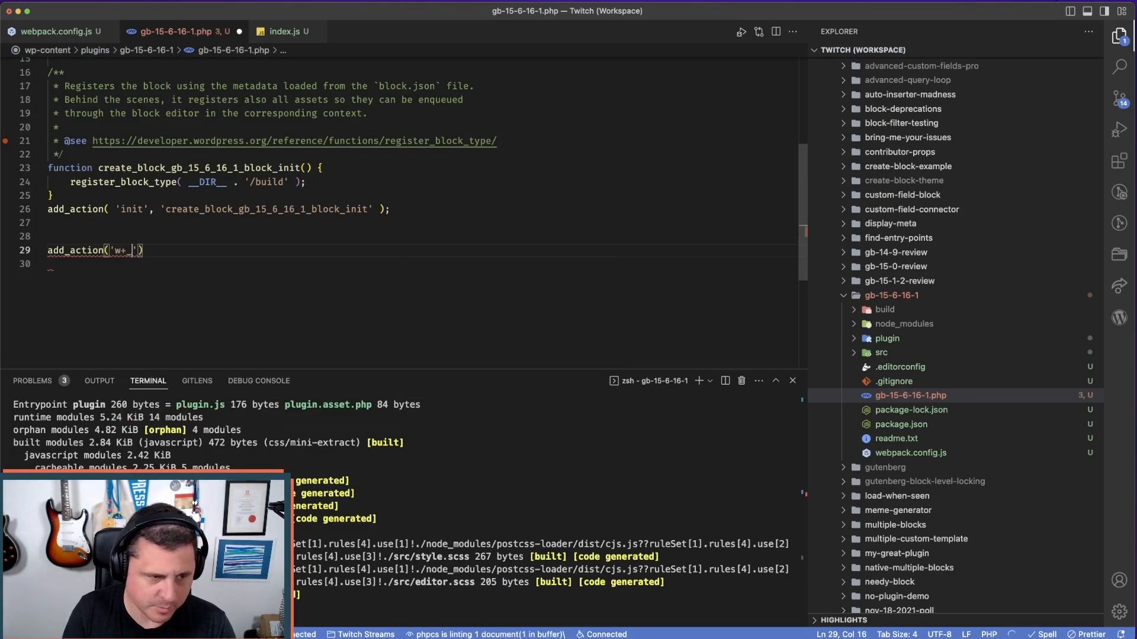
text(p_ad)
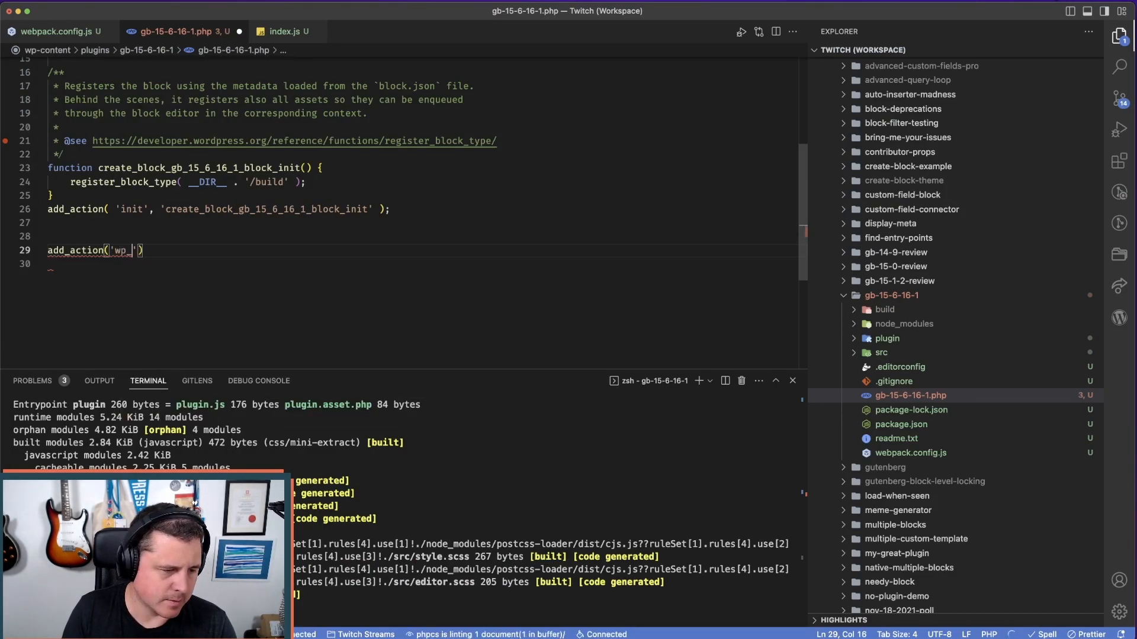
text(min_script)
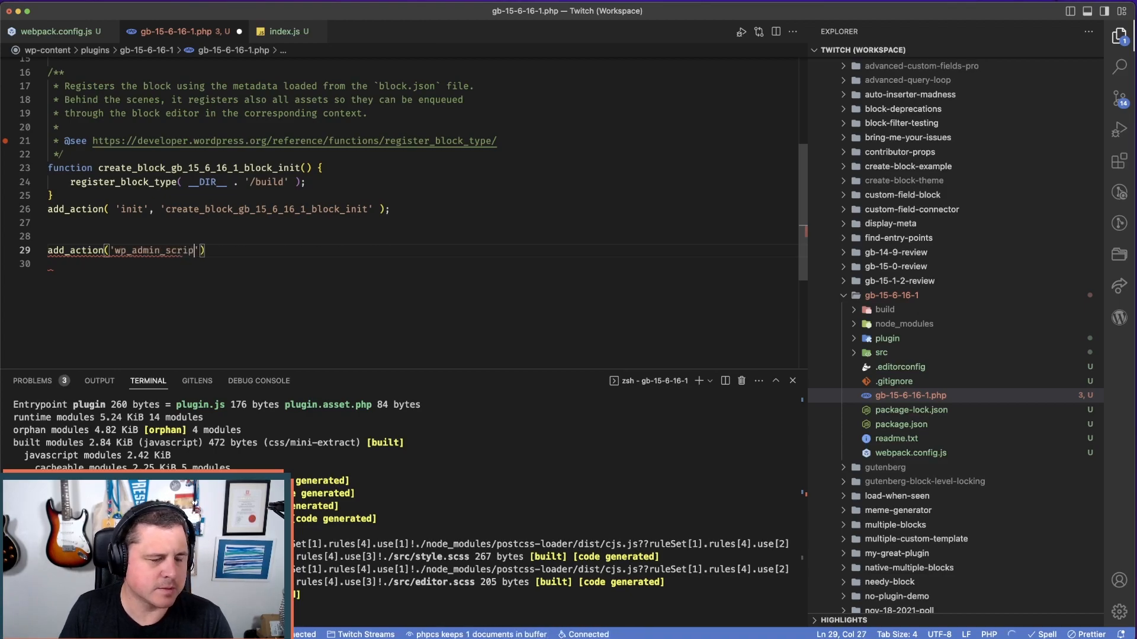
text(s')
click(109, 251)
key(Return)
click(172, 265)
key(Return)
click(182, 265)
text(,)
key(Return)
text(function())
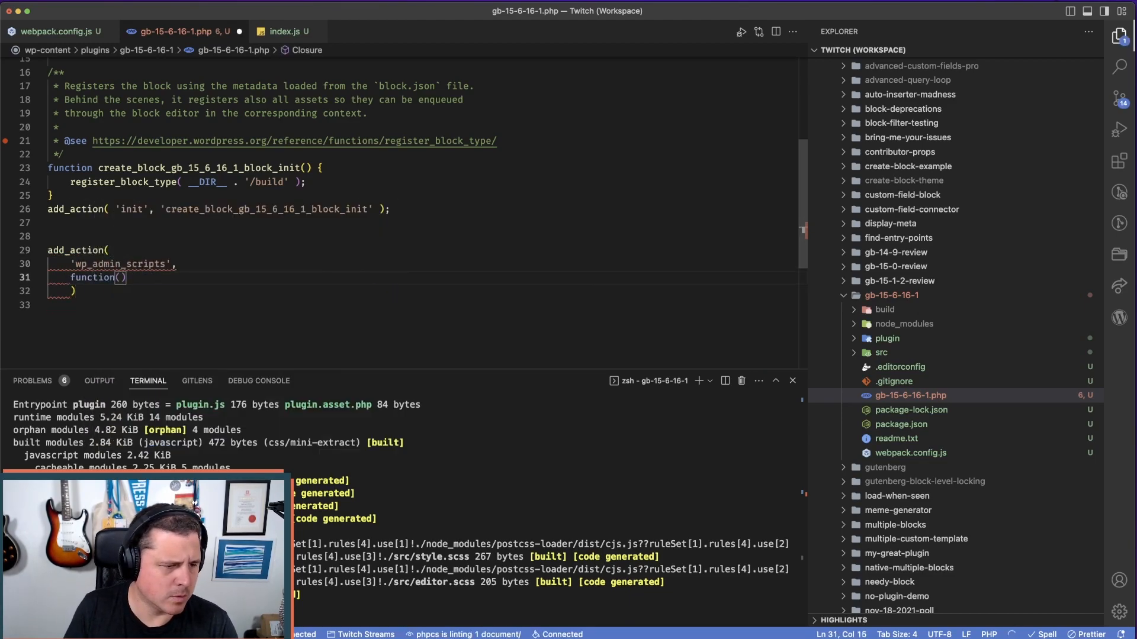
- Add the callback's braces with an empty body, close the add_action() call with a semicolon and save the file
key(Return)
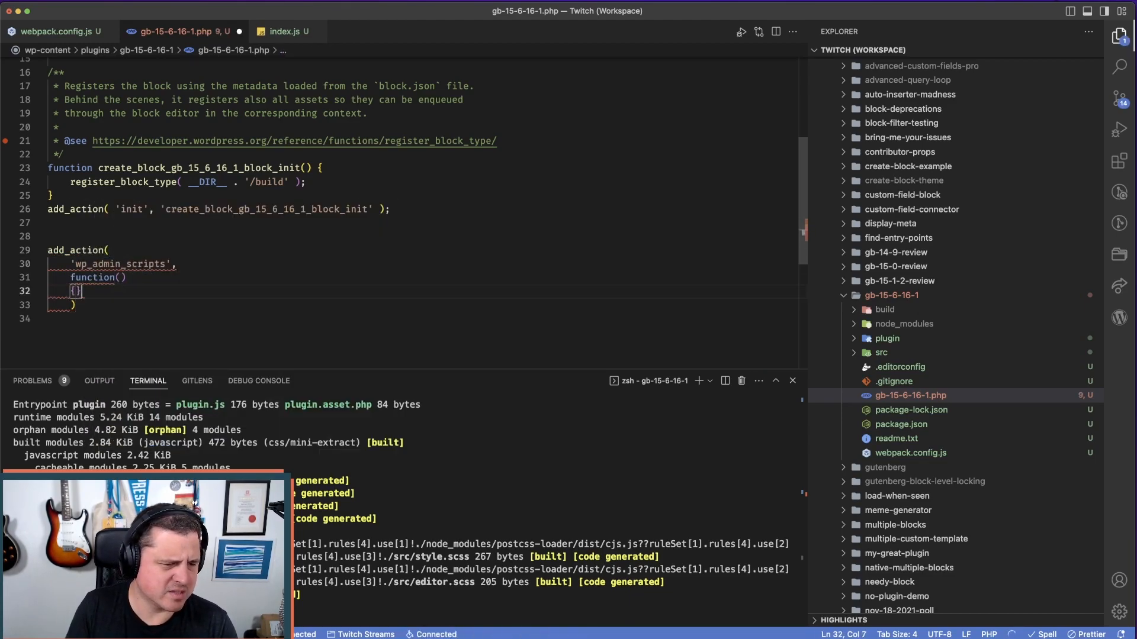
key(BackSpace)
key(BackSpace)
text({)
key(Down)
key(BackSpace)
click(138, 277)
key(Return)
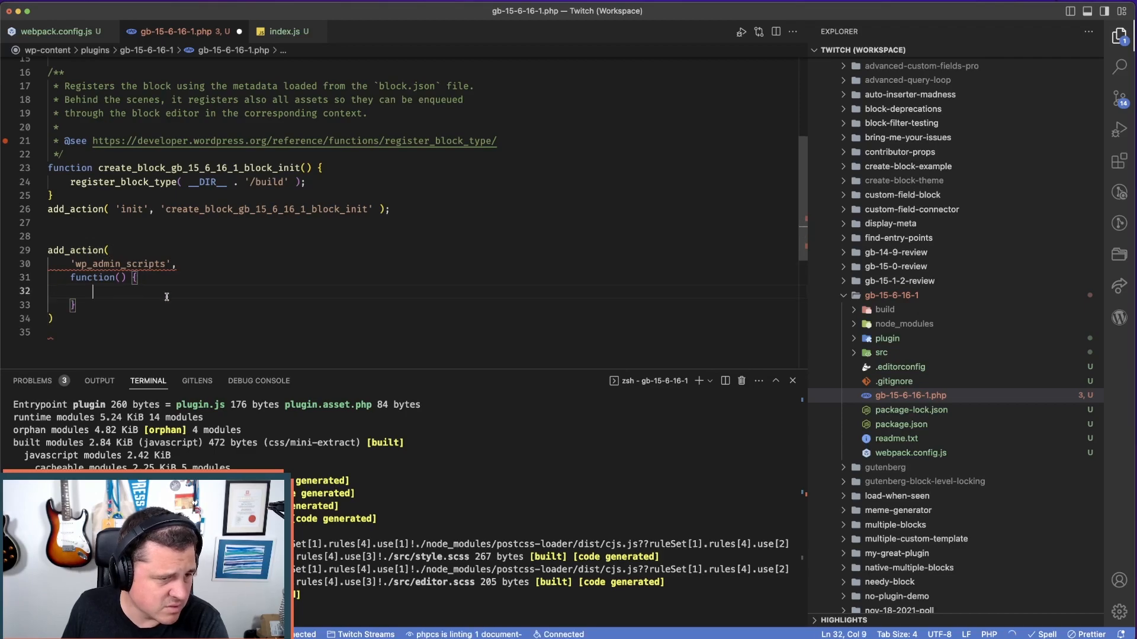
click(61, 320)
text(;)
click(90, 338)
key(super+s)
- Look through the wp snippet suggestions inside the callback body for one that enqueues a plugin script
click(148, 291)
key(Return)
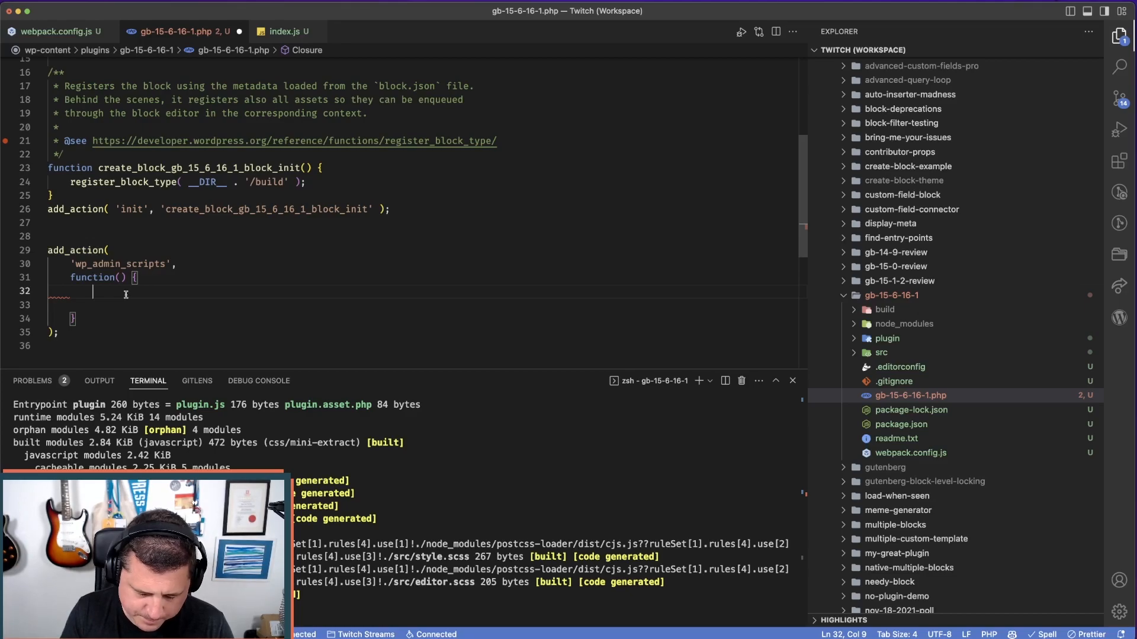
text(wp)
key(Down)
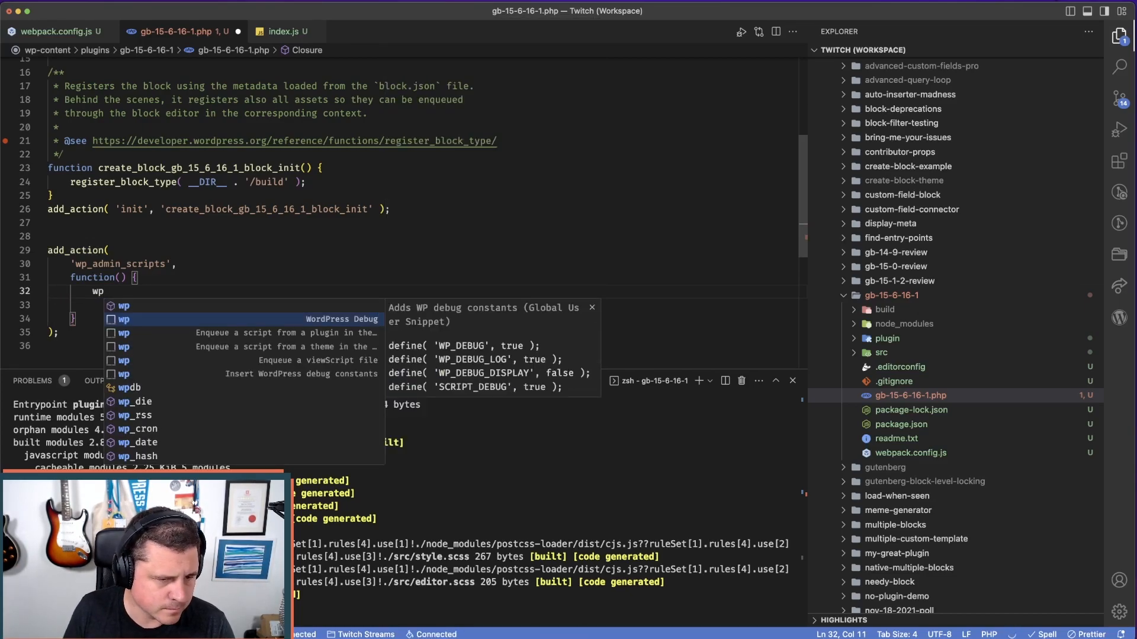
key(Down)
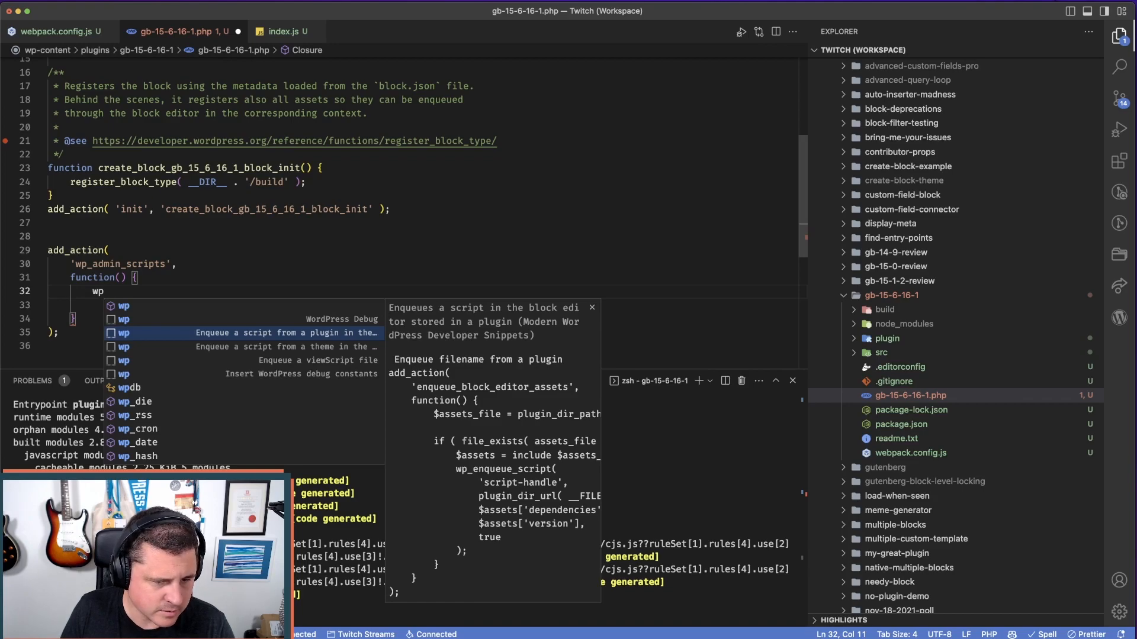
key(Down)
key(Down)
key(Down)
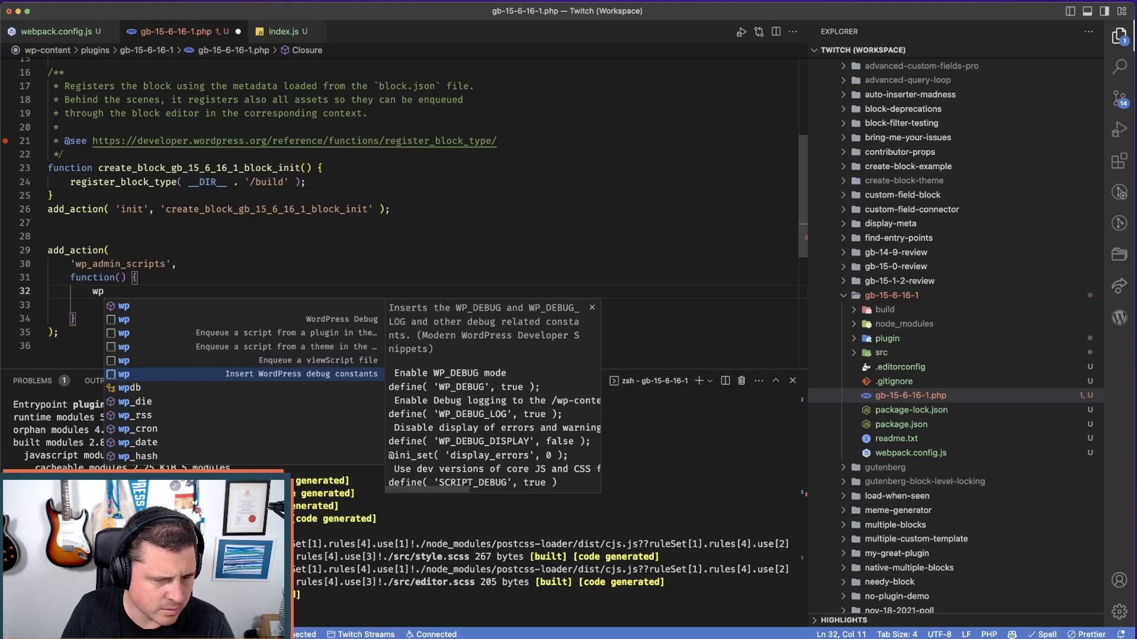
key(Up)
key(Up)
key(Up)
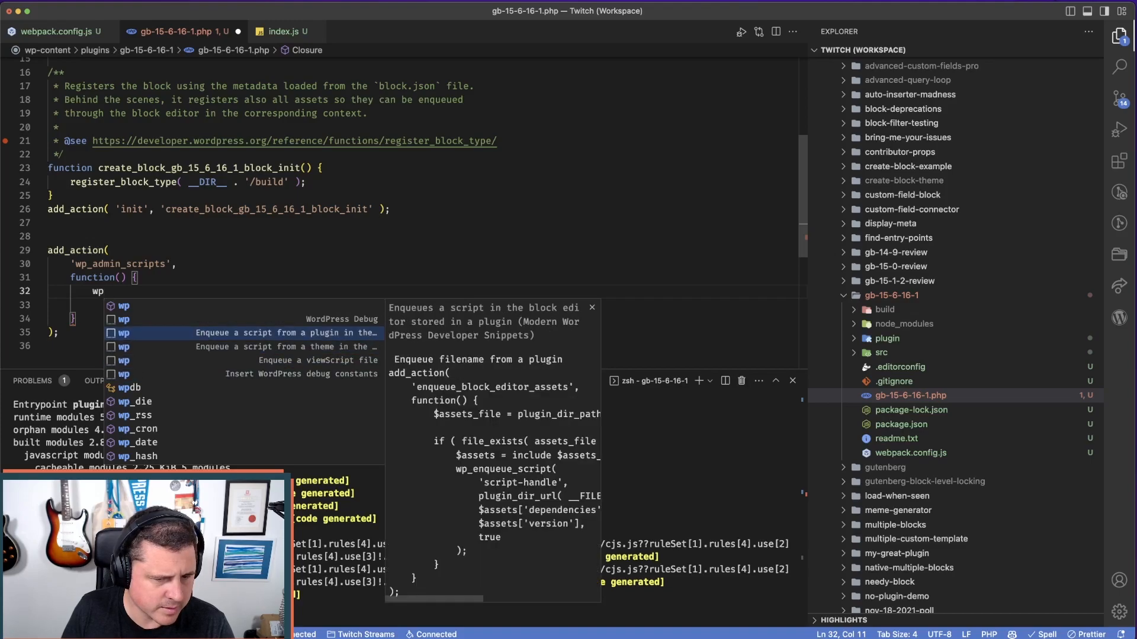
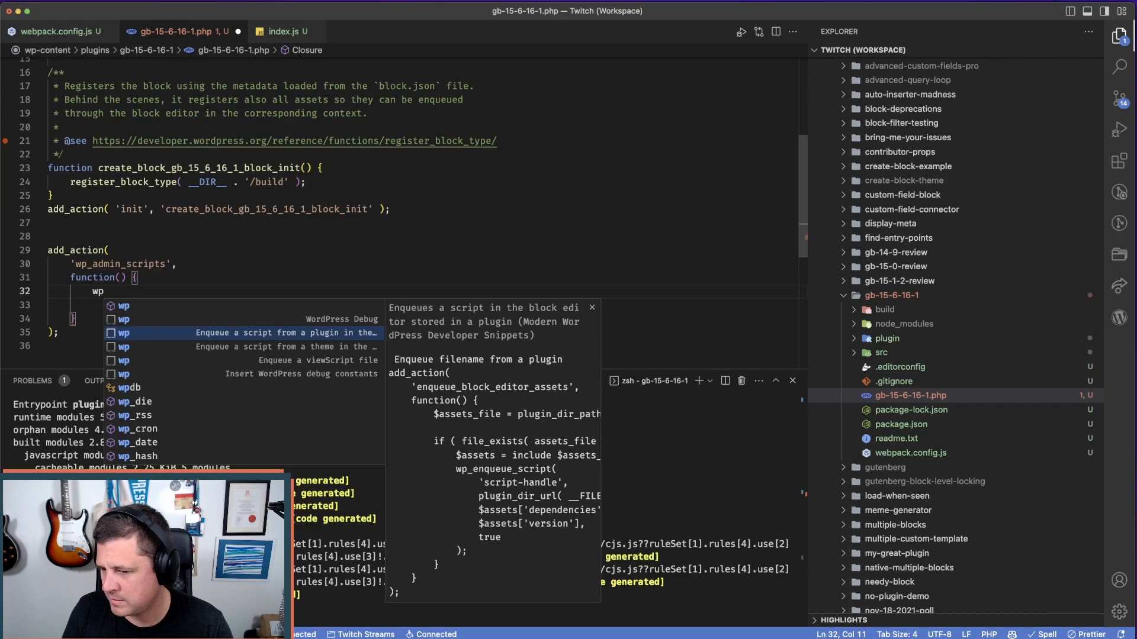
- Insert the wp snippet that enqueues a block editor script from a plugin below the existing add_action() call
click(194, 278)
click(75, 330)
key(Return)
key(Return)
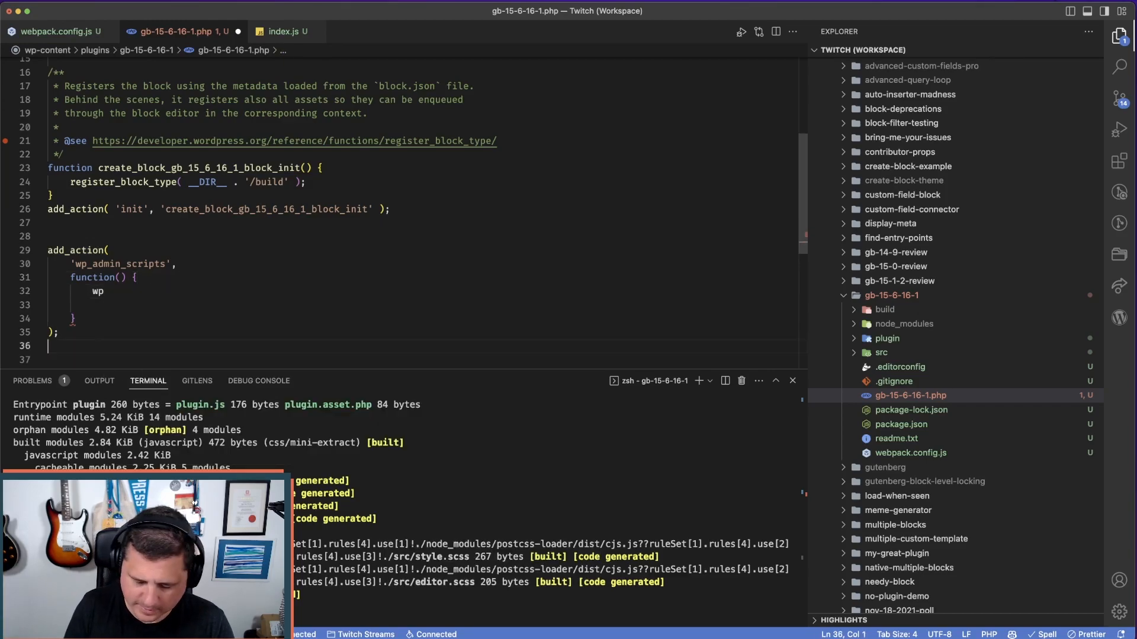
text(wp)
key(Down)
key(Down)
key(Return)
scroll(171, 286, down, 5)
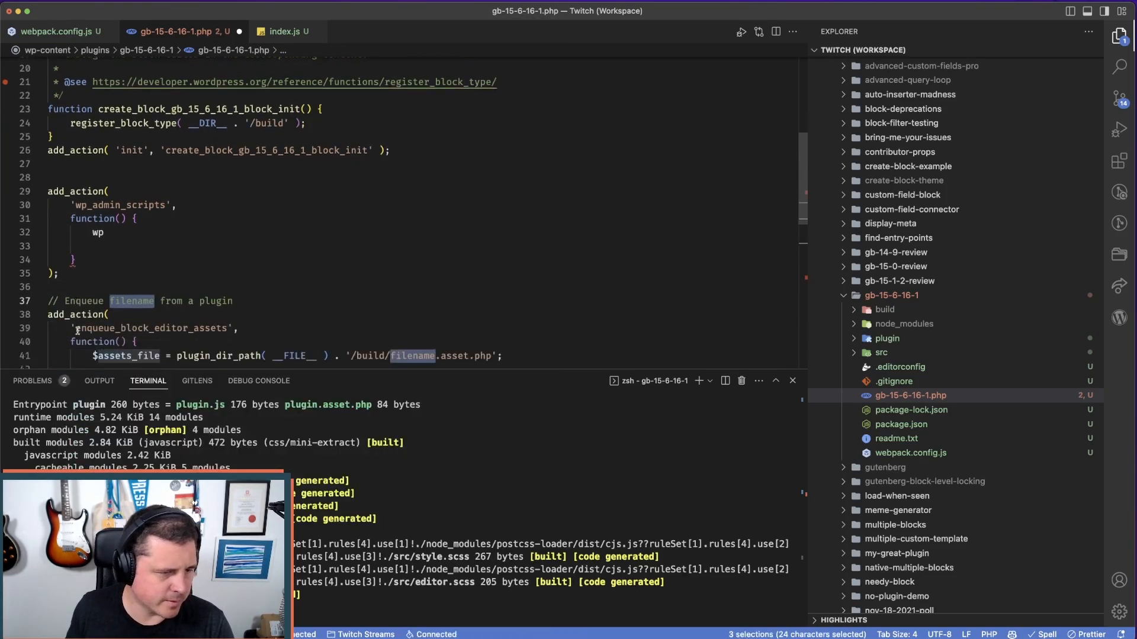
- Delete the handwritten wp_admin_scripts add_action() call and the extra blank lines above the inserted snippet
scroll(171, 287, down, 1)
drag(93, 195, 140, 341)
scroll(164, 325, up, 3)
drag(58, 183, 48, 102)
key(BackSpace)
click(48, 129)
key(BackSpace)
key(BackSpace)
key(BackSpace)
click(456, 305)
- Change the snippet's hook name to wp_enqueue_scripts
scroll(456, 296, up, 2)
scroll(456, 292, down, 1)
drag(227, 157, 78, 161)
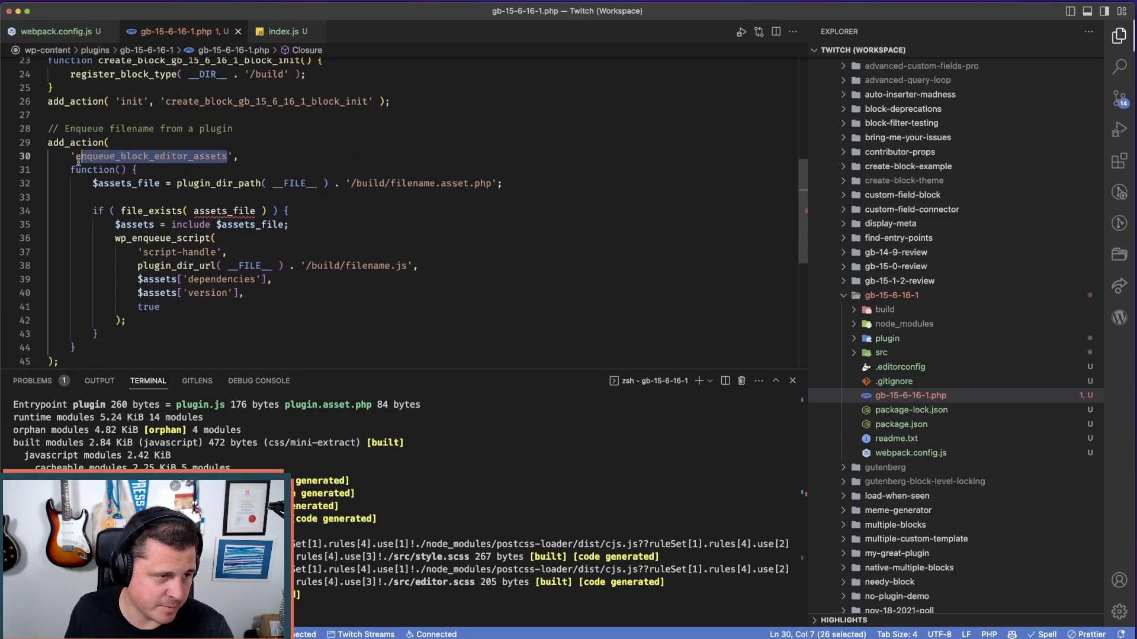
text(wp_)
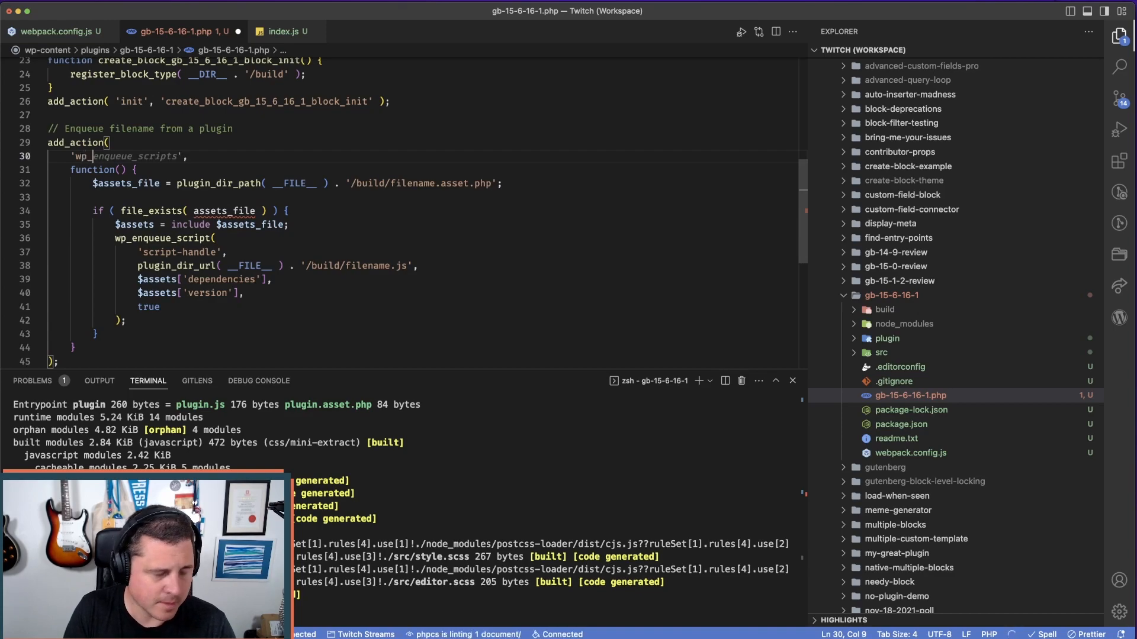
key(Tab)
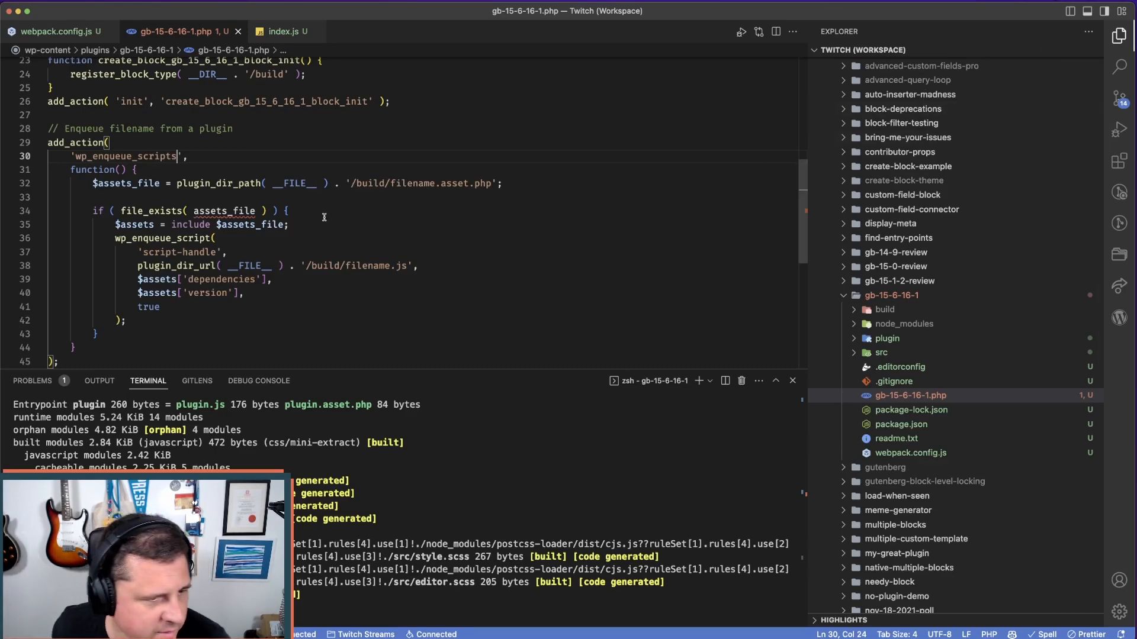
- Set the $assets_file path to /build/plugin.asset.php and save the file
double_click(432, 184)
text(plugin)
key(cmd+s)
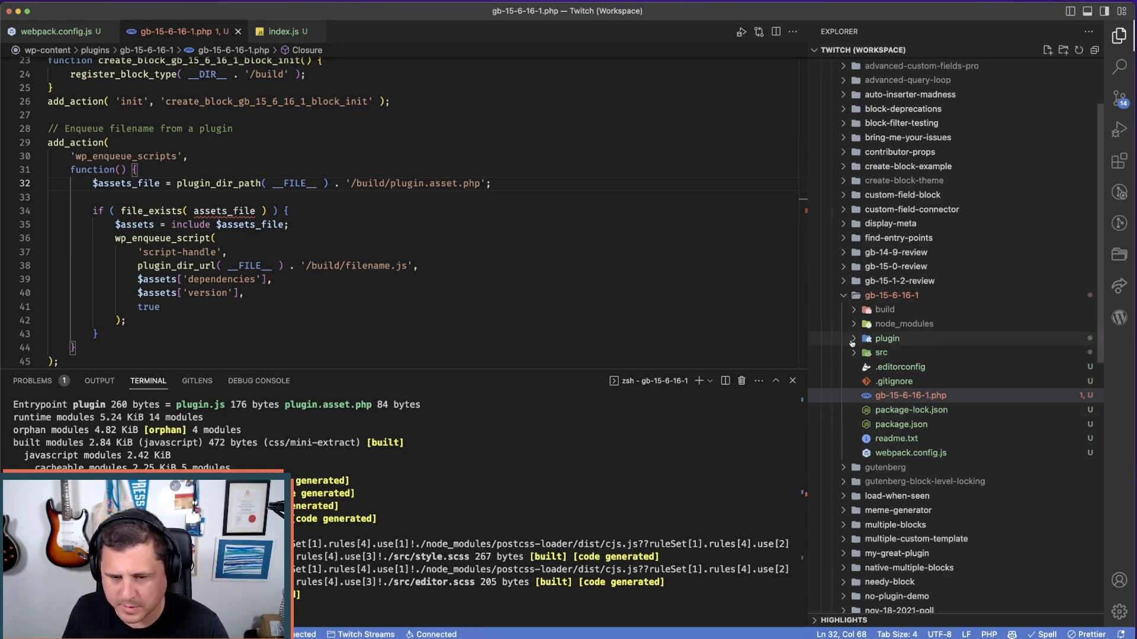
- Check the file names in the build folder and set the enqueued script's path to /build/plugin.js, saving the file
click(852, 342)
click(854, 340)
click(857, 312)
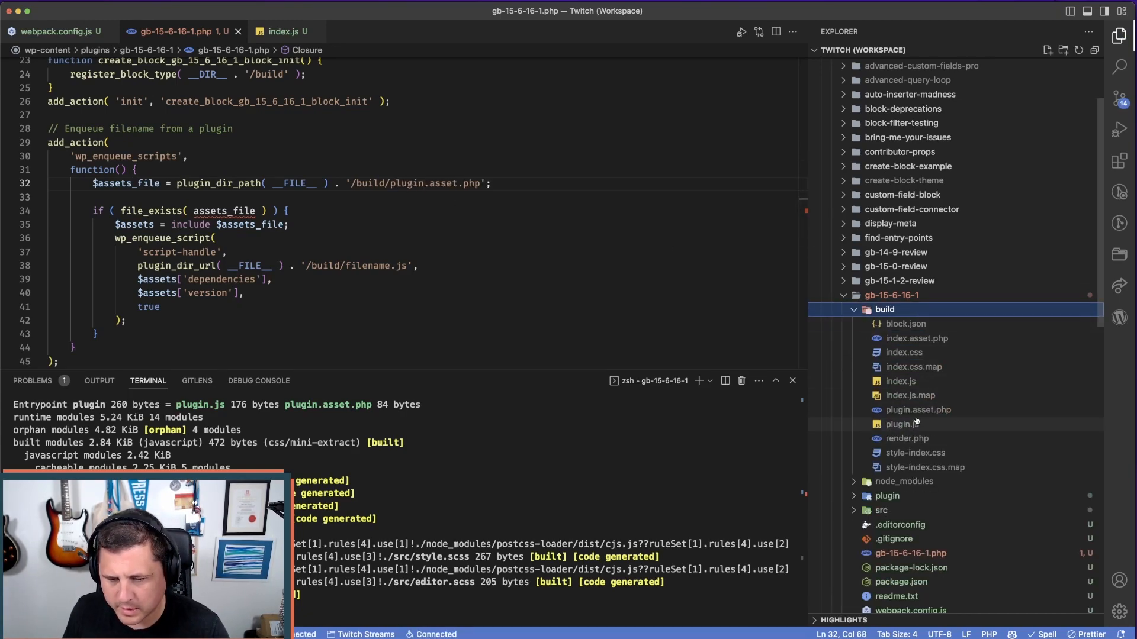
click(360, 320)
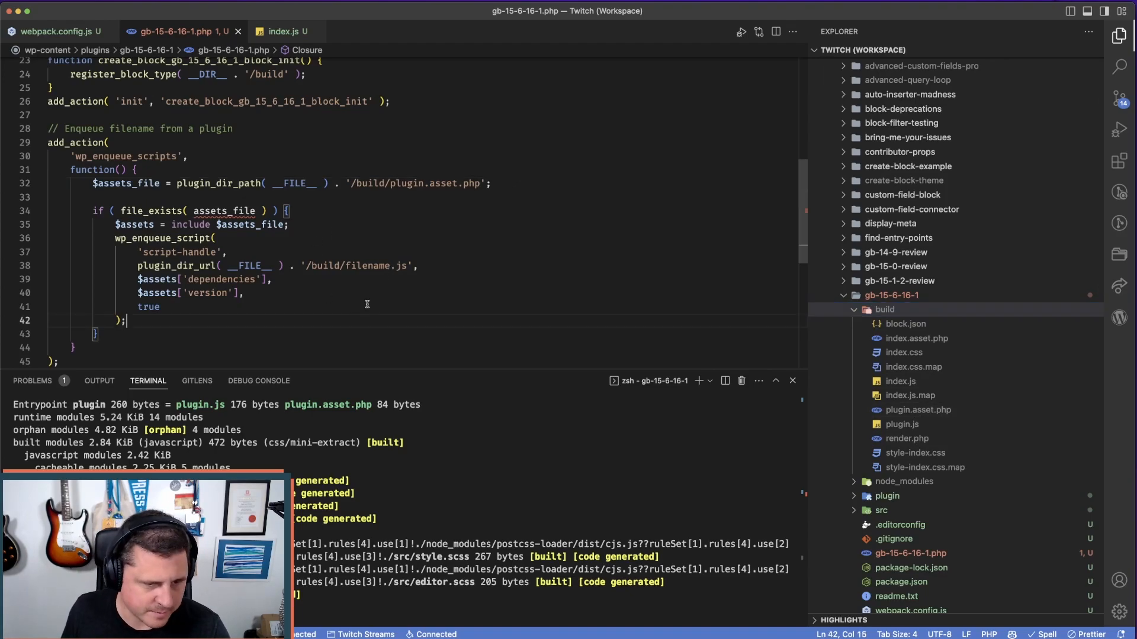
drag(389, 266, 347, 265)
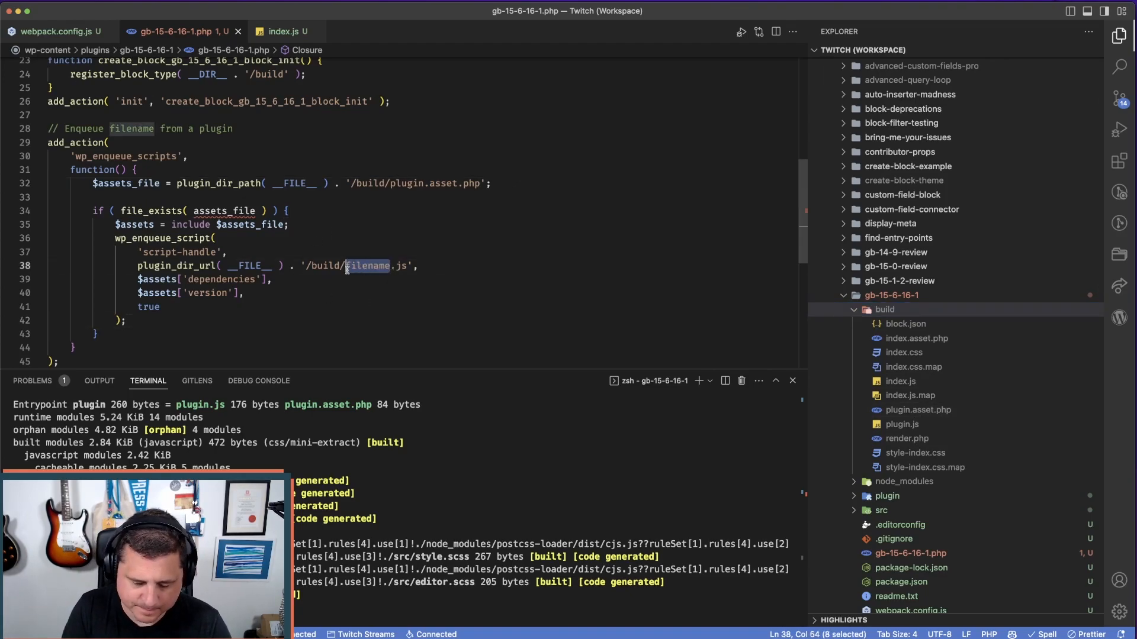
text(plugin)
click(326, 303)
key(cmd+s)
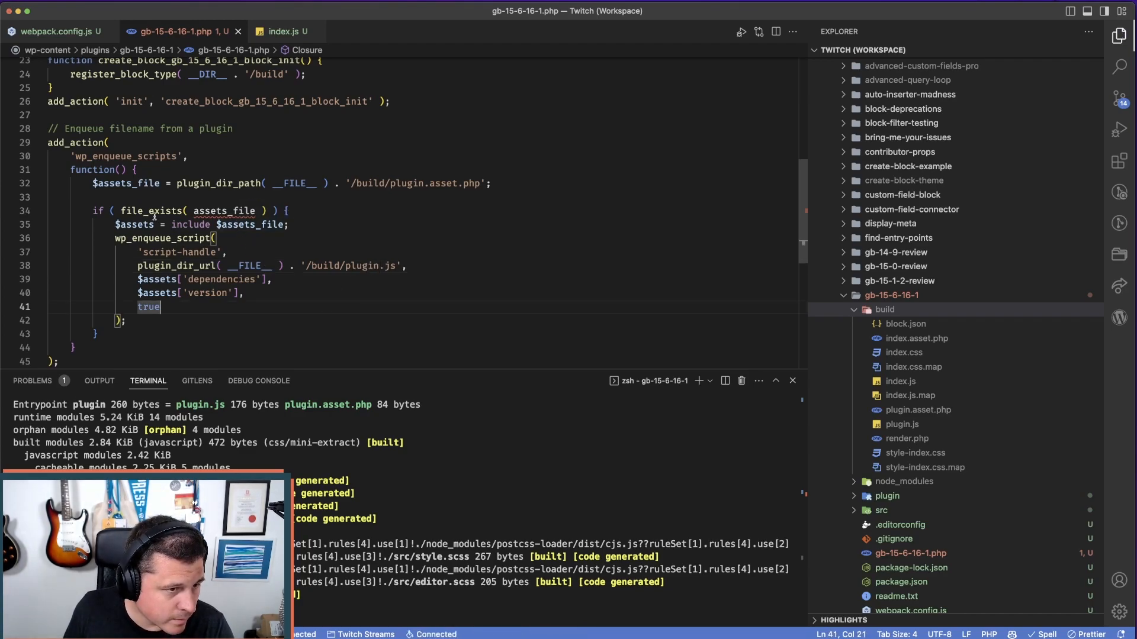
- Add the missing $ so that file_exists() checks $assets_file, and save the file
click(194, 211)
text($)
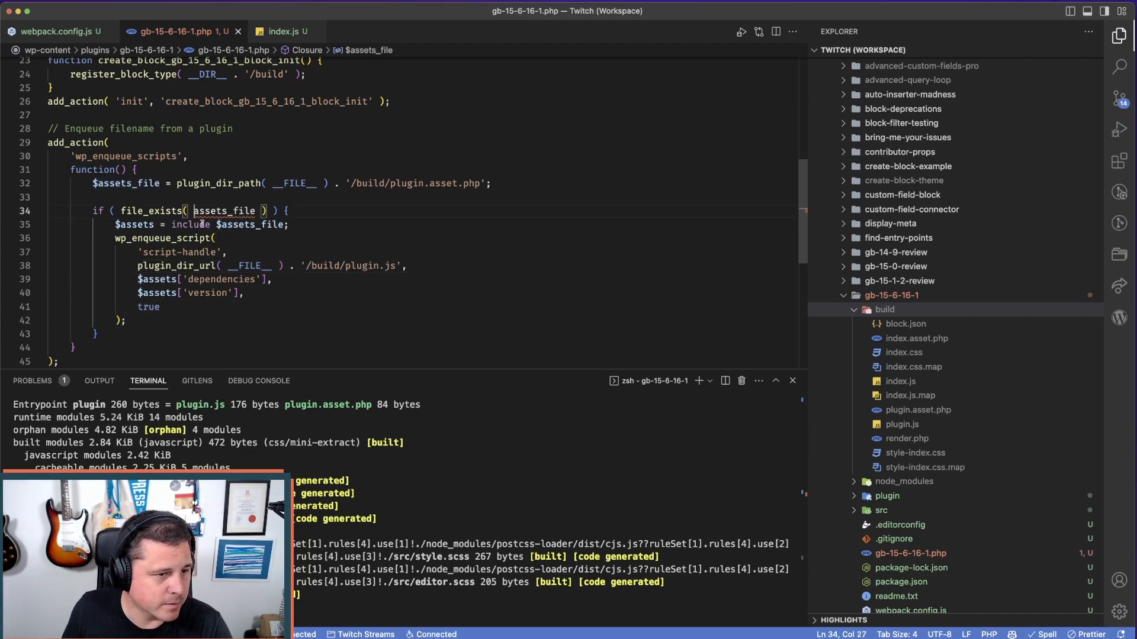
click(309, 313)
key(cmd+s)
scroll(313, 308, down, 1)
click(319, 299)
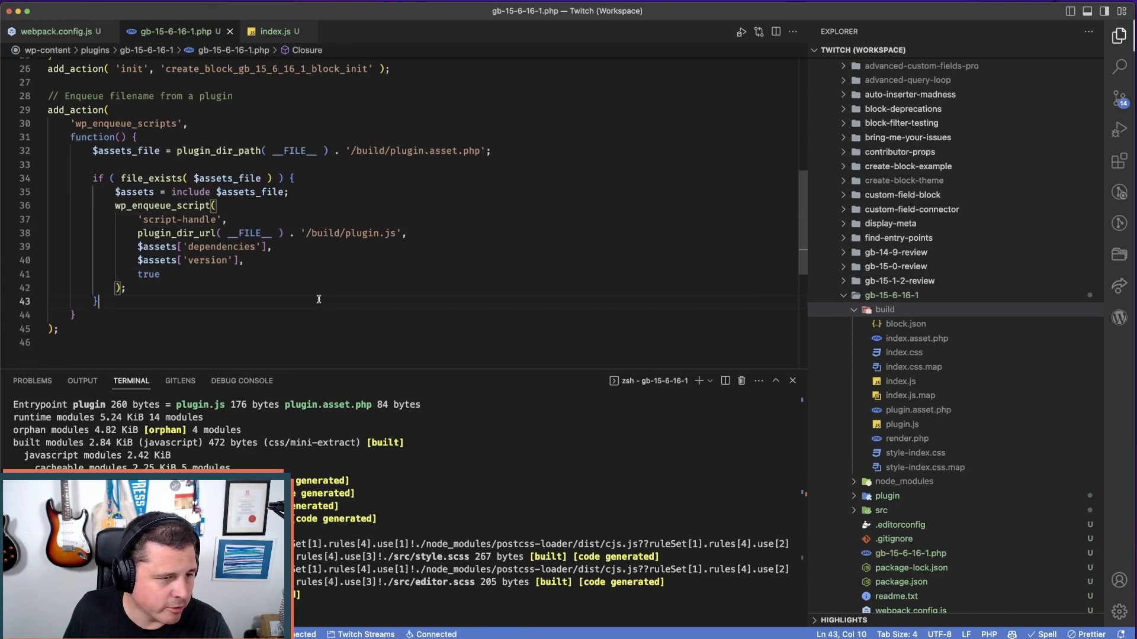
- Set the enqueued script's handle to 'command-center-commands' and save the file
drag(217, 220, 142, 220)
text(com)
text(mand-)
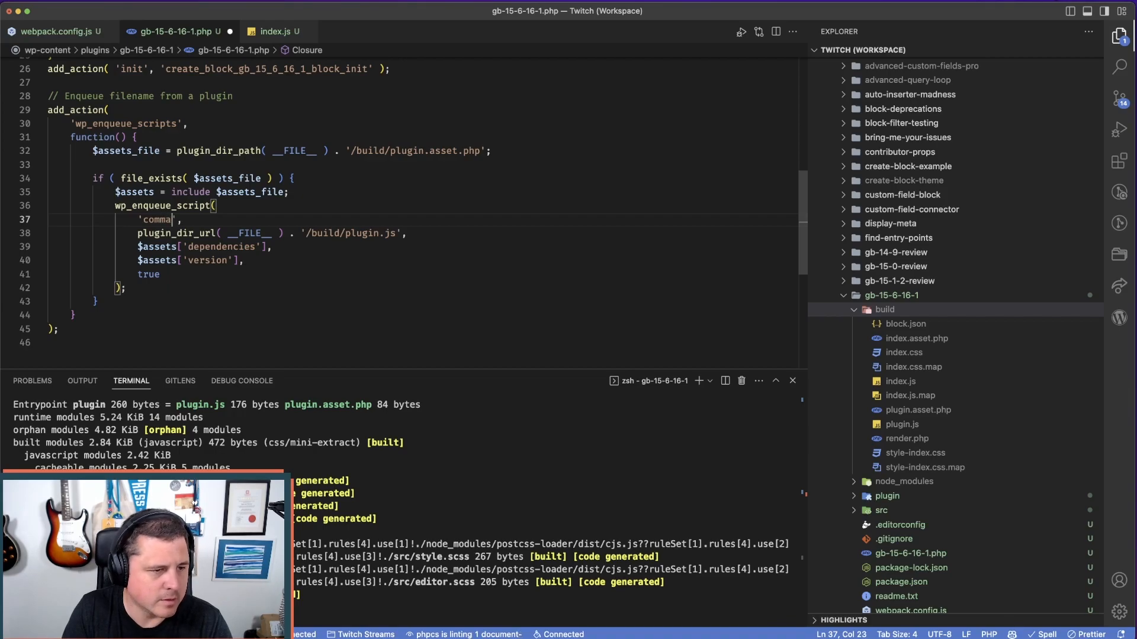
text(center=s)
key(BackSpace)
key(BackSpace)
text(-)
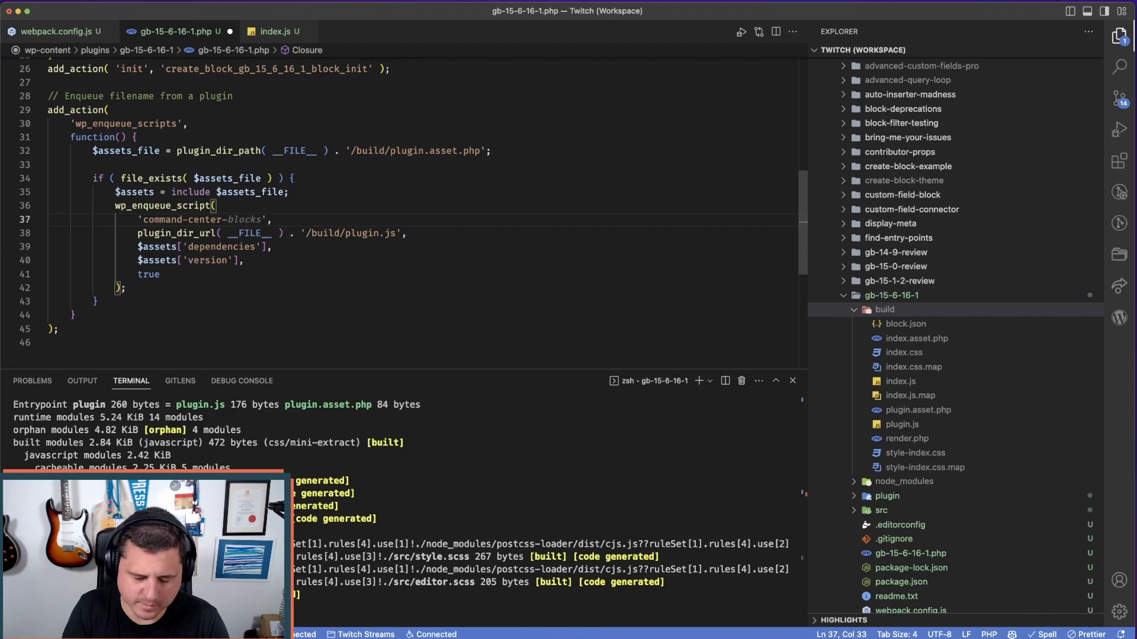
text(commands)
key(cmd+s)
click(289, 306)
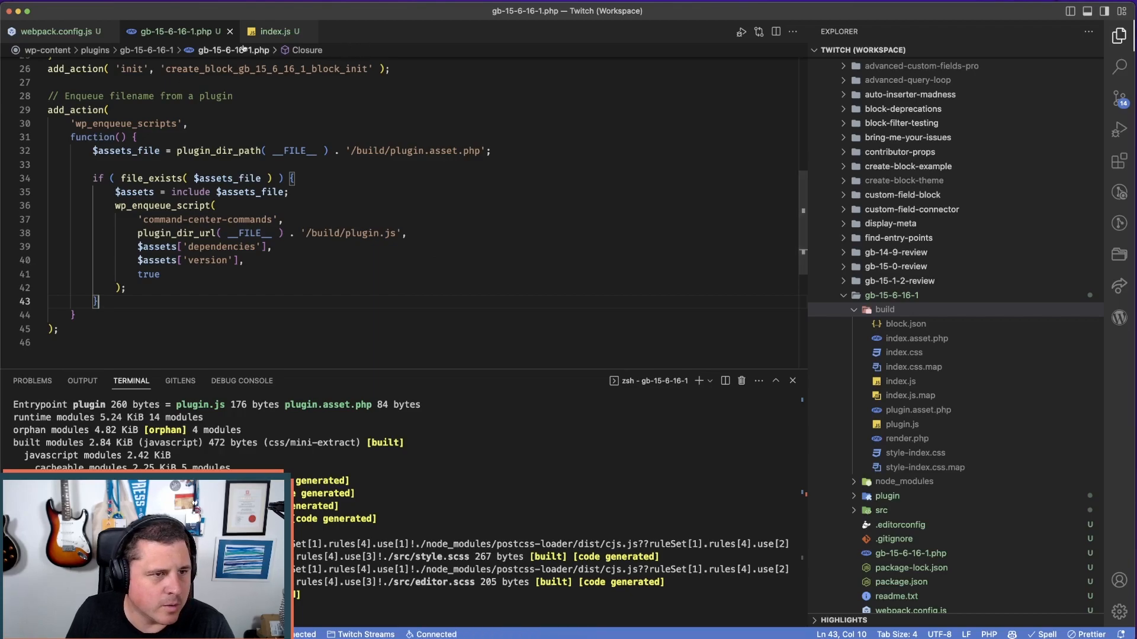
- Open index.js in the plugin folder, add alert('loaded') as a test and save it
click(850, 310)
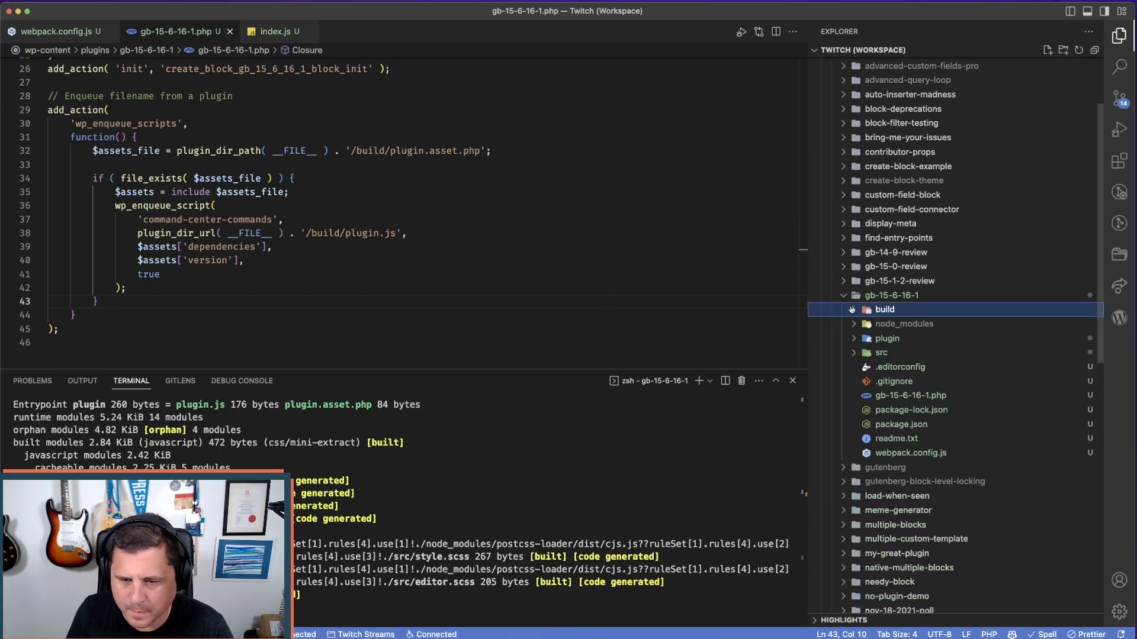
click(853, 339)
click(901, 353)
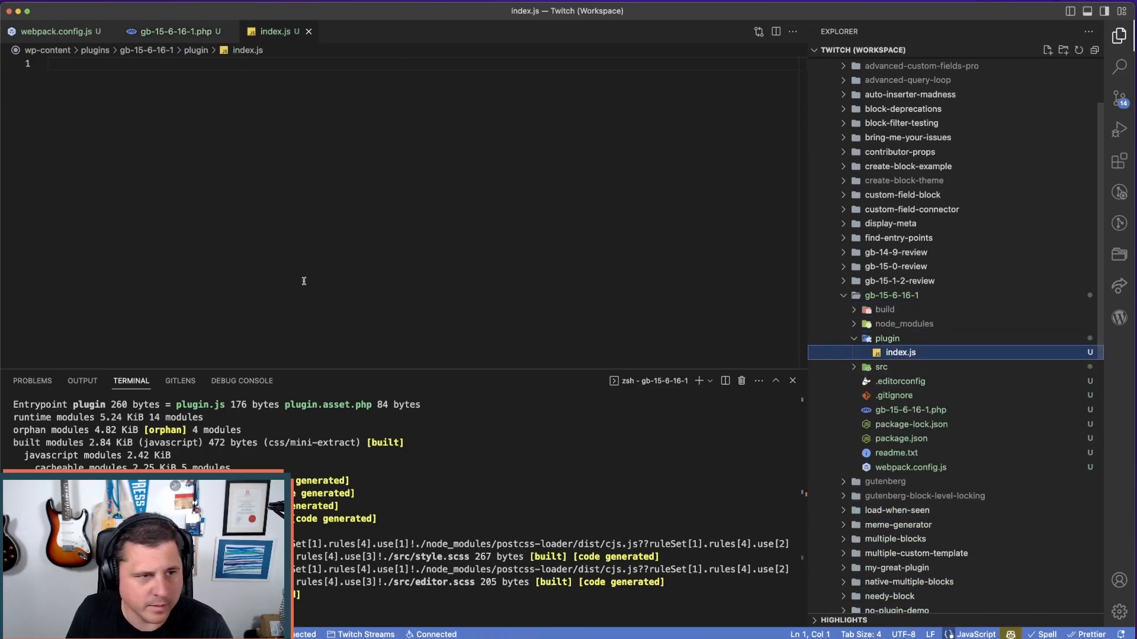
text(alert)
key(Escape)
text(9)
key(BackSpace)
text(('l)
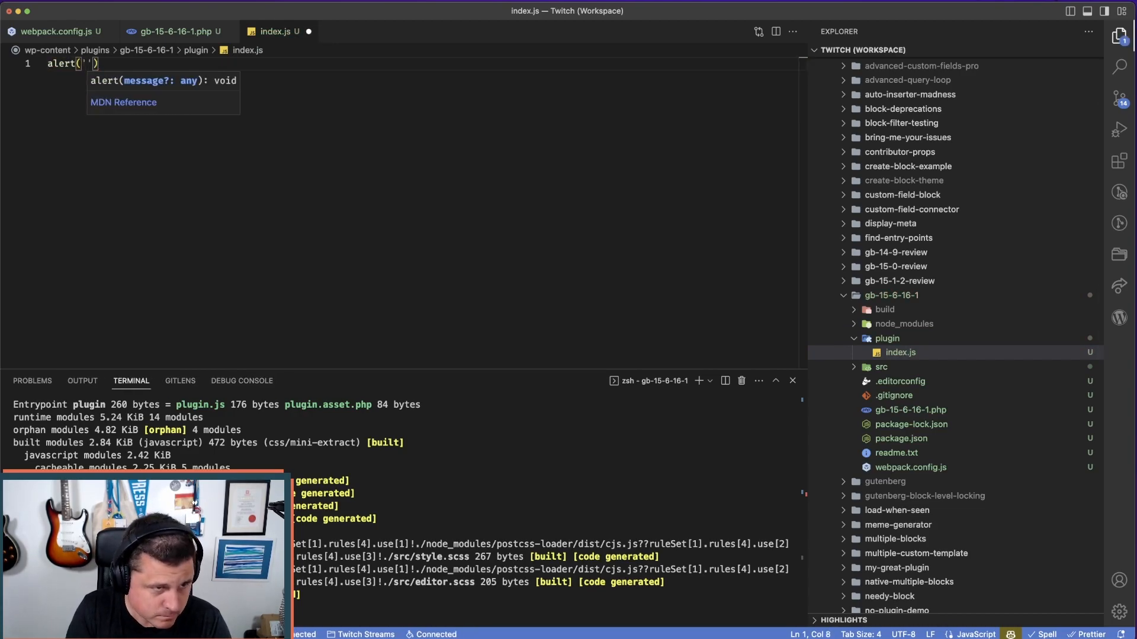
text(oaded)
key(super+s)
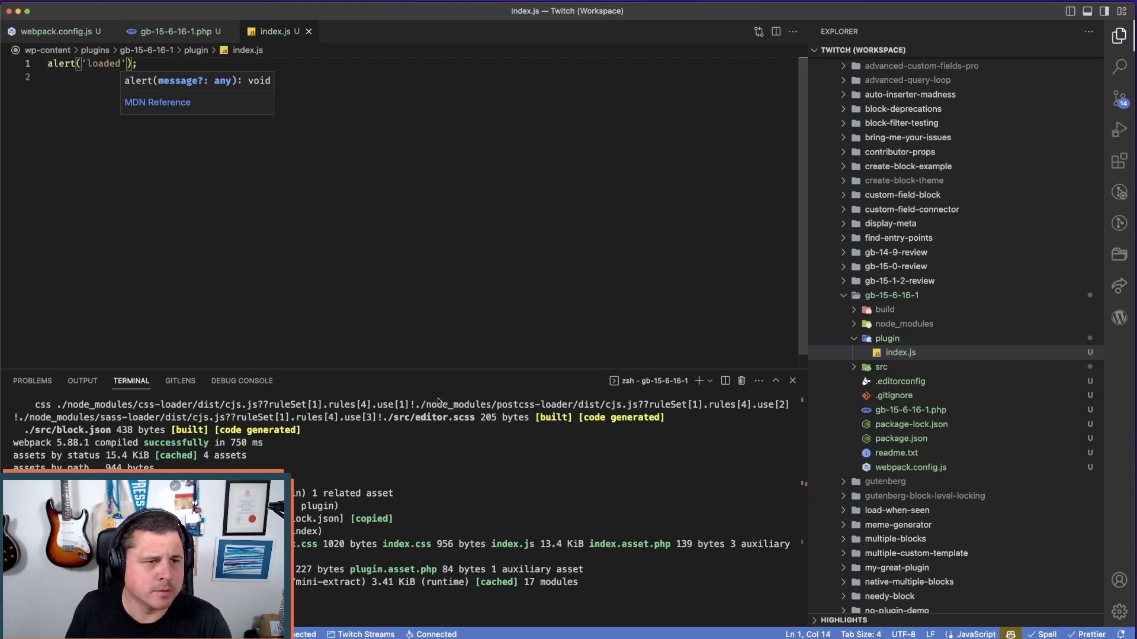
- Switch to the browser, close the published Gutenberg 15.7 – 16.1 page and open that post's editor
key(super+Tab)
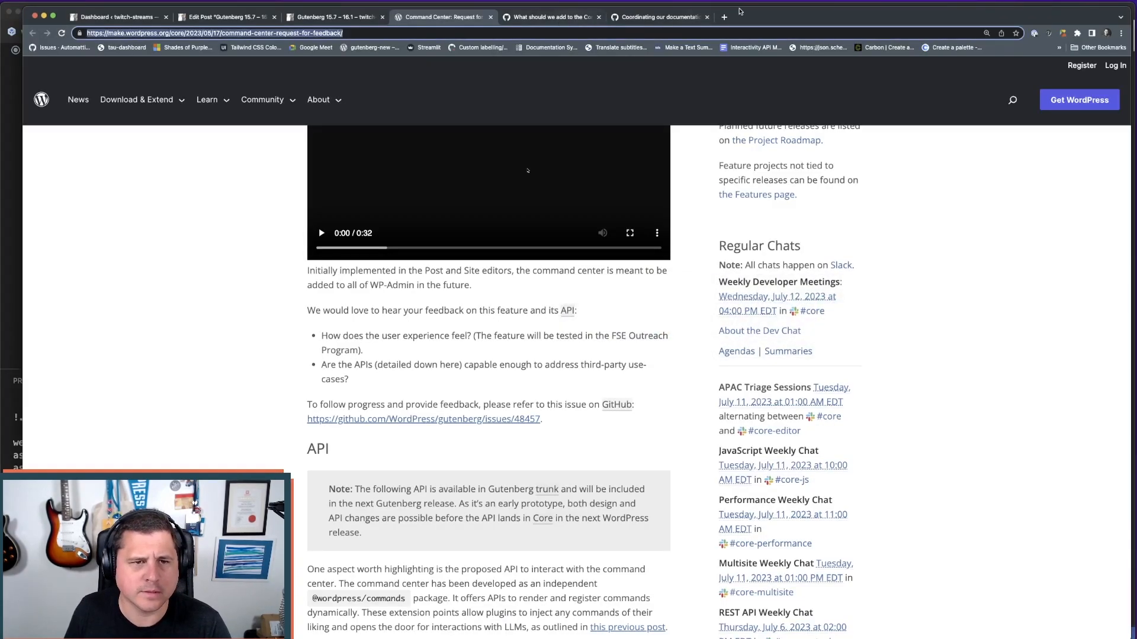
drag(740, 11, 762, 11)
click(369, 16)
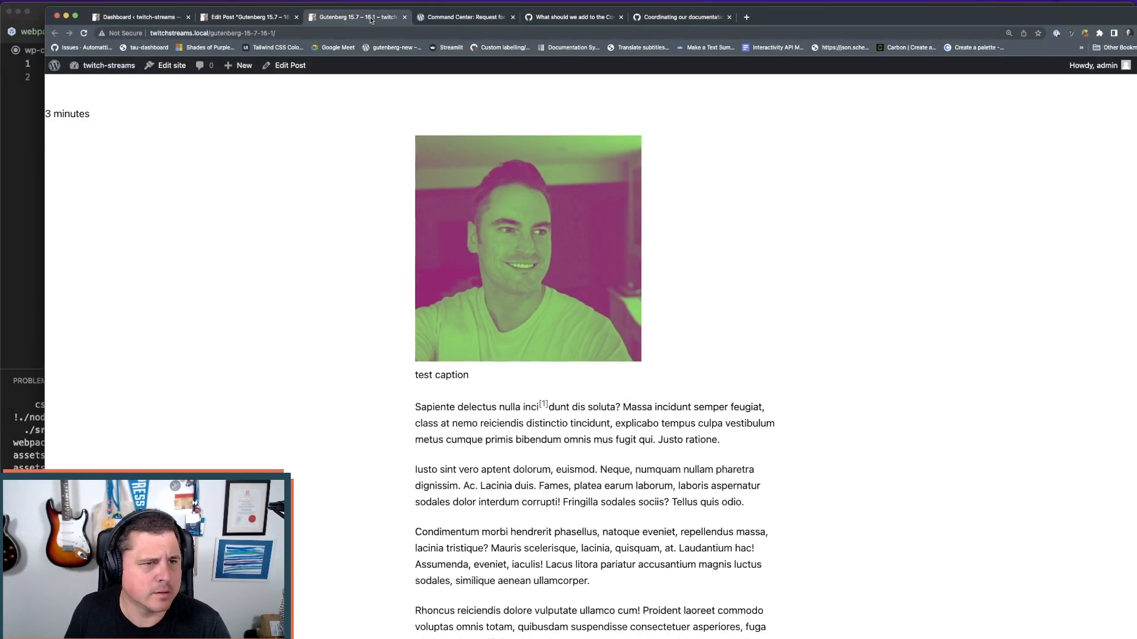
click(403, 18)
click(249, 17)
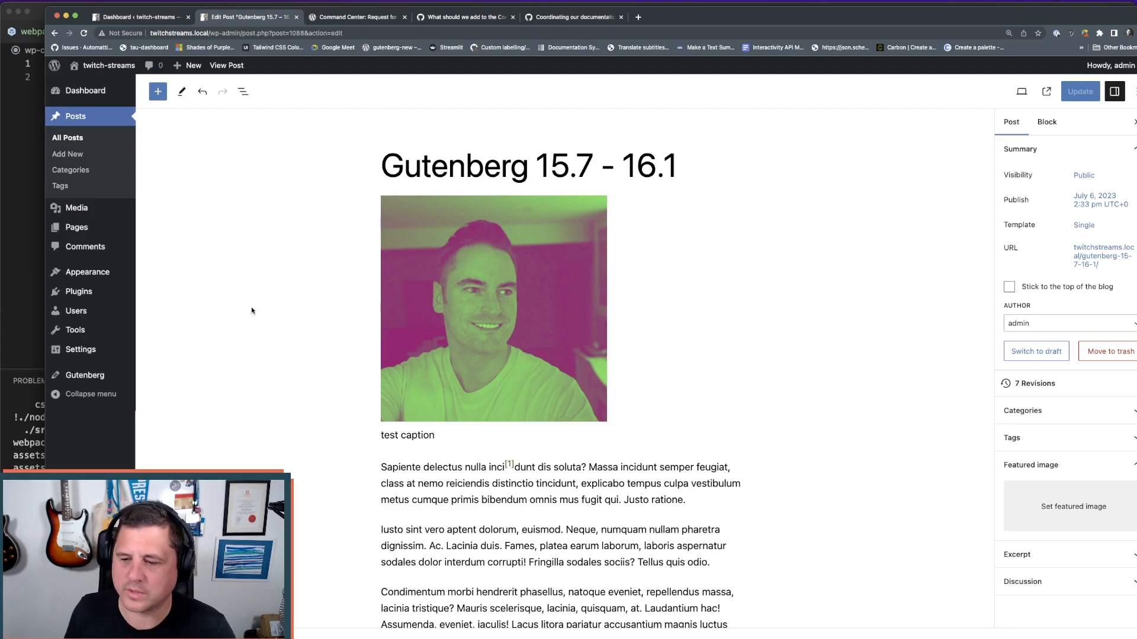
- Open the site editor, then activate the Gb 15 6 16 1 plugin from the installed plugins list
mouse_move(132, 272)
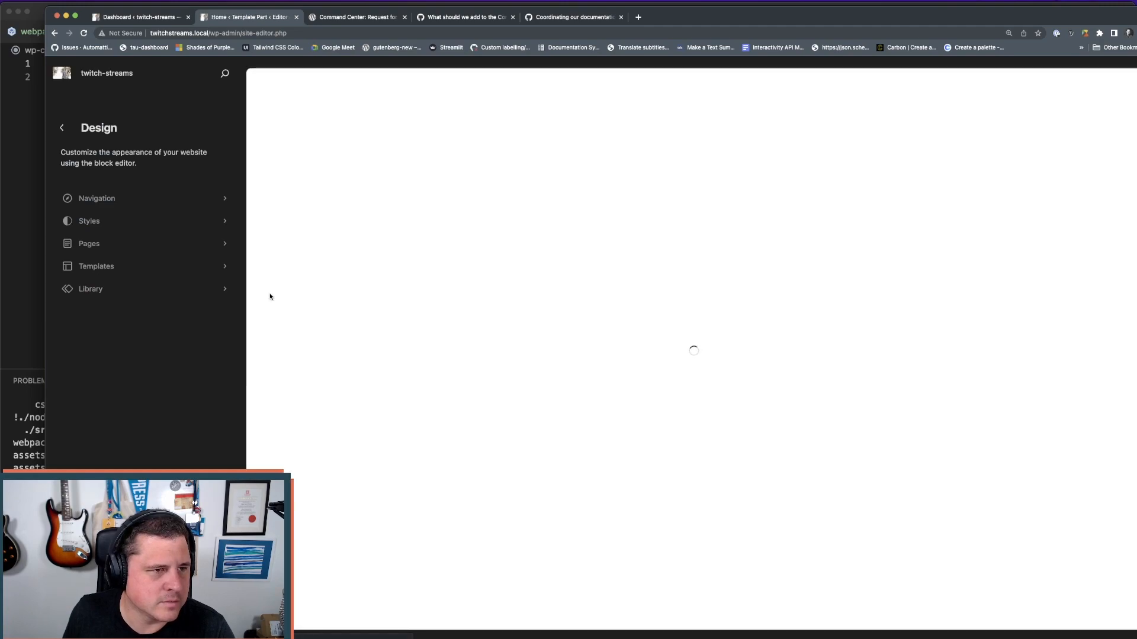
key(super+1)
click(199, 269)
scroll(287, 334, down, 8)
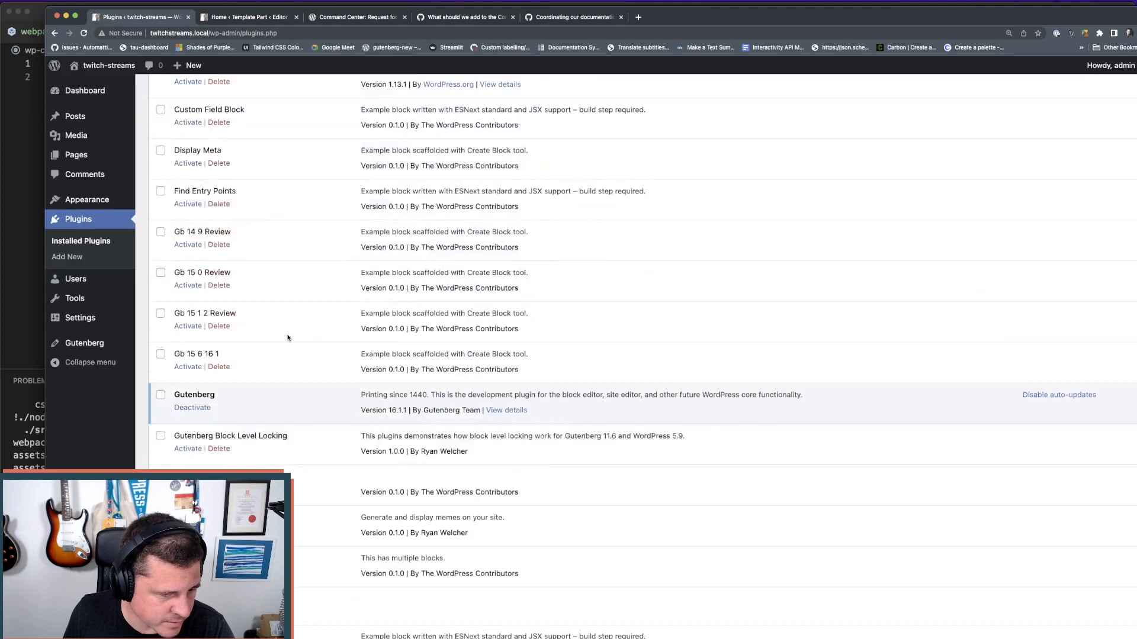
click(196, 368)
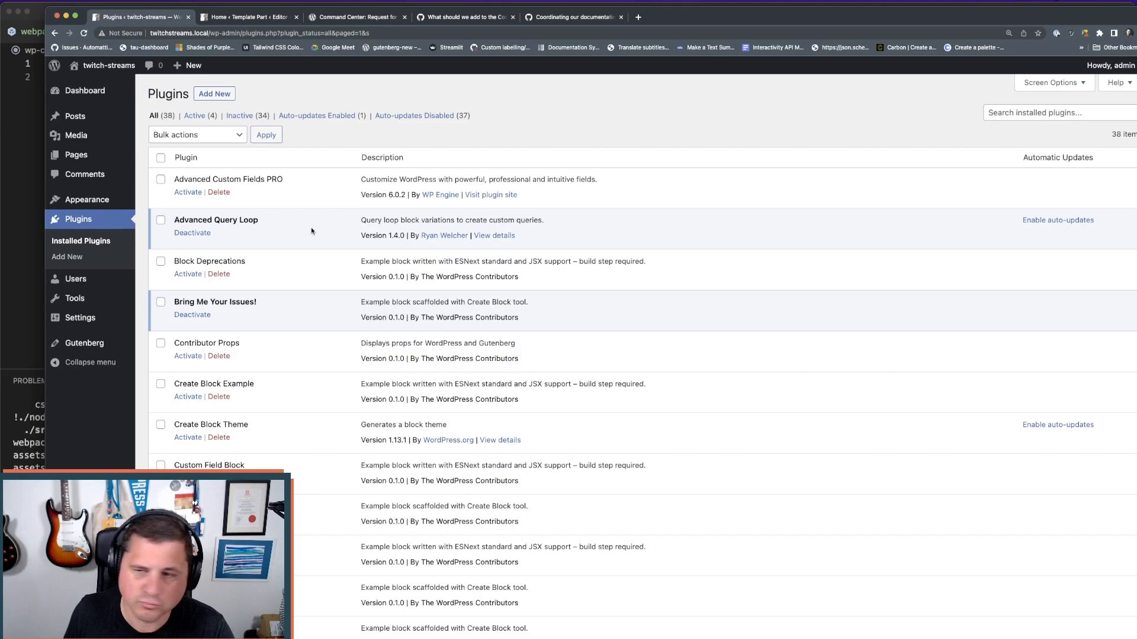
- Go to the dashboard in the other browser tab and inspect its loaded source files in the developer tools
click(264, 19)
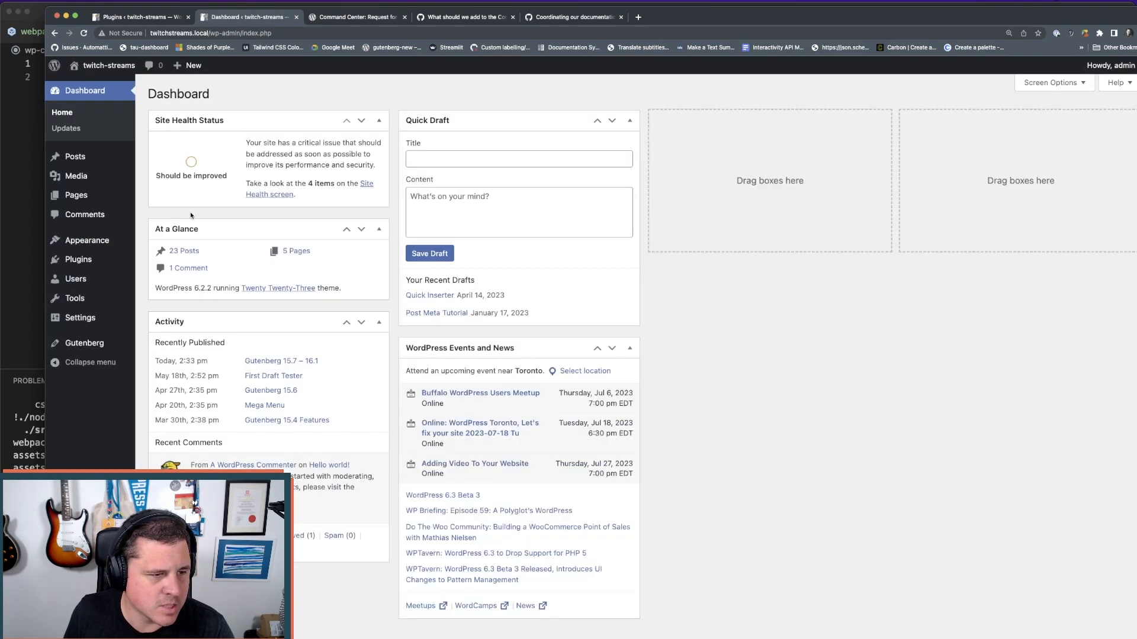
right_click(707, 387)
click(768, 537)
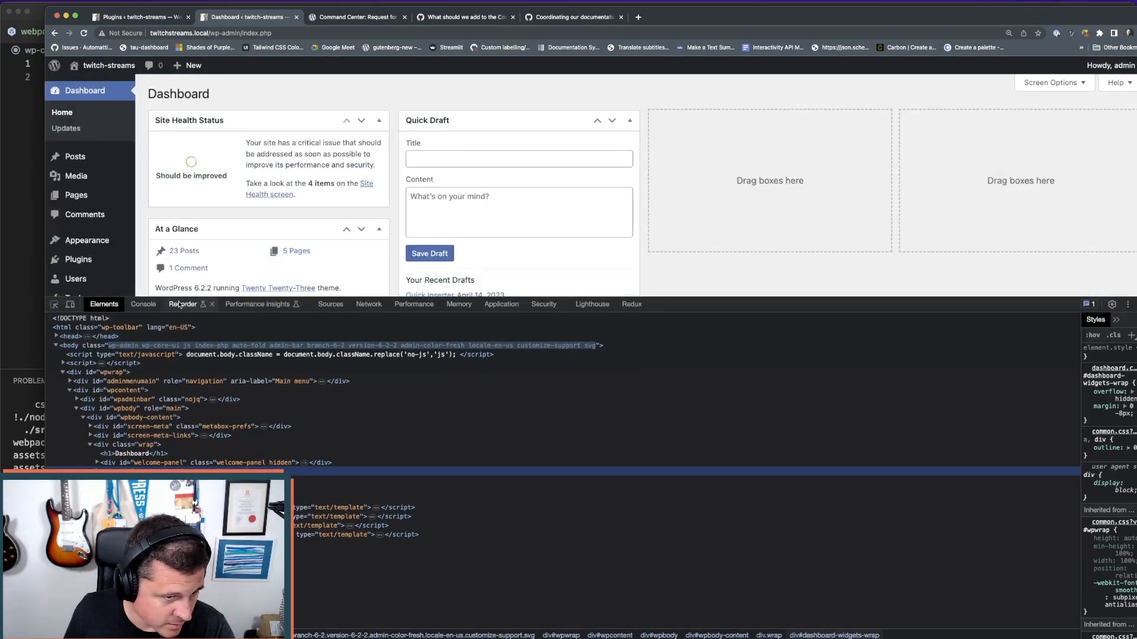
click(330, 304)
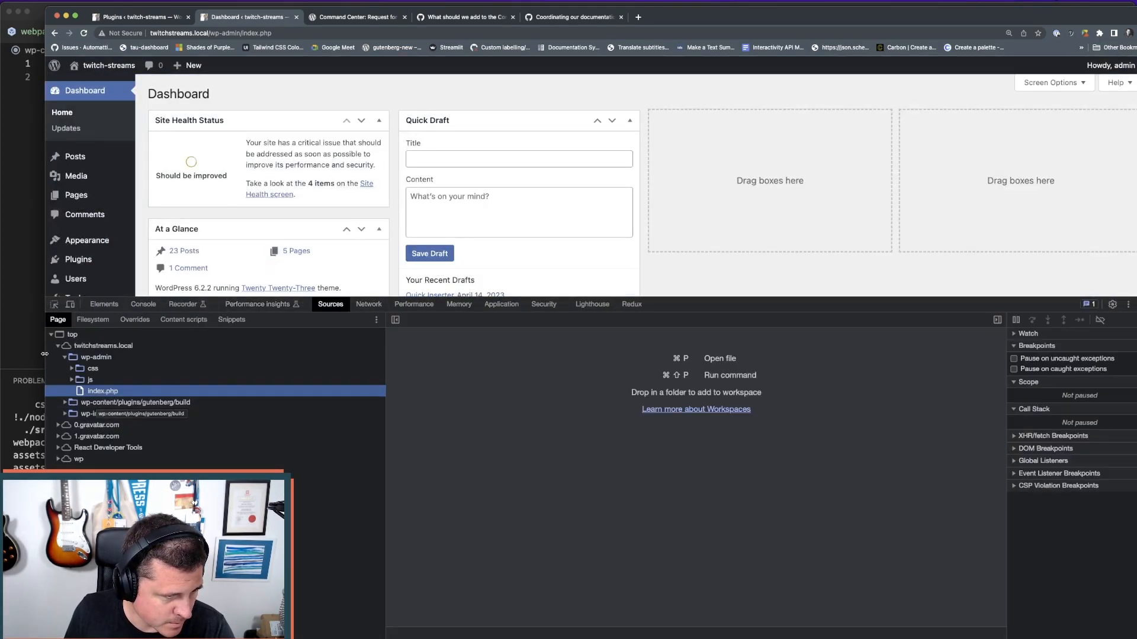
- Switch to Visual Studio Code and check the enqueue code in gb-15-6-16-1.php against the files in the build folder
click(26, 346)
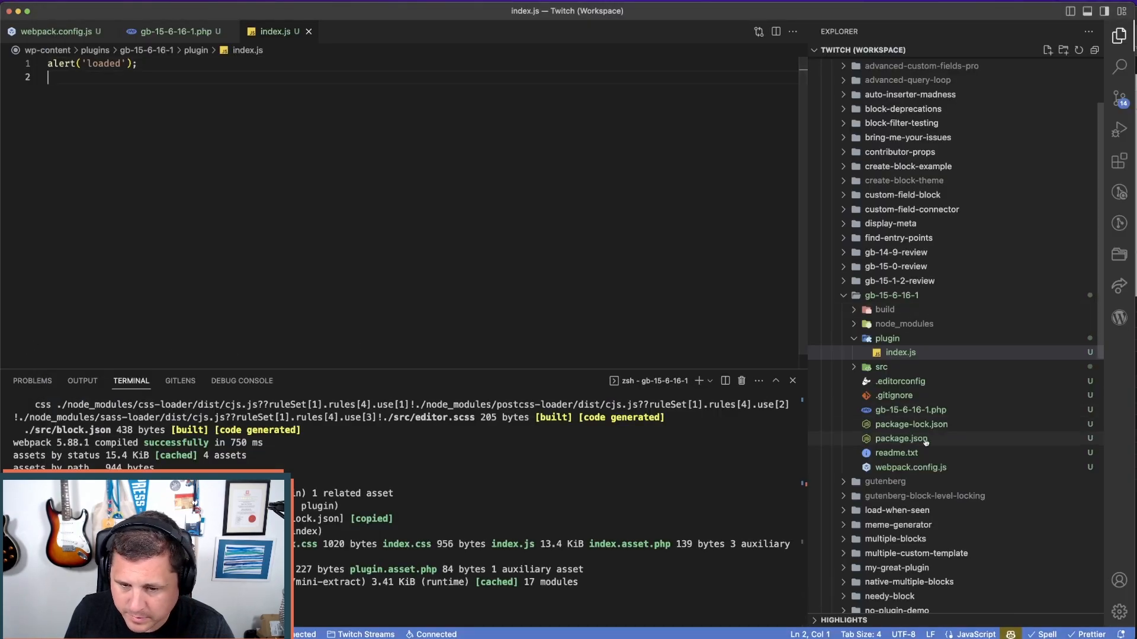
click(910, 409)
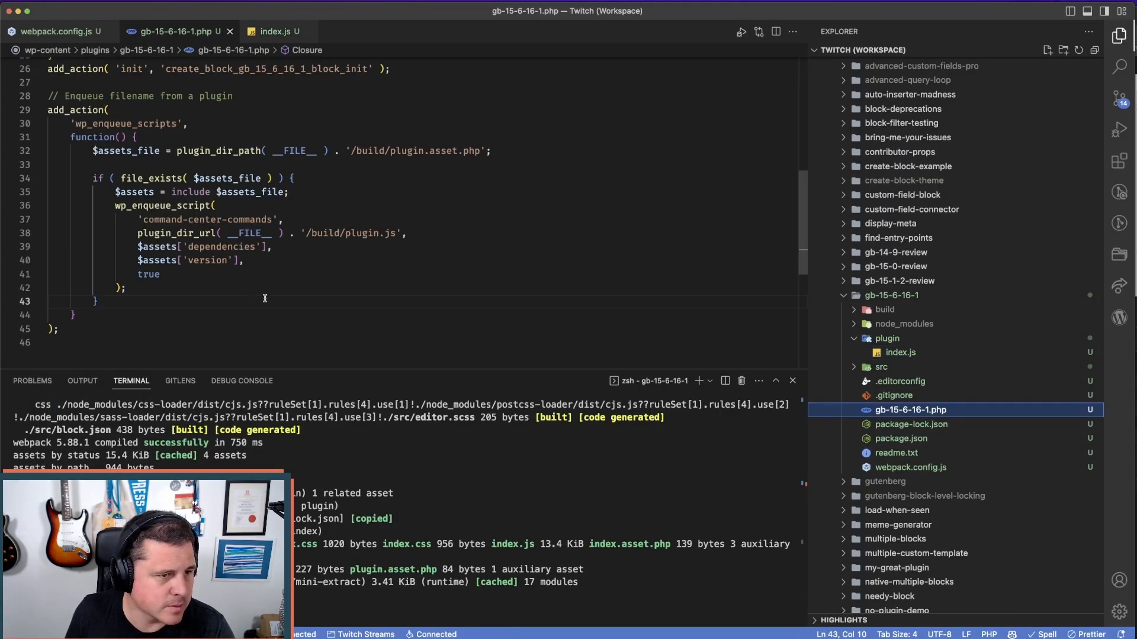
scroll(265, 298, up, 2)
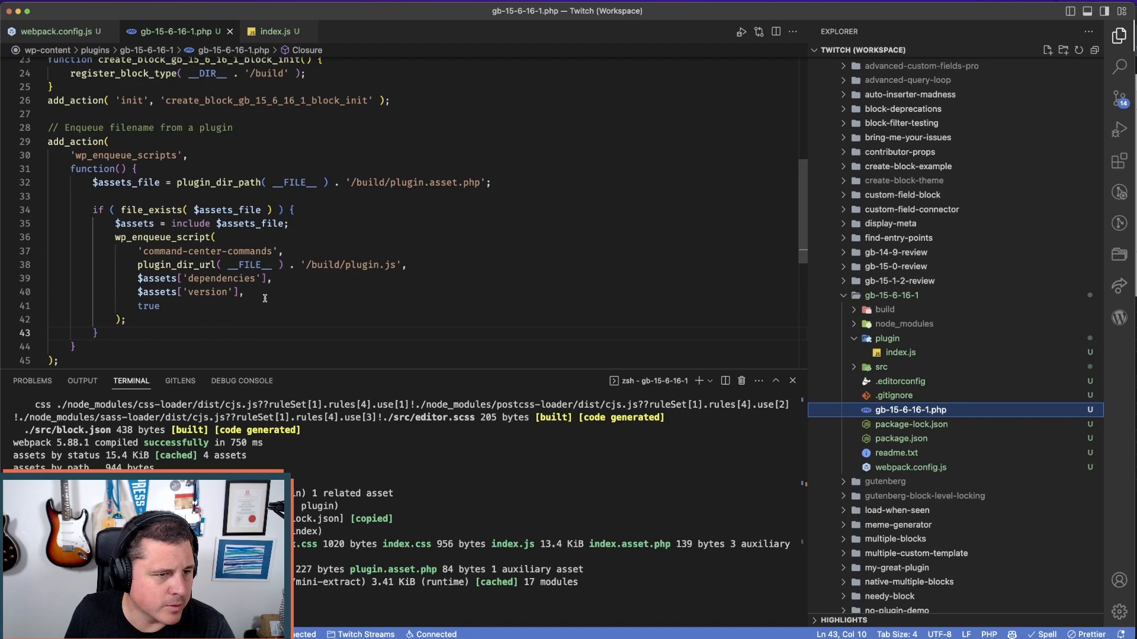
scroll(370, 201, up, 1)
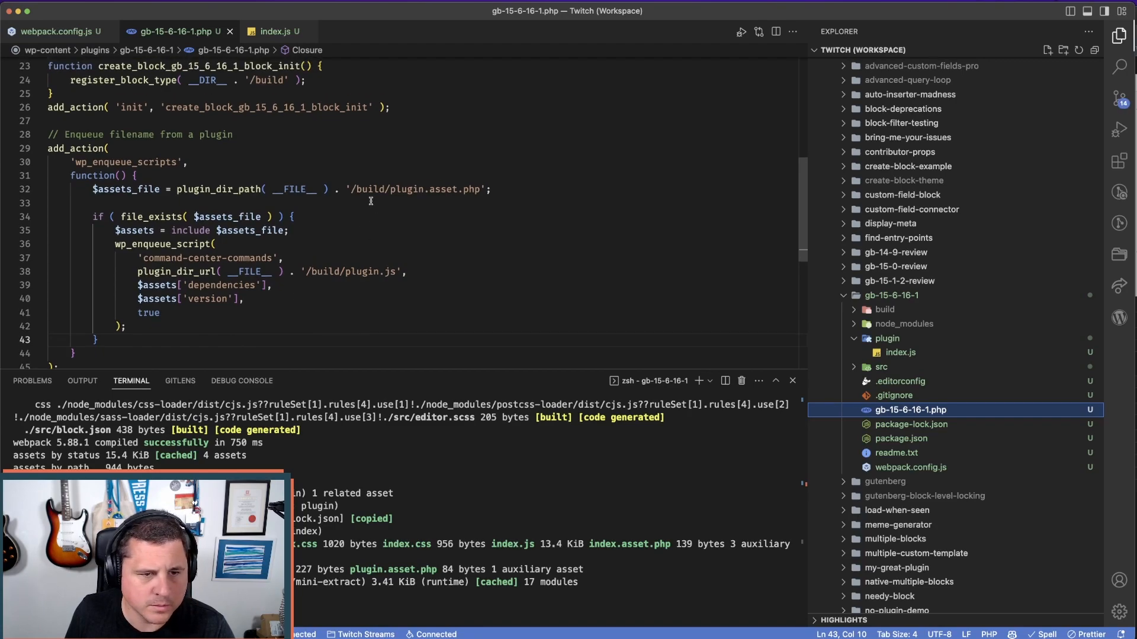
scroll(853, 344, up, 1)
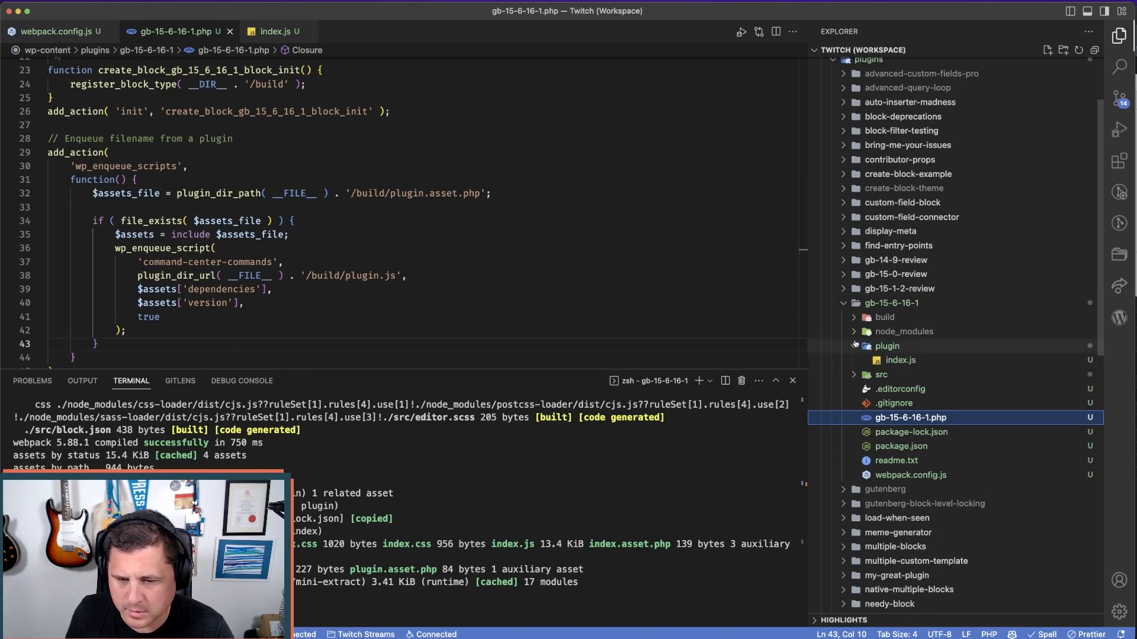
click(853, 346)
click(852, 319)
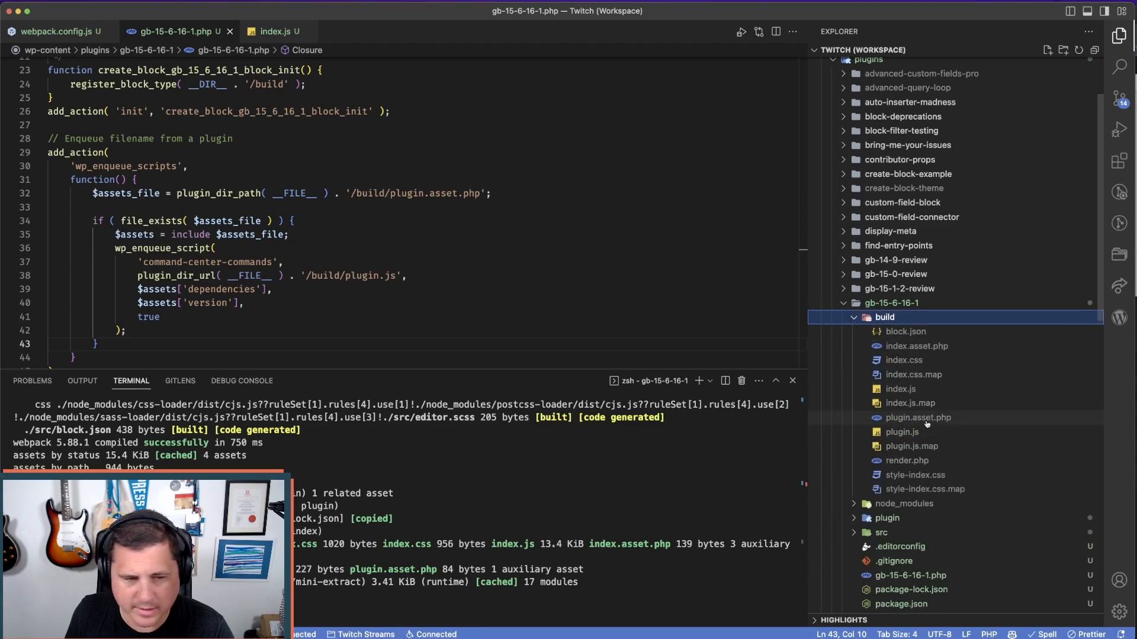
scroll(150, 209, down, 2)
scroll(146, 174, up, 2)
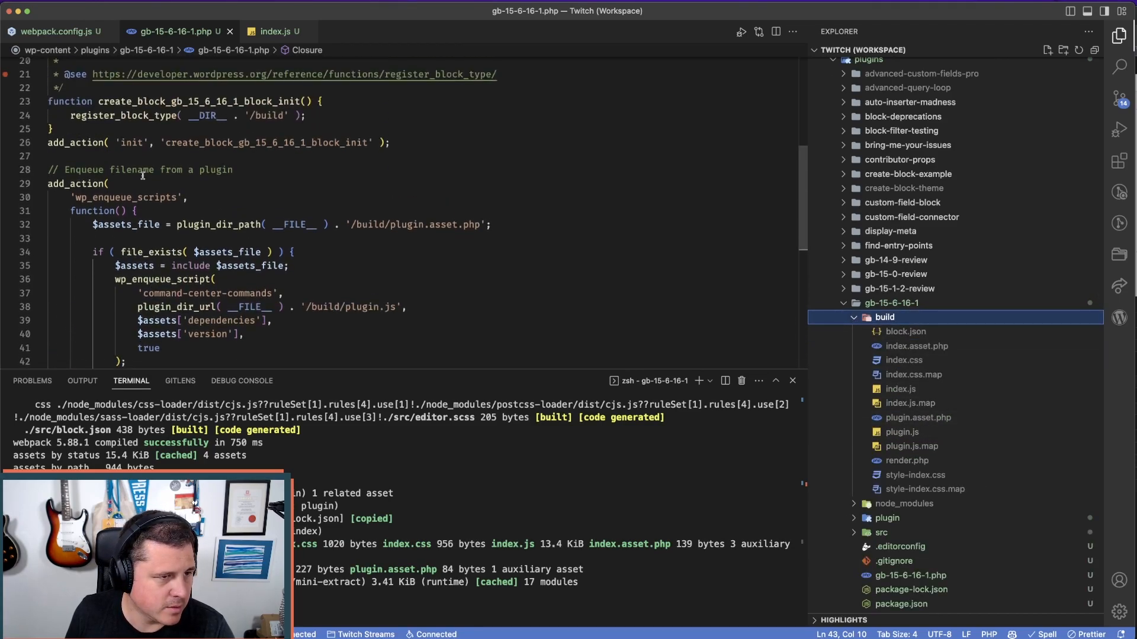
- Change the enqueue action's hook to 'wp_admin_enqueue_scripts', save the file and reload the dashboard in the browser
drag(177, 199, 88, 198)
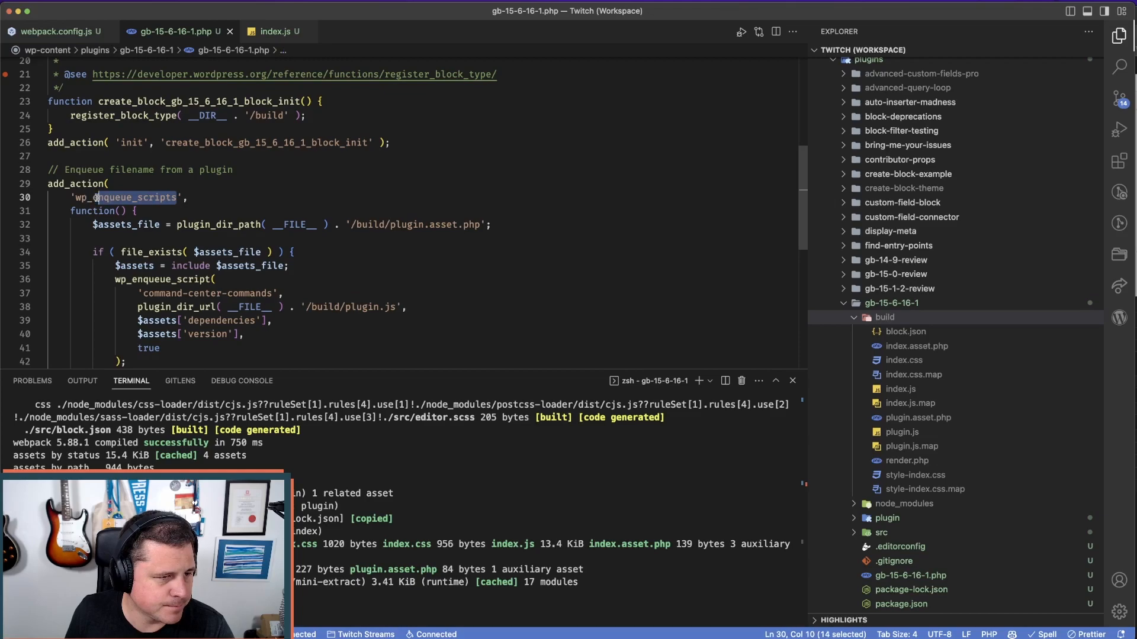
text(admin_enqueue_scripts)
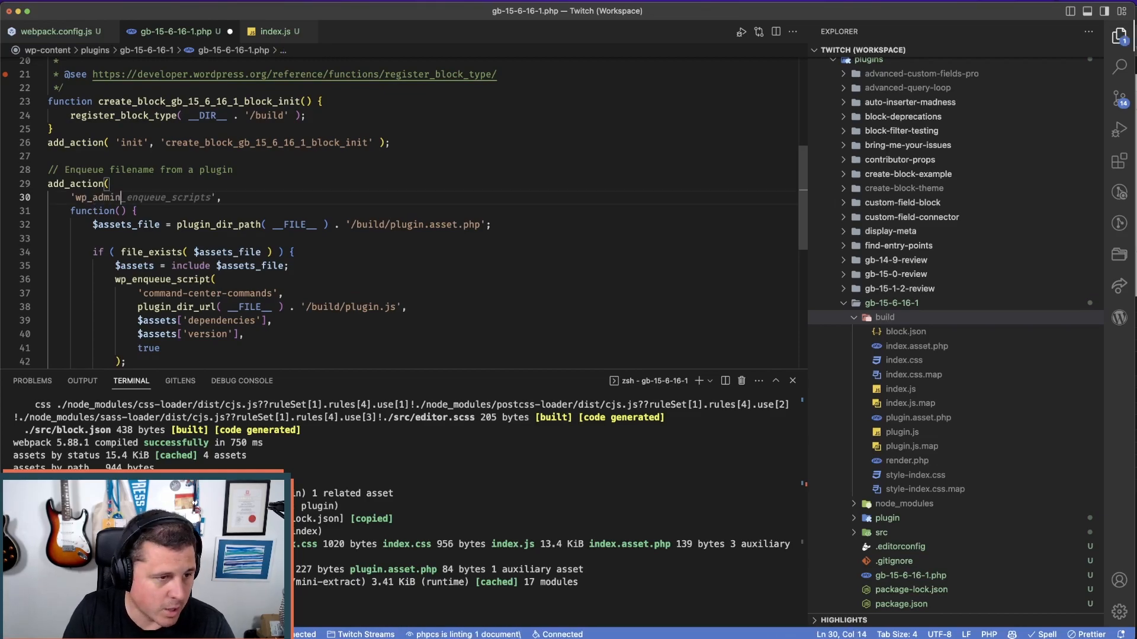
key(super+Tab)
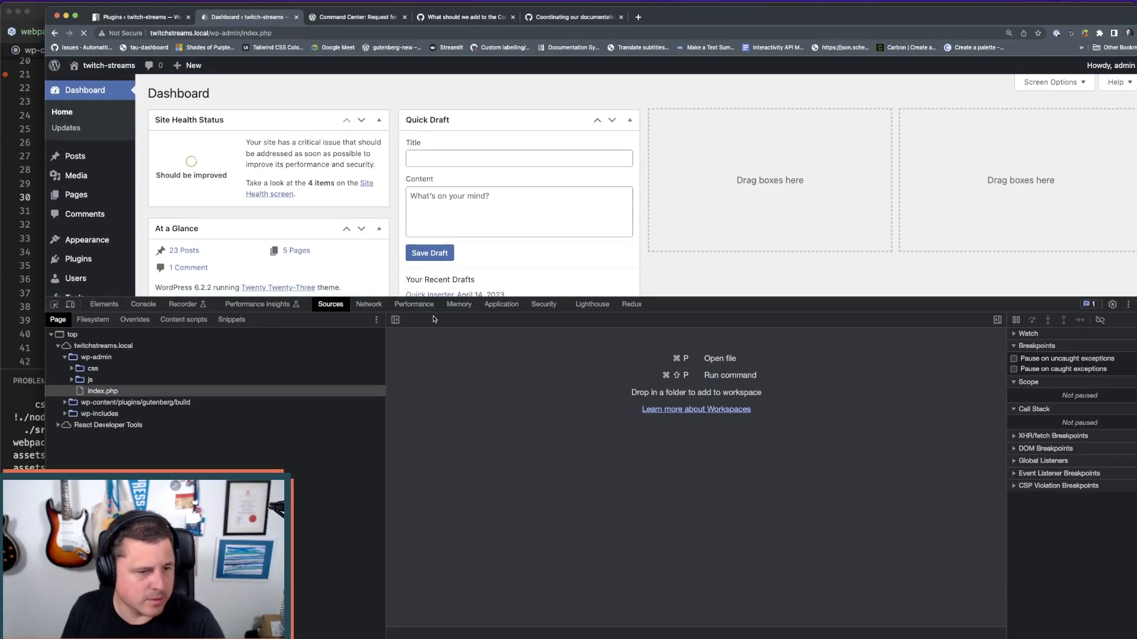
key(super+Tab)
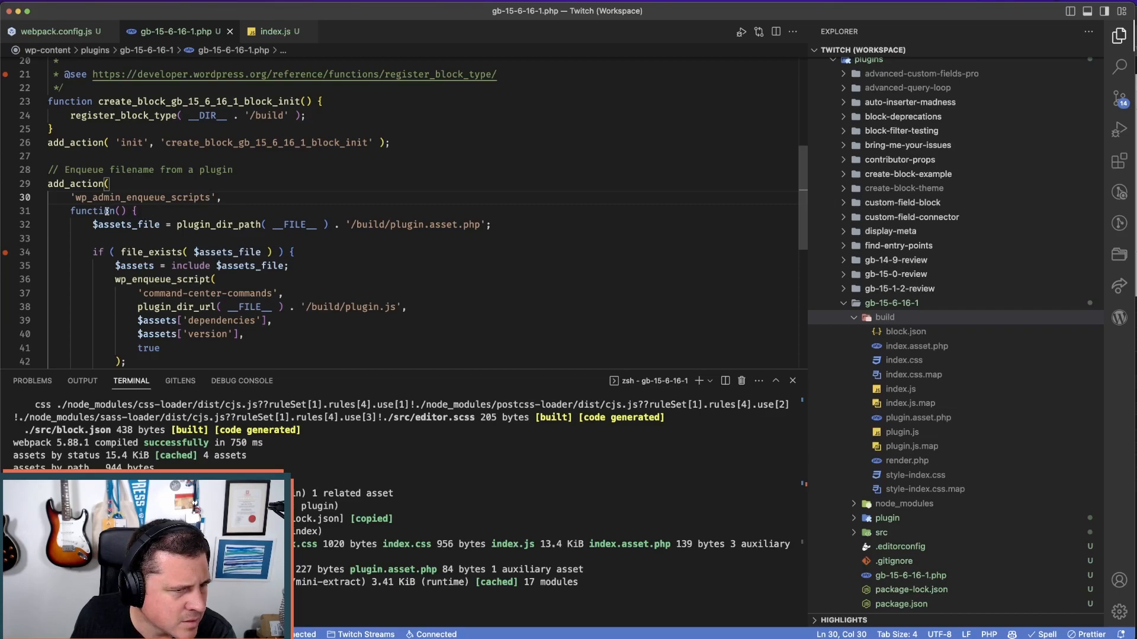
- Remove the wp_ prefix so the action's hook reads 'admin_enqueue_scripts', and save the file
key(BackSpace)
key(BackSpace)
key(BackSpace)
- Search the web for admin_enqueue_scripts and read the WordPress hook reference's example of selectively enqueueing a script in the admin
drag(196, 200, 75, 200)
key(super+c)
key(super+Tab)
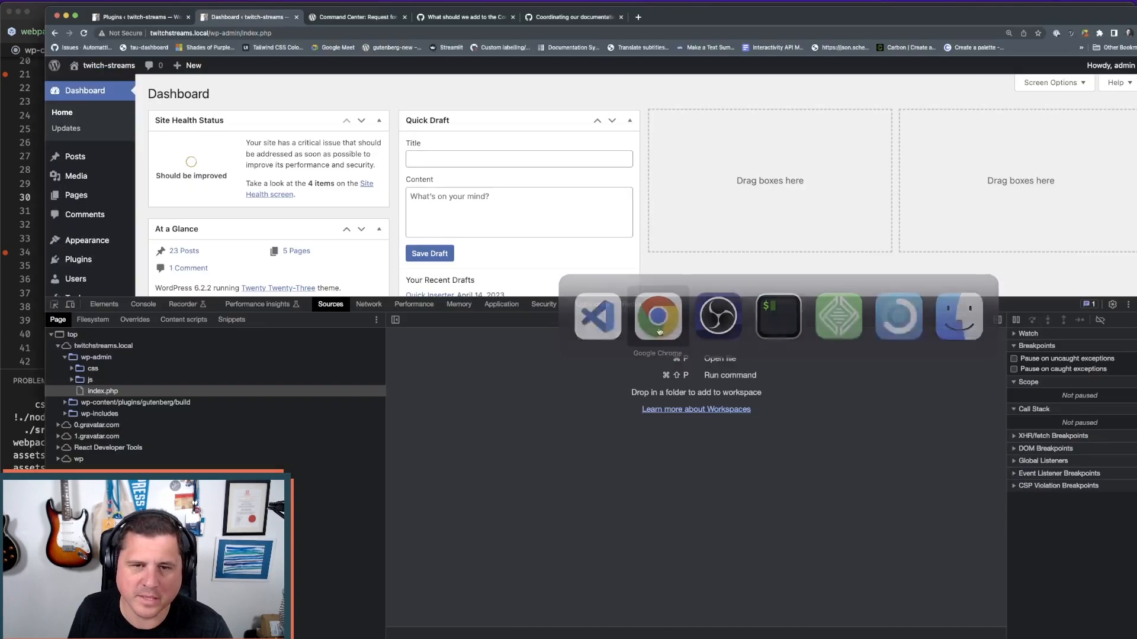
click(638, 17)
key(super+v)
key(Return)
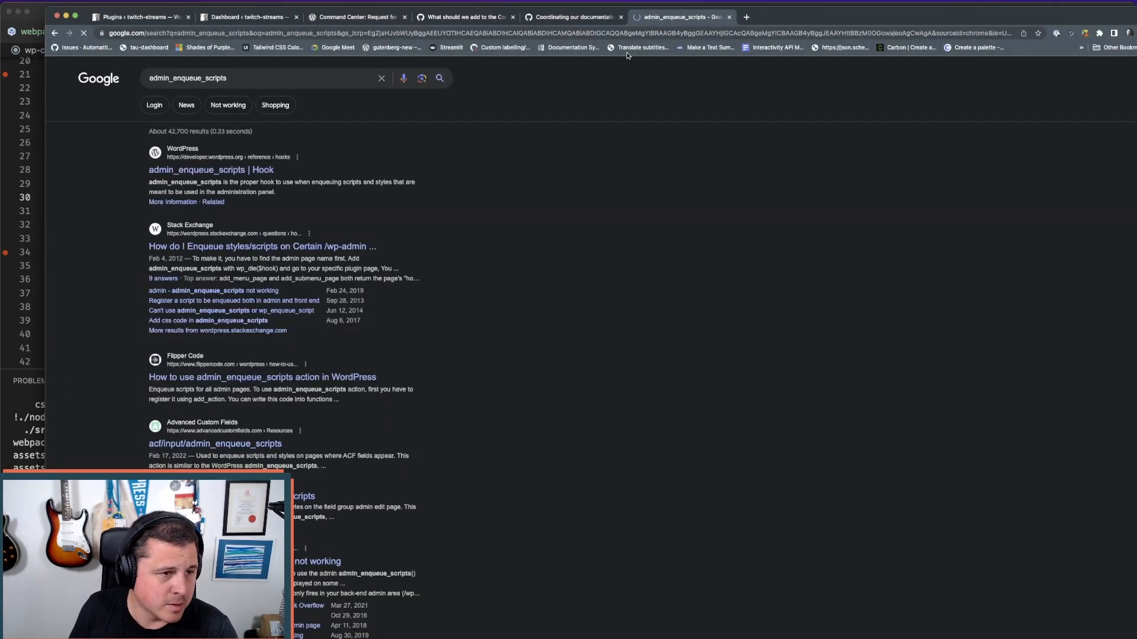
click(195, 167)
scroll(479, 324, down, 3)
scroll(364, 339, down, 10)
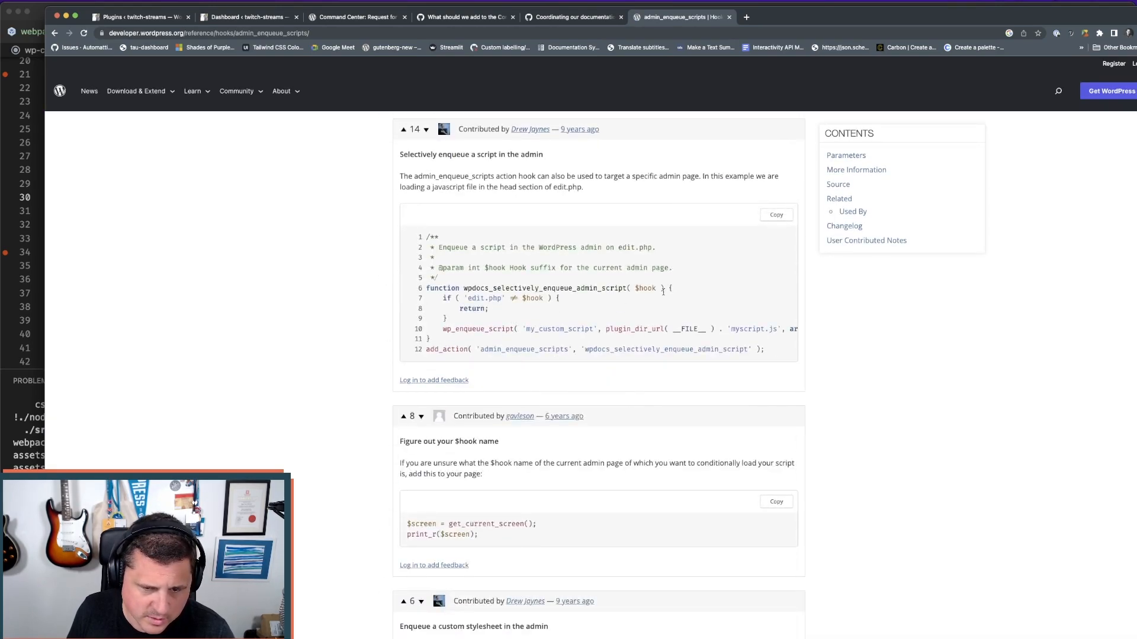
click(560, 318)
scroll(505, 329, down, 1)
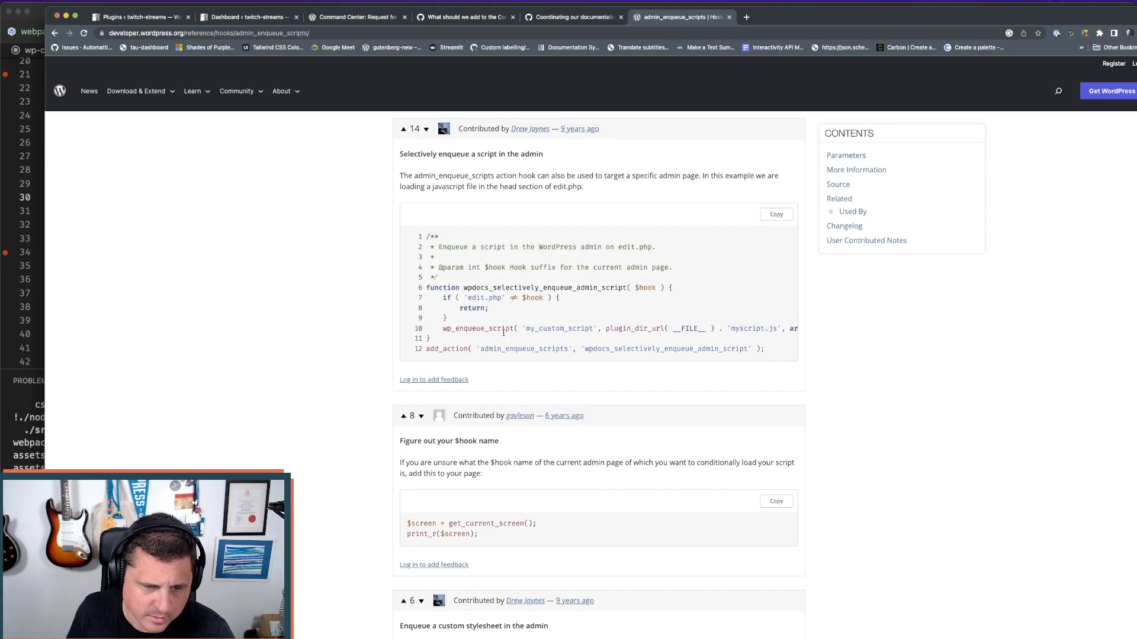
- Reload the WordPress dashboard to test the script, dismiss its alert and close the developer tools
key(super+Tab)
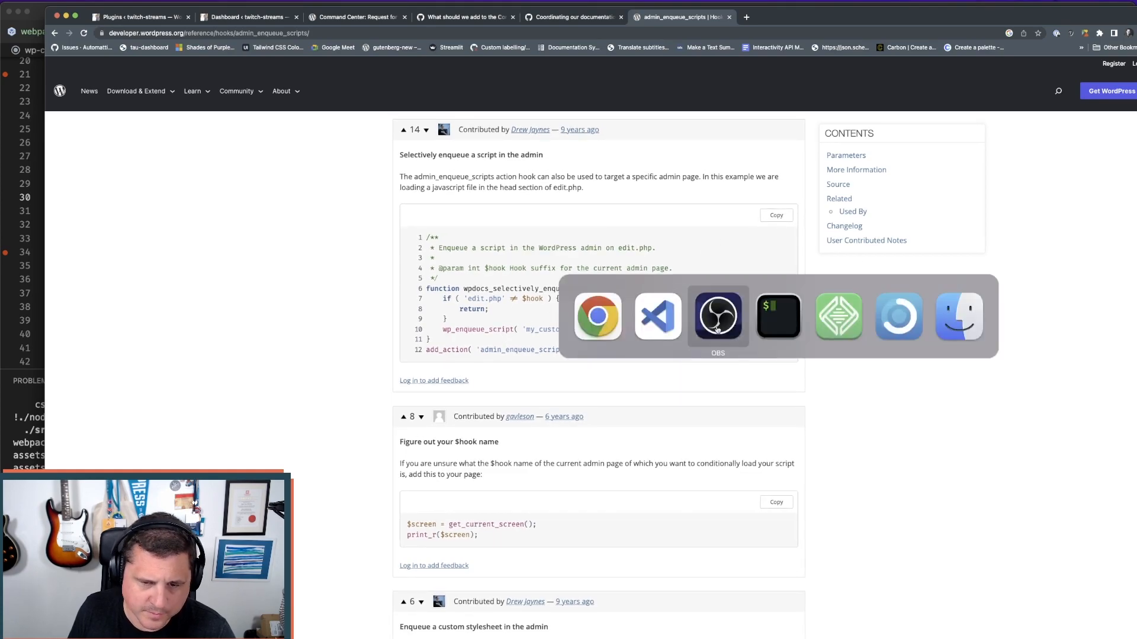
key(super+Tab)
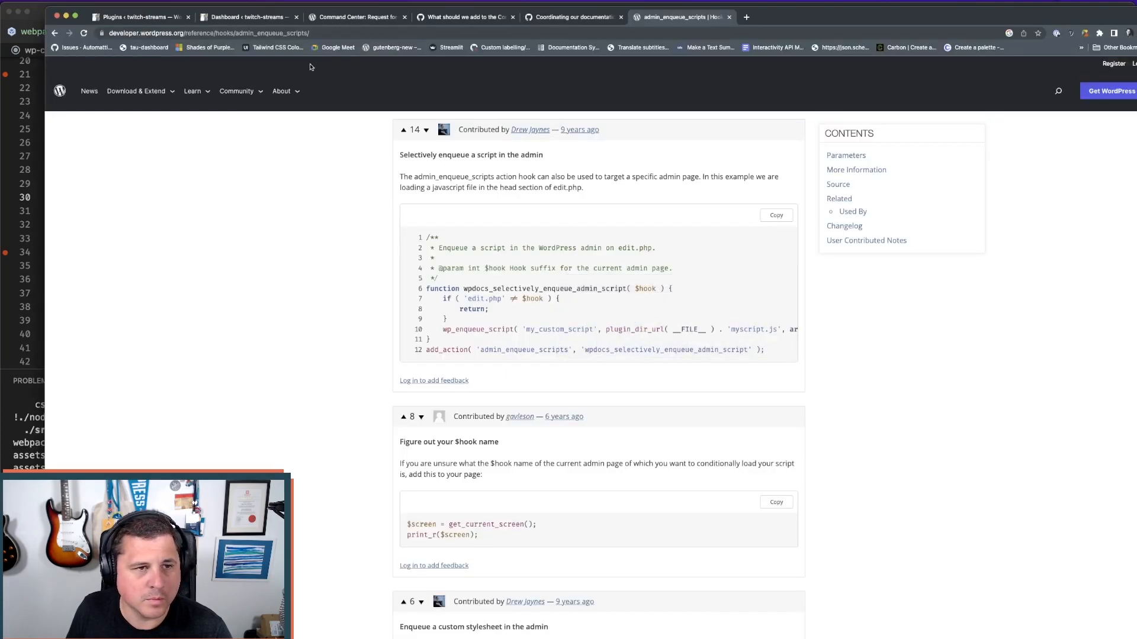
click(244, 17)
key(super+r)
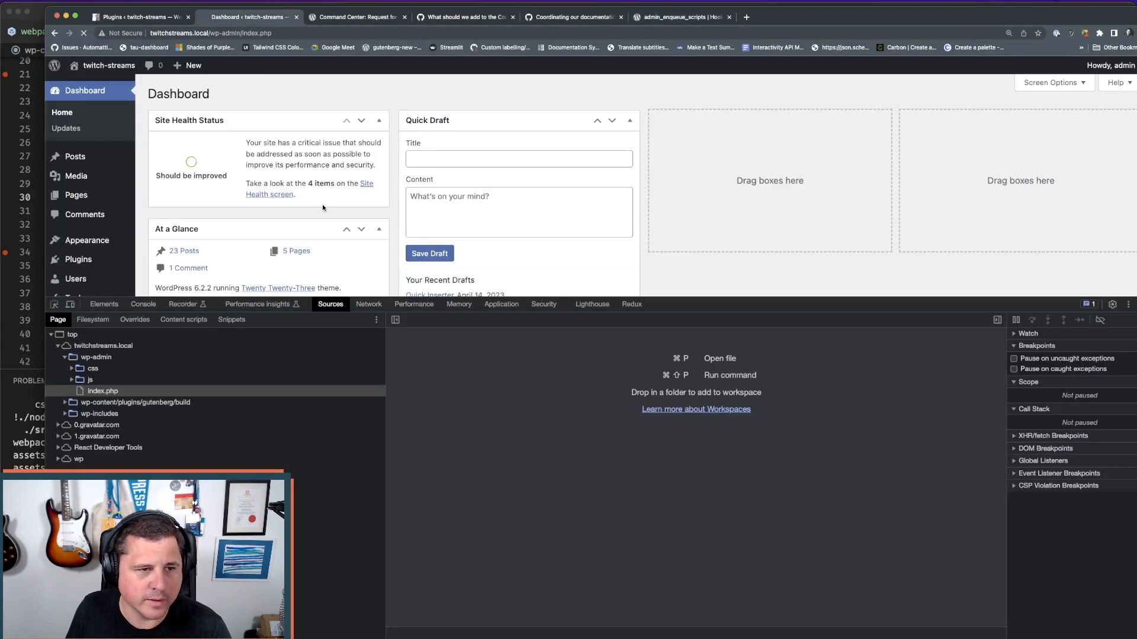
click(678, 84)
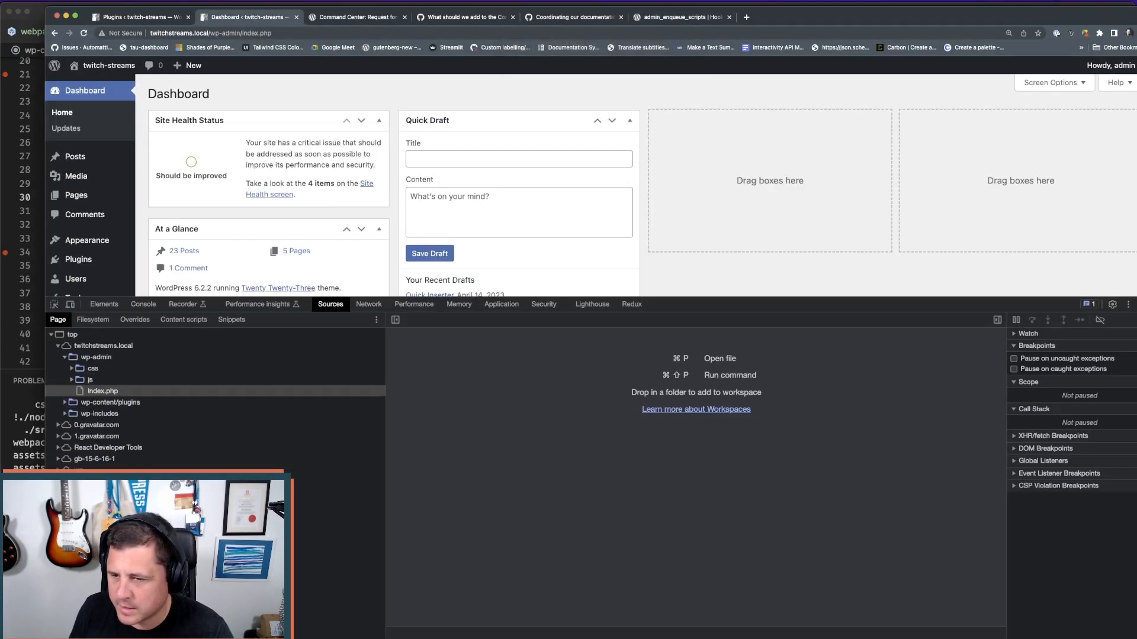
key(super+alt+i)
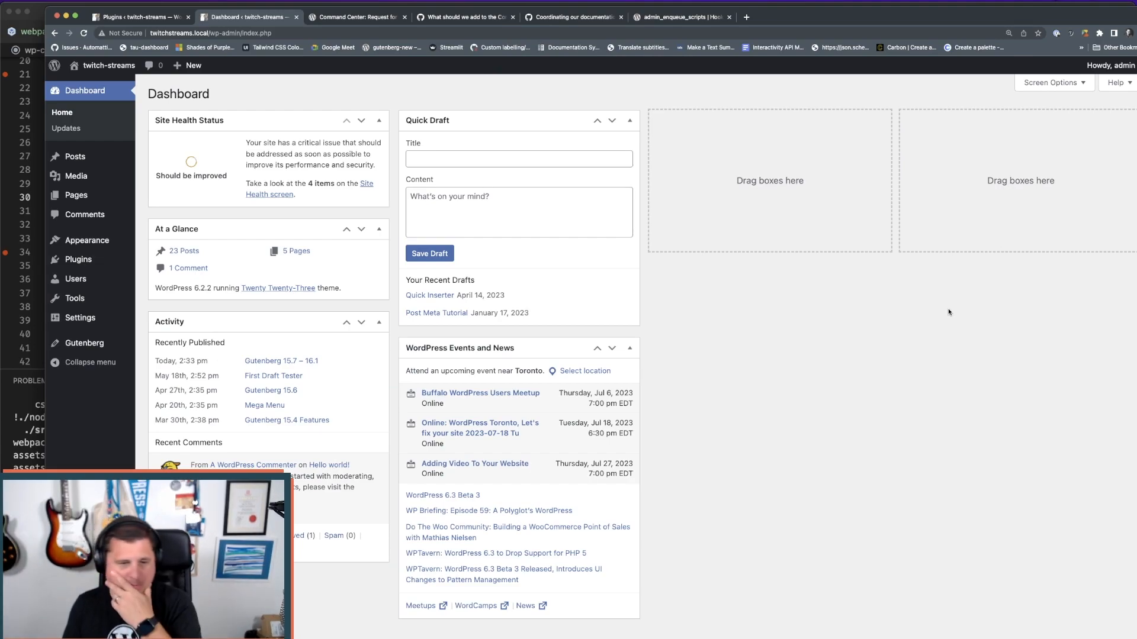
- Open the site editor to test the script there and dismiss its alert
mouse_move(89, 247)
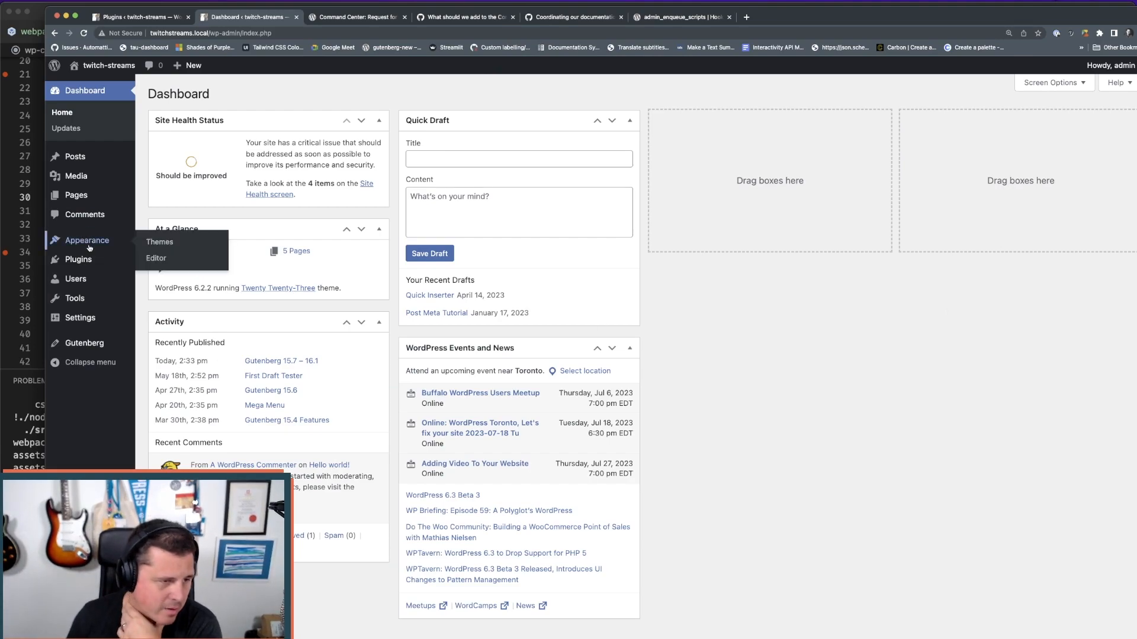
click(156, 259)
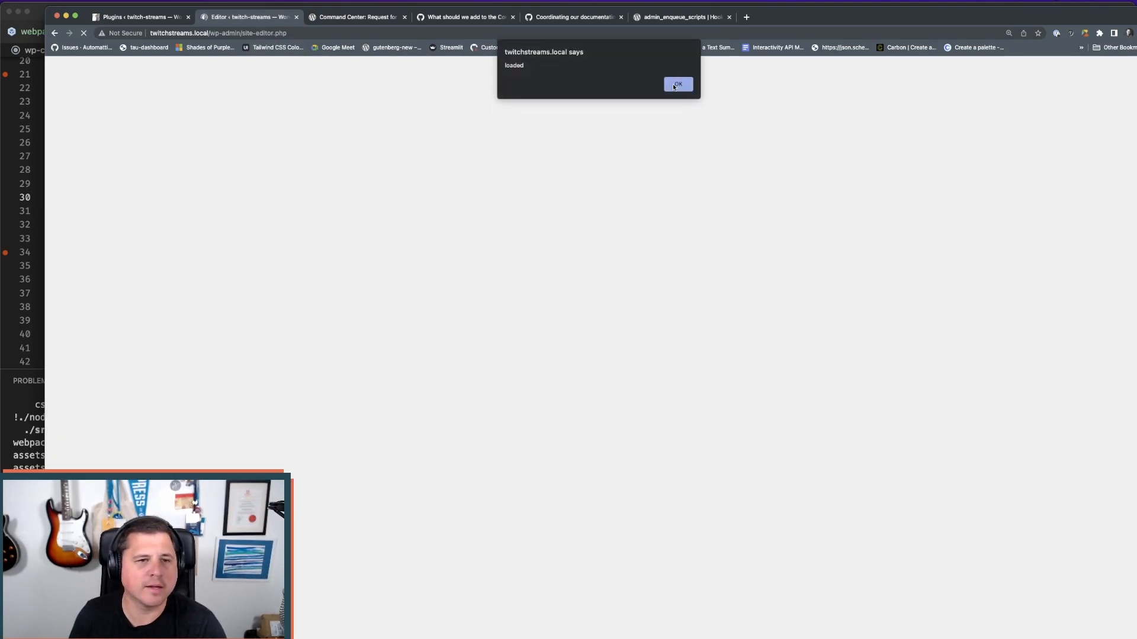
click(674, 86)
- Consult the hook reference example and add a $hook parameter to the admin_enqueue_scripts callback in gb-15-6-16-1.php
click(681, 16)
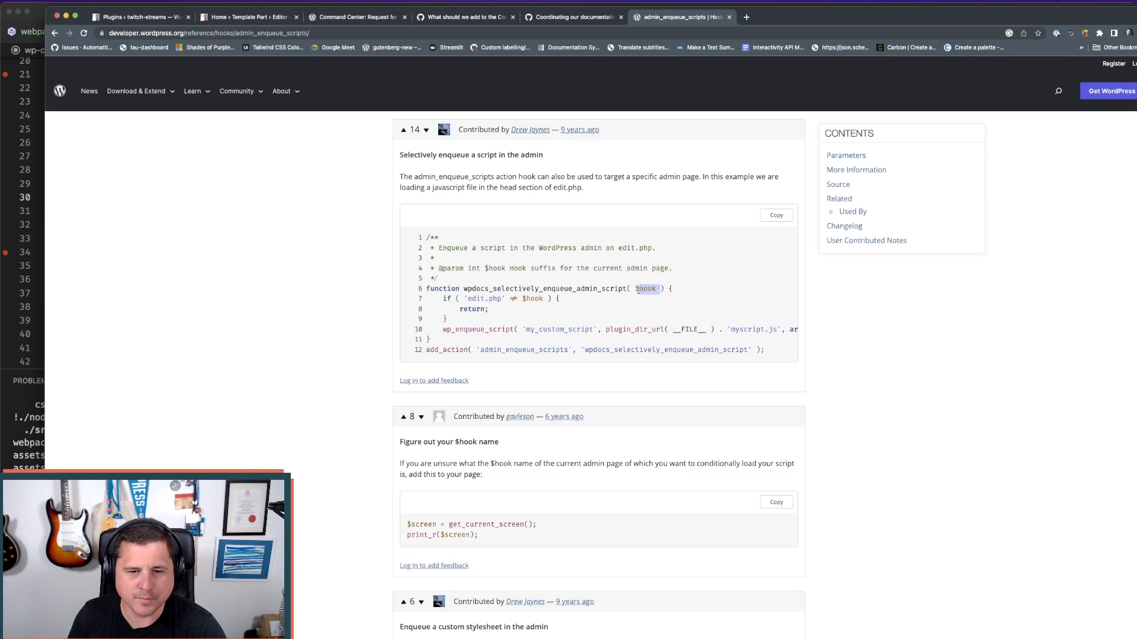
click(9, 239)
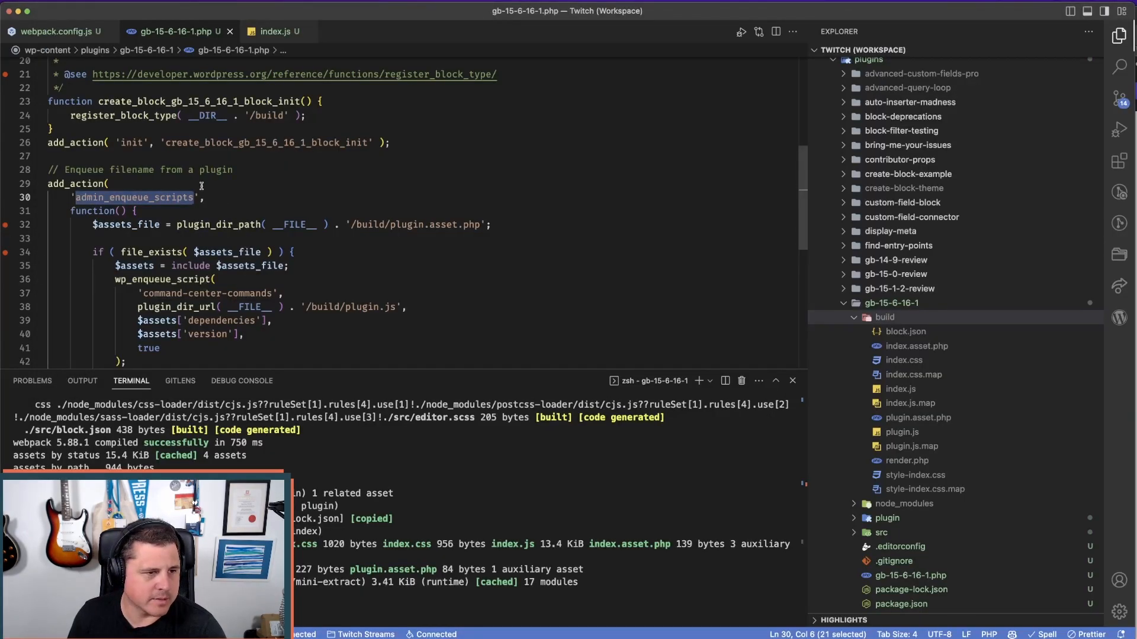
click(122, 212)
text($hook)
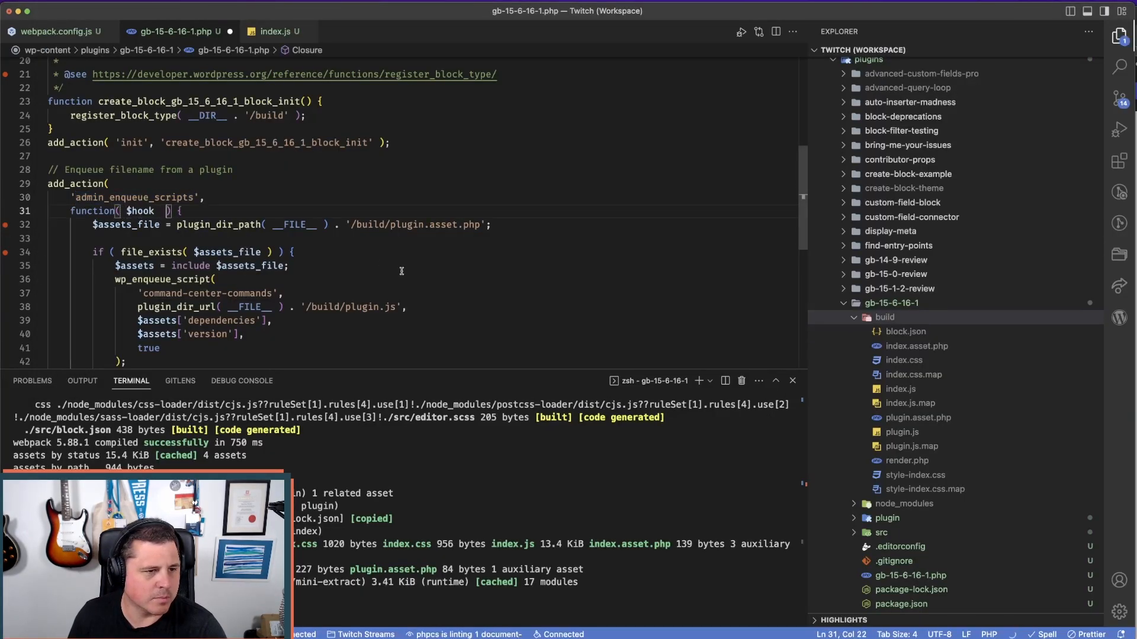
key(BackSpace)
- Insert a die( $hook); debug statement at the start of the admin_enqueue_scripts callback
click(301, 213)
key(Return)
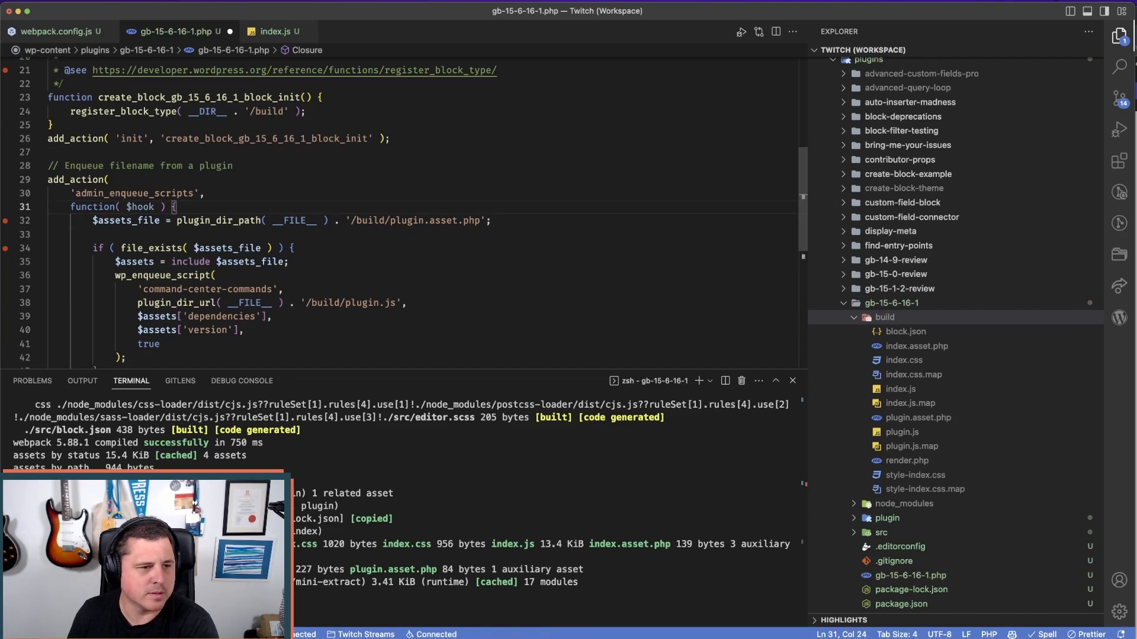
key(Return)
text(die)
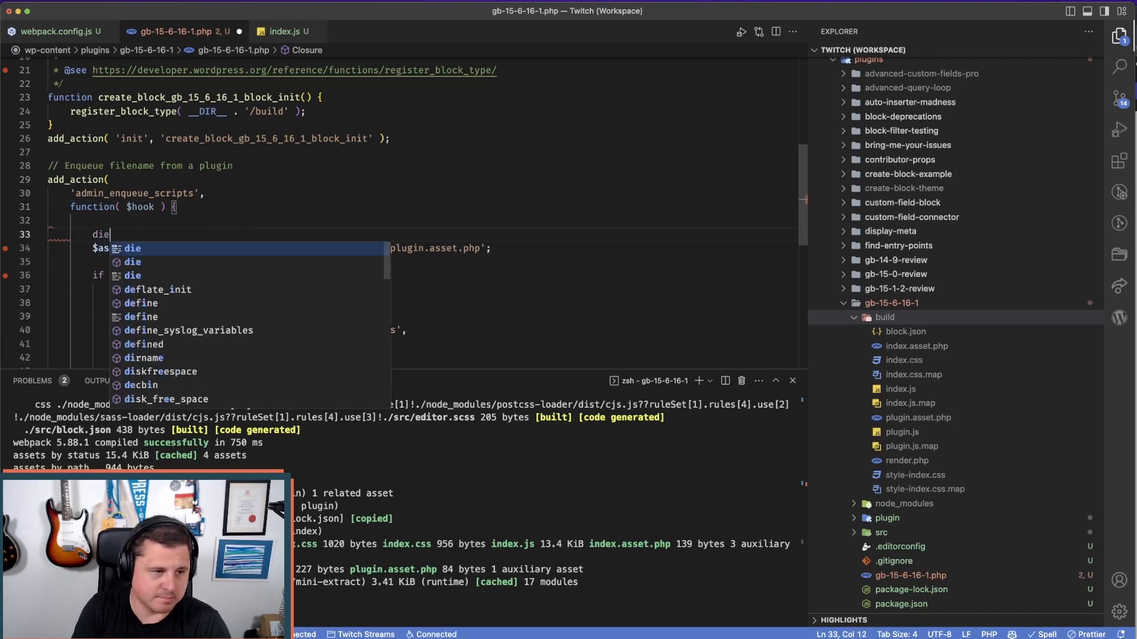
text(( $hook)
key(super+Tab)
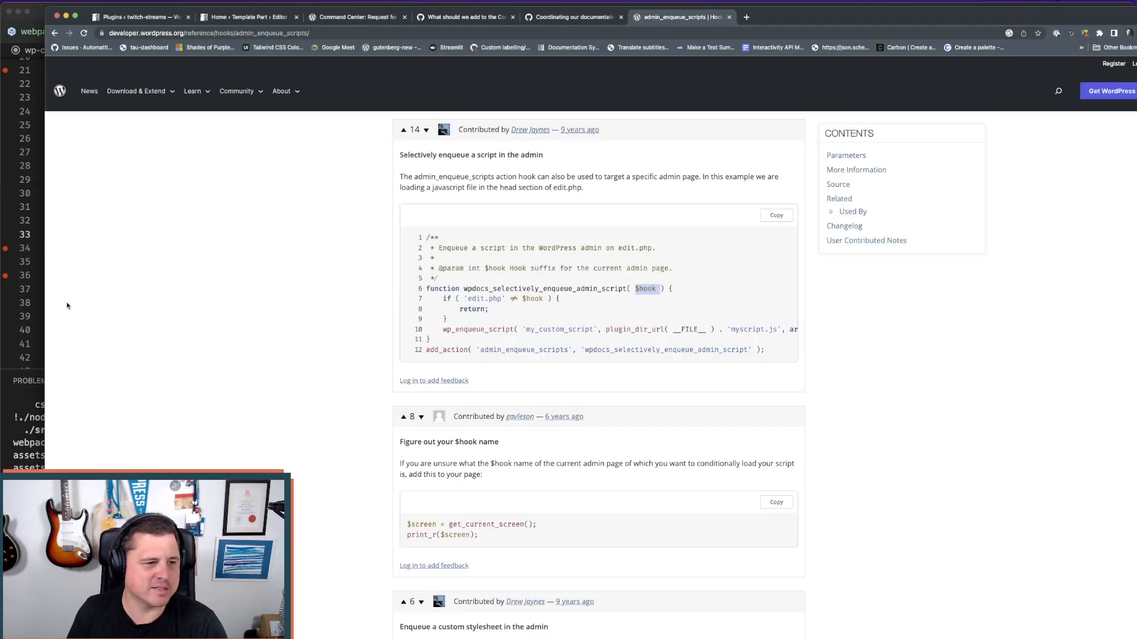
key(super+Tab)
text(;)
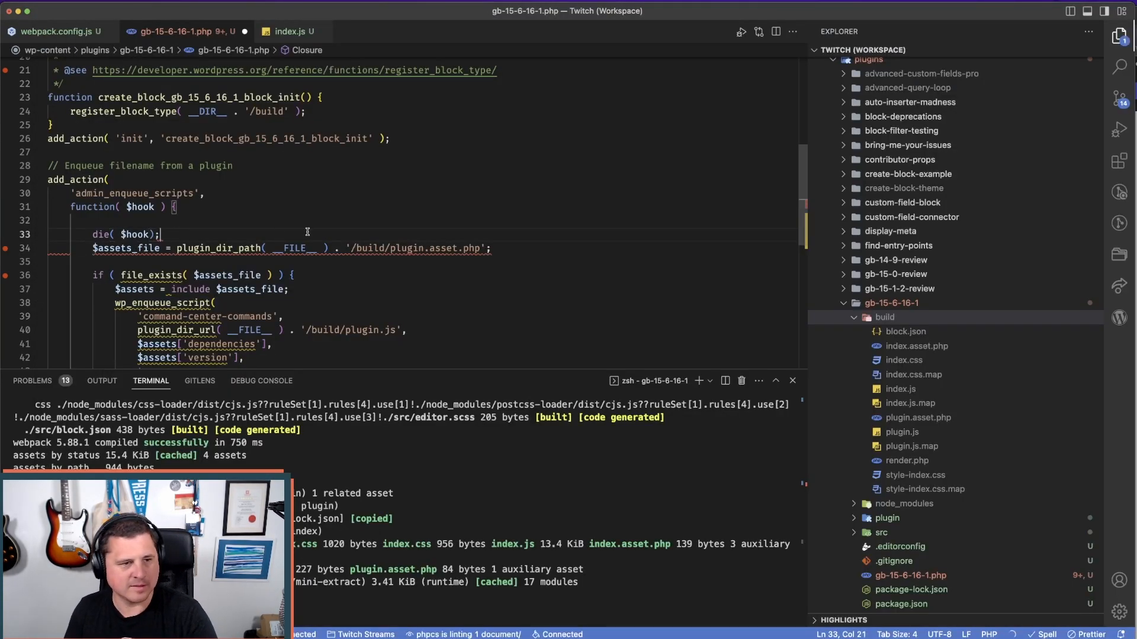
- Switch to the browser and reload the site editor to check the hook debug output
key(super+Tab)
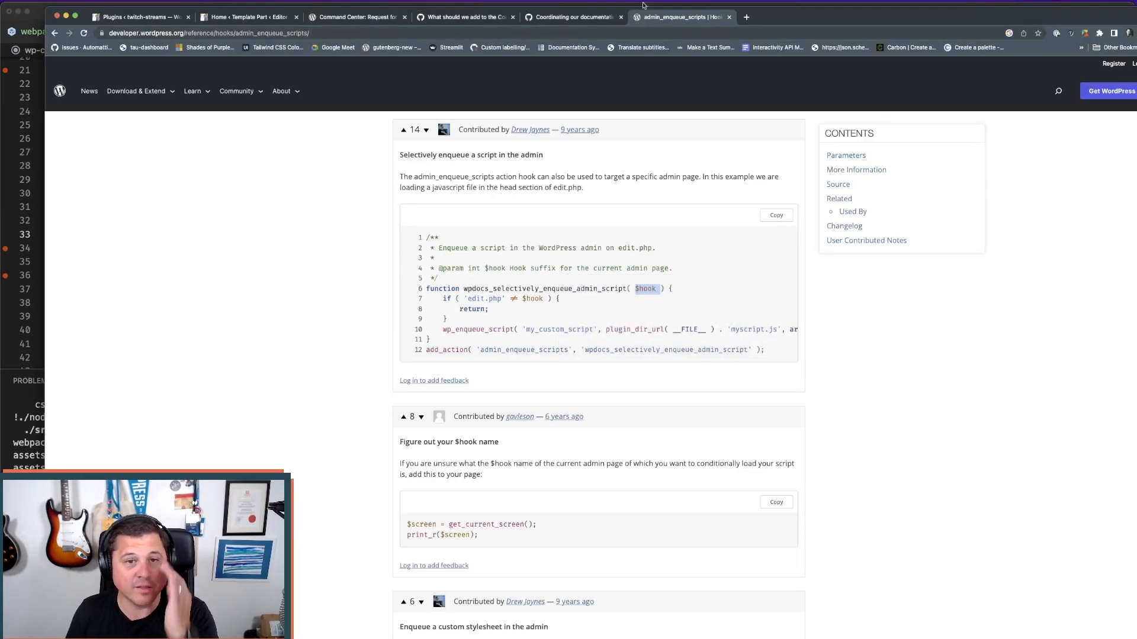
click(355, 17)
click(255, 18)
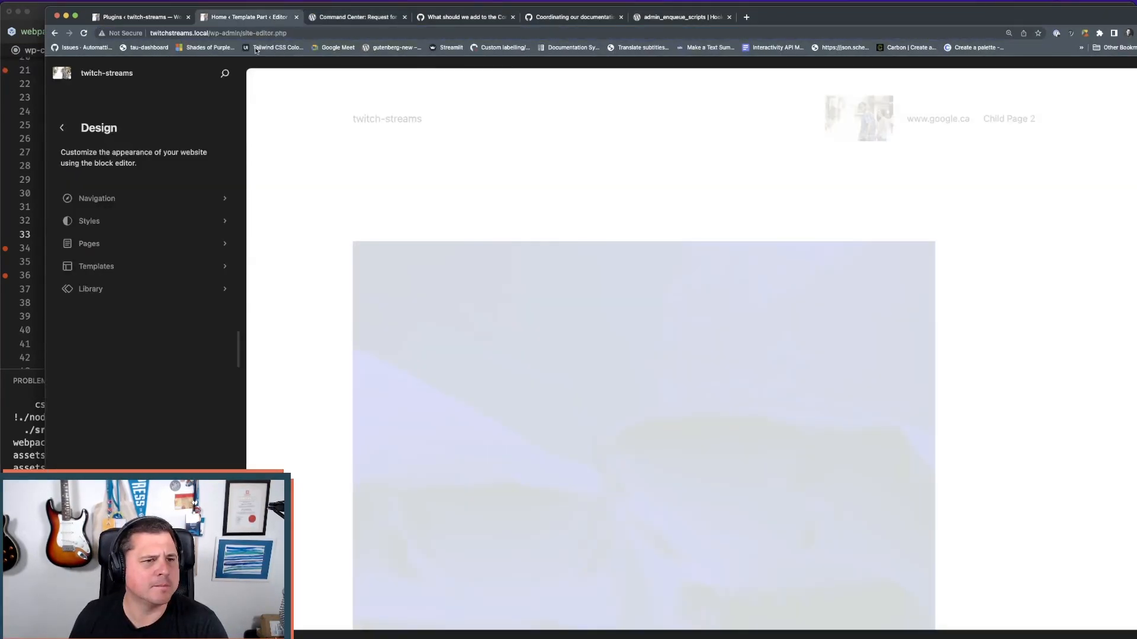
key(super+r)
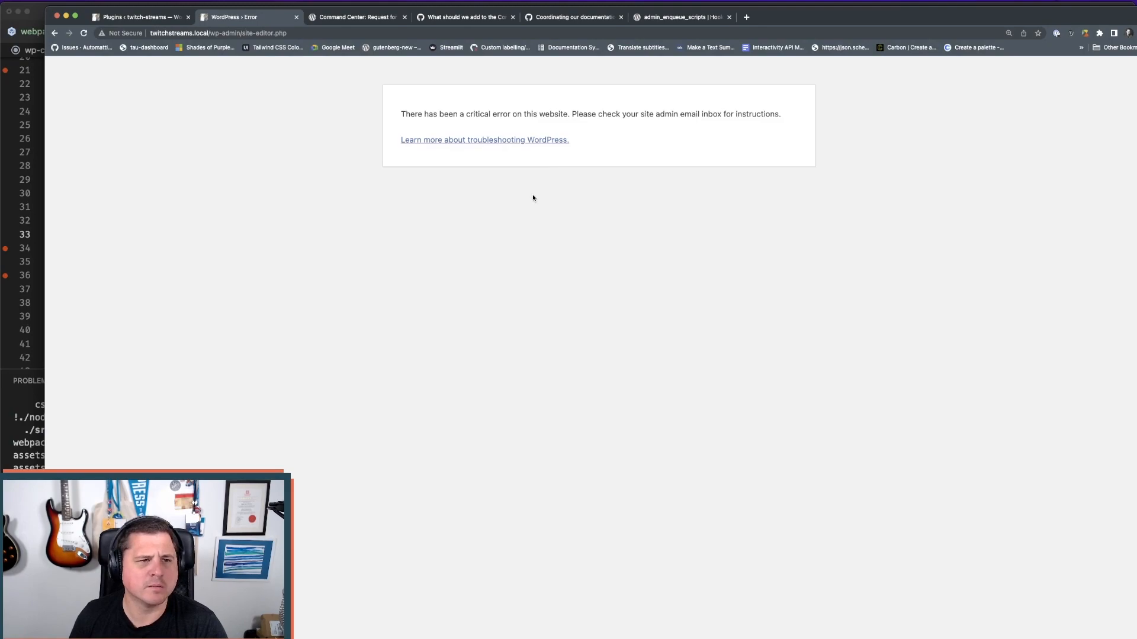
- Return to VS Code, save gb-15-6-16-1.php, and examine the latest entries in debug.log under public/wp-content
key(super+Tab)
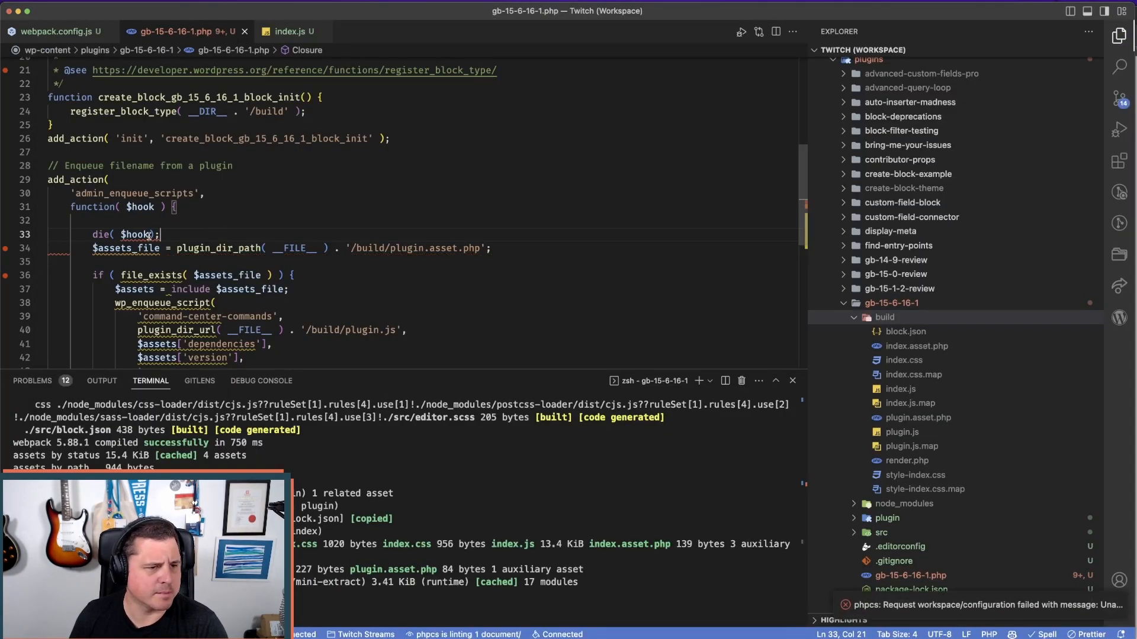
key(super+s)
scroll(199, 247, down, 1)
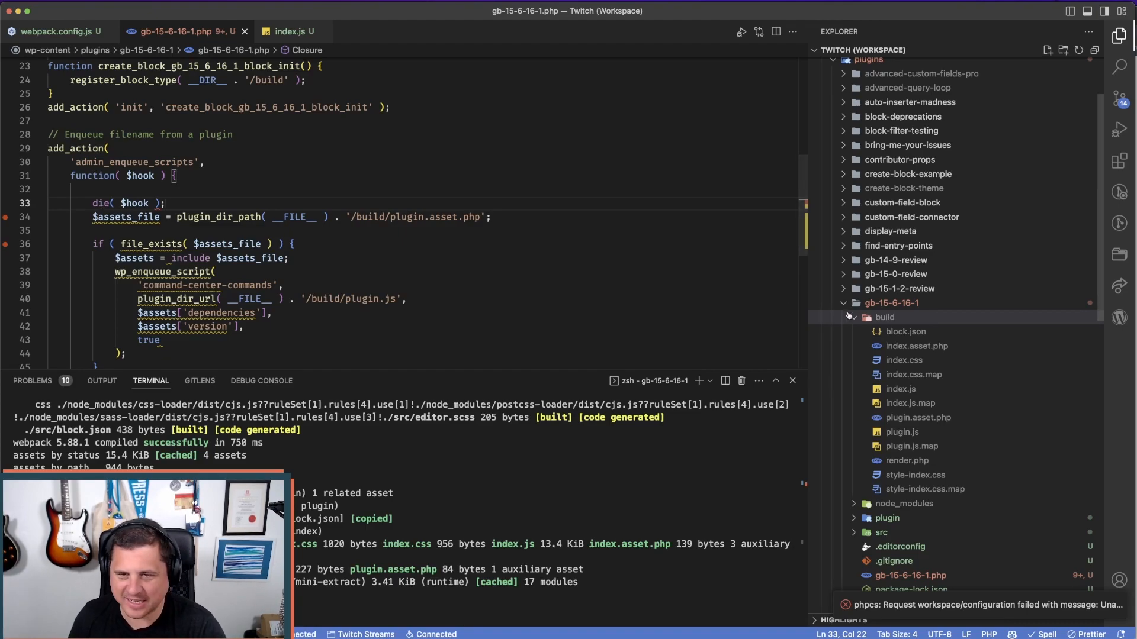
scroll(838, 68, up, 2)
click(833, 119)
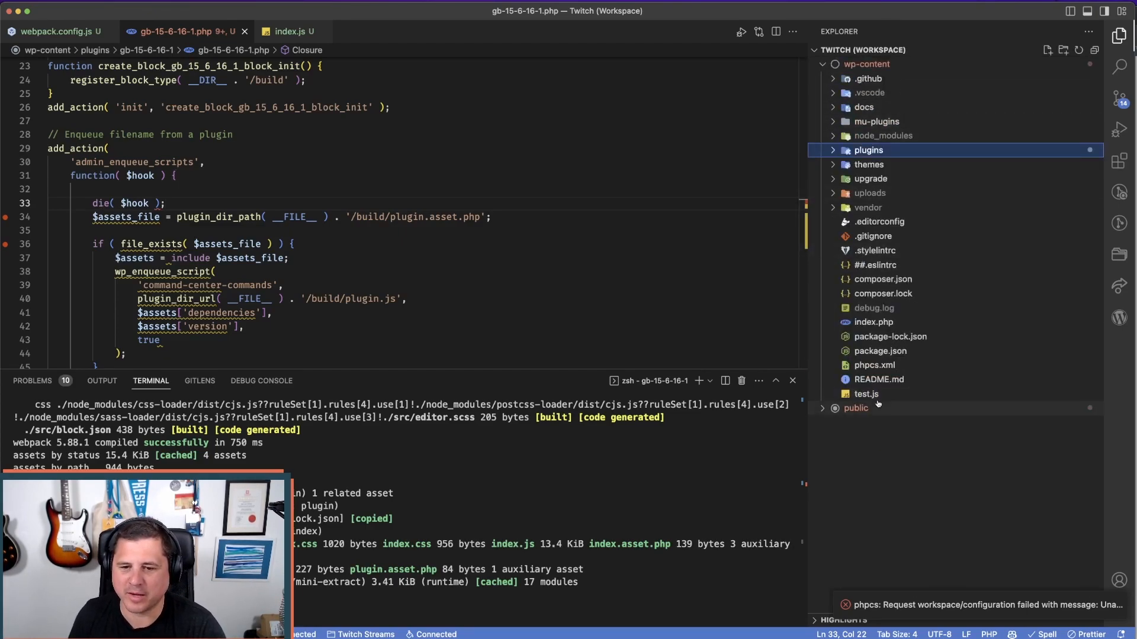
click(828, 409)
click(828, 409)
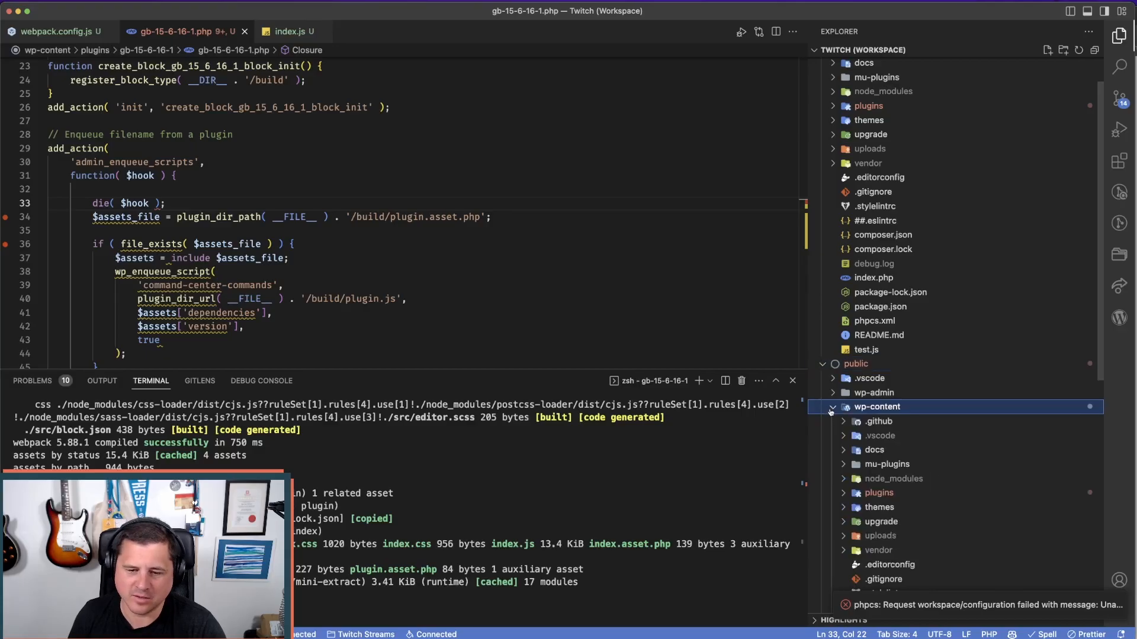
scroll(888, 415, down, 5)
click(884, 433)
scroll(577, 358, down, 20)
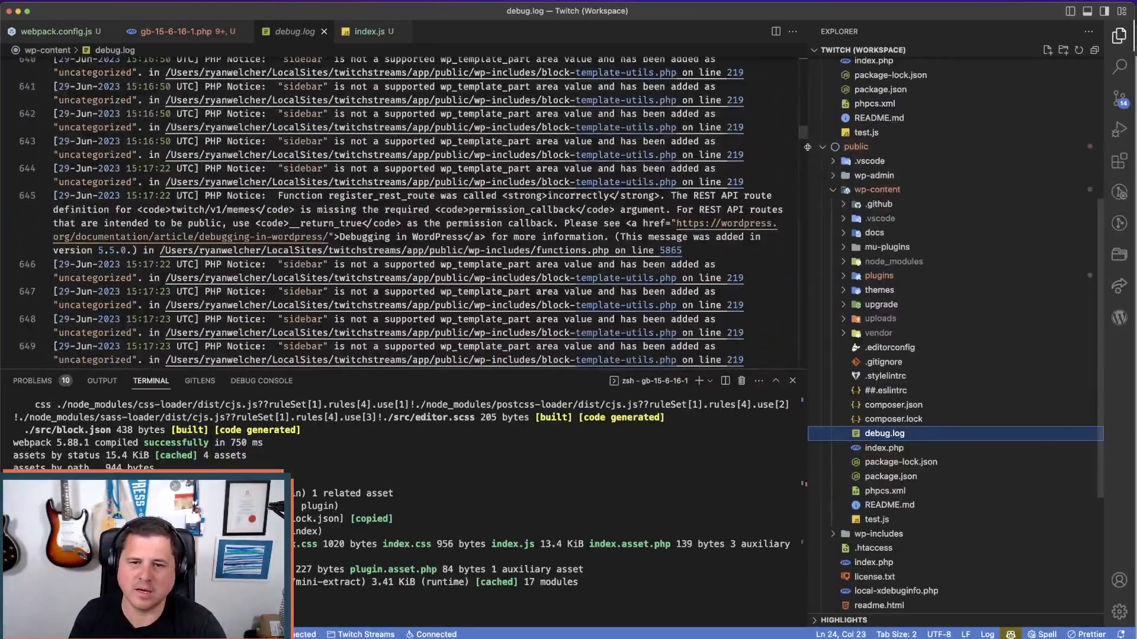
scroll(479, 283, down, 20)
scroll(479, 283, up, 4)
scroll(473, 285, up, 3)
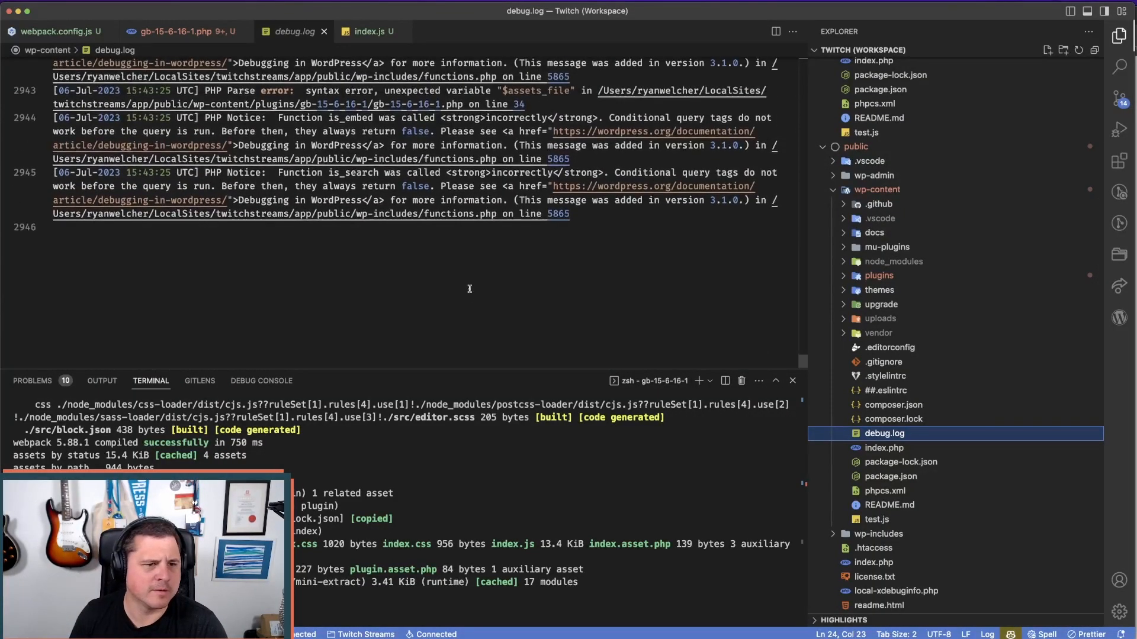
- Clear all content from debug.log and save the file
click(463, 290)
key(super+a)
key(BackSpace)
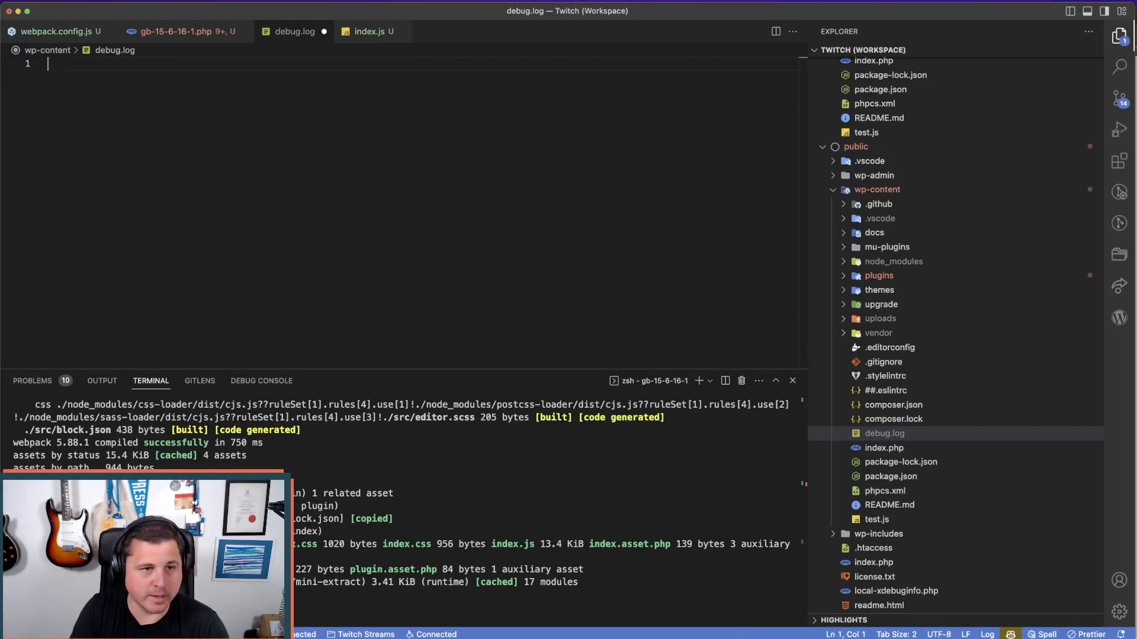
key(super+s)
- Reload the site editor in the browser and copy the printed hook name
key(super+Tab)
key(super+r)
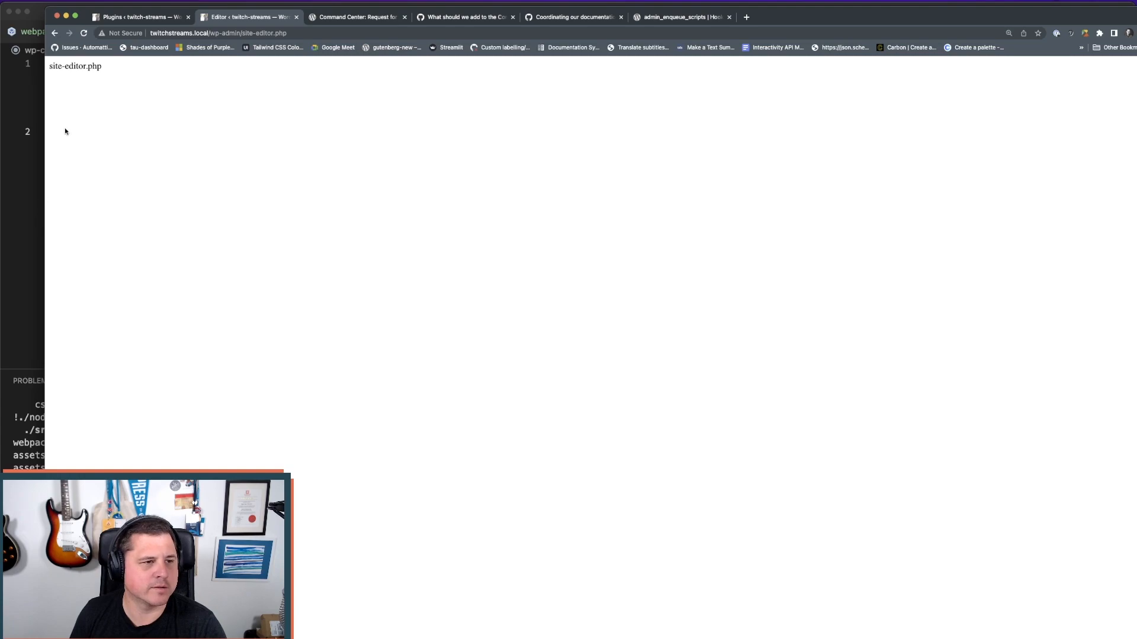
drag(117, 67, 49, 66)
key(super+Tab)
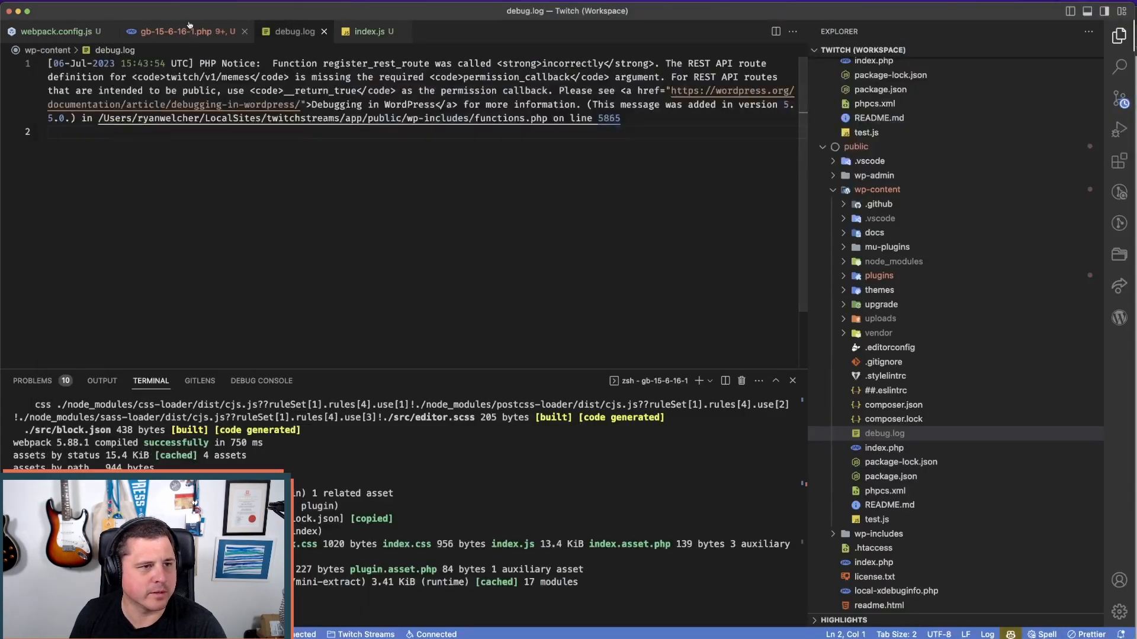
- In gb-15-6-16-1.php, replace the die( $hook ) statement with a check that returns early unless $hook is 'site-editor.php'
click(188, 26)
drag(166, 202, 129, 201)
key(super+shift+k)
key(Up)
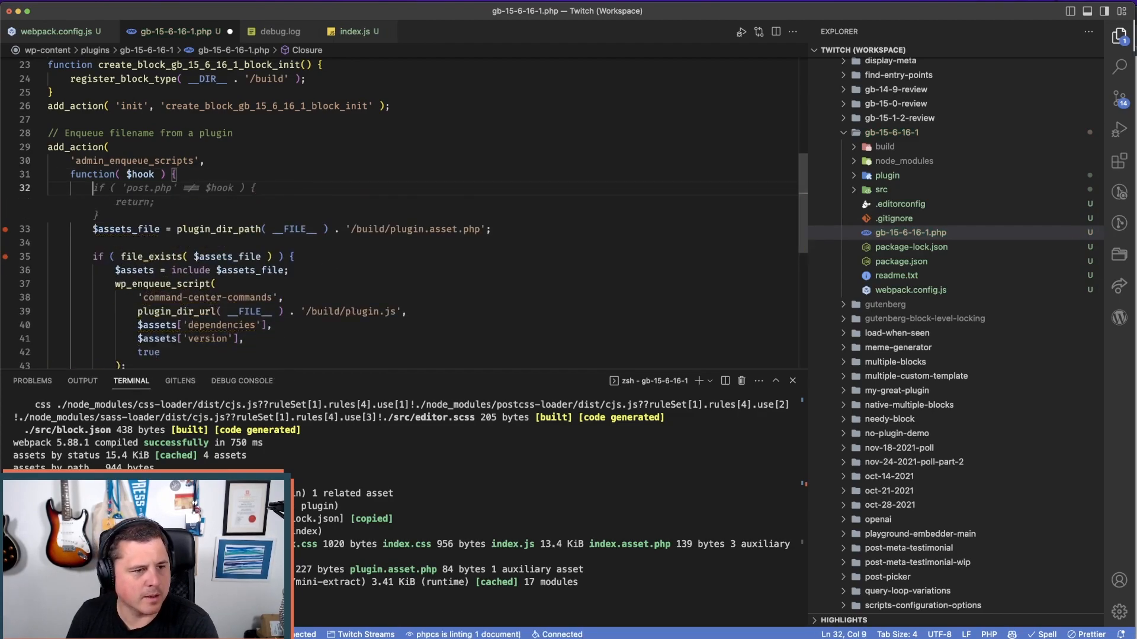
key(Tab)
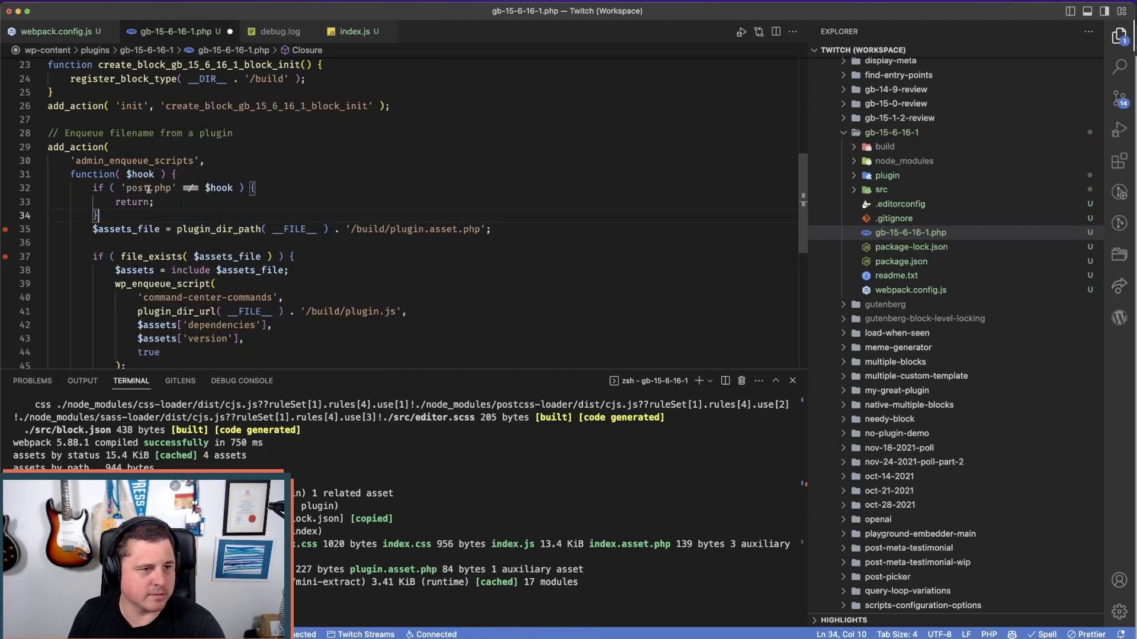
drag(171, 189, 126, 190)
text(site-editor.php)
key(super+s)
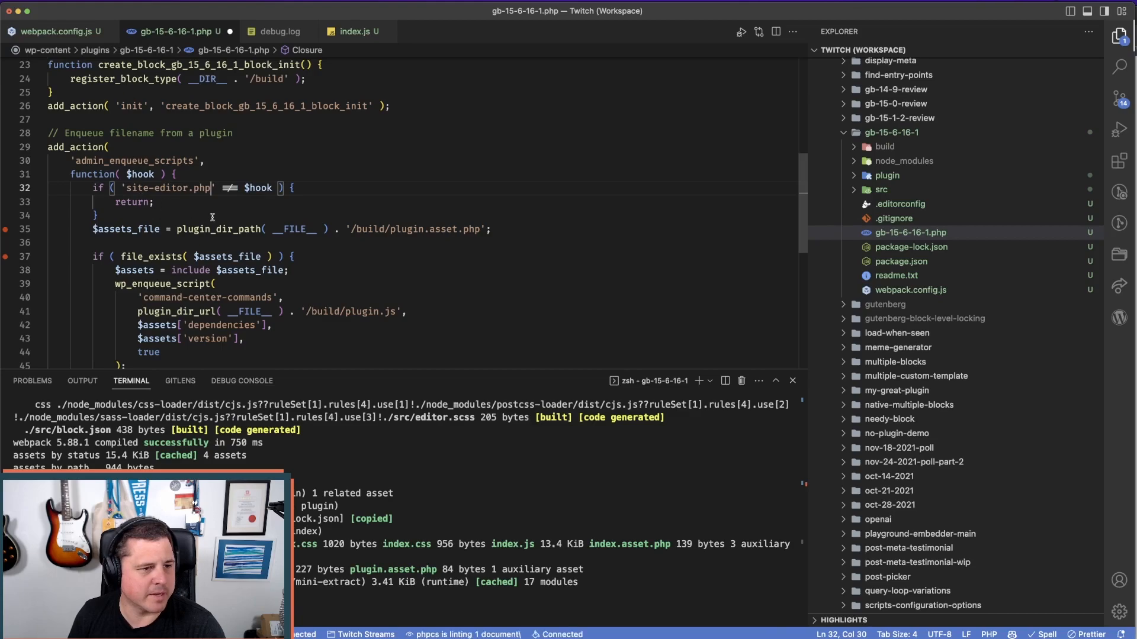
- Add blank lines before and after the $hook check in the callback and save the file
click(183, 174)
key(Return)
click(127, 231)
key(Return)
click(370, 307)
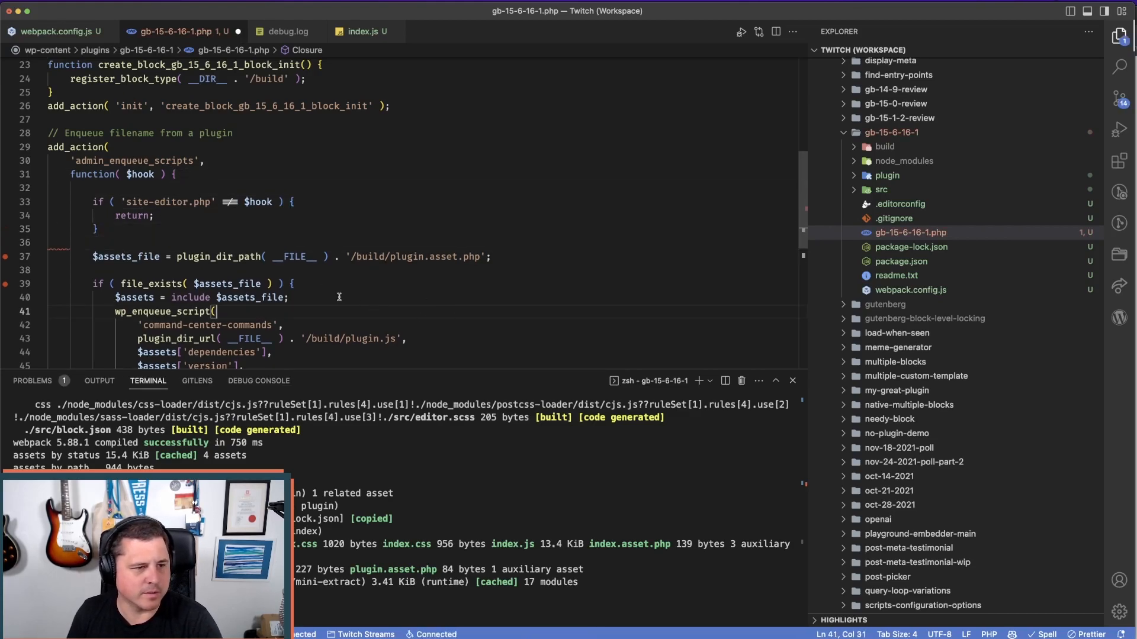
key(super+s)
scroll(349, 296, down, 2)
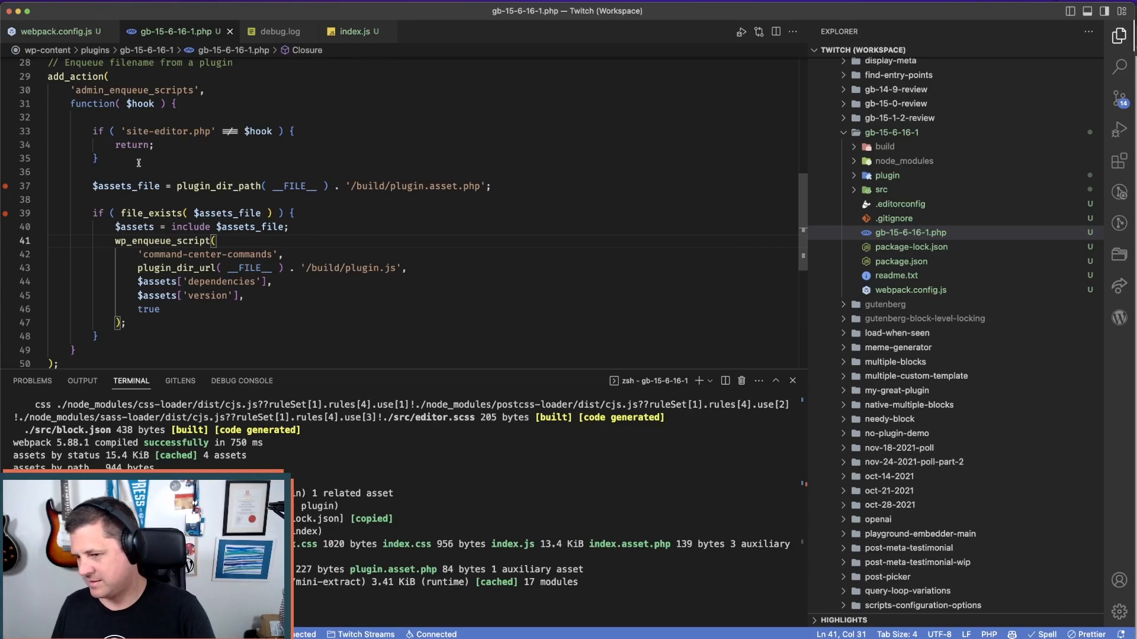
scroll(139, 163, down, 1)
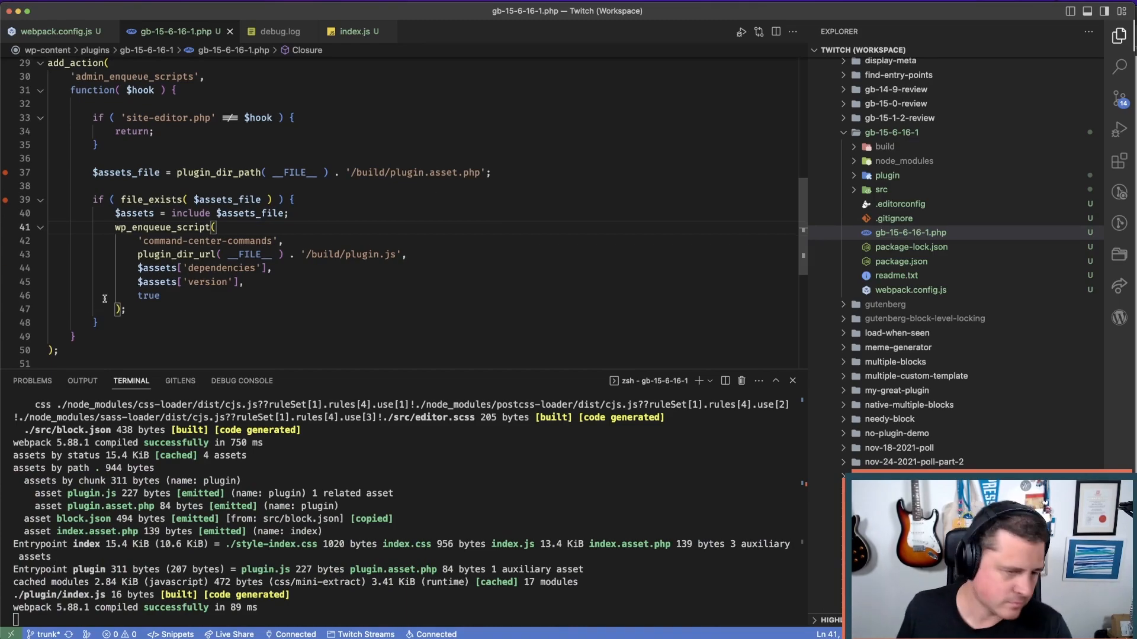
- Hide the terminal and open the plugin's index.js file
key(super+j)
click(247, 370)
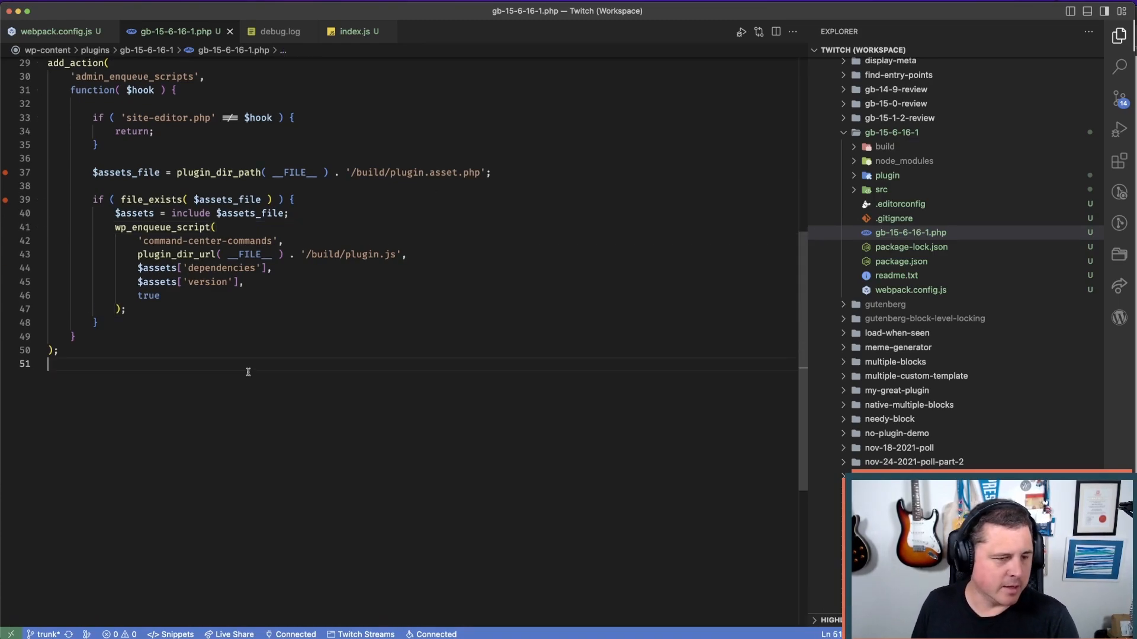
scroll(281, 244, up, 2)
click(373, 34)
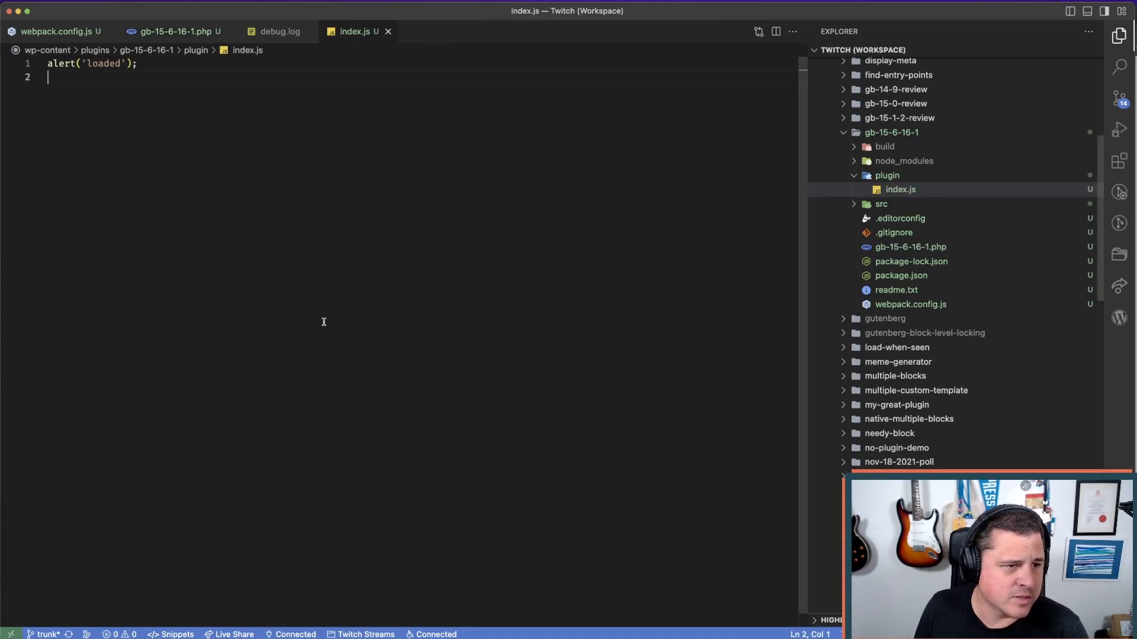
- Reload the site editor in the browser to test the hook condition and dismiss the script's alert
key(super+Tab)
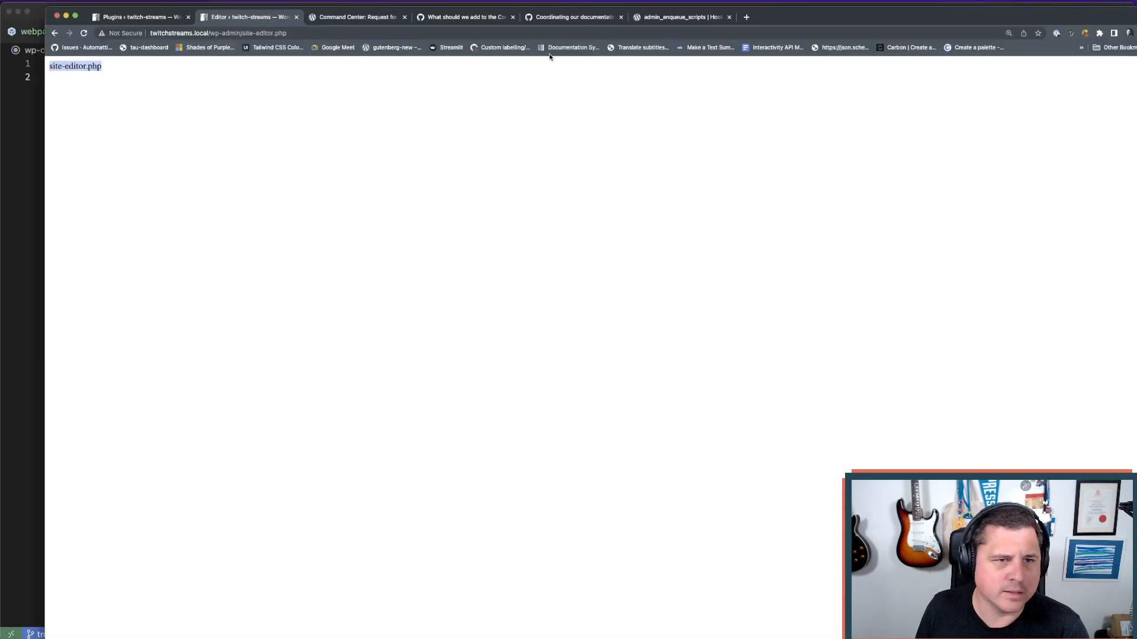
key(super+r)
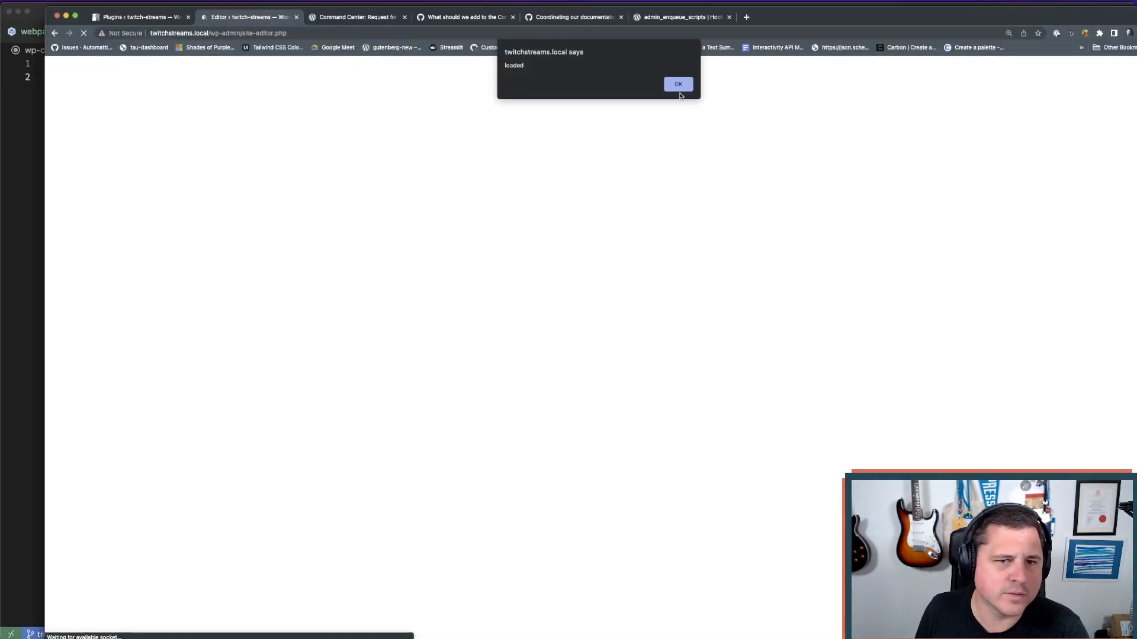
click(678, 85)
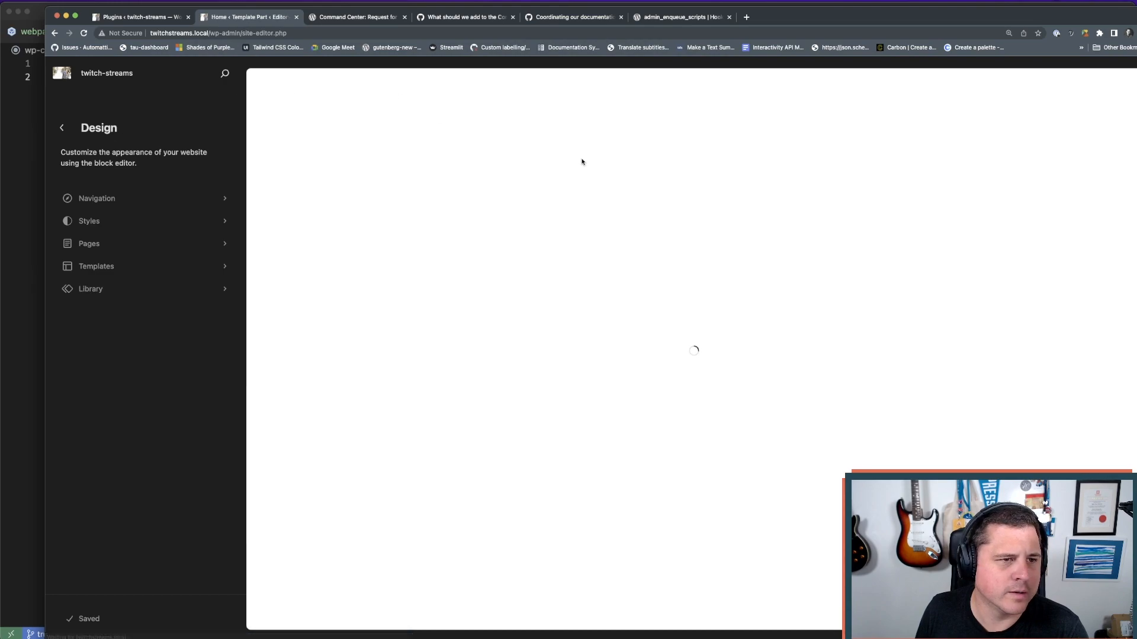
- Open the Command Center request-for-feedback post and examine how static commands are registered
click(586, 19)
click(452, 17)
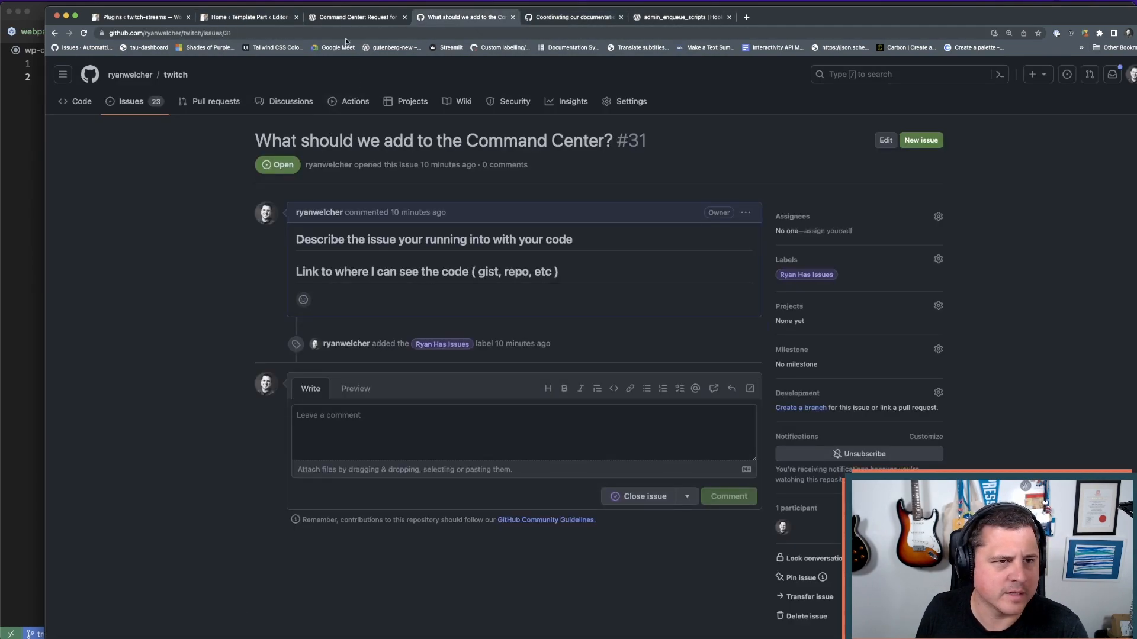
click(335, 21)
scroll(265, 368, down, 10)
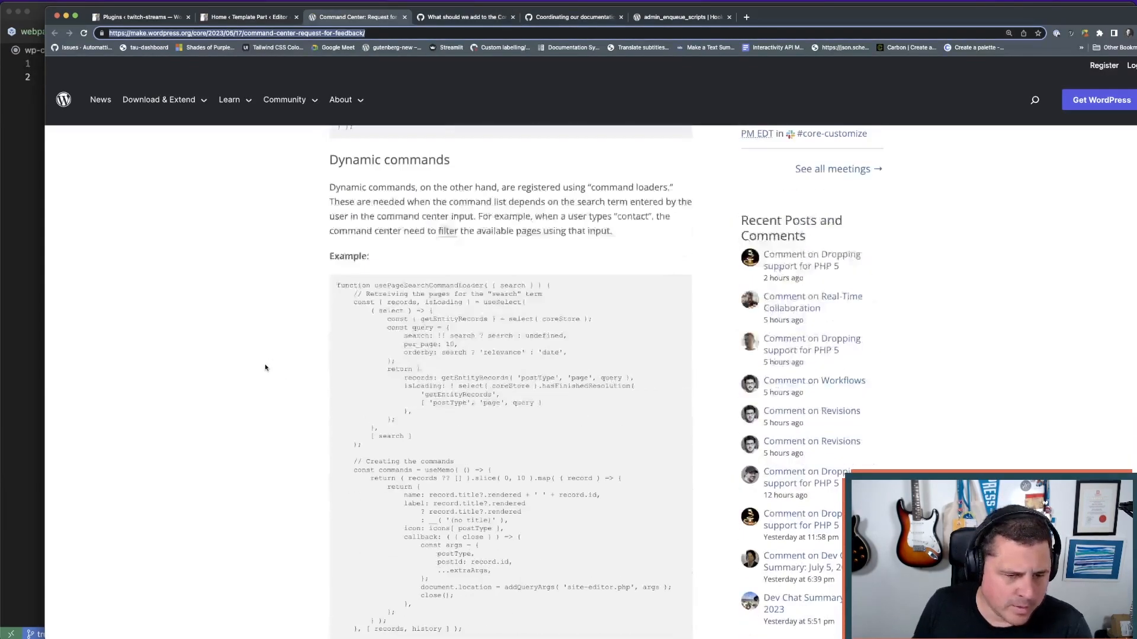
scroll(265, 367, up, 5)
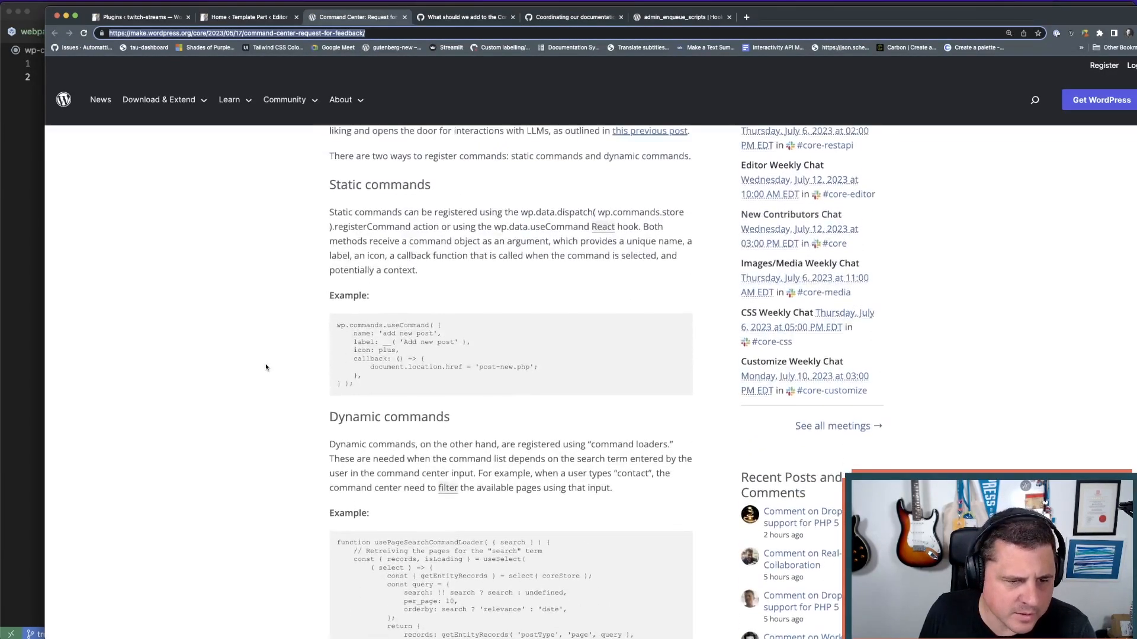
scroll(422, 305, up, 1)
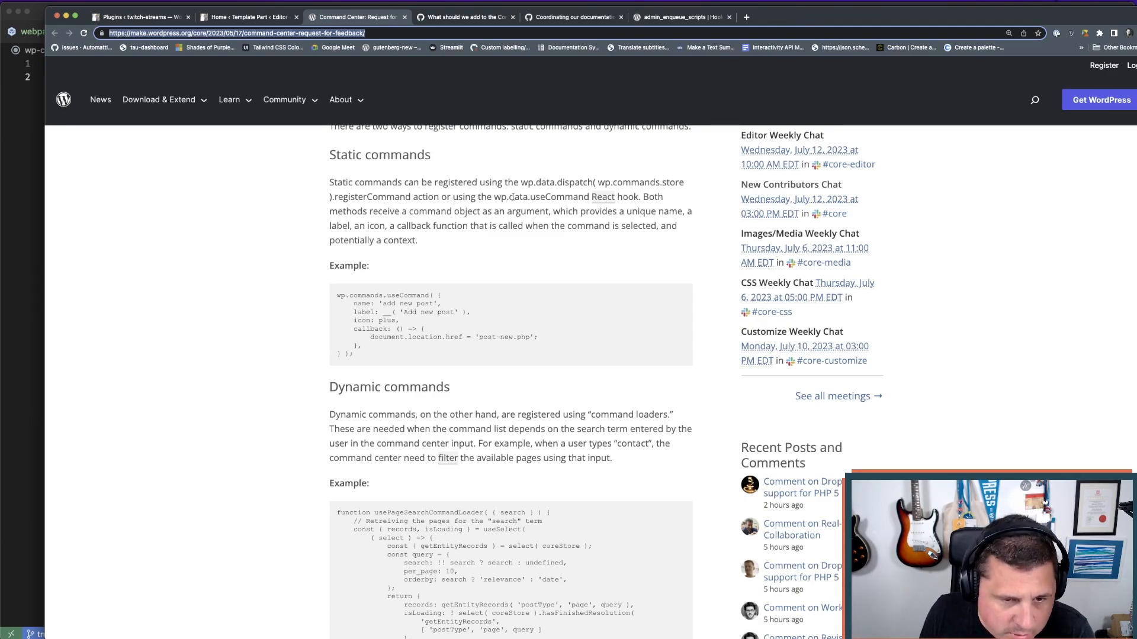
scroll(516, 199, up, 1)
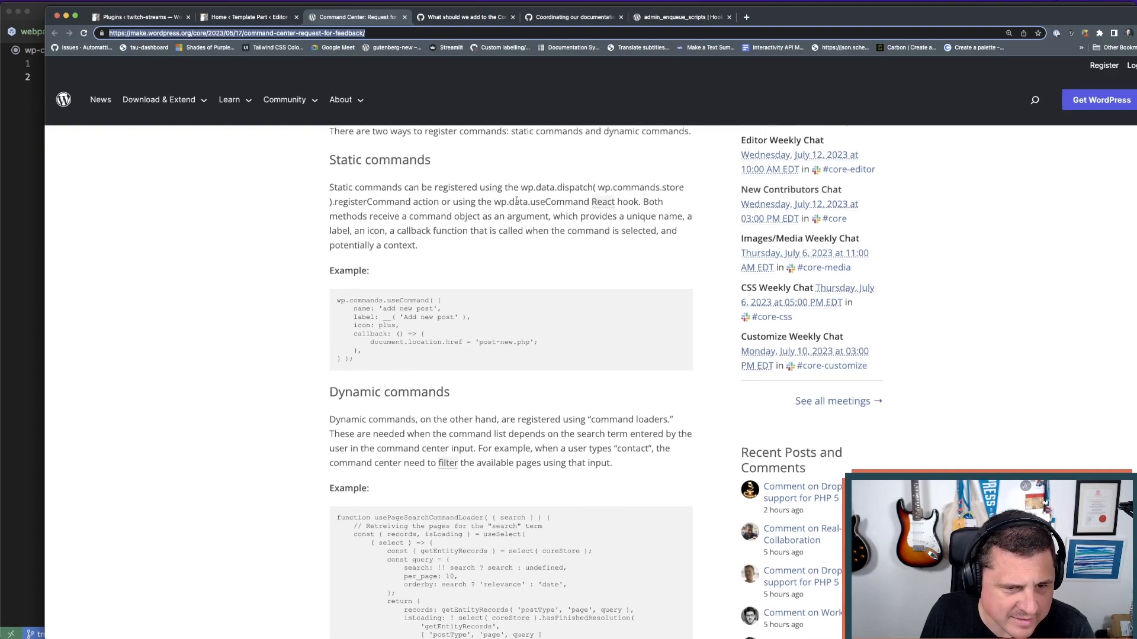
scroll(523, 238, up, 1)
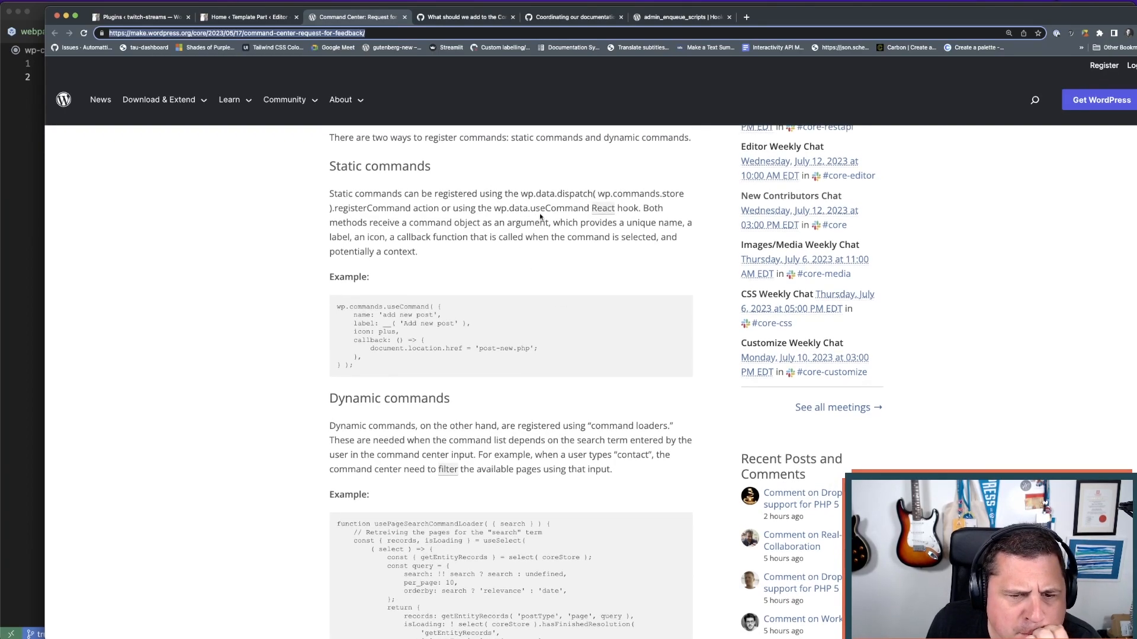
scroll(542, 214, up, 1)
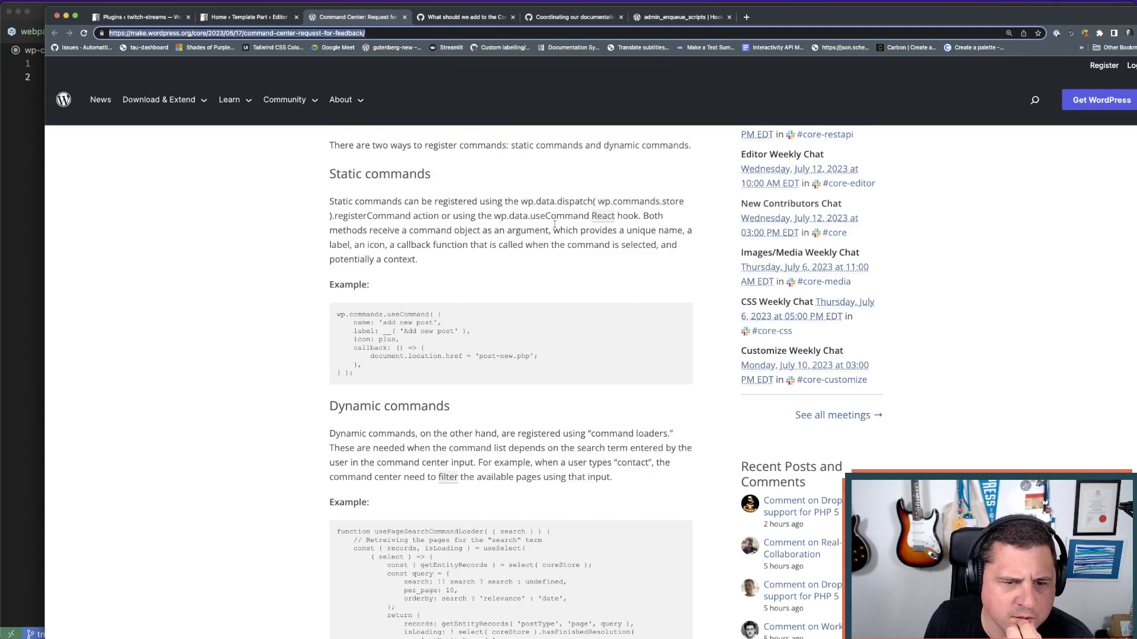
- Delete the alert('loaded') line from the plugin's index.js in VS Code and add an empty line
click(18, 254)
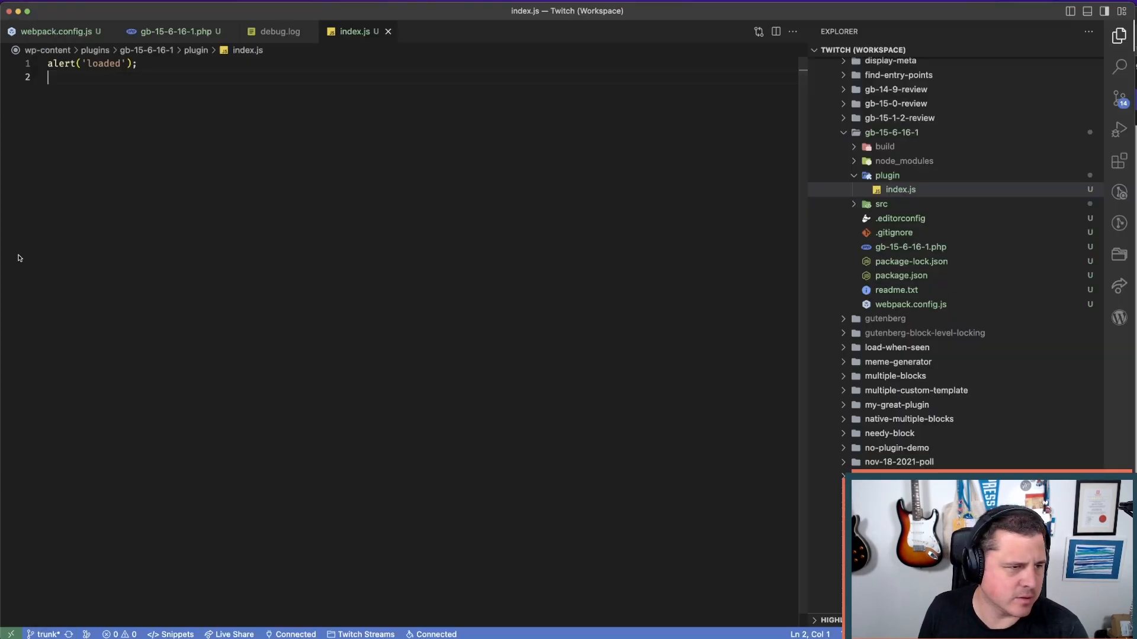
drag(143, 64, 47, 65)
key(BackSpace)
key(Down)
key(Return)
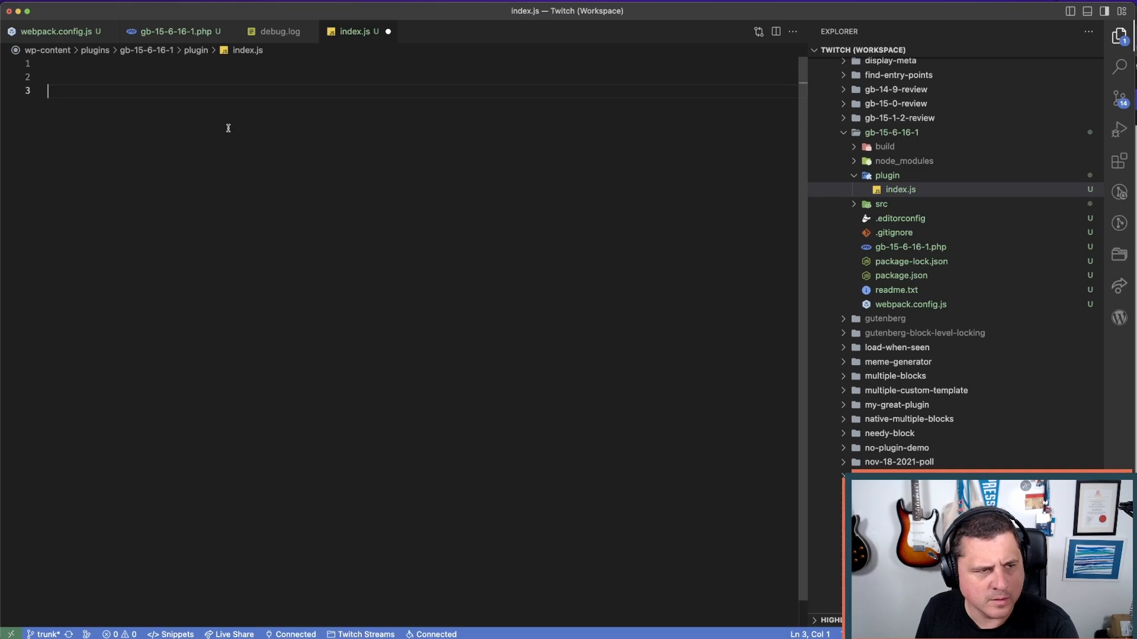
- Return to the Command Center post in the browser and examine the dynamic commands example using useCommandLoader
key(super+Tab)
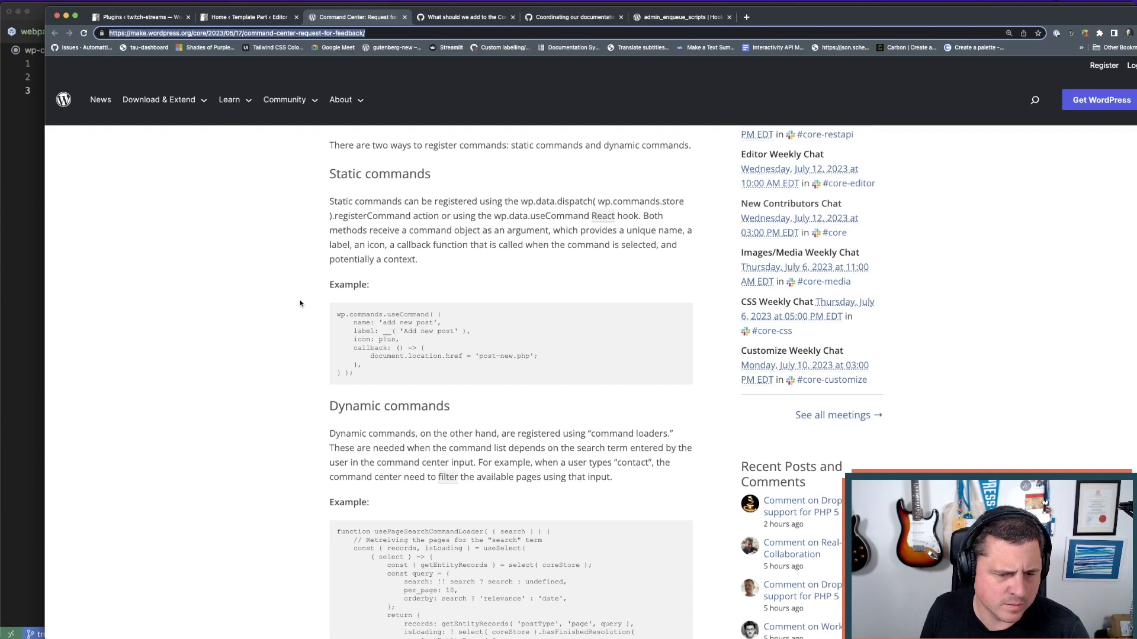
scroll(299, 303, down, 5)
scroll(299, 303, down, 4)
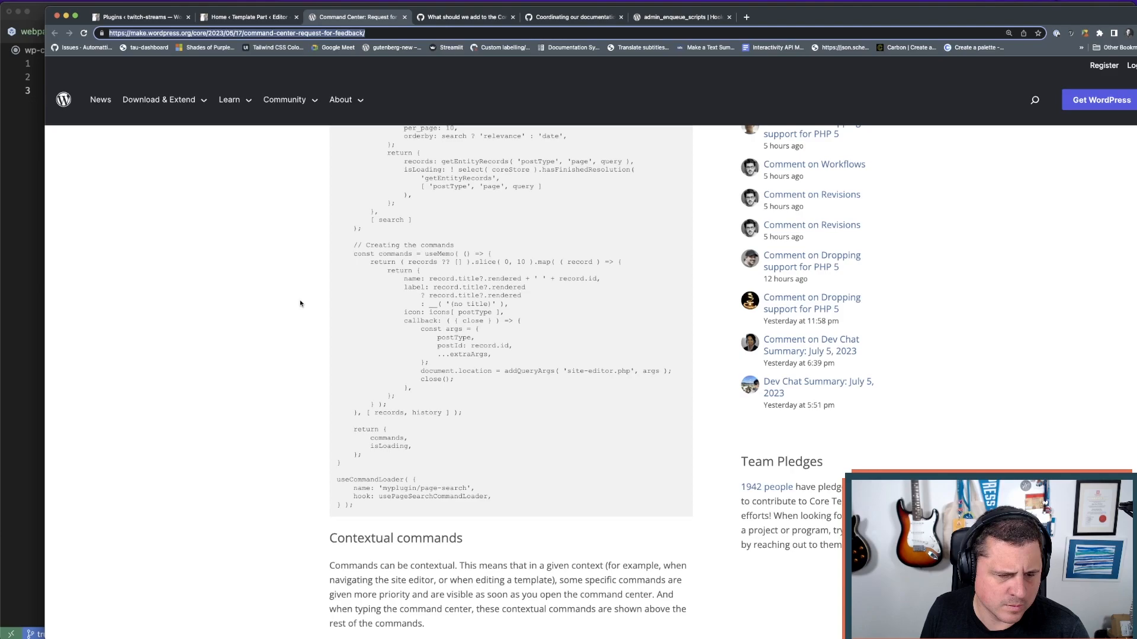
scroll(299, 303, up, 3)
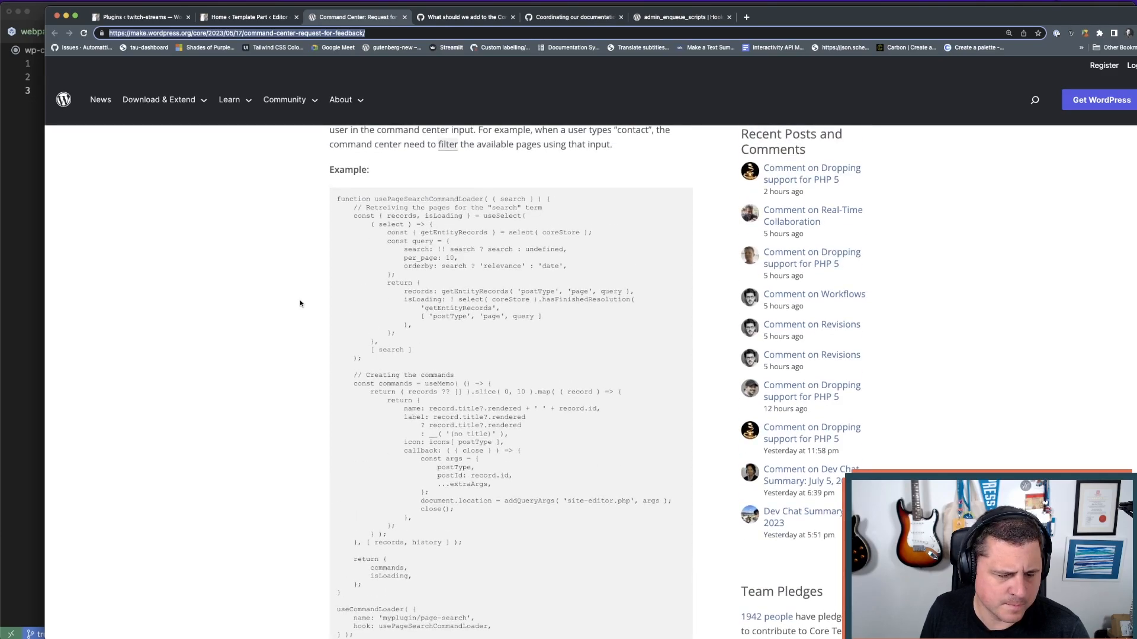
- Examine the static, dynamic and contextual commands sections of the Command Center post and their code examples
scroll(300, 303, up, 3)
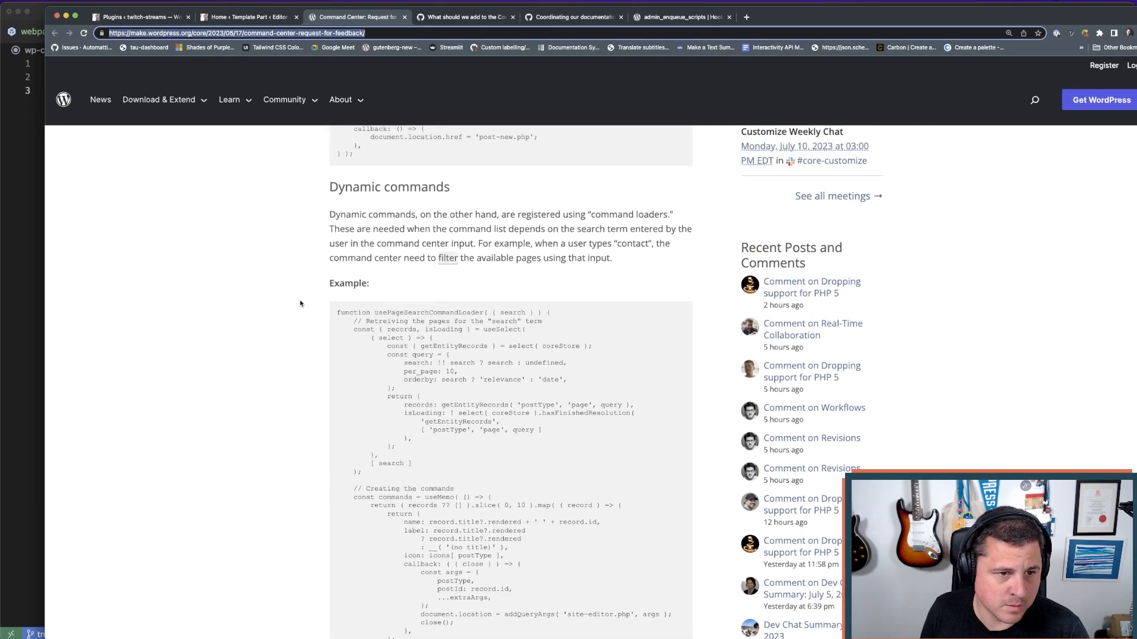
scroll(299, 303, up, 5)
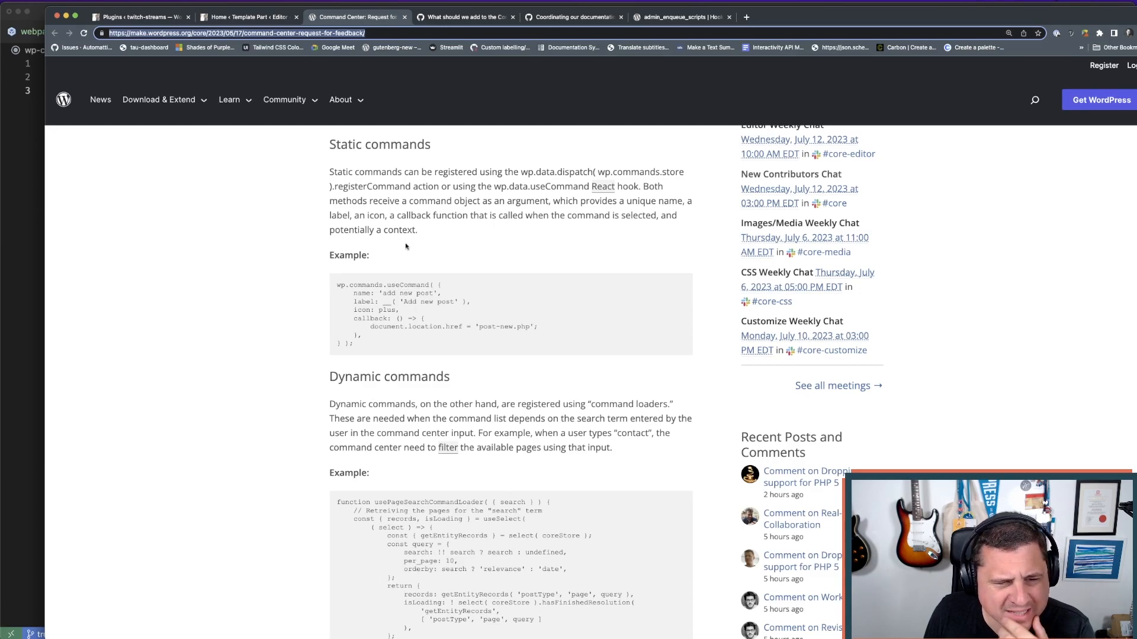
scroll(259, 292, down, 20)
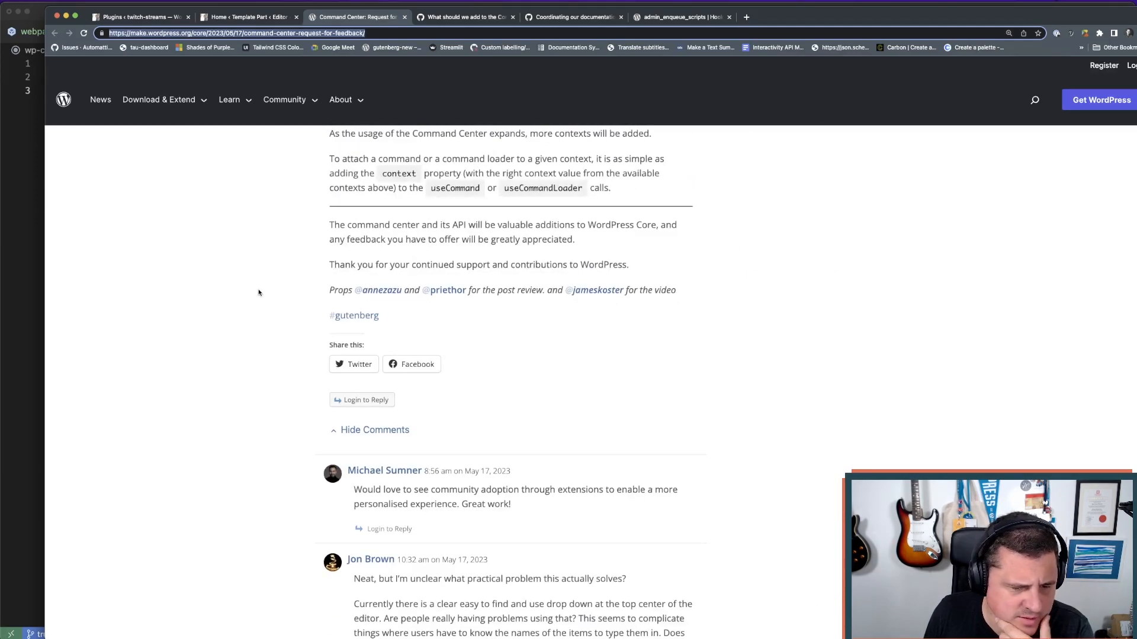
scroll(259, 292, up, 10)
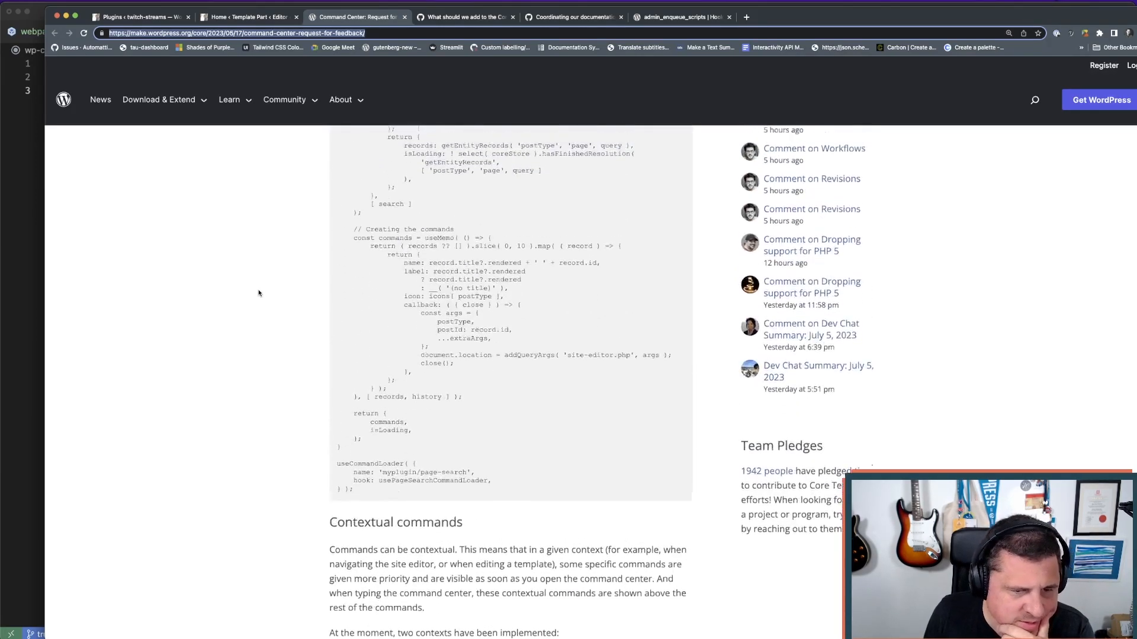
scroll(259, 293, up, 3)
scroll(259, 292, up, 3)
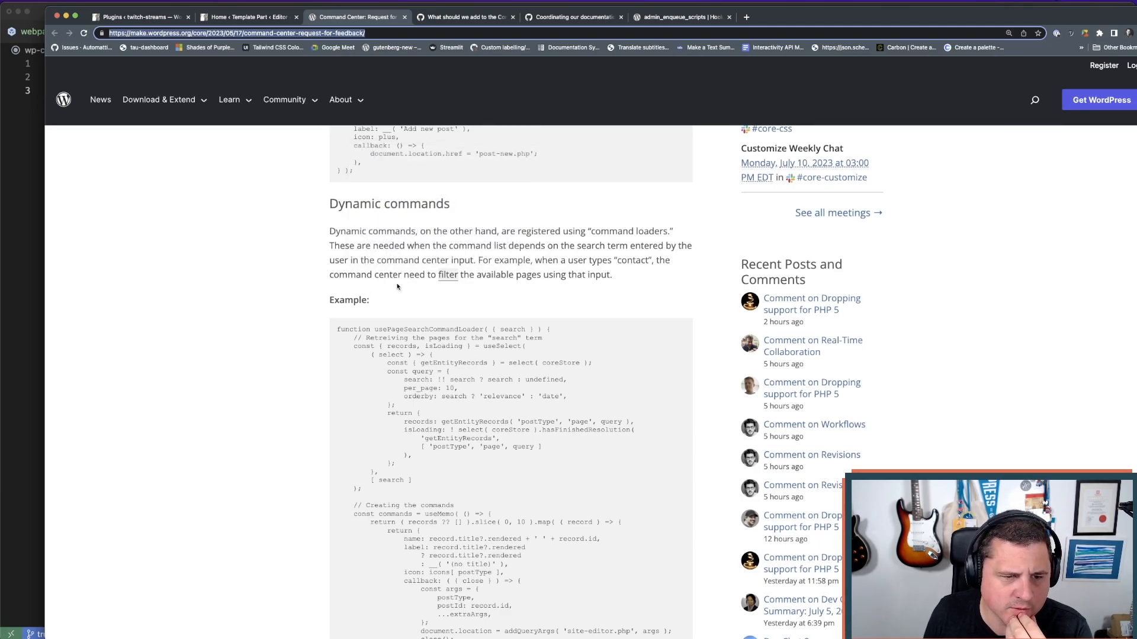
scroll(494, 290, down, 5)
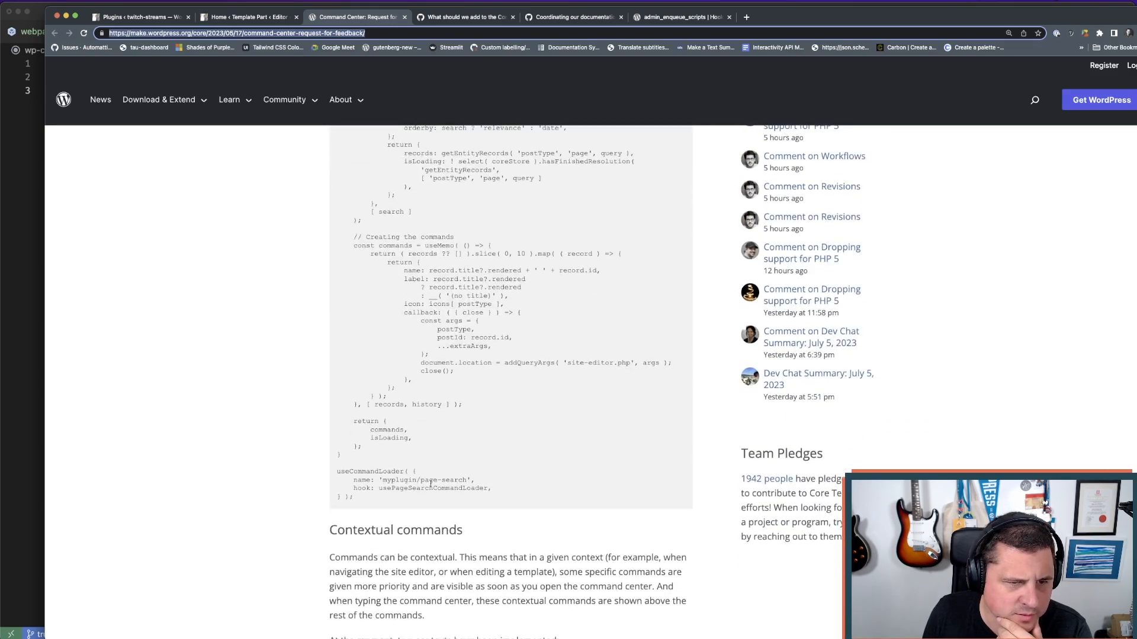
scroll(430, 482, up, 4)
scroll(408, 484, down, 2)
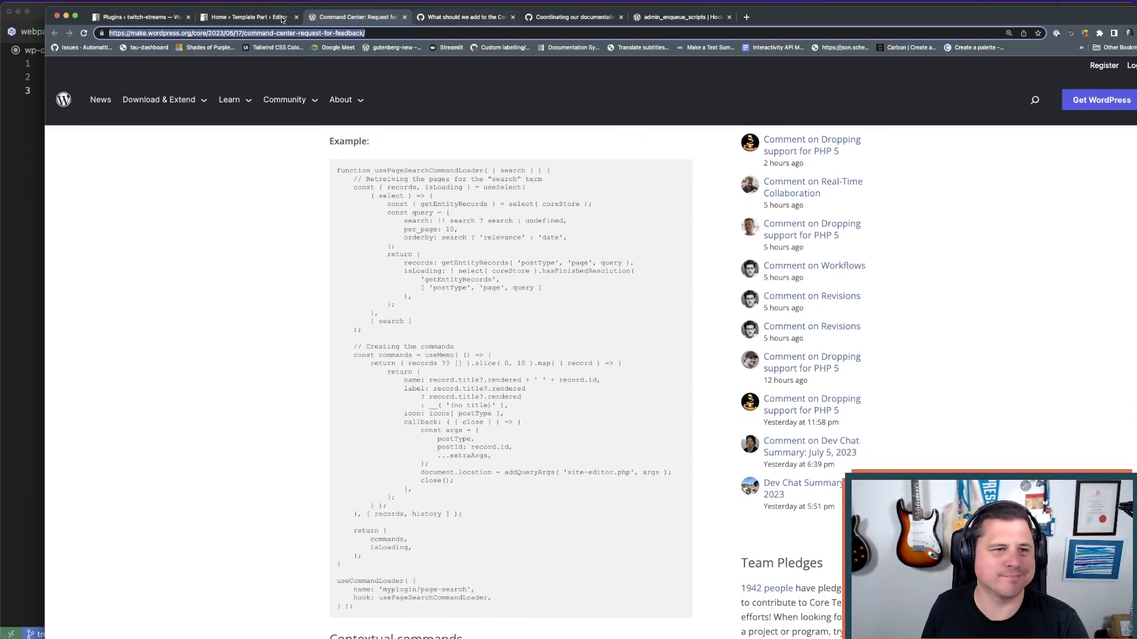
- Open the Home template for editing in the site editor and show the browser's developer console
click(243, 18)
right_click(310, 296)
click(302, 256)
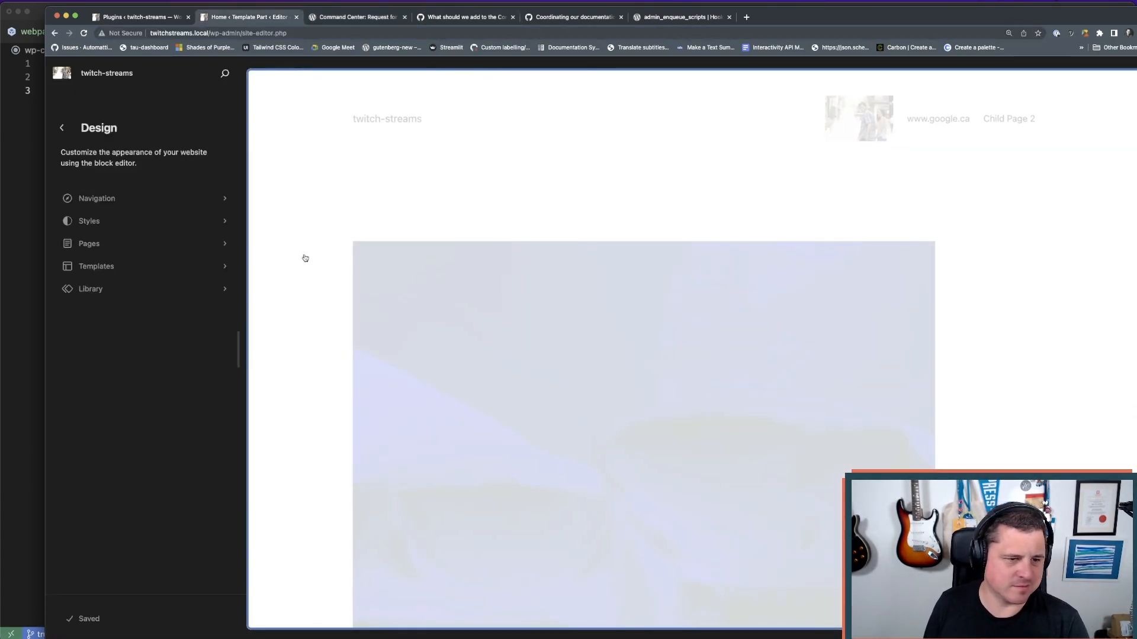
click(305, 259)
right_click(187, 321)
click(241, 484)
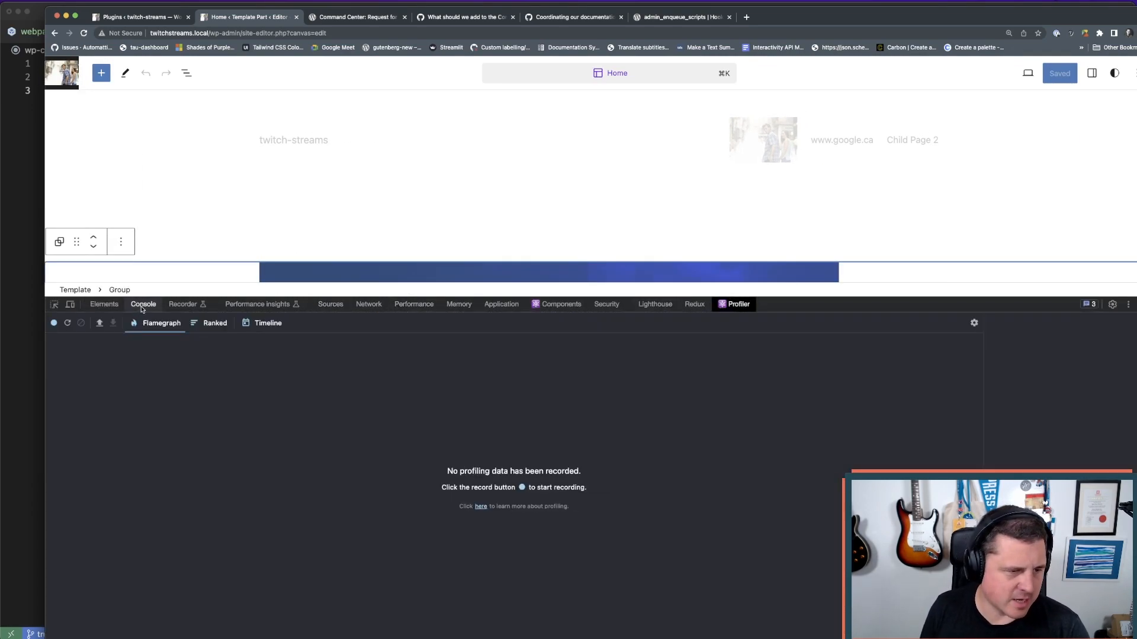
click(142, 305)
- Change the console's JavaScript context from editor-canvas to top and evaluate wp.com
text(wp.co)
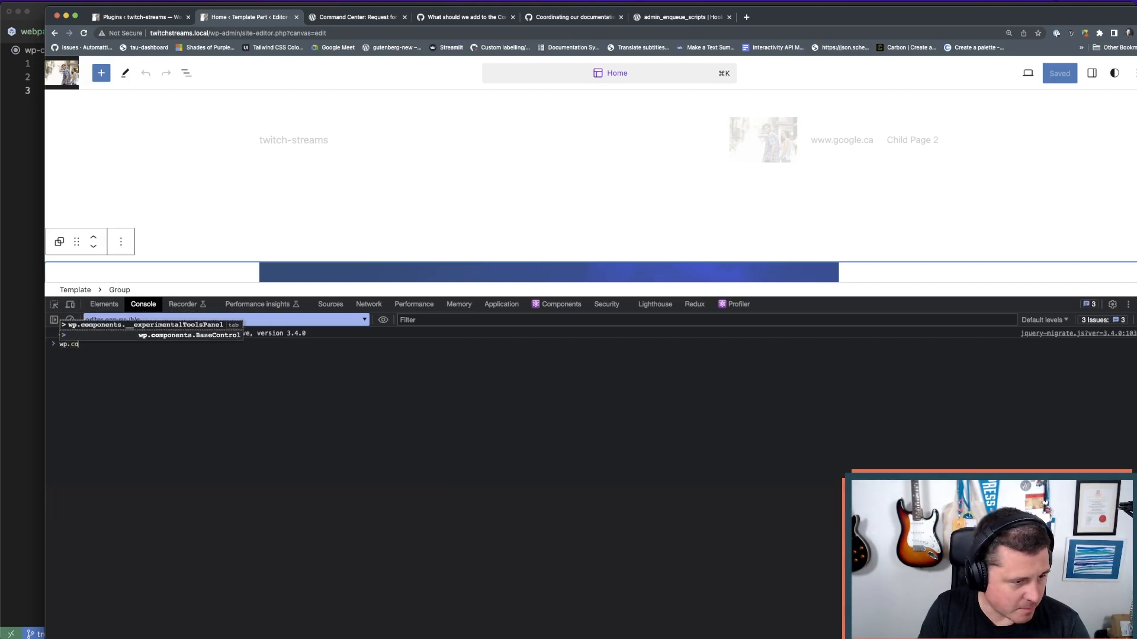
text(mm)
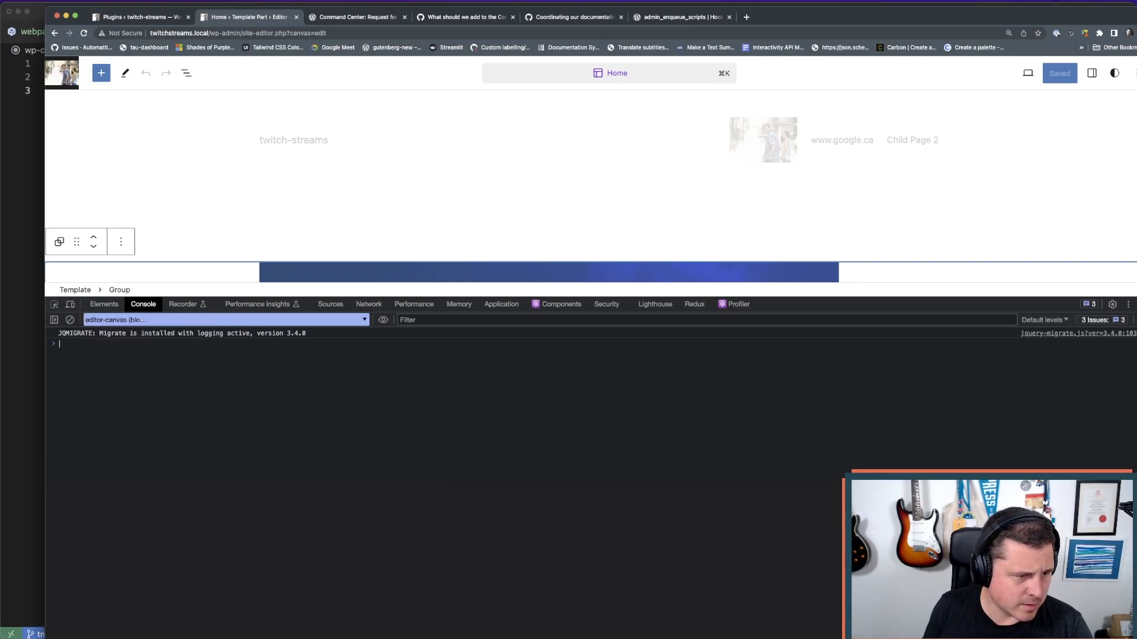
click(140, 324)
click(120, 335)
text(wp.com)
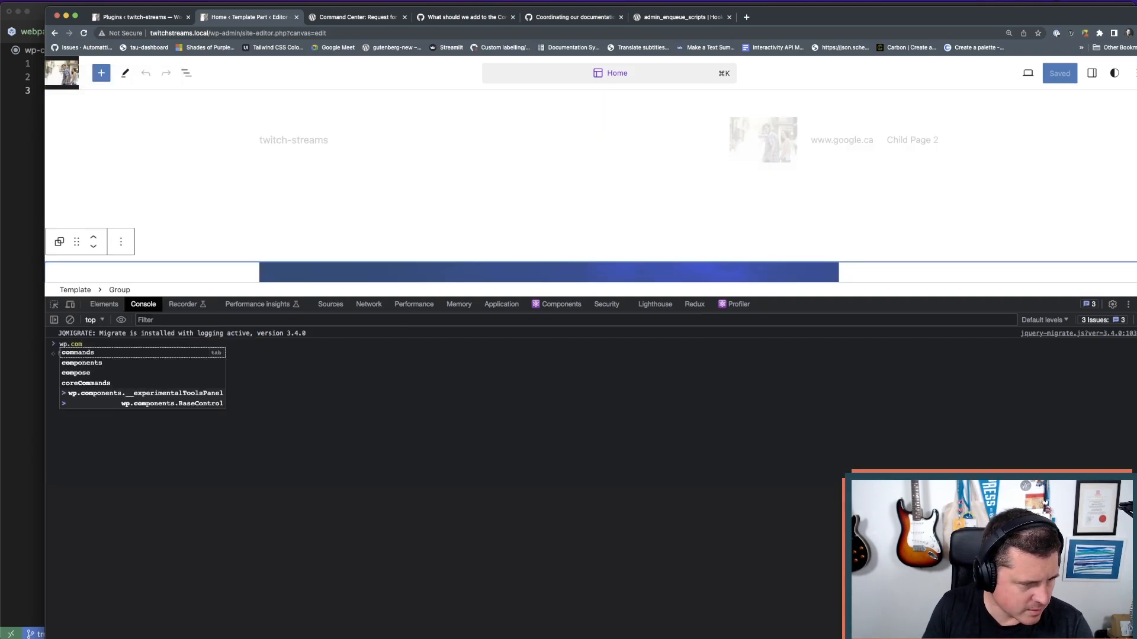
key(Return)
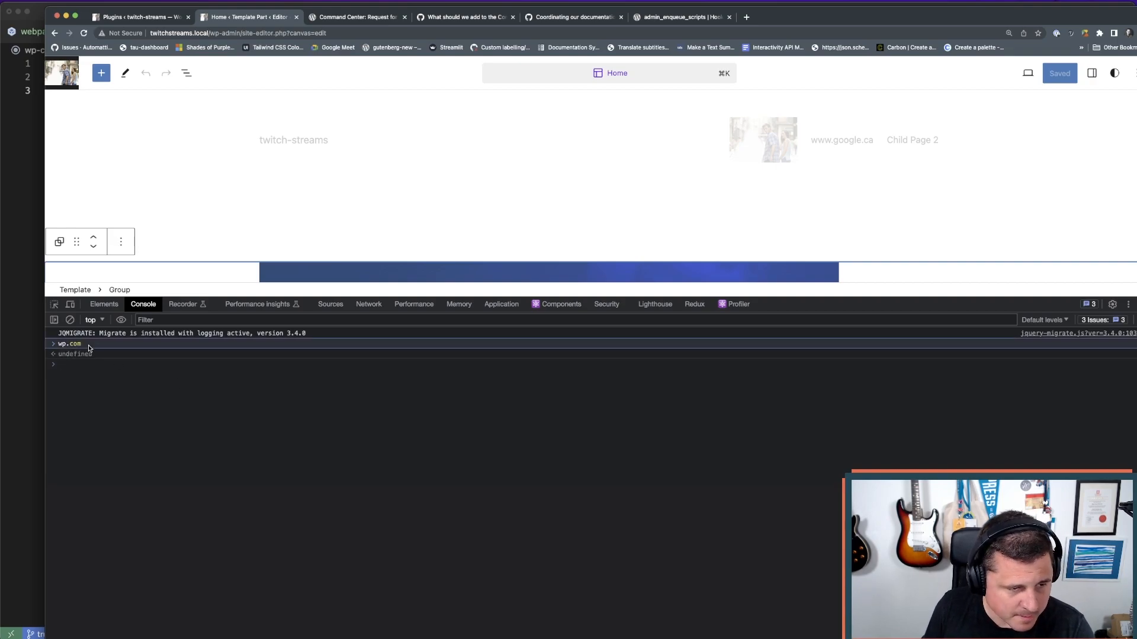
- Evaluate wp.commands in the console and expand the returned module to inspect its members
text(wp)
text(.compose)
key(BackSpace)
key(BackSpace)
key(BackSpace)
text(mands)
key(Return)
click(62, 377)
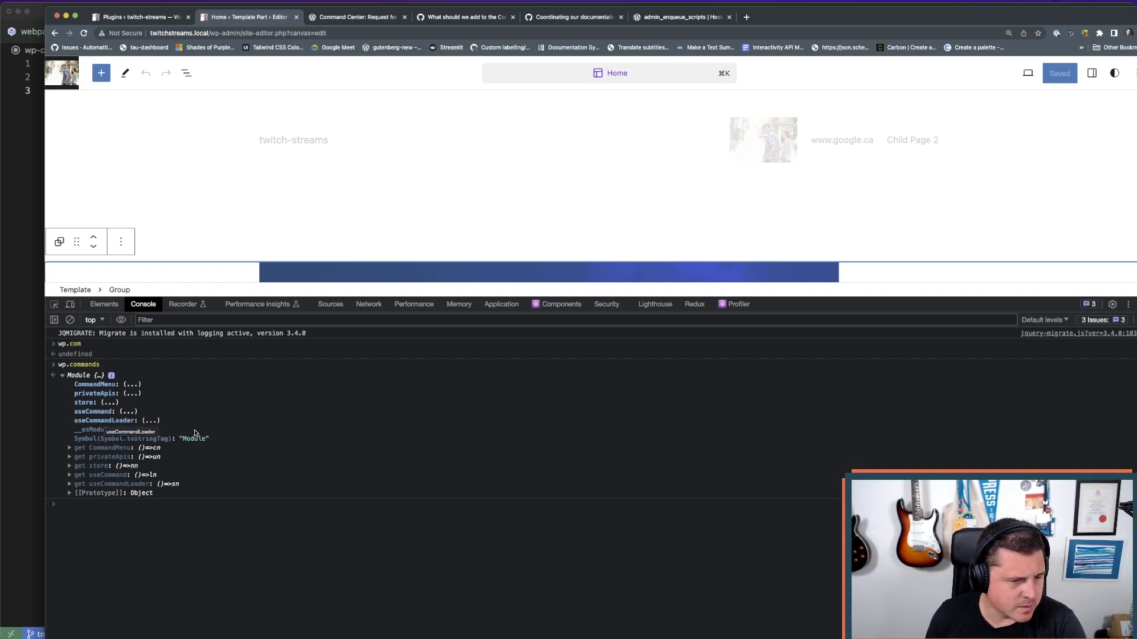
- Copy the dynamic usePageSearchCommandLoader example from the Command Center post into index.js in VS Code, remove the empty lines above it and save
key(super+Tab)
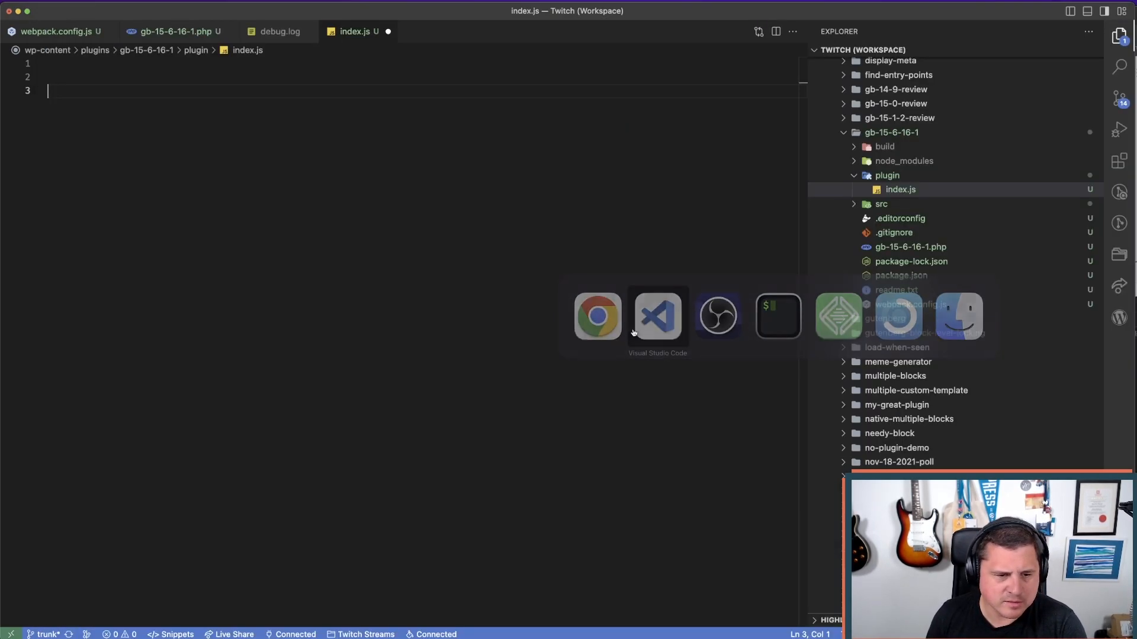
key(super+Tab)
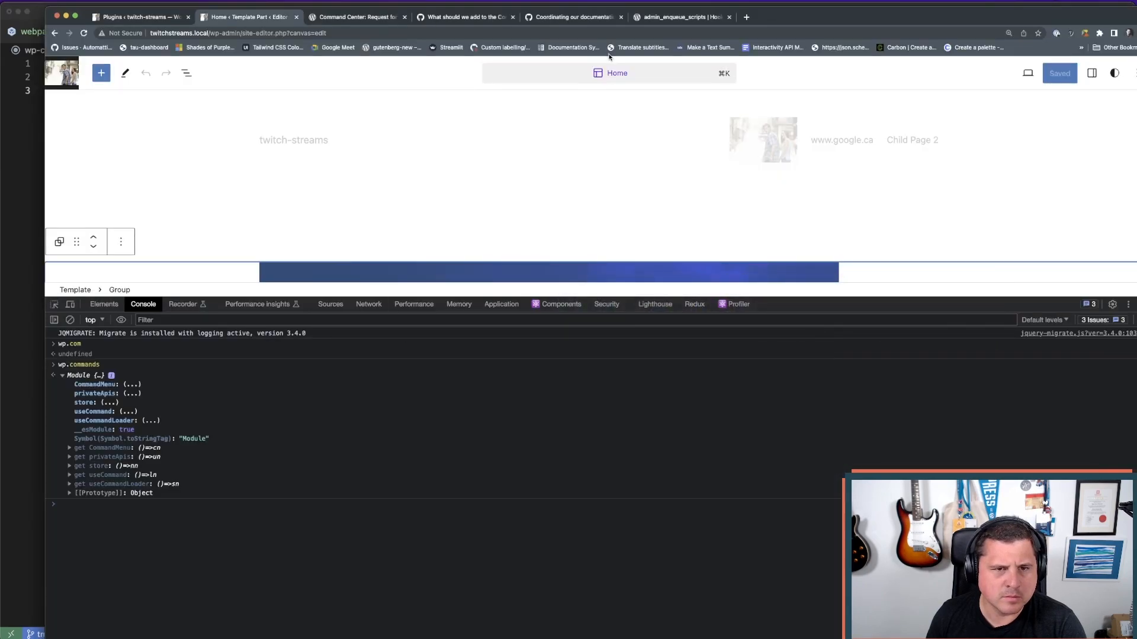
drag(778, 17, 788, 17)
click(363, 22)
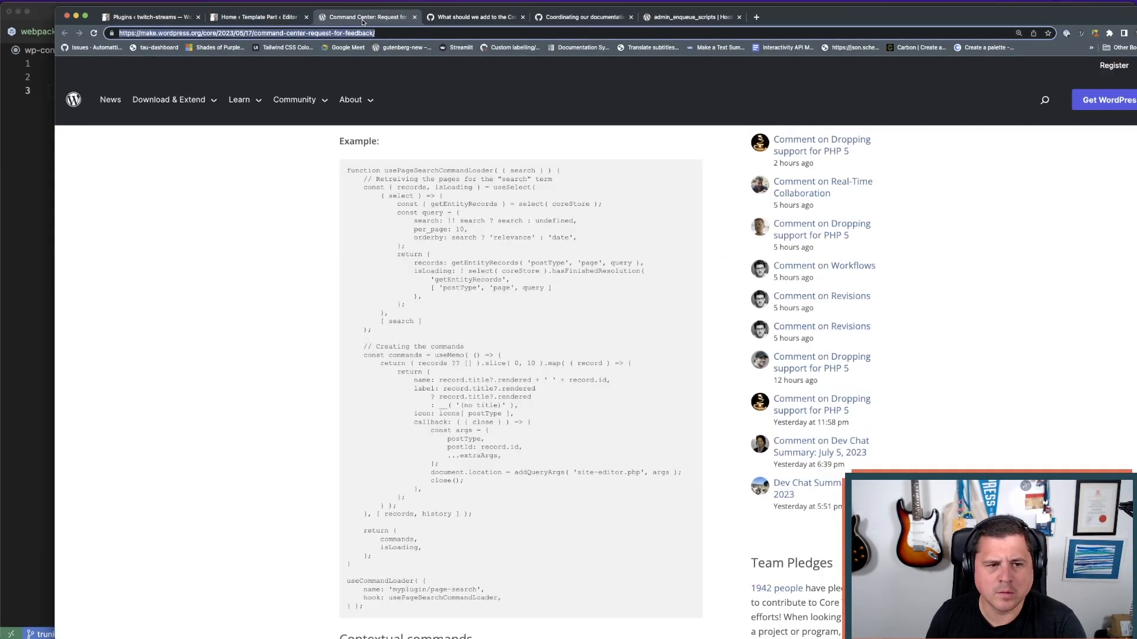
scroll(377, 431, down, 1)
drag(373, 583, 348, 148)
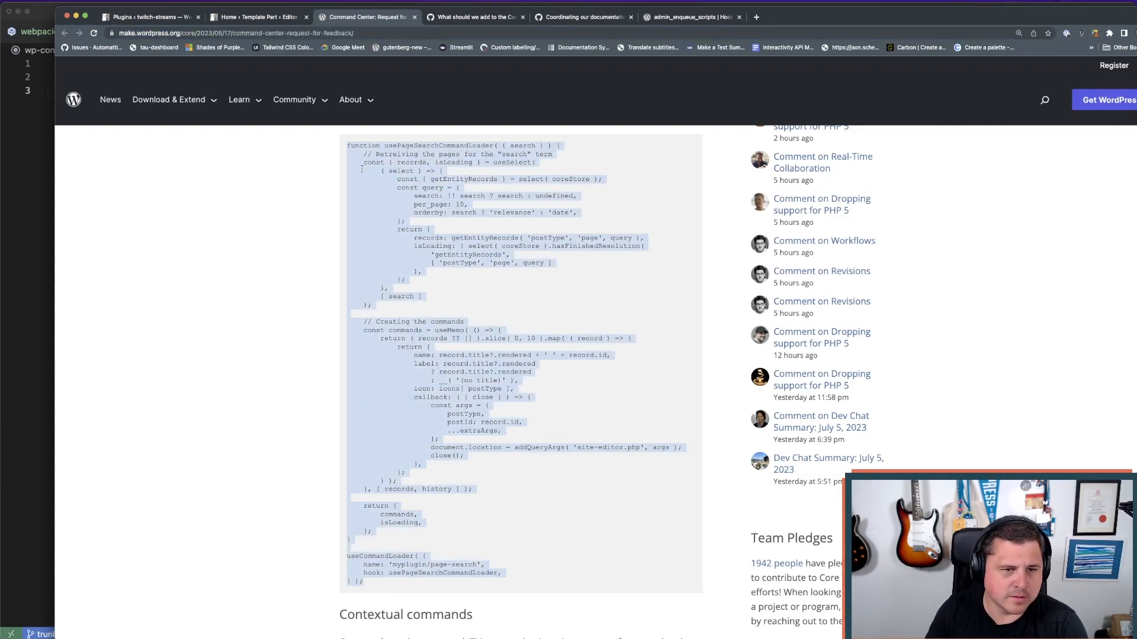
key(super+Tab)
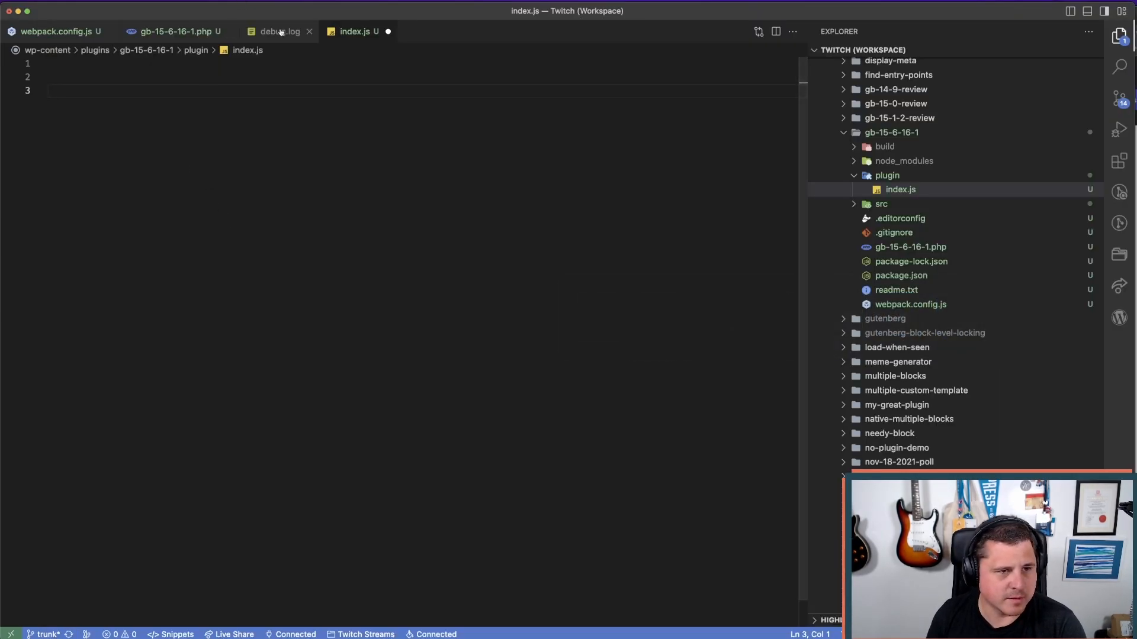
key(super+v)
scroll(85, 90, up, 3)
click(49, 91)
key(BackSpace)
key(super+s)
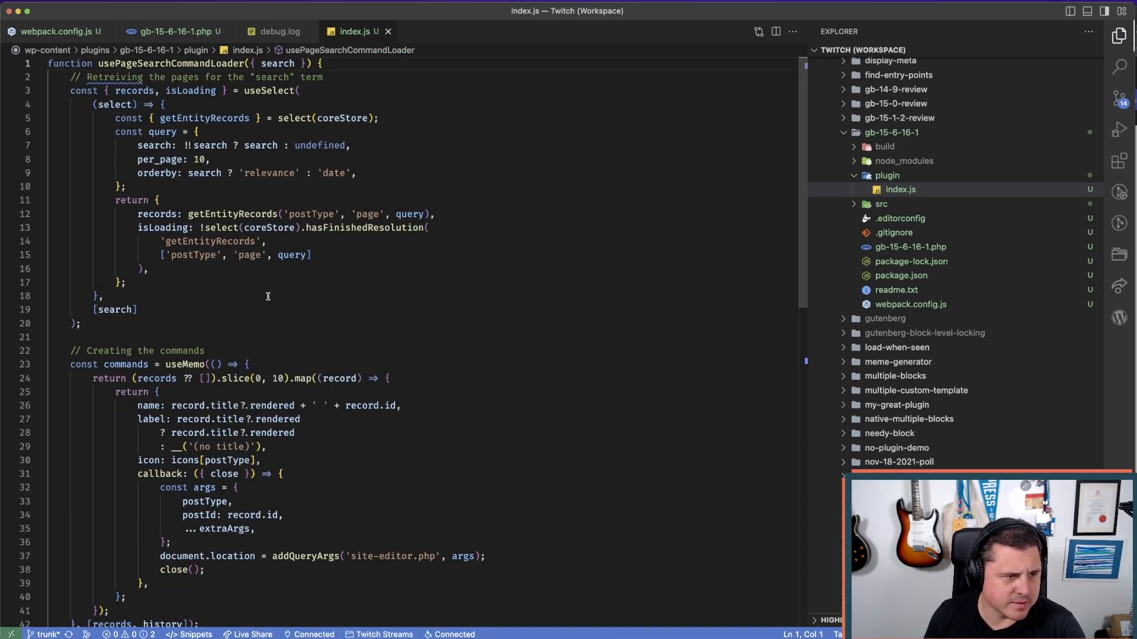
- Examine the command loader code in index.js and compare it with the static commands example in the Command Center post
scroll(279, 299, down, 3)
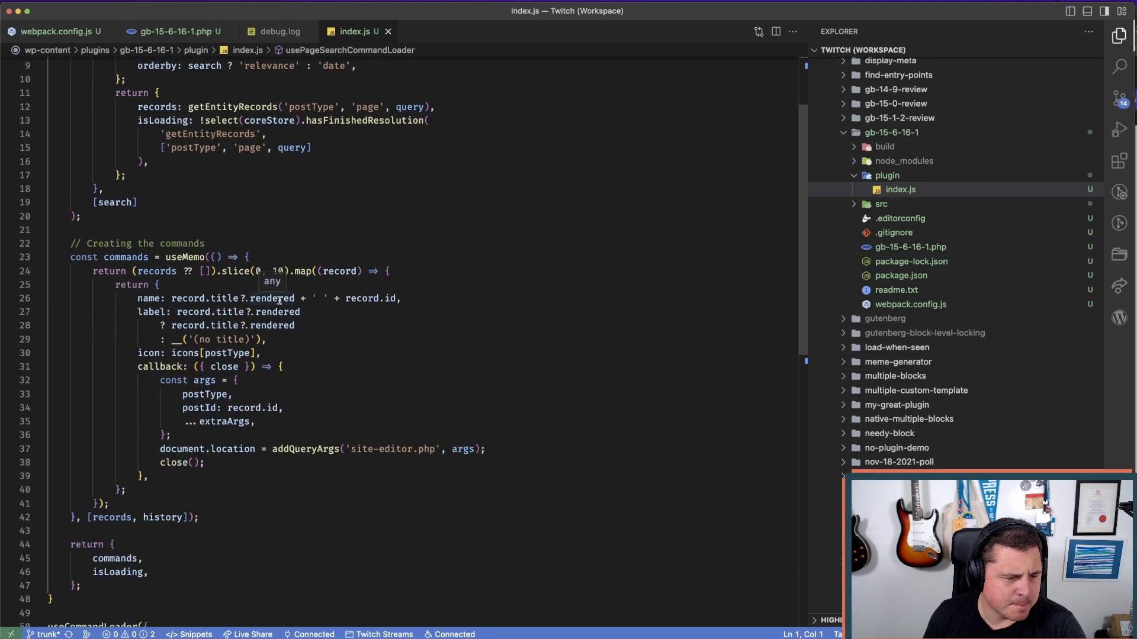
scroll(278, 300, down, 6)
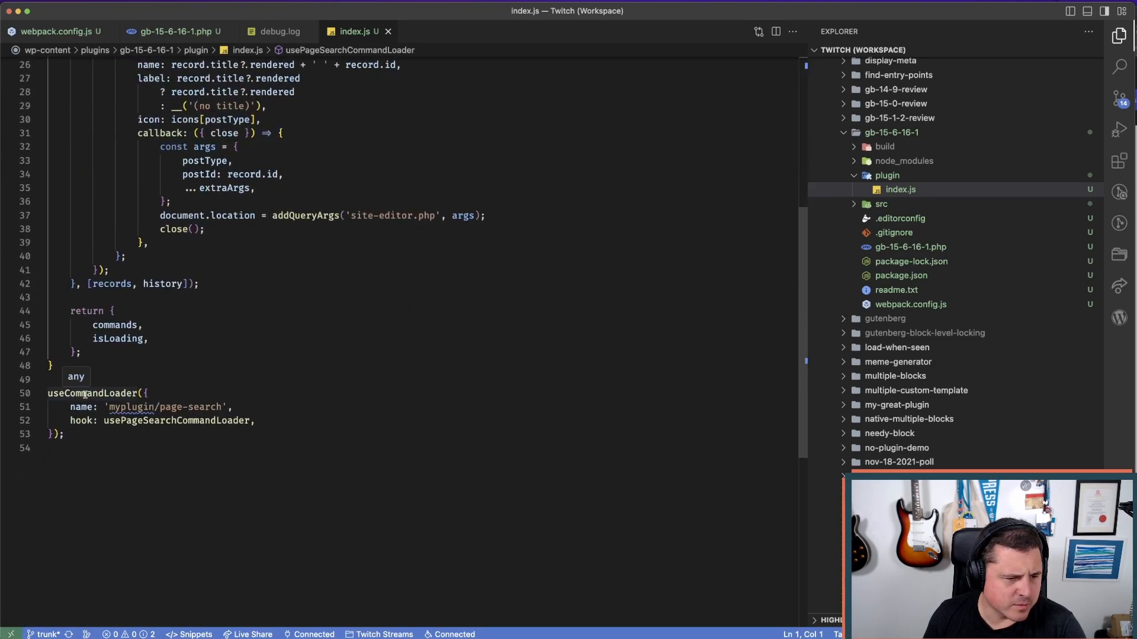
scroll(456, 373, up, 10)
scroll(193, 320, down, 13)
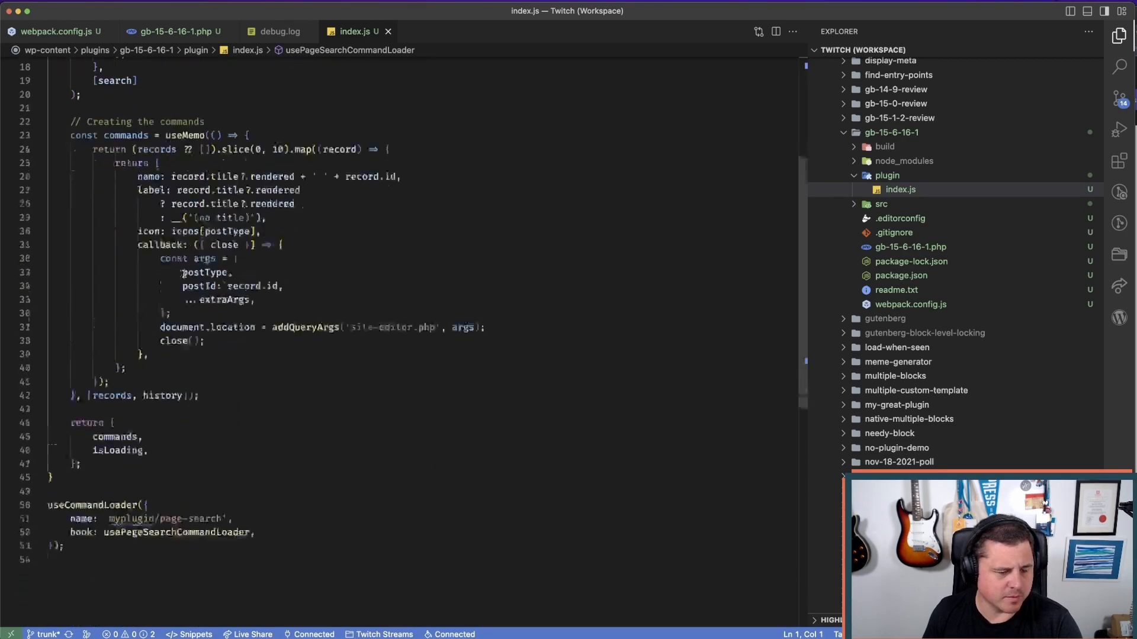
scroll(136, 255, up, 1)
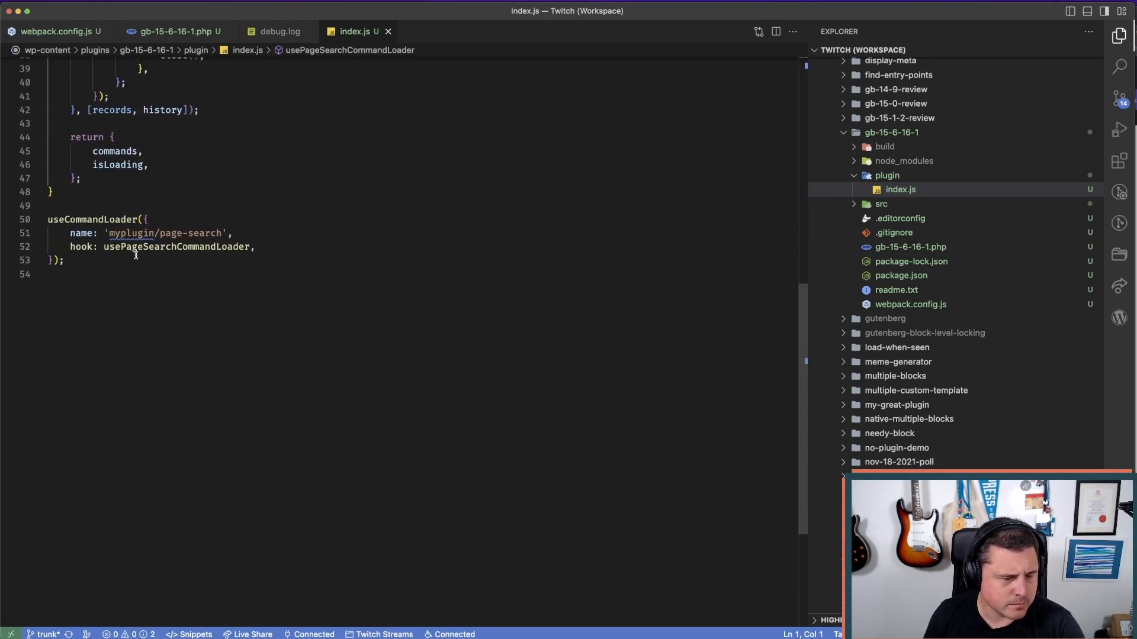
key(super+Tab)
scroll(508, 317, up, 1)
scroll(508, 317, up, 5)
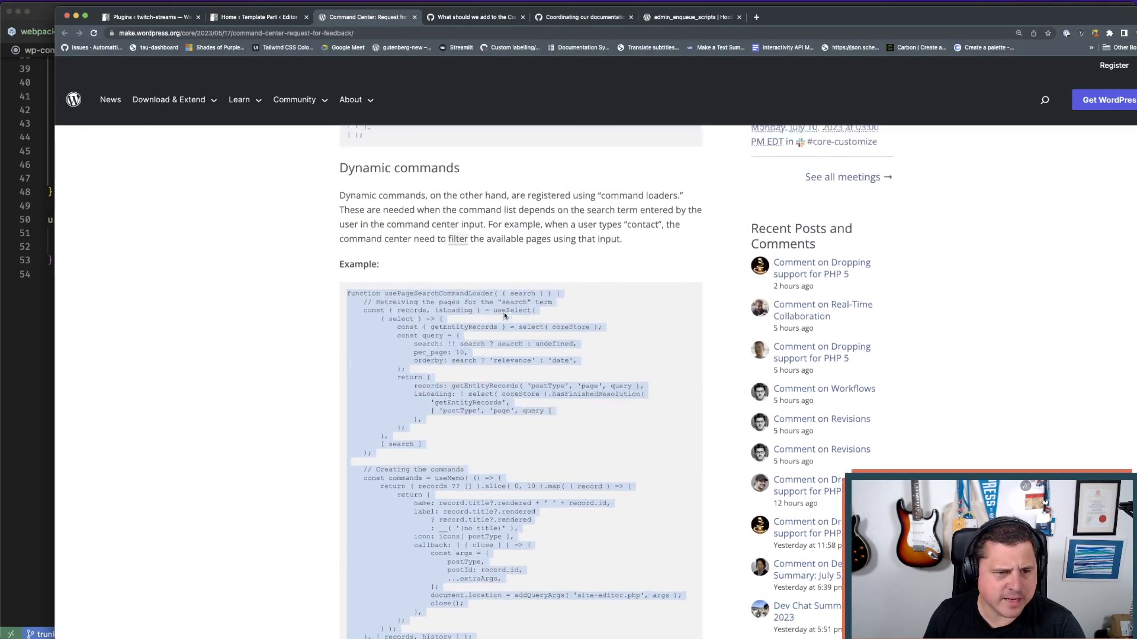
double_click(421, 243)
click(501, 266)
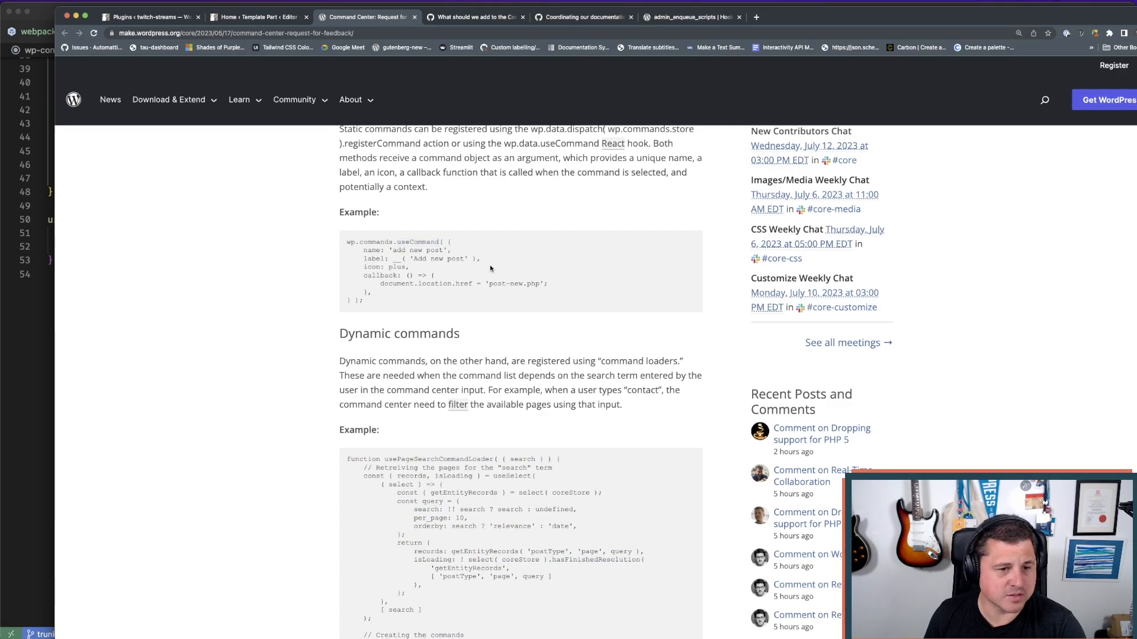
- Replace the entire contents of index.js in VS Code with the post's wp.commands.useCommand 'add new post' example and save
drag(372, 300, 337, 235)
key(super+c)
key(super+Tab)
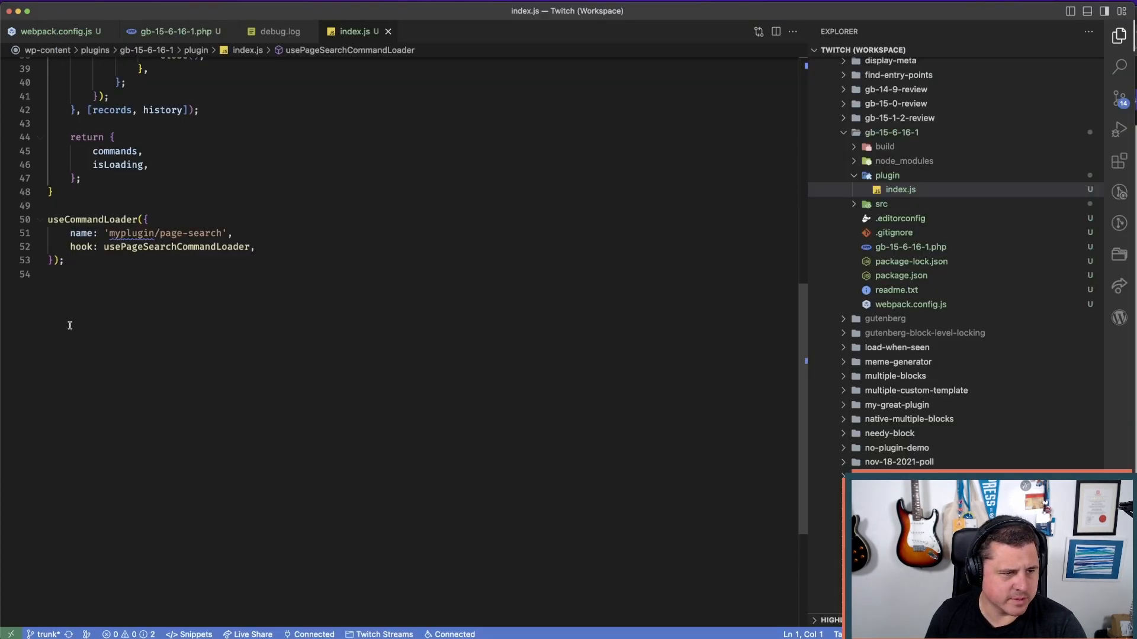
scroll(70, 330, up, 10)
scroll(70, 330, down, 10)
click(111, 353)
key(super+a)
key(BackSpace)
key(super+v)
key(super+s)
- Reload the site editor in Chrome with the console open to test the static command script
key(super+Tab)
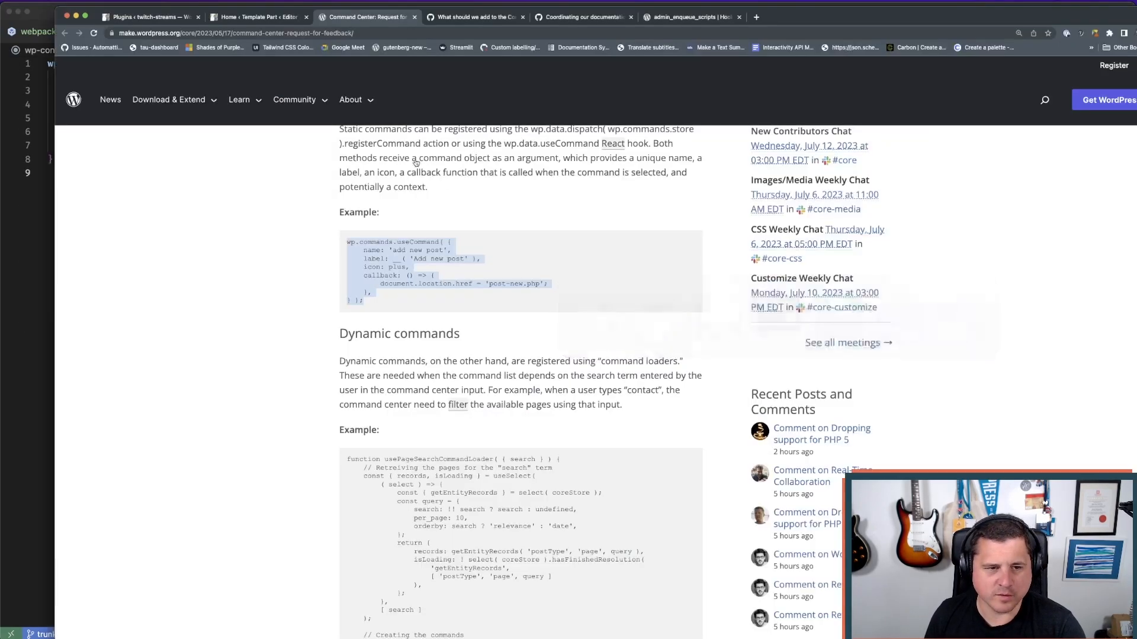
click(267, 17)
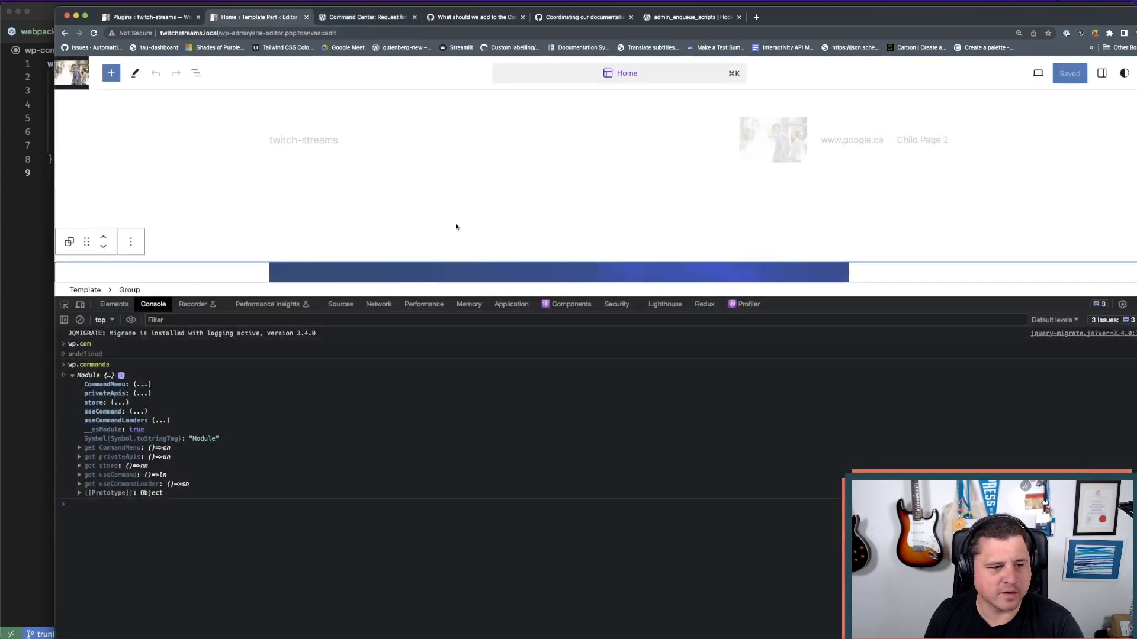
key(super+r)
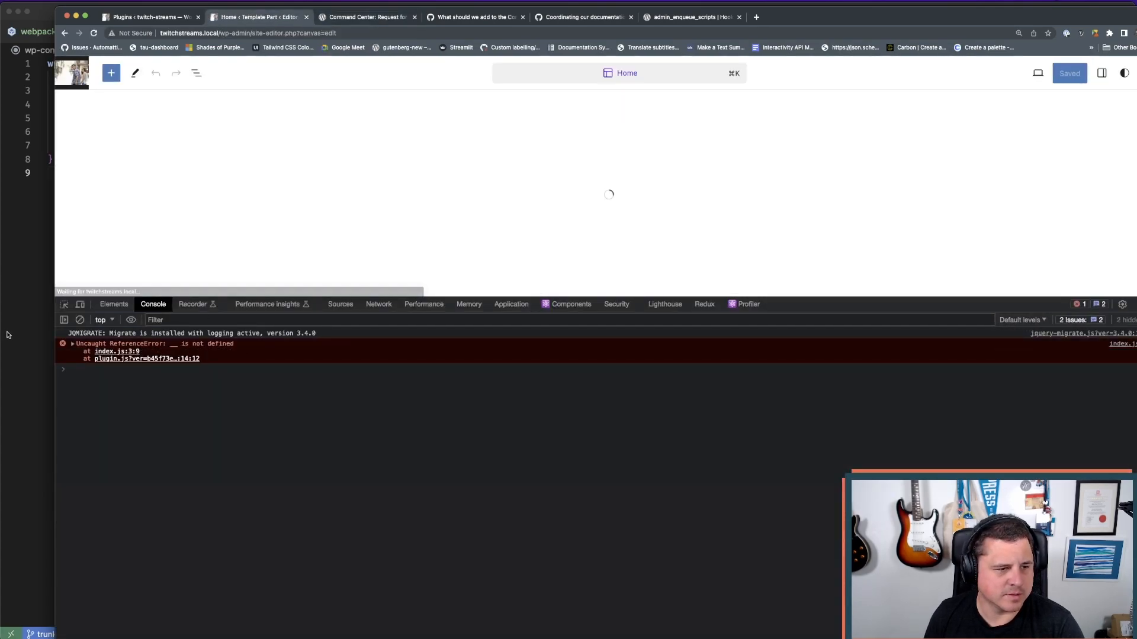
click(7, 335)
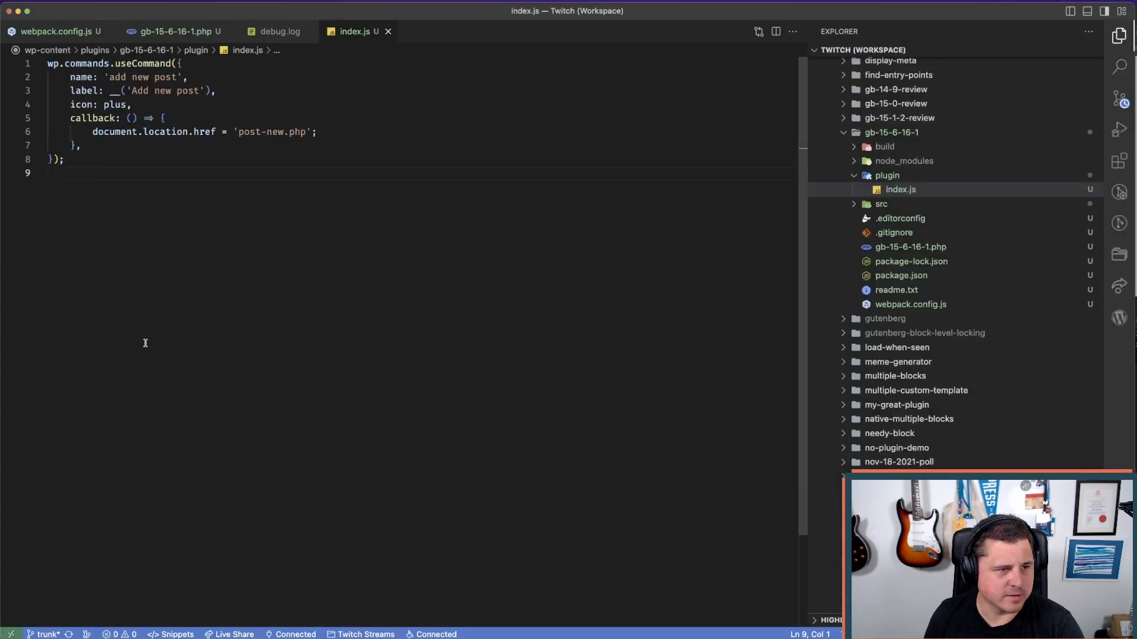
click(49, 63)
key(Return)
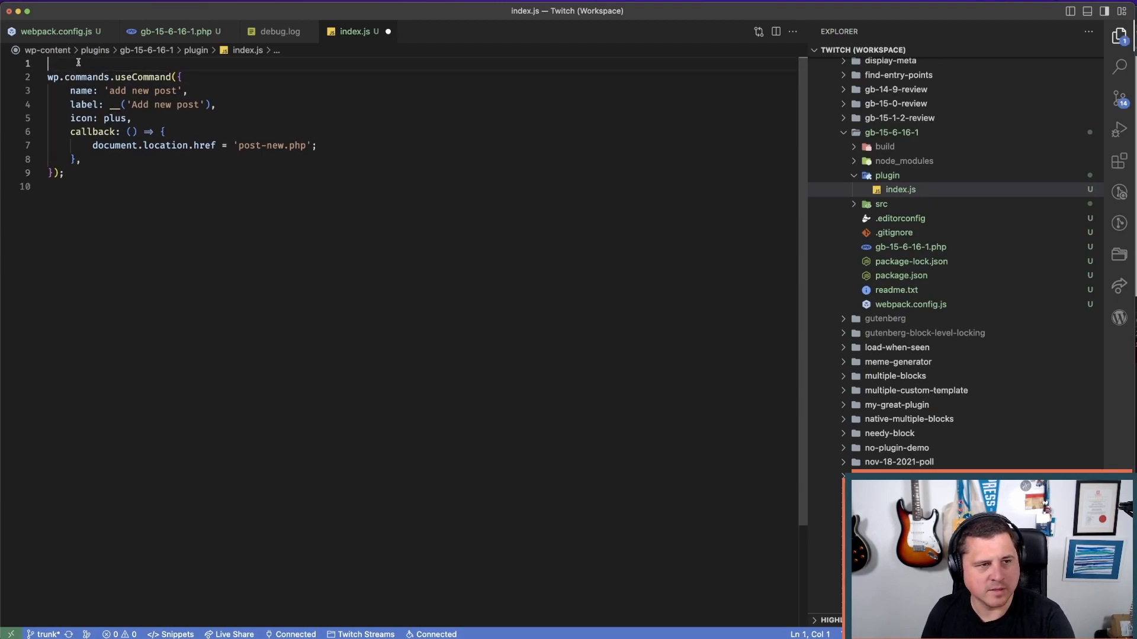
text(import )
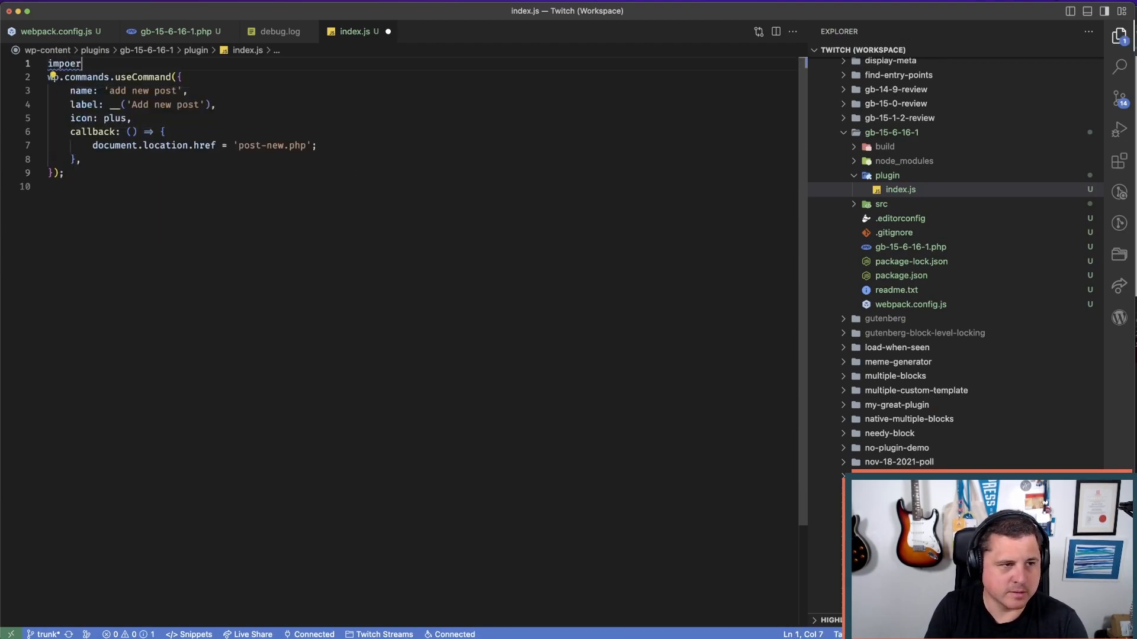
text({ )
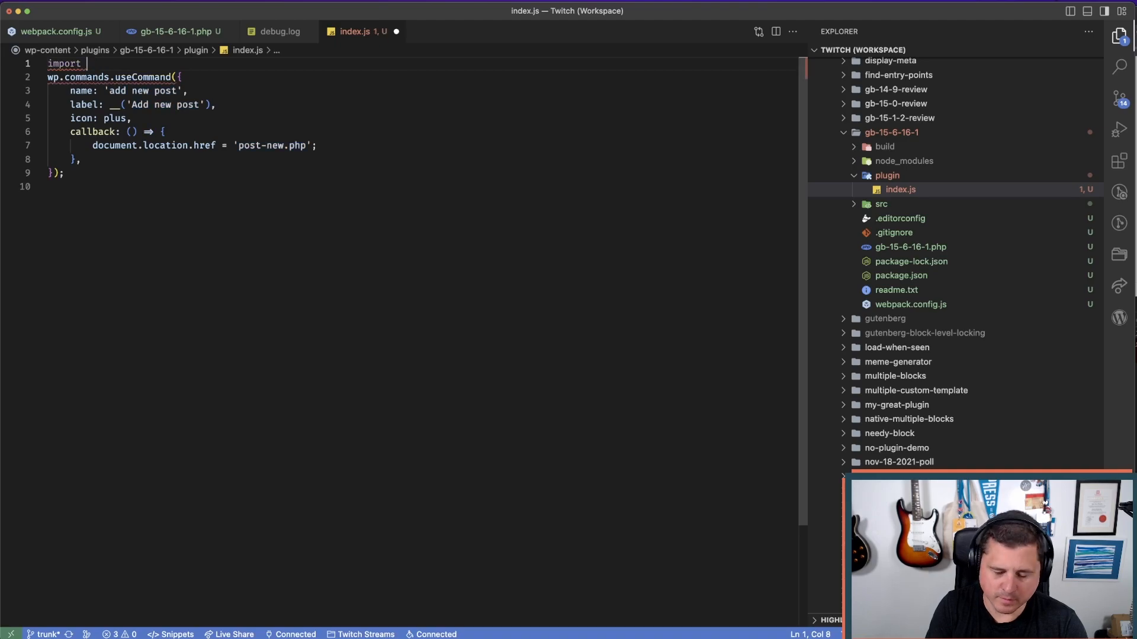
text(__ )
text(} frp, )
text(om ')
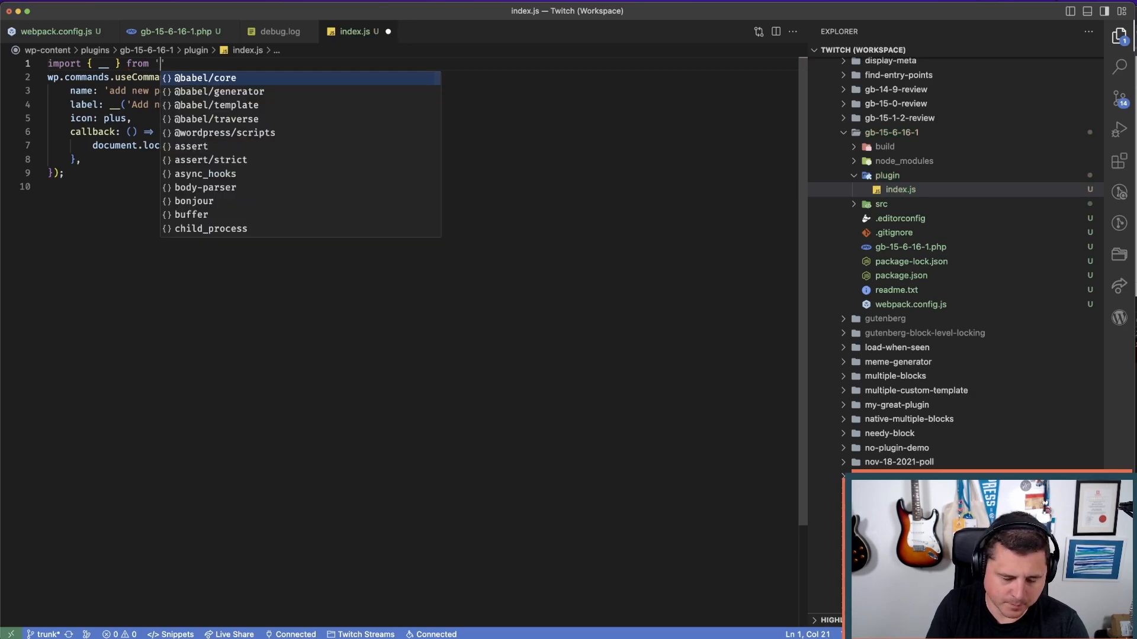
text(@wordpress/i)
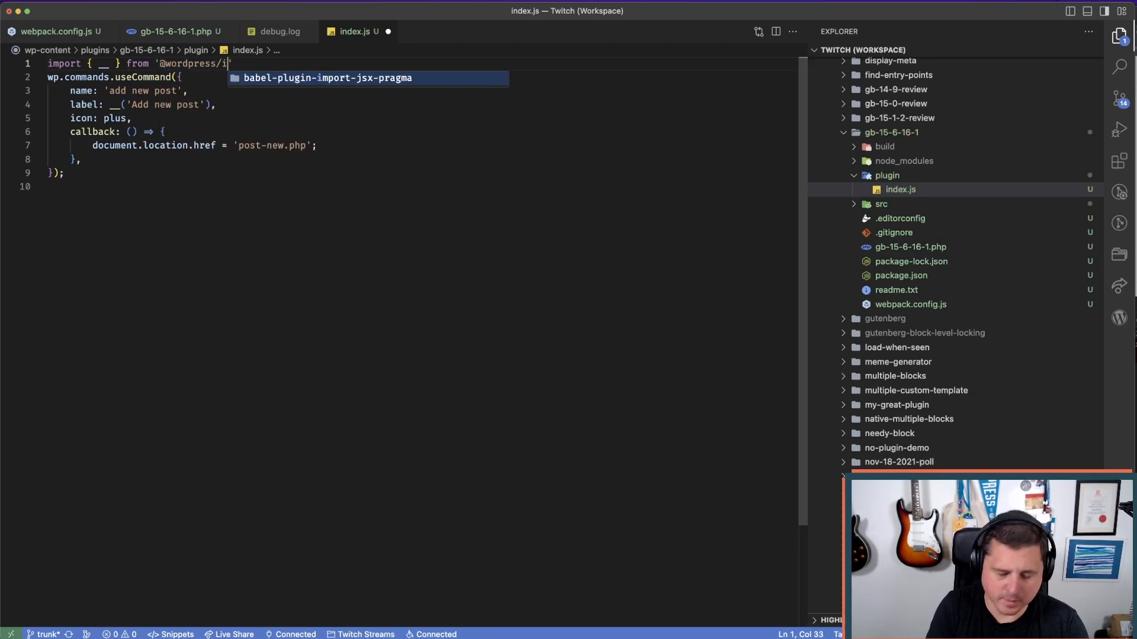
text(18n)
- Insert an empty line below the import, save index.js and reload the site editor in Chrome
click(186, 219)
click(285, 65)
key(Return)
click(150, 217)
key(super+s)
key(super+Tab)
key(super+r)
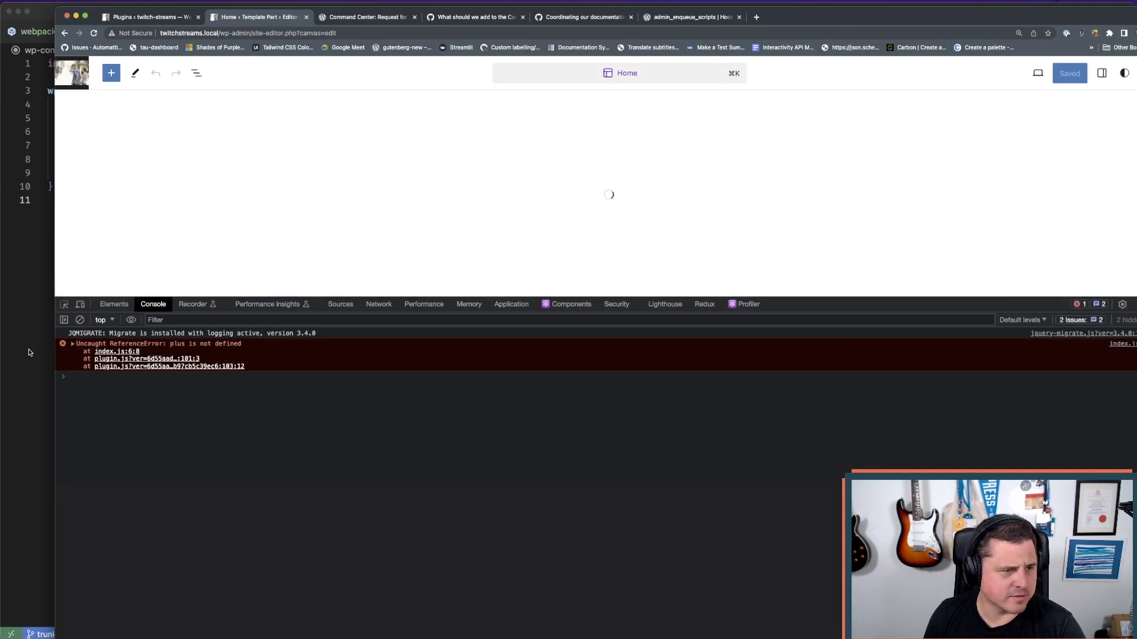
- Set the command's icon to the string 'smiley' in index.js in VS Code and reload the site editor in Chrome
click(29, 352)
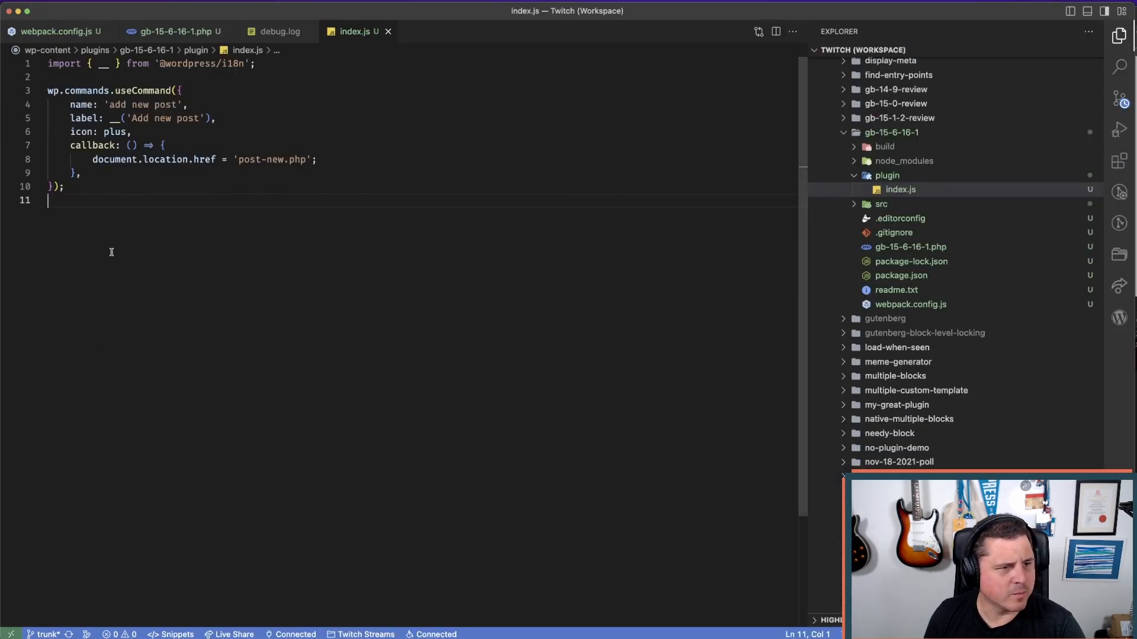
double_click(111, 132)
text('smiley)
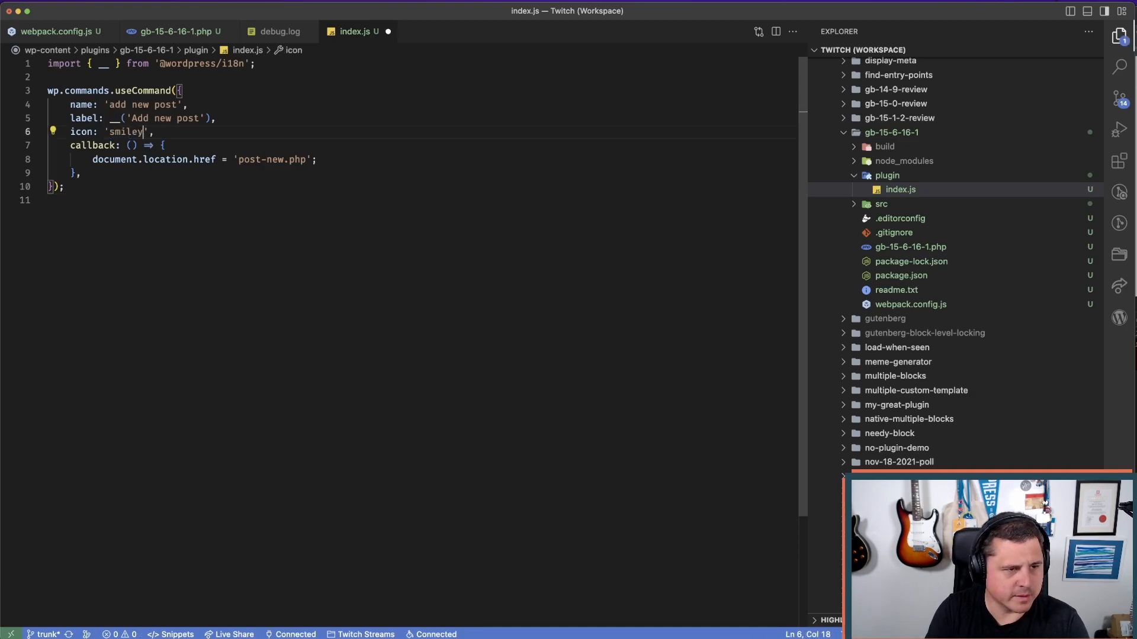
key(super+Tab)
key(super+r)
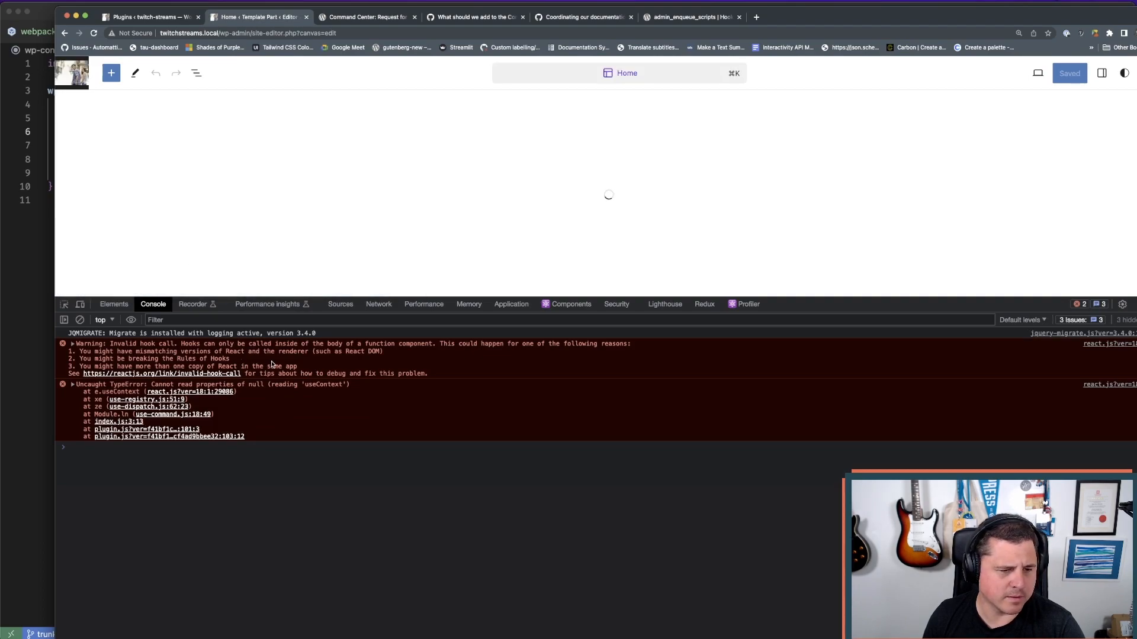
- Open the Gutenberg issue #48457 linked in the Command Center post's feedback section in a new Chrome tab
click(39, 346)
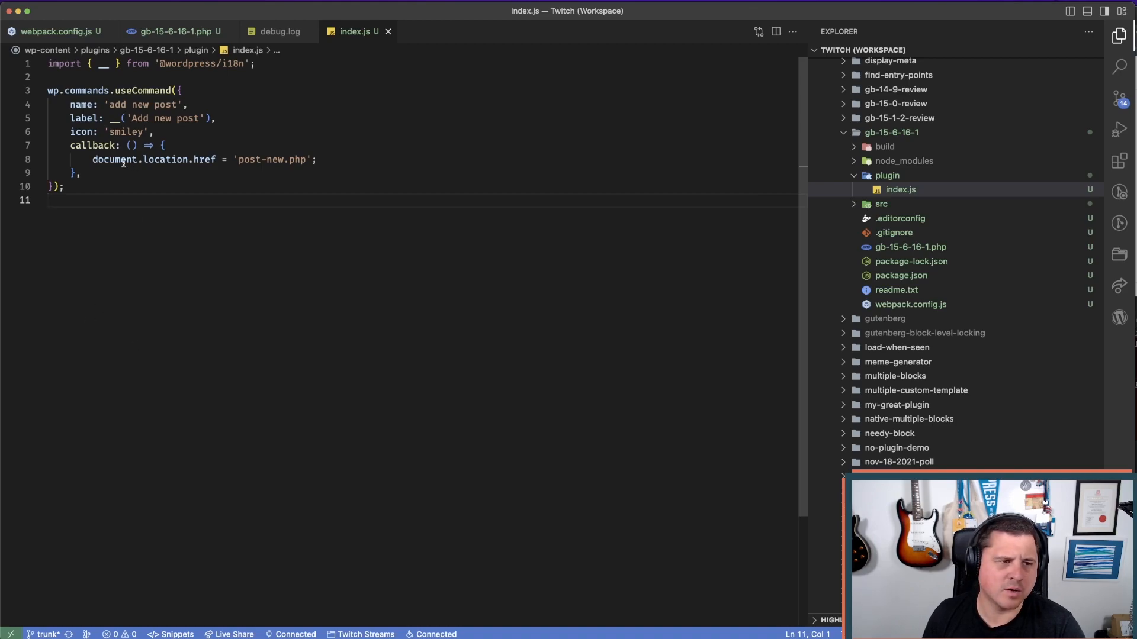
key(super+Tab)
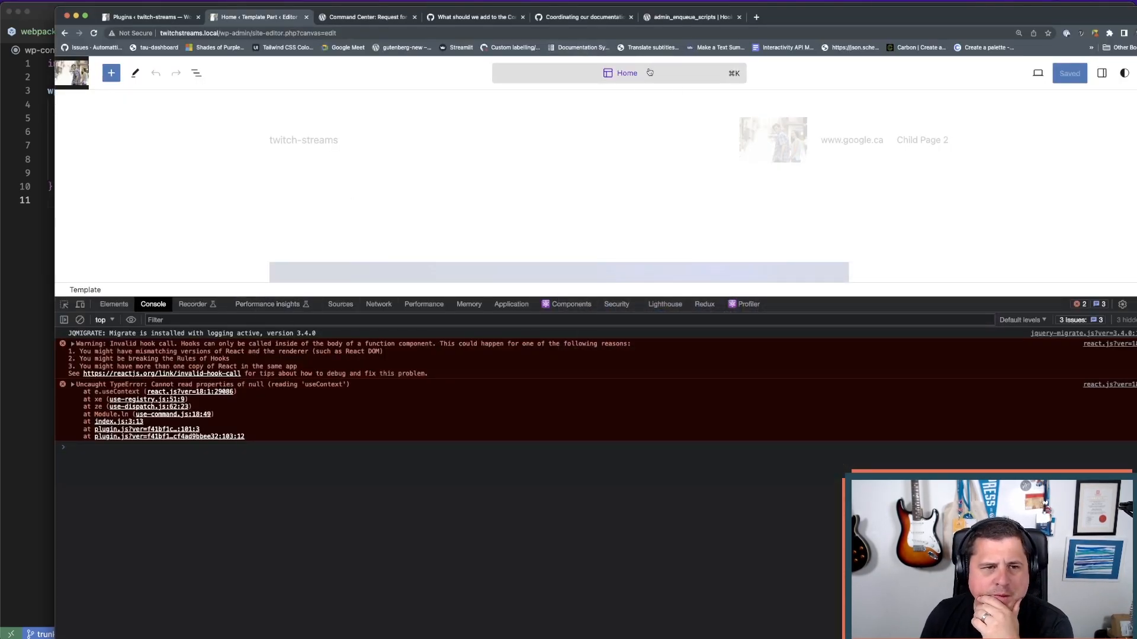
click(364, 16)
scroll(261, 354, up, 10)
scroll(261, 354, up, 2)
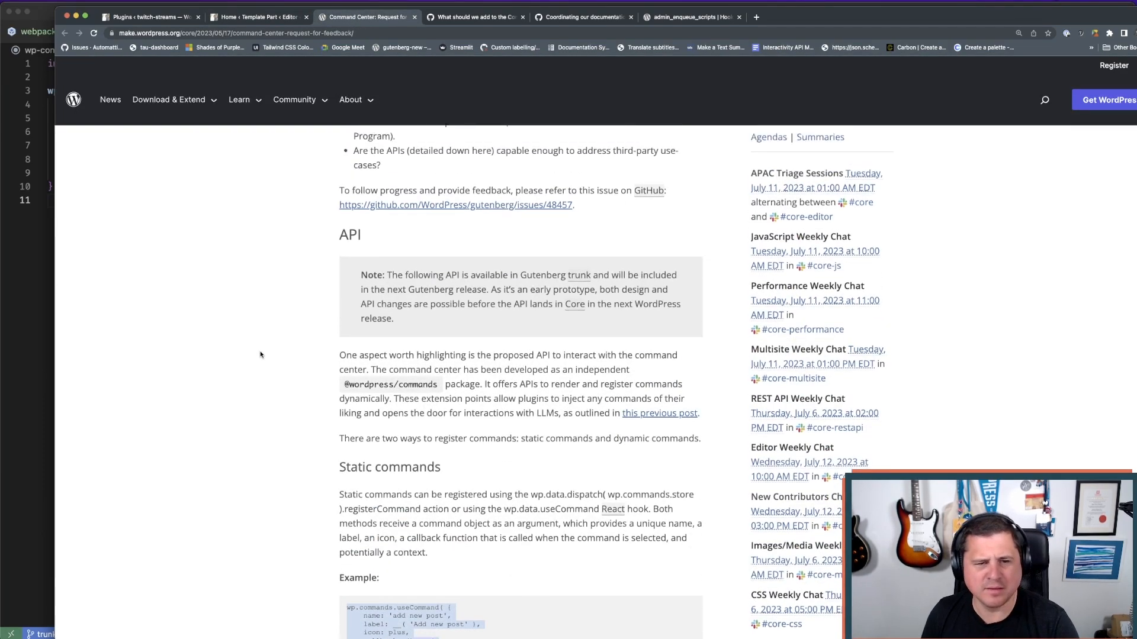
super+click(438, 234)
click(443, 17)
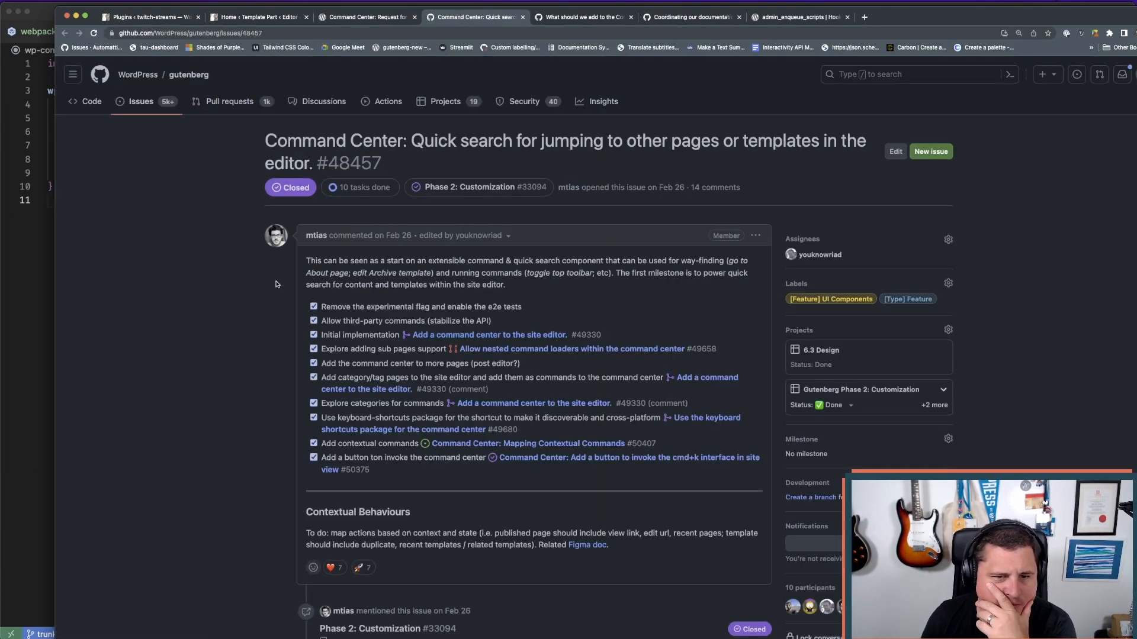
- Open the changed files of pull request #49330, the issue's initial command center implementation, in a new tab
scroll(272, 284, down, 3)
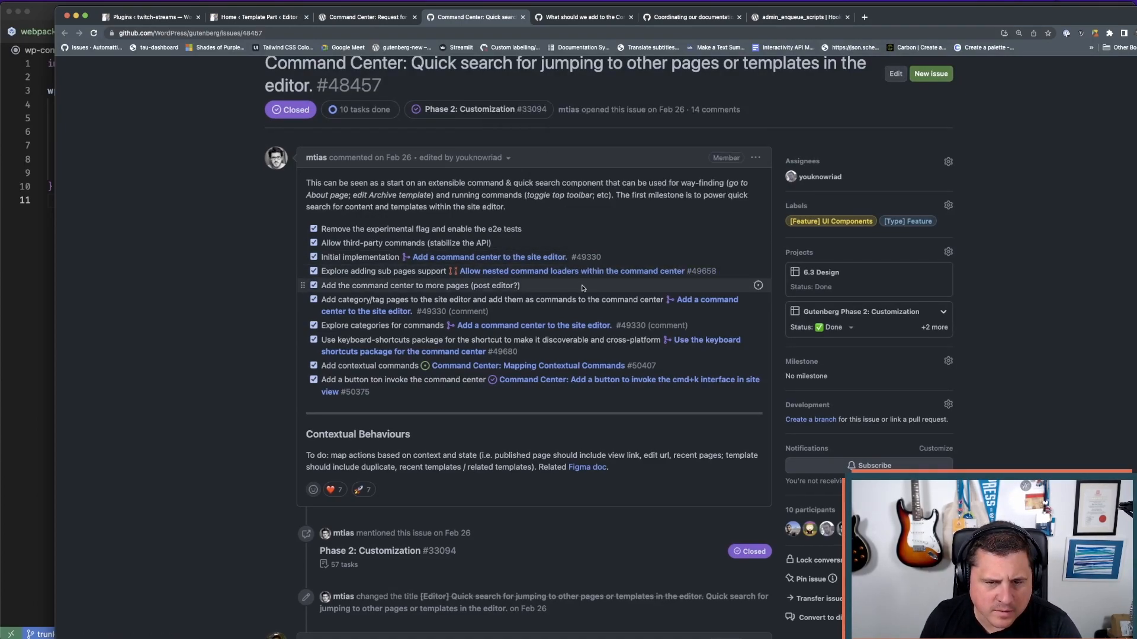
super+click(521, 257)
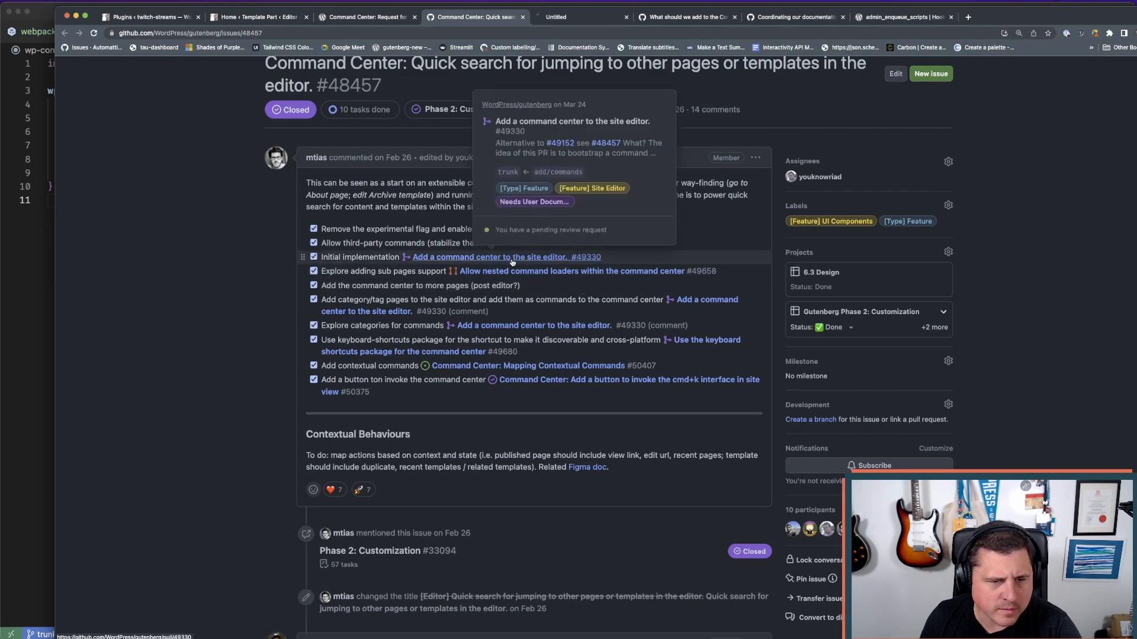
click(563, 18)
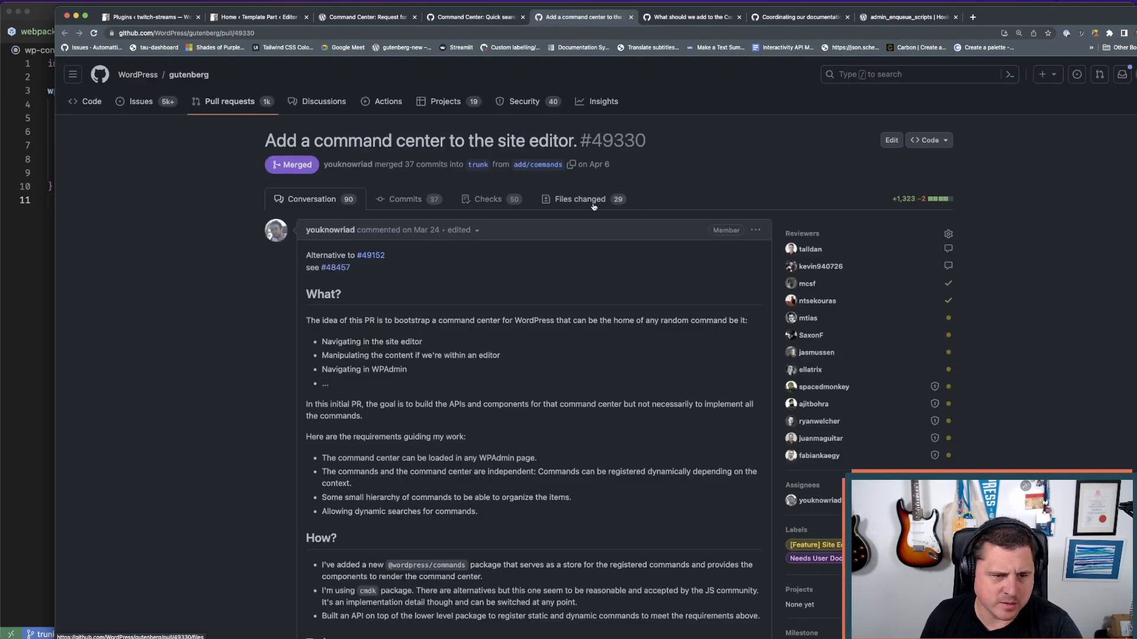
click(593, 206)
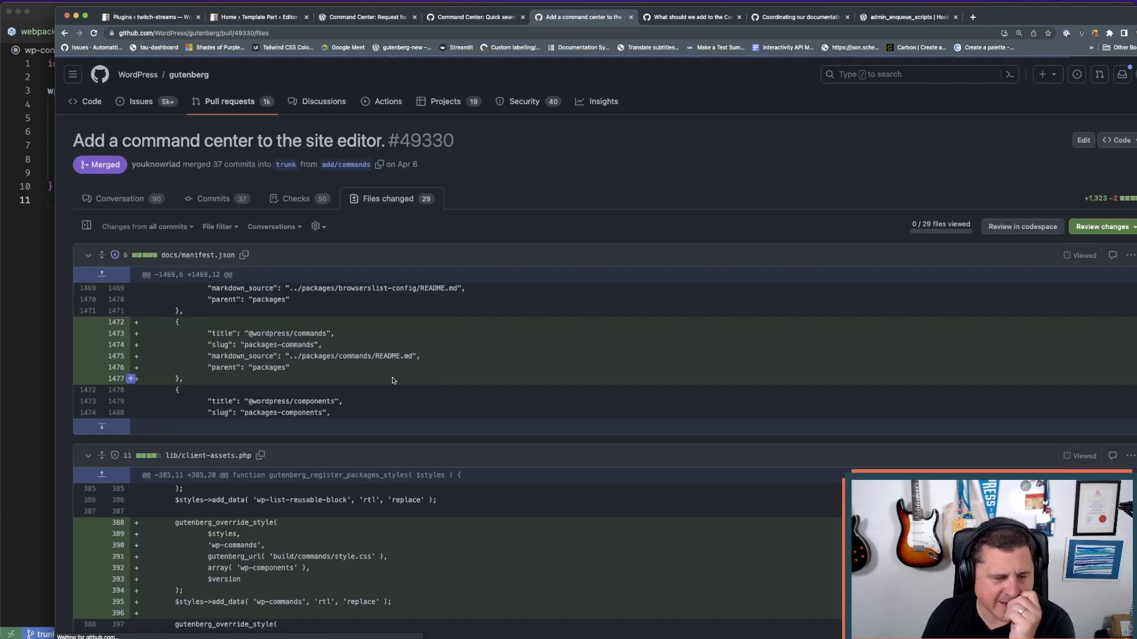
- Examine the commands package's README, command-menu.js component and private-apis.js in the pull request's changed files
scroll(392, 380, down, 5)
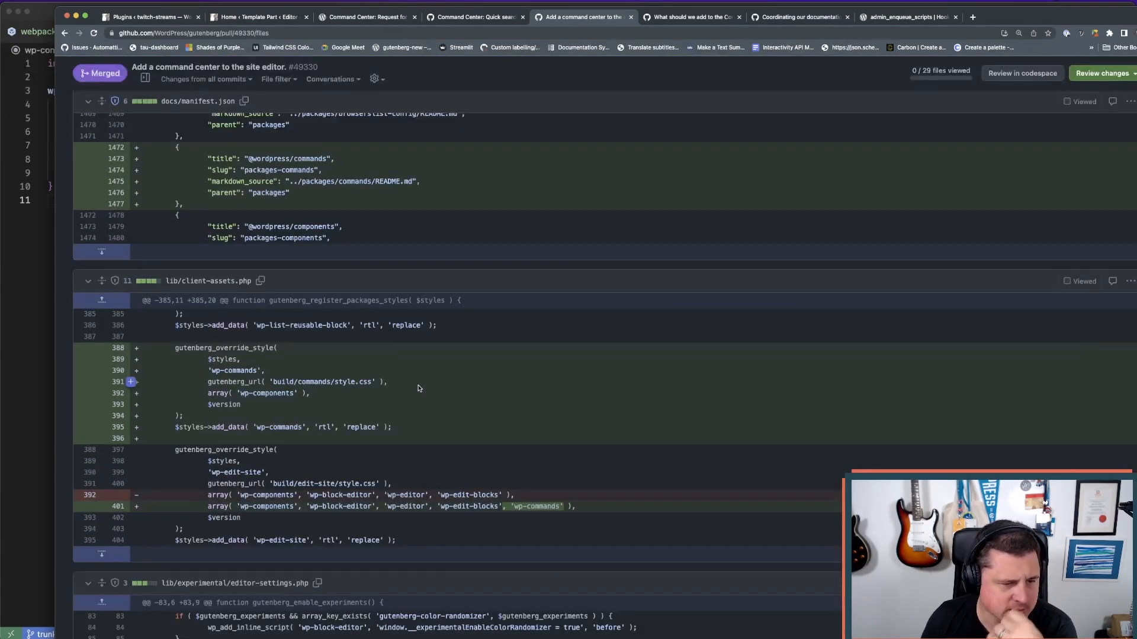
scroll(419, 388, down, 20)
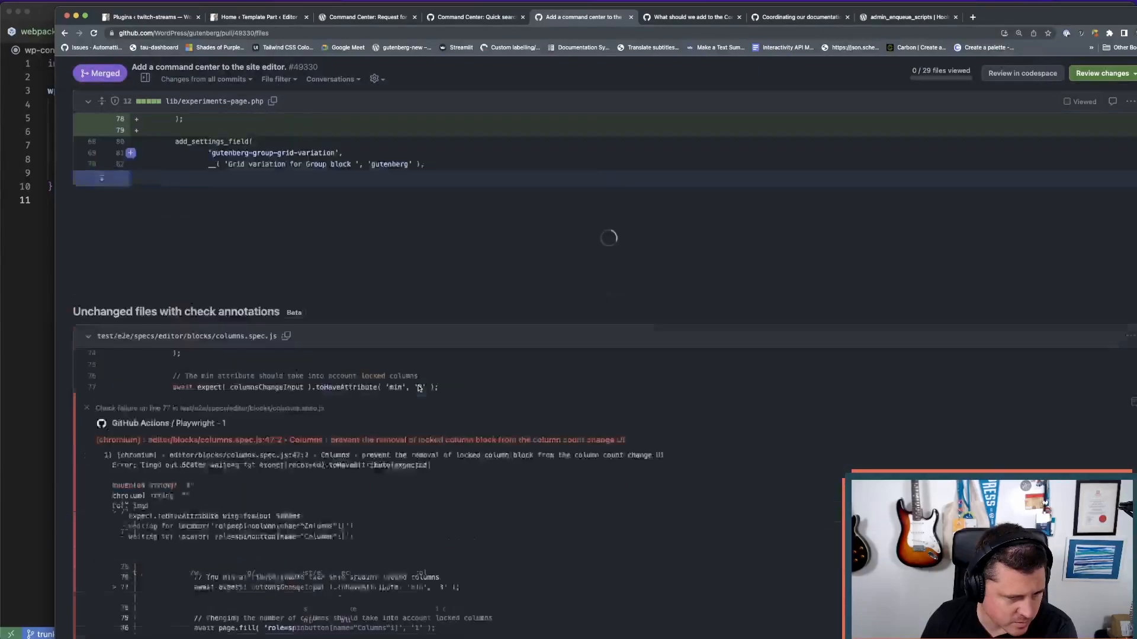
scroll(419, 388, down, 5)
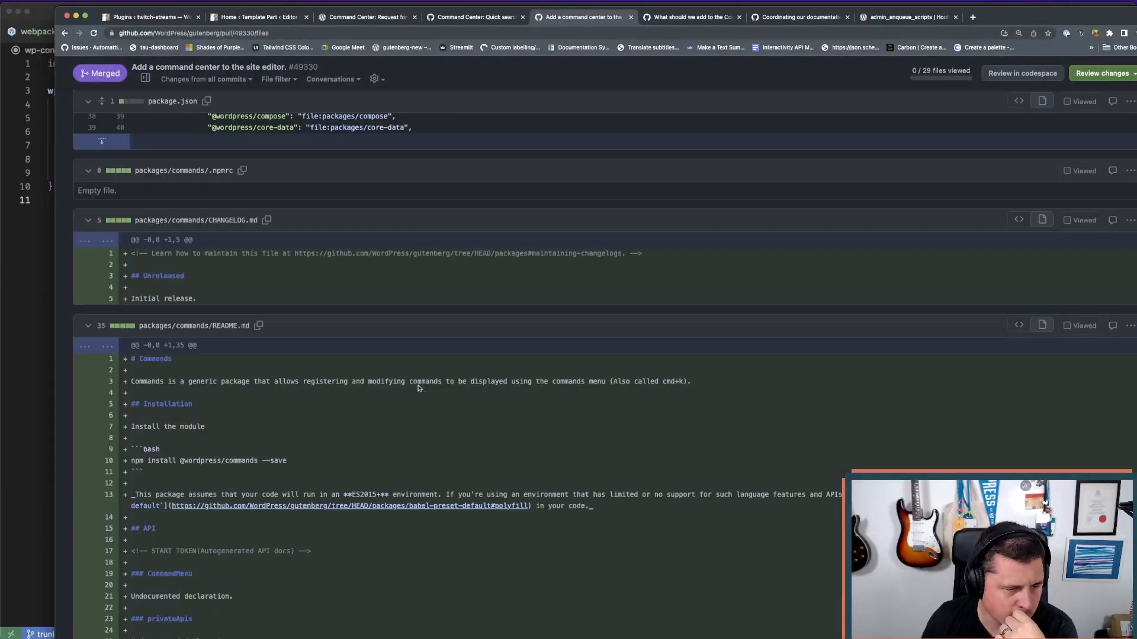
scroll(418, 388, down, 8)
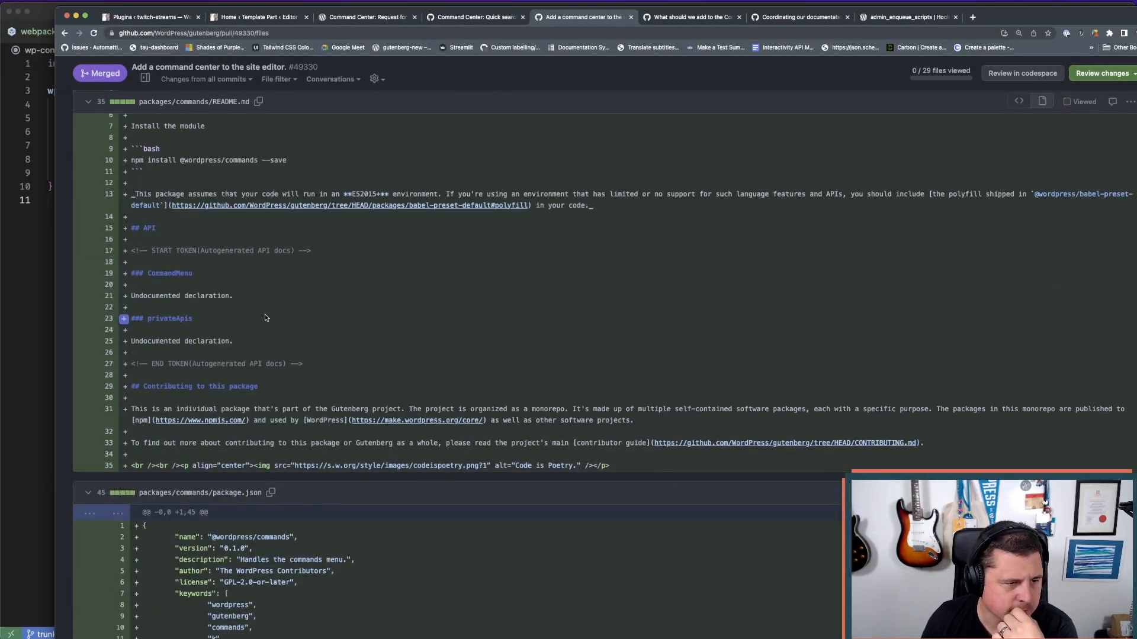
scroll(264, 314, down, 3)
scroll(265, 313, down, 20)
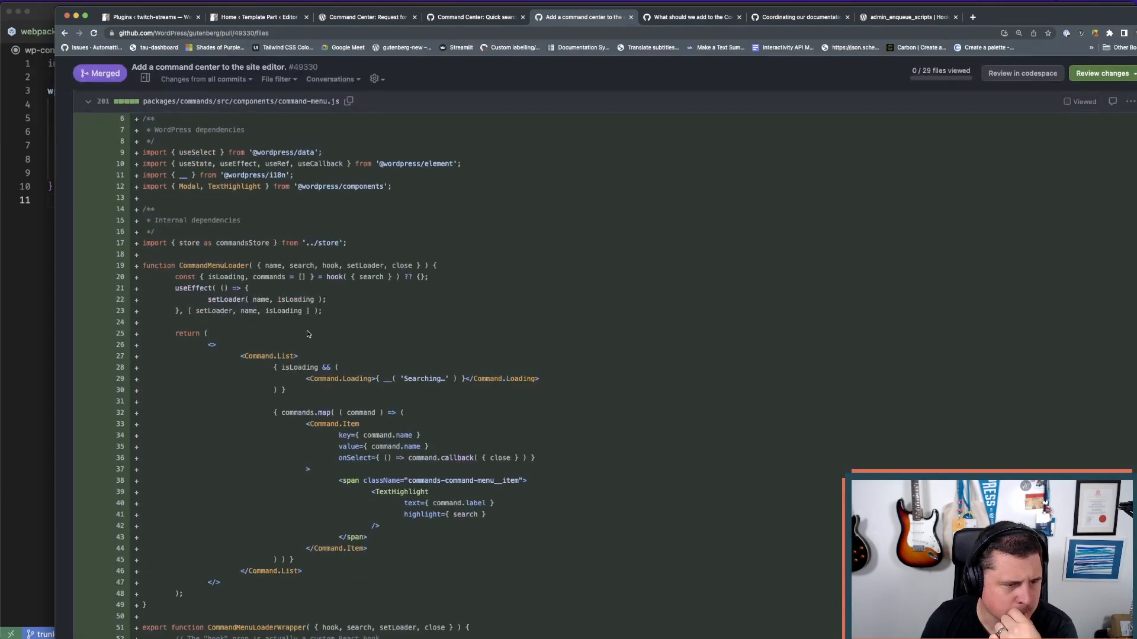
scroll(308, 333, down, 18)
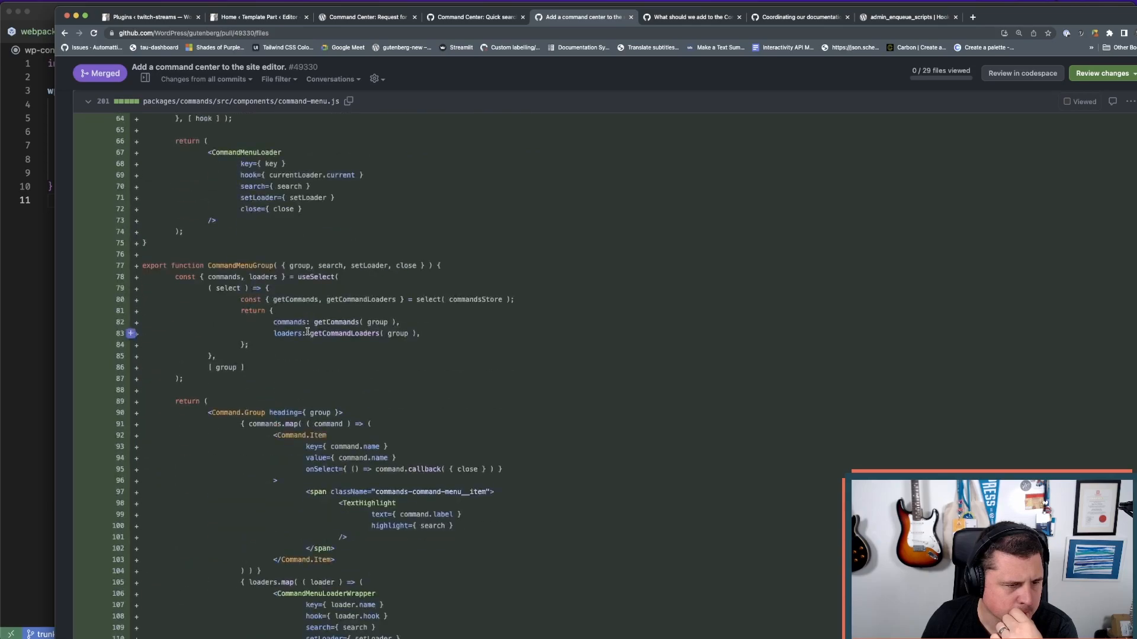
scroll(307, 332, down, 20)
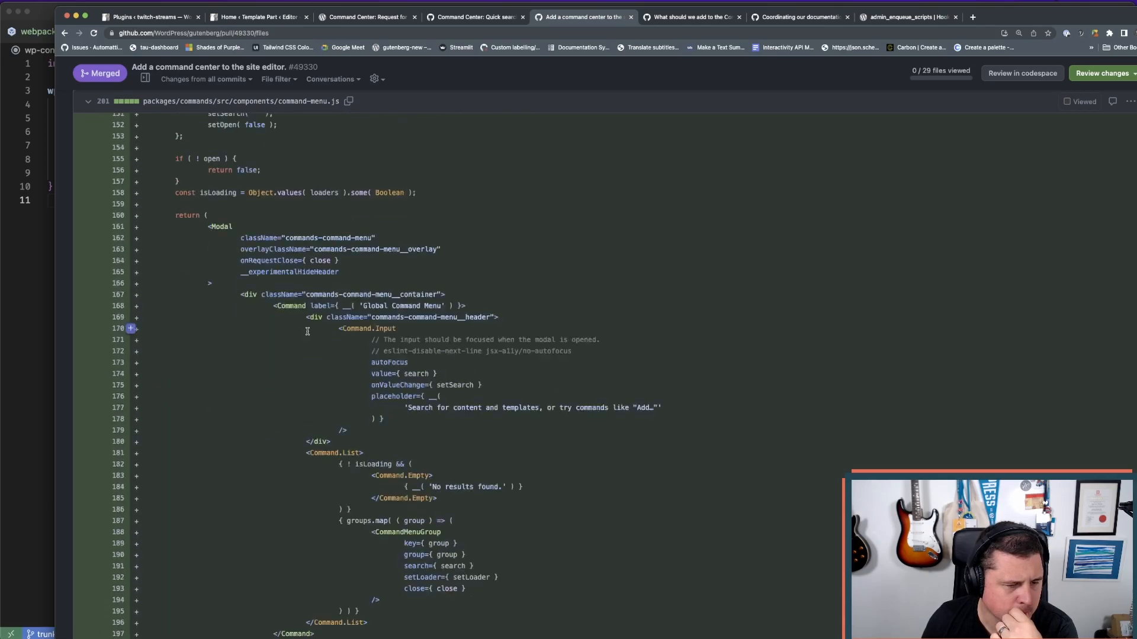
scroll(307, 331, down, 20)
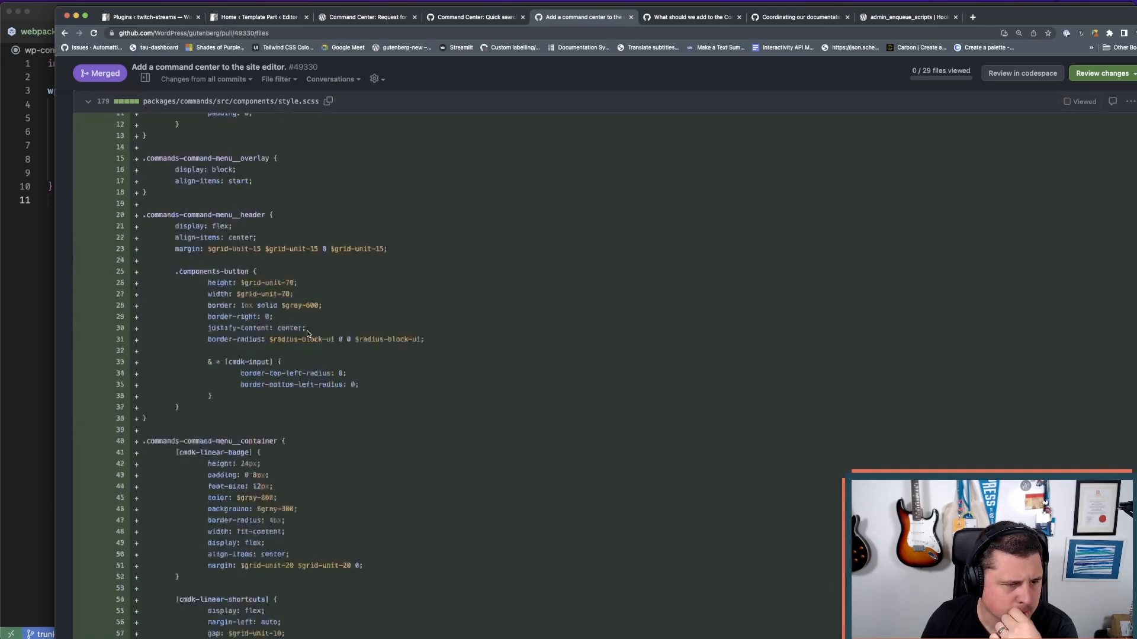
scroll(307, 332, down, 20)
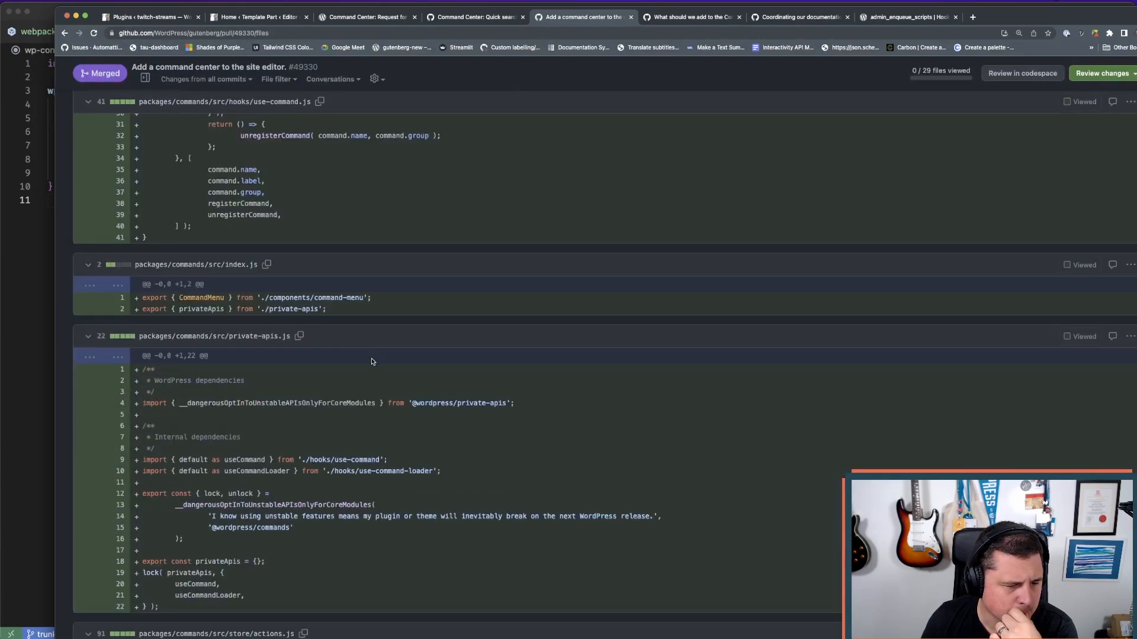
- Examine how useCommand registers commands in use-command.js and in the store's actions.js, index.js and reducer.js
scroll(365, 373, up, 10)
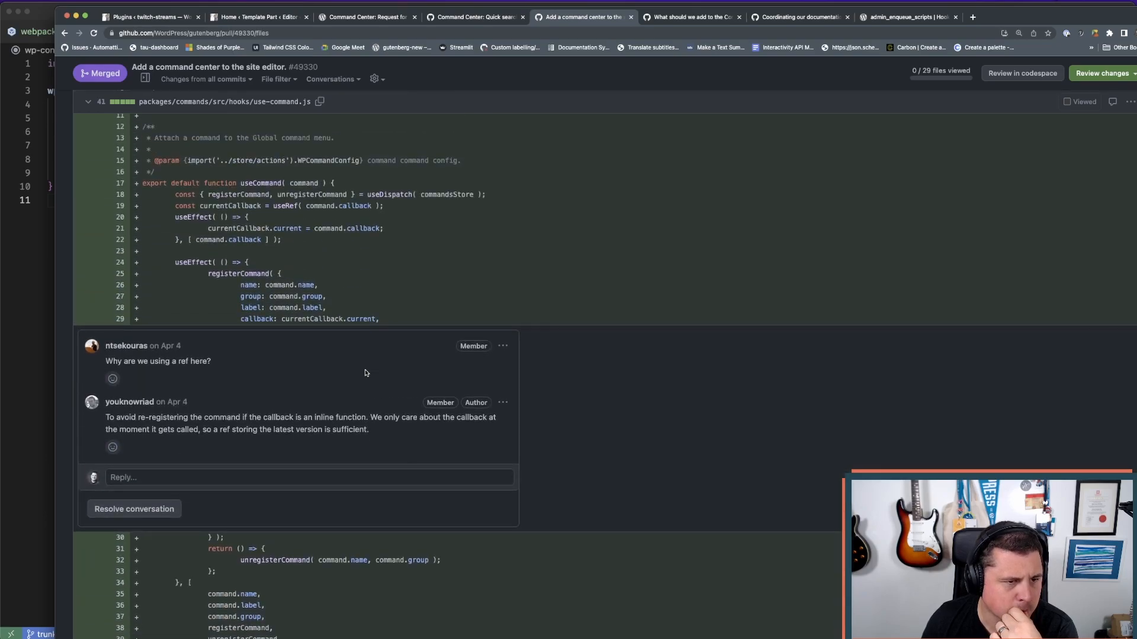
scroll(365, 373, down, 15)
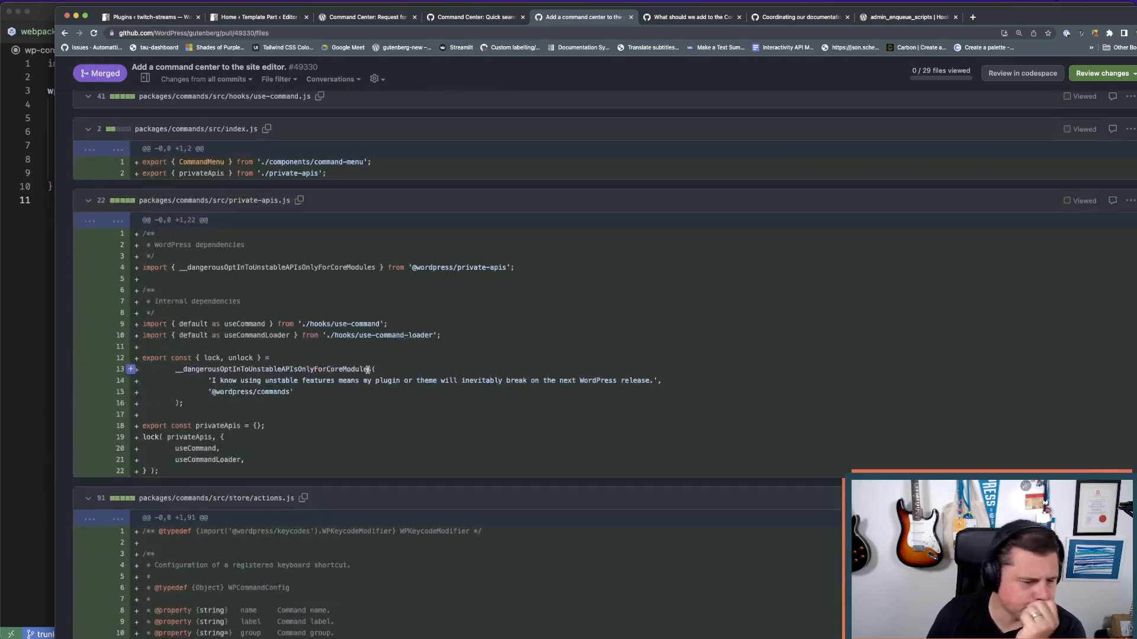
scroll(366, 373, down, 14)
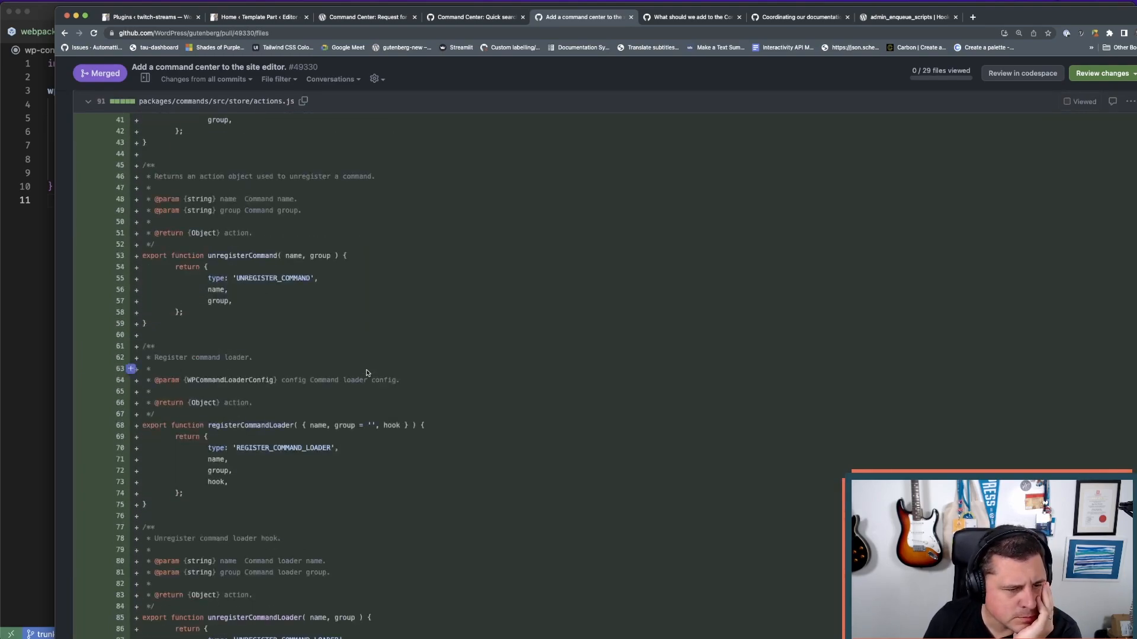
scroll(366, 373, down, 3)
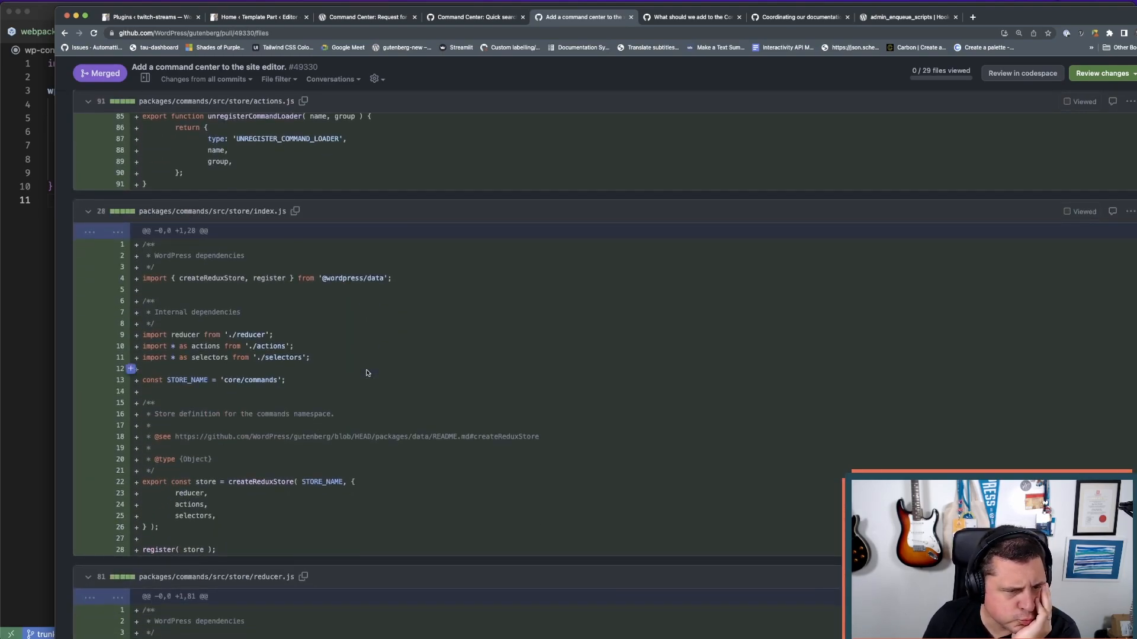
scroll(367, 373, down, 3)
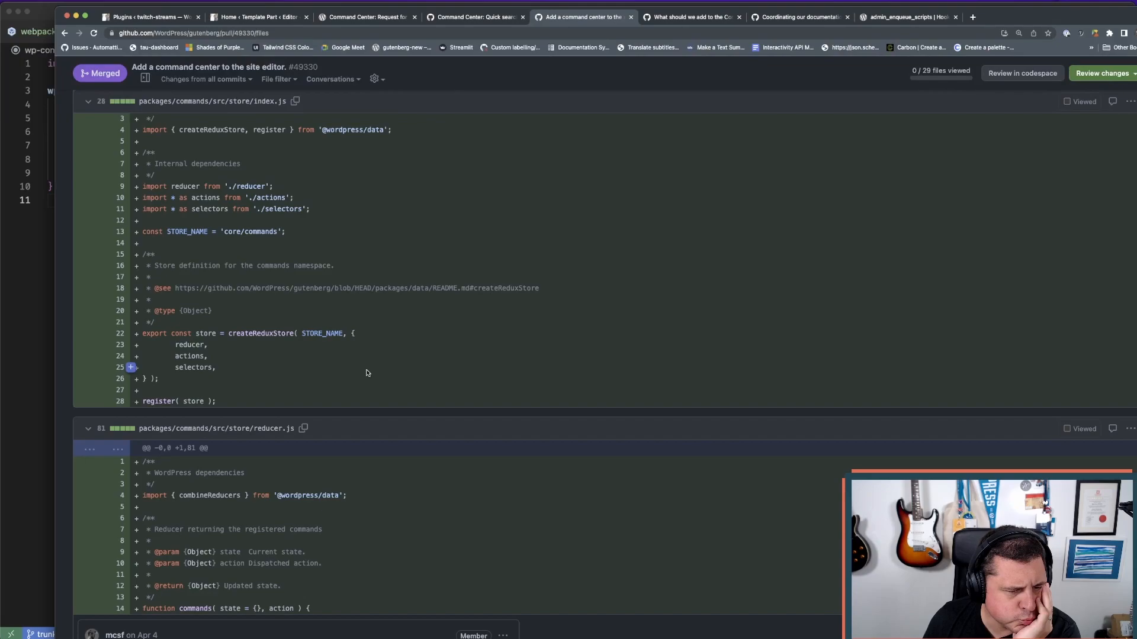
scroll(367, 373, down, 5)
scroll(359, 378, down, 9)
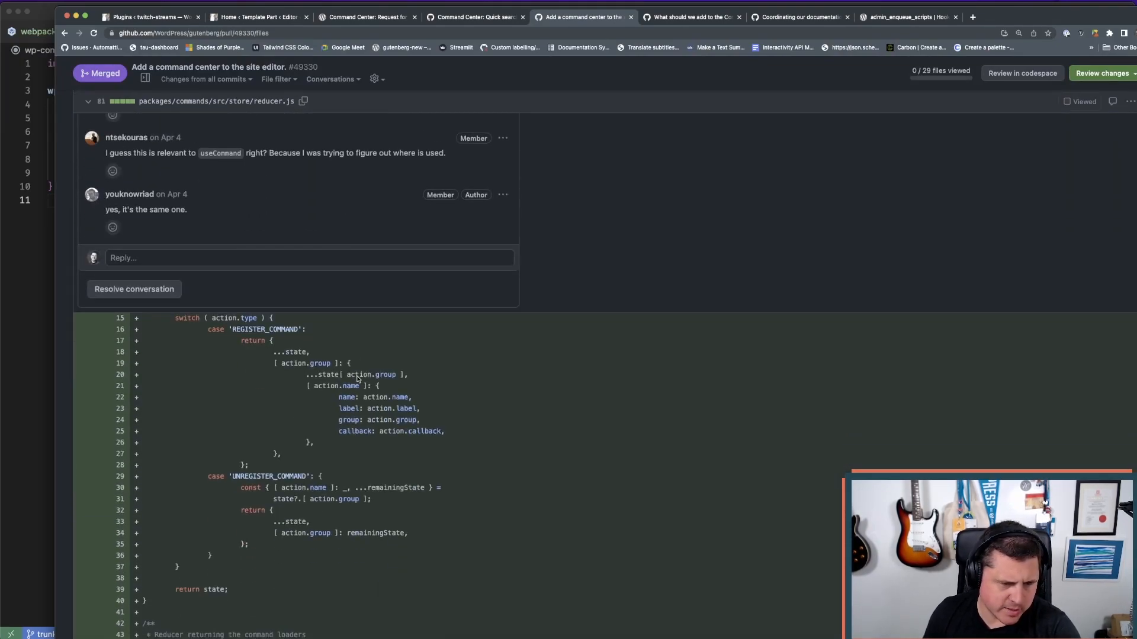
key(super+Tab)
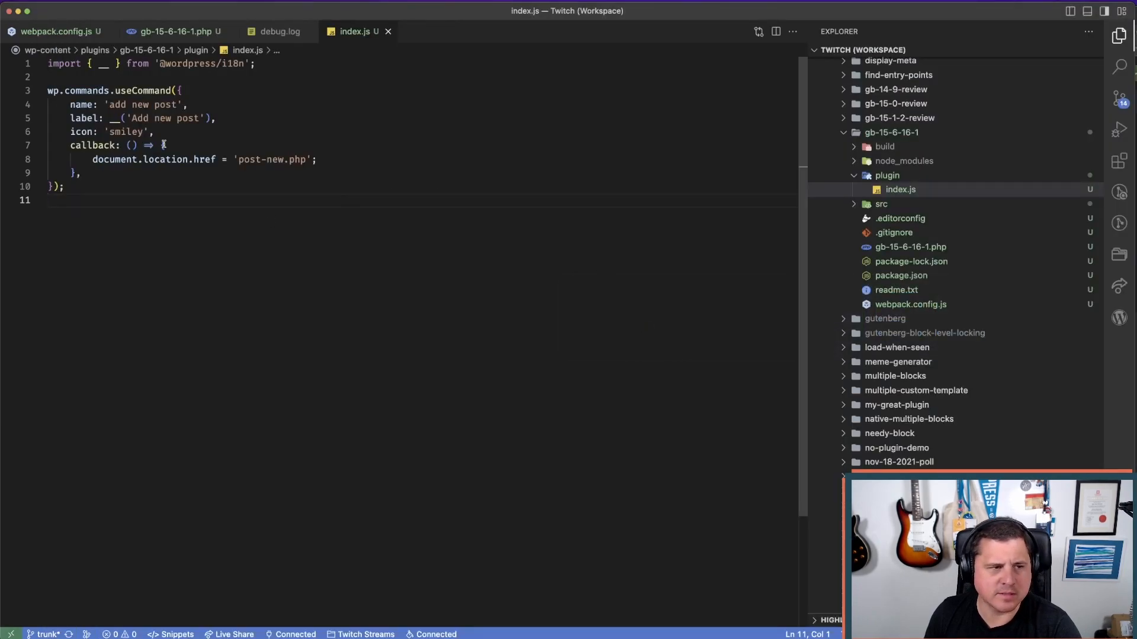
click(263, 64)
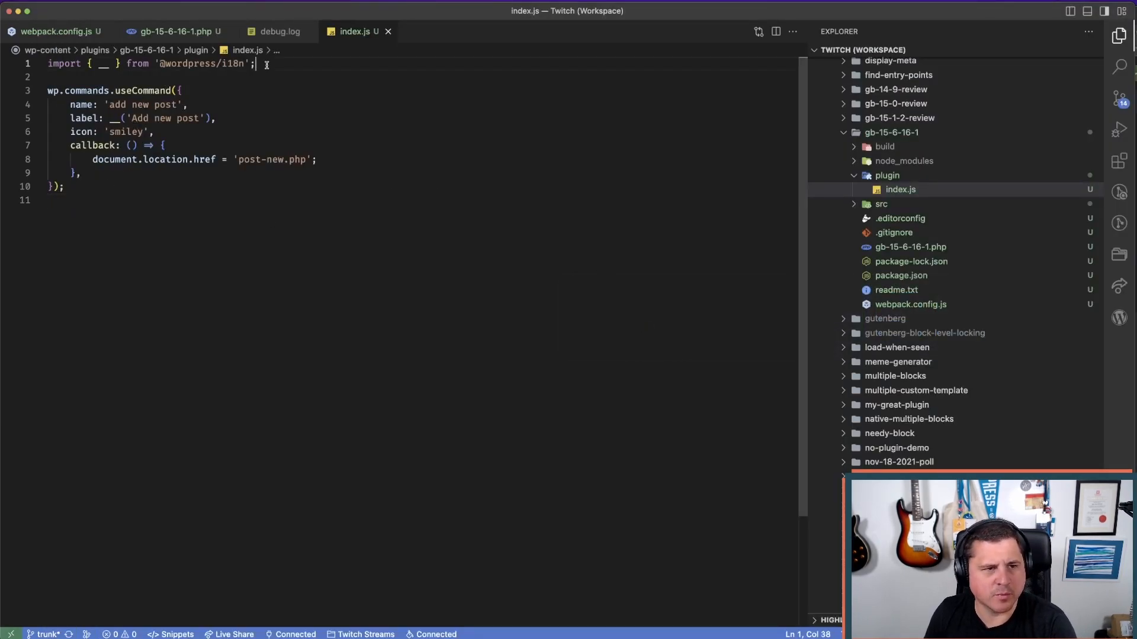
key(Return)
text(import {)
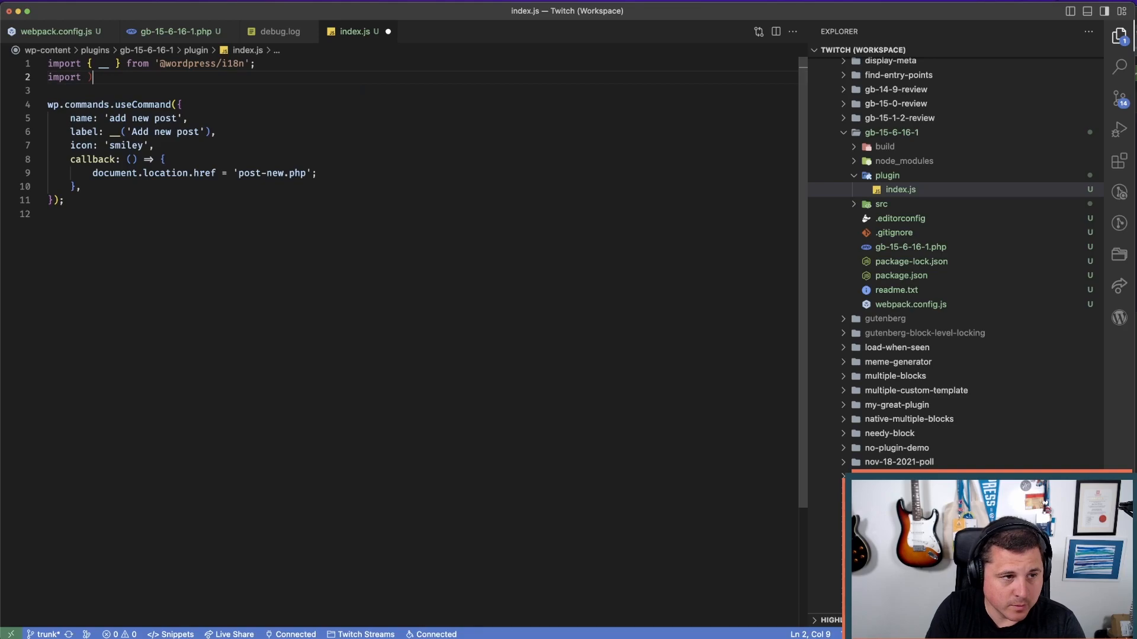
text( store from)
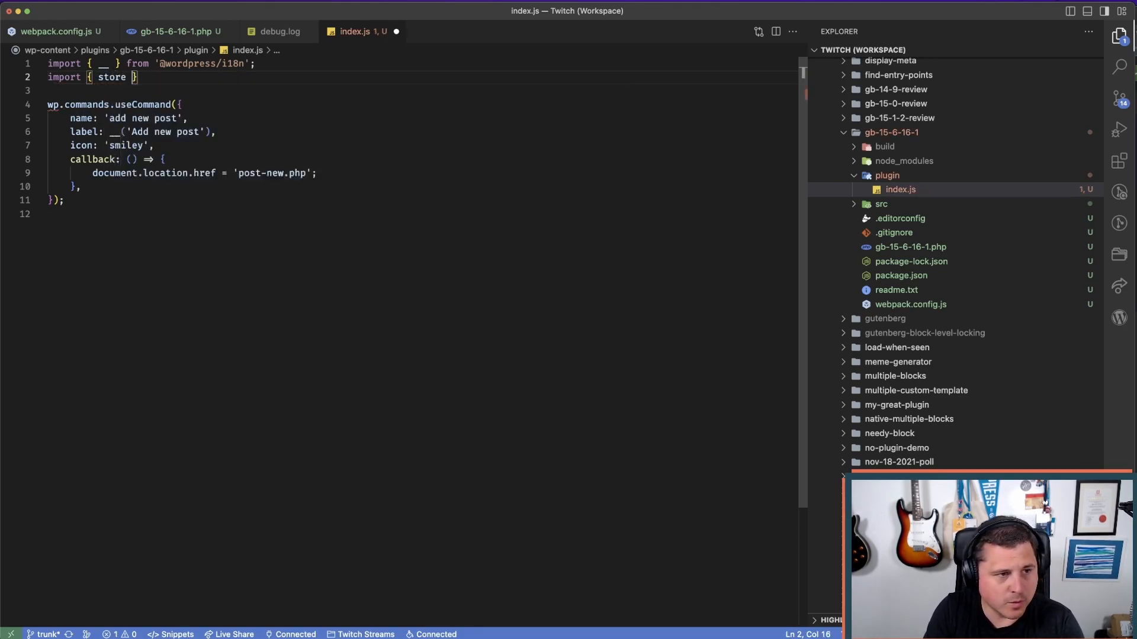
key(BackSpace)
key(BackSpace)
key(BackSpace)
text(} frp, om 'w)
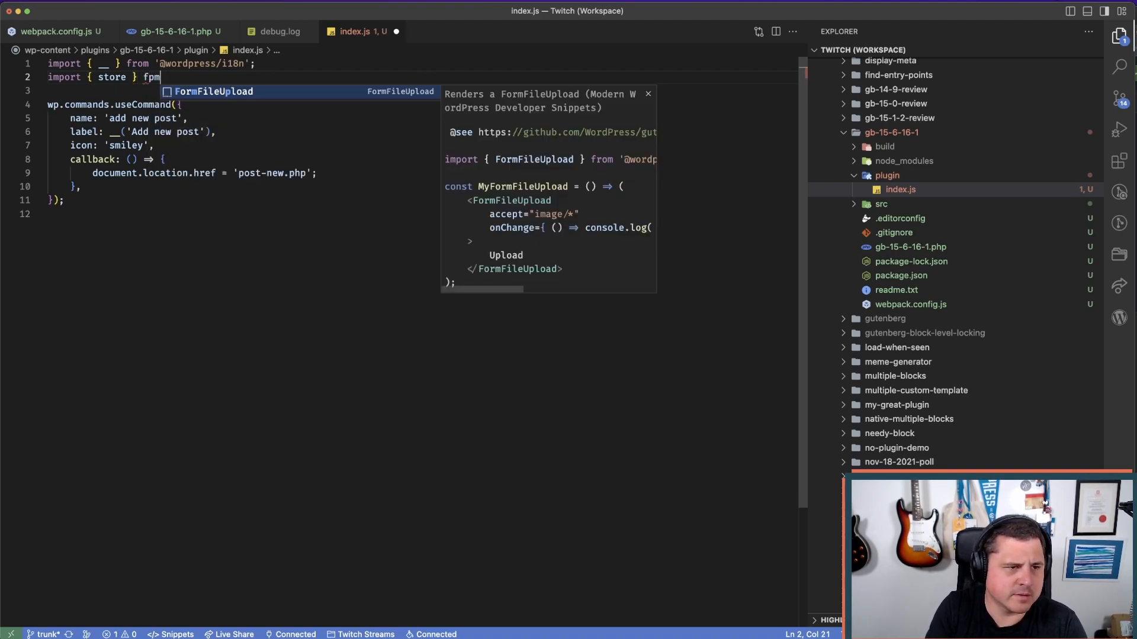
key(BackSpace)
text(@wordpress/)
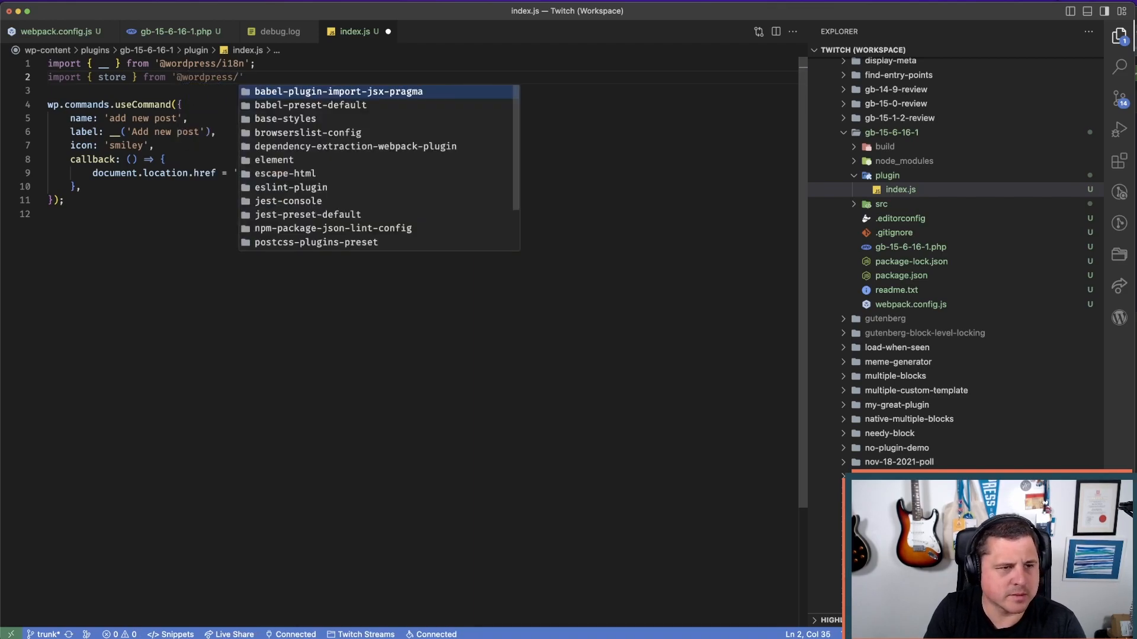
text(commands'')
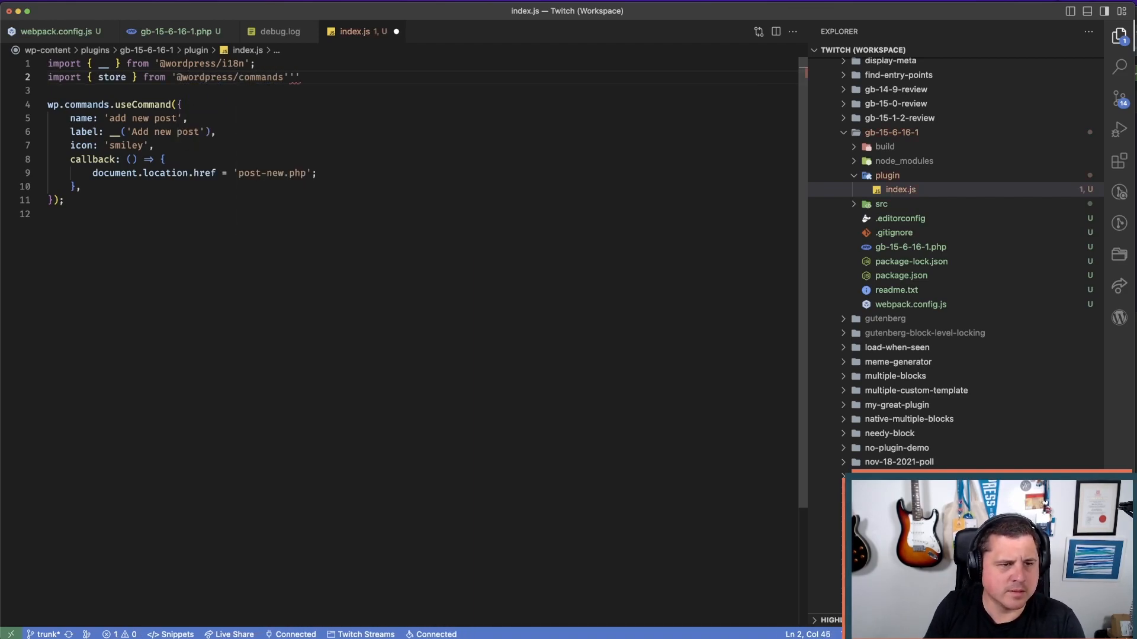
text(;)
click(238, 231)
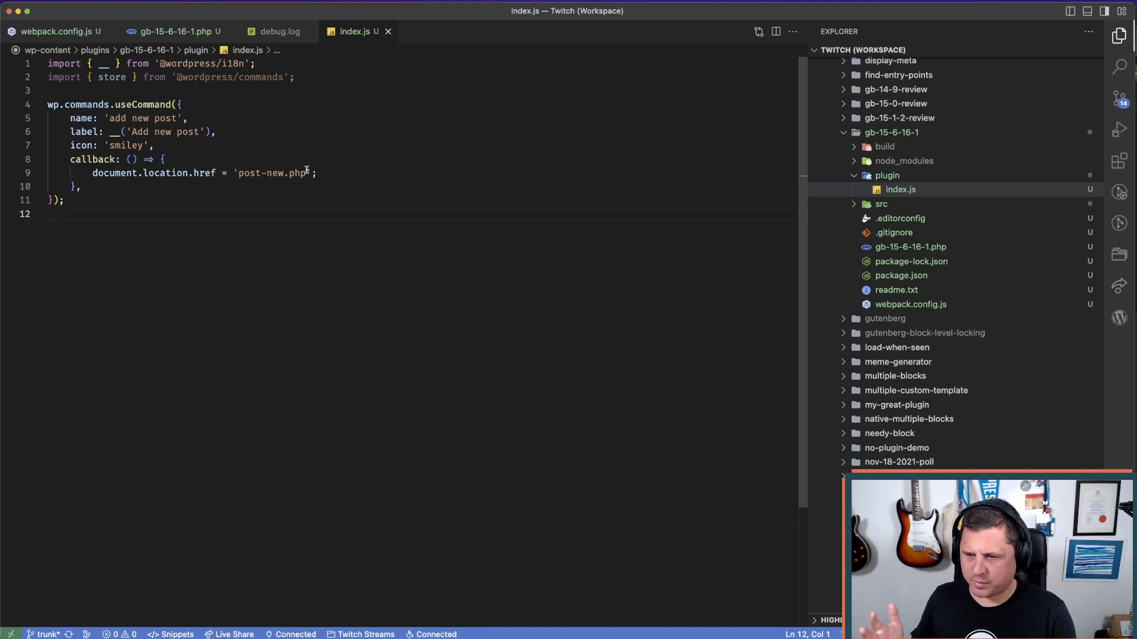
double_click(134, 105)
click(307, 326)
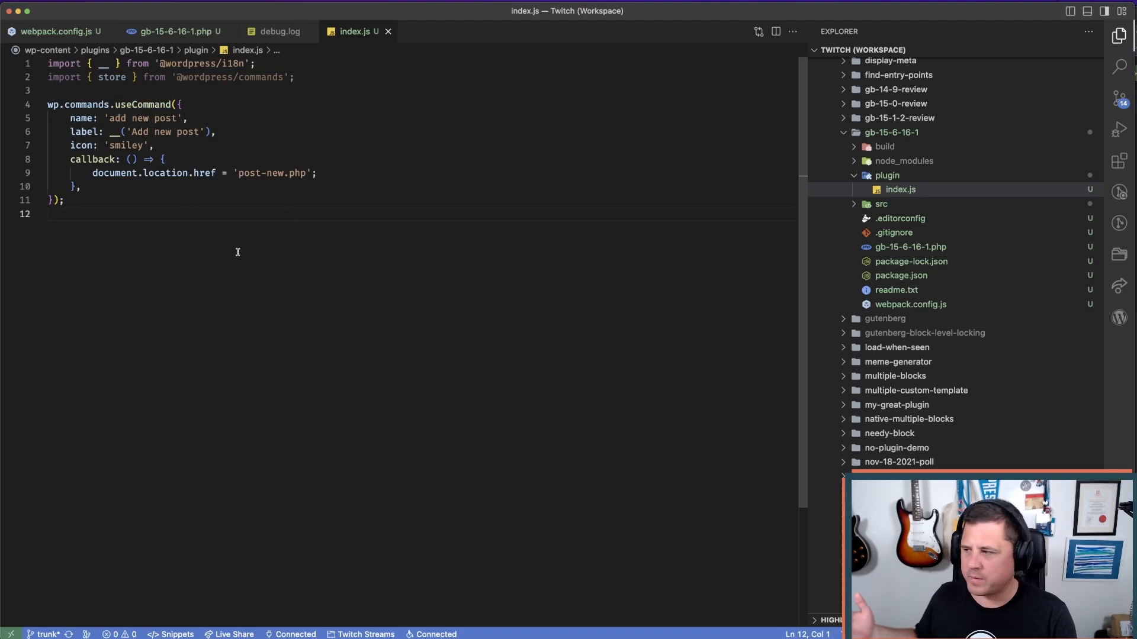
- Switch to Chrome and review how the Command Center feedback post registers static commands
key(super+Tab)
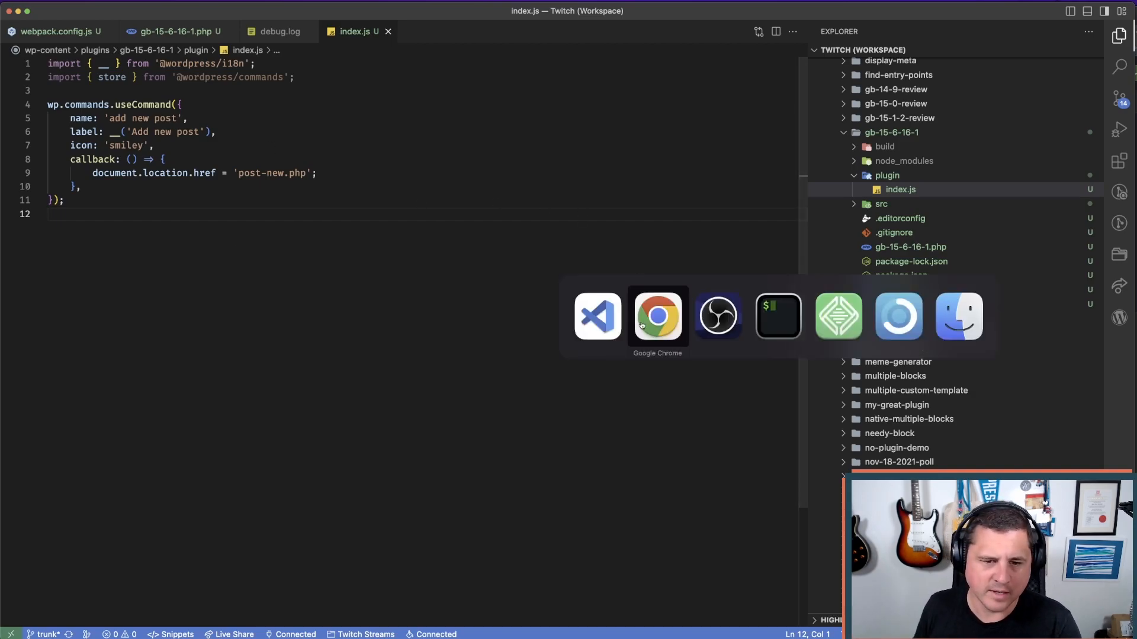
click(468, 17)
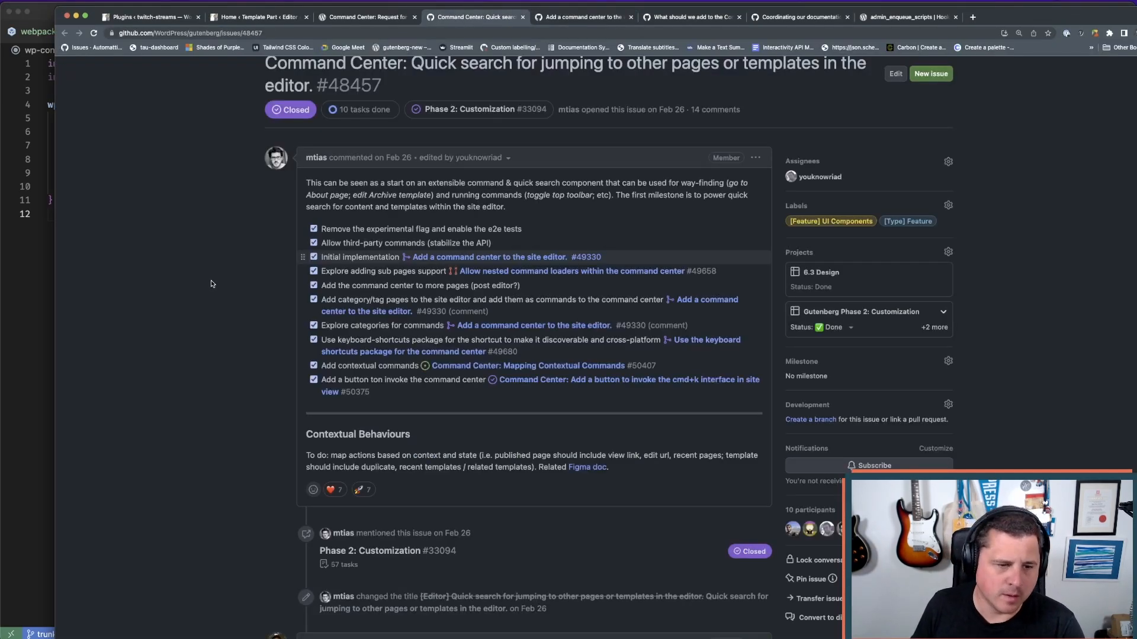
click(367, 17)
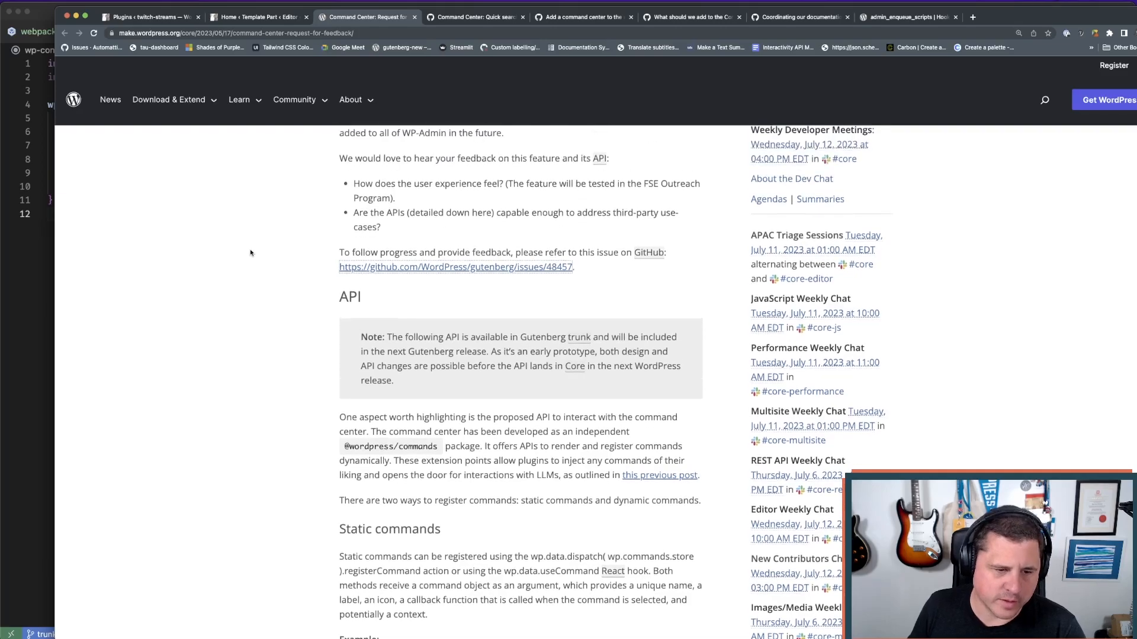
scroll(250, 252, down, 3)
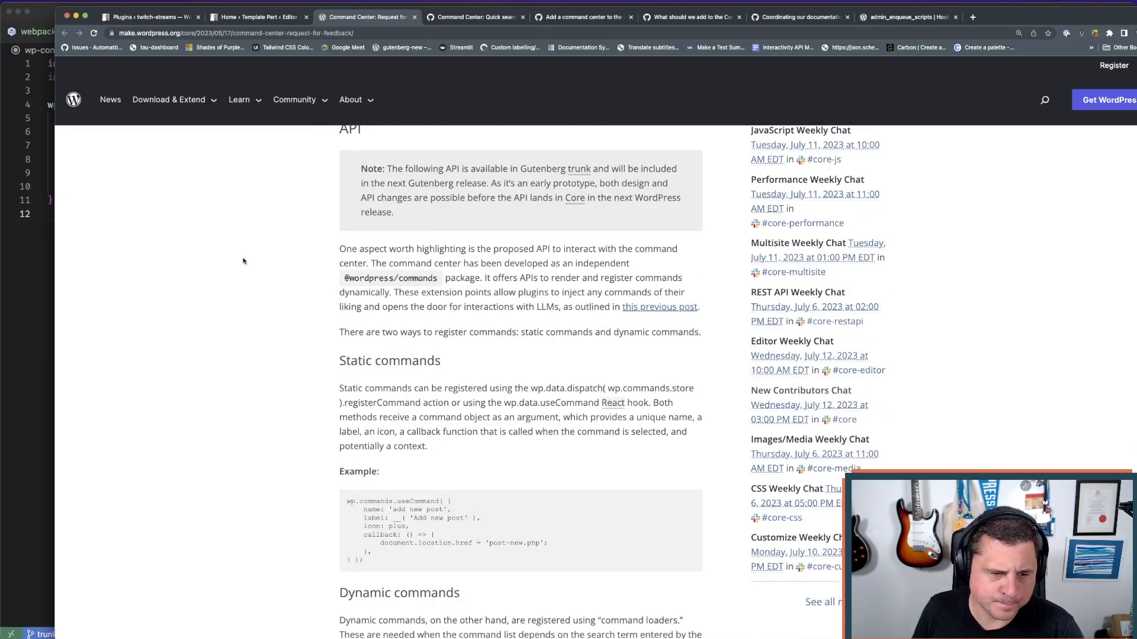
scroll(243, 261, down, 5)
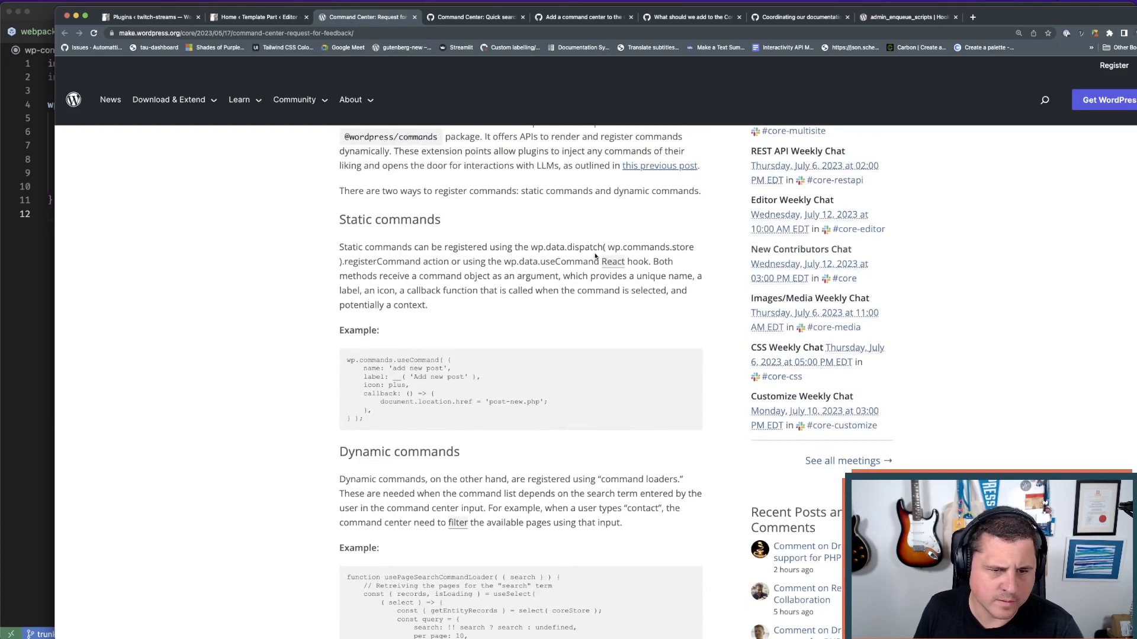
click(64, 291)
click(318, 76)
key(Return)
text(impoe)
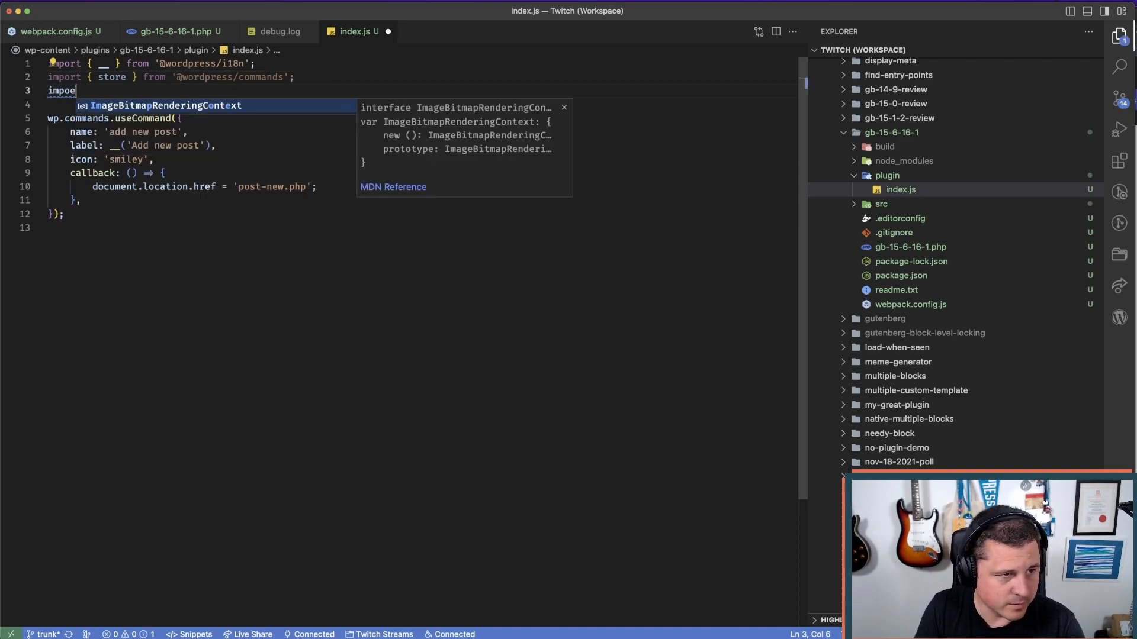
key(BackSpace)
text(rt )
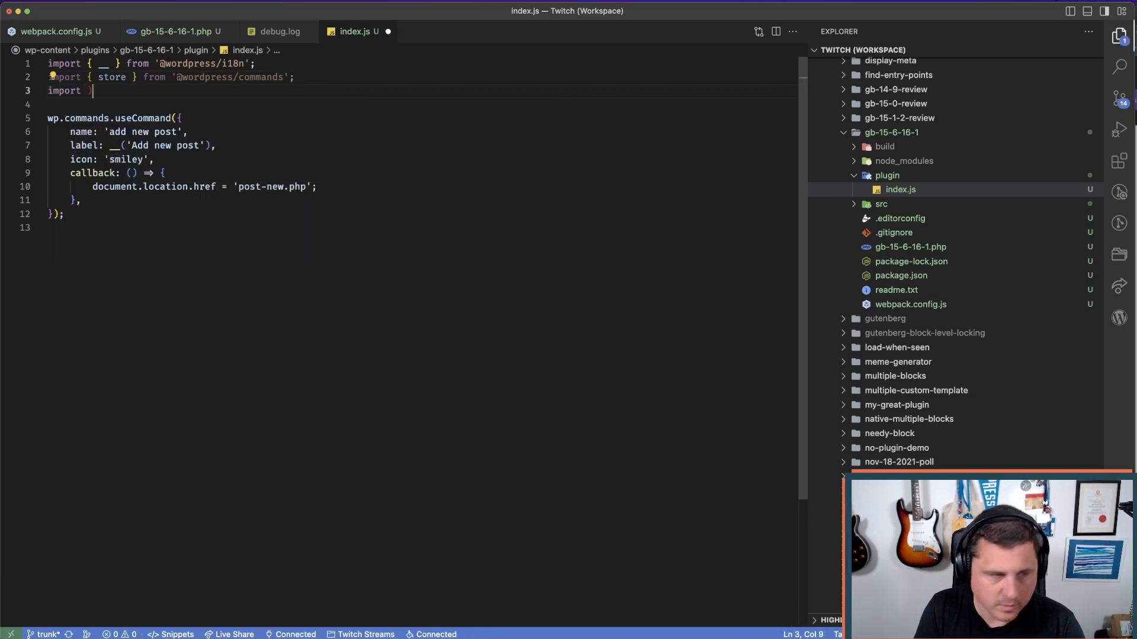
text({ dispatch)
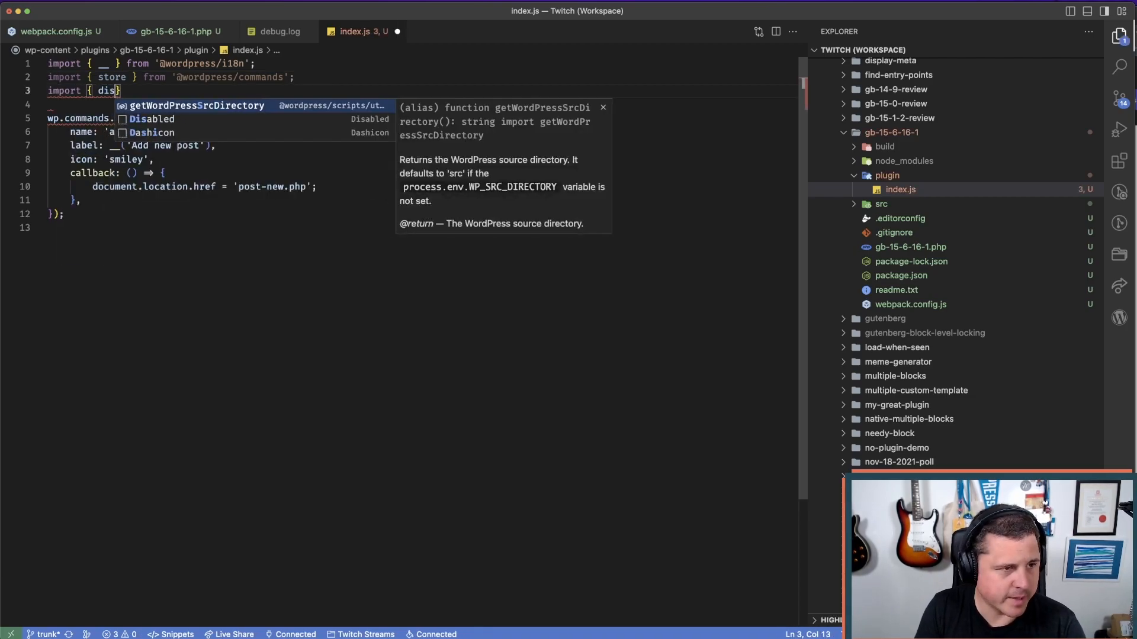
text( } fpro)
key(BackSpace)
key(BackSpace)
key(ctrl+space)
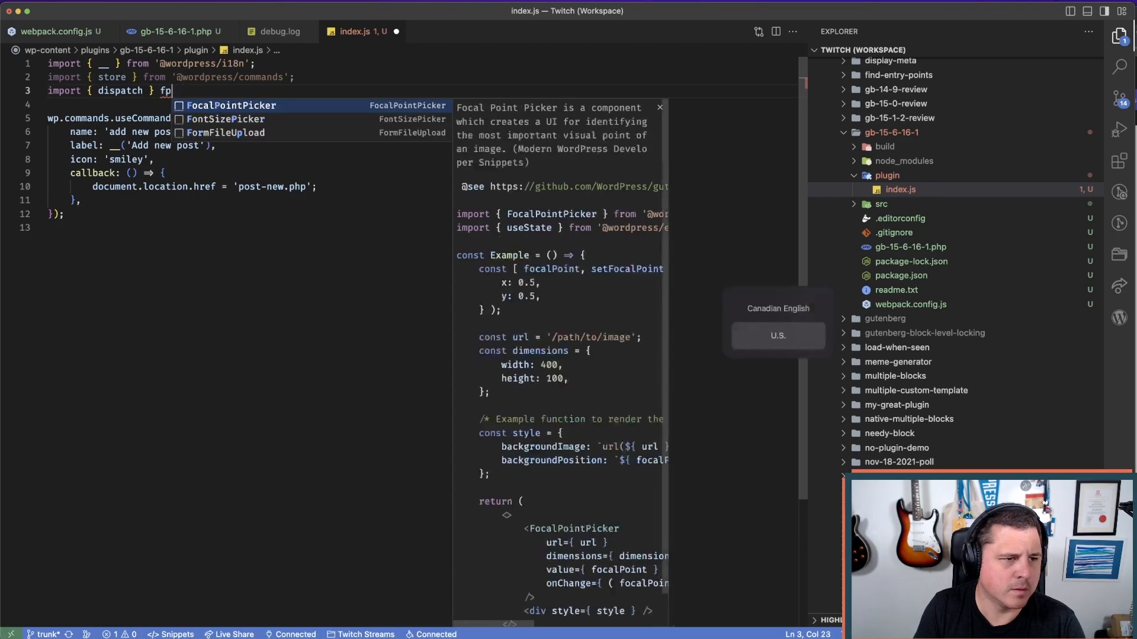
key(BackSpace)
text(rom '@wordpr)
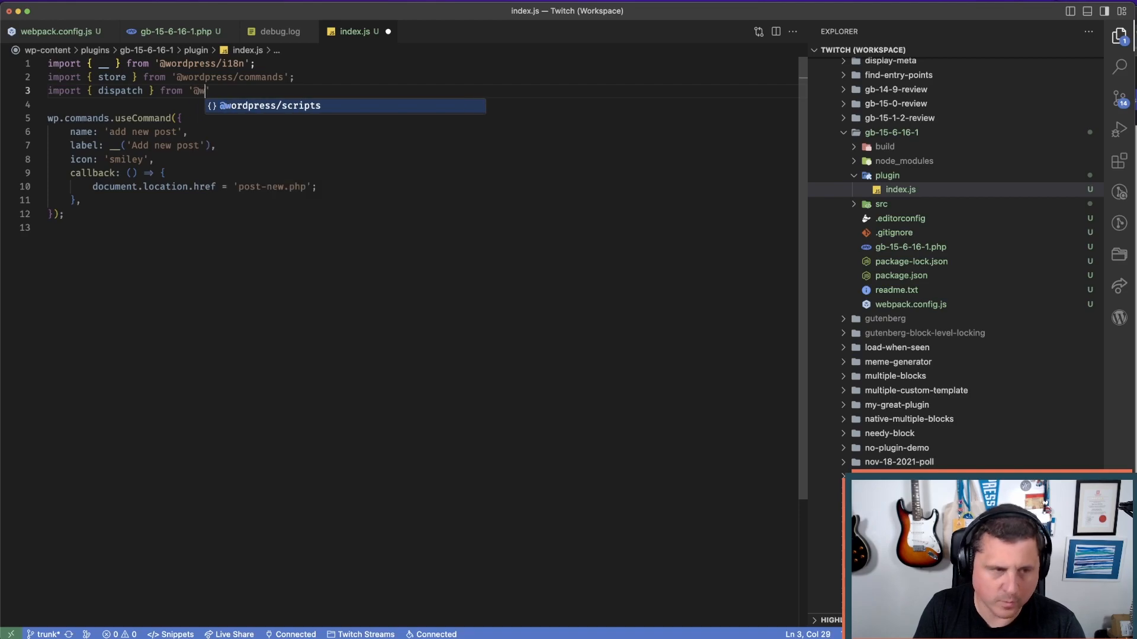
text(ess)
key(End)
text(;)
key(super+s)
- Start a dispatch( store ) statement between the imports and the wp.commands.useCommand block in index.js
key(super+Tab)
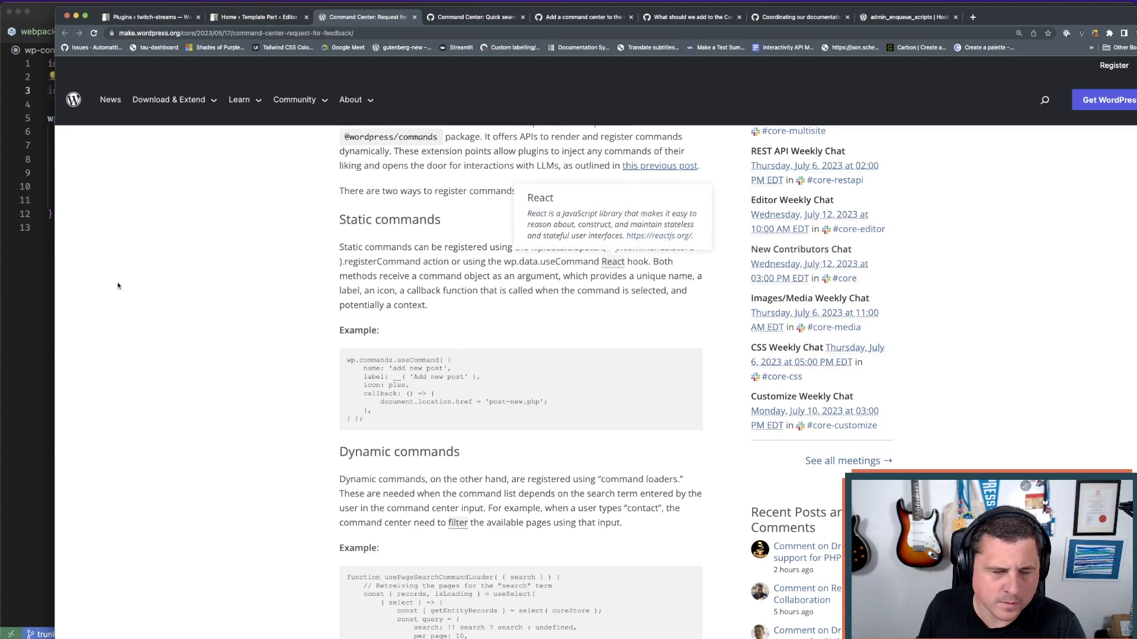
key(super+Tab)
click(207, 103)
key(Return)
key(Return)
key(Return)
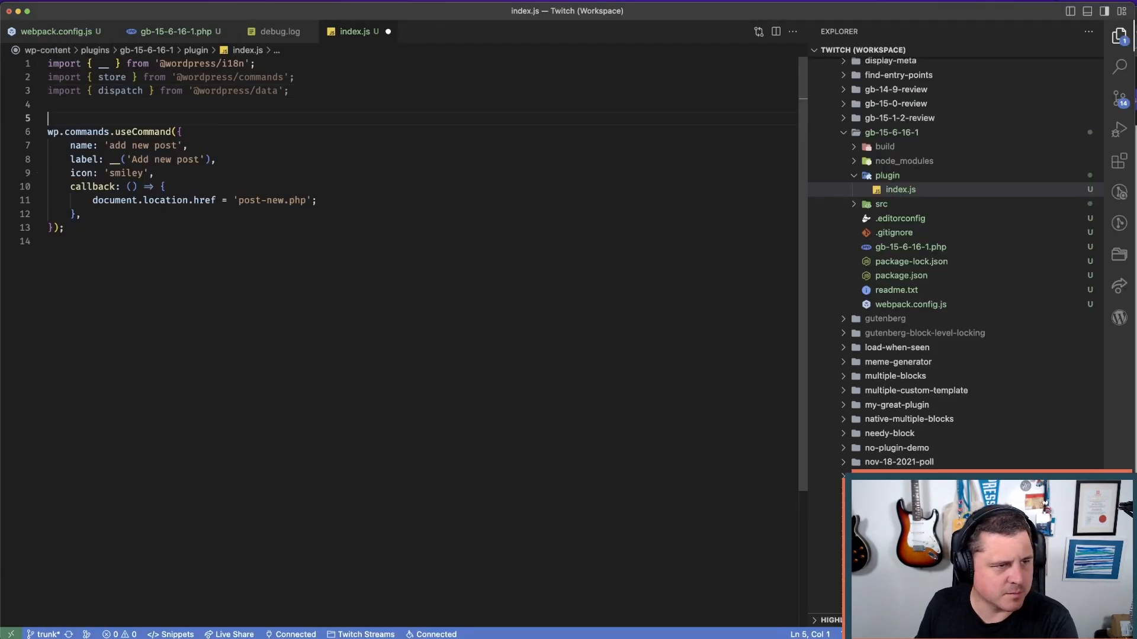
text(disp)
text(atc)
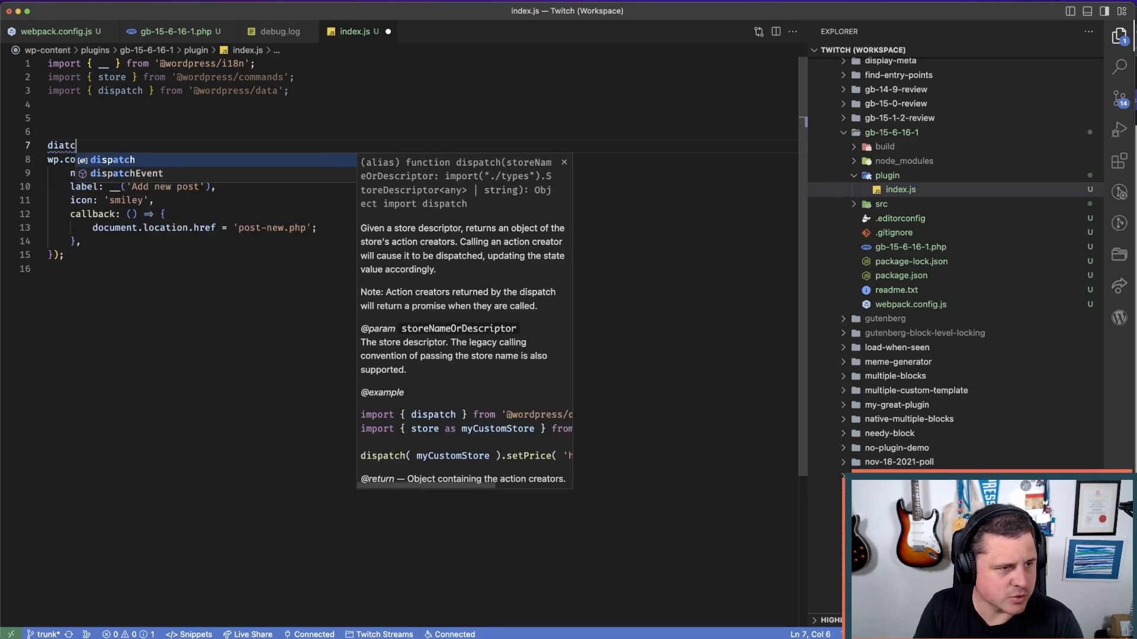
key(BackSpace)
key(BackSpace)
key(BackSpace)
text(spatch()
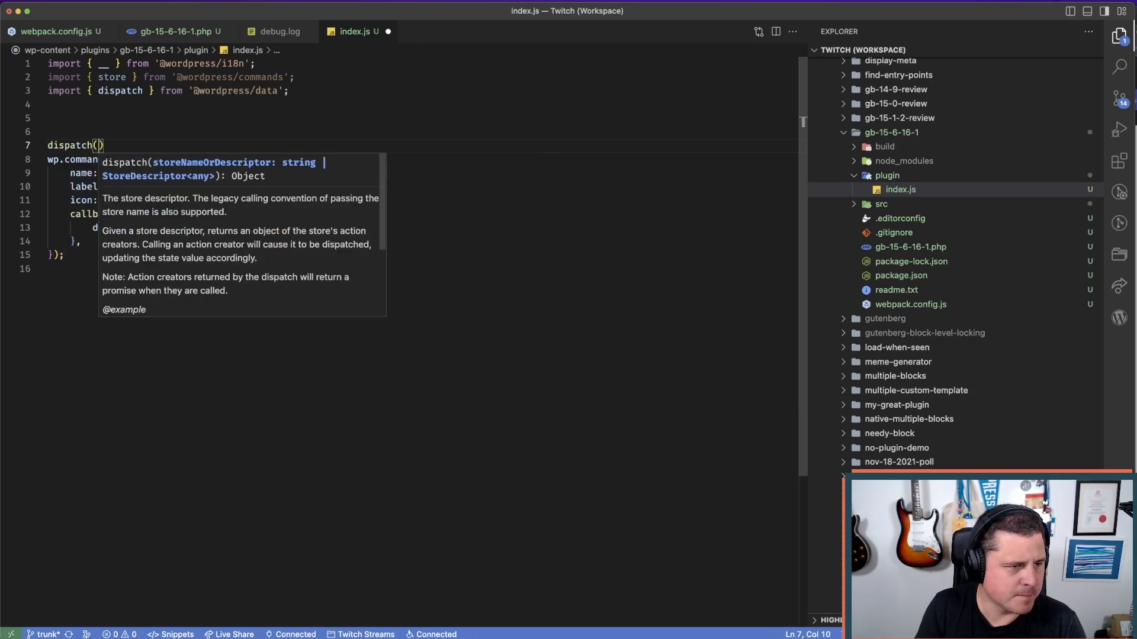
text( store)
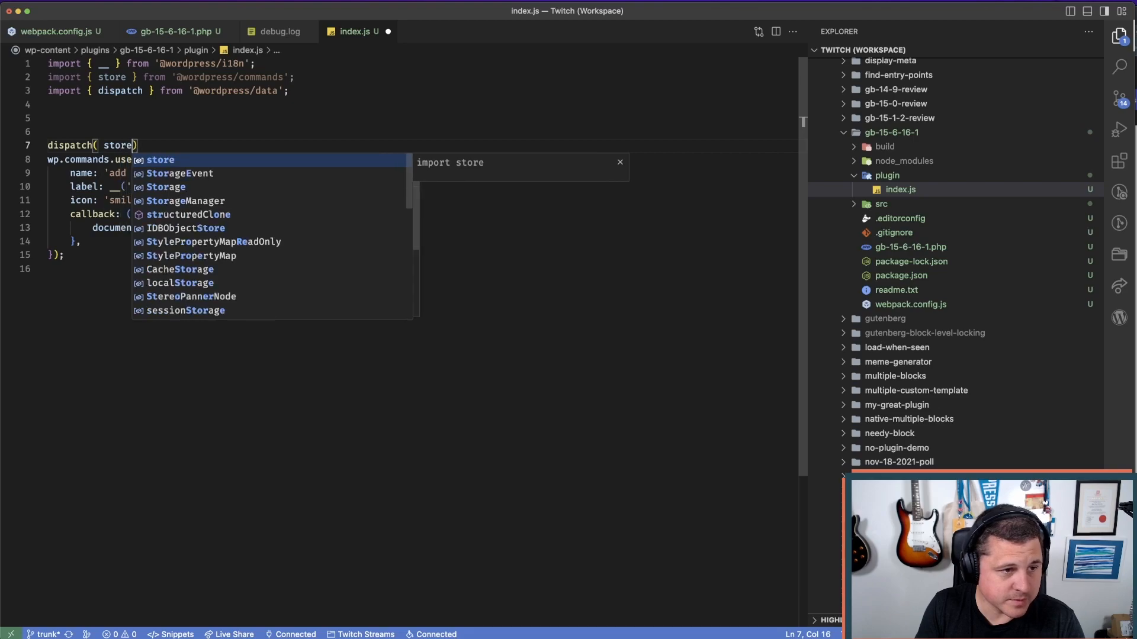
key(Right)
text(.)
- Copy registerCommand from the Command Center post in Chrome and chain it as a call onto dispatch( store ) in VS Code
key(super+Tab)
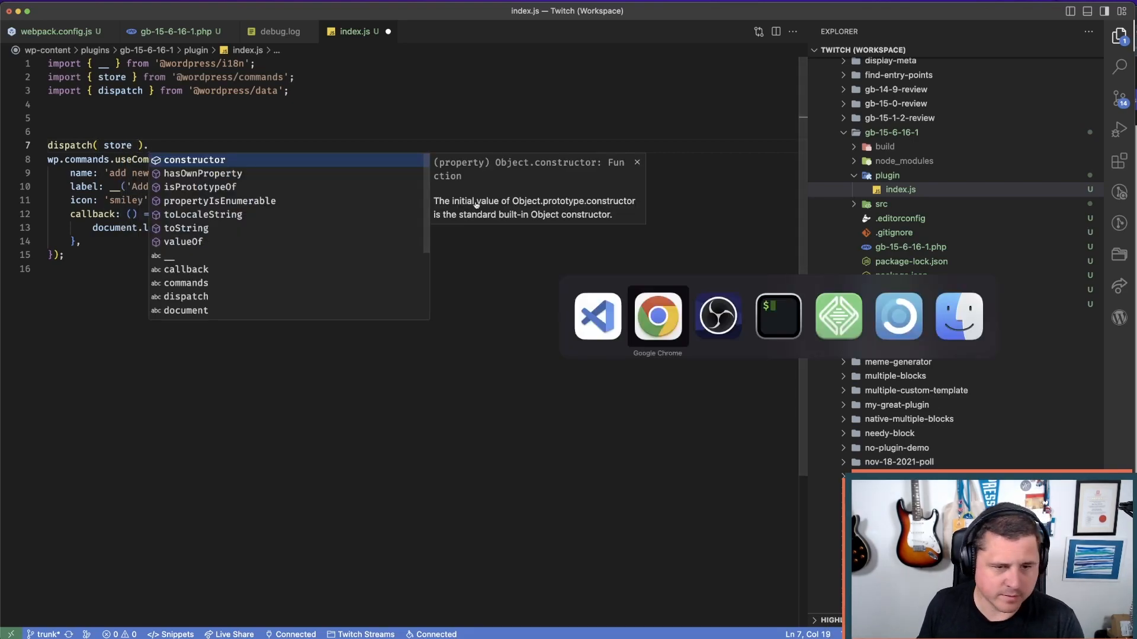
drag(419, 264, 345, 270)
key(super+c)
key(super+Tab)
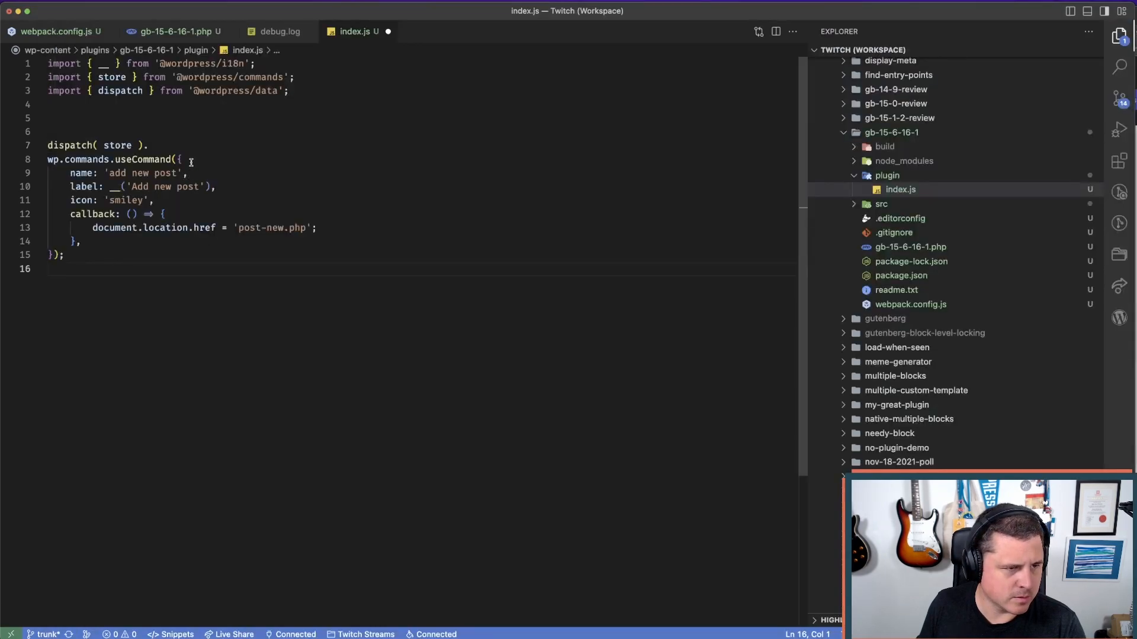
key(super+v)
text(()l)
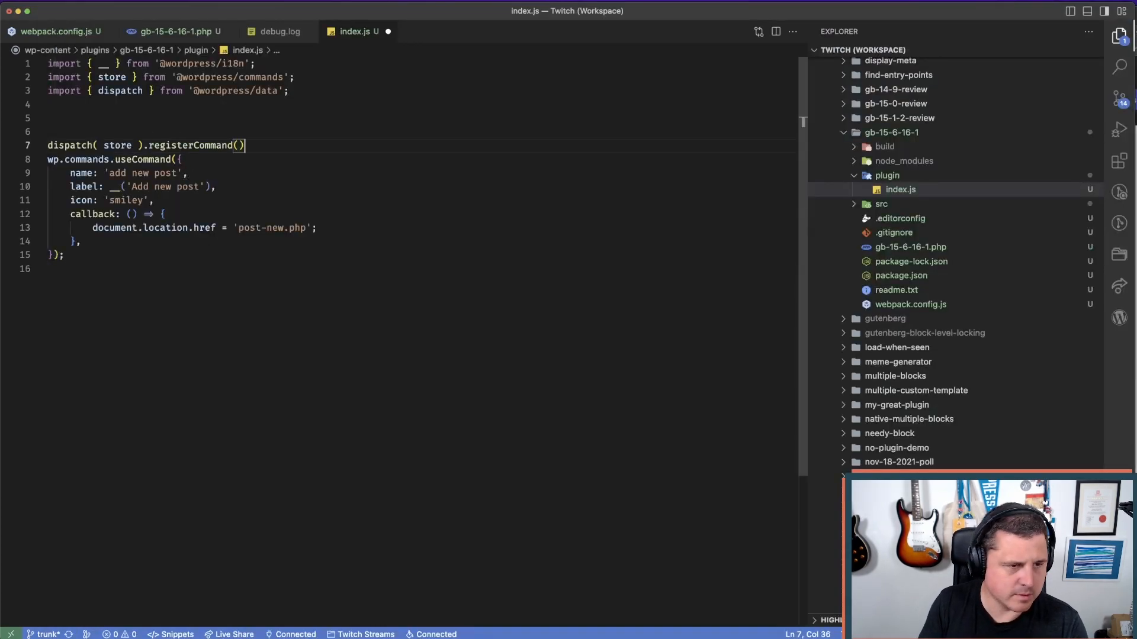
key(BackSpace)
text(;)
key(Return)
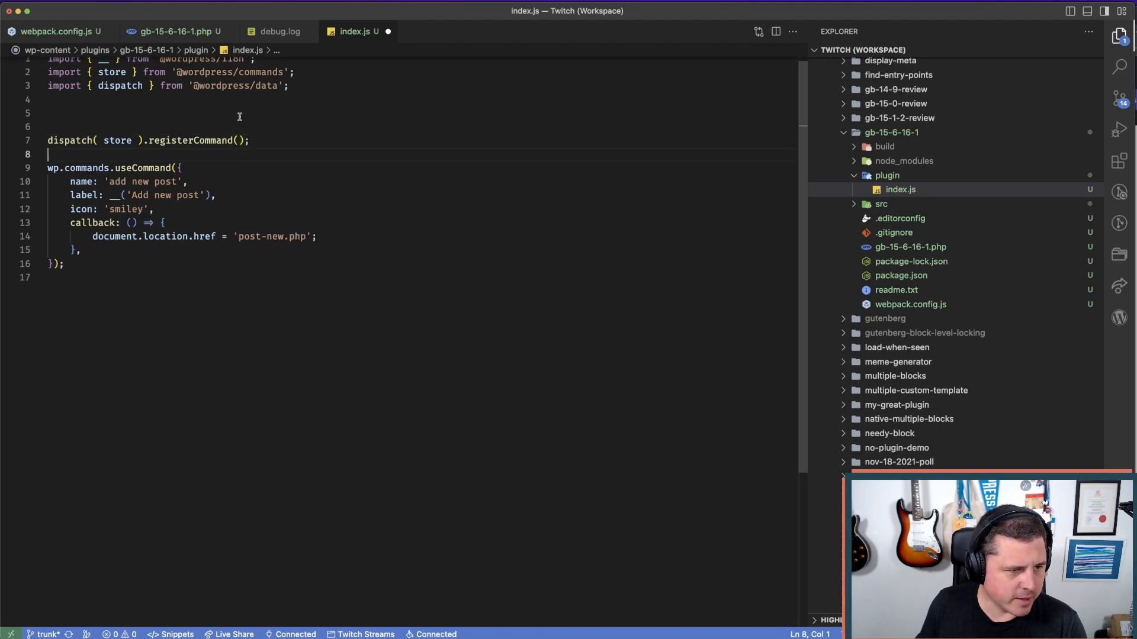
- Define a command constant above the dispatch statement, holding the name, label, icon and callback copied from the useCommand block, and save
click(130, 112)
text(const comm)
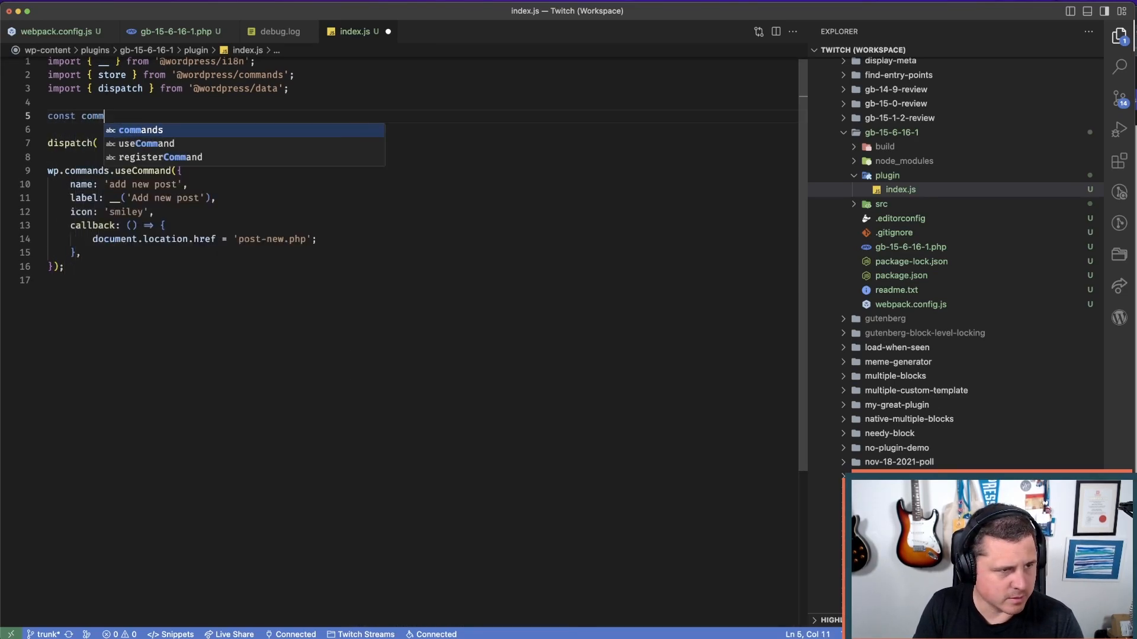
text(and = {})
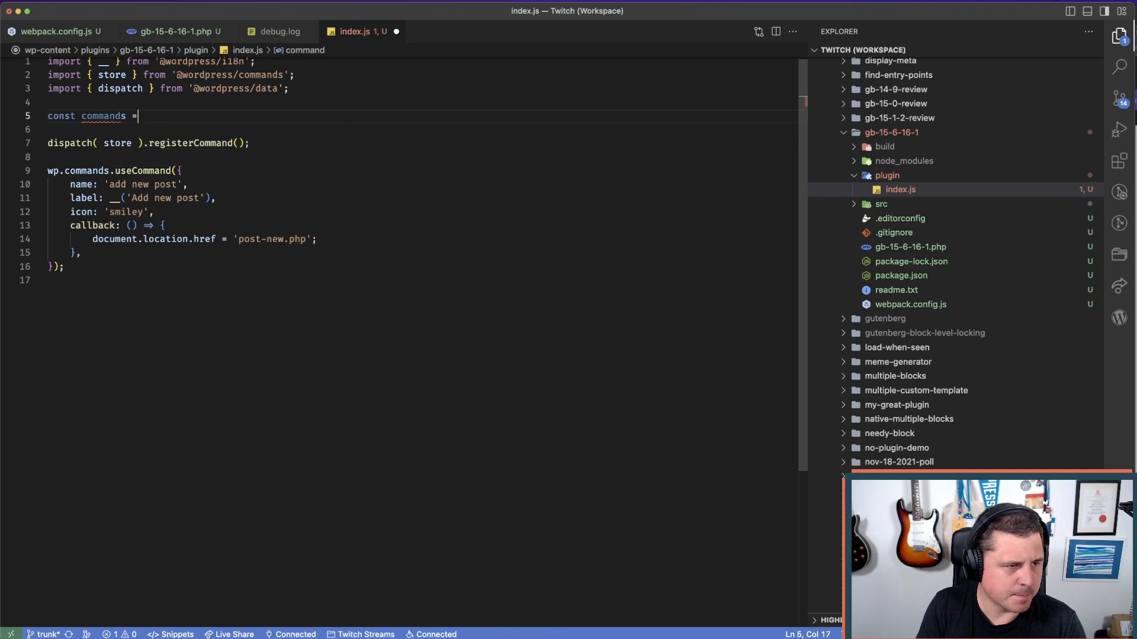
key(Return)
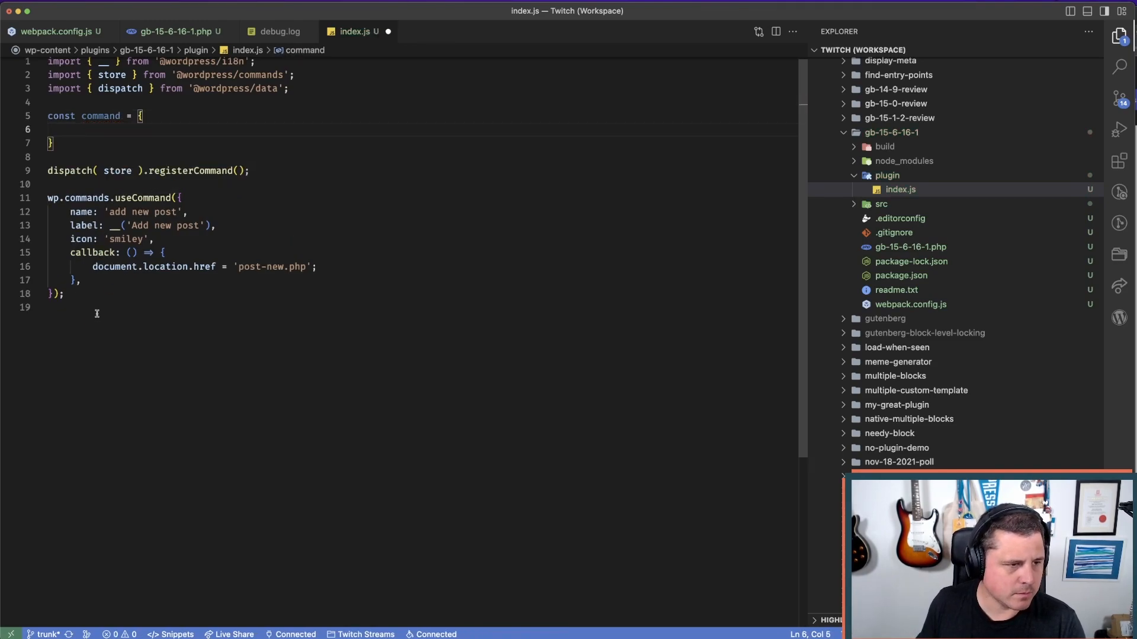
drag(54, 293, 183, 213)
drag(55, 143, 145, 116)
key(super+v)
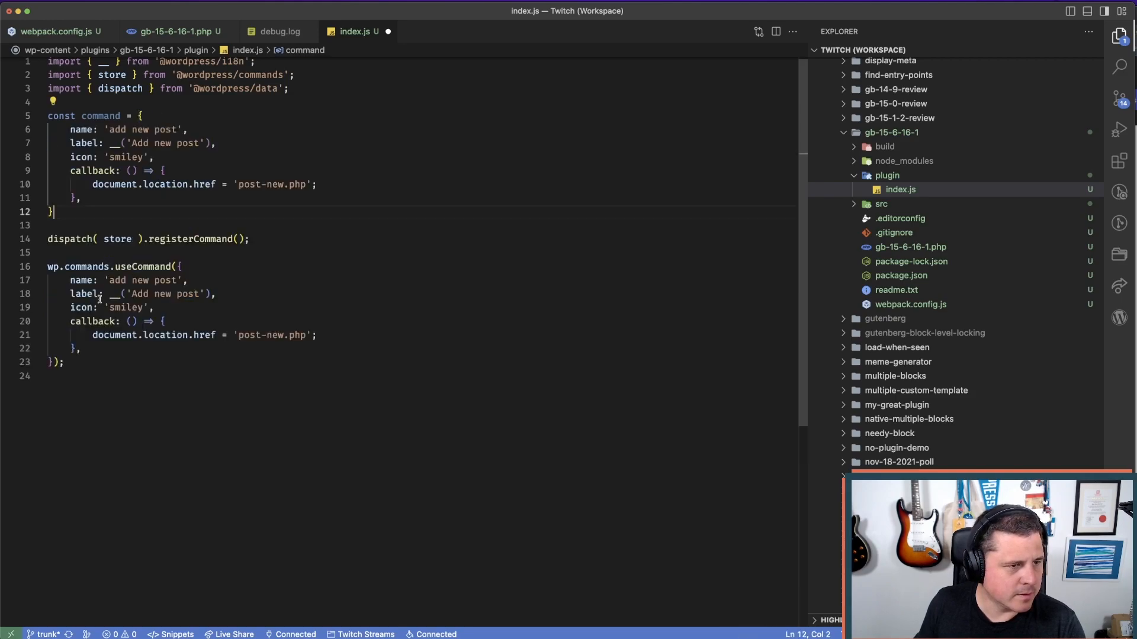
key(super+s)
- Comment out the old wp.commands.useCommand block, pass command as the registerCommand argument, and save index.js
drag(66, 362, 29, 271)
key(super+slash)
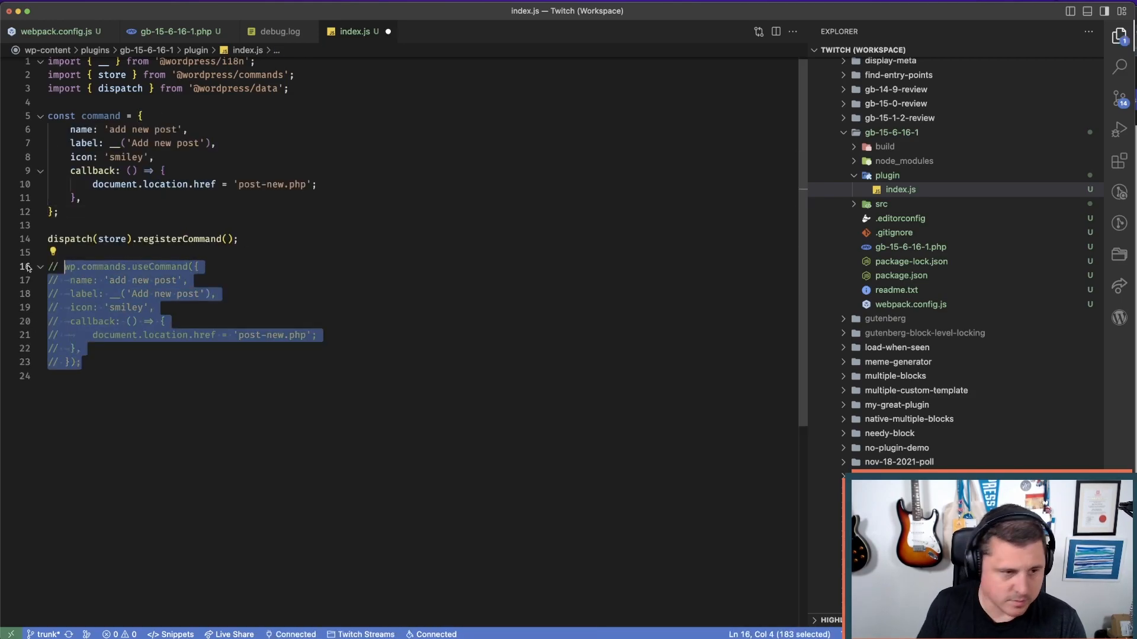
double_click(101, 116)
key(super+c)
click(228, 239)
key(super+v)
key(super+s)
click(330, 360)
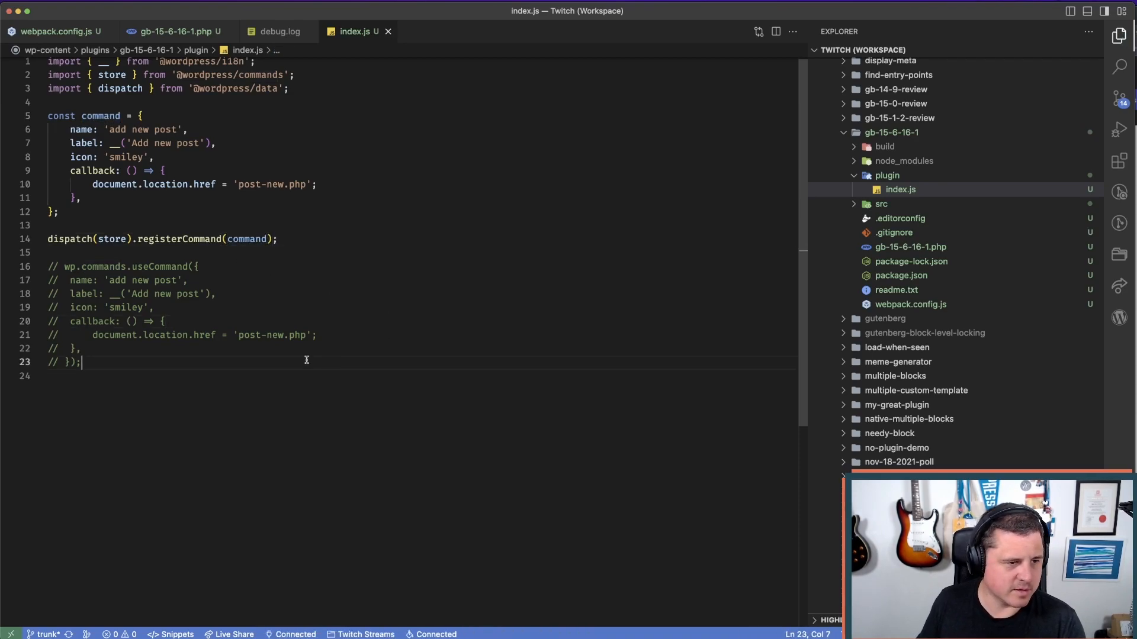
scroll(301, 353, up, 1)
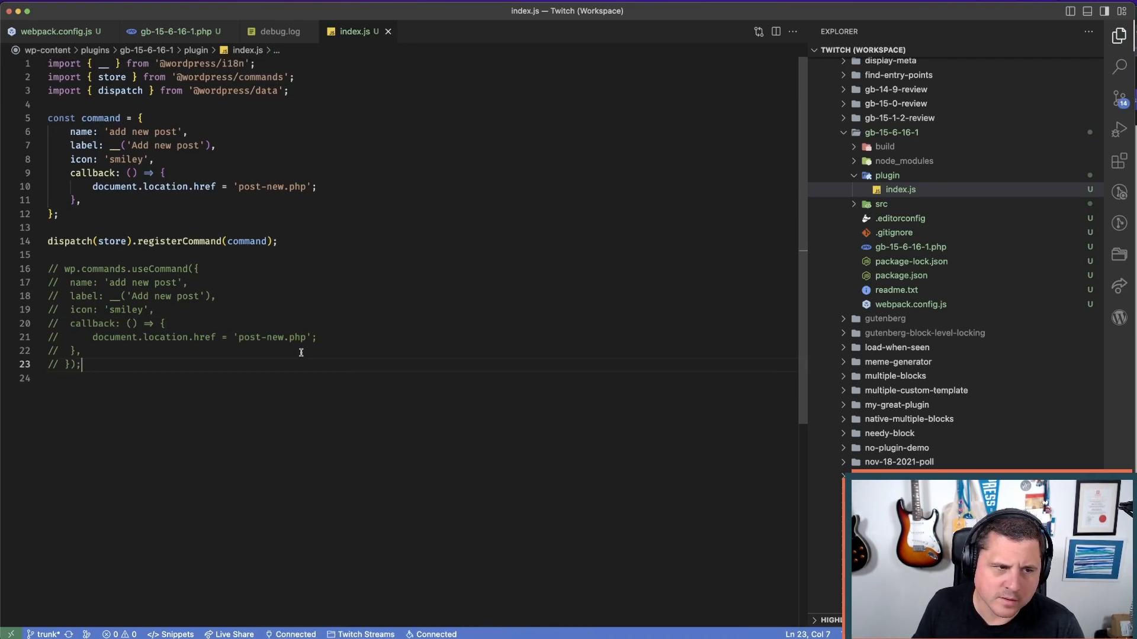
- Reload the site editor in Chrome and open the Command Center to test the registered command
key(super+Tab)
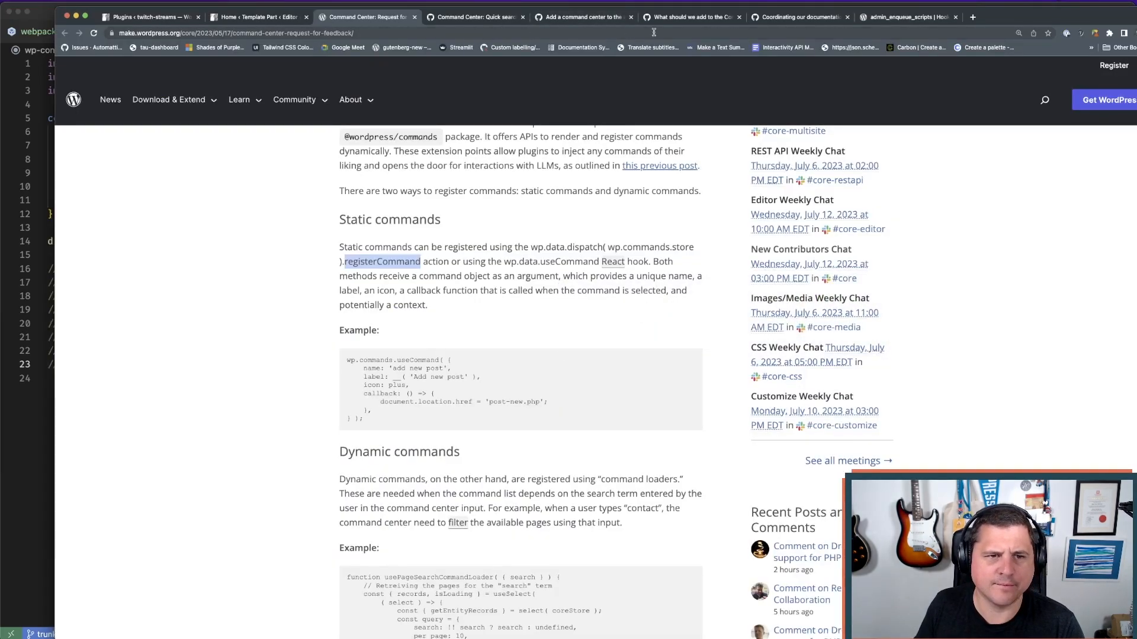
click(251, 22)
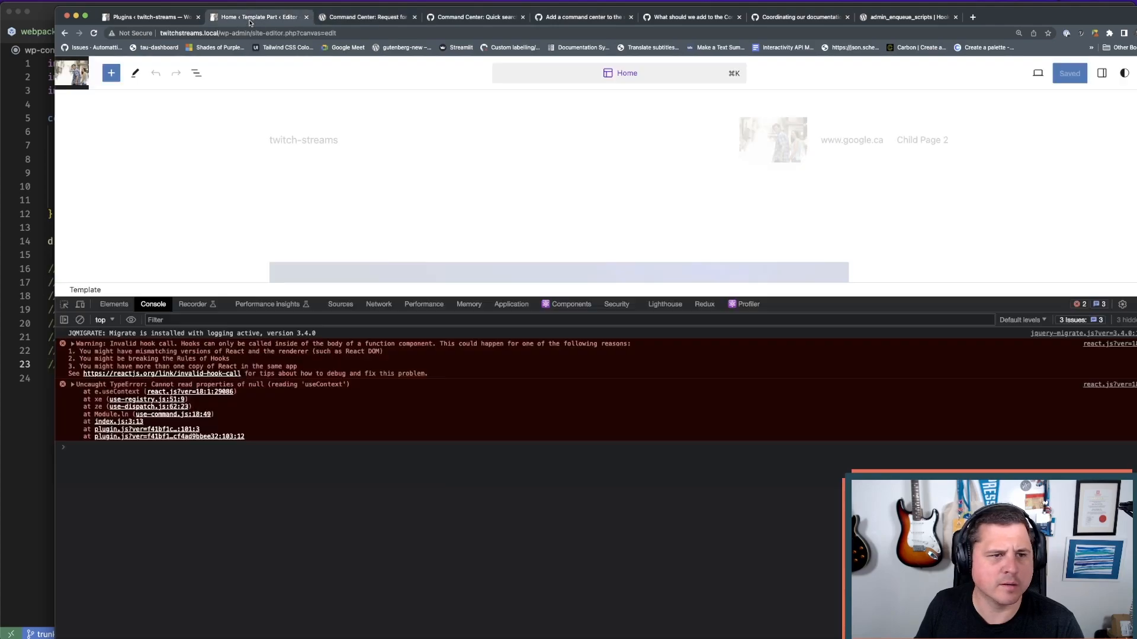
key(super+r)
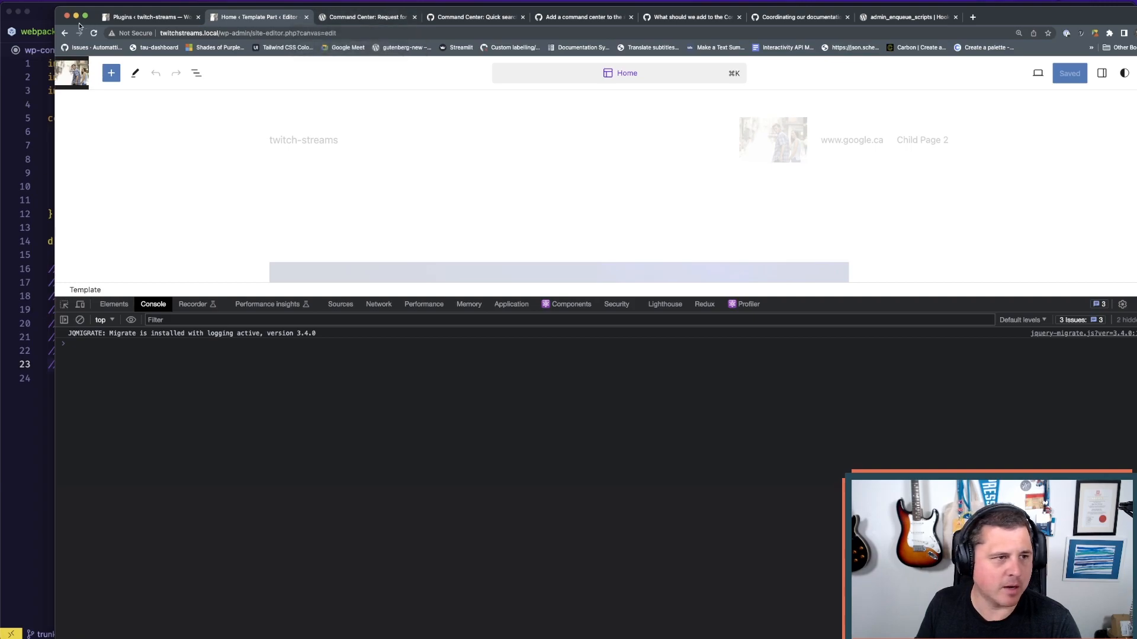
click(49, 15)
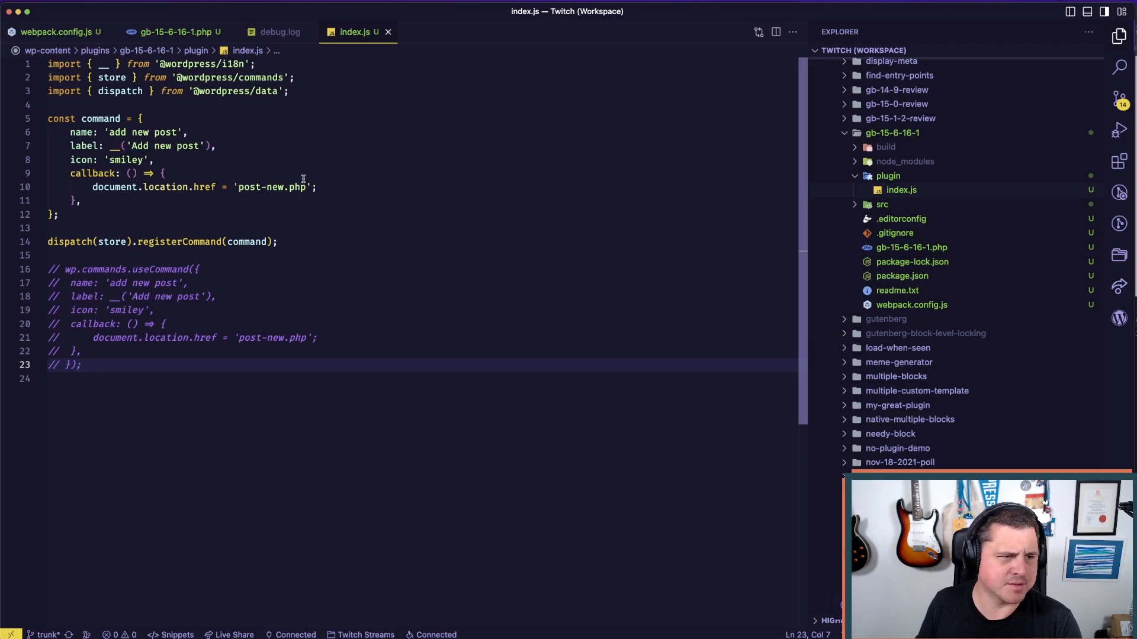
key(super+Tab)
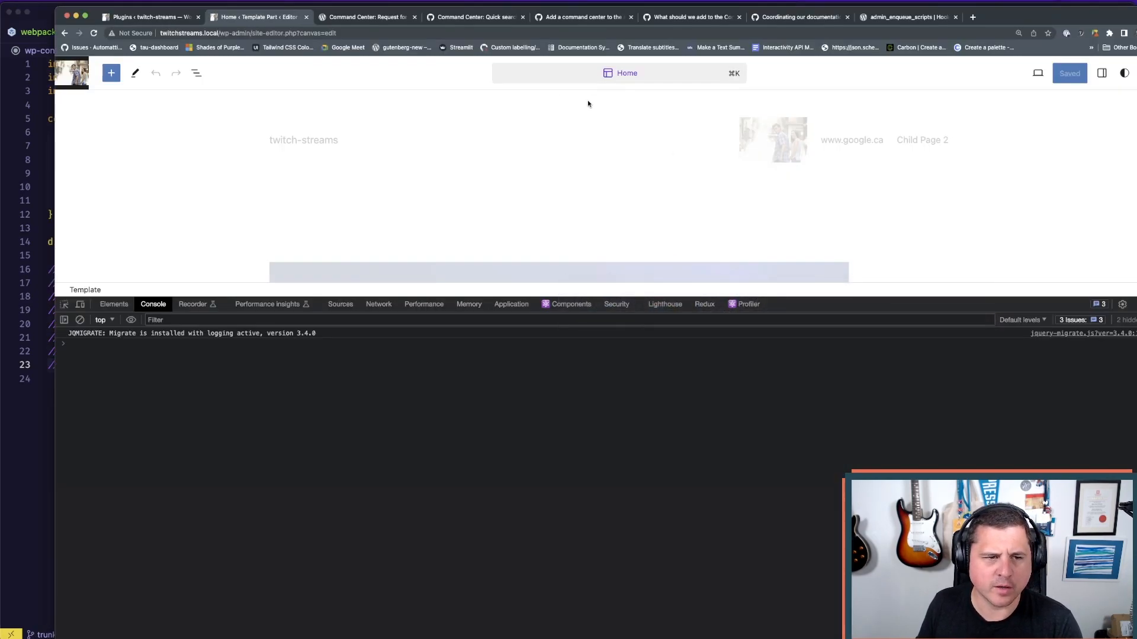
click(644, 149)
key(super+k)
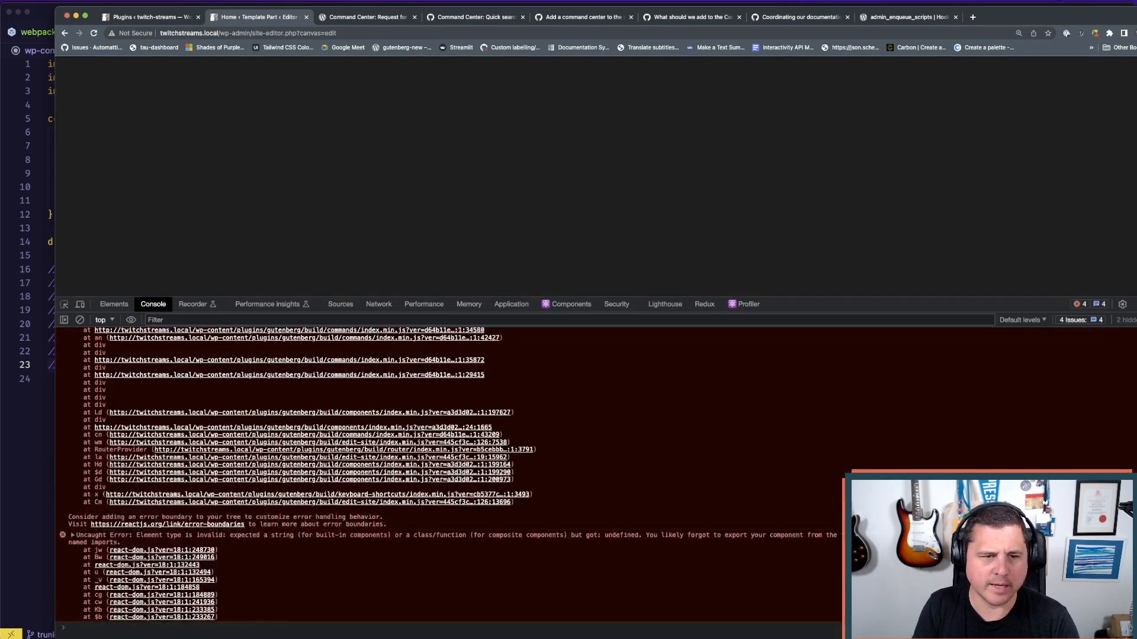
- Examine the site editor's console errors and their stack traces, then return to index.js in VS Code
scroll(419, 531, up, 2)
scroll(419, 531, up, 3)
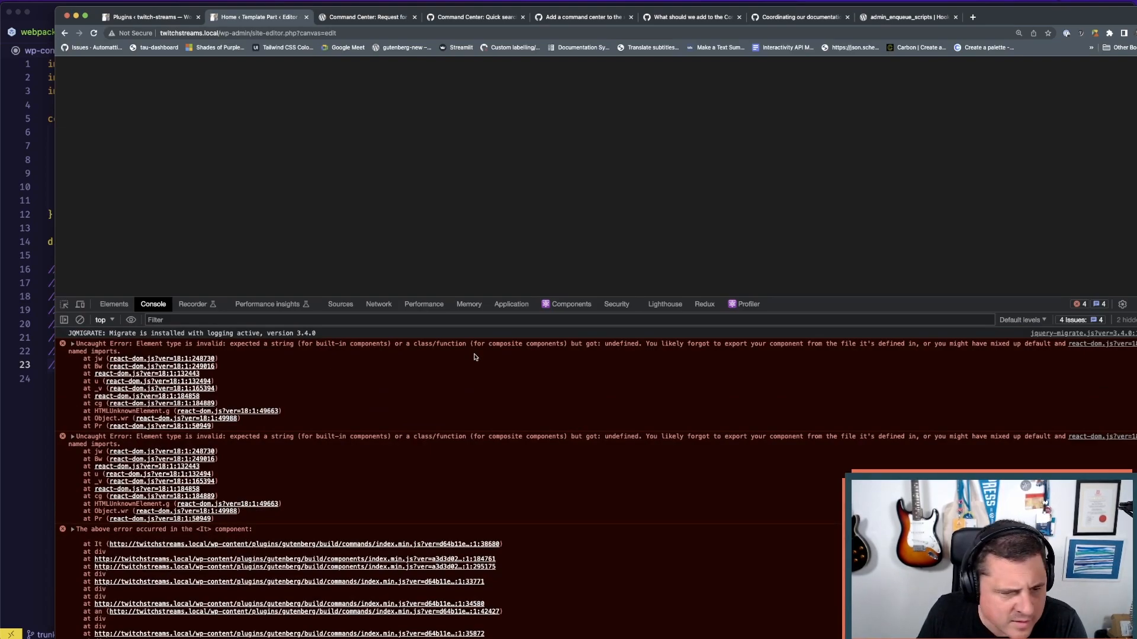
scroll(420, 428, down, 2)
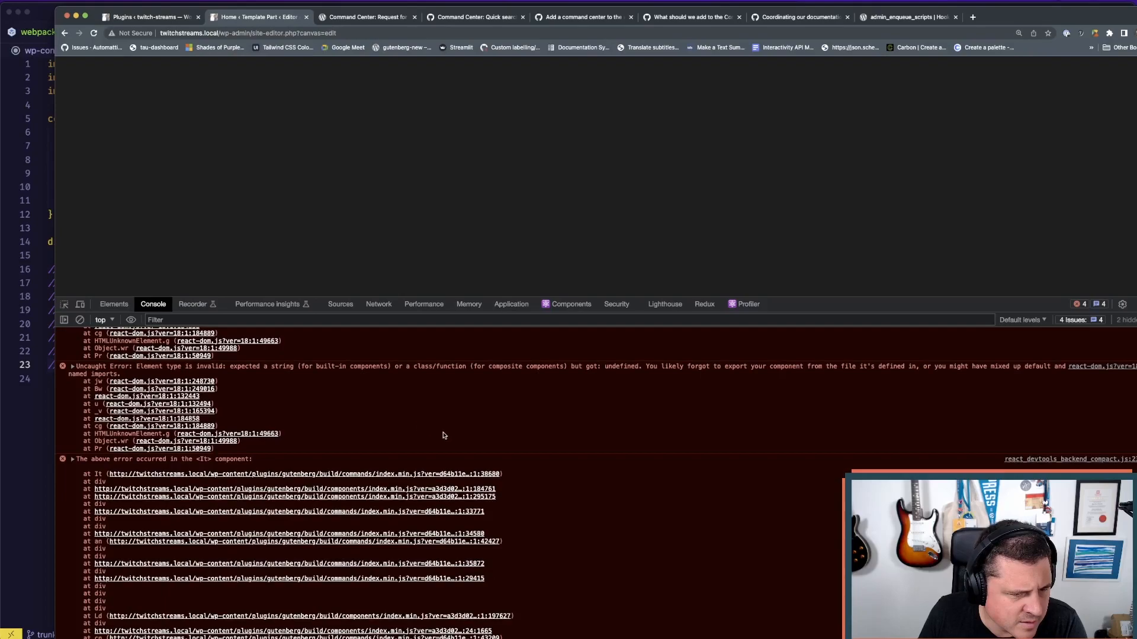
scroll(446, 437, up, 2)
click(34, 427)
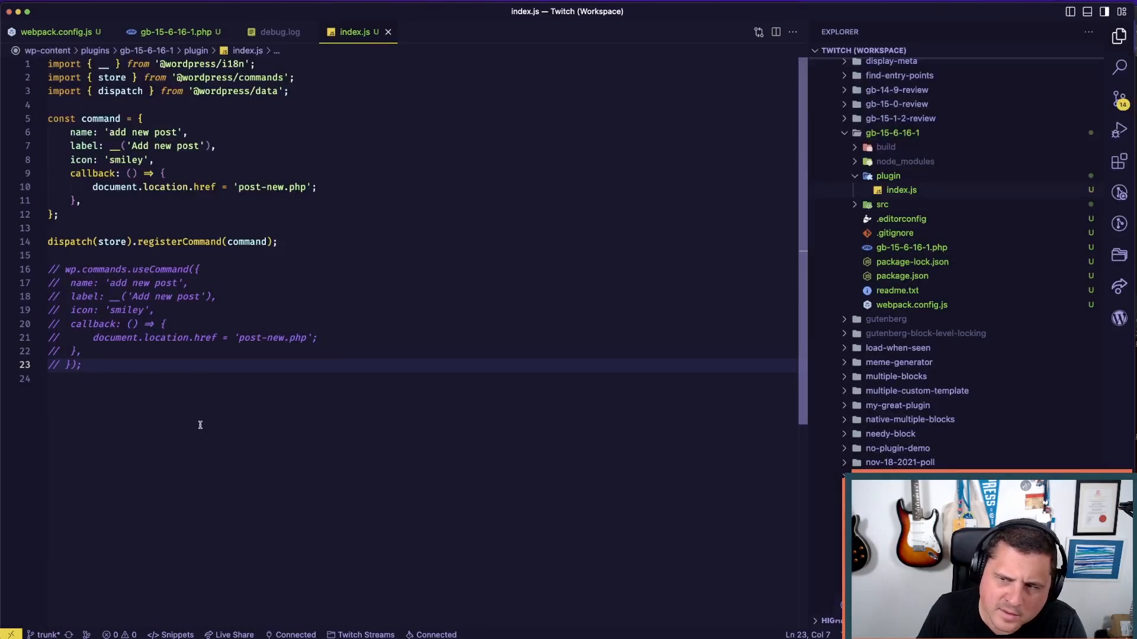
click(962, 592)
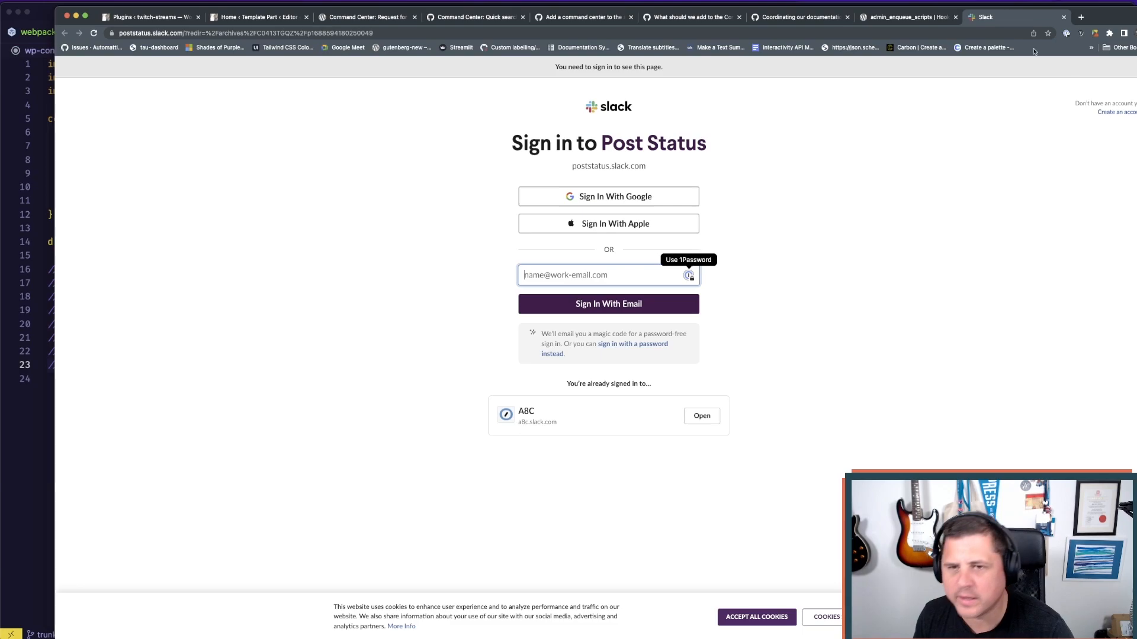
click(1063, 20)
key(super+Tab)
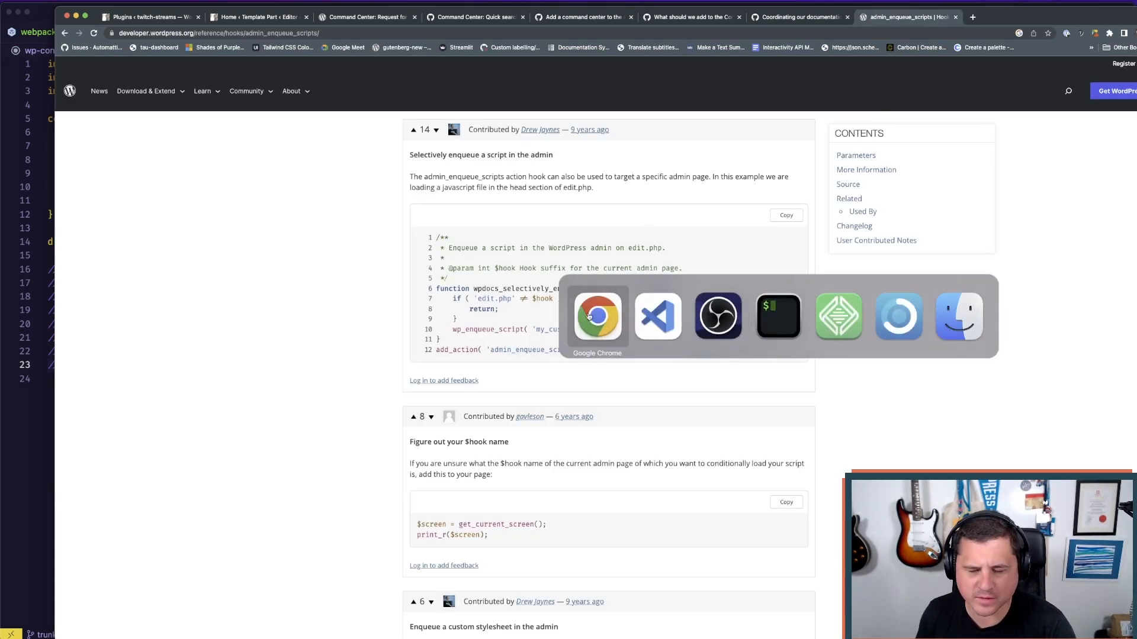
mouse_move(781, 631)
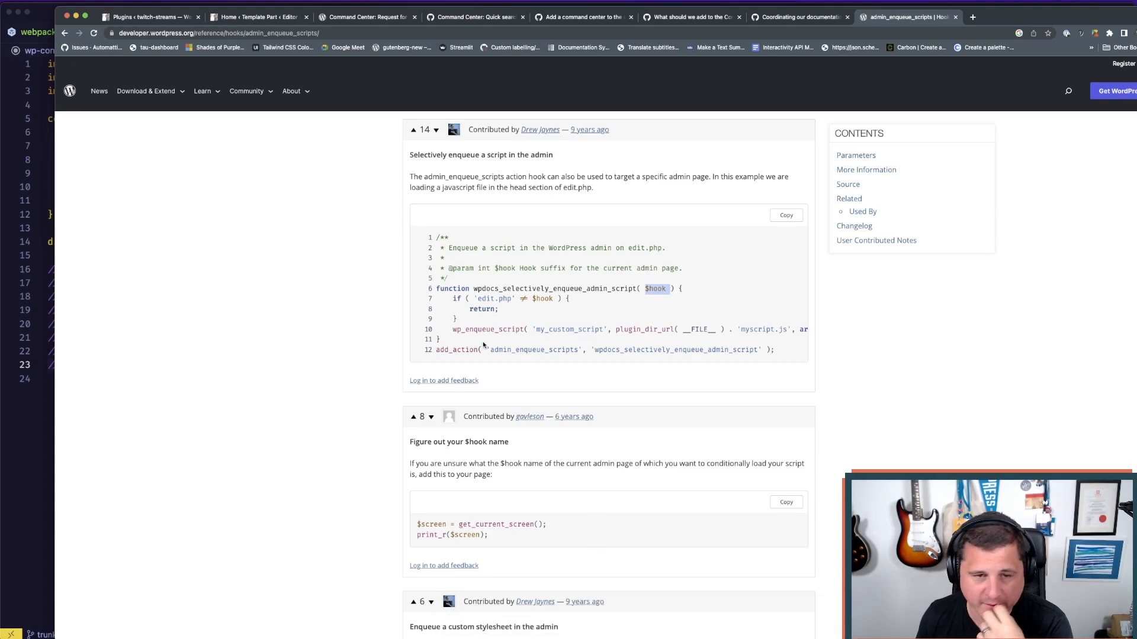
key(super+Tab)
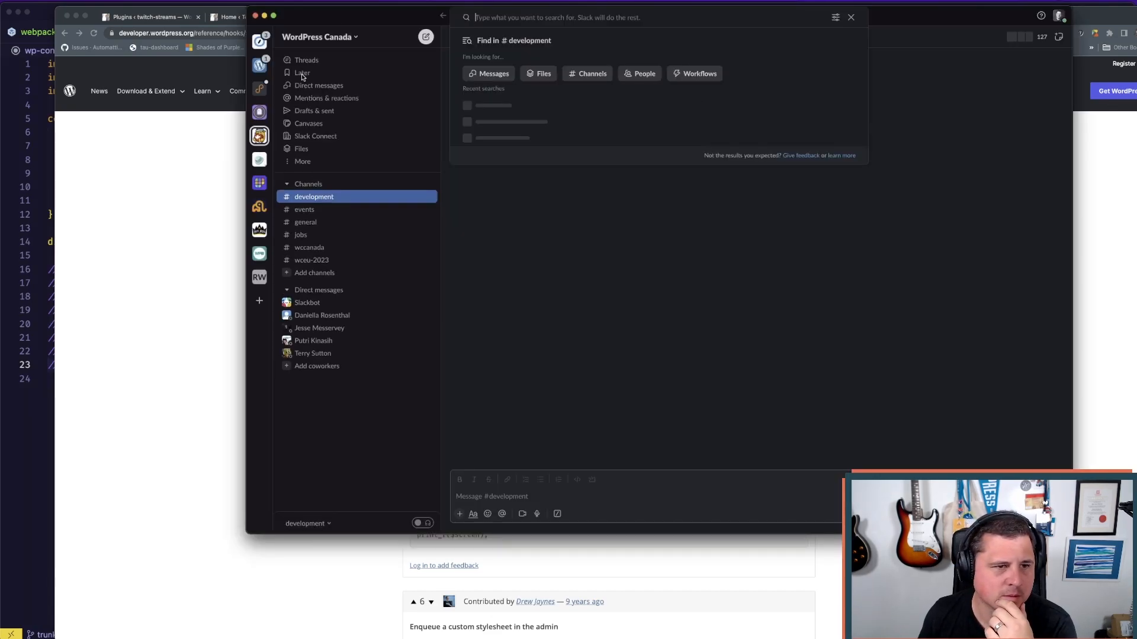
click(261, 89)
drag(347, 20, 355, 0)
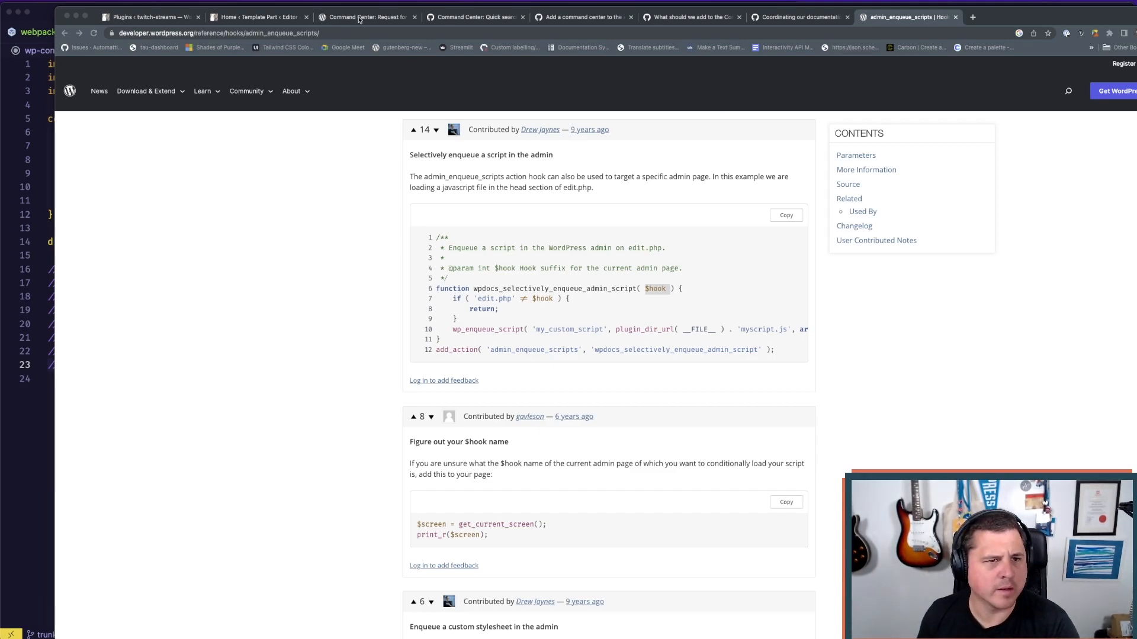
- Check the Command Center reference pages and the site editor console errors in Chrome against the command code in index.js
click(332, 17)
click(493, 18)
click(589, 18)
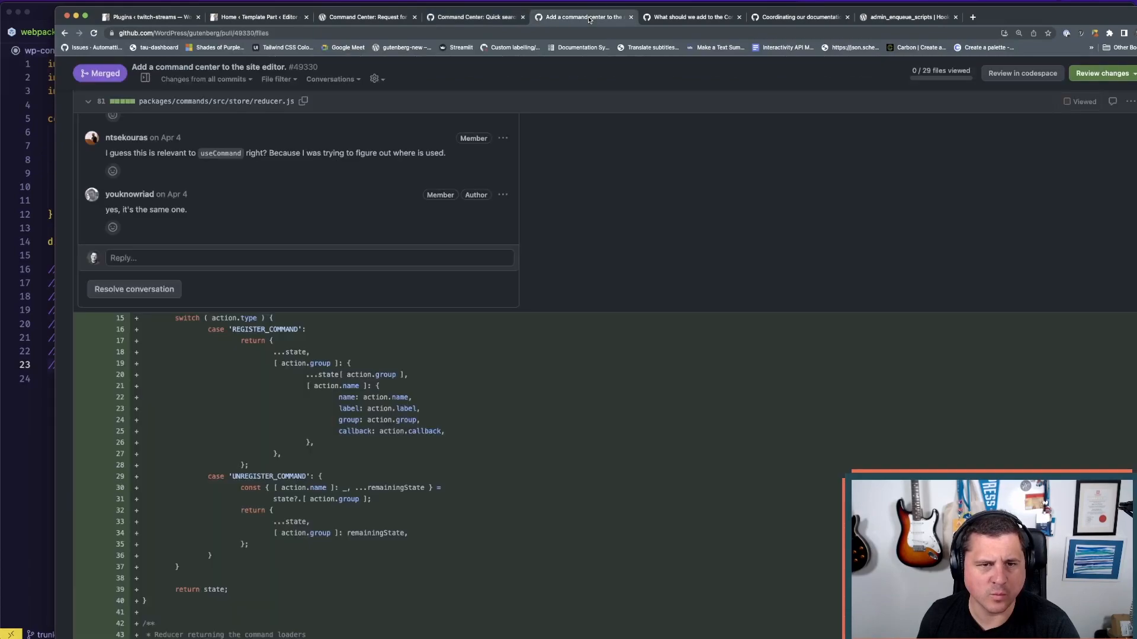
click(240, 19)
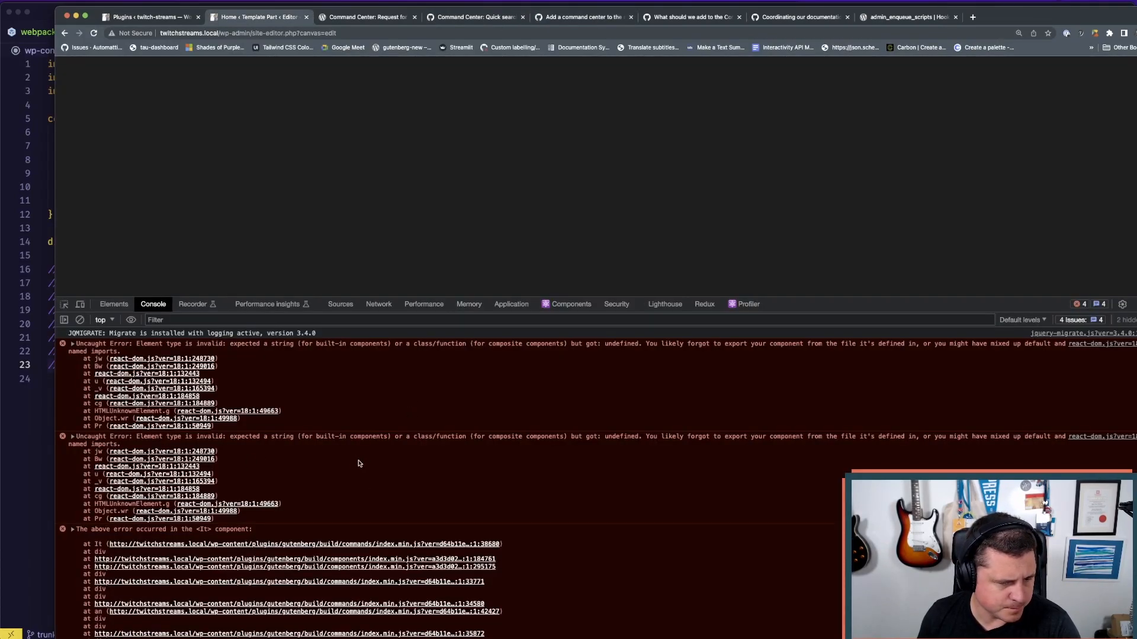
scroll(355, 465, down, 3)
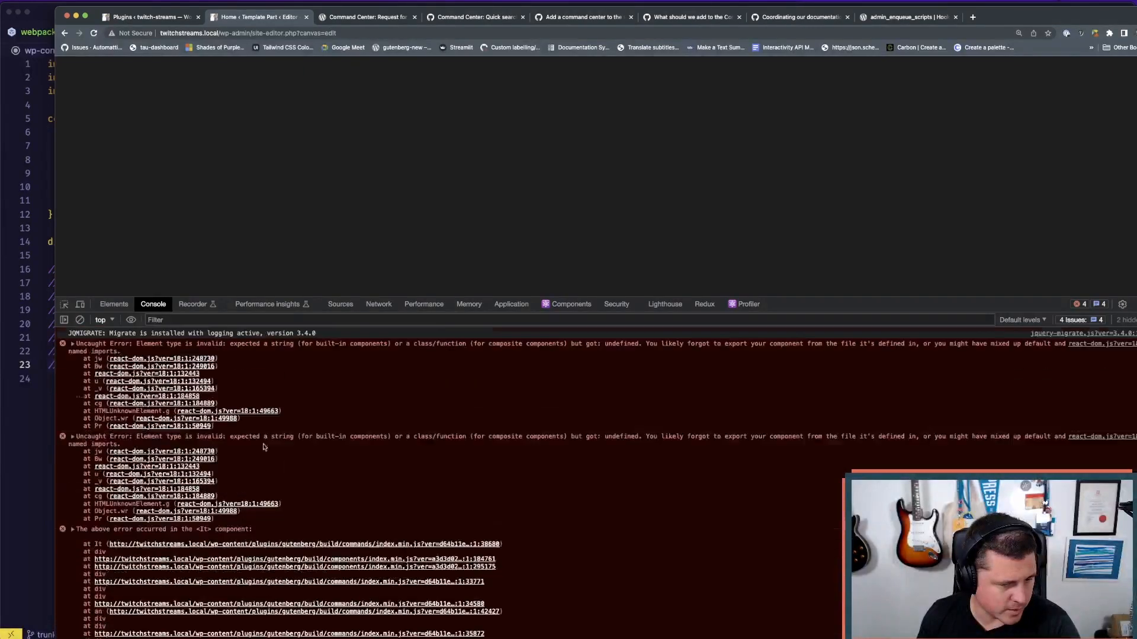
key(super+Tab)
click(269, 296)
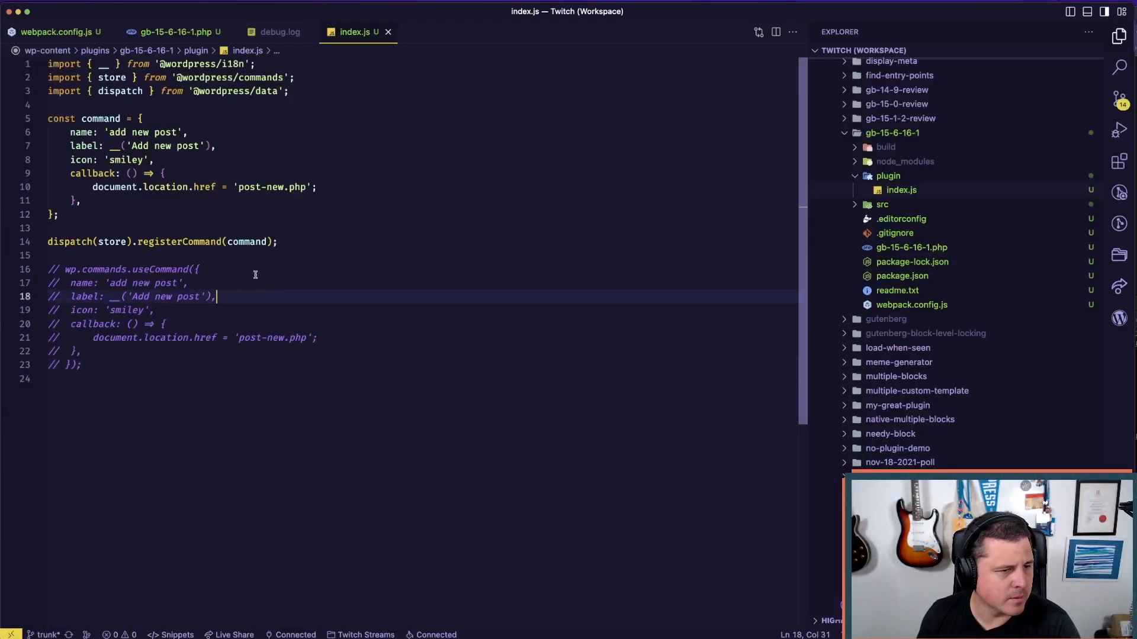
click(309, 284)
- Reload the site editor, open the Command Center again, and read through the full console stack trace
key(super+Tab)
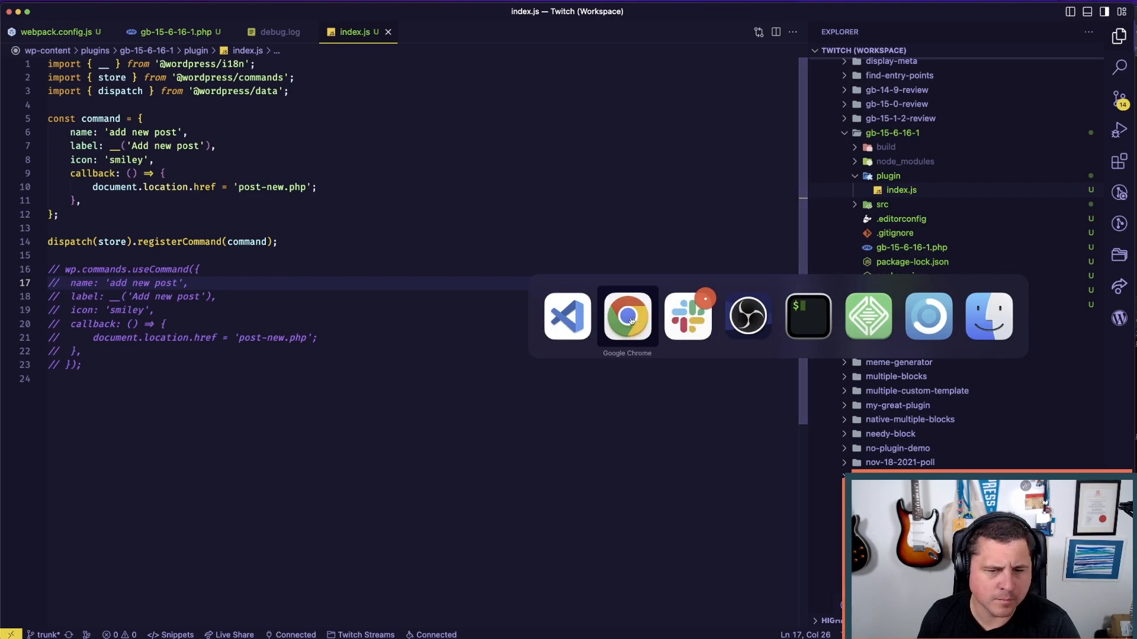
key(super+r)
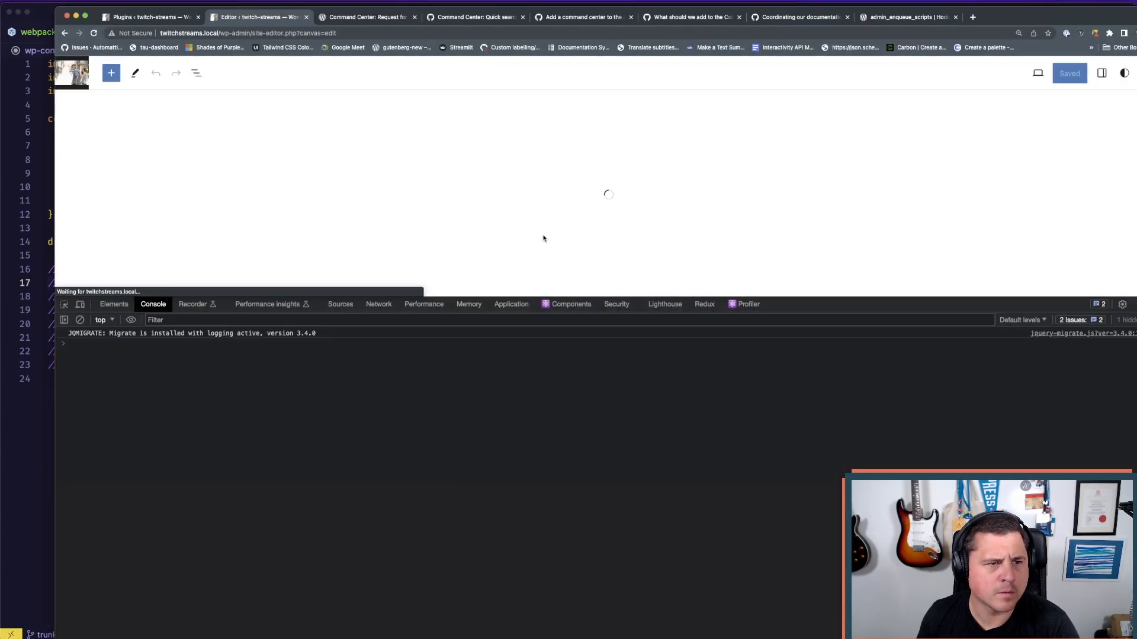
click(734, 74)
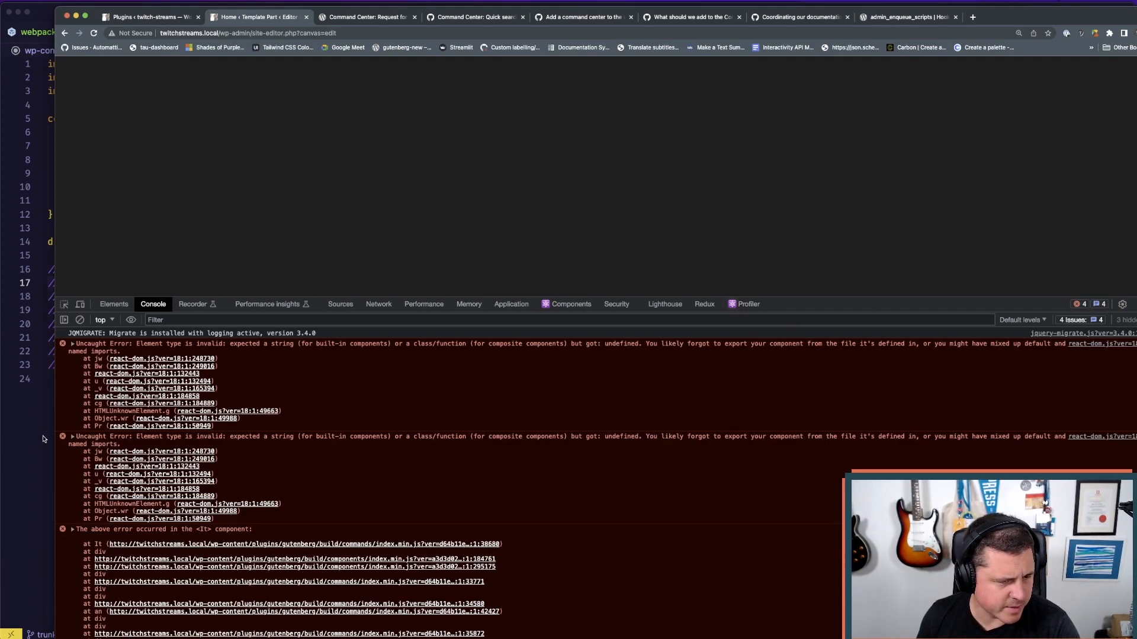
scroll(152, 450, down, 3)
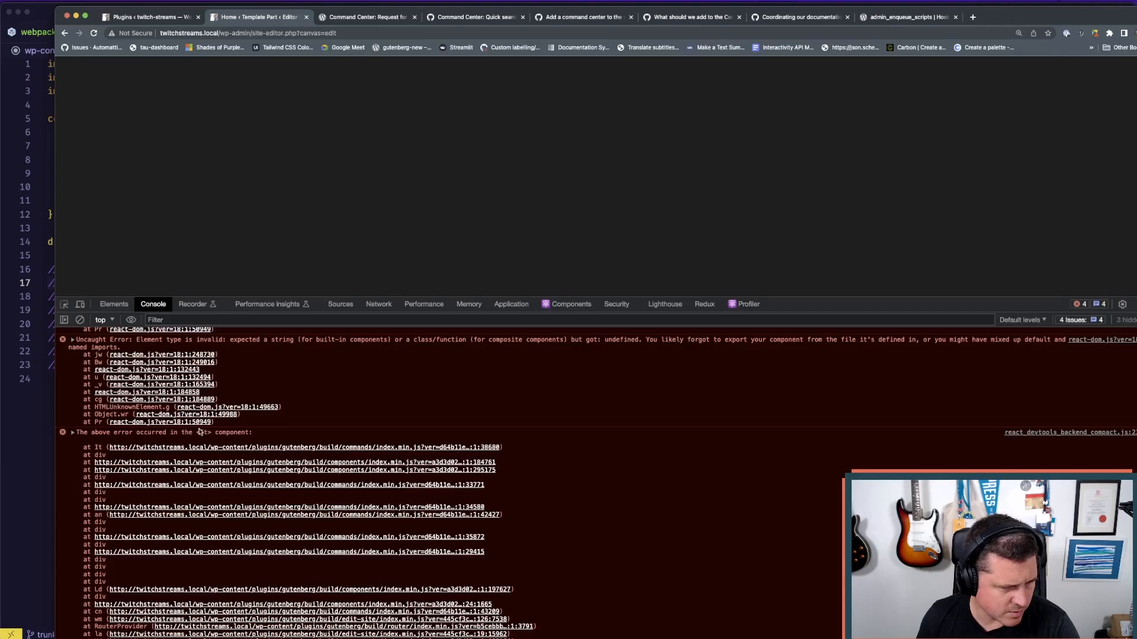
scroll(95, 447, down, 5)
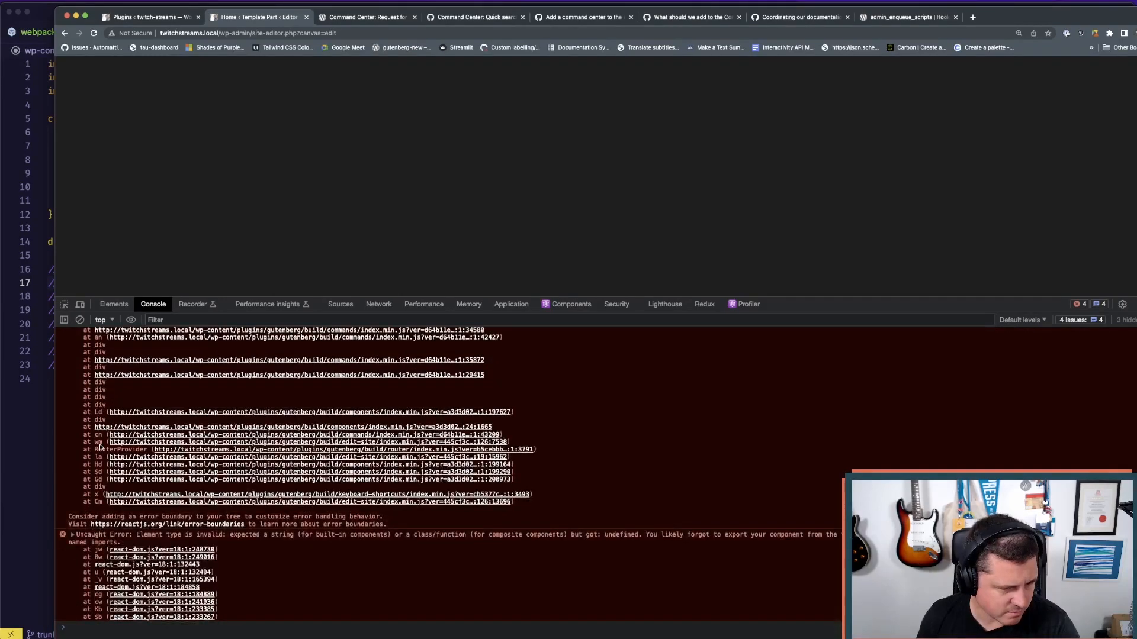
click(40, 493)
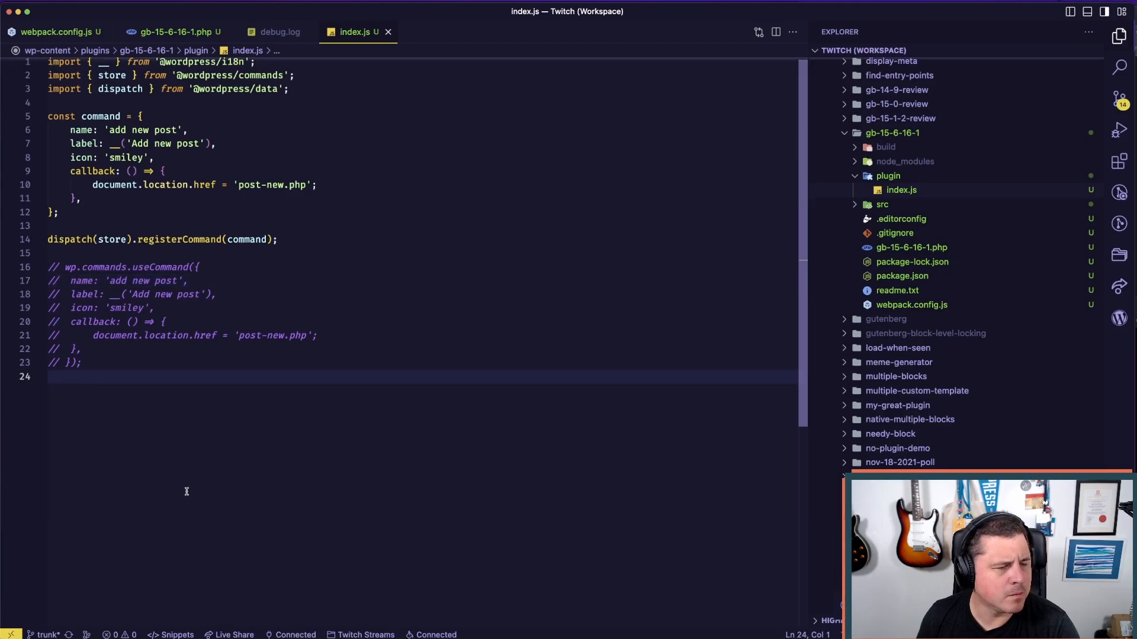
scroll(186, 491, up, 1)
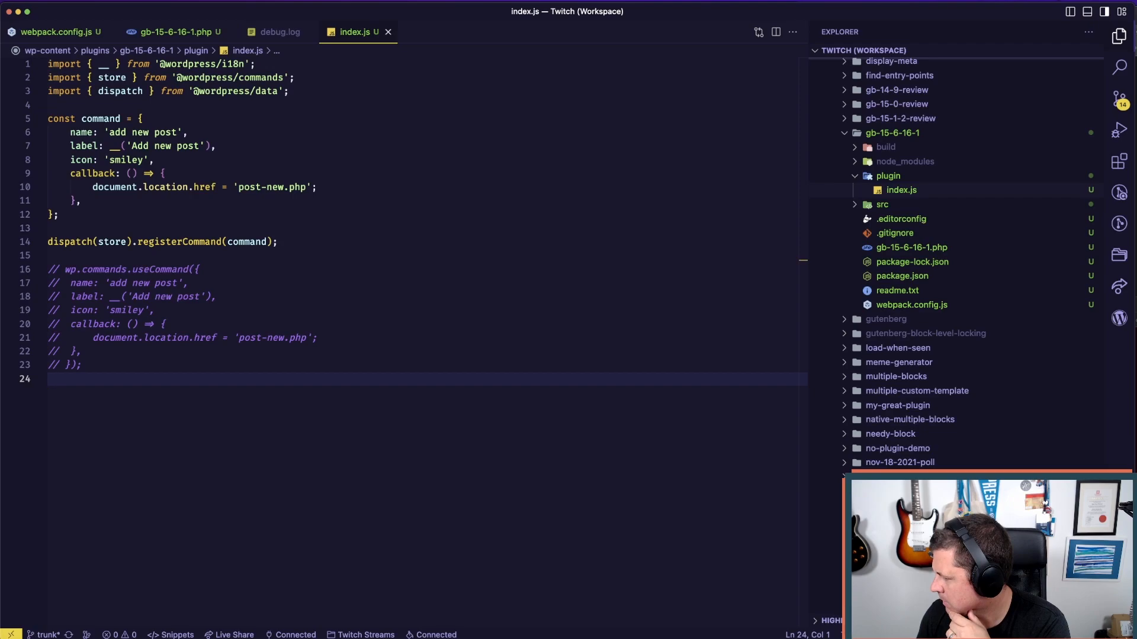
click(312, 338)
drag(144, 160, 110, 160)
click(265, 156)
click(316, 95)
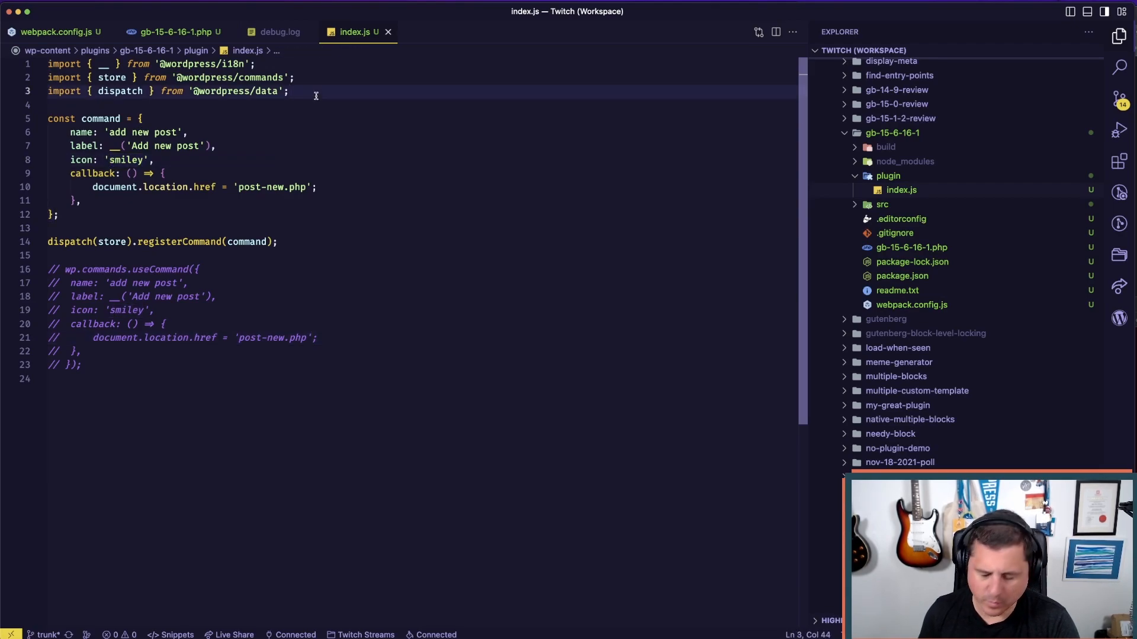
text(i)
key(BackSpace)
scroll(363, 190, down, 6)
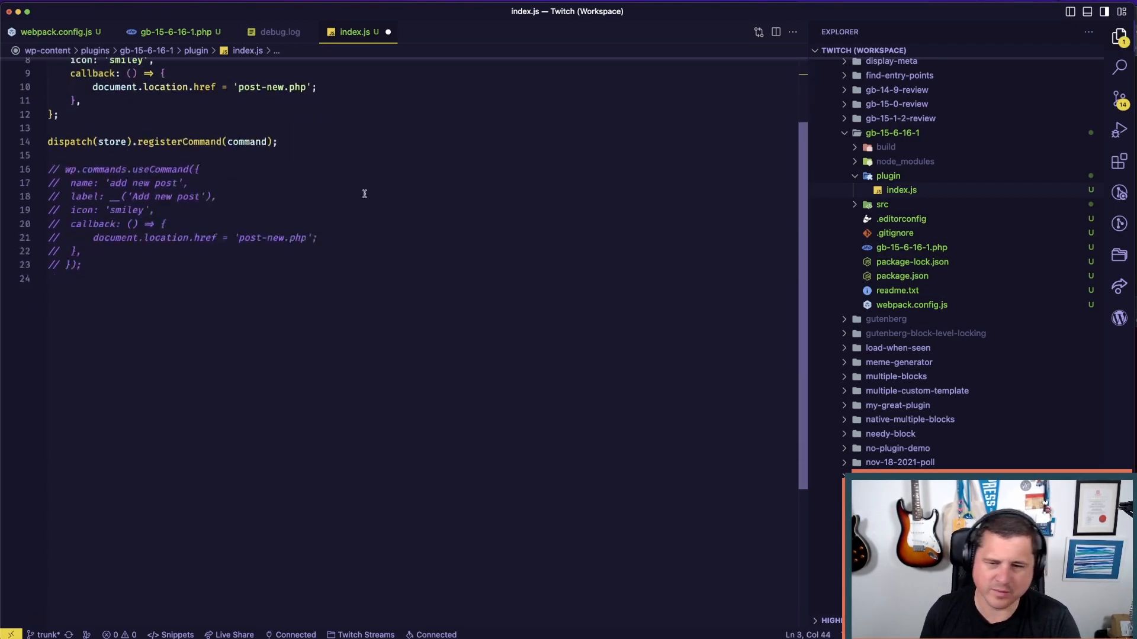
scroll(739, 284, up, 3)
click(579, 377)
key(ctrl+grave)
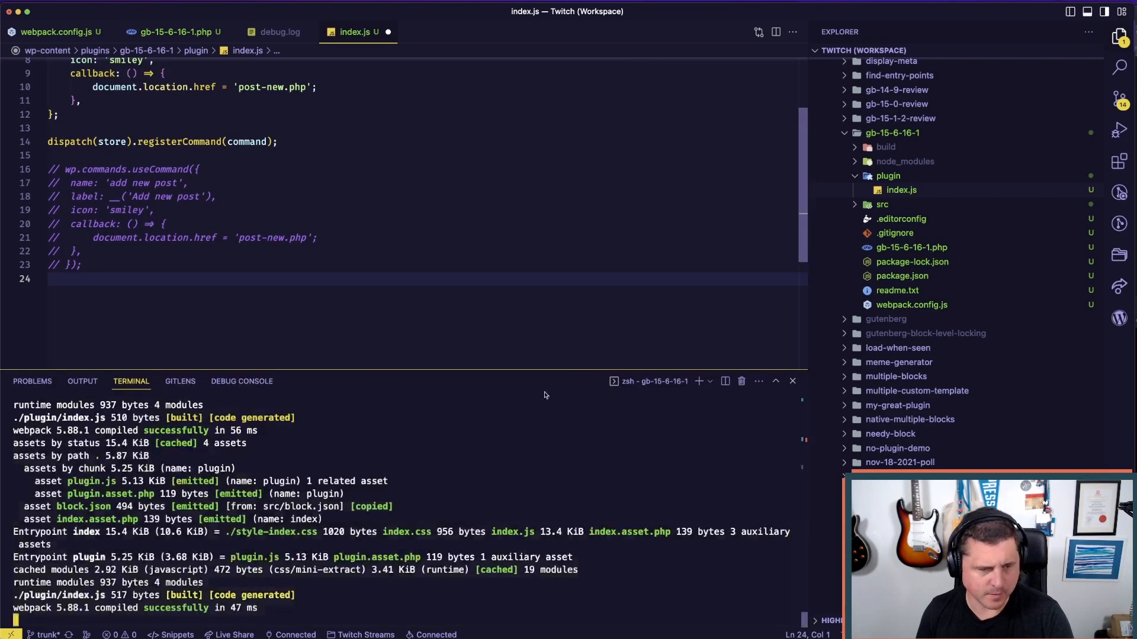
key(ctrl+c)
text(npm instll)
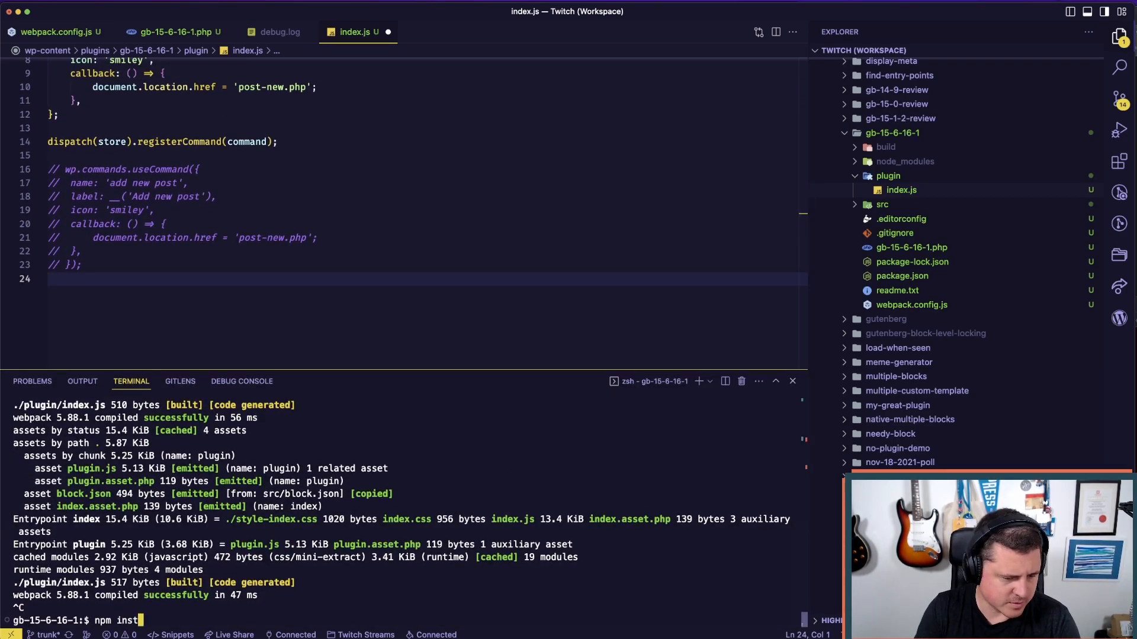
key(BackSpace)
key(BackSpace)
text(ta)
key(BackSpace)
key(BackSpace)
text(all)
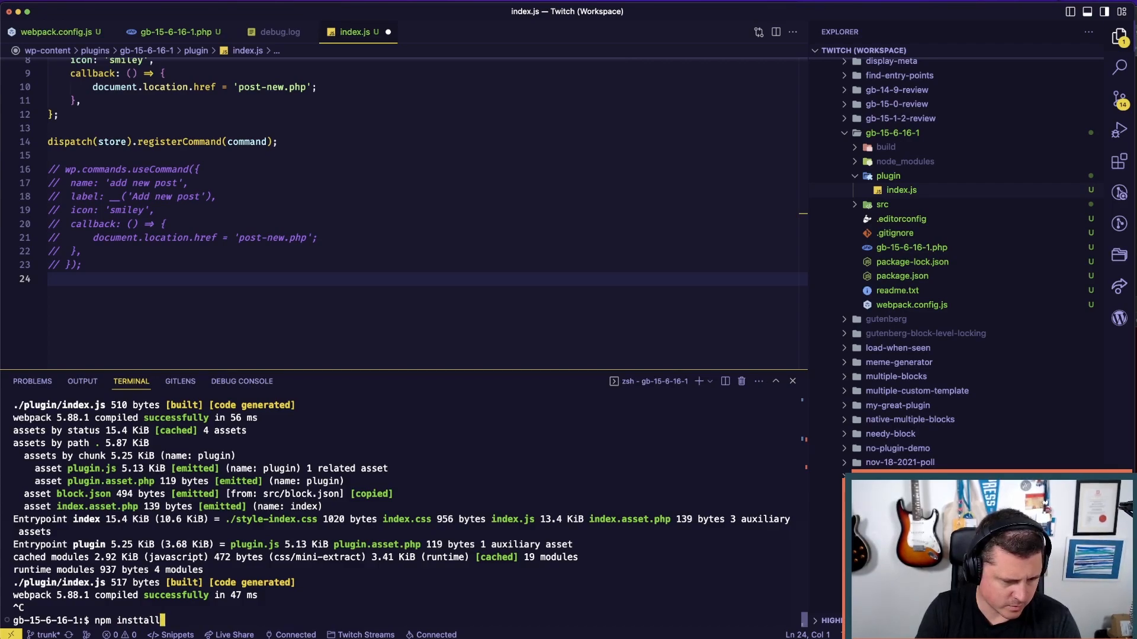
text( @wor)
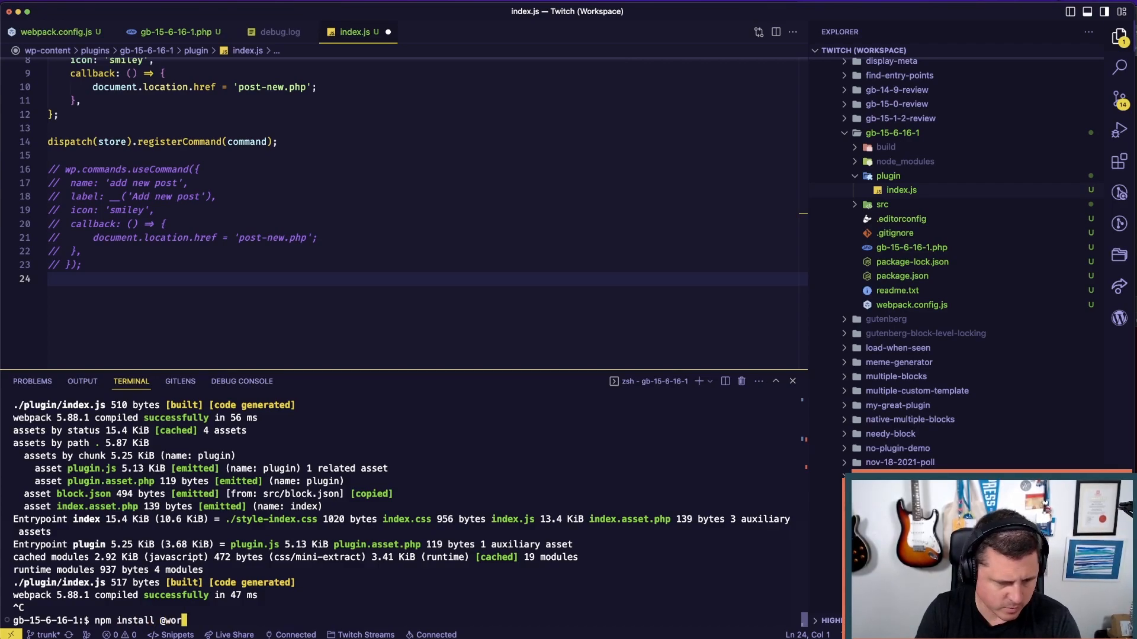
text(dpress/icons)
key(Return)
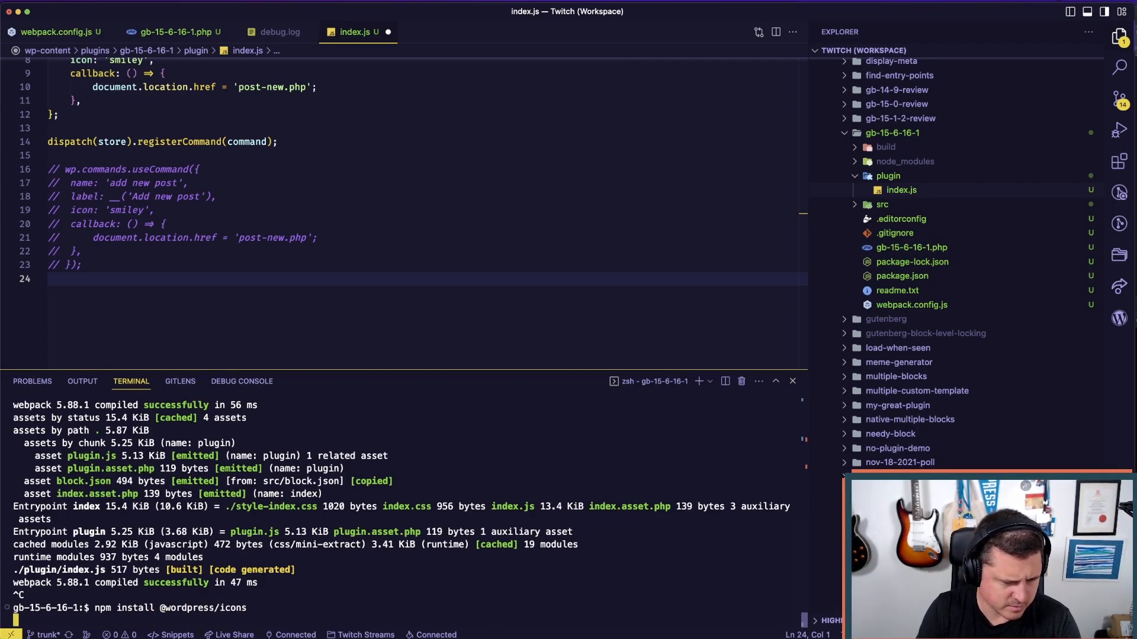
- Check the icon value in the static command example of the Command Center post in Chrome
scroll(415, 177, up, 3)
key(super+Tab)
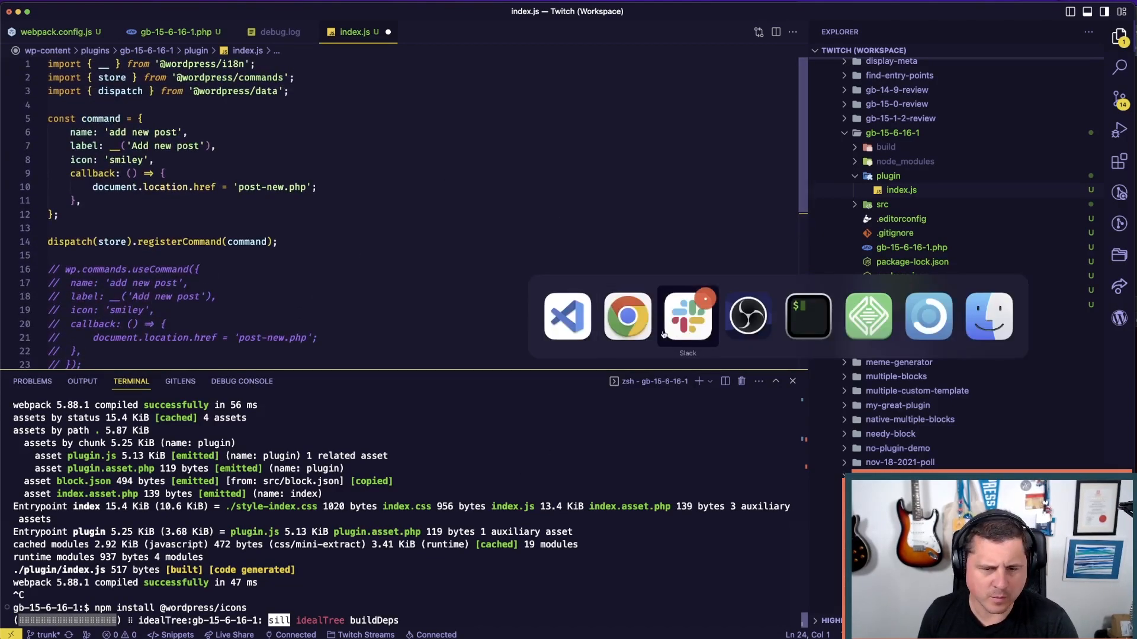
click(367, 18)
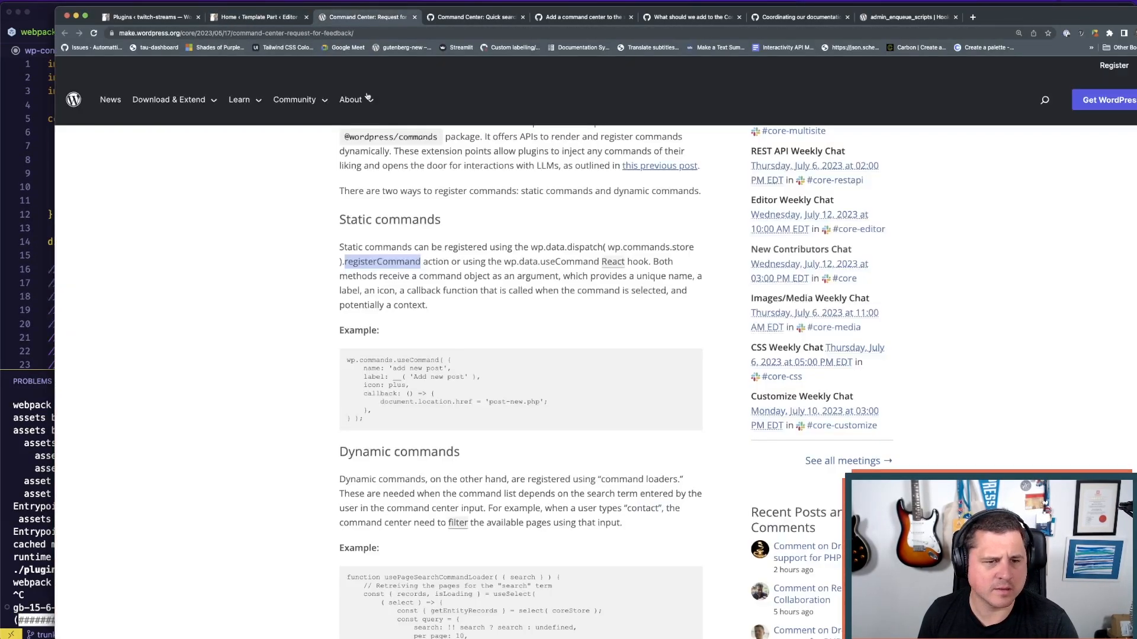
click(398, 385)
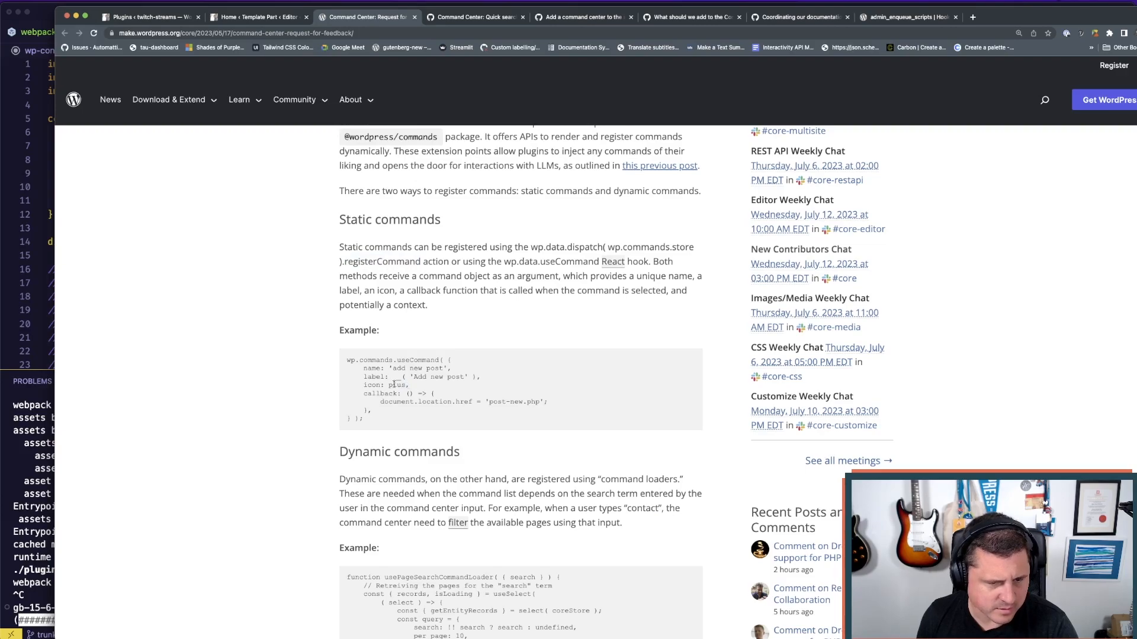
click(41, 297)
click(303, 92)
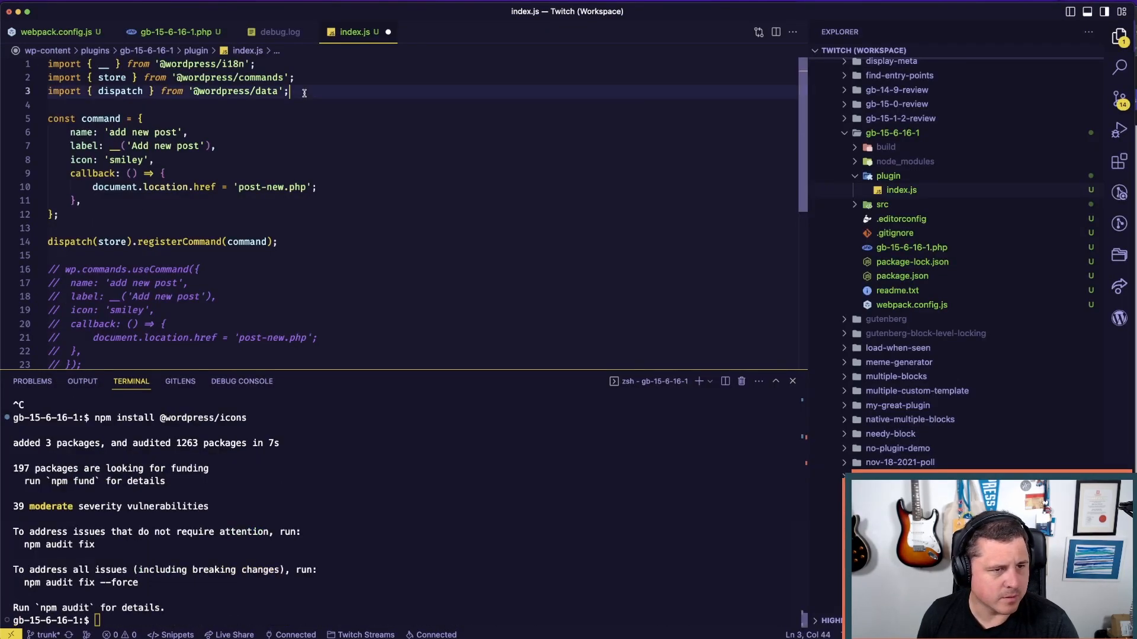
key(Return)
text(import { pl)
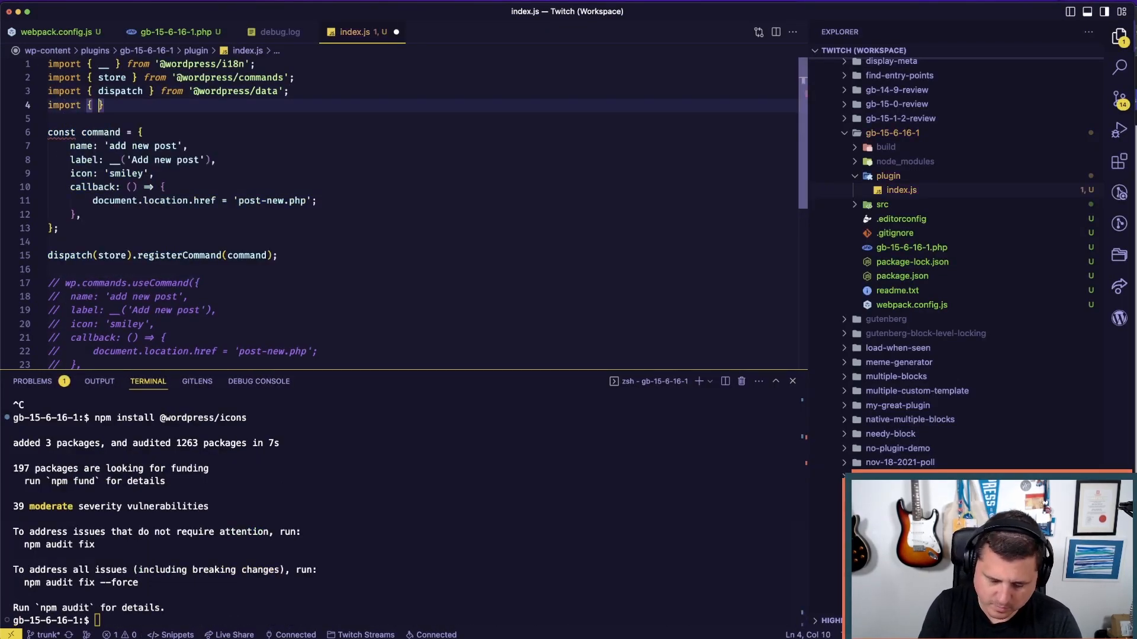
key(Tab)
key(super+z)
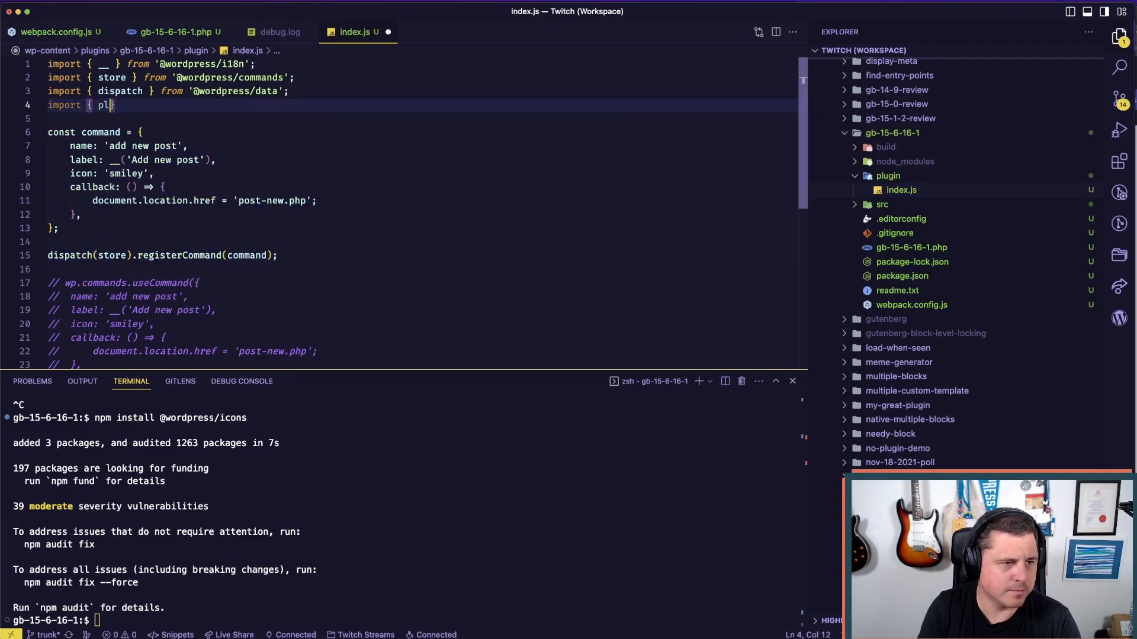
text(us } frpm @)
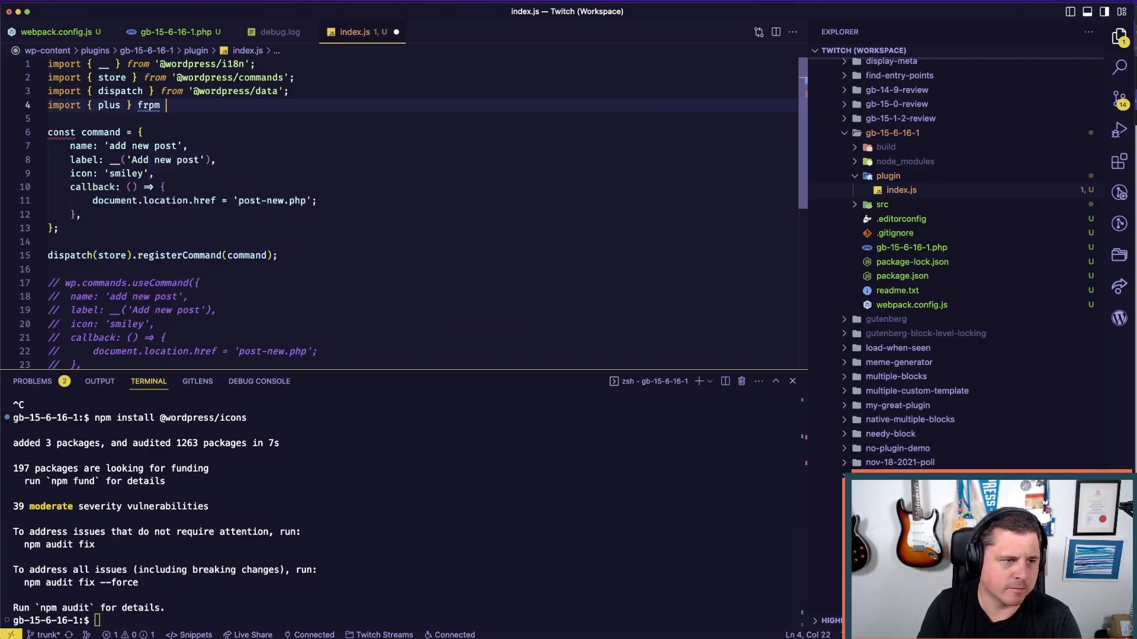
key(BackSpace)
key(BackSpace)
key(BackSpace)
key(BackSpace)
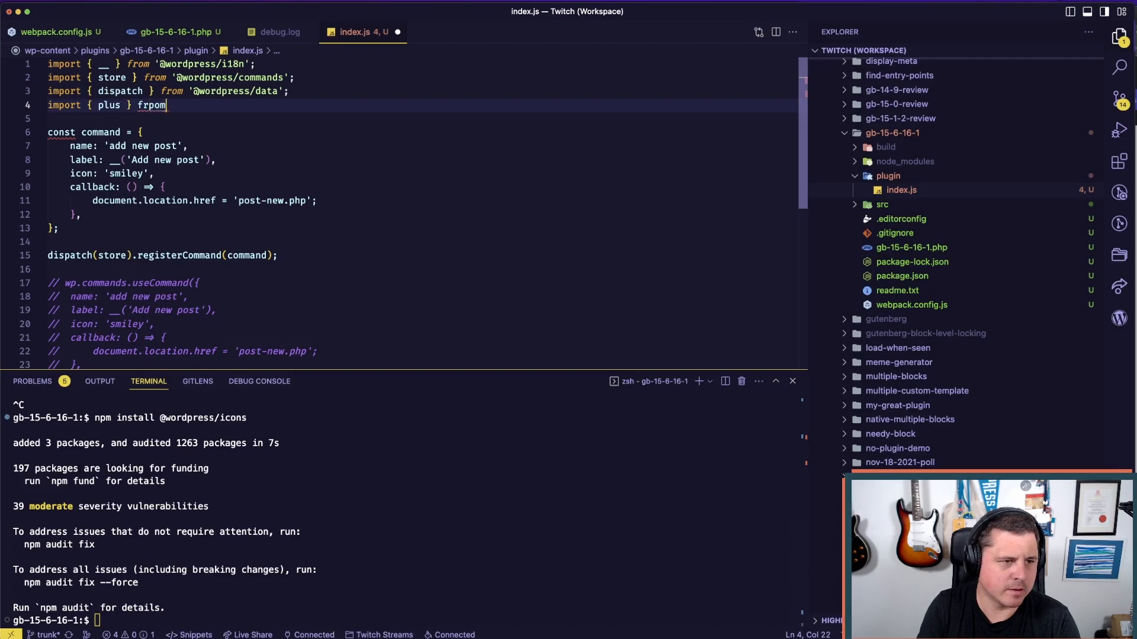
text(om )
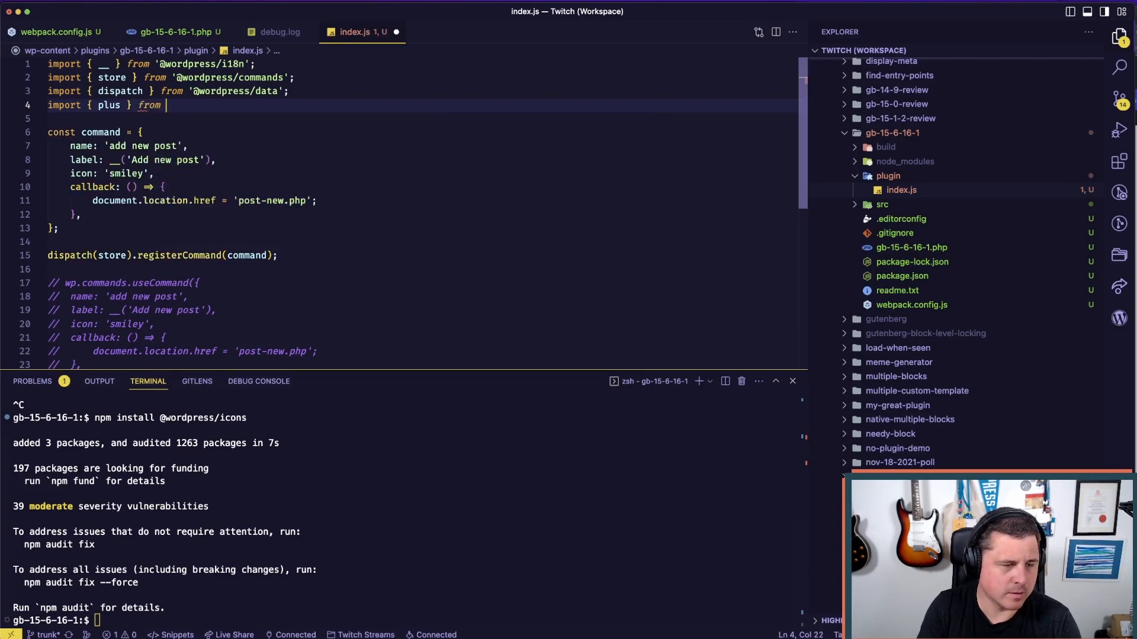
text('@word)
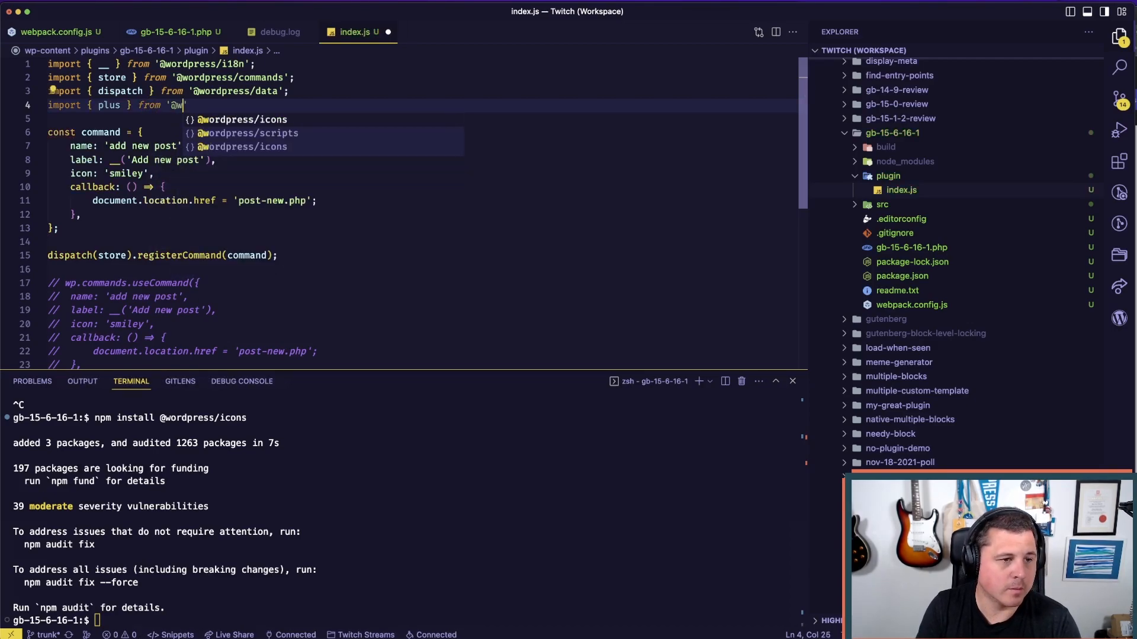
key(Return)
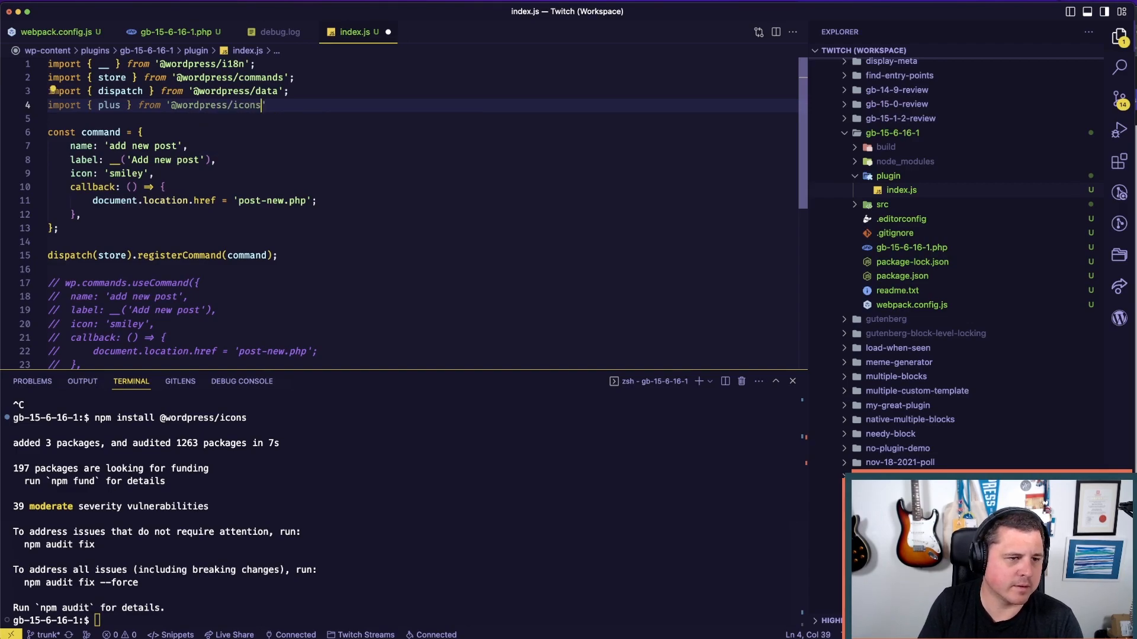
key(super+s)
- Replace the 'smiley' icon value in the command object with the imported plus icon and save index.js
key(super+Tab)
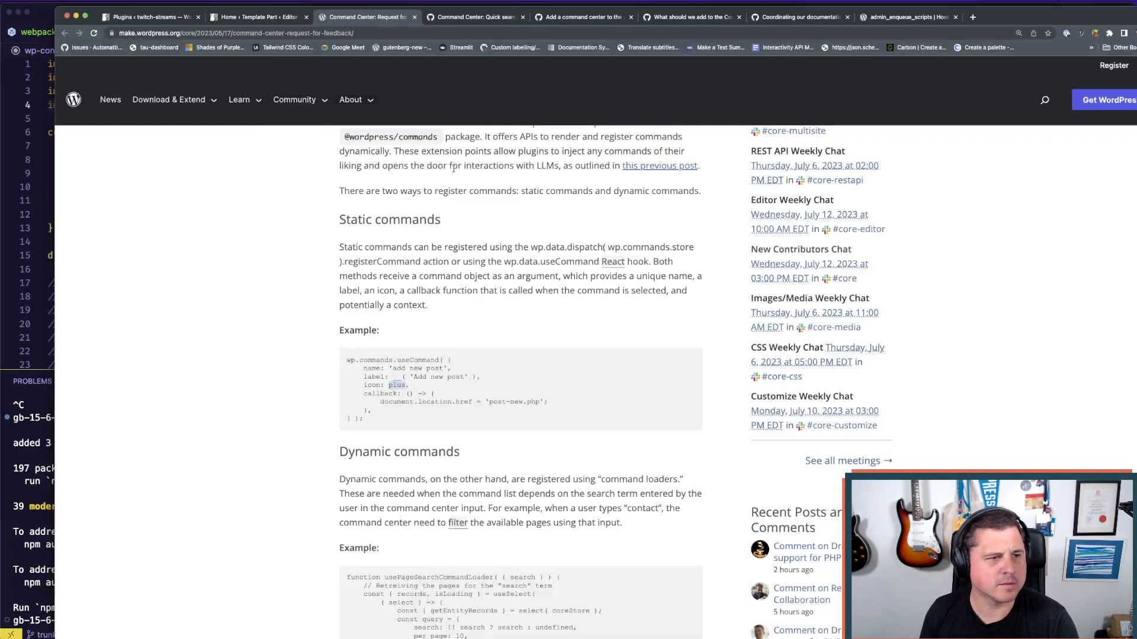
click(22, 180)
click(319, 156)
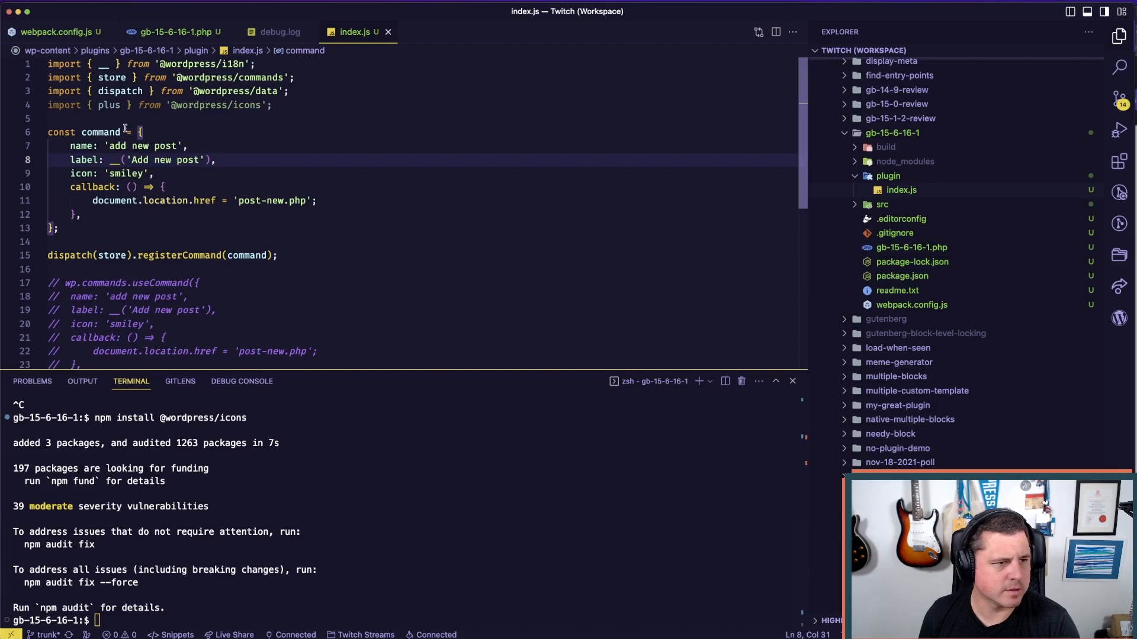
drag(149, 173, 104, 173)
text(plus)
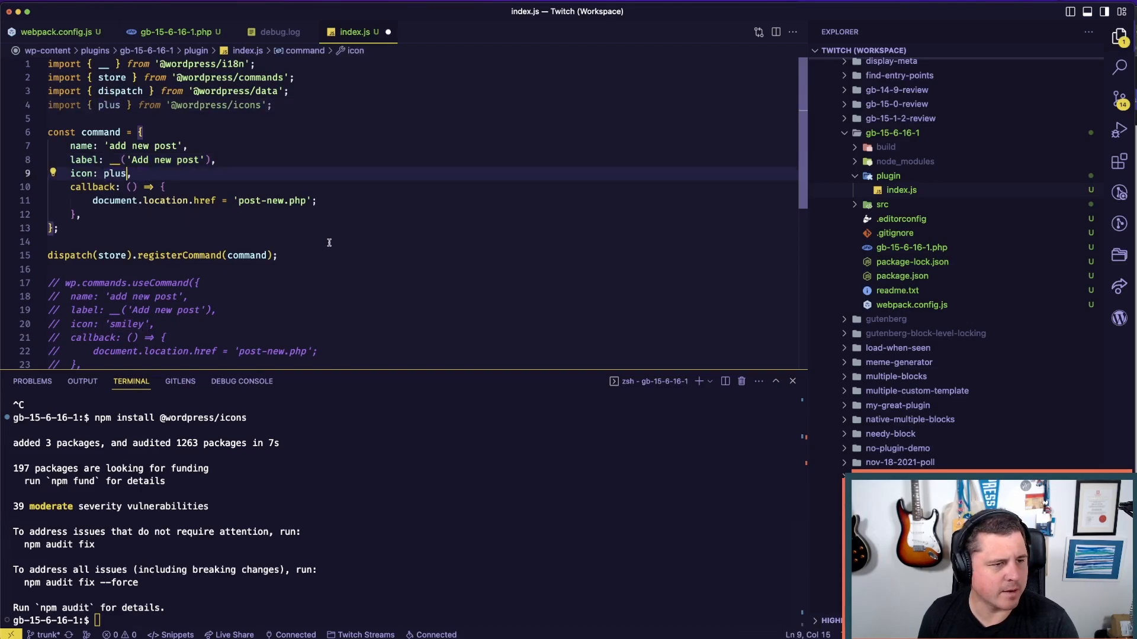
click(367, 201)
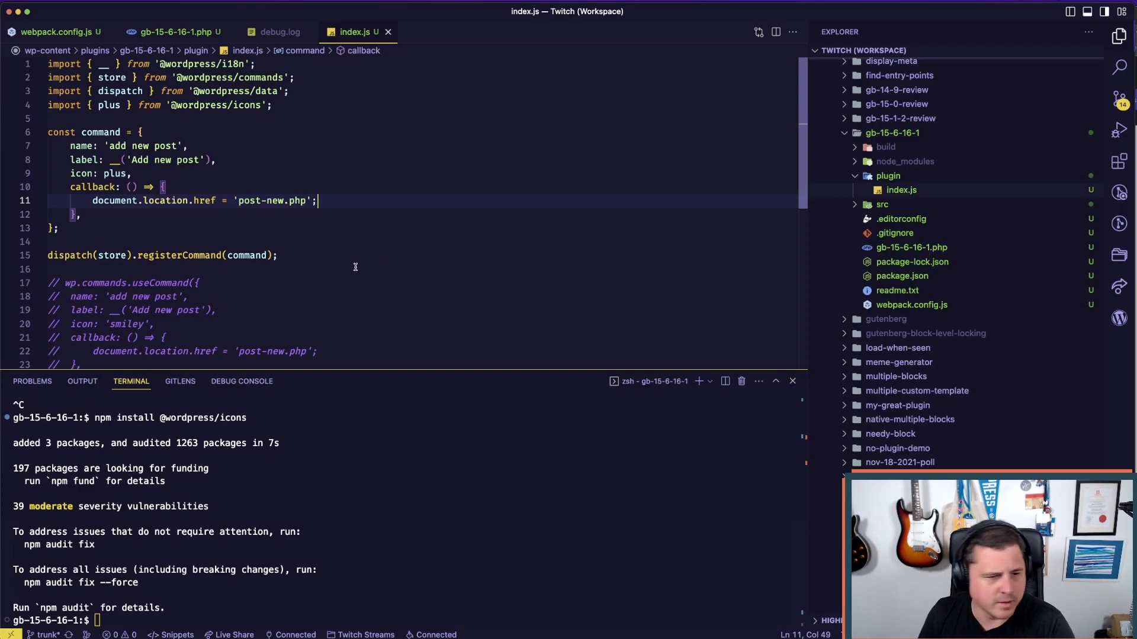
- Restart the build with npm start in the integrated terminal and remove the stray npm text from the callback in index.js
text(npm)
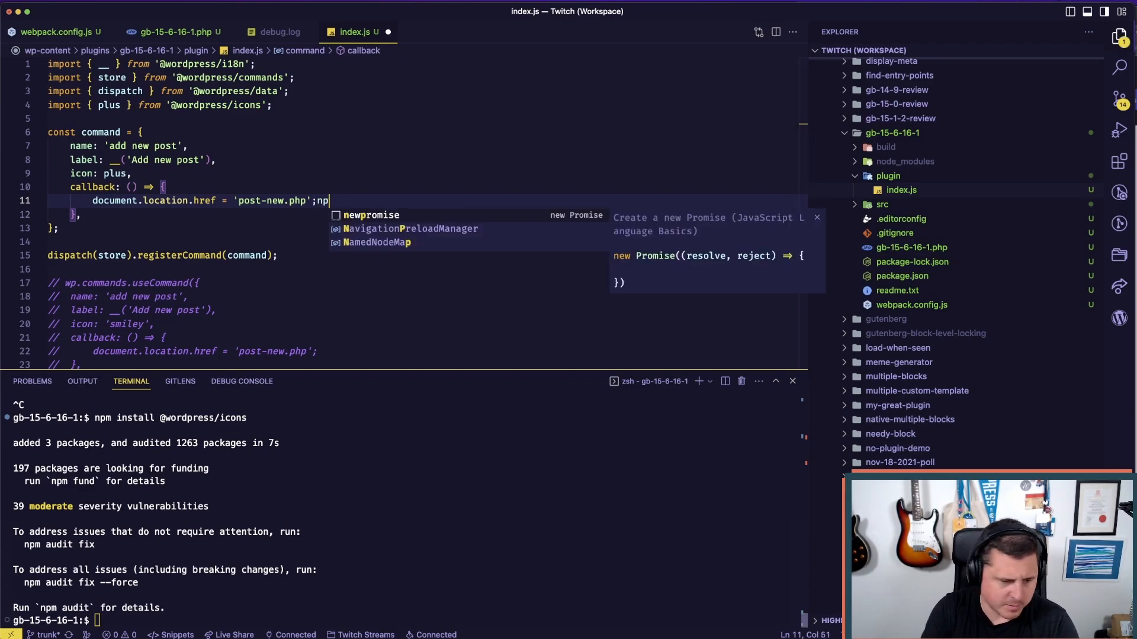
text(npm start)
key(Return)
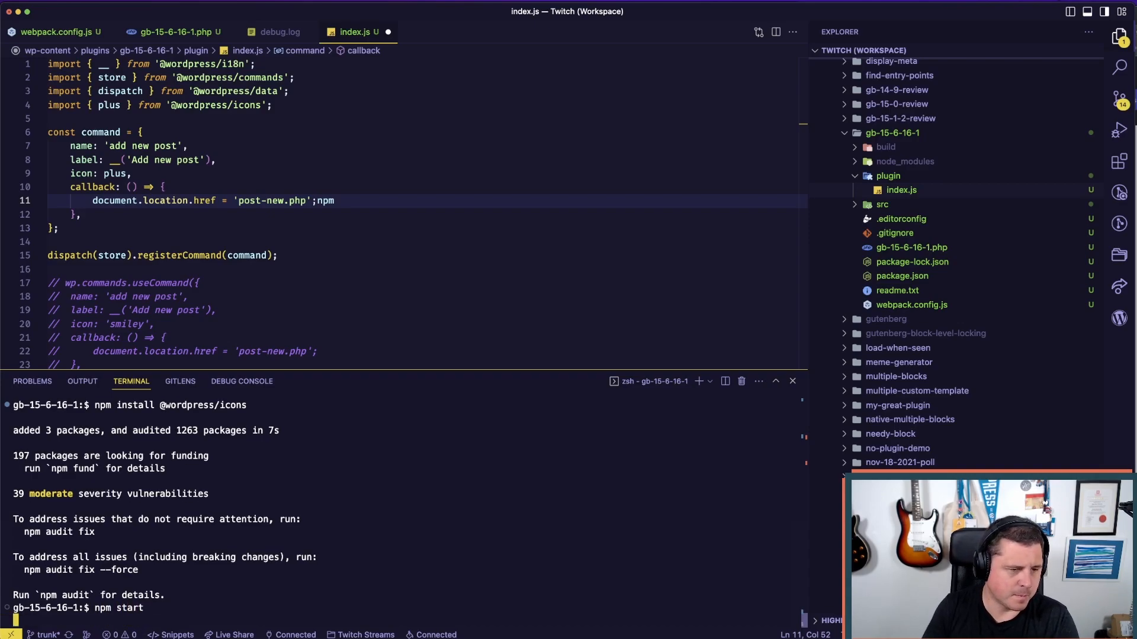
click(344, 205)
key(BackSpace)
key(BackSpace)
key(BackSpace)
click(369, 242)
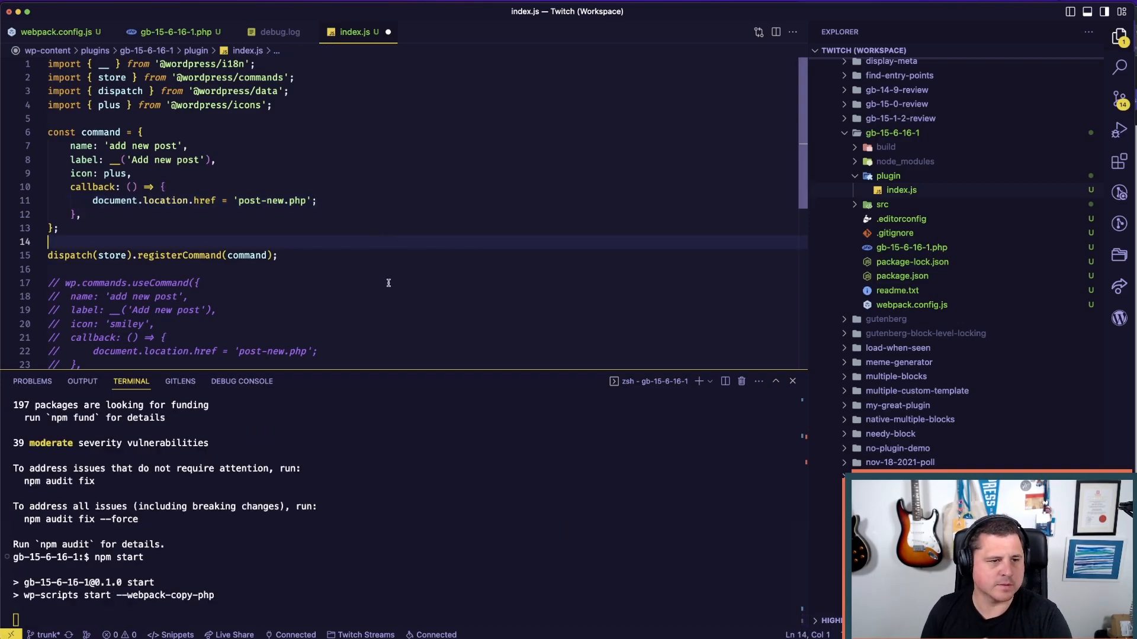
- Switch to Chrome, reload the site editor, and shrink the developer console to enlarge the editor canvas
key(super+Tab)
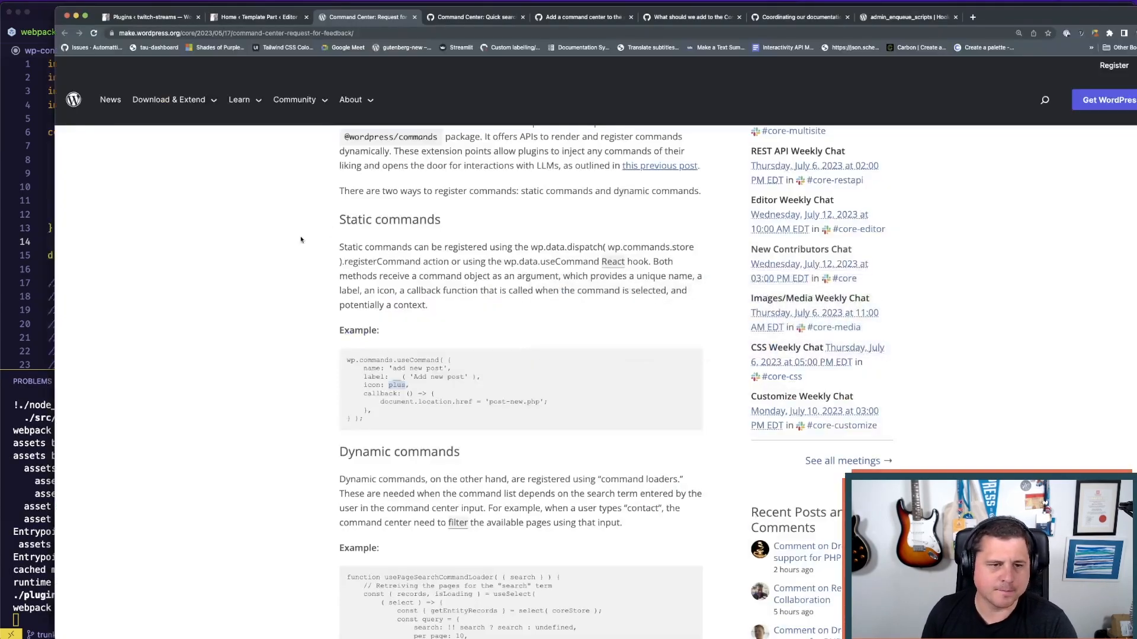
drag(518, 8, 556, 4)
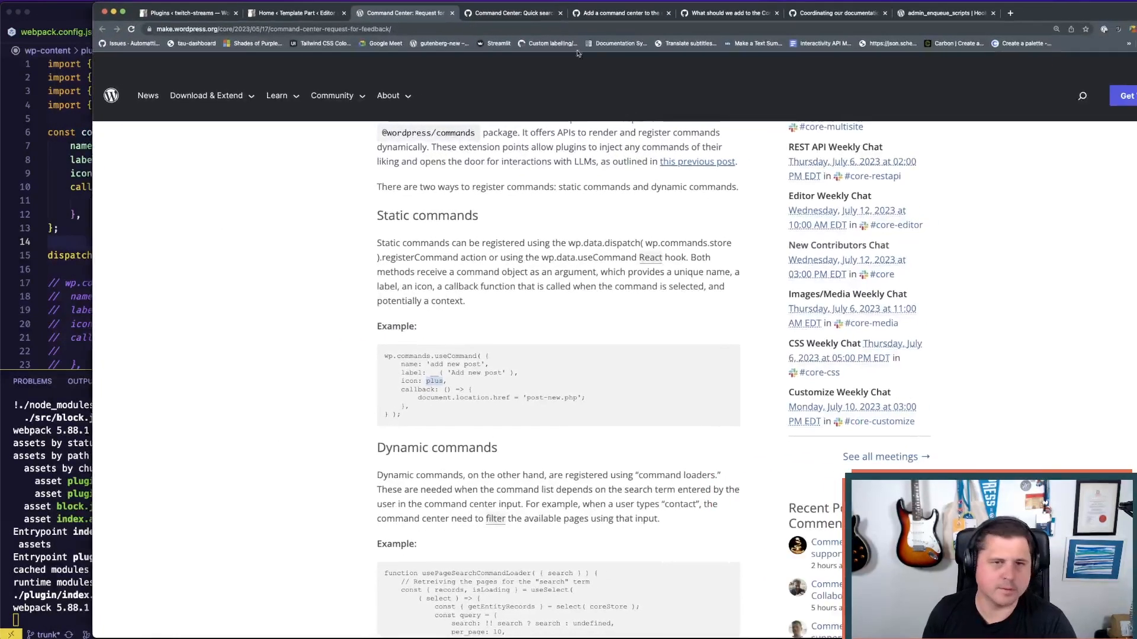
click(293, 13)
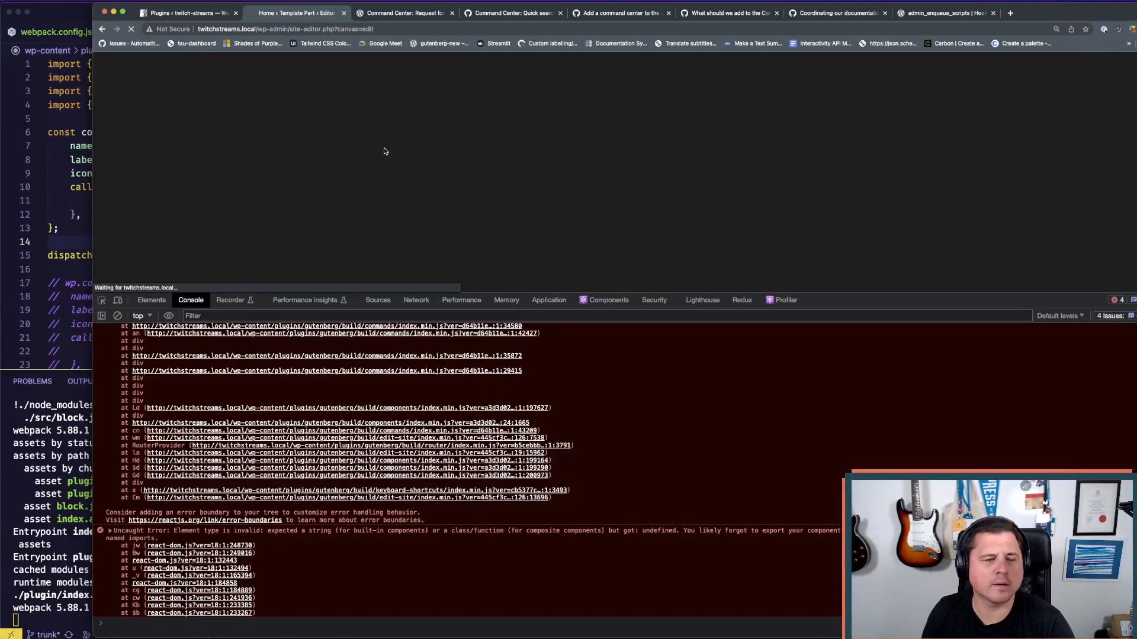
key(super+r)
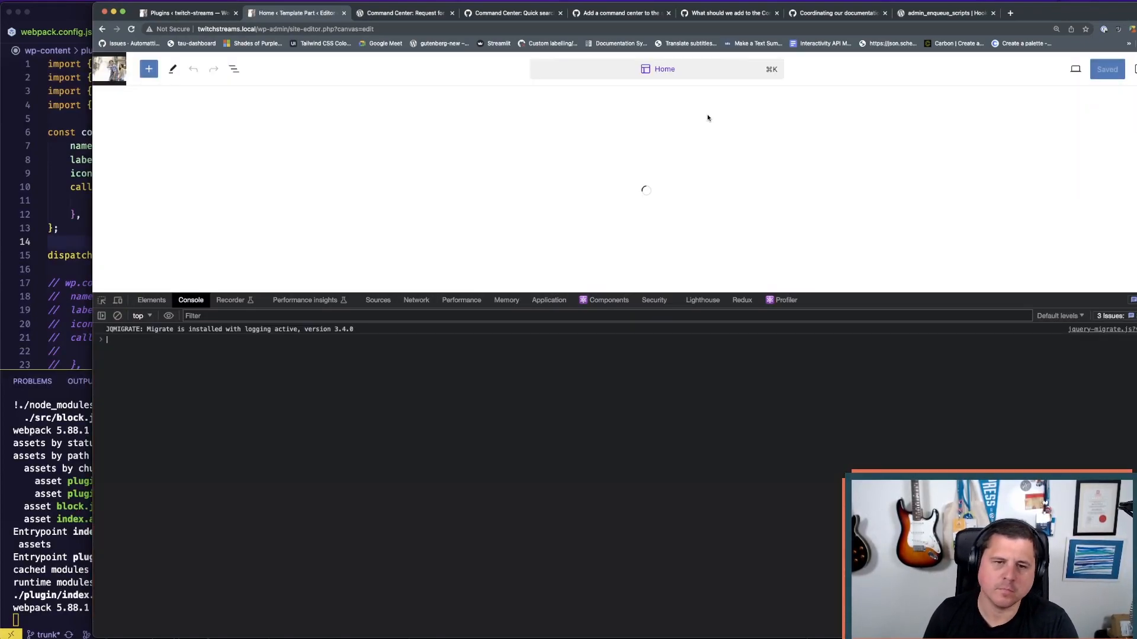
drag(1045, 293, 1041, 561)
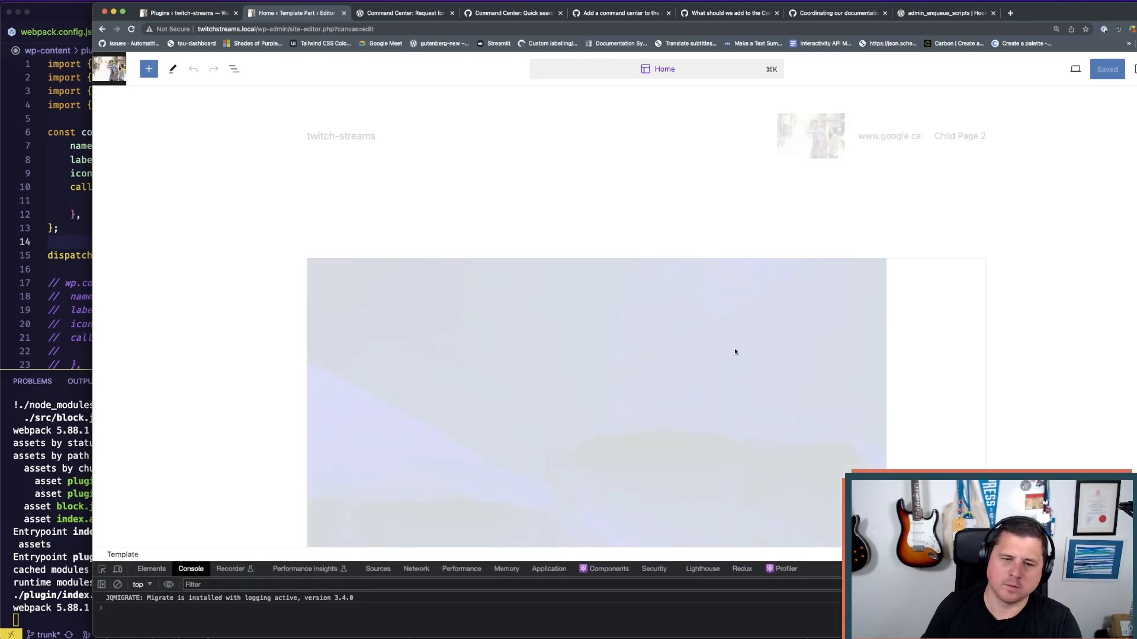
- Open the Command Center in the site editor, search for "a", run the Add new post command, and return to the editor
key(super+k)
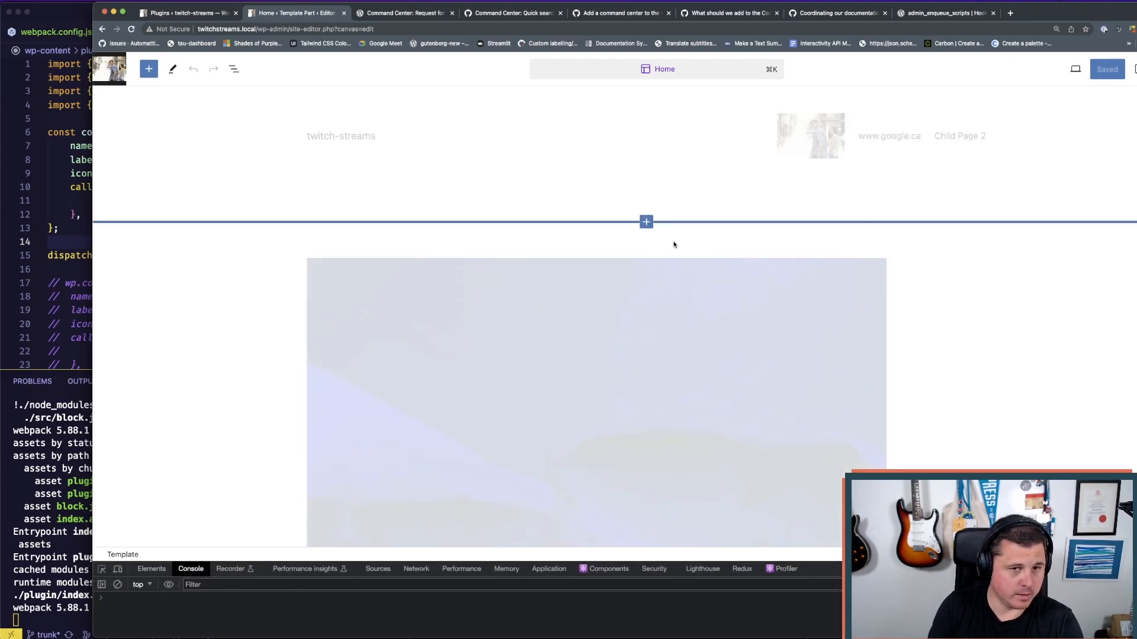
click(699, 258)
key(super+k)
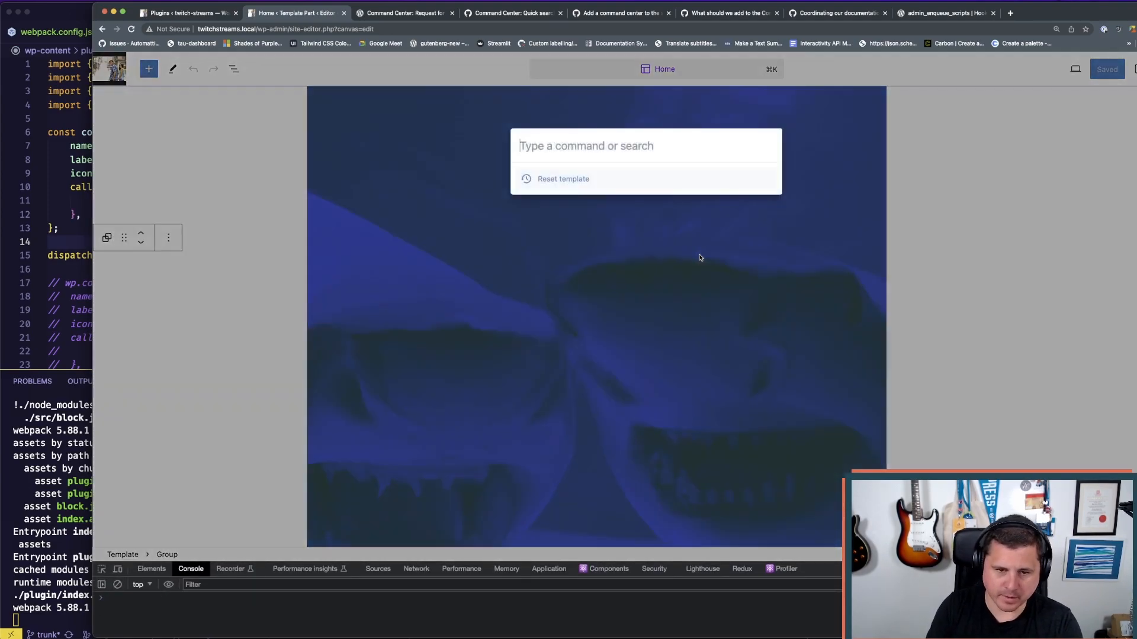
text(a)
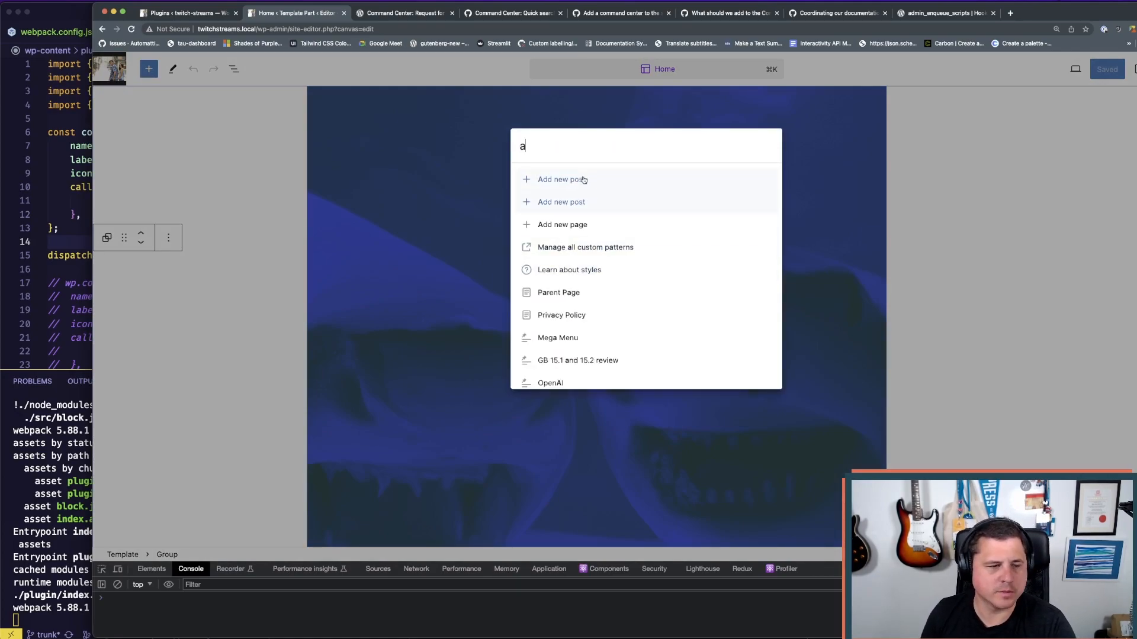
key(super+Tab)
key(super+Tab)
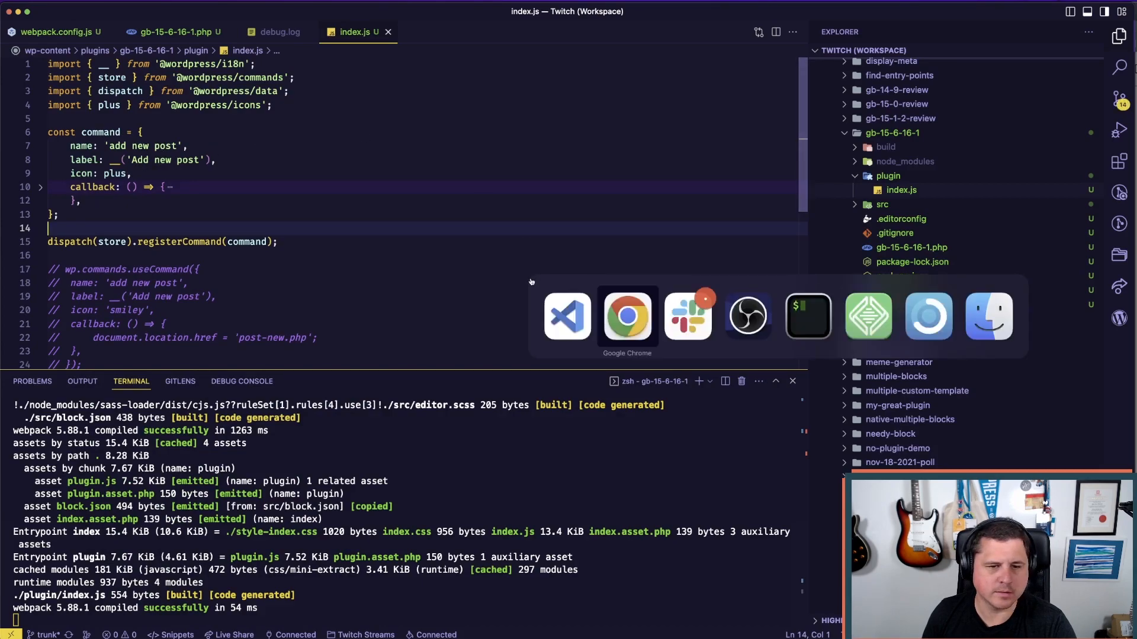
click(564, 187)
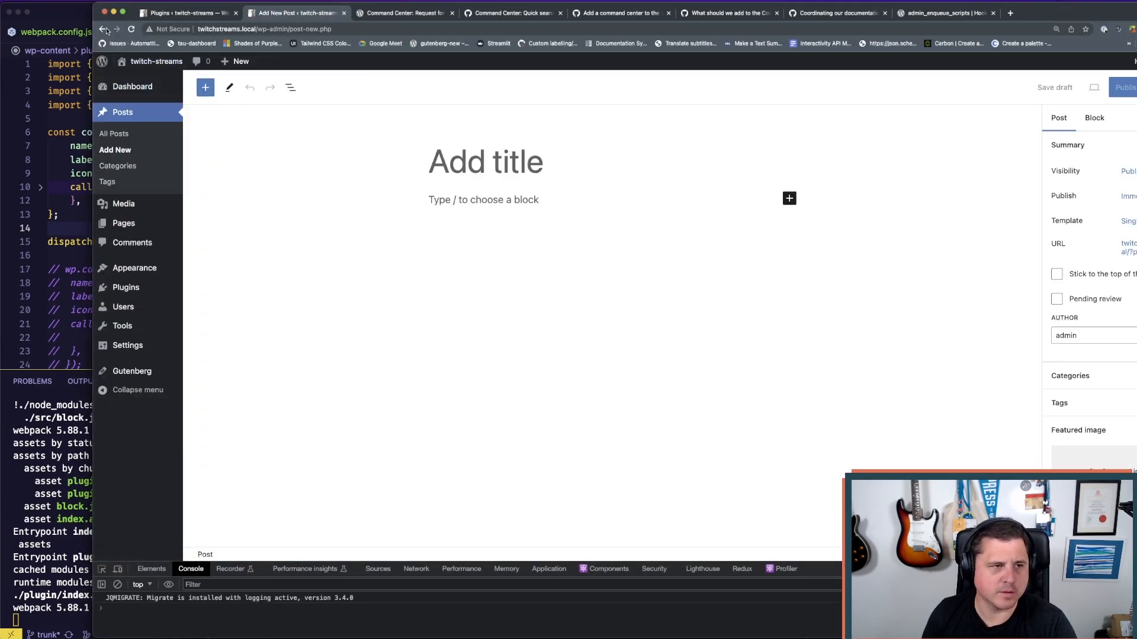
key(super+Tab)
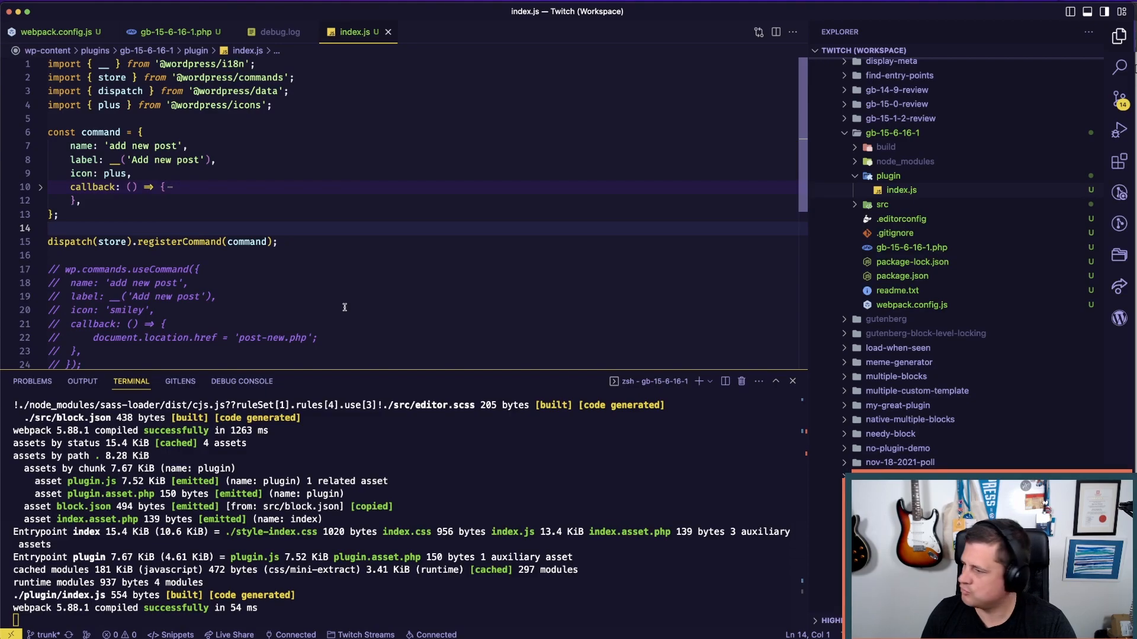
key(super+Tab)
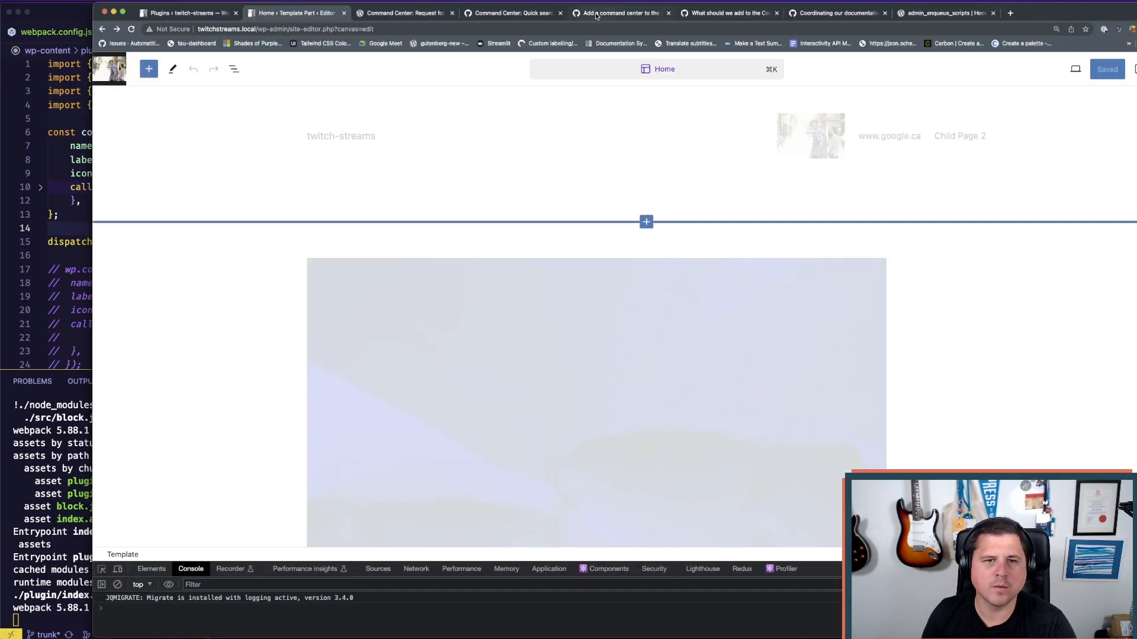
- Browse from the command center pull request to the packages/commands/src folder on the trunk branch of the Gutenberg repository
click(596, 16)
scroll(370, 265, up, 20)
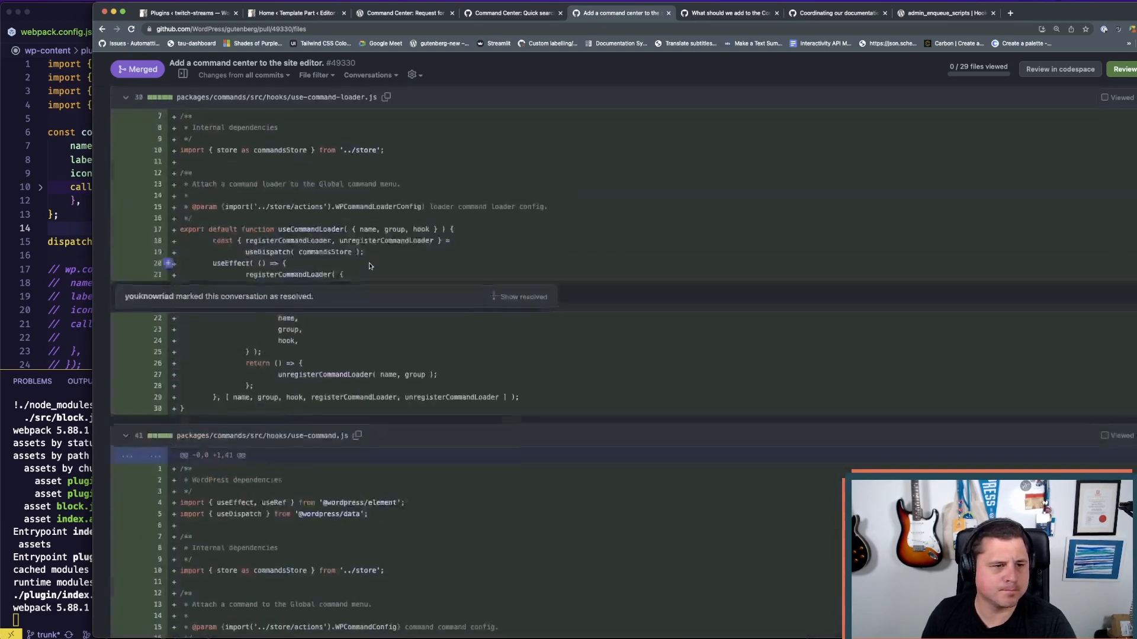
scroll(370, 266, up, 15)
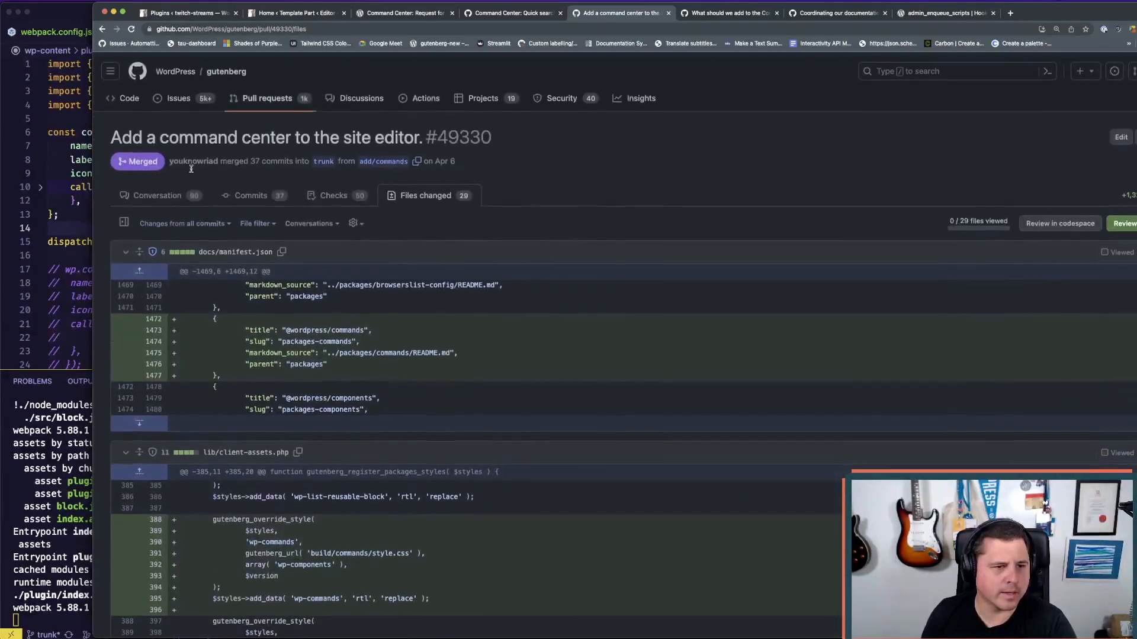
click(120, 99)
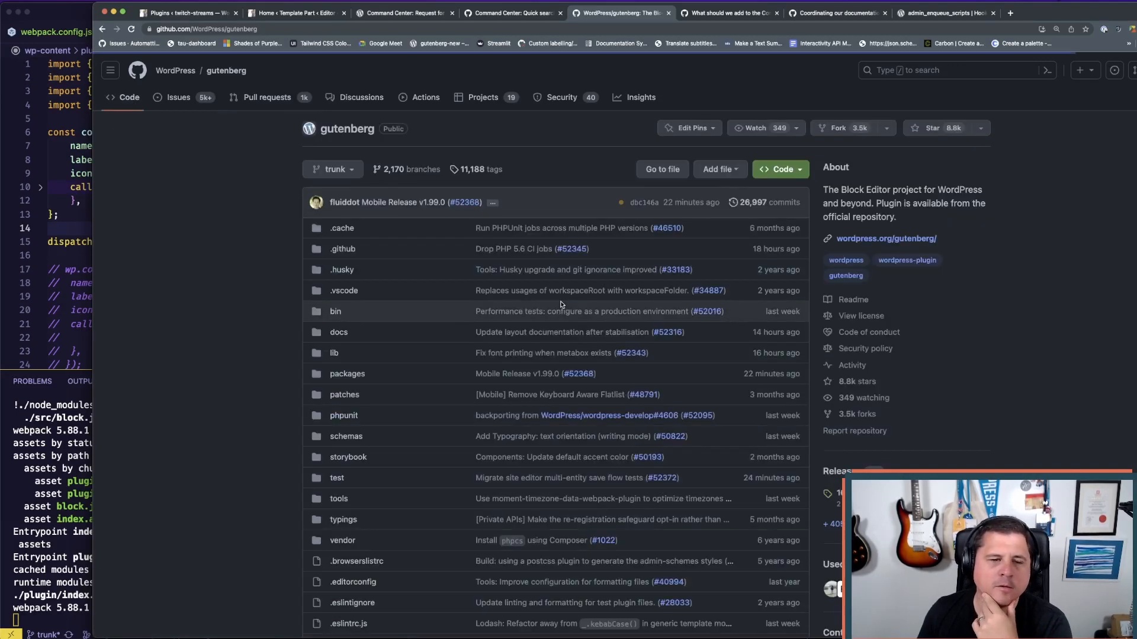
click(347, 374)
scroll(357, 368, down, 5)
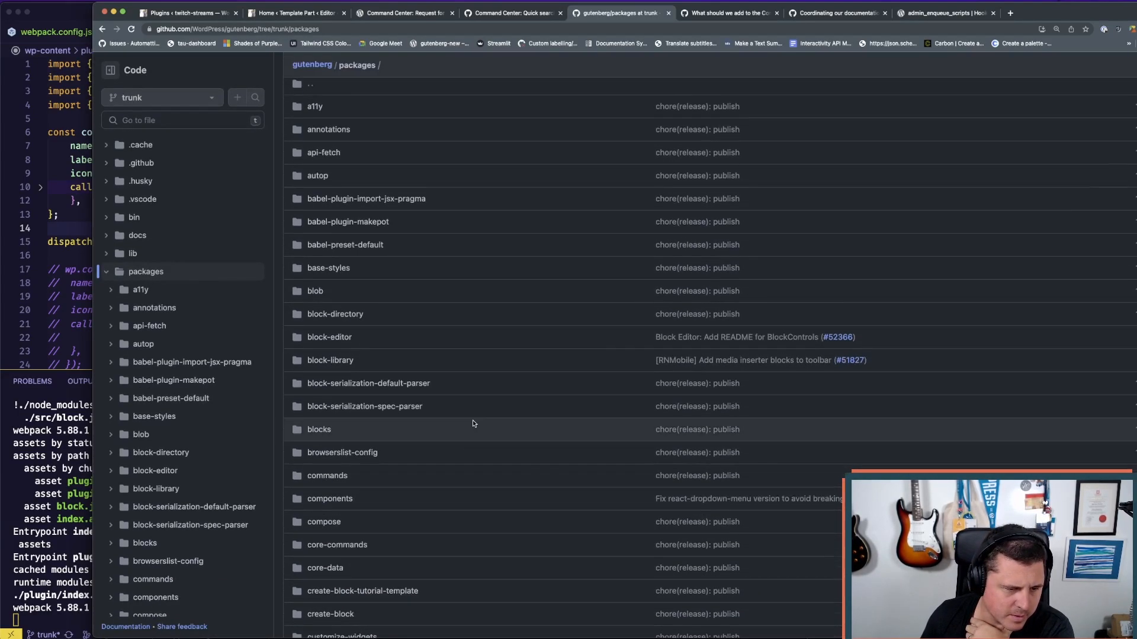
click(347, 478)
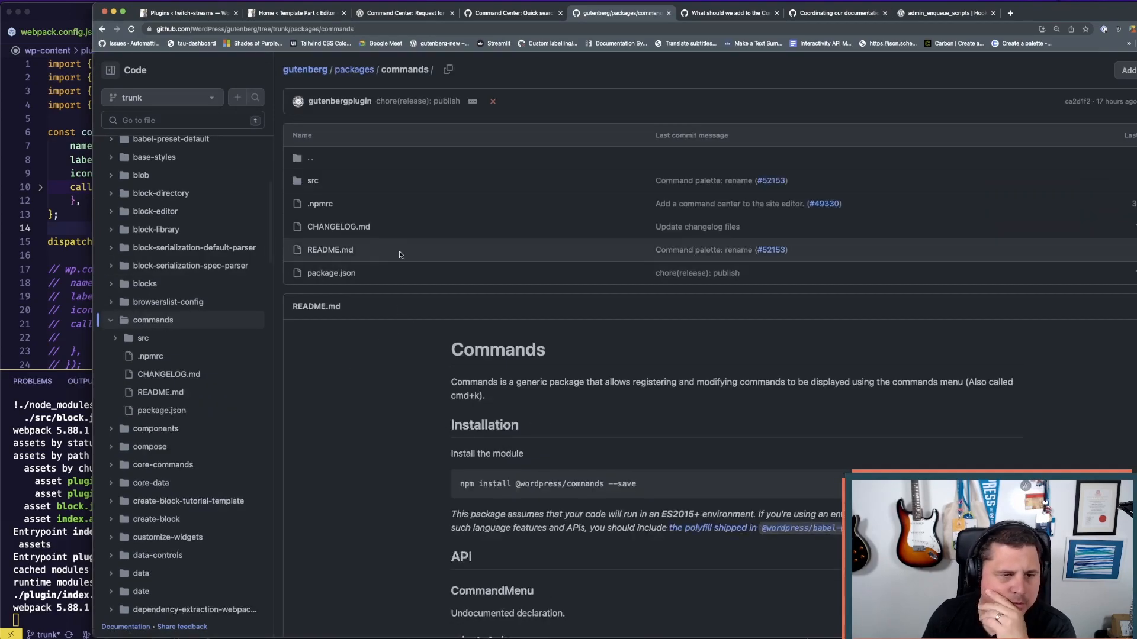
click(309, 177)
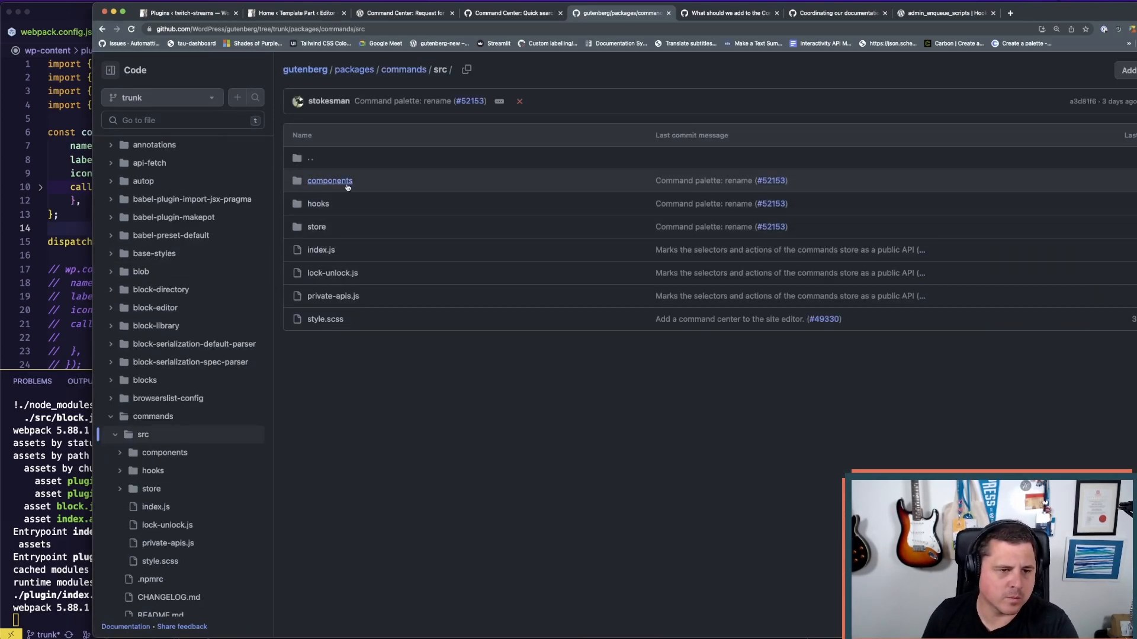
- Open actions.js in the commands package's store folder and examine the config definitions and the registerCommand action
click(317, 227)
click(322, 181)
scroll(630, 410, down, 10)
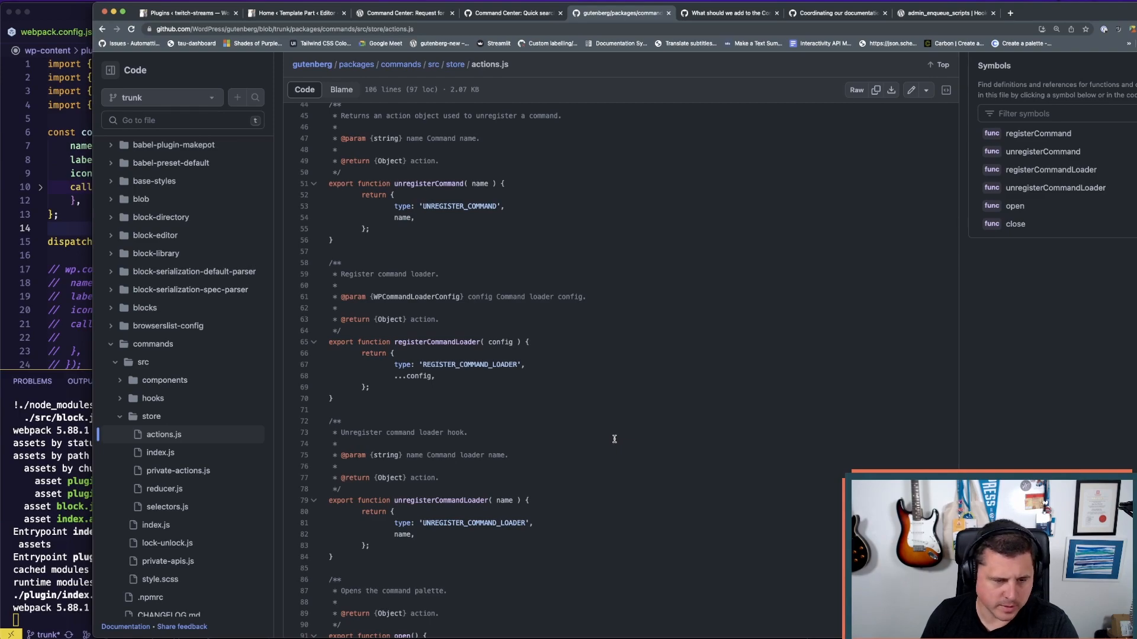
scroll(614, 439, up, 4)
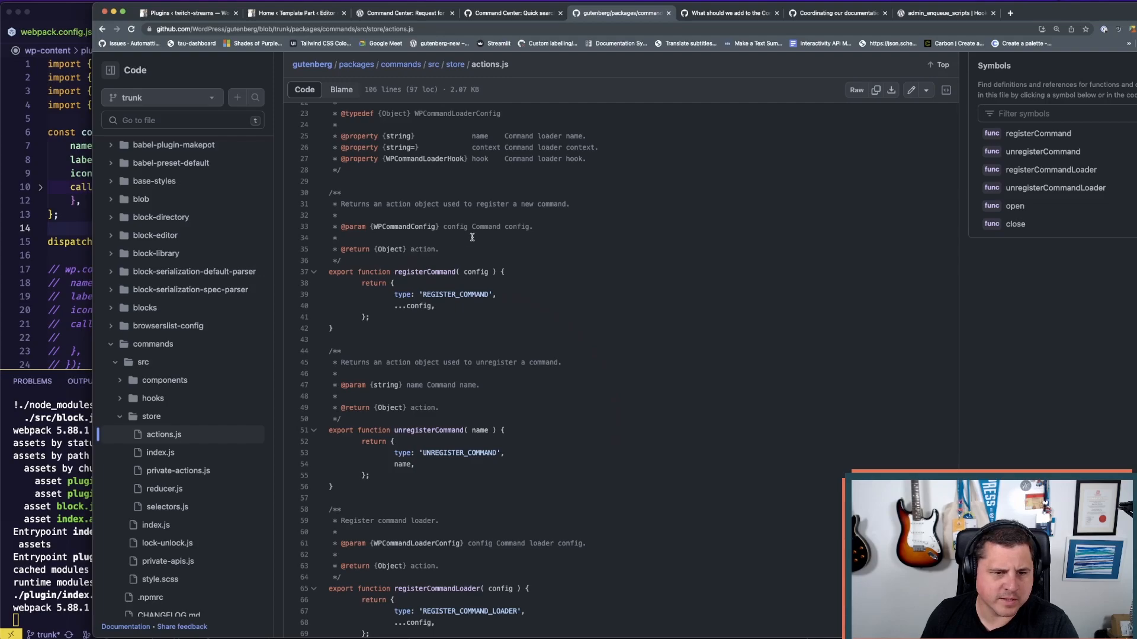
- Review the register functions and the WPCommandConfig properties in actions.js
scroll(636, 483, down, 8)
scroll(636, 482, up, 15)
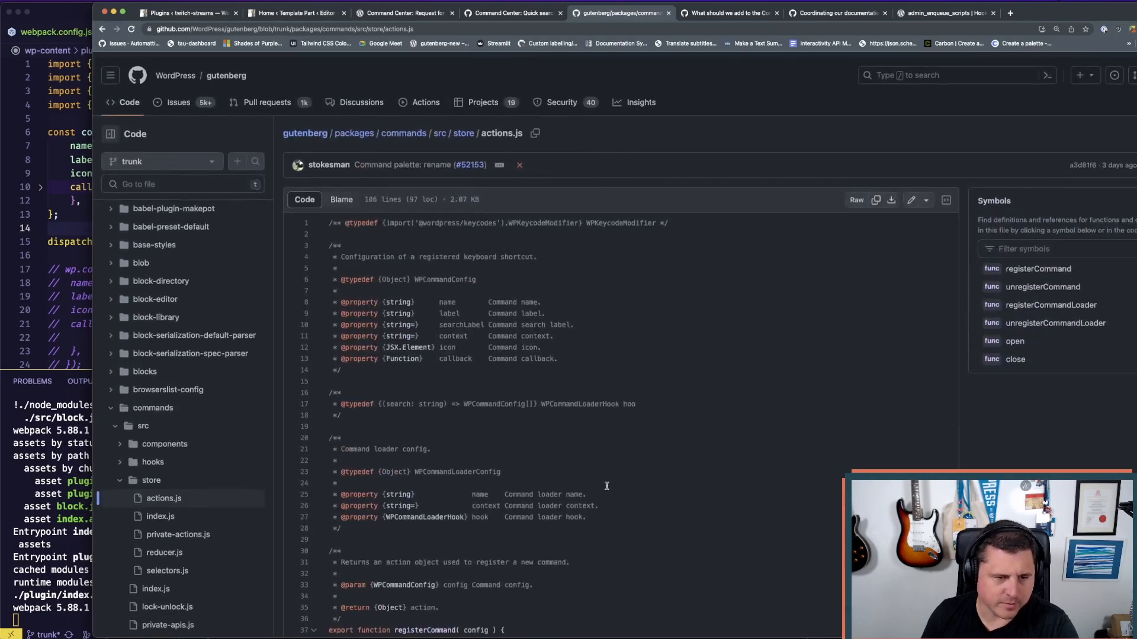
scroll(608, 490, down, 1)
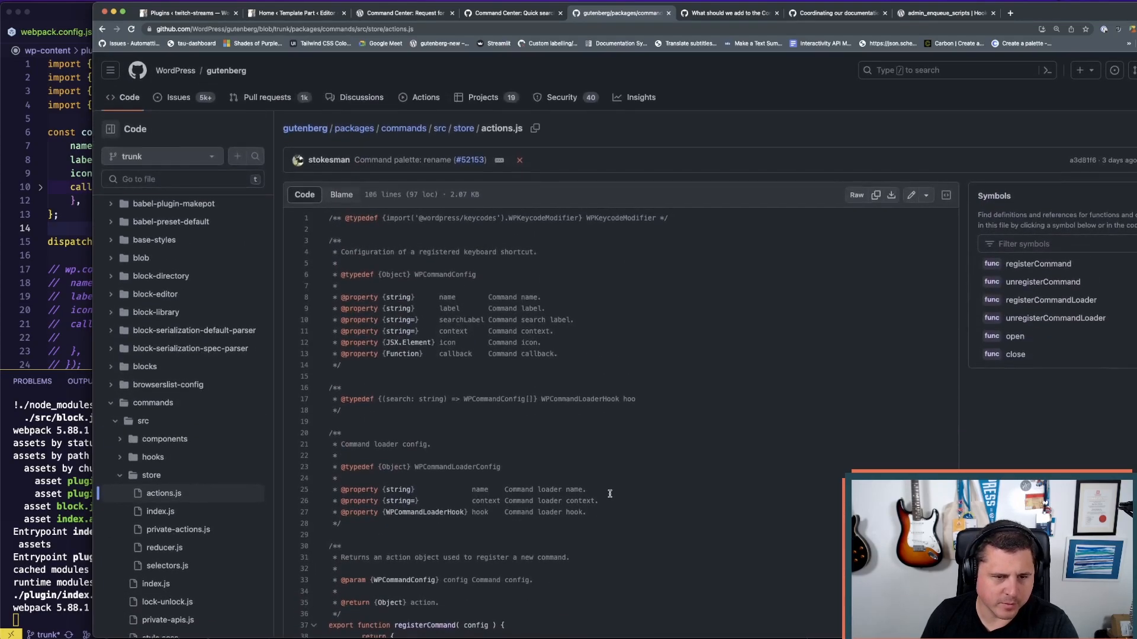
- Switch to VS Code, unfold the command's callback in index.js, and review the commented-out useCommand code
click(71, 218)
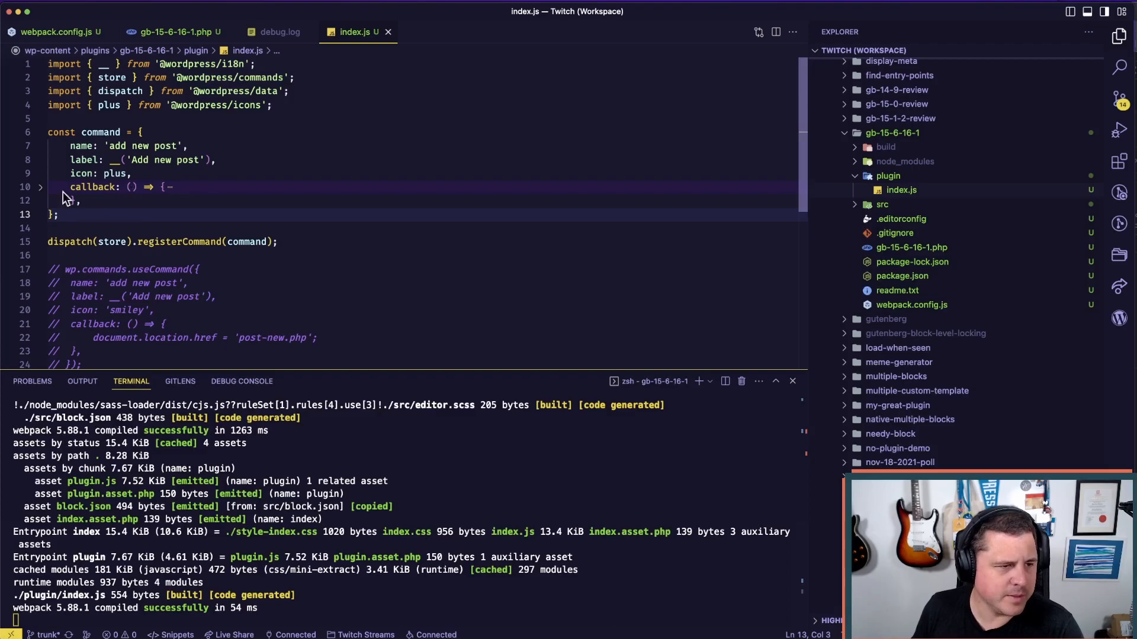
click(42, 187)
click(390, 284)
scroll(391, 283, down, 3)
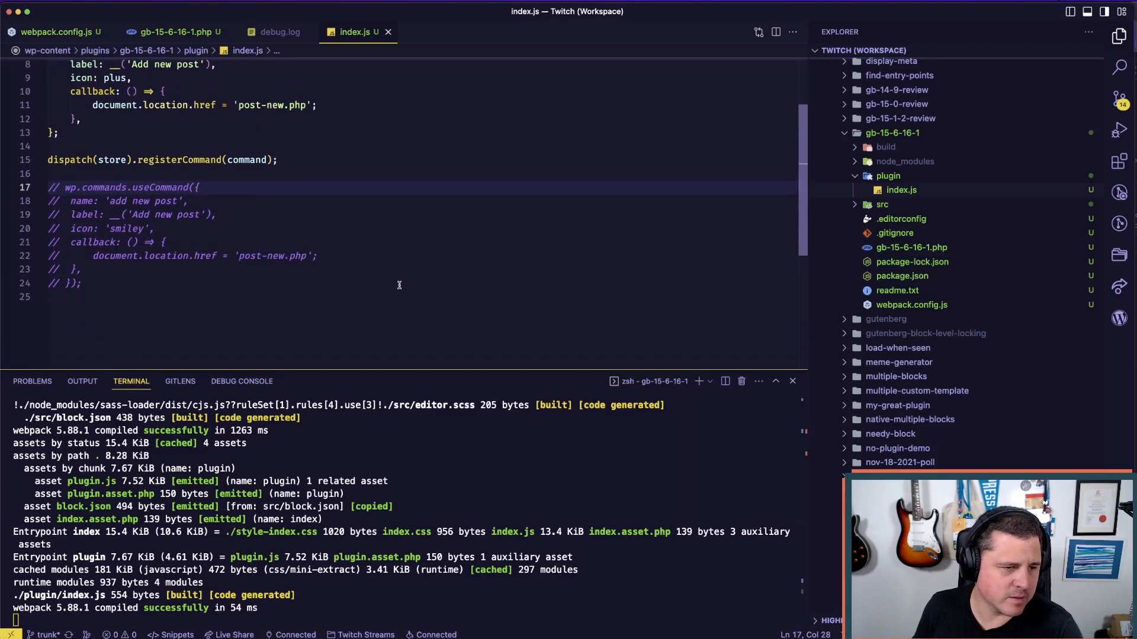
- Switch to Chrome and read the command loader example and the Contextual commands section of the Command Center feedback post
key(super+Tab)
click(512, 12)
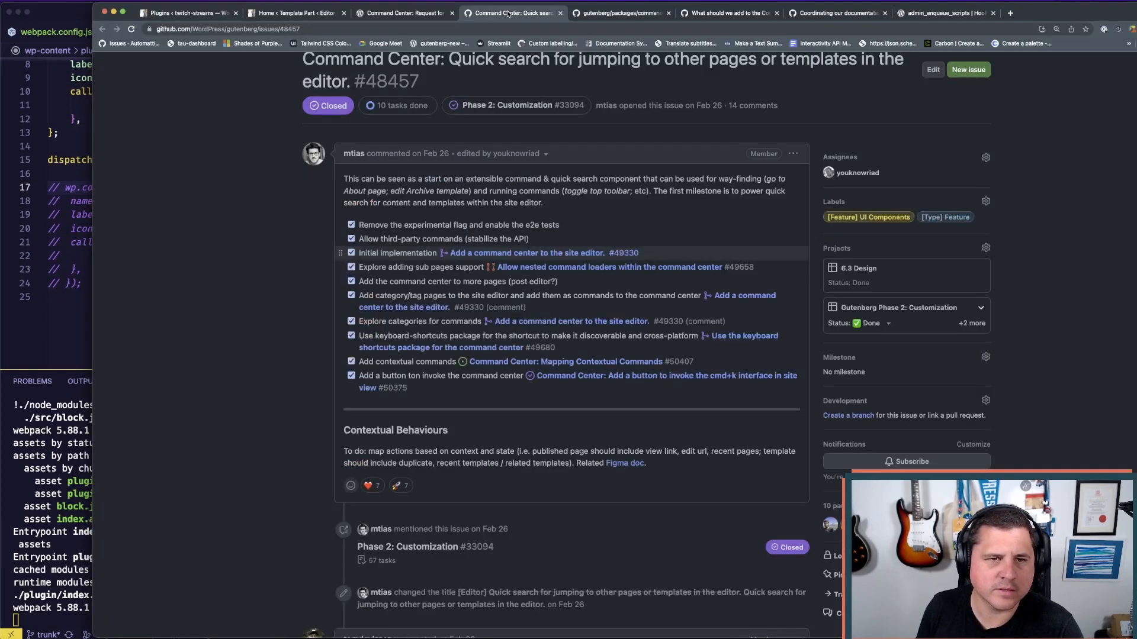
click(402, 13)
scroll(503, 397, down, 10)
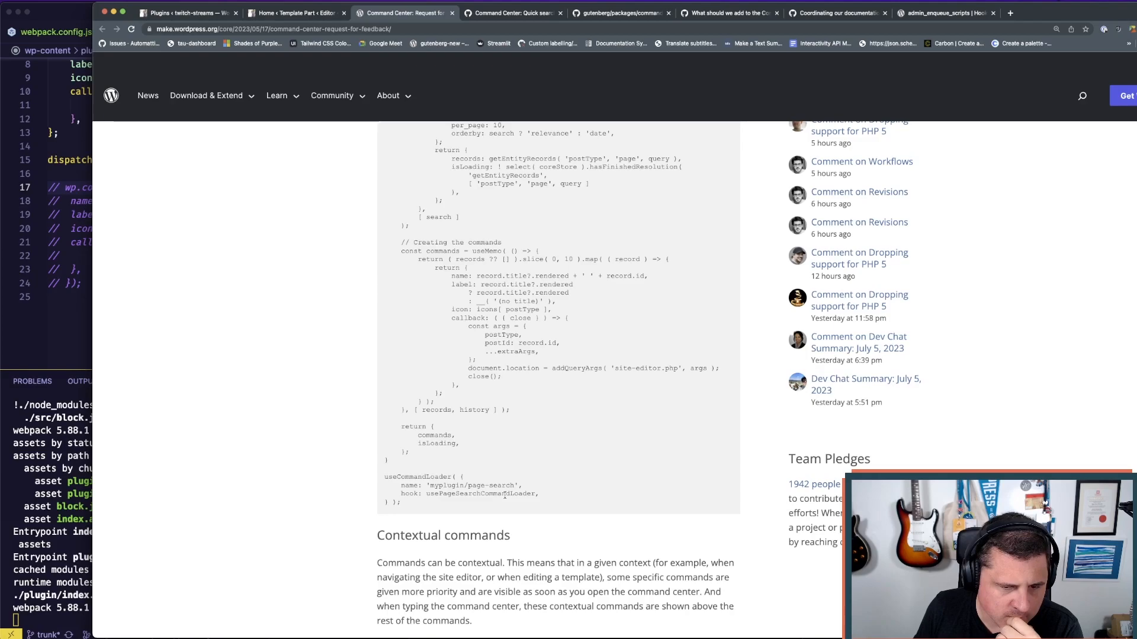
scroll(505, 495, up, 4)
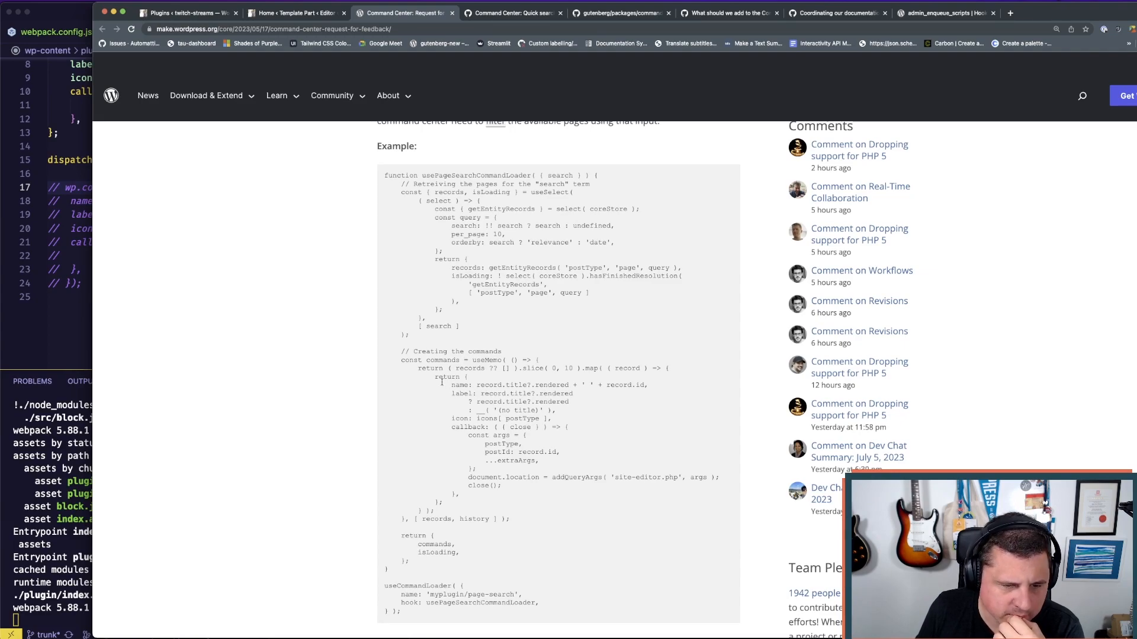
scroll(432, 379, down, 2)
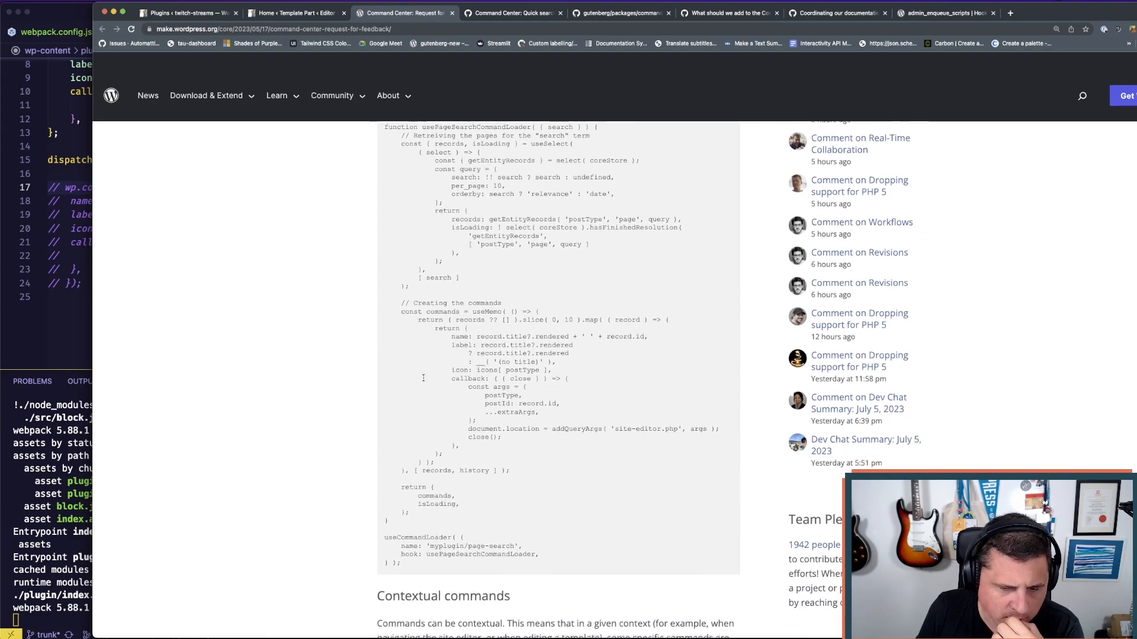
scroll(424, 378, down, 1)
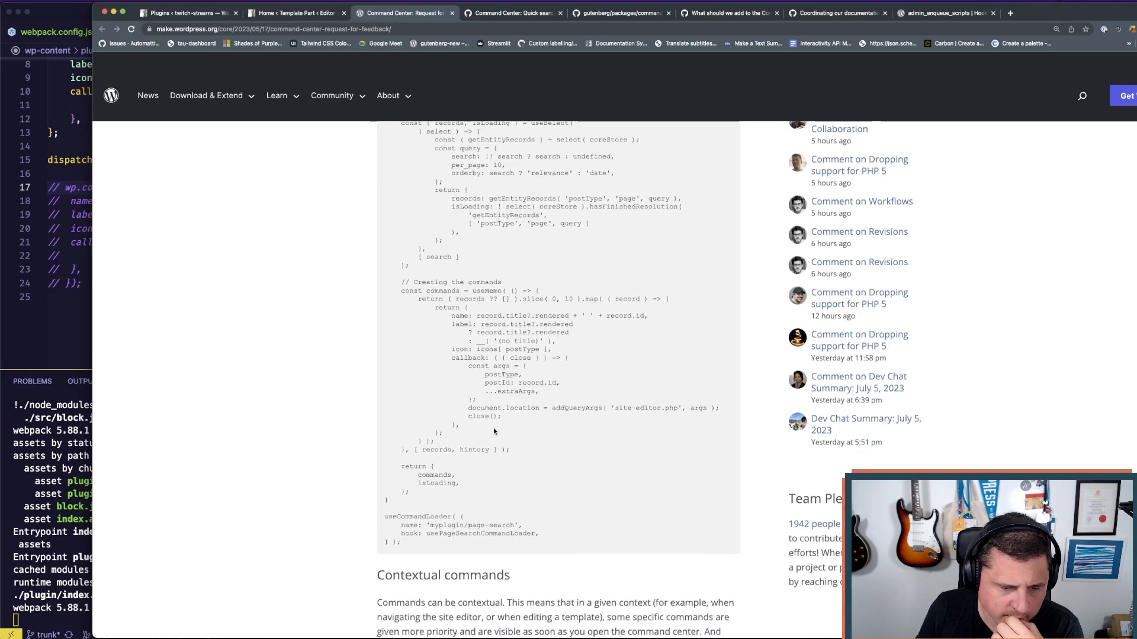
scroll(494, 431, down, 15)
scroll(360, 438, up, 4)
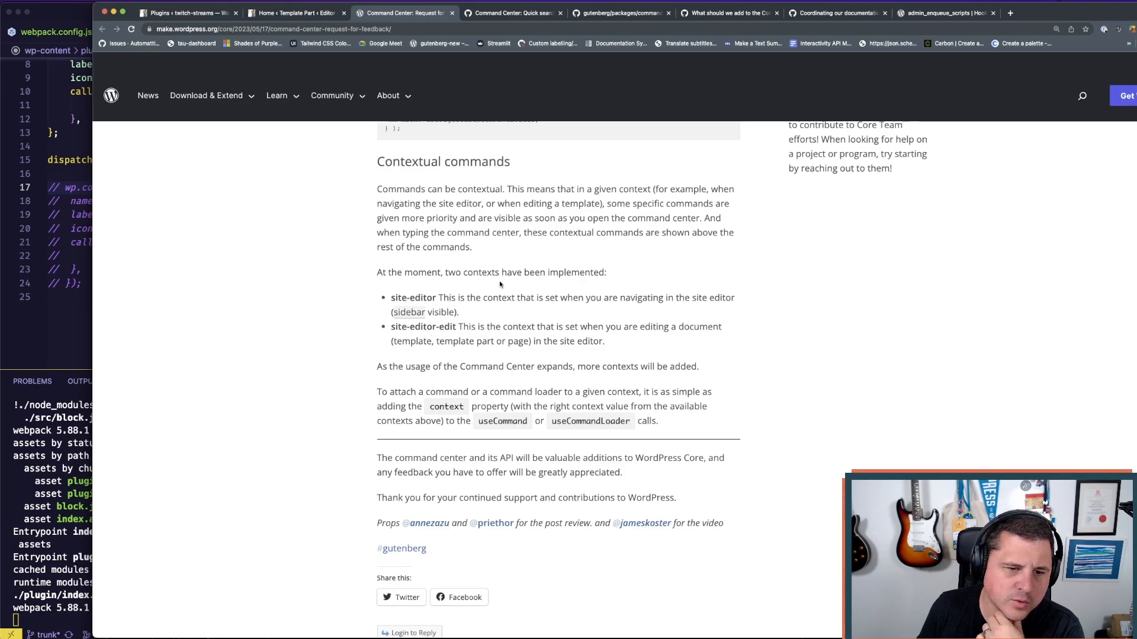
drag(436, 297, 390, 298)
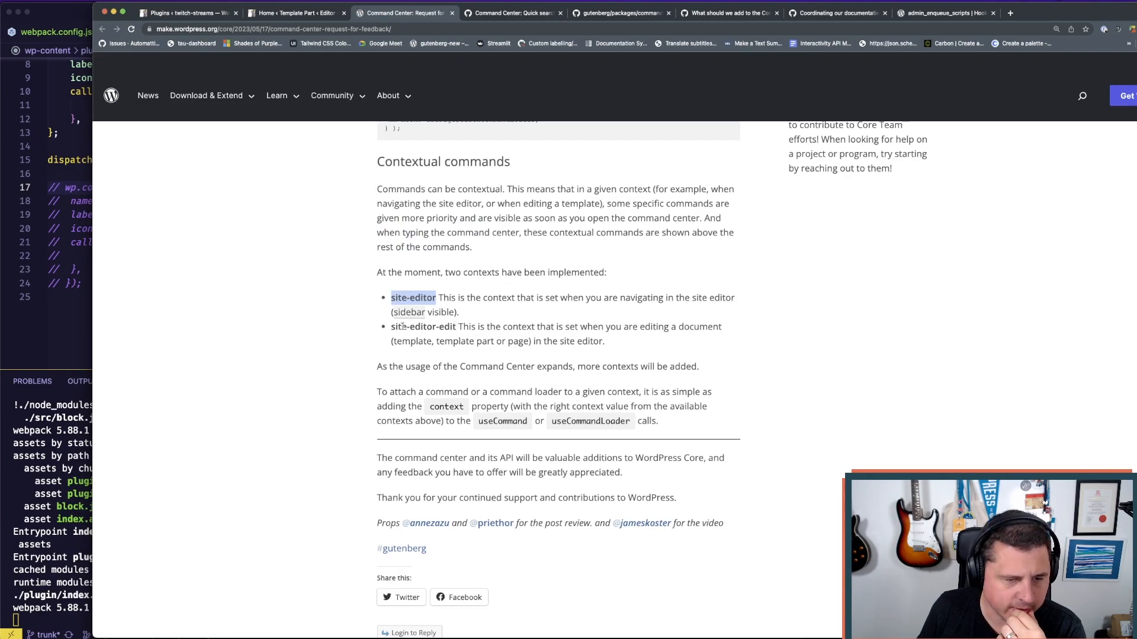
scroll(343, 340, down, 2)
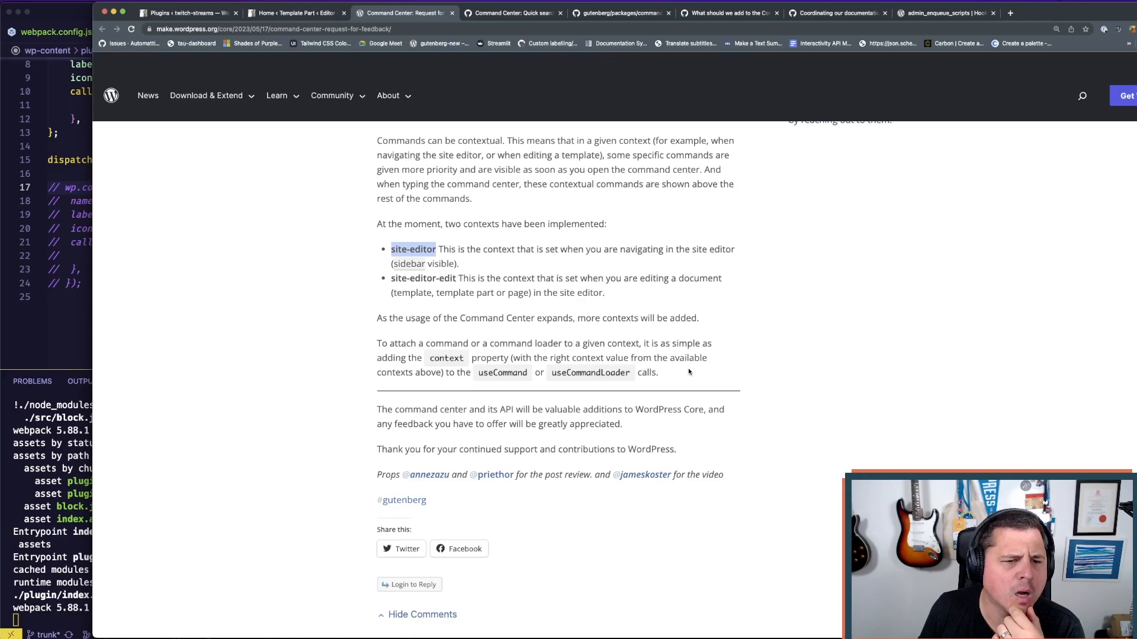
- Switch to VS Code and add a context property with an empty string above the callback in the command object
key(super+Tab)
scroll(174, 185, up, 4)
click(174, 185)
key(super+shift+Return)
text(context)
key(BackSpace)
key(BackSpace)
text(ext: ')
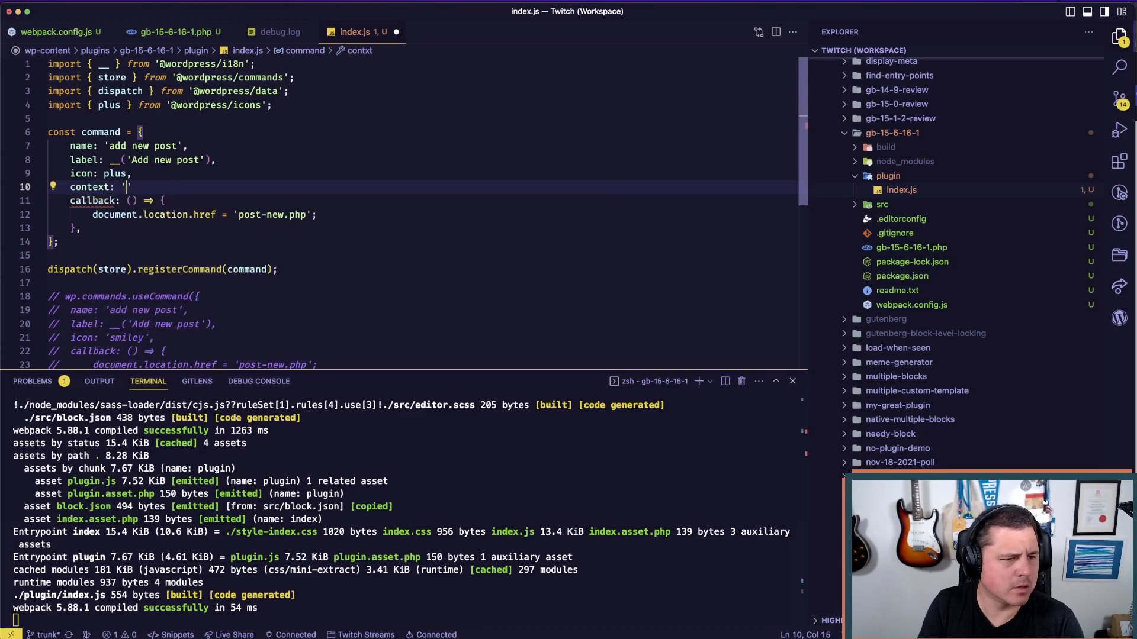
key(Down)
- Copy site-editor-edit from the Command Center post in Chrome and paste it as the context value in index.js
key(super+Tab)
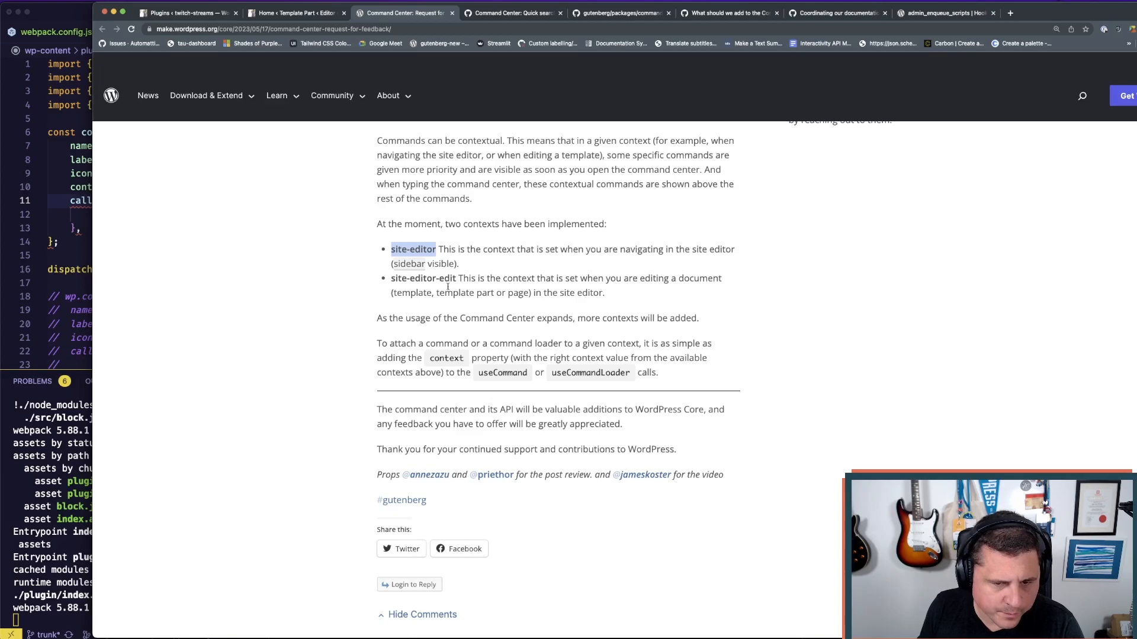
drag(456, 279, 392, 284)
key(super+c)
click(82, 228)
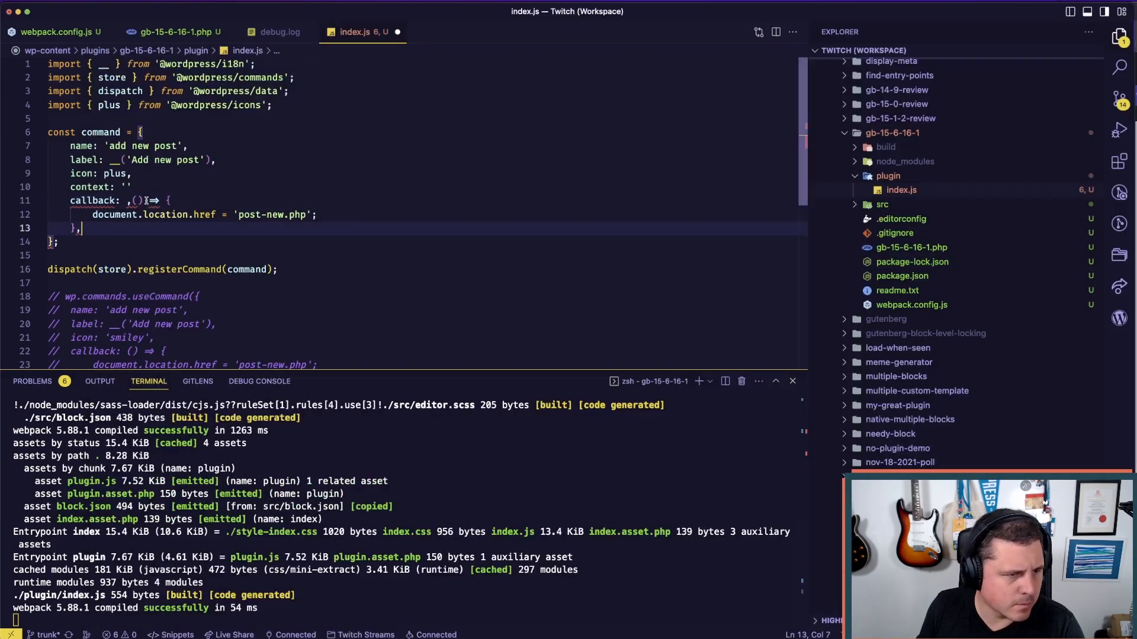
click(125, 187)
key(super+v)
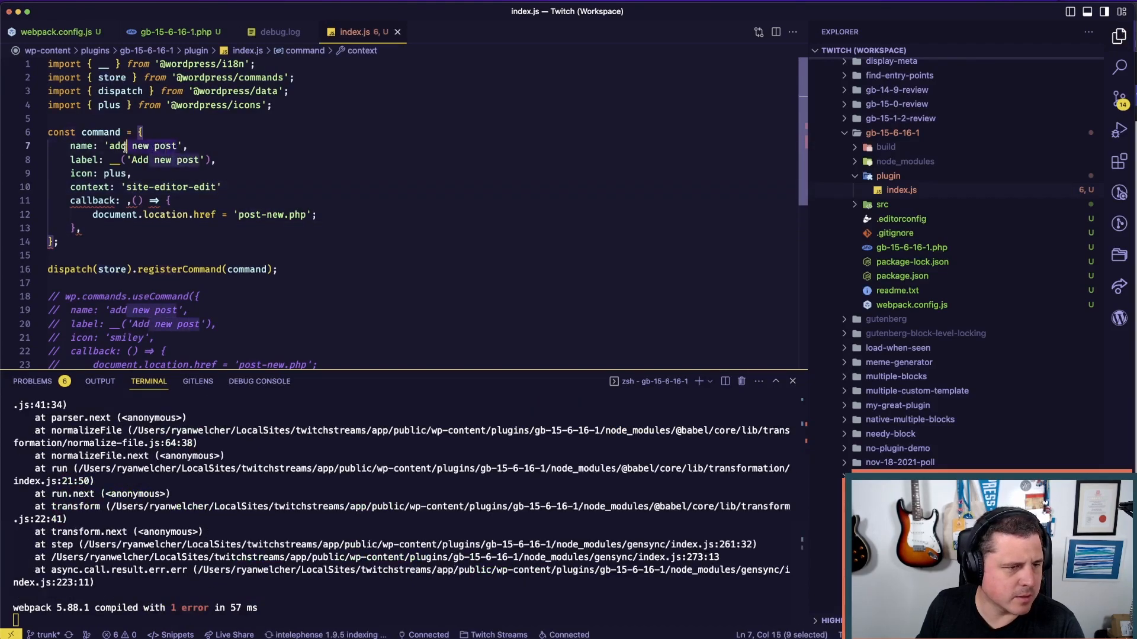
- Change the command's label to "Custom context command" and save index.js
text(')
click(199, 160)
drag(199, 160, 131, 160)
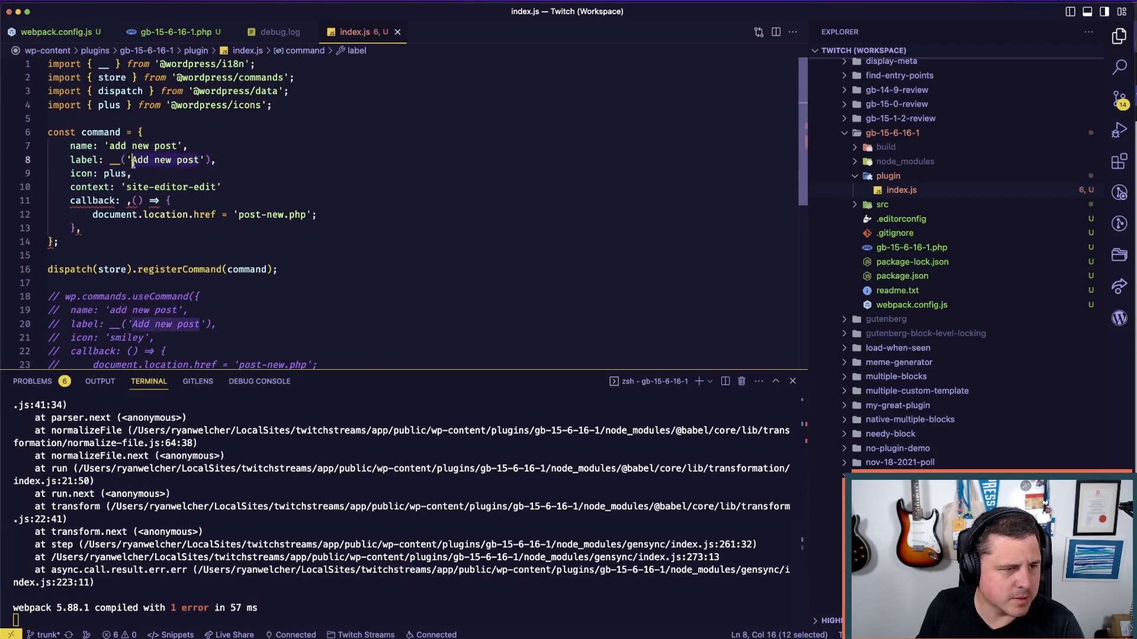
text(Custom context com)
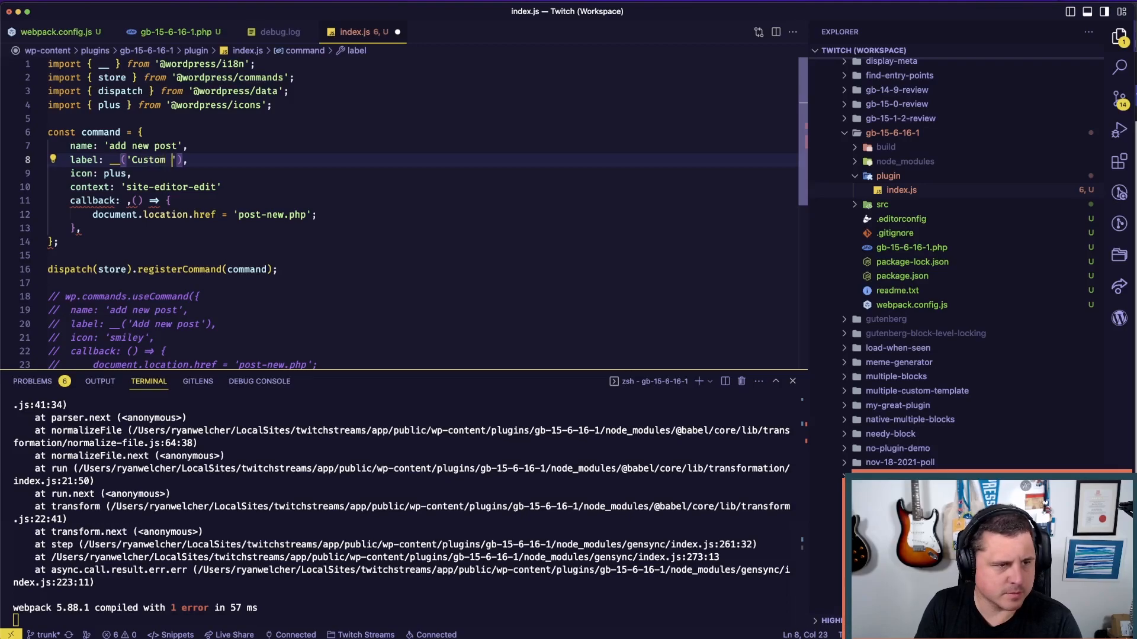
text(mand)
key(super+s)
key(Down)
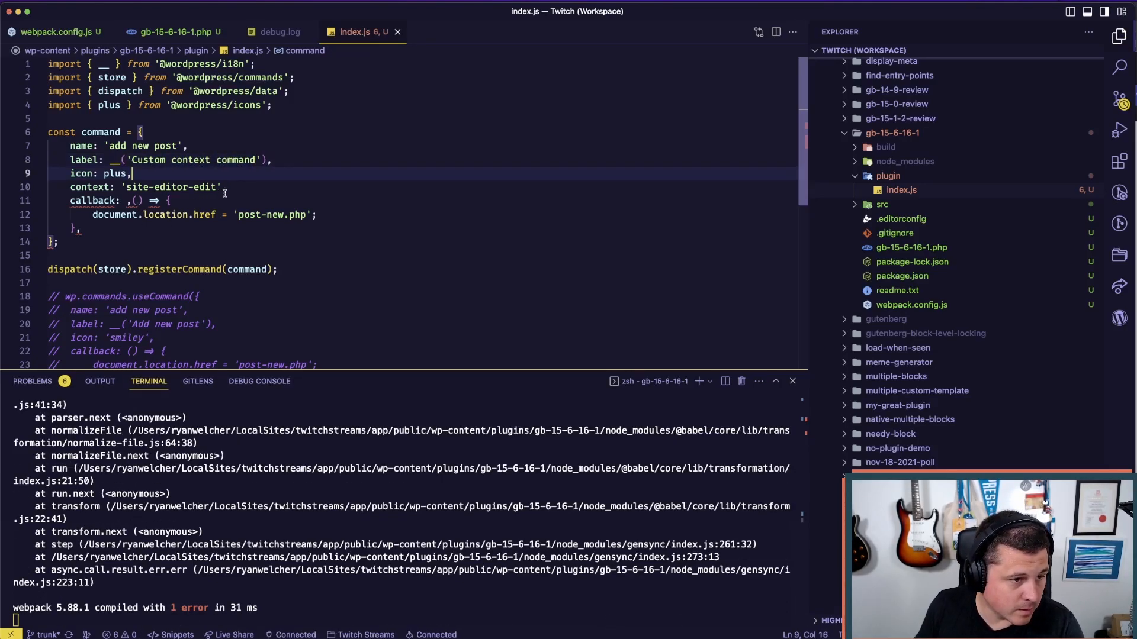
- Add the missing comma after the context value, remove the stray comma before the callback function, and save index.js
click(243, 187)
text(,)
click(133, 201)
key(BackSpace)
click(360, 257)
key(super+s)
key(Down)
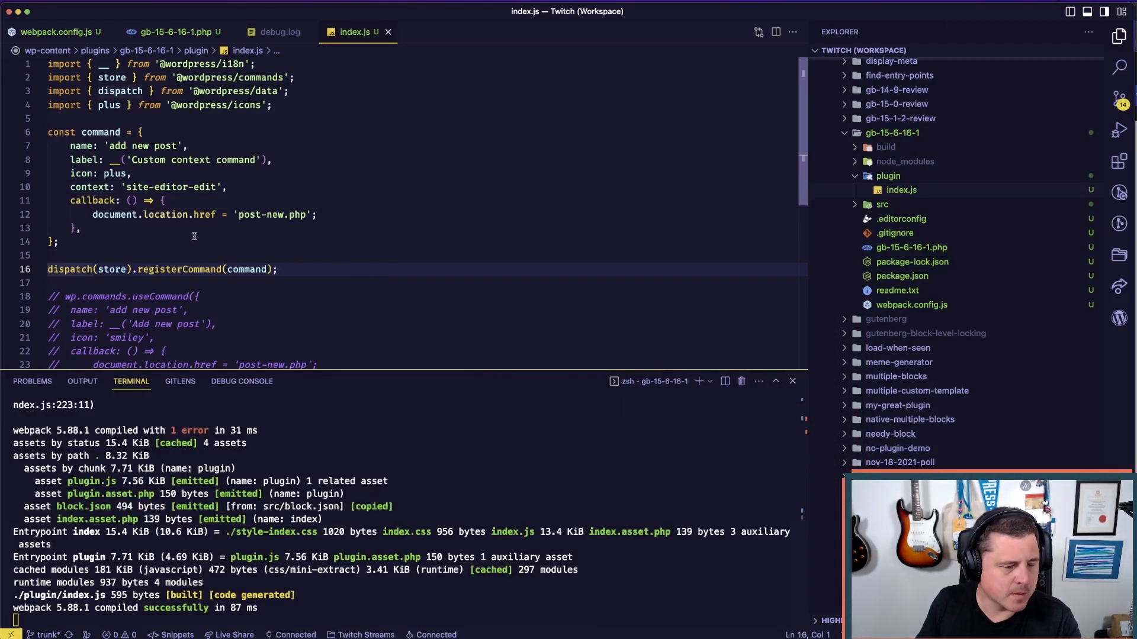
- Switch to Chrome, recheck the context descriptions in the post, and open the Command Center in the site editor's Design view
key(super+Tab)
click(628, 316)
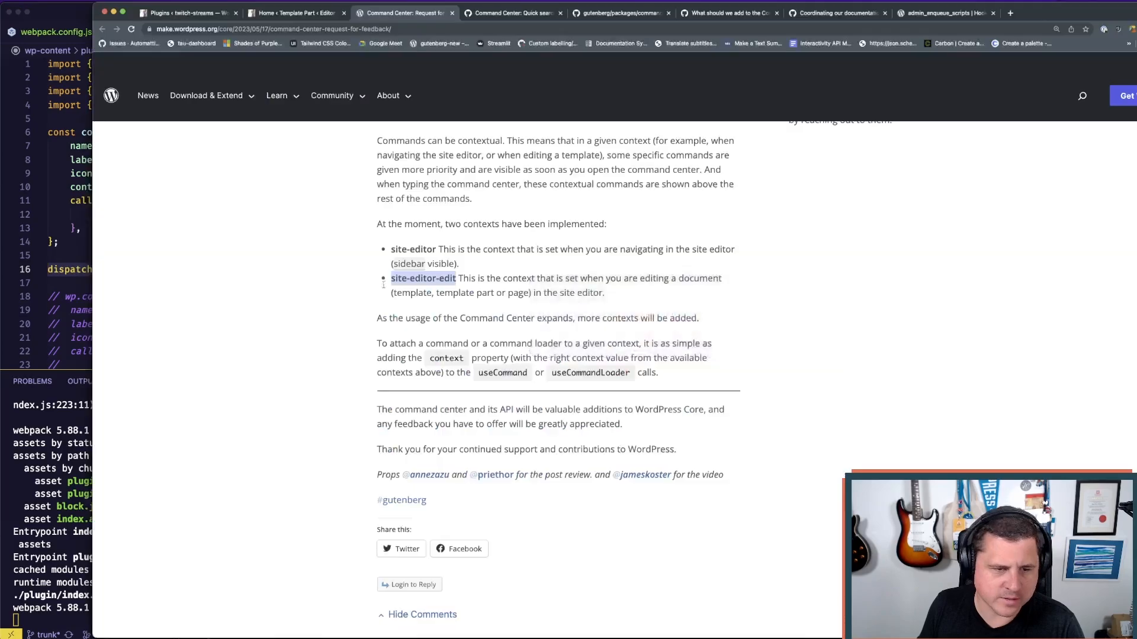
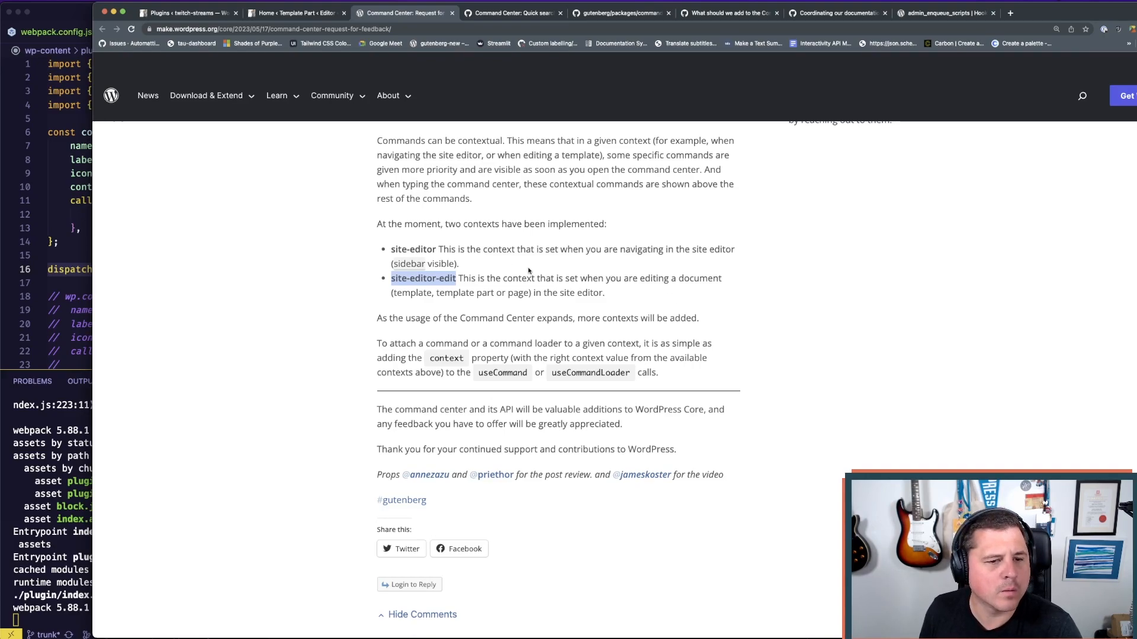
click(514, 13)
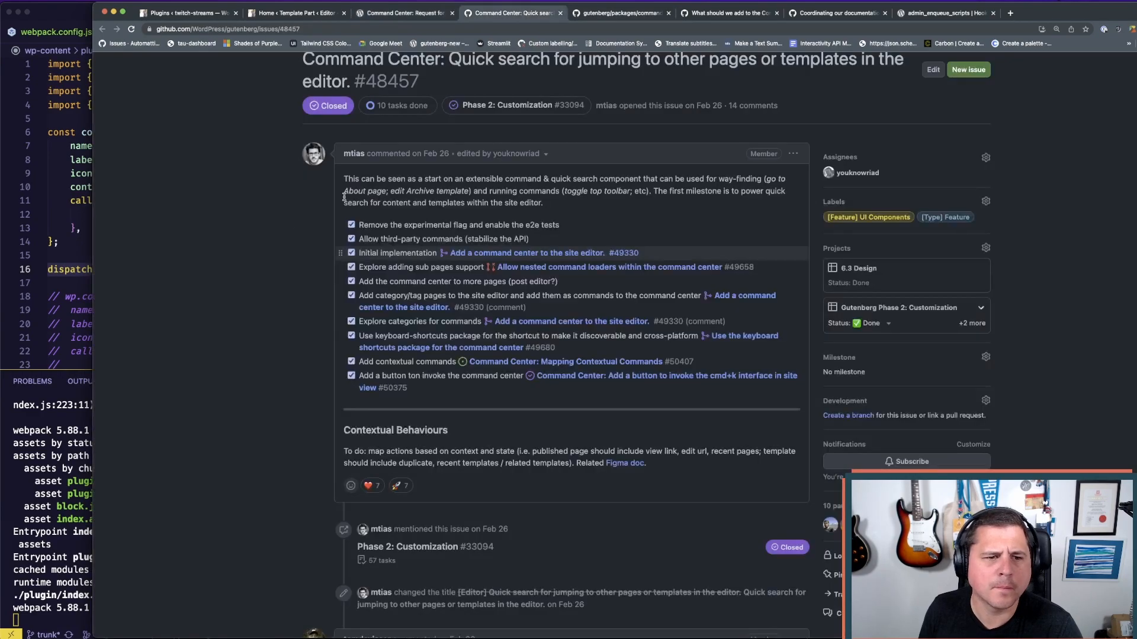
click(293, 13)
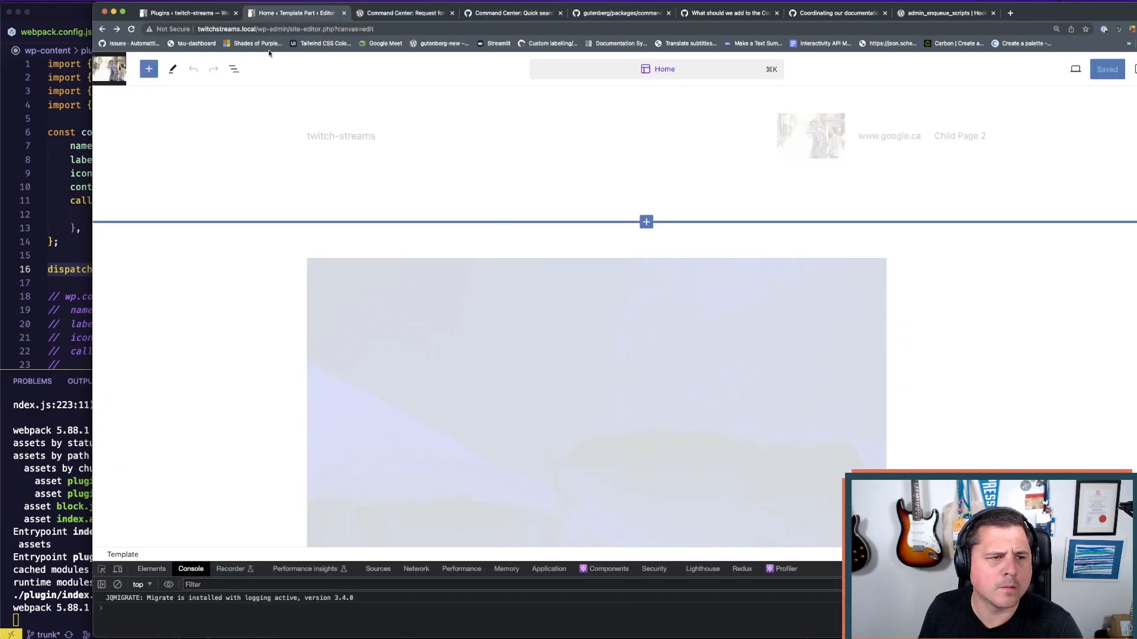
click(109, 69)
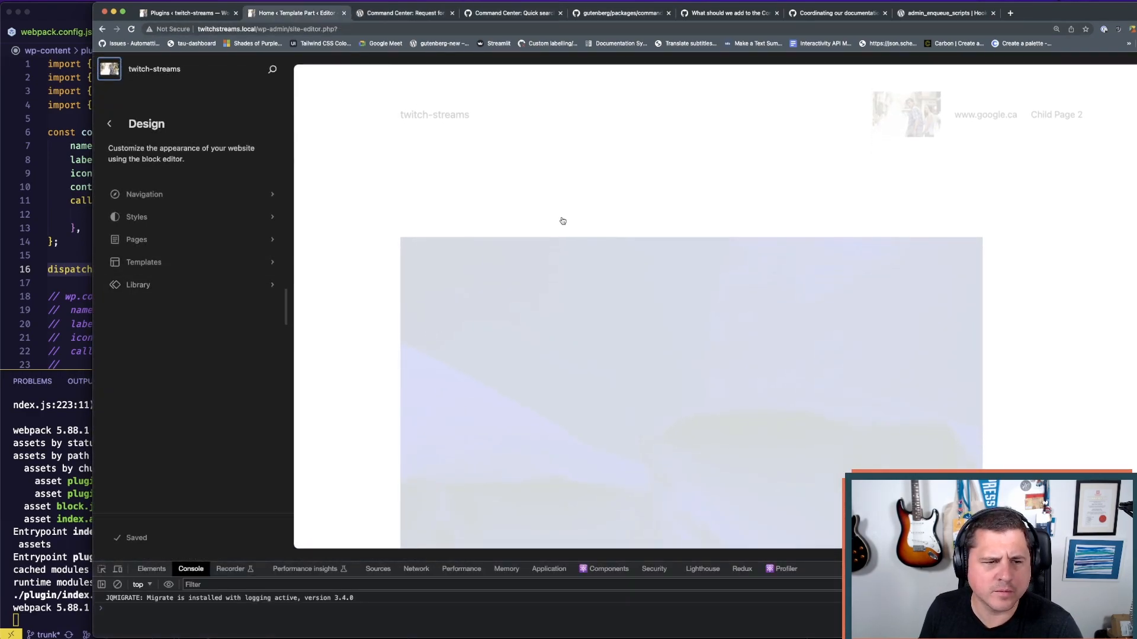
key(super+k)
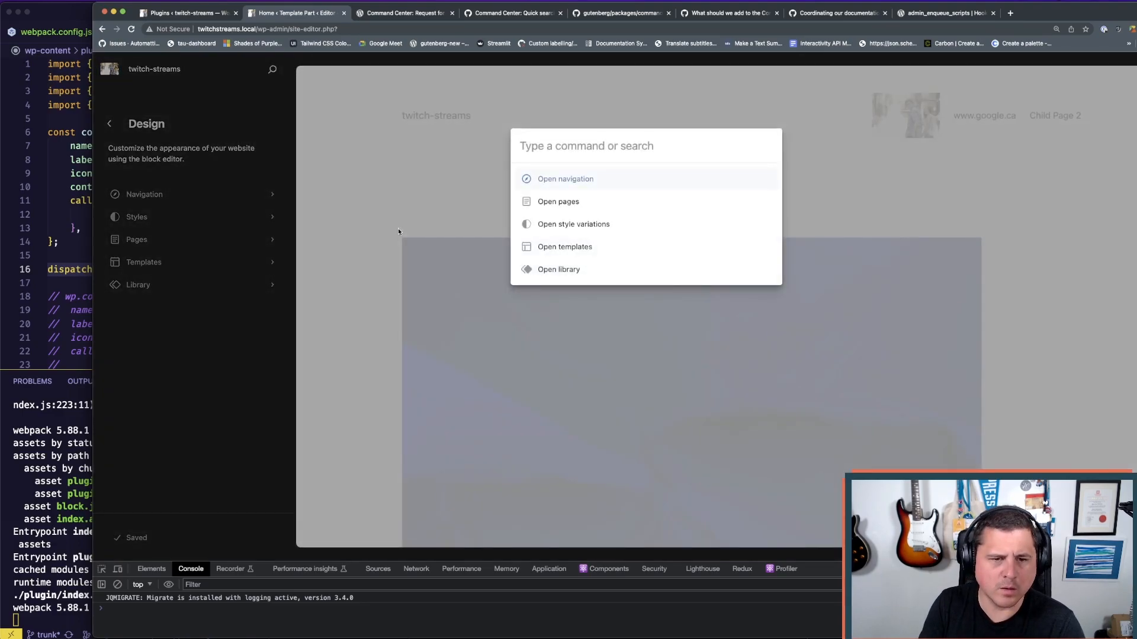
key(Escape)
- Switch to VS Code, change the command's context to site-editor, and save index.js
key(super+Tab)
click(215, 187)
key(BackSpace)
key(BackSpace)
key(BackSpace)
key(BackSpace)
key(BackSpace)
click(418, 240)
key(super+s)
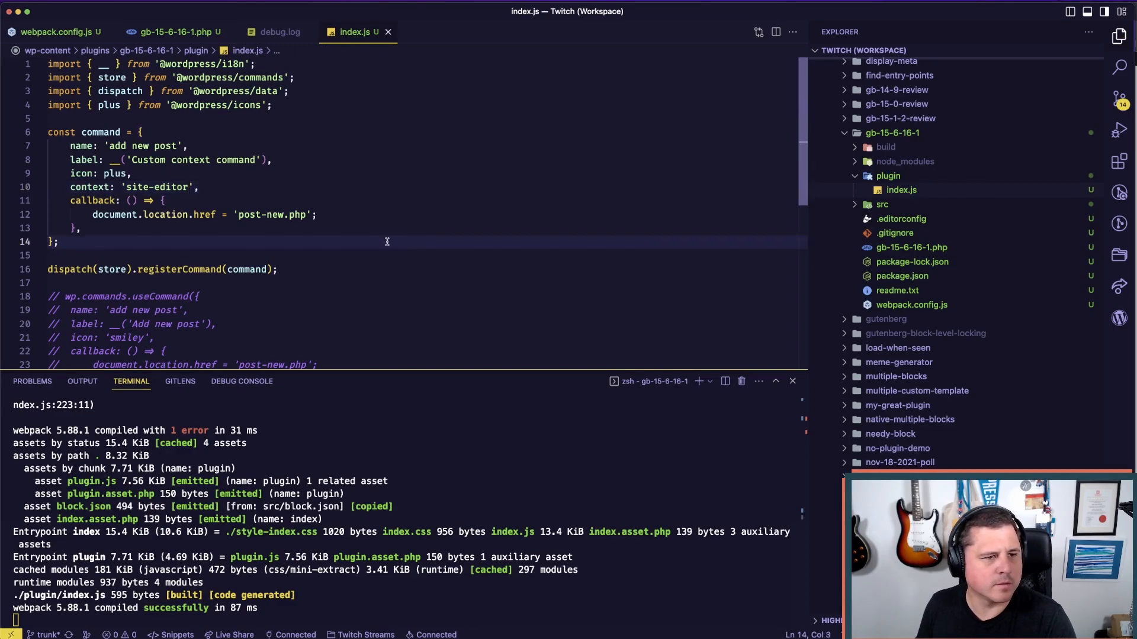
- Switch to Chrome, recheck the supported contexts in the Command Center post, and reload the site editor
key(super+Tab)
key(super+r)
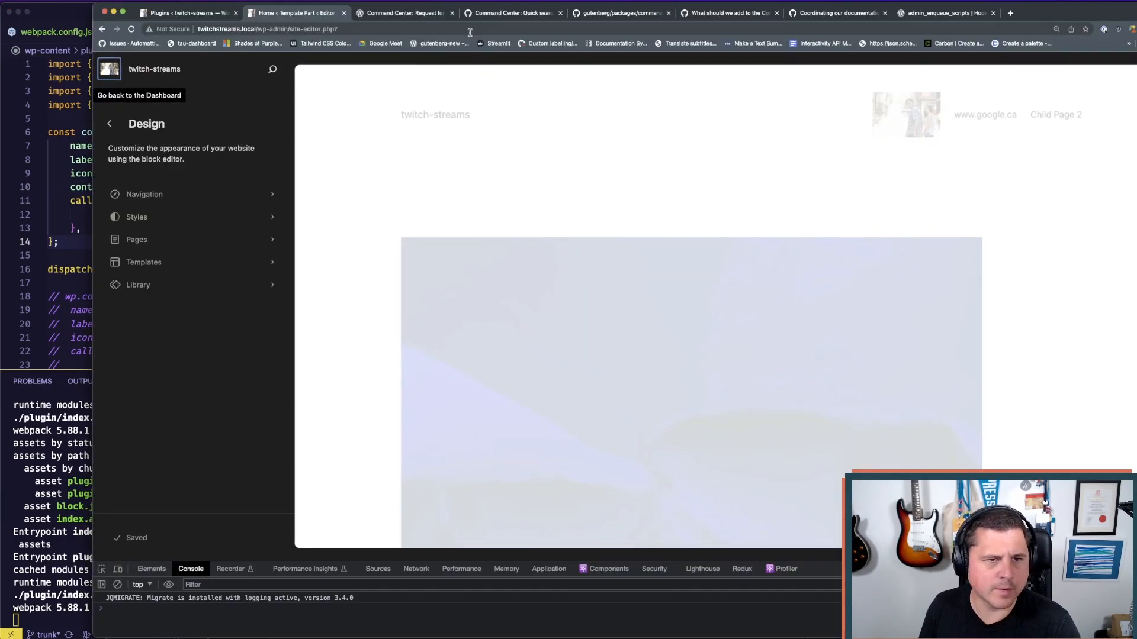
key(ctrl+Tab)
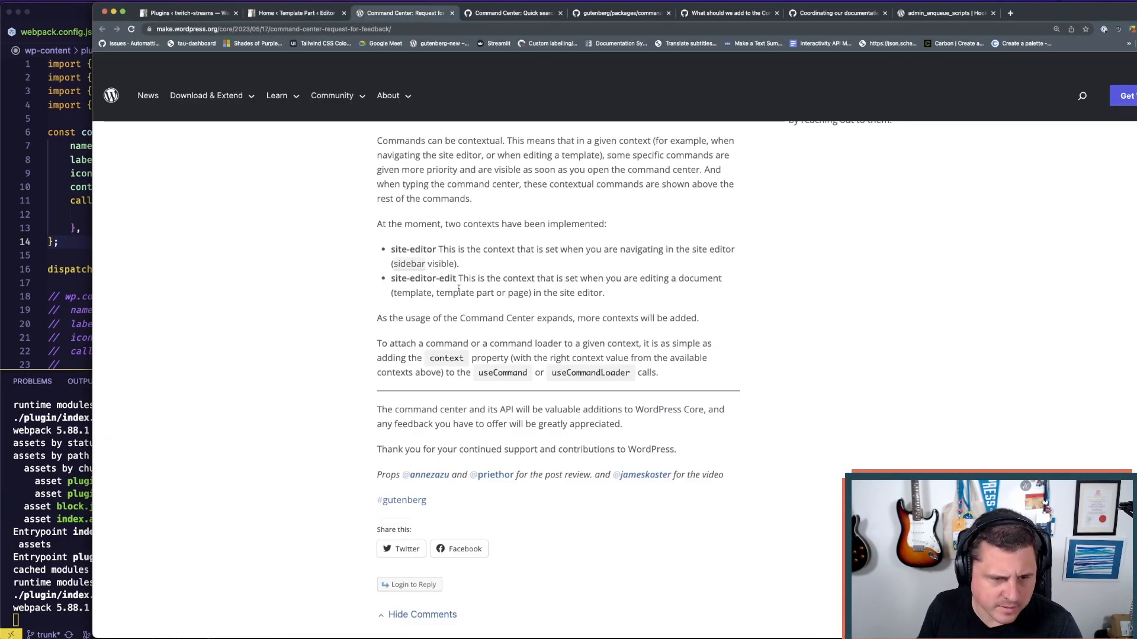
click(298, 19)
key(super+r)
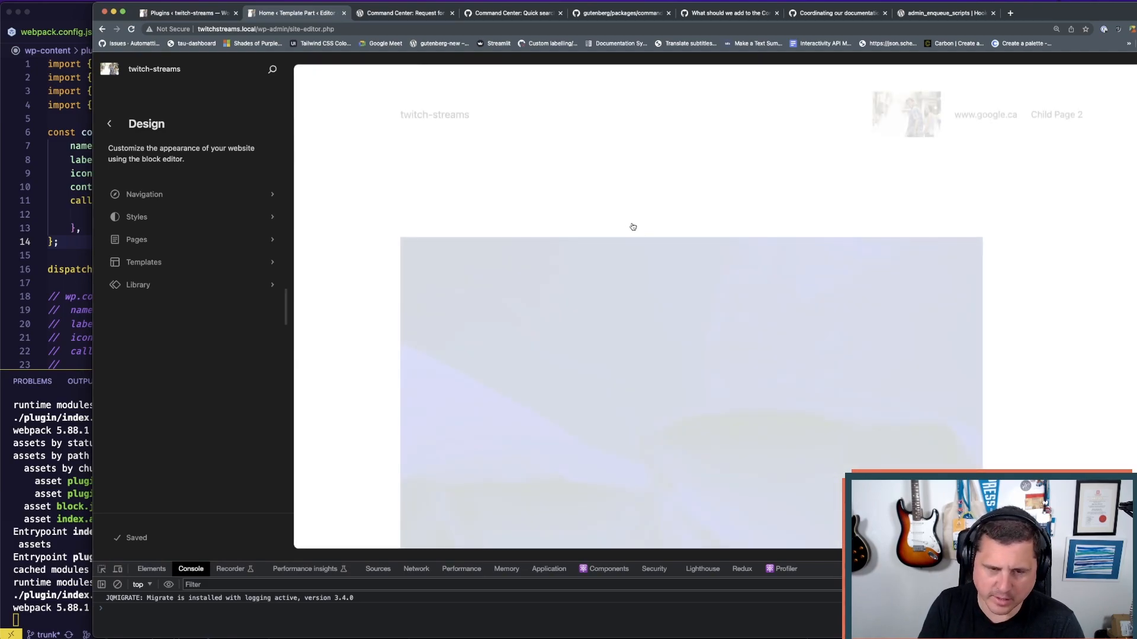
- Enter the Home template canvas, return to the Design view, open the Command Center, and search for "c"
click(632, 225)
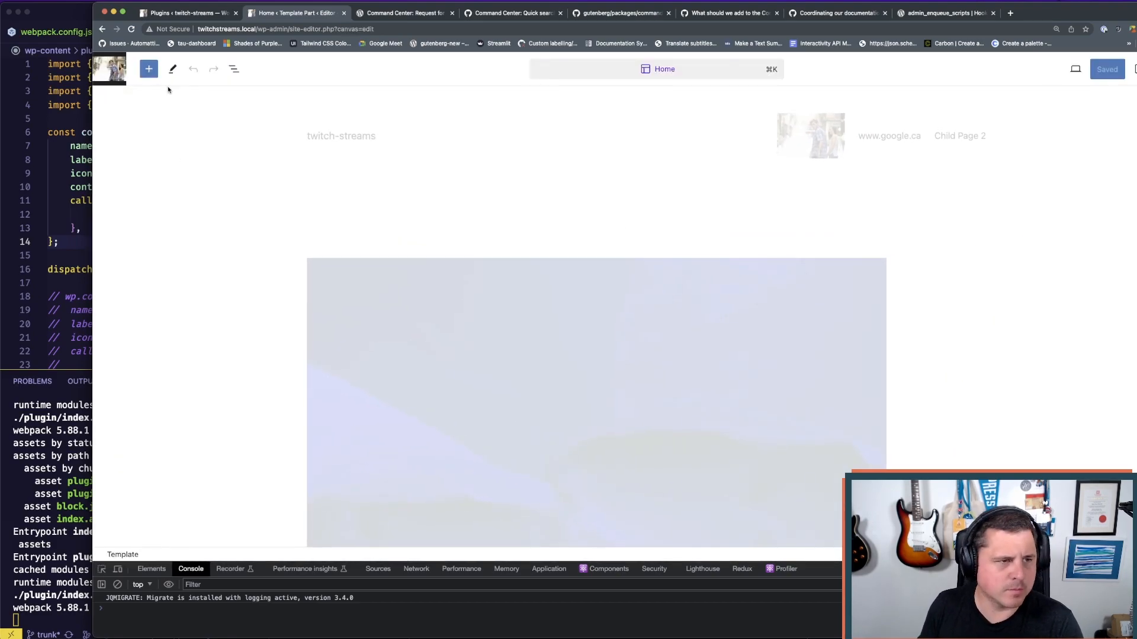
click(114, 77)
key(super+k)
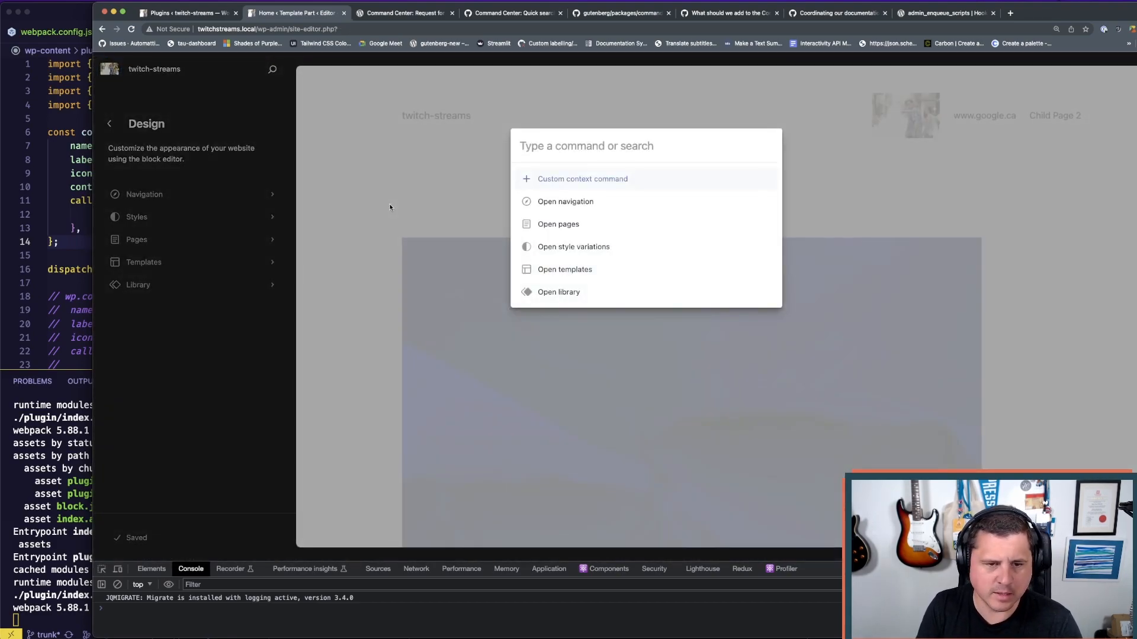
text(c)
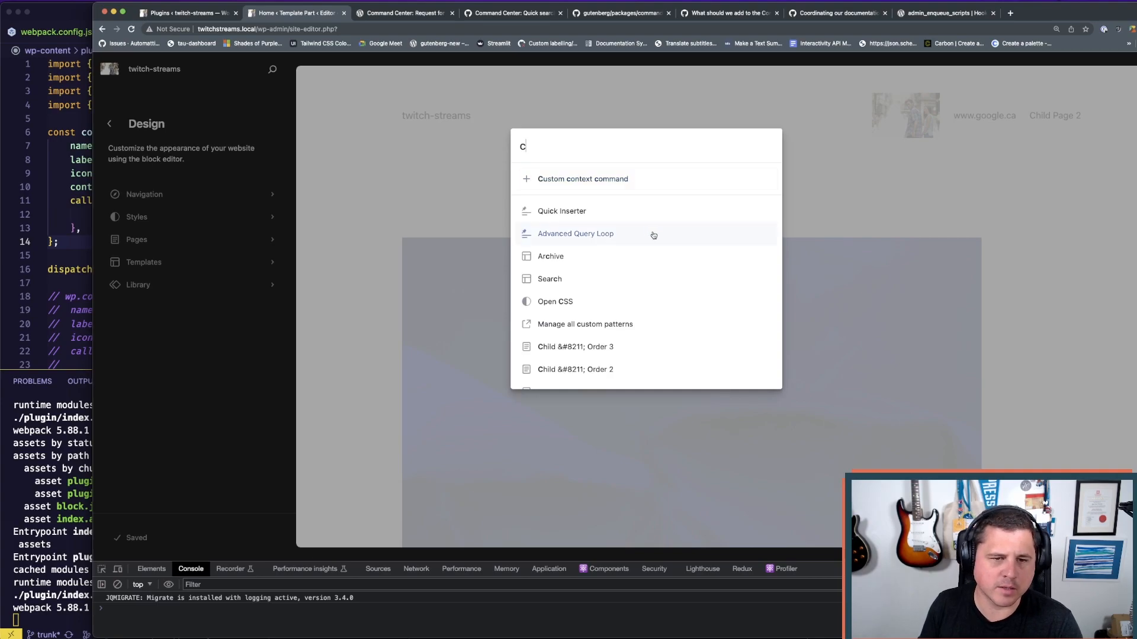
- Dismiss the Command Center and open the Home template in the editing canvas
click(571, 180)
click(505, 200)
click(686, 328)
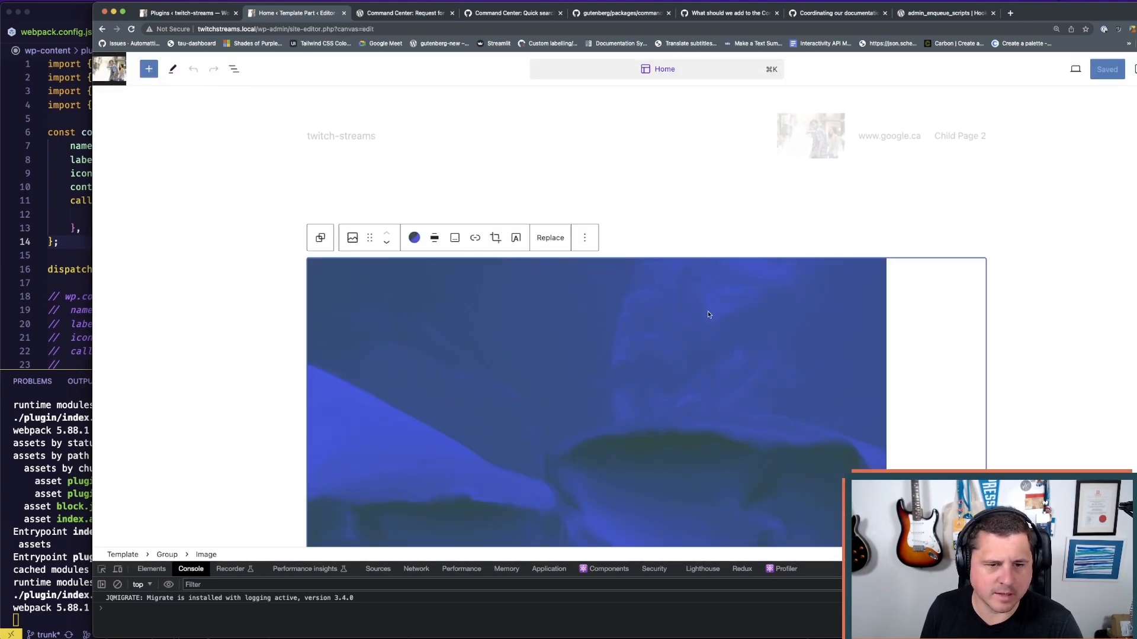
scroll(691, 219, down, 3)
scroll(695, 250, up, 3)
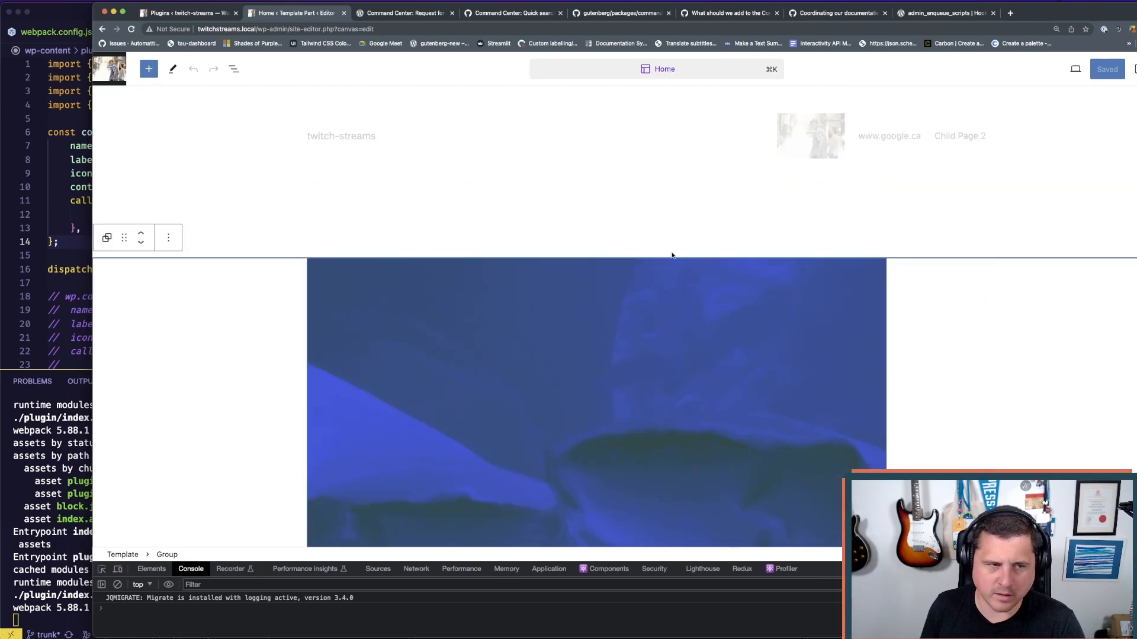
- Search the Command Center for "co" in the Home template canvas, and check the command's context value in index.js in VS Code
key(super+k)
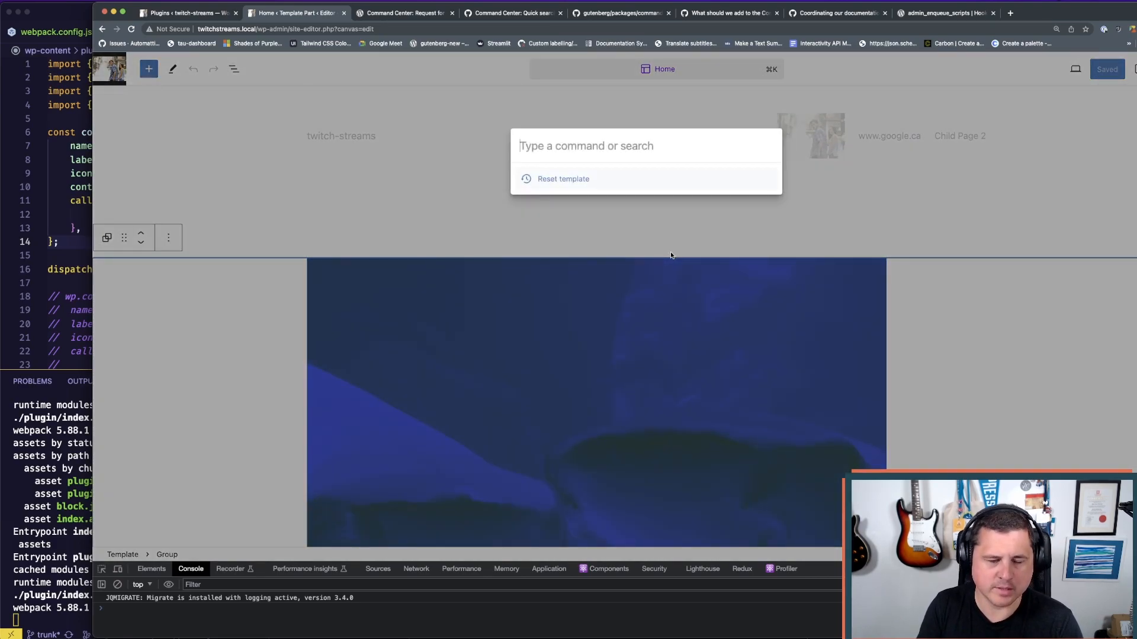
text(co)
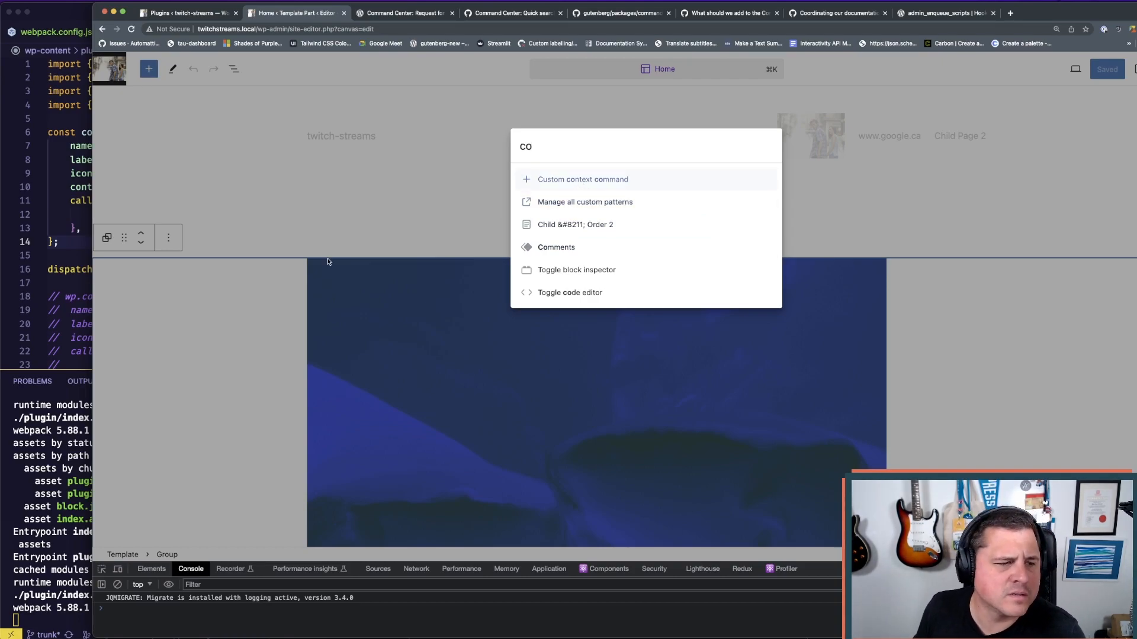
click(81, 259)
drag(189, 187, 126, 187)
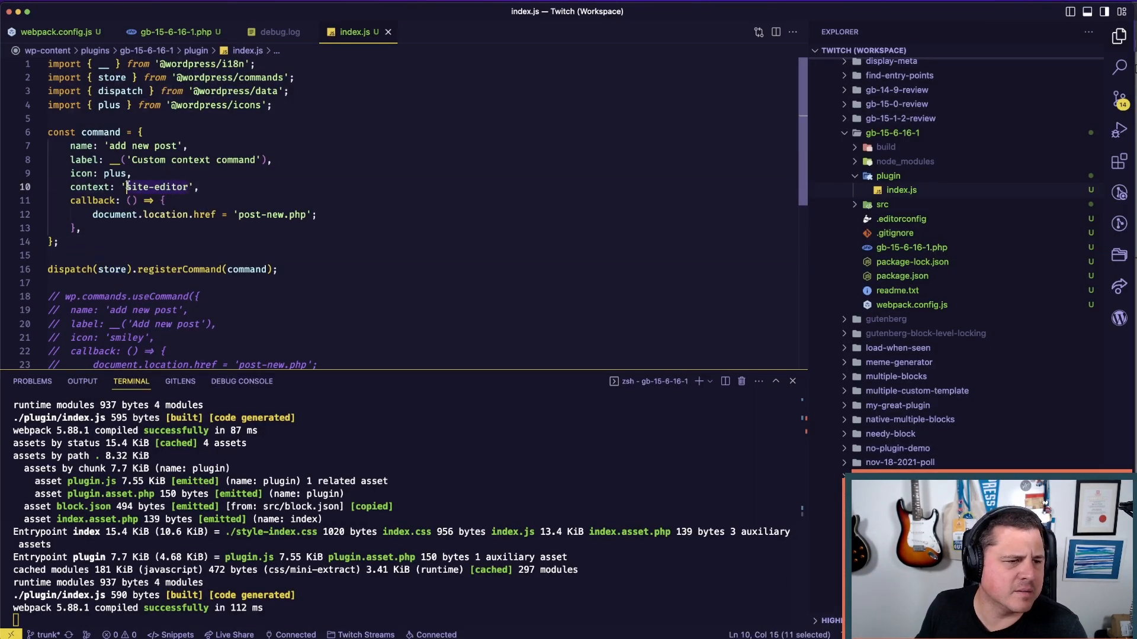
key(super+Tab)
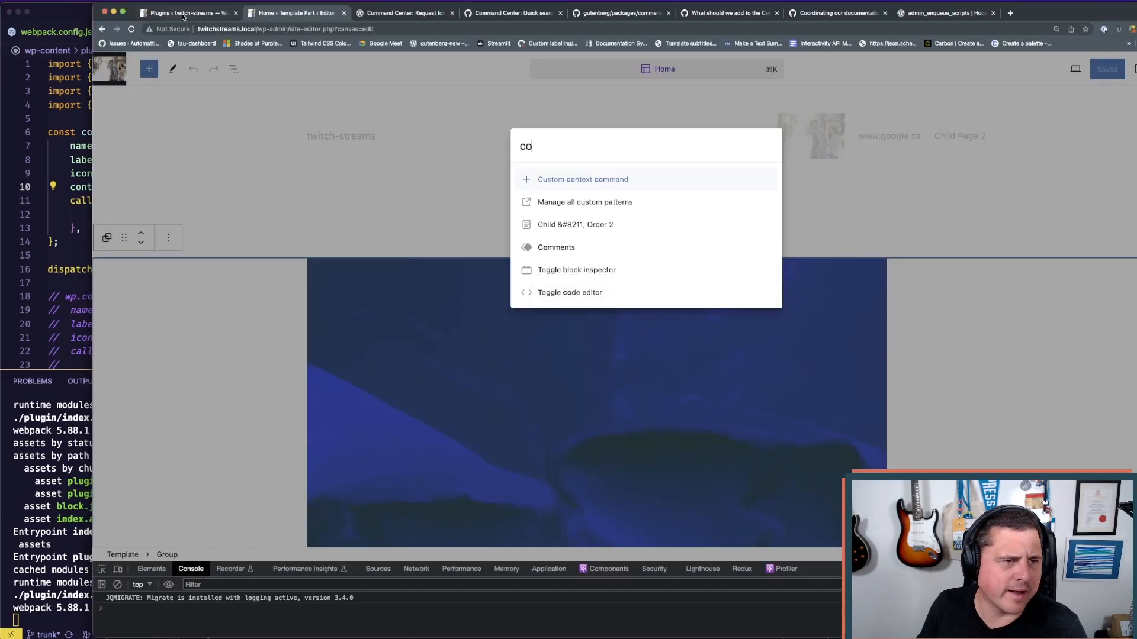
- Review the contexts and command examples in the Command Center post, and examine registerCommand and its config properties in Gutenberg's actions.js
click(421, 15)
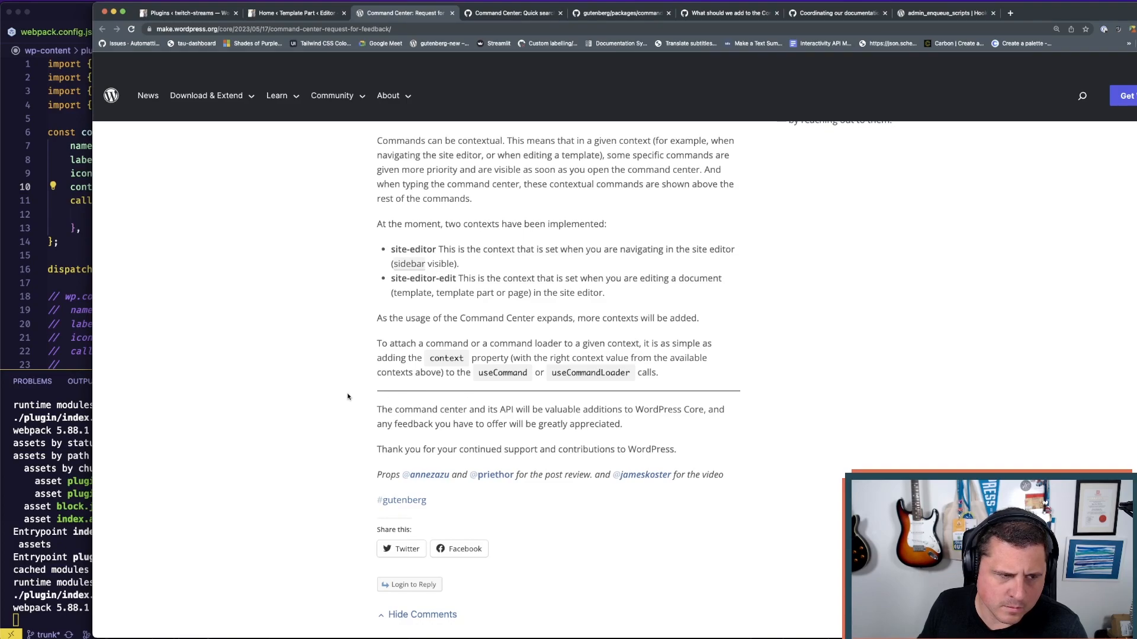
scroll(347, 403, up, 15)
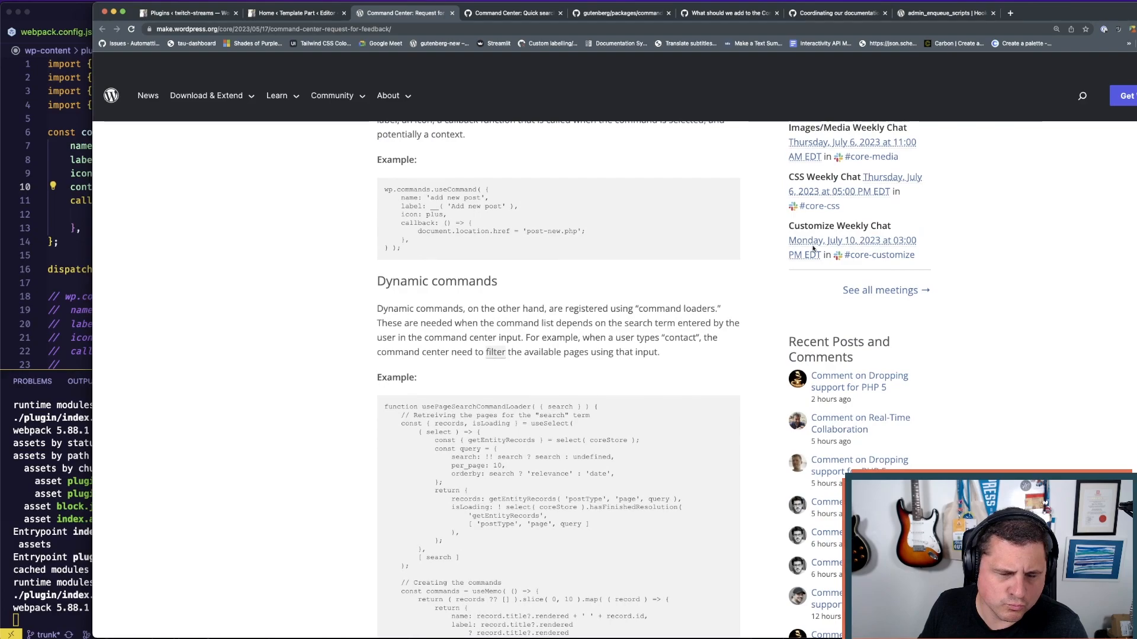
click(600, 12)
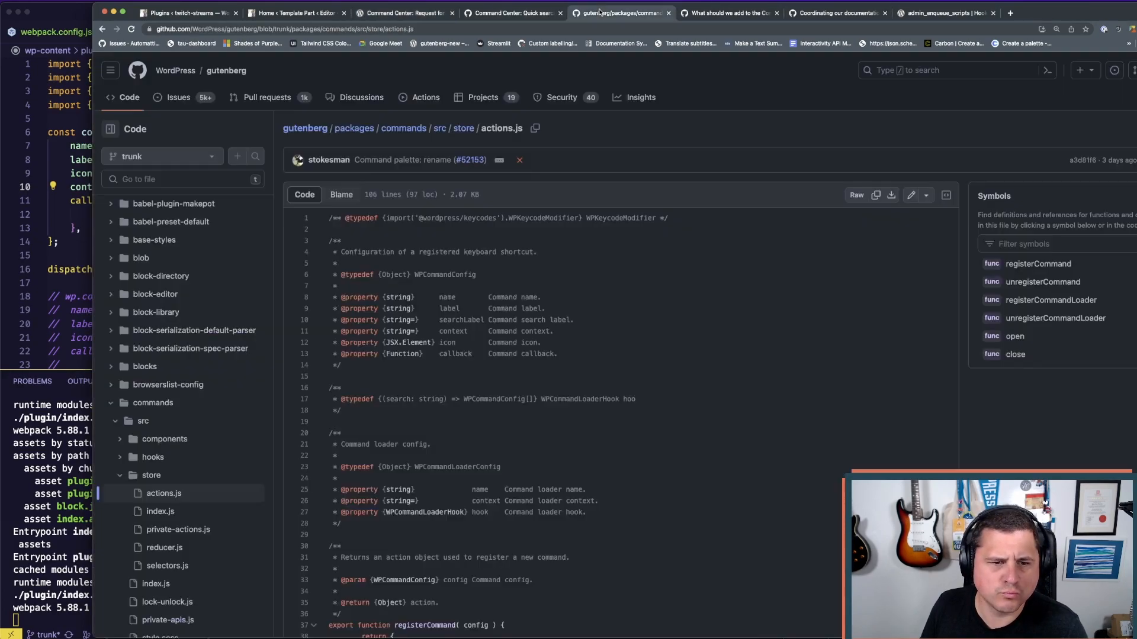
scroll(509, 331, down, 5)
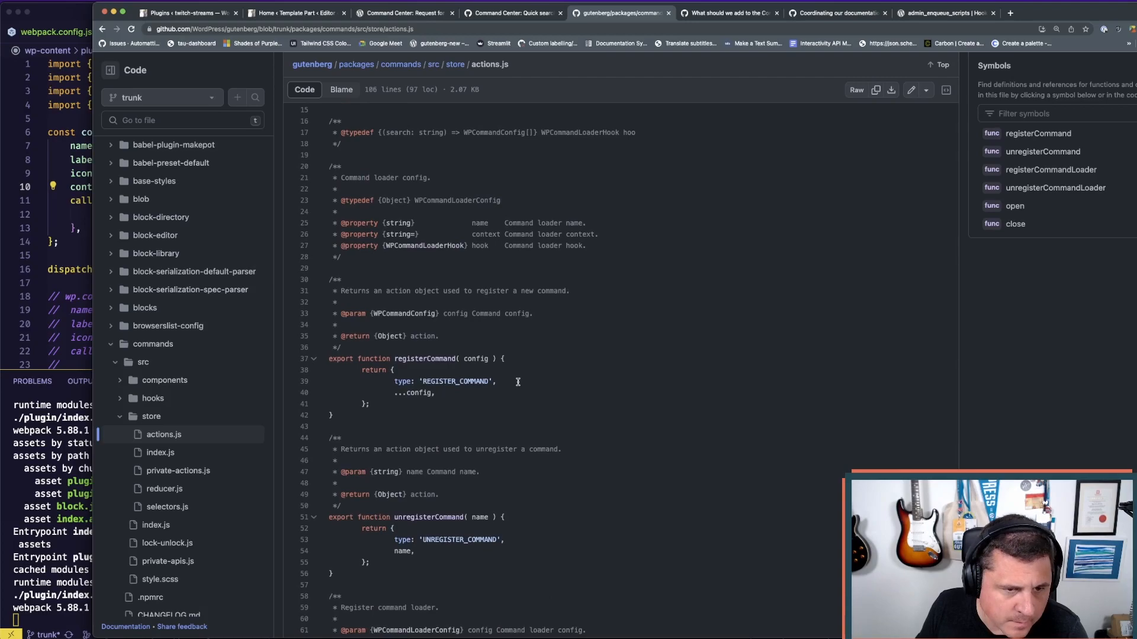
scroll(516, 380, up, 1)
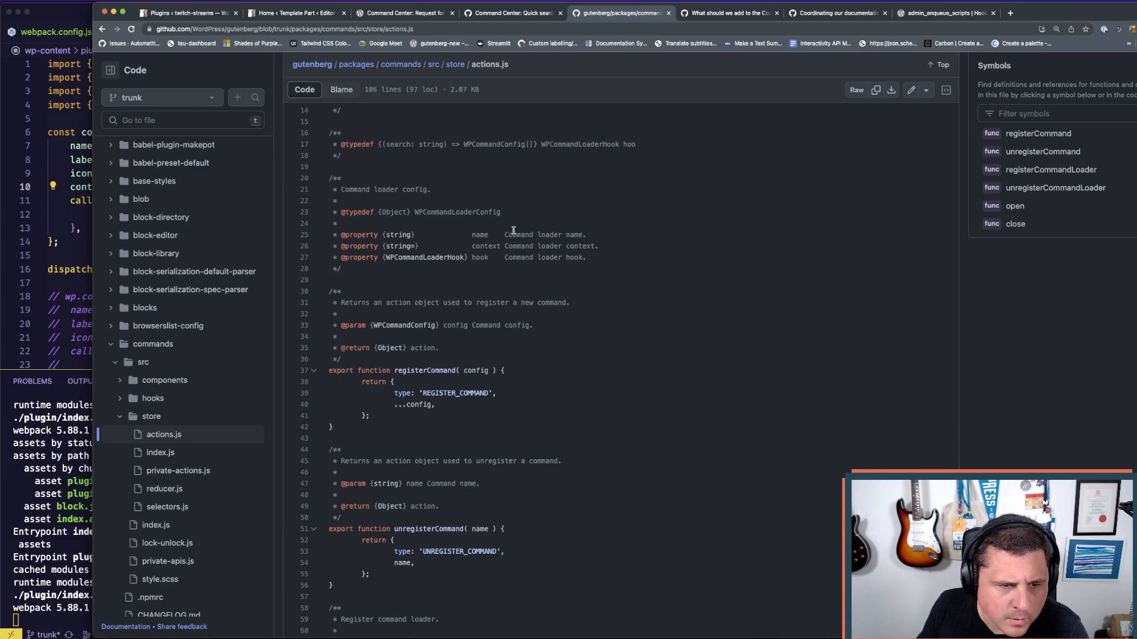
drag(469, 235, 586, 235)
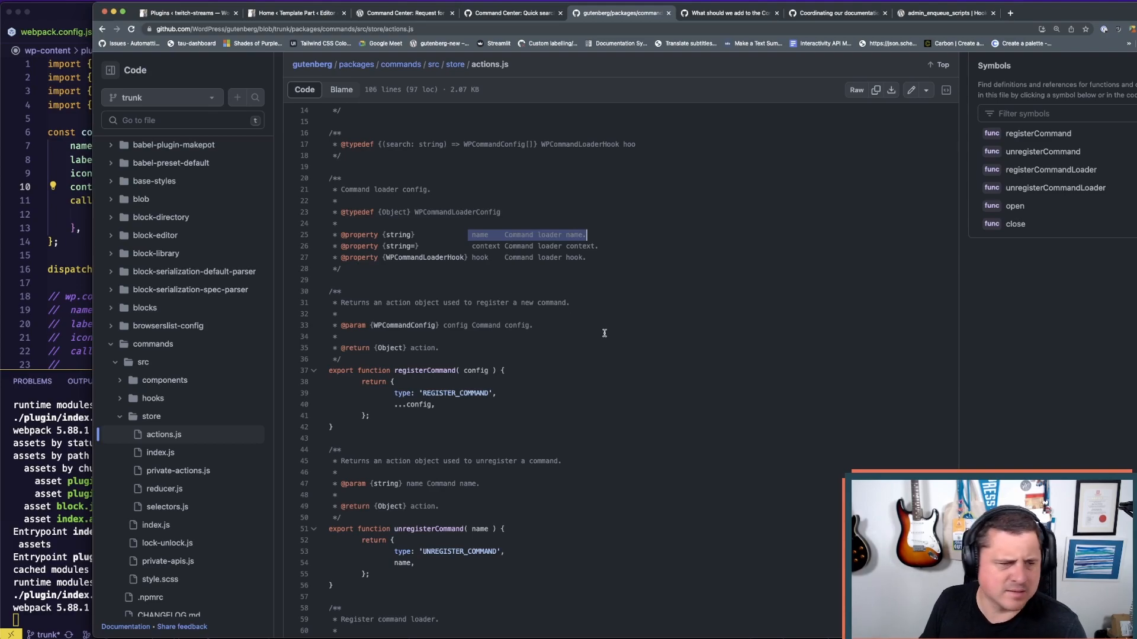
drag(257, 8, 361, 9)
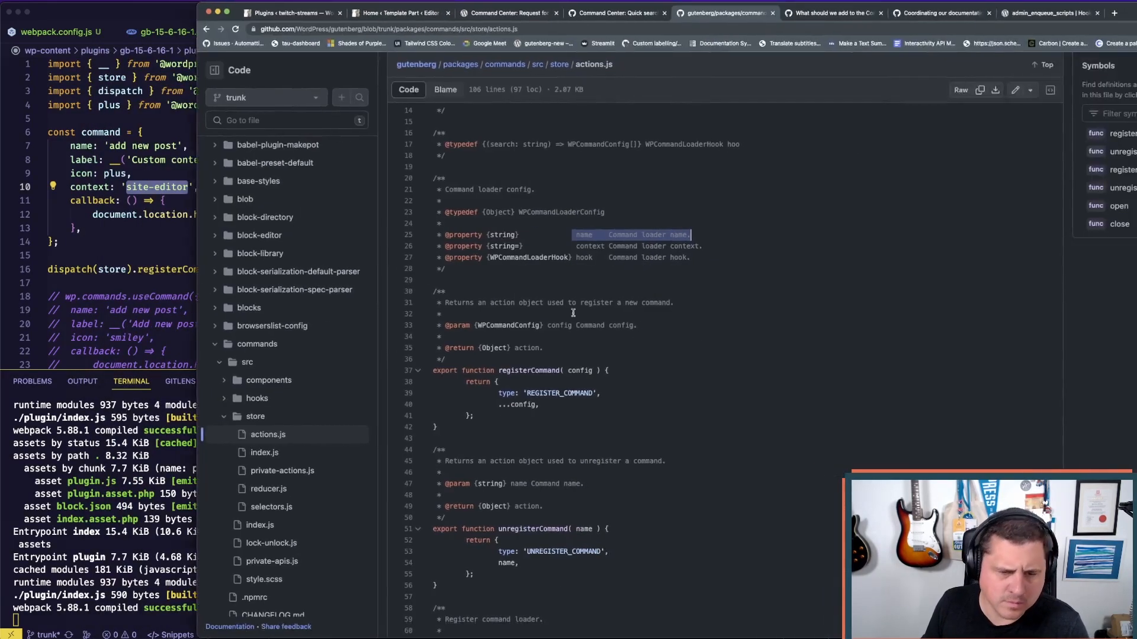
click(691, 383)
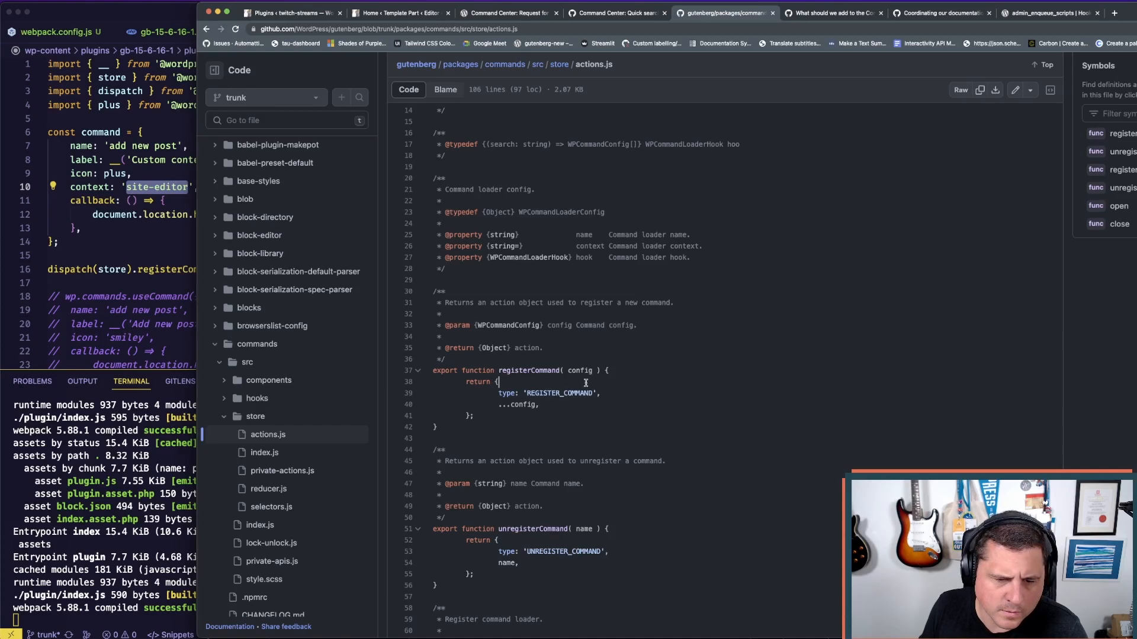
scroll(624, 379, down, 10)
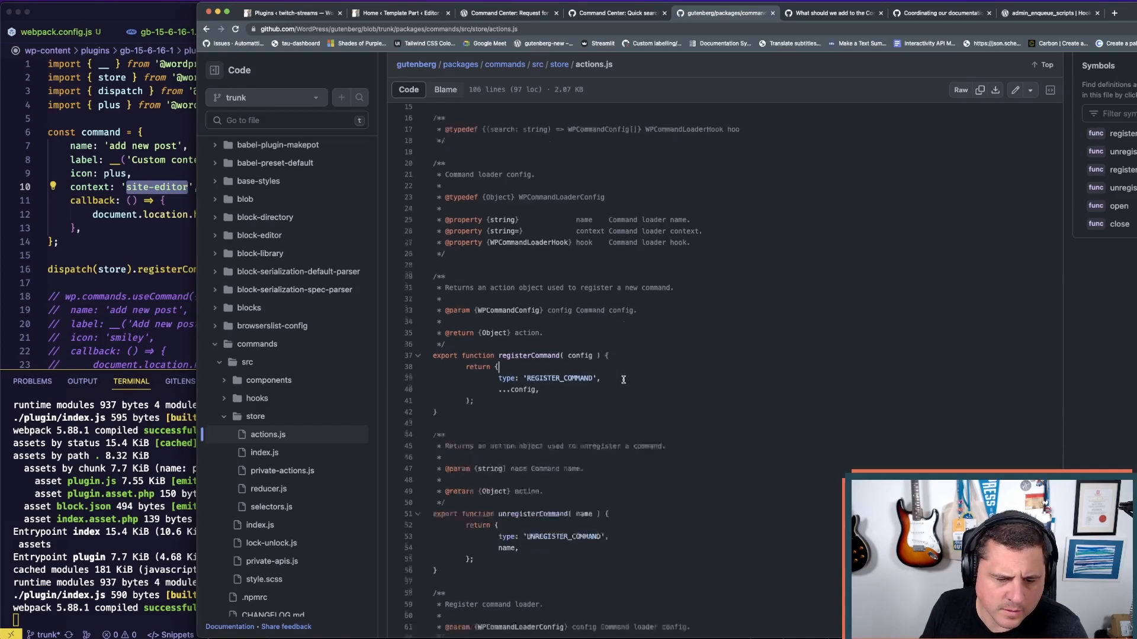
scroll(623, 380, up, 15)
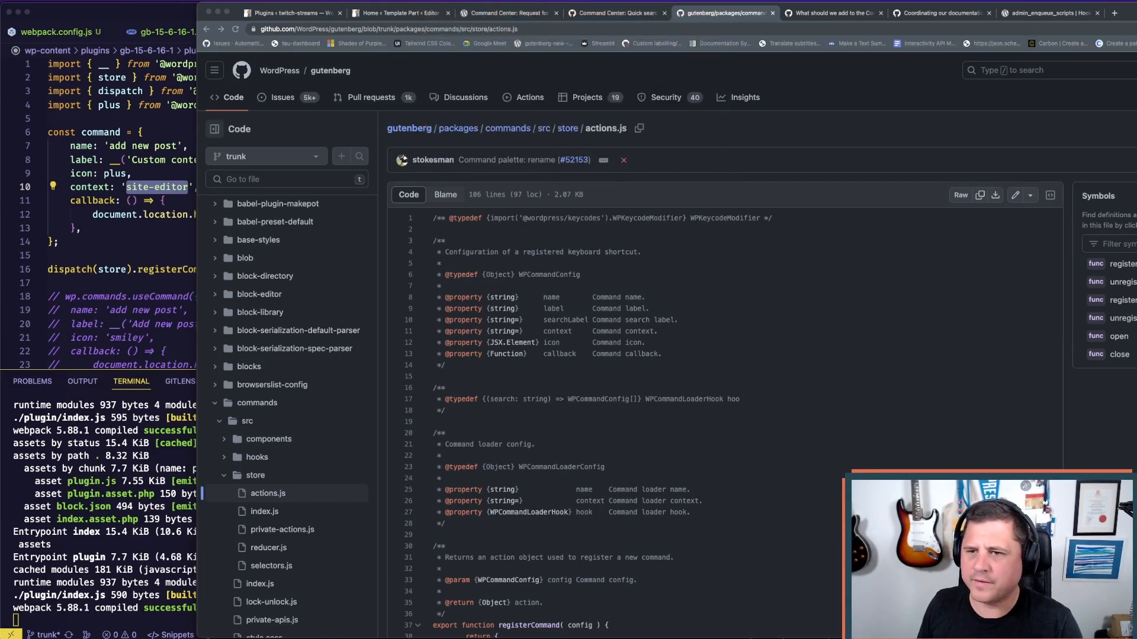
- Return to the Command Center feedback post and read its comments for remarks on contextual commands and their use cases
drag(802, 5, 787, 5)
click(474, 13)
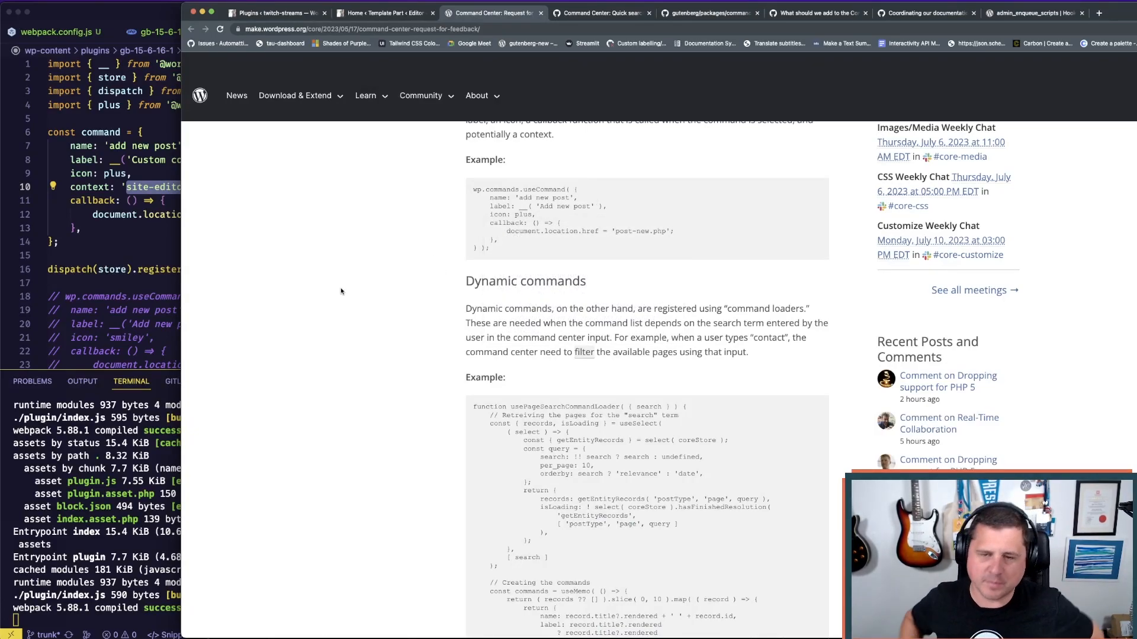
scroll(354, 379, down, 2)
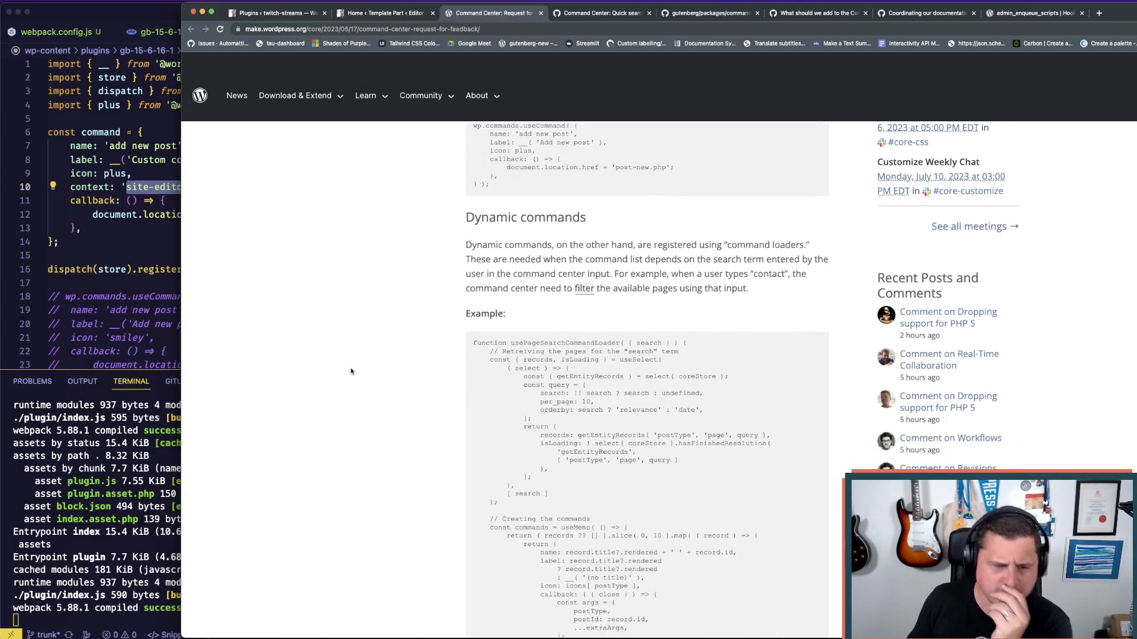
scroll(355, 373, down, 20)
scroll(364, 375, down, 20)
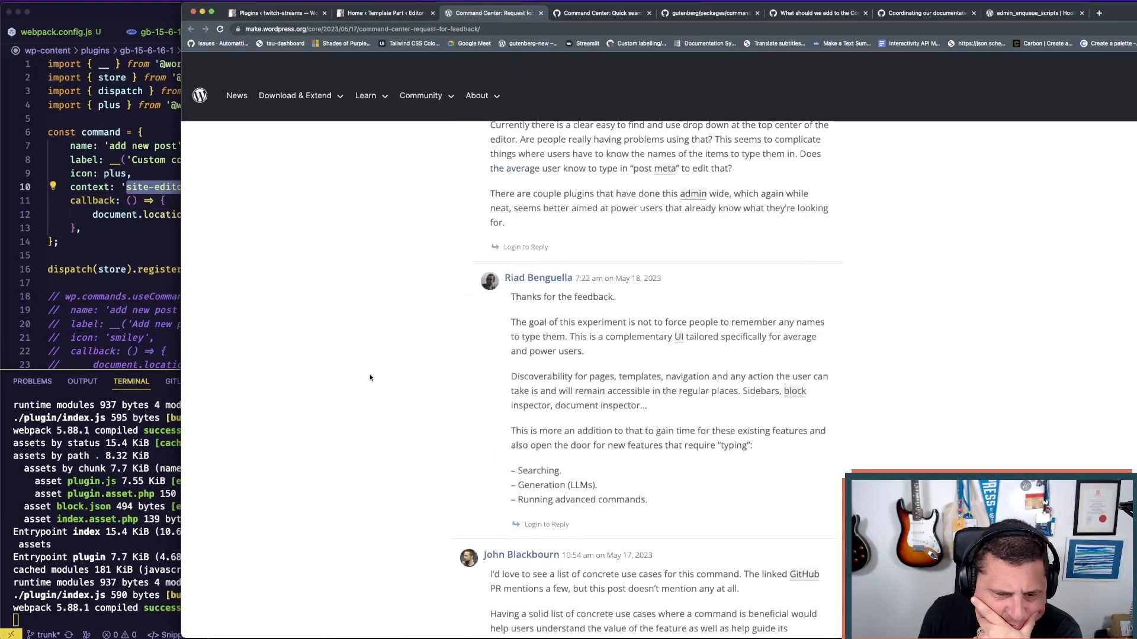
scroll(369, 378, down, 12)
scroll(369, 377, up, 2)
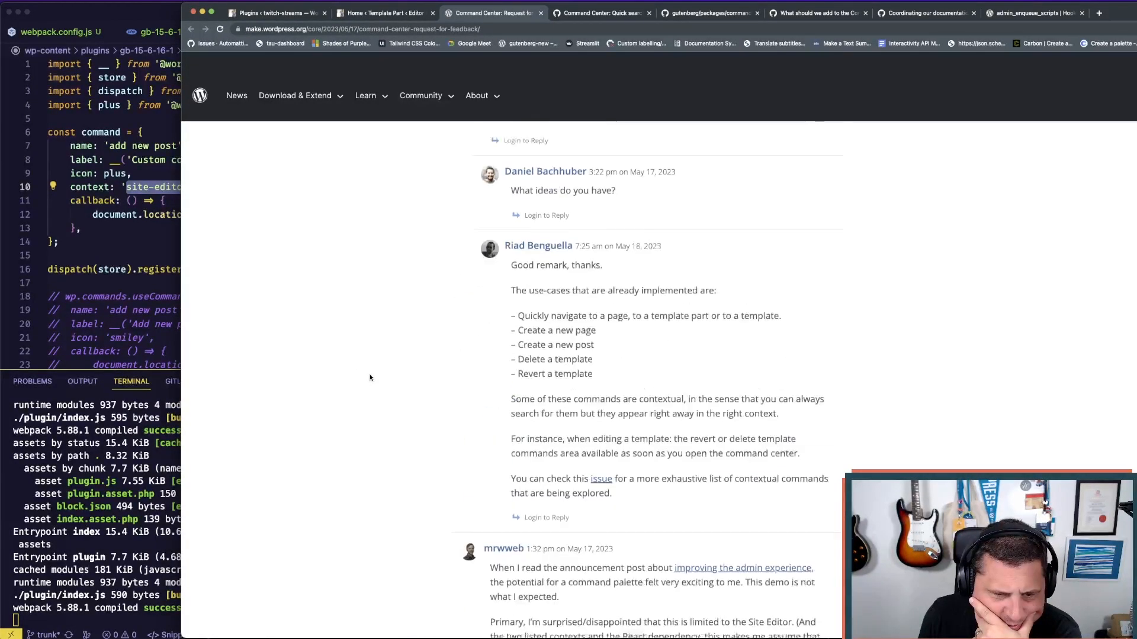
scroll(369, 377, down, 15)
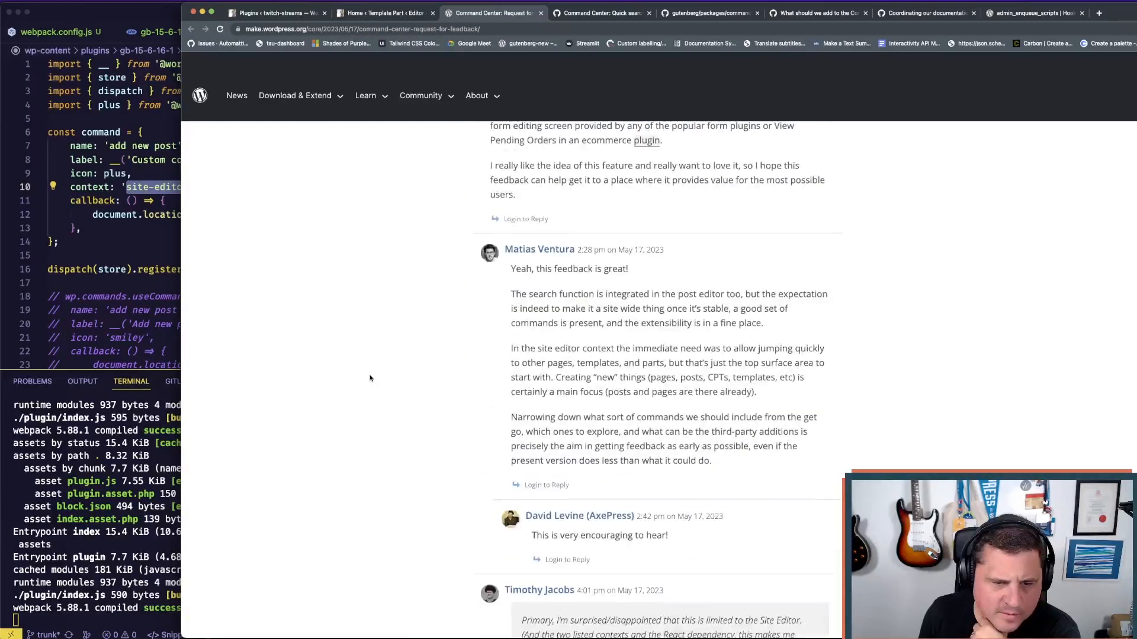
scroll(369, 378, down, 5)
scroll(368, 378, down, 5)
scroll(368, 378, up, 14)
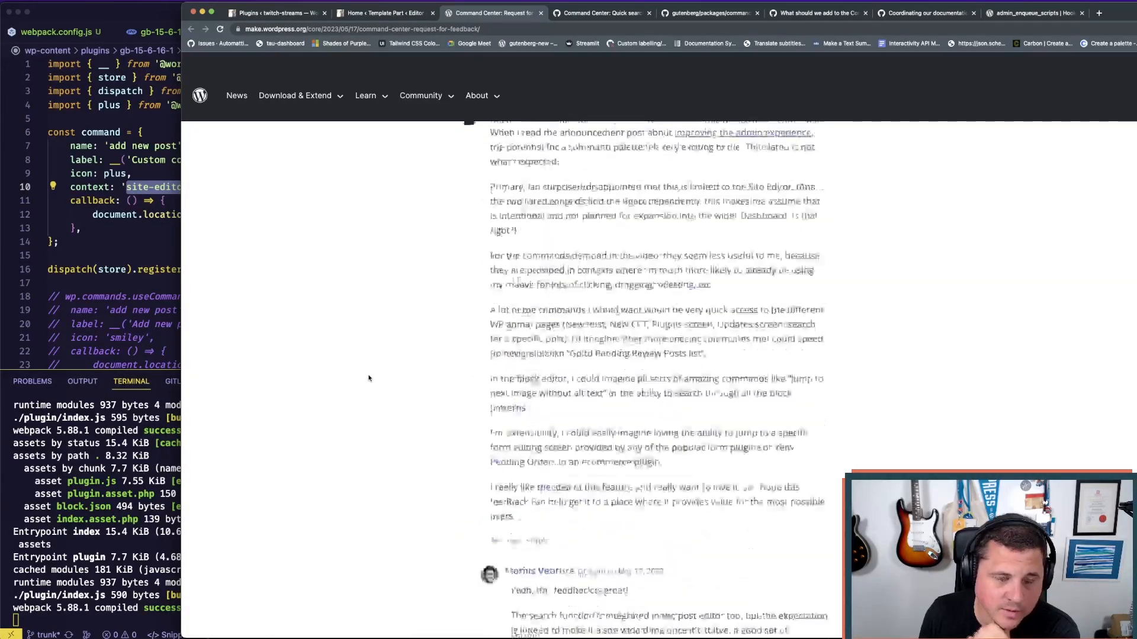
scroll(368, 378, up, 10)
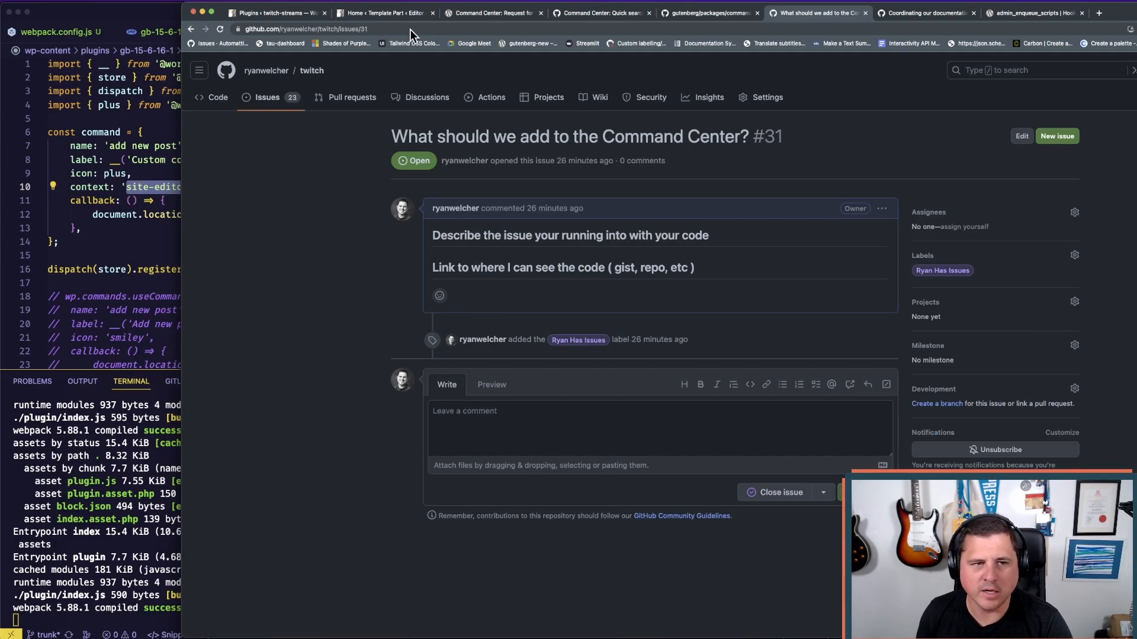
- Select the URL of the GitHub issue "What should we add to the Command Center?" and reposition the browser window to show its full content
key(super+l)
drag(1118, 12, 909, 13)
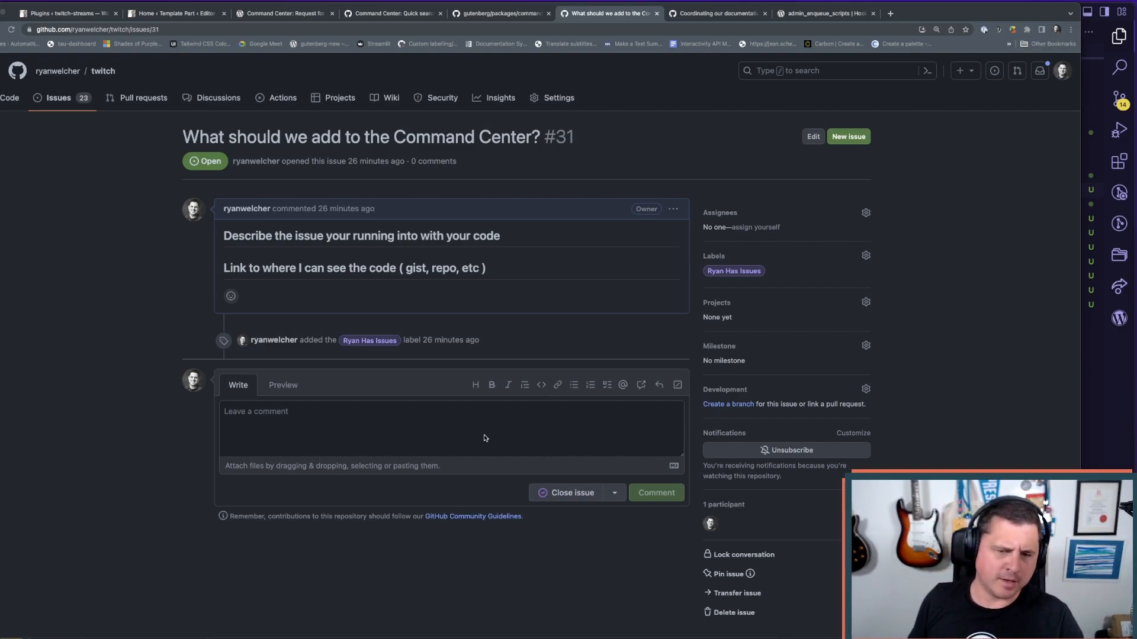
mouse_move(549, 625)
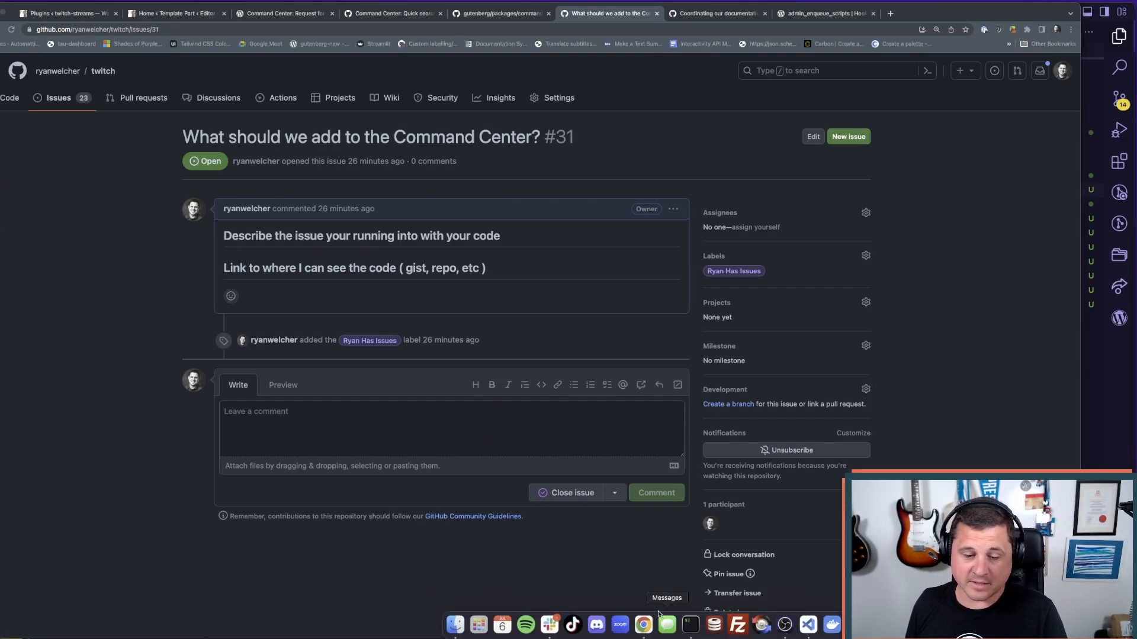